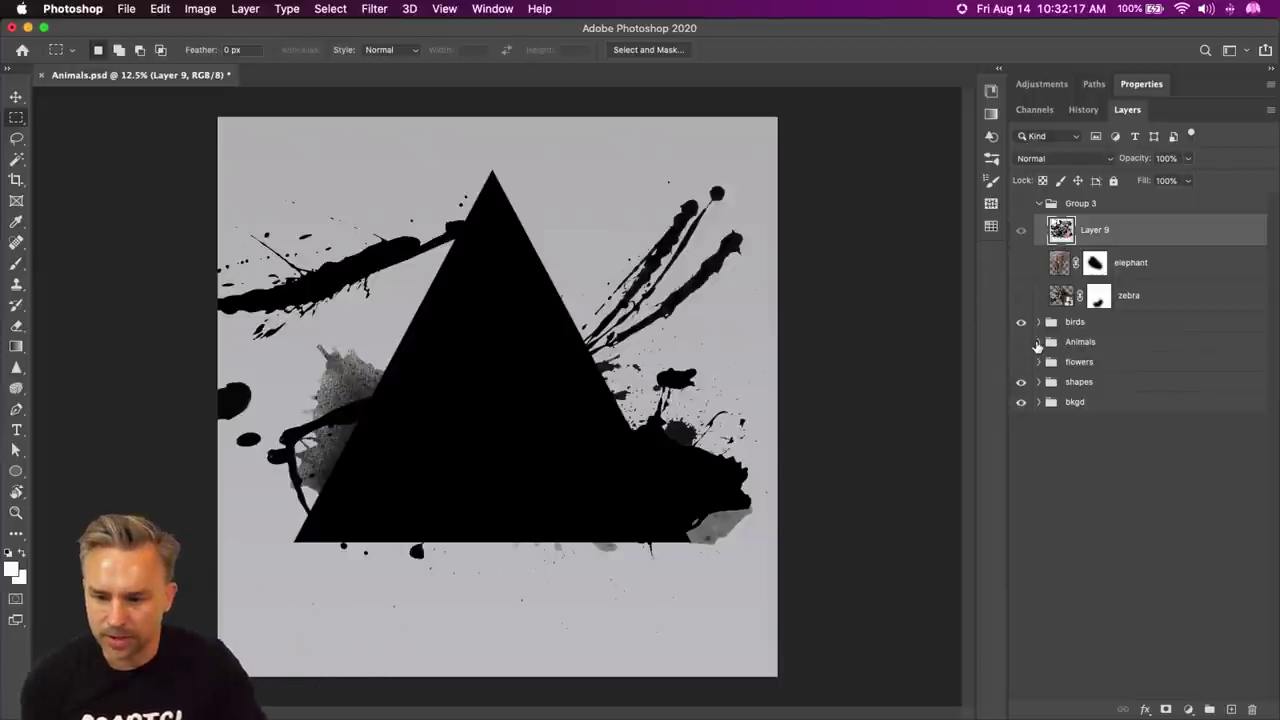
- Expand the Animals group, make it visible, and shift the parrot image slightly down and to the right
{"action": "left_click", "coordinate": [1038, 342]}
{"action": "left_click", "coordinate": [1021, 342]}
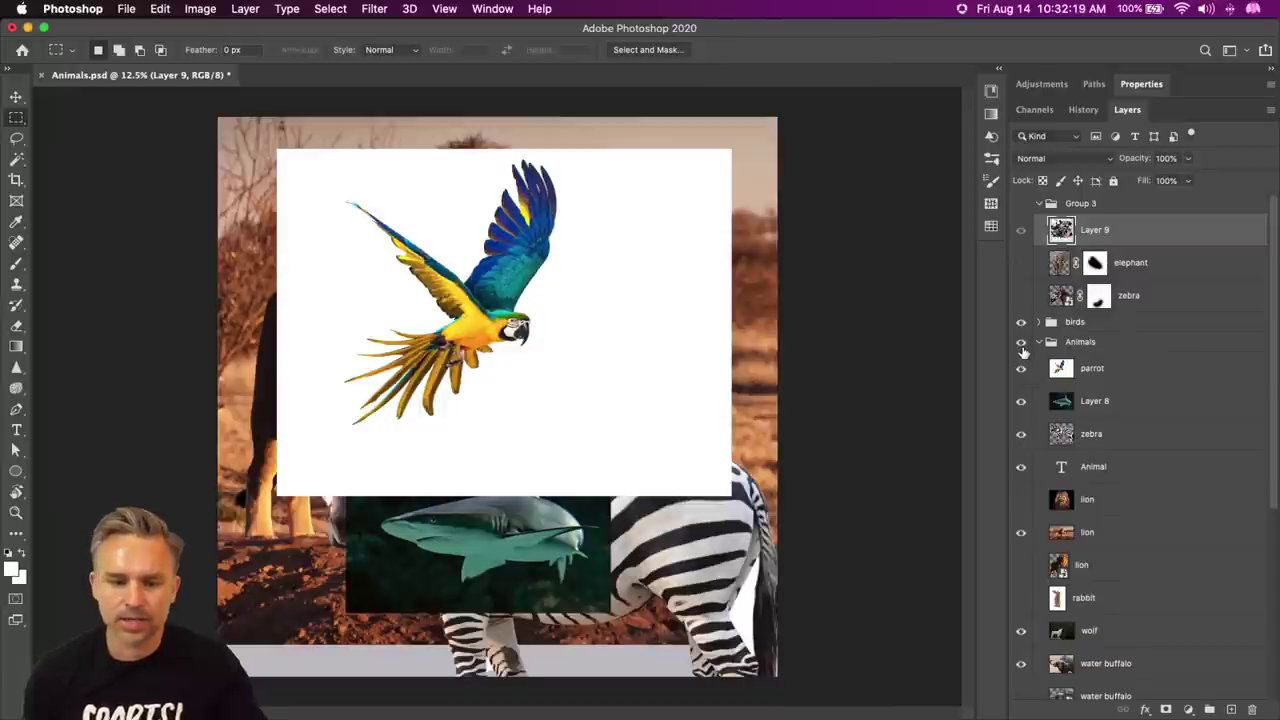
{"action": "left_click", "coordinate": [1075, 368]}
{"action": "left_click", "coordinate": [16, 97]}
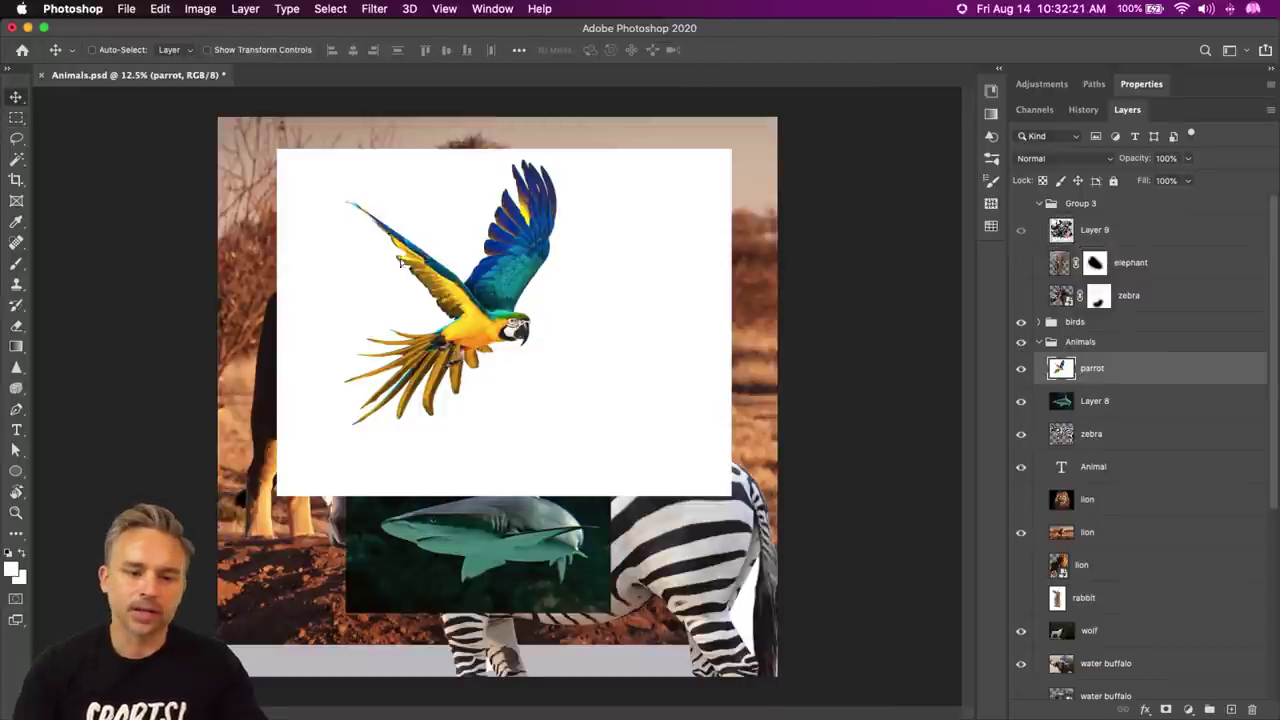
{"action": "left_click_drag", "start_coordinate": [401, 246], "coordinate": [424, 283]}
- Delete the "Animal" text layer from the Animals group
{"action": "scroll", "coordinate": [1137, 462], "scroll_direction": "down", "scroll_amount": 5}
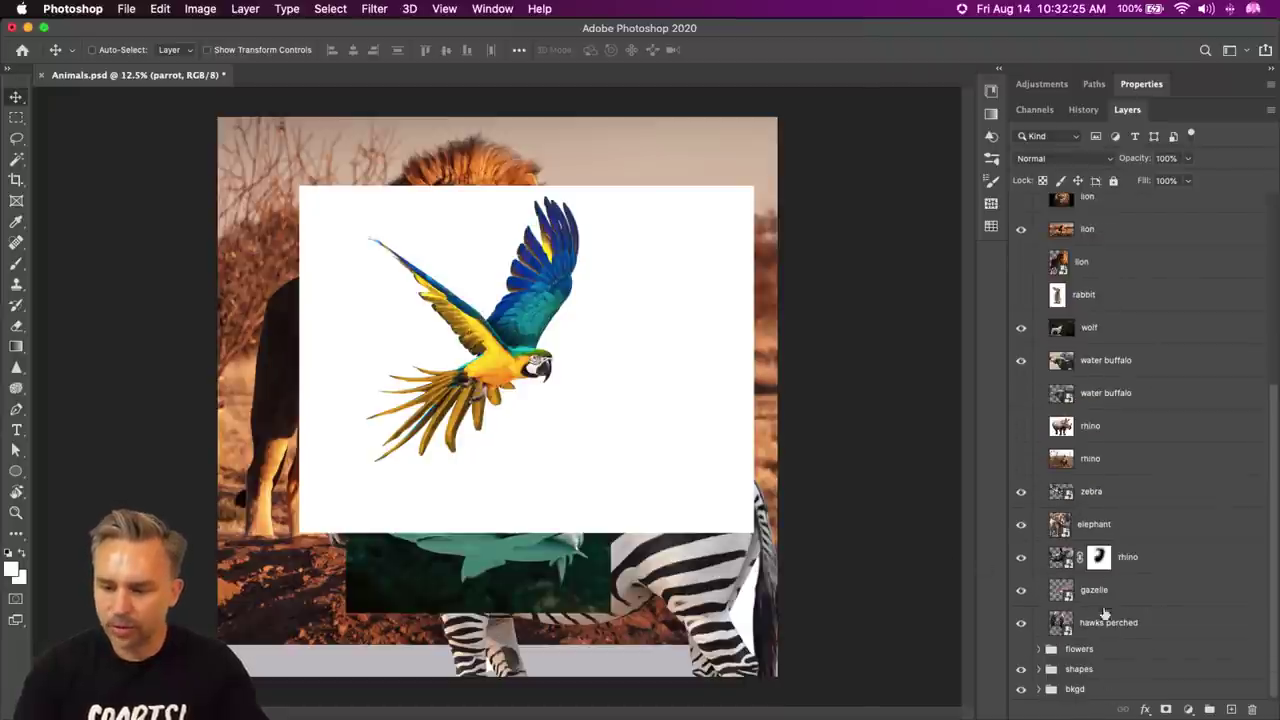
{"action": "scroll", "coordinate": [1095, 400], "scroll_direction": "up", "scroll_amount": 5}
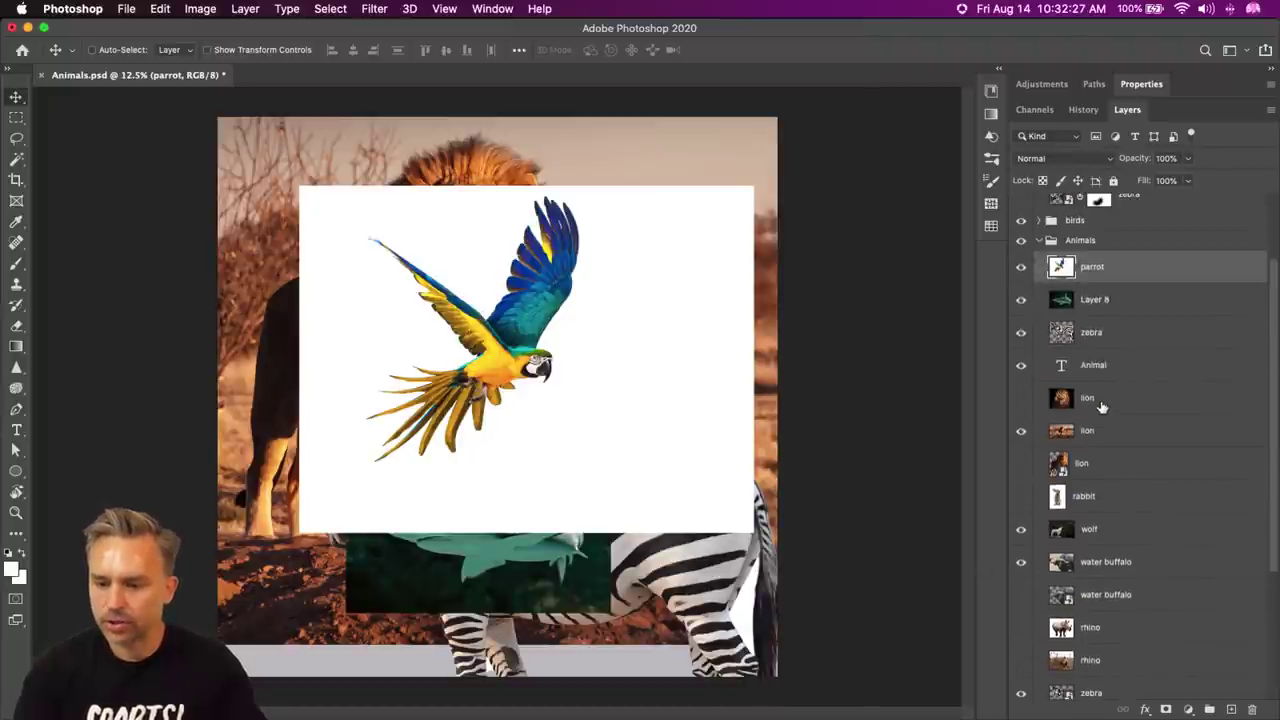
{"action": "left_click_drag", "start_coordinate": [1121, 369], "coordinate": [1252, 709]}
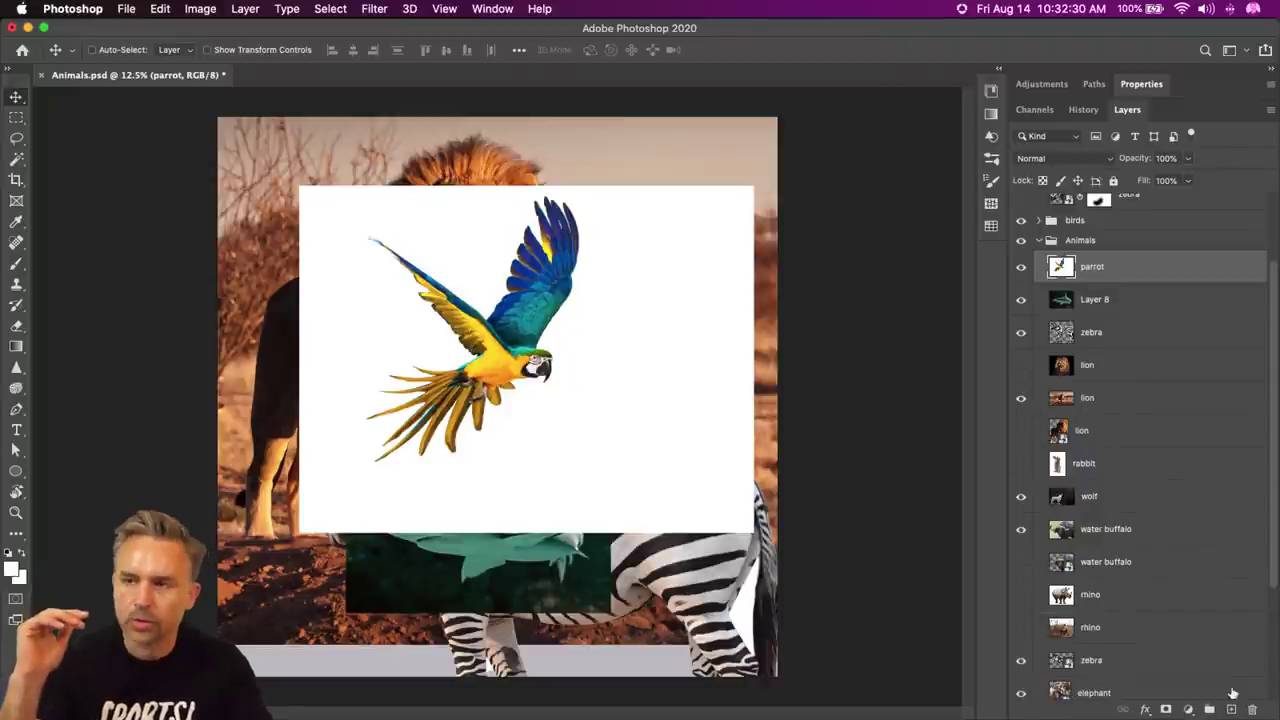
- Hide the parrot layer, the Layer 8 shark image and the zebra layer beneath it
{"action": "left_click", "coordinate": [1021, 268]}
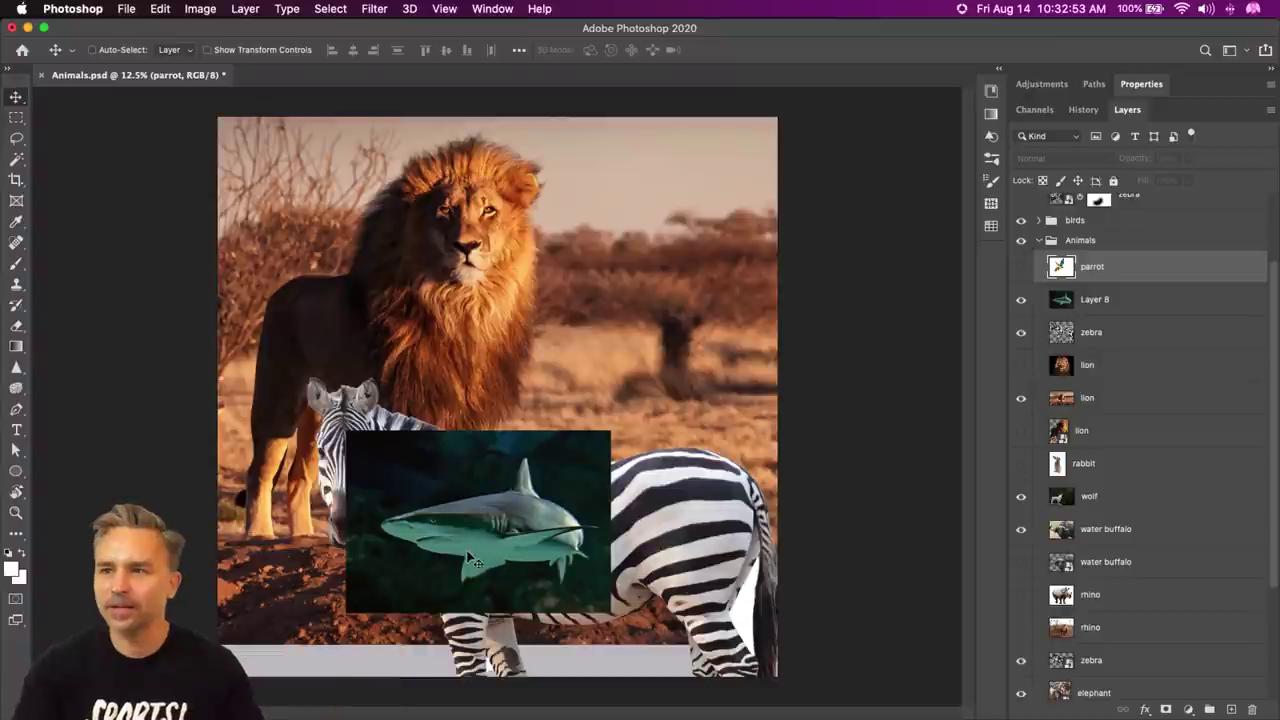
{"action": "left_click", "coordinate": [1058, 297]}
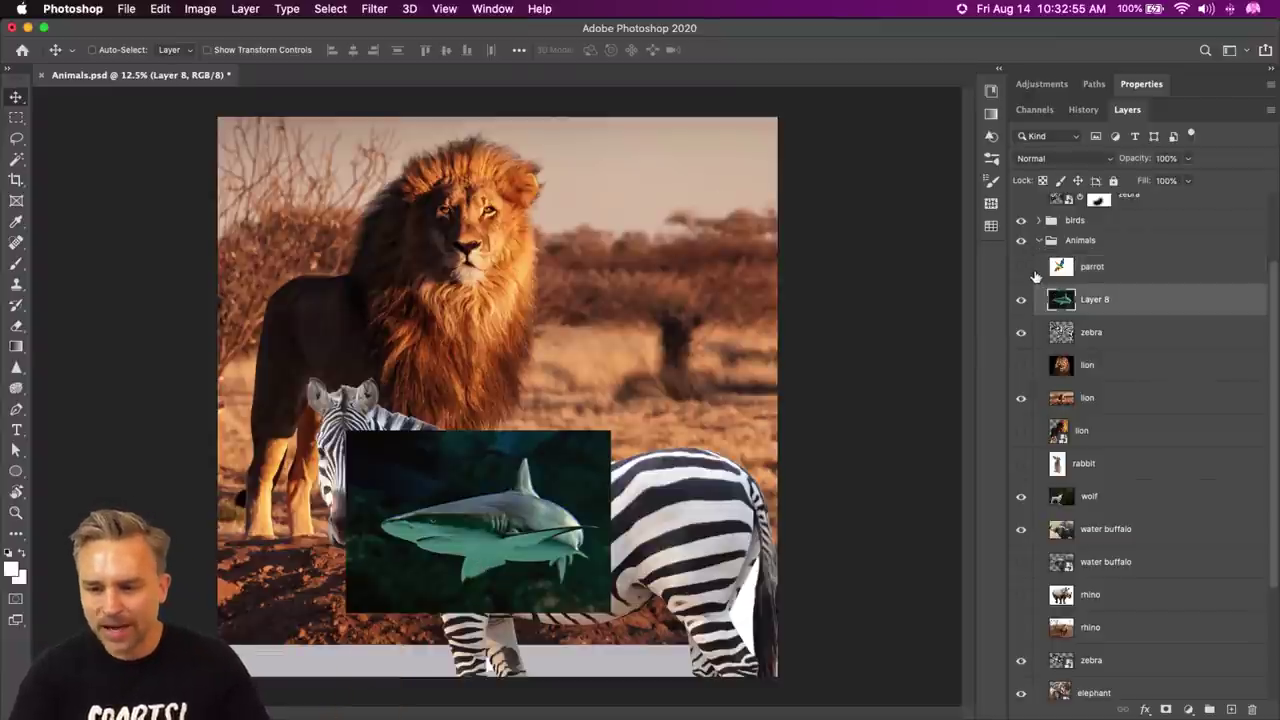
{"action": "left_click", "coordinate": [1035, 276]}
{"action": "left_click", "coordinate": [1021, 267]}
{"action": "left_click", "coordinate": [1021, 267]}
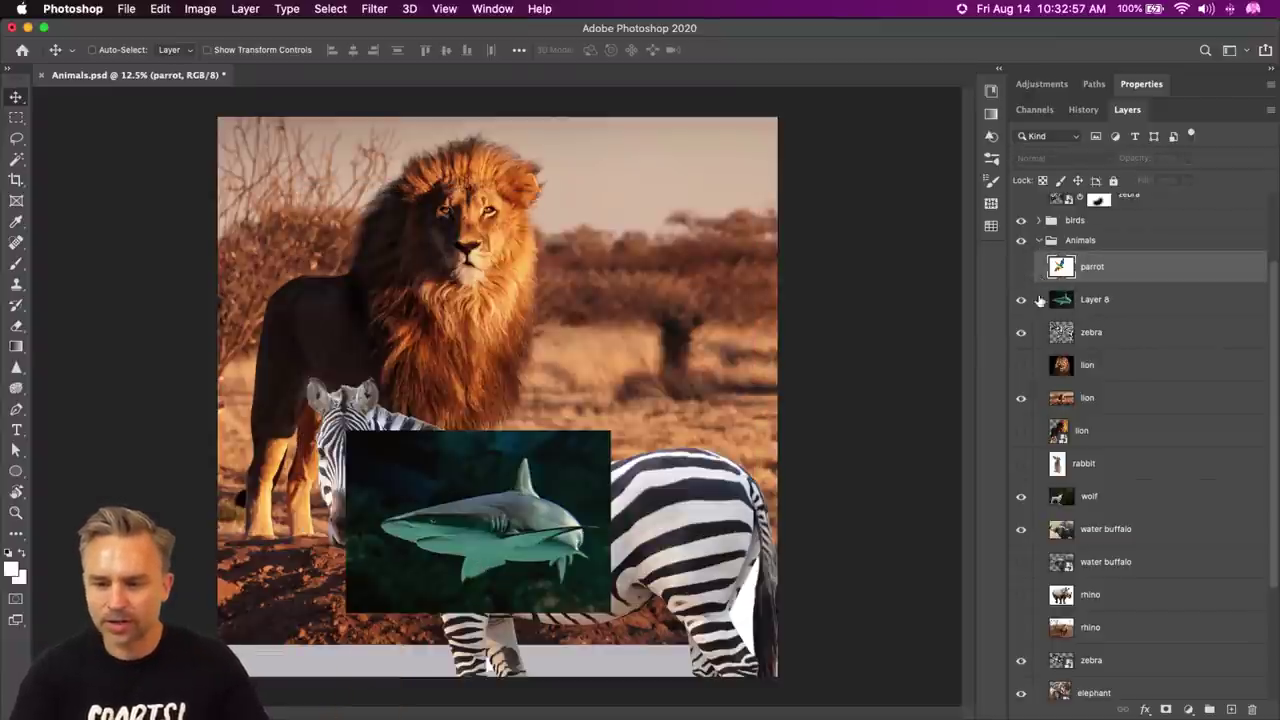
{"action": "left_click", "coordinate": [1040, 300]}
{"action": "left_click", "coordinate": [1021, 332]}
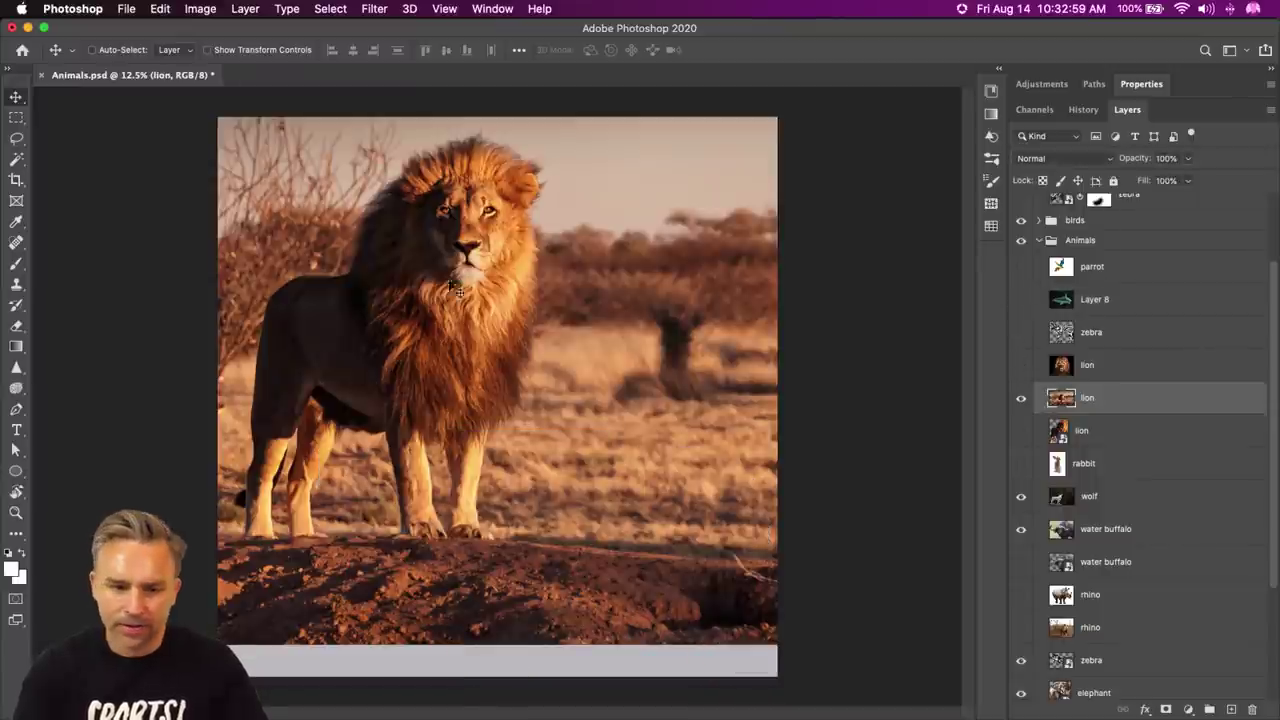
- Move the visible lion photo down and right toward the canvas centre and apply Remove Background to its layer
{"action": "left_click", "coordinate": [1085, 398]}
{"action": "left_click_drag", "start_coordinate": [541, 285], "coordinate": [615, 340]}
{"action": "key", "text": "super+plus"}
{"action": "key", "text": "super+plus"}
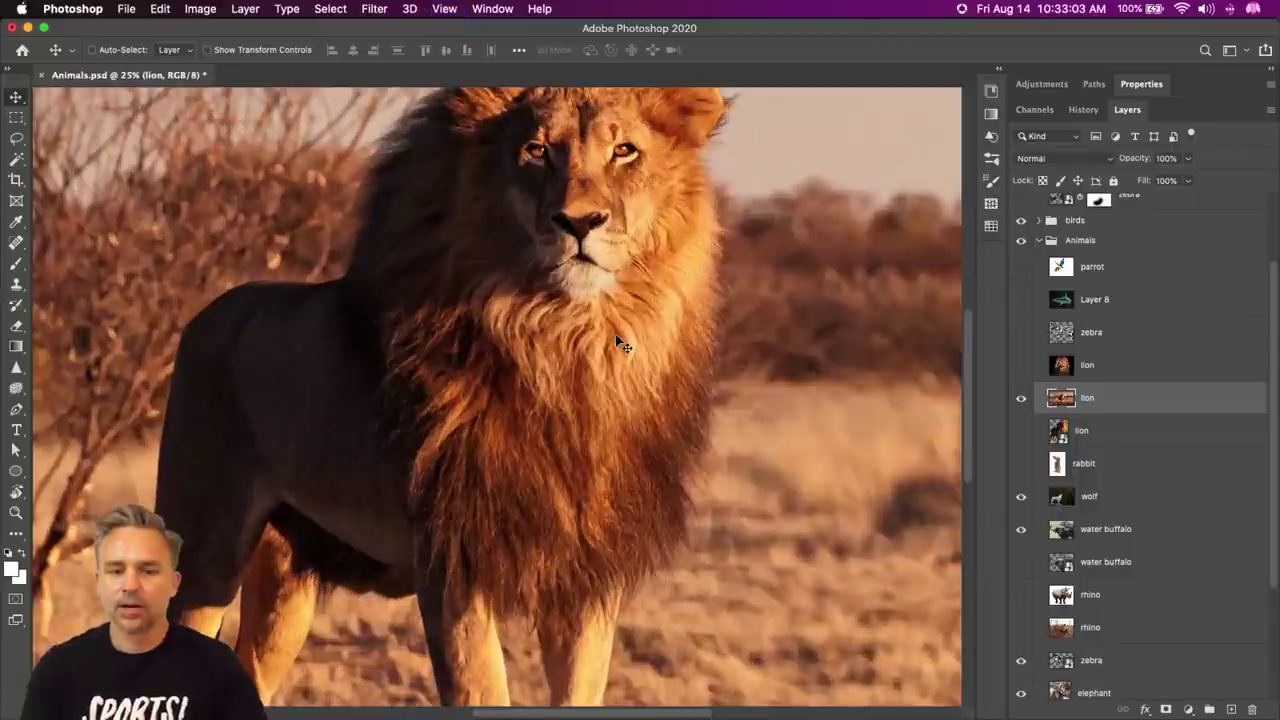
{"action": "left_click_drag", "start_coordinate": [400, 309], "coordinate": [400, 444]}
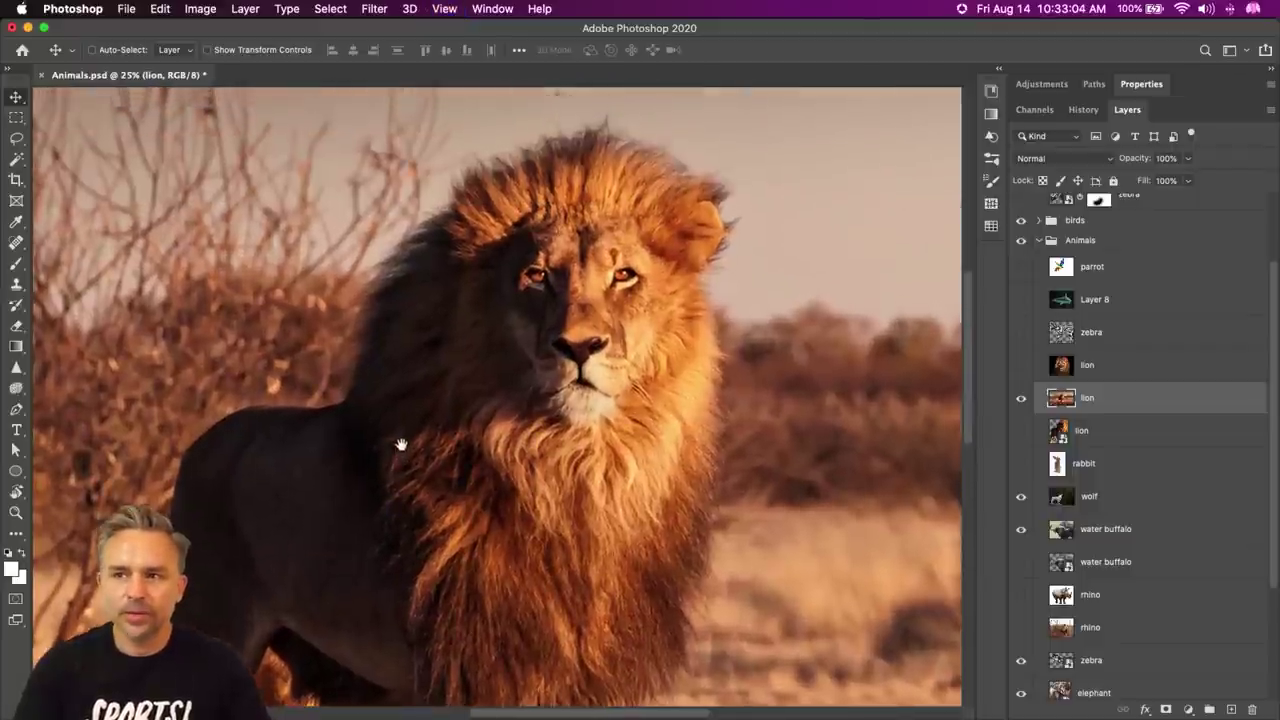
{"action": "left_click", "coordinate": [1130, 86]}
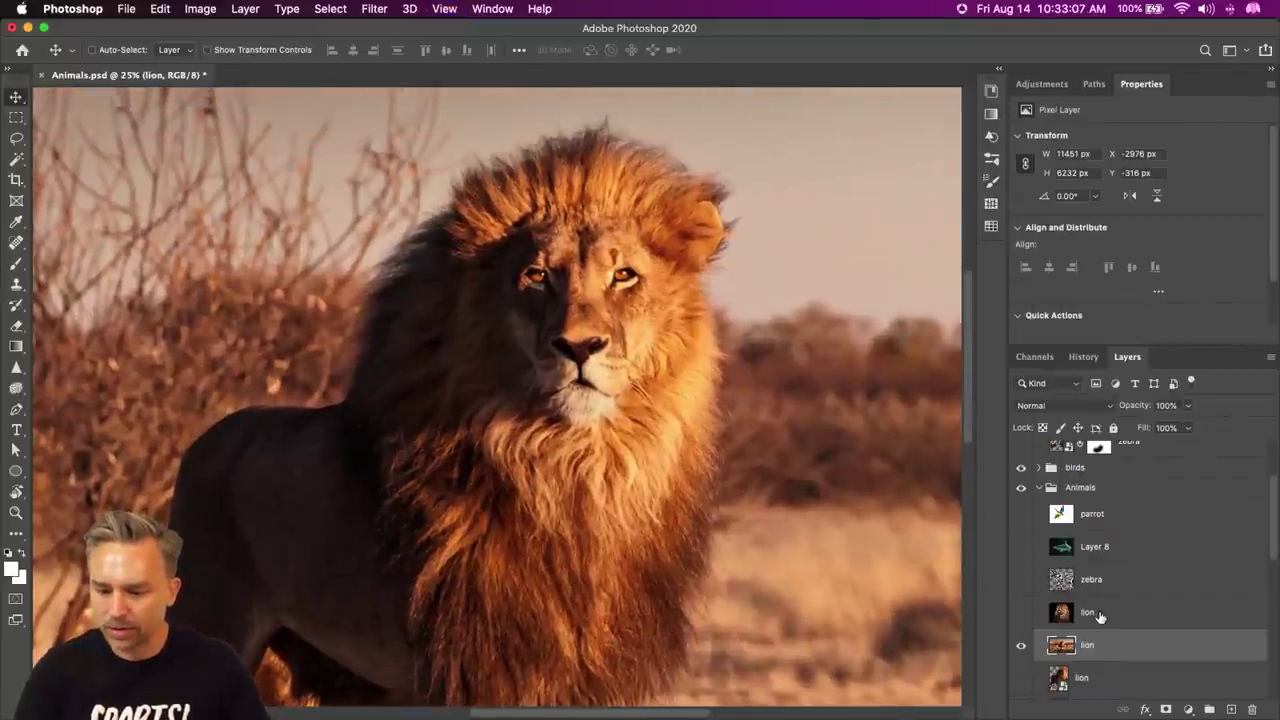
{"action": "scroll", "coordinate": [1199, 196], "scroll_direction": "down", "scroll_amount": 3}
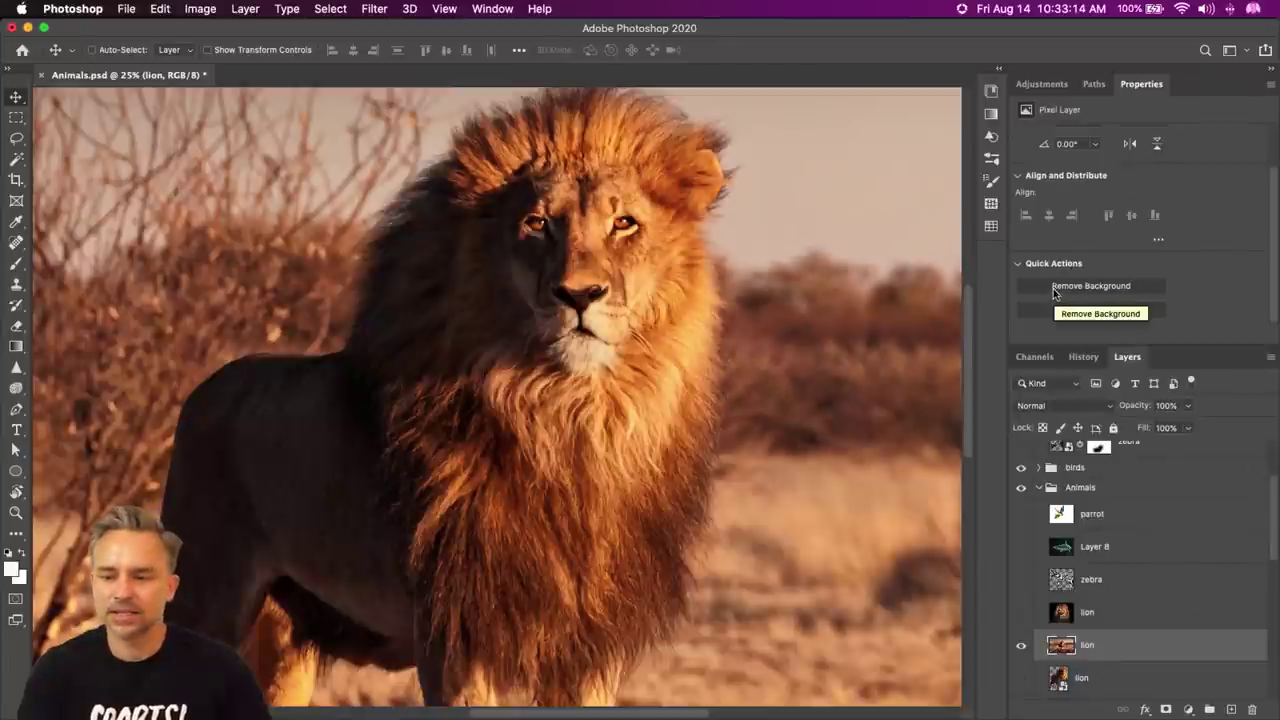
{"action": "left_click", "coordinate": [1053, 288]}
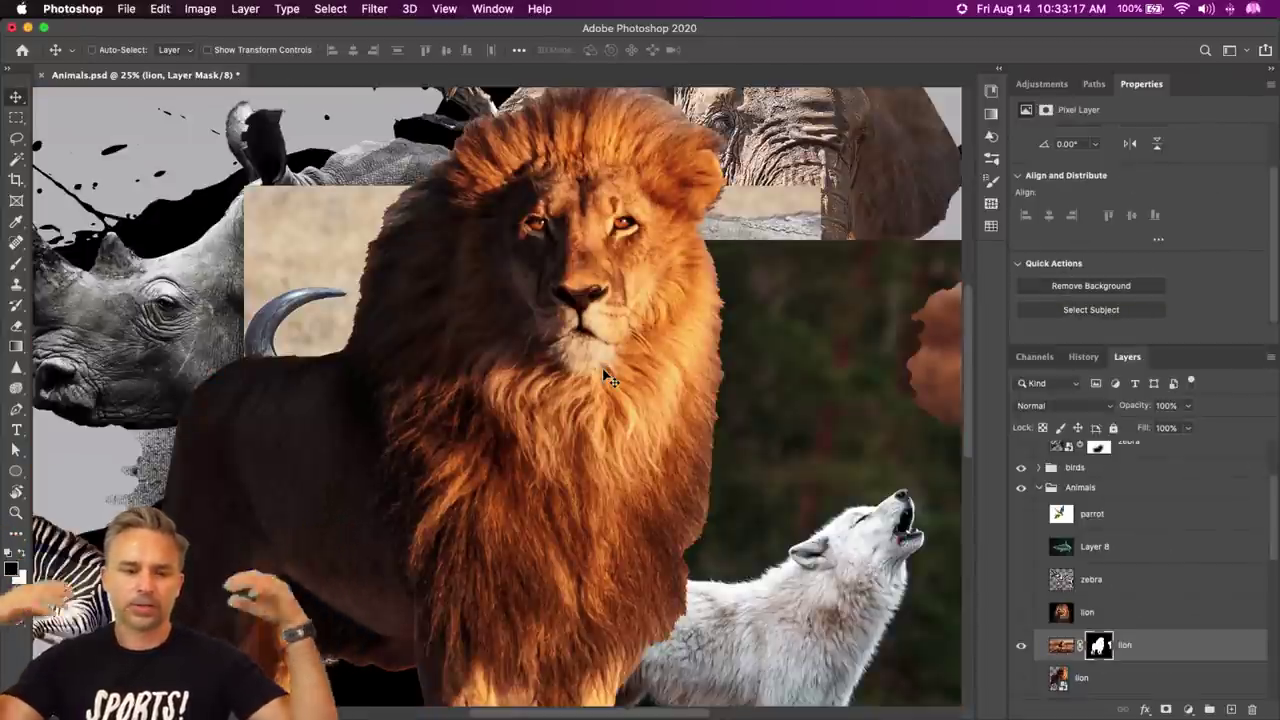
- Expand the bkgd group and hide the zebra, elephant, rhino, gazelle and hawks perched layers in the Animals group
{"action": "scroll", "coordinate": [1066, 522], "scroll_direction": "down", "scroll_amount": 5}
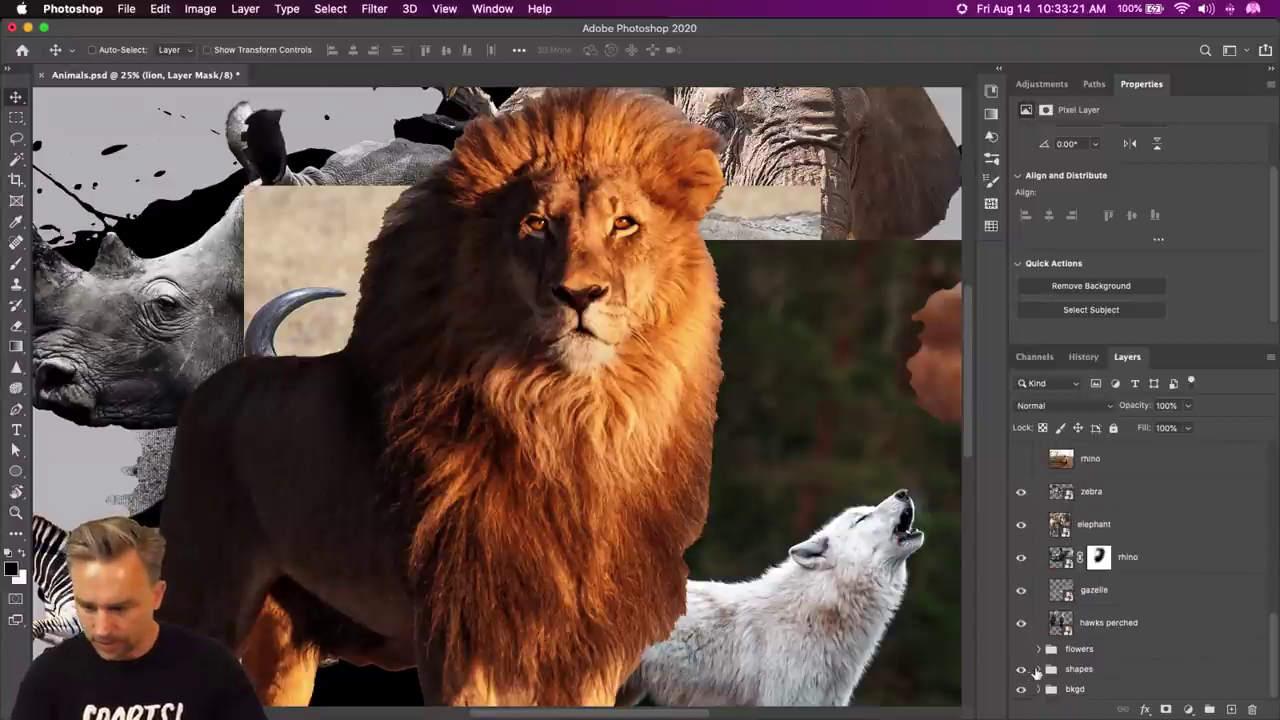
{"action": "left_click", "coordinate": [1038, 689]}
{"action": "scroll", "coordinate": [1038, 690], "scroll_direction": "down", "scroll_amount": 3}
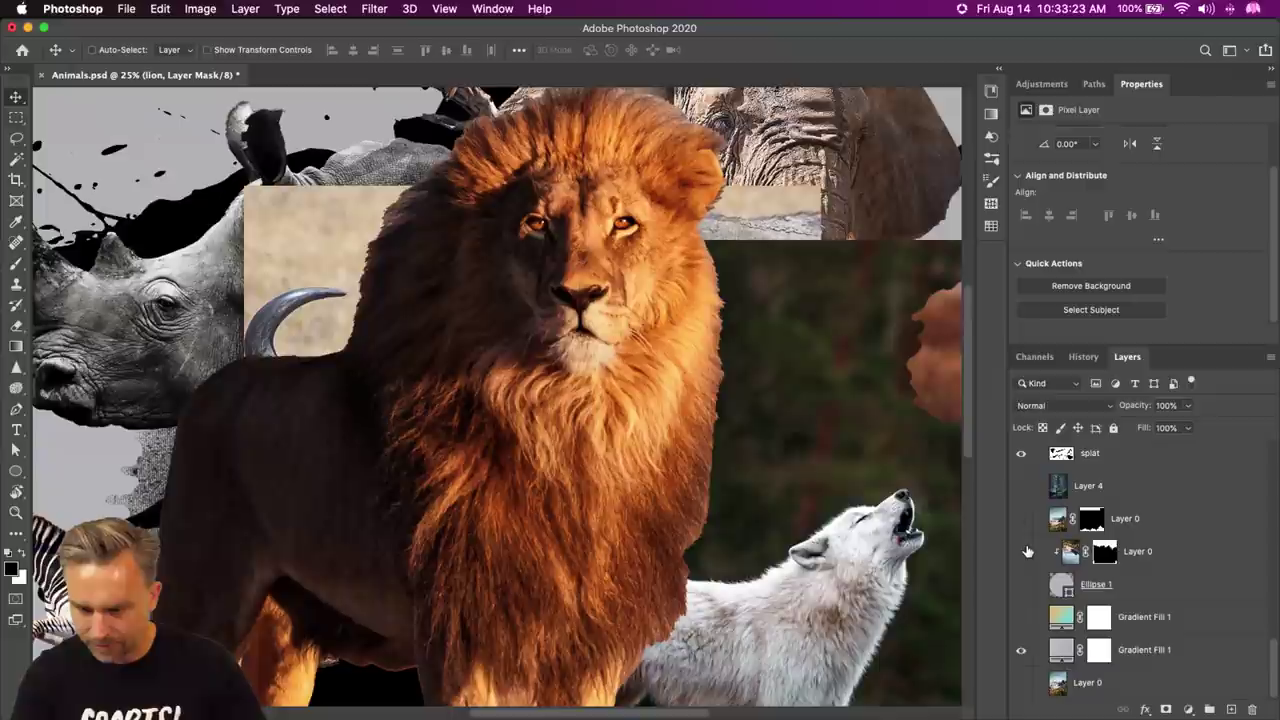
{"action": "key", "text": "super+minus"}
{"action": "key", "text": "super+minus"}
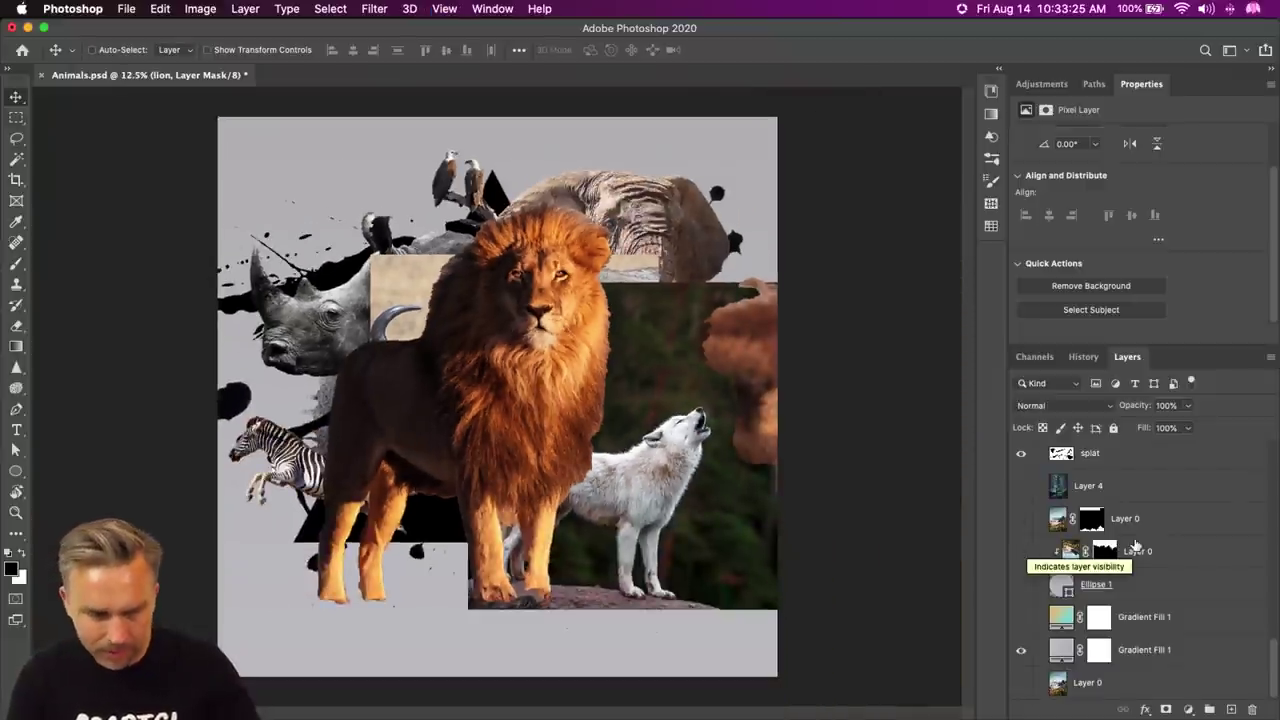
{"action": "scroll", "coordinate": [1135, 545], "scroll_direction": "up", "scroll_amount": 3}
{"action": "scroll", "coordinate": [1135, 545], "scroll_direction": "up", "scroll_amount": 2}
{"action": "scroll", "coordinate": [1058, 524], "scroll_direction": "up", "scroll_amount": 4}
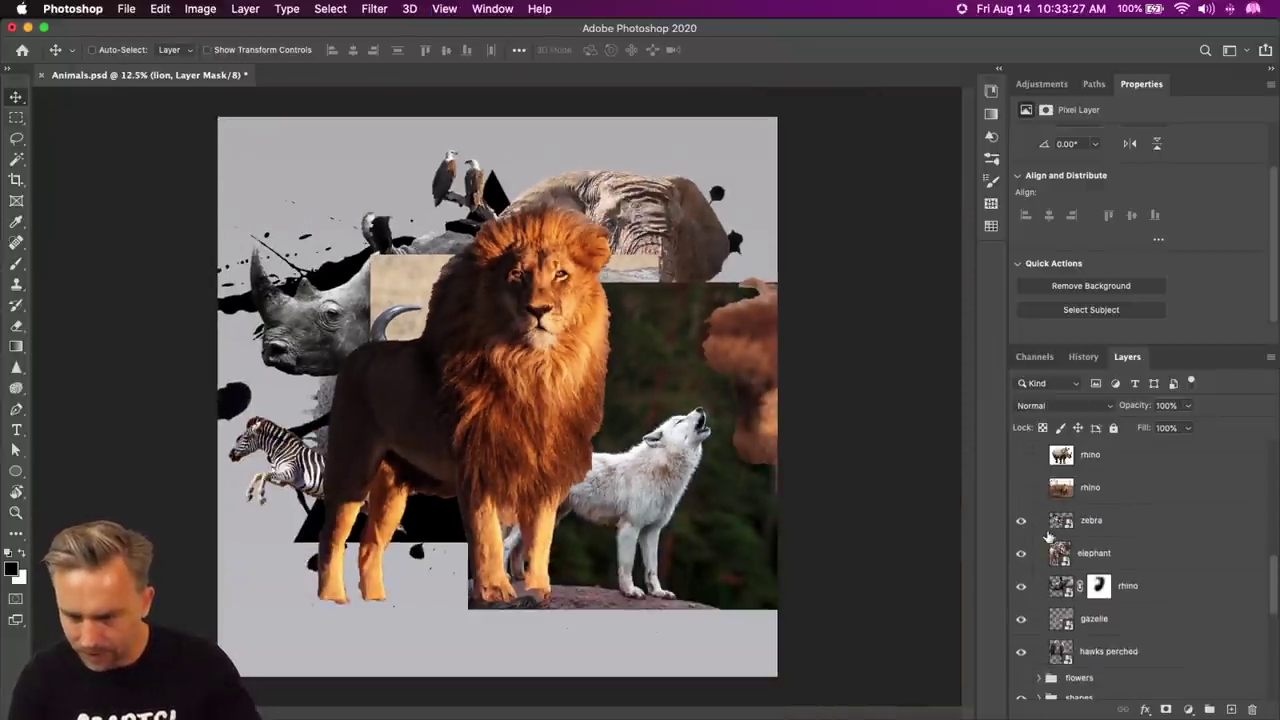
{"action": "left_click", "coordinate": [1024, 688]}
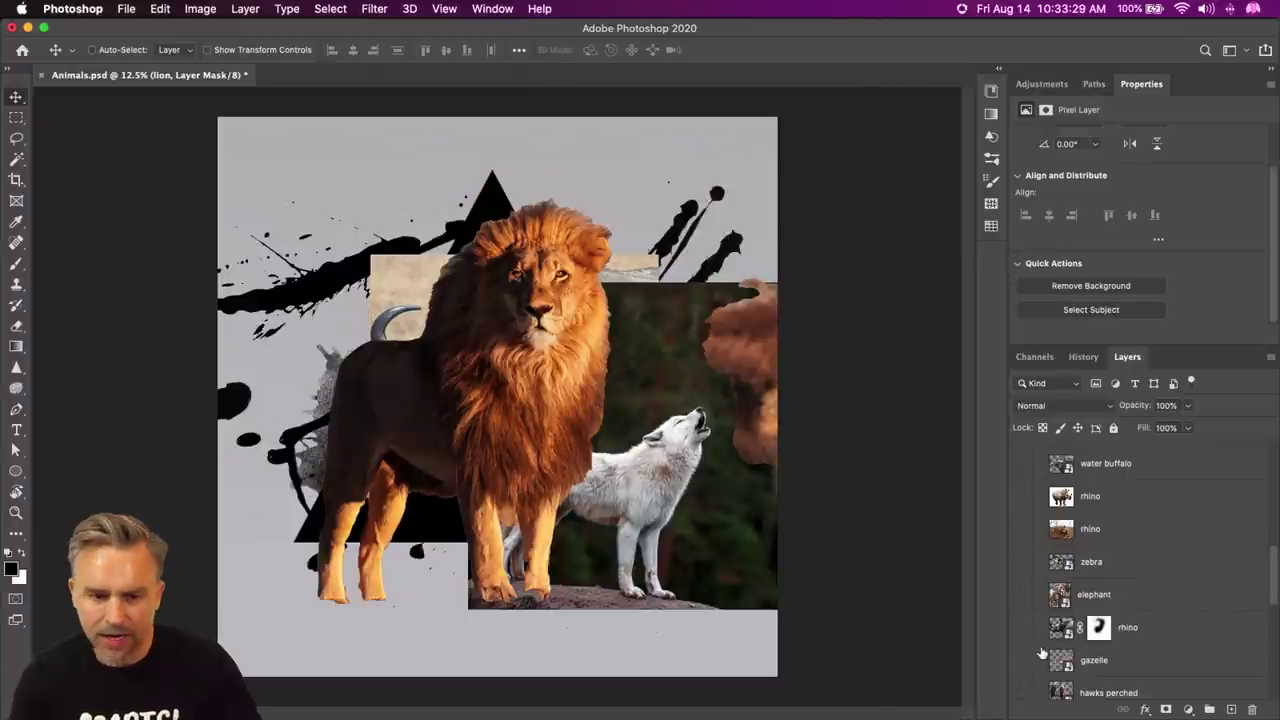
- Hide the shapes and bkgd groups plus the wolf and water buffalo layers, leaving only the lion cutout showing
{"action": "scroll", "coordinate": [1040, 650], "scroll_direction": "down", "scroll_amount": 3}
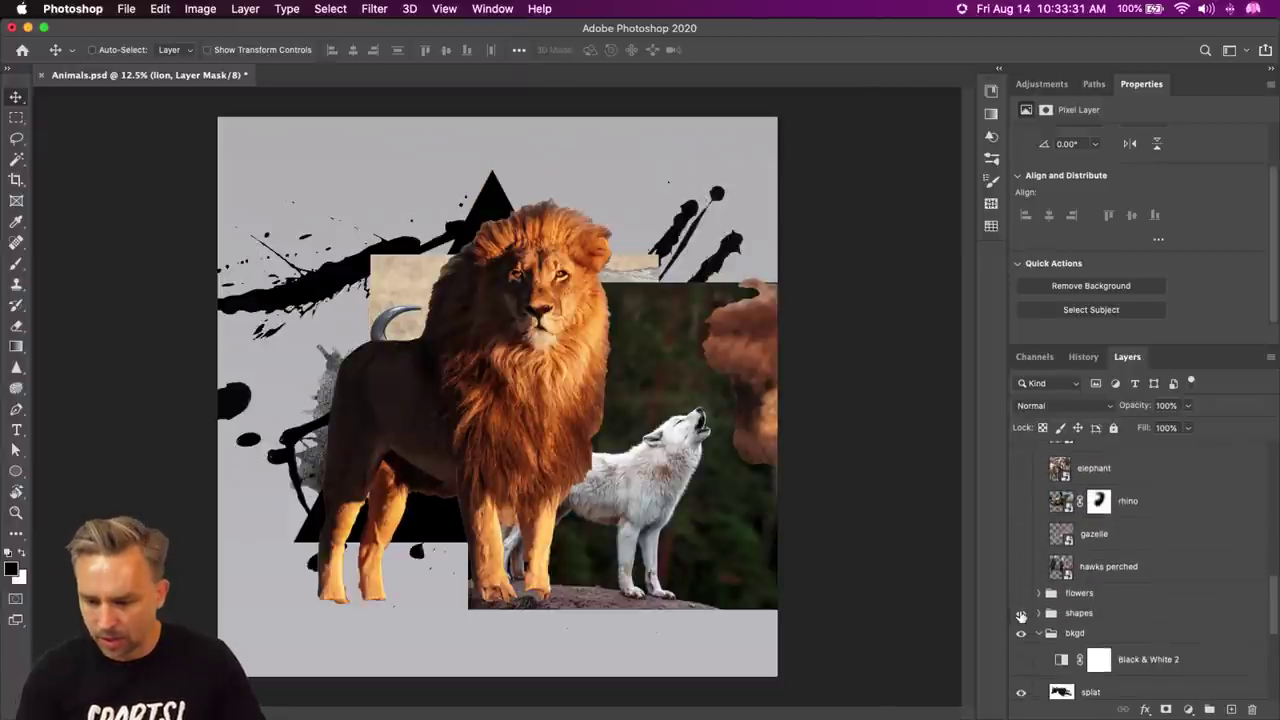
{"action": "left_click", "coordinate": [1021, 614]}
{"action": "left_click", "coordinate": [1021, 634]}
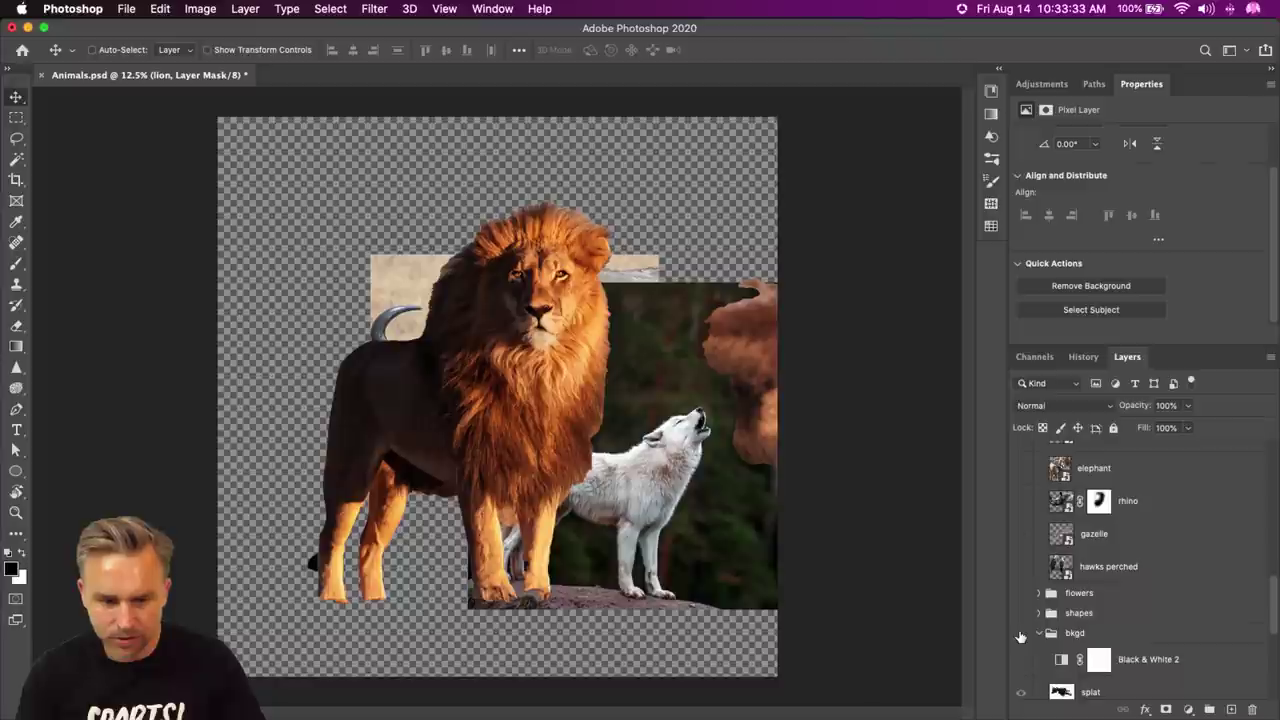
{"action": "double_click", "coordinate": [1207, 88]}
{"action": "scroll", "coordinate": [1048, 435], "scroll_direction": "up", "scroll_amount": 5}
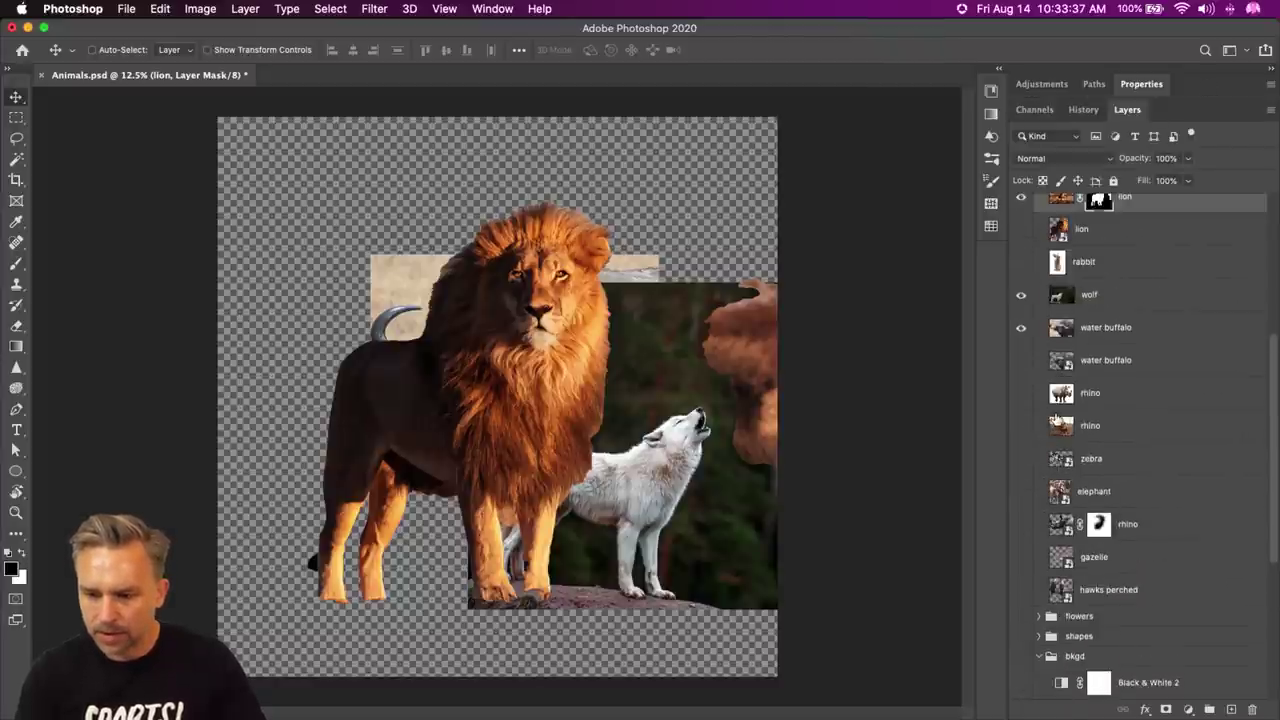
{"action": "scroll", "coordinate": [1055, 420], "scroll_direction": "up", "scroll_amount": 3}
{"action": "left_click", "coordinate": [1021, 478]}
{"action": "left_click", "coordinate": [1021, 511]}
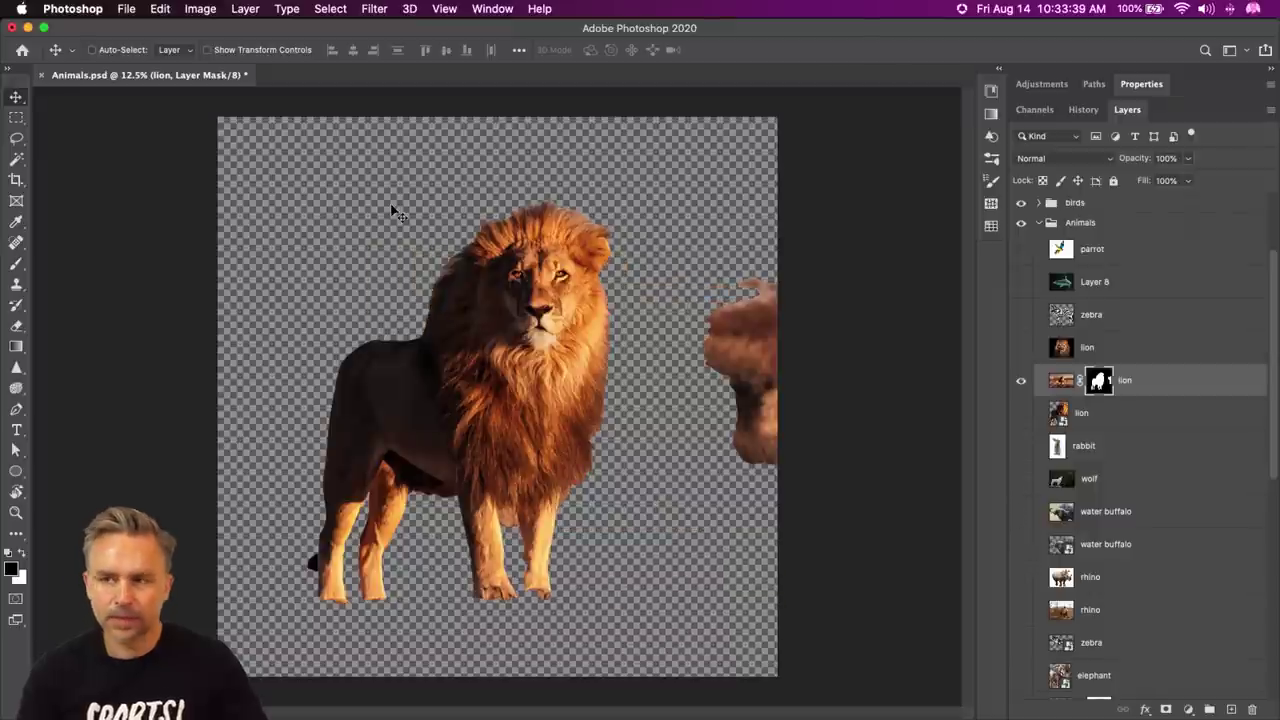
- Mask out the leftover background patch beside the lion by filling a rectangular selection with the Foreground Color, and clear the selection
{"action": "key", "text": "super+equal"}
{"action": "key", "text": "super+equal"}
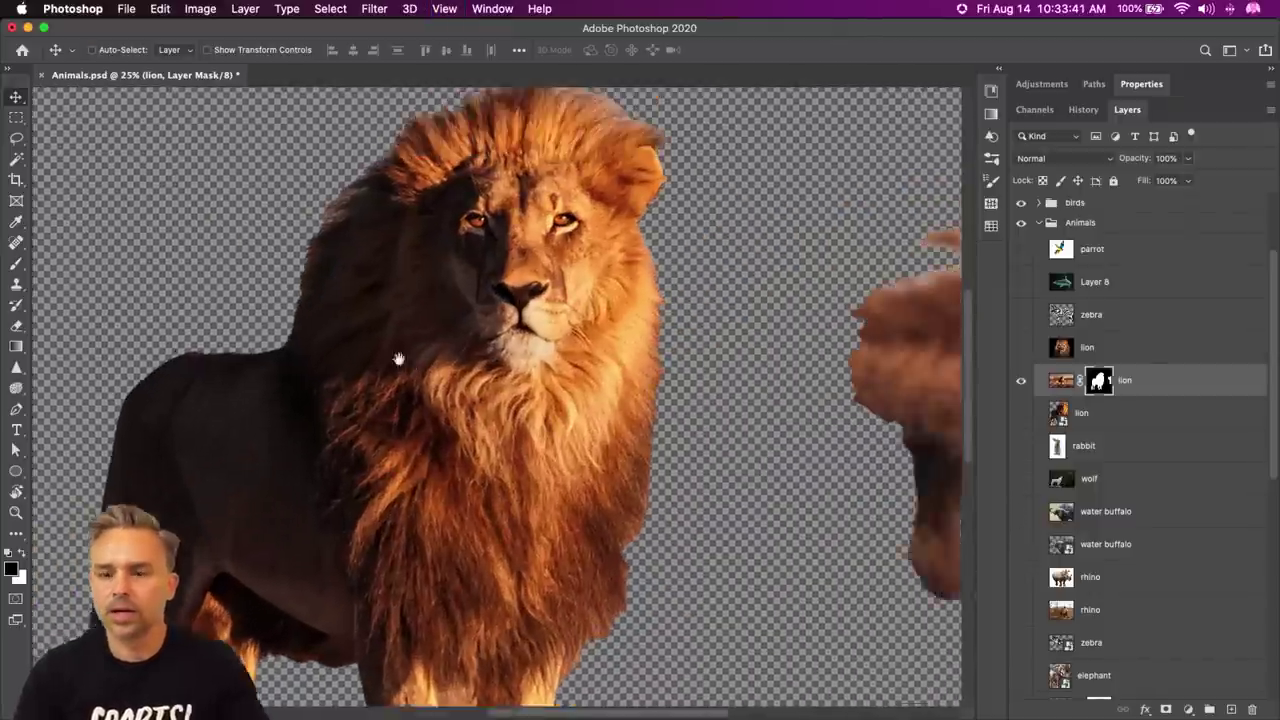
{"action": "left_click_drag", "start_coordinate": [400, 357], "coordinate": [232, 350]}
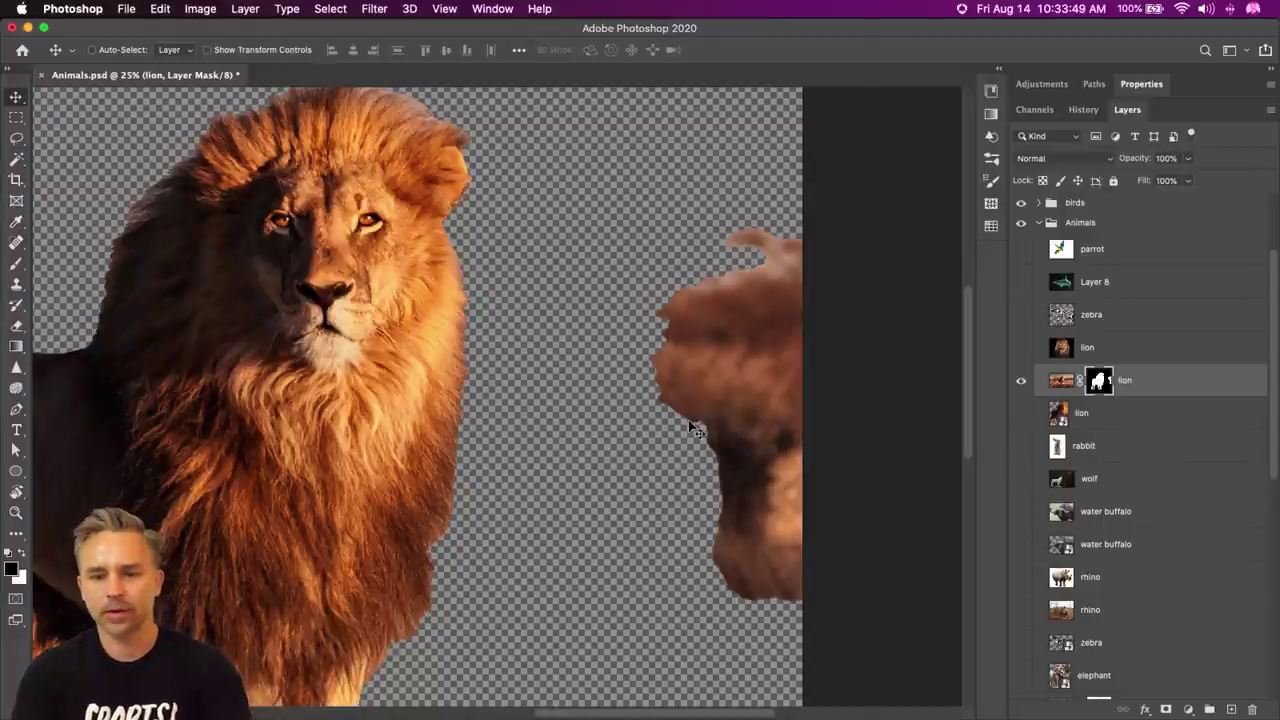
{"action": "left_click_drag", "start_coordinate": [182, 213], "coordinate": [428, 289]}
{"action": "left_click_drag", "start_coordinate": [640, 351], "coordinate": [348, 275]}
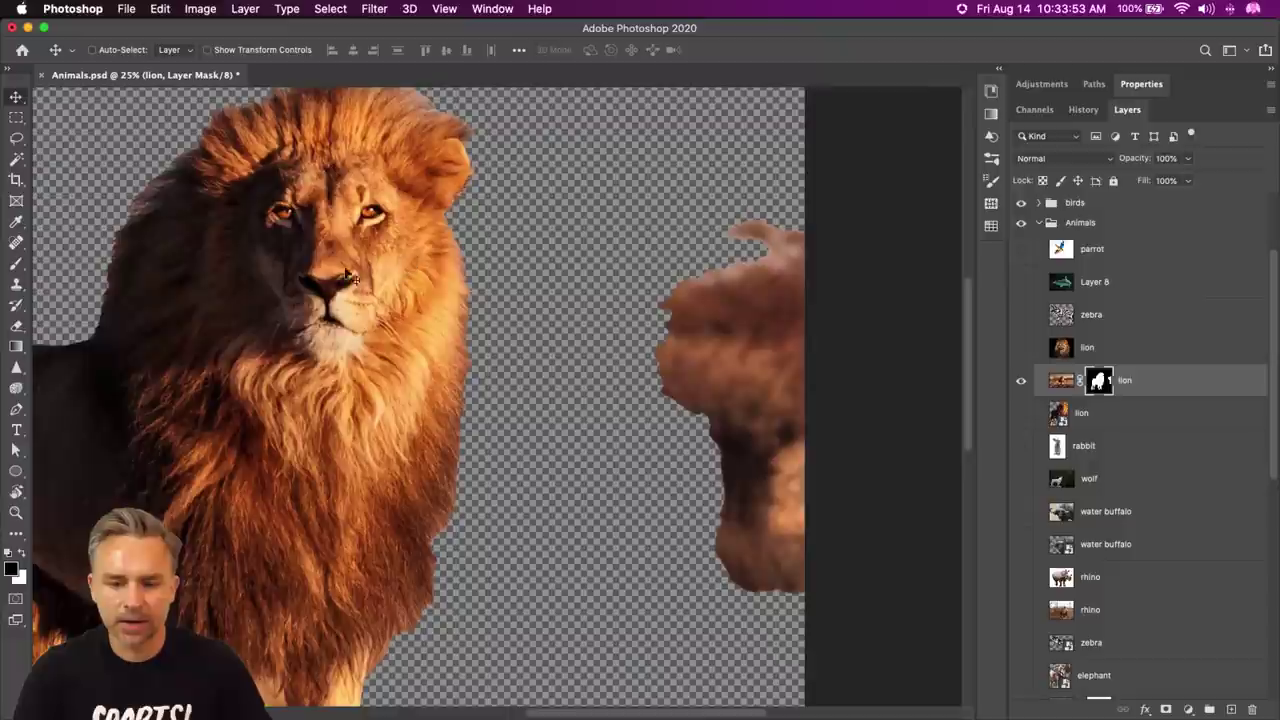
{"action": "left_click", "coordinate": [16, 118]}
{"action": "left_click_drag", "start_coordinate": [586, 125], "coordinate": [886, 623]}
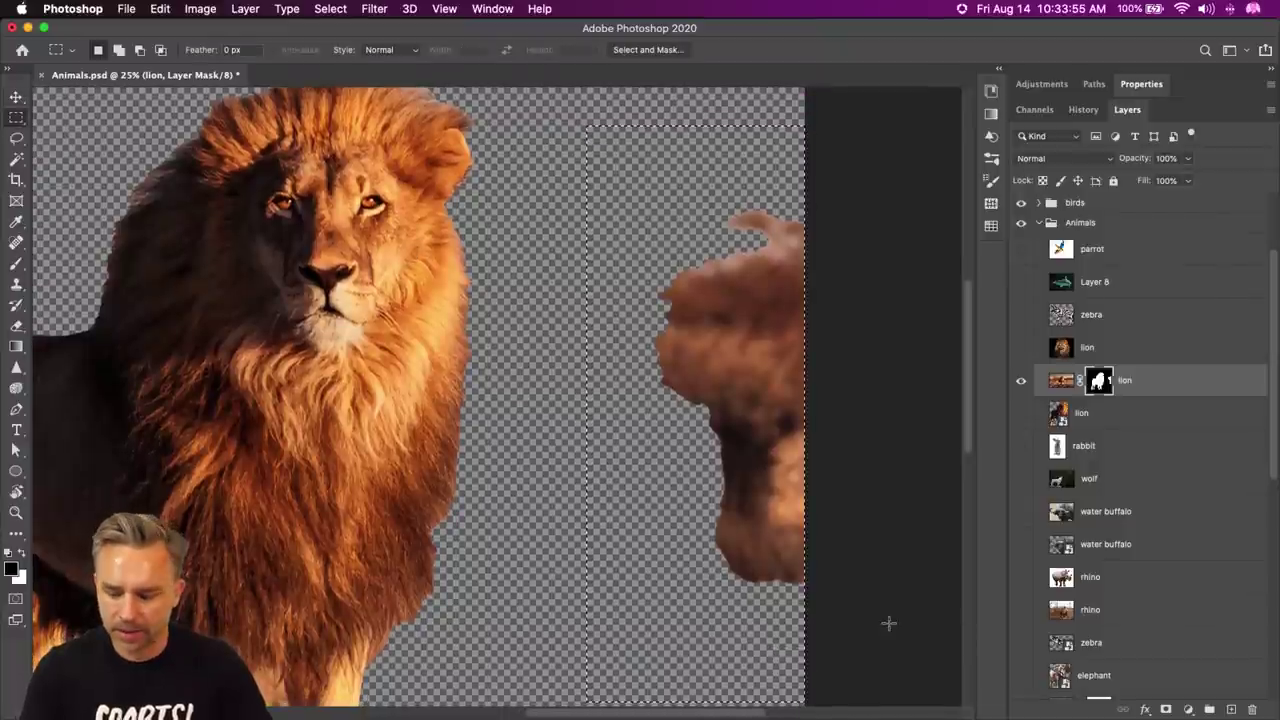
{"action": "key", "text": "shift+BackSpace"}
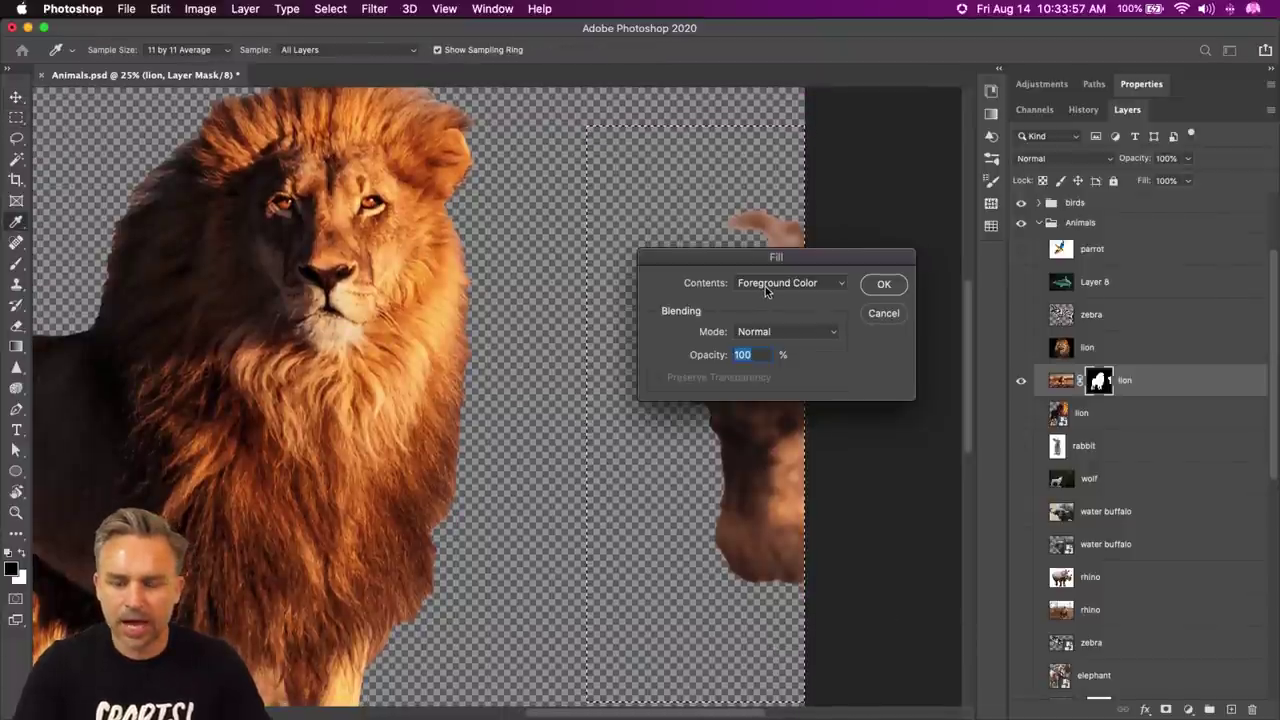
{"action": "key", "text": "Return"}
{"action": "key", "text": "super+d"}
{"action": "key", "text": "super+0"}
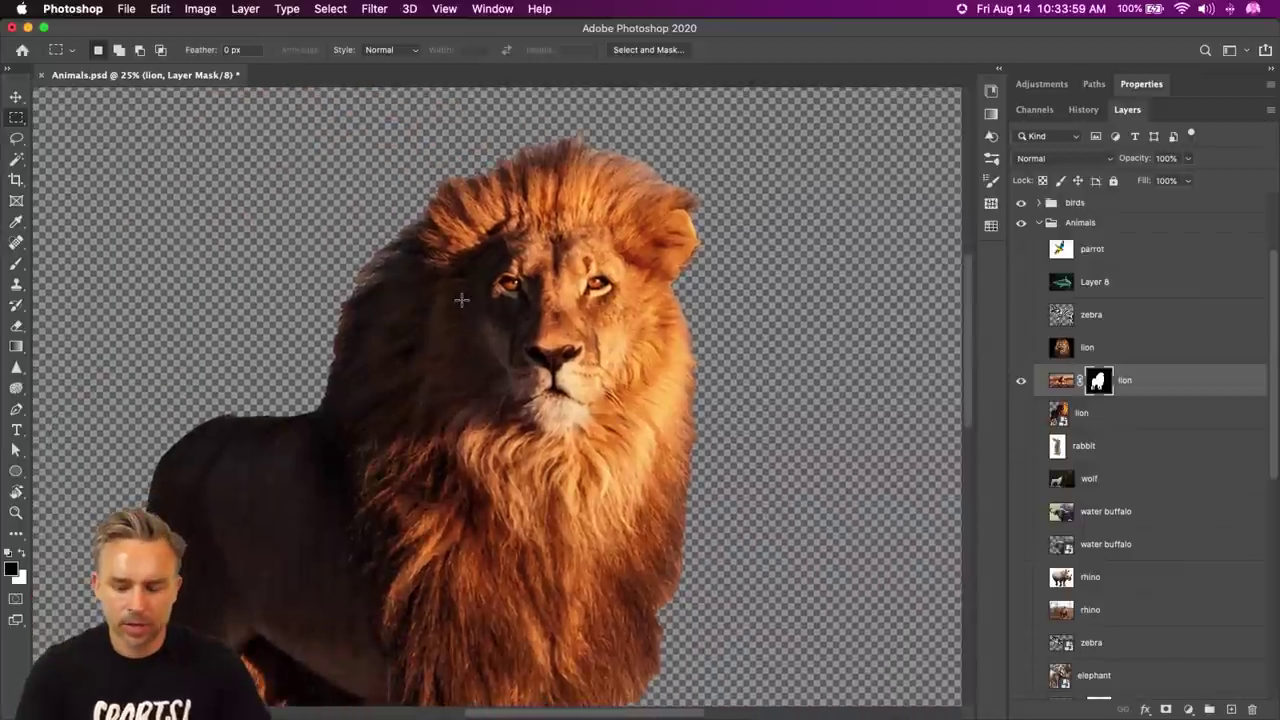
{"action": "key", "text": "super+minus"}
{"action": "key", "text": "v"}
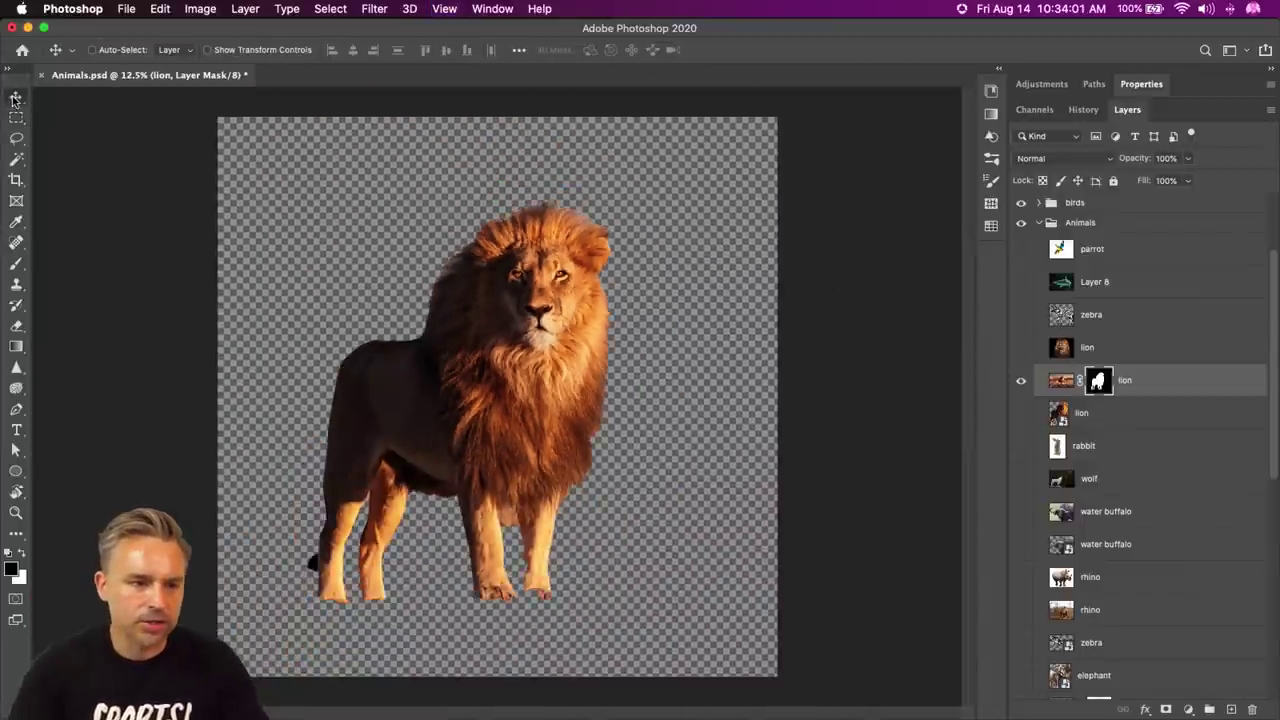
{"action": "left_click_drag", "start_coordinate": [200, 238], "coordinate": [120, 275]}
{"action": "left_click_drag", "start_coordinate": [614, 402], "coordinate": [707, 370]}
- Open the lion's layer mask in Select and Mask and paint around the mane's outline with a 200 px Refine Edge Brush
{"action": "key", "text": "super+equal"}
{"action": "key", "text": "super+equal"}
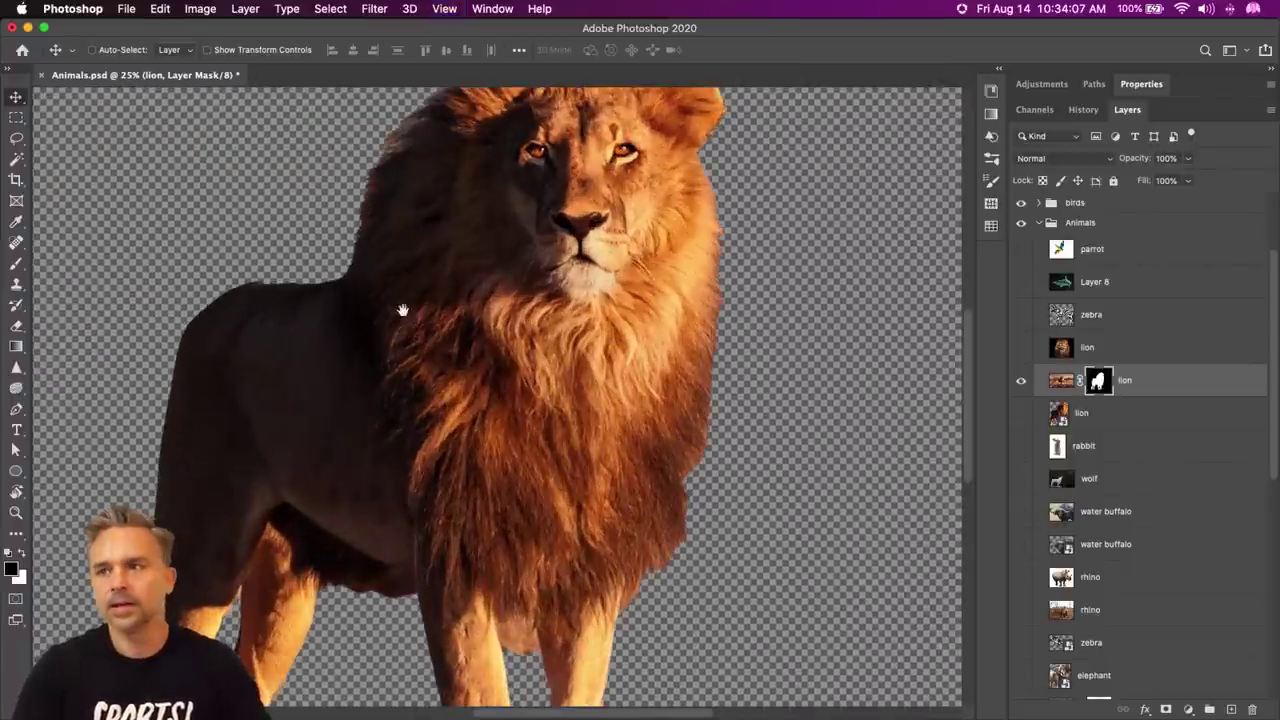
{"action": "scroll", "coordinate": [343, 486], "scroll_direction": "up", "scroll_amount": 5}
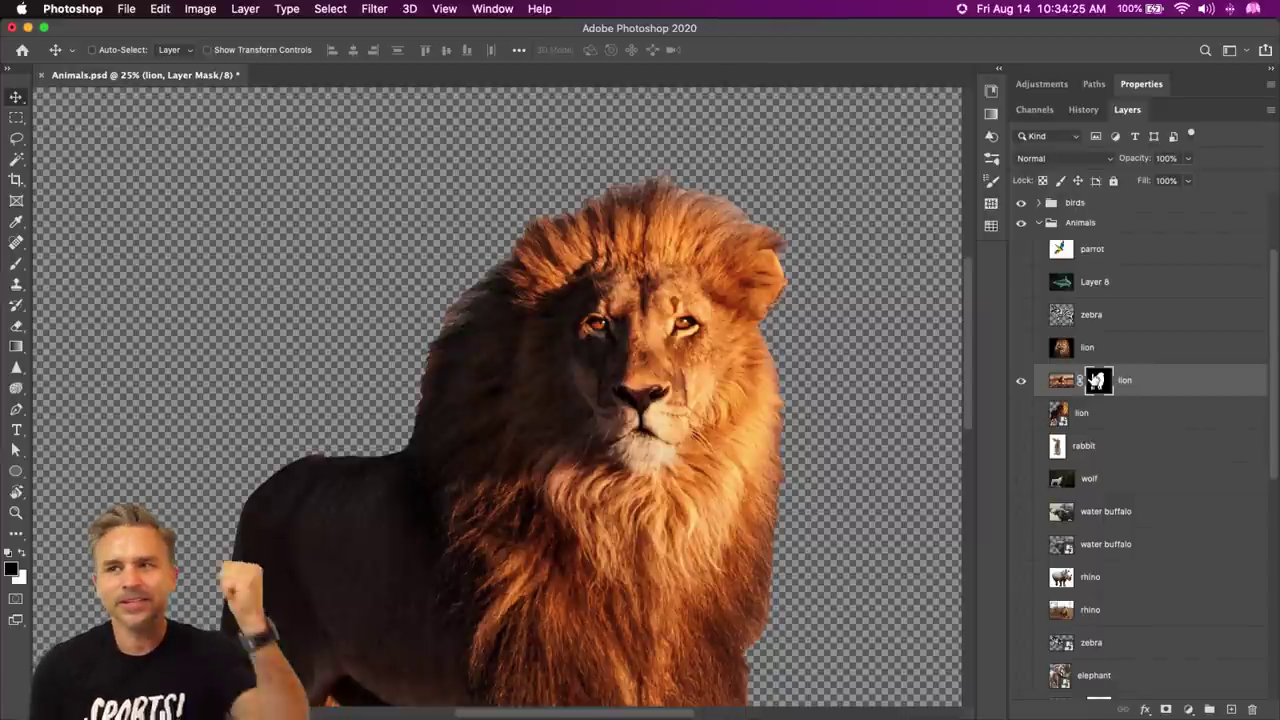
{"action": "double_click", "coordinate": [1097, 380]}
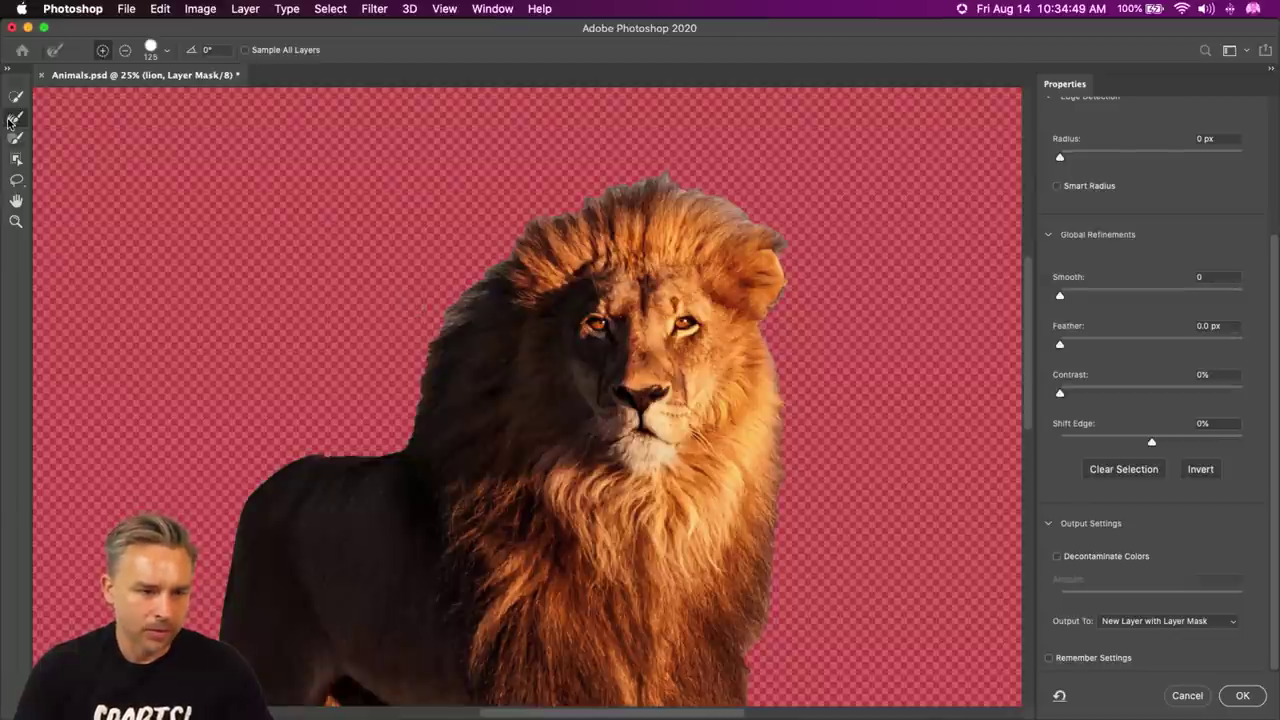
{"action": "key", "text": "bracketright"}
{"action": "key", "text": "bracketright"}
{"action": "key", "text": "bracketright"}
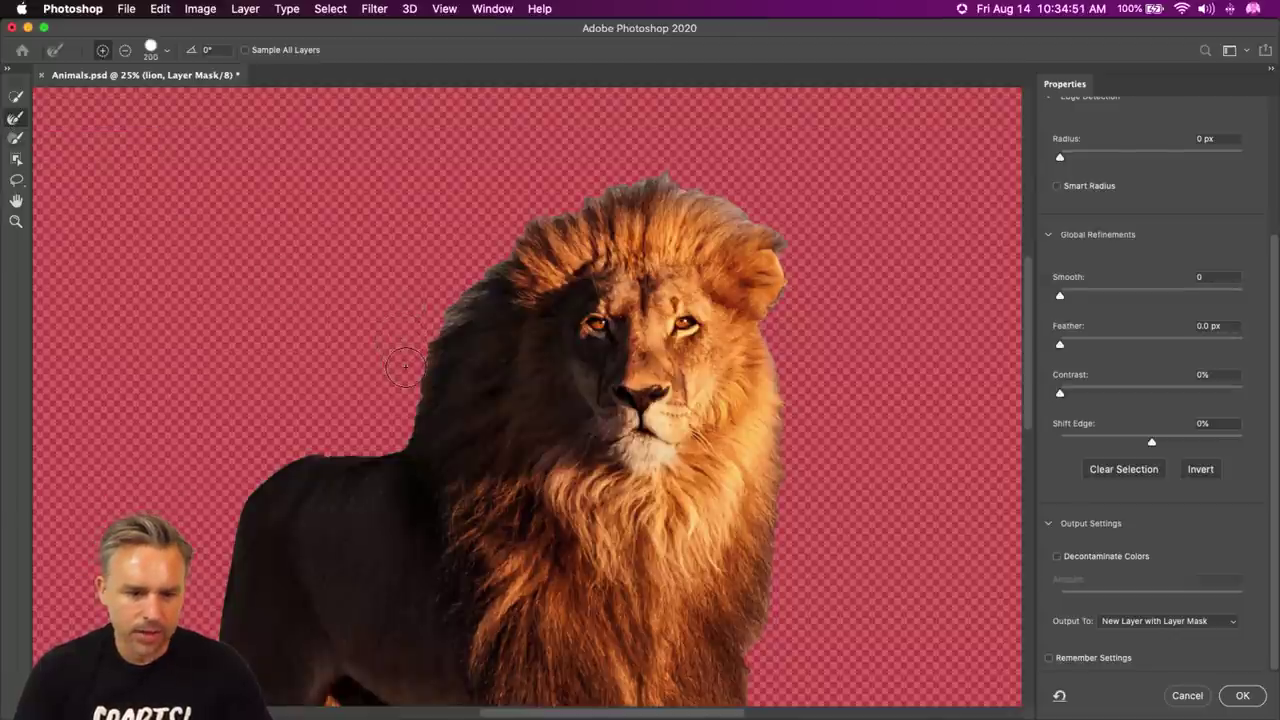
{"action": "mouse_move", "coordinate": [395, 375]}
{"action": "left_mouse_down"}
{"action": "mouse_move", "coordinate": [467, 268]}
{"action": "mouse_move", "coordinate": [551, 208]}
{"action": "mouse_move", "coordinate": [663, 176]}
{"action": "mouse_move", "coordinate": [750, 213]}
{"action": "mouse_move", "coordinate": [789, 260]}
{"action": "mouse_move", "coordinate": [775, 338]}
{"action": "mouse_move", "coordinate": [795, 466]}
{"action": "mouse_move", "coordinate": [787, 620]}
{"action": "left_mouse_up"}
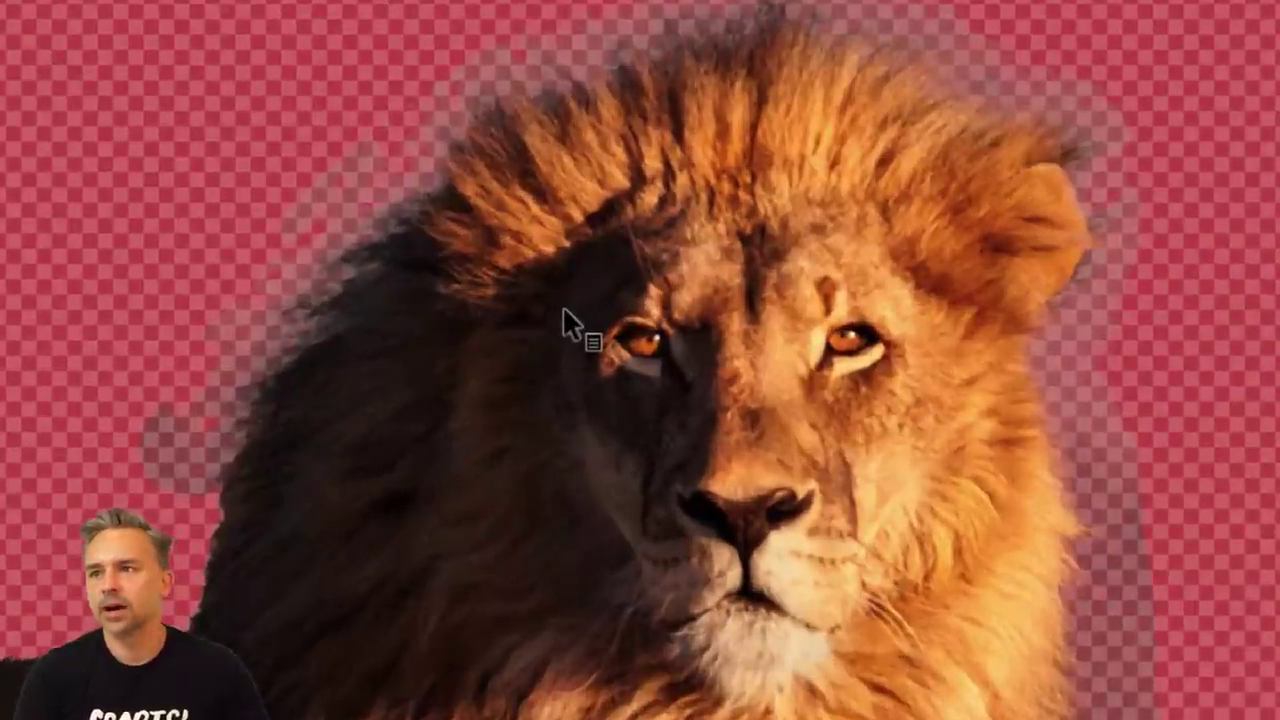
- Reduce the Refine Edge Brush to 100 px and paint along both sides of the lion's mane to refine the fur
{"action": "right_click", "coordinate": [381, 348]}
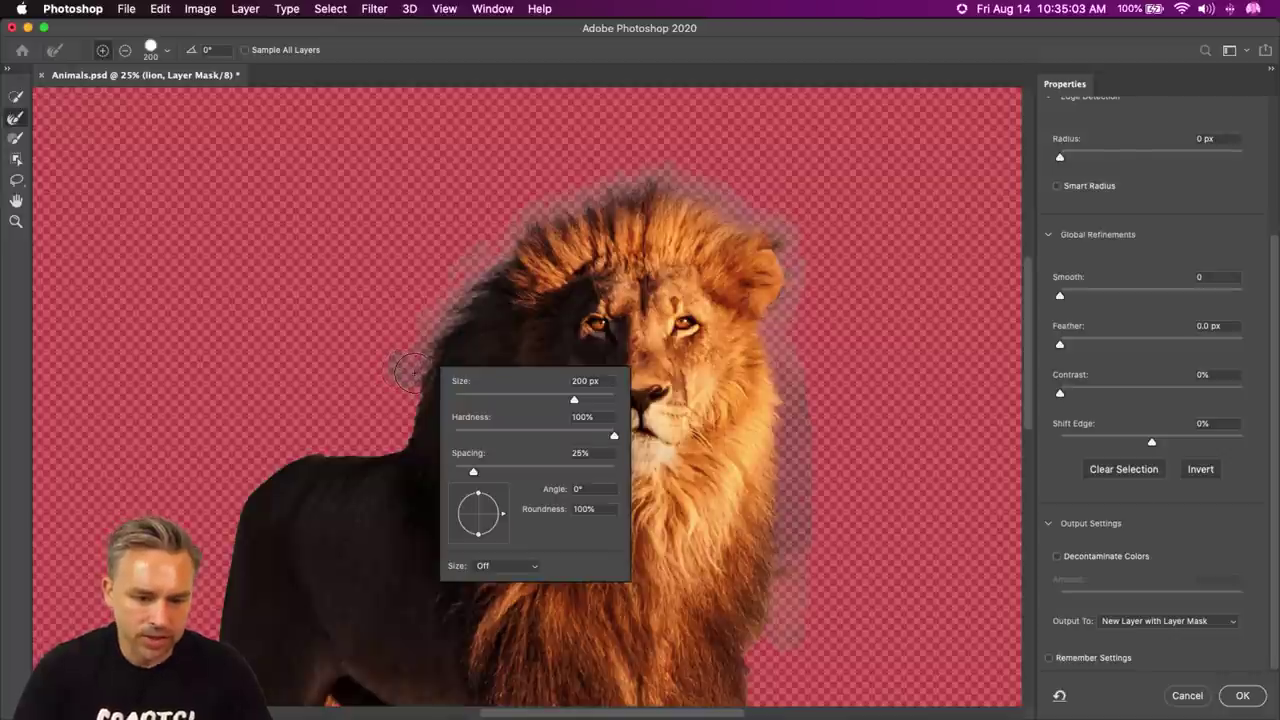
{"action": "key", "text": "Return"}
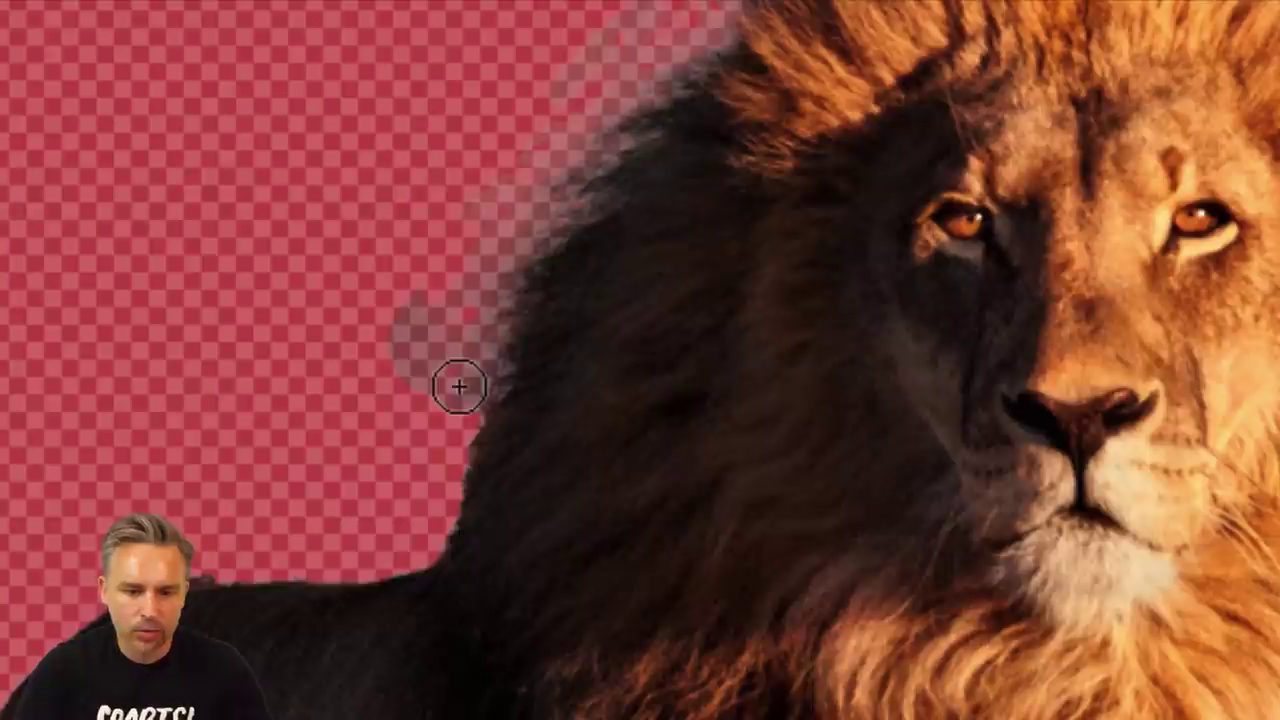
{"action": "mouse_move", "coordinate": [437, 557]}
{"action": "left_mouse_down"}
{"action": "mouse_move", "coordinate": [415, 303]}
{"action": "mouse_move", "coordinate": [423, 260]}
{"action": "left_mouse_up"}
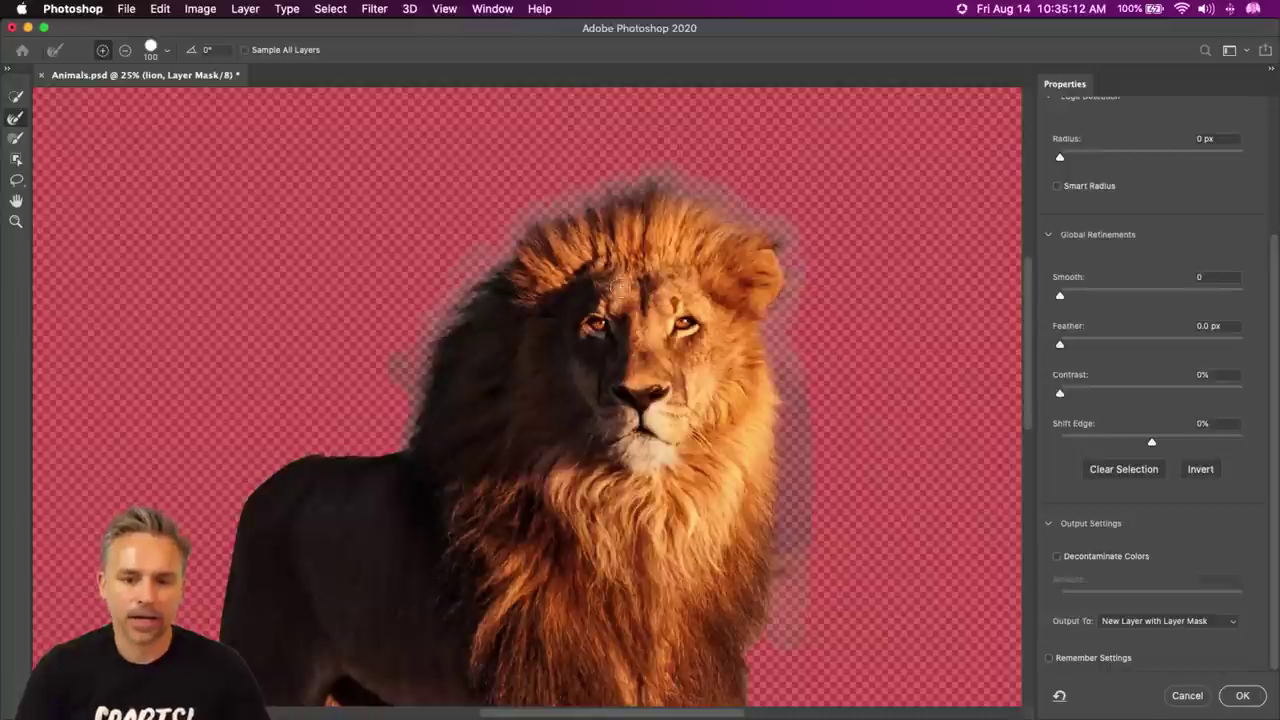
{"action": "mouse_move", "coordinate": [790, 230]}
{"action": "left_mouse_down"}
{"action": "mouse_move", "coordinate": [805, 520]}
{"action": "mouse_move", "coordinate": [750, 640]}
{"action": "left_mouse_up"}
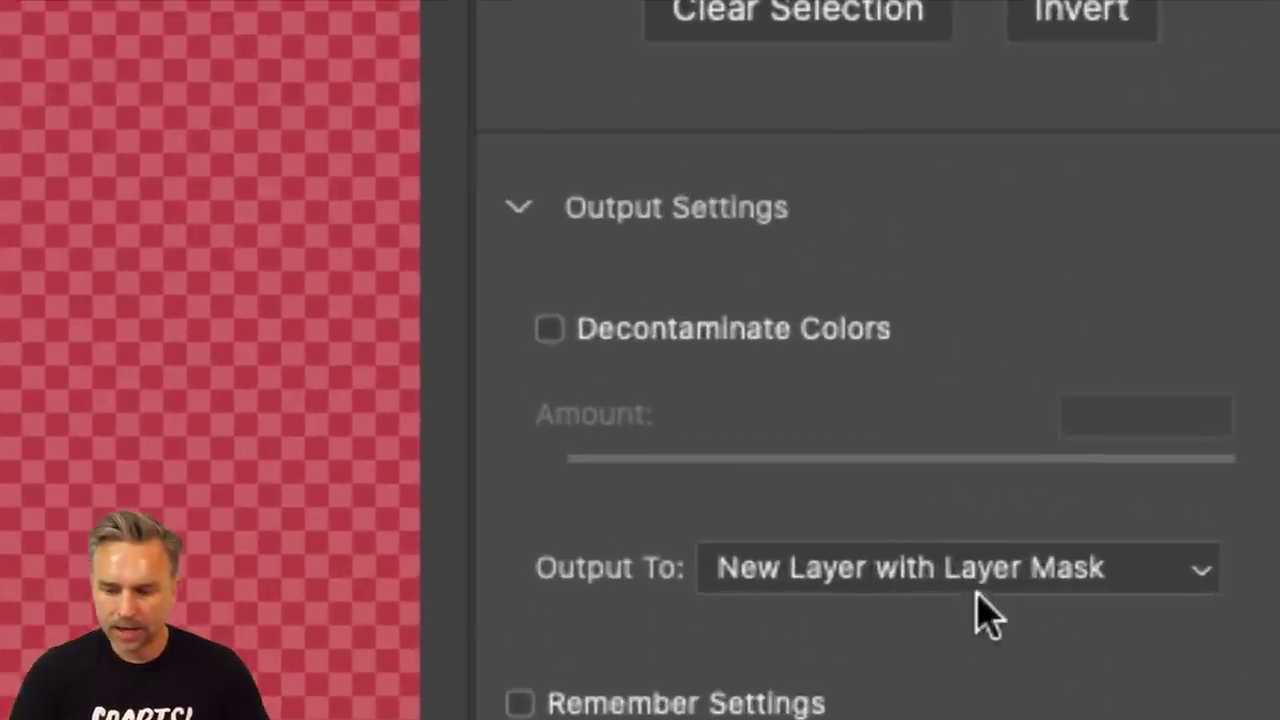
- Output the refined lion cutout to New Layer with Layer Mask and compare it with the original masked lion layer
{"action": "left_click", "coordinate": [1177, 625]}
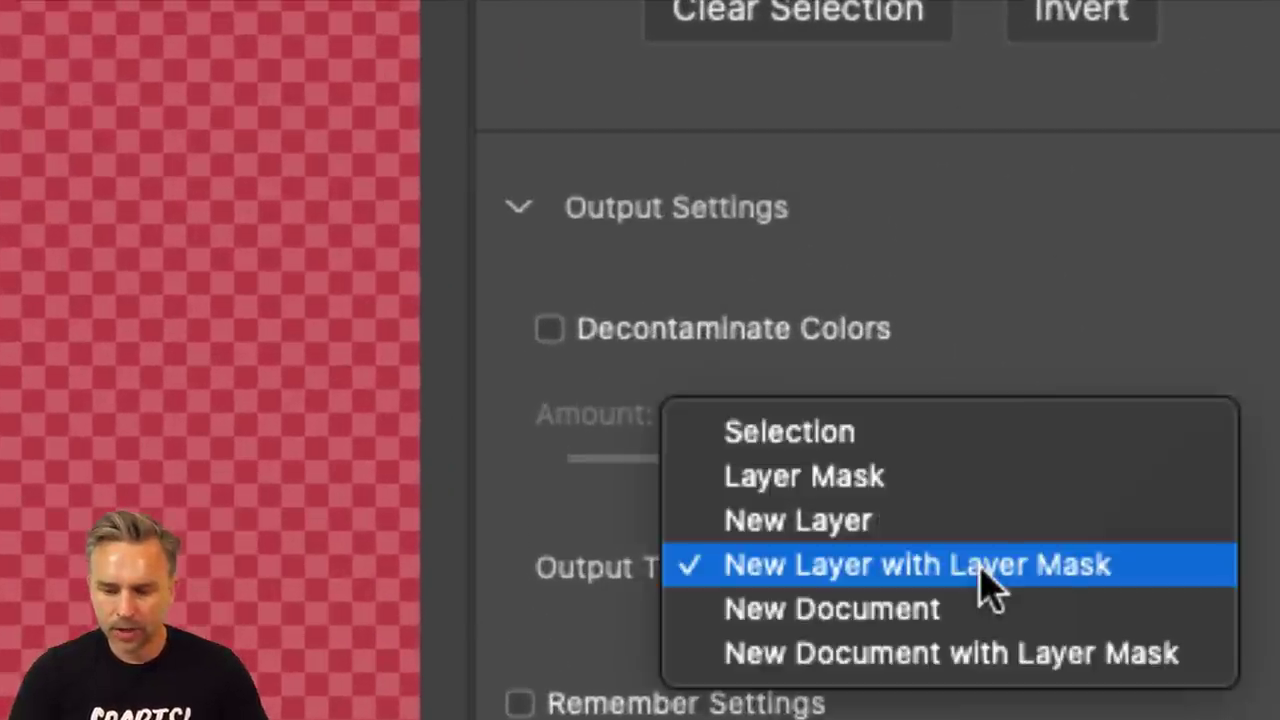
{"action": "left_click", "coordinate": [982, 568]}
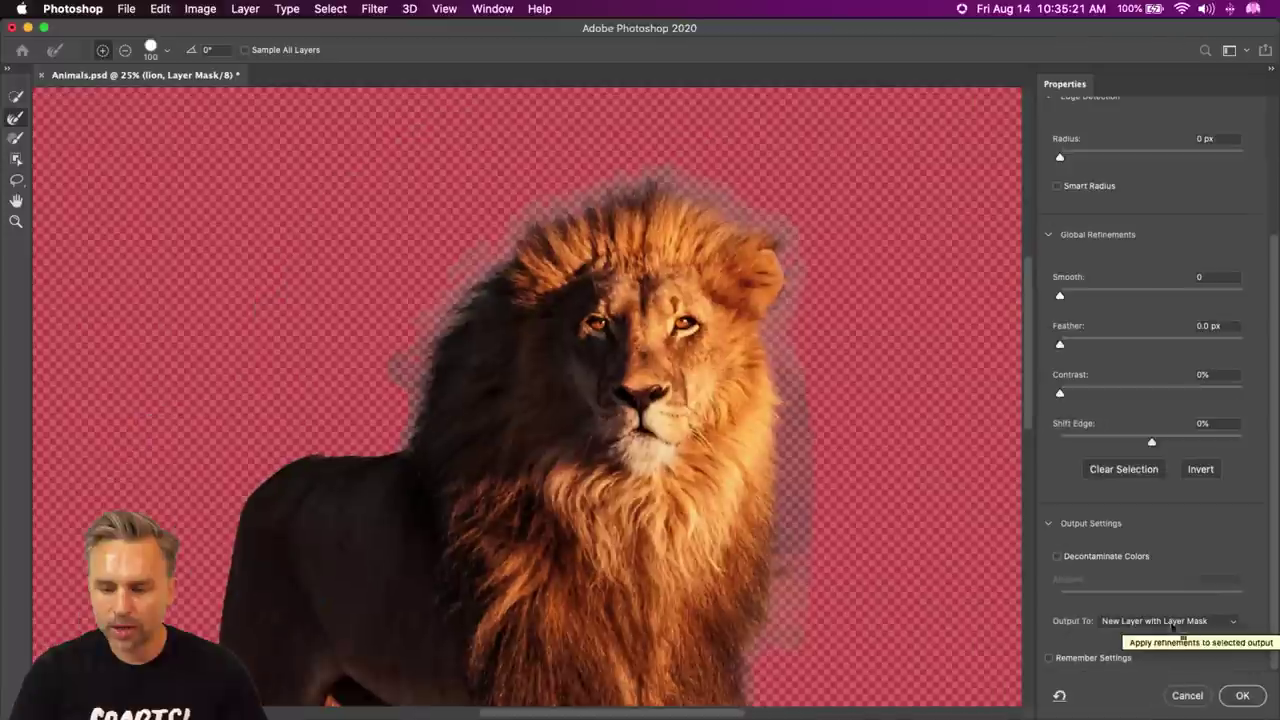
{"action": "left_click", "coordinate": [1240, 704]}
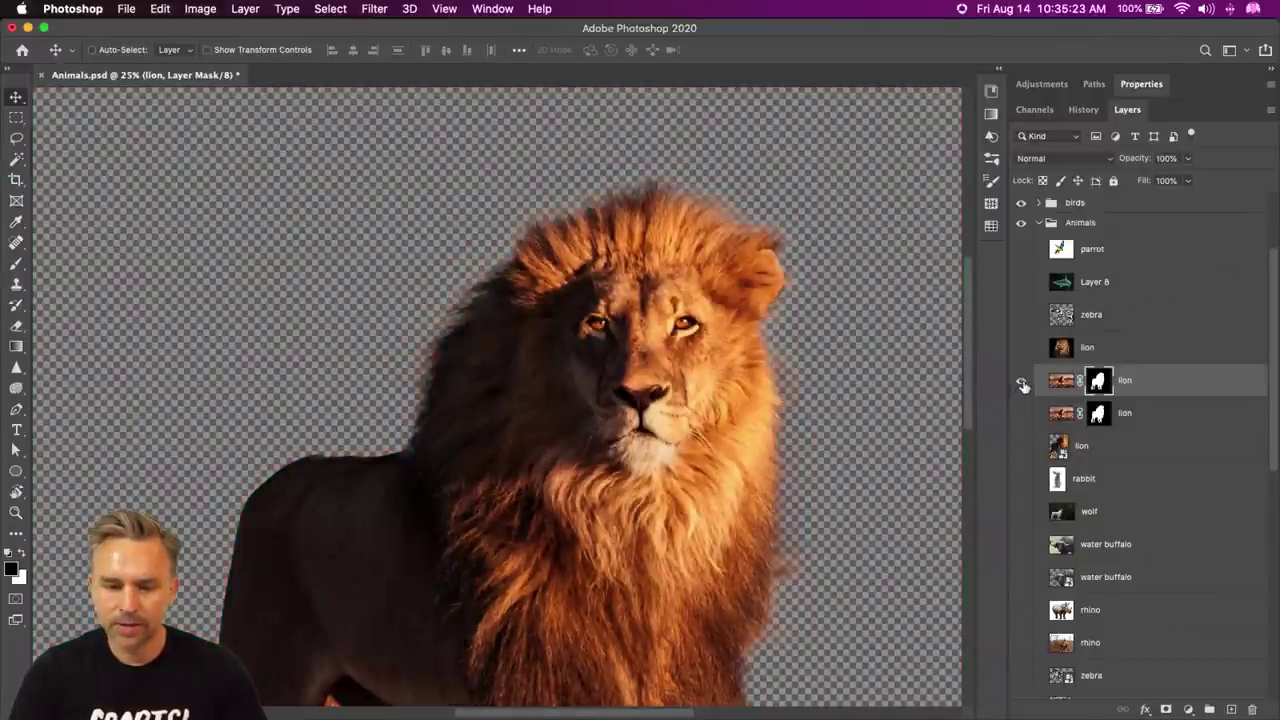
{"action": "left_click", "coordinate": [1021, 413]}
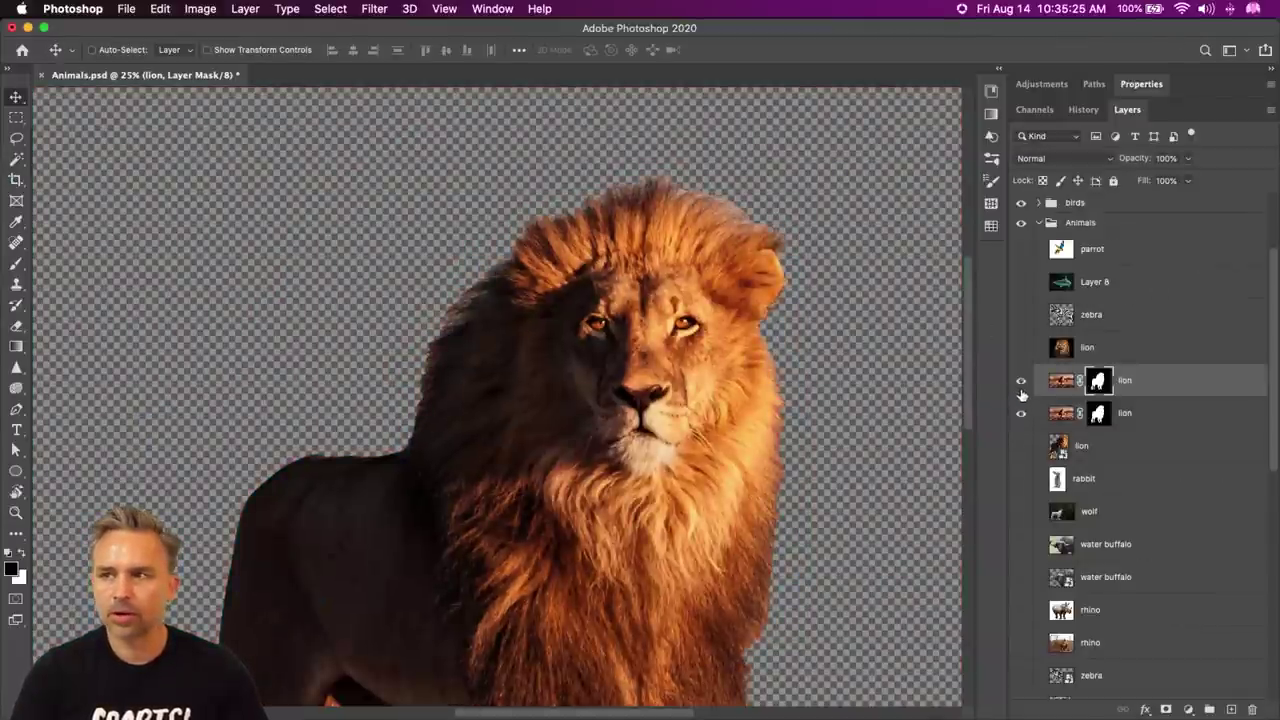
{"action": "left_click", "coordinate": [1020, 412]}
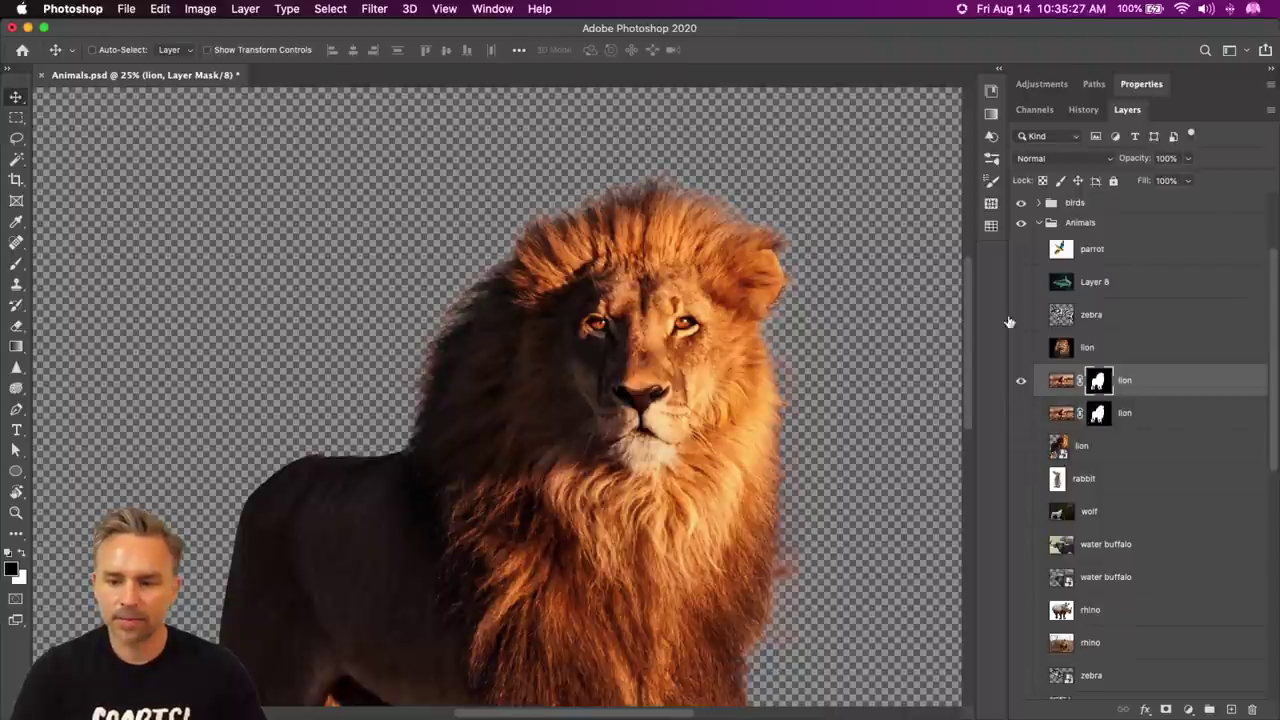
- Show the bkgd group with its coloured Gradient Fill 1 layer behind the lion and select the lower splat layer
{"action": "scroll", "coordinate": [1090, 612], "scroll_direction": "down", "scroll_amount": 10}
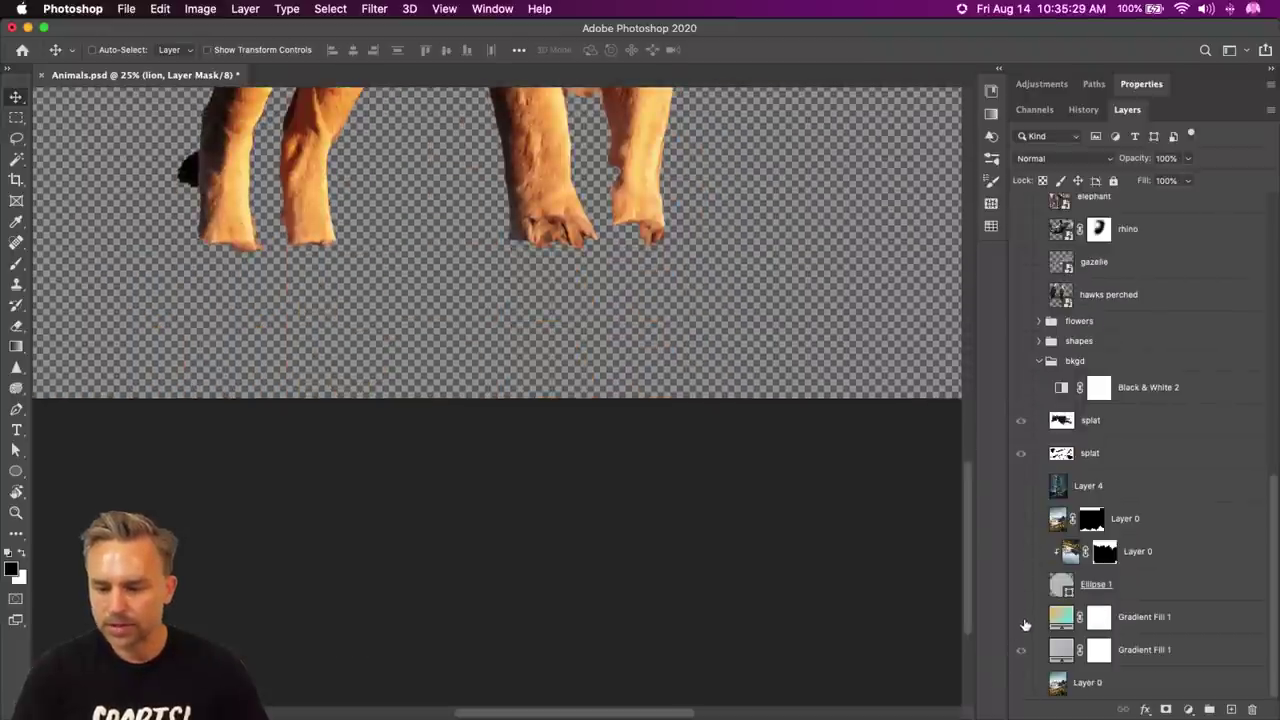
{"action": "left_click", "coordinate": [1021, 617]}
{"action": "scroll", "coordinate": [756, 372], "scroll_direction": "up", "scroll_amount": 10}
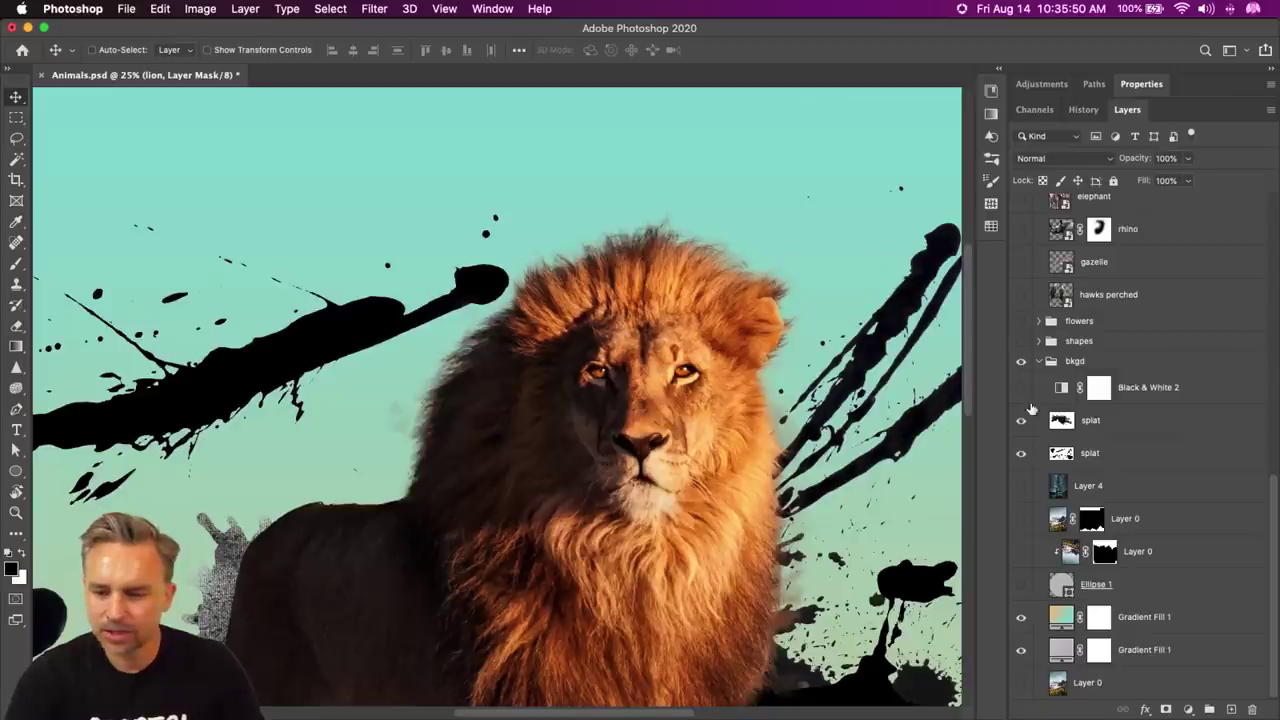
{"action": "left_click", "coordinate": [1105, 455]}
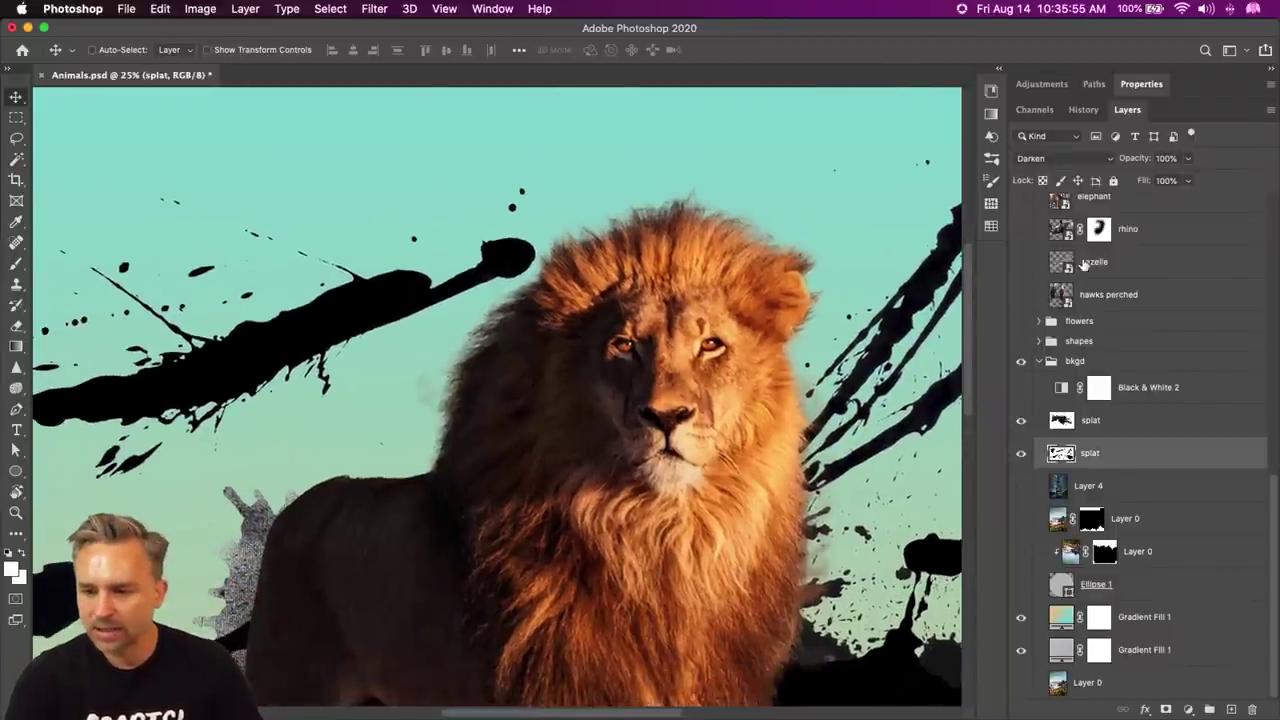
{"action": "scroll", "coordinate": [1080, 265], "scroll_direction": "up", "scroll_amount": 10}
{"action": "scroll", "coordinate": [1100, 300], "scroll_direction": "down", "scroll_amount": 5}
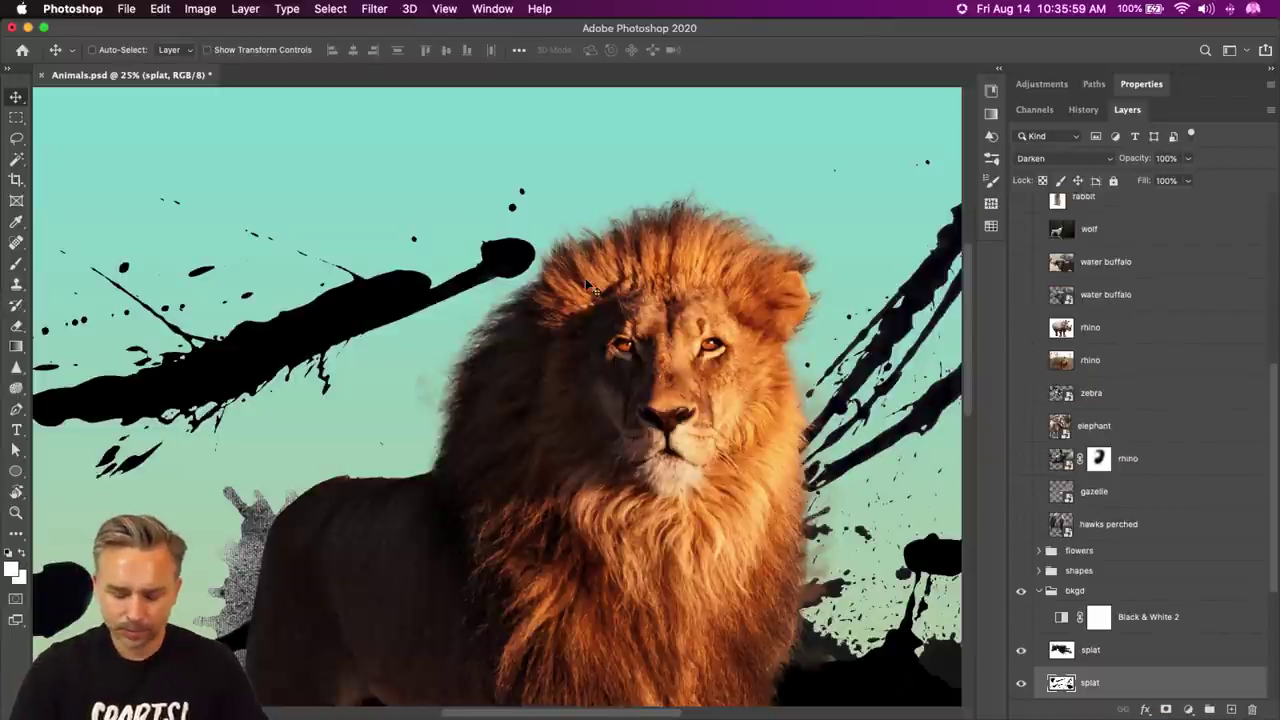
{"action": "key", "text": "super+minus"}
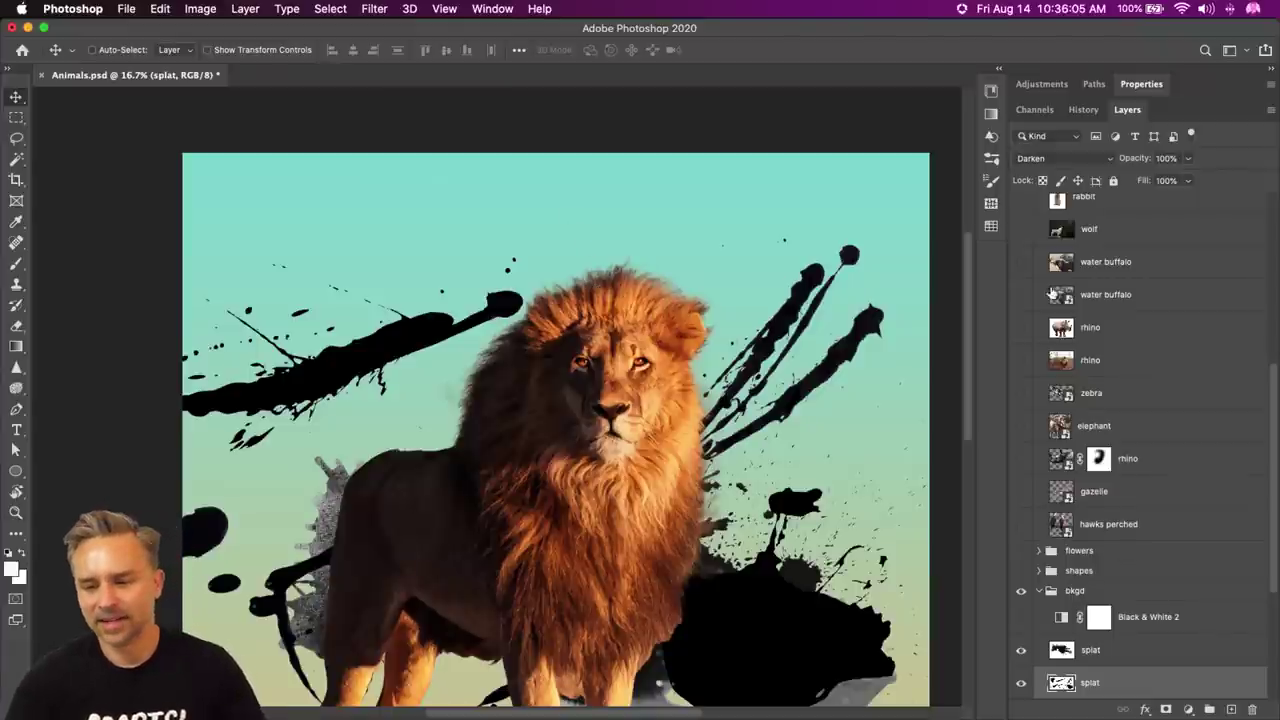
- Show the water buffalo photo layer, hide the masked lion layer, and select the water buffalo
{"action": "scroll", "coordinate": [1104, 332], "scroll_direction": "up", "scroll_amount": 2}
{"action": "scroll", "coordinate": [1104, 332], "scroll_direction": "up", "scroll_amount": 6}
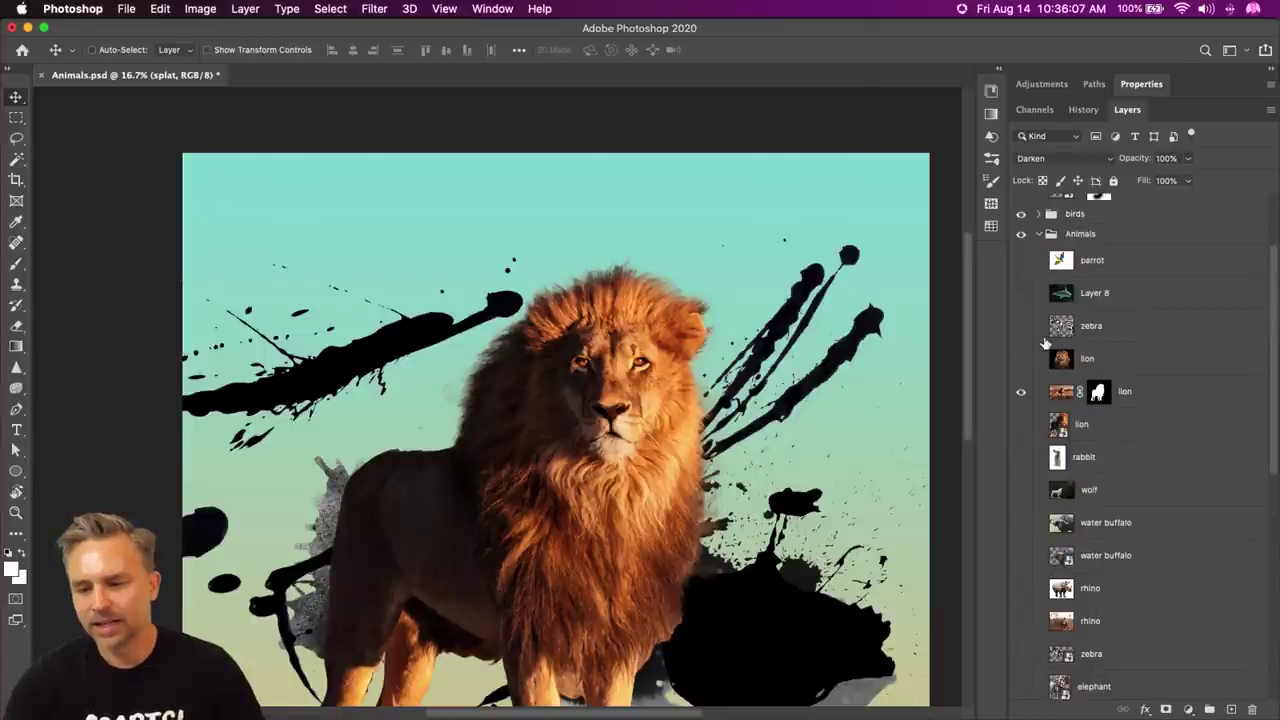
{"action": "scroll", "coordinate": [1032, 321], "scroll_direction": "down", "scroll_amount": 3}
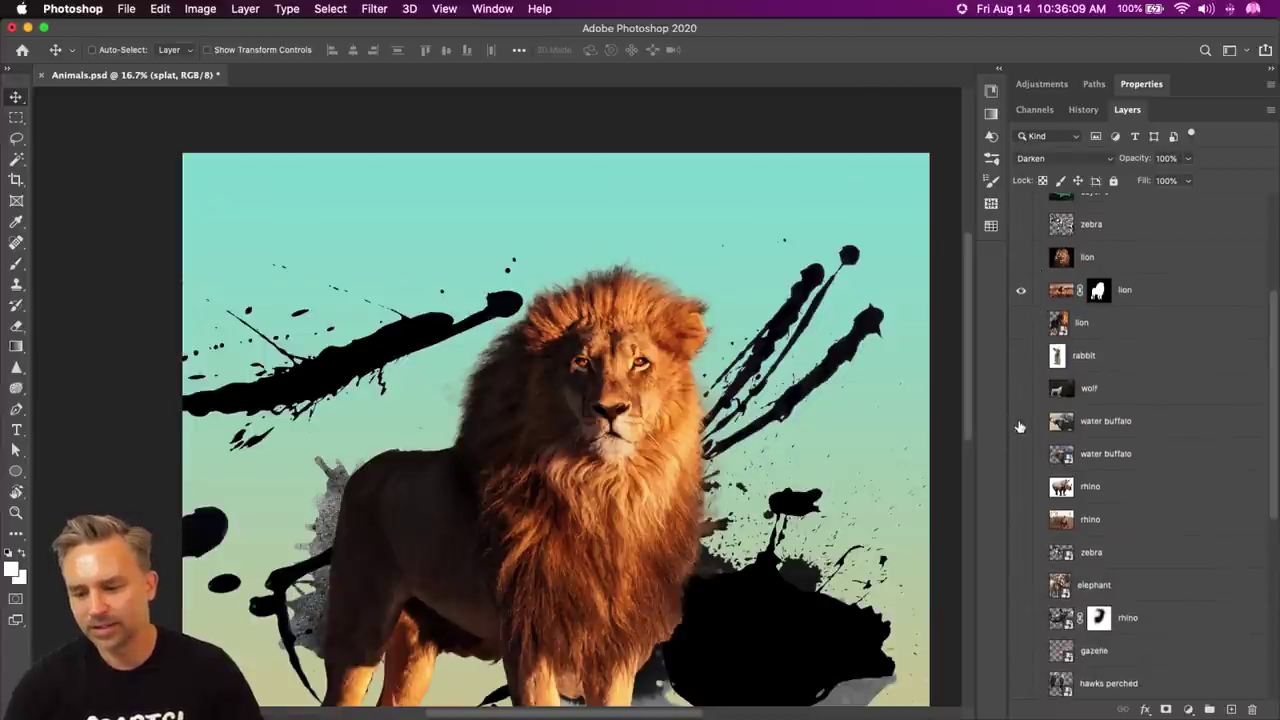
{"action": "left_click", "coordinate": [1021, 421]}
{"action": "left_click", "coordinate": [1021, 290]}
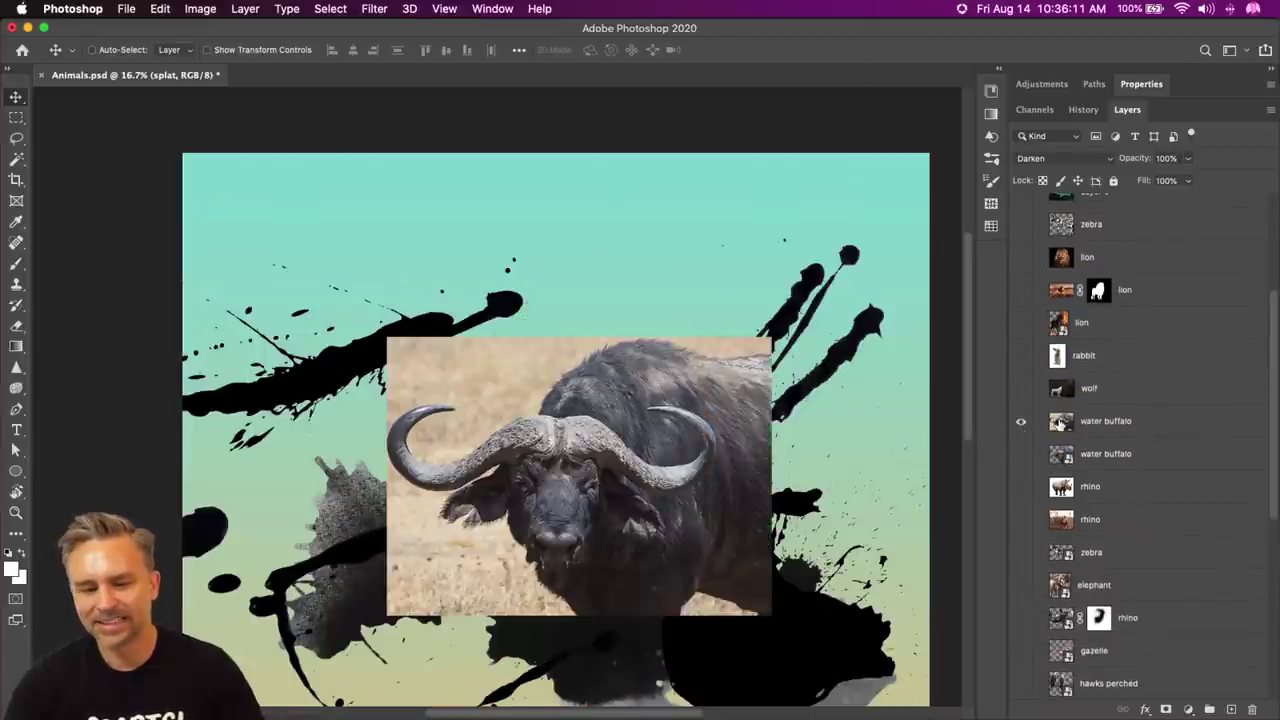
{"action": "left_click", "coordinate": [1097, 425]}
- Mask out the water buffalo photo's backdrop with the Remove Background quick action
{"action": "key", "text": "super+plus"}
{"action": "key", "text": "super+plus"}
{"action": "key", "text": "super+plus"}
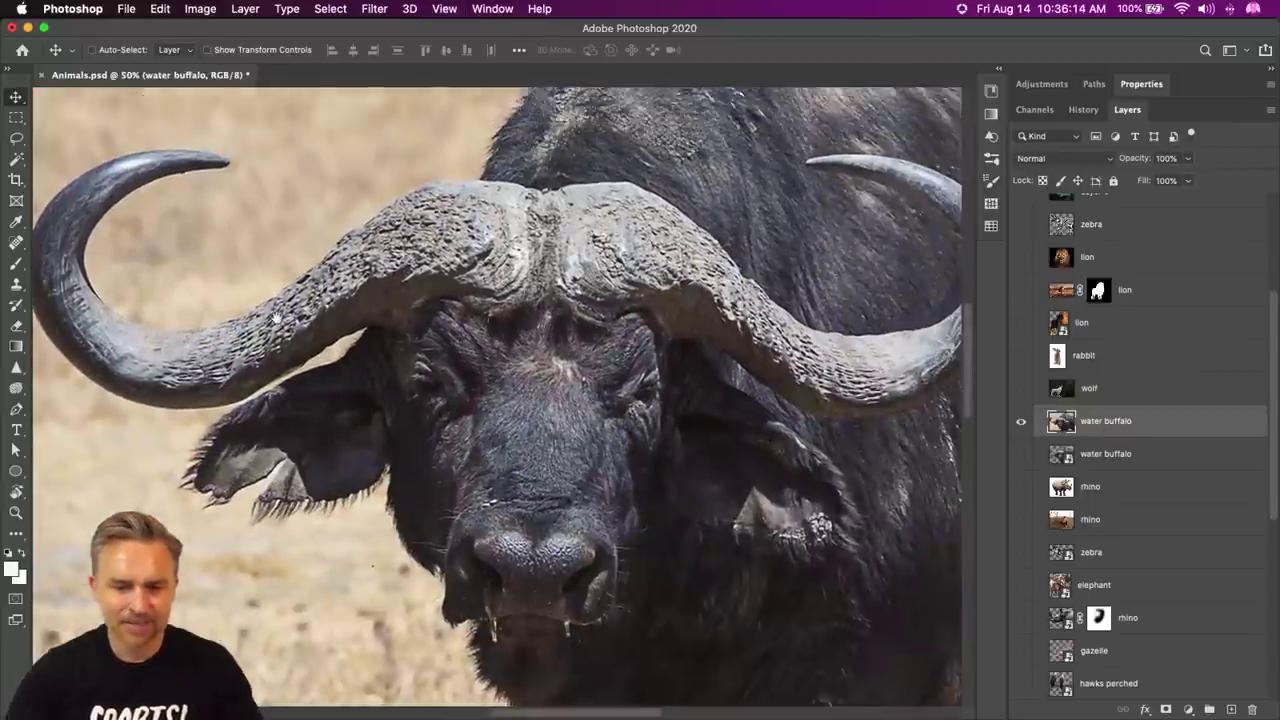
{"action": "left_click_drag", "start_coordinate": [276, 318], "coordinate": [278, 328]}
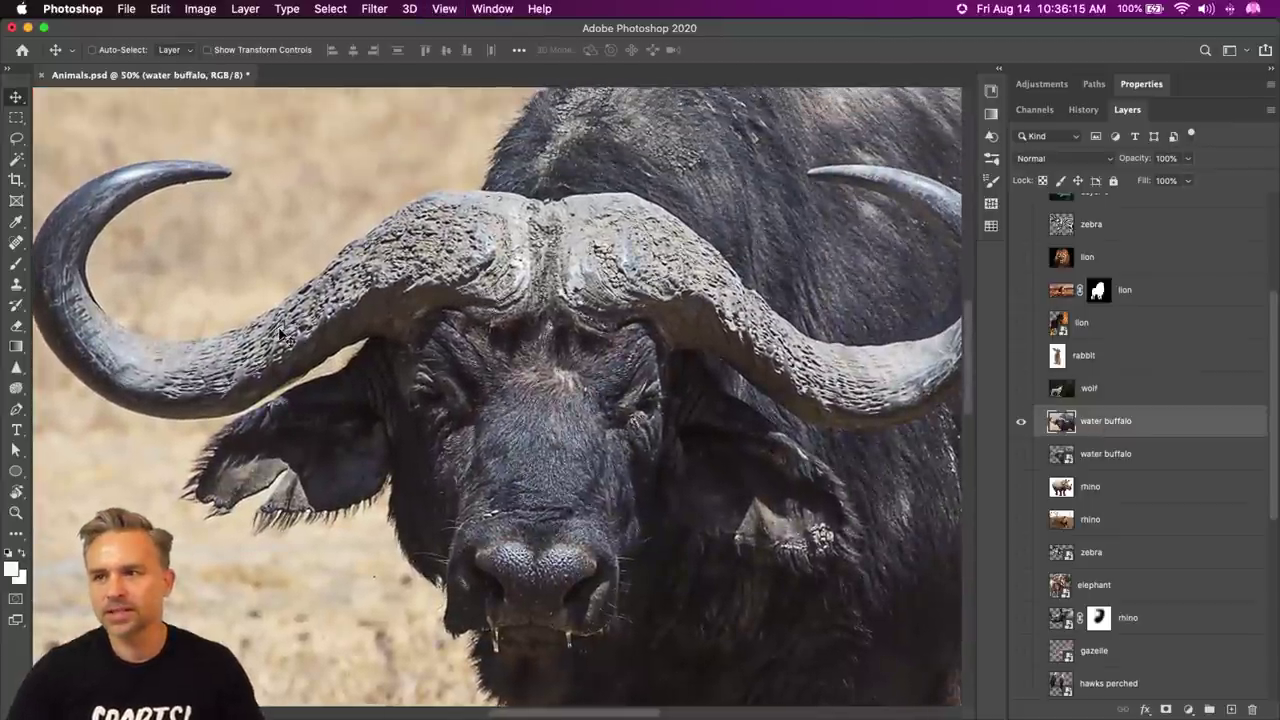
{"action": "key", "text": "super+minus"}
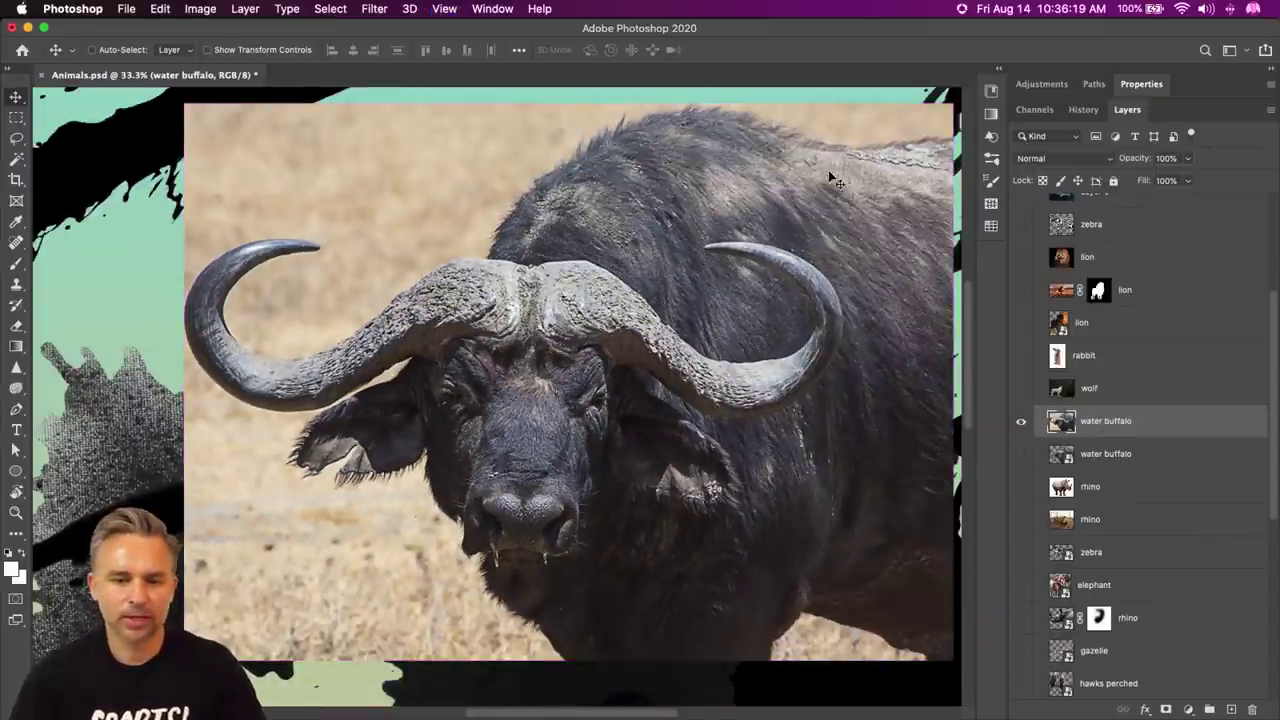
{"action": "left_click", "coordinate": [1141, 84]}
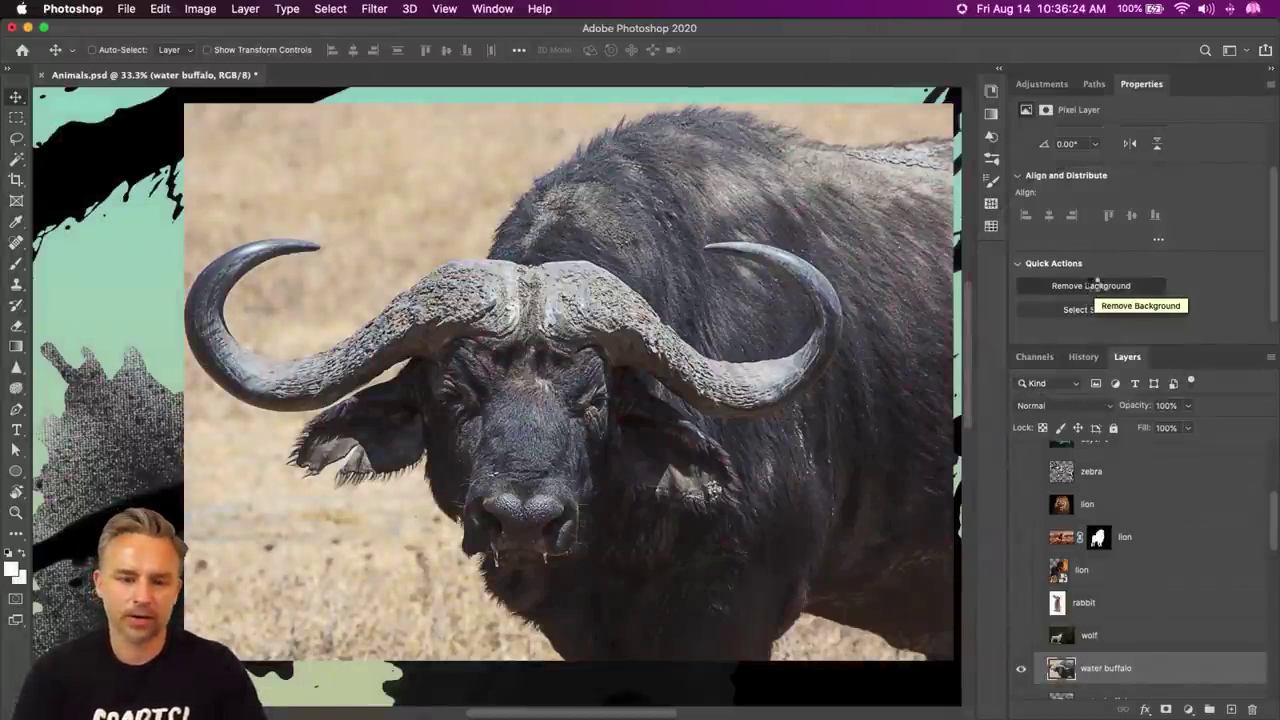
{"action": "left_click", "coordinate": [1097, 285]}
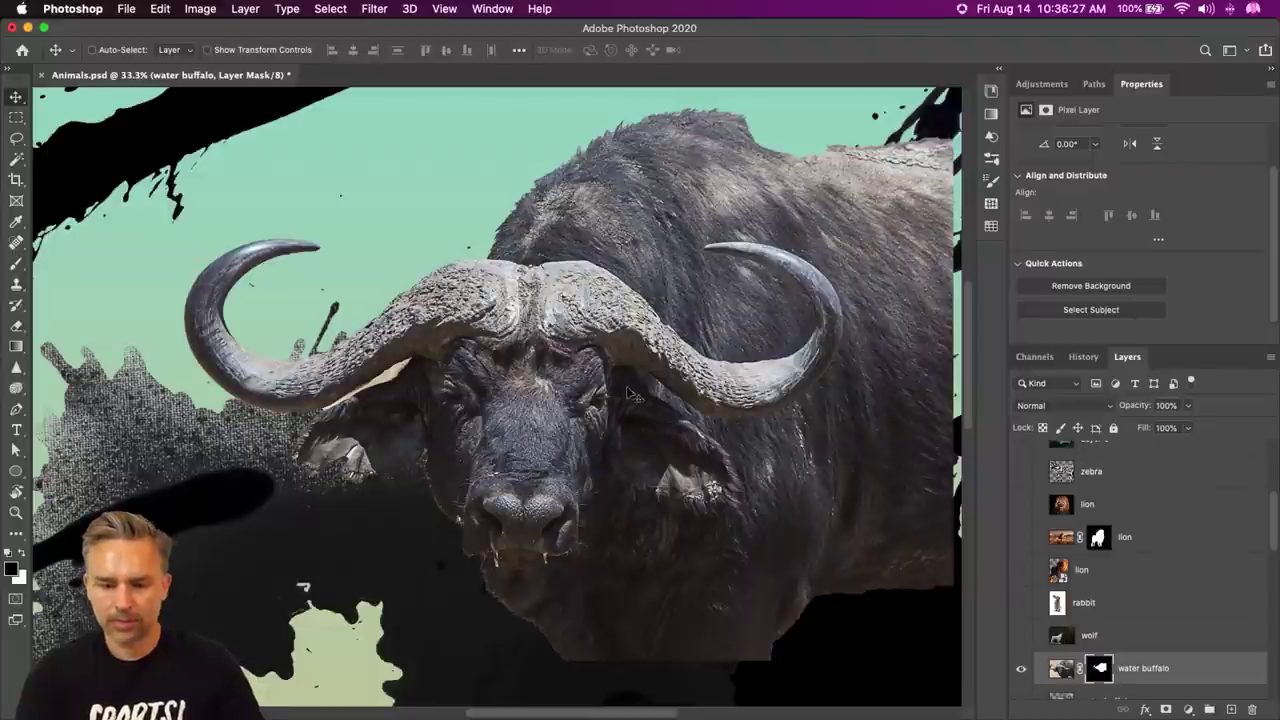
{"action": "left_click_drag", "start_coordinate": [636, 398], "coordinate": [554, 346]}
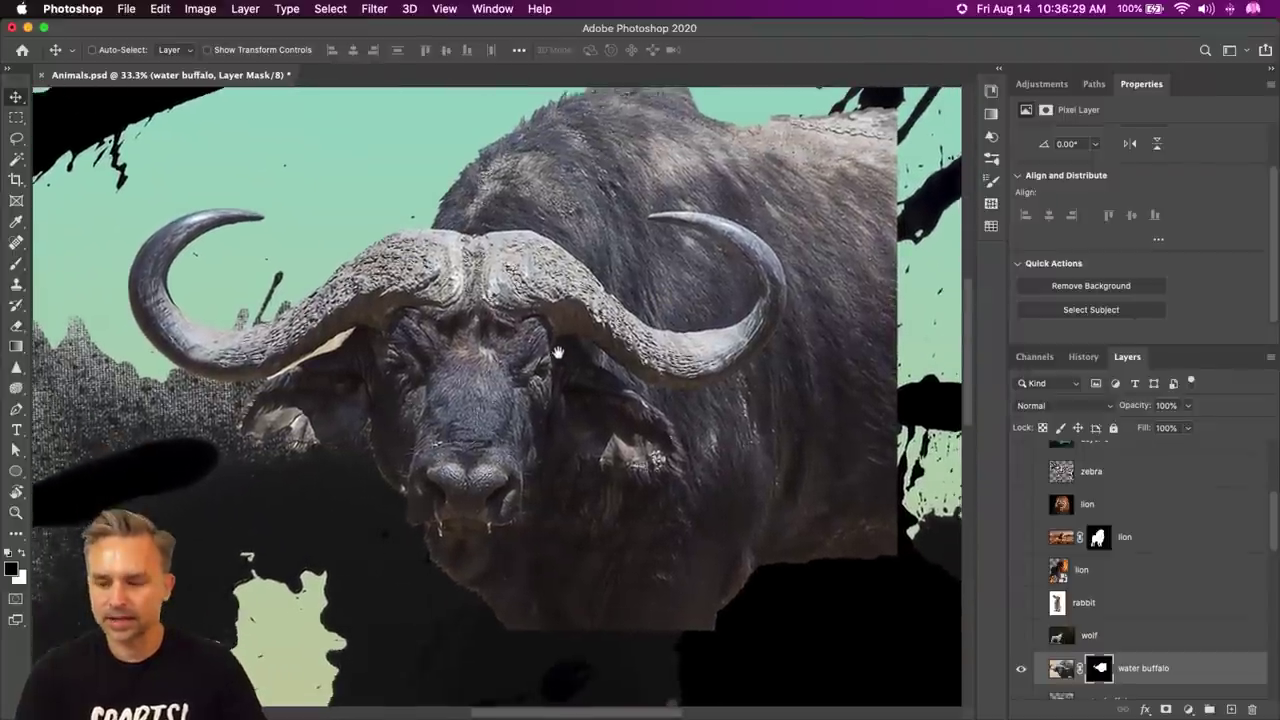
- Hide both splat layers in the bkgd group, leaving only the gradient behind the water buffalo
{"action": "scroll", "coordinate": [1184, 625], "scroll_direction": "down", "scroll_amount": 5}
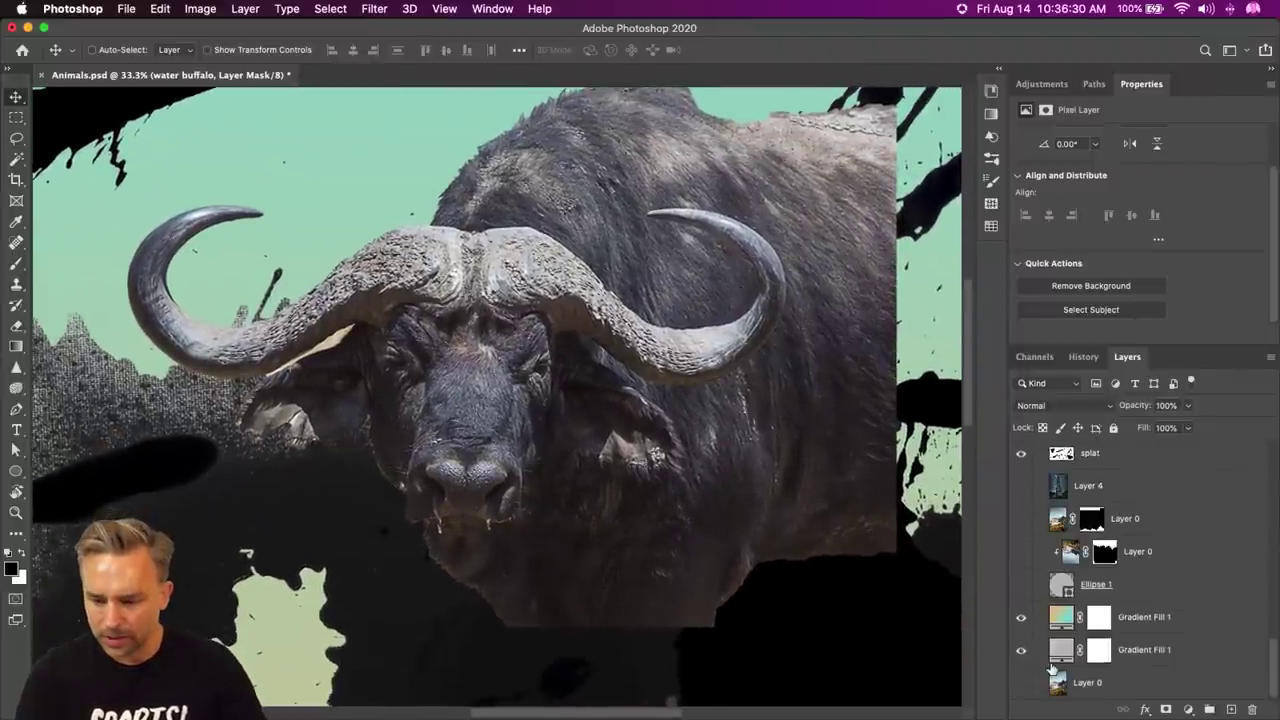
{"action": "left_click", "coordinate": [1021, 453]}
{"action": "scroll", "coordinate": [1030, 500], "scroll_direction": "up", "scroll_amount": 3}
{"action": "left_click", "coordinate": [1021, 512]}
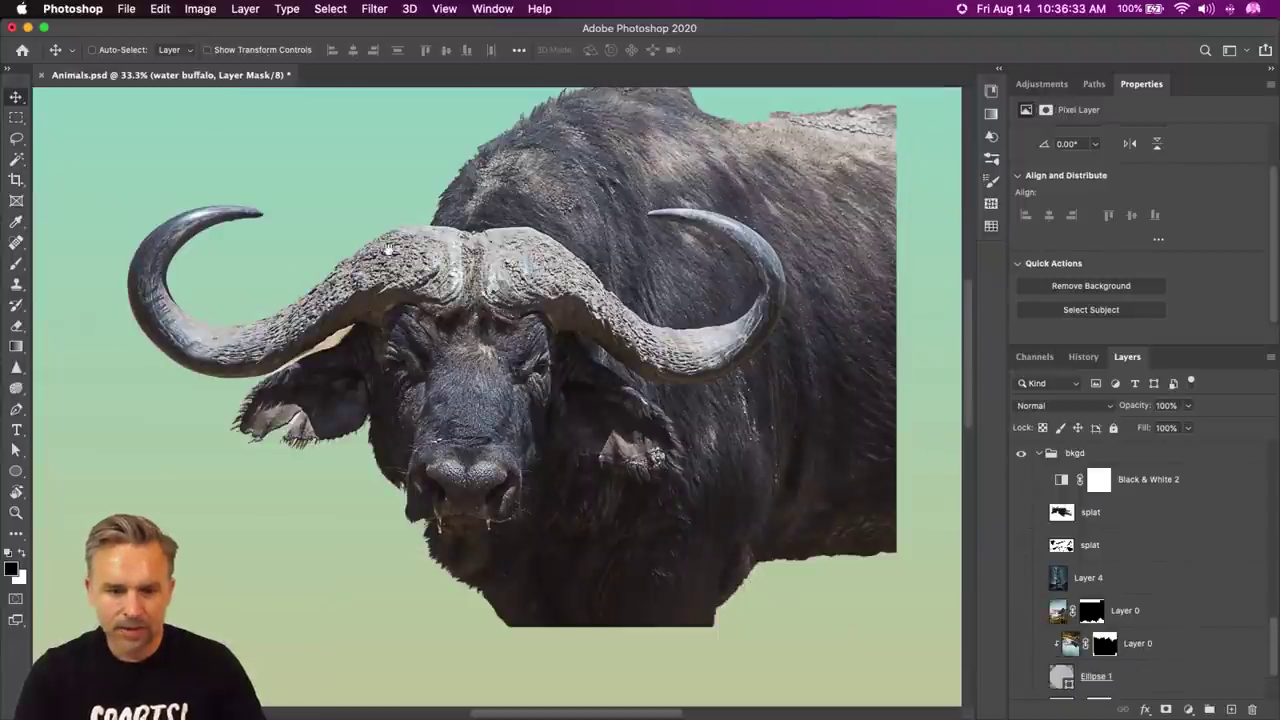
{"action": "left_click_drag", "start_coordinate": [362, 277], "coordinate": [348, 333]}
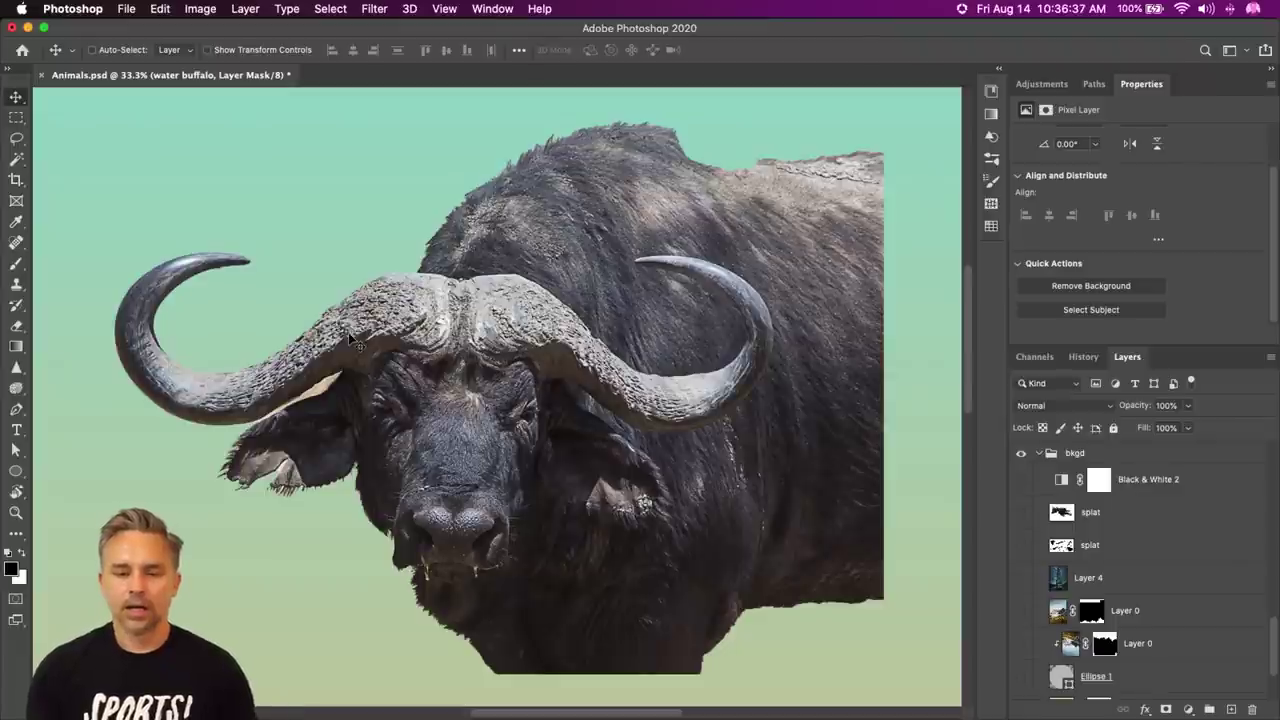
- Open the water buffalo's layer mask in Select and Mask, paint along the shoulder fur with the Refine Edge Brush, and reduce the brush to 50 px
{"action": "double_click", "coordinate": [1216, 90]}
{"action": "scroll", "coordinate": [1080, 610], "scroll_direction": "up", "scroll_amount": 5}
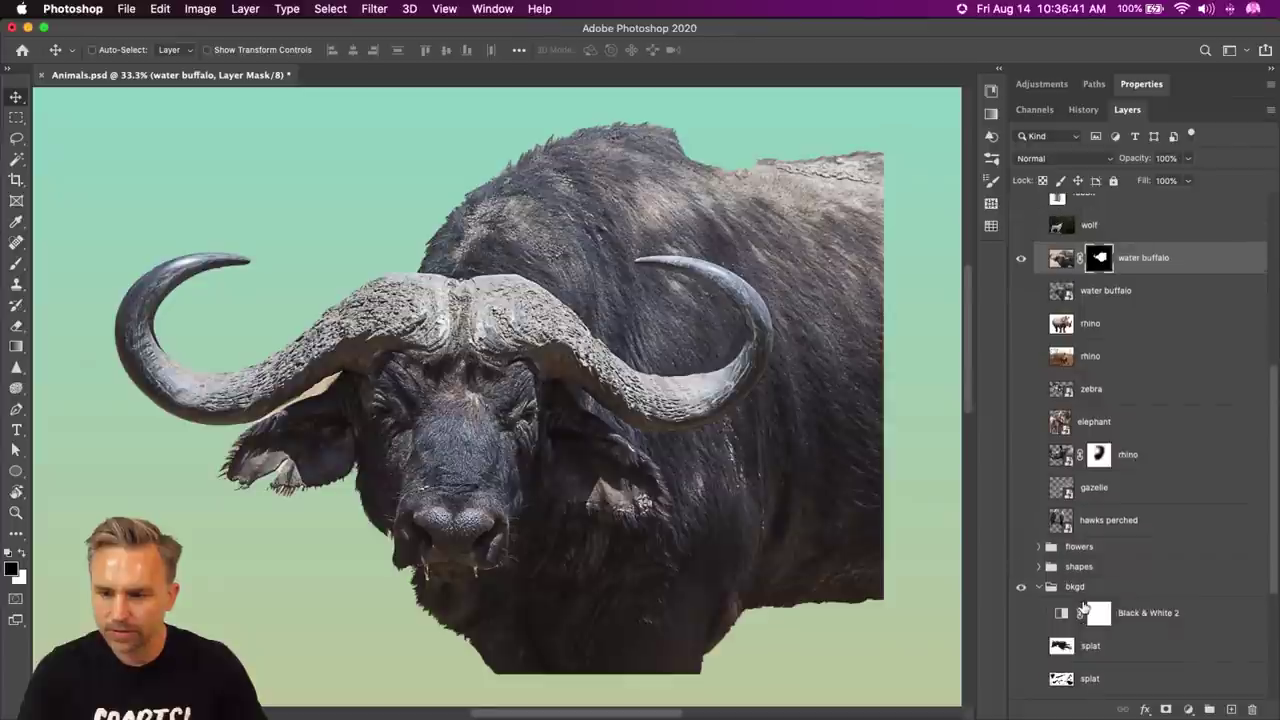
{"action": "double_click", "coordinate": [1099, 260]}
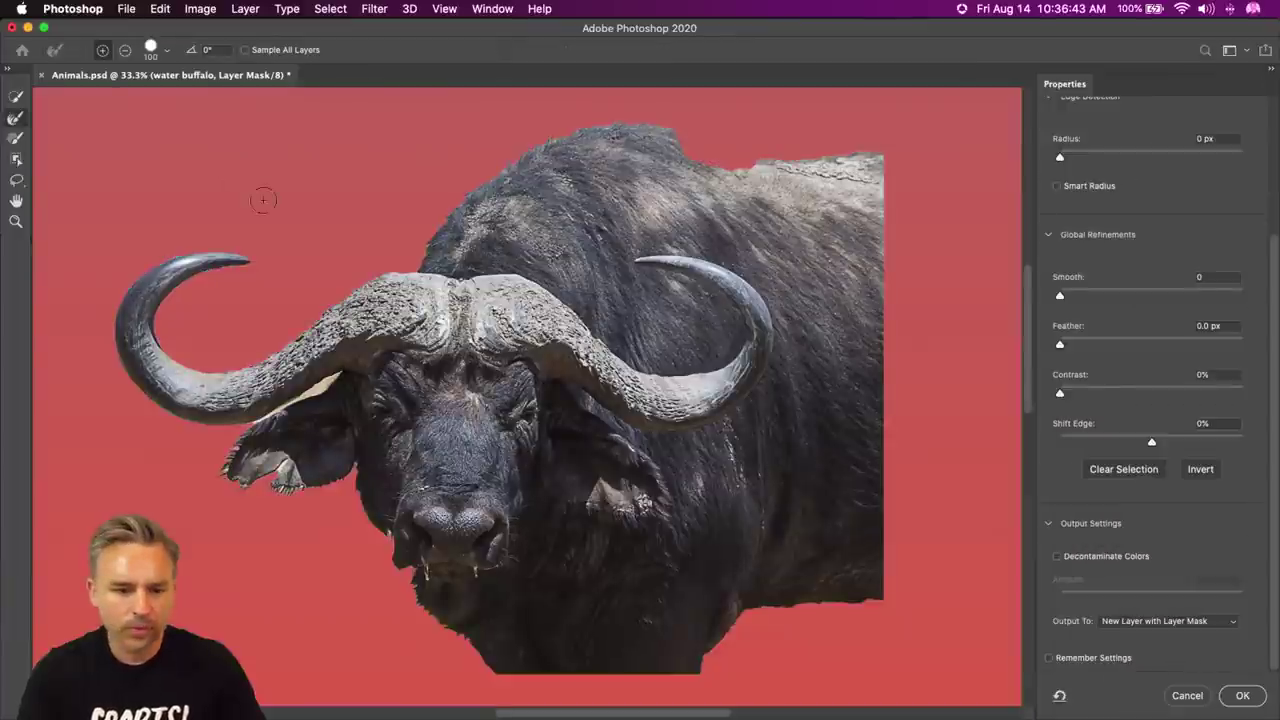
{"action": "mouse_move", "coordinate": [412, 258]}
{"action": "left_mouse_down"}
{"action": "mouse_move", "coordinate": [465, 188]}
{"action": "mouse_move", "coordinate": [555, 131]}
{"action": "mouse_move", "coordinate": [638, 122]}
{"action": "mouse_move", "coordinate": [678, 136]}
{"action": "left_mouse_up"}
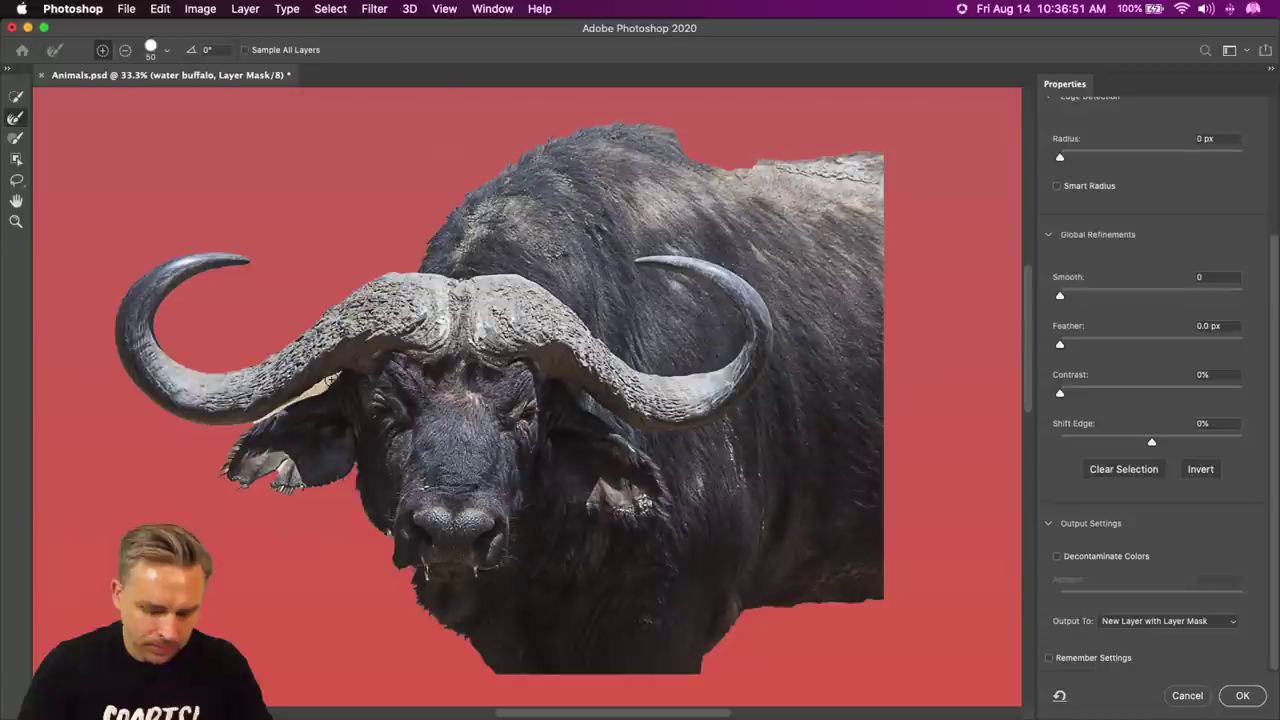
{"action": "key", "text": "alt"}
{"action": "key", "text": "alt"}
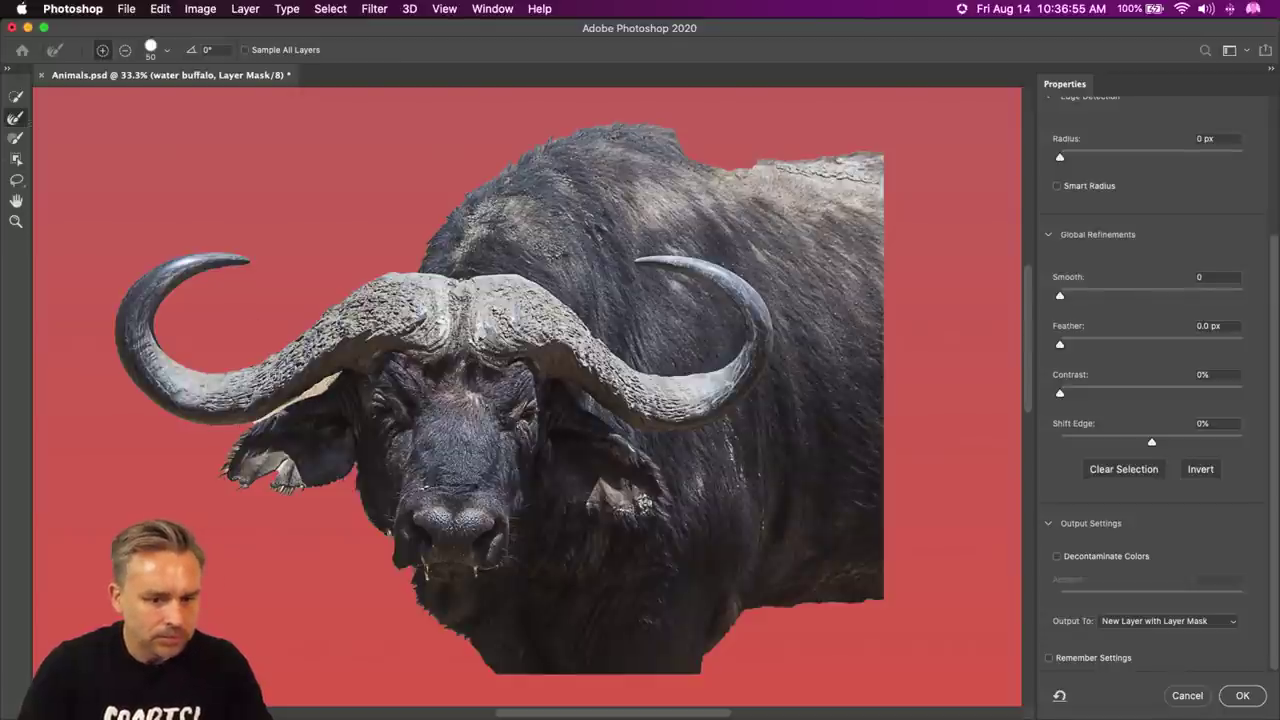
- Touch up the water buffalo's mask with a 25 px Brush and output the result to New Layer with Layer Mask
{"action": "left_click", "coordinate": [15, 141]}
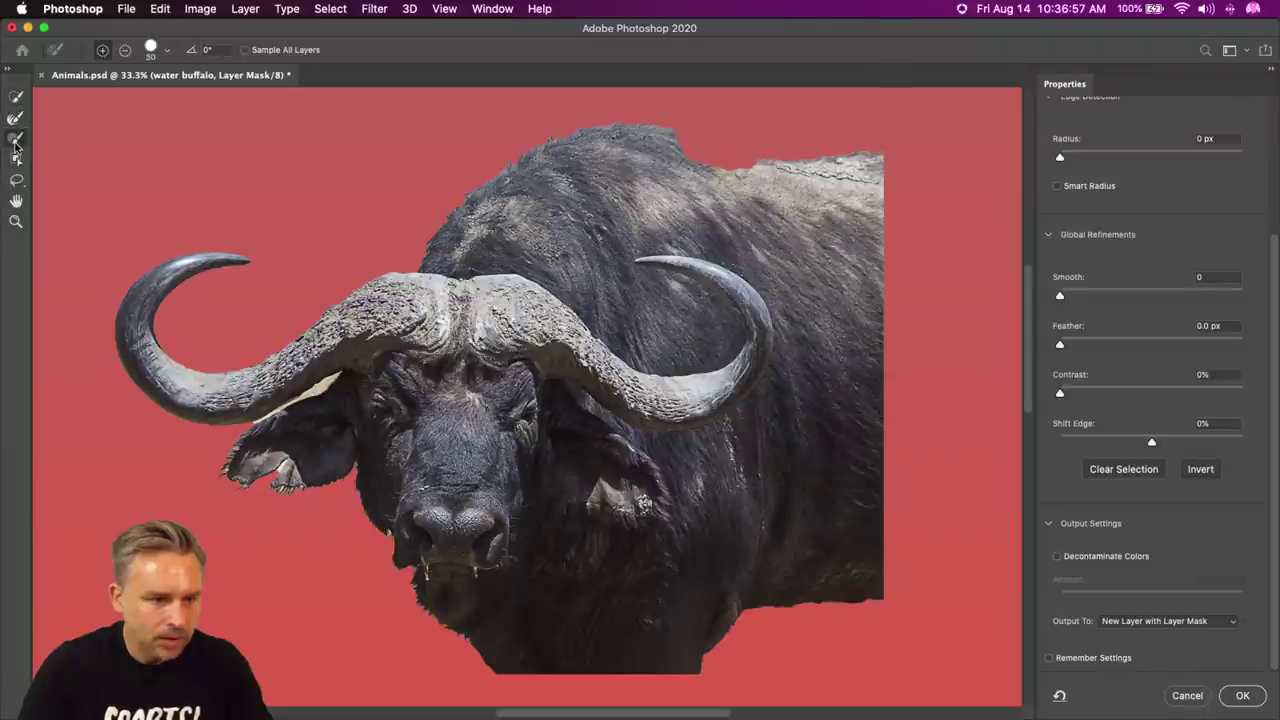
{"action": "key", "text": "alt"}
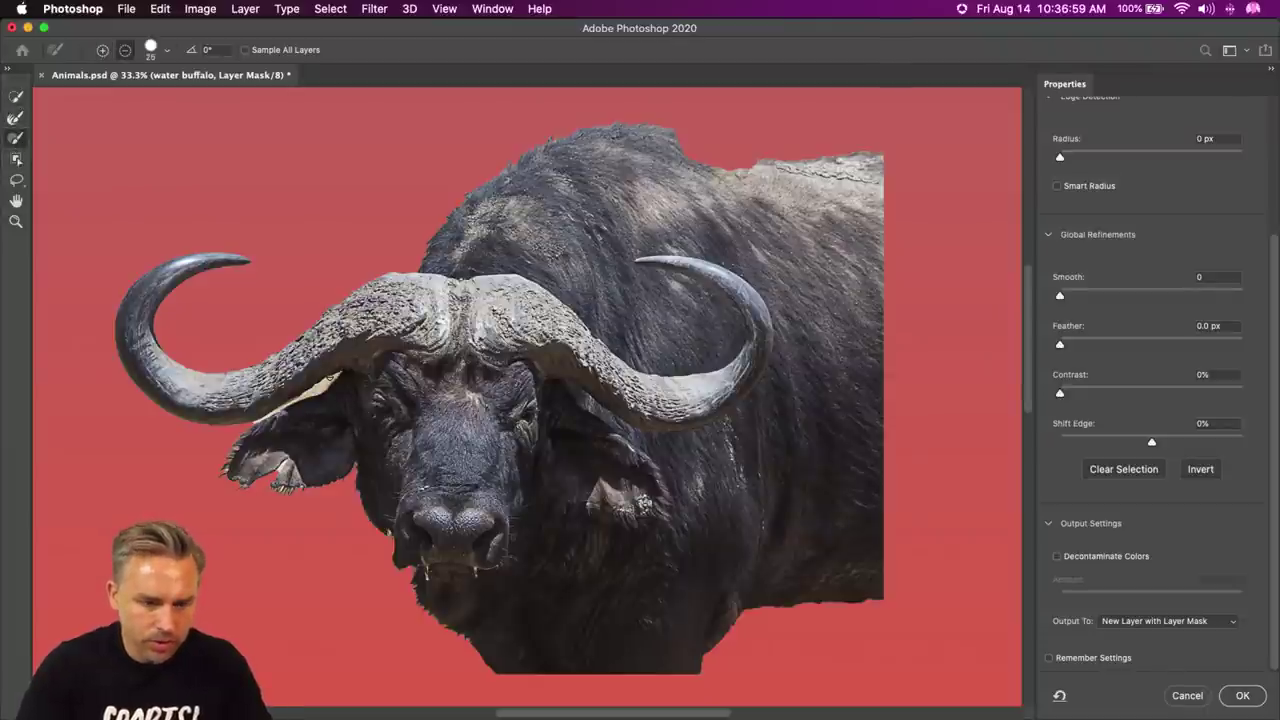
{"action": "key", "text": "alt"}
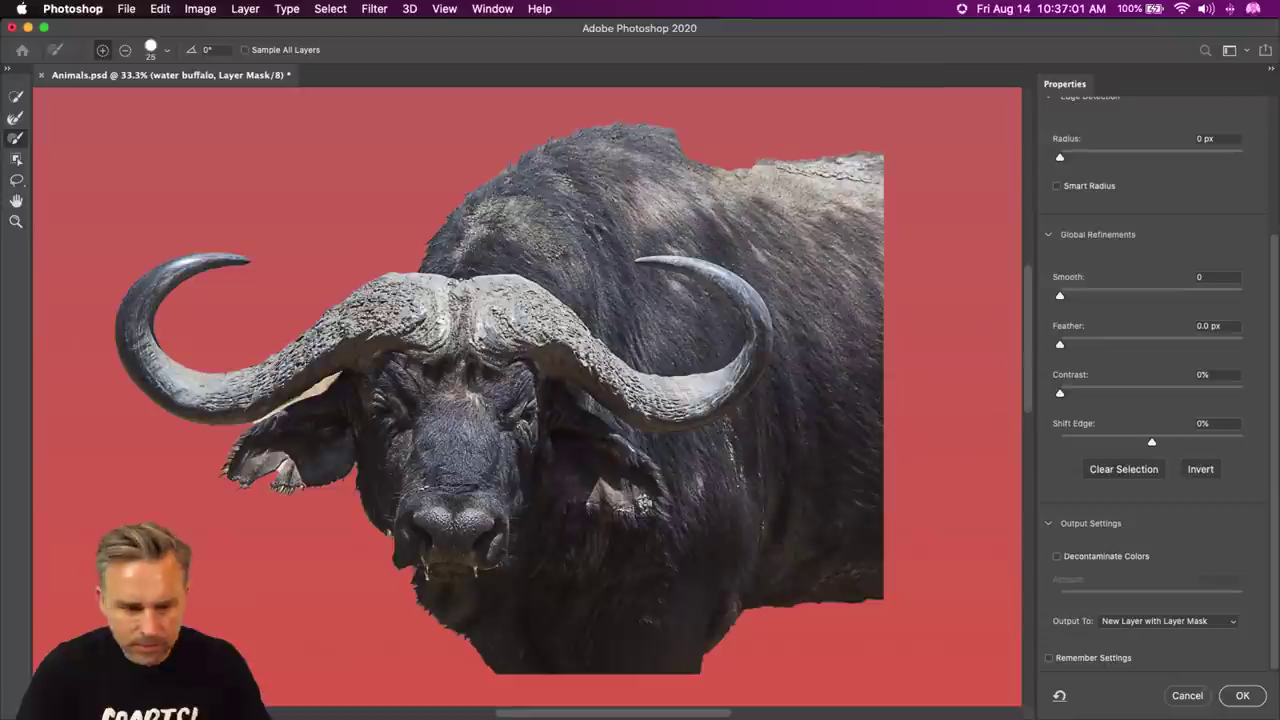
{"action": "left_click", "coordinate": [1240, 697]}
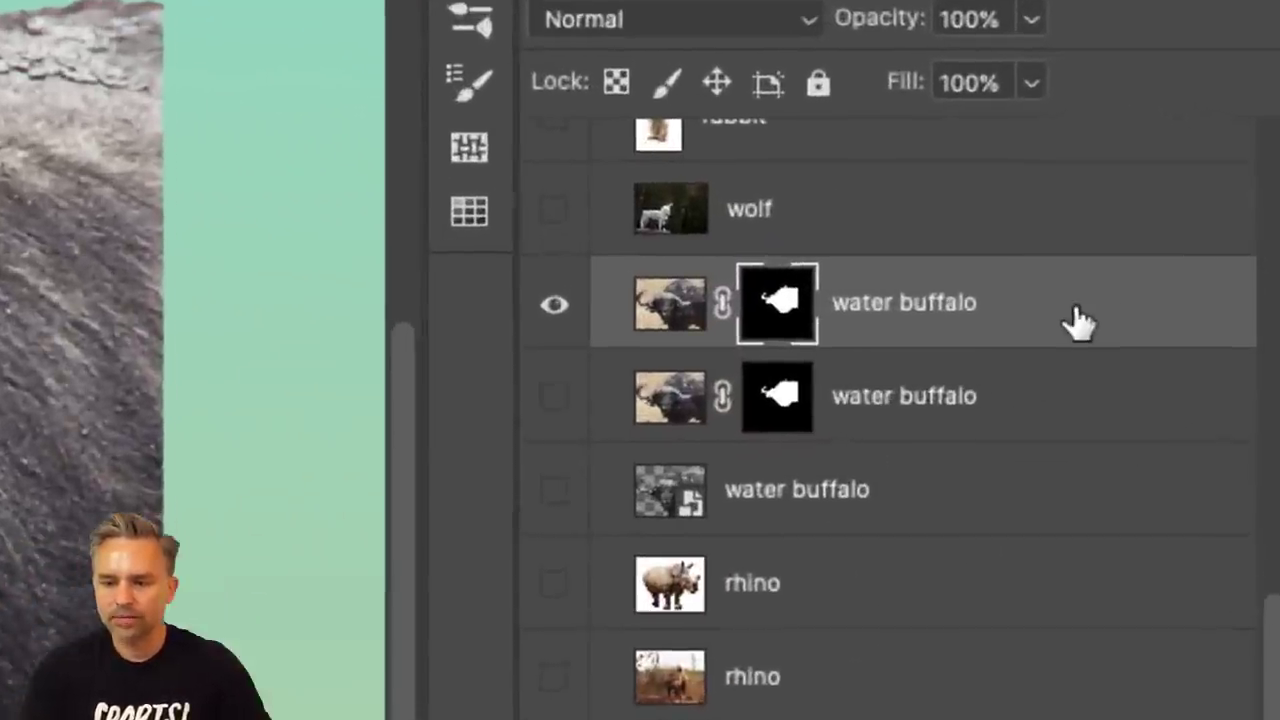
- Convert the upper water buffalo layer to a smart object and add a new layer mask to it
{"action": "right_click", "coordinate": [1199, 263]}
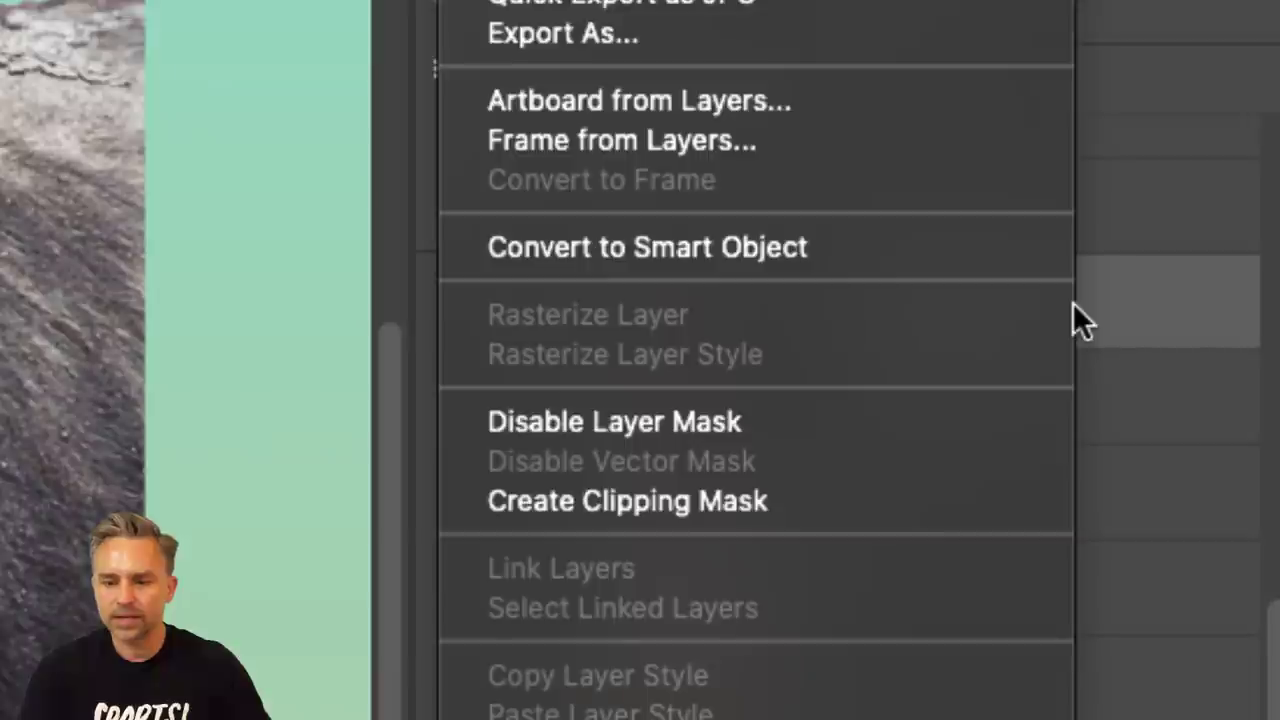
{"action": "left_click", "coordinate": [689, 252]}
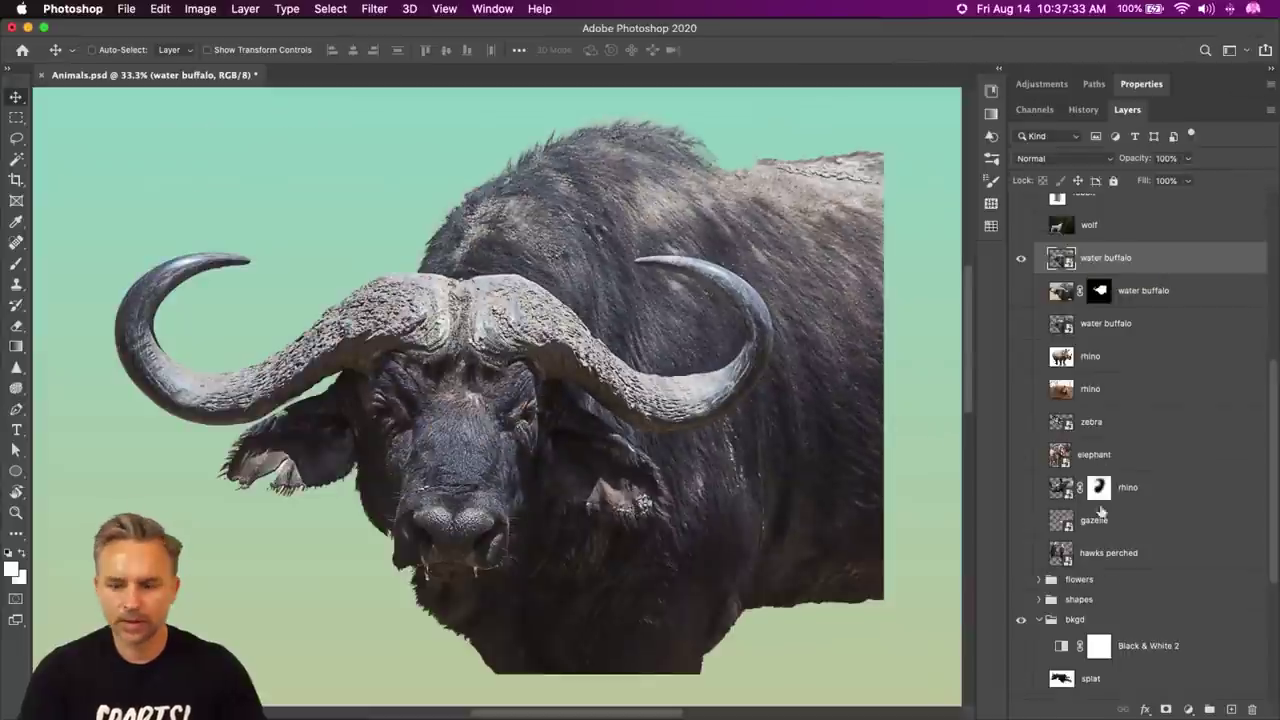
{"action": "left_click", "coordinate": [1166, 710]}
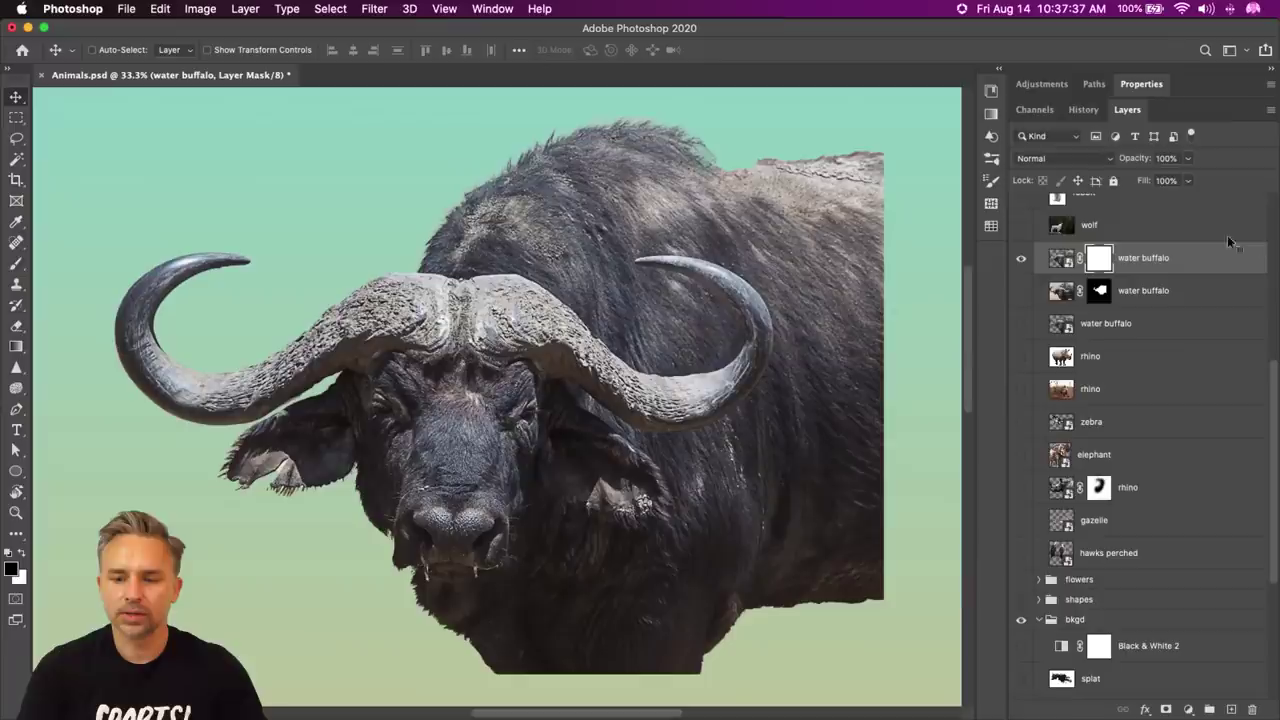
- Paint black on the new mask with a soft 1100 px brush to fade out the buffalo's hindquarters, body edge and chest
{"action": "key", "text": "b"}
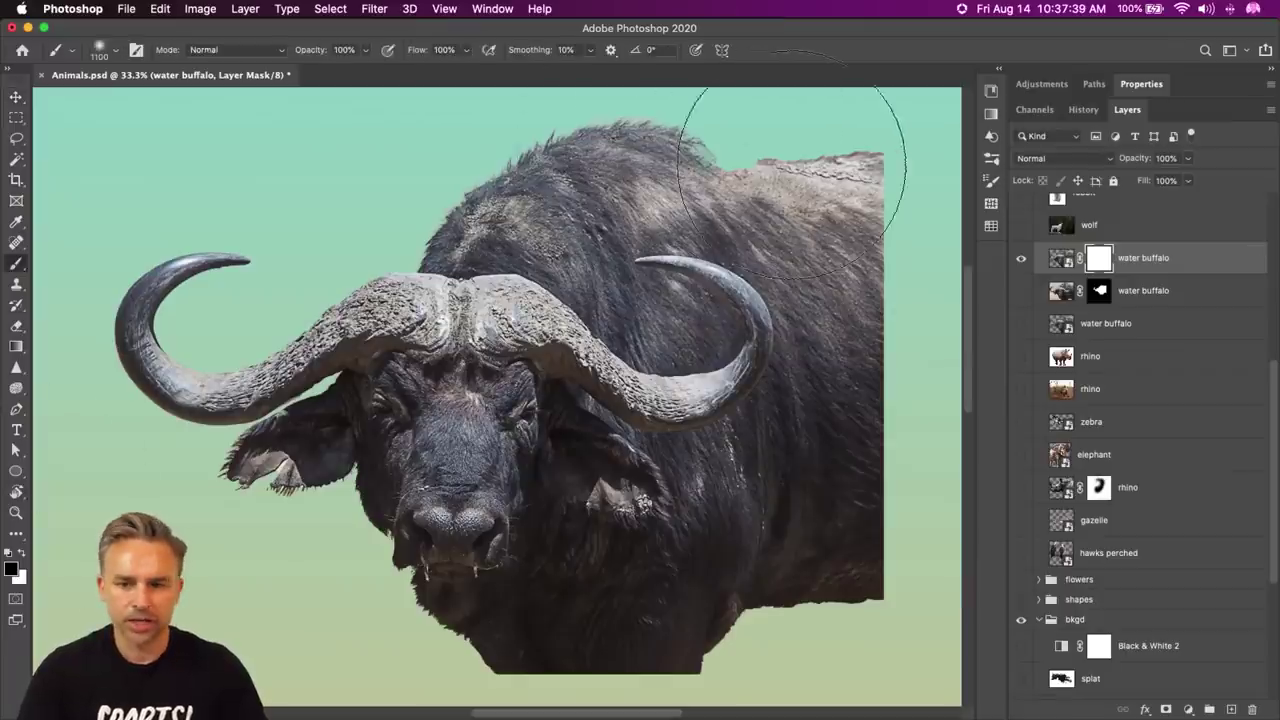
{"action": "mouse_move", "coordinate": [880, 190]}
{"action": "left_mouse_down"}
{"action": "mouse_move", "coordinate": [914, 400]}
{"action": "mouse_move", "coordinate": [483, 717]}
{"action": "left_mouse_up"}
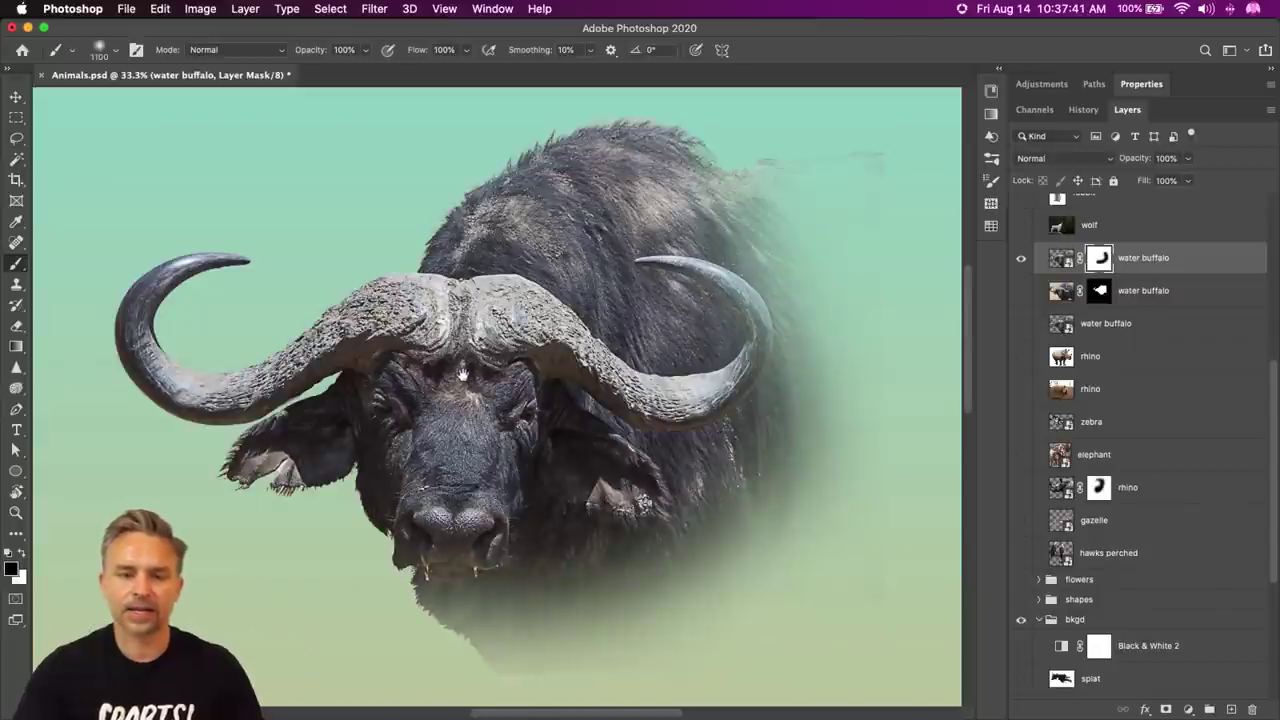
{"action": "scroll", "coordinate": [447, 568], "scroll_direction": "up", "scroll_amount": 3}
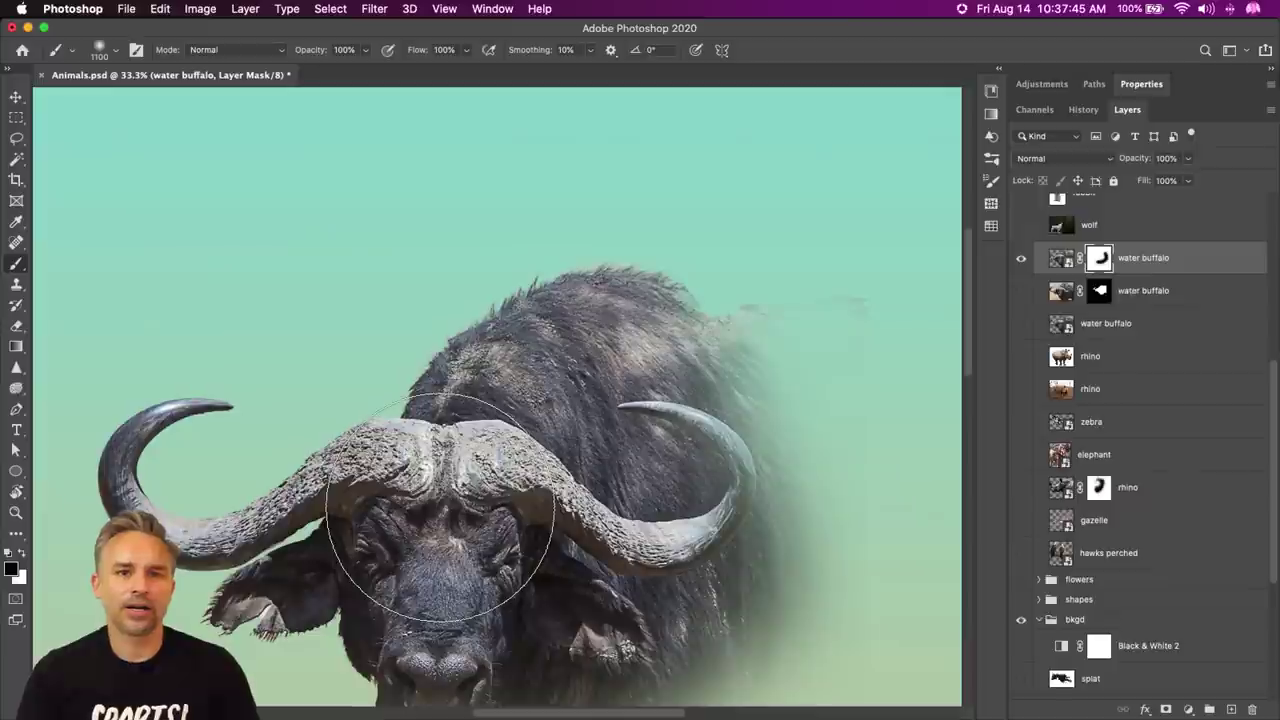
{"action": "left_click_drag", "start_coordinate": [445, 490], "coordinate": [444, 363]}
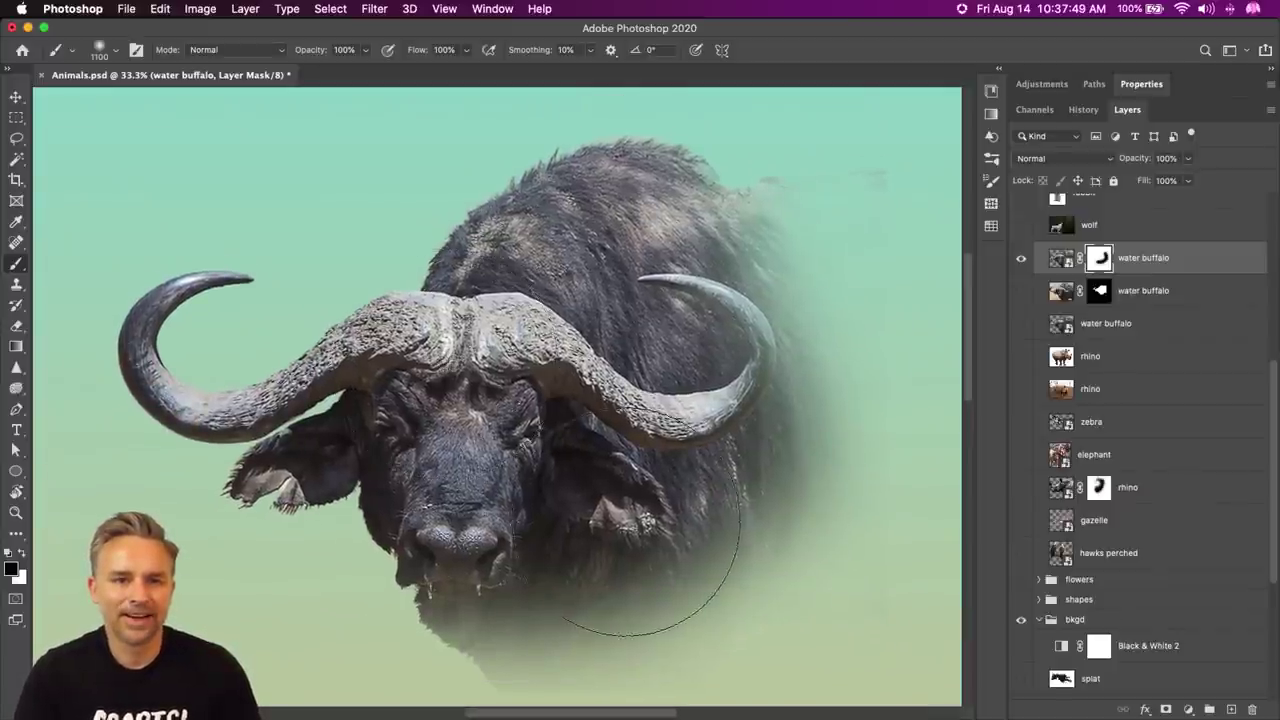
{"action": "mouse_move", "coordinate": [420, 690]}
{"action": "left_mouse_down"}
{"action": "mouse_move", "coordinate": [520, 650]}
{"action": "mouse_move", "coordinate": [493, 543]}
{"action": "left_mouse_up"}
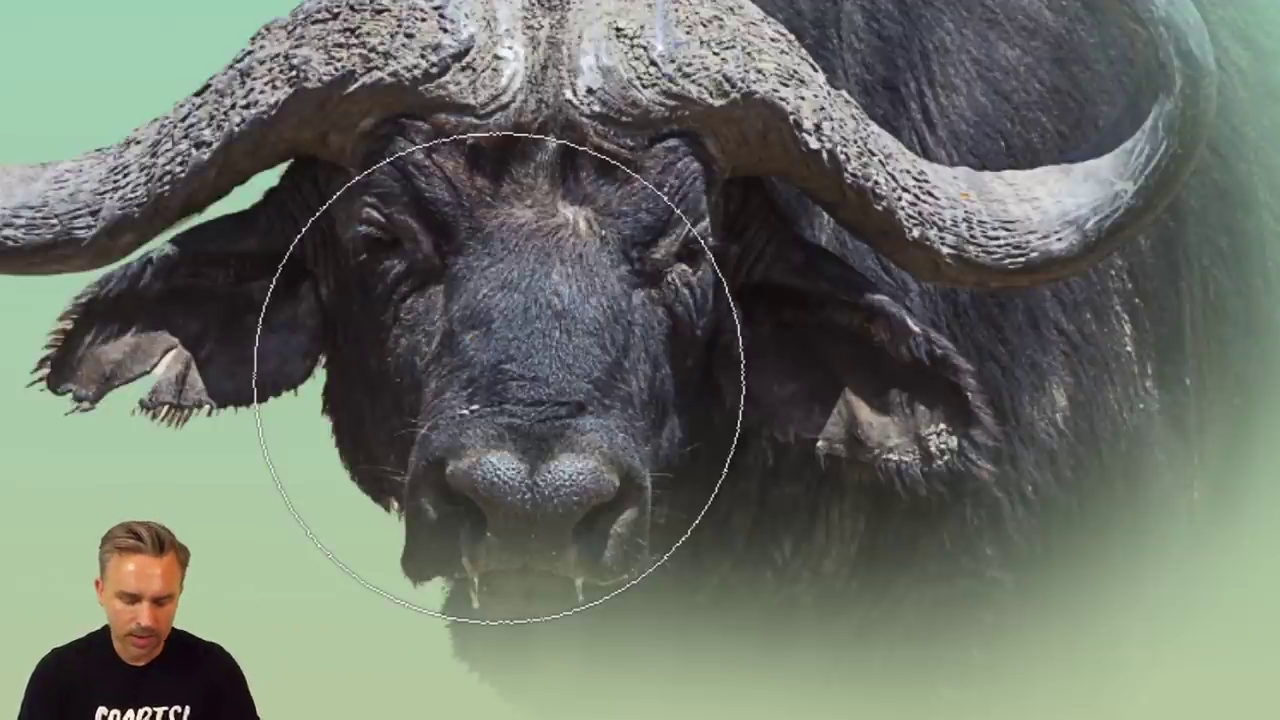
- Reduce the brush to 400 px and paint white on the mask to restore the buffalo's muzzle and chin
{"action": "key", "text": "bracketleft"}
{"action": "key", "text": "bracketleft"}
{"action": "key", "text": "bracketleft"}
{"action": "key", "text": "bracketleft"}
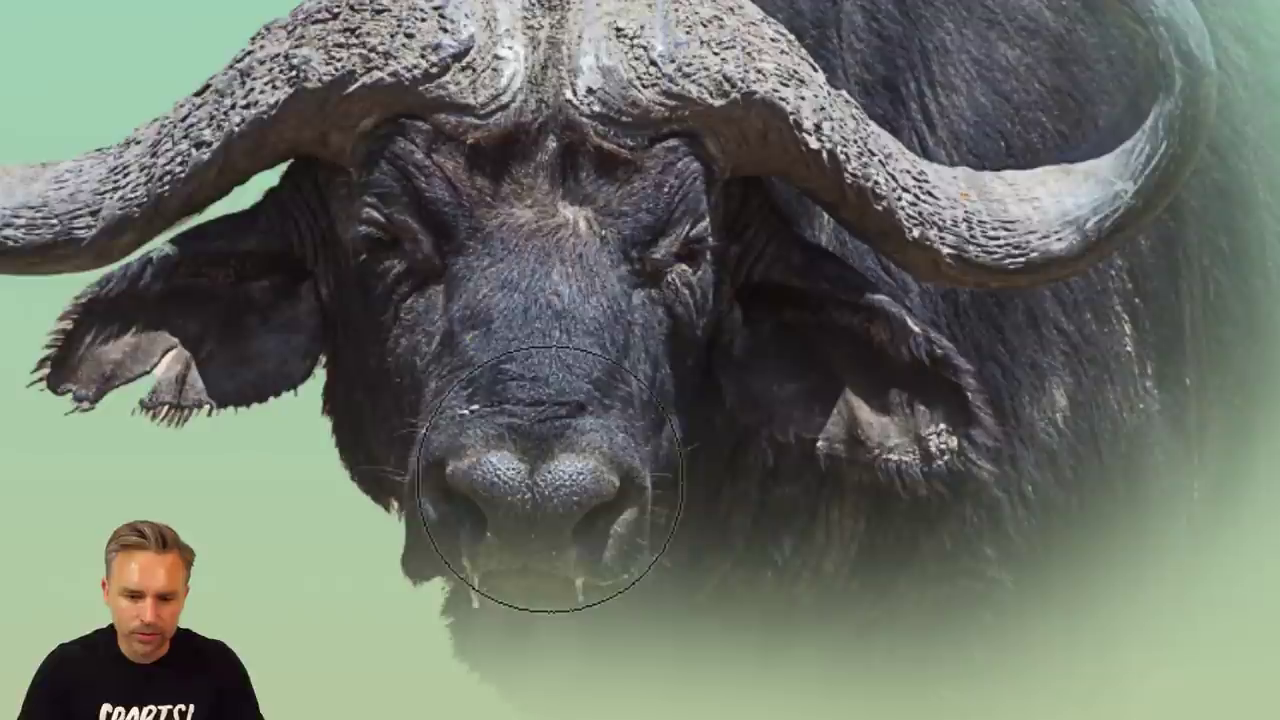
{"action": "key", "text": "bracketleft"}
{"action": "key", "text": "bracketleft"}
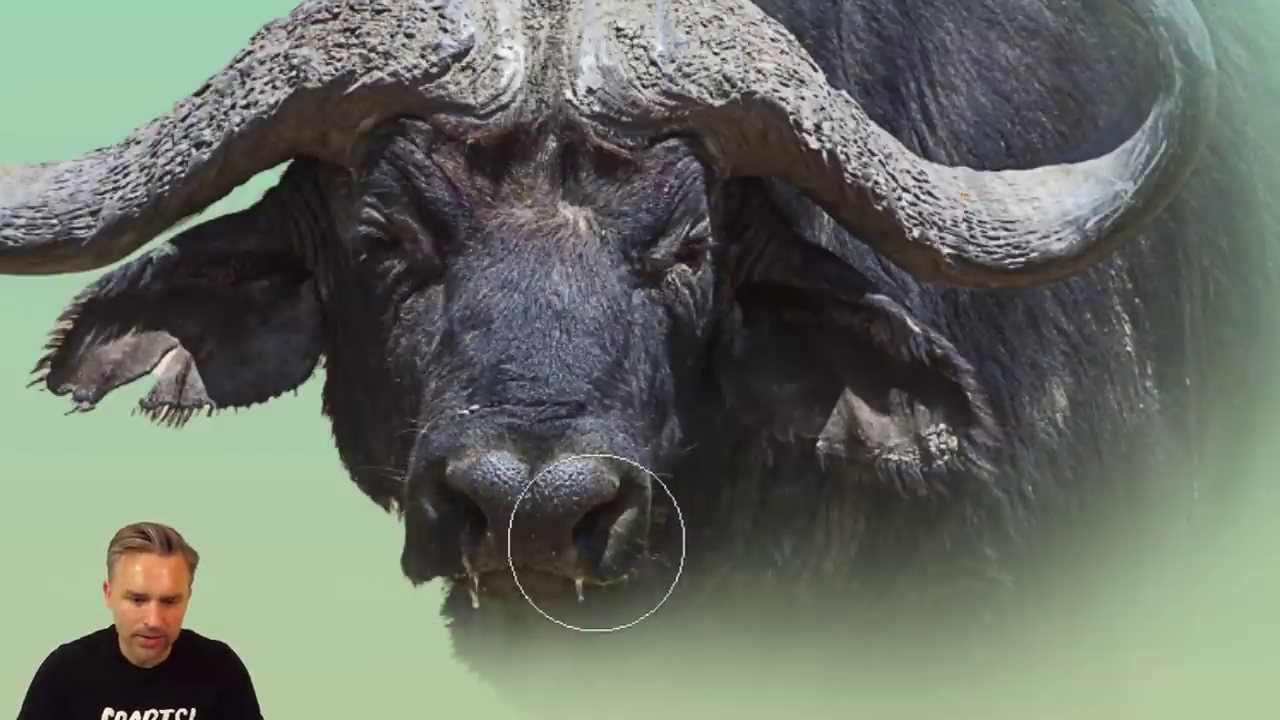
{"action": "scroll", "coordinate": [294, 540], "scroll_direction": "up", "scroll_amount": 3}
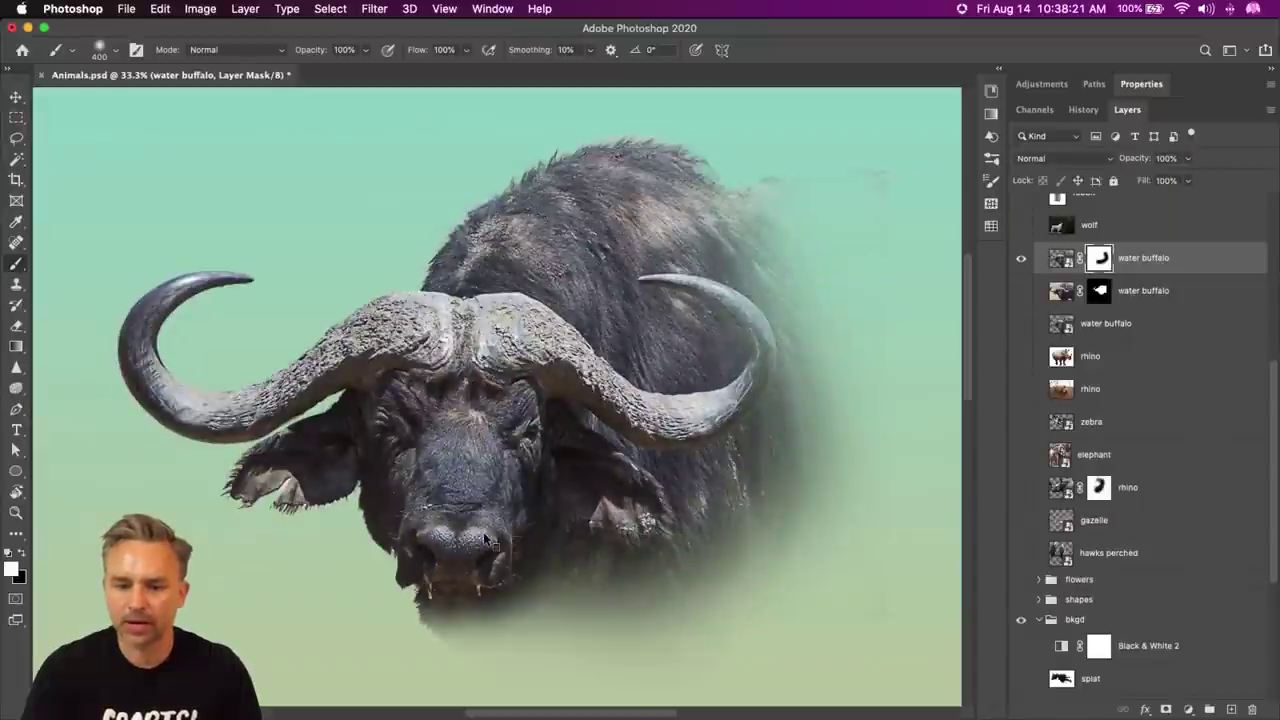
{"action": "key", "text": "super+2"}
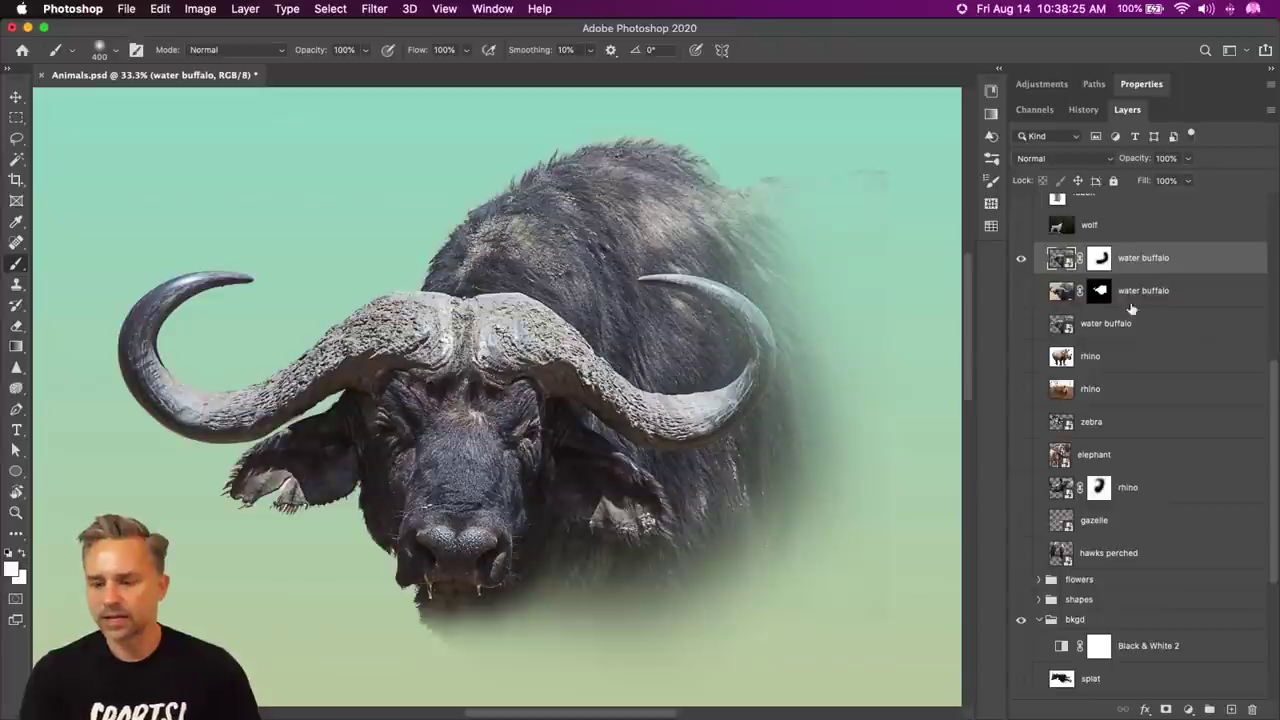
- Show Layer 8 with the shark photo and move it up over the water buffalo
{"action": "scroll", "coordinate": [1160, 263], "scroll_direction": "up", "scroll_amount": 5}
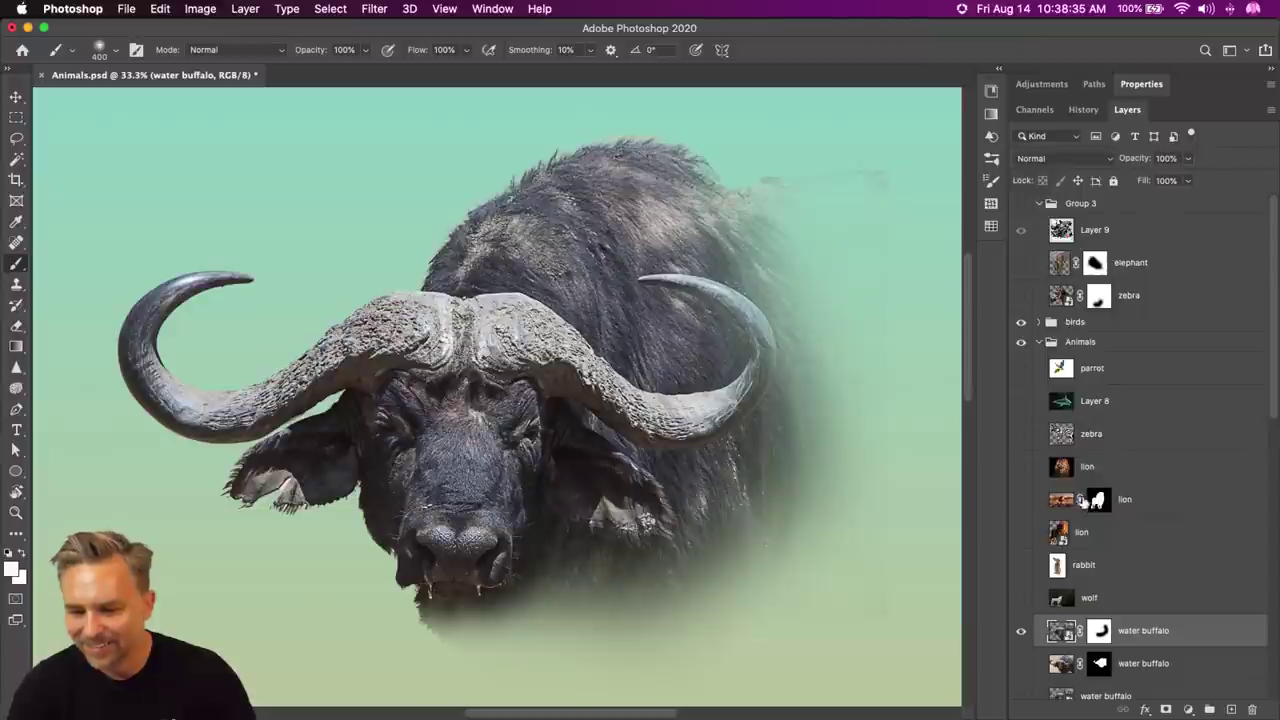
{"action": "left_click", "coordinate": [1021, 400]}
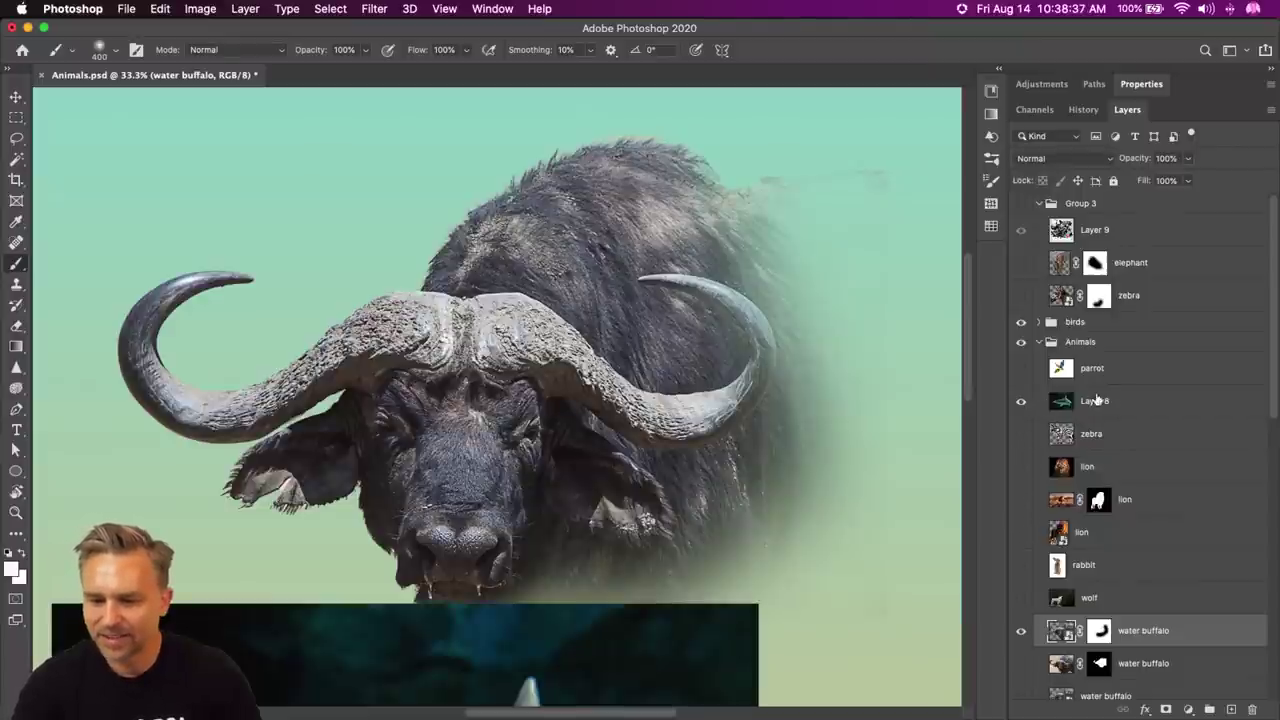
{"action": "left_click", "coordinate": [1111, 400]}
{"action": "left_click", "coordinate": [14, 96]}
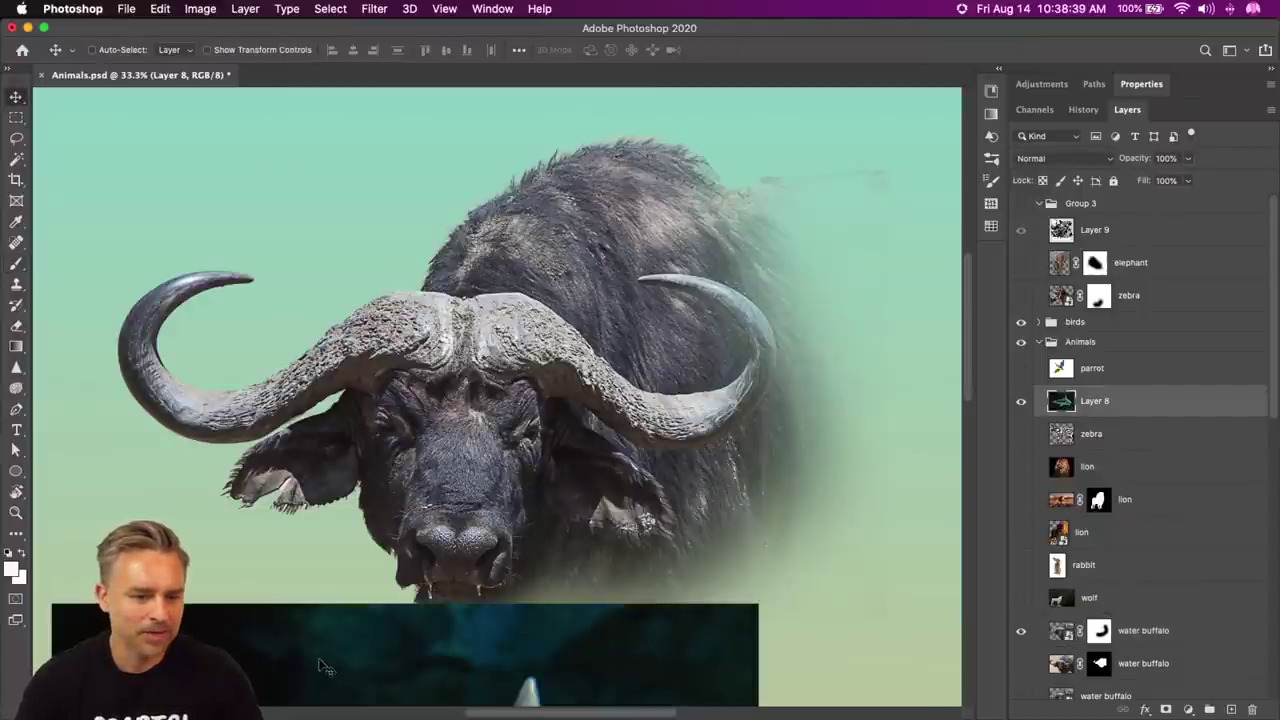
{"action": "left_click_drag", "start_coordinate": [312, 667], "coordinate": [438, 234]}
{"action": "mouse_move", "coordinate": [426, 291]}
{"action": "left_mouse_down"}
{"action": "mouse_move", "coordinate": [409, 317]}
{"action": "mouse_move", "coordinate": [426, 277]}
{"action": "left_mouse_up"}
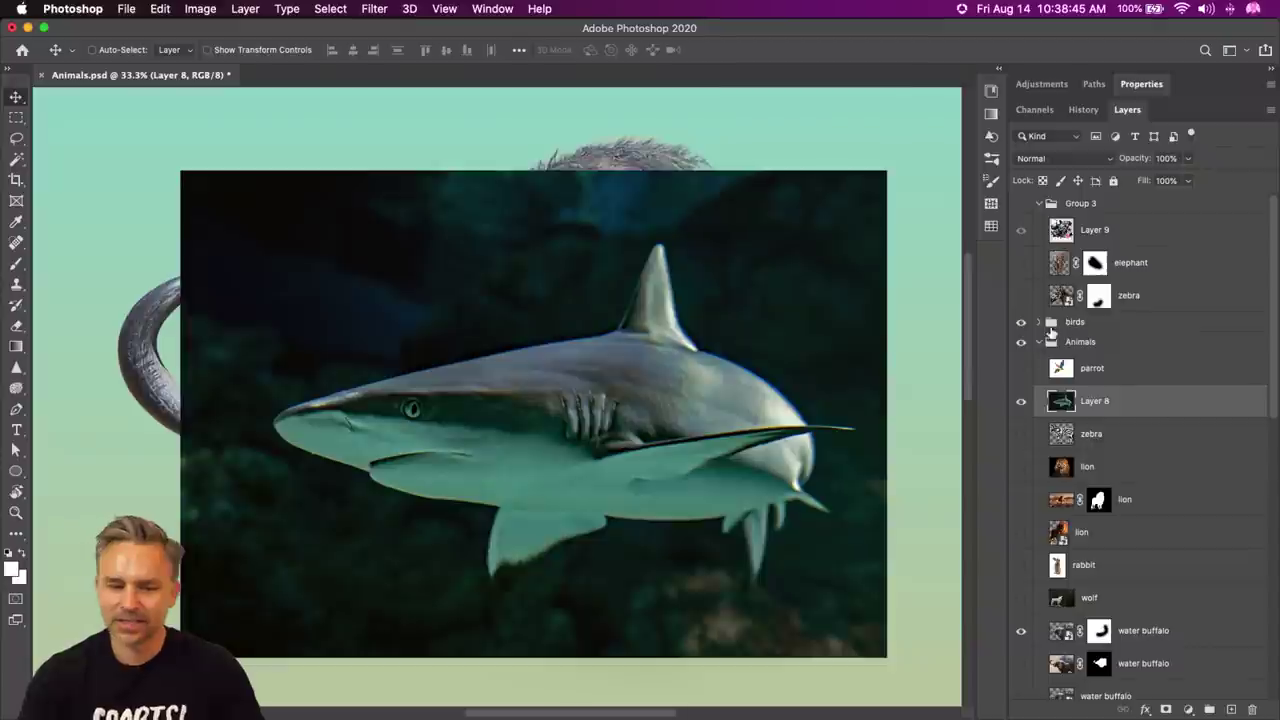
- Mask out the shark photo's backdrop with the Remove Background quick action
{"action": "left_click", "coordinate": [1141, 85]}
{"action": "scroll", "coordinate": [1109, 282], "scroll_direction": "down", "scroll_amount": 2}
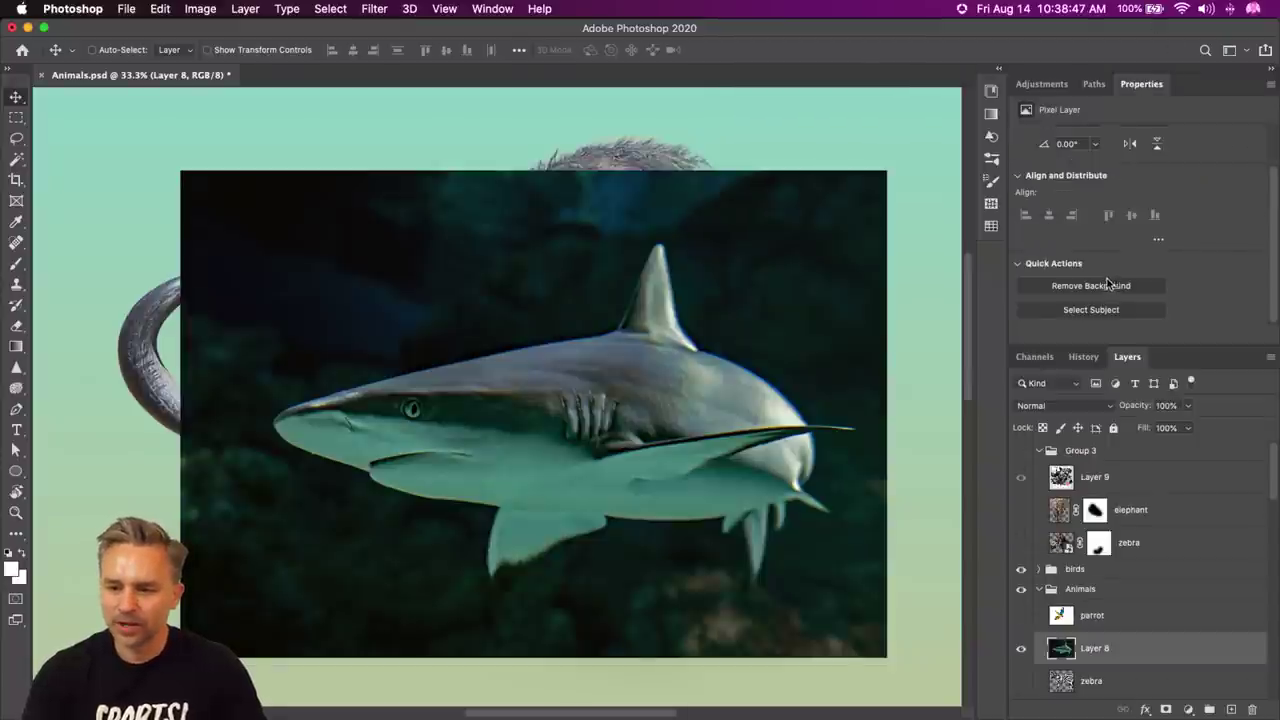
{"action": "left_click", "coordinate": [1091, 286]}
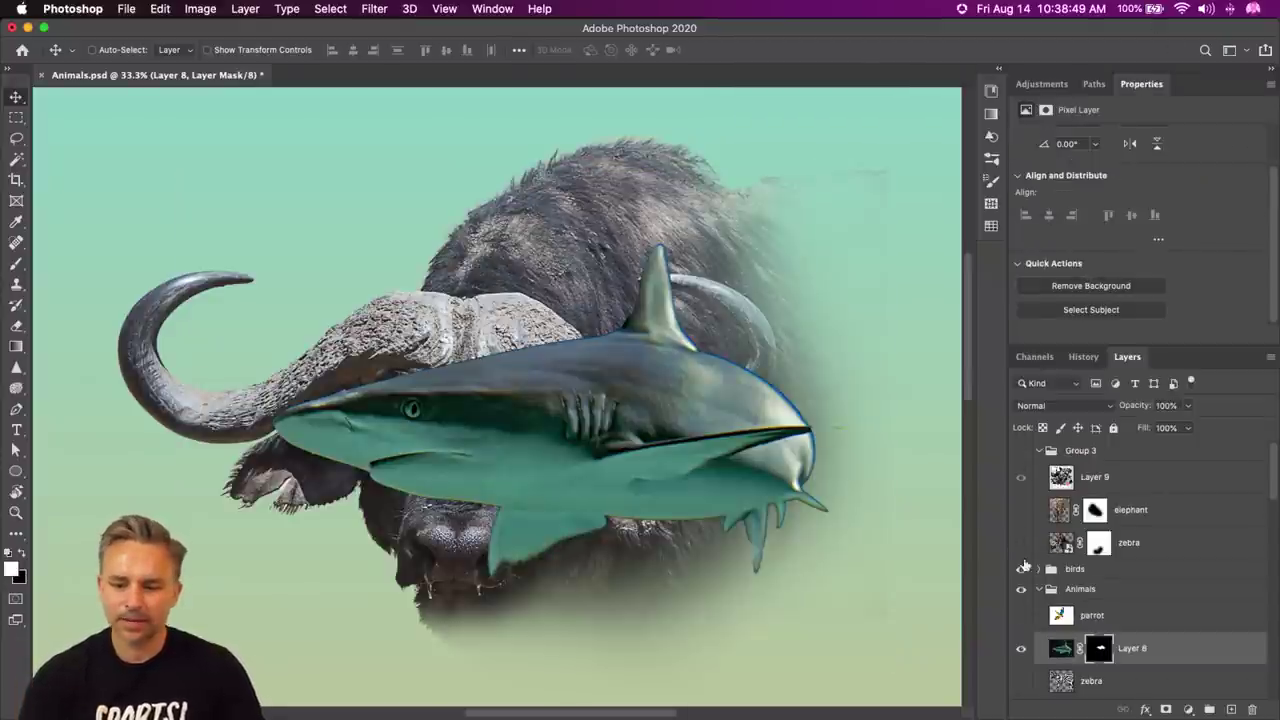
- Convert the masked shark layer to a smart object and move it down below the buffalo's face
{"action": "double_click", "coordinate": [1193, 89]}
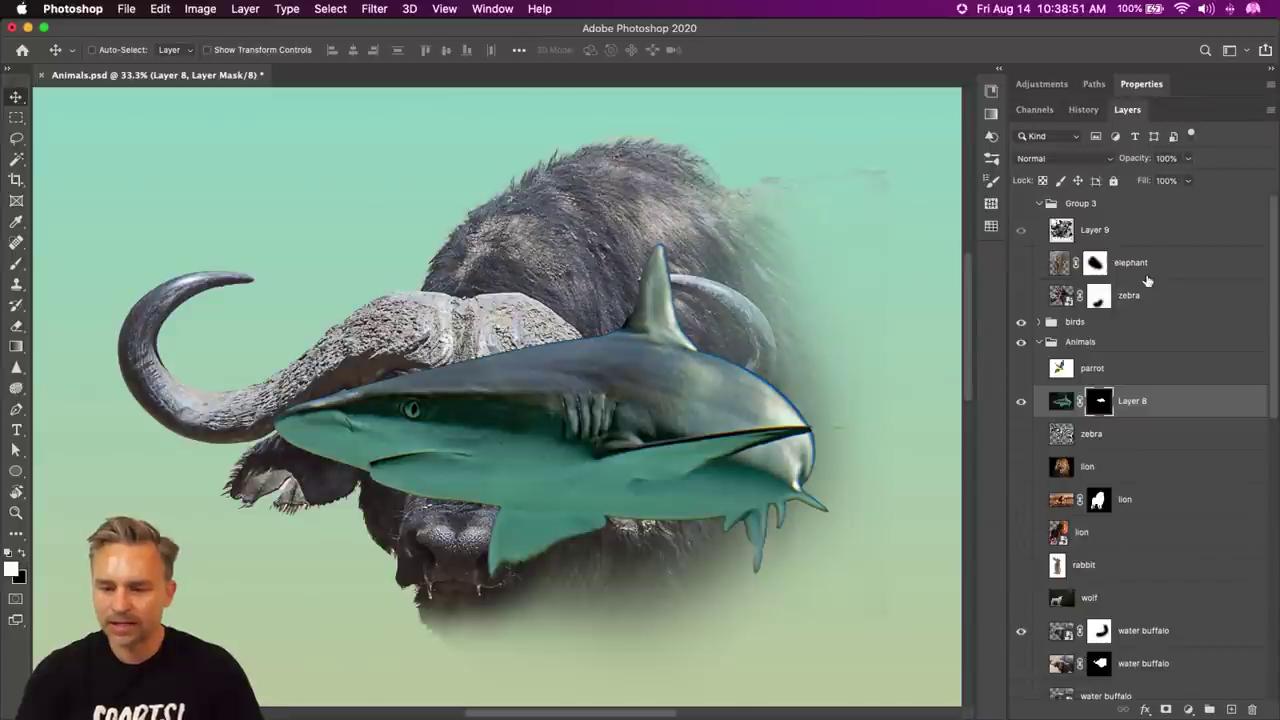
{"action": "key", "text": "super+e"}
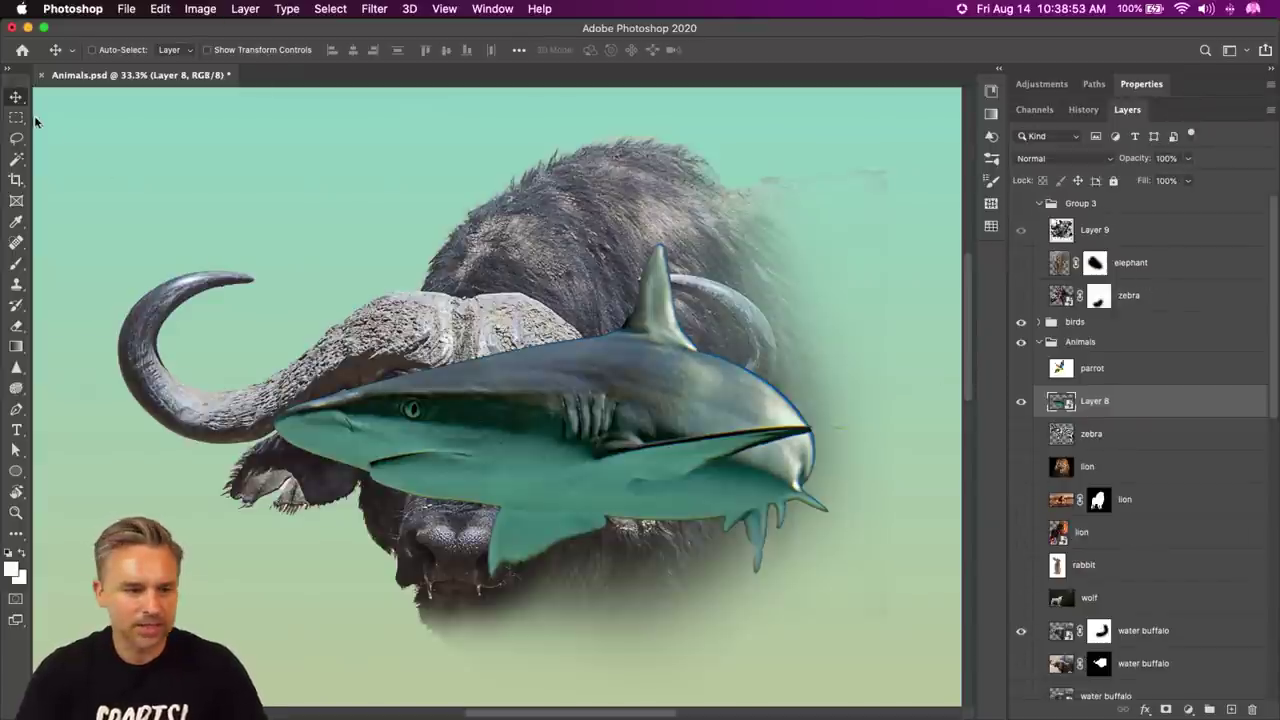
{"action": "left_click_drag", "start_coordinate": [370, 304], "coordinate": [310, 521]}
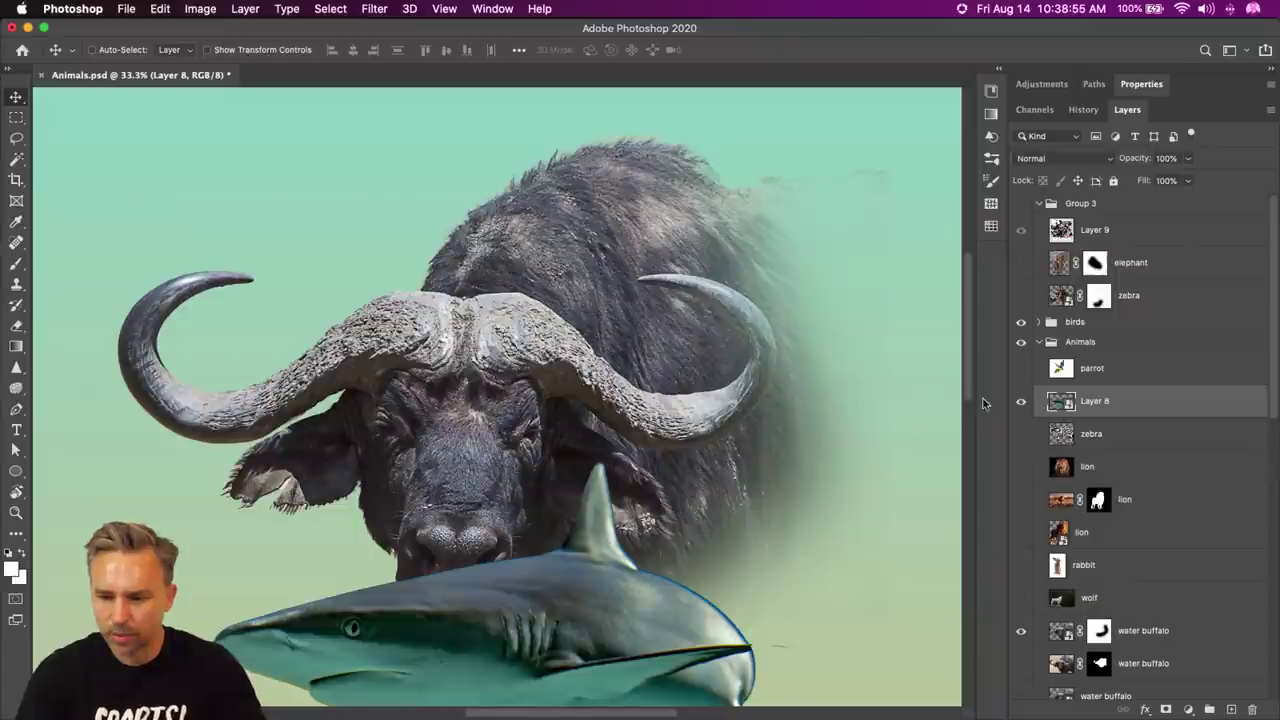
- Show the parrot layer and reposition the parrot photo on the canvas
{"action": "left_click", "coordinate": [1021, 368]}
{"action": "left_click", "coordinate": [1090, 368]}
{"action": "left_click_drag", "start_coordinate": [410, 308], "coordinate": [551, 424]}
{"action": "left_click", "coordinate": [287, 8]}
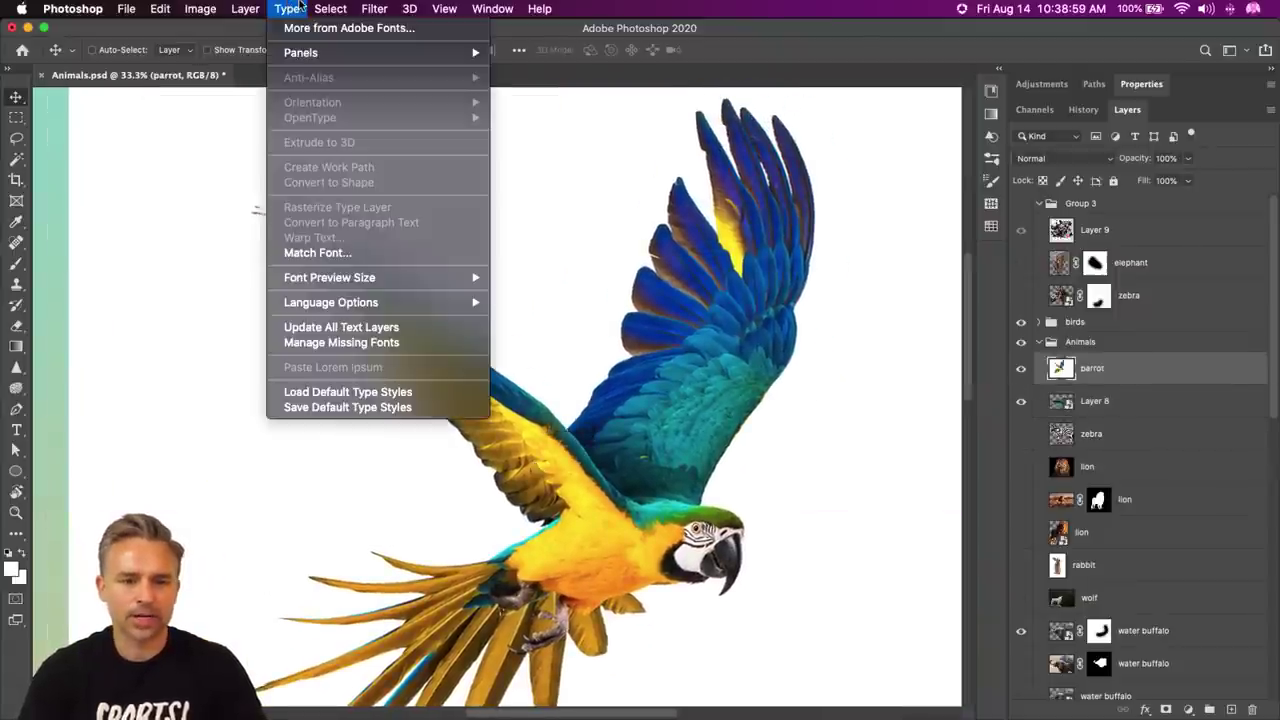
{"action": "left_click", "coordinate": [298, 8]}
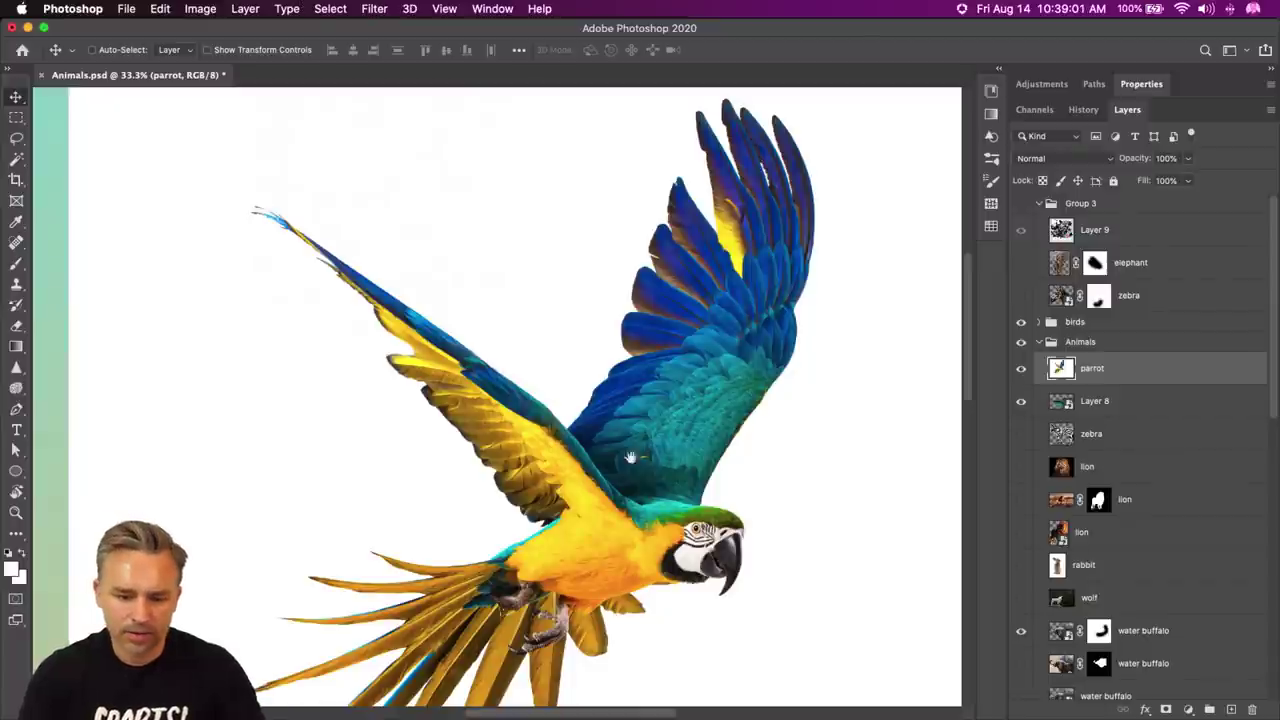
- Select the parrot photo's white background with Color Range at a Fuzziness of 41
{"action": "left_click", "coordinate": [330, 8]}
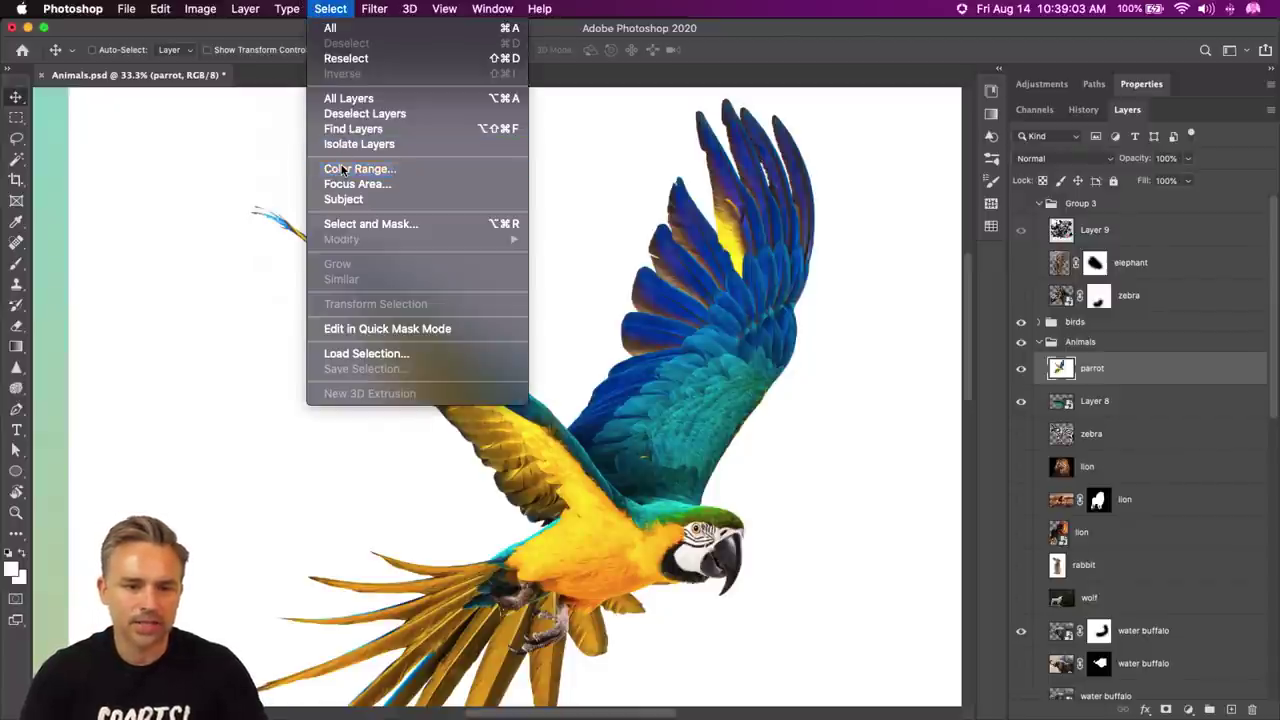
{"action": "left_click", "coordinate": [341, 170]}
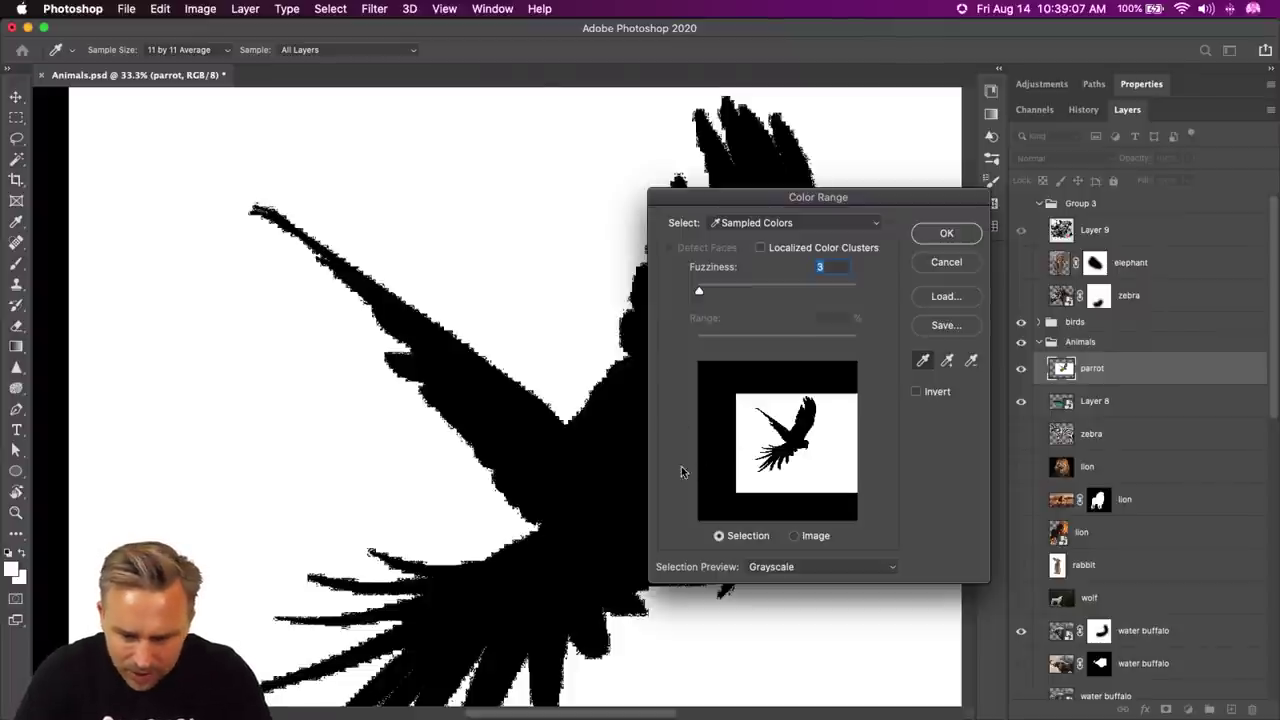
{"action": "left_click_drag", "start_coordinate": [699, 293], "coordinate": [729, 296]}
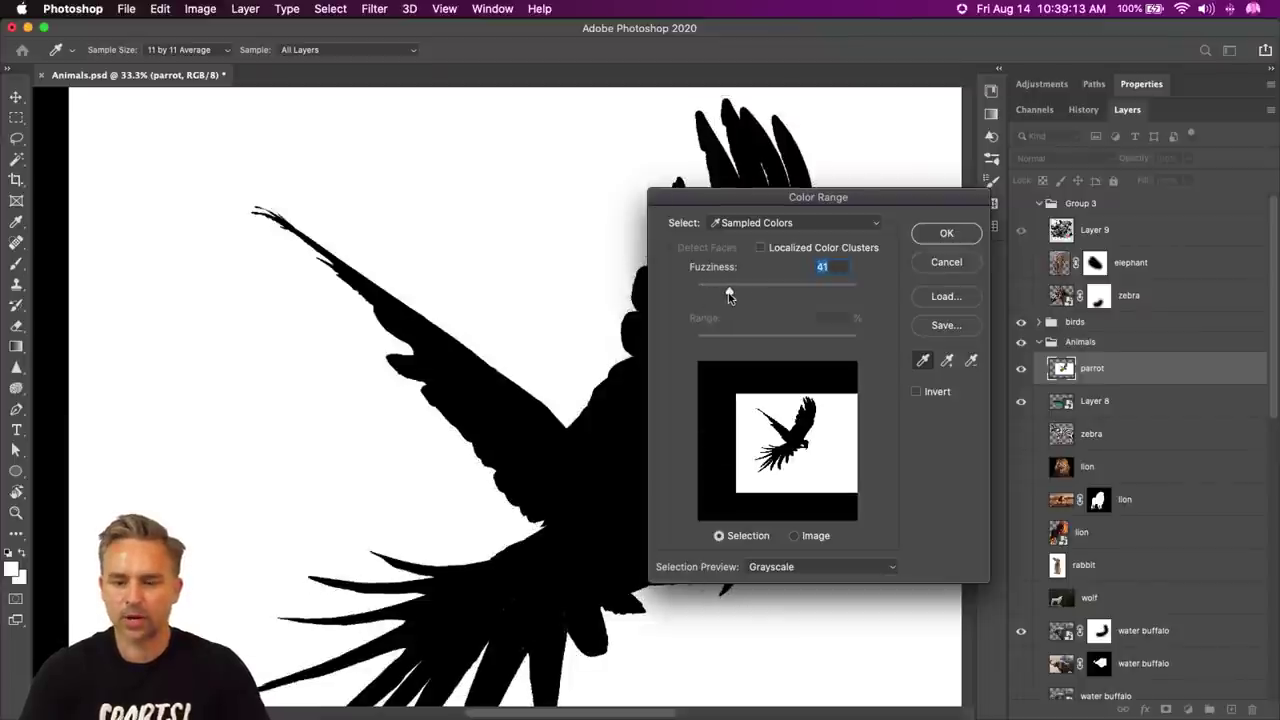
{"action": "left_click", "coordinate": [927, 238]}
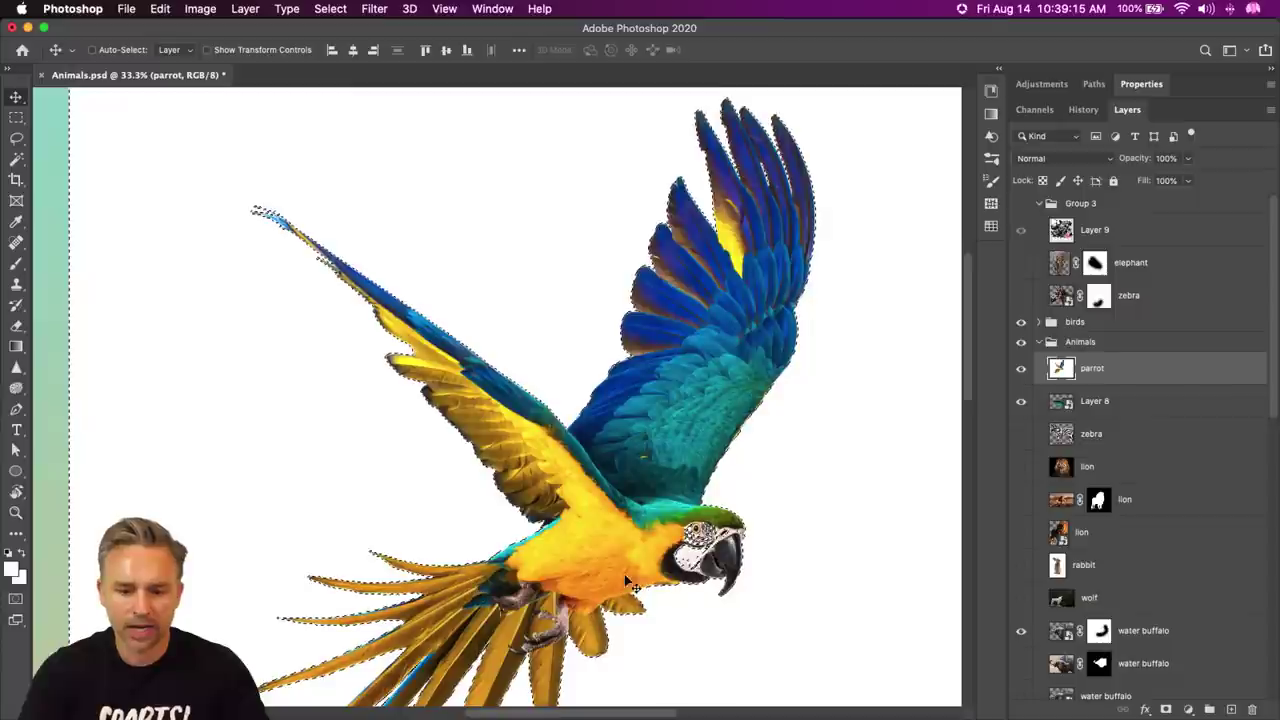
- Subtract the white patches on the parrot's face from the selection with the Lasso tool
{"action": "key", "text": "super+d"}
{"action": "left_click_drag", "start_coordinate": [735, 600], "coordinate": [537, 239]}
{"action": "key", "text": "super+shift+d"}
{"action": "key", "text": "super+1"}
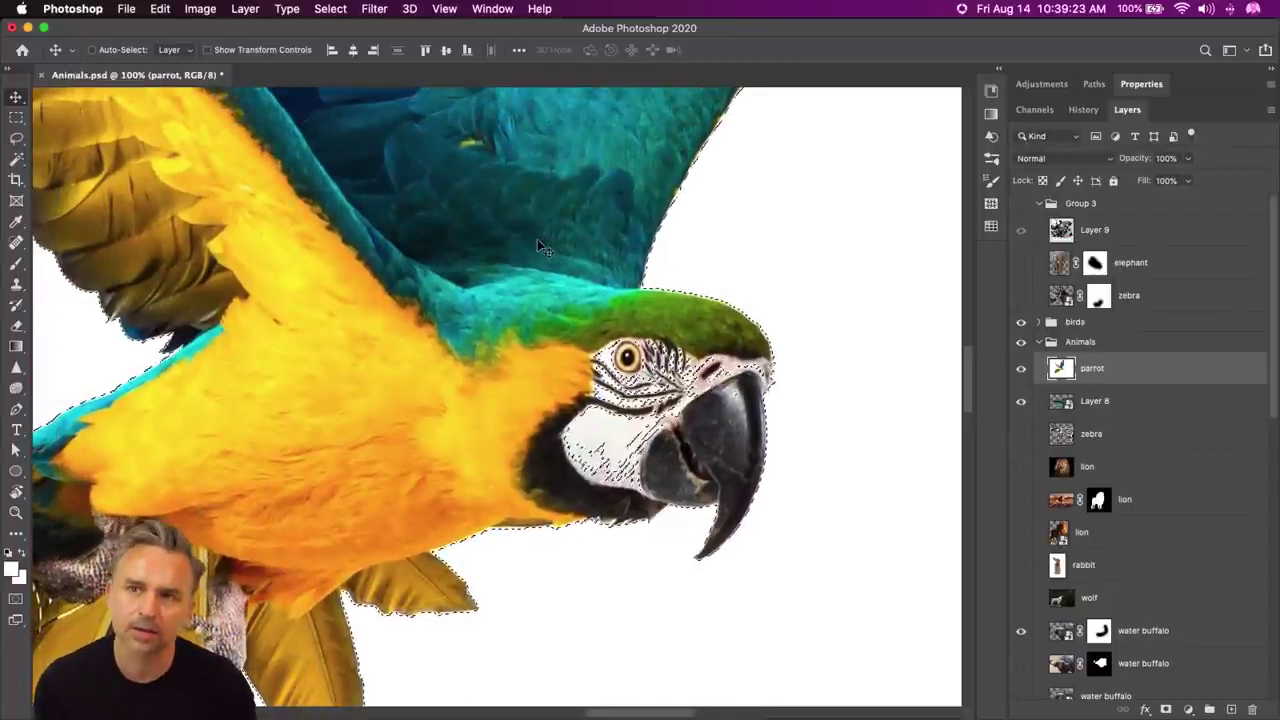
{"action": "key", "text": "l"}
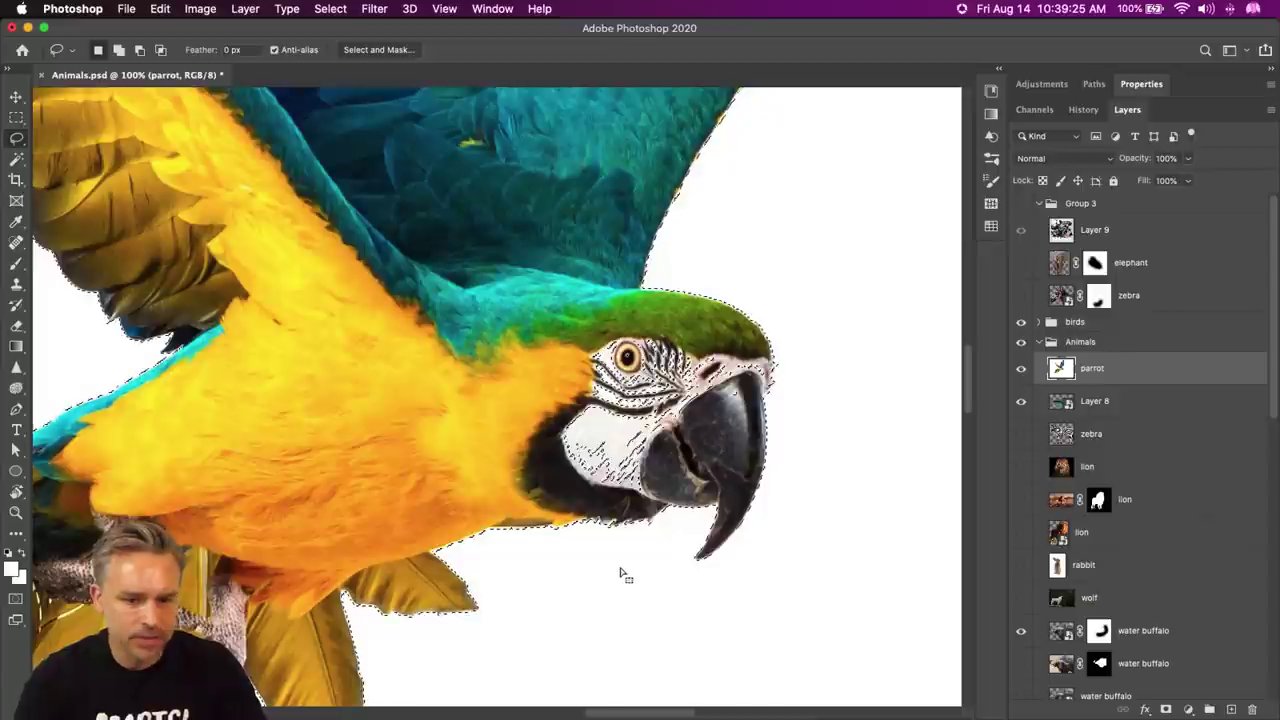
{"action": "mouse_move", "coordinate": [517, 362]}
{"action": "left_mouse_down"}
{"action": "mouse_move", "coordinate": [522, 473]}
{"action": "mouse_move", "coordinate": [550, 496]}
{"action": "mouse_move", "coordinate": [656, 497]}
{"action": "left_mouse_up"}
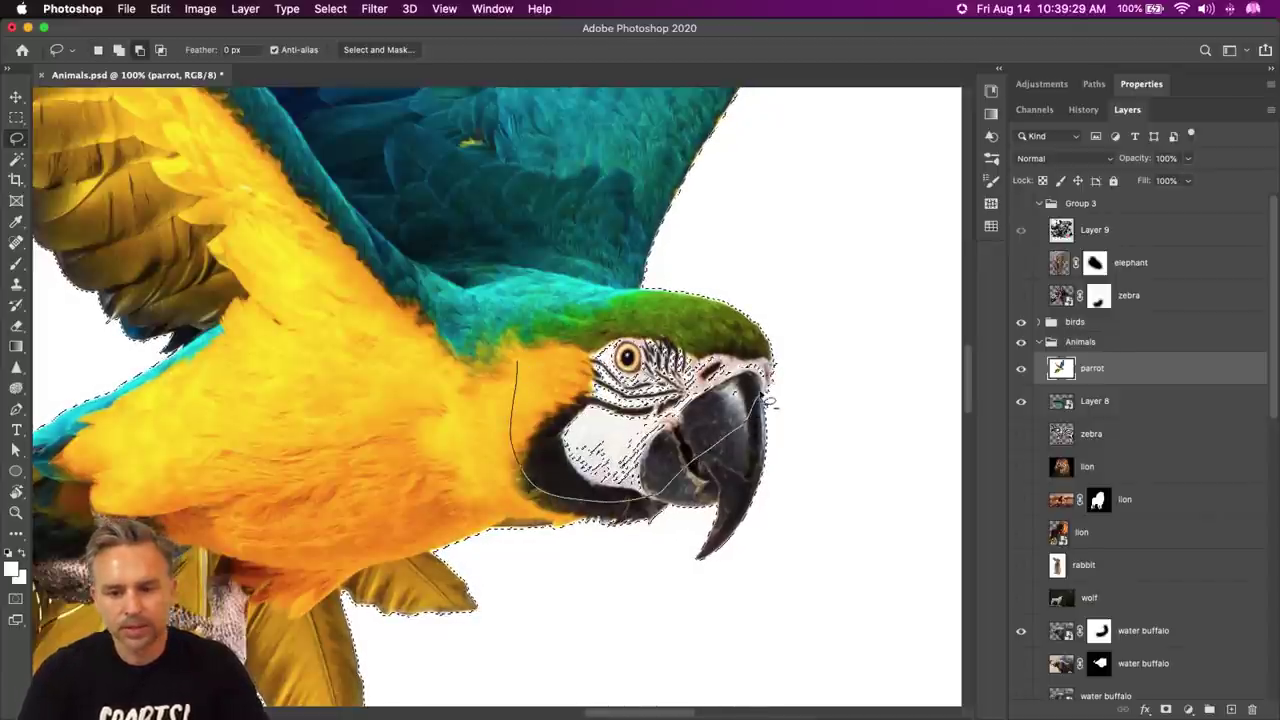
{"action": "left_click_drag", "start_coordinate": [745, 340], "coordinate": [500, 365]}
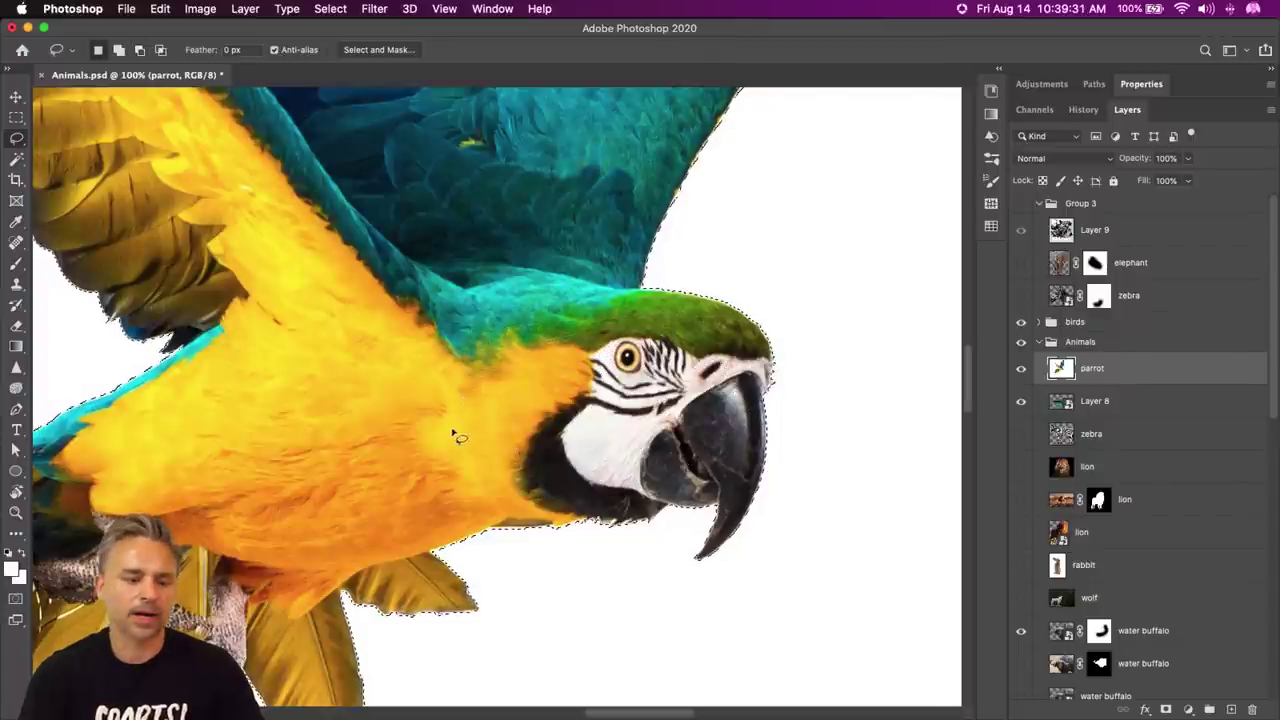
{"action": "key", "text": "super+minus"}
{"action": "key", "text": "super+minus"}
{"action": "key", "text": "super+minus"}
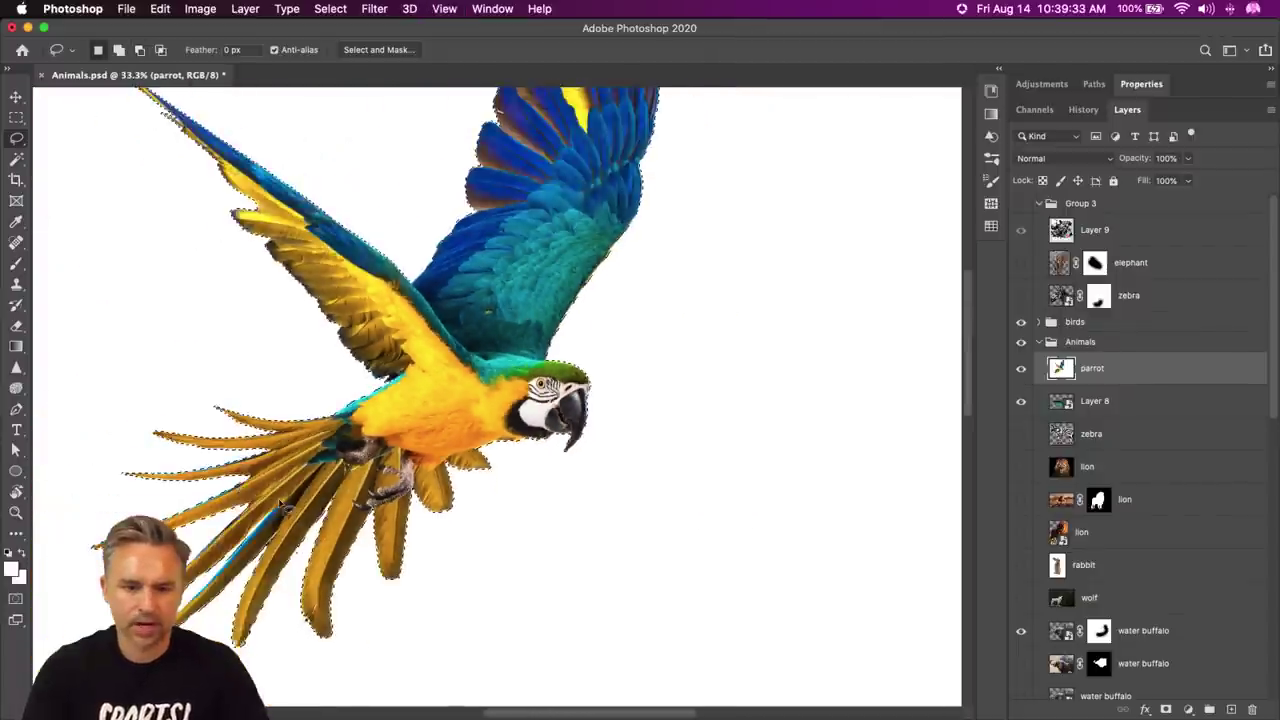
{"action": "scroll", "coordinate": [297, 493], "scroll_direction": "up", "scroll_amount": 3}
{"action": "scroll", "coordinate": [297, 493], "scroll_direction": "left", "scroll_amount": 3}
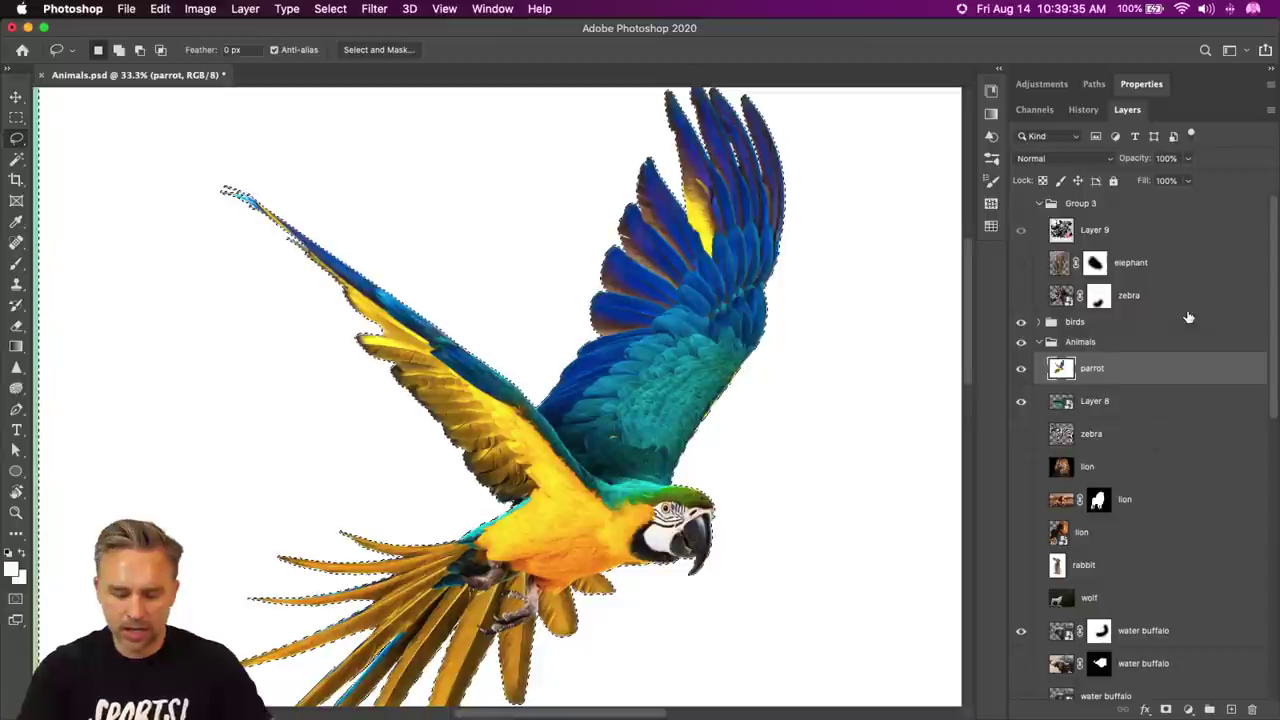
{"action": "key", "text": "super+i"}
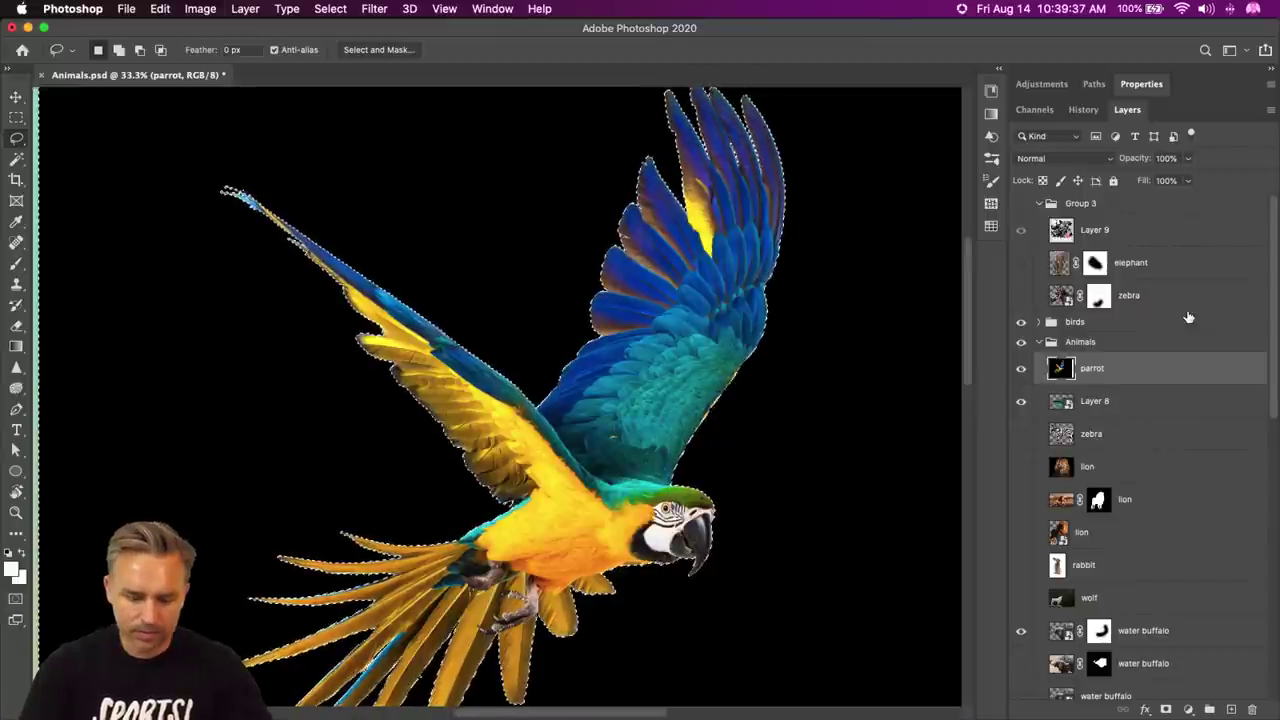
{"action": "key", "text": "super+z"}
{"action": "key", "text": "super+alt+i"}
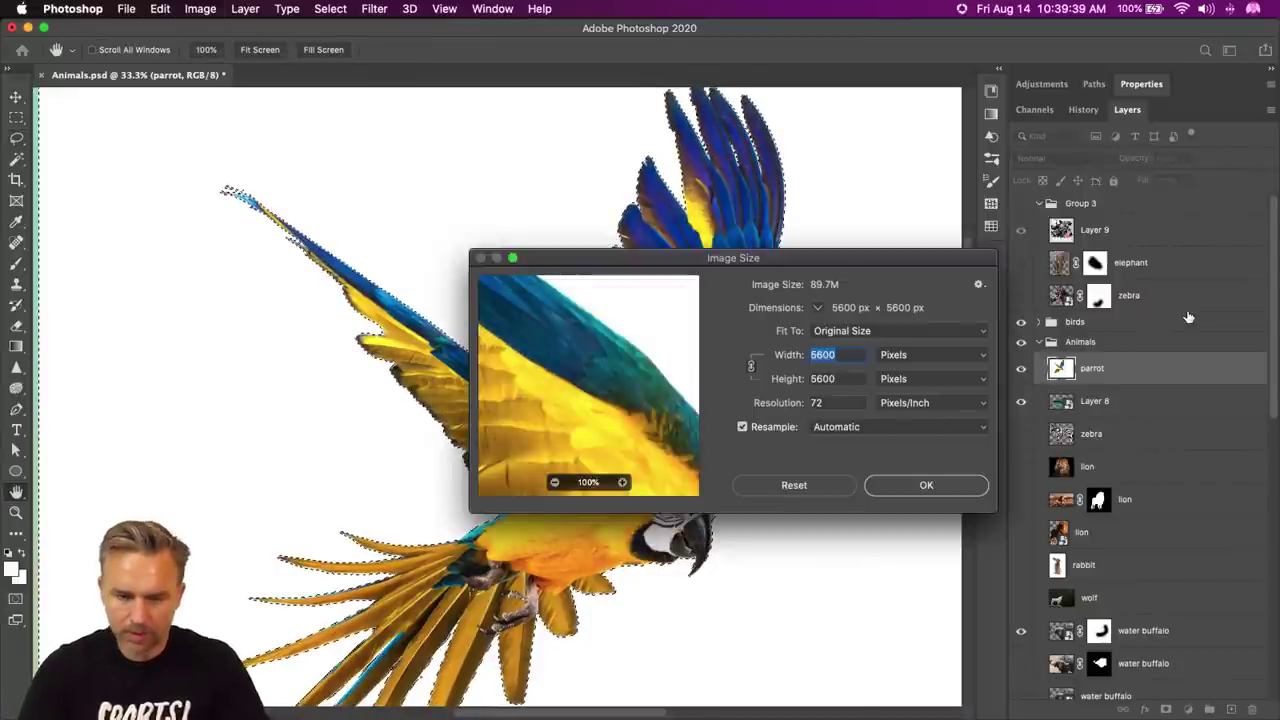
{"action": "left_click", "coordinate": [786, 489]}
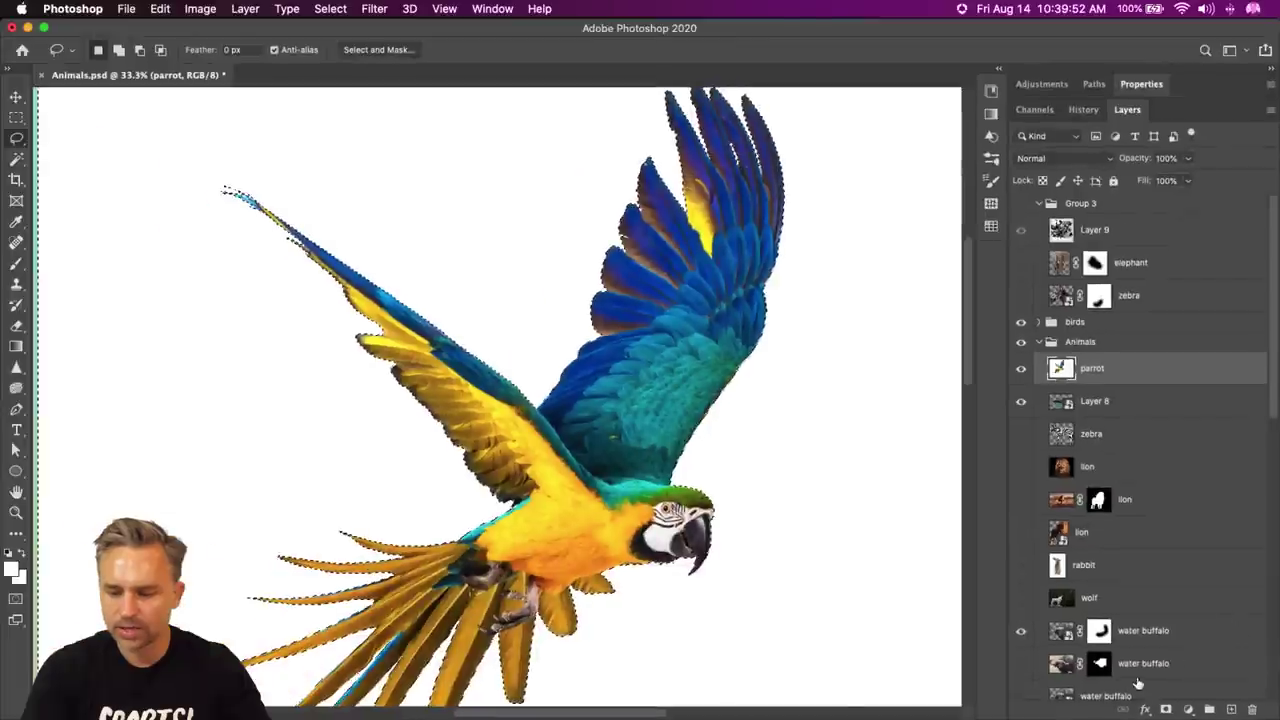
- Mask out the parrot's white background using the selection and convert the masked parrot layer to a smart object
{"action": "left_click", "coordinate": [1166, 709]}
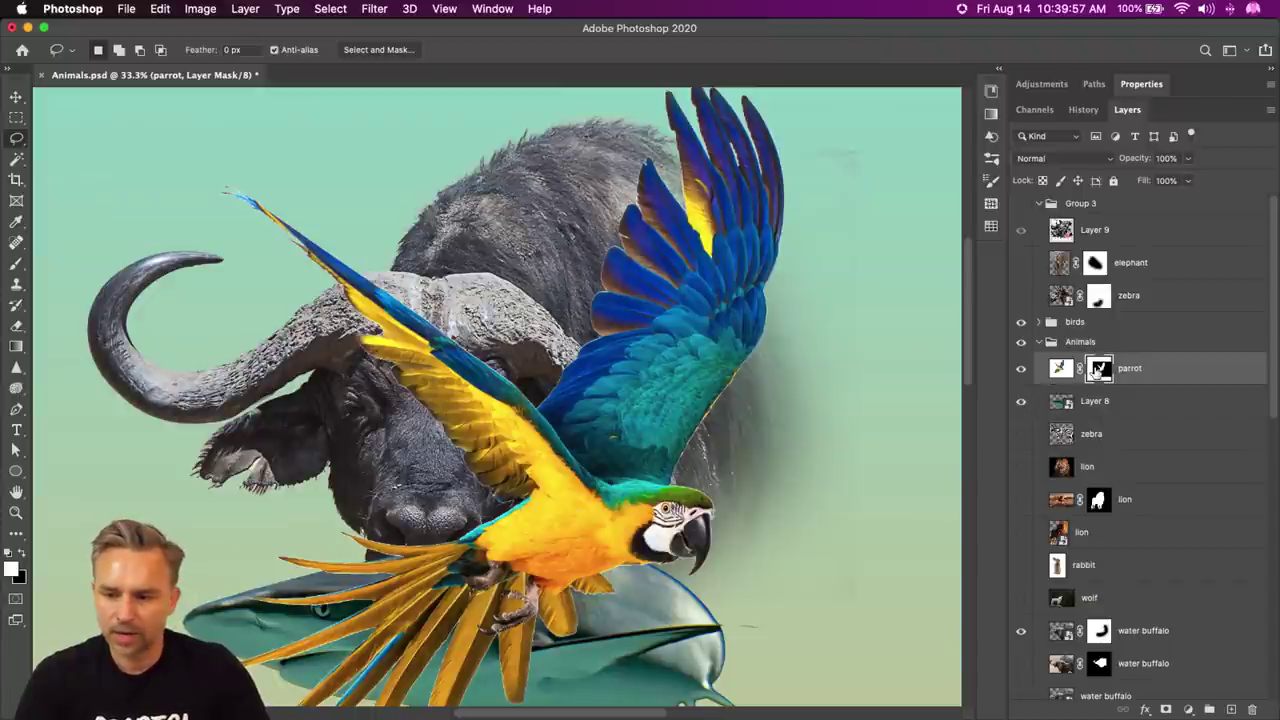
{"action": "left_click", "coordinate": [15, 96]}
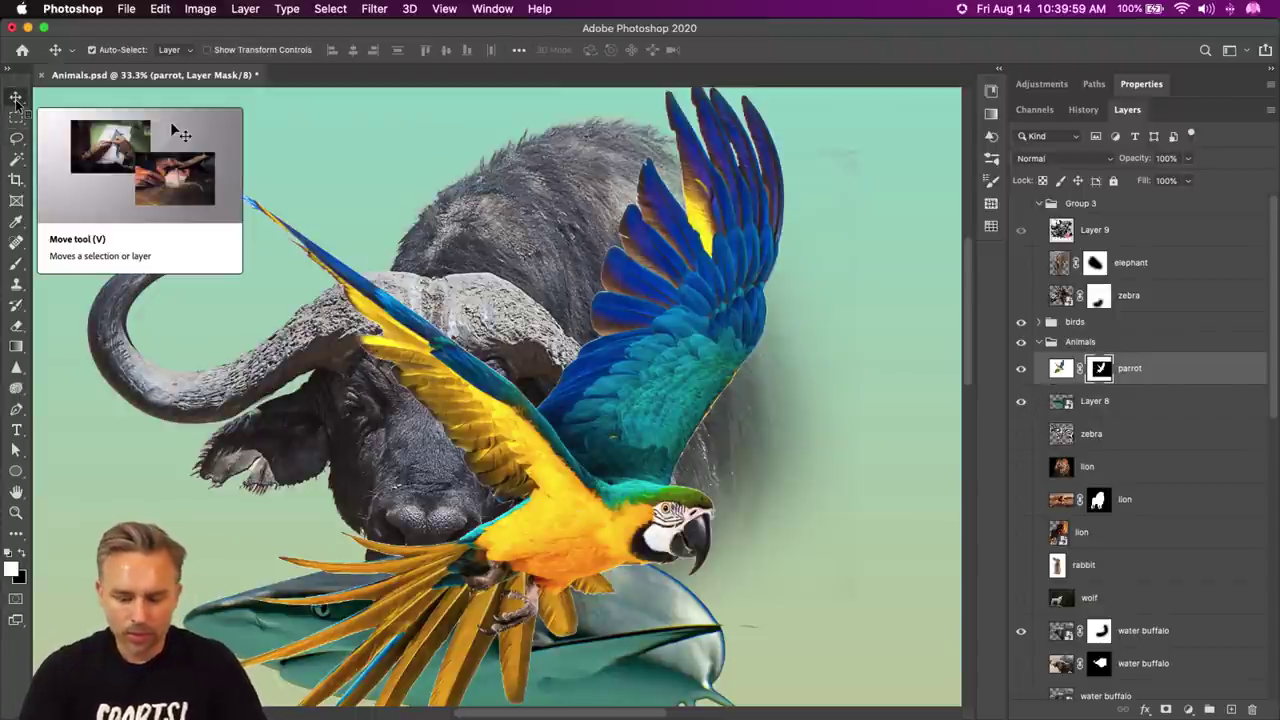
{"action": "key", "text": "super+e"}
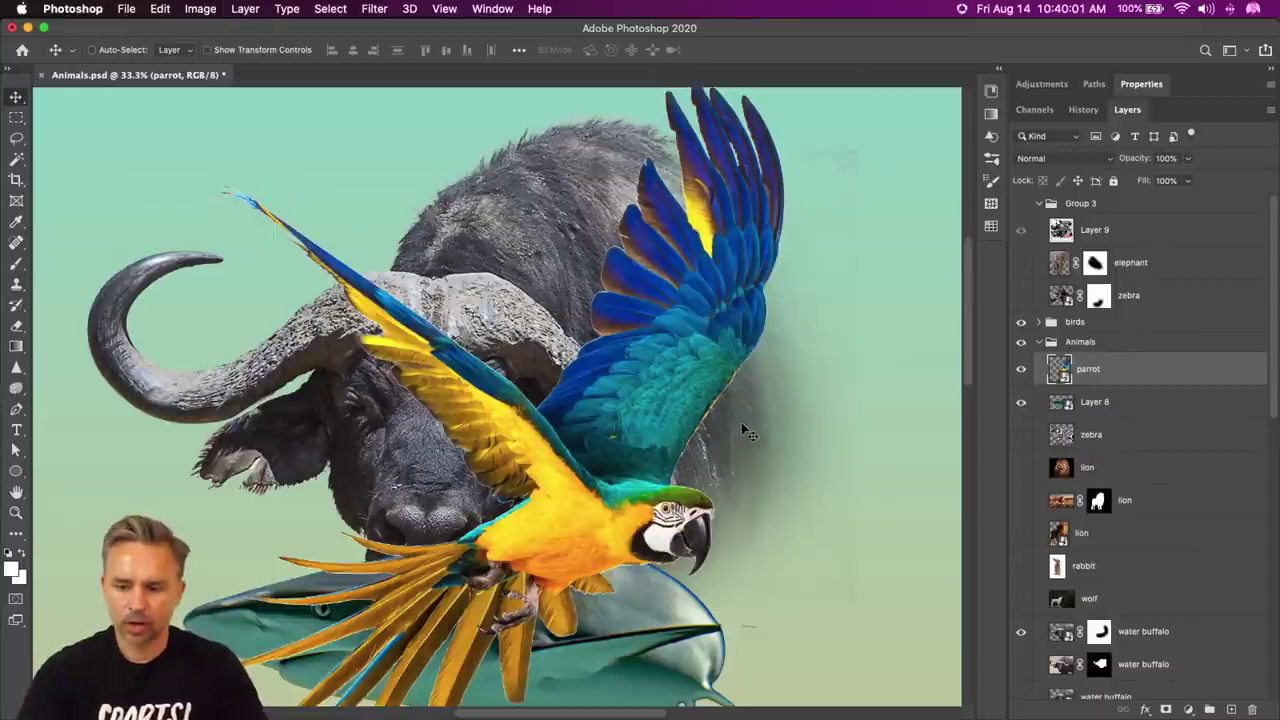
- Scale the parrot to 30%, move it above the buffalo's head and flip it horizontally
{"action": "key", "text": "super+t"}
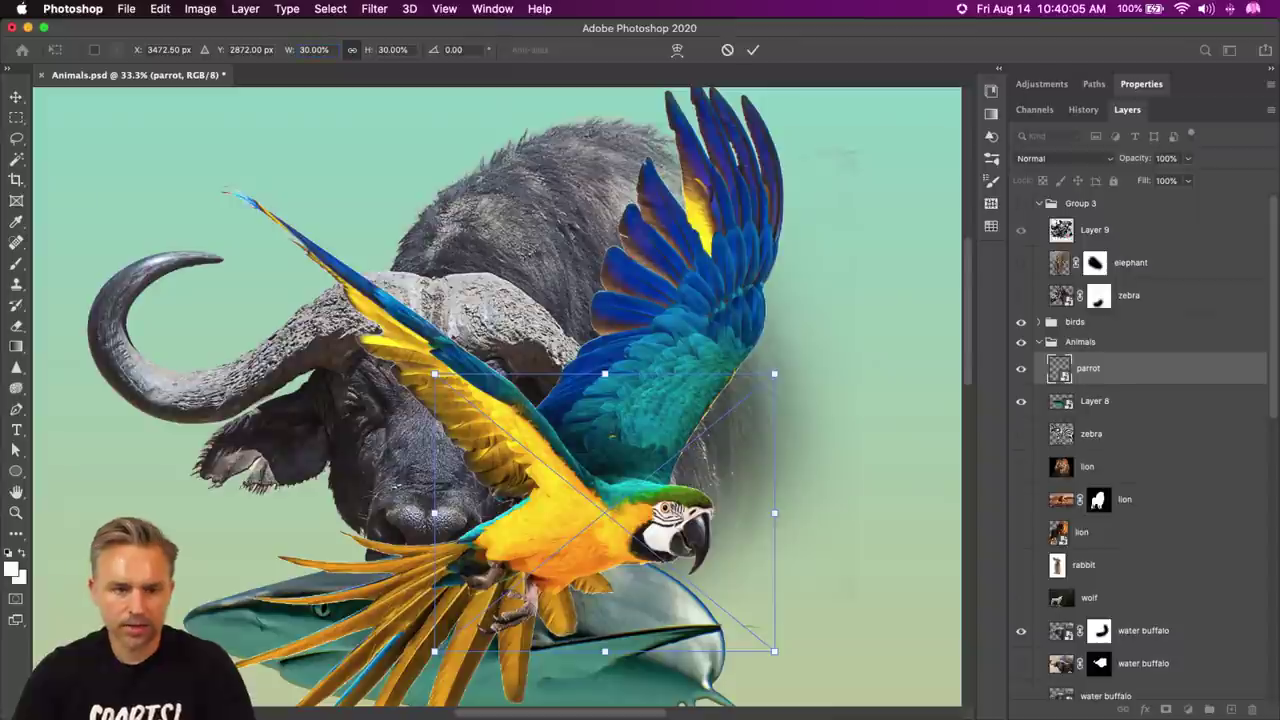
{"action": "type", "text": "30"}
{"action": "key", "text": "Return"}
{"action": "left_click_drag", "start_coordinate": [595, 472], "coordinate": [418, 207]}
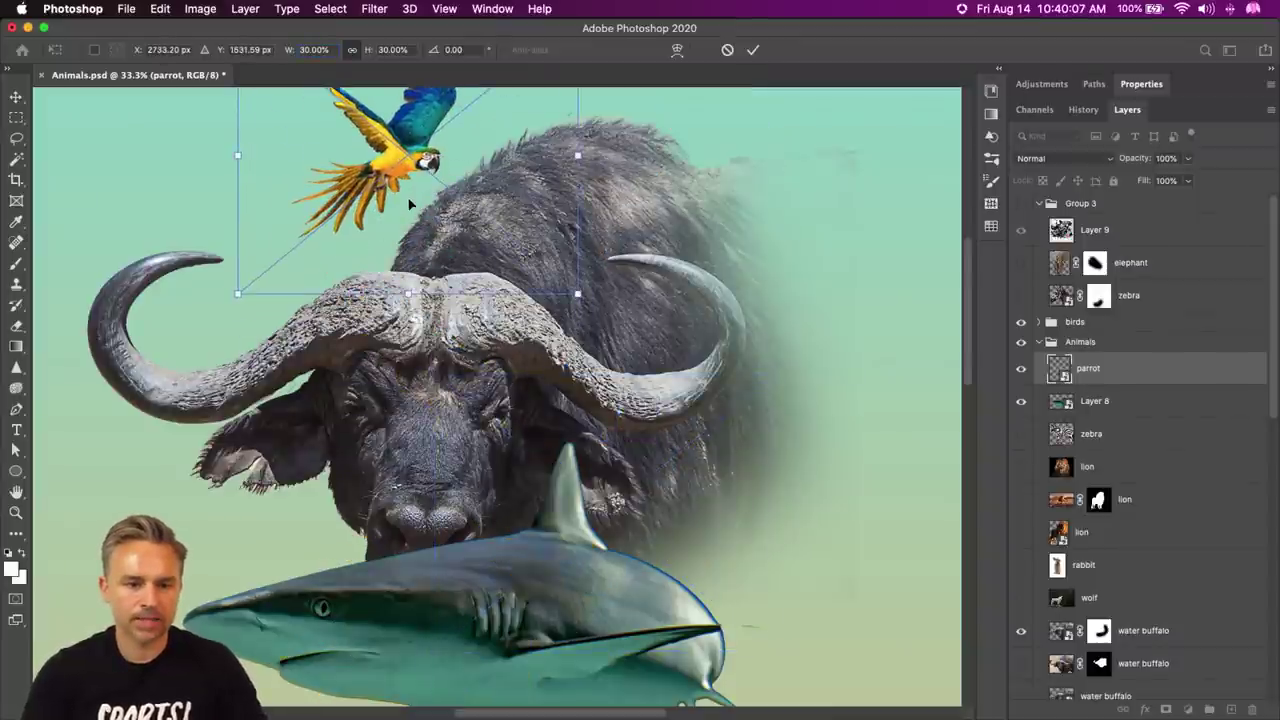
{"action": "right_click", "coordinate": [410, 202]}
{"action": "left_click", "coordinate": [438, 451]}
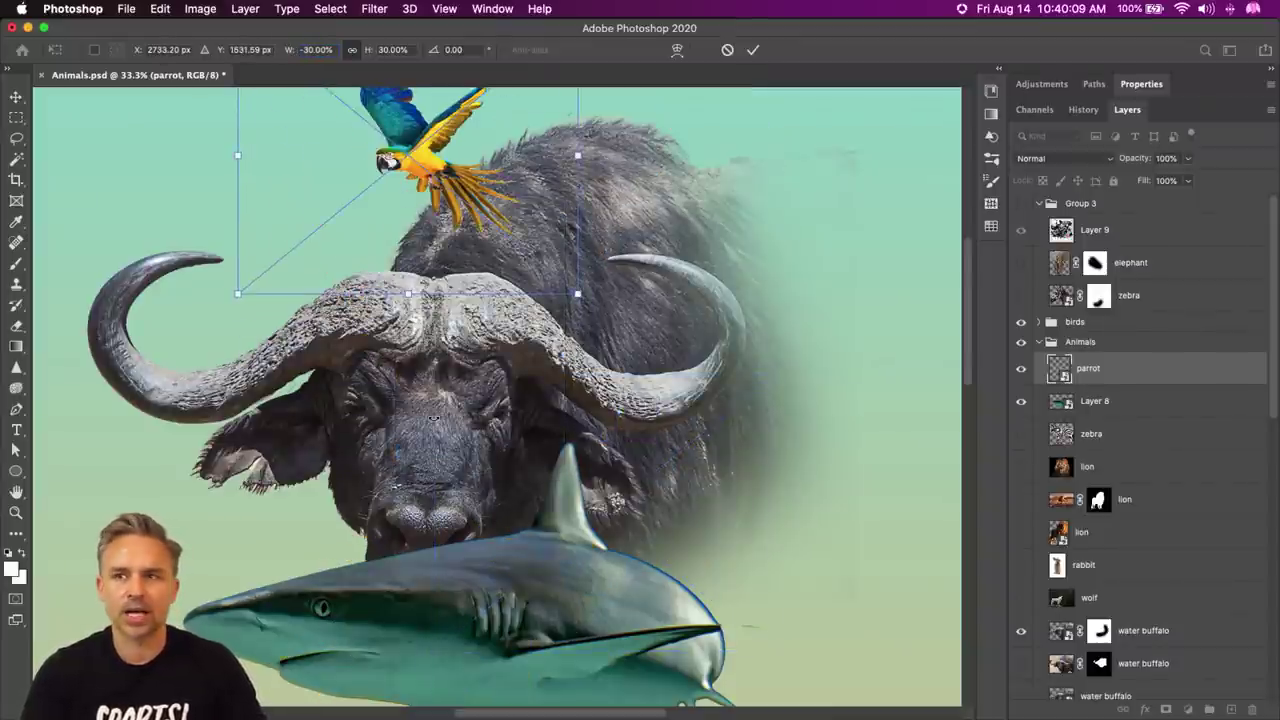
{"action": "key", "text": "Return"}
- Review how the parrot, water buffalo and shark cutouts sit together in the composite
{"action": "scroll", "coordinate": [415, 560], "scroll_direction": "up", "scroll_amount": 3}
{"action": "scroll", "coordinate": [415, 598], "scroll_direction": "down", "scroll_amount": 2}
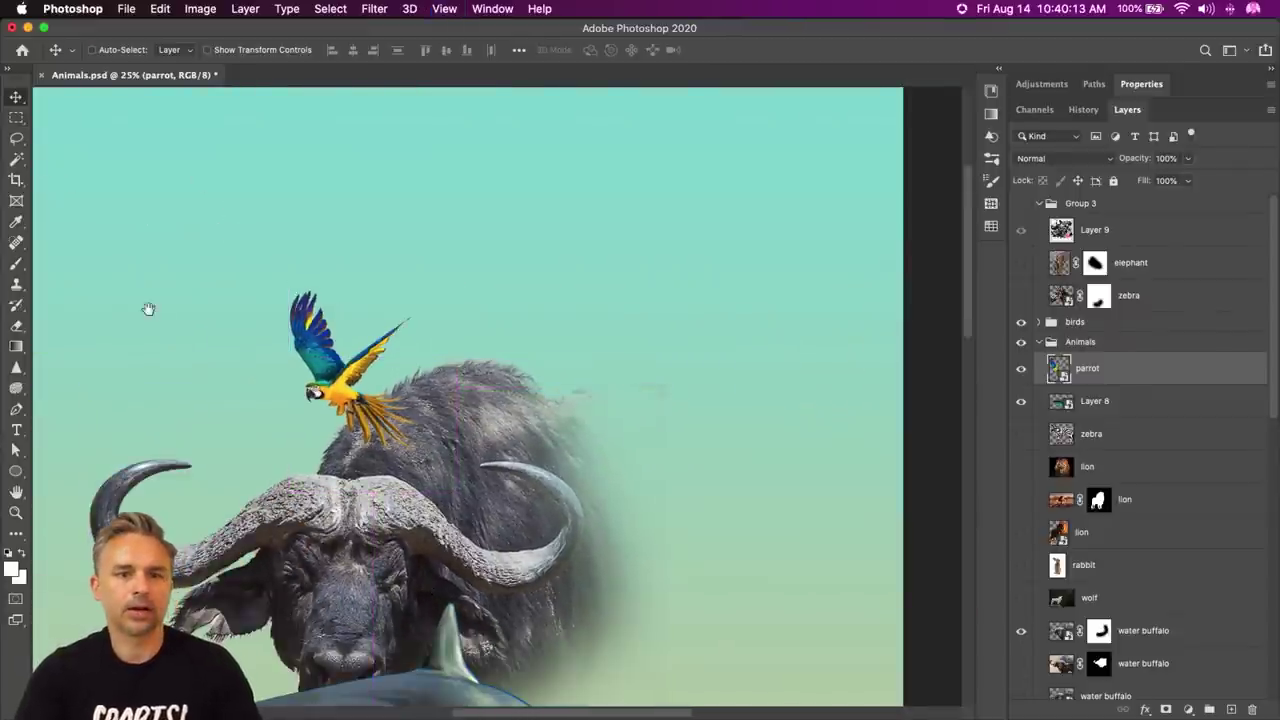
{"action": "left_click_drag", "start_coordinate": [148, 309], "coordinate": [232, 254]}
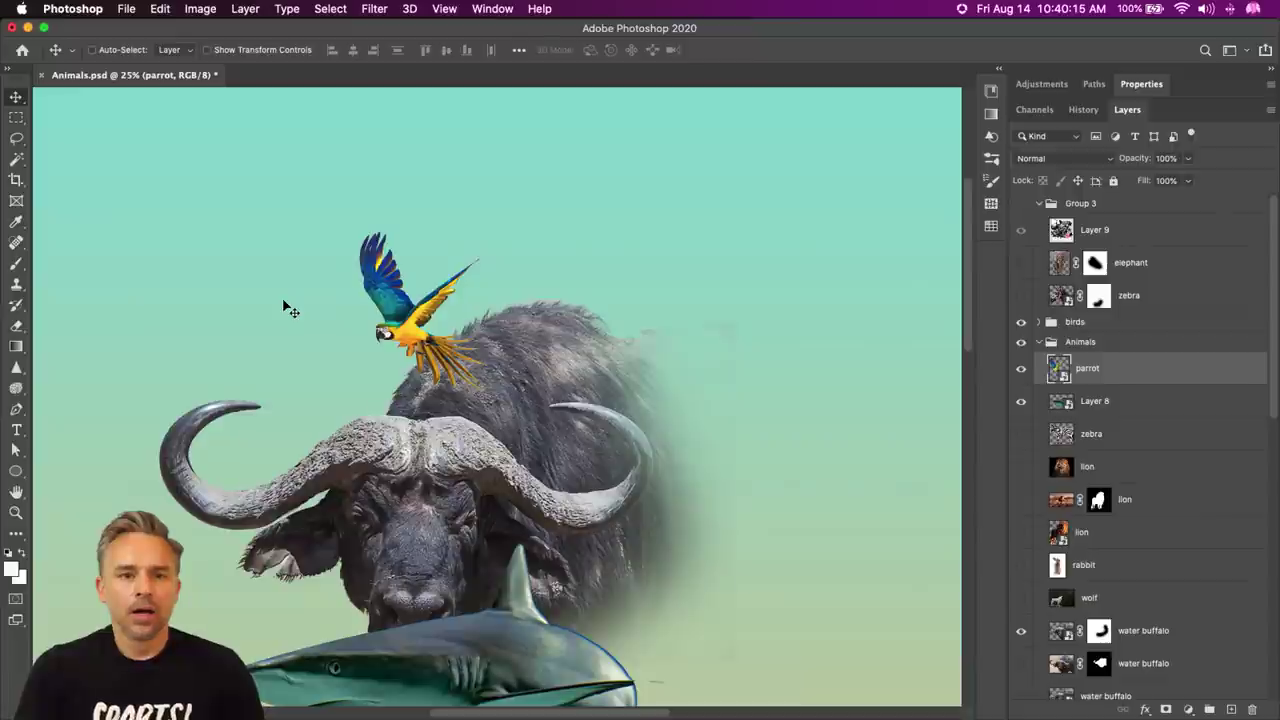
{"action": "scroll", "coordinate": [286, 306], "scroll_direction": "down", "scroll_amount": 3}
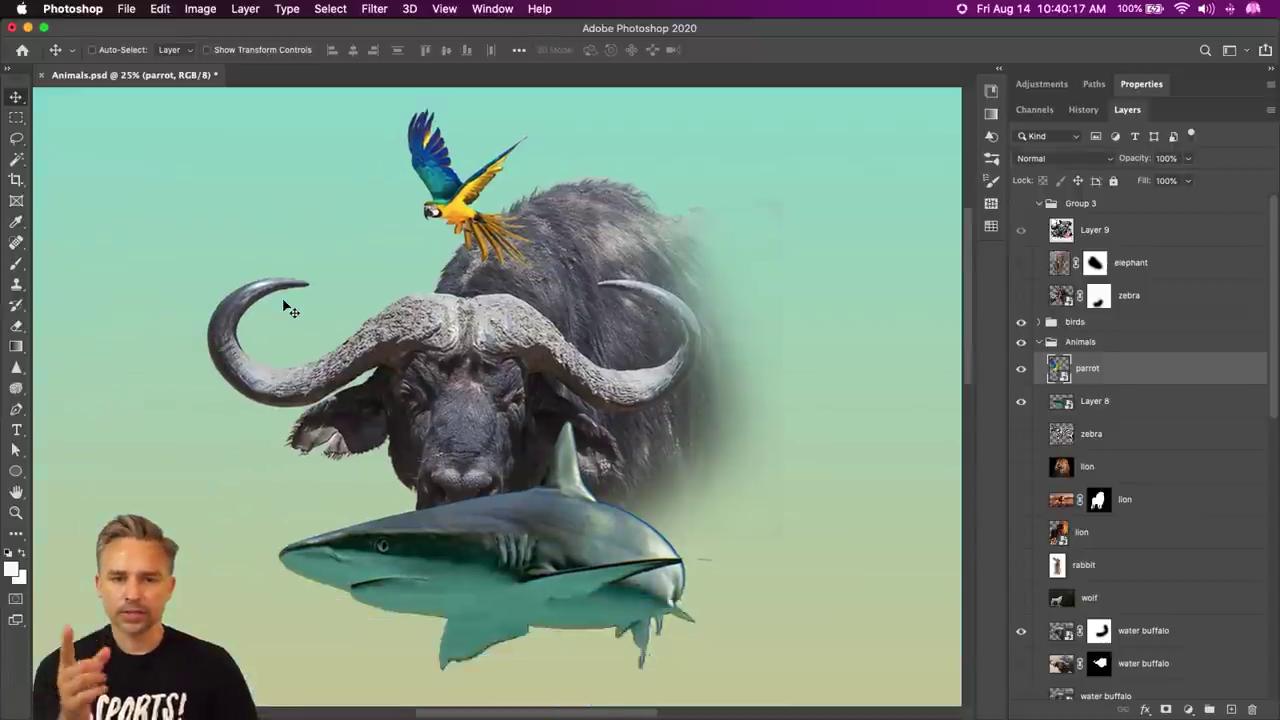
{"action": "scroll", "coordinate": [1140, 400], "scroll_direction": "down", "scroll_amount": 1}
{"action": "scroll", "coordinate": [672, 259], "scroll_direction": "up", "scroll_amount": 3}
{"action": "left_click_drag", "start_coordinate": [672, 259], "coordinate": [596, 327]}
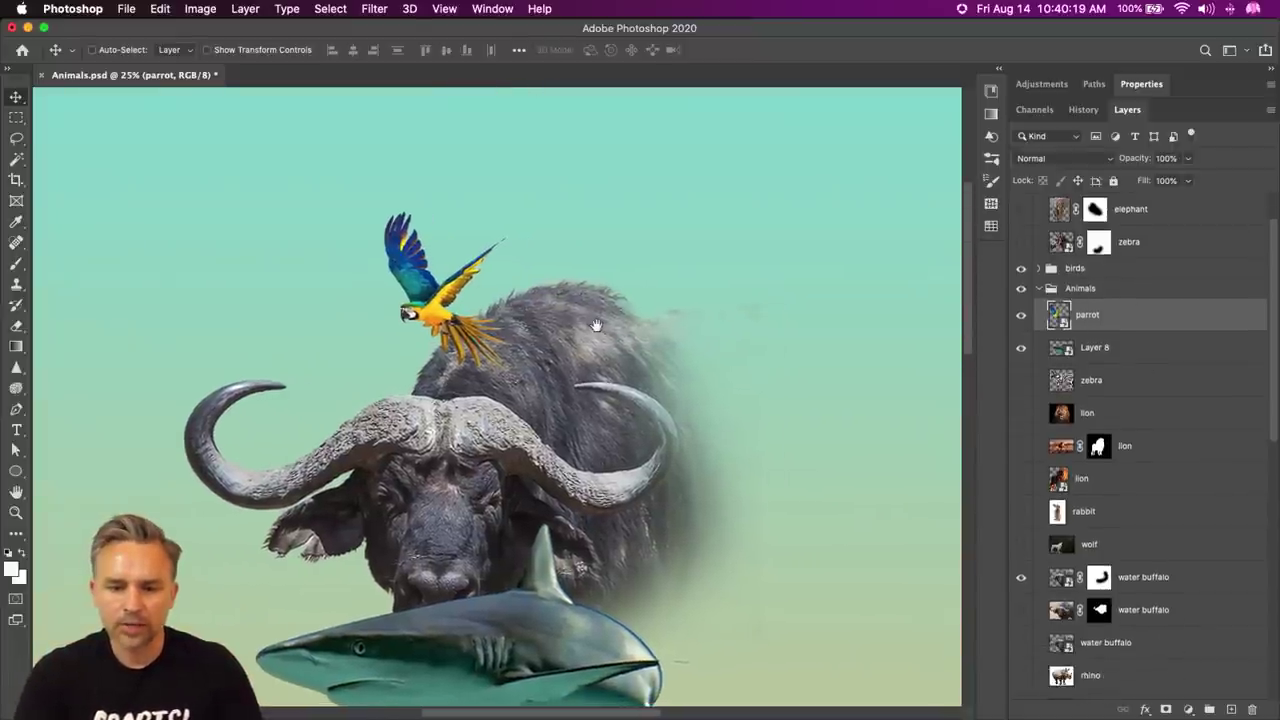
{"action": "scroll", "coordinate": [1130, 295], "scroll_direction": "up", "scroll_amount": 1}
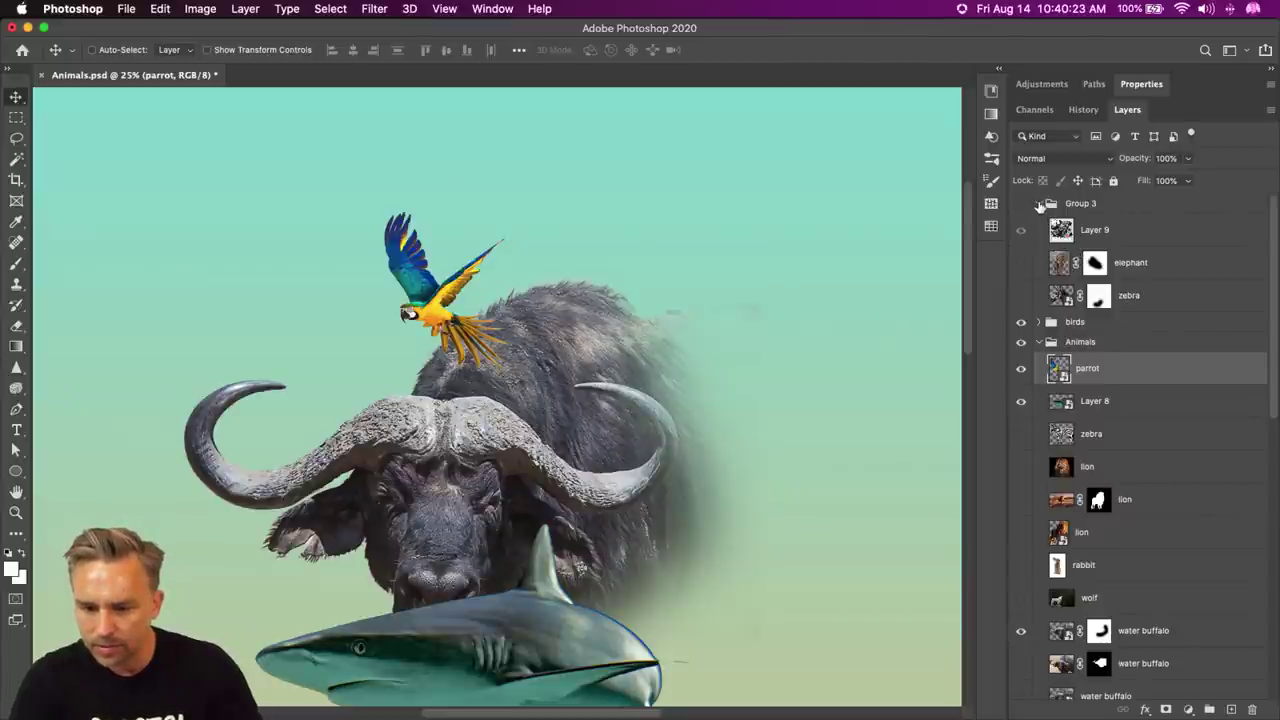
- Collapse Group 3, then show the wolf layer and hide the parrot and shark layers
{"action": "left_click", "coordinate": [1038, 204]}
{"action": "left_click", "coordinate": [1097, 500]}
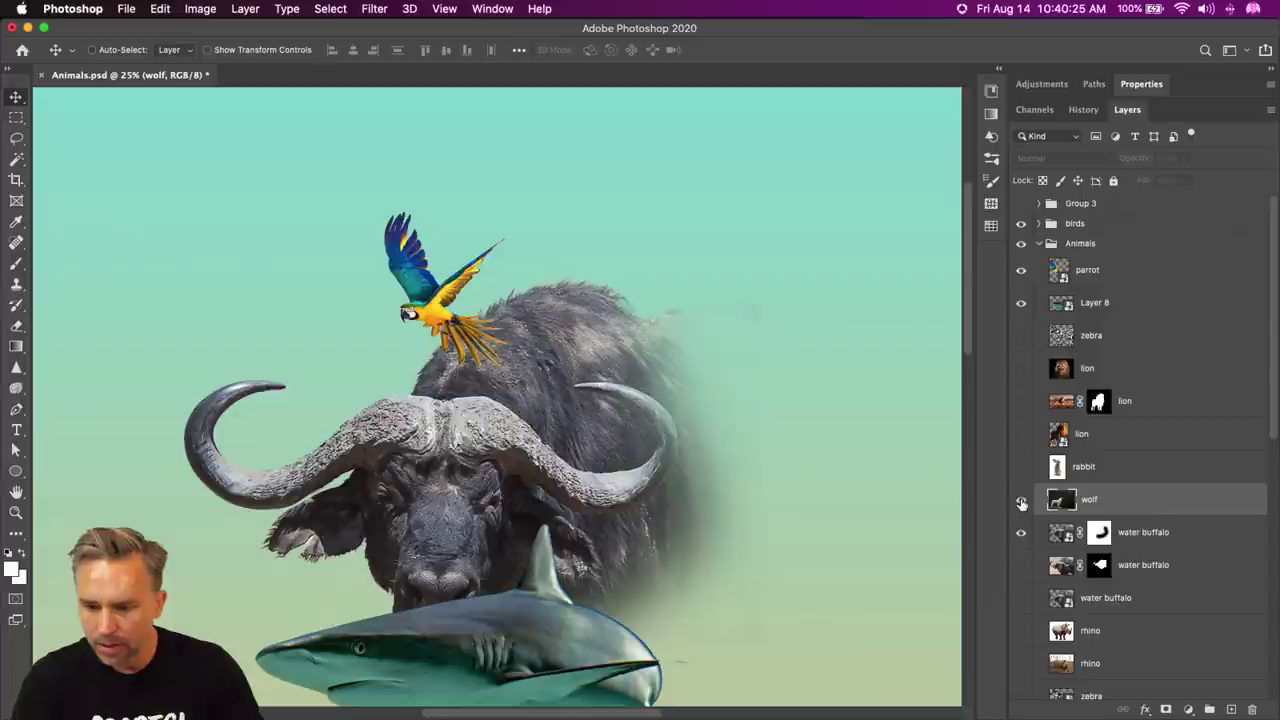
{"action": "left_click", "coordinate": [1021, 499]}
{"action": "left_click", "coordinate": [1022, 276]}
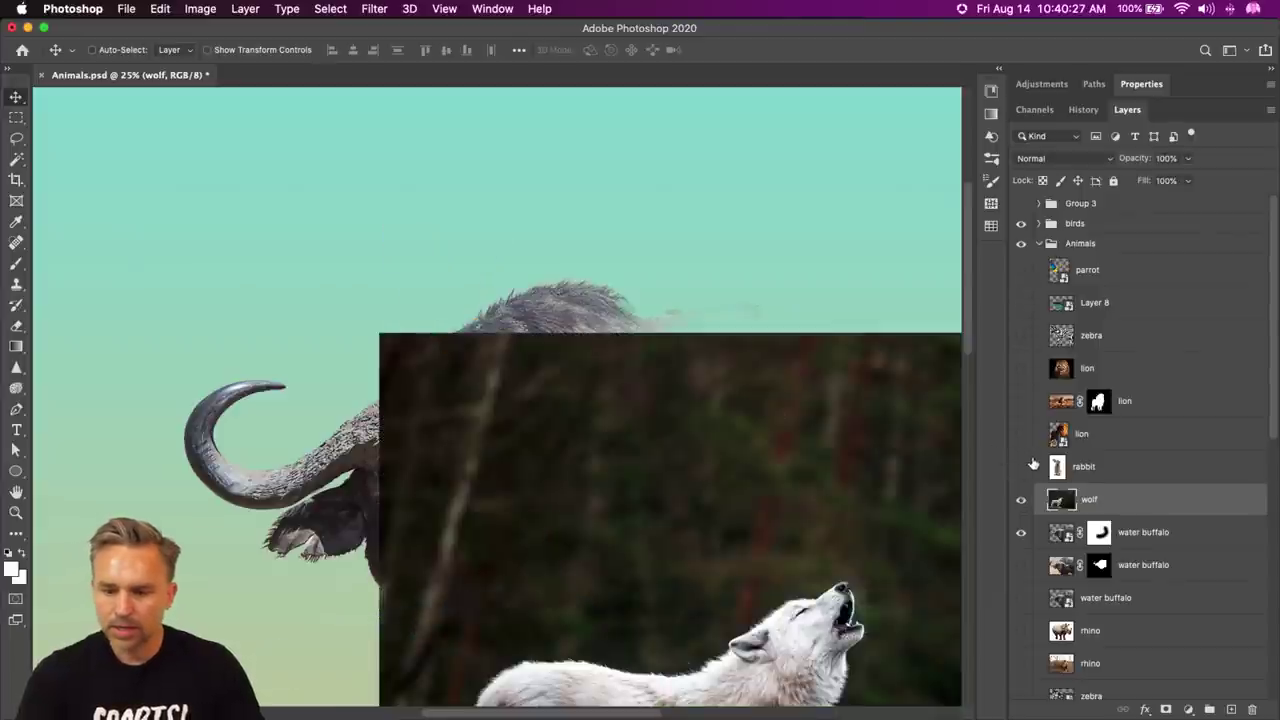
- Duplicate the wolf layer as a smart object and display the copy's properties
{"action": "key", "text": "super+j"}
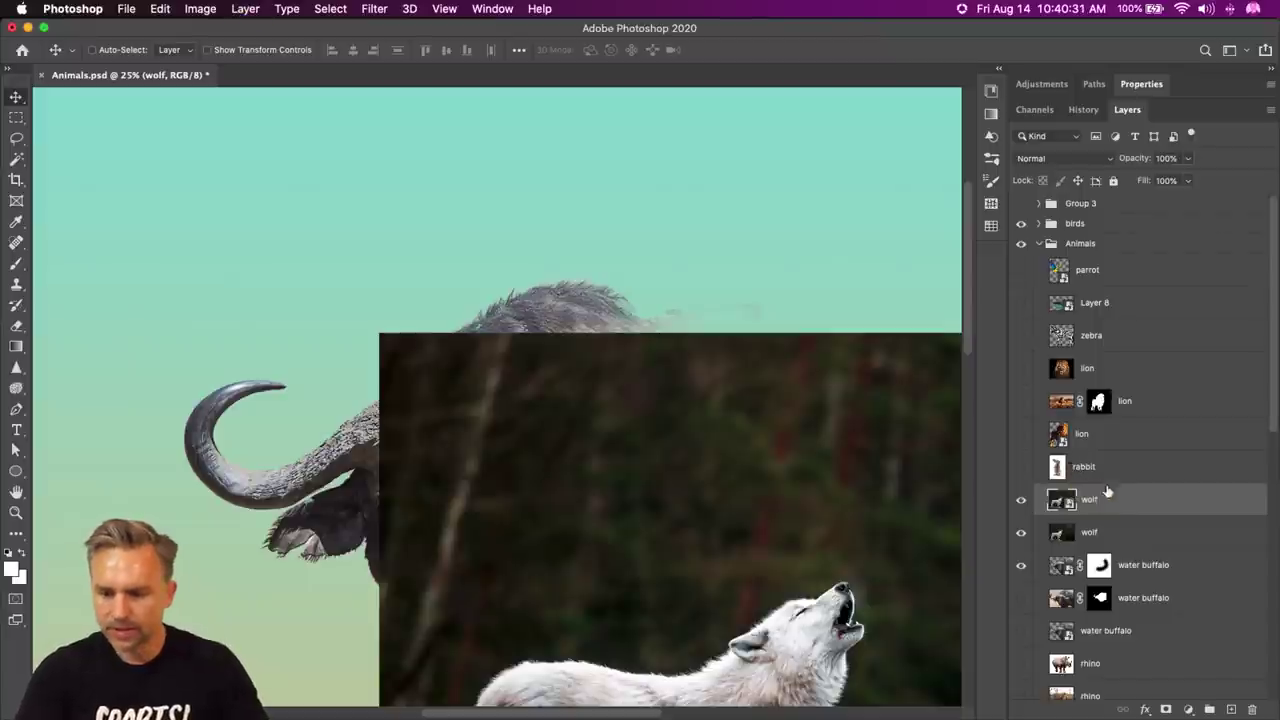
{"action": "left_click_drag", "start_coordinate": [600, 470], "coordinate": [422, 207]}
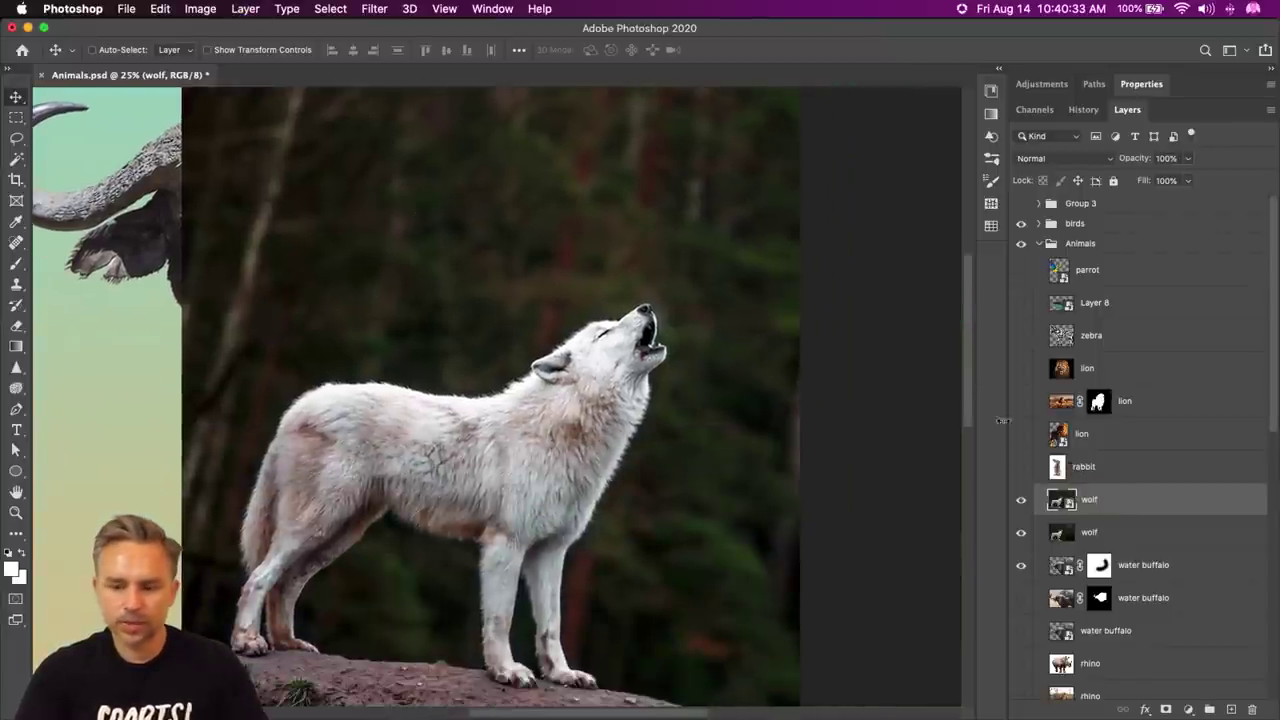
{"action": "left_click", "coordinate": [1145, 86]}
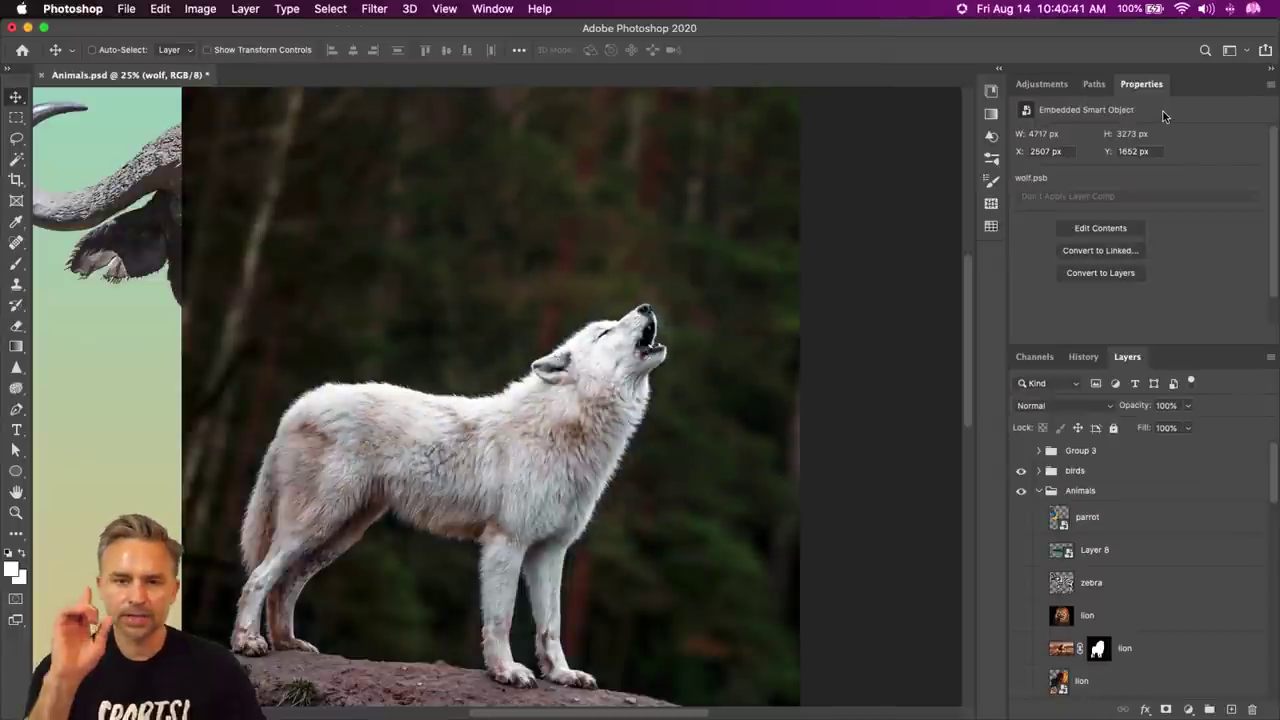
- Switch to Finder and open the animals folder on the Desktop
{"action": "mouse_move", "coordinate": [35, 702]}
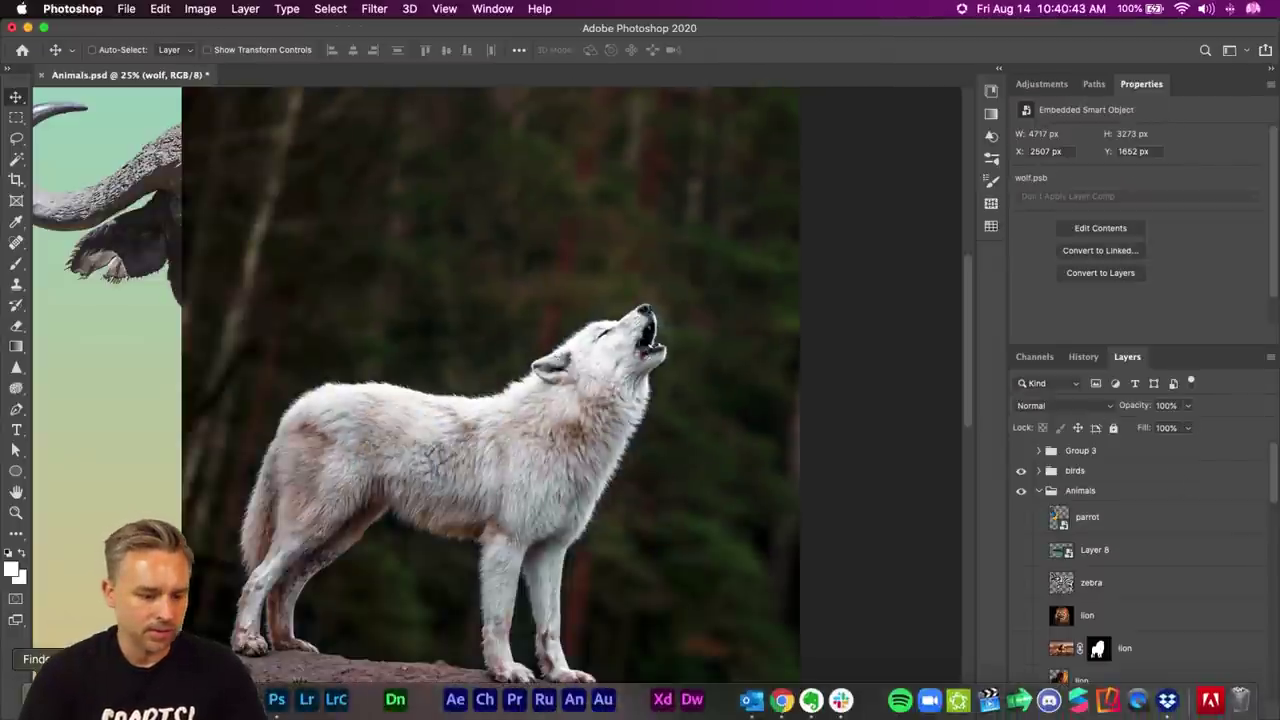
{"action": "key", "text": "Return"}
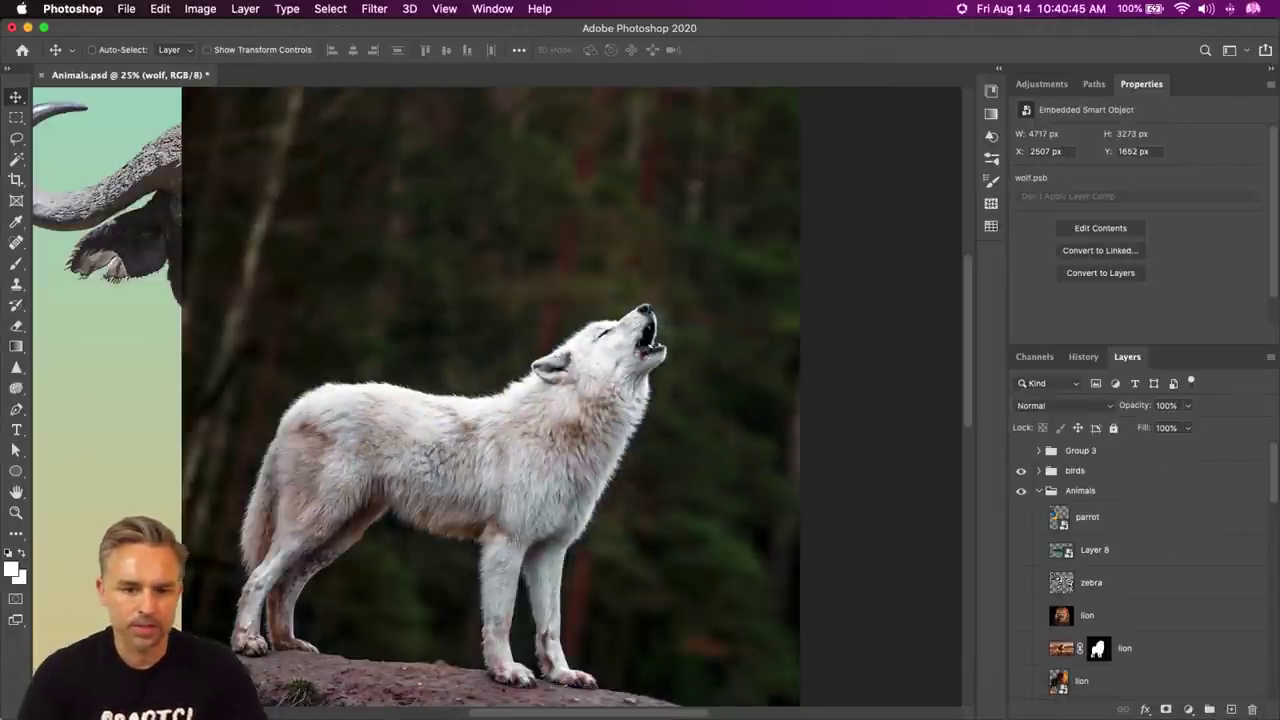
{"action": "left_click", "coordinate": [35, 700]}
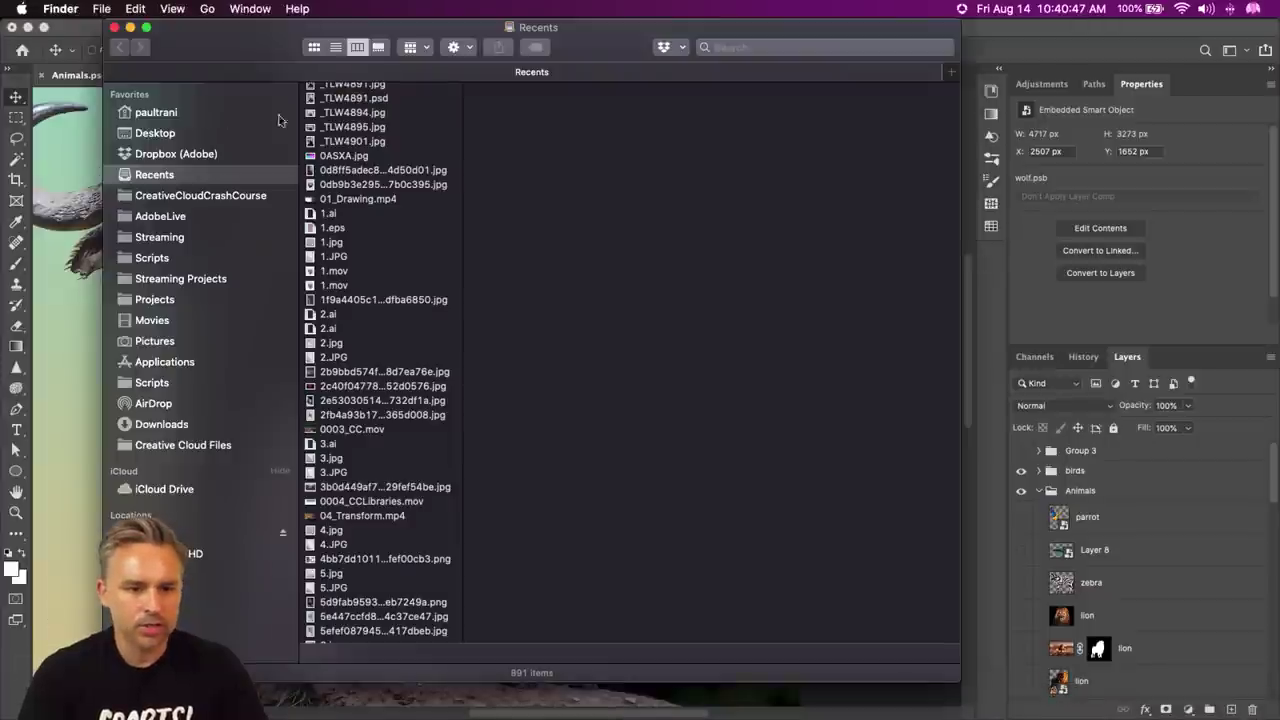
{"action": "left_click", "coordinate": [150, 133]}
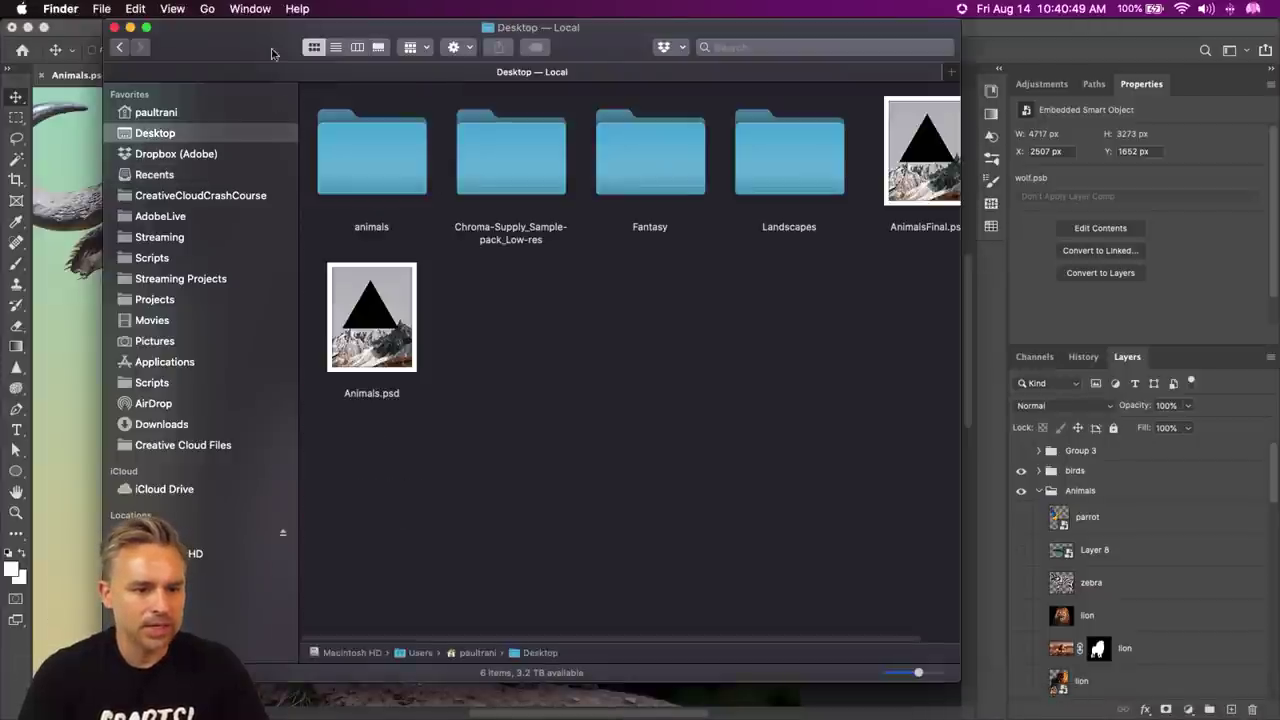
{"action": "double_click", "coordinate": [375, 160]}
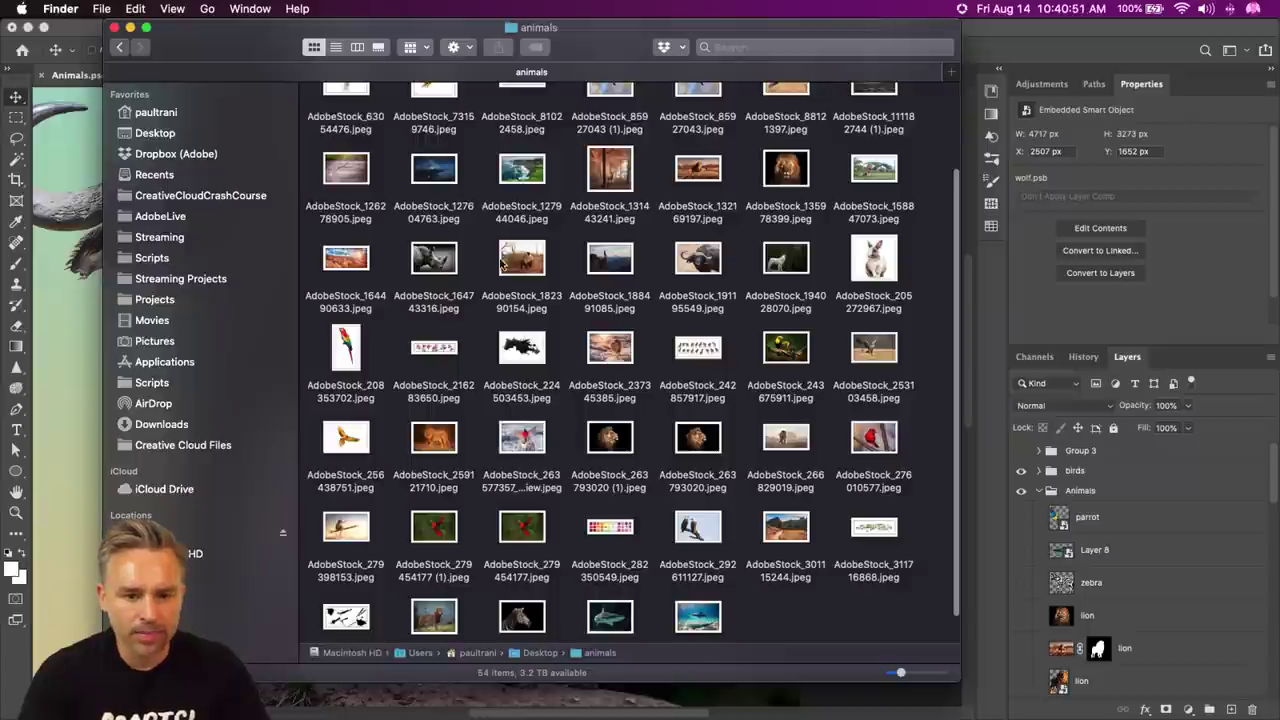
- Preview the rhino photo AdobeStock_164743316.jpeg and open it in Photoshop
{"action": "left_click", "coordinate": [432, 260]}
{"action": "key", "text": "space"}
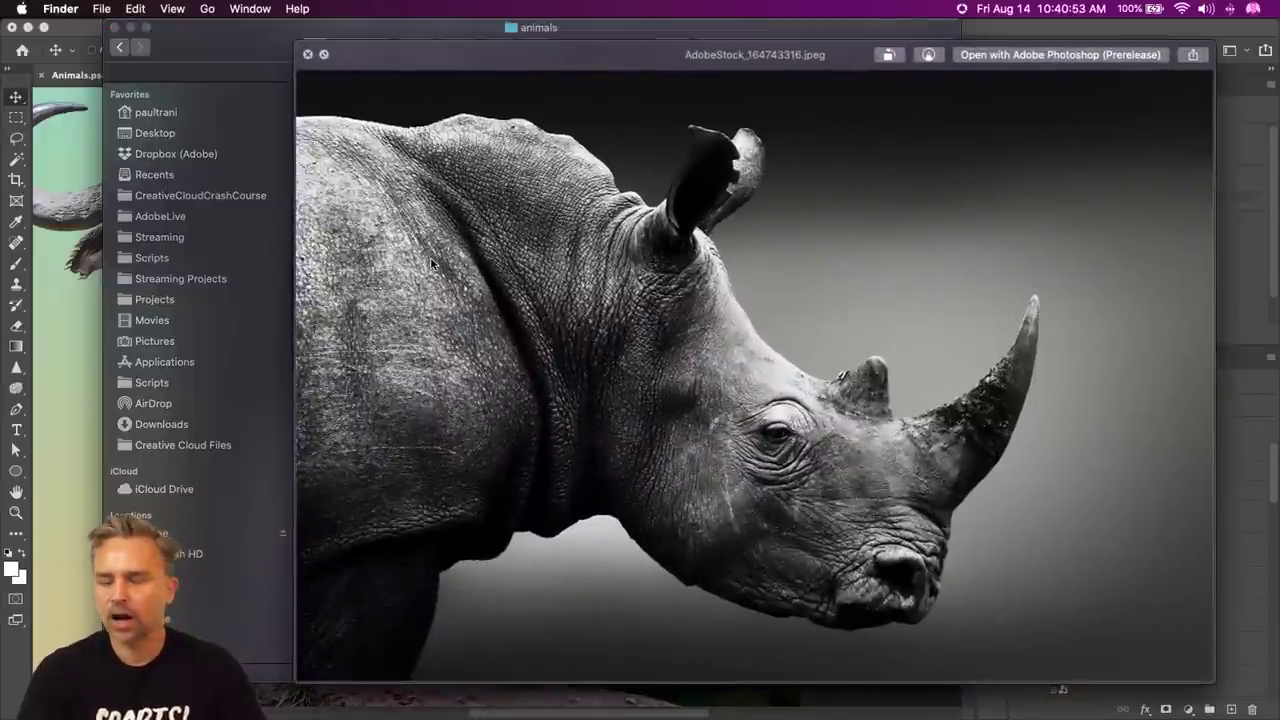
{"action": "key", "text": "space"}
{"action": "left_click_drag", "start_coordinate": [432, 262], "coordinate": [272, 706]}
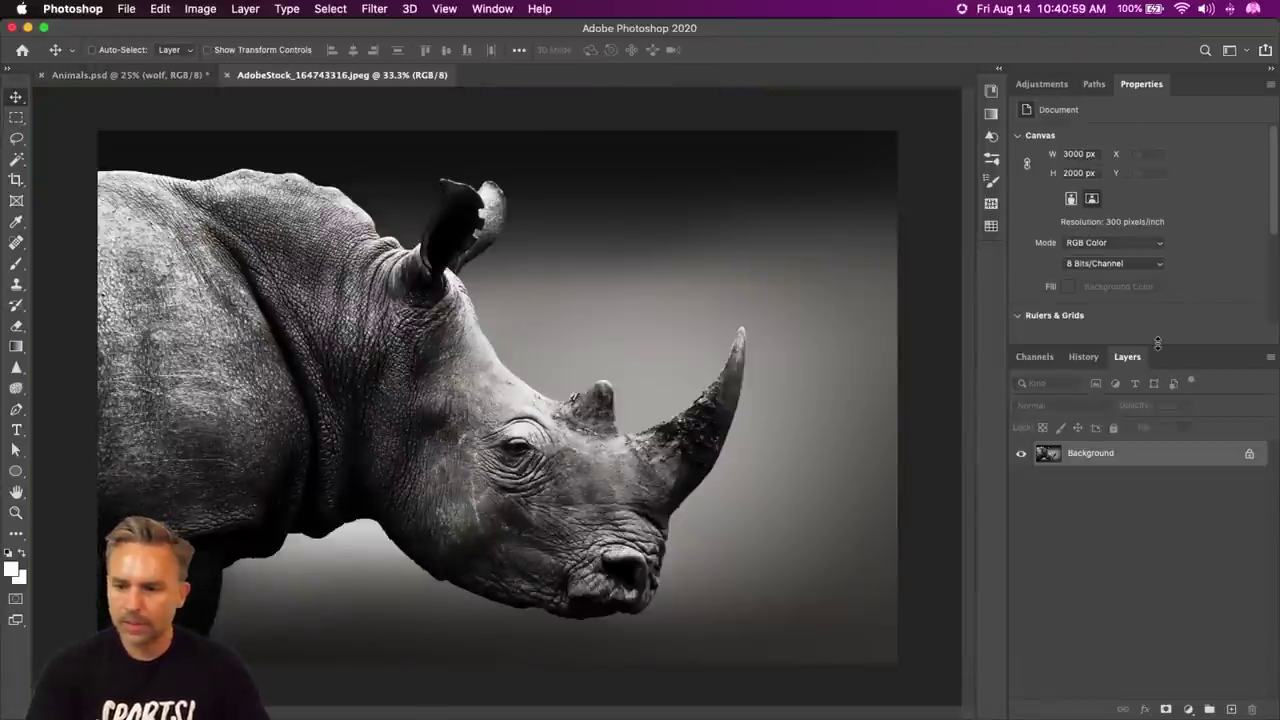
- Unlock the rhino photo's Background layer, apply Remove Background and convert the cutout to a smart object
{"action": "left_click_drag", "start_coordinate": [1152, 345], "coordinate": [1152, 488]}
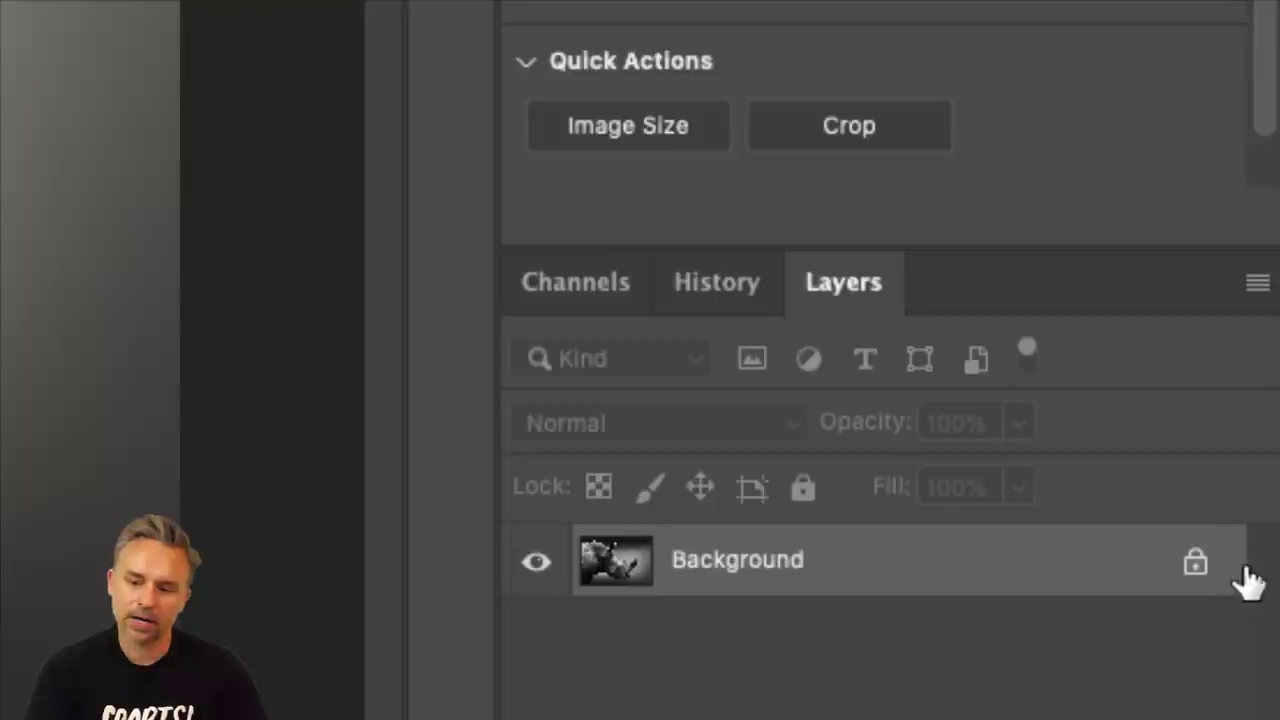
{"action": "left_click", "coordinate": [1196, 570]}
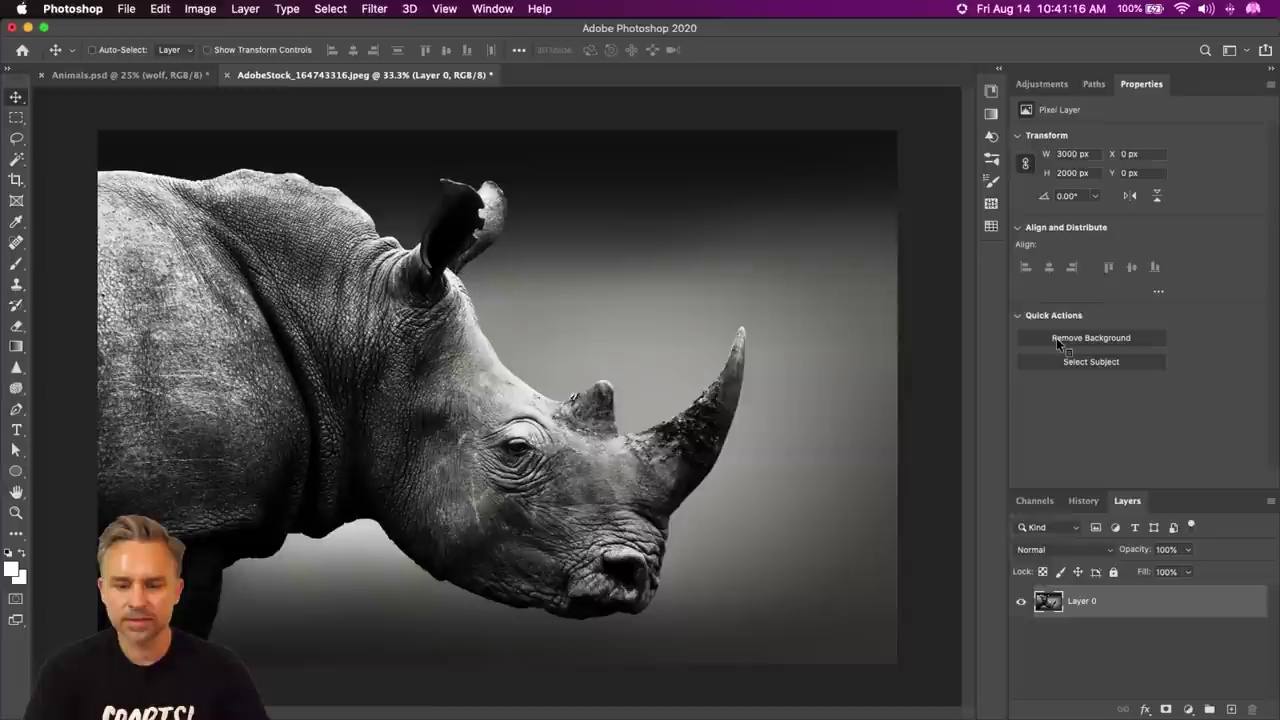
{"action": "left_click", "coordinate": [645, 459]}
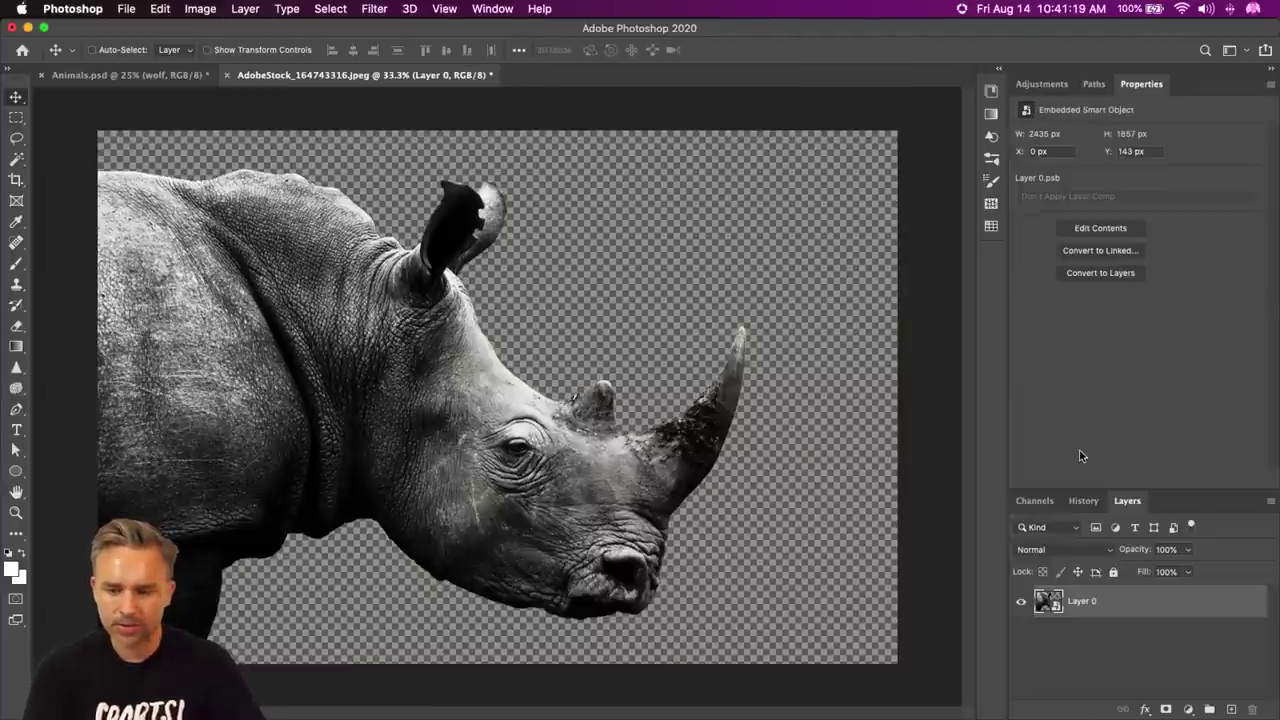
- Copy the rhino cutout into Animals.psd over the wolf photo and close the separate rhino document
{"action": "key", "text": "super+alt+shift+2"}
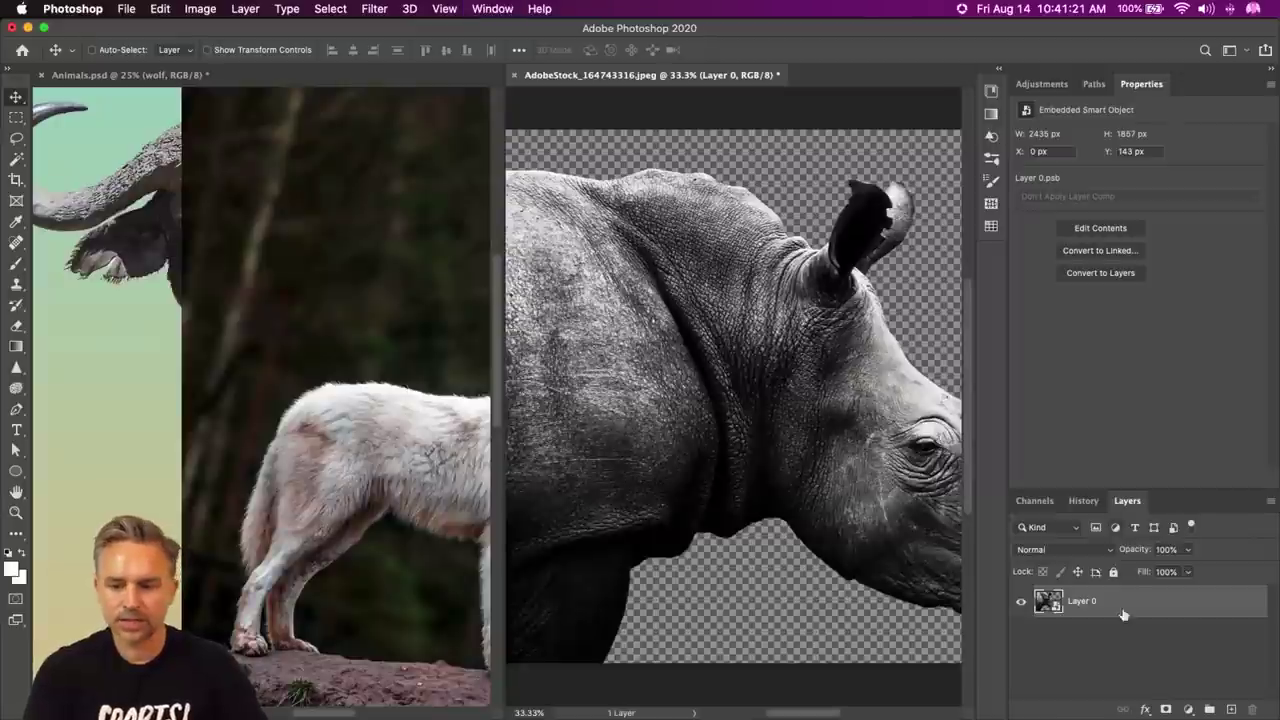
{"action": "left_click_drag", "start_coordinate": [1128, 605], "coordinate": [340, 500]}
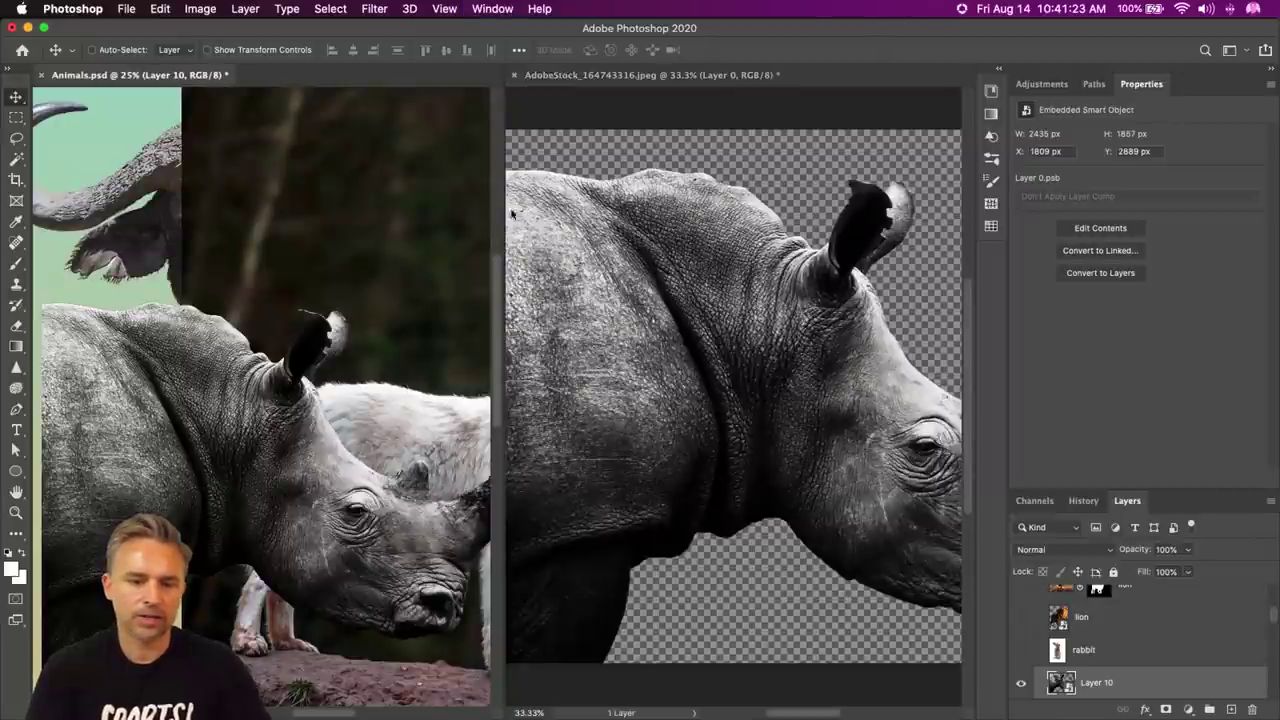
{"action": "left_click_drag", "start_coordinate": [602, 212], "coordinate": [600, 225]}
{"action": "key", "text": "super+w"}
{"action": "left_click", "coordinate": [585, 263]}
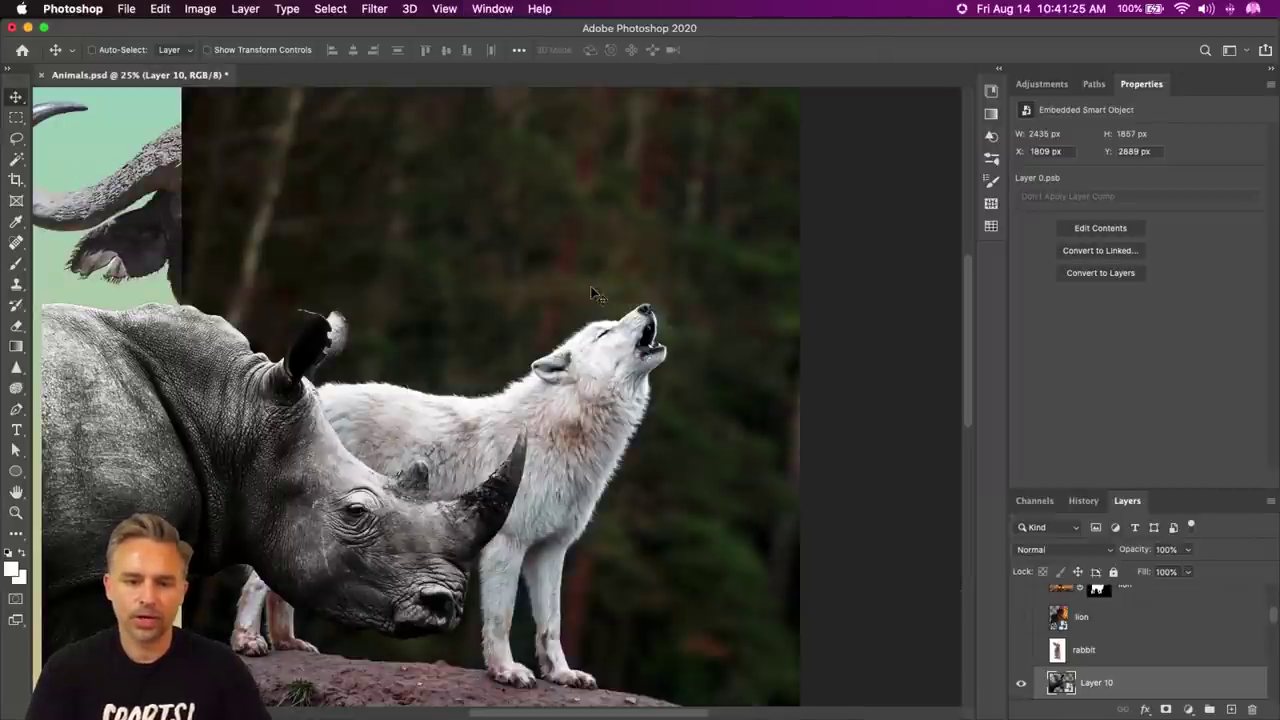
{"action": "left_click_drag", "start_coordinate": [140, 420], "coordinate": [262, 318]}
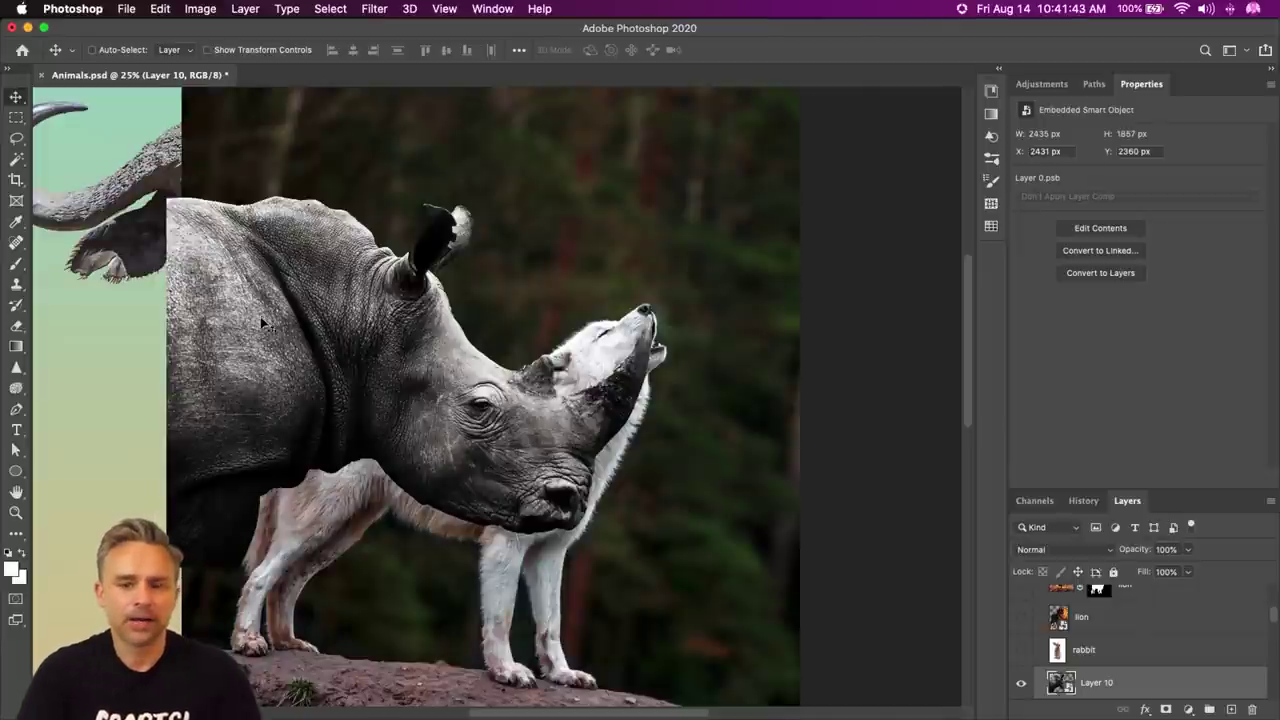
- Scale the rhino cutout down over the wolf photo and hide its layer
{"action": "double_click", "coordinate": [1207, 91]}
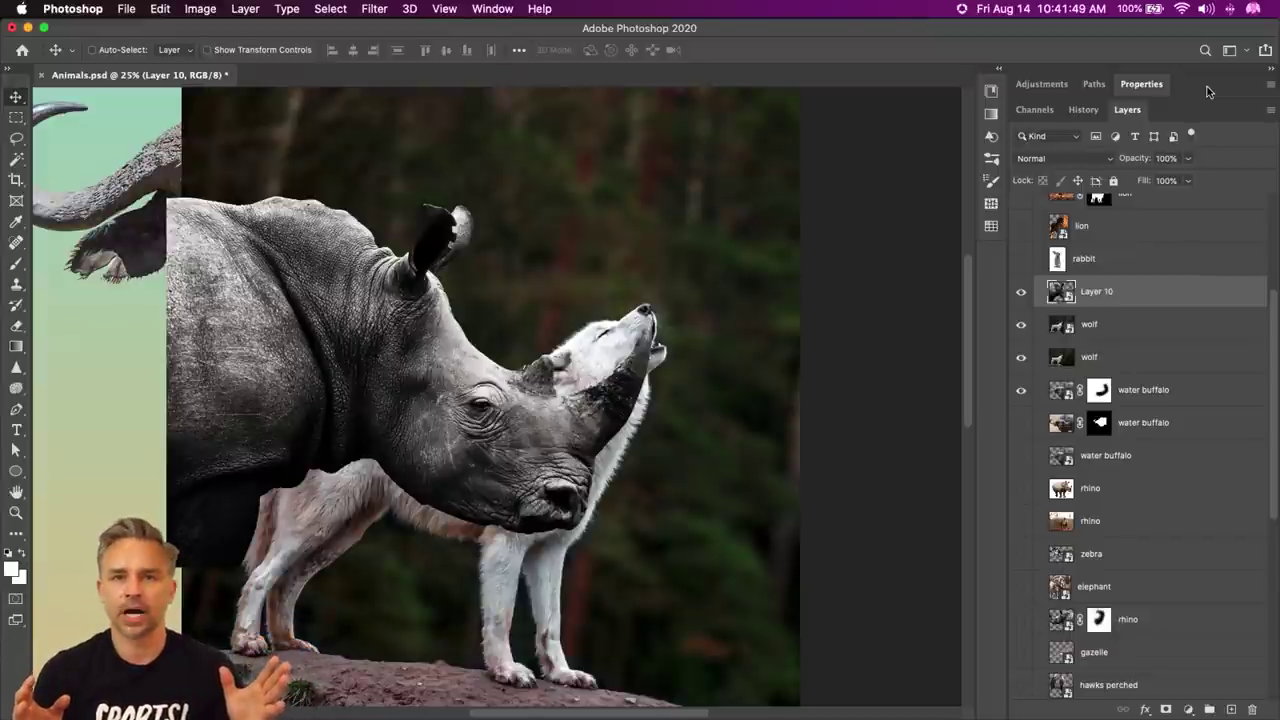
{"action": "left_click", "coordinate": [14, 160]}
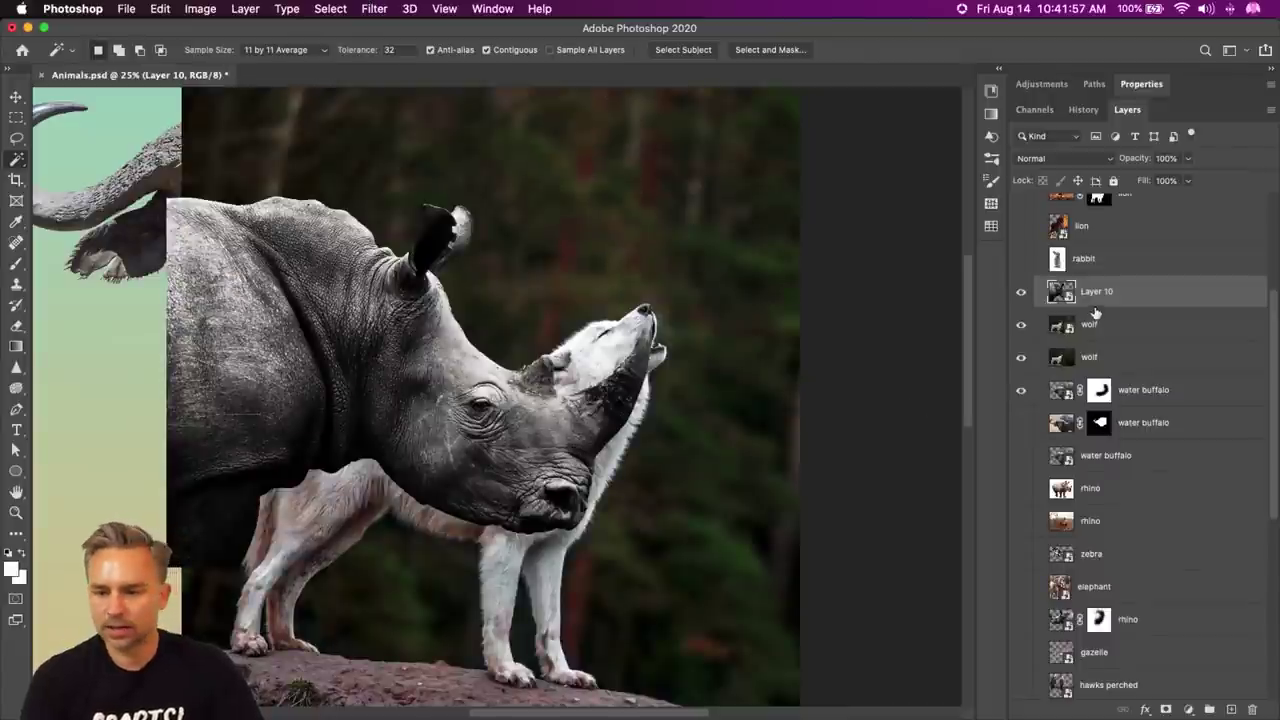
{"action": "key", "text": "ctrl+t"}
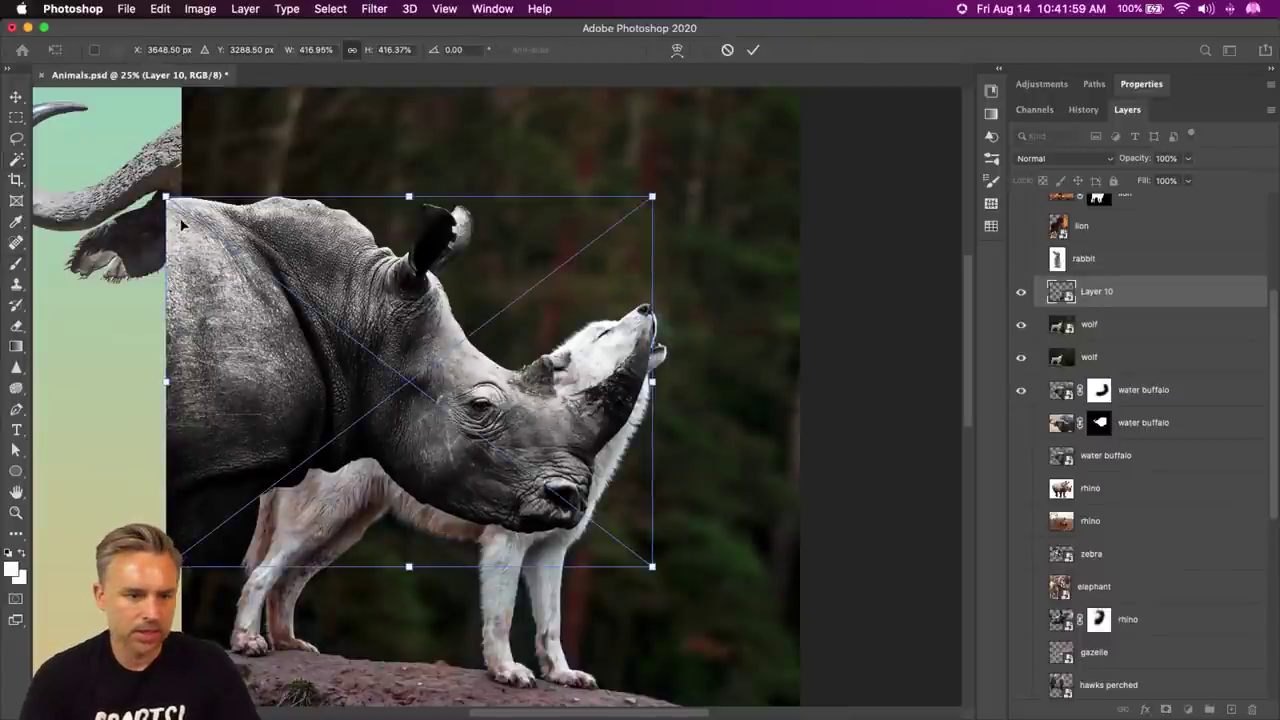
{"action": "left_click_drag", "start_coordinate": [166, 194], "coordinate": [322, 392]}
{"action": "key", "text": "Return"}
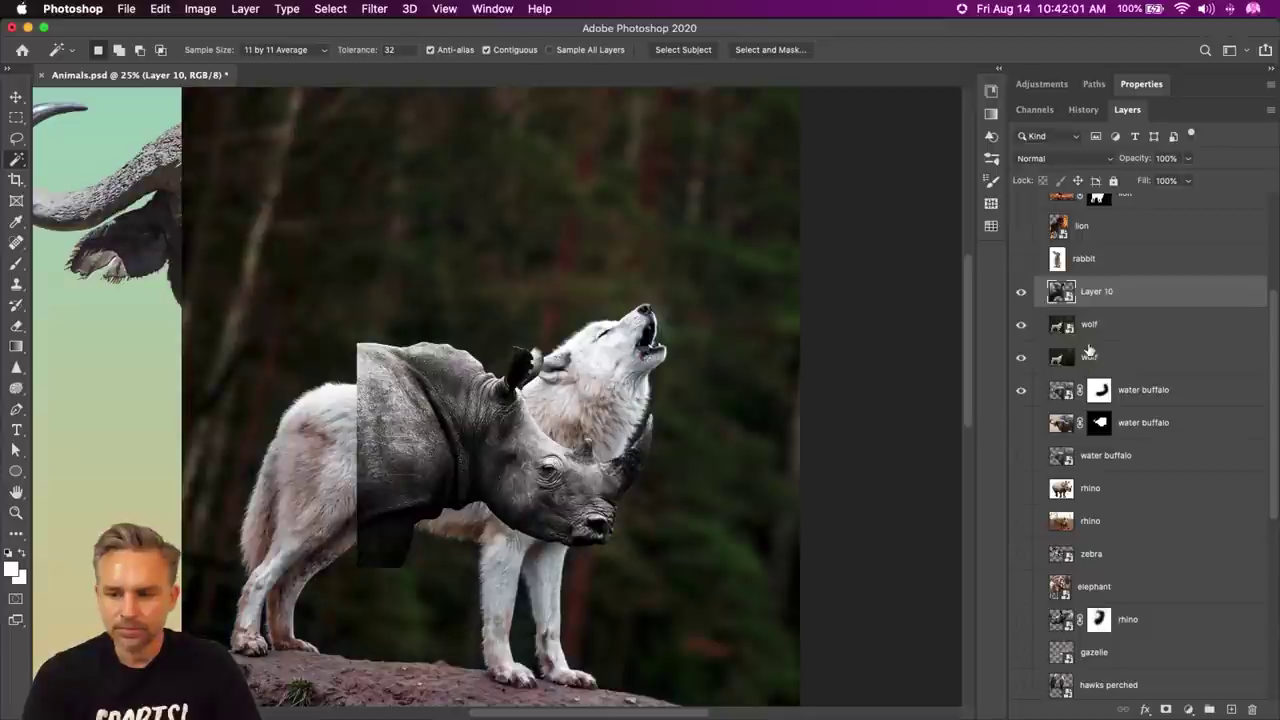
{"action": "left_click", "coordinate": [1019, 292]}
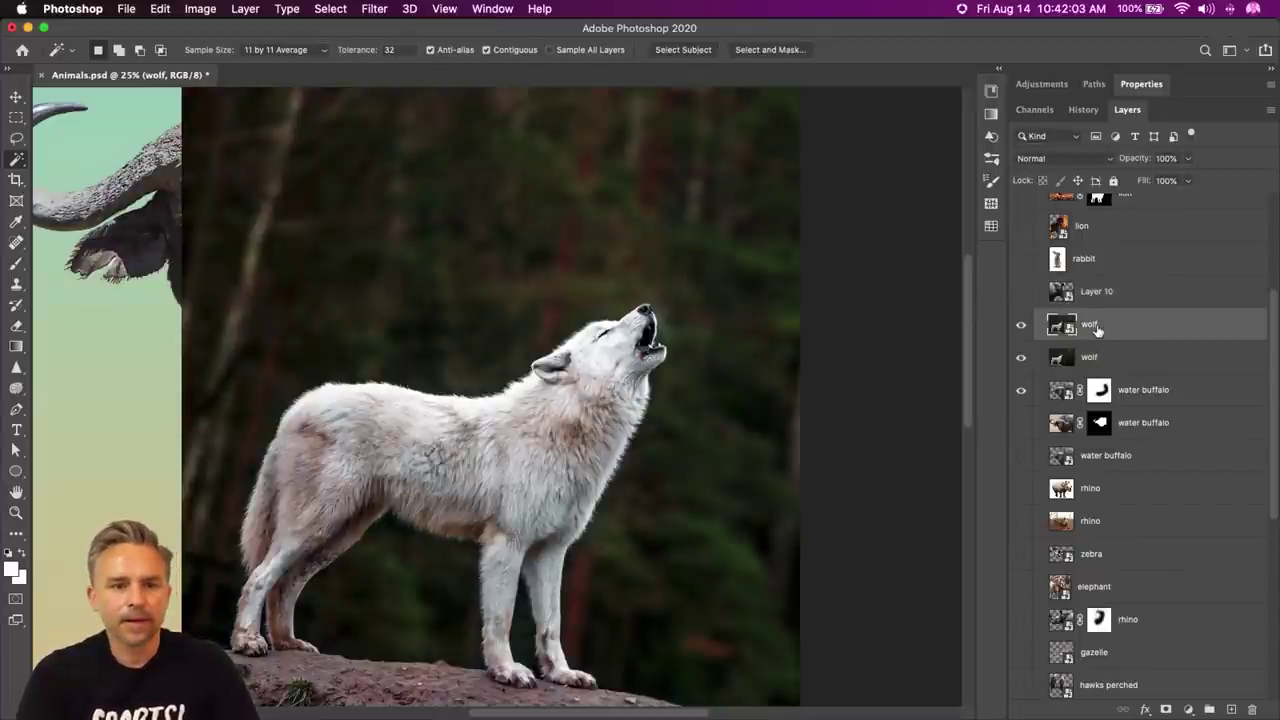
- Delete the upper wolf smart object and move the remaining wolf photo left until it sits fully inside the canvas
{"action": "key", "text": "BackSpace"}
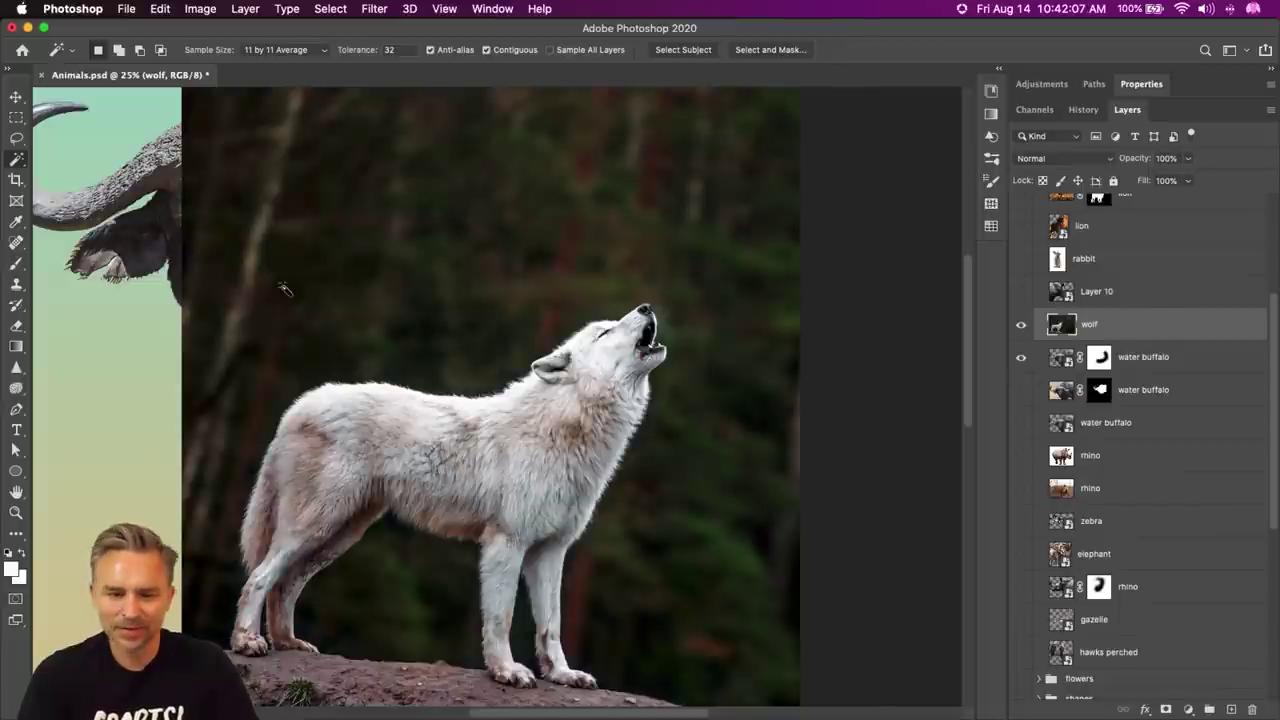
{"action": "left_click", "coordinate": [15, 98]}
{"action": "key", "text": "super+minus"}
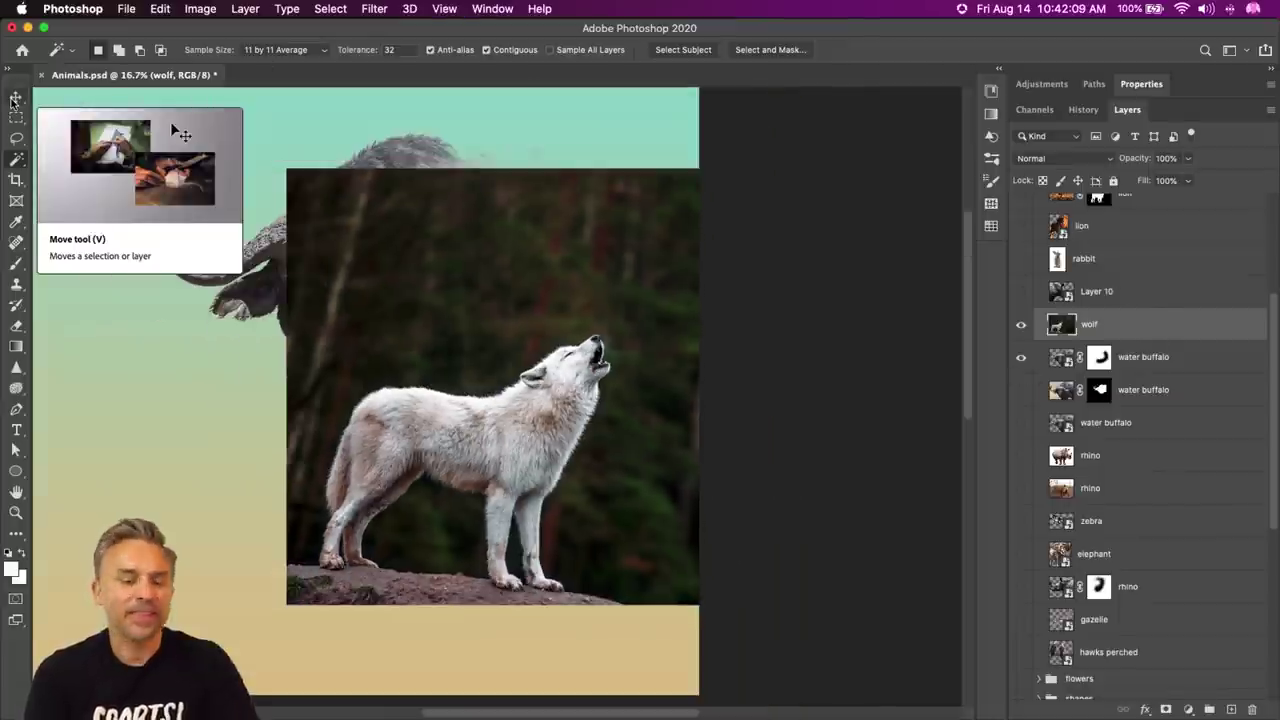
{"action": "left_click_drag", "start_coordinate": [497, 300], "coordinate": [246, 323]}
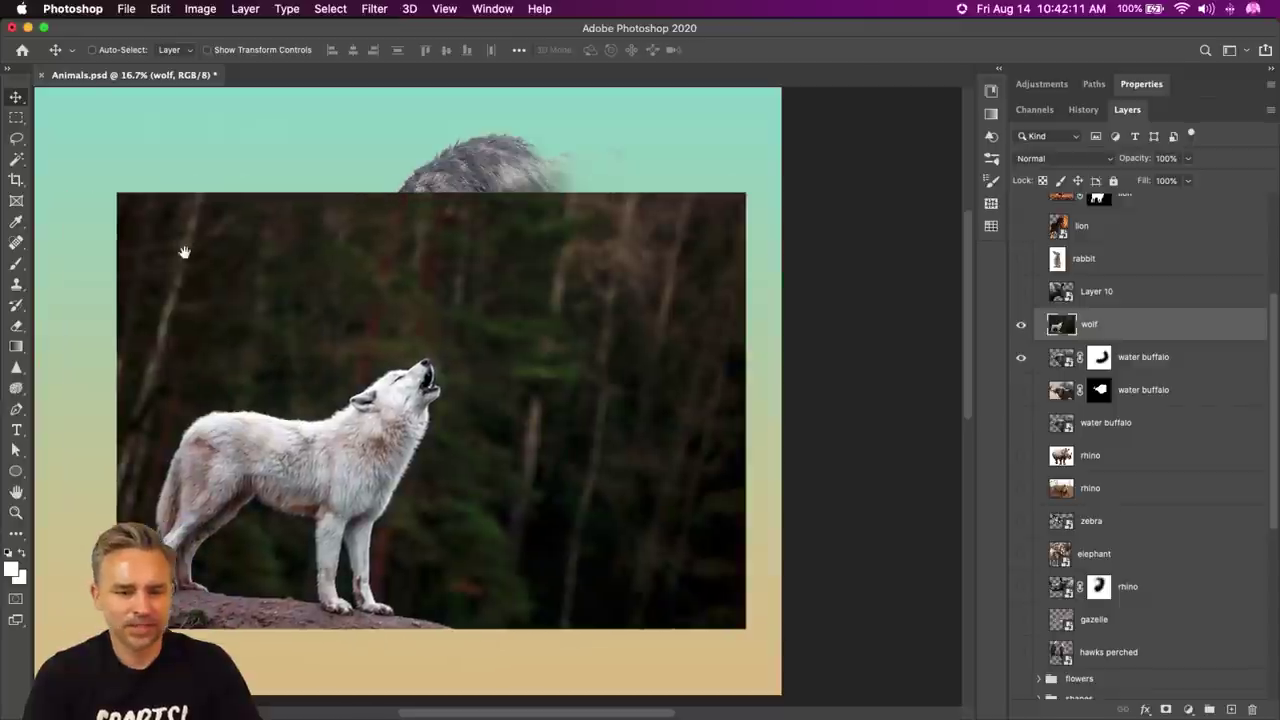
{"action": "left_click_drag", "start_coordinate": [344, 305], "coordinate": [437, 322]}
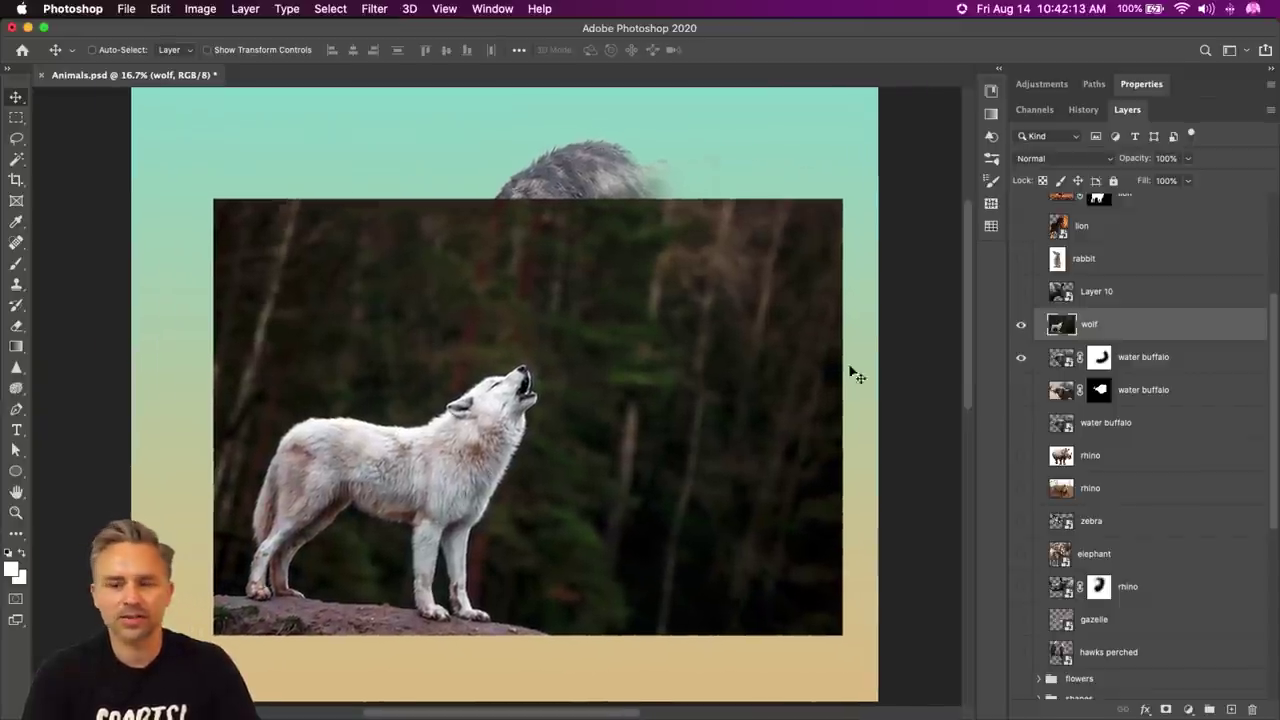
- Cut the wolf out of its forest photo with the Remove Background quick action
{"action": "left_click", "coordinate": [330, 9]}
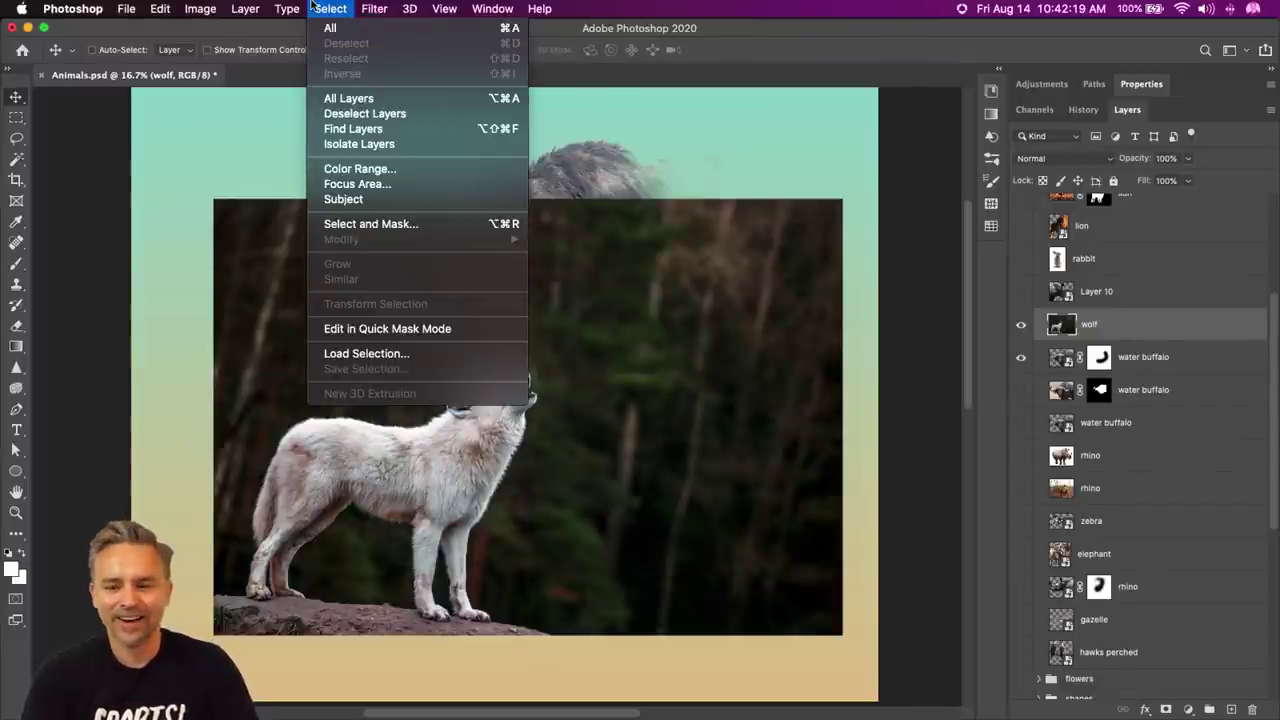
{"action": "left_click", "coordinate": [325, 8]}
{"action": "left_click", "coordinate": [1140, 88]}
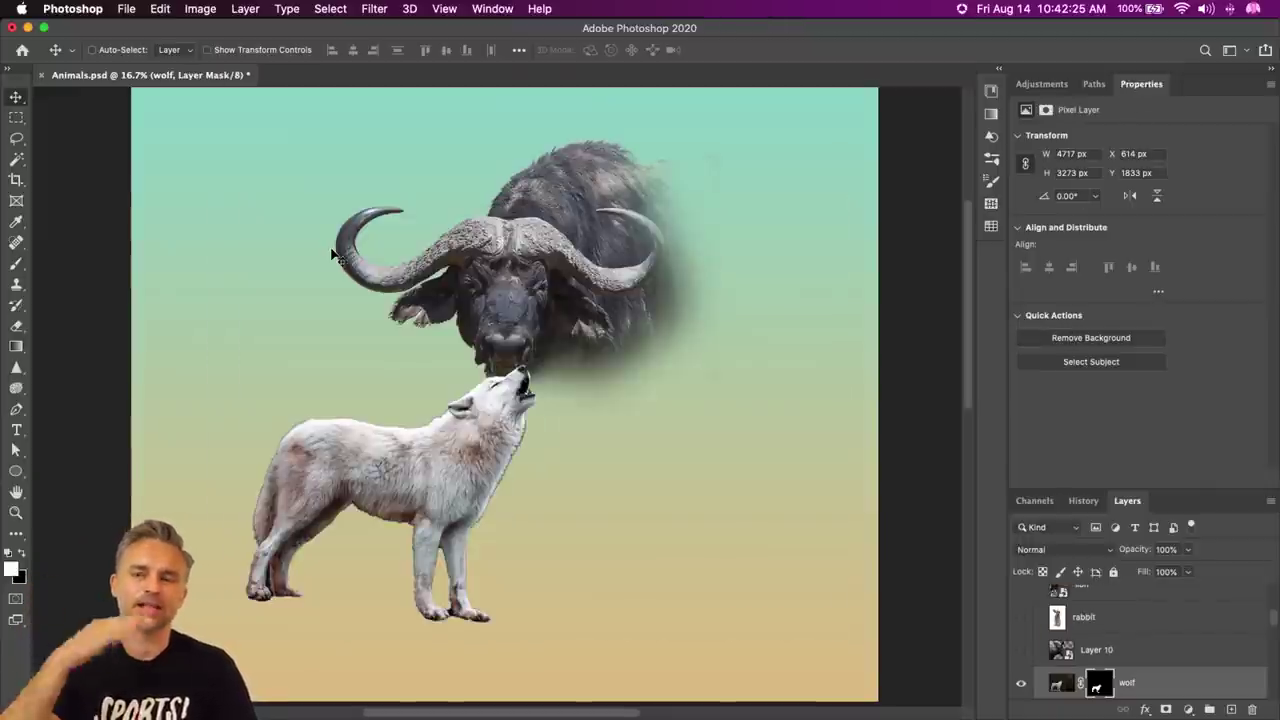
- Open the wolf's layer mask in Select and Mask and refine its fur outline with the Refine Edge Brush at size 90
{"action": "scroll", "coordinate": [1088, 655], "scroll_direction": "down", "scroll_amount": 1}
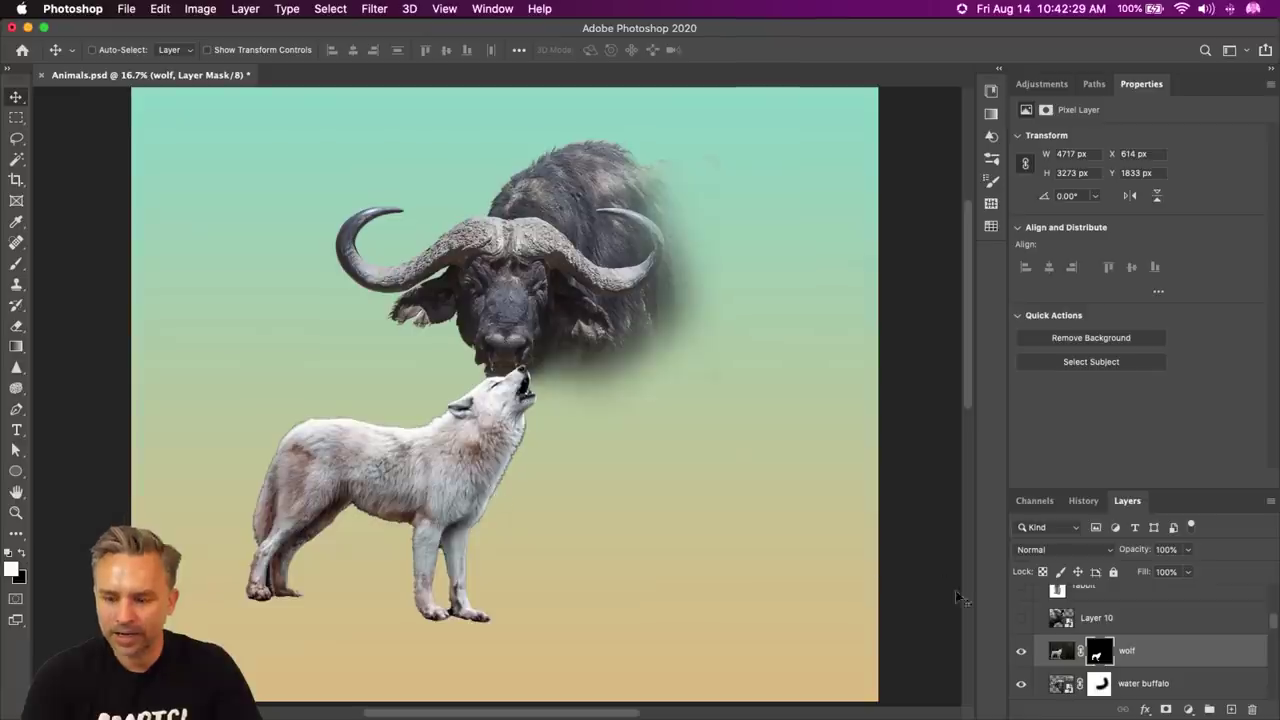
{"action": "double_click", "coordinate": [1097, 650]}
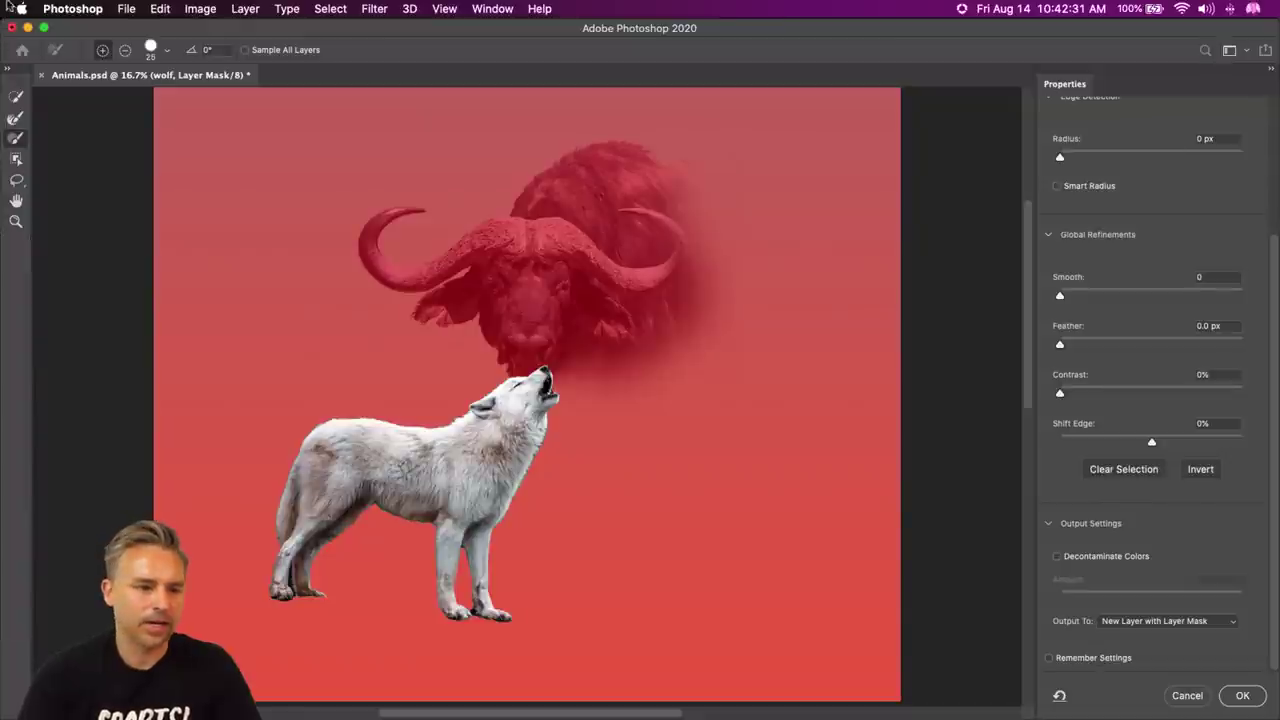
{"action": "left_click", "coordinate": [15, 120]}
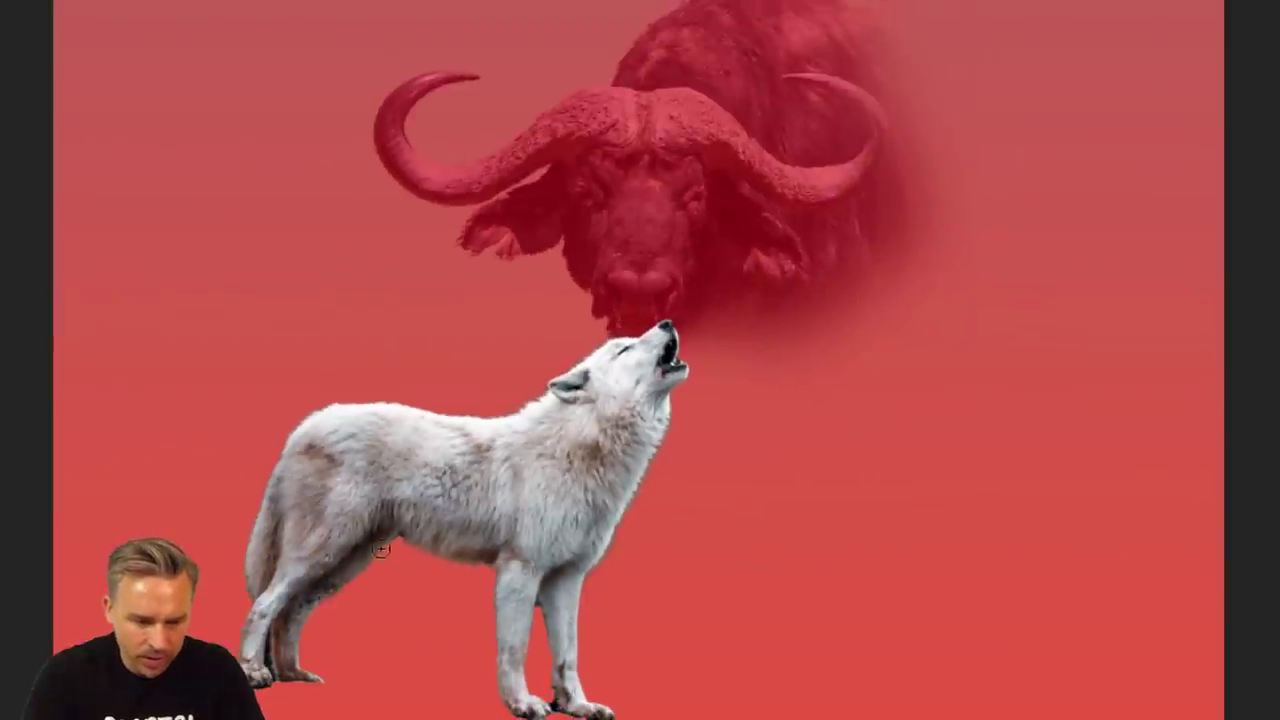
{"action": "right_click", "coordinate": [410, 575]}
{"action": "key", "text": "Return"}
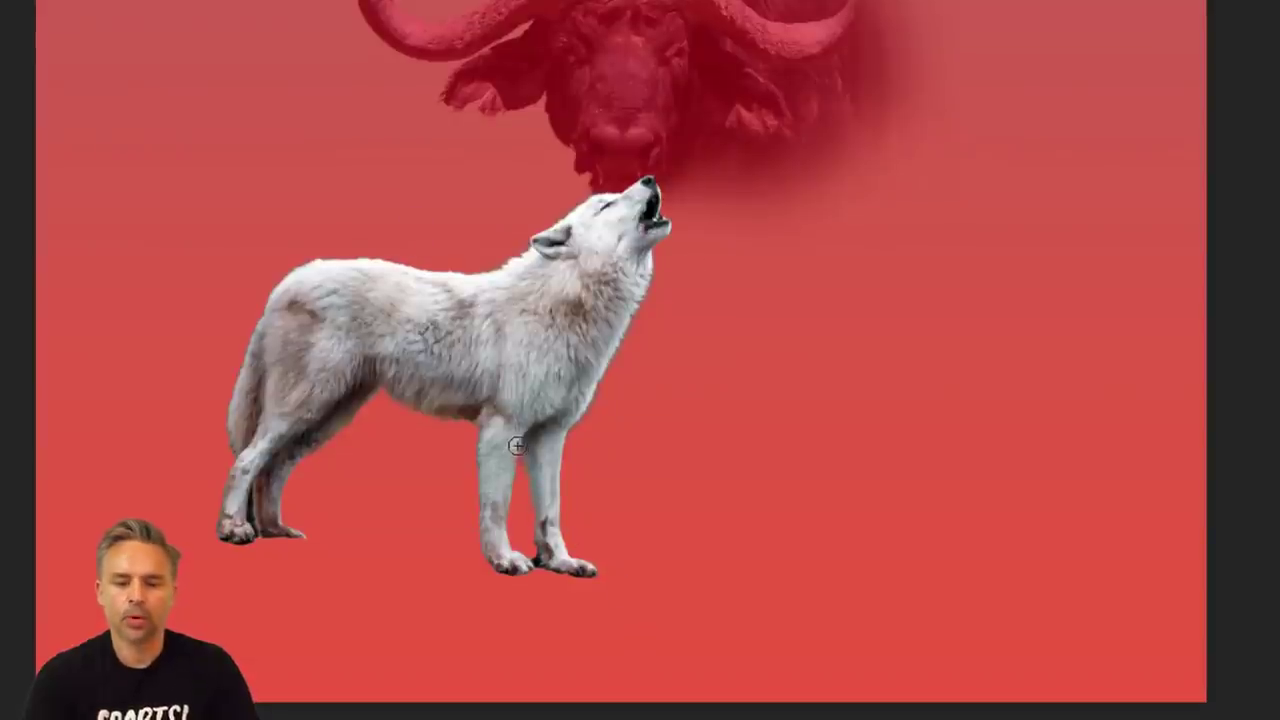
{"action": "left_click_drag", "start_coordinate": [713, 262], "coordinate": [709, 362]}
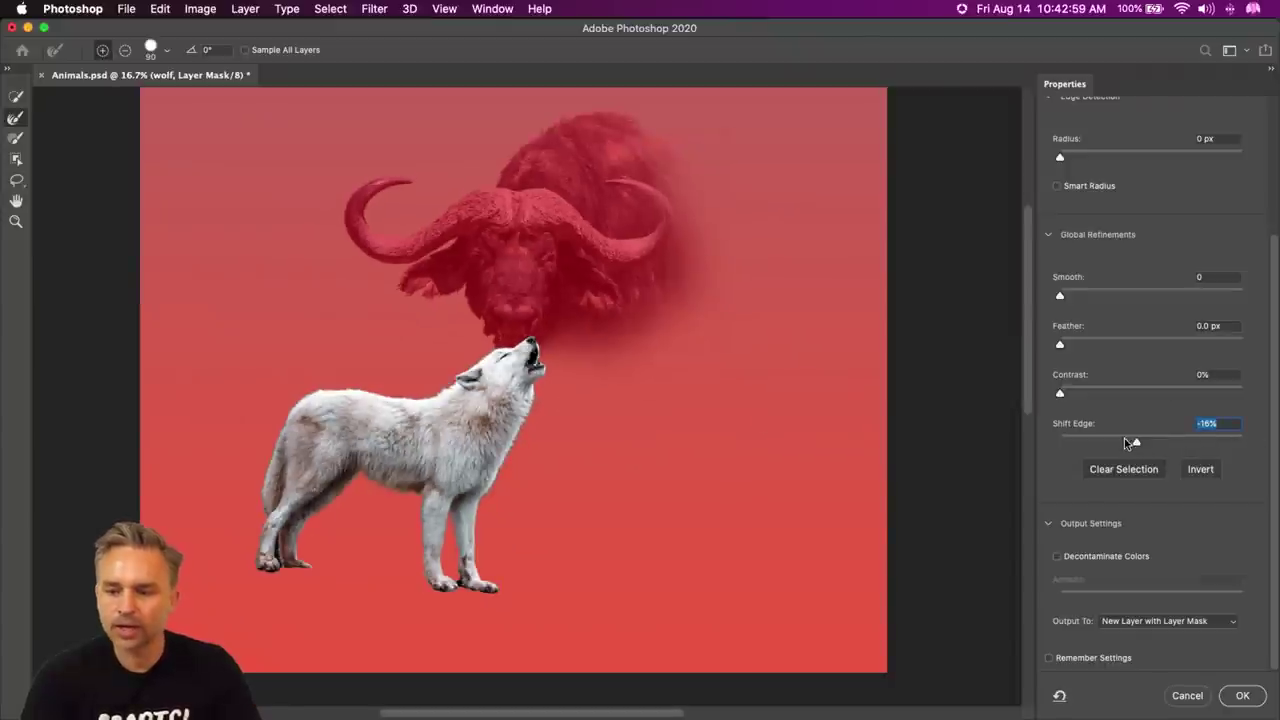
- Set the wolf mask's Shift Edge to -26% and Feather to 2.2 px, and output it to a new layer with layer mask
{"action": "left_click_drag", "start_coordinate": [1125, 443], "coordinate": [1128, 443]}
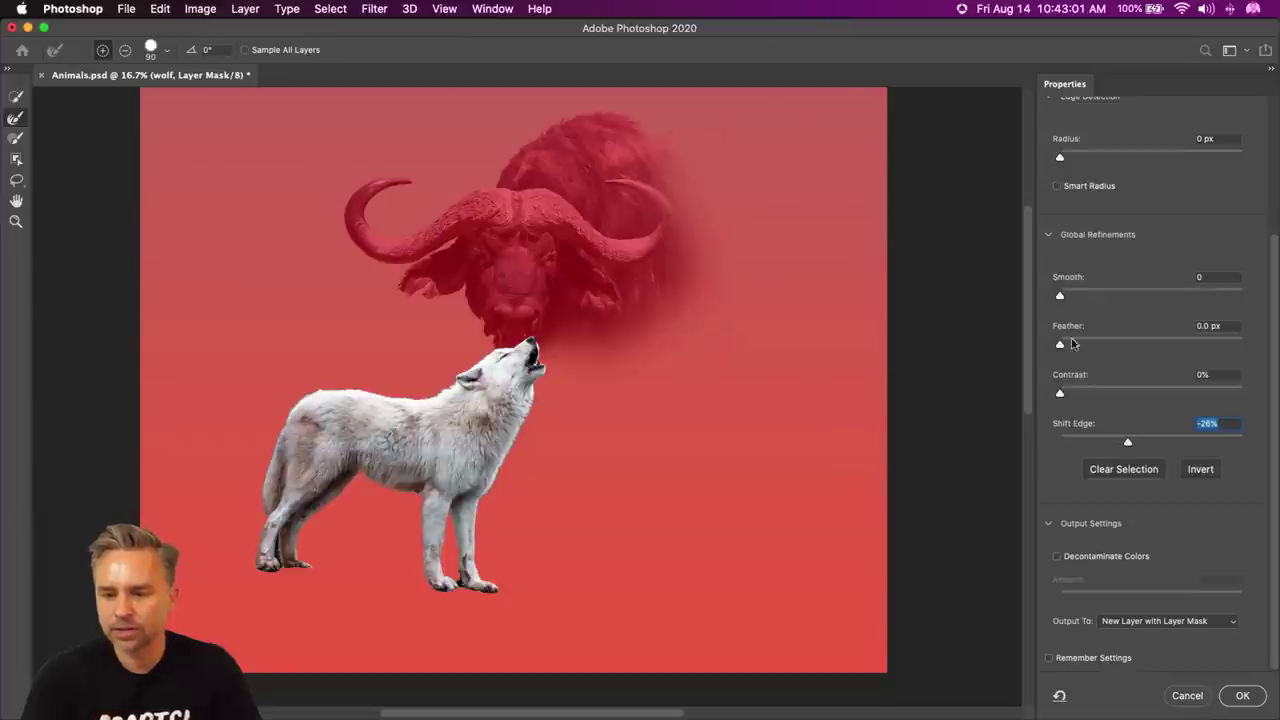
{"action": "key", "text": "shift+Tab"}
{"action": "key", "text": "shift+Tab"}
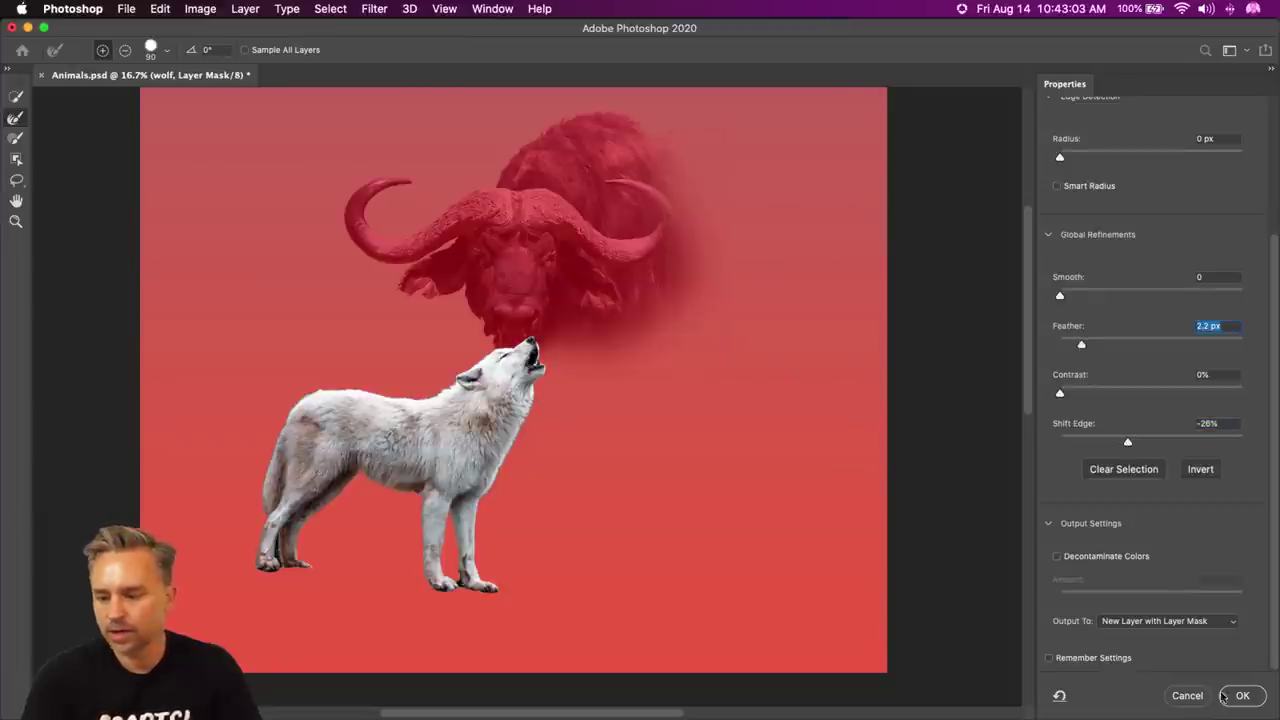
{"action": "left_click", "coordinate": [1240, 696]}
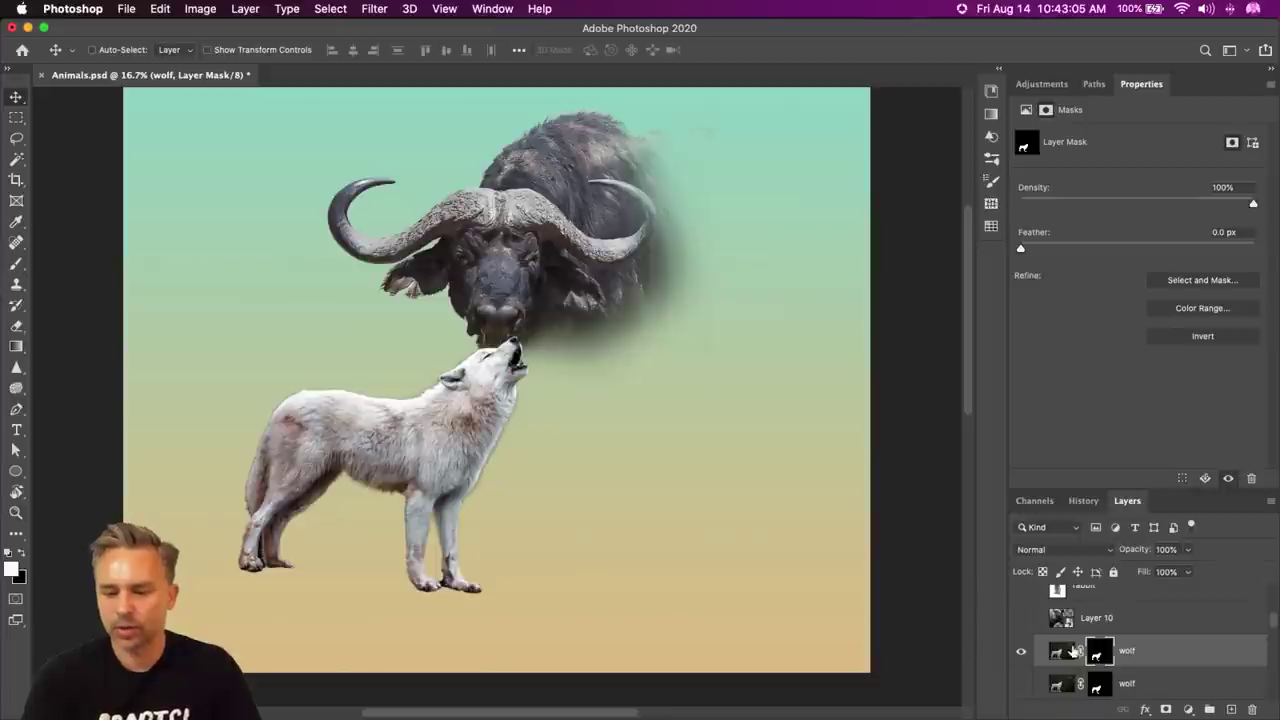
- Refine the new wolf layer's mask again with Shift Edge at -28%, outputting to a new layer with layer mask
{"action": "scroll", "coordinate": [1138, 668], "scroll_direction": "down", "scroll_amount": 3}
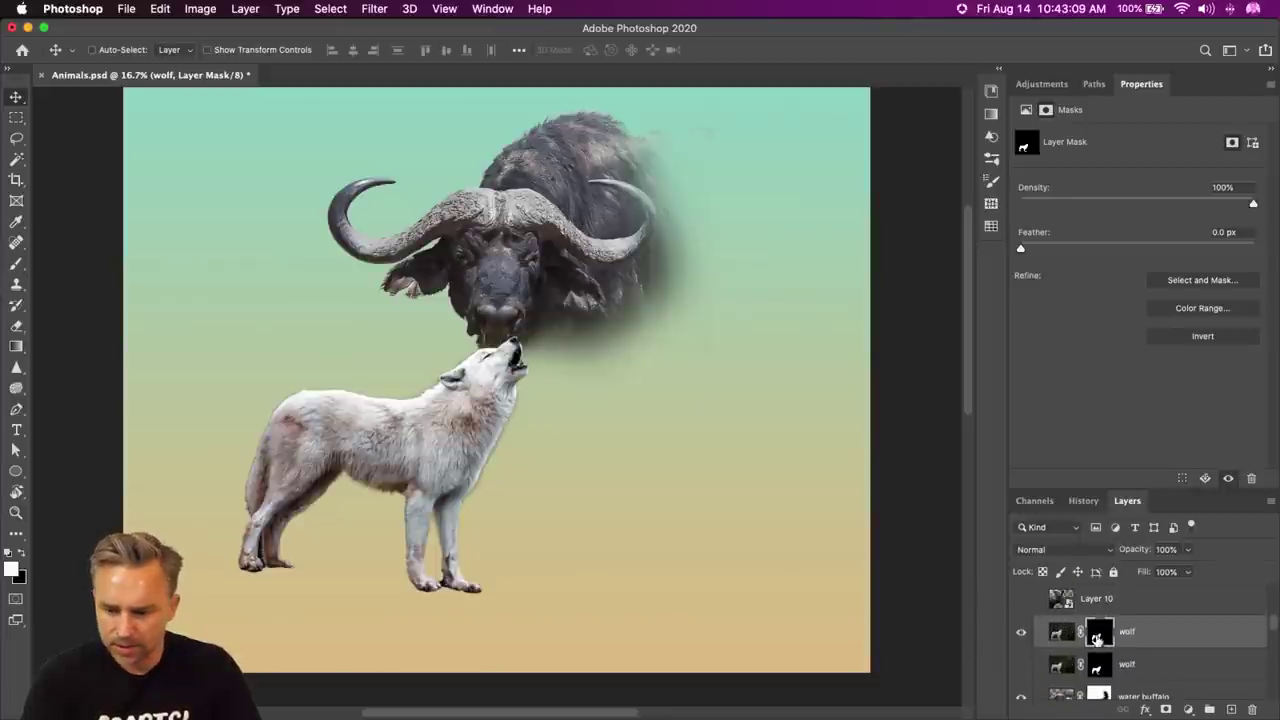
{"action": "double_click", "coordinate": [1097, 634]}
{"action": "left_click", "coordinate": [1112, 440]}
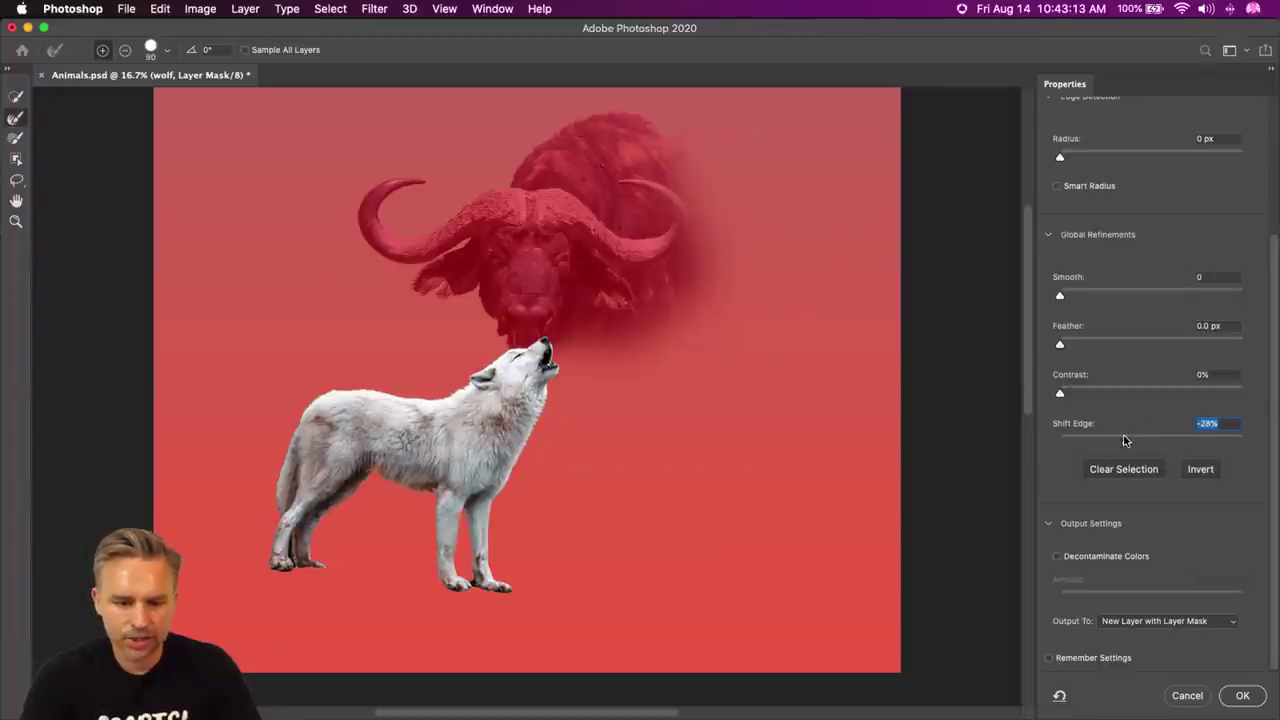
{"action": "left_click", "coordinate": [1242, 695]}
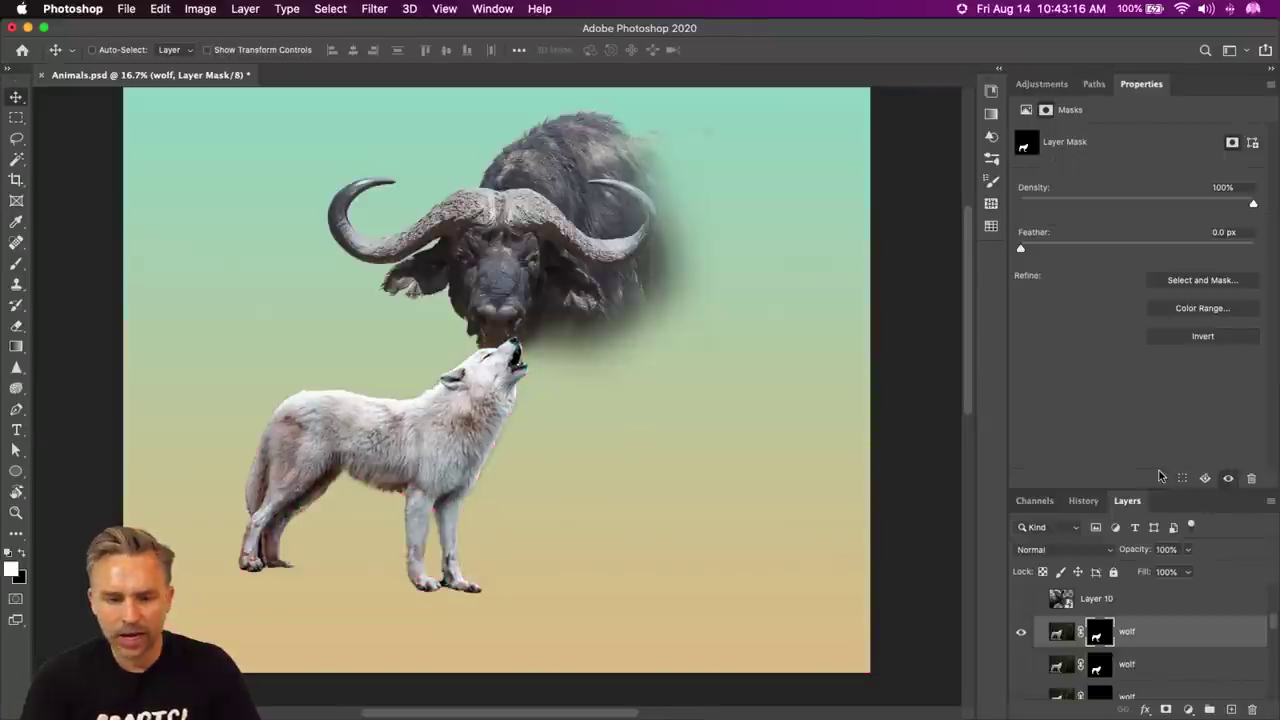
- Delete the two hidden wolf copies and convert the remaining masked wolf layer to a smart object
{"action": "double_click", "coordinate": [1199, 88]}
{"action": "scroll", "coordinate": [1059, 285], "scroll_direction": "up", "scroll_amount": 5}
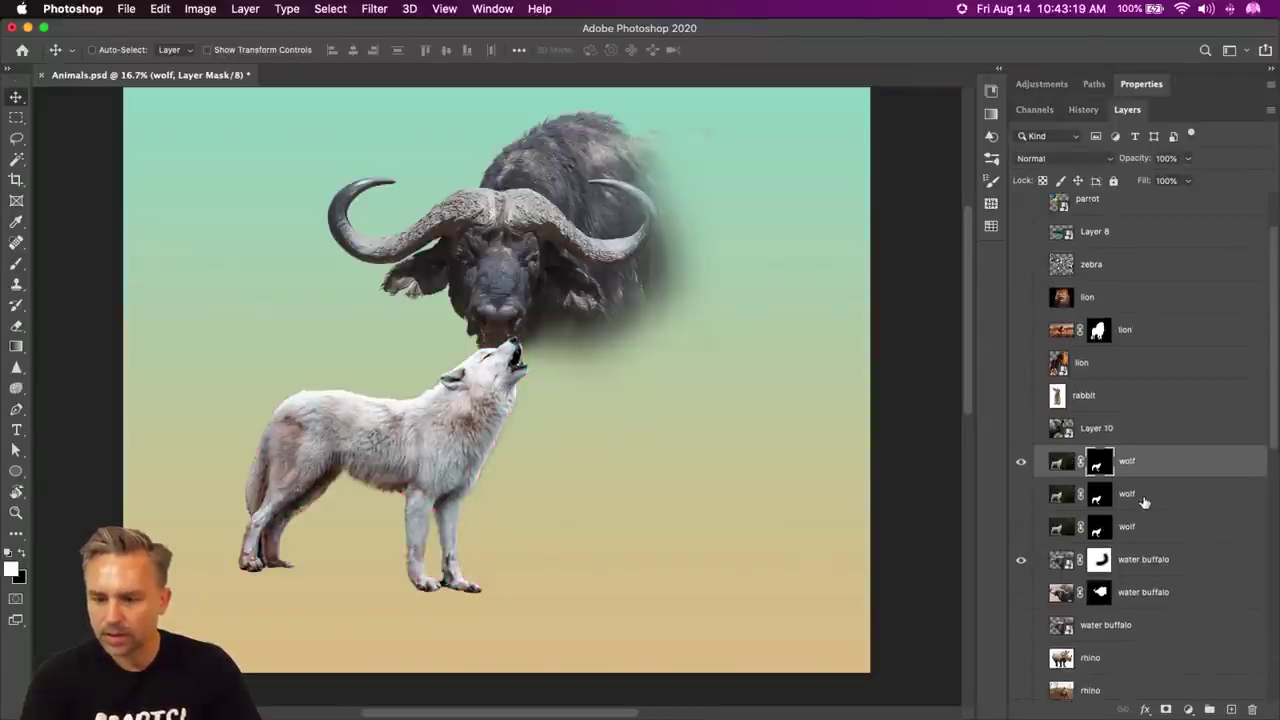
{"action": "left_click", "coordinate": [1145, 500]}
{"action": "left_click", "coordinate": [1130, 530], "text": "shift"}
{"action": "left_click", "coordinate": [1252, 710]}
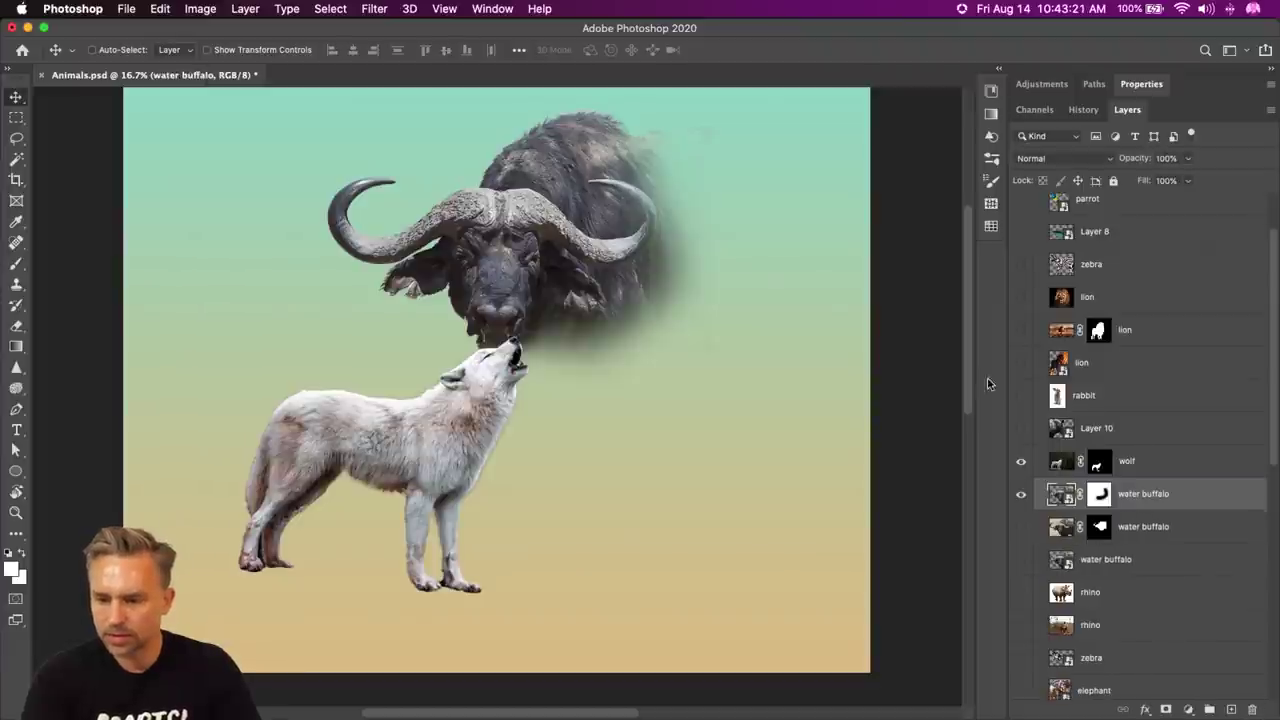
{"action": "left_click", "coordinate": [1126, 466]}
{"action": "key", "text": "super+shift+s"}
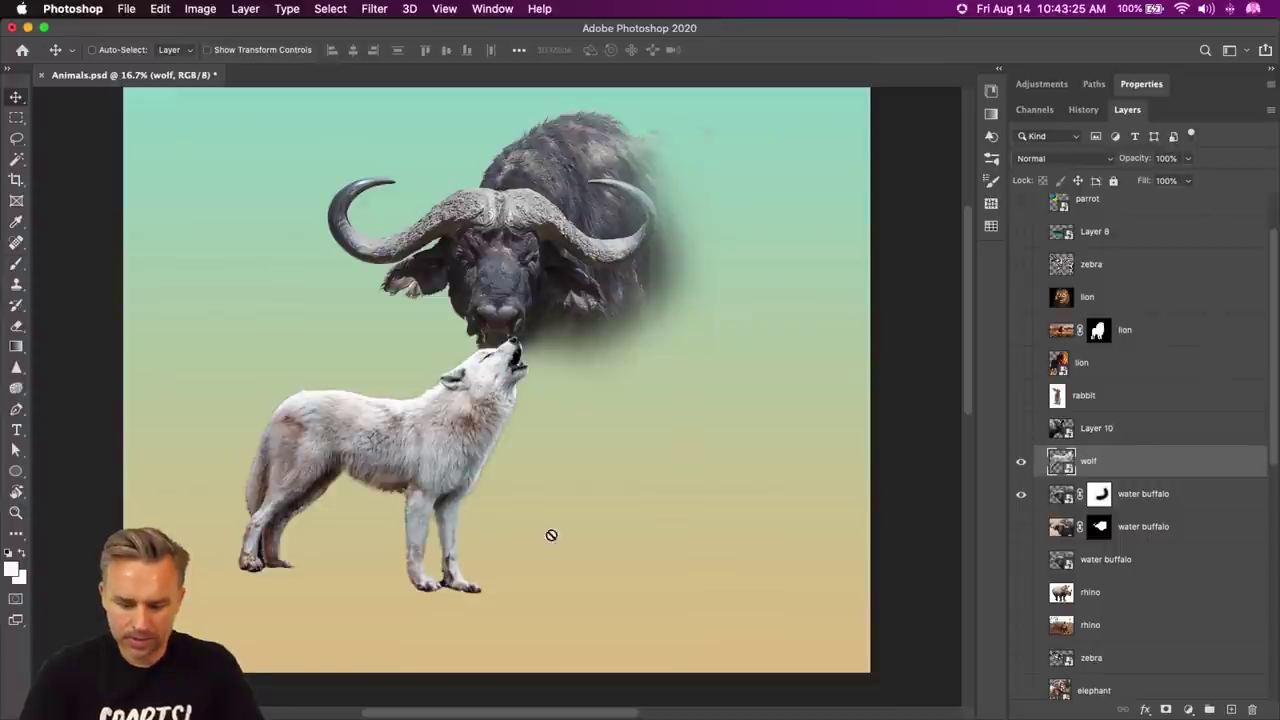
- Add a layer mask to the wolf and fade out its hindquarters and lower legs in black with a 1400 px brush
{"action": "key", "text": "b"}
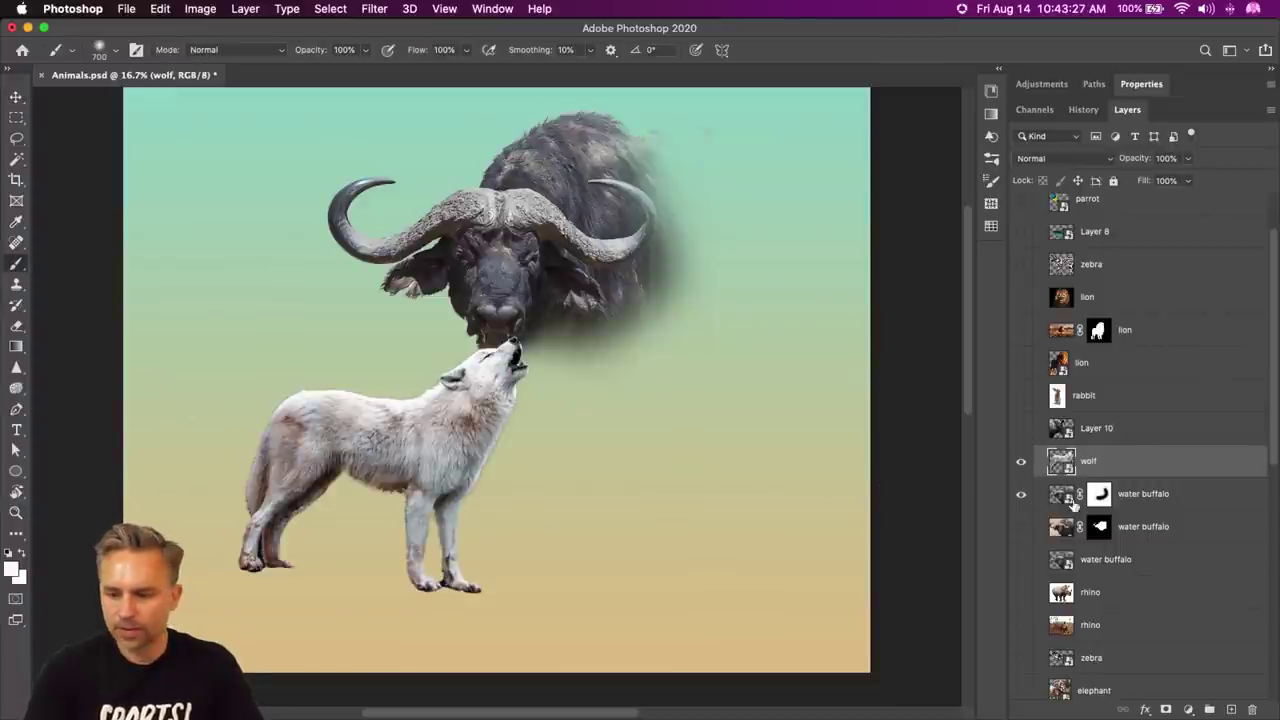
{"action": "left_click", "coordinate": [1165, 709]}
{"action": "key", "text": "bracketright"}
{"action": "key", "text": "bracketright"}
{"action": "key", "text": "bracketright"}
{"action": "key", "text": "bracketright"}
{"action": "key", "text": "bracketright"}
{"action": "key", "text": "bracketright"}
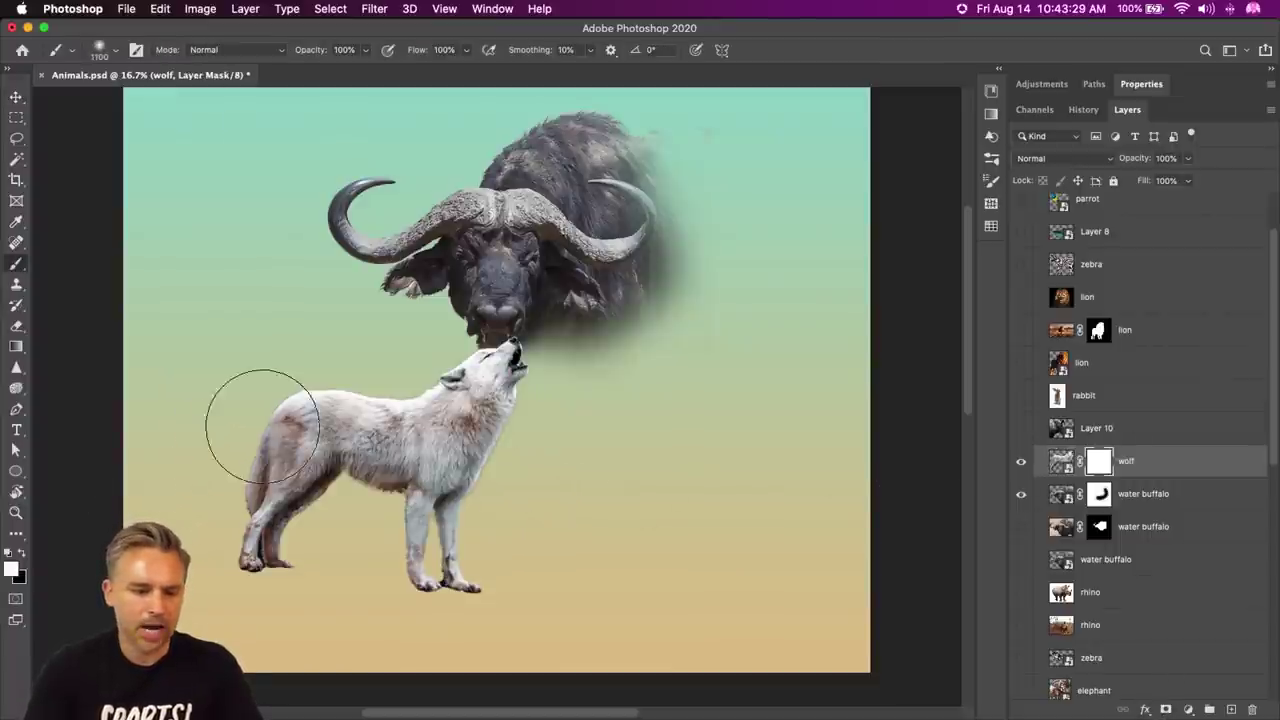
{"action": "key", "text": "bracketright"}
{"action": "key", "text": "x"}
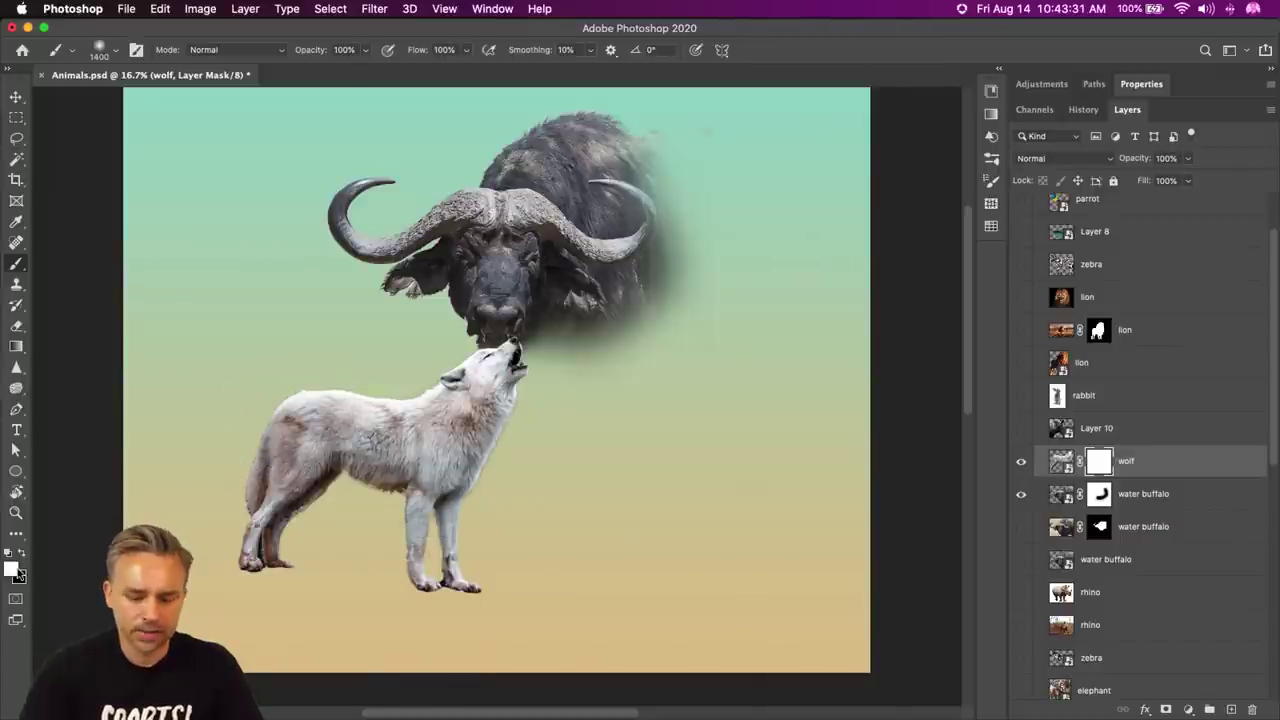
{"action": "mouse_move", "coordinate": [203, 477]}
{"action": "left_mouse_down"}
{"action": "mouse_move", "coordinate": [278, 444]}
{"action": "mouse_move", "coordinate": [318, 546]}
{"action": "mouse_move", "coordinate": [215, 527]}
{"action": "mouse_move", "coordinate": [244, 385]}
{"action": "mouse_move", "coordinate": [267, 369]}
{"action": "mouse_move", "coordinate": [264, 422]}
{"action": "mouse_move", "coordinate": [352, 598]}
{"action": "mouse_move", "coordinate": [470, 622]}
{"action": "mouse_move", "coordinate": [236, 506]}
{"action": "mouse_move", "coordinate": [200, 319]}
{"action": "mouse_move", "coordinate": [293, 426]}
{"action": "left_mouse_up"}
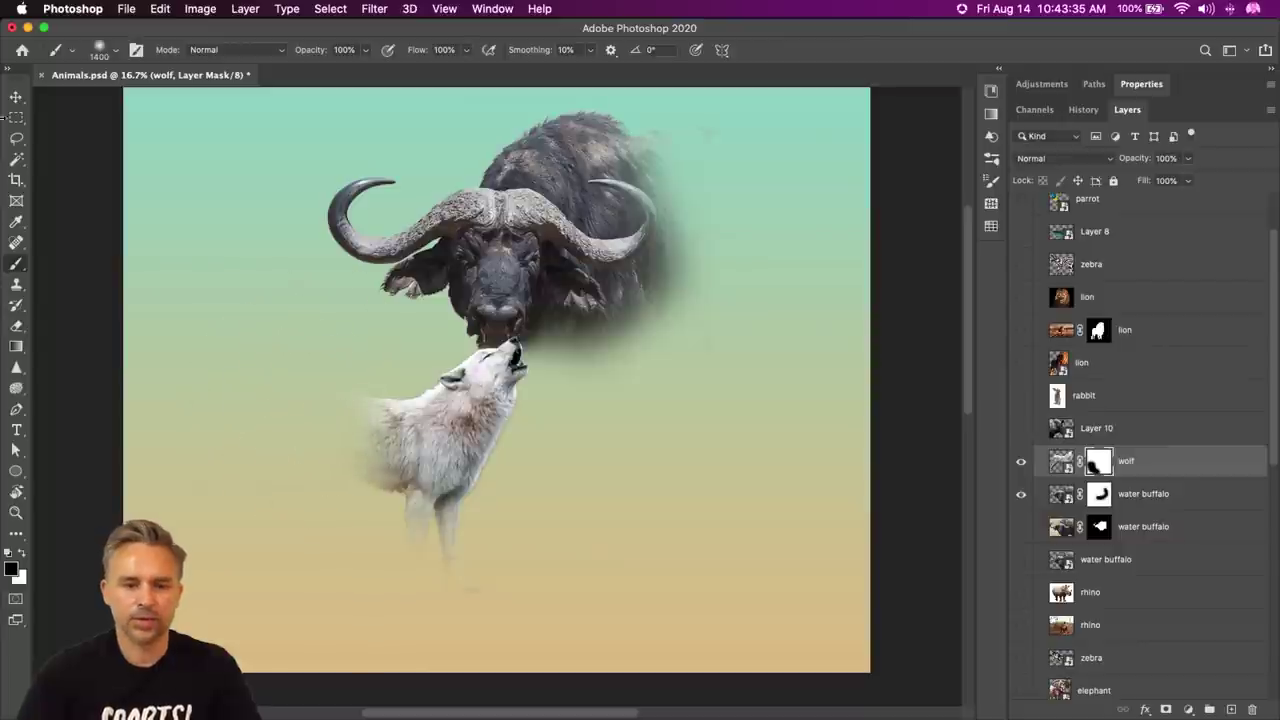
- Move the wolf up beside the water buffalo's right shoulder and mask out the leftover traces of its paws
{"action": "key", "text": "v"}
{"action": "mouse_move", "coordinate": [635, 443]}
{"action": "left_mouse_down"}
{"action": "mouse_move", "coordinate": [872, 358]}
{"action": "mouse_move", "coordinate": [797, 397]}
{"action": "left_mouse_up"}
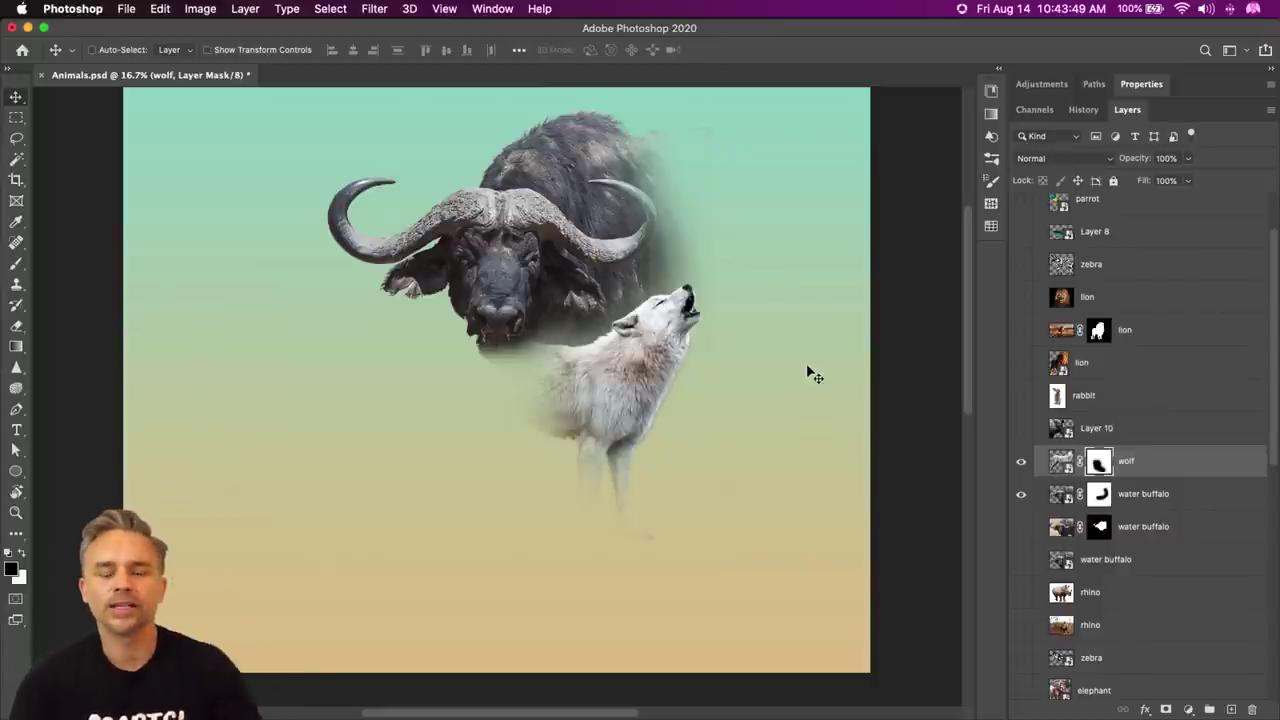
{"action": "key", "text": "super+2"}
{"action": "left_click_drag", "start_coordinate": [643, 402], "coordinate": [661, 377]}
{"action": "left_click", "coordinate": [1108, 463]}
{"action": "key", "text": "d"}
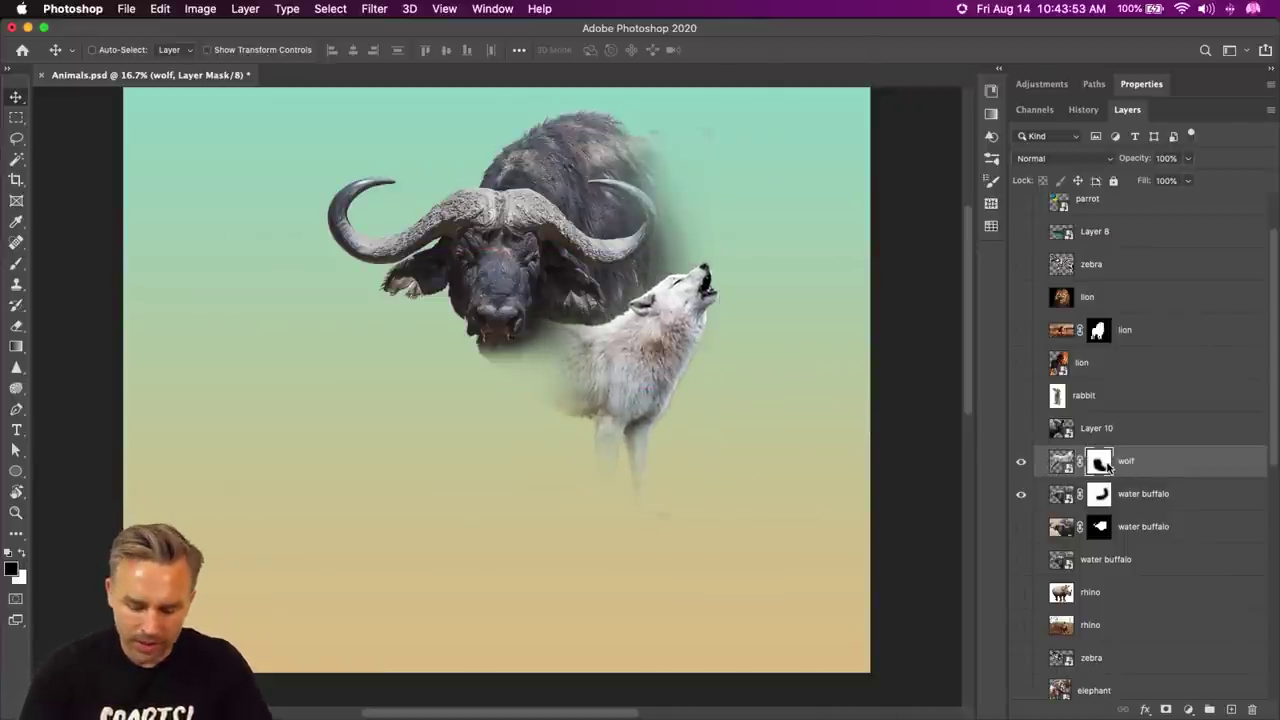
{"action": "key", "text": "b"}
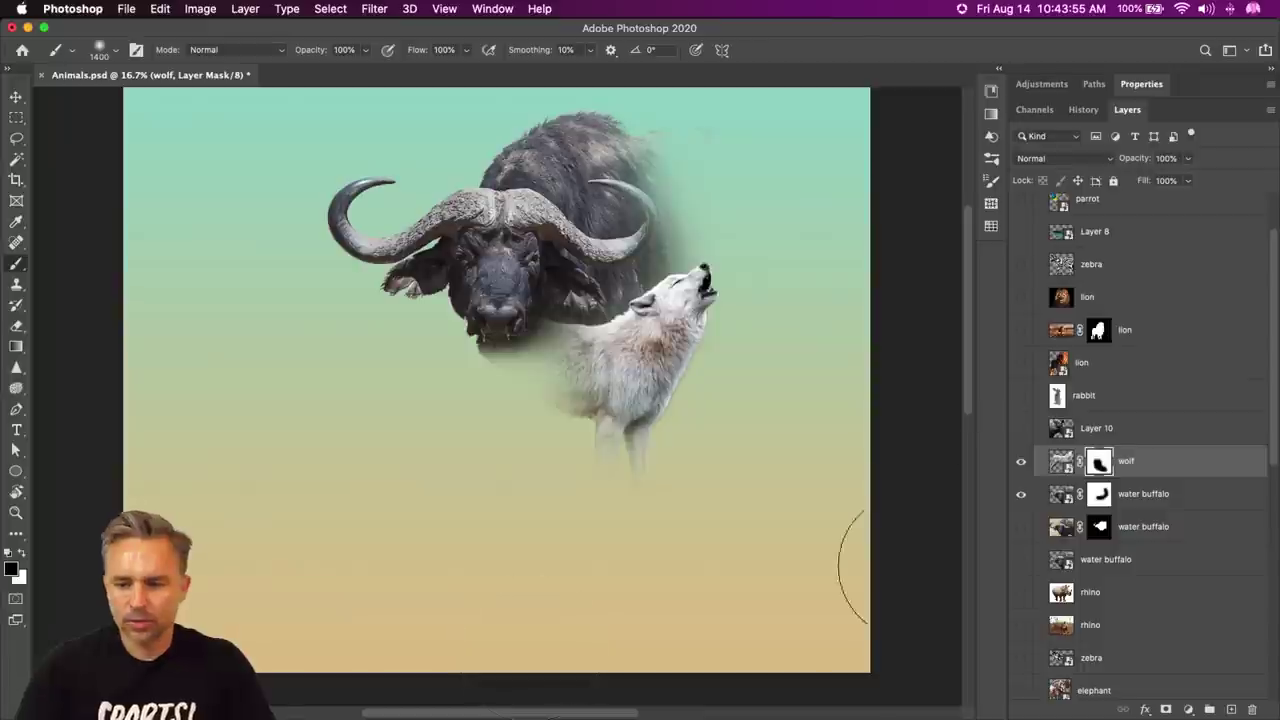
- Move the visible water buffalo left, away from the wolf
{"action": "left_click", "coordinate": [1138, 494]}
{"action": "key", "text": "v"}
{"action": "left_click_drag", "start_coordinate": [390, 215], "coordinate": [260, 221]}
- Show the lion smart object, move it lower in front of the buffalo and wolf, and show the masked lion layer above it
{"action": "left_click", "coordinate": [1021, 363]}
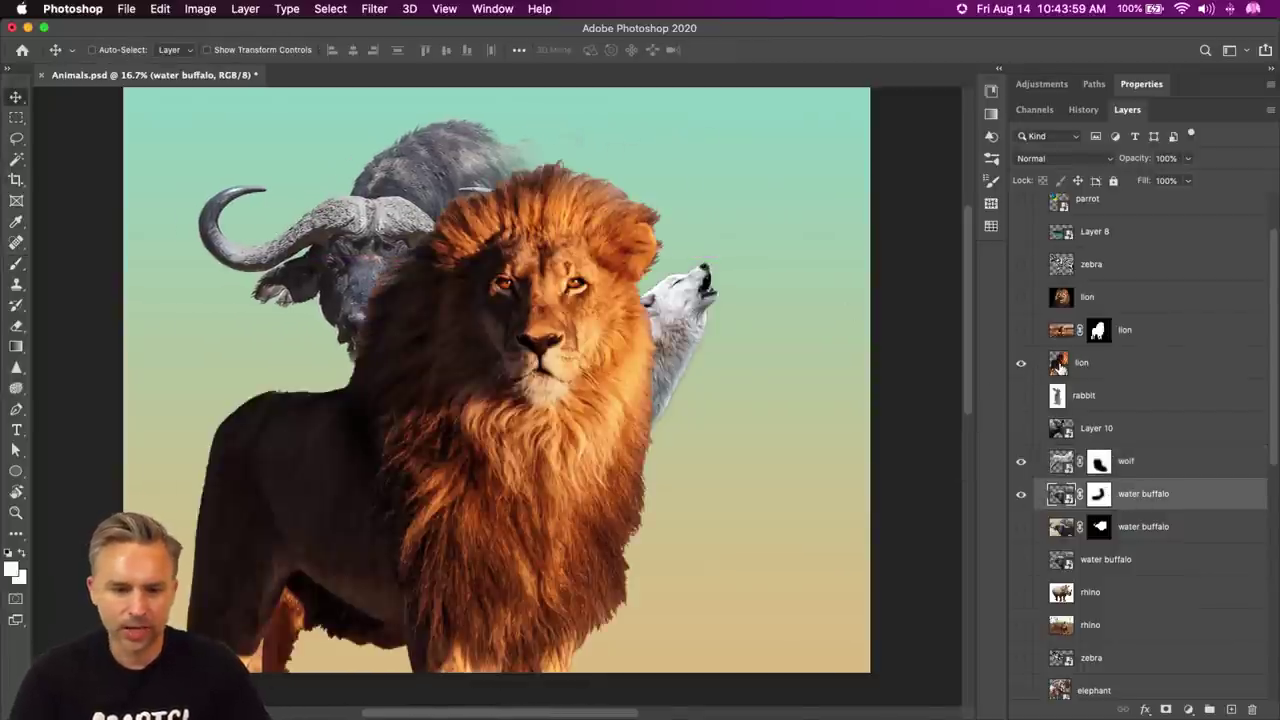
{"action": "left_click", "coordinate": [1082, 363]}
{"action": "left_click_drag", "start_coordinate": [437, 339], "coordinate": [420, 461]}
{"action": "scroll", "coordinate": [1172, 302], "scroll_direction": "up", "scroll_amount": 3}
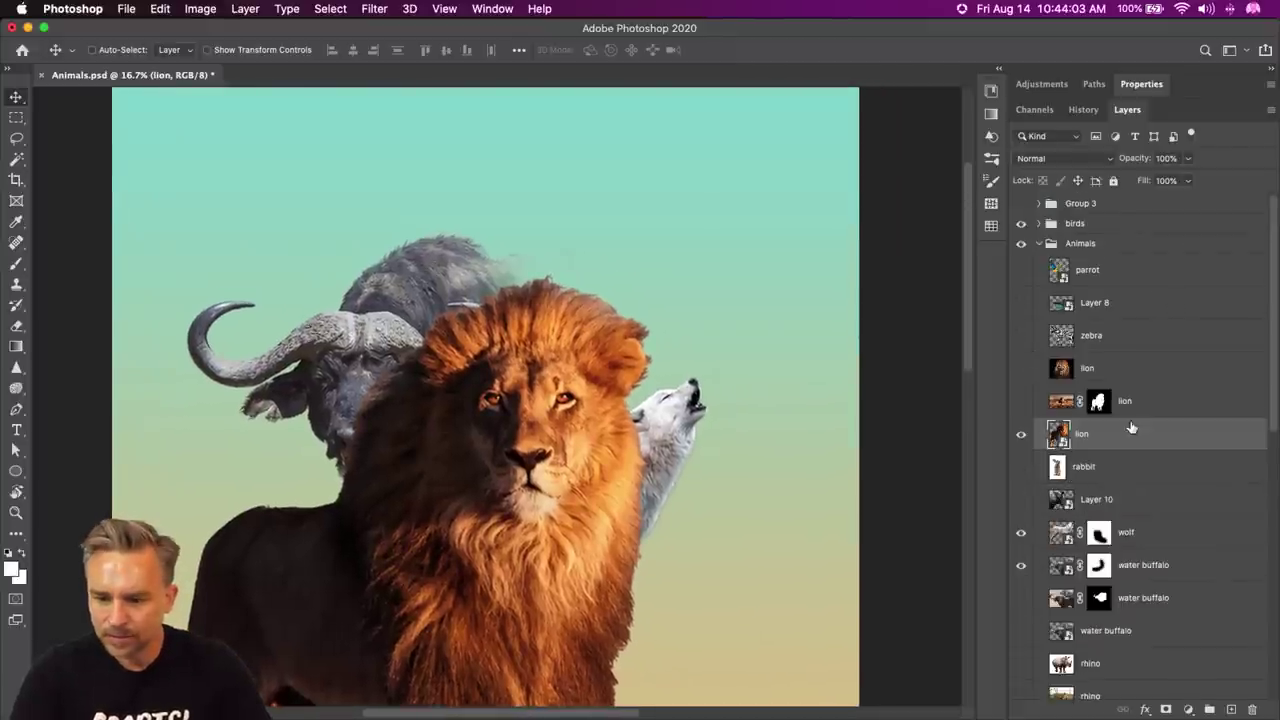
{"action": "left_click", "coordinate": [1022, 402]}
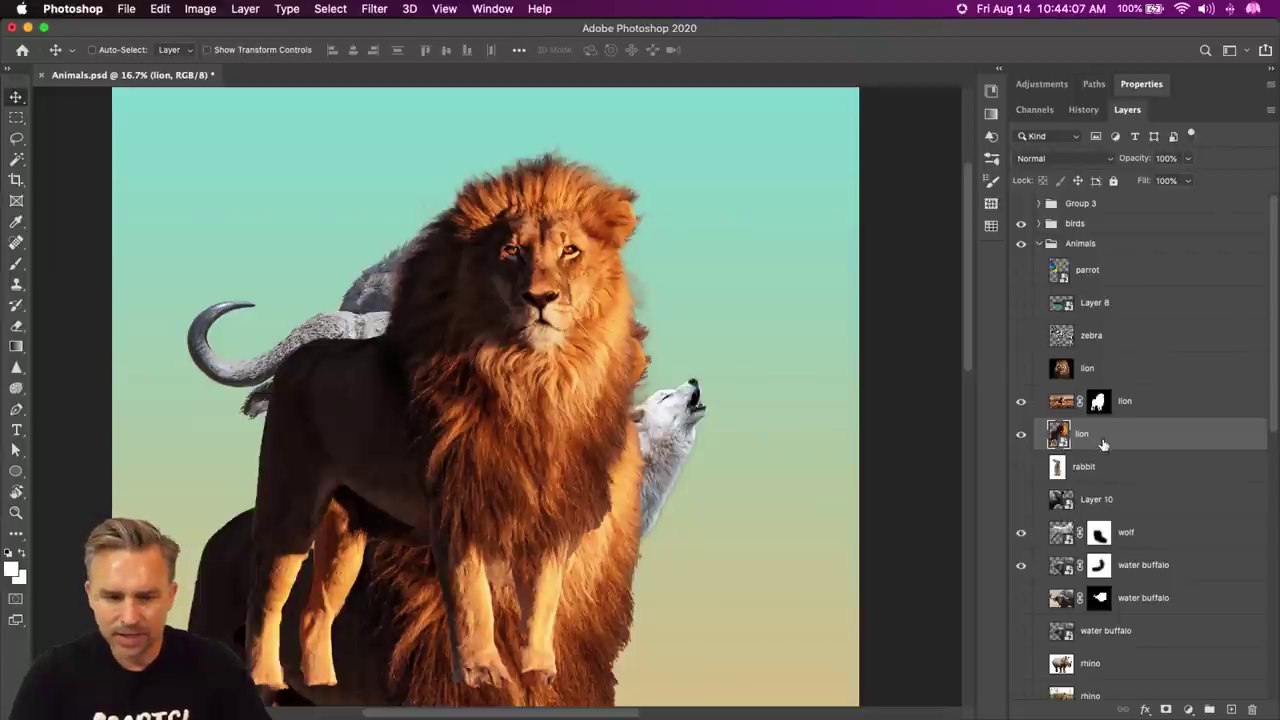
- Compare the two overlapping lions, delete the lower smart object lion, and convert the masked lion layer into a smart object
{"action": "left_click", "coordinate": [1021, 403]}
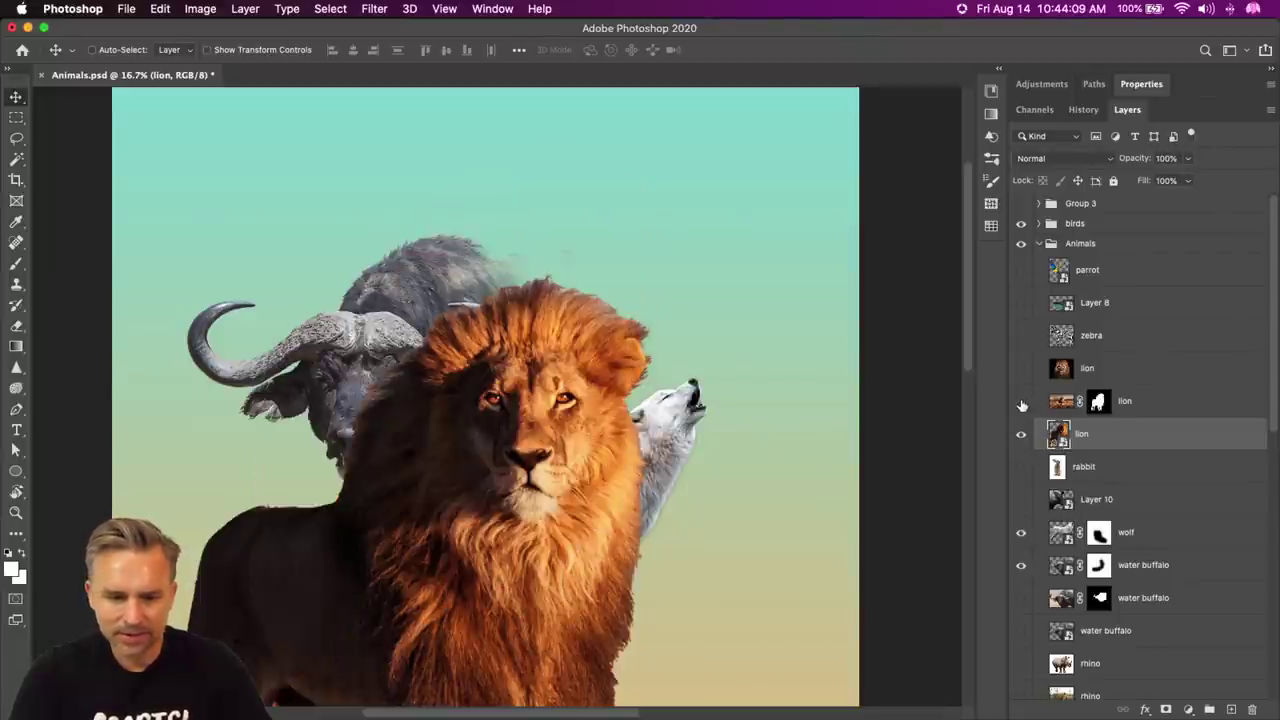
{"action": "left_click_drag", "start_coordinate": [1170, 406], "coordinate": [1249, 706]}
{"action": "left_click", "coordinate": [1170, 402]}
{"action": "left_click", "coordinate": [1021, 434]}
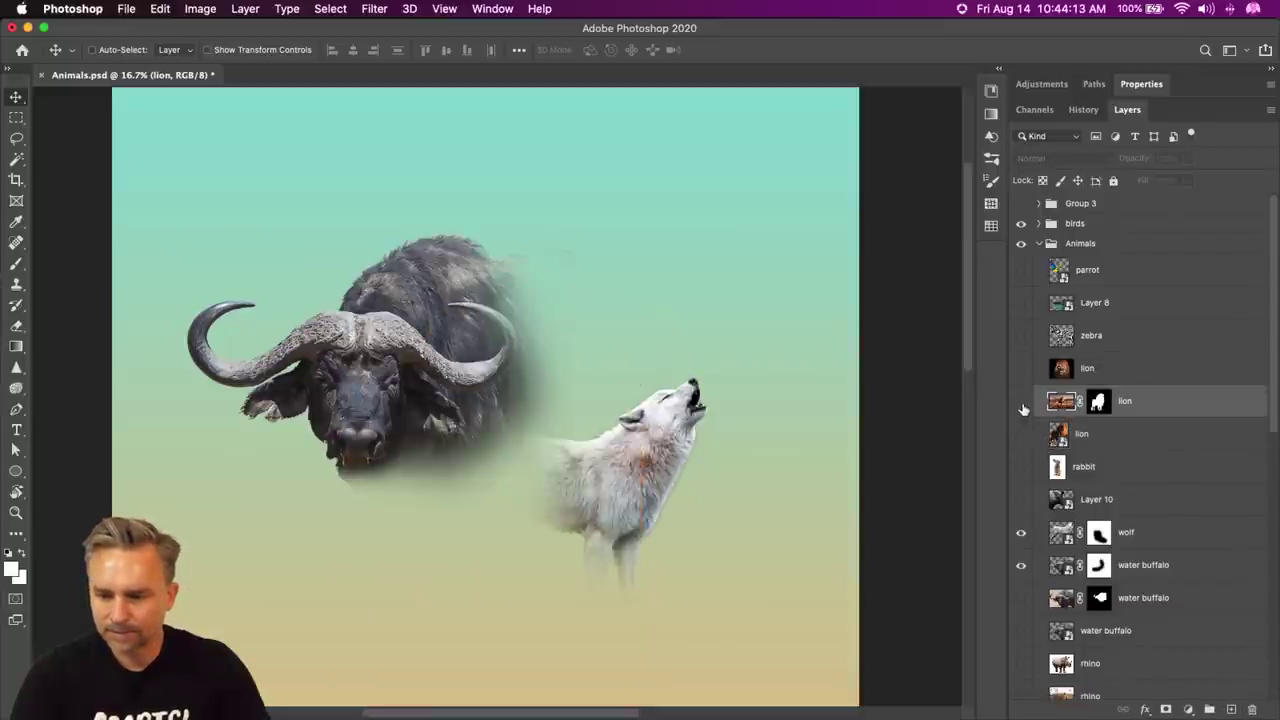
{"action": "left_click", "coordinate": [1021, 401]}
{"action": "left_click_drag", "start_coordinate": [1123, 436], "coordinate": [1250, 708]}
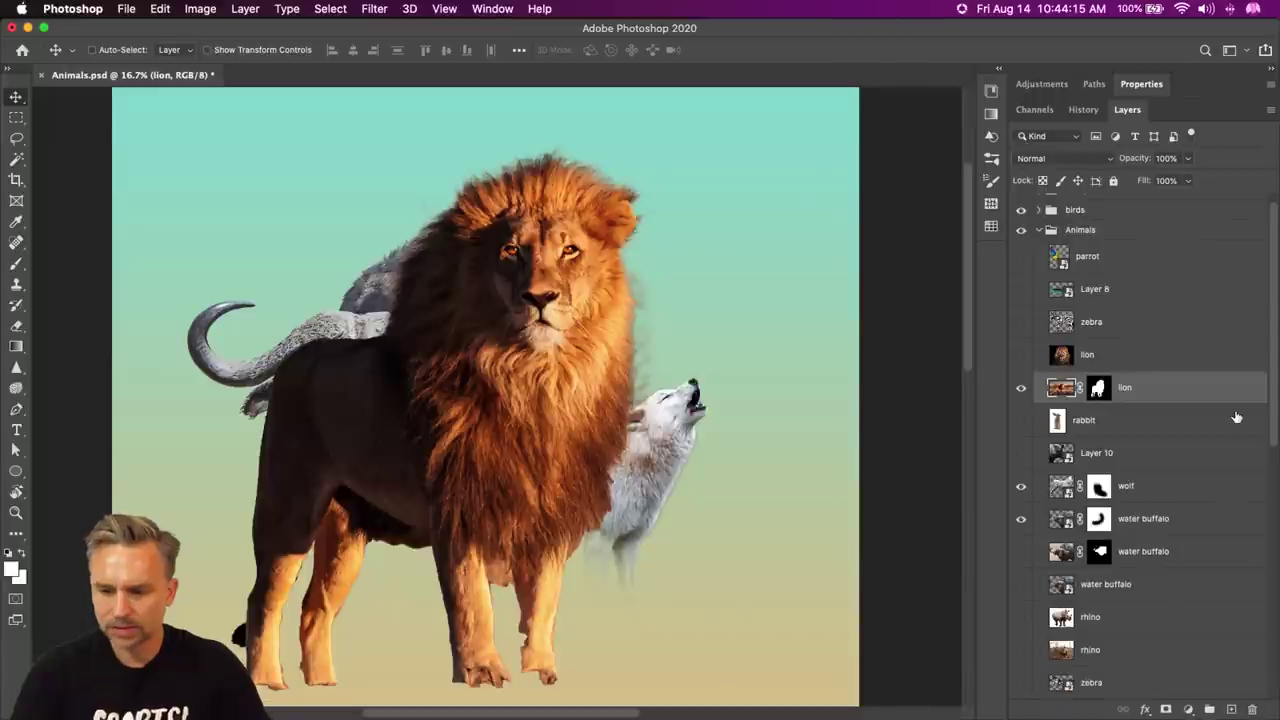
{"action": "key", "text": "super+e"}
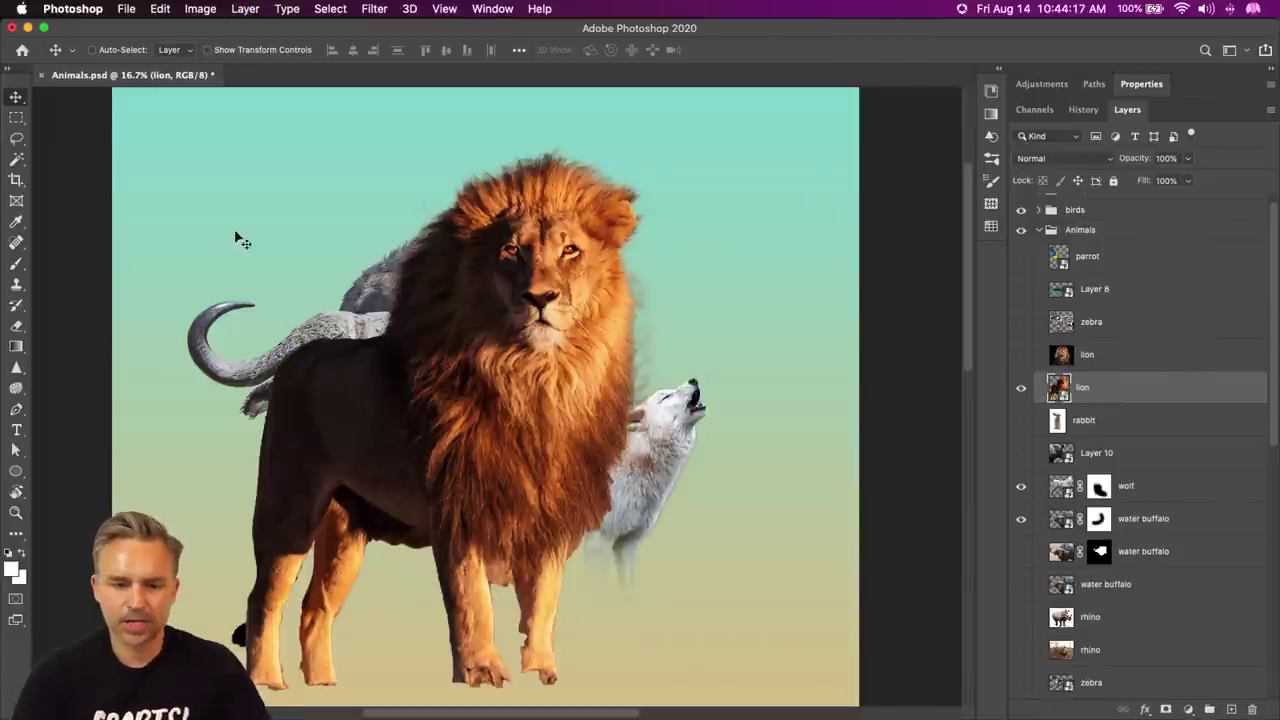
- Add a layer mask to the lion and fade out its hindquarters and legs in black with a 1900 px brush
{"action": "left_click", "coordinate": [1166, 709]}
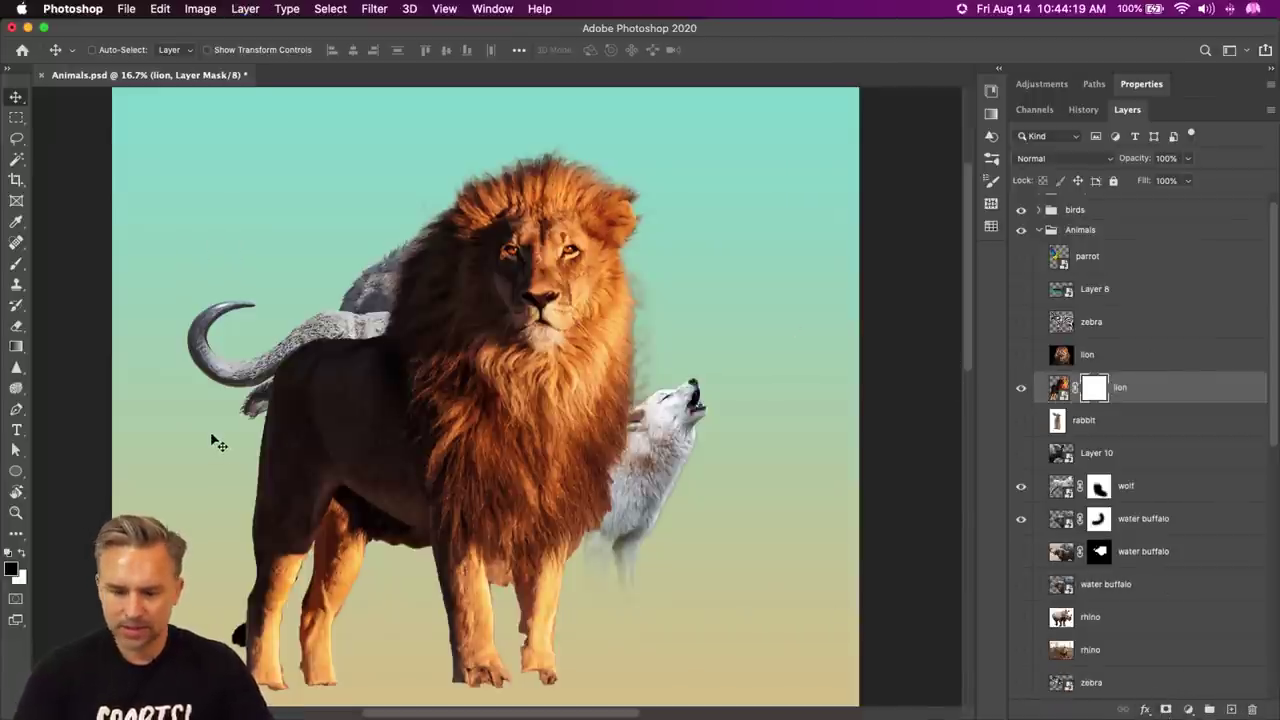
{"action": "key", "text": "b"}
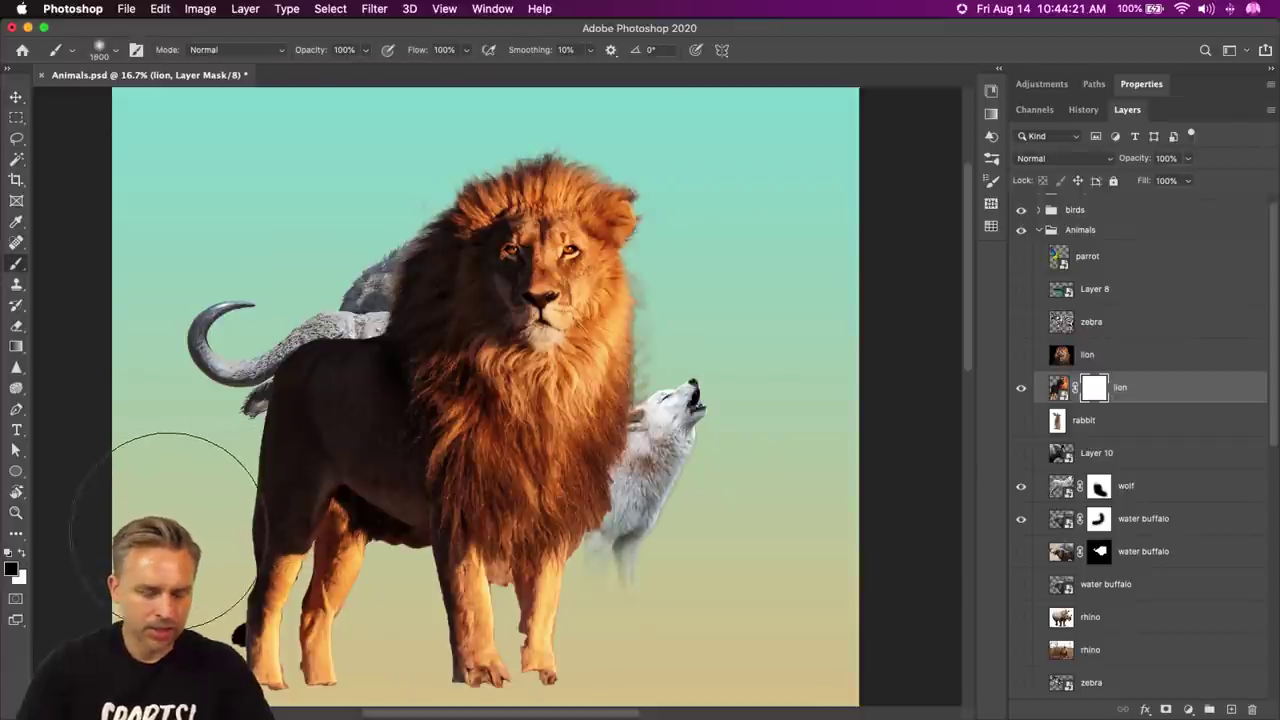
{"action": "mouse_move", "coordinate": [164, 530]}
{"action": "left_mouse_down"}
{"action": "mouse_move", "coordinate": [594, 651]}
{"action": "mouse_move", "coordinate": [206, 300]}
{"action": "mouse_move", "coordinate": [380, 440]}
{"action": "left_mouse_up"}
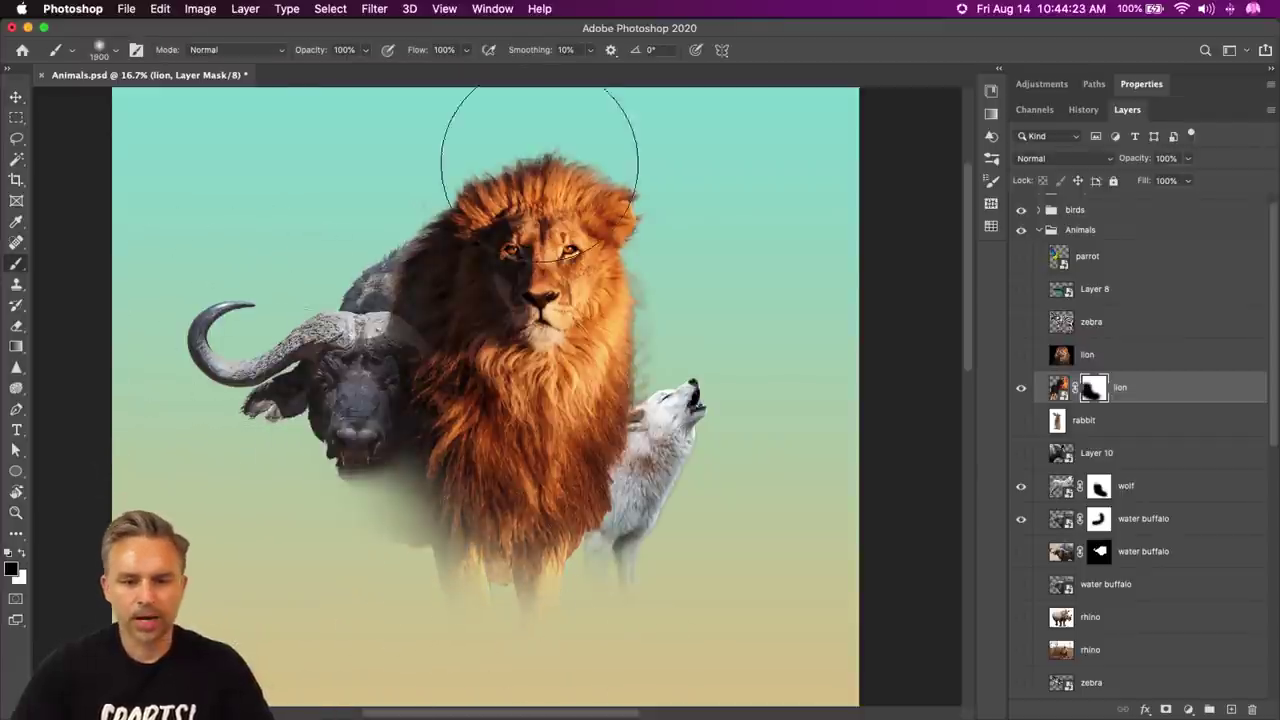
- Move the lion right and slightly down so it sits between the water buffalo and the wolf
{"action": "scroll", "coordinate": [539, 160], "scroll_direction": "left", "scroll_amount": 1}
{"action": "key", "text": "v"}
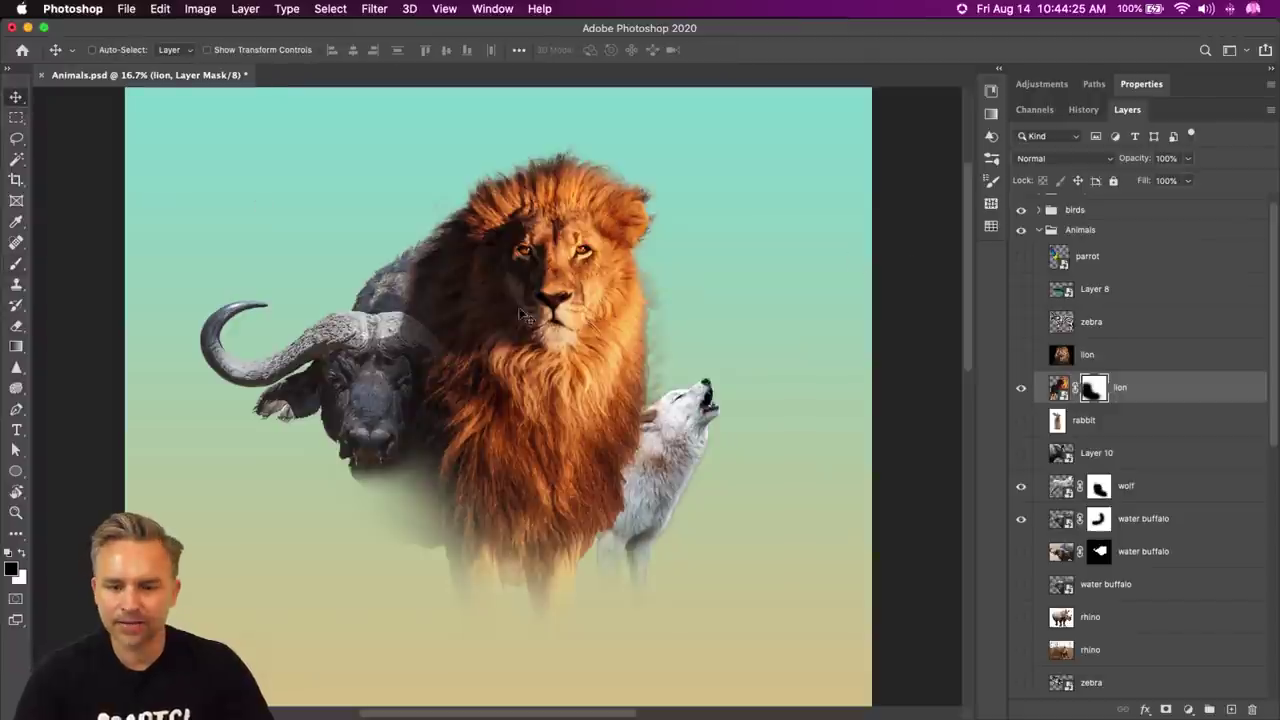
{"action": "mouse_move", "coordinate": [520, 315]}
{"action": "left_mouse_down"}
{"action": "mouse_move", "coordinate": [630, 240]}
{"action": "mouse_move", "coordinate": [614, 243]}
{"action": "mouse_move", "coordinate": [600, 357]}
{"action": "mouse_move", "coordinate": [586, 345]}
{"action": "left_mouse_up"}
{"action": "left_click", "coordinate": [1078, 458]}
{"action": "left_click", "coordinate": [1122, 383]}
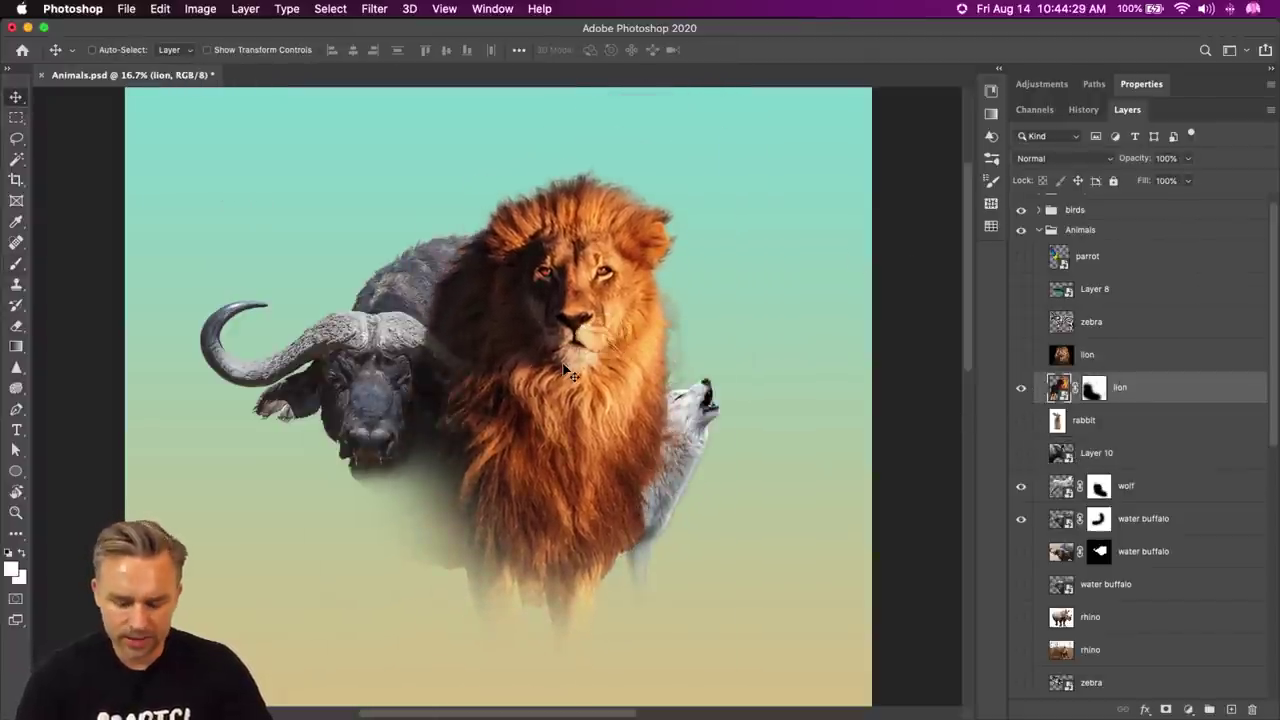
- Fade out the lion's lower mane and remaining leg traces on its mask in black with a 2200 px brush
{"action": "key", "text": "b"}
{"action": "left_click", "coordinate": [1093, 387]}
{"action": "key", "text": "x"}
{"action": "key", "text": "bracketright"}
{"action": "key", "text": "bracketright"}
{"action": "key", "text": "bracketright"}
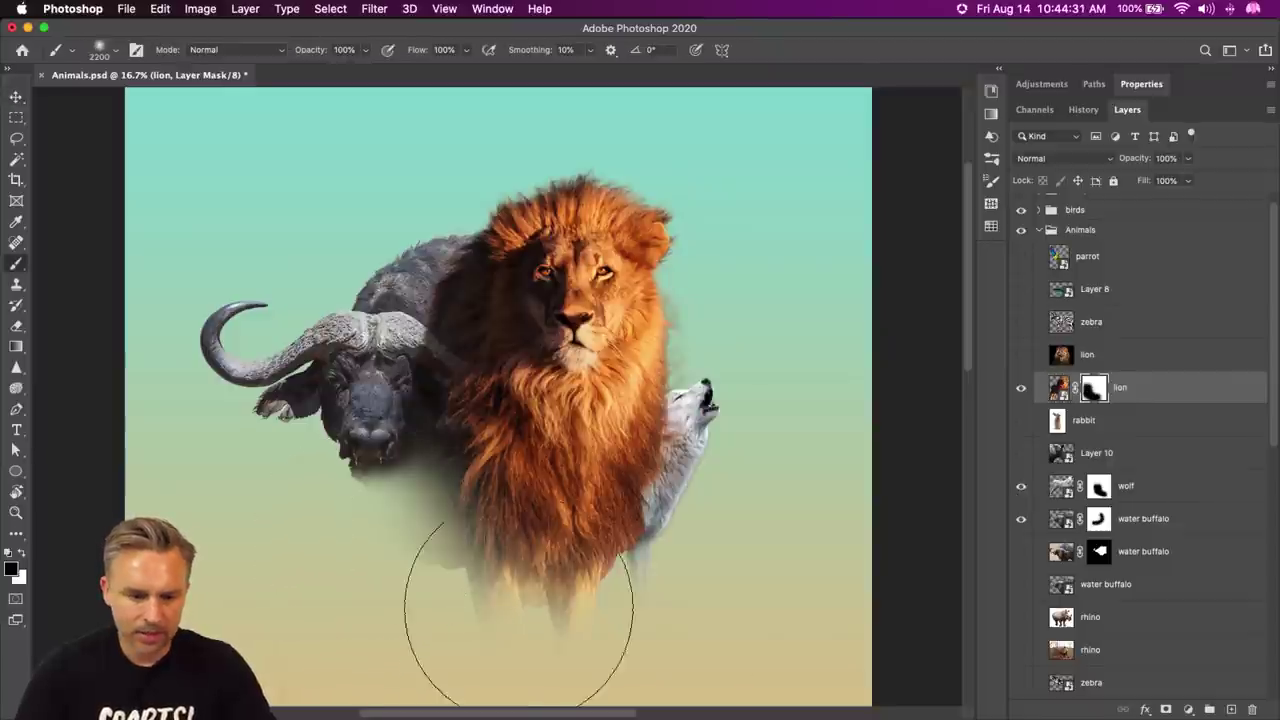
{"action": "mouse_move", "coordinate": [517, 629]}
{"action": "left_mouse_down"}
{"action": "mouse_move", "coordinate": [713, 582]}
{"action": "mouse_move", "coordinate": [280, 505]}
{"action": "mouse_move", "coordinate": [307, 319]}
{"action": "mouse_move", "coordinate": [585, 606]}
{"action": "mouse_move", "coordinate": [700, 650]}
{"action": "left_mouse_up"}
{"action": "key", "text": "v"}
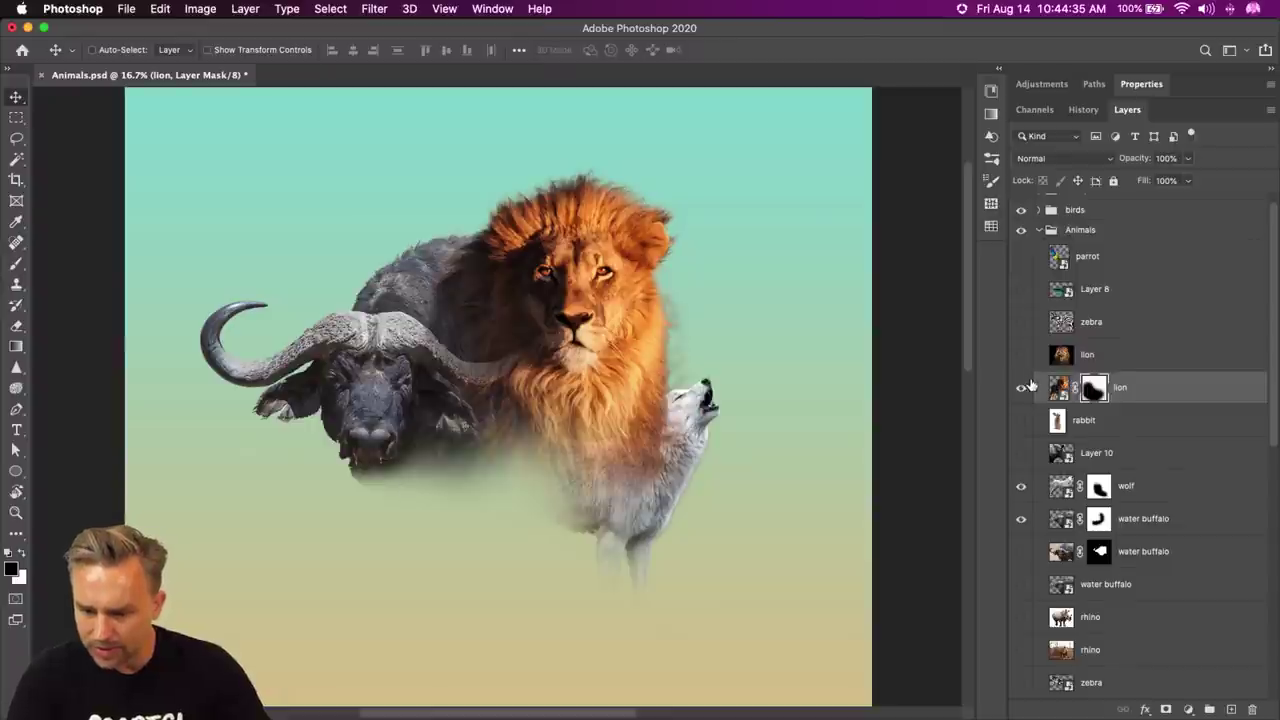
- Hide the lion, wolf and water buffalo layers, and briefly preview the original rhino photo
{"action": "scroll", "coordinate": [1031, 386], "scroll_direction": "down", "scroll_amount": 2}
{"action": "left_click", "coordinate": [1020, 325]}
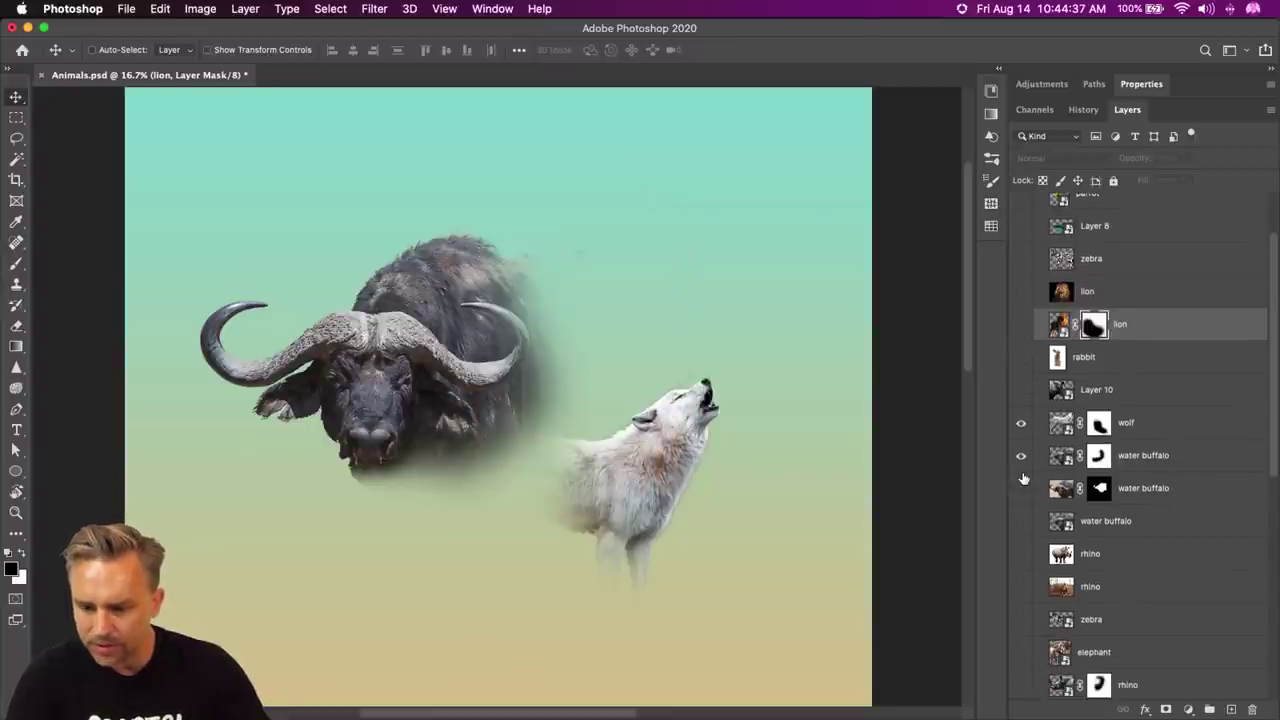
{"action": "scroll", "coordinate": [1023, 478], "scroll_direction": "down", "scroll_amount": 5}
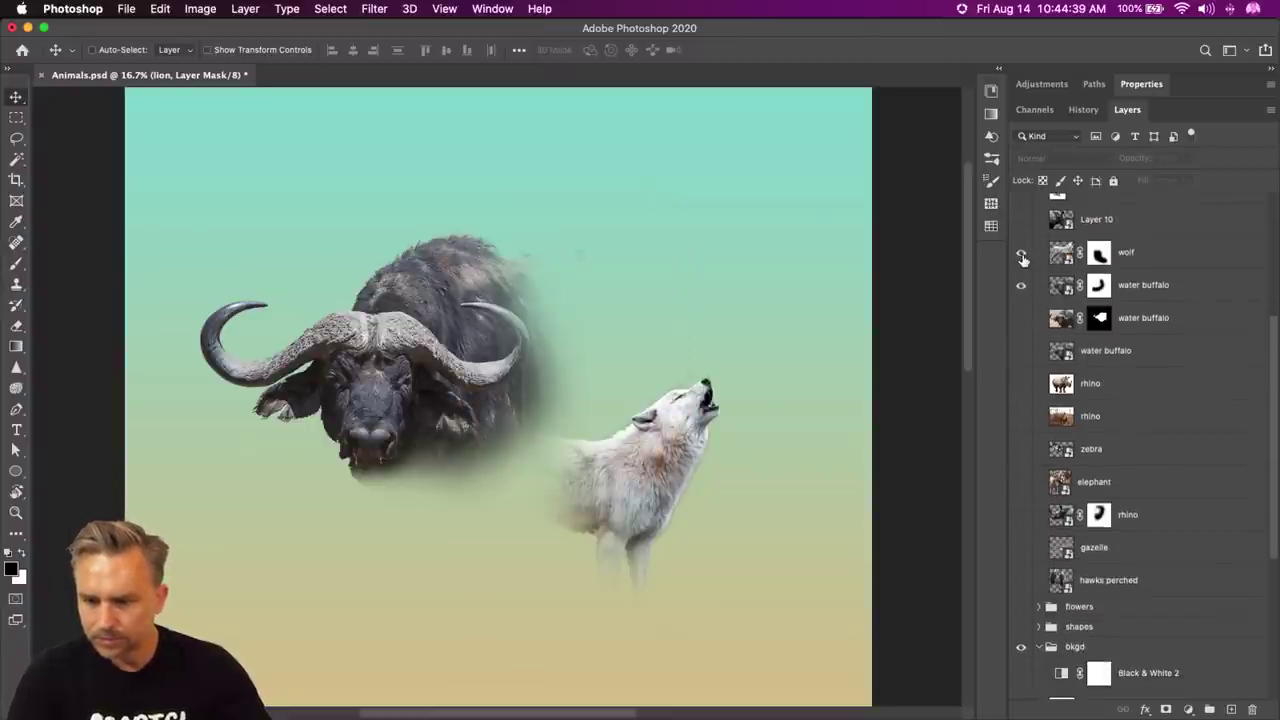
{"action": "left_click_drag", "start_coordinate": [1022, 258], "coordinate": [1026, 451]}
{"action": "left_click", "coordinate": [1021, 416]}
{"action": "left_click", "coordinate": [1127, 420]}
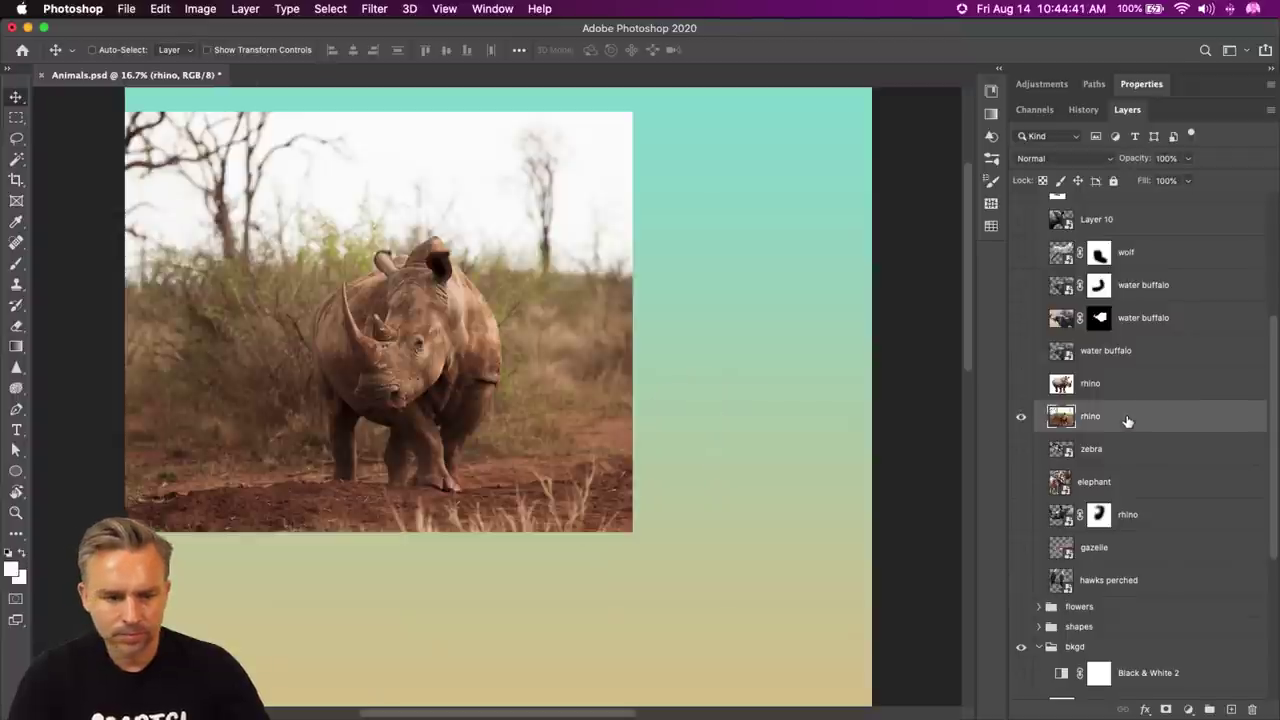
{"action": "left_click", "coordinate": [1082, 487]}
{"action": "left_click", "coordinate": [1021, 416]}
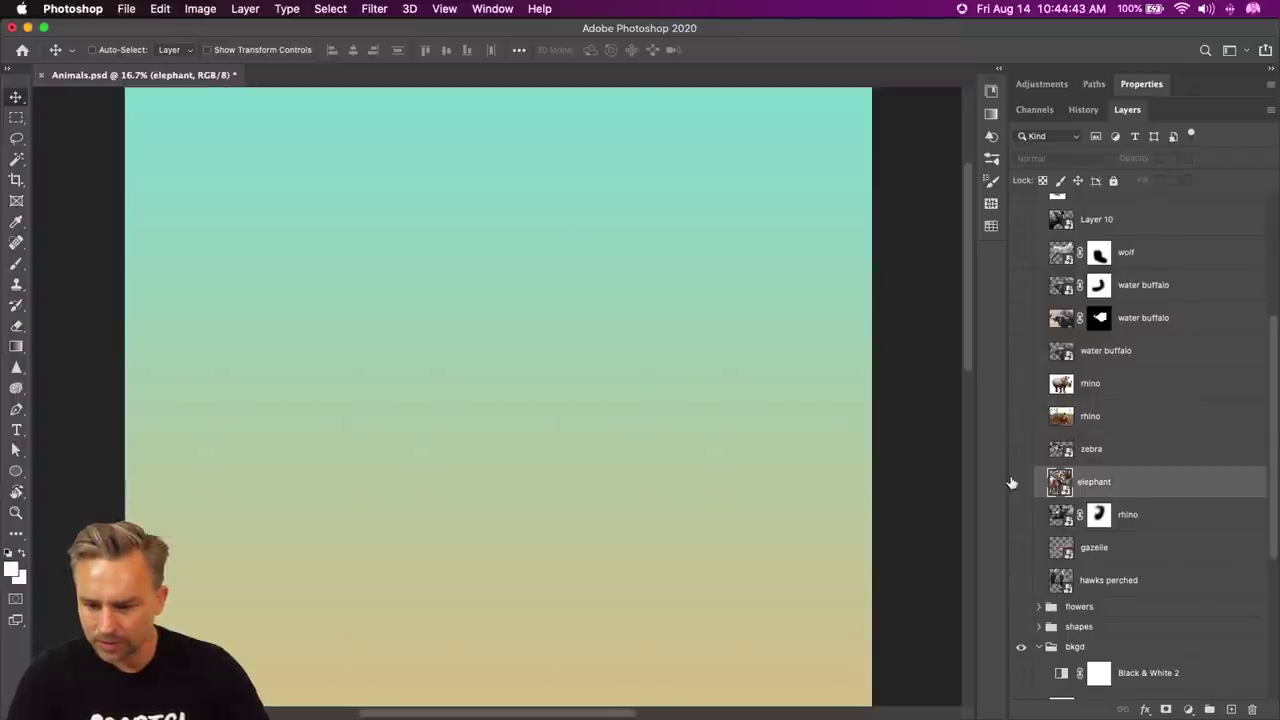
- Show the elephant and the leaping zebra layers, and move the zebra slightly up and to the right
{"action": "left_click", "coordinate": [1022, 483]}
{"action": "left_click", "coordinate": [1021, 450]}
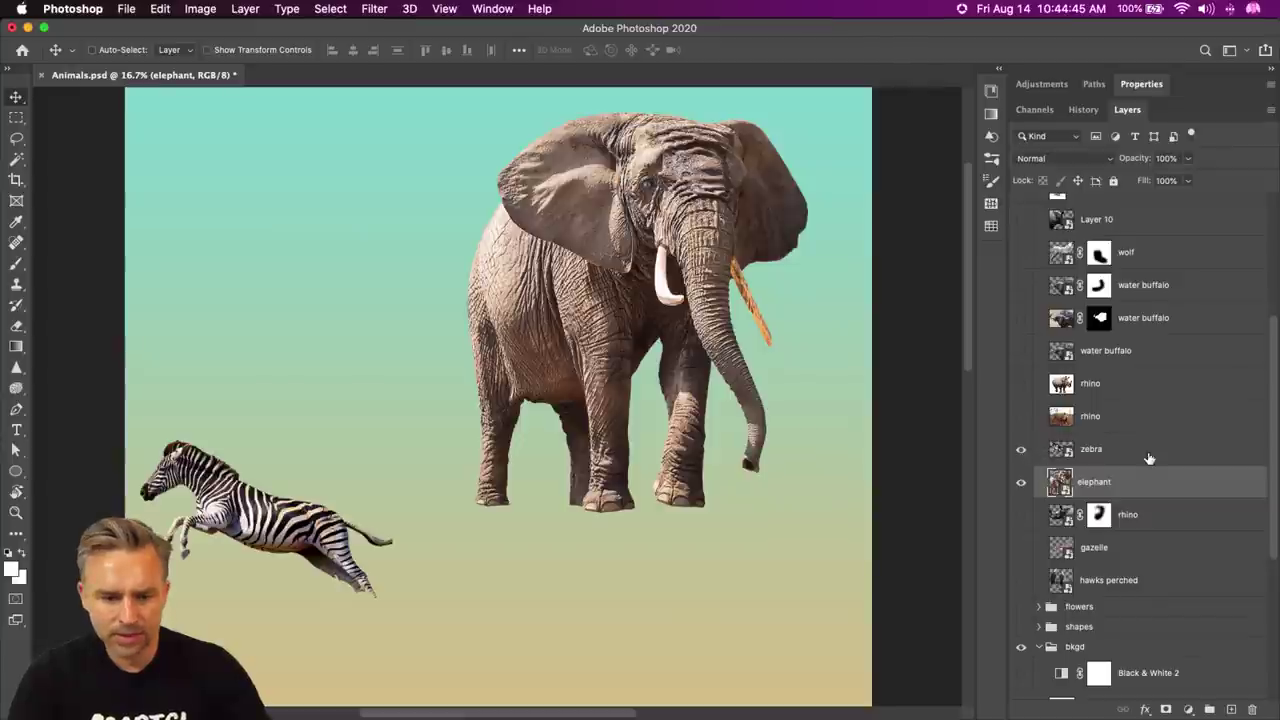
{"action": "left_click", "coordinate": [1149, 455]}
{"action": "left_click_drag", "start_coordinate": [185, 442], "coordinate": [205, 409]}
- Show and select the masked rhino layer behind the elephant, and dismiss the calendar reminder
{"action": "left_click", "coordinate": [1021, 515]}
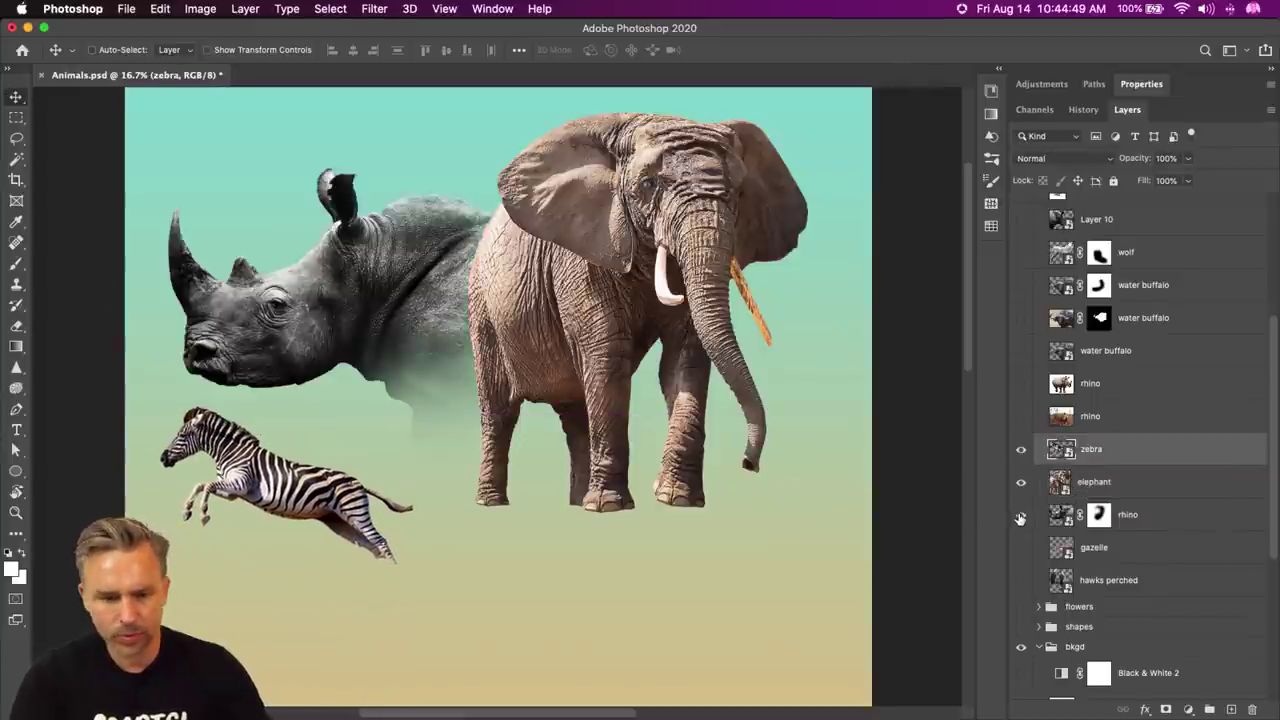
{"action": "left_click", "coordinate": [1136, 516]}
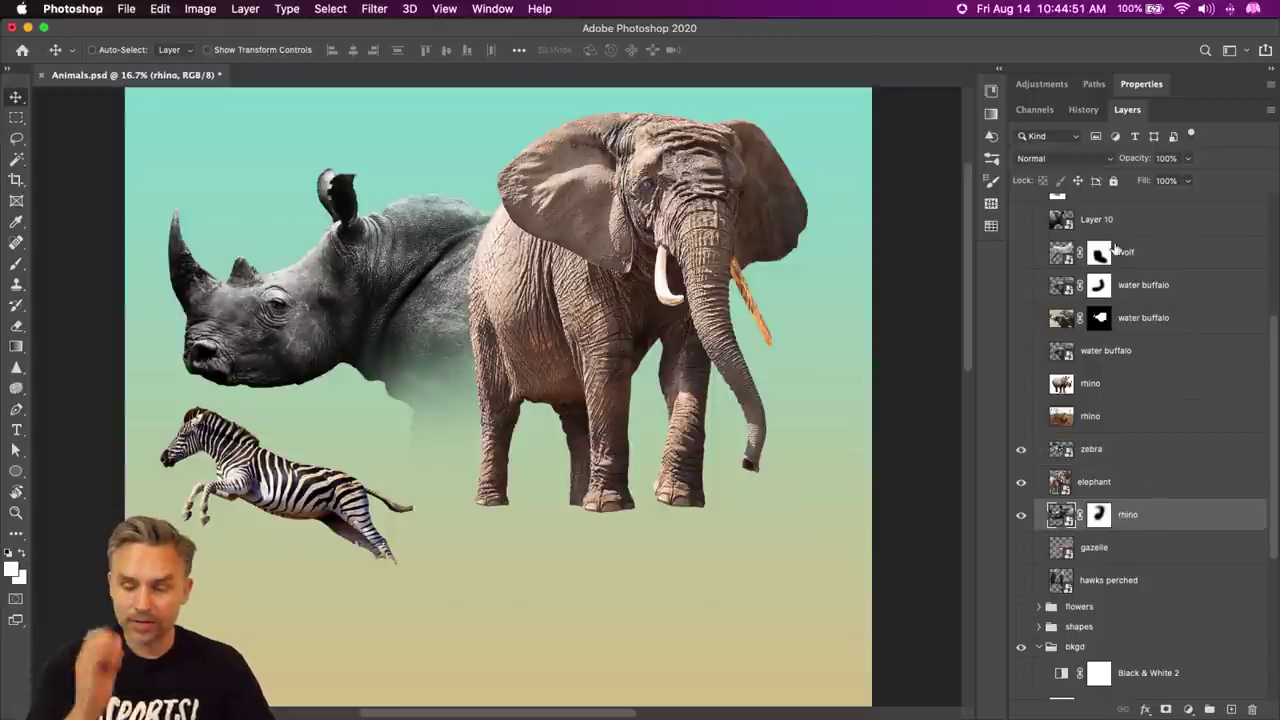
{"action": "scroll", "coordinate": [1100, 640], "scroll_direction": "down", "scroll_amount": 1}
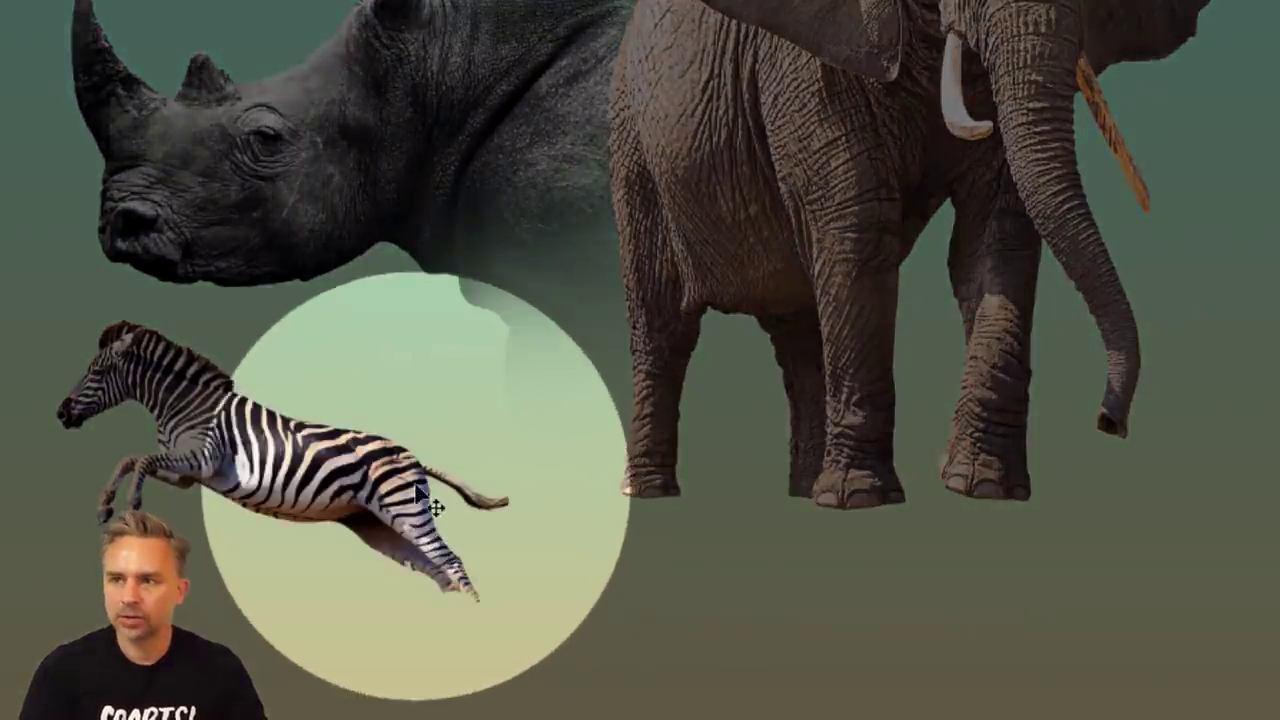
{"action": "left_click_drag", "start_coordinate": [467, 568], "coordinate": [300, 498]}
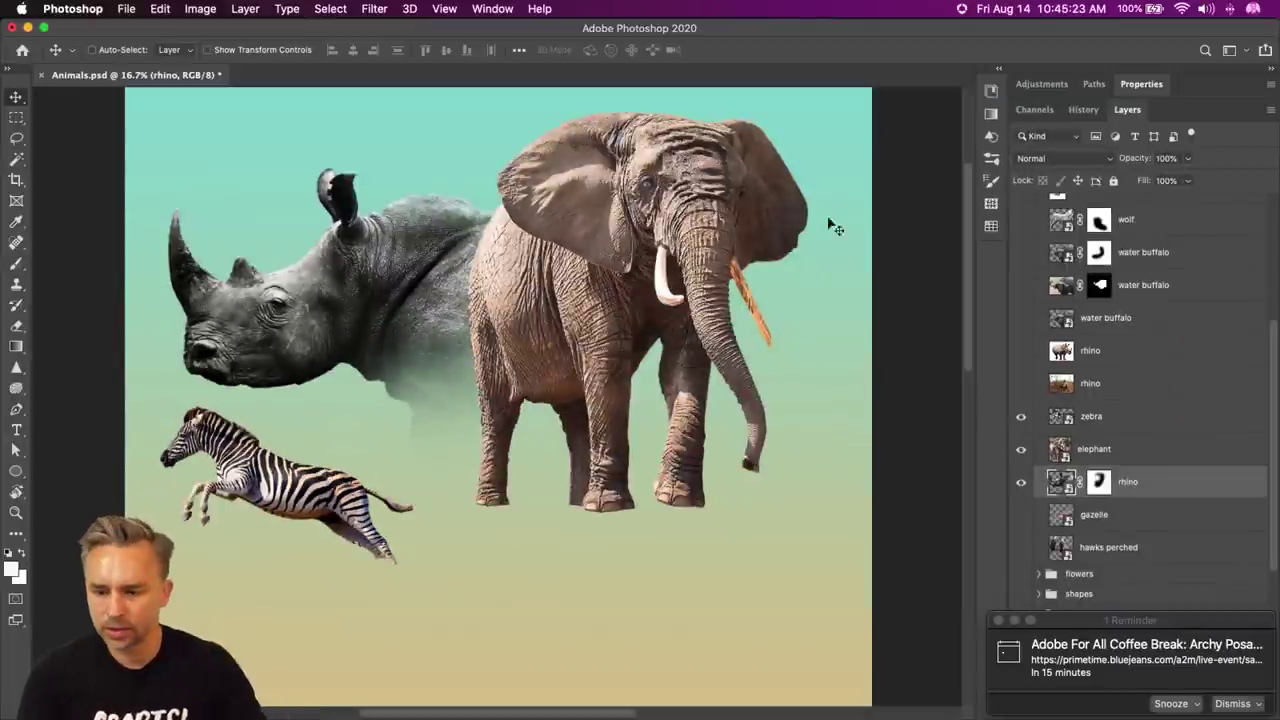
{"action": "left_click", "coordinate": [1232, 704]}
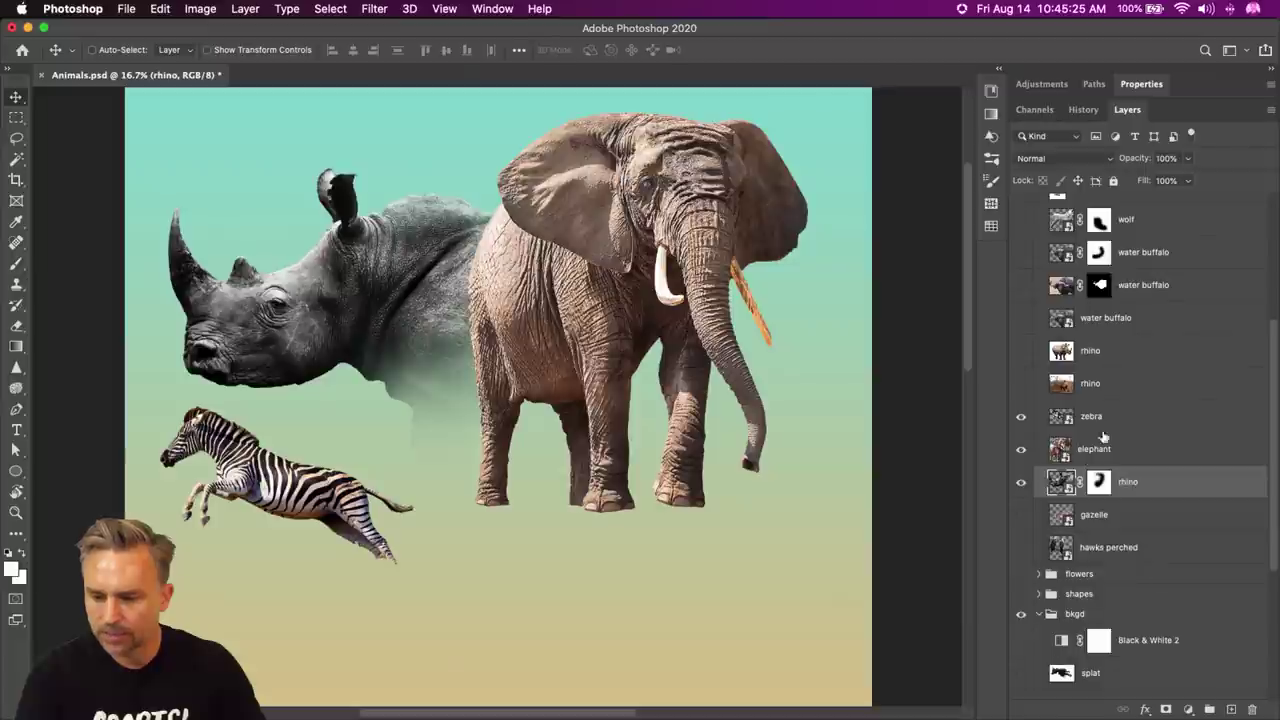
- Show the gazelle layer and move the gazelle down below the elephant's trunk
{"action": "left_click", "coordinate": [1021, 515]}
{"action": "left_click", "coordinate": [1100, 514]}
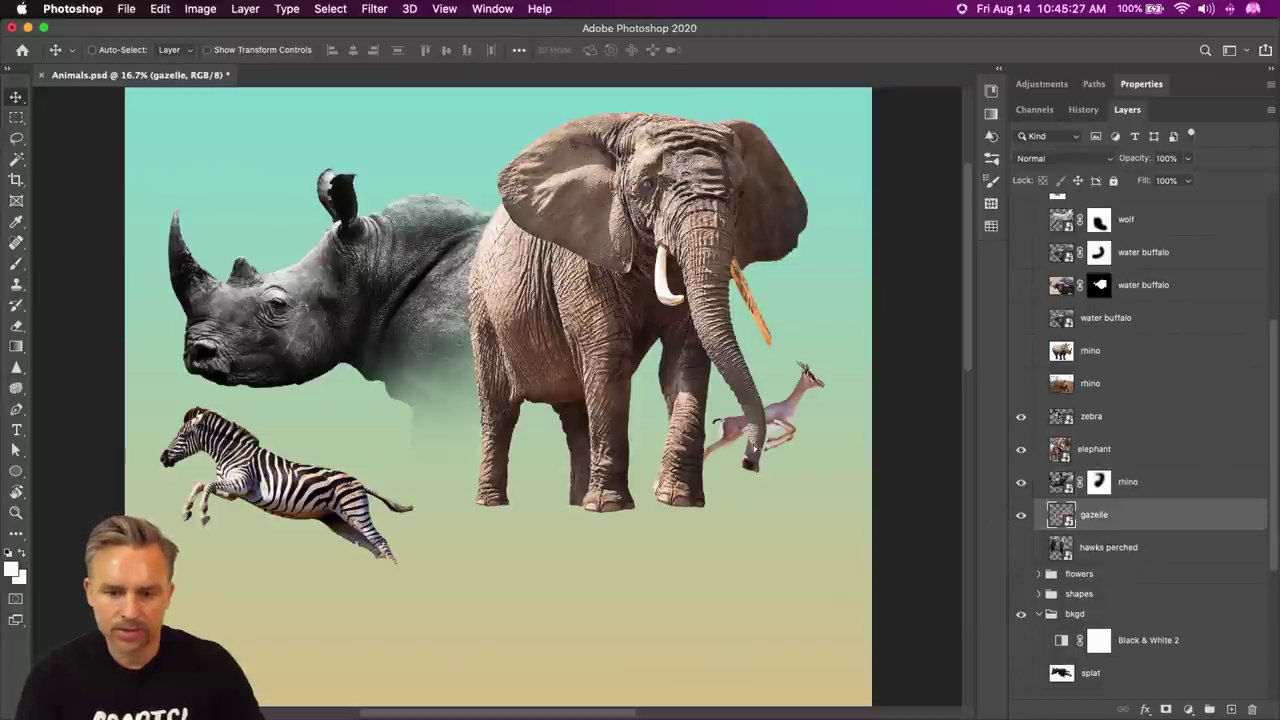
{"action": "left_click_drag", "start_coordinate": [760, 420], "coordinate": [731, 561]}
- Show the hawks perched layer and position the hawks above the rhino's back beside the elephant's ear
{"action": "left_click", "coordinate": [1021, 547]}
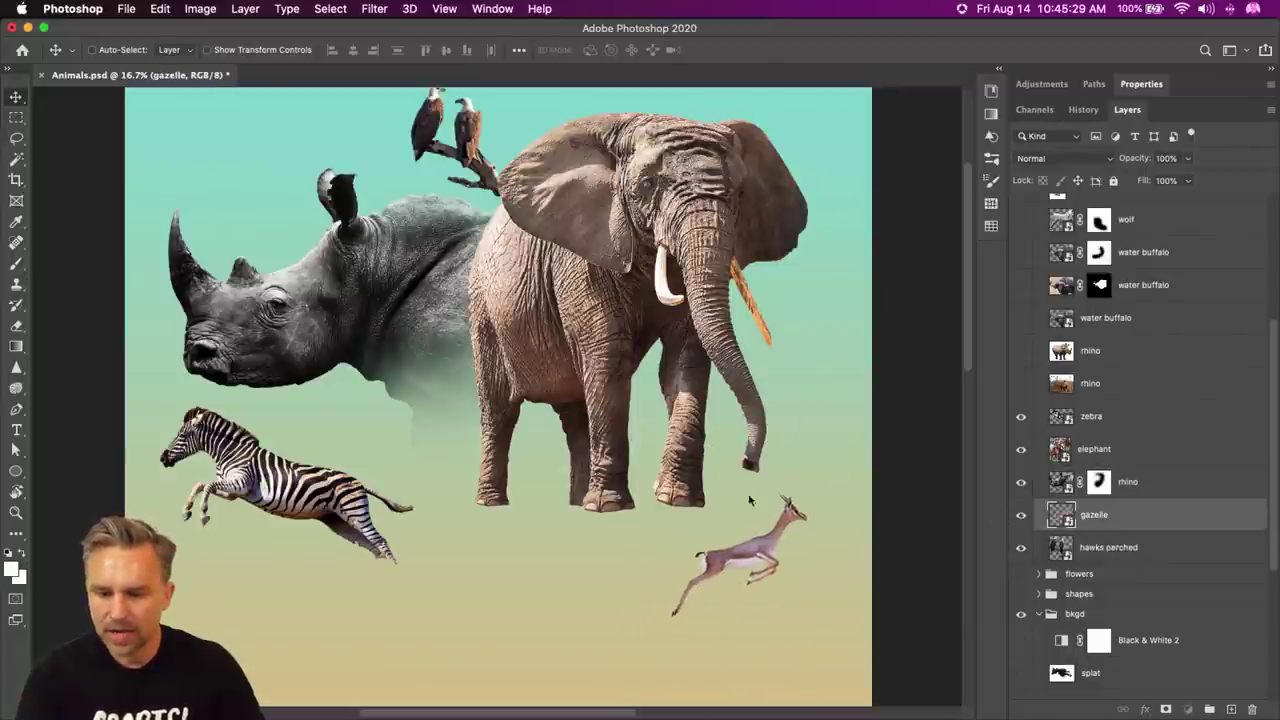
{"action": "left_click", "coordinate": [1108, 547]}
{"action": "left_click_drag", "start_coordinate": [300, 166], "coordinate": [312, 330]}
{"action": "mouse_move", "coordinate": [450, 300]}
{"action": "left_mouse_down"}
{"action": "mouse_move", "coordinate": [421, 274]}
{"action": "mouse_move", "coordinate": [450, 294]}
{"action": "mouse_move", "coordinate": [455, 283]}
{"action": "left_mouse_up"}
{"action": "left_click_drag", "start_coordinate": [376, 411], "coordinate": [387, 296]}
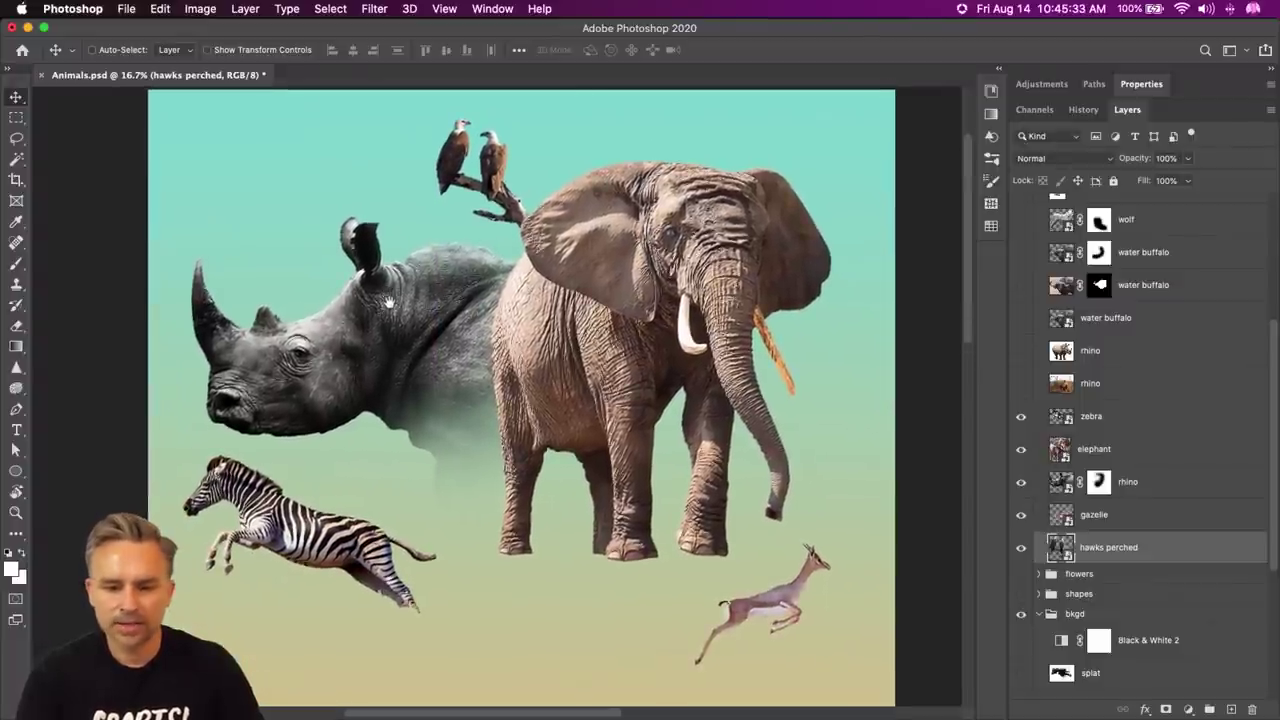
- Show the faded water buffalo smart object and delete the hidden water buffalo layer with the black mask
{"action": "left_click", "coordinate": [1167, 284]}
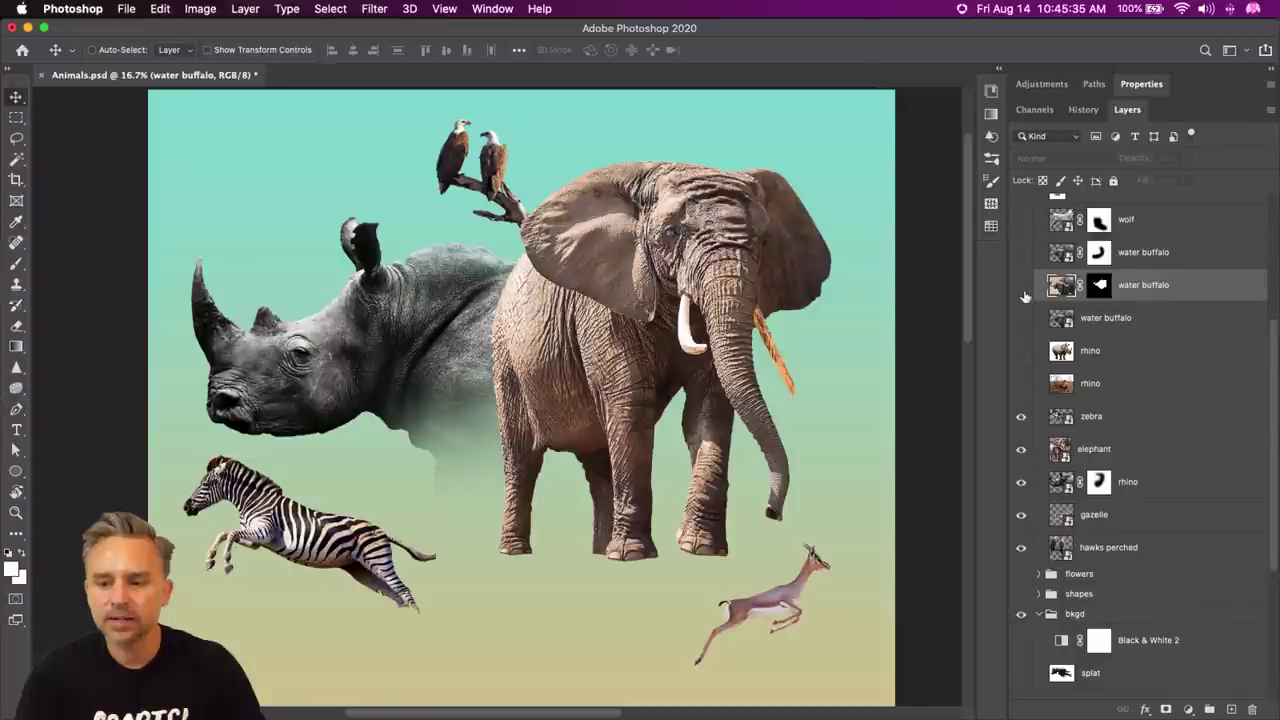
{"action": "left_click", "coordinate": [1021, 287]}
{"action": "left_click", "coordinate": [1023, 292]}
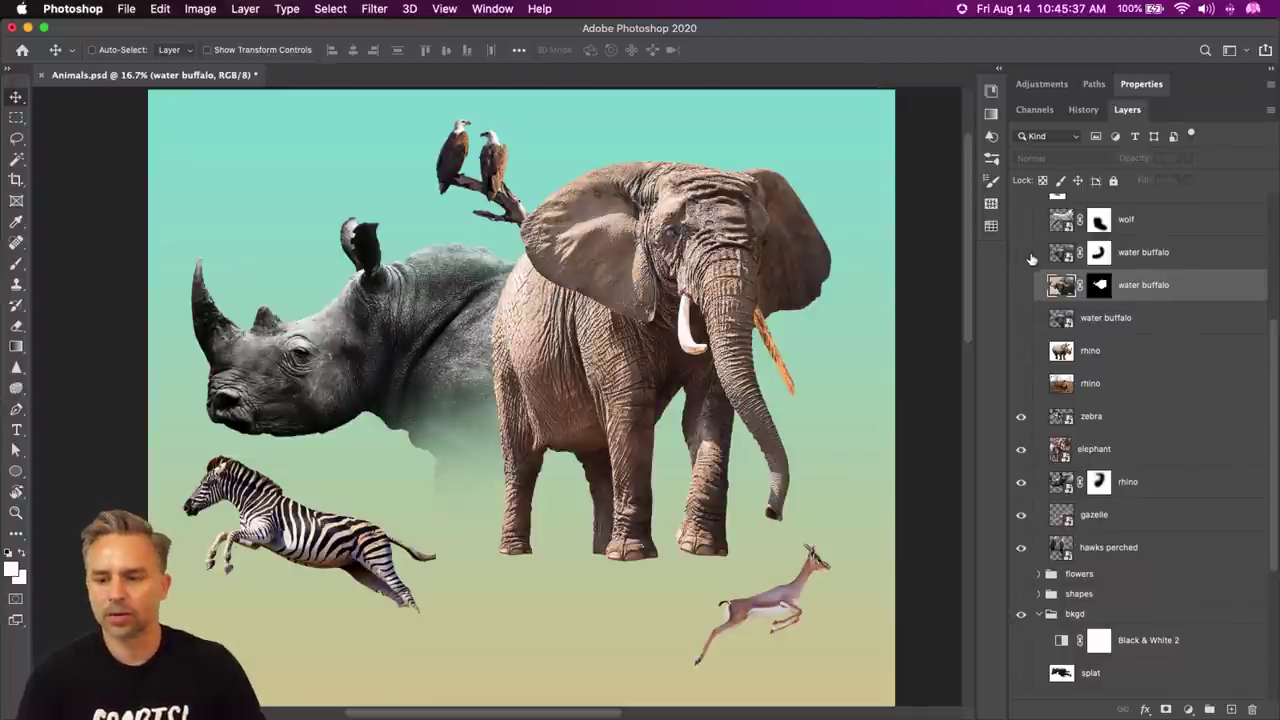
{"action": "left_click", "coordinate": [1021, 253]}
{"action": "left_click_drag", "start_coordinate": [1142, 258], "coordinate": [1251, 709]}
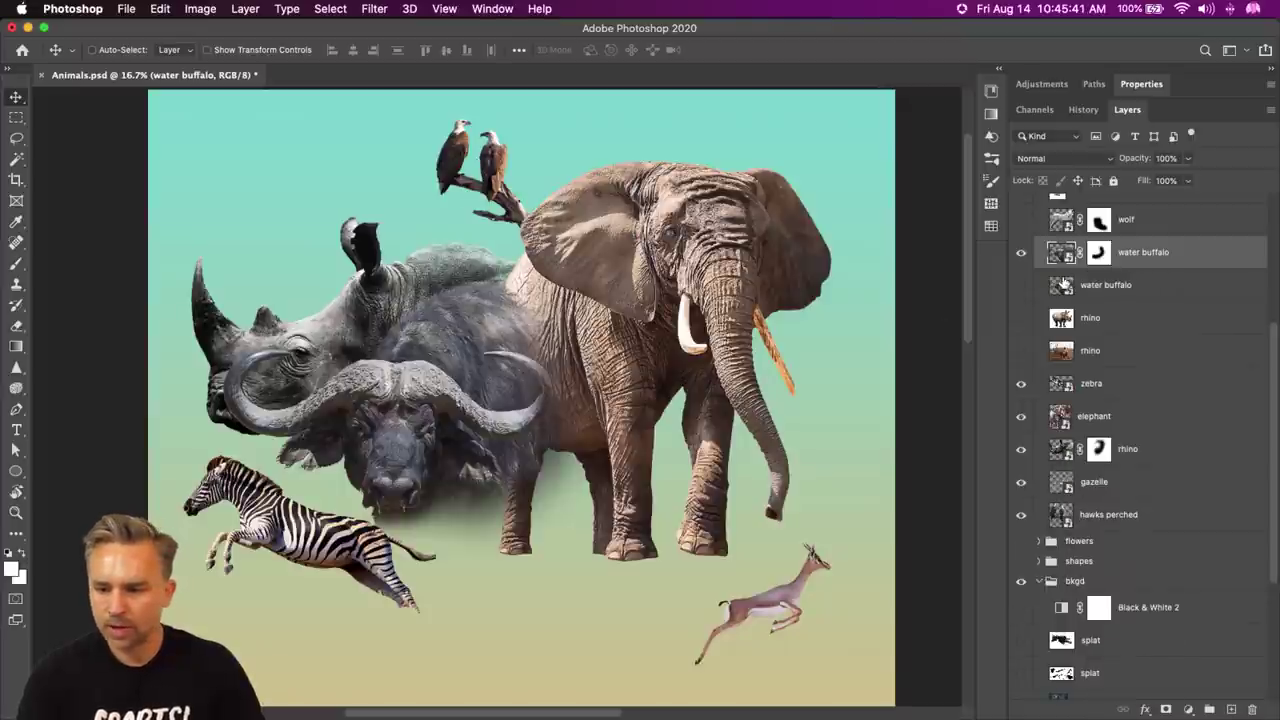
- Show the faded lion layer in front of the elephant and delete the unused lion photo layer above it
{"action": "scroll", "coordinate": [1062, 290], "scroll_direction": "up", "scroll_amount": 5}
{"action": "left_click", "coordinate": [1021, 337]}
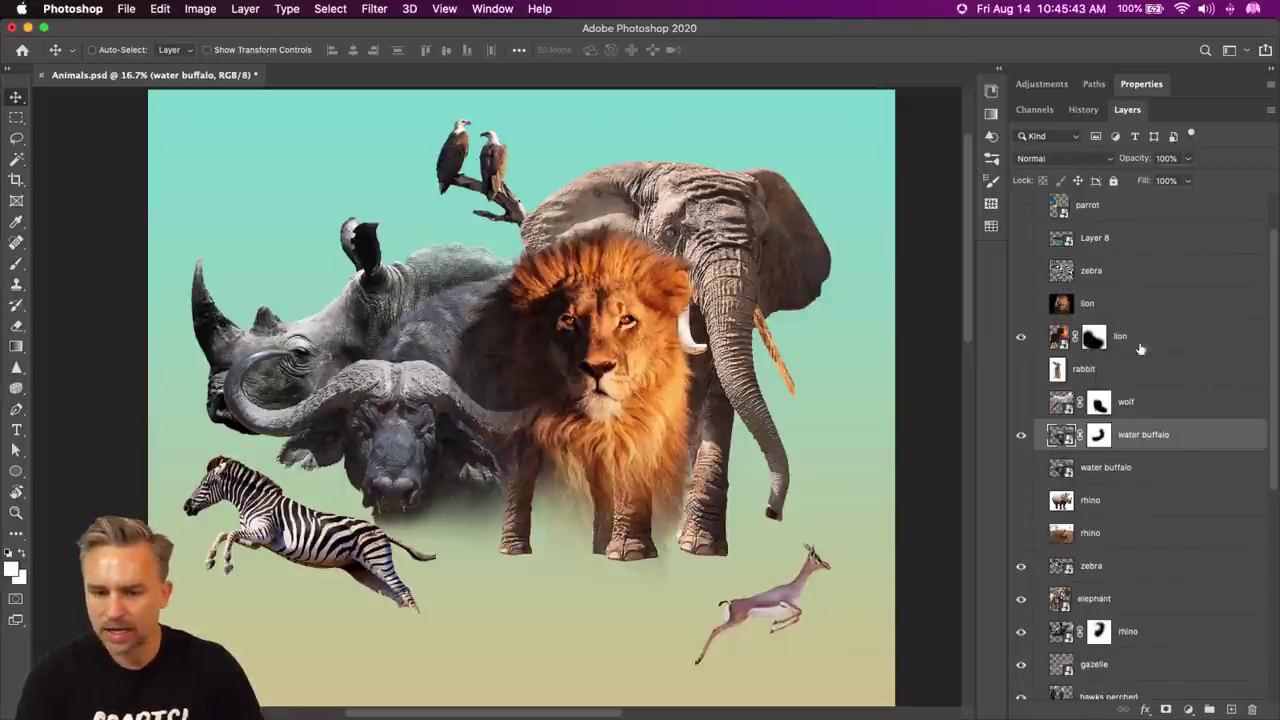
{"action": "left_click", "coordinate": [1064, 346]}
{"action": "scroll", "coordinate": [1038, 277], "scroll_direction": "up", "scroll_amount": 2}
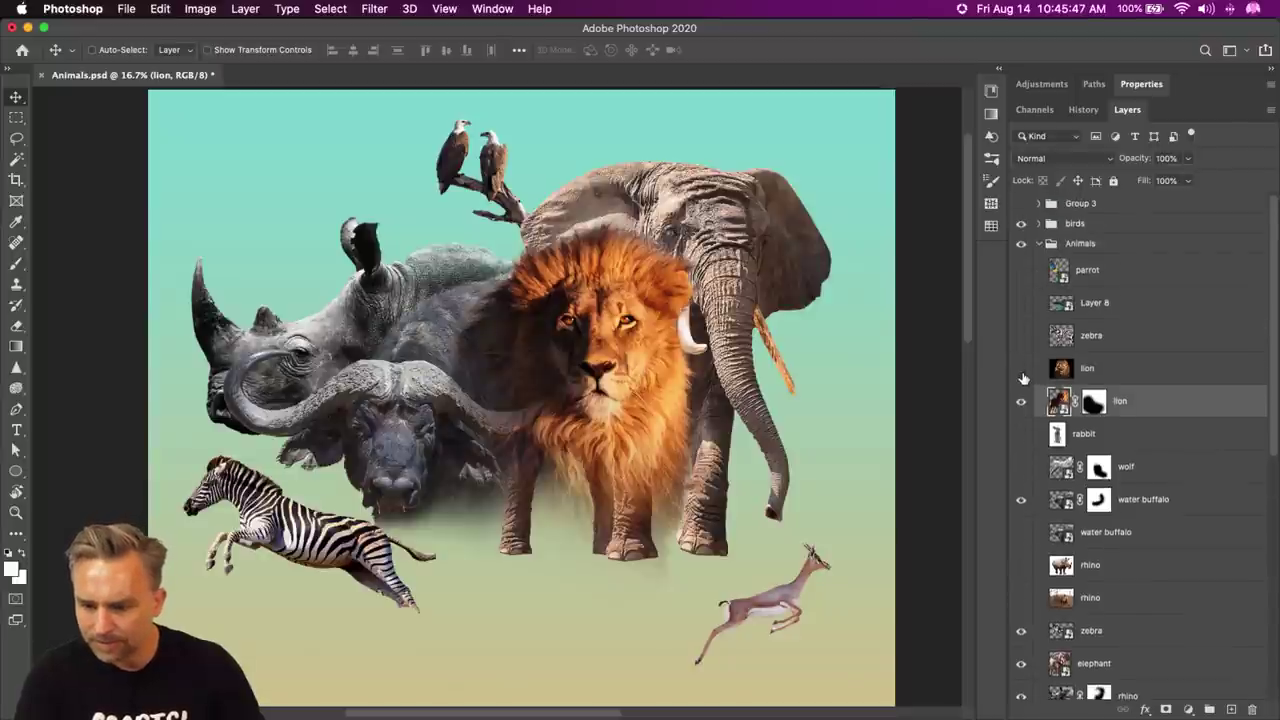
{"action": "left_click_drag", "start_coordinate": [1143, 368], "coordinate": [1240, 706]}
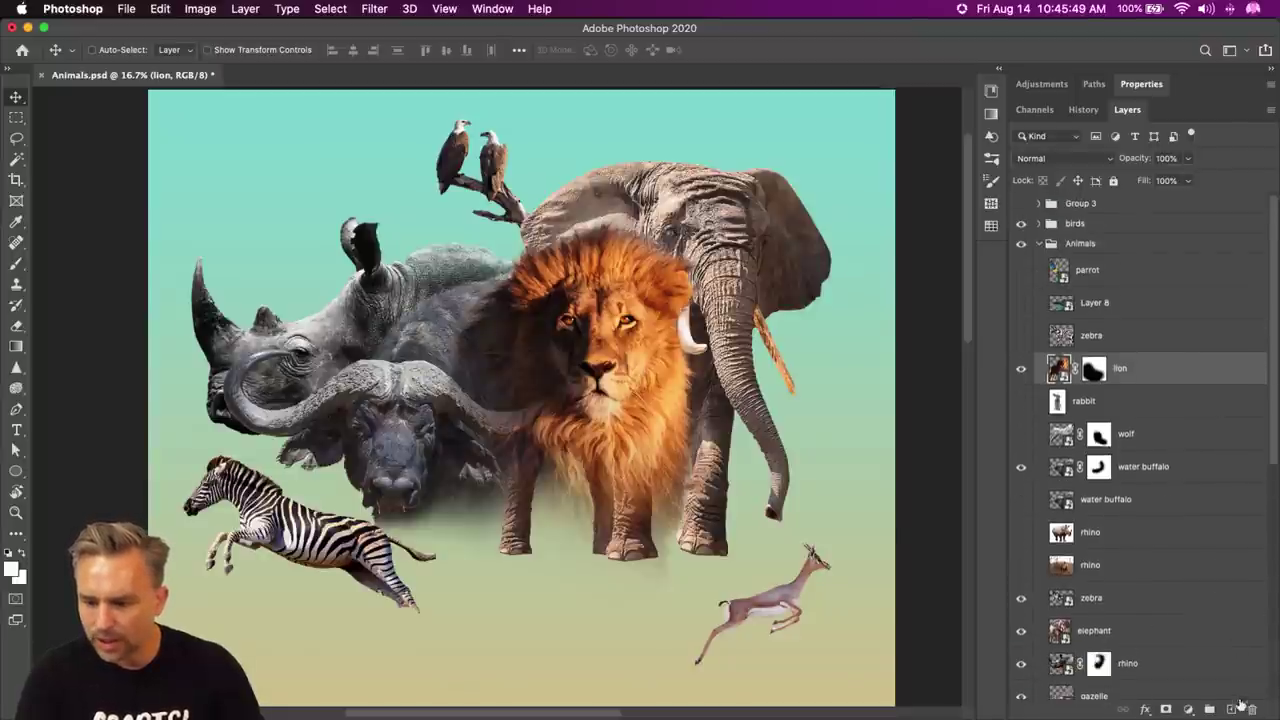
- Show the large standing zebra layer and move it so its head rises above the rhino
{"action": "left_click", "coordinate": [1021, 335]}
{"action": "left_click", "coordinate": [1062, 340]}
{"action": "left_click_drag", "start_coordinate": [354, 530], "coordinate": [297, 237]}
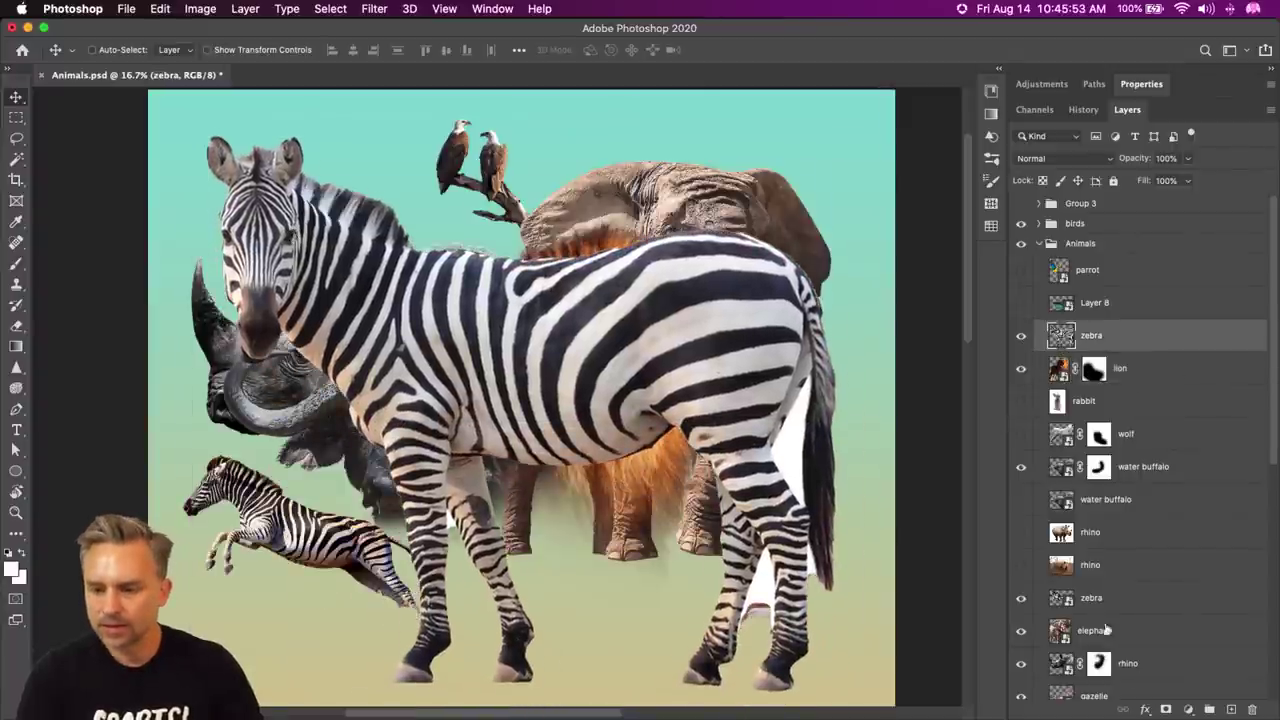
- Add a layer mask to the large zebra and fade out its hindquarters and legs in black with a 2200 px brush
{"action": "left_click", "coordinate": [1165, 709]}
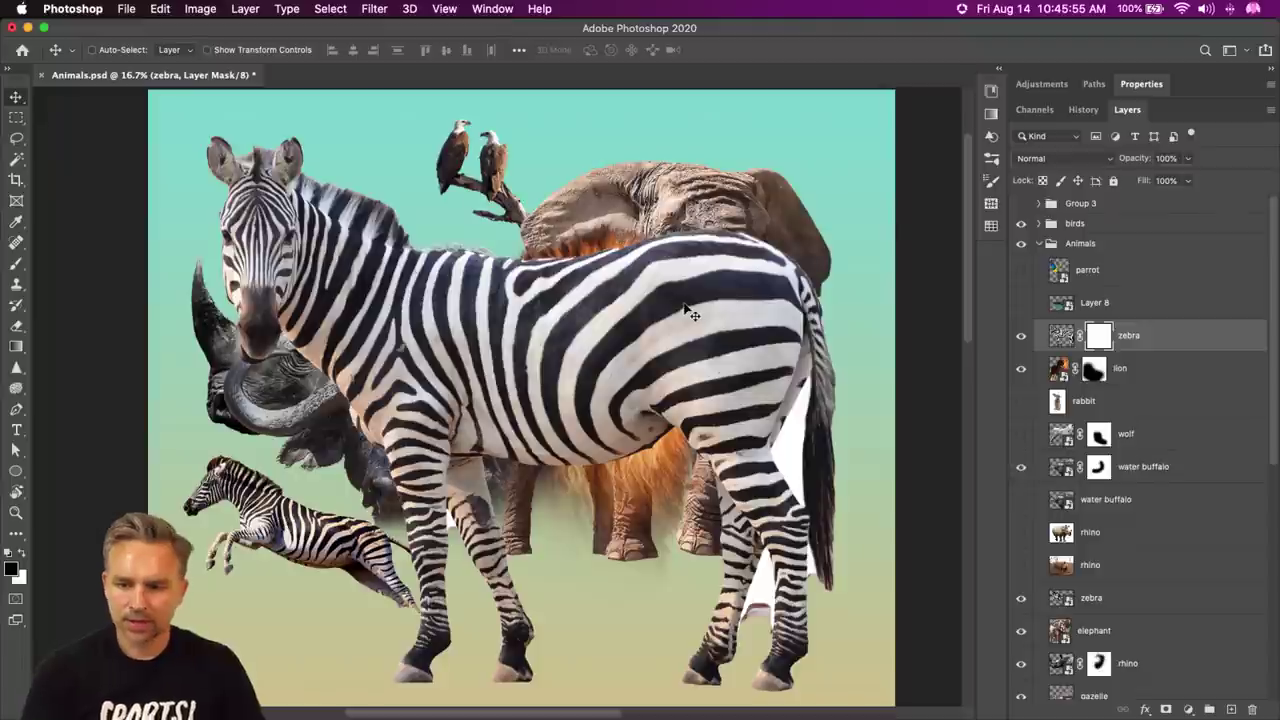
{"action": "key", "text": "b"}
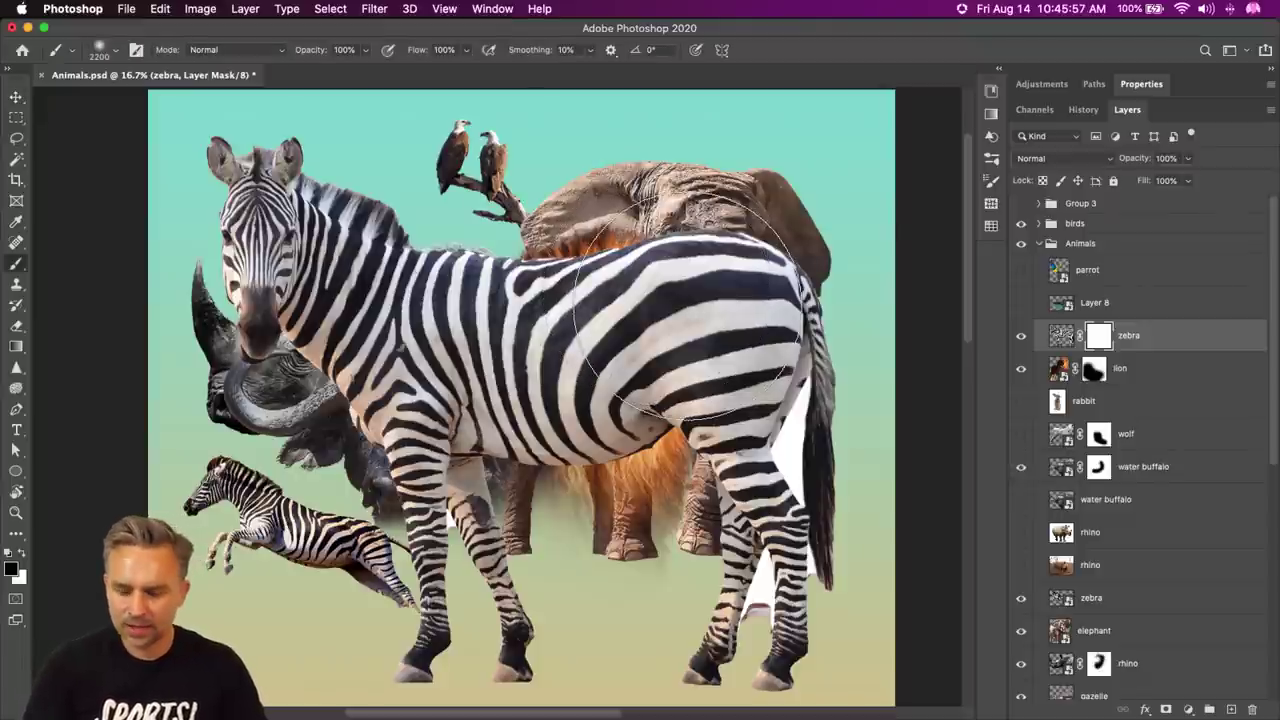
{"action": "mouse_move", "coordinate": [766, 214]}
{"action": "left_mouse_down"}
{"action": "mouse_move", "coordinate": [620, 660]}
{"action": "mouse_move", "coordinate": [780, 594]}
{"action": "mouse_move", "coordinate": [548, 245]}
{"action": "mouse_move", "coordinate": [700, 360]}
{"action": "mouse_move", "coordinate": [440, 600]}
{"action": "mouse_move", "coordinate": [500, 440]}
{"action": "mouse_move", "coordinate": [497, 200]}
{"action": "mouse_move", "coordinate": [434, 666]}
{"action": "mouse_move", "coordinate": [320, 620]}
{"action": "mouse_move", "coordinate": [774, 343]}
{"action": "mouse_move", "coordinate": [518, 210]}
{"action": "mouse_move", "coordinate": [314, 614]}
{"action": "left_mouse_up"}
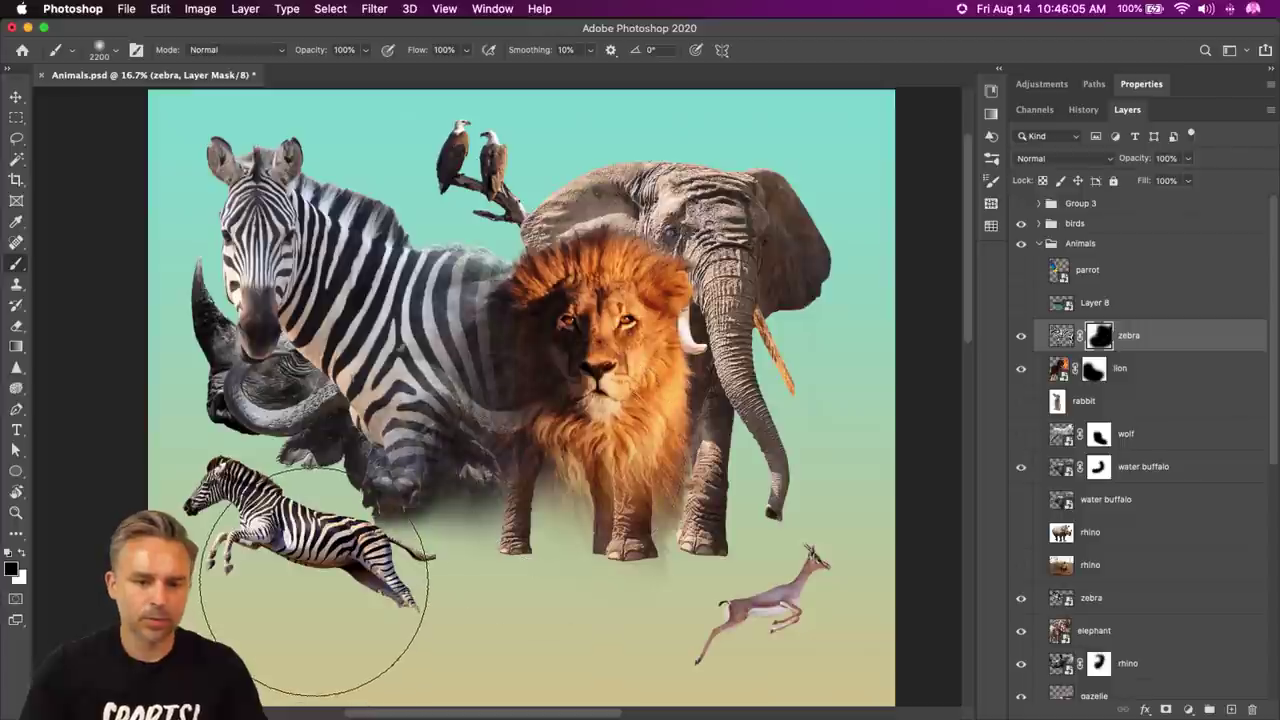
{"action": "left_click", "coordinate": [16, 97]}
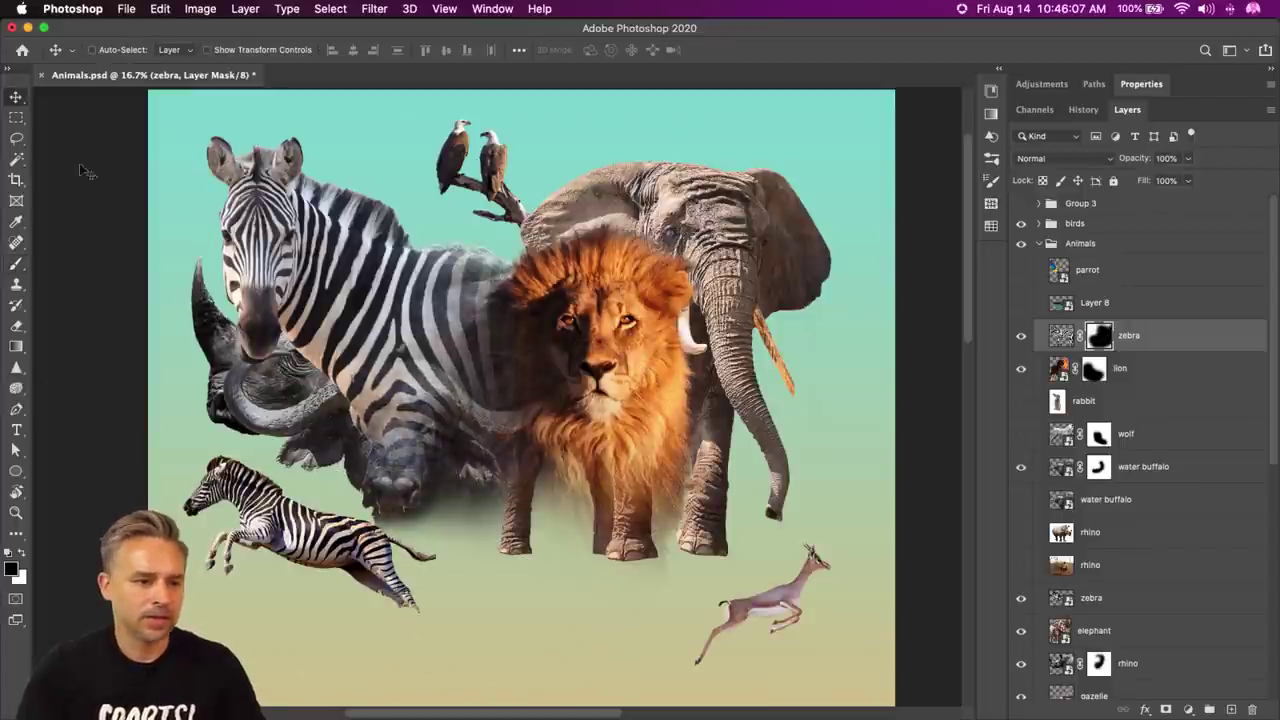
- Move the masked large zebra down in front of the water buffalo and scale it down
{"action": "mouse_move", "coordinate": [316, 250]}
{"action": "left_mouse_down"}
{"action": "mouse_move", "coordinate": [312, 372]}
{"action": "mouse_move", "coordinate": [352, 458]}
{"action": "left_mouse_up"}
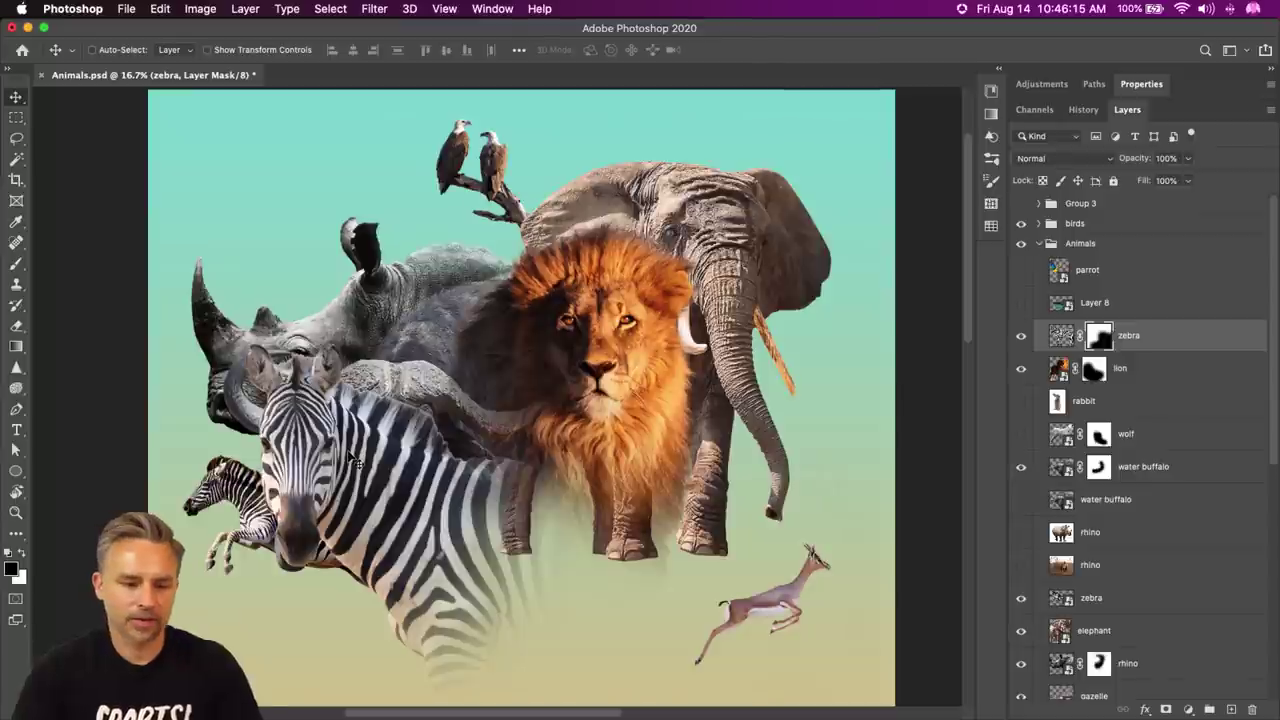
{"action": "left_click_drag", "start_coordinate": [352, 458], "coordinate": [392, 491]}
{"action": "key", "text": "ctrl+t"}
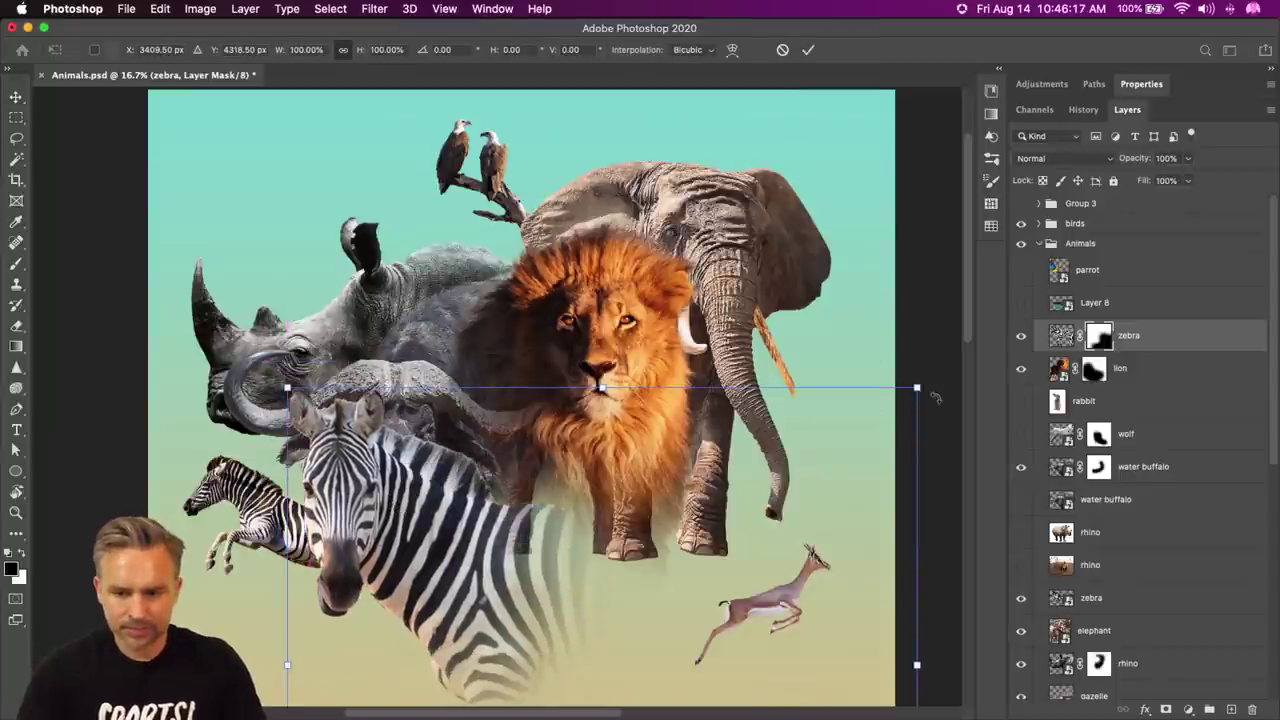
{"action": "left_click_drag", "start_coordinate": [912, 390], "coordinate": [840, 575]}
{"action": "left_click_drag", "start_coordinate": [405, 605], "coordinate": [405, 572]}
{"action": "key", "text": "Return"}
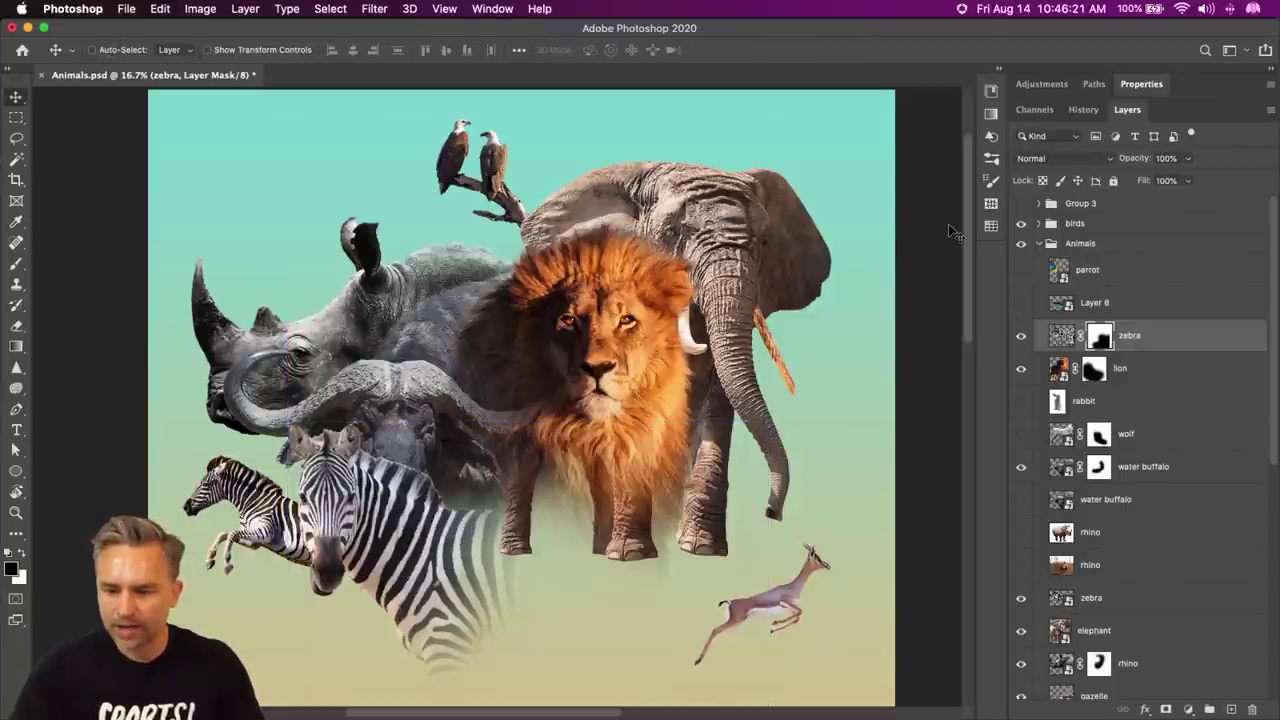
- Undo the large zebra's scaling, moves, mask painting and layer mask
{"action": "left_click", "coordinate": [1175, 378]}
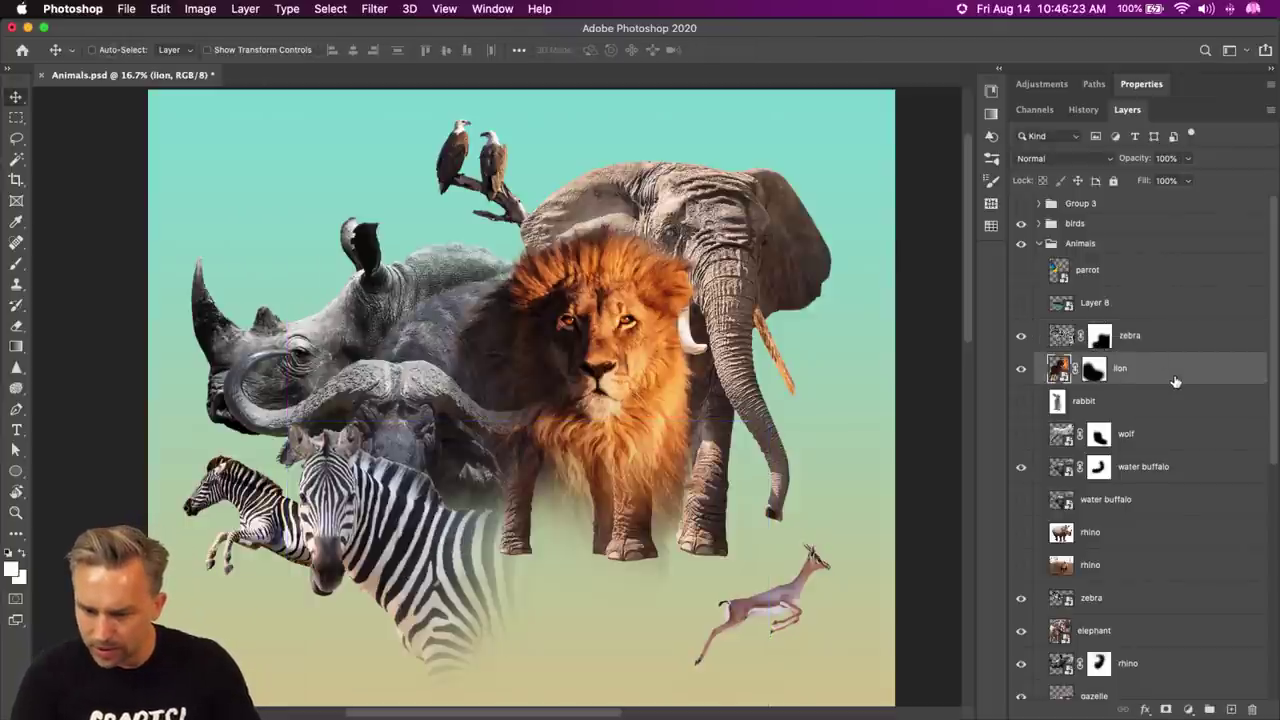
{"action": "left_click", "coordinate": [1148, 339]}
{"action": "key", "text": "super+z"}
{"action": "key", "text": "super+z"}
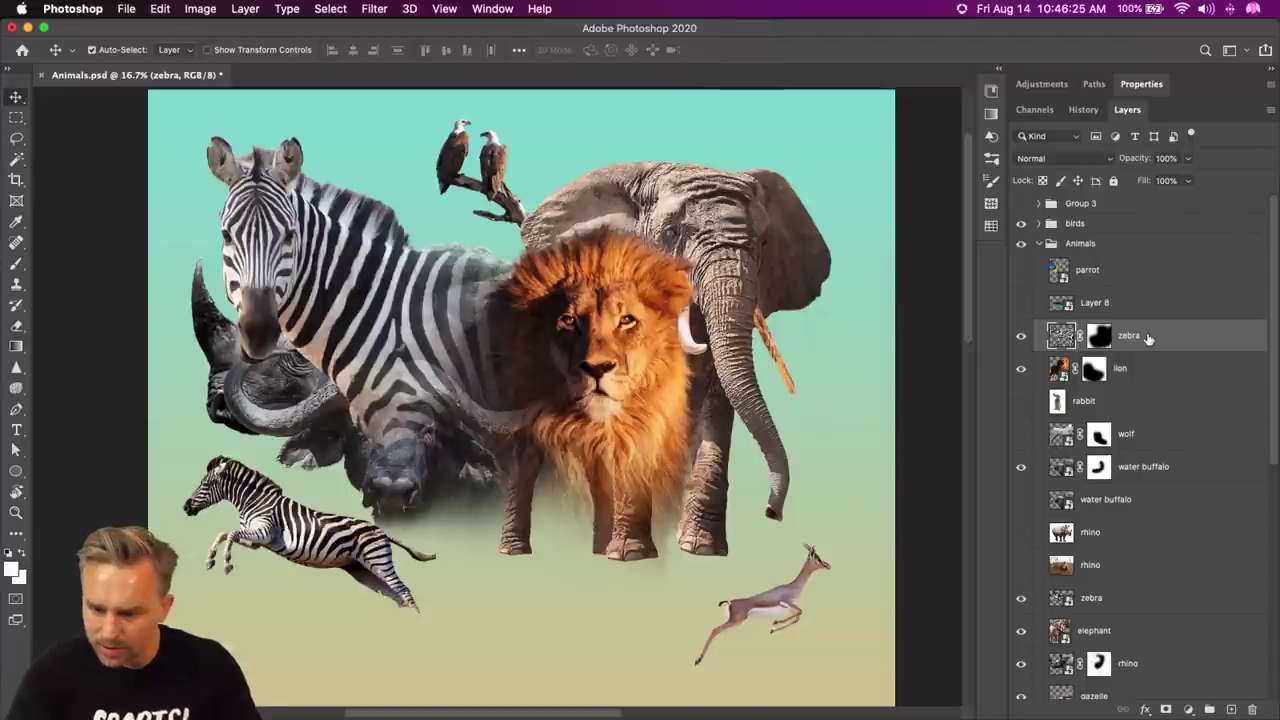
{"action": "key", "text": "super+z"}
{"action": "key", "text": "super+z"}
{"action": "key", "text": "super+z"}
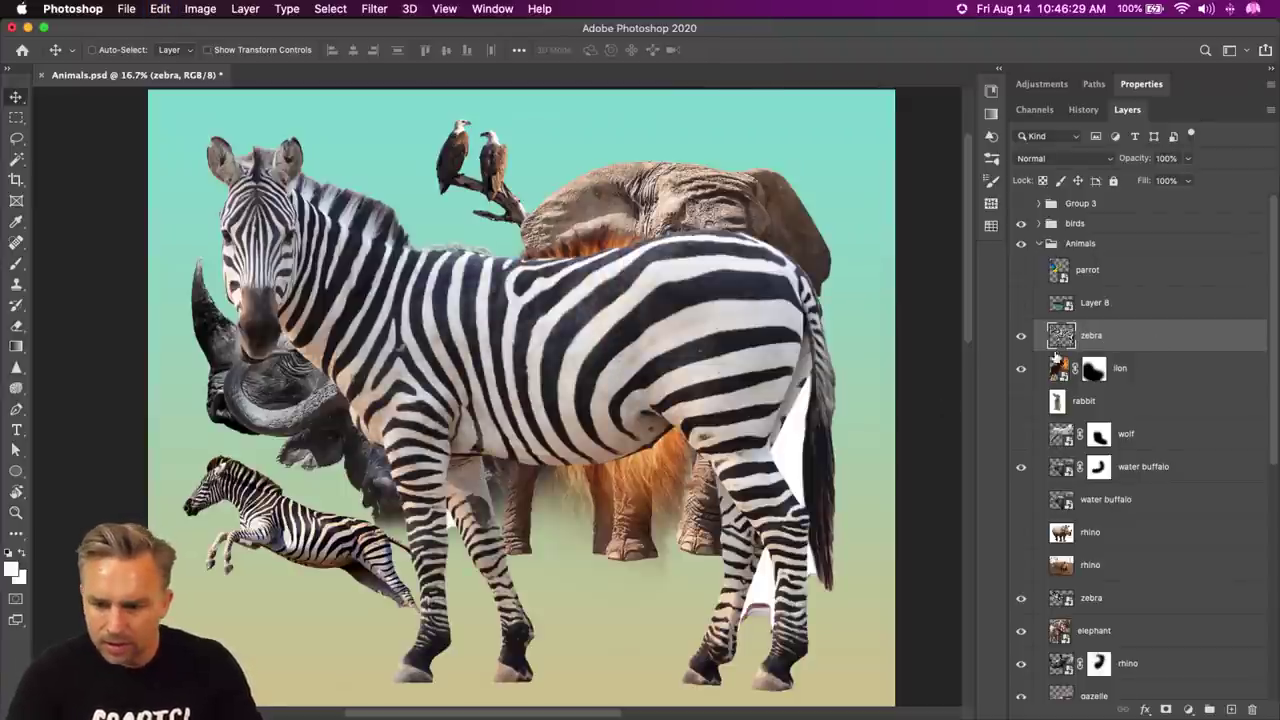
- Shift the large zebra slightly, add a layer mask and fade out its hindquarters and legs in black with a 2500 px brush
{"action": "mouse_move", "coordinate": [558, 372]}
{"action": "left_mouse_down"}
{"action": "mouse_move", "coordinate": [646, 258]}
{"action": "mouse_move", "coordinate": [497, 365]}
{"action": "mouse_move", "coordinate": [567, 367]}
{"action": "left_mouse_up"}
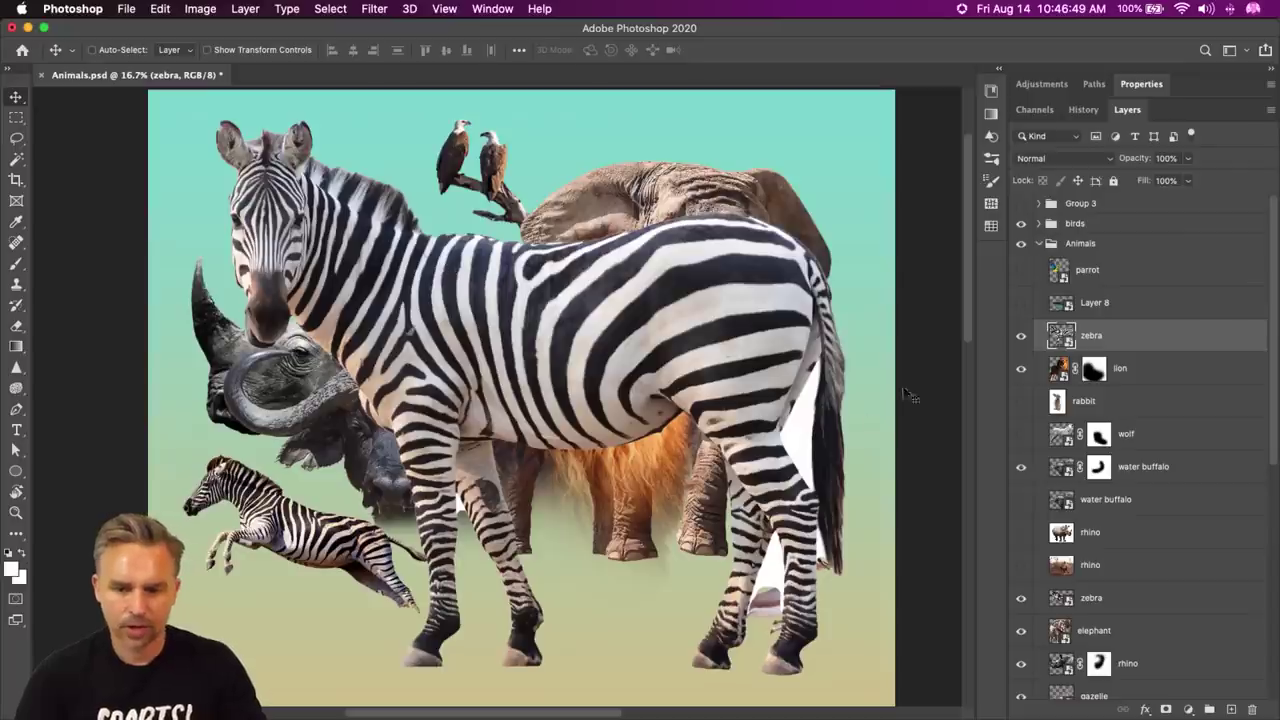
{"action": "left_click", "coordinate": [1165, 709]}
{"action": "key", "text": "b"}
{"action": "key", "text": "x"}
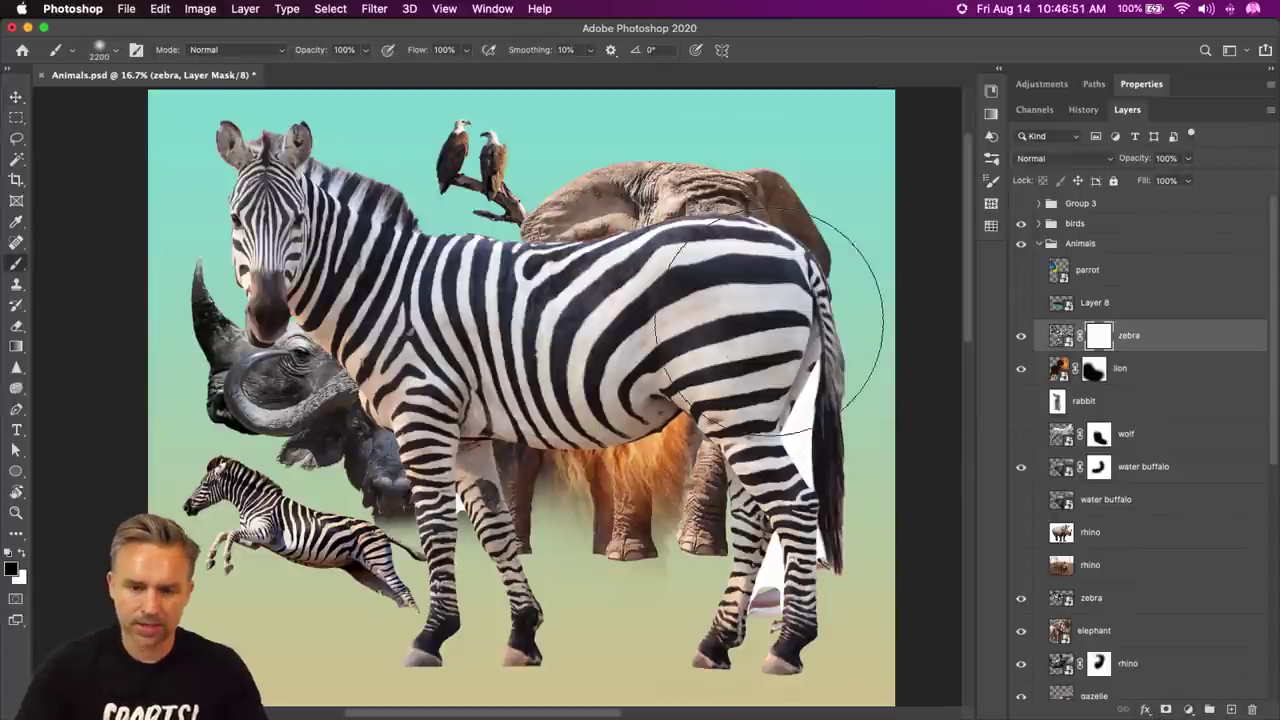
{"action": "mouse_move", "coordinate": [814, 286]}
{"action": "left_mouse_down"}
{"action": "mouse_move", "coordinate": [794, 171]}
{"action": "mouse_move", "coordinate": [830, 410]}
{"action": "mouse_move", "coordinate": [520, 690]}
{"action": "left_mouse_up"}
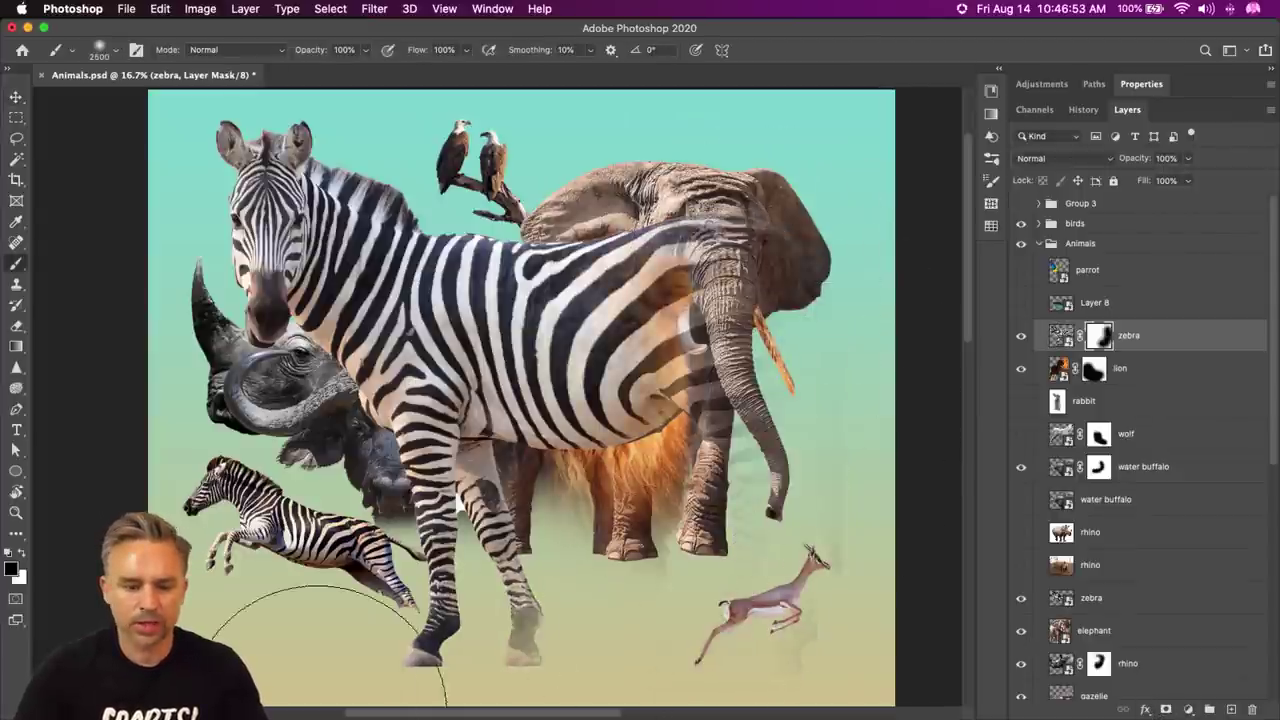
{"action": "mouse_move", "coordinate": [479, 171]}
{"action": "left_mouse_down"}
{"action": "mouse_move", "coordinate": [691, 571]}
{"action": "mouse_move", "coordinate": [386, 571]}
{"action": "mouse_move", "coordinate": [251, 537]}
{"action": "mouse_move", "coordinate": [752, 60]}
{"action": "left_mouse_up"}
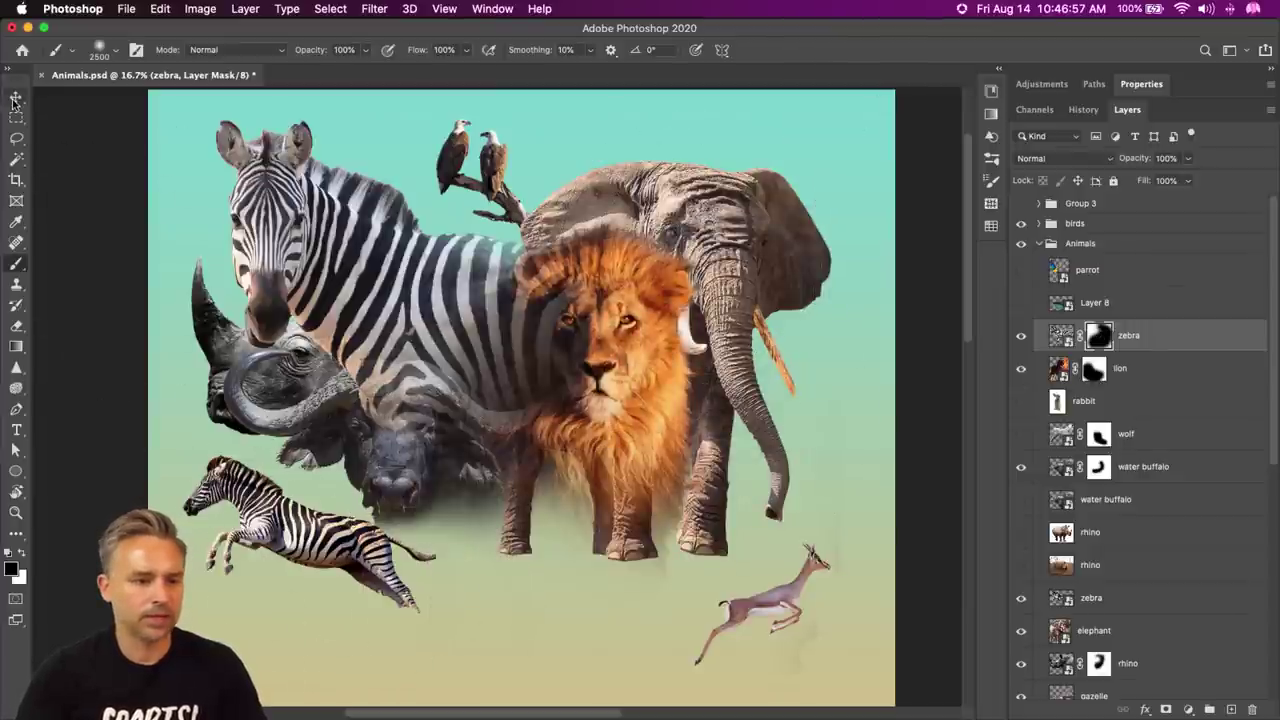
- Move the masked zebra below the water buffalo's head and scale it down beside the leaping zebra
{"action": "key", "text": "v"}
{"action": "mouse_move", "coordinate": [278, 262]}
{"action": "left_mouse_down"}
{"action": "mouse_move", "coordinate": [281, 500]}
{"action": "mouse_move", "coordinate": [310, 495]}
{"action": "left_mouse_up"}
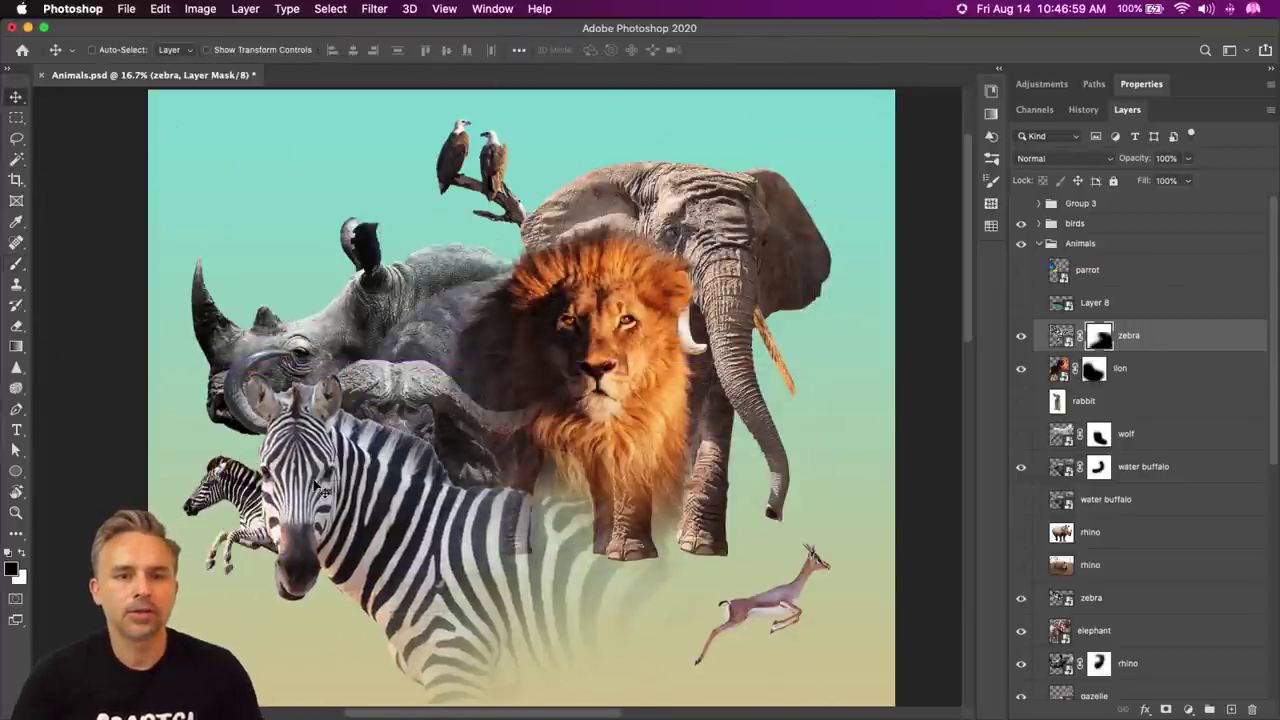
{"action": "key", "text": "super+t"}
{"action": "left_click_drag", "start_coordinate": [243, 371], "coordinate": [400, 511]}
{"action": "left_click_drag", "start_coordinate": [565, 645], "coordinate": [422, 500]}
{"action": "left_click_drag", "start_coordinate": [261, 372], "coordinate": [309, 413]}
{"action": "key", "text": "Return"}
{"action": "left_click_drag", "start_coordinate": [390, 520], "coordinate": [365, 530]}
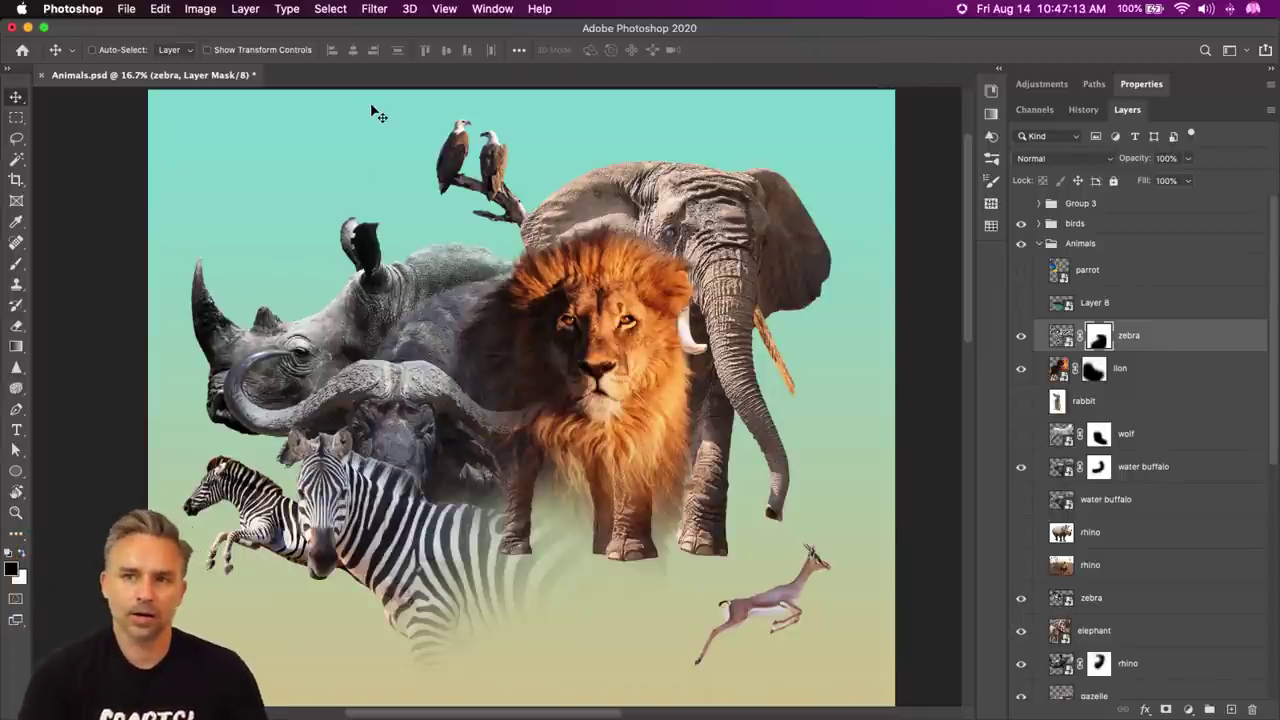
- Show the shark on Layer 8 and move it below the faded zebra's chest
{"action": "key", "text": "super+2"}
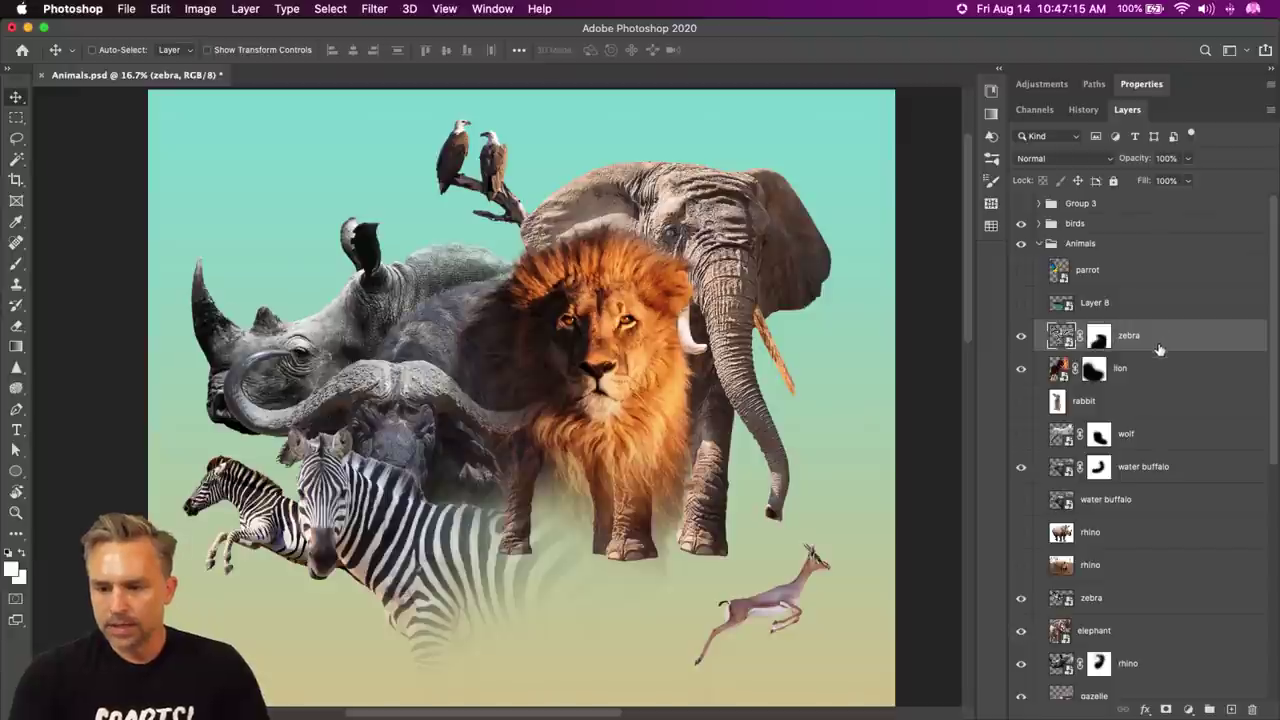
{"action": "left_click", "coordinate": [1022, 308]}
{"action": "left_click", "coordinate": [1095, 302]}
{"action": "left_click_drag", "start_coordinate": [522, 448], "coordinate": [480, 533]}
{"action": "scroll", "coordinate": [505, 380], "scroll_direction": "down", "scroll_amount": 5}
{"action": "left_click_drag", "start_coordinate": [491, 452], "coordinate": [503, 534]}
{"action": "scroll", "coordinate": [486, 495], "scroll_direction": "up", "scroll_amount": 2}
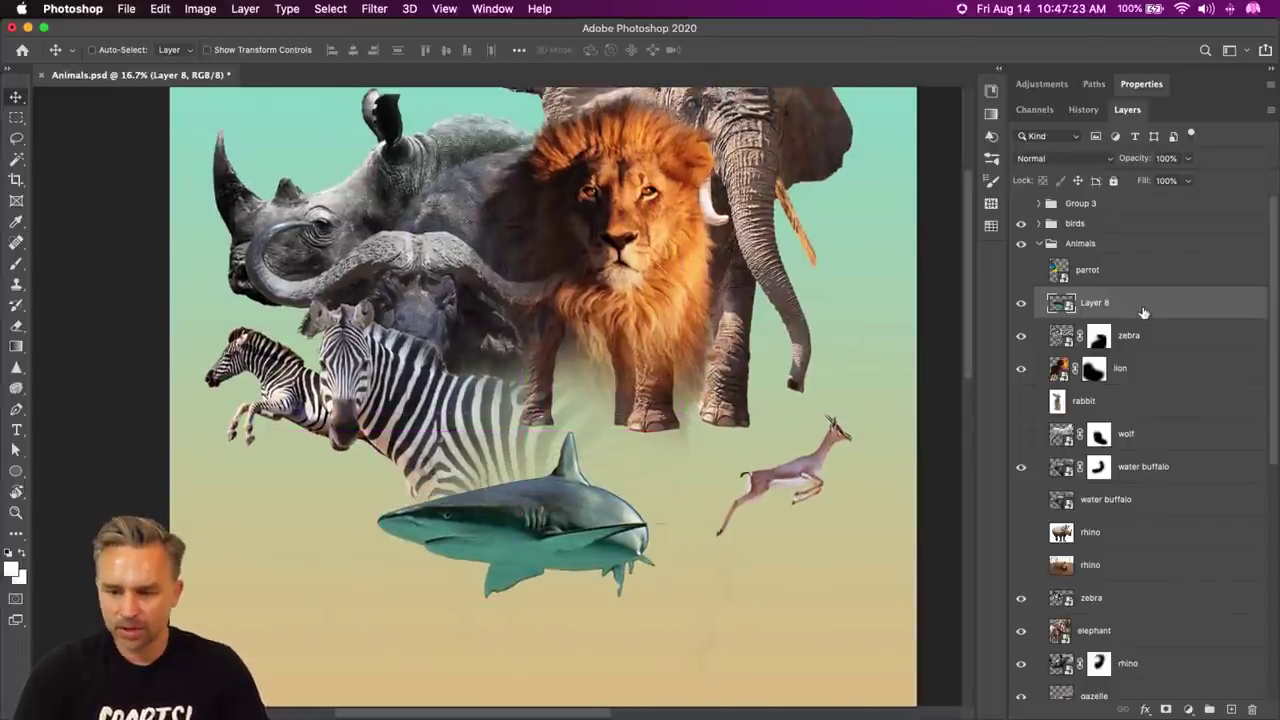
- Rename Layer 8 as shark
{"action": "key", "text": "super+u"}
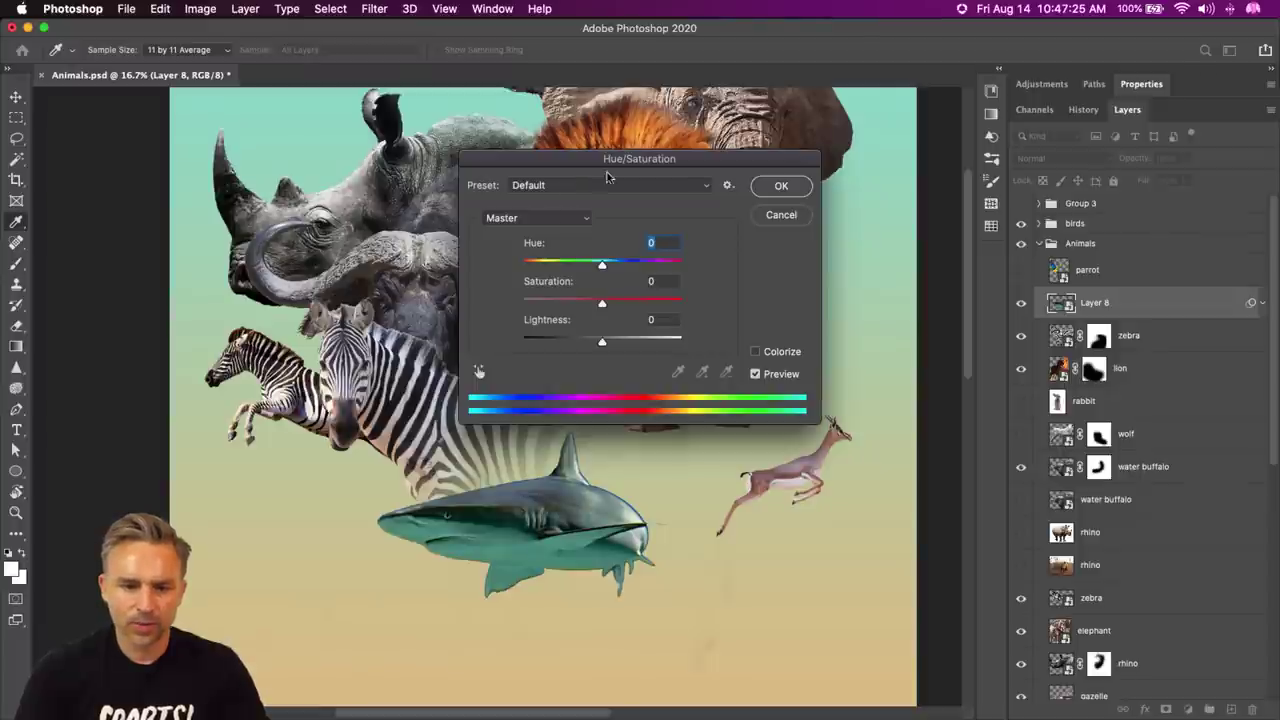
{"action": "left_click", "coordinate": [778, 214]}
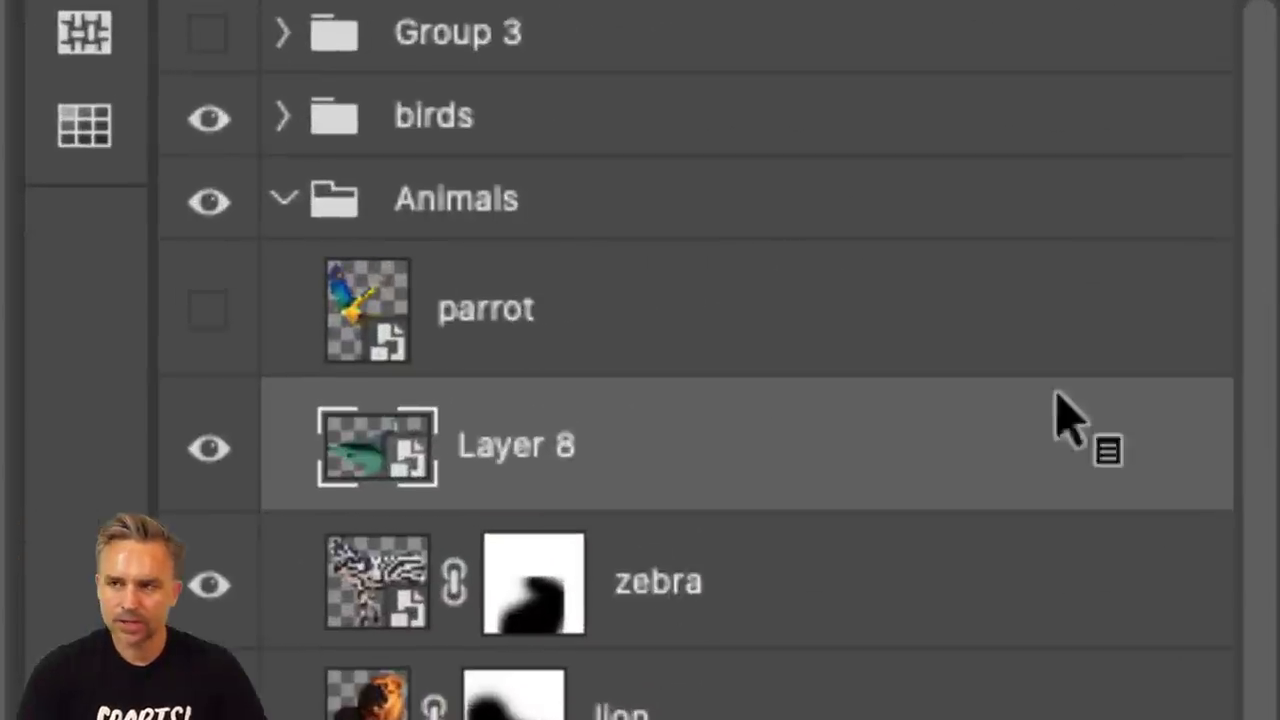
{"action": "double_click", "coordinate": [787, 377]}
{"action": "type", "text": "shark"}
{"action": "key", "text": "Return"}
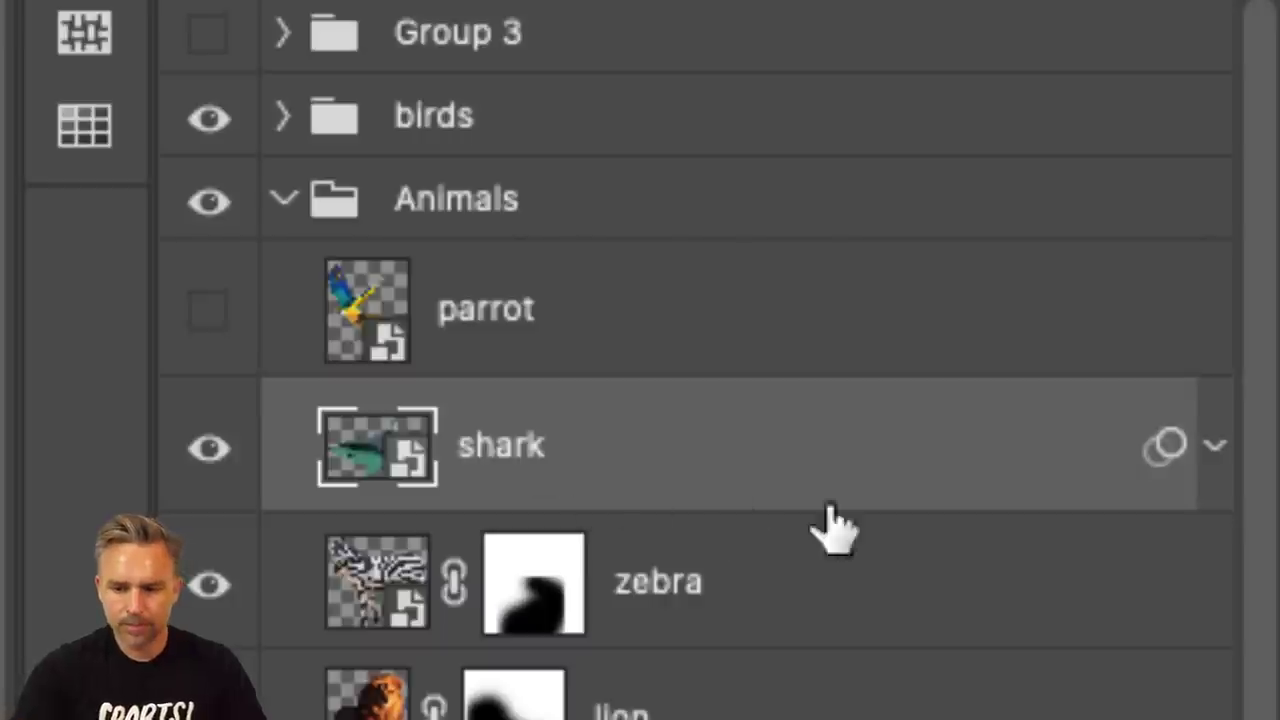
- Apply a Hue/Saturation smart filter to the shark with Saturation -66 and collapse its filter list
{"action": "left_click", "coordinate": [1140, 456]}
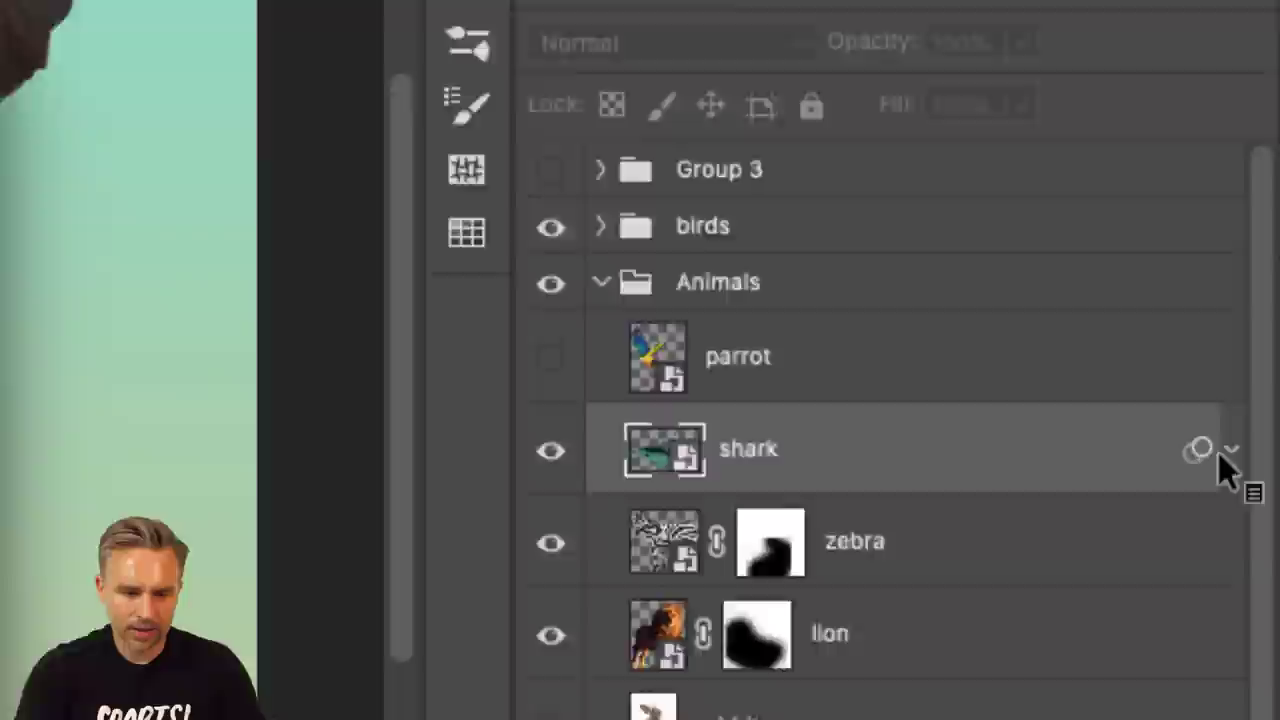
{"action": "key", "text": "super+u"}
{"action": "left_click_drag", "start_coordinate": [496, 173], "coordinate": [741, 248]}
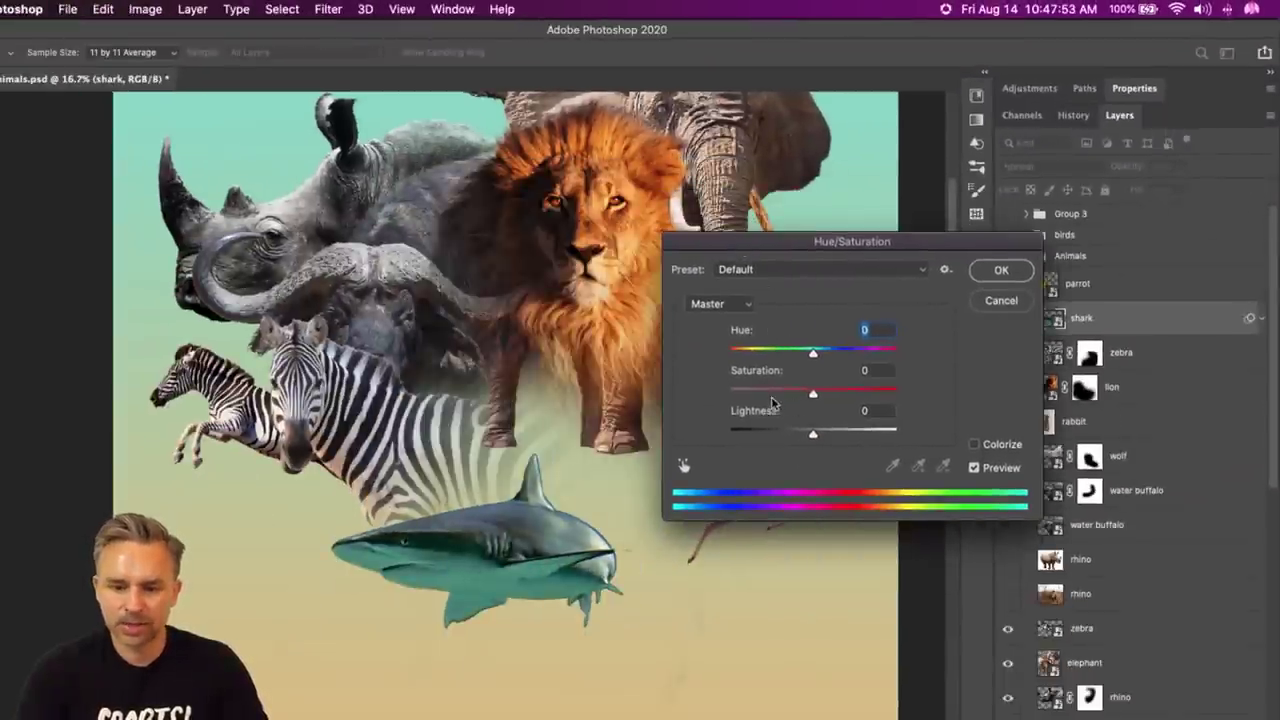
{"action": "mouse_move", "coordinate": [772, 402]}
{"action": "left_mouse_down"}
{"action": "mouse_move", "coordinate": [708, 398]}
{"action": "mouse_move", "coordinate": [757, 396]}
{"action": "left_mouse_up"}
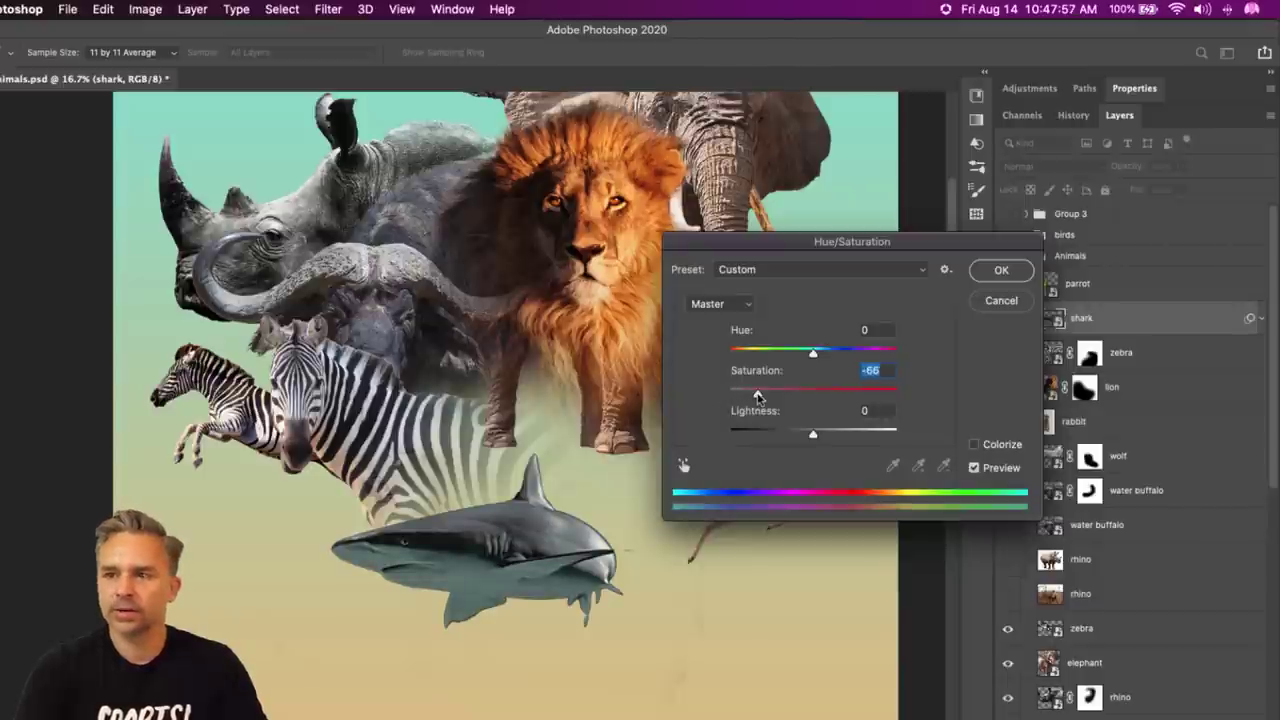
{"action": "left_click", "coordinate": [1001, 270]}
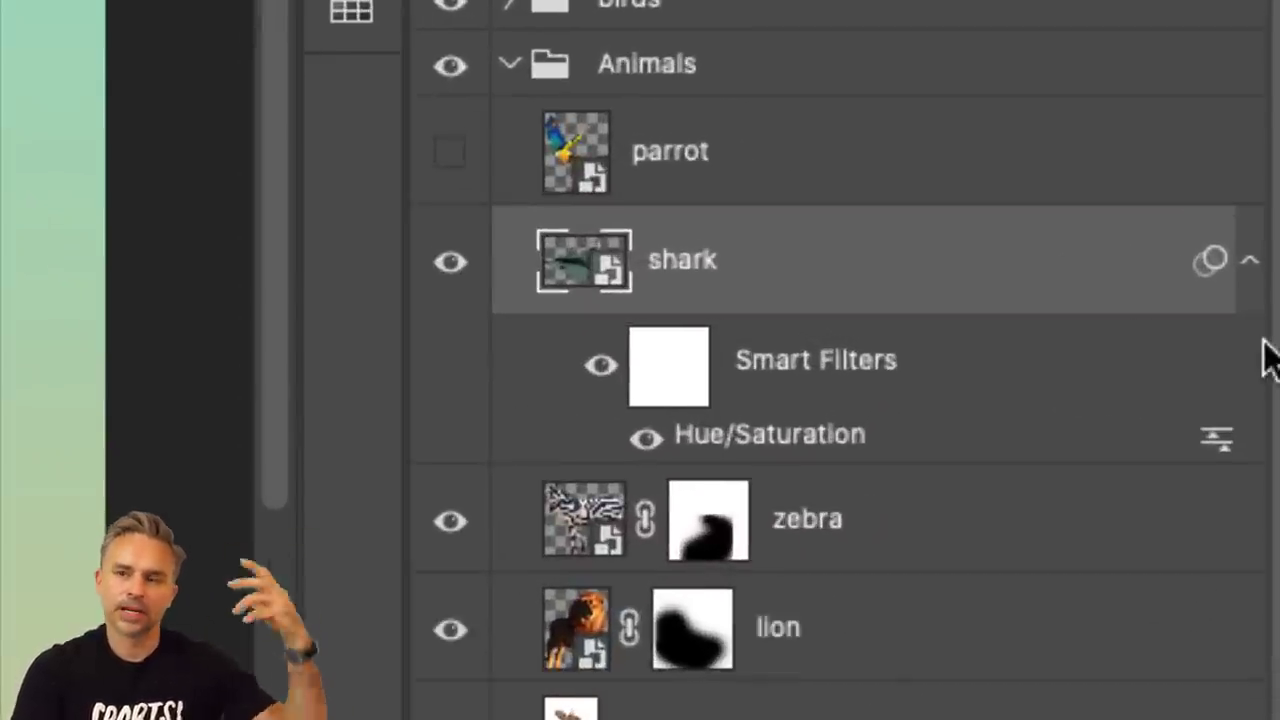
{"action": "left_click", "coordinate": [1249, 262]}
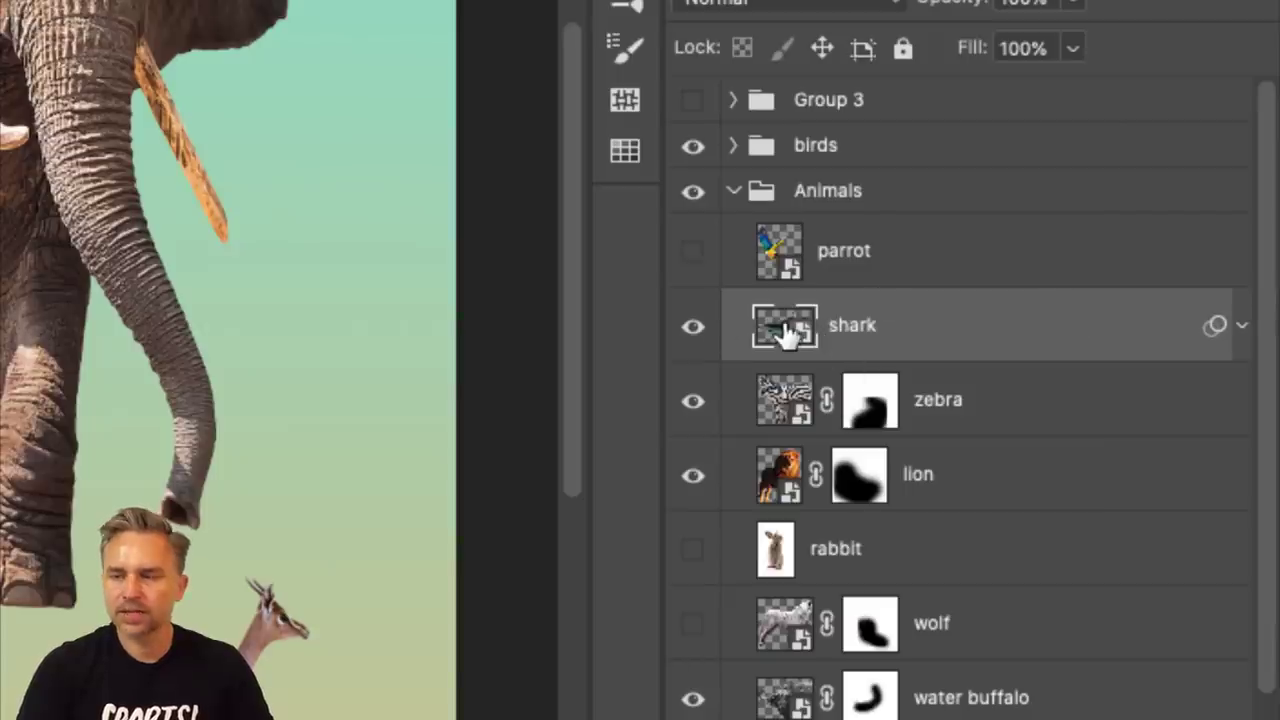
- Open the shark smart object and refine its mask to a new masked layer: Radius 2 px, Smooth 11, Feather 2.3 px, Shift Edge -100%
{"action": "double_click", "coordinate": [783, 330]}
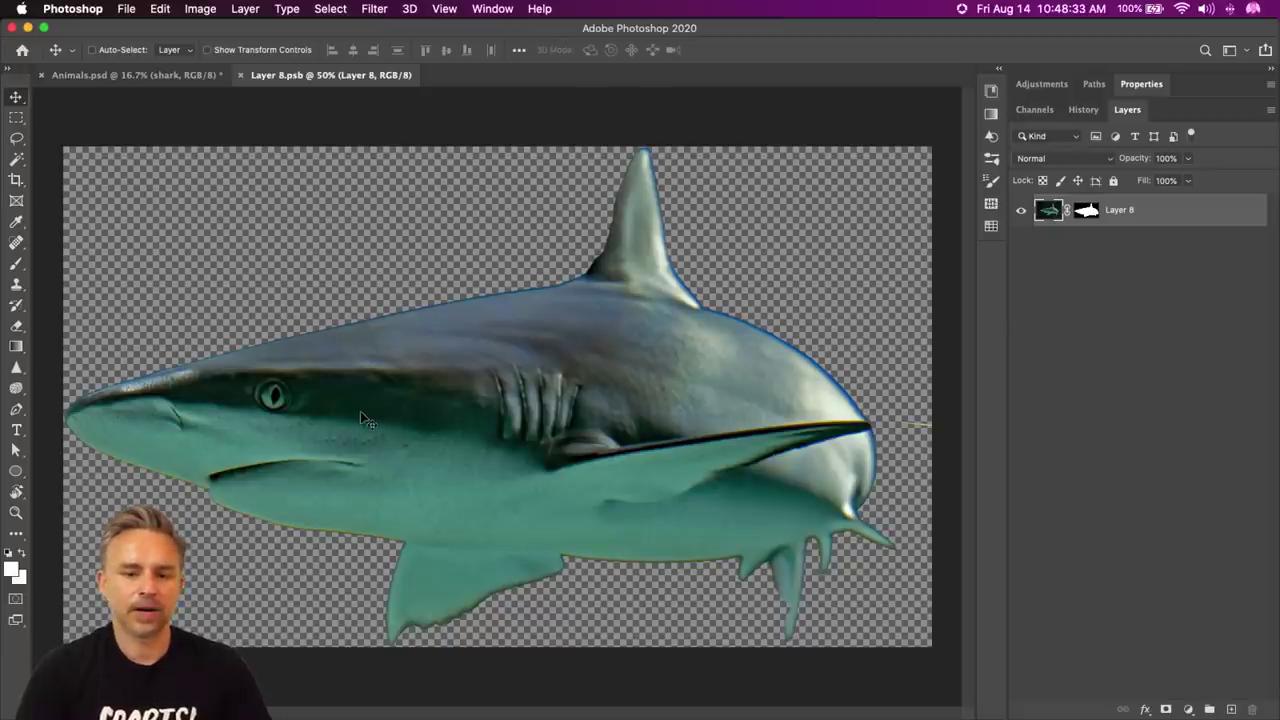
{"action": "double_click", "coordinate": [1088, 213]}
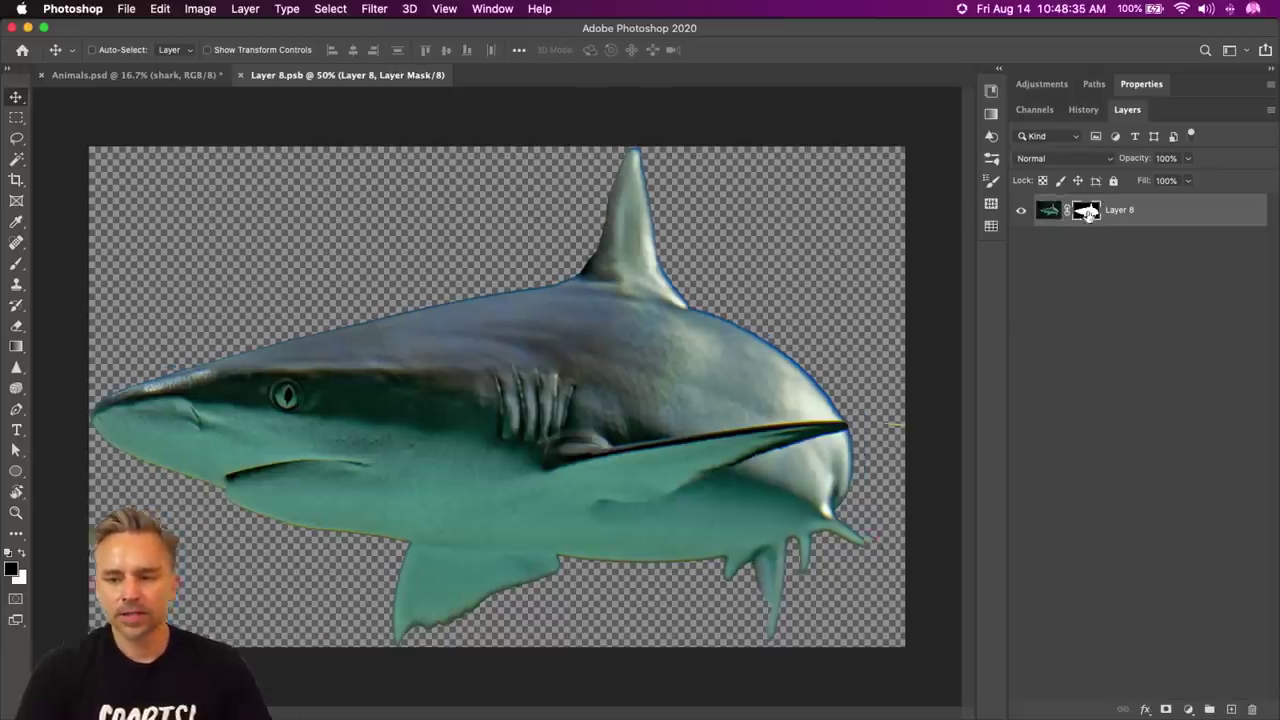
{"action": "left_click", "coordinate": [1088, 440]}
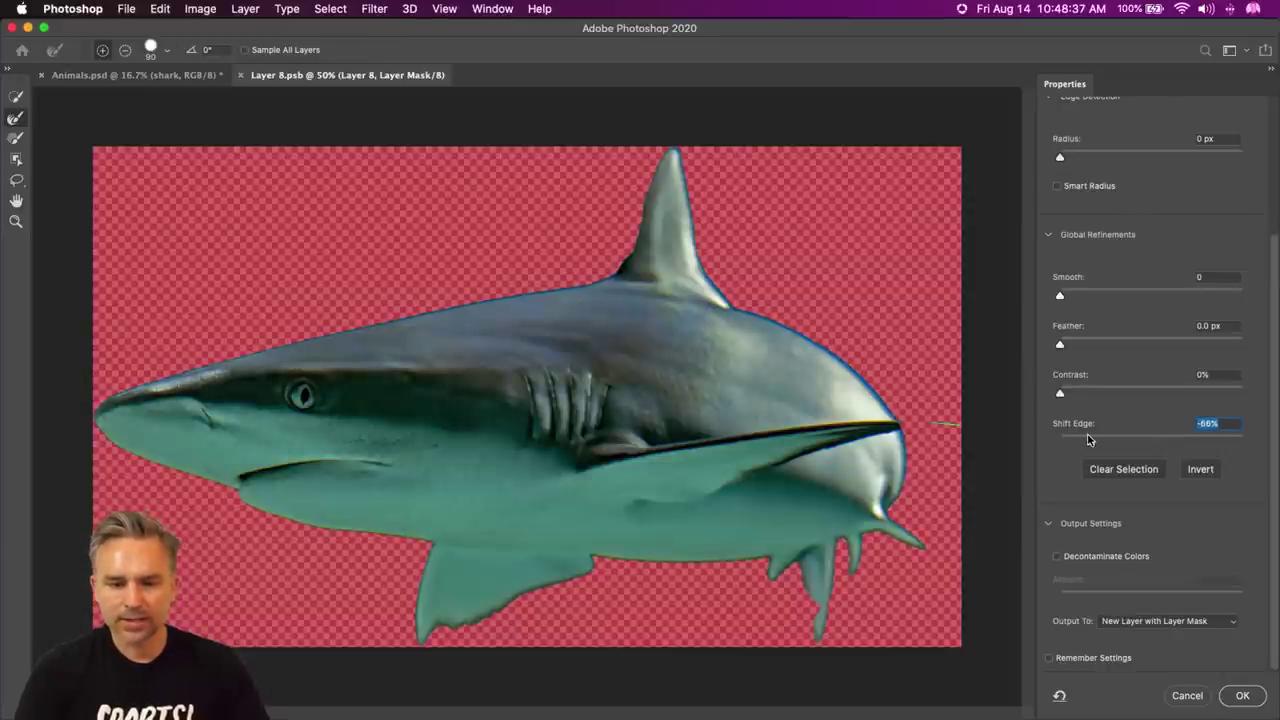
{"action": "left_click_drag", "start_coordinate": [1088, 440], "coordinate": [966, 434]}
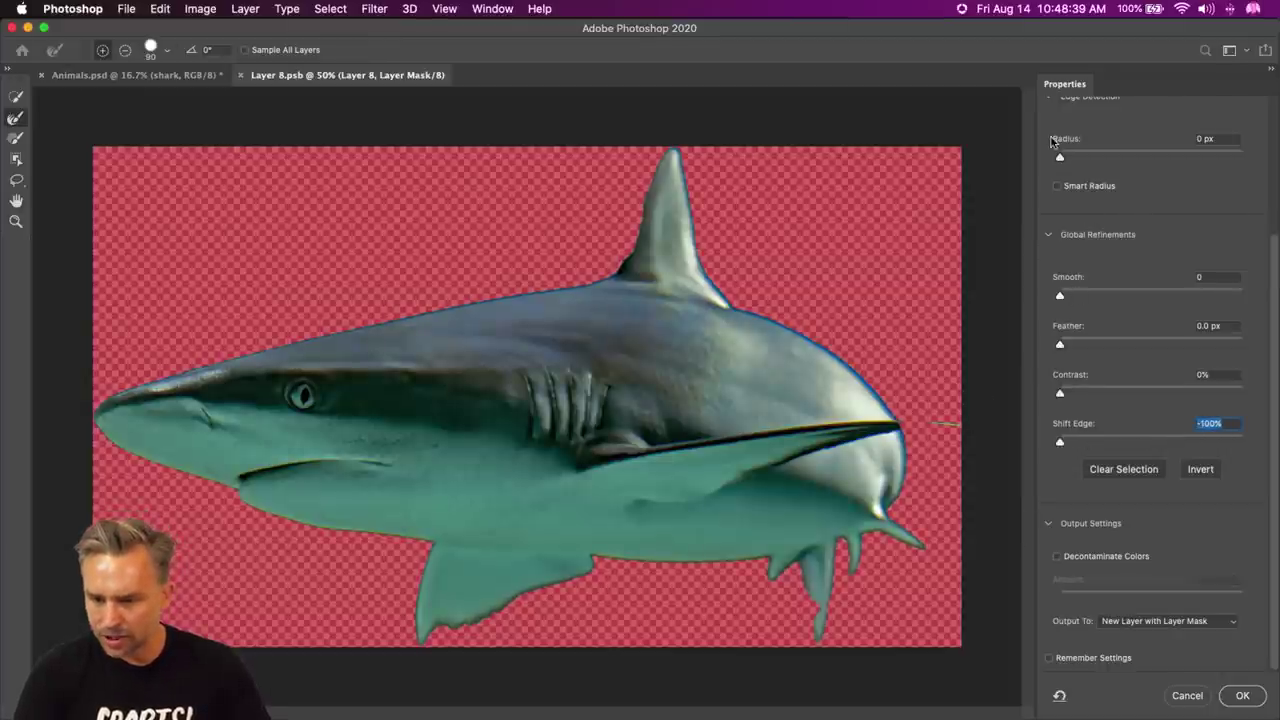
{"action": "left_click", "coordinate": [1075, 157]}
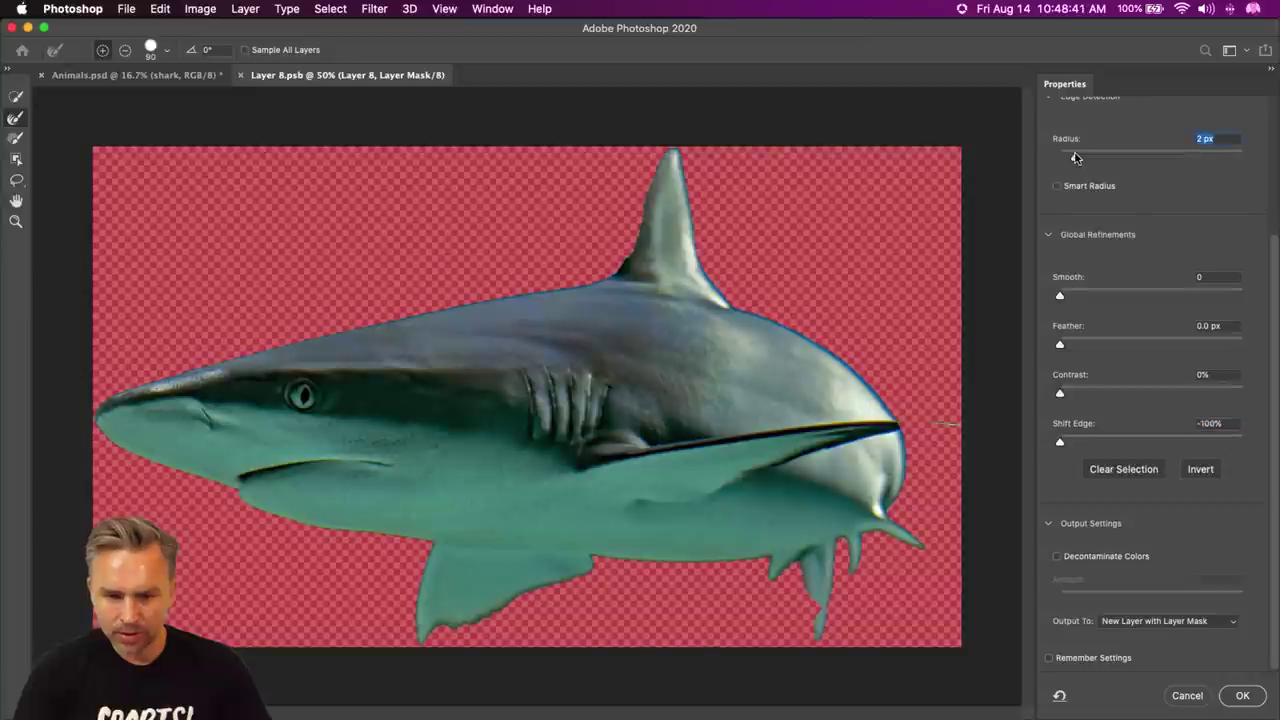
{"action": "left_click", "coordinate": [1097, 296]}
{"action": "key", "text": "Tab"}
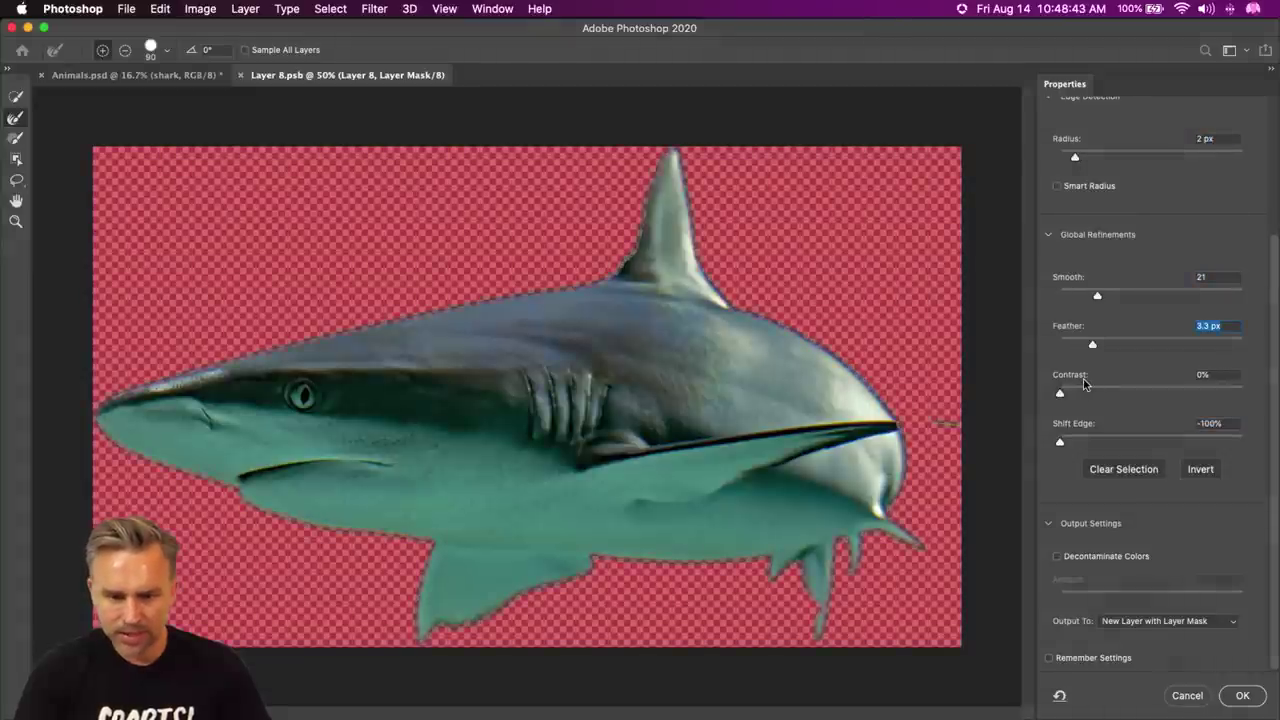
{"action": "left_click", "coordinate": [1079, 296]}
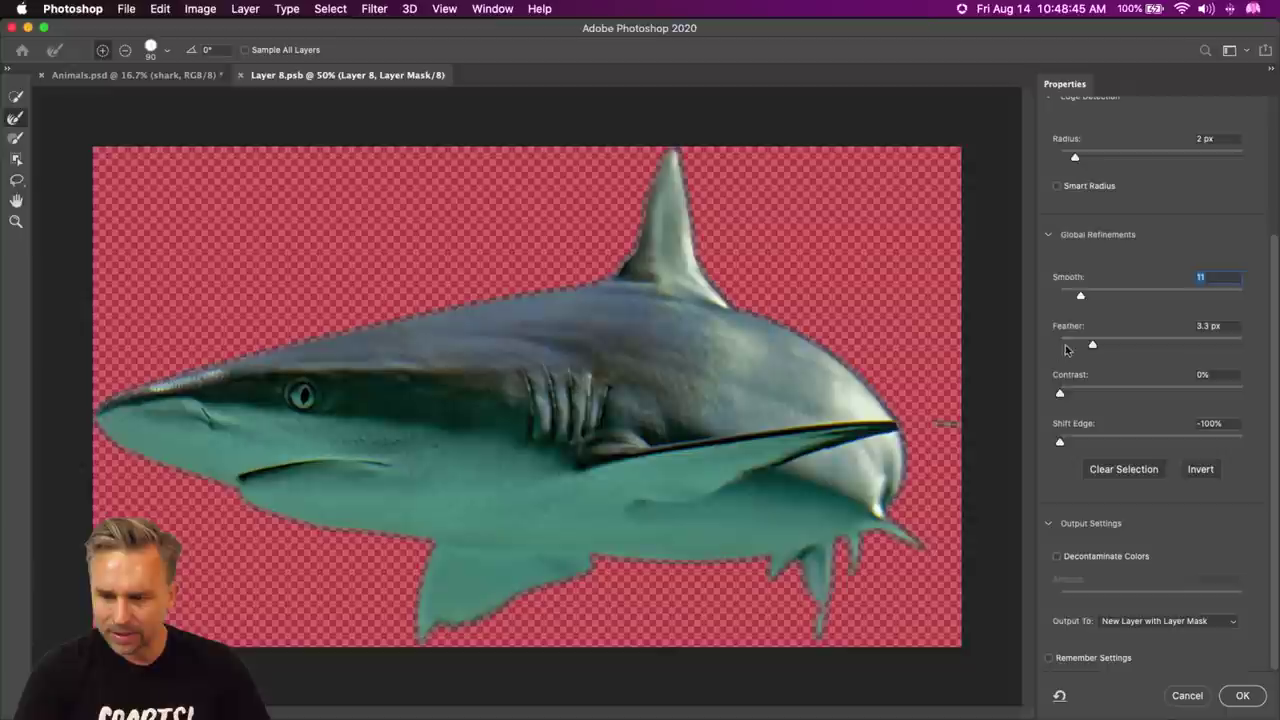
{"action": "left_click", "coordinate": [1076, 344]}
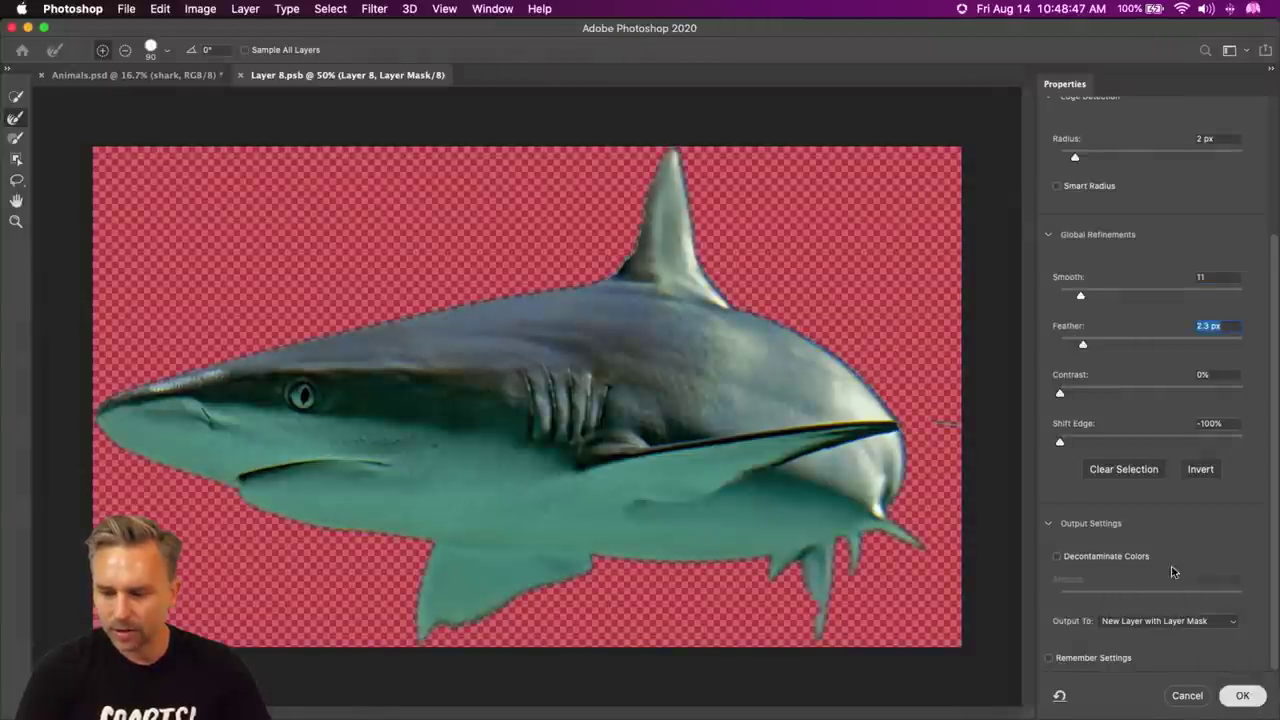
{"action": "left_click", "coordinate": [1242, 695]}
- Delete the original unrefined shark layer, then save and close the smart object
{"action": "left_click_drag", "start_coordinate": [1092, 242], "coordinate": [1251, 709]}
{"action": "key", "text": "super+s"}
{"action": "key", "text": "super+w"}
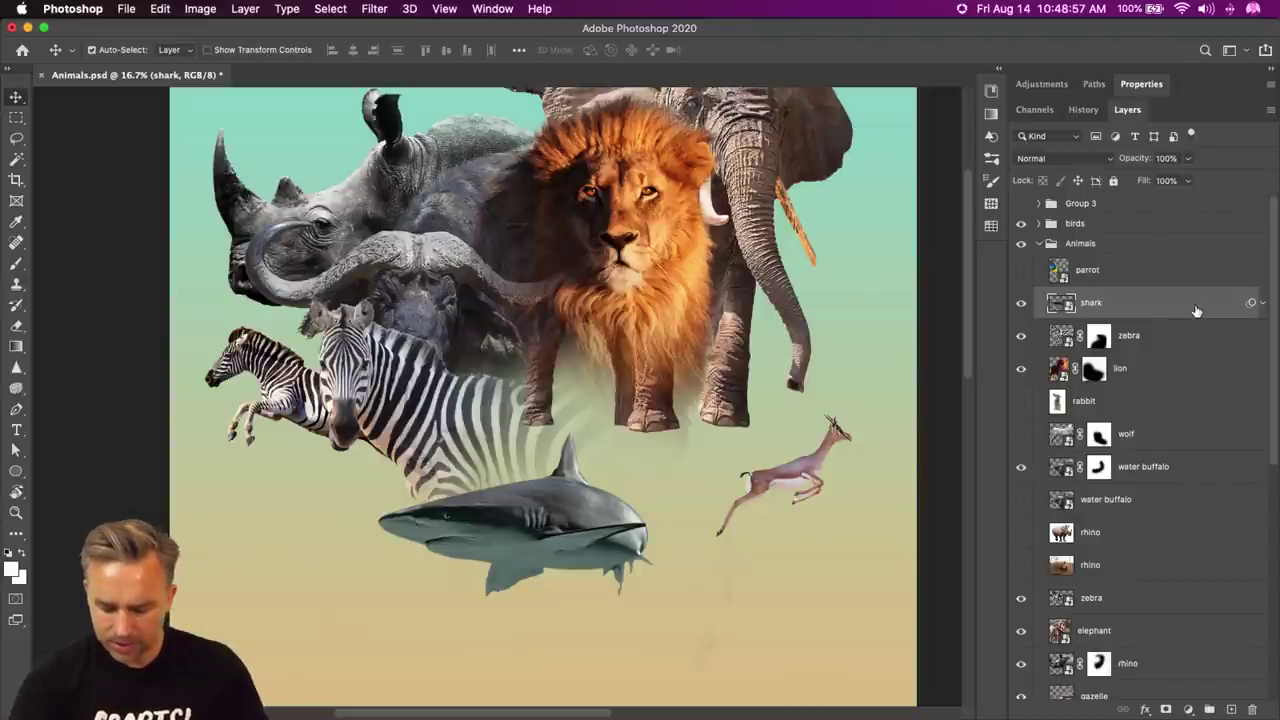
- Apply a Color Balance smart filter to the shark with midtones Cyan-Red +46 and expand its smart filter list
{"action": "key", "text": "super+b"}
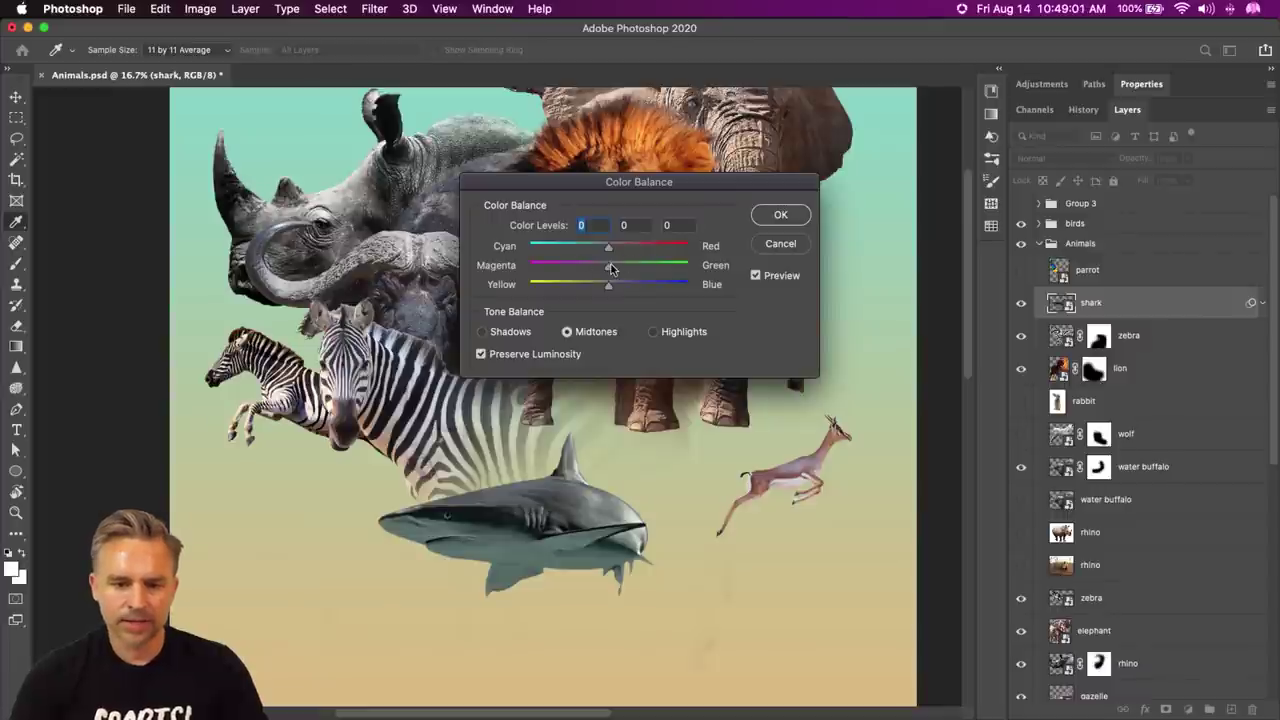
{"action": "left_click_drag", "start_coordinate": [606, 248], "coordinate": [646, 258]}
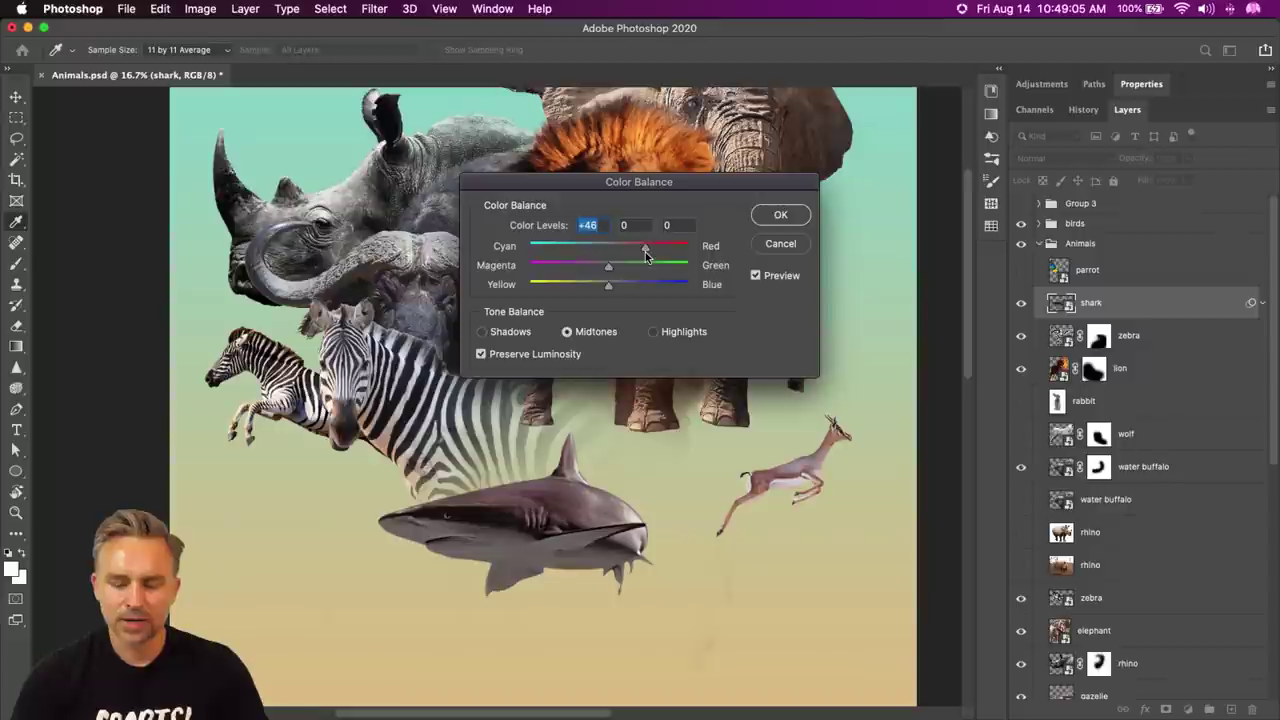
{"action": "left_click", "coordinate": [776, 215]}
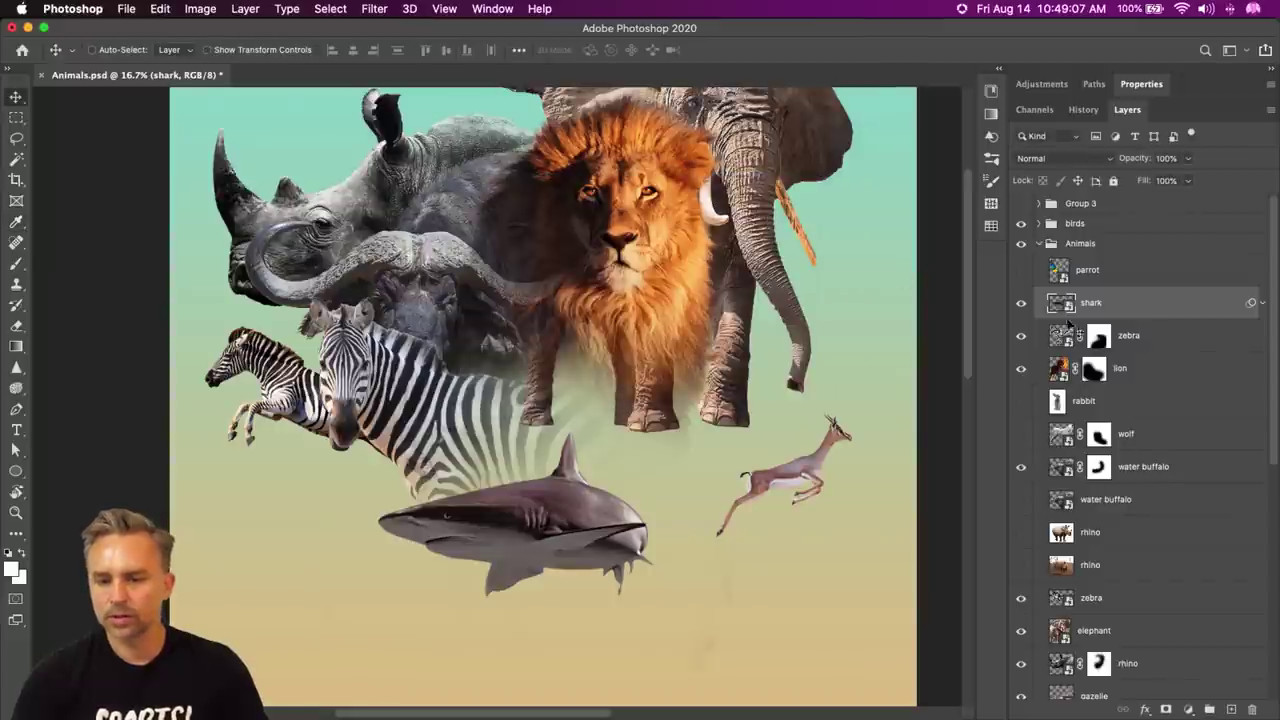
{"action": "left_click", "coordinate": [1261, 304]}
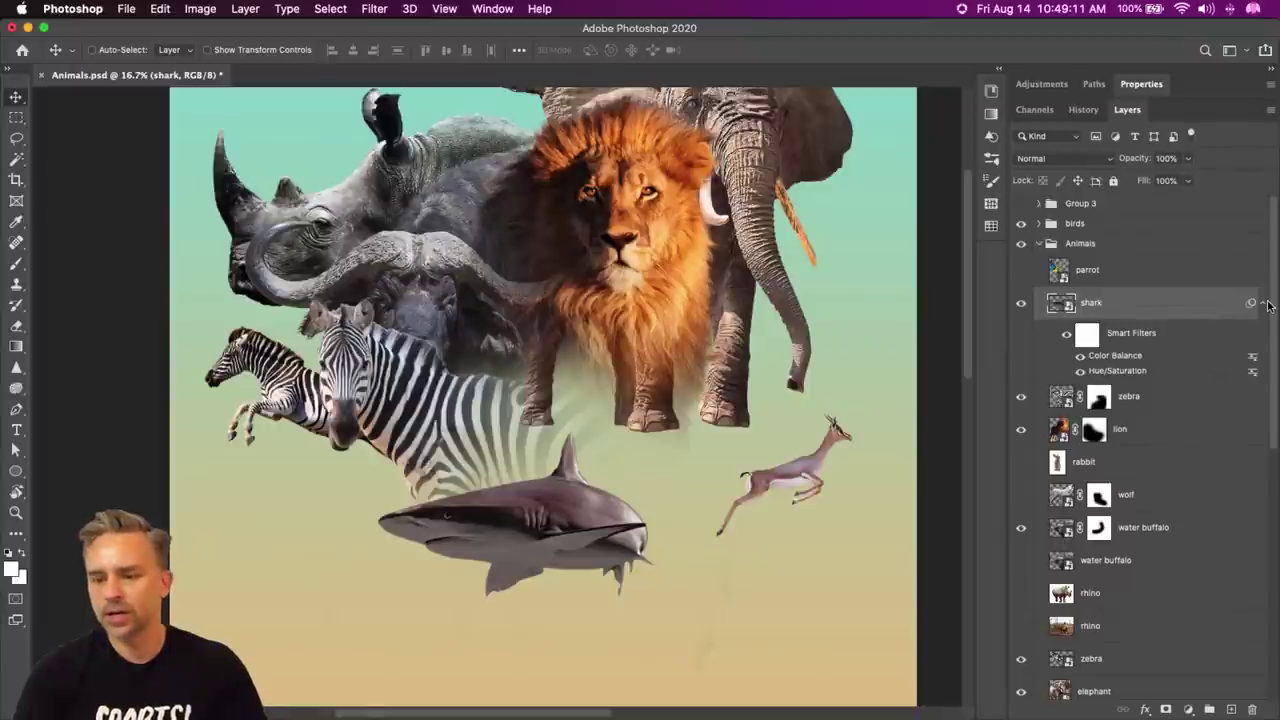
- Collapse the shark's smart filter list and look through the remaining layers down to the flowers, shapes and bkgd groups
{"action": "left_click", "coordinate": [1263, 305]}
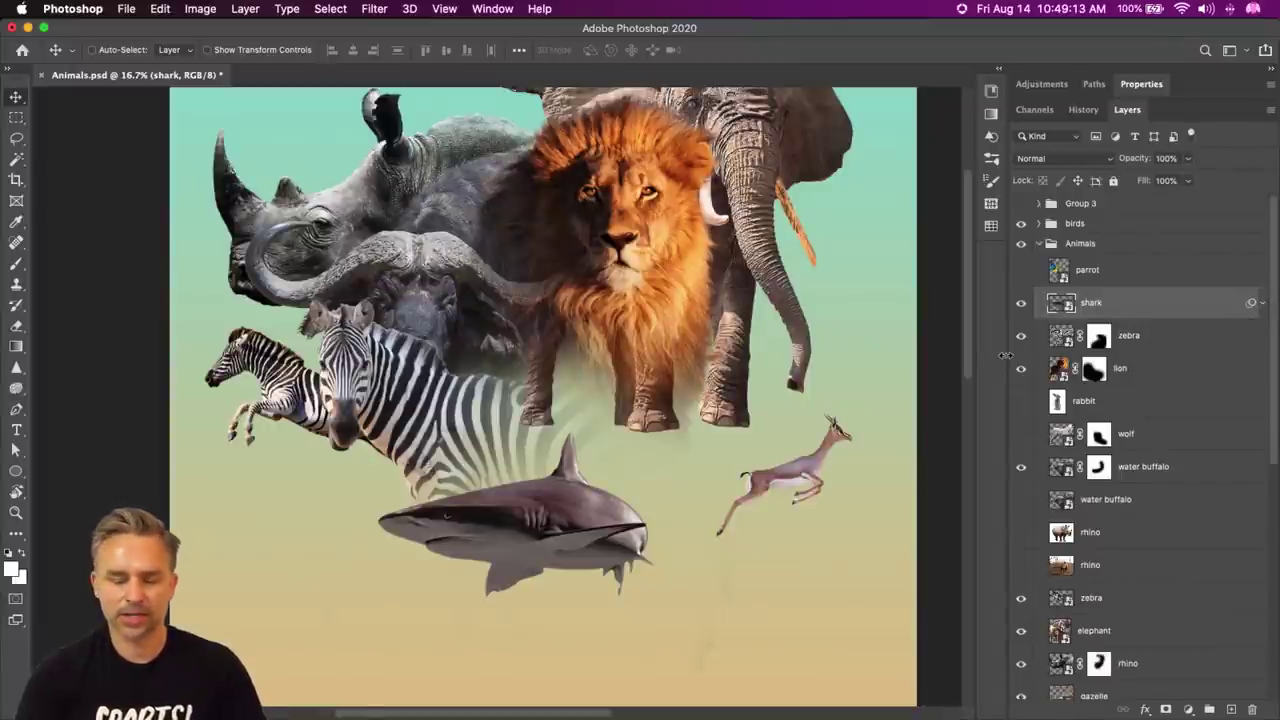
{"action": "scroll", "coordinate": [299, 206], "scroll_direction": "up", "scroll_amount": 5}
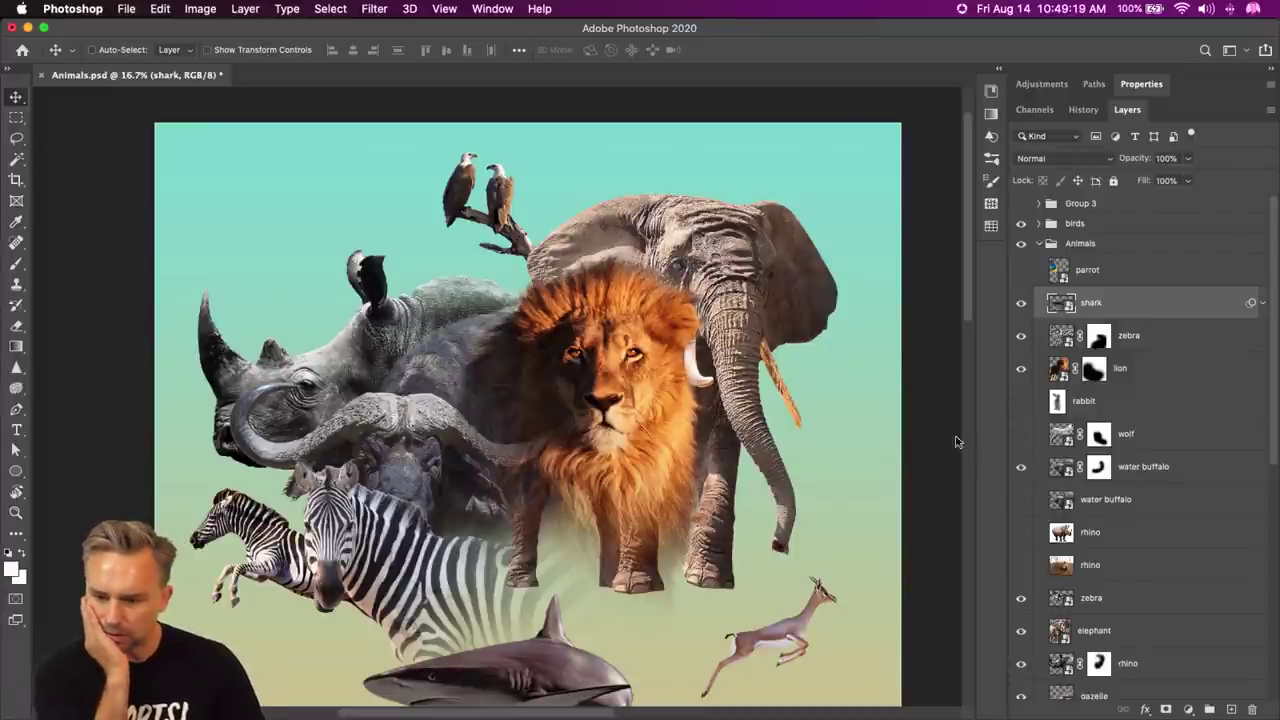
{"action": "left_click", "coordinate": [1075, 600]}
{"action": "scroll", "coordinate": [1090, 604], "scroll_direction": "down", "scroll_amount": 4}
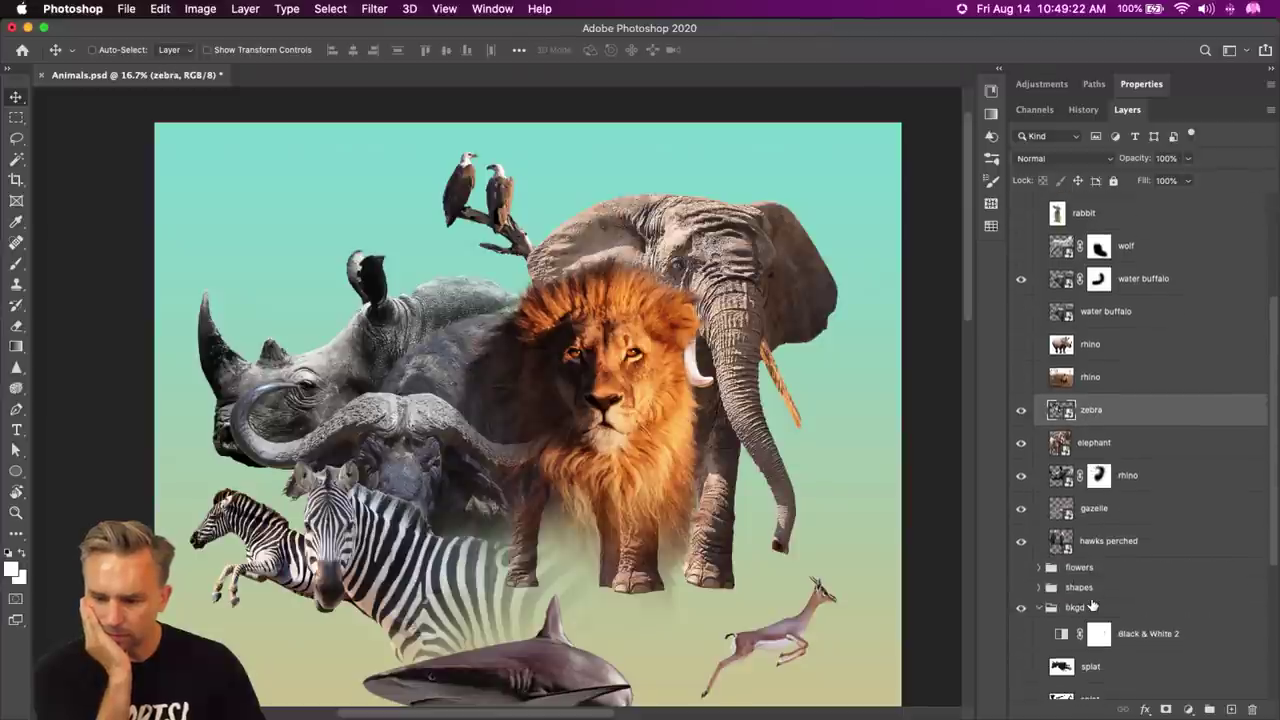
{"action": "left_click", "coordinate": [1114, 546]}
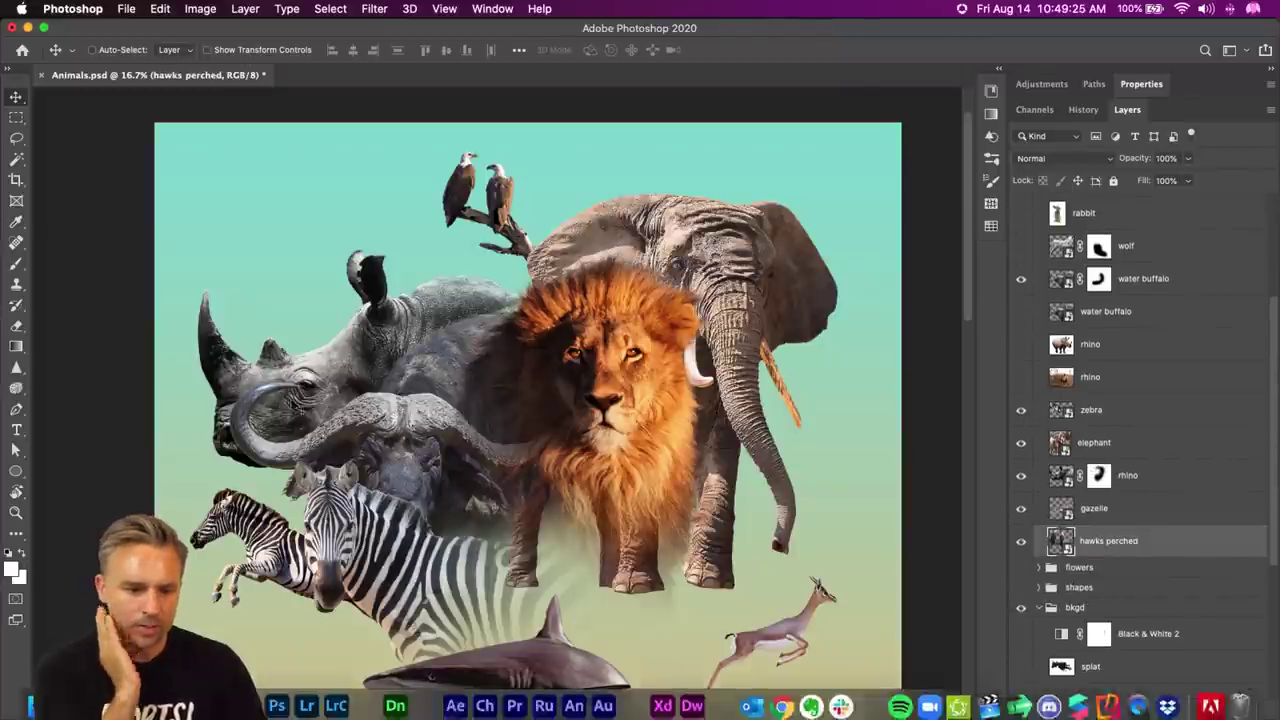
{"action": "scroll", "coordinate": [1098, 516], "scroll_direction": "down", "scroll_amount": 5}
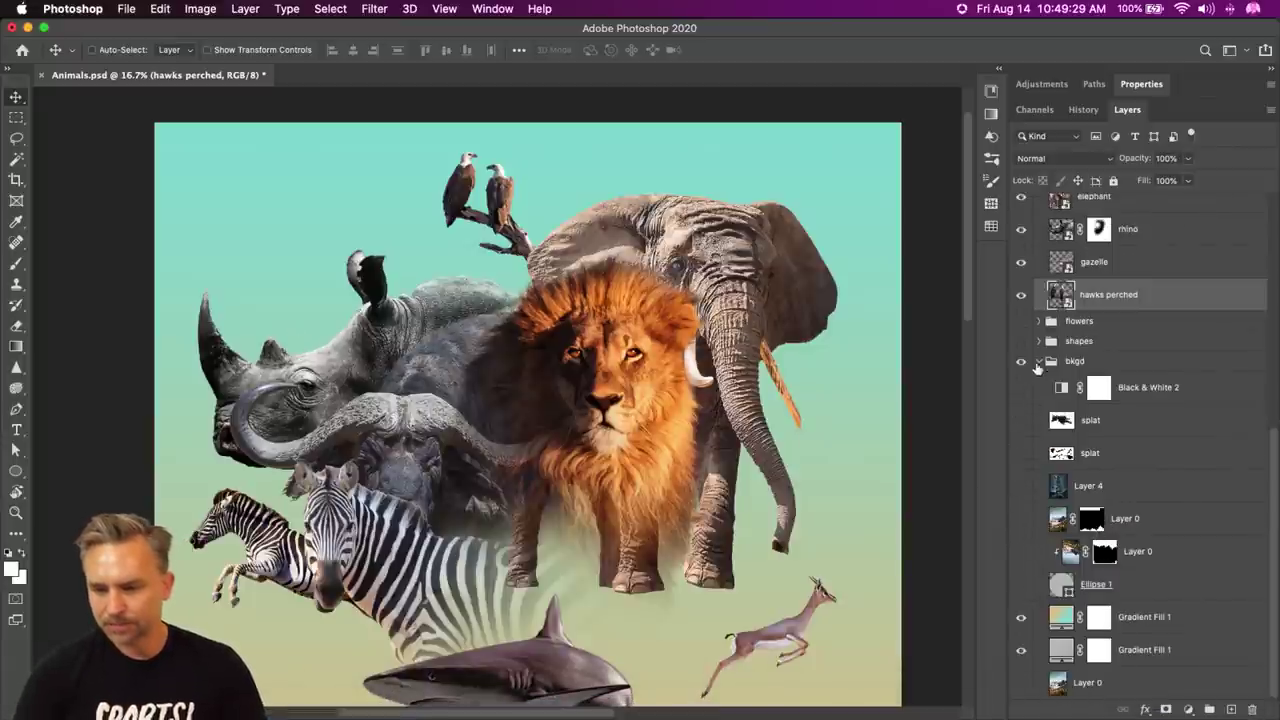
{"action": "left_click", "coordinate": [1040, 345]}
{"action": "left_click", "coordinate": [1040, 345]}
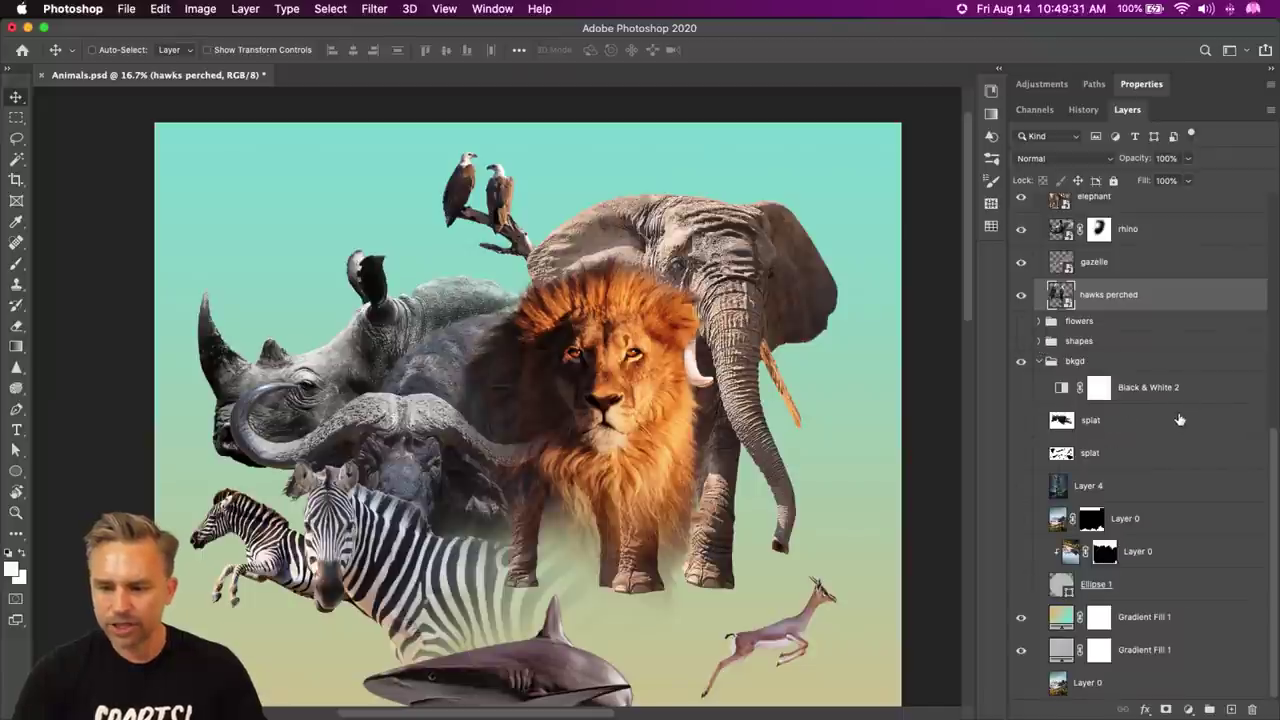
- Draw a large black triangle with the Custom Shape tool above the upper splat layer in the bkgd group and position it behind the animals
{"action": "left_click", "coordinate": [1180, 420]}
{"action": "left_click", "coordinate": [16, 471]}
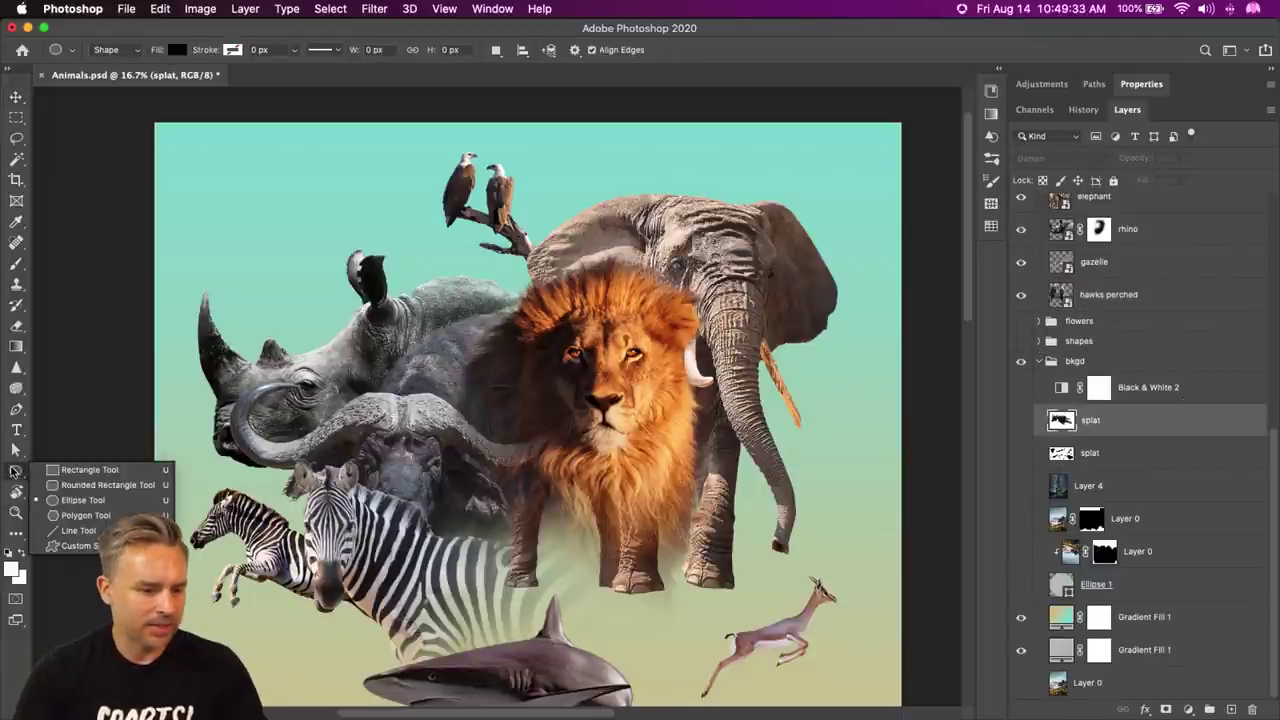
{"action": "left_click", "coordinate": [80, 545]}
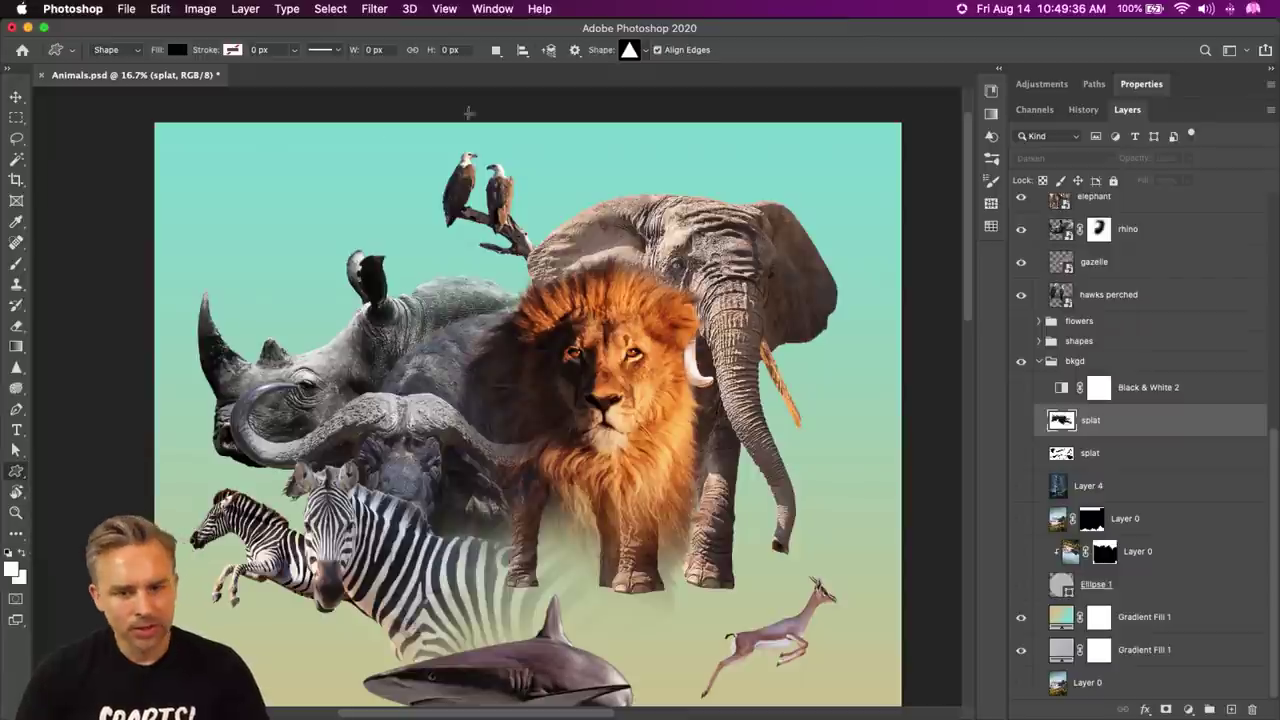
{"action": "left_click", "coordinate": [646, 50]}
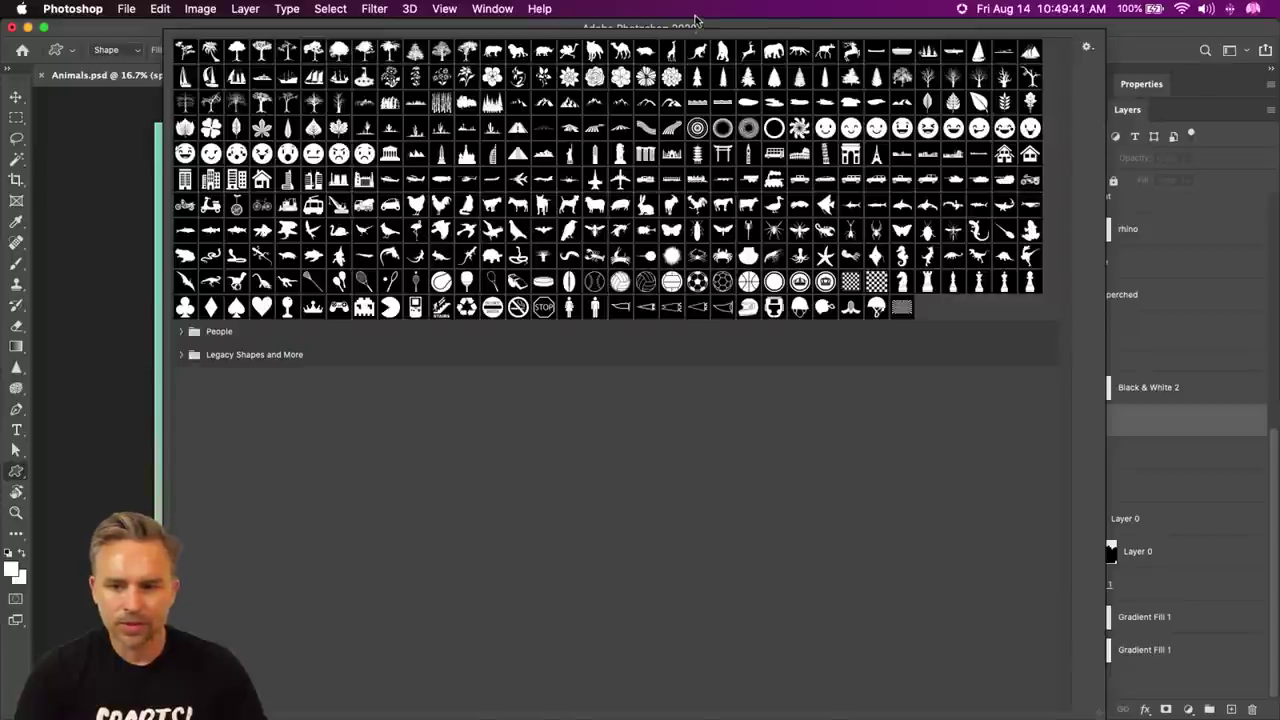
{"action": "key", "text": "super+Tab"}
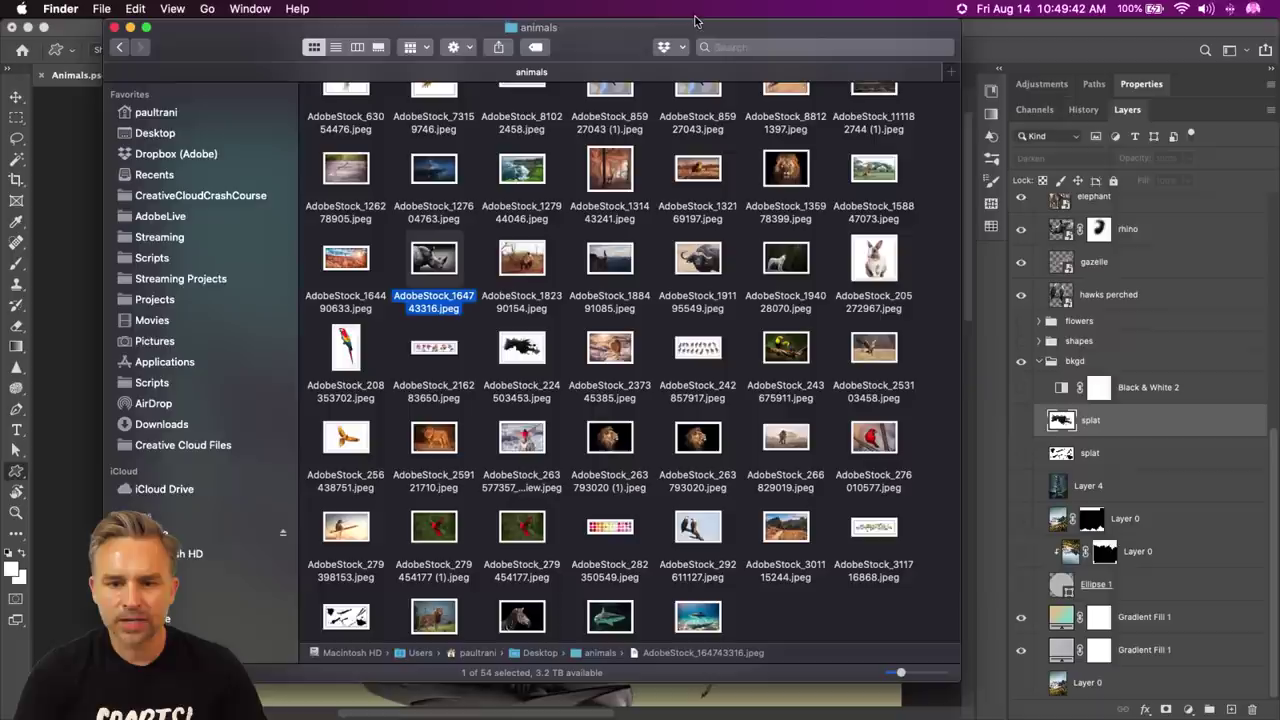
{"action": "left_click", "coordinate": [68, 33]}
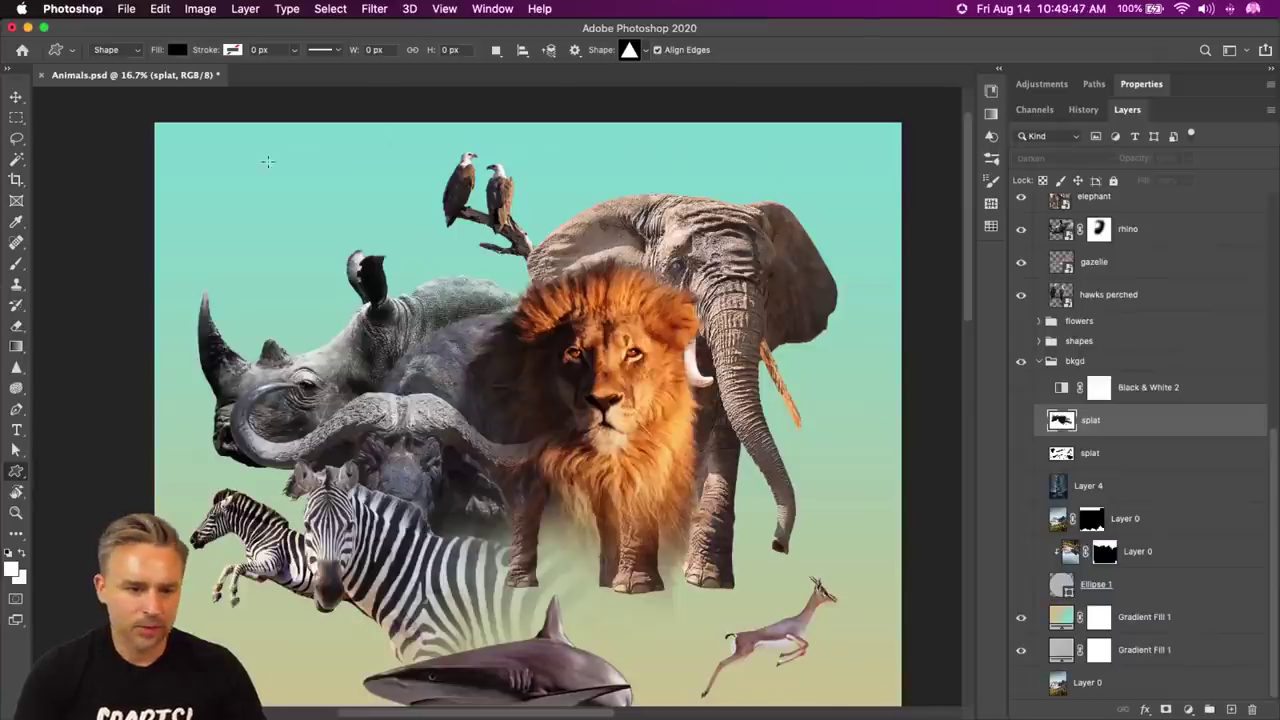
{"action": "mouse_move", "coordinate": [268, 161]}
{"action": "left_mouse_down"}
{"action": "mouse_move", "coordinate": [737, 572]}
{"action": "mouse_move", "coordinate": [745, 600]}
{"action": "mouse_move", "coordinate": [843, 395]}
{"action": "left_mouse_up"}
{"action": "mouse_move", "coordinate": [452, 226]}
{"action": "left_mouse_down"}
{"action": "mouse_move", "coordinate": [501, 497]}
{"action": "mouse_move", "coordinate": [489, 462]}
{"action": "left_mouse_up"}
{"action": "left_click", "coordinate": [16, 97]}
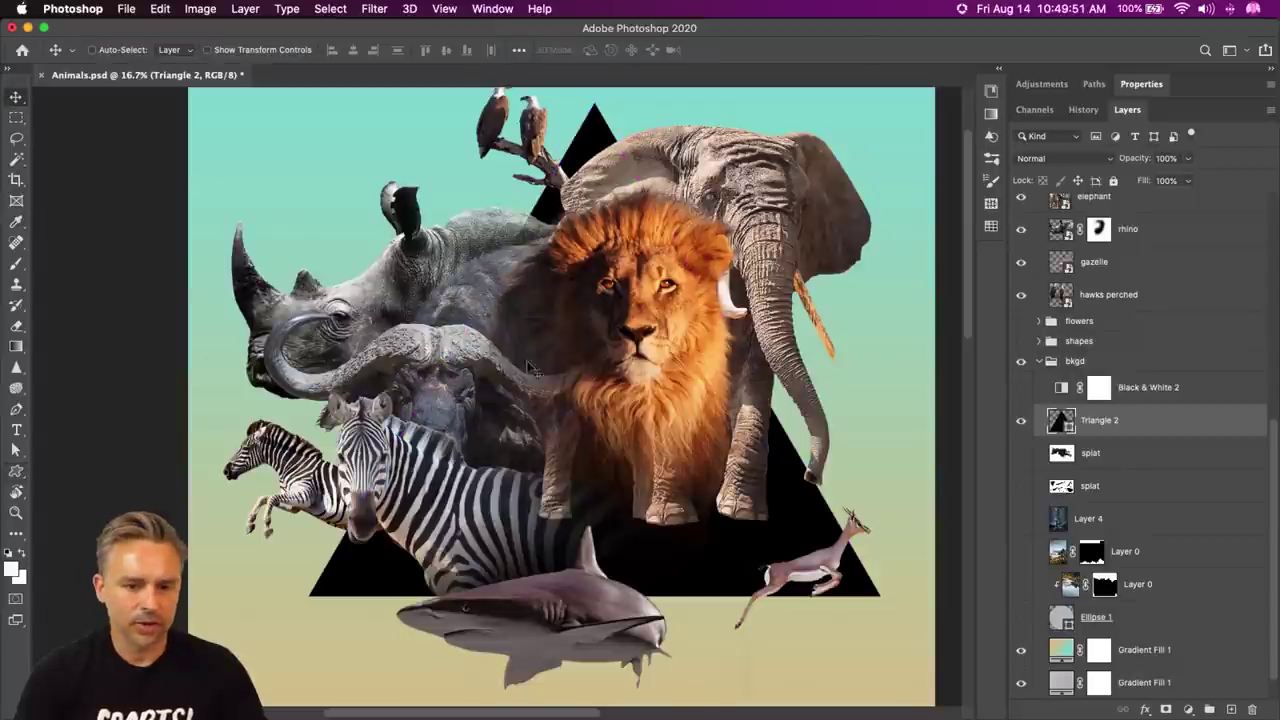
{"action": "left_click_drag", "start_coordinate": [533, 370], "coordinate": [487, 419]}
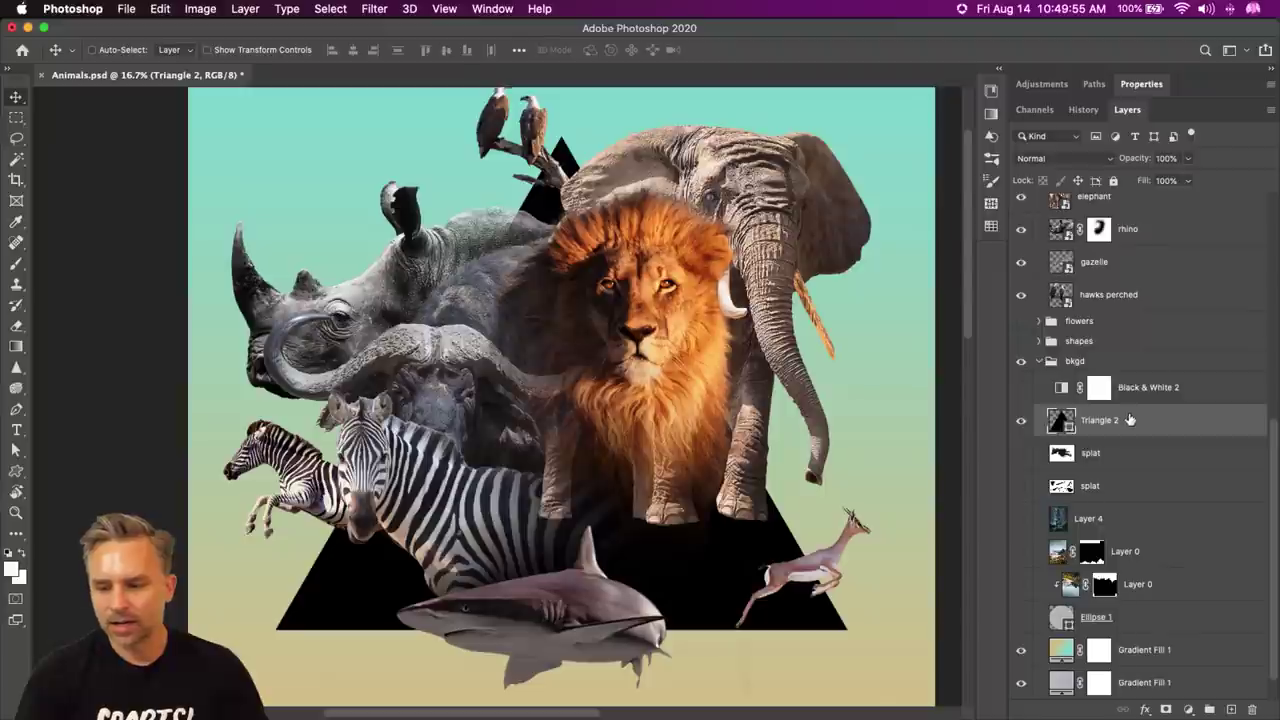
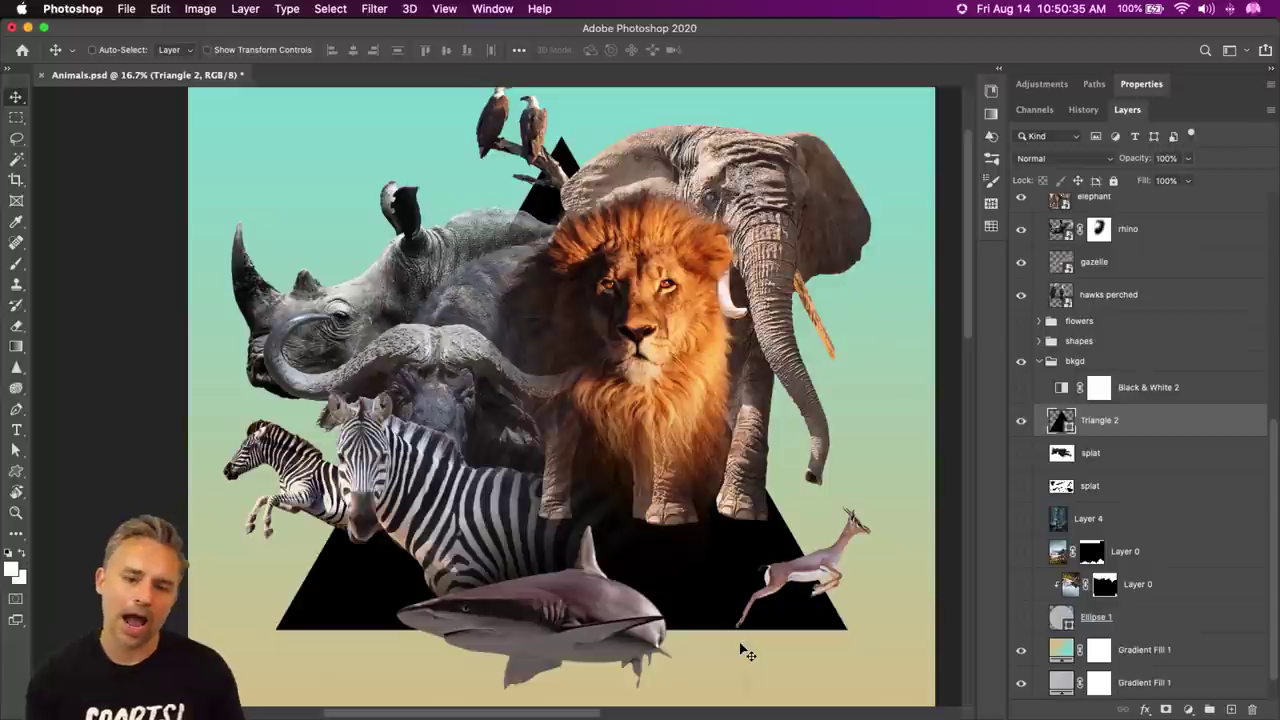
- Show the wolf layer, enlarge the wolf and place it to the right of the lion, just below the elephant's trunk
{"action": "scroll", "coordinate": [1097, 361], "scroll_direction": "up", "scroll_amount": 10}
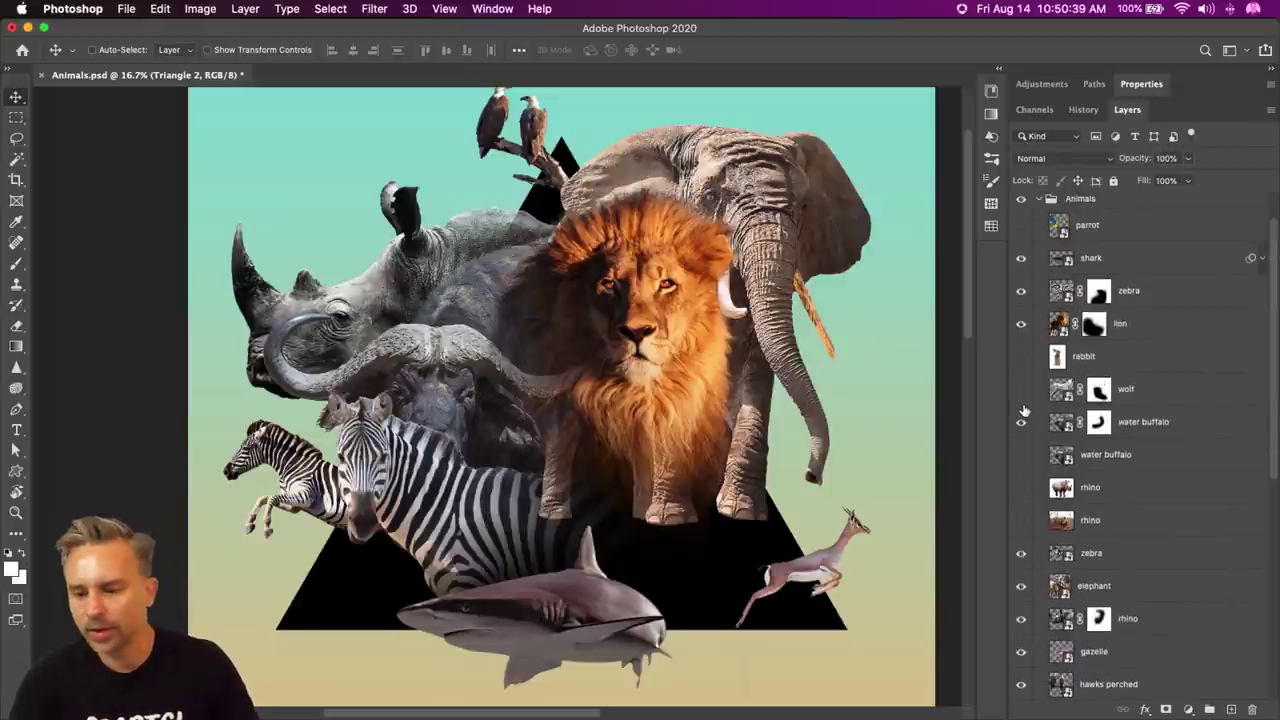
{"action": "left_click", "coordinate": [1021, 389]}
{"action": "left_click", "coordinate": [1110, 395]}
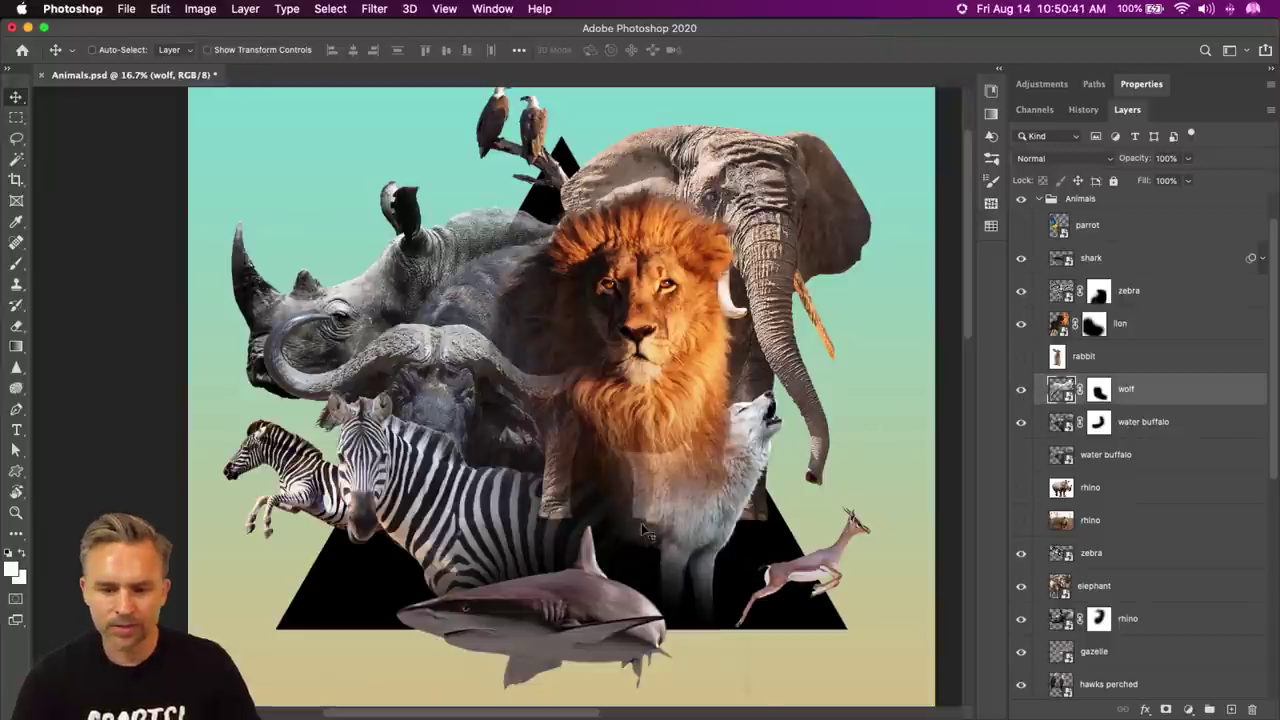
{"action": "left_click_drag", "start_coordinate": [645, 532], "coordinate": [717, 597]}
{"action": "key", "text": "super+t"}
{"action": "left_click_drag", "start_coordinate": [562, 449], "coordinate": [508, 398]}
{"action": "key", "text": "Return"}
{"action": "left_click_drag", "start_coordinate": [650, 585], "coordinate": [680, 560]}
- Move the gazelle to the right of the wolf near the canvas edge and scale it down slightly
{"action": "left_click_drag", "start_coordinate": [862, 548], "coordinate": [925, 540]}
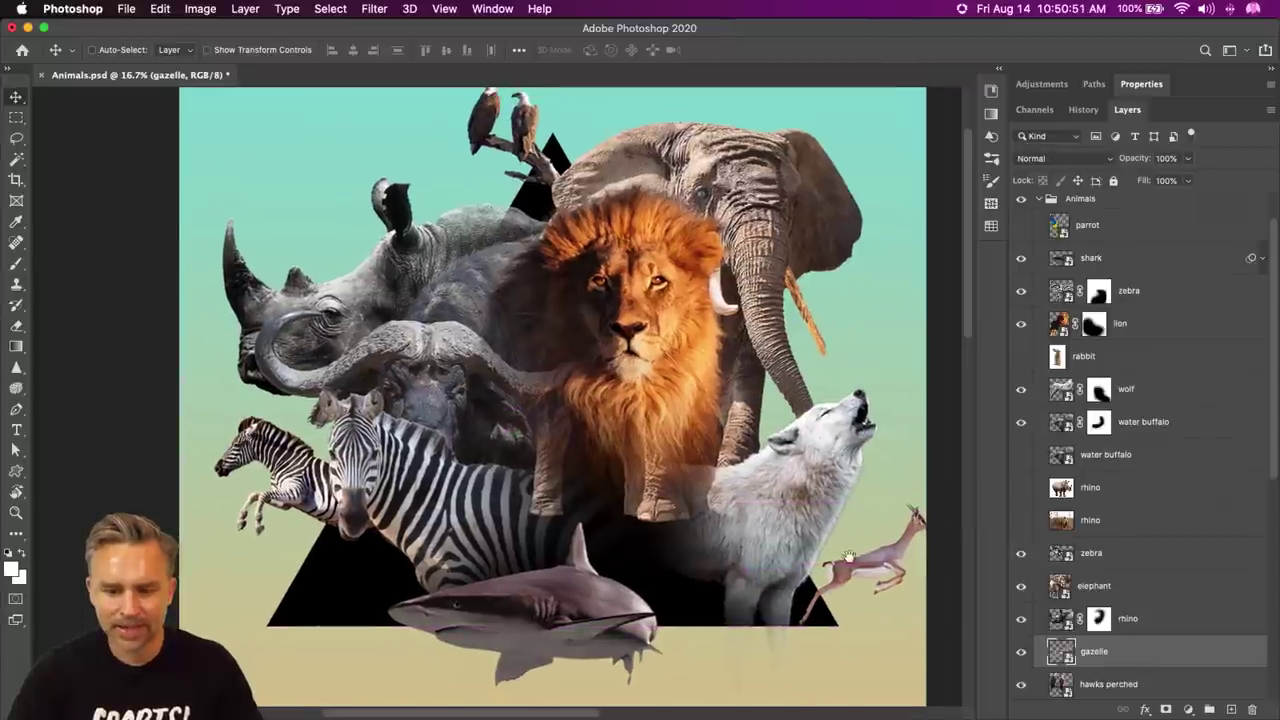
{"action": "left_click_drag", "start_coordinate": [848, 556], "coordinate": [851, 523]}
{"action": "key", "text": "ctrl+t"}
{"action": "left_click_drag", "start_coordinate": [790, 488], "coordinate": [795, 528]}
{"action": "key", "text": "Return"}
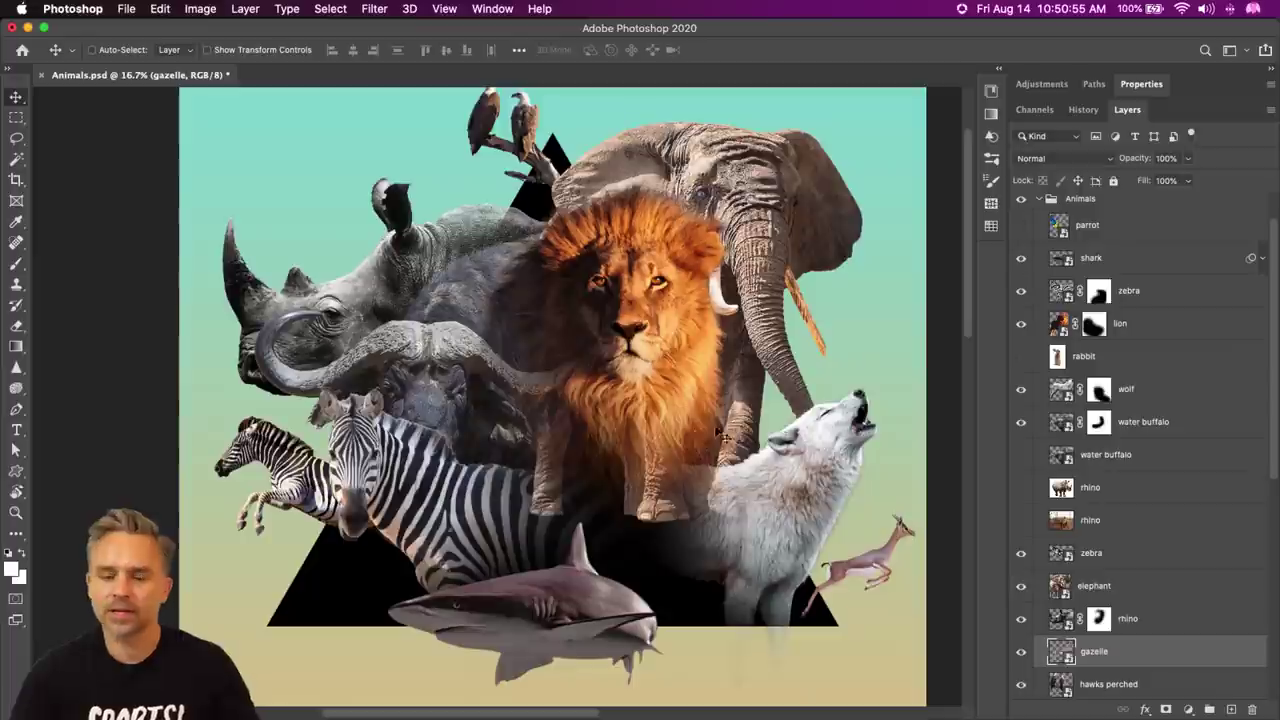
- Move the lion about 300 px down, the elephant slightly up, and the large front zebra down and to the left
{"action": "left_click_drag", "start_coordinate": [625, 314], "coordinate": [618, 352]}
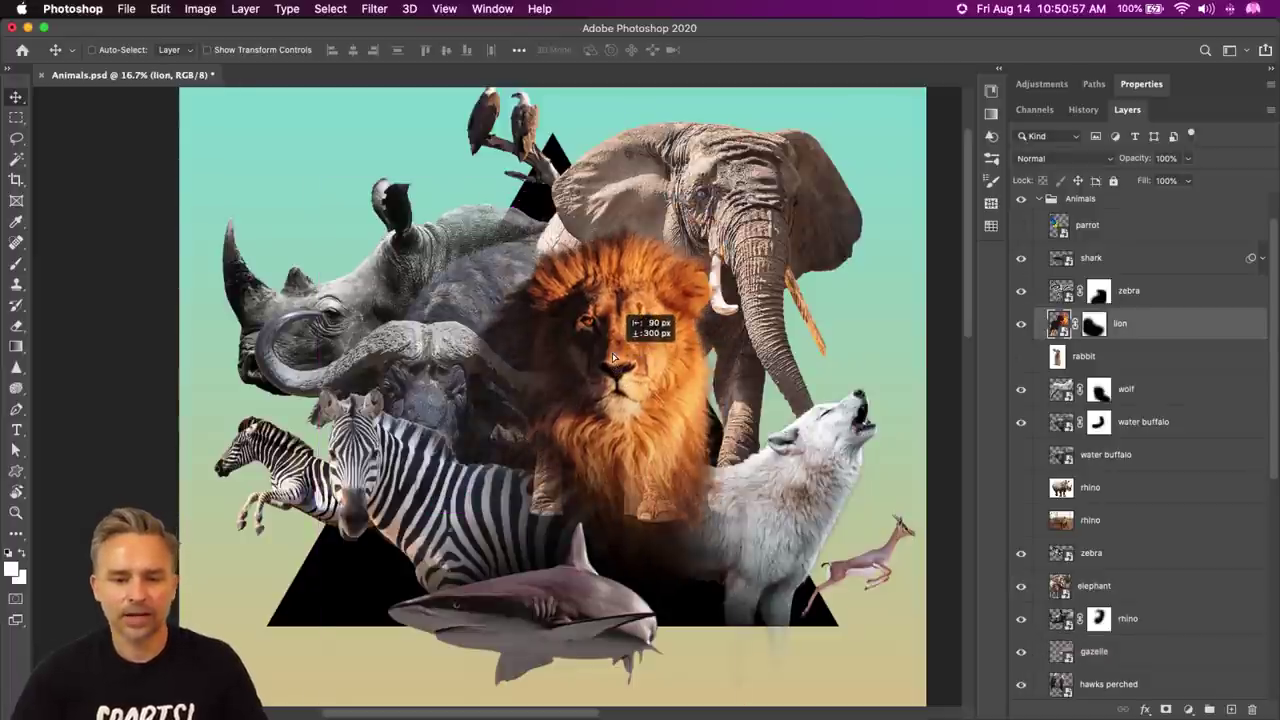
{"action": "mouse_move", "coordinate": [686, 211]}
{"action": "left_mouse_down"}
{"action": "mouse_move", "coordinate": [699, 185]}
{"action": "mouse_move", "coordinate": [690, 197]}
{"action": "left_mouse_up"}
{"action": "left_click", "coordinate": [370, 481]}
{"action": "left_click_drag", "start_coordinate": [370, 481], "coordinate": [355, 521]}
- Place the water buffalo below the rhino beside the lion, and stack its layer above the large zebra and directly under the lion layer
{"action": "left_click", "coordinate": [410, 383], "text": "super"}
{"action": "left_click_drag", "start_coordinate": [408, 382], "coordinate": [362, 371]}
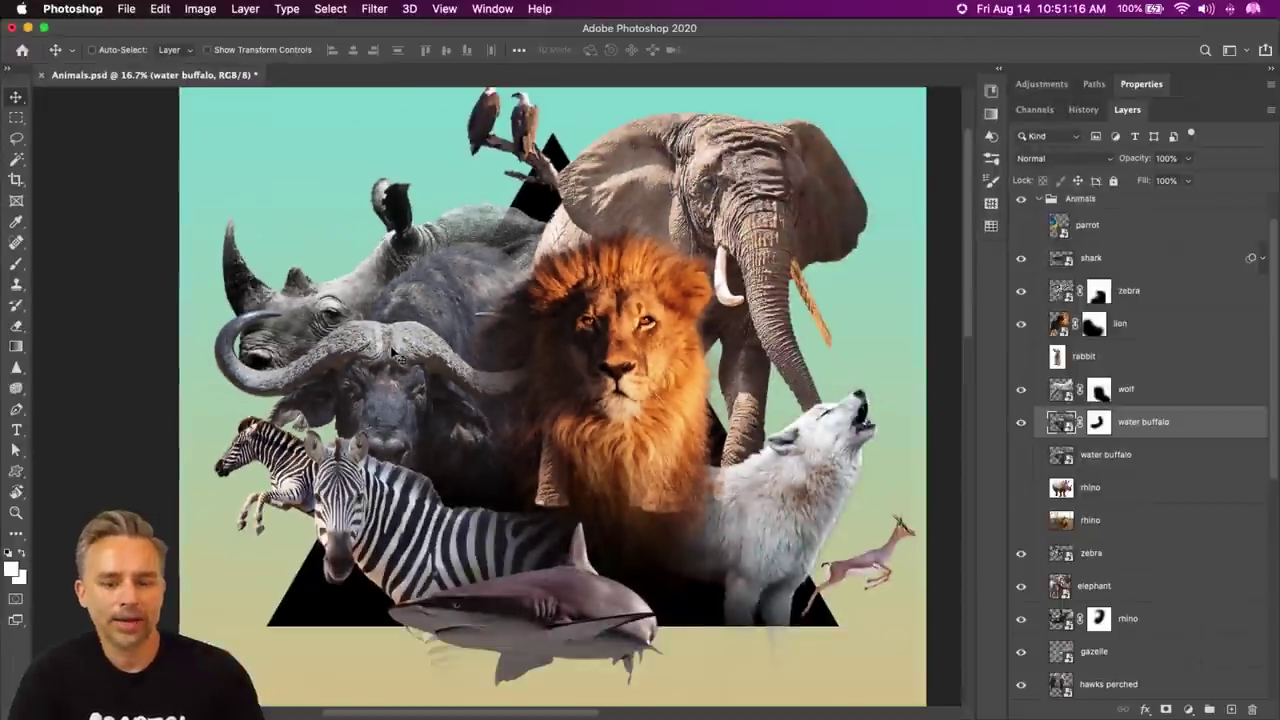
{"action": "left_click_drag", "start_coordinate": [564, 383], "coordinate": [707, 602]}
{"action": "left_click_drag", "start_coordinate": [452, 441], "coordinate": [420, 434]}
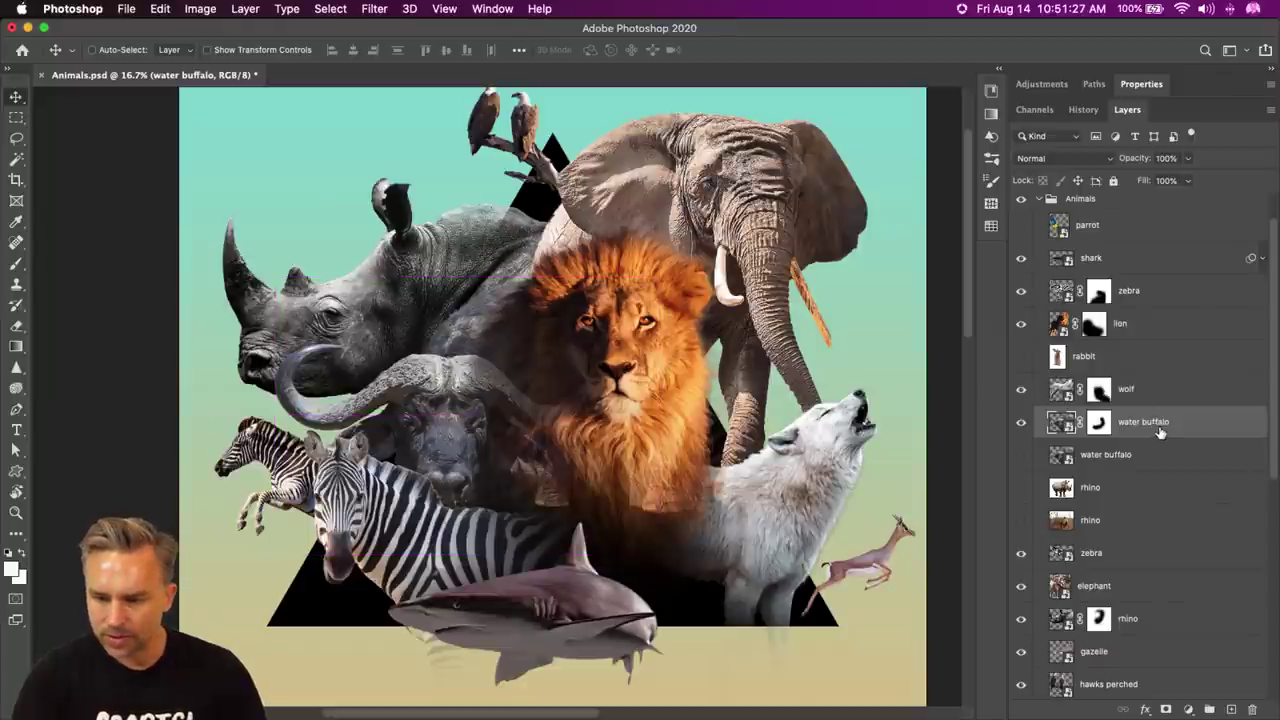
{"action": "left_click_drag", "start_coordinate": [1160, 432], "coordinate": [1153, 279]}
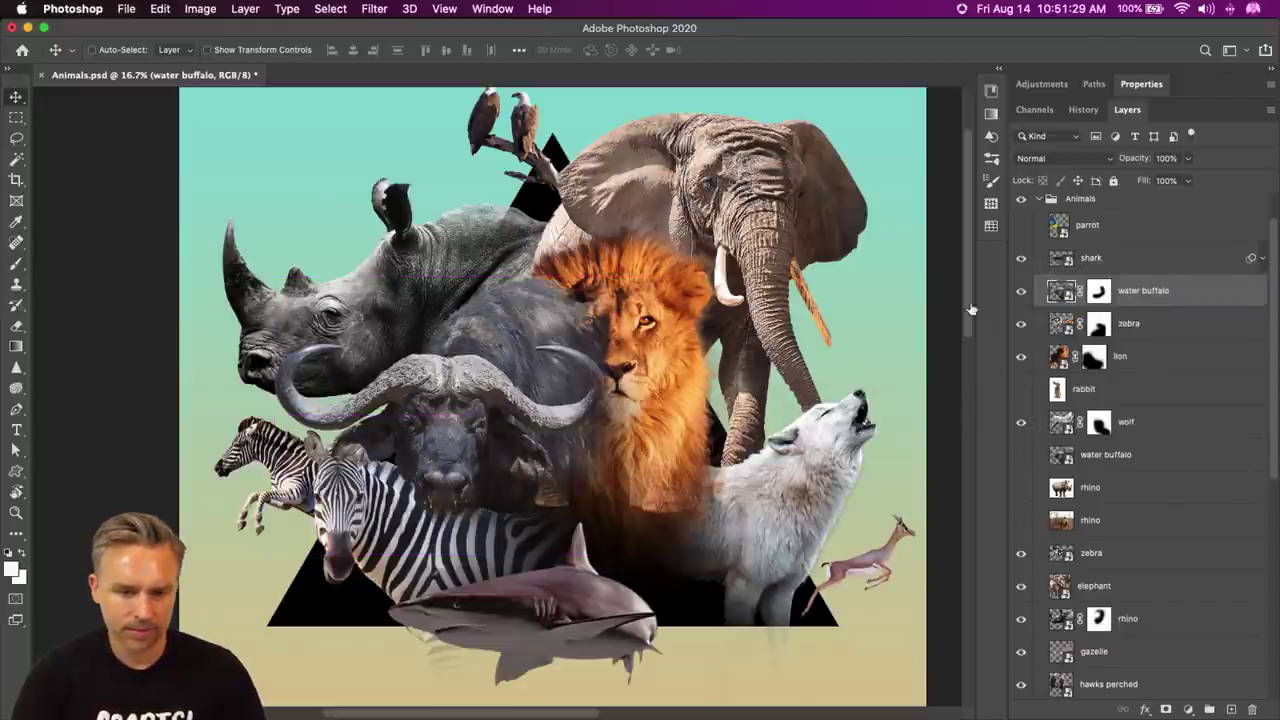
{"action": "left_click_drag", "start_coordinate": [1130, 366], "coordinate": [1118, 290]}
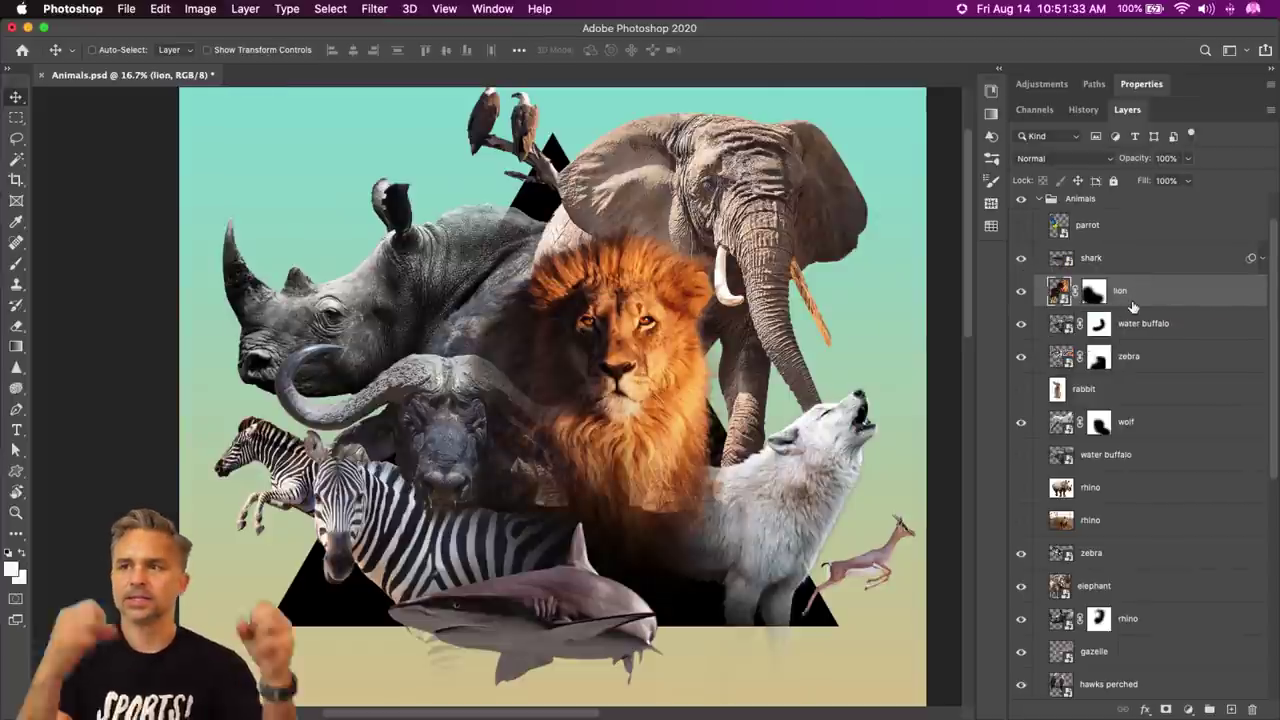
- Enlarge the lion as the central figure and fine-tune its position, shifting the elephant slightly down behind it
{"action": "key", "text": "super"}
{"action": "key", "text": "super+t"}
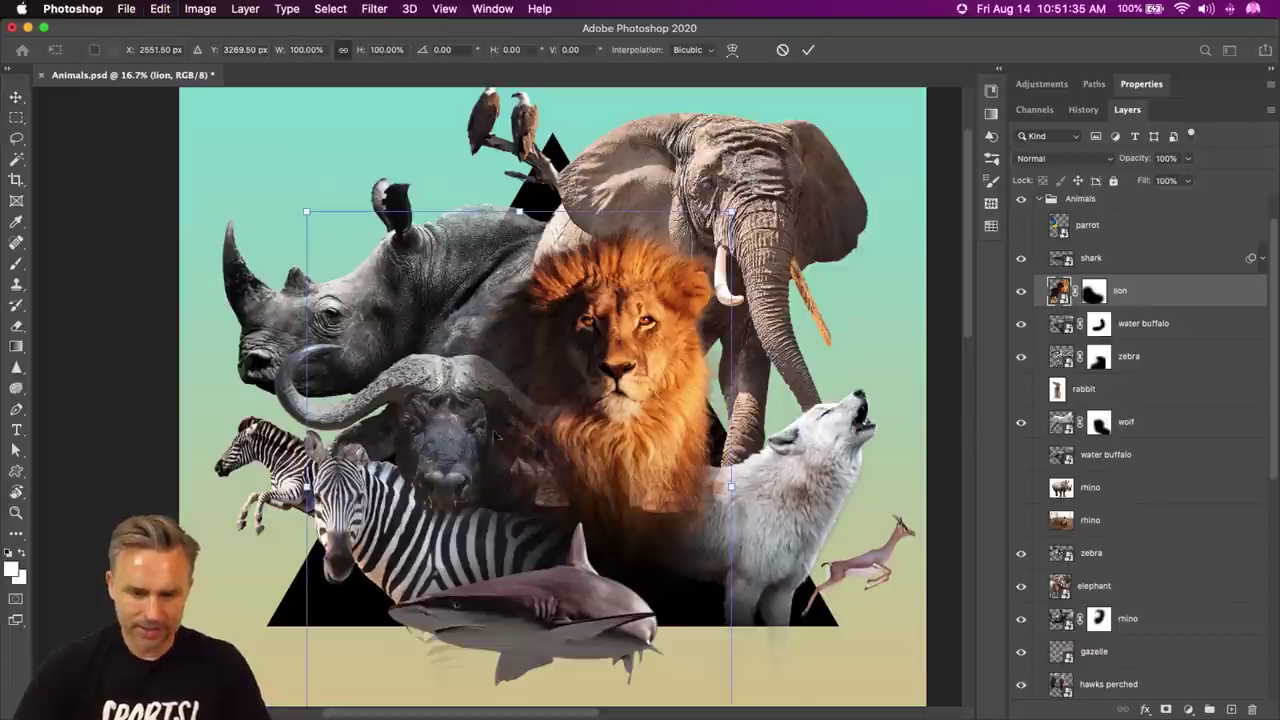
{"action": "left_click_drag", "start_coordinate": [293, 213], "coordinate": [203, 62]}
{"action": "left_click_drag", "start_coordinate": [429, 269], "coordinate": [455, 390]}
{"action": "key", "text": "Return"}
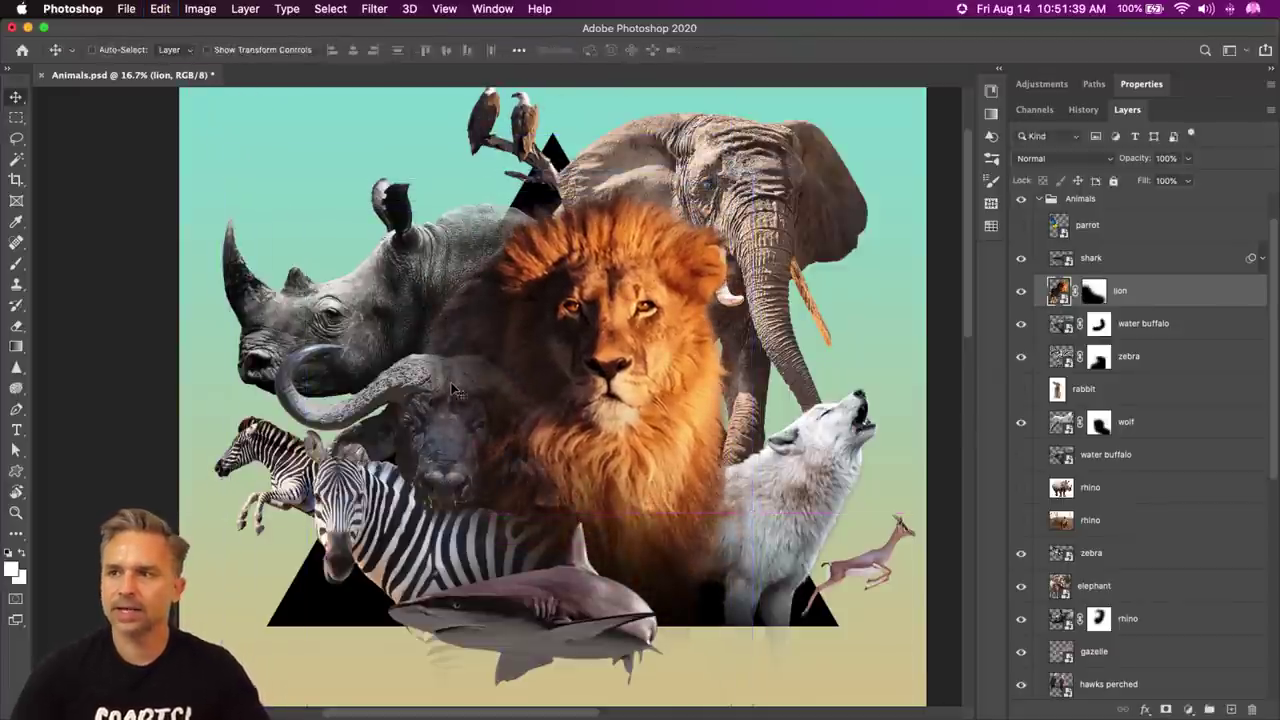
{"action": "left_click_drag", "start_coordinate": [730, 155], "coordinate": [710, 185]}
{"action": "left_click_drag", "start_coordinate": [638, 312], "coordinate": [601, 336]}
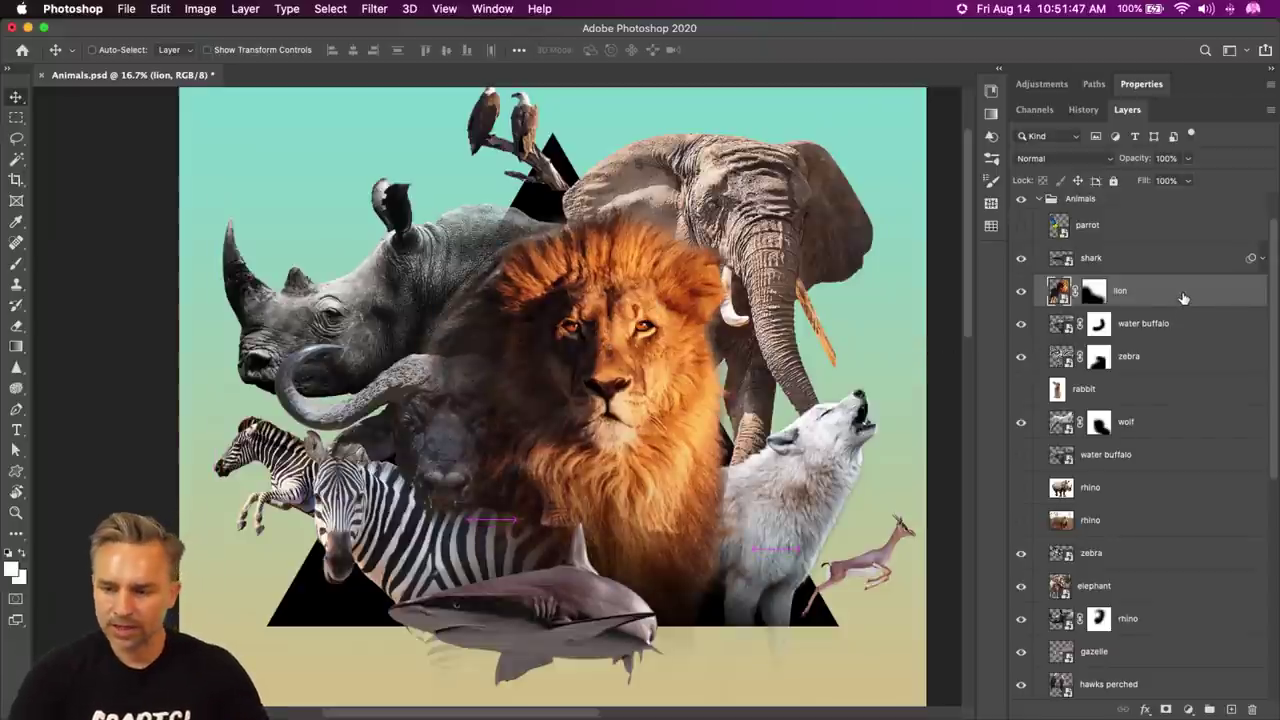
- Apply a Hue/Saturation smart filter to the lion with Saturation -46
{"action": "key", "text": "super+u"}
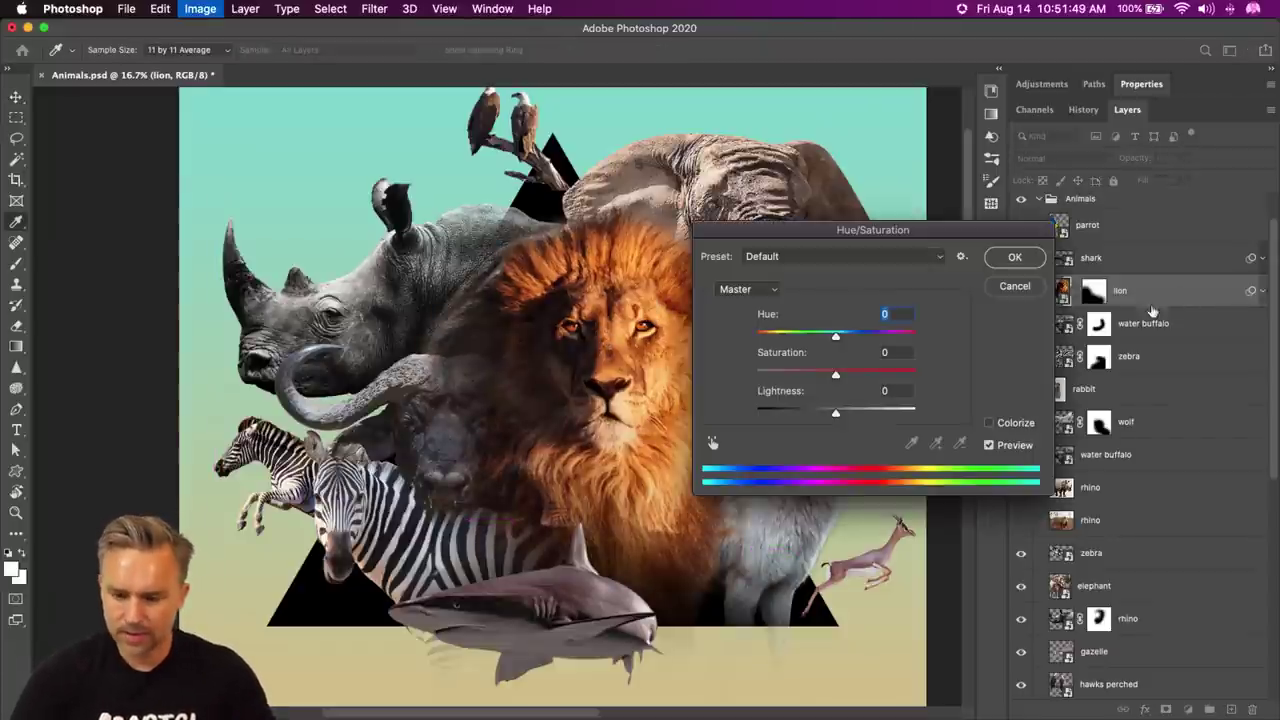
{"action": "left_click", "coordinate": [784, 371]}
{"action": "left_click", "coordinate": [806, 372]}
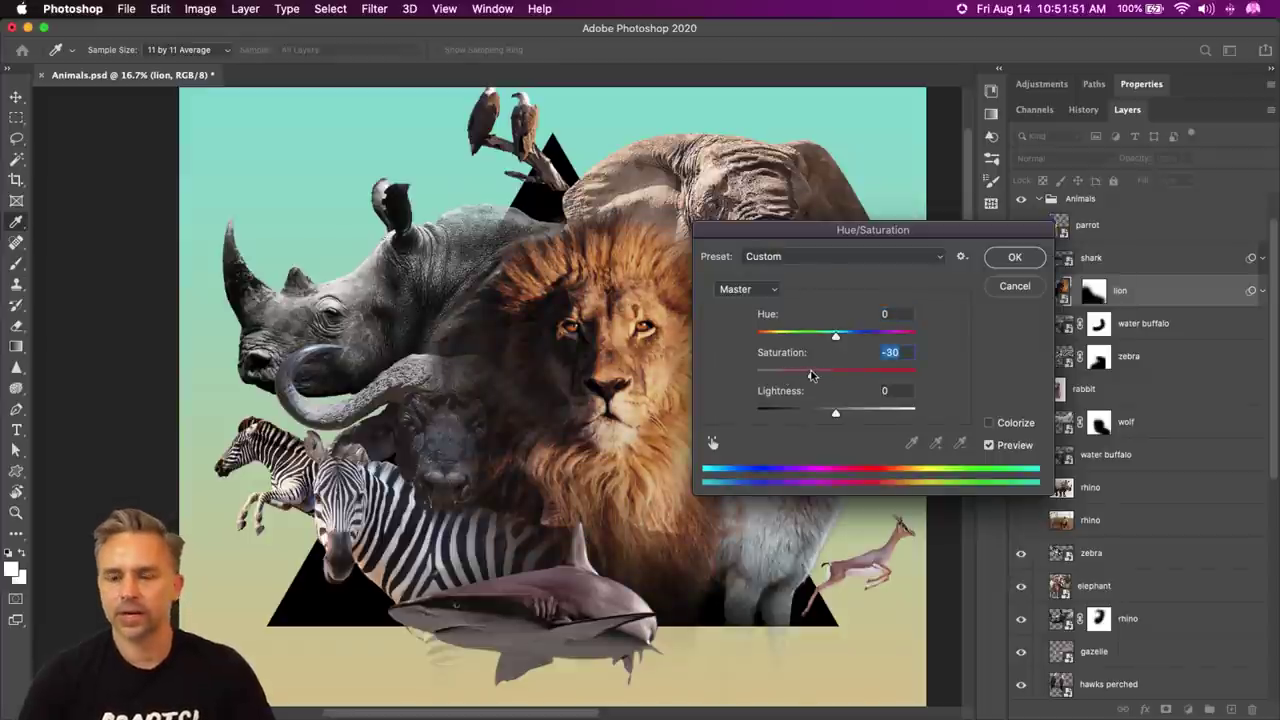
{"action": "left_click", "coordinate": [790, 374]}
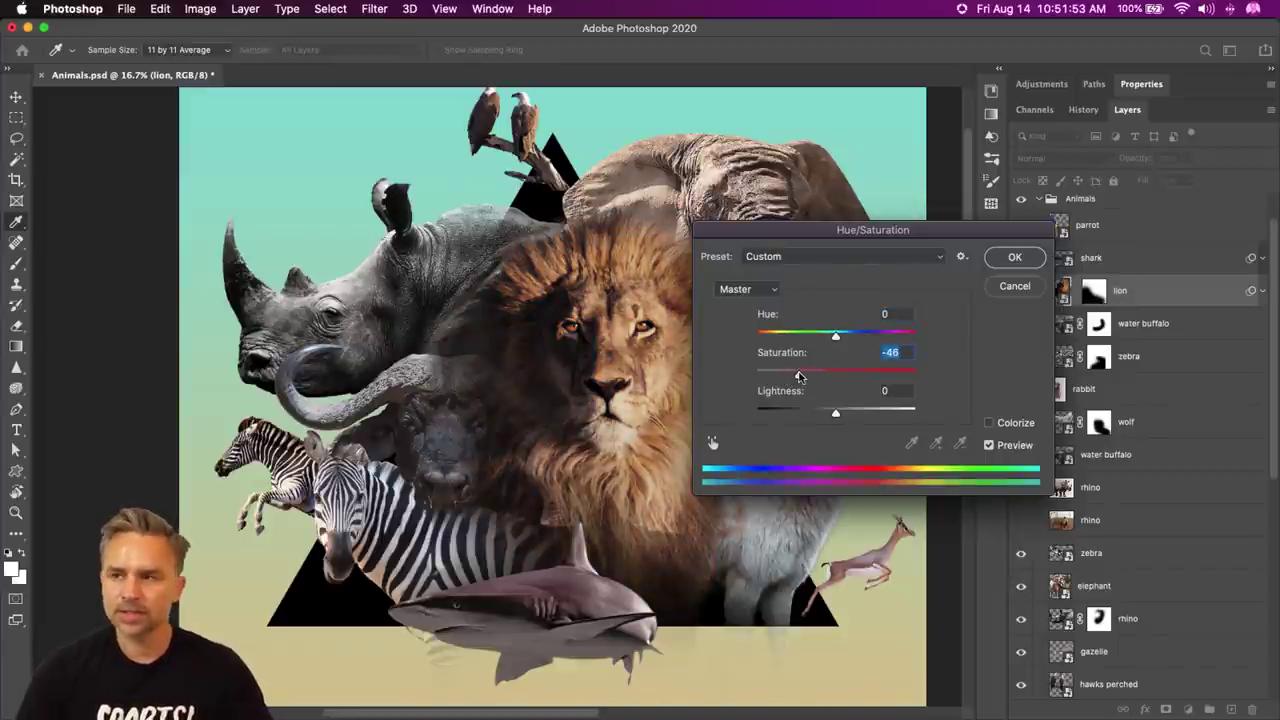
{"action": "key", "text": "Return"}
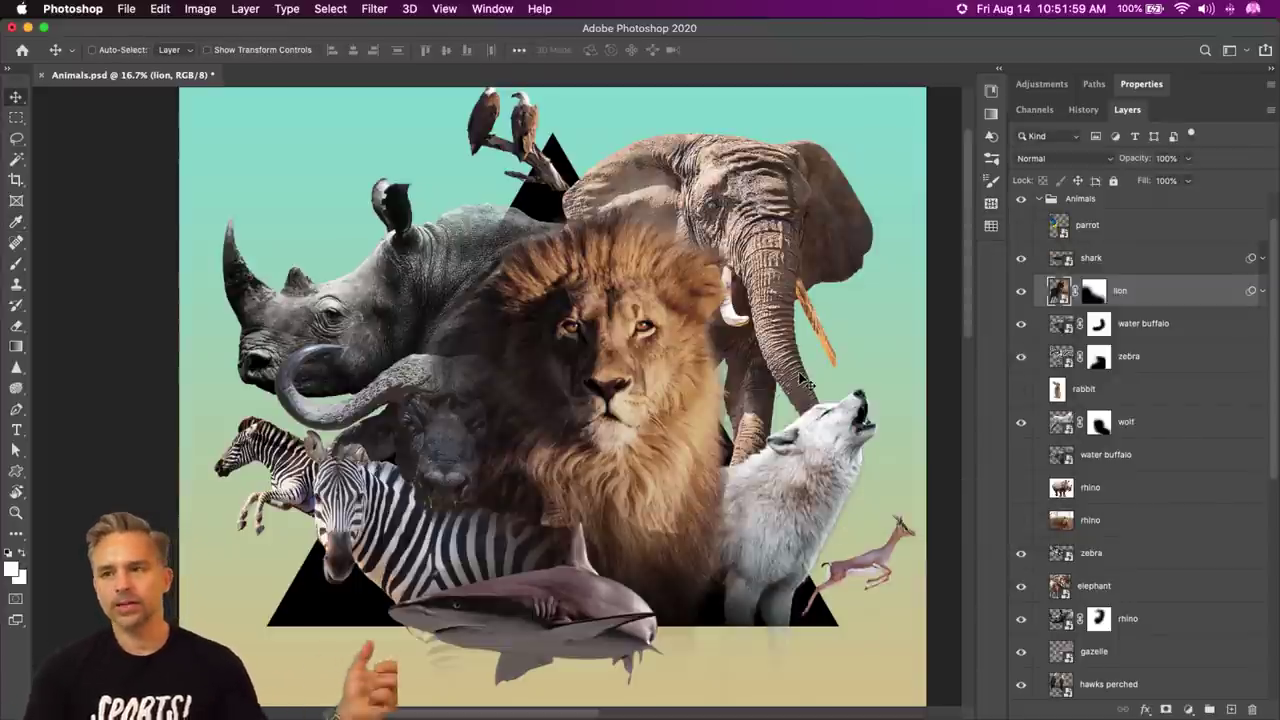
- Move the teal-and-tan gradient fill layer below the grey gradient fill and add an empty layer directly above the grey one
{"action": "left_click", "coordinate": [997, 72]}
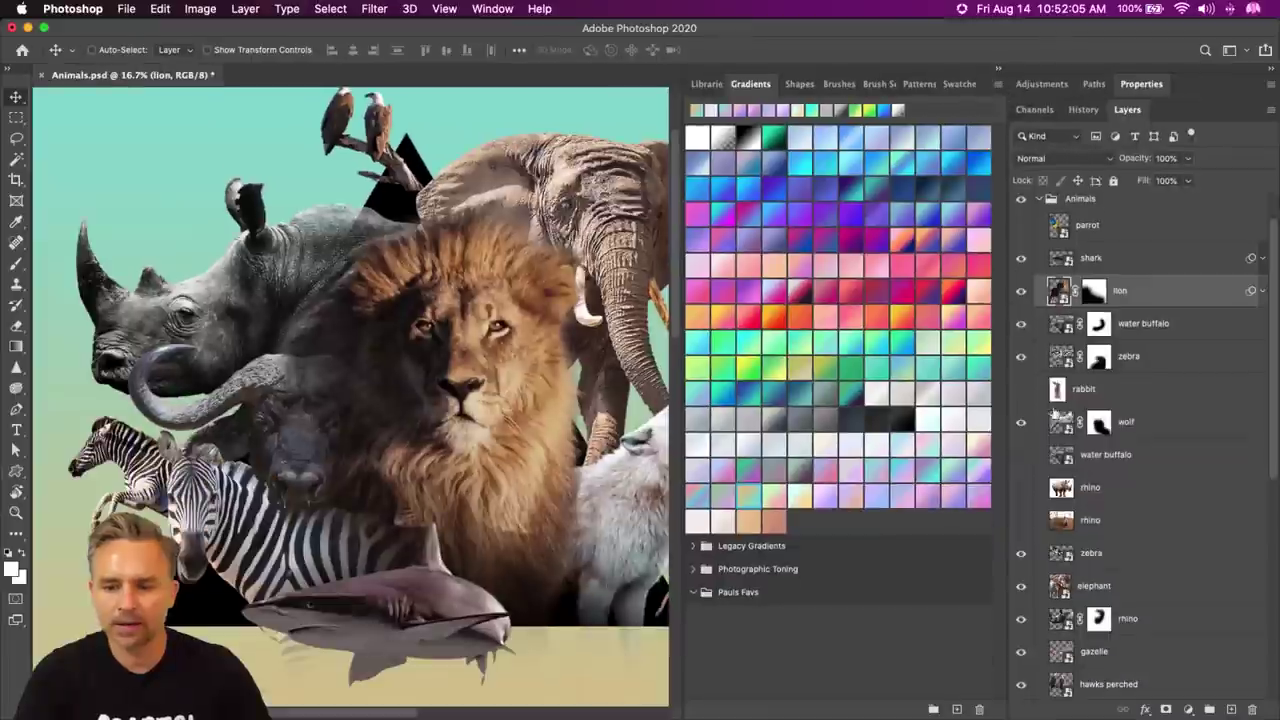
{"action": "scroll", "coordinate": [1095, 503], "scroll_direction": "down", "scroll_amount": 10}
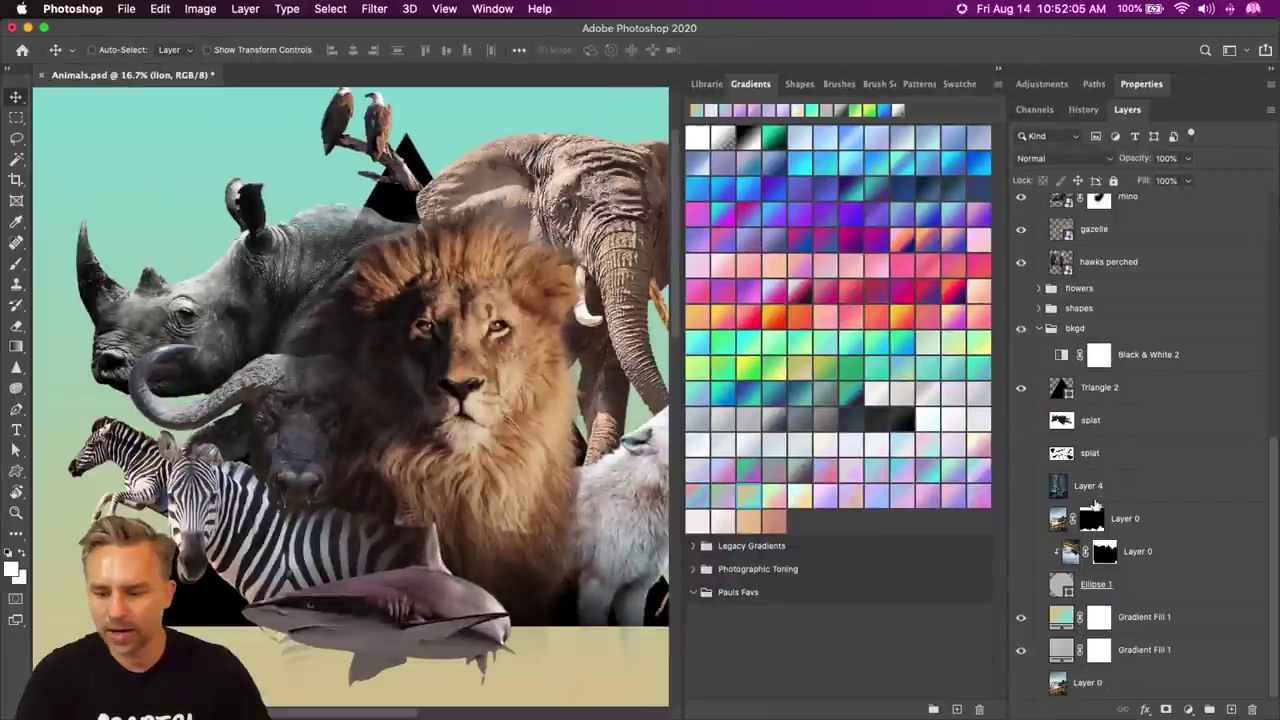
{"action": "left_click_drag", "start_coordinate": [1160, 620], "coordinate": [1140, 665]}
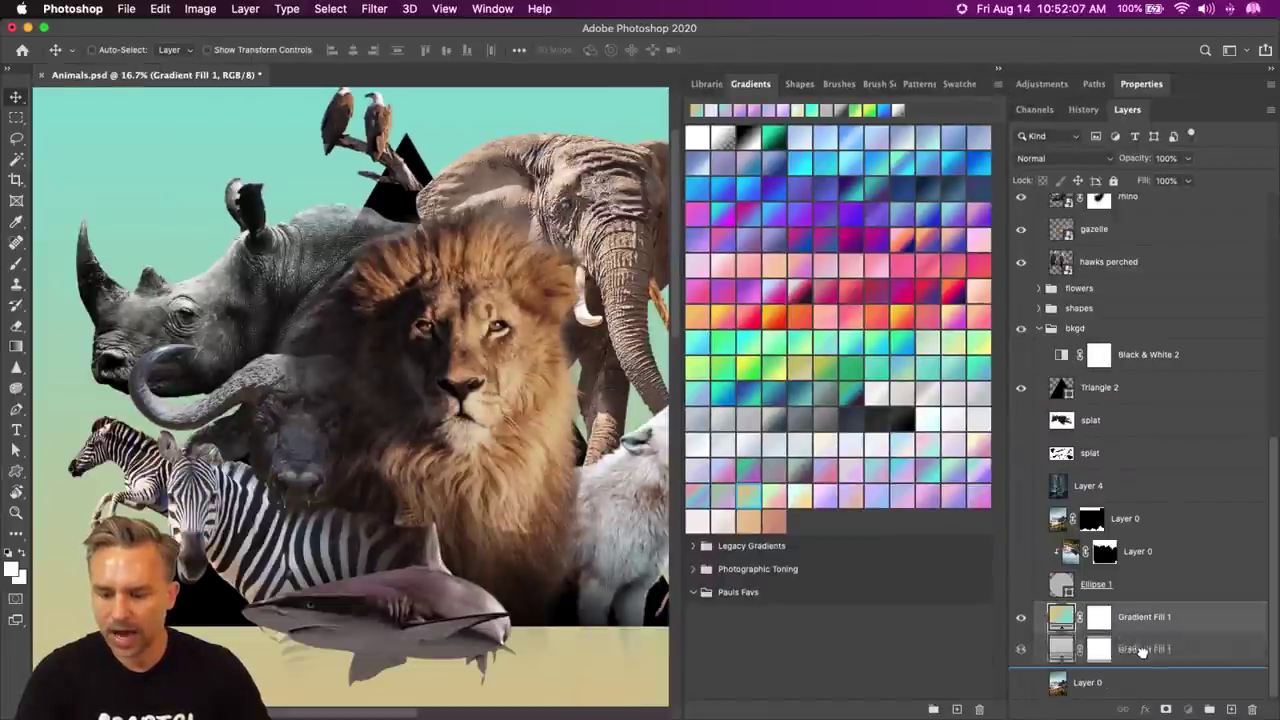
{"action": "double_click", "coordinate": [1140, 618]}
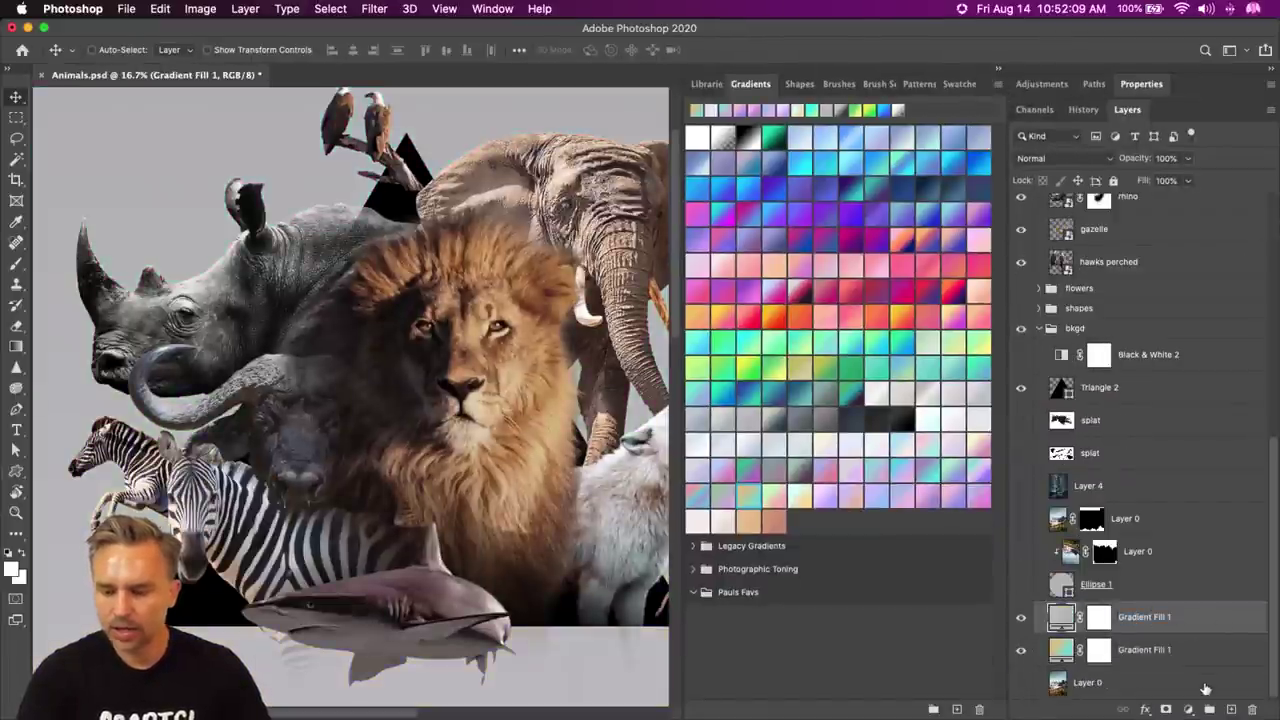
{"action": "left_click", "coordinate": [1231, 709]}
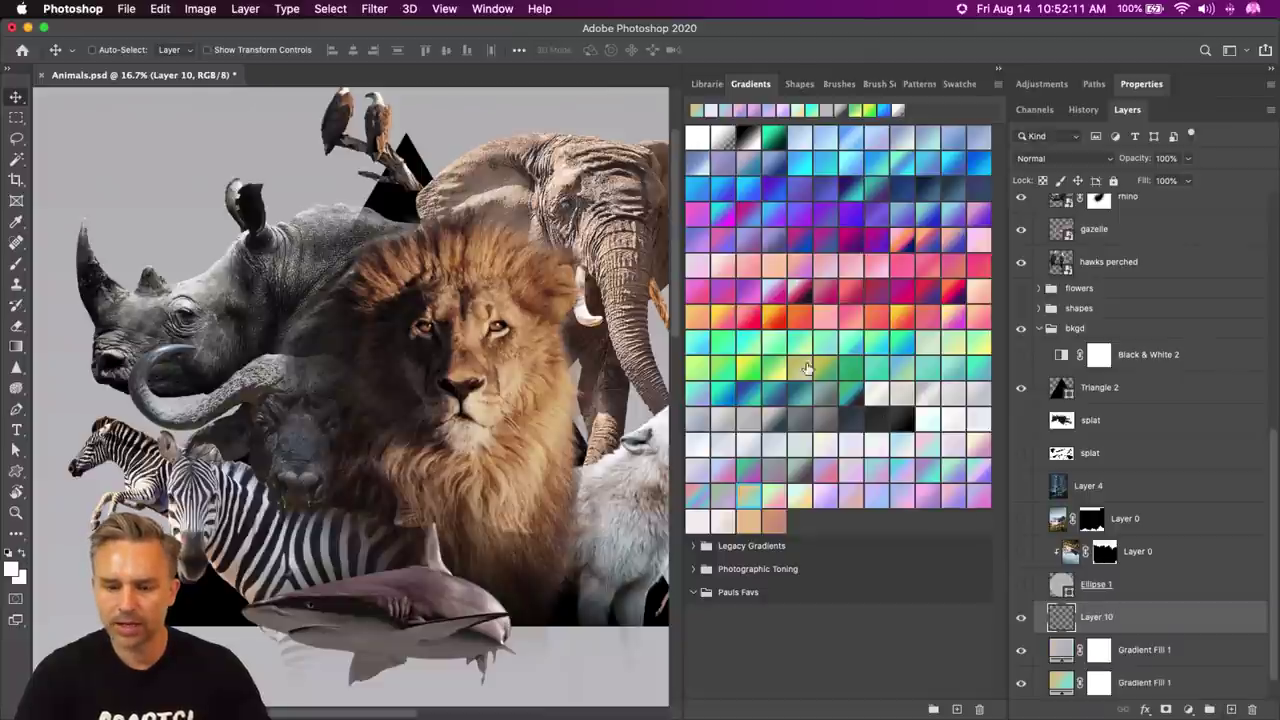
- Turn the empty layer above the grey gradient fill into a gradient fill, trying green, pink and magenta presets before choosing a pastel pink-to-green one
{"action": "left_click", "coordinate": [750, 368]}
{"action": "left_click", "coordinate": [825, 368]}
{"action": "left_click", "coordinate": [825, 315]}
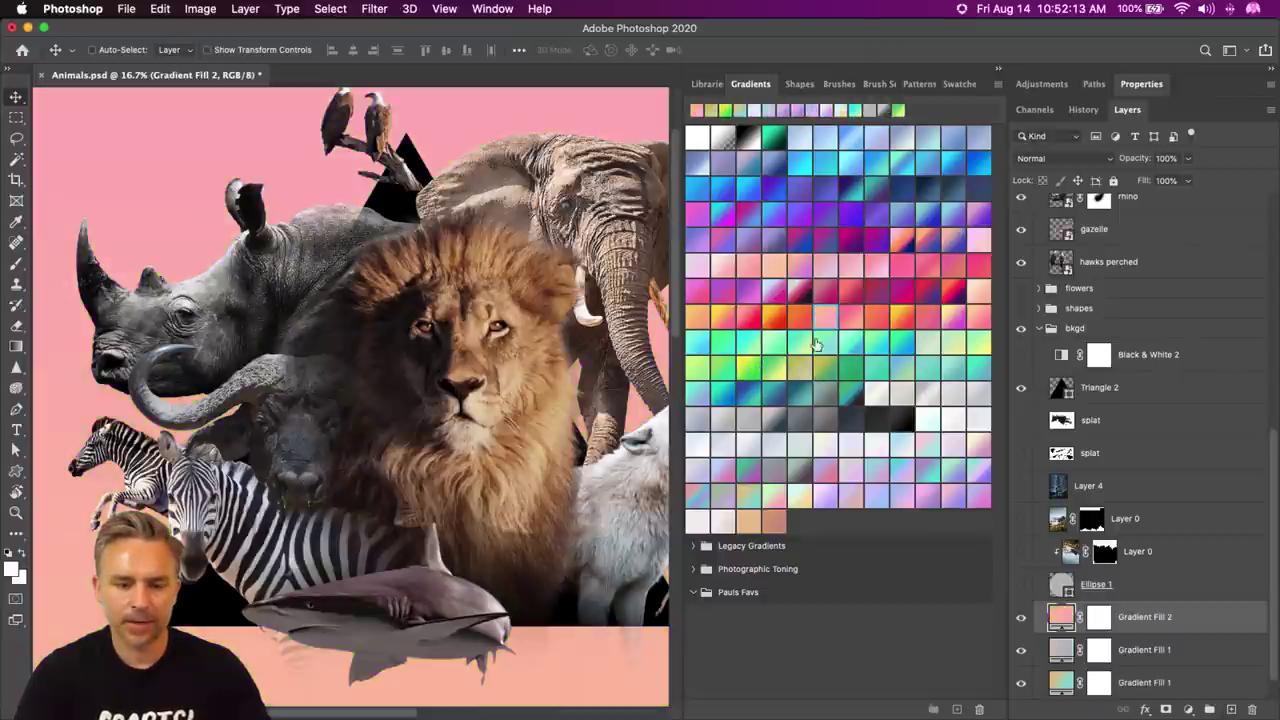
{"action": "left_click", "coordinate": [825, 290]}
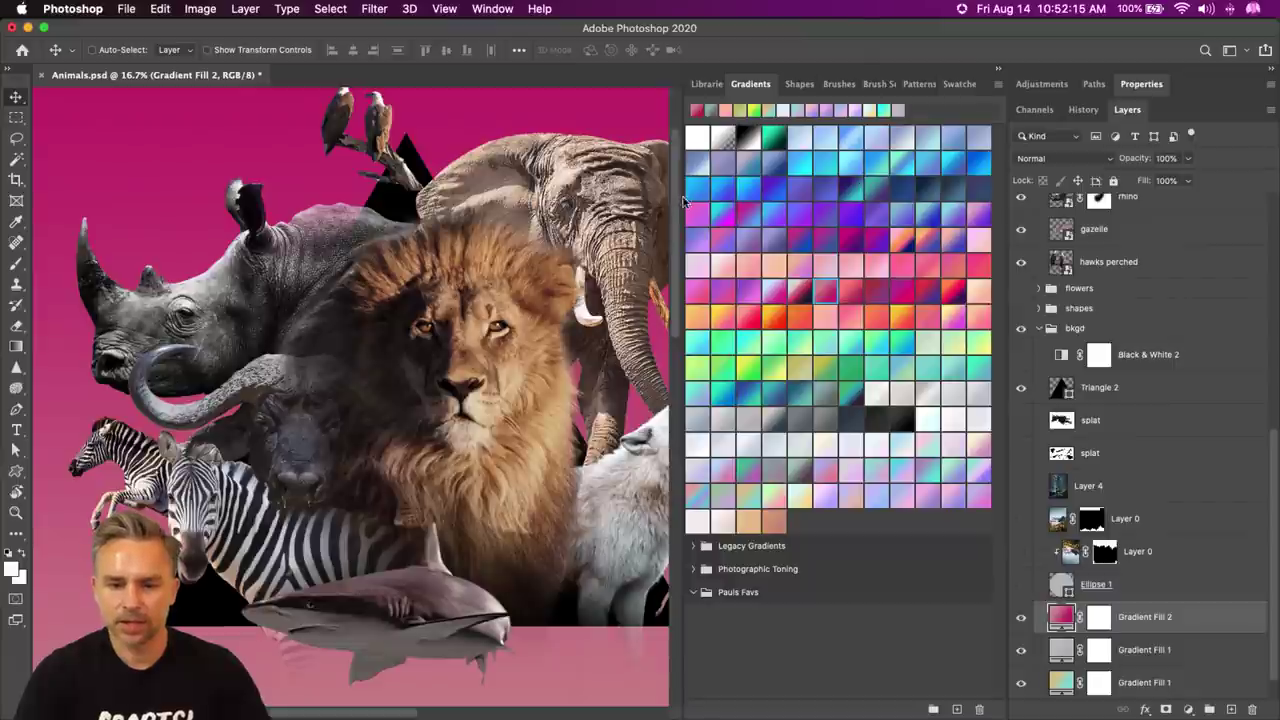
{"action": "left_click_drag", "start_coordinate": [683, 201], "coordinate": [762, 201]}
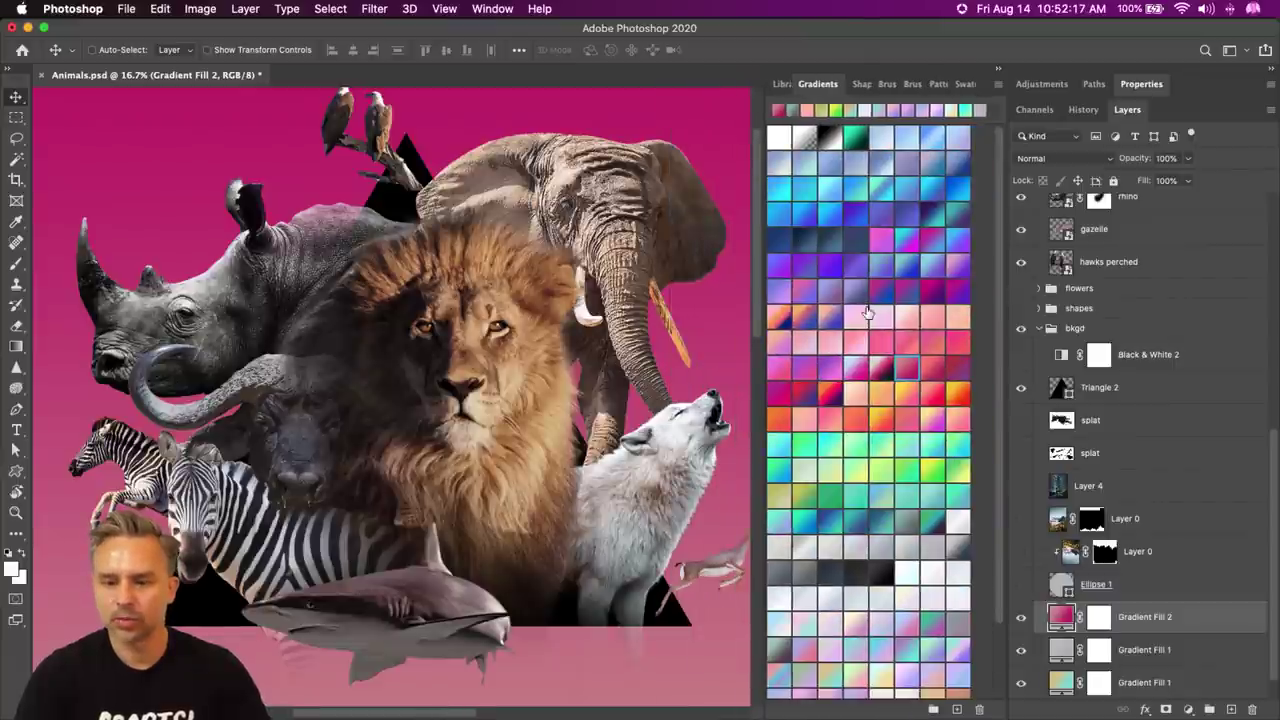
{"action": "left_click", "coordinate": [880, 292]}
{"action": "left_click", "coordinate": [907, 316]}
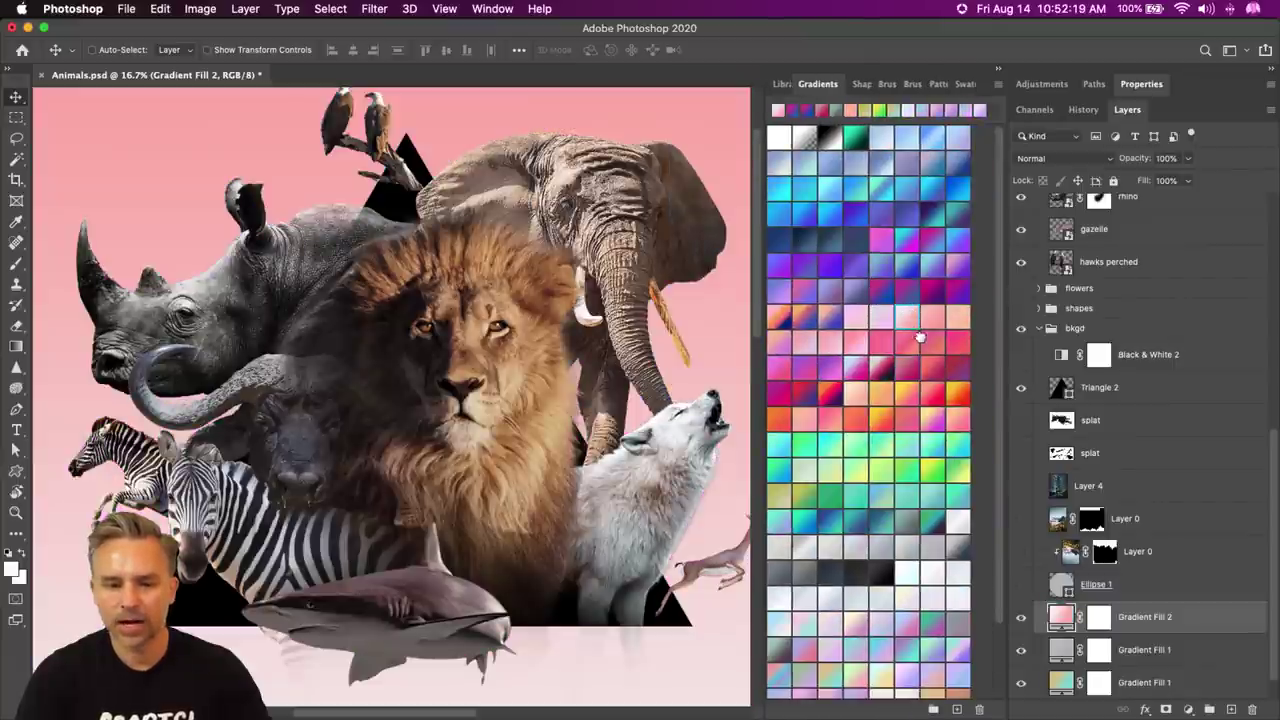
{"action": "left_click", "coordinate": [916, 340]}
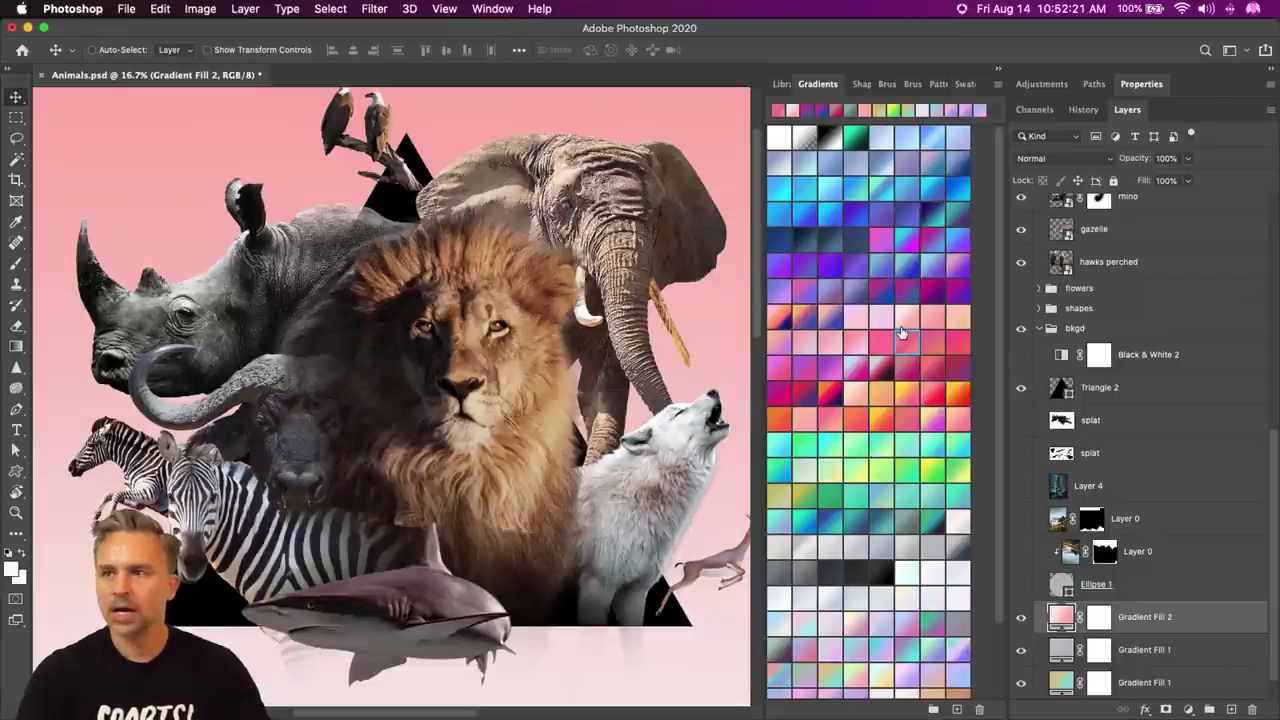
{"action": "scroll", "coordinate": [805, 540], "scroll_direction": "down", "scroll_amount": 3}
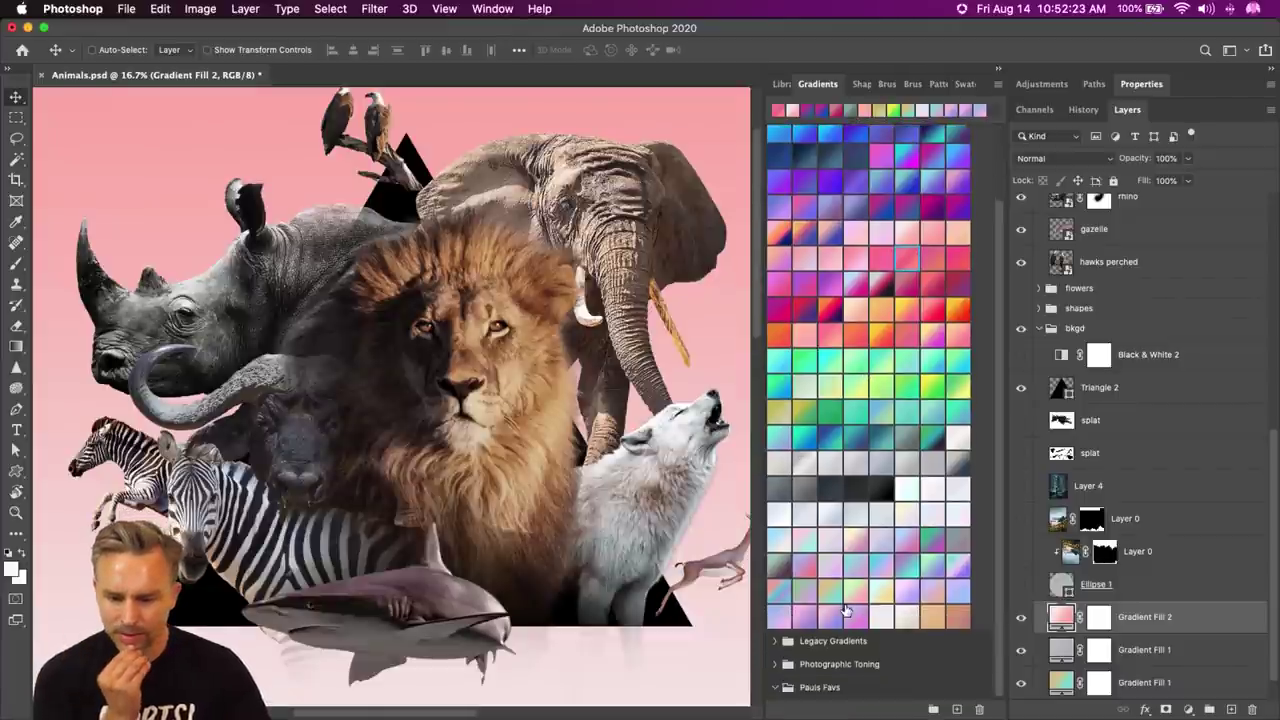
{"action": "left_click", "coordinate": [853, 593]}
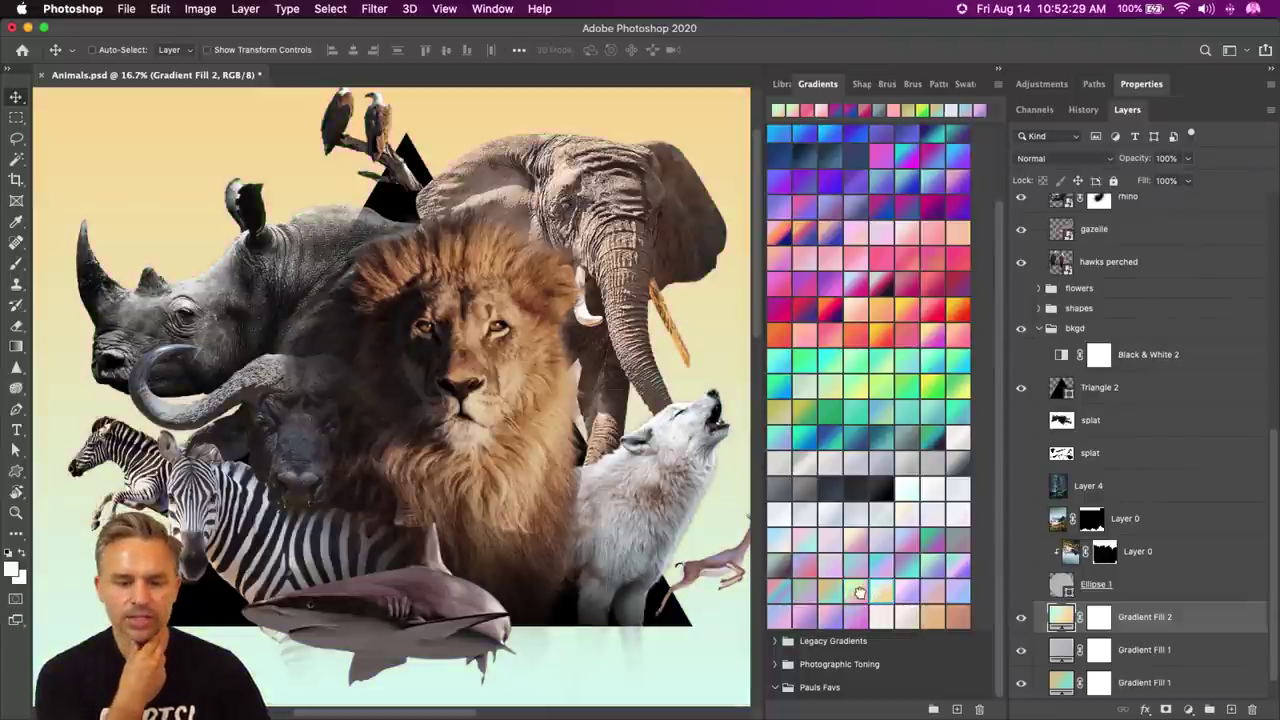
- Hide the pastel and grey gradient fills, leaving the teal-and-tan one as the background, and collapse the bkgd group
{"action": "left_click", "coordinate": [1021, 622]}
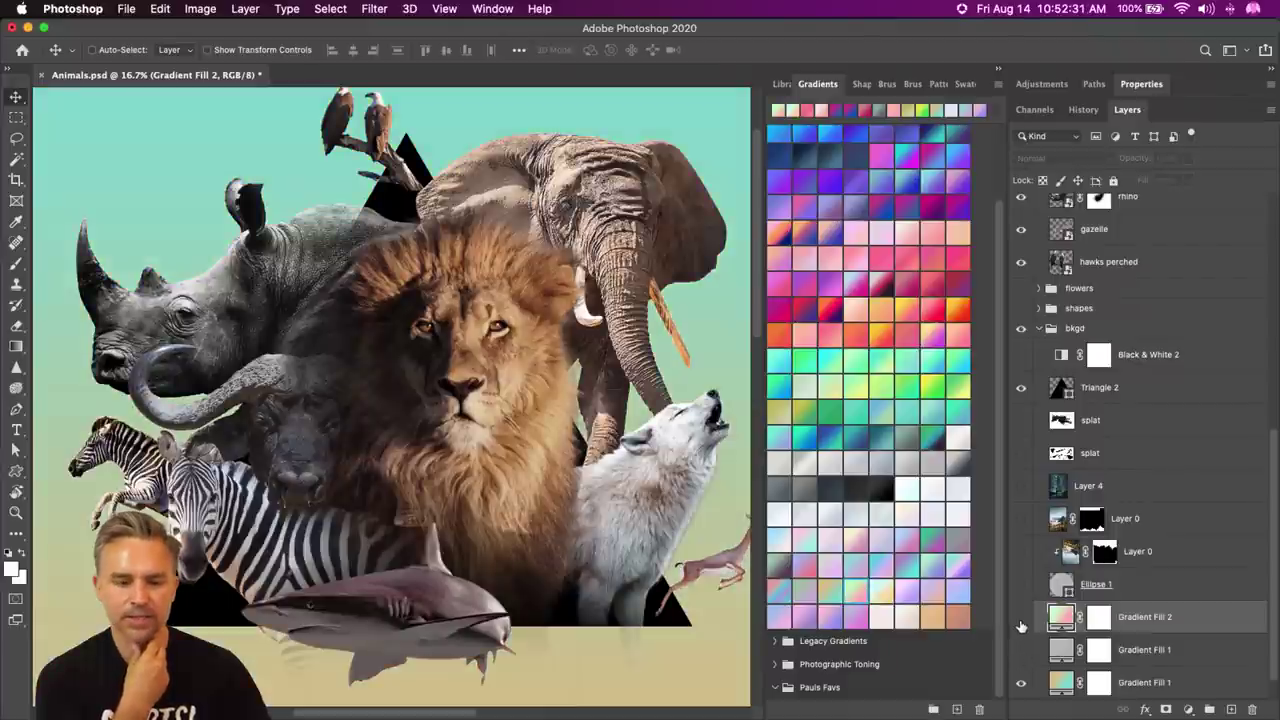
{"action": "left_click", "coordinate": [1021, 622]}
{"action": "left_click", "coordinate": [1021, 622]}
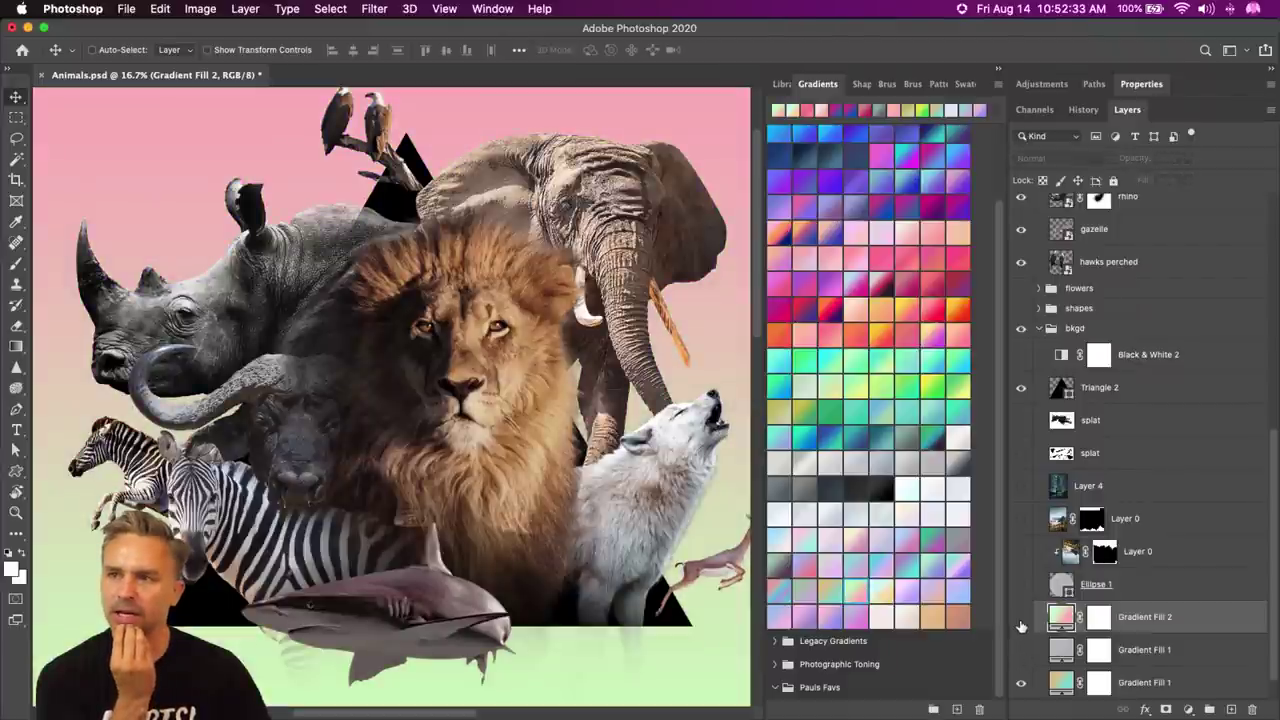
{"action": "left_click", "coordinate": [1140, 682]}
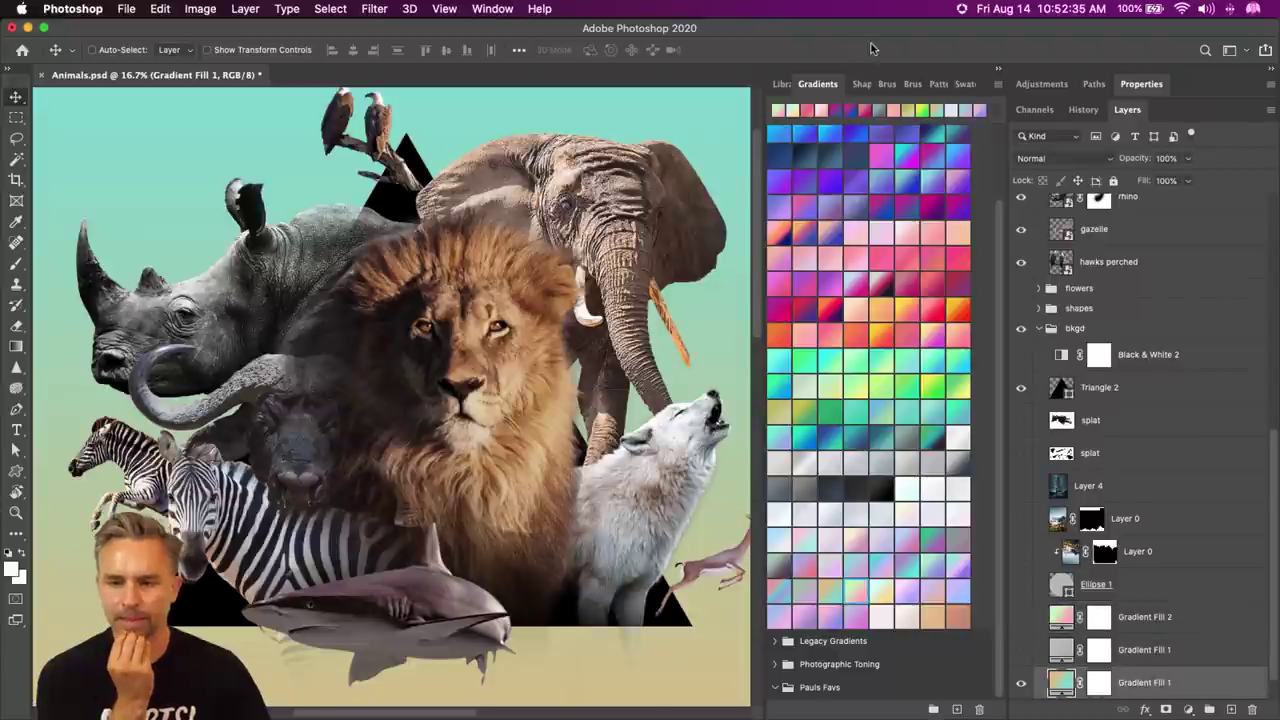
{"action": "left_click", "coordinate": [999, 70]}
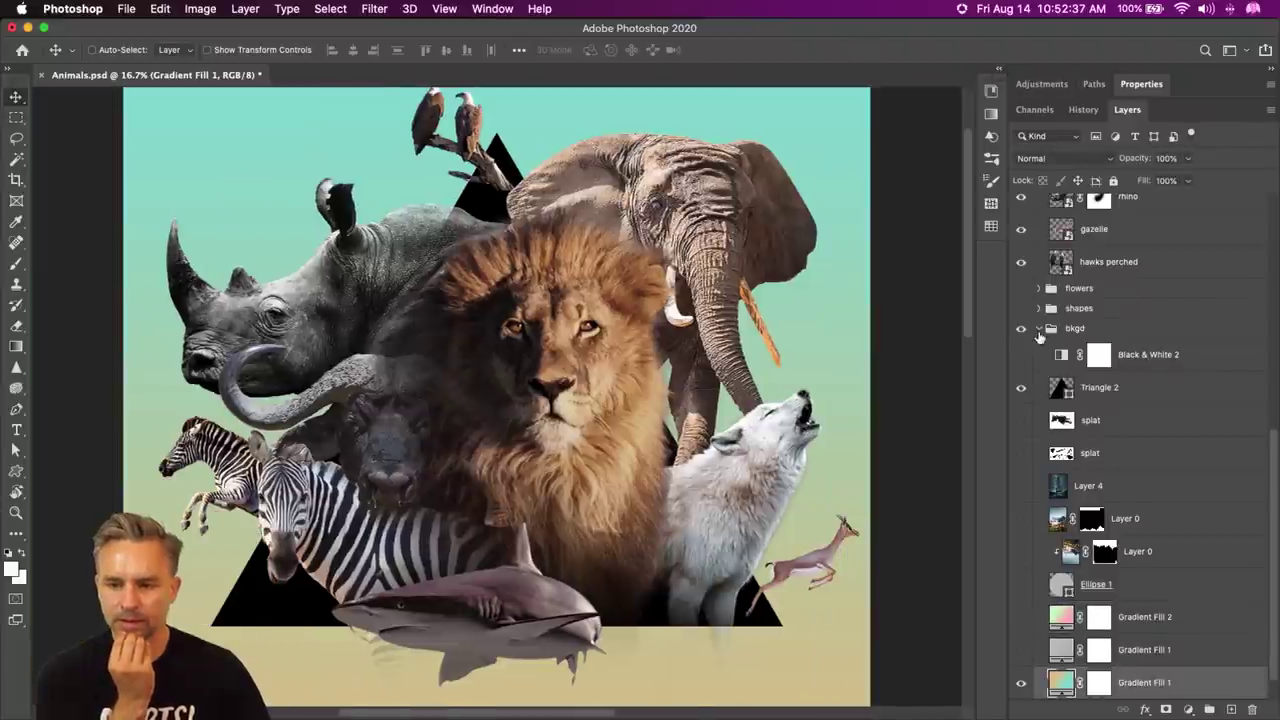
{"action": "left_click", "coordinate": [1039, 330]}
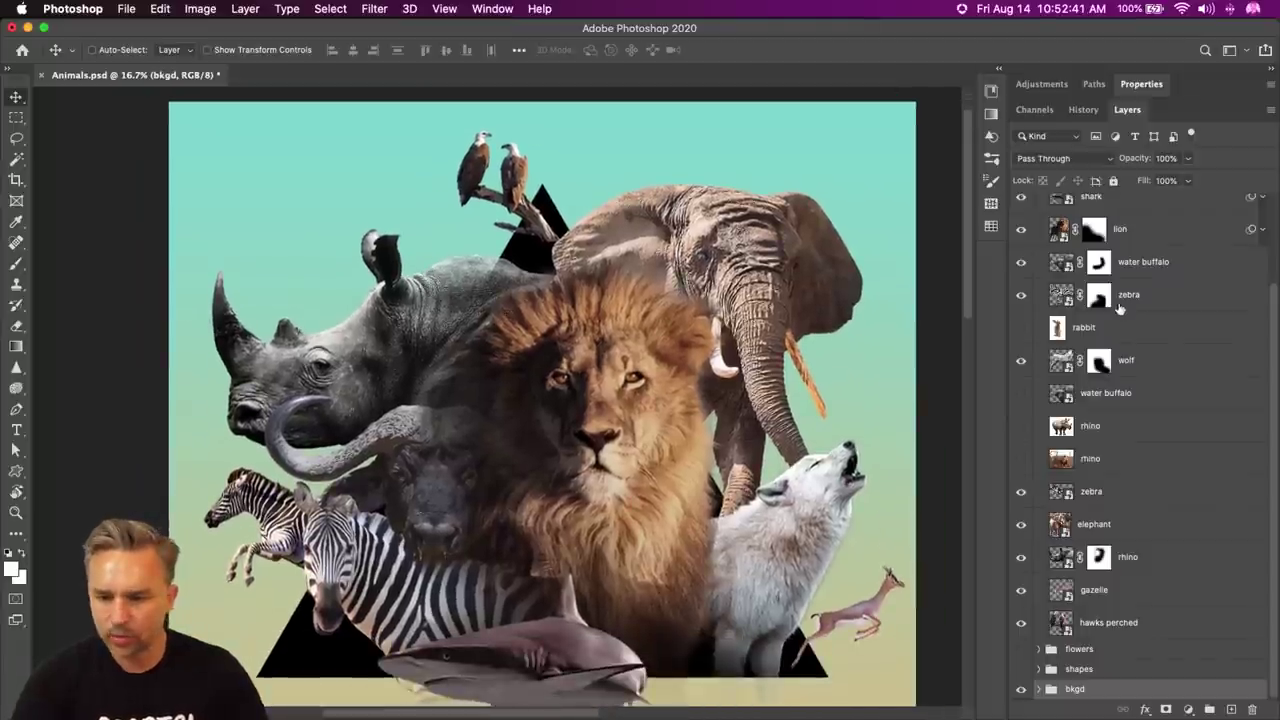
- Show the parrot layer and place the parrot above the rhino, beside the perched hawks
{"action": "scroll", "coordinate": [1119, 309], "scroll_direction": "up", "scroll_amount": 4}
{"action": "left_click", "coordinate": [1021, 270]}
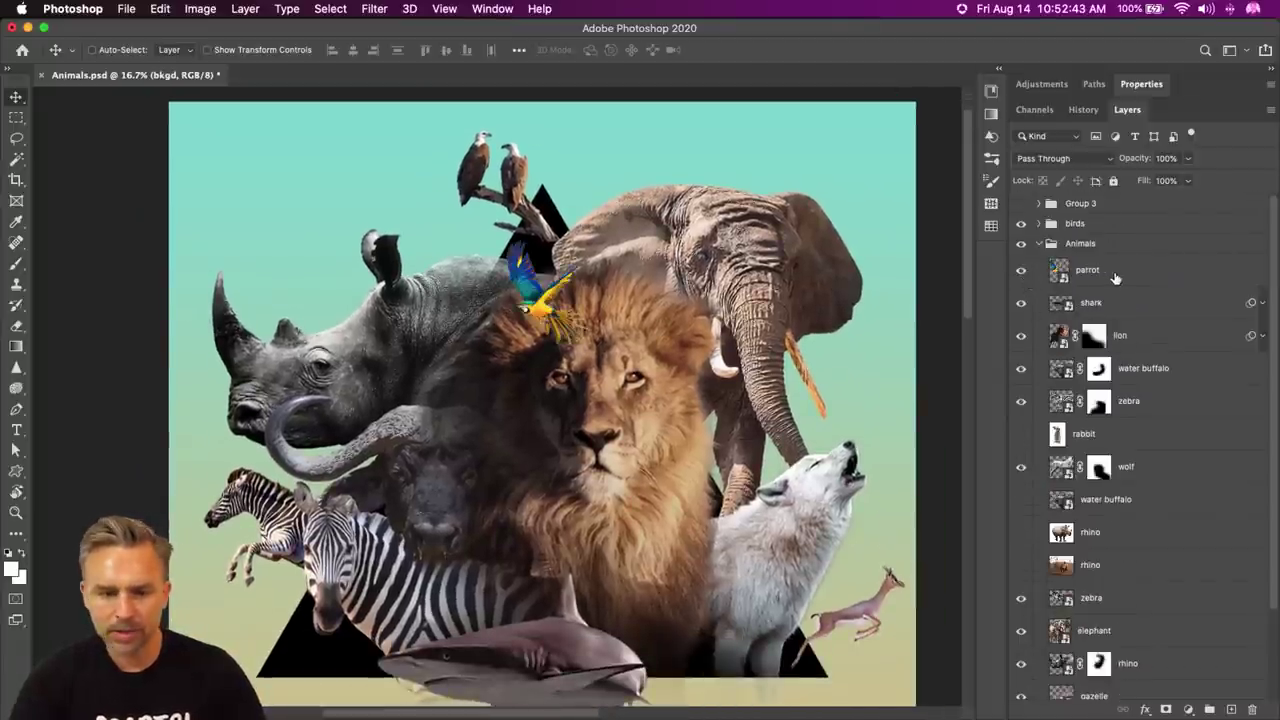
{"action": "left_click", "coordinate": [1090, 270]}
{"action": "left_click_drag", "start_coordinate": [583, 303], "coordinate": [446, 192]}
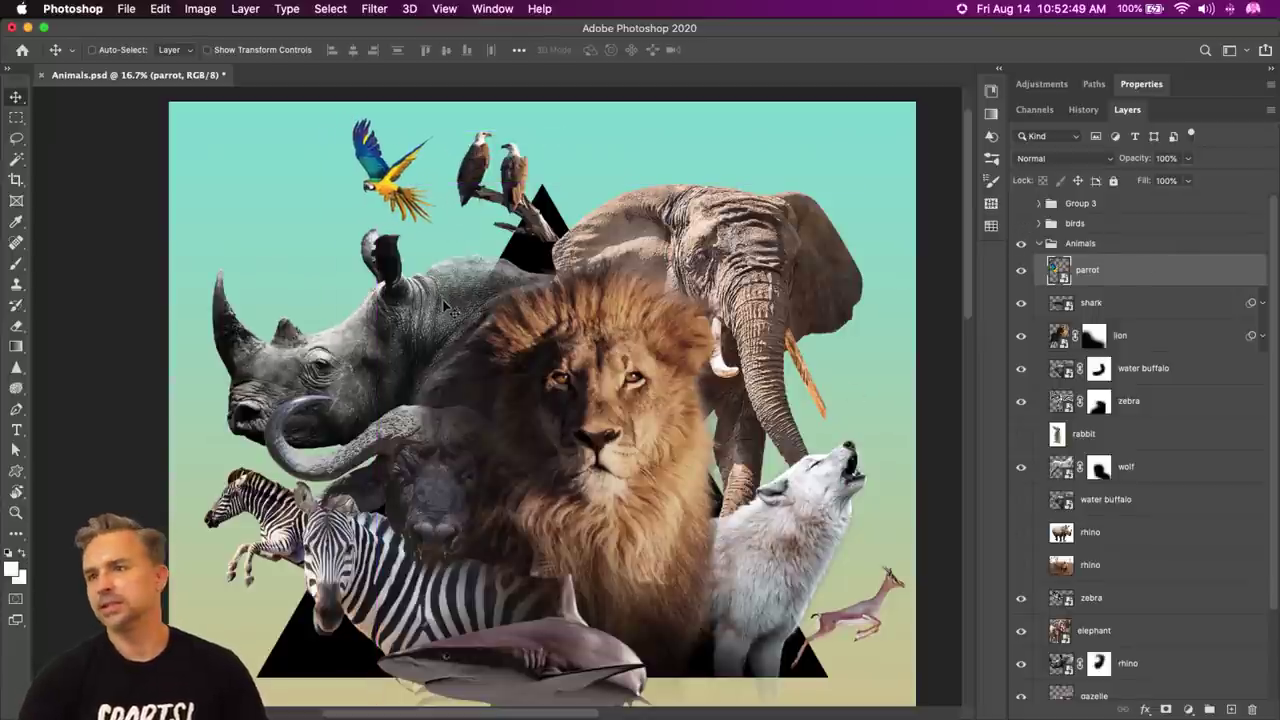
- Paint black on the large zebra's layer mask with a 1500 px brush to hide its remnants beneath the shark
{"action": "scroll", "coordinate": [452, 305], "scroll_direction": "down", "scroll_amount": 3}
{"action": "scroll", "coordinate": [564, 323], "scroll_direction": "down", "scroll_amount": 6}
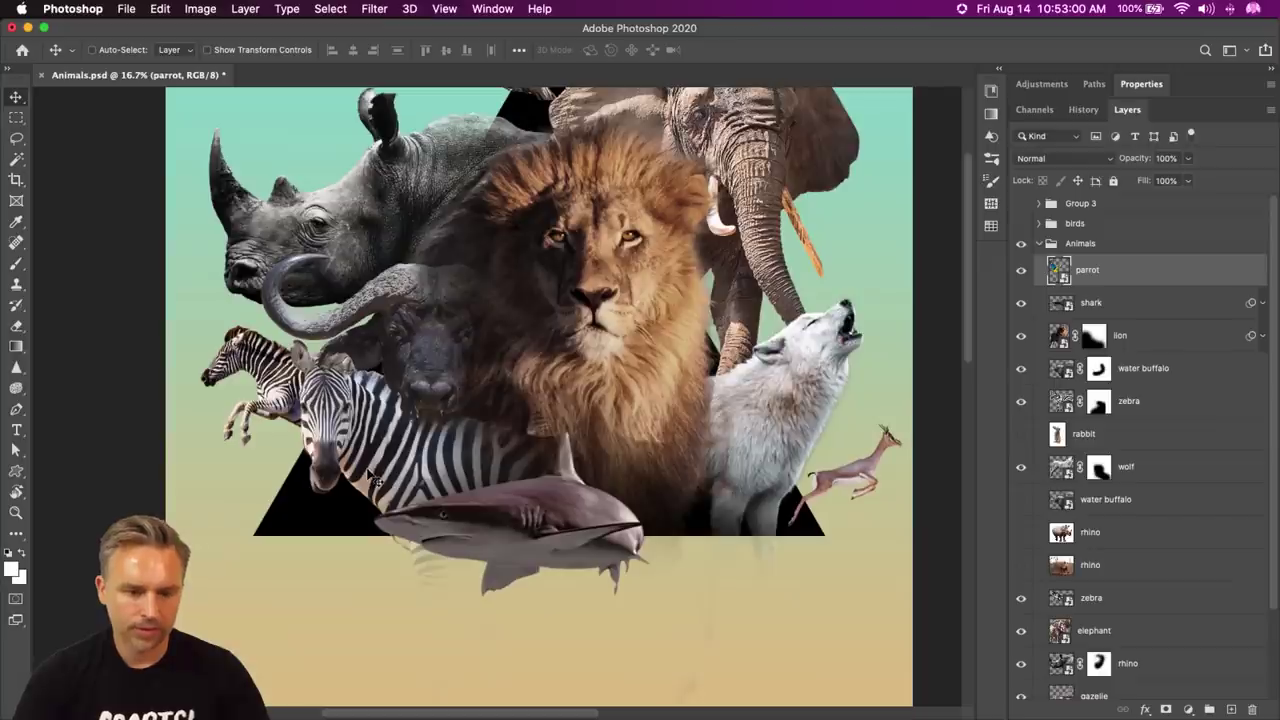
{"action": "left_click", "coordinate": [370, 480]}
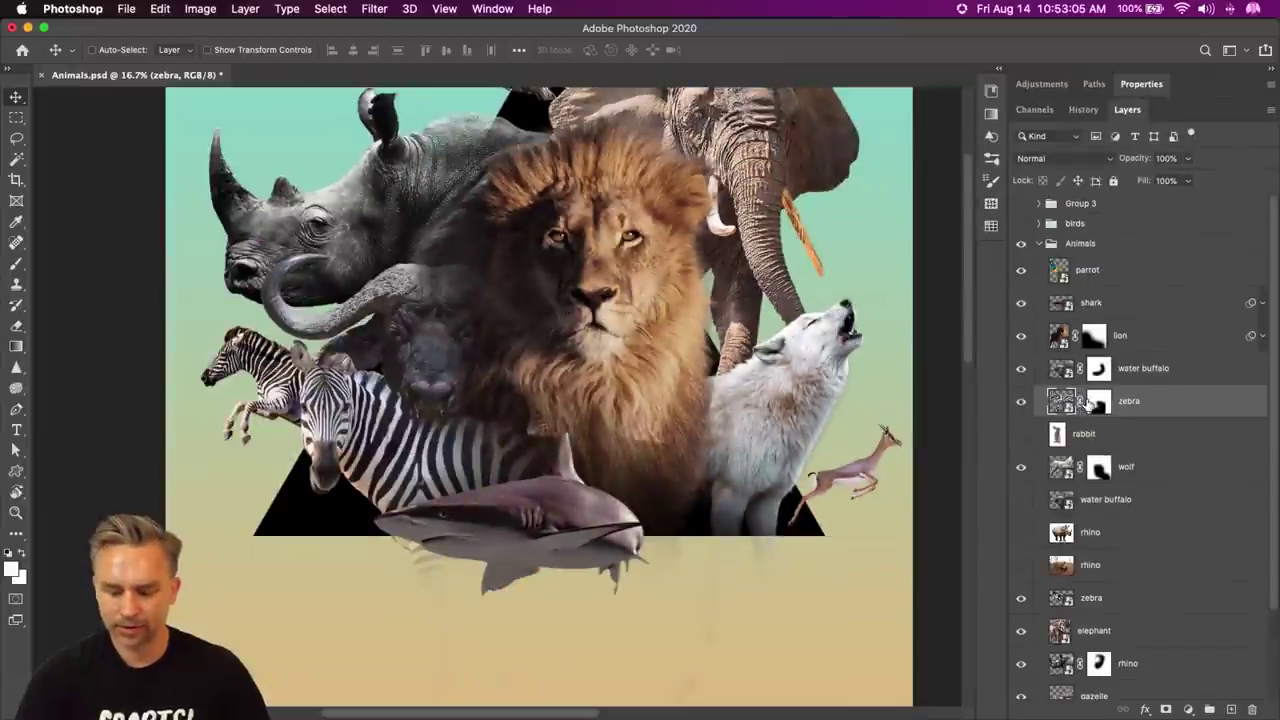
{"action": "left_click", "coordinate": [1098, 401]}
{"action": "key", "text": "b"}
{"action": "key", "text": "x"}
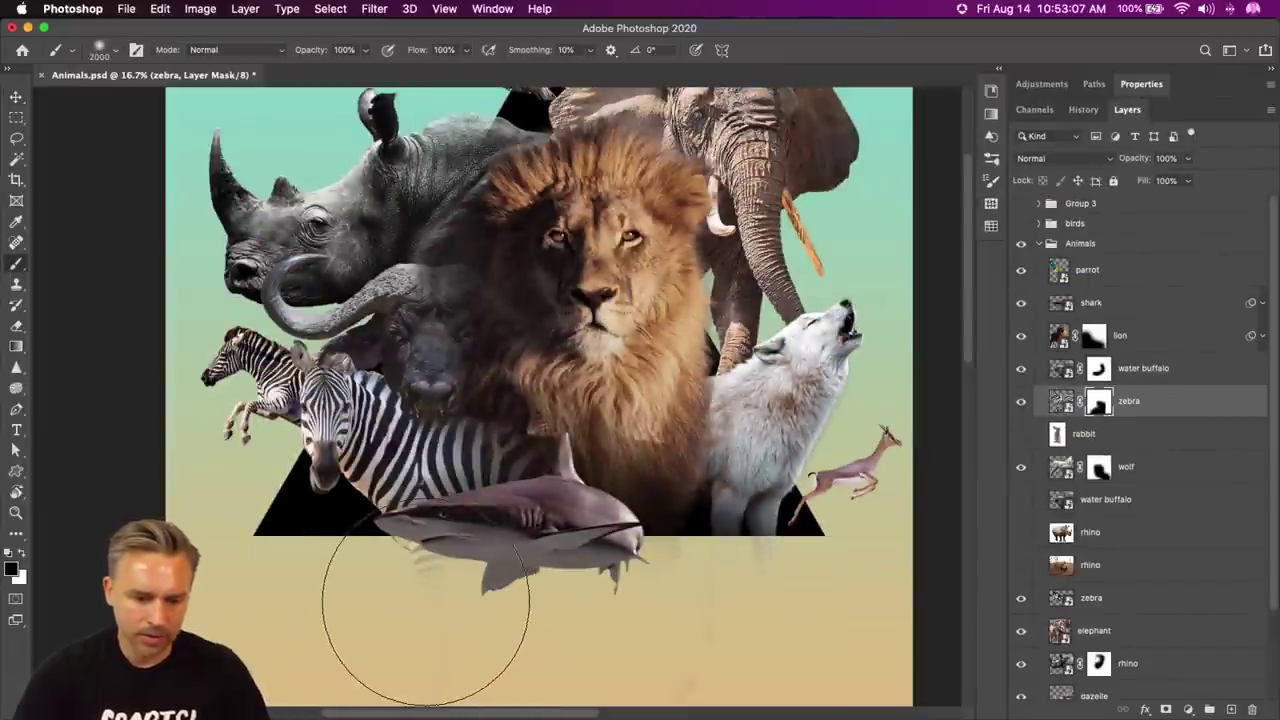
{"action": "key", "text": "bracketleft"}
{"action": "mouse_move", "coordinate": [371, 586]}
{"action": "left_mouse_down"}
{"action": "mouse_move", "coordinate": [380, 557]}
{"action": "mouse_move", "coordinate": [457, 563]}
{"action": "left_mouse_up"}
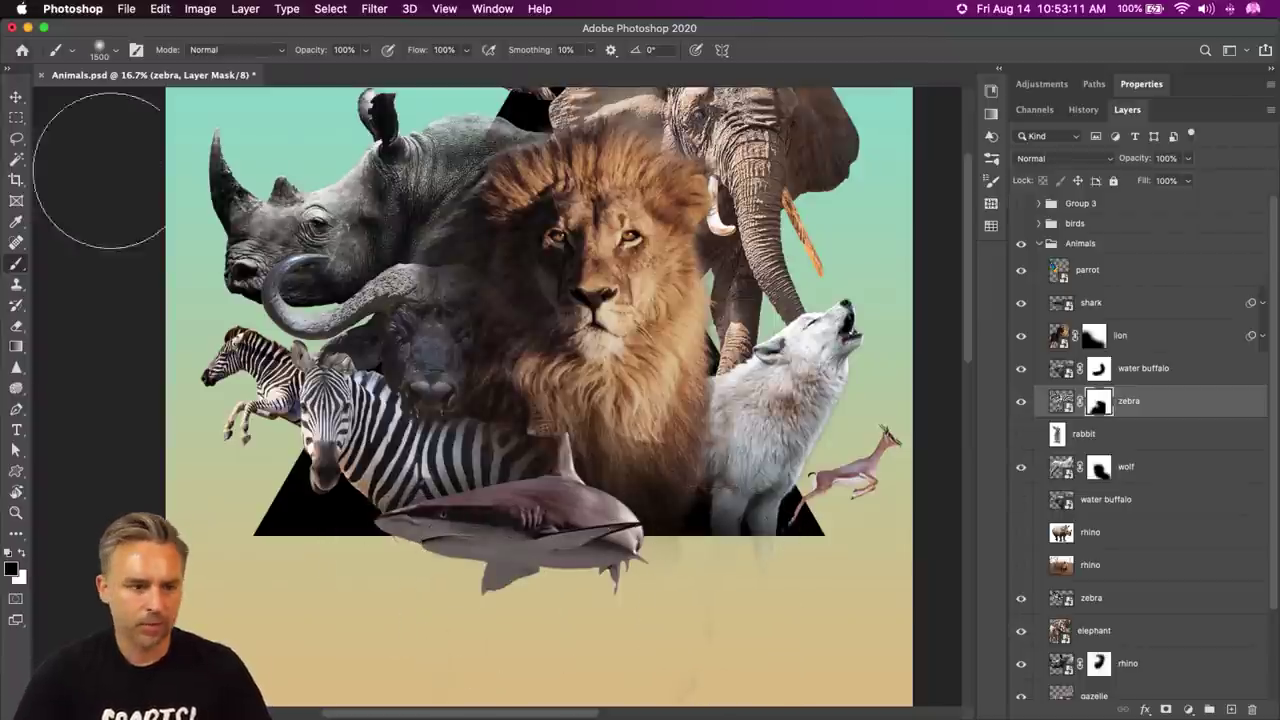
- Paint black on the wolf's layer mask with a 1200 px brush to hide its leg remnants below the triangle's base
{"action": "left_click", "coordinate": [16, 97]}
{"action": "left_click", "coordinate": [757, 459], "text": "super"}
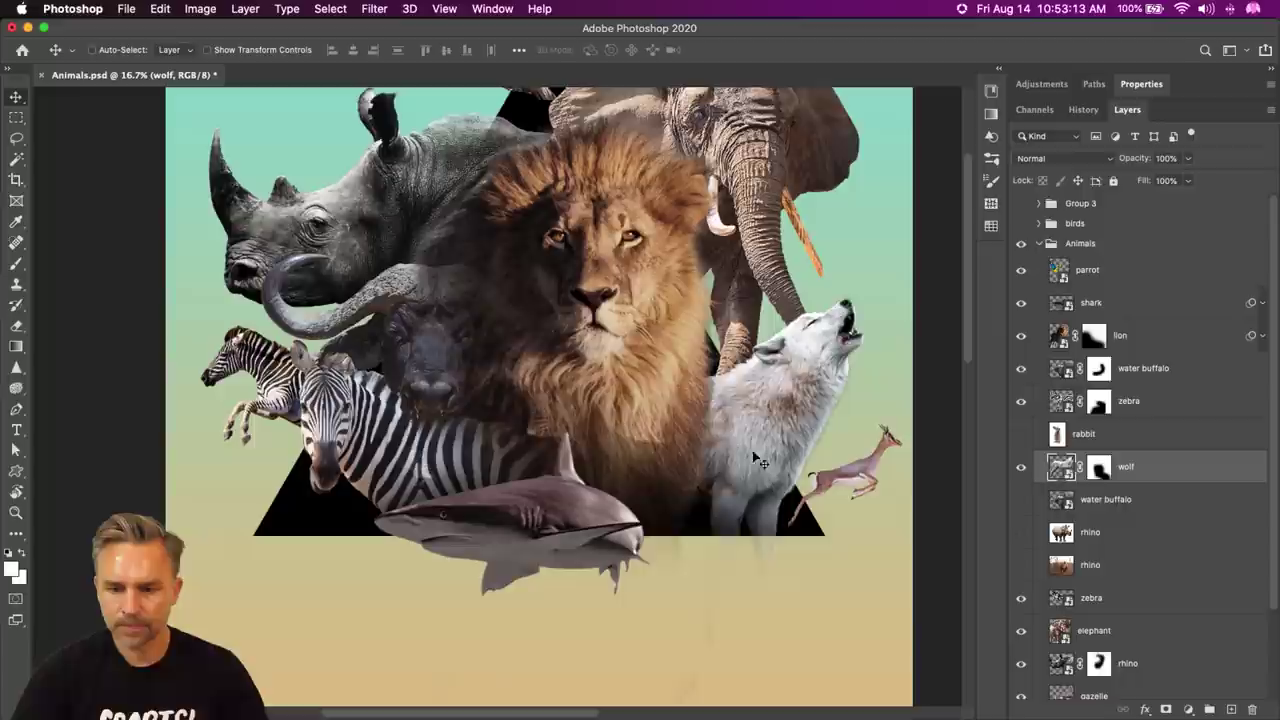
{"action": "key", "text": "b"}
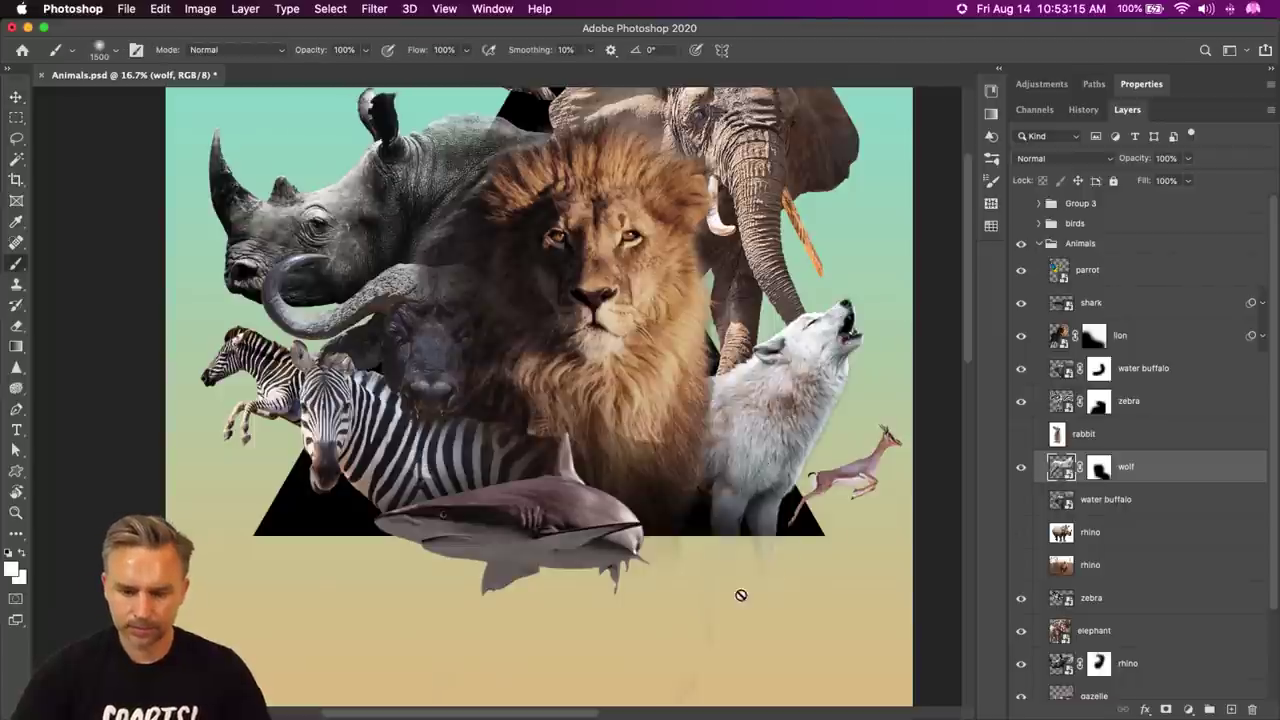
{"action": "left_click", "coordinate": [1099, 466]}
{"action": "key", "text": "x"}
{"action": "key", "text": "bracketleft"}
{"action": "key", "text": "bracketleft"}
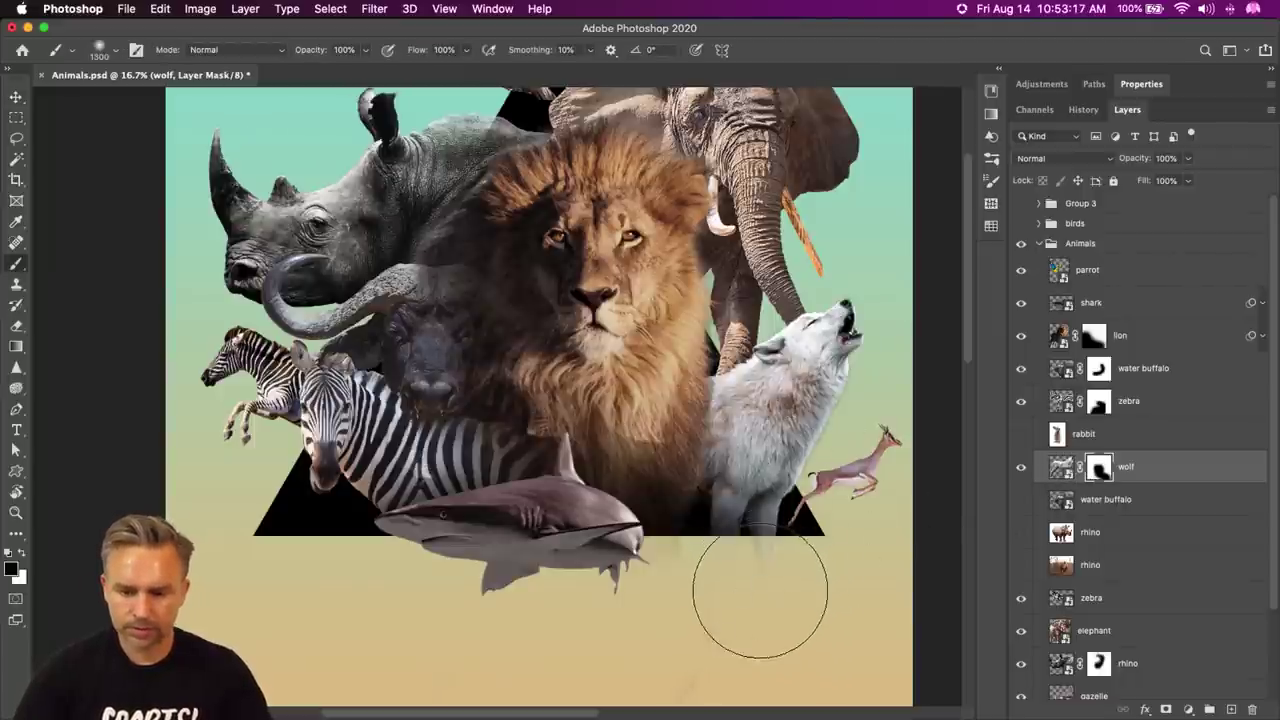
{"action": "key", "text": "bracketleft"}
{"action": "mouse_move", "coordinate": [760, 590]}
{"action": "left_mouse_down"}
{"action": "mouse_move", "coordinate": [659, 575]}
{"action": "mouse_move", "coordinate": [756, 587]}
{"action": "mouse_move", "coordinate": [720, 609]}
{"action": "left_mouse_up"}
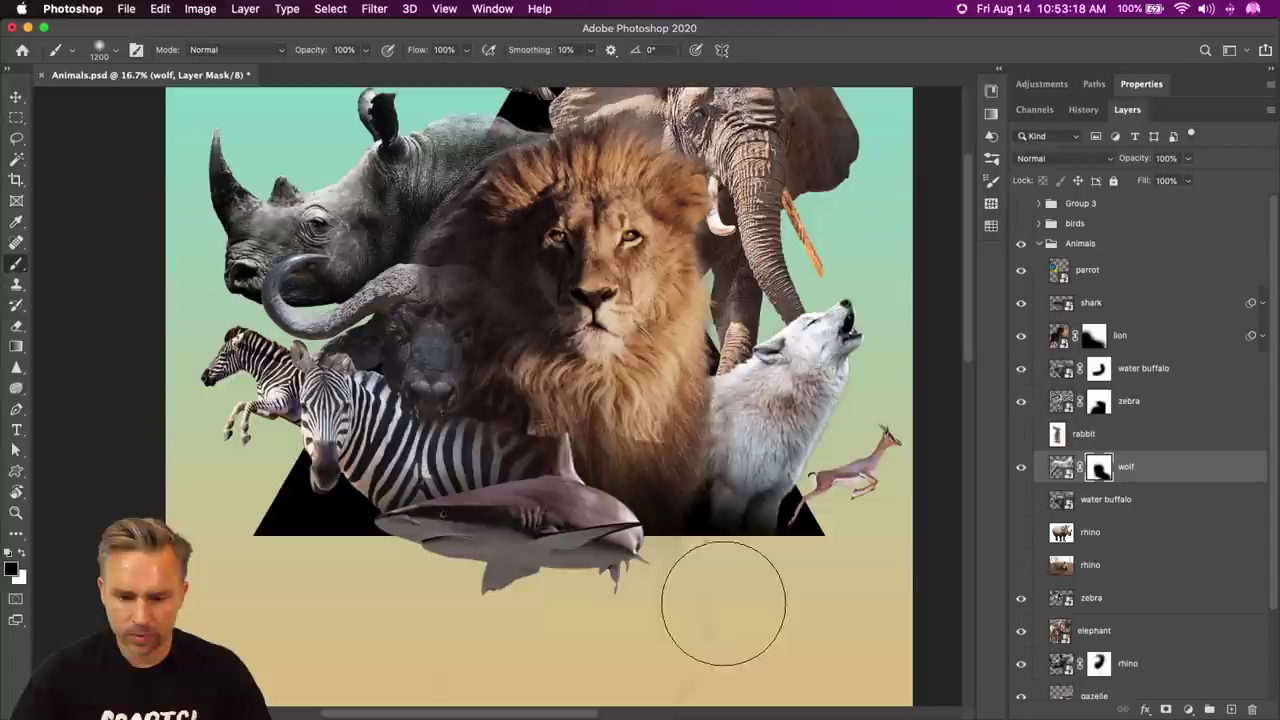
- Toggle the large zebra's visibility to check for stray marks, and paint out those below the wolf on the zebra's layer mask
{"action": "left_click", "coordinate": [1022, 401]}
{"action": "left_click", "coordinate": [1022, 400]}
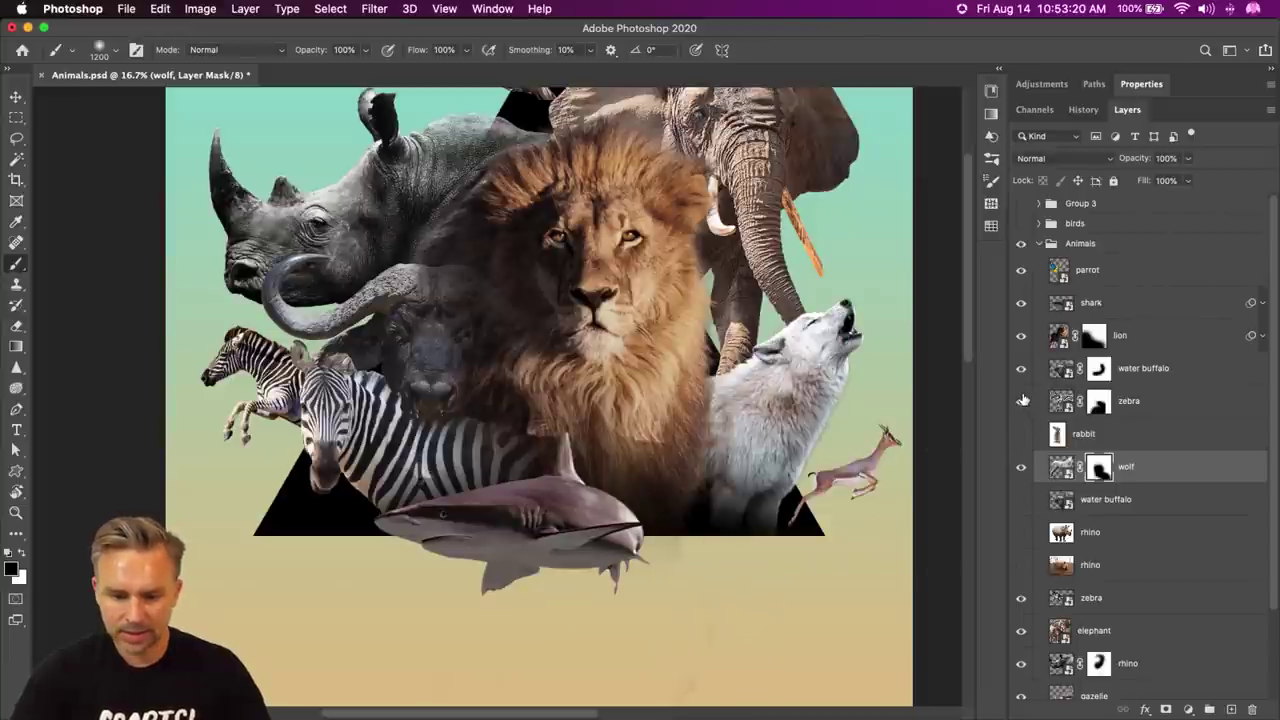
{"action": "left_click", "coordinate": [1099, 401]}
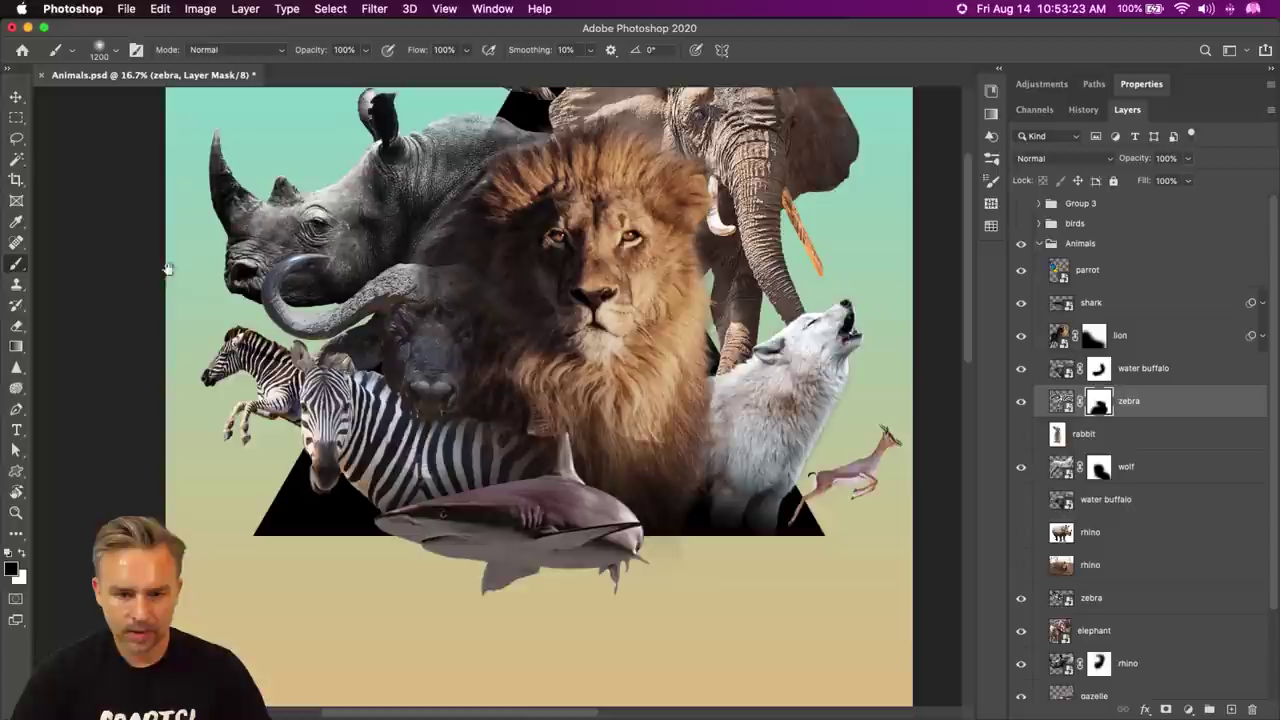
{"action": "scroll", "coordinate": [170, 275], "scroll_direction": "up", "scroll_amount": 5}
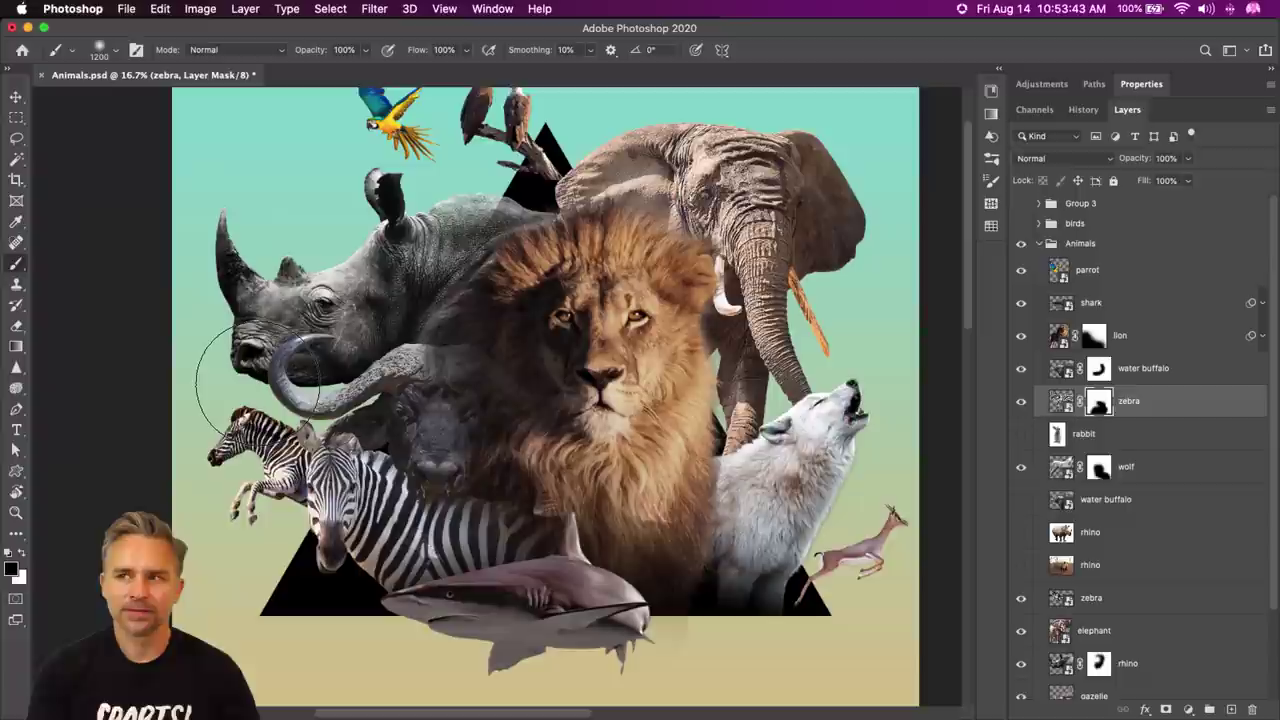
{"action": "left_click", "coordinate": [5, 119]}
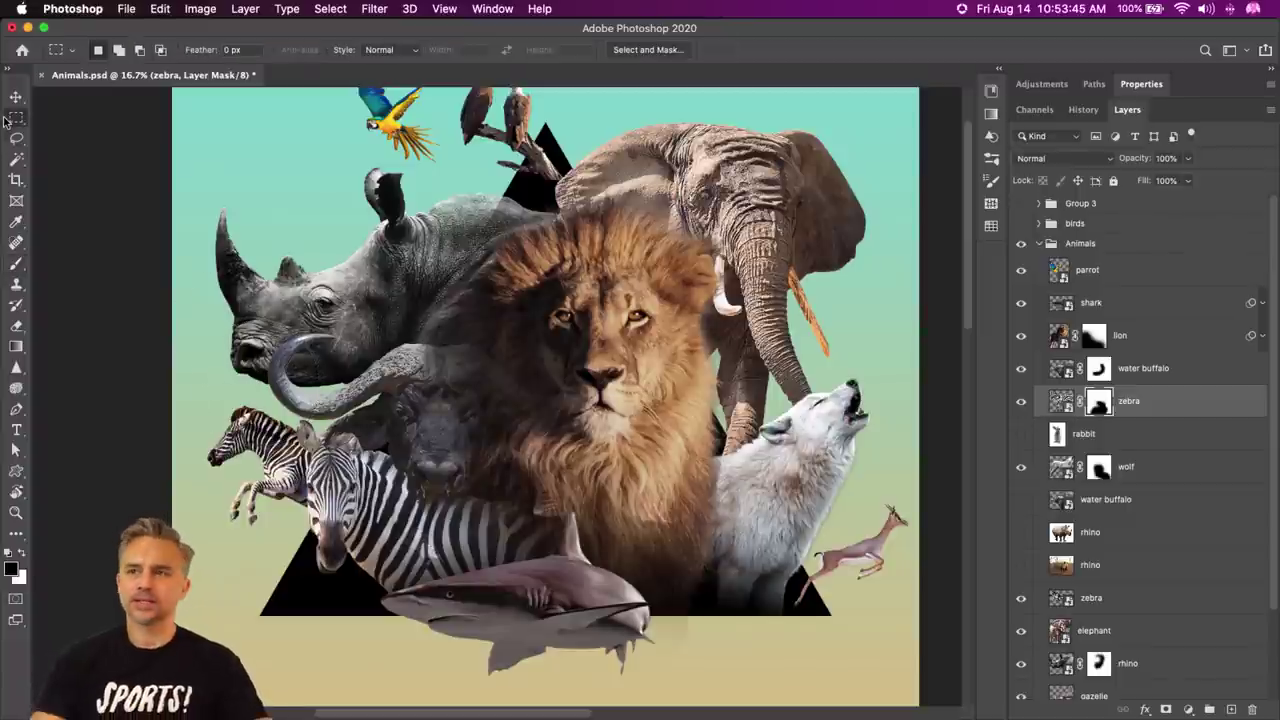
{"action": "scroll", "coordinate": [556, 300], "scroll_direction": "up", "scroll_amount": 2}
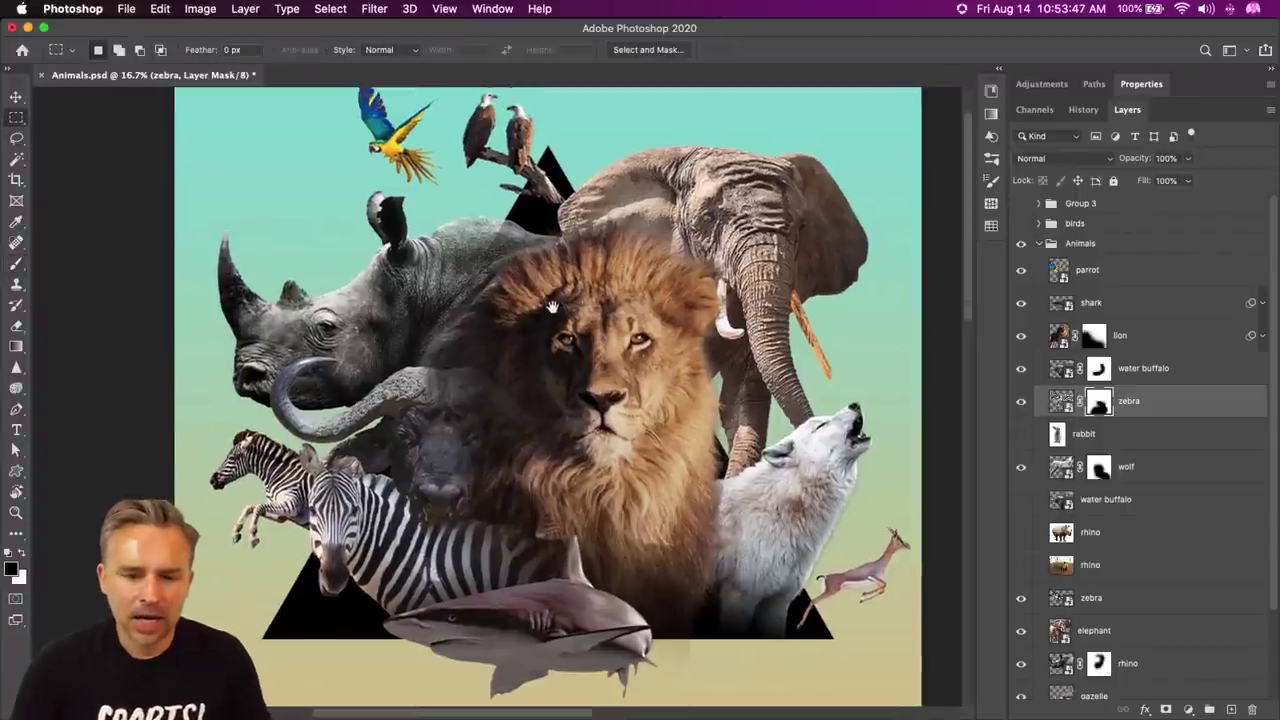
{"action": "left_click_drag", "start_coordinate": [556, 300], "coordinate": [548, 321]}
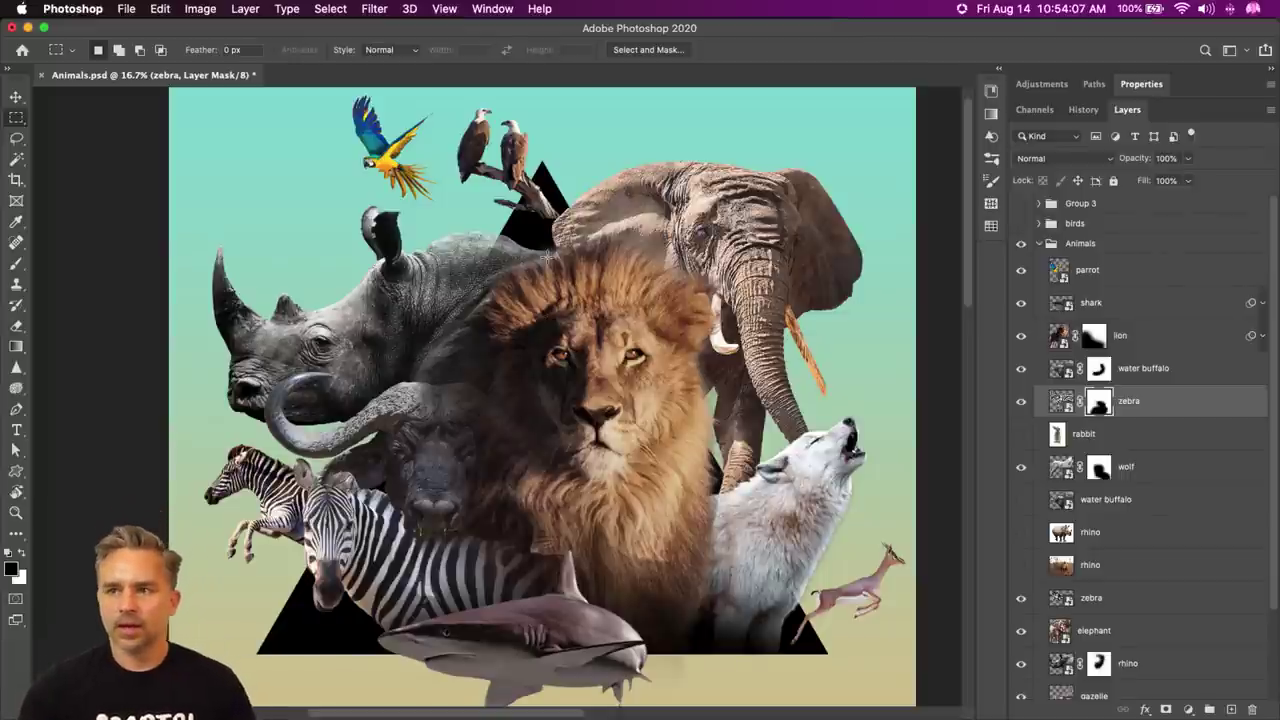
{"action": "left_click", "coordinate": [1039, 245]}
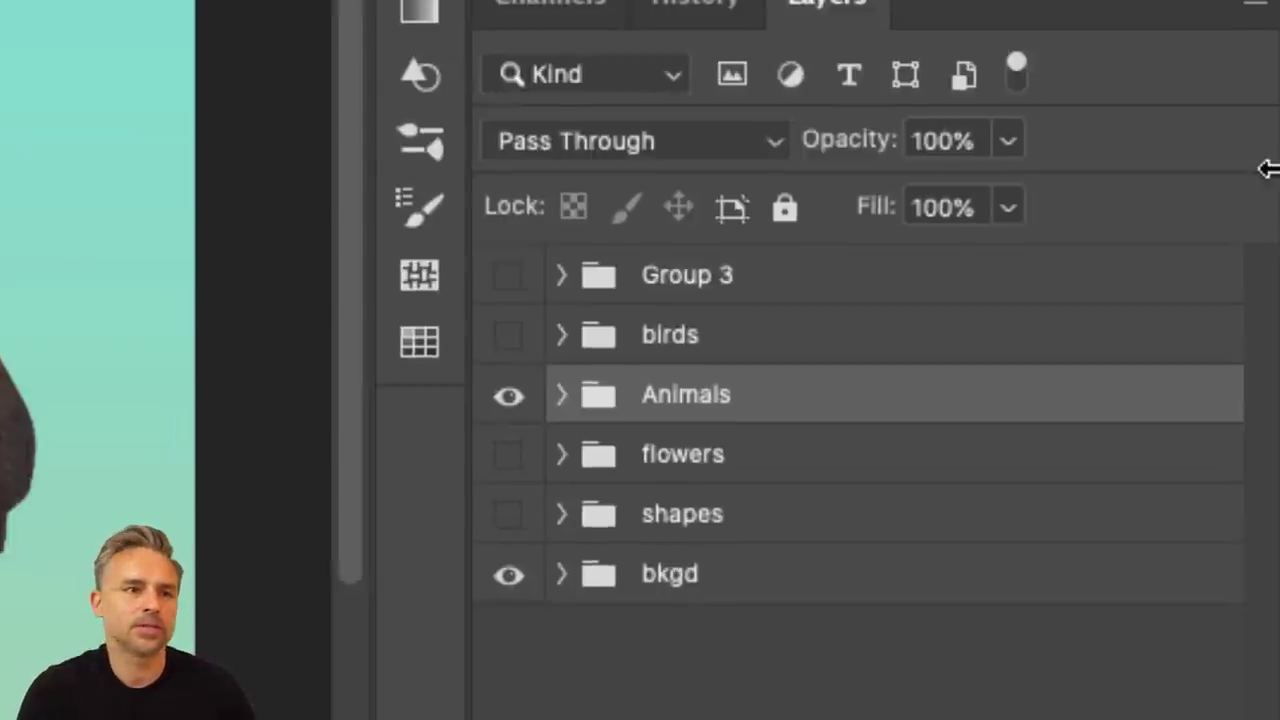
{"action": "left_click", "coordinate": [562, 398]}
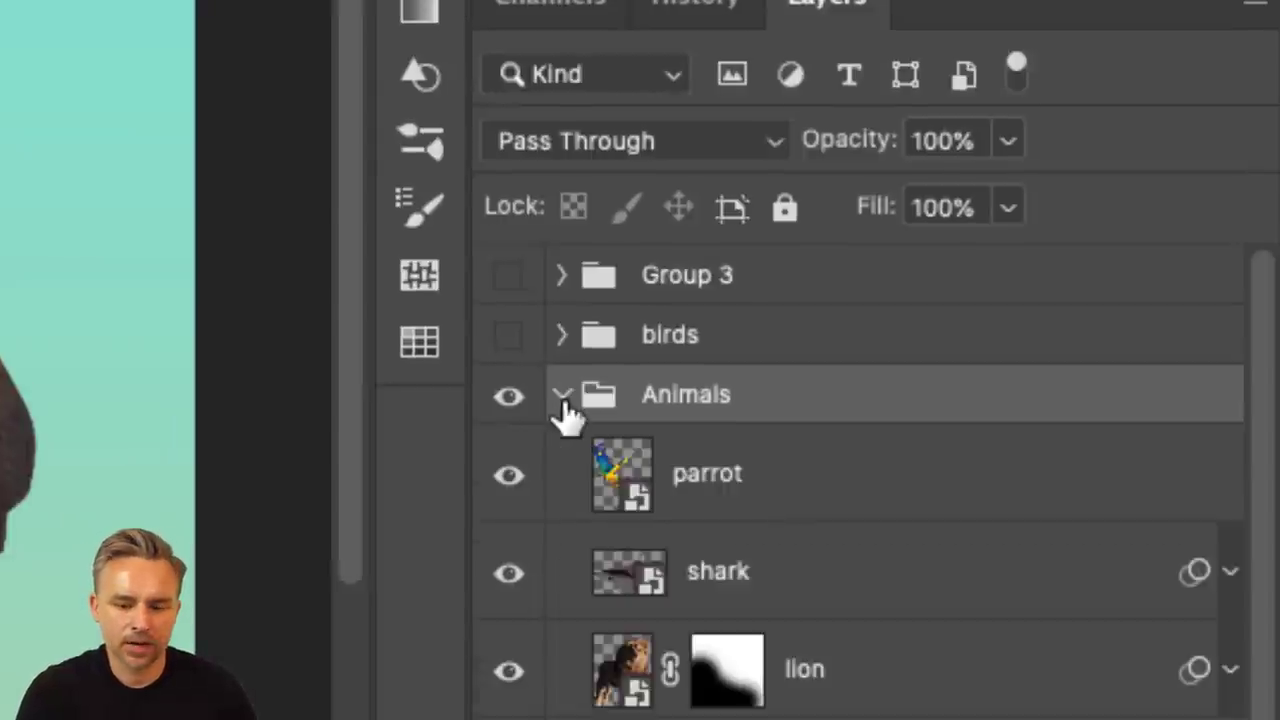
- Add a Black & White adjustment layer directly above the parrot layer and clip it to the parrot
{"action": "left_click", "coordinate": [897, 500]}
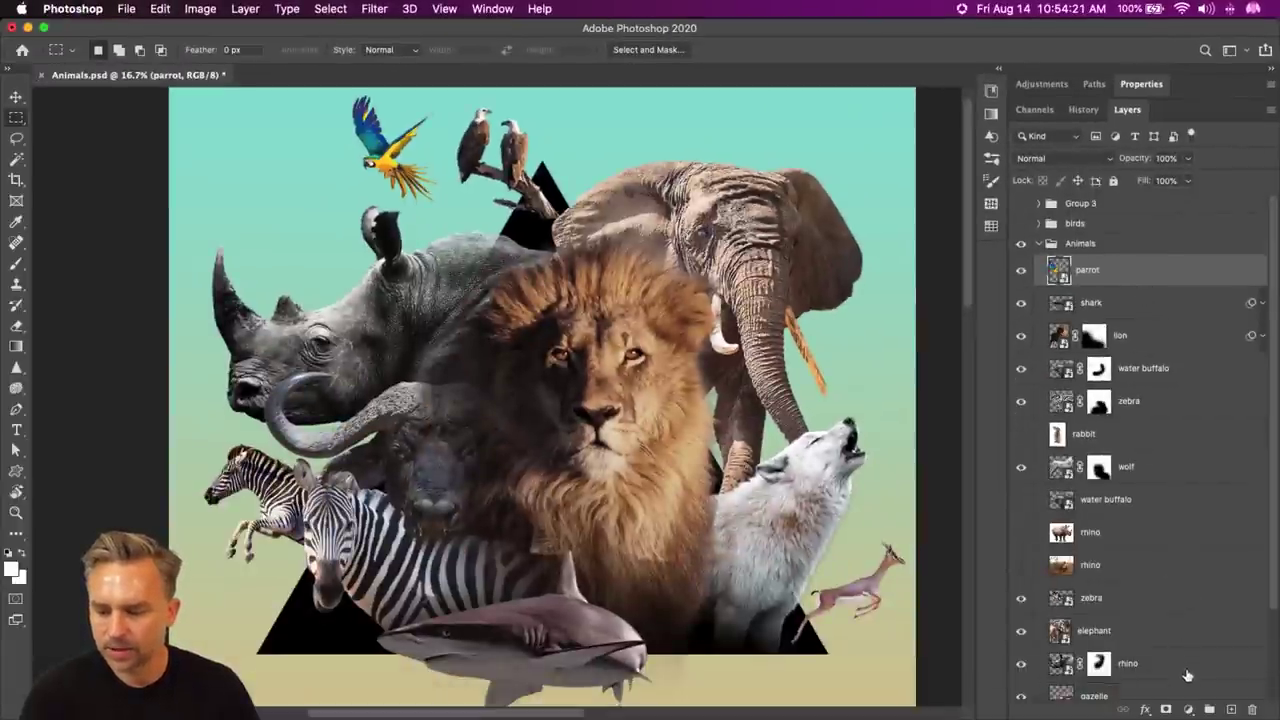
{"action": "left_click", "coordinate": [1189, 709]}
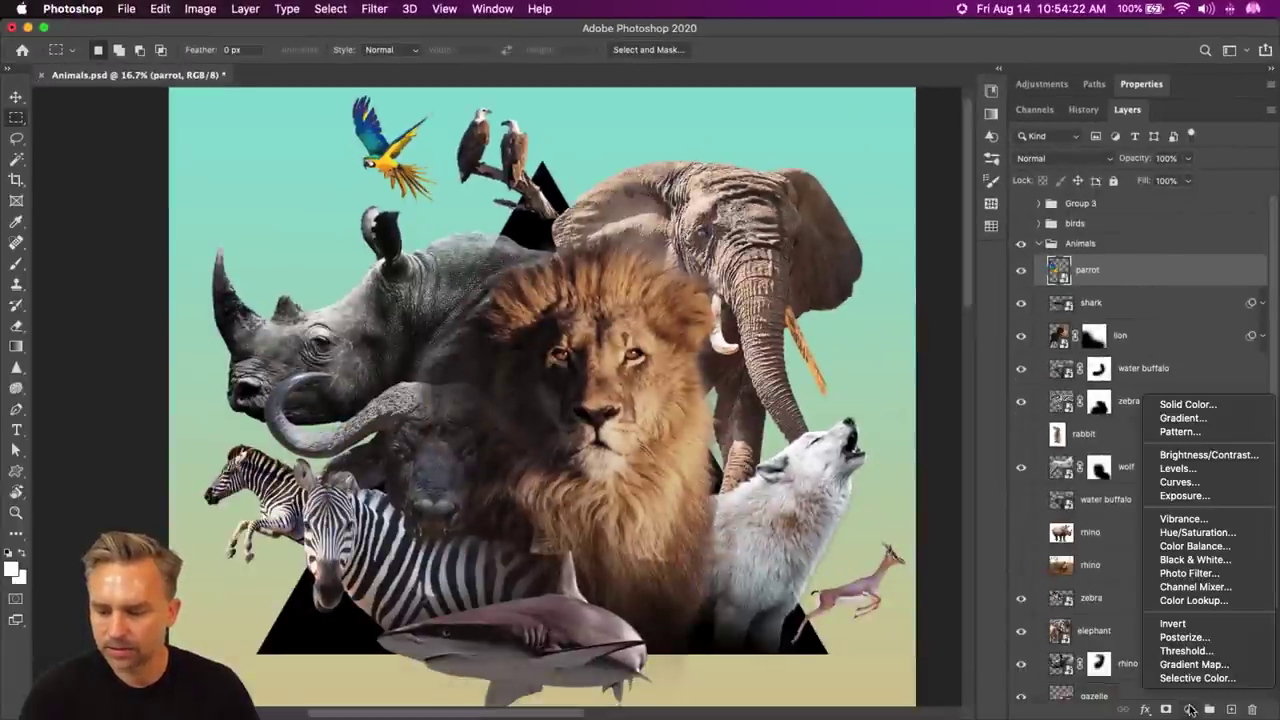
{"action": "left_click", "coordinate": [1243, 561]}
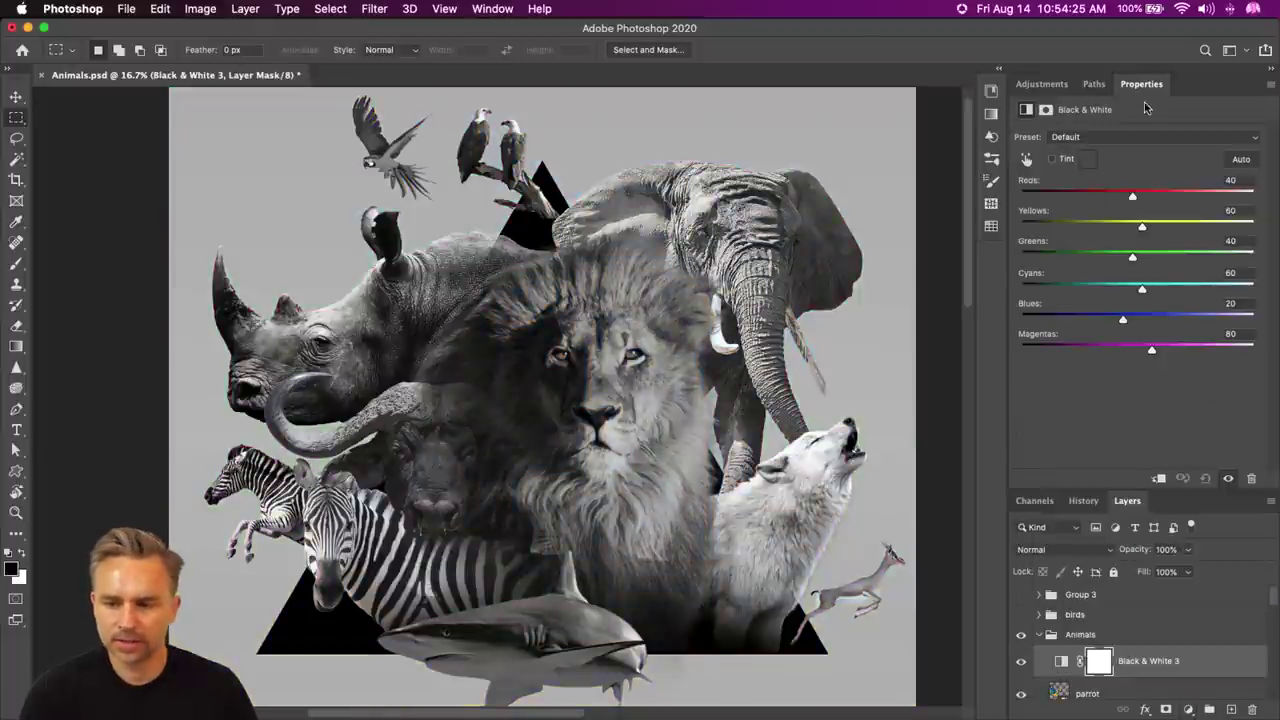
{"action": "double_click", "coordinate": [1205, 83]}
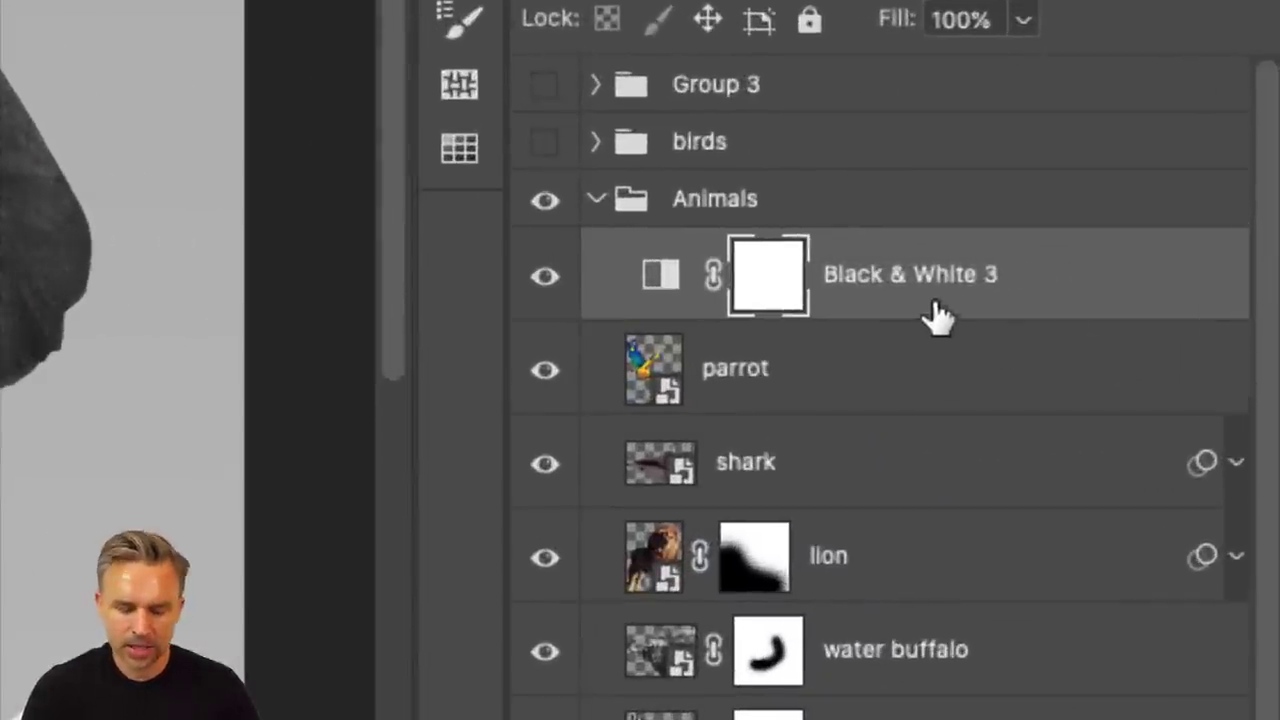
{"action": "right_click", "coordinate": [936, 310]}
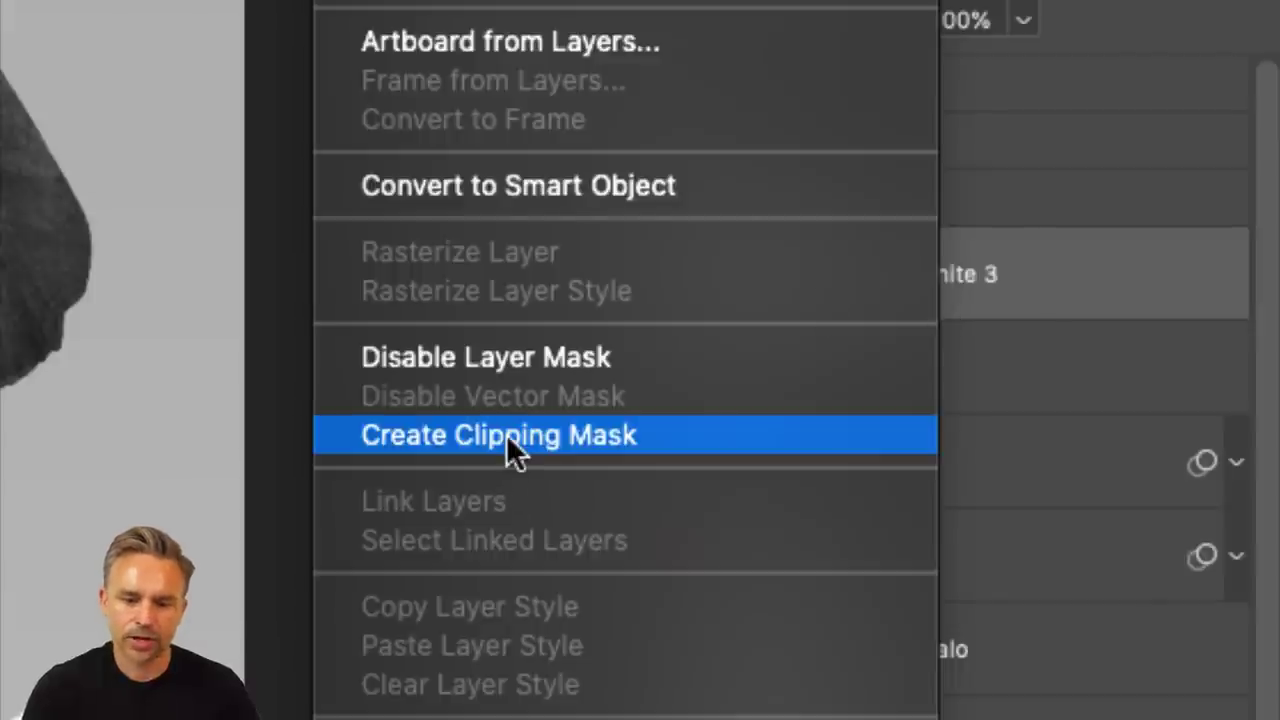
{"action": "left_click", "coordinate": [1117, 306]}
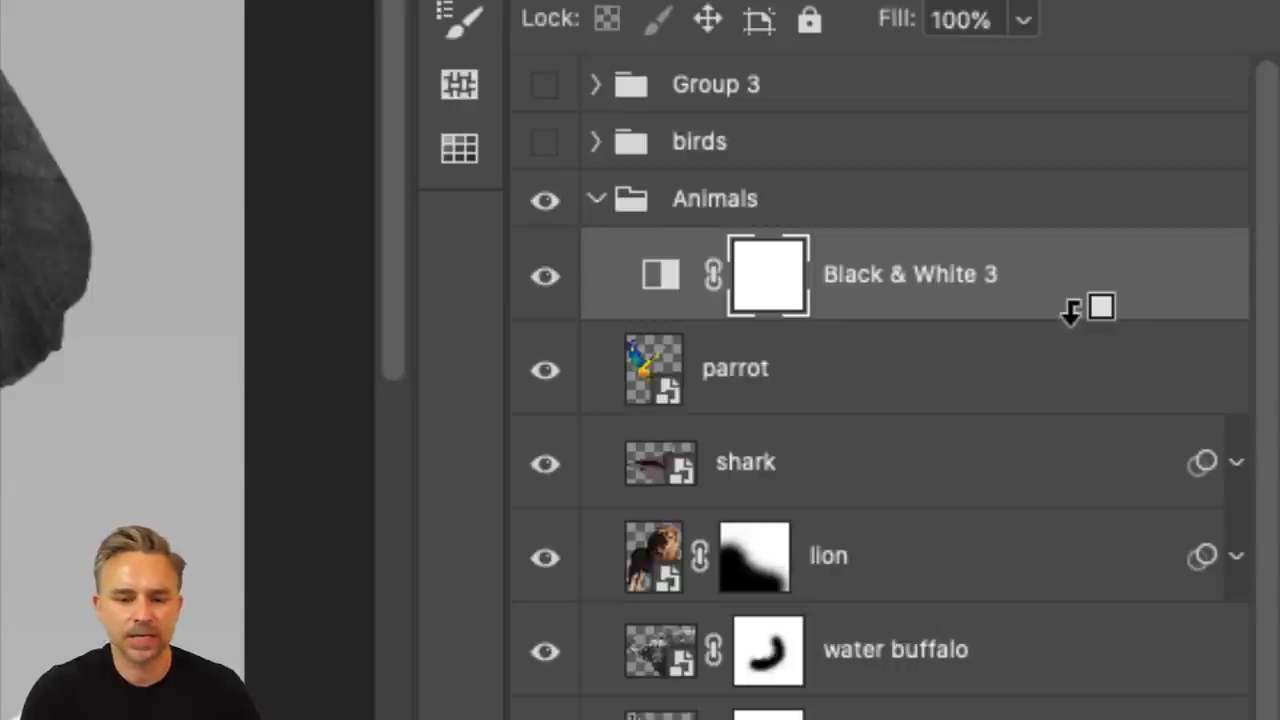
{"action": "scroll", "coordinate": [1070, 312], "scroll_direction": "down", "scroll_amount": 5}
{"action": "scroll", "coordinate": [1070, 312], "scroll_direction": "up", "scroll_amount": 5}
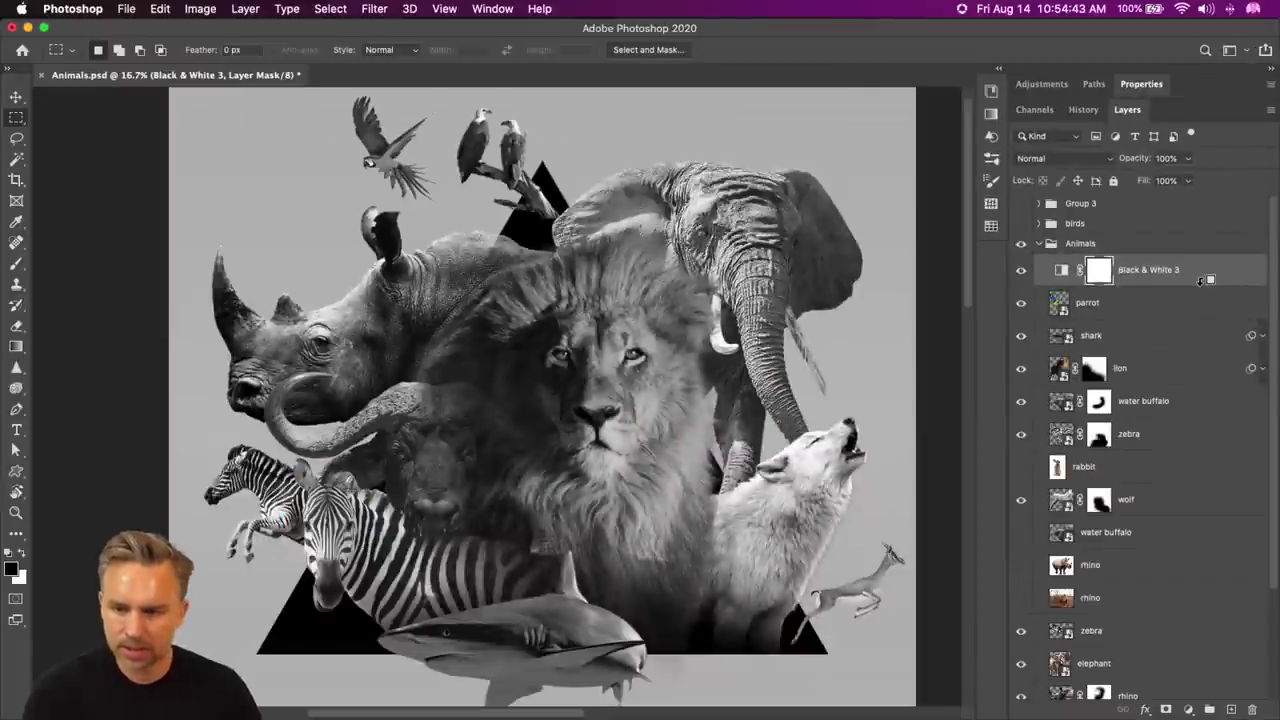
{"action": "left_click", "coordinate": [1200, 287], "text": "alt"}
- Toggle the clipped Black & White adjustment's visibility to compare the parrot with and without its colour
{"action": "left_click", "coordinate": [1021, 270]}
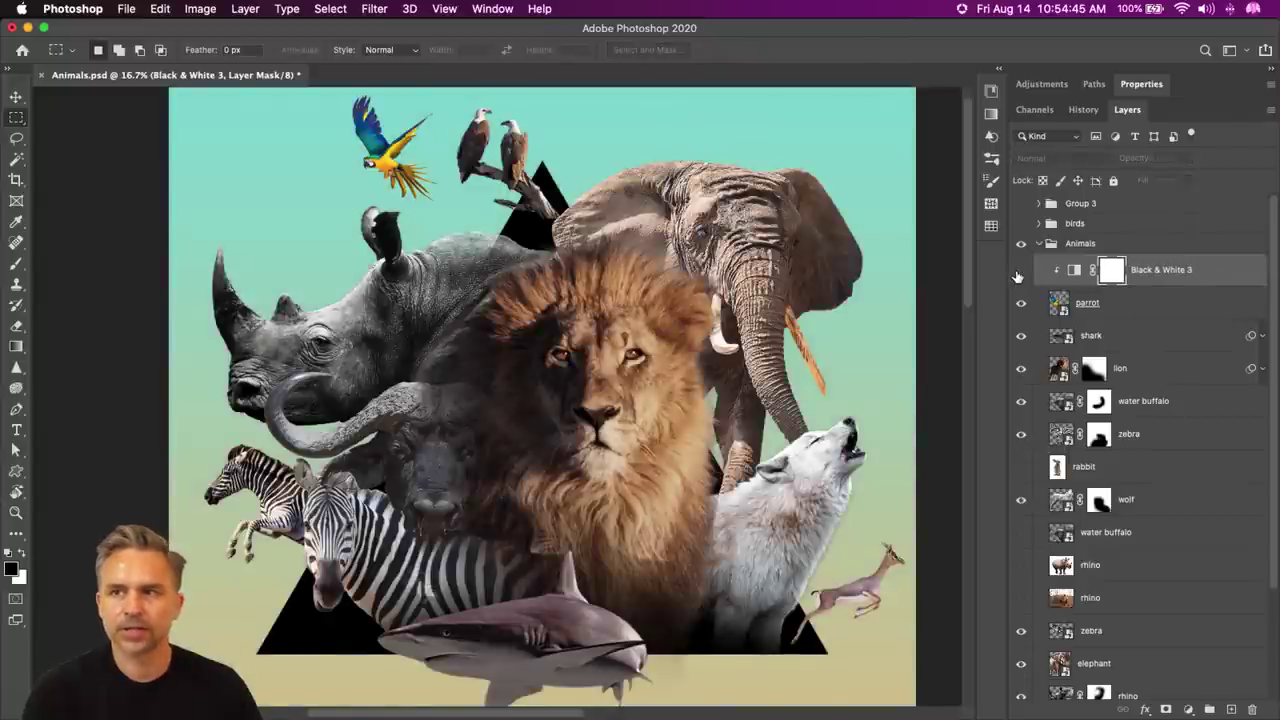
{"action": "left_click", "coordinate": [1021, 270]}
{"action": "left_click", "coordinate": [1021, 270]}
{"action": "left_click", "coordinate": [1020, 271]}
{"action": "left_click", "coordinate": [1020, 271]}
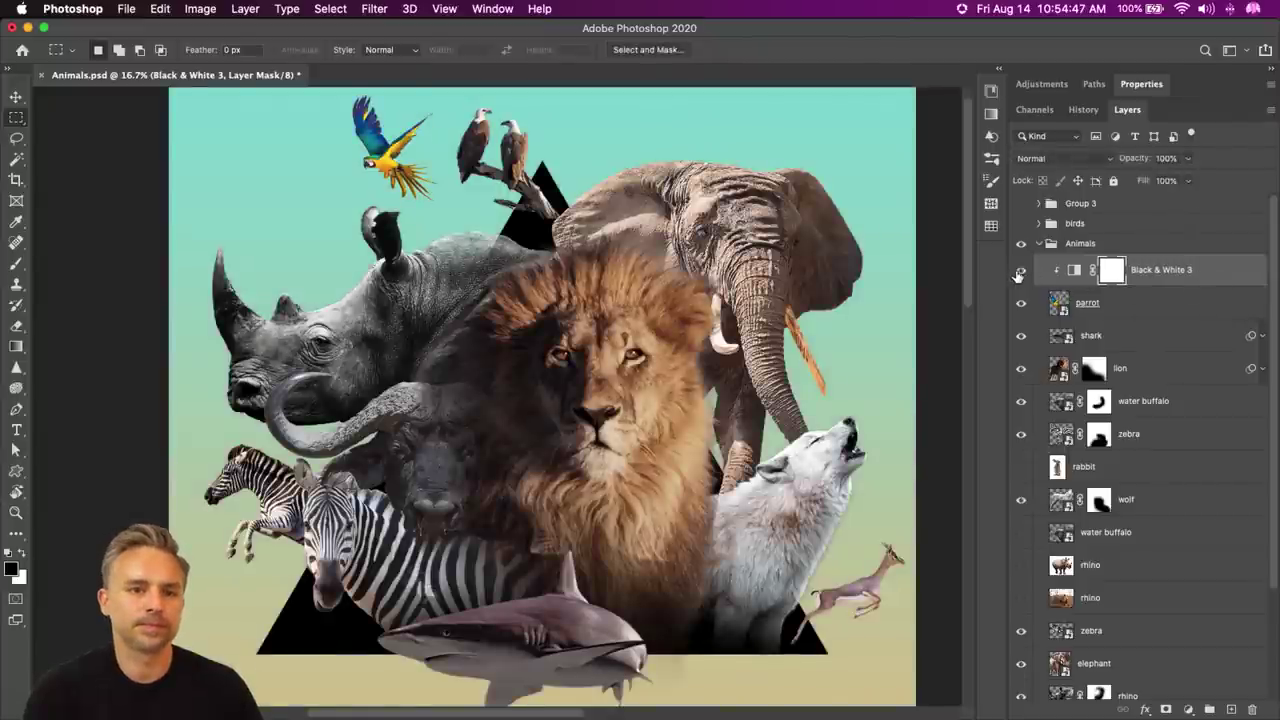
{"action": "left_click", "coordinate": [1020, 271]}
{"action": "left_click", "coordinate": [1019, 271]}
{"action": "left_click", "coordinate": [1019, 271]}
{"action": "left_click", "coordinate": [1019, 271]}
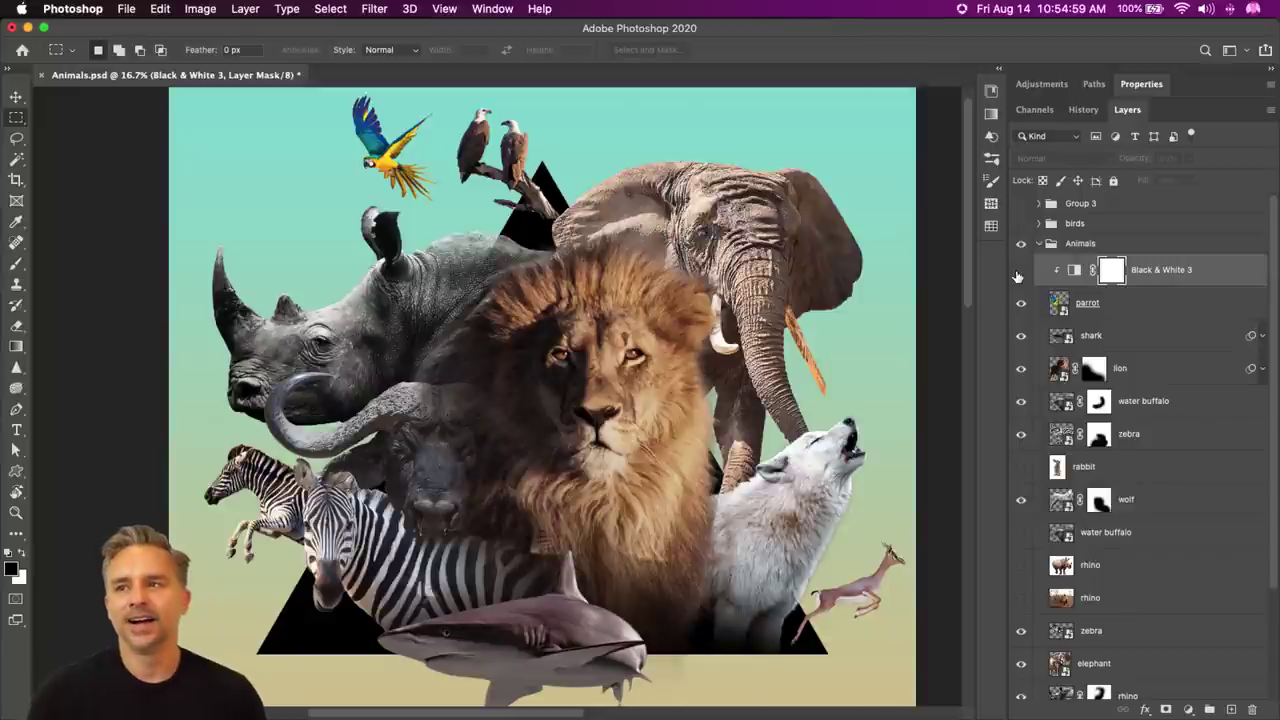
{"action": "left_click", "coordinate": [1020, 270]}
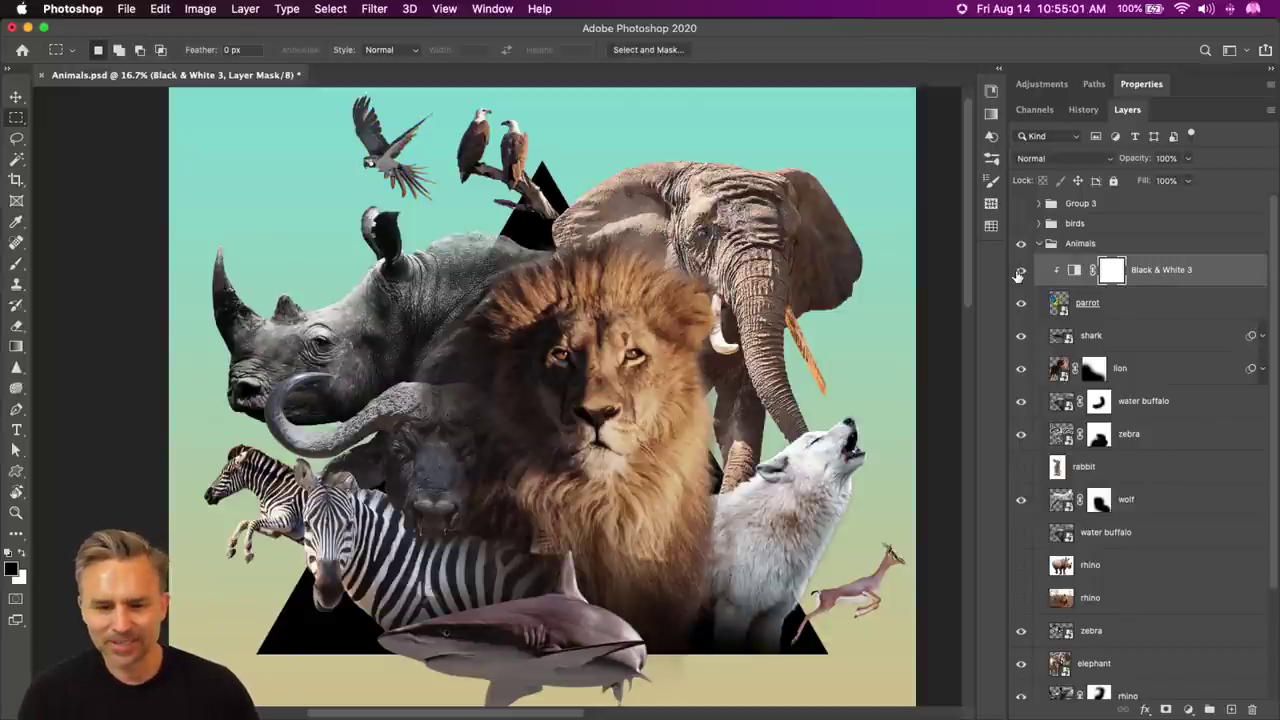
{"action": "left_click", "coordinate": [1020, 270]}
{"action": "left_click", "coordinate": [1020, 270]}
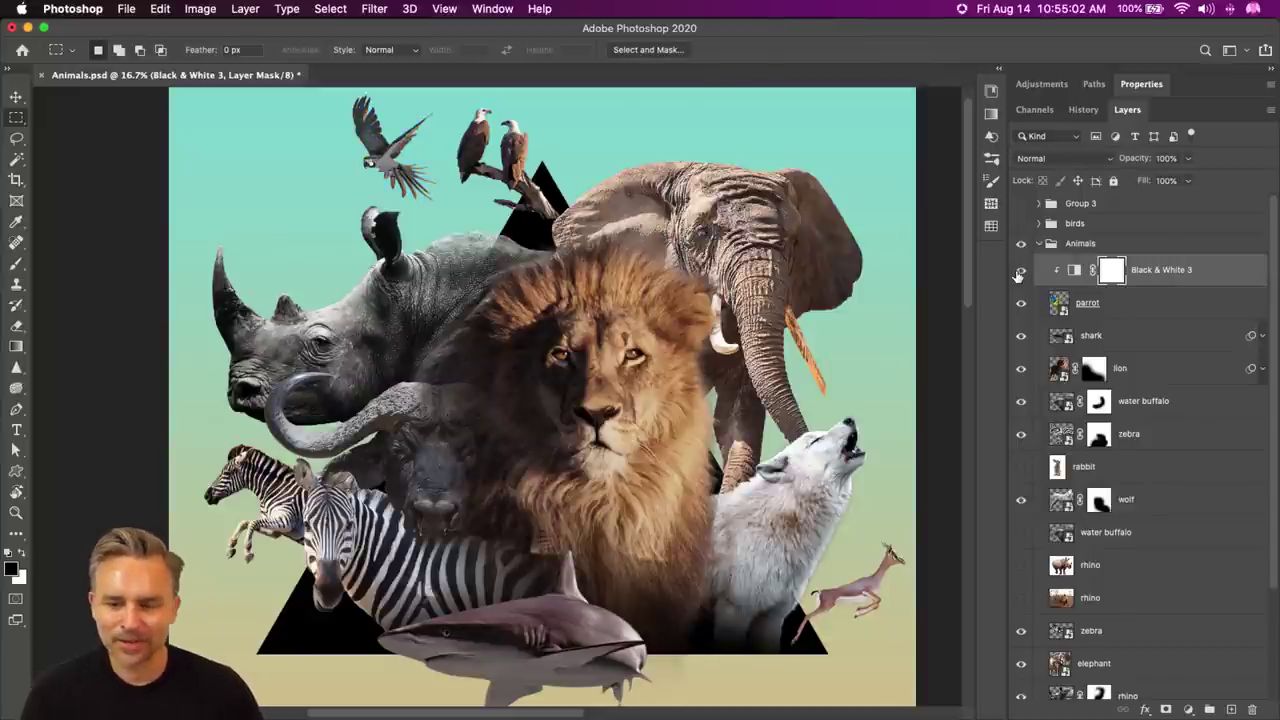
- Tune the parrot's Black & White adjustment to Yellows 52, Cyans 172, Blues 41 and Magentas 71
{"action": "left_click", "coordinate": [1143, 83]}
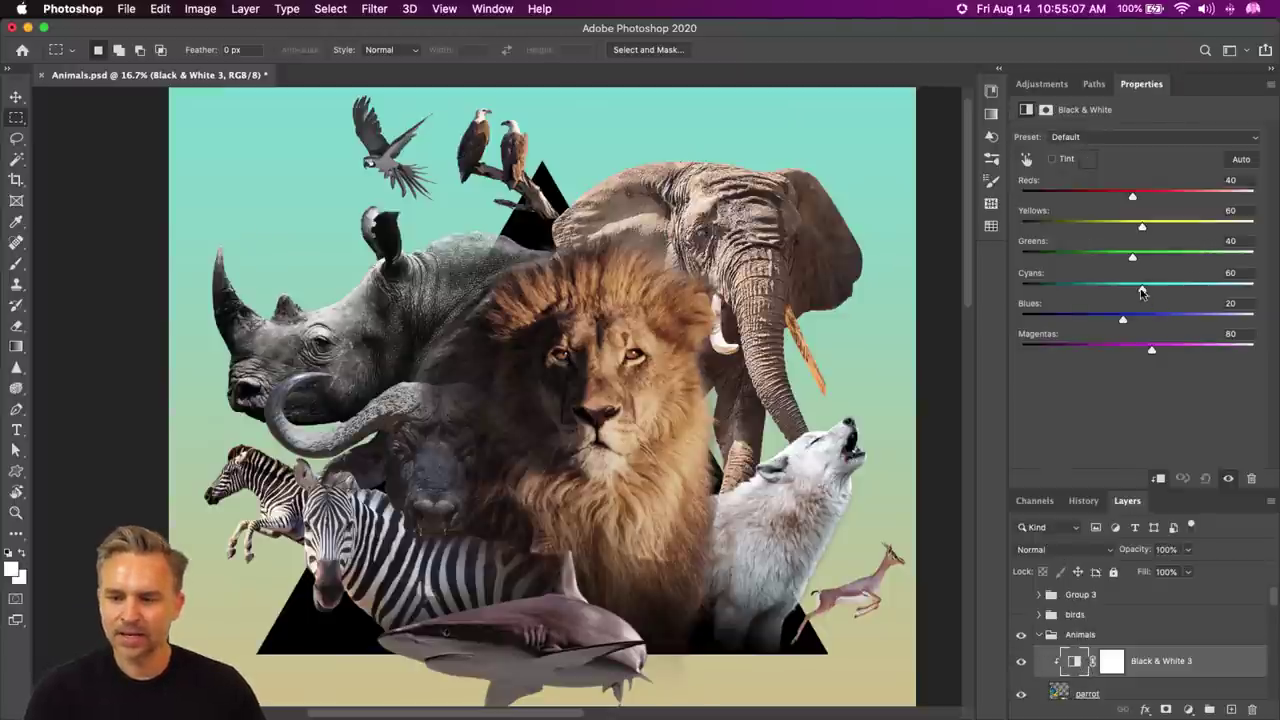
{"action": "mouse_move", "coordinate": [1142, 289]}
{"action": "left_mouse_down"}
{"action": "mouse_move", "coordinate": [1197, 289]}
{"action": "mouse_move", "coordinate": [1163, 290]}
{"action": "left_mouse_up"}
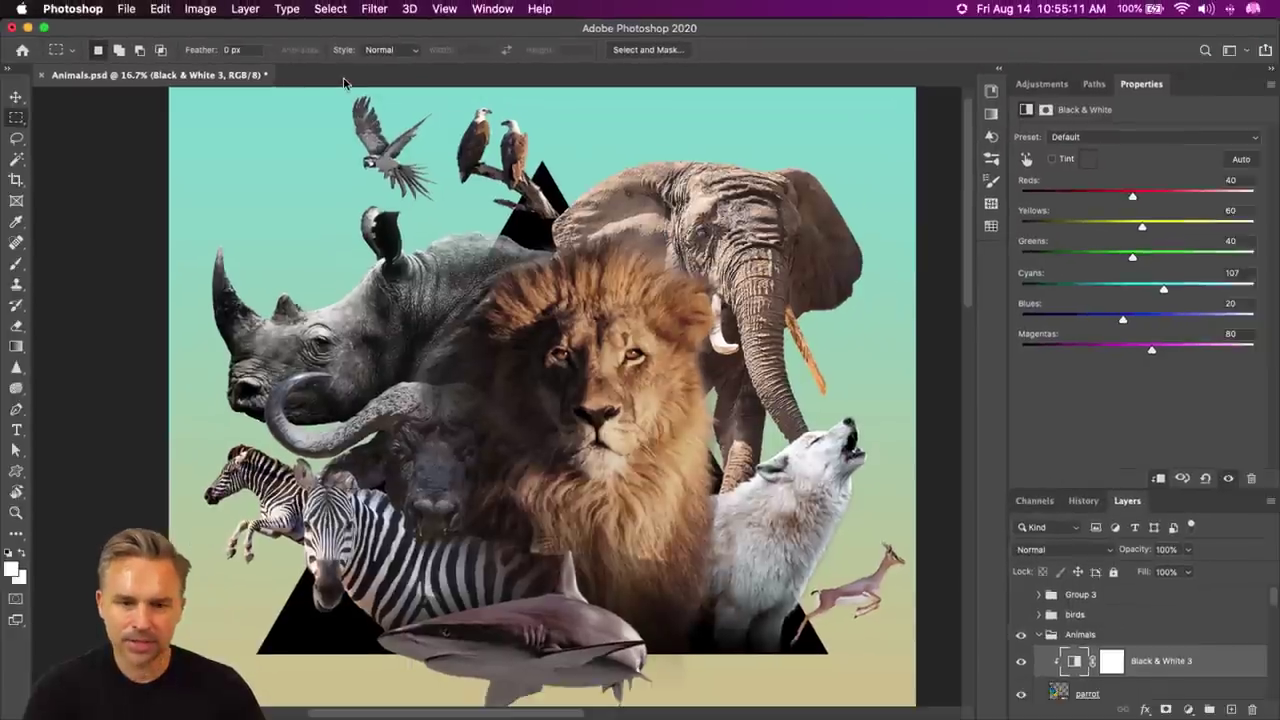
{"action": "key", "text": "super+plus"}
{"action": "key", "text": "super+plus"}
{"action": "key", "text": "super+plus"}
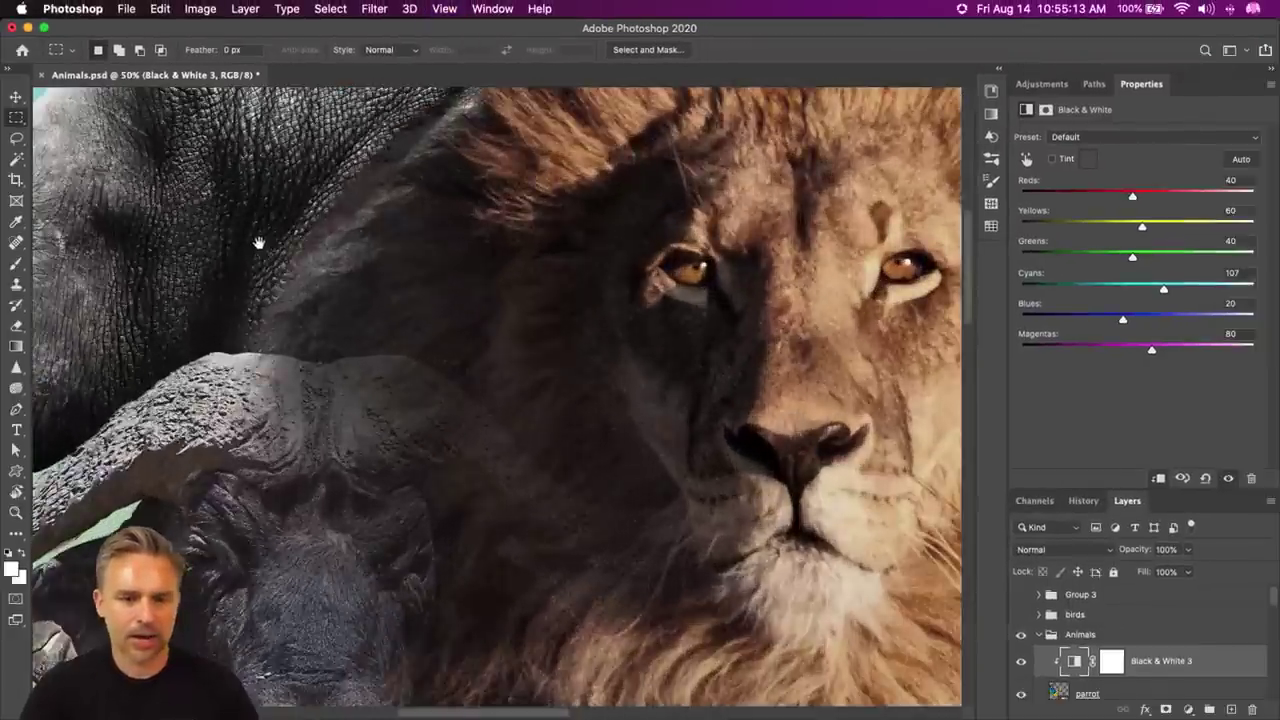
{"action": "left_click_drag", "start_coordinate": [257, 243], "coordinate": [451, 528]}
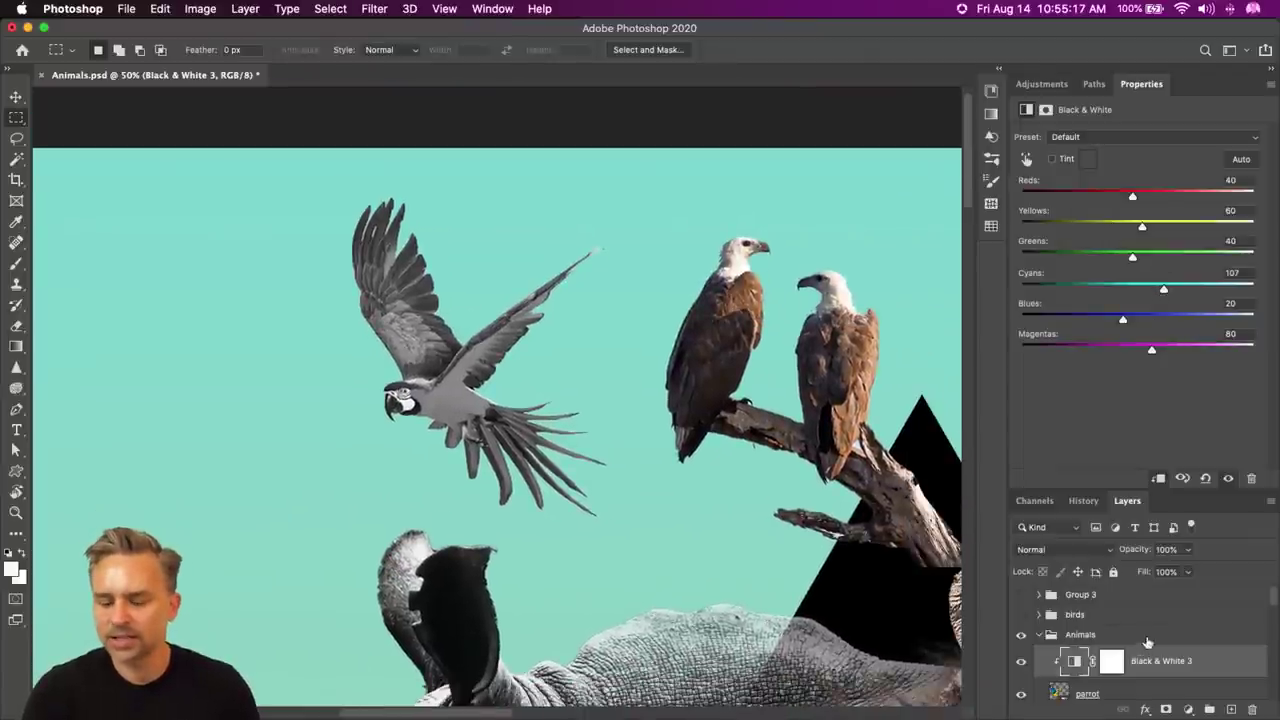
{"action": "left_click", "coordinate": [1075, 661]}
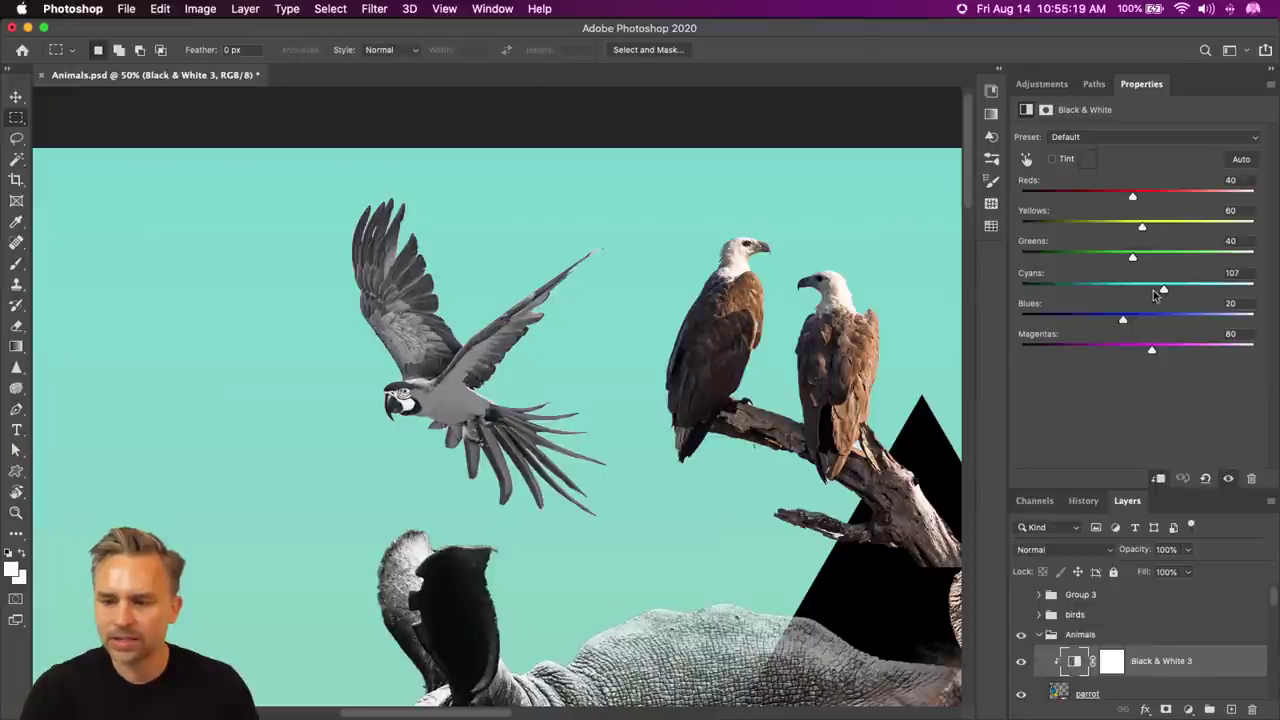
{"action": "left_click_drag", "start_coordinate": [1143, 228], "coordinate": [1198, 230]}
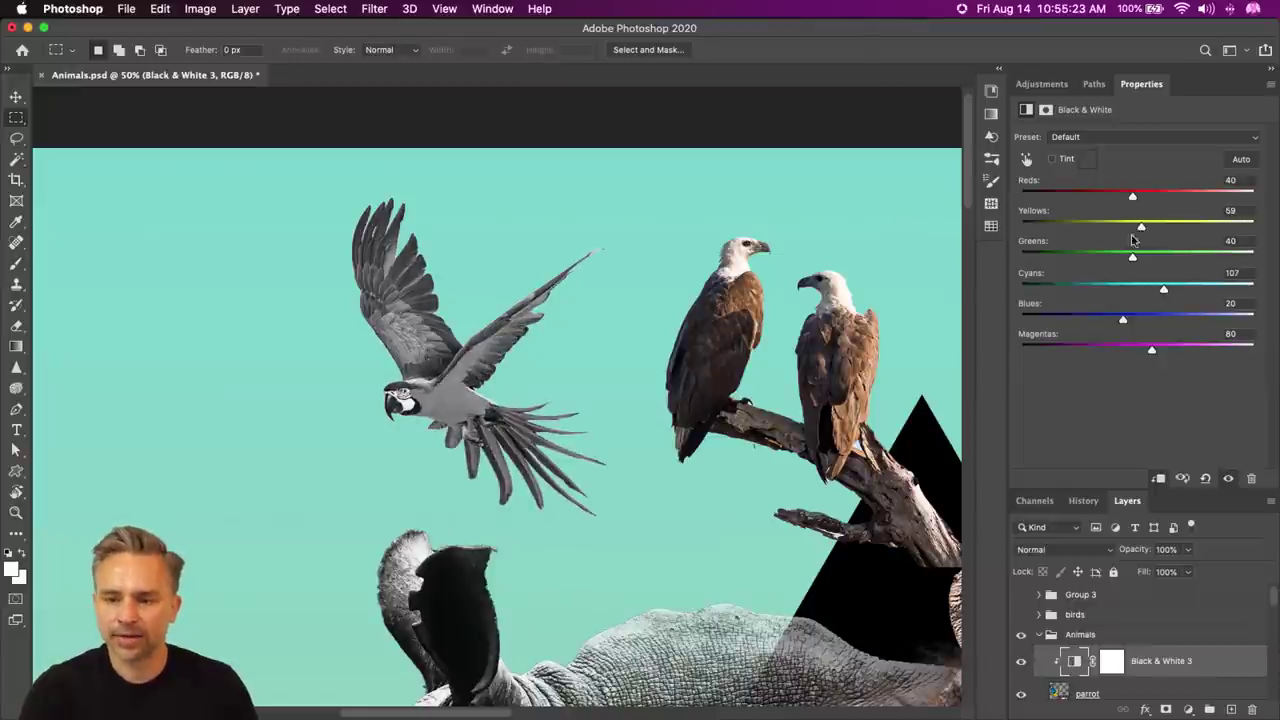
{"action": "left_click_drag", "start_coordinate": [1163, 290], "coordinate": [1193, 288]}
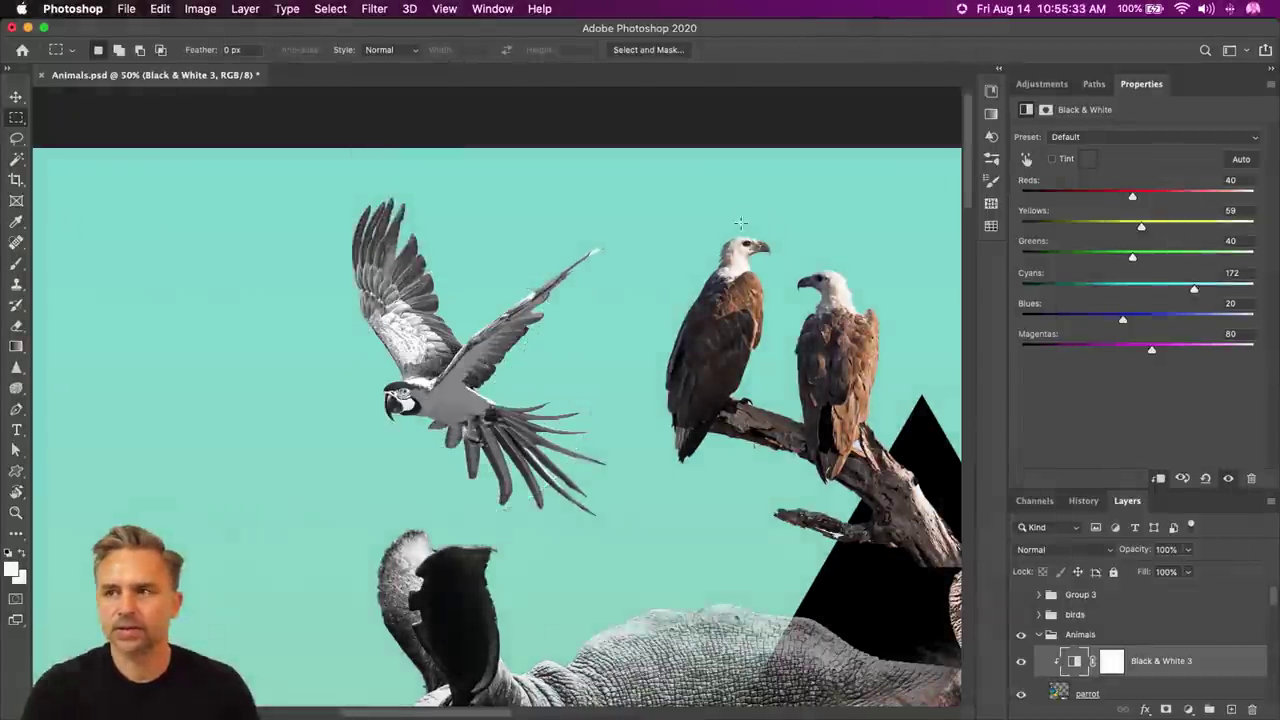
{"action": "left_click_drag", "start_coordinate": [1149, 351], "coordinate": [1133, 322]}
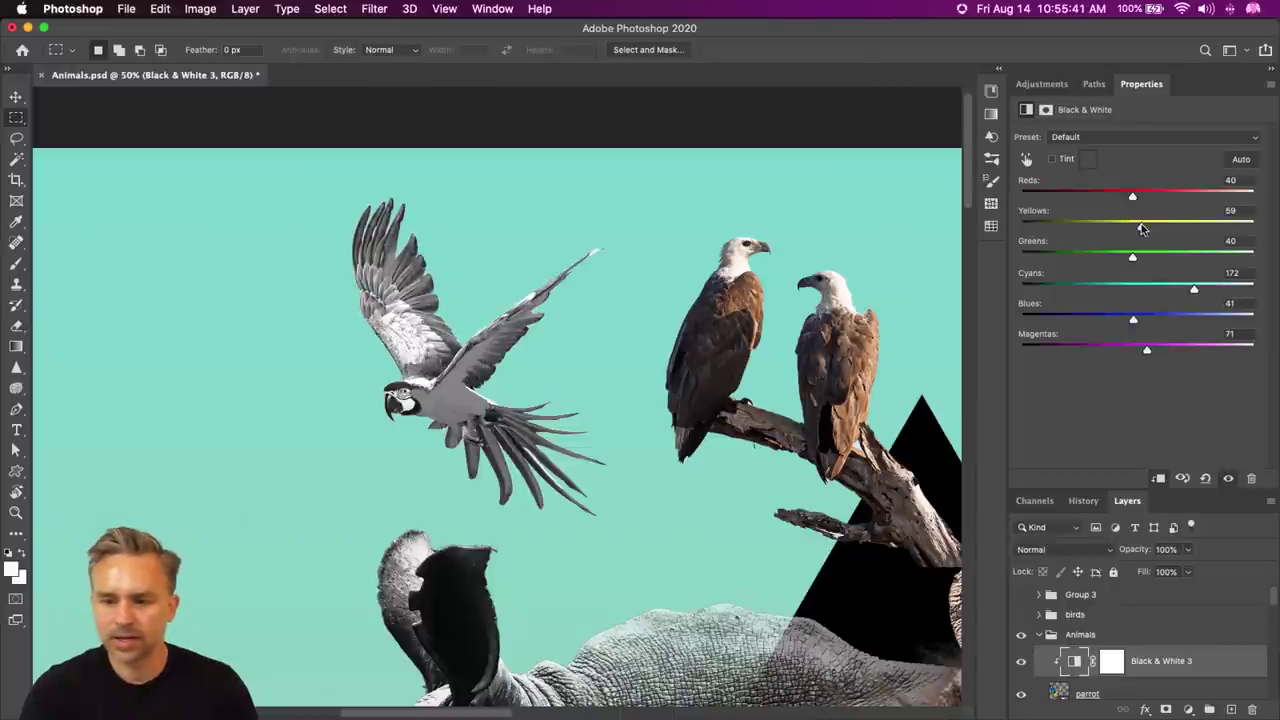
{"action": "left_click_drag", "start_coordinate": [1141, 228], "coordinate": [1137, 229]}
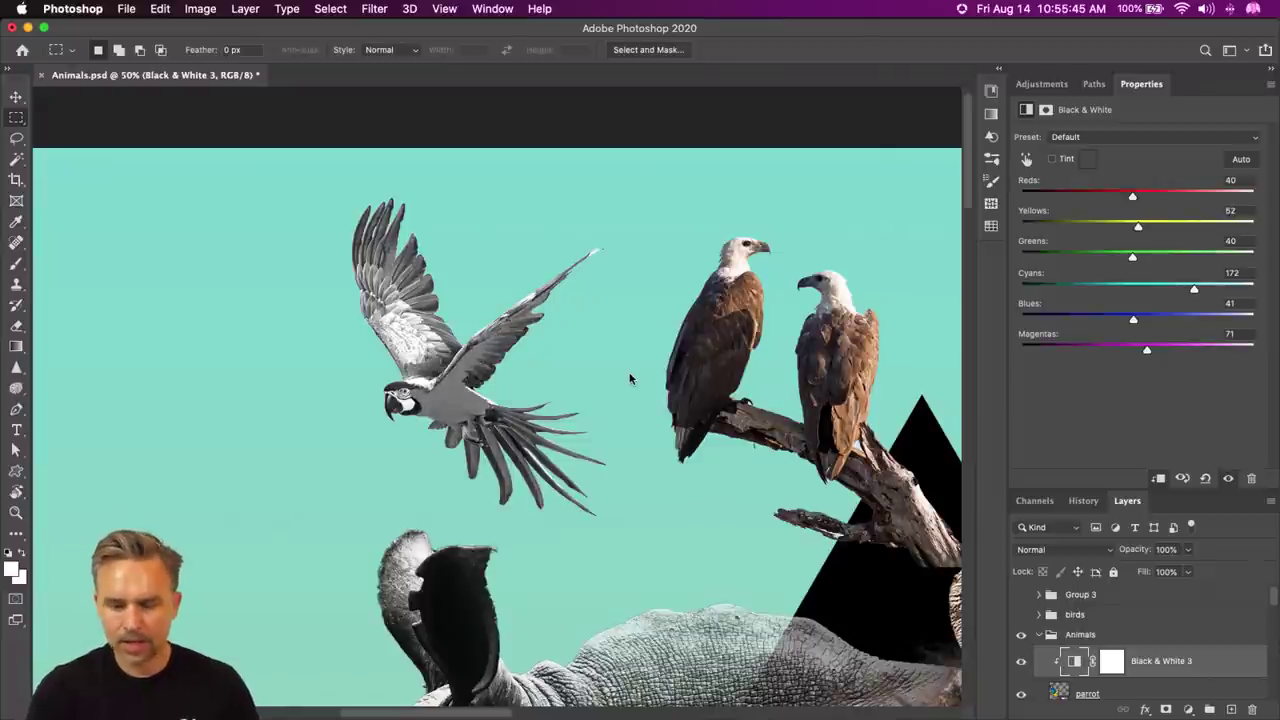
- Move the Black & White 3 adjustment out of the Animals group to directly above the group
{"action": "key", "text": "super+0"}
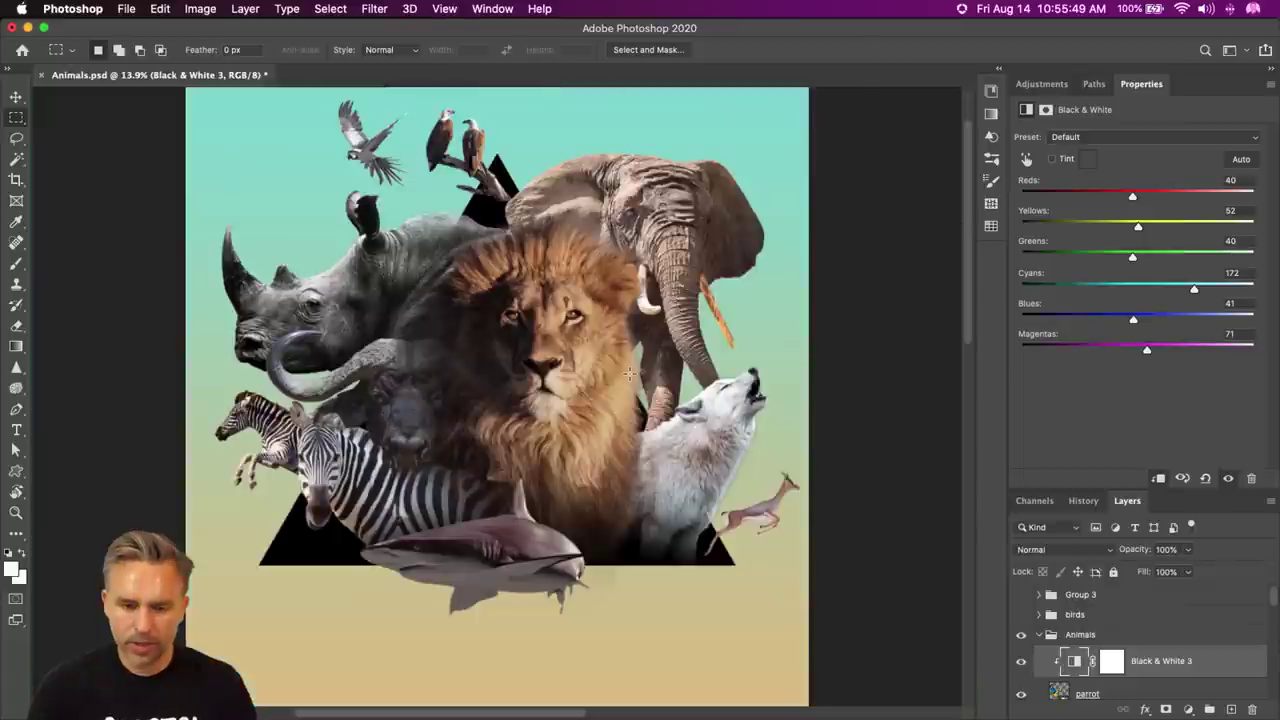
{"action": "left_click_drag", "start_coordinate": [418, 340], "coordinate": [424, 412]}
{"action": "key", "text": "super+equal"}
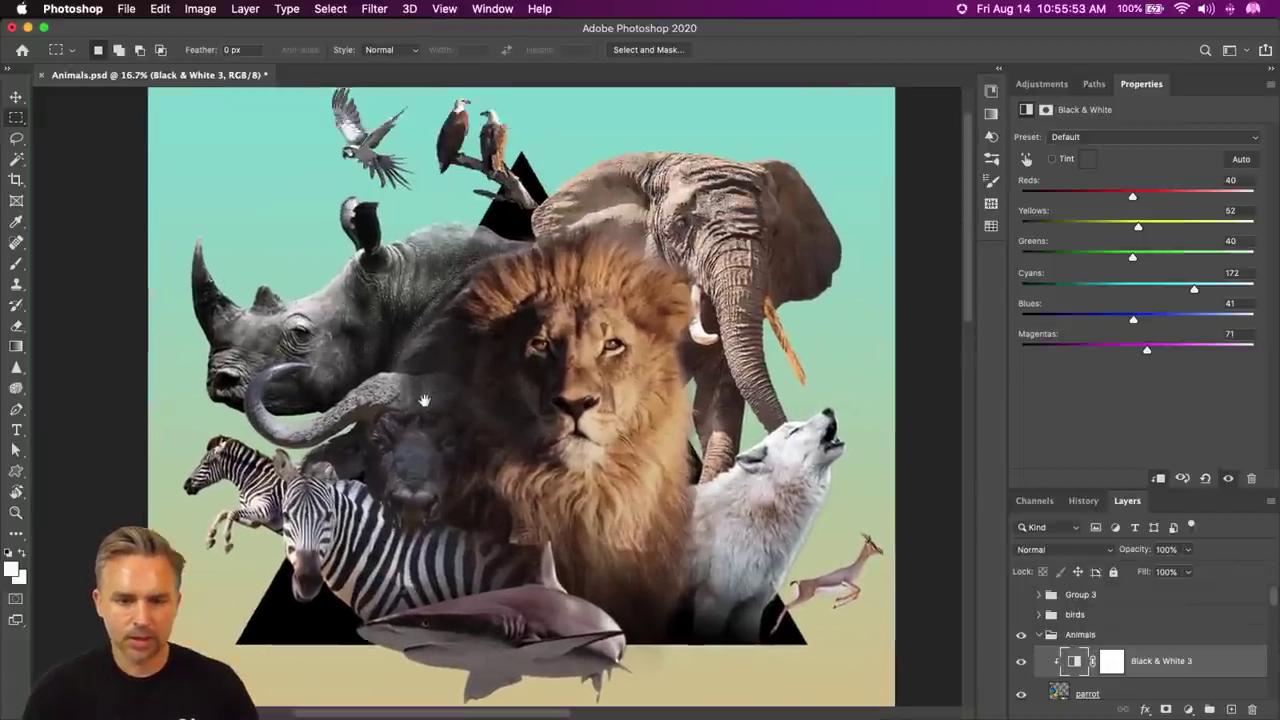
{"action": "double_click", "coordinate": [1202, 83]}
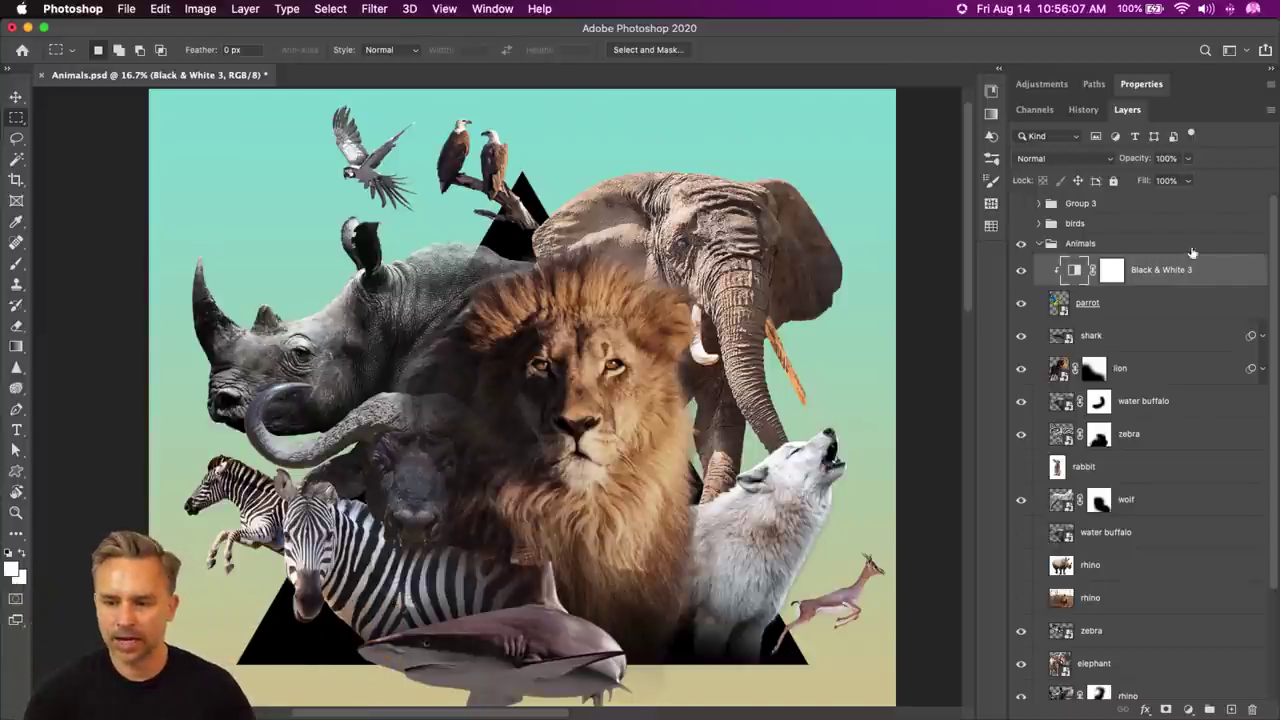
{"action": "left_click_drag", "start_coordinate": [1185, 277], "coordinate": [1184, 235]}
{"action": "left_click_drag", "start_coordinate": [1200, 273], "coordinate": [1220, 238]}
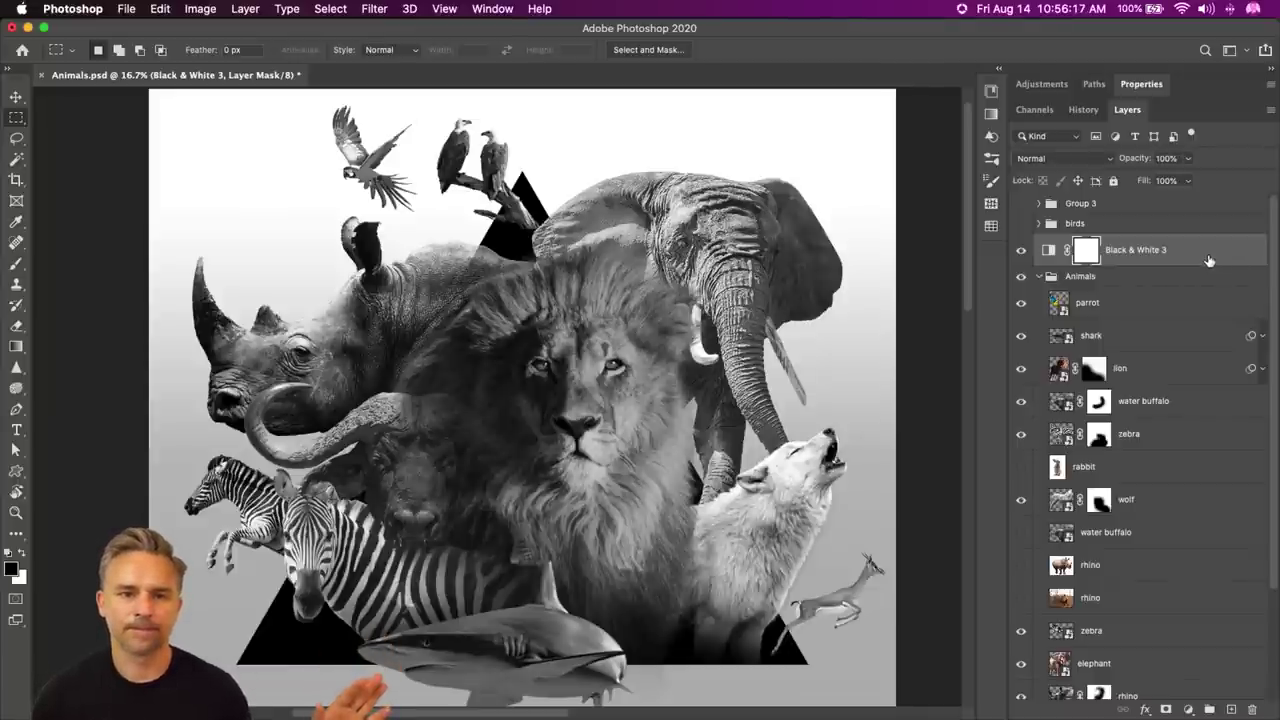
- Collapse the Animals group and clip the Black & White 3 adjustment to the whole group
{"action": "left_click", "coordinate": [1039, 277]}
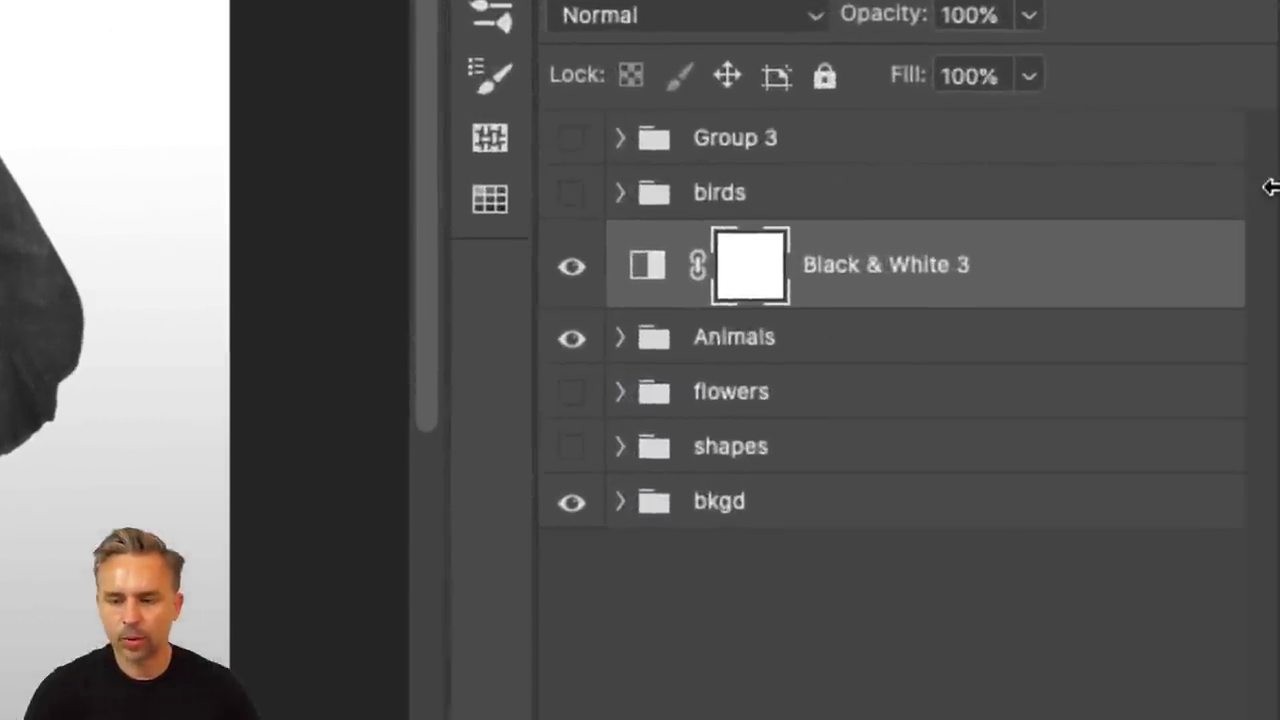
{"action": "key", "text": "ctrl+2"}
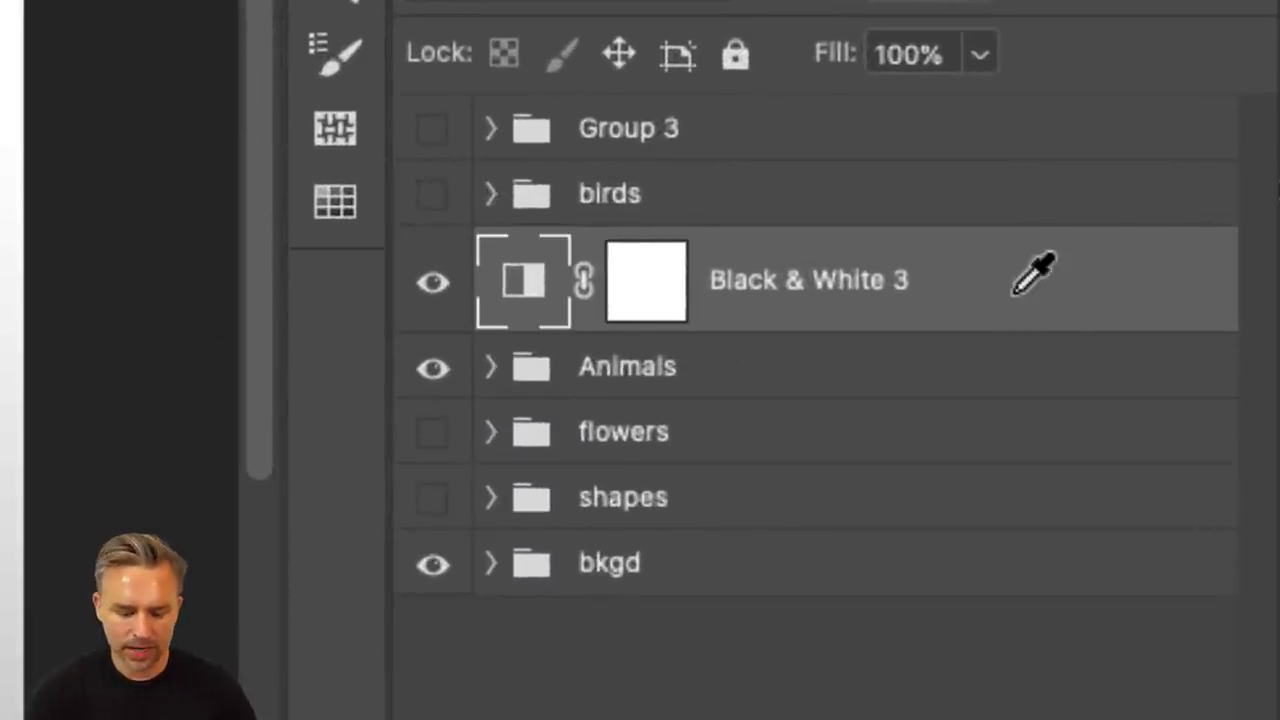
{"action": "left_click", "coordinate": [822, 333], "text": "alt"}
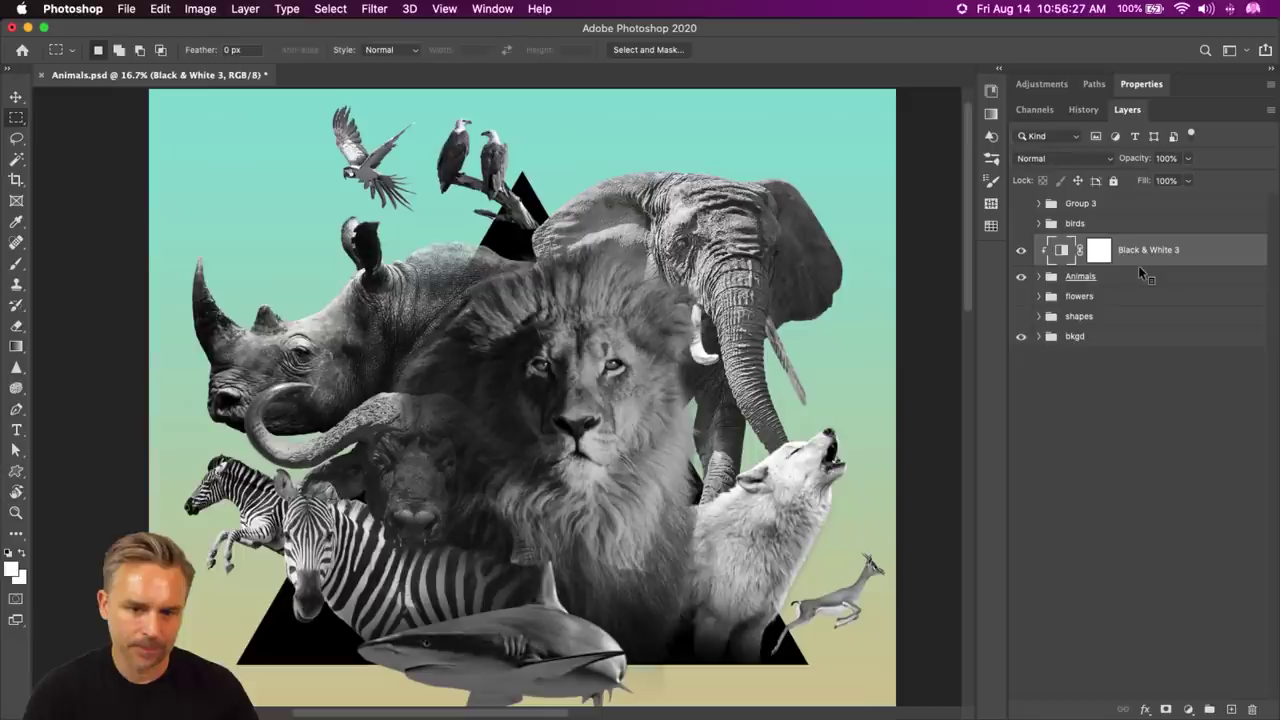
- Toggle the group's clipped Black & White adjustment to compare all the animals with and without it
{"action": "left_click", "coordinate": [1021, 251]}
{"action": "left_click", "coordinate": [1021, 251]}
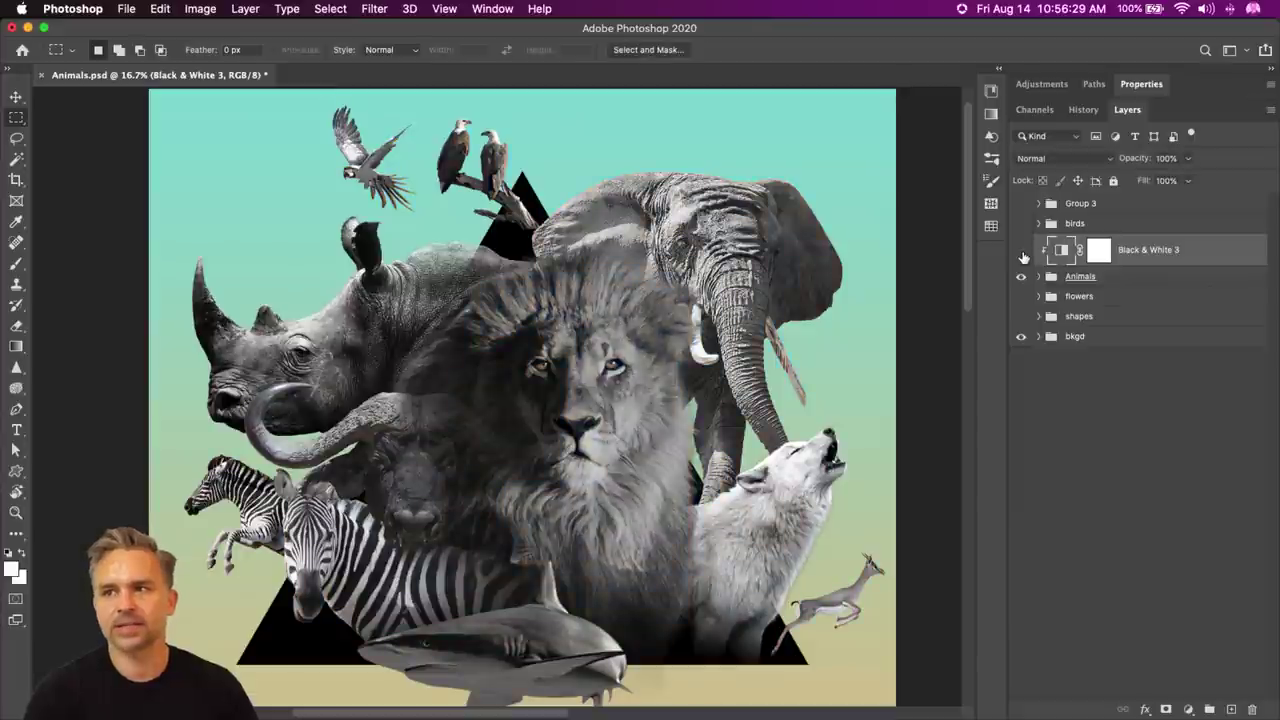
{"action": "left_click", "coordinate": [1021, 251]}
{"action": "left_click", "coordinate": [1021, 251]}
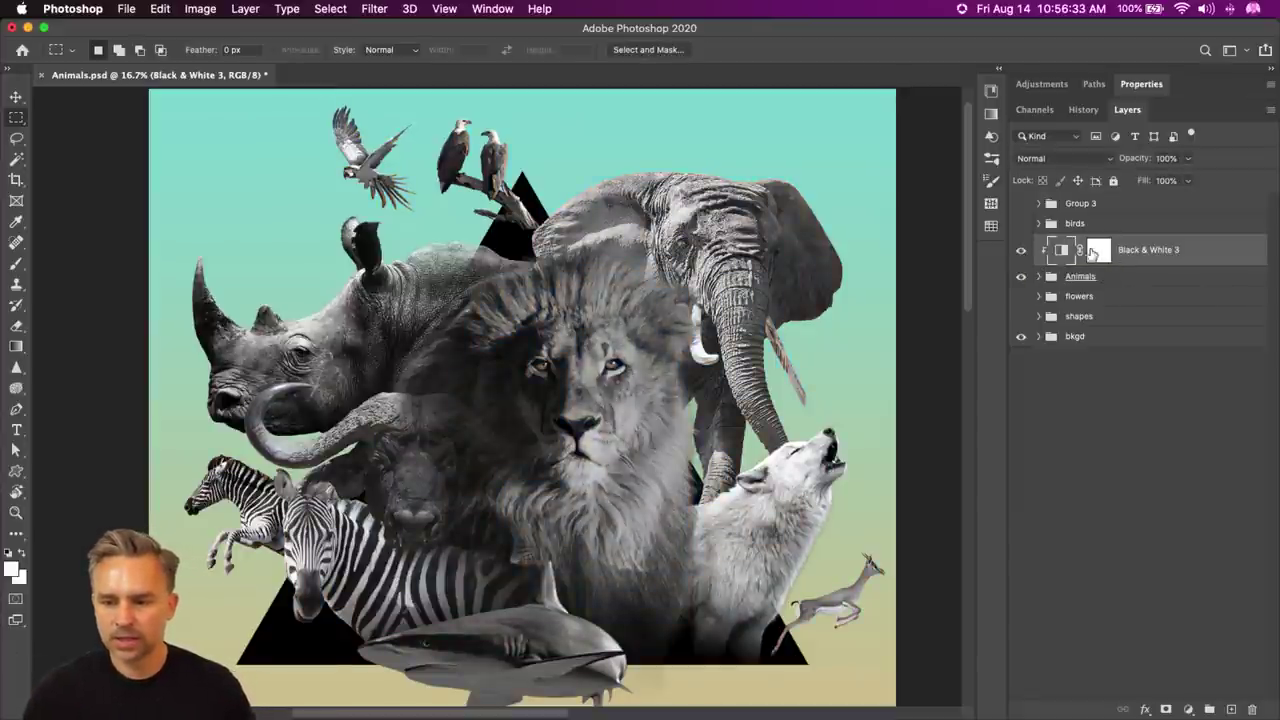
- Set the Animals group's Black & White adjustment to Cyans 132 and Yellows 132
{"action": "left_click", "coordinate": [1143, 86]}
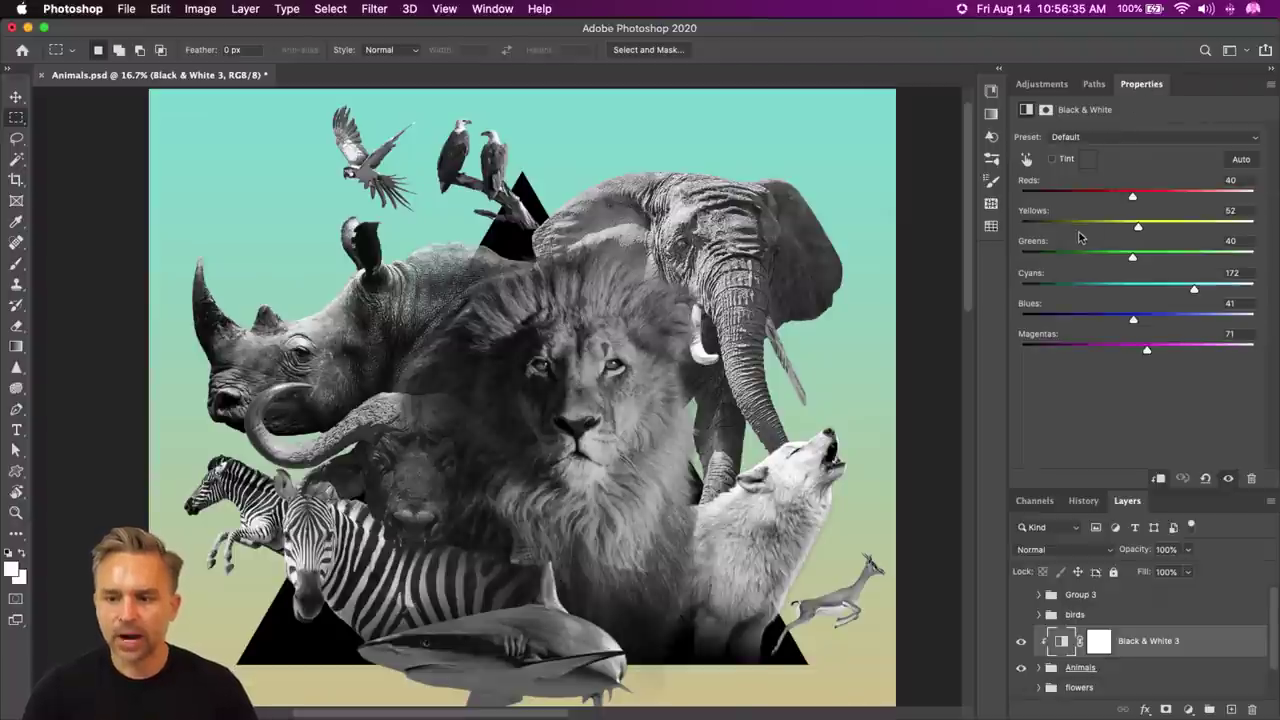
{"action": "mouse_move", "coordinate": [1197, 291]}
{"action": "left_mouse_down"}
{"action": "mouse_move", "coordinate": [1207, 294]}
{"action": "mouse_move", "coordinate": [1176, 297]}
{"action": "left_mouse_up"}
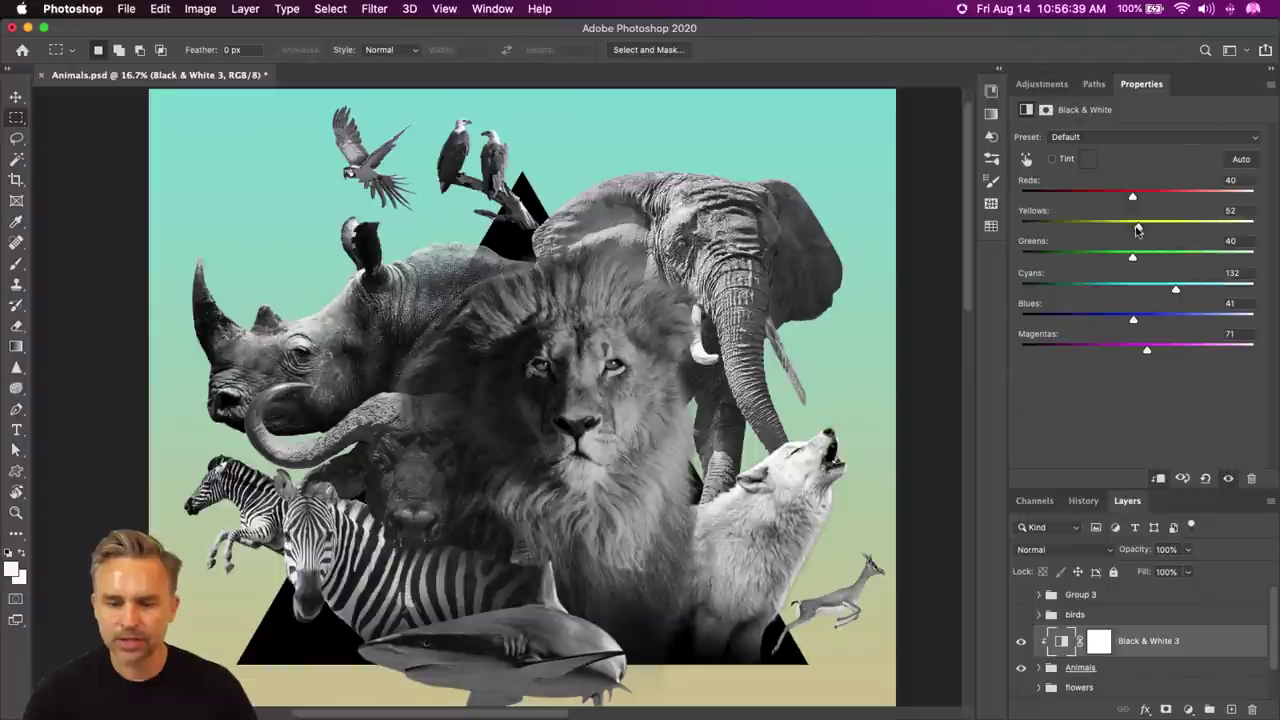
{"action": "left_click_drag", "start_coordinate": [1137, 229], "coordinate": [1176, 235]}
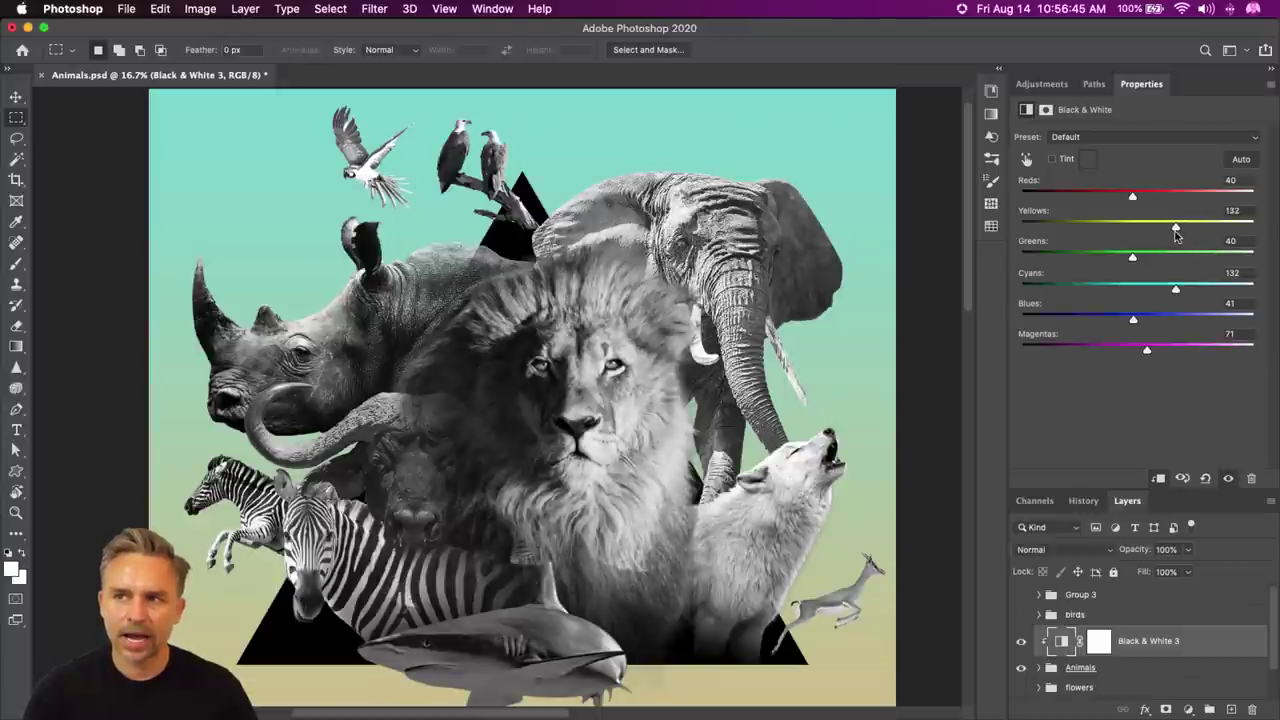
{"action": "double_click", "coordinate": [1202, 86]}
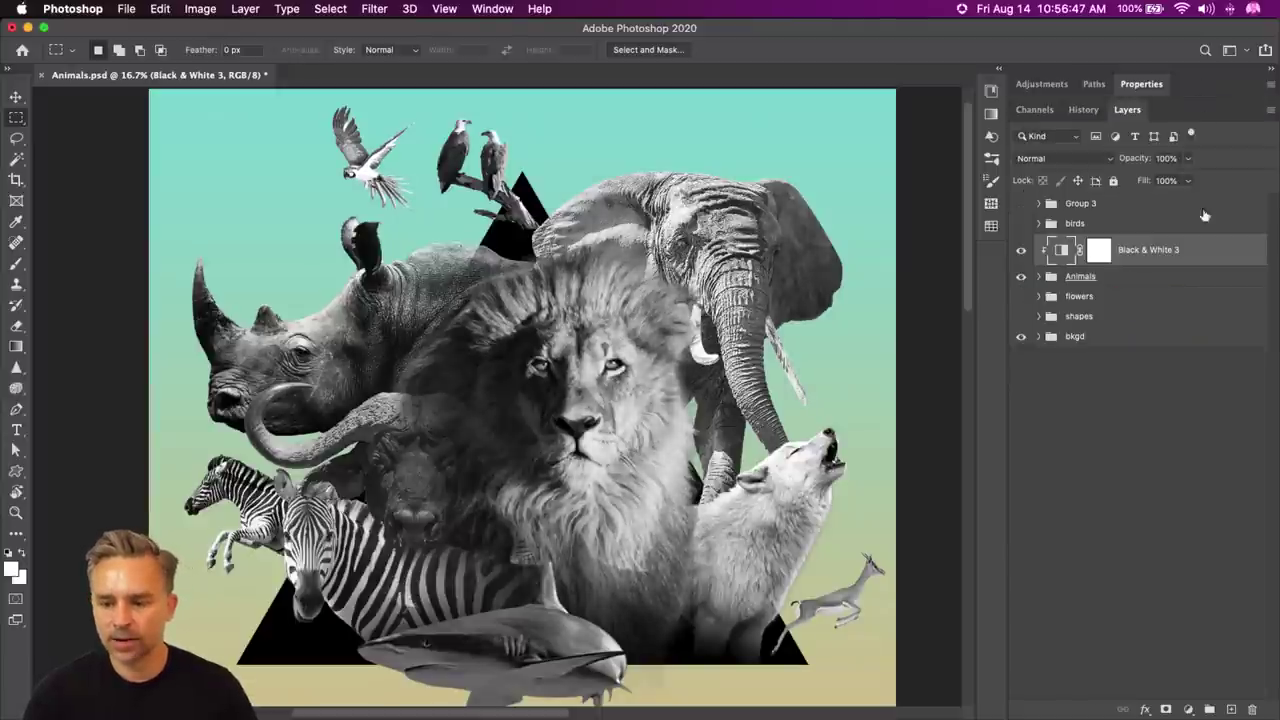
- Add a Brightness/Contrast adjustment clipped to the Animals group above Black & White 3, with Brightness 4 and Contrast 55
{"action": "left_click", "coordinate": [1188, 709]}
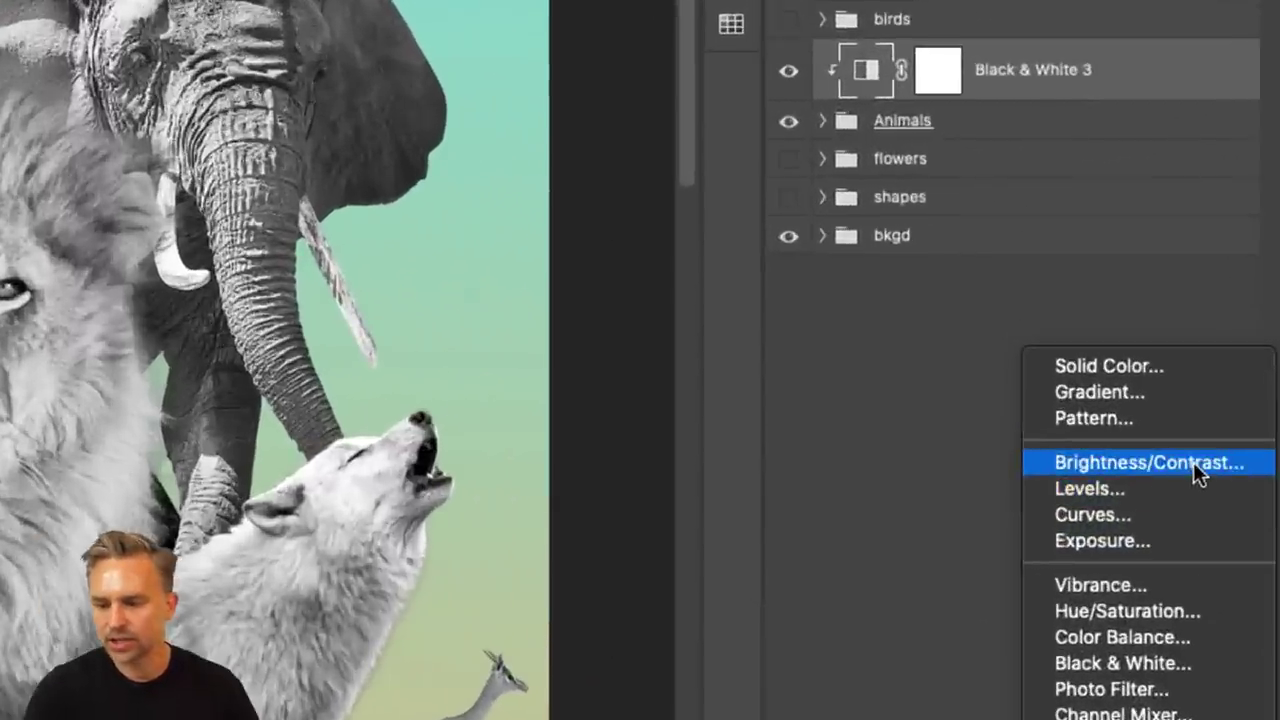
{"action": "left_click", "coordinate": [1187, 456]}
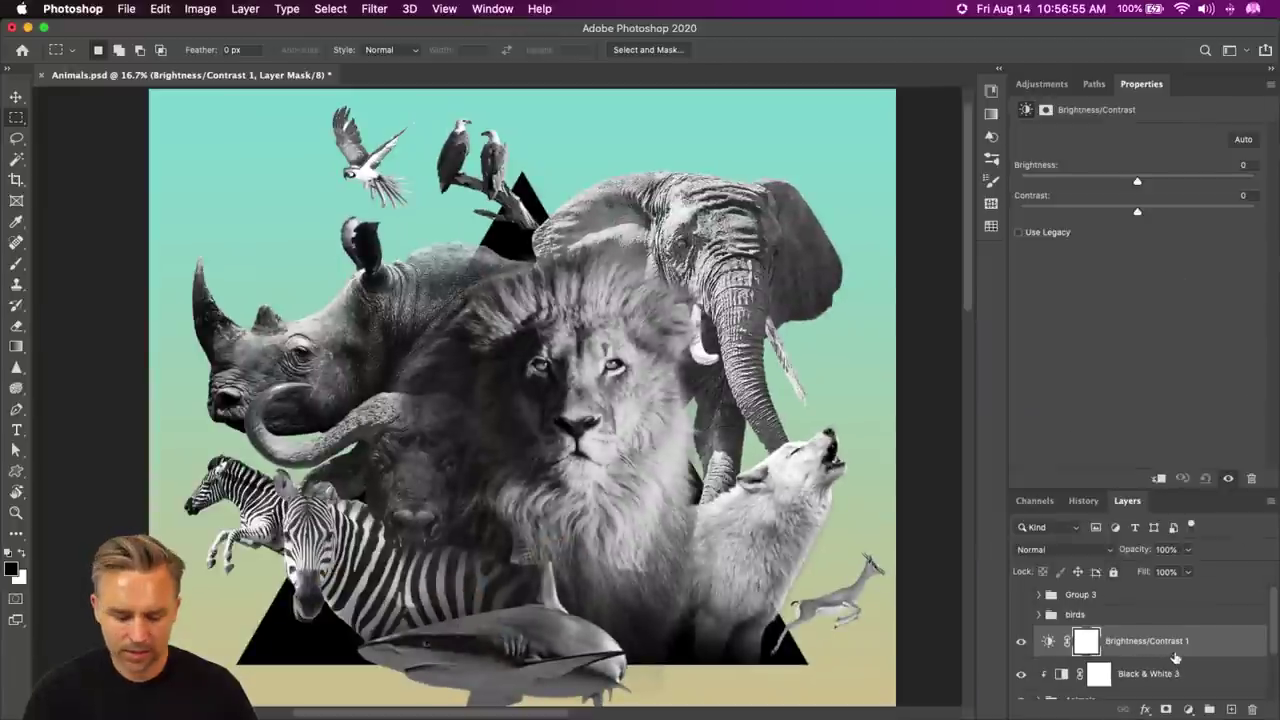
{"action": "left_click", "coordinate": [1182, 656], "text": "alt"}
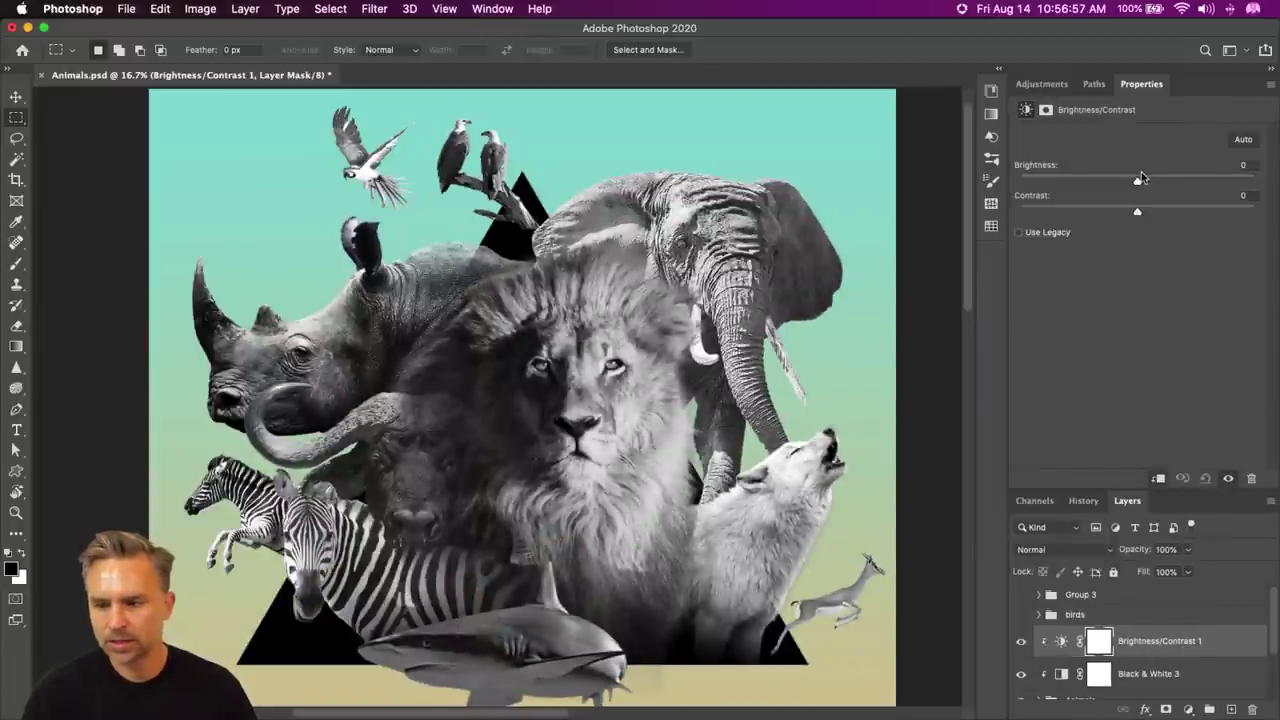
{"action": "left_click_drag", "start_coordinate": [1146, 206], "coordinate": [1205, 217]}
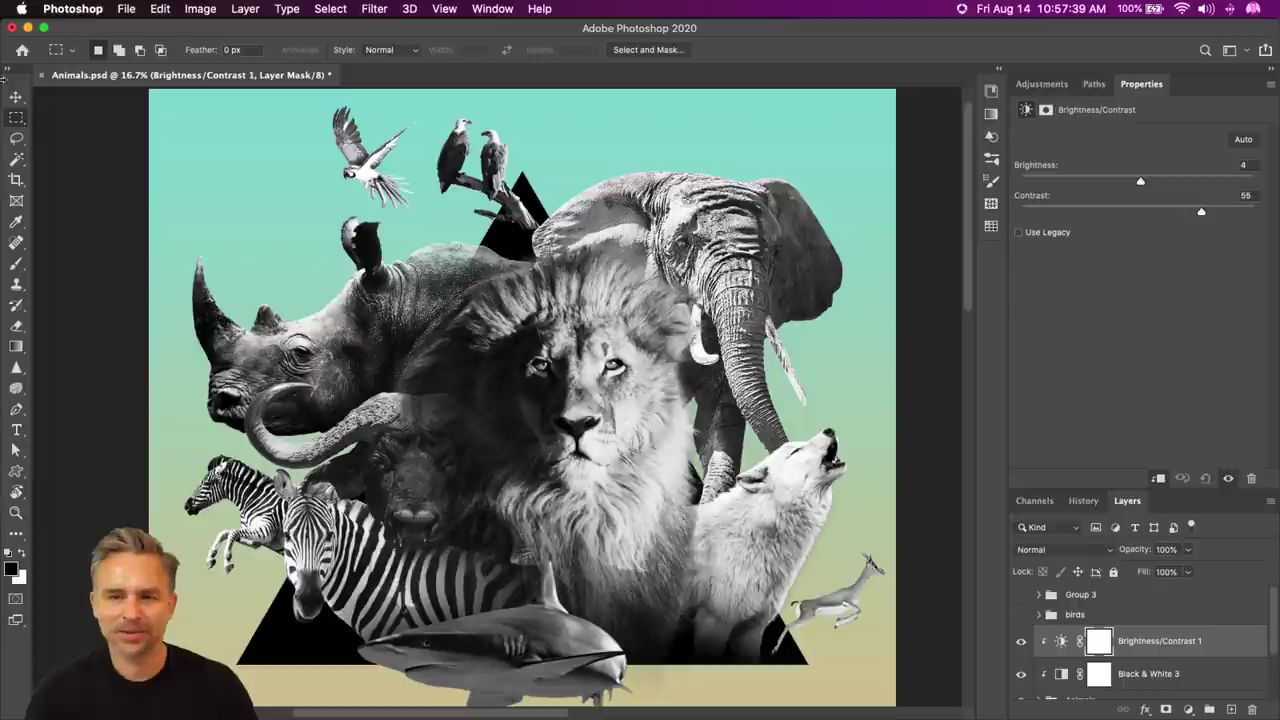
{"action": "key", "text": "v"}
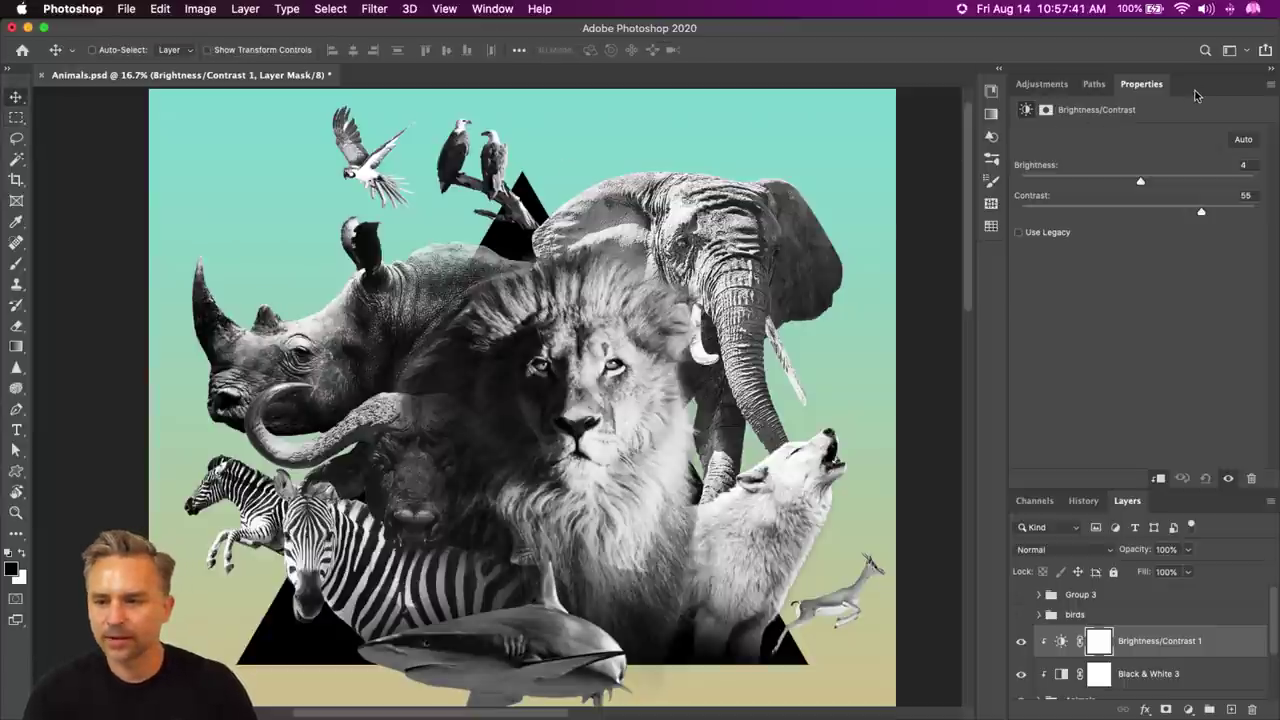
{"action": "double_click", "coordinate": [1195, 91]}
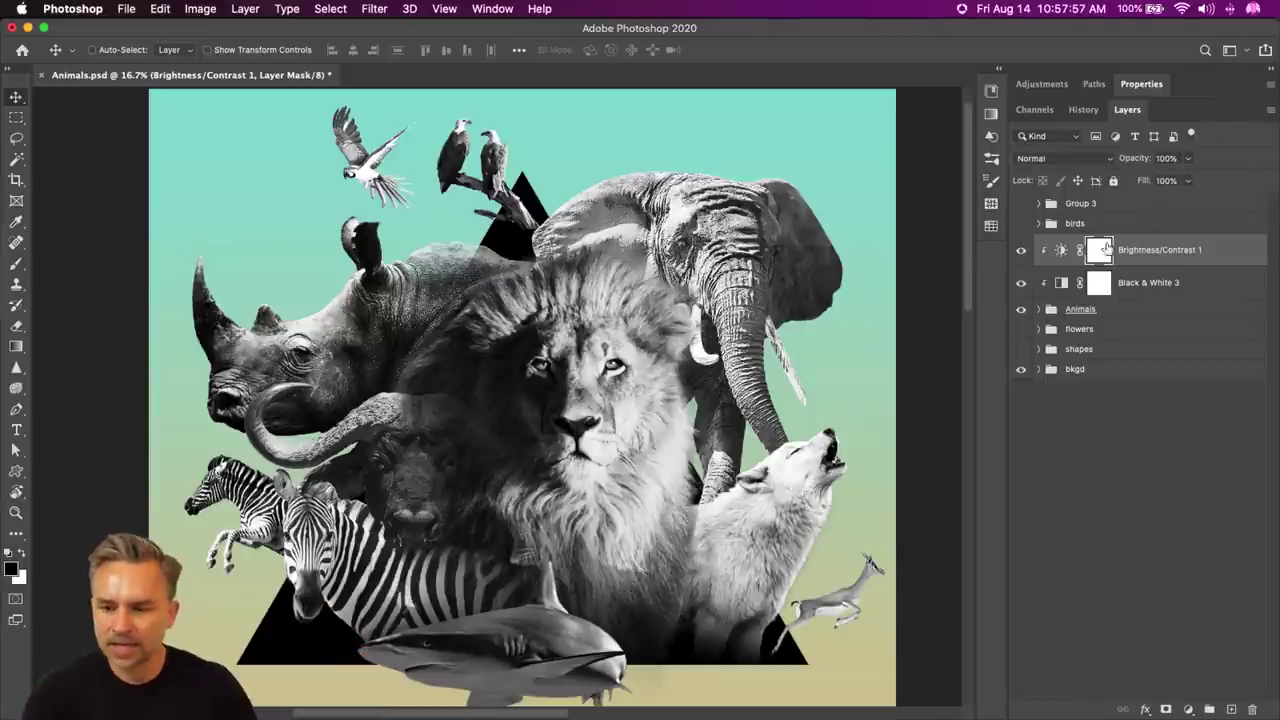
- Compare the animals with and without the two clipped adjustments, leaving the Black & White 3 adjustment hidden
{"action": "left_click", "coordinate": [1021, 250]}
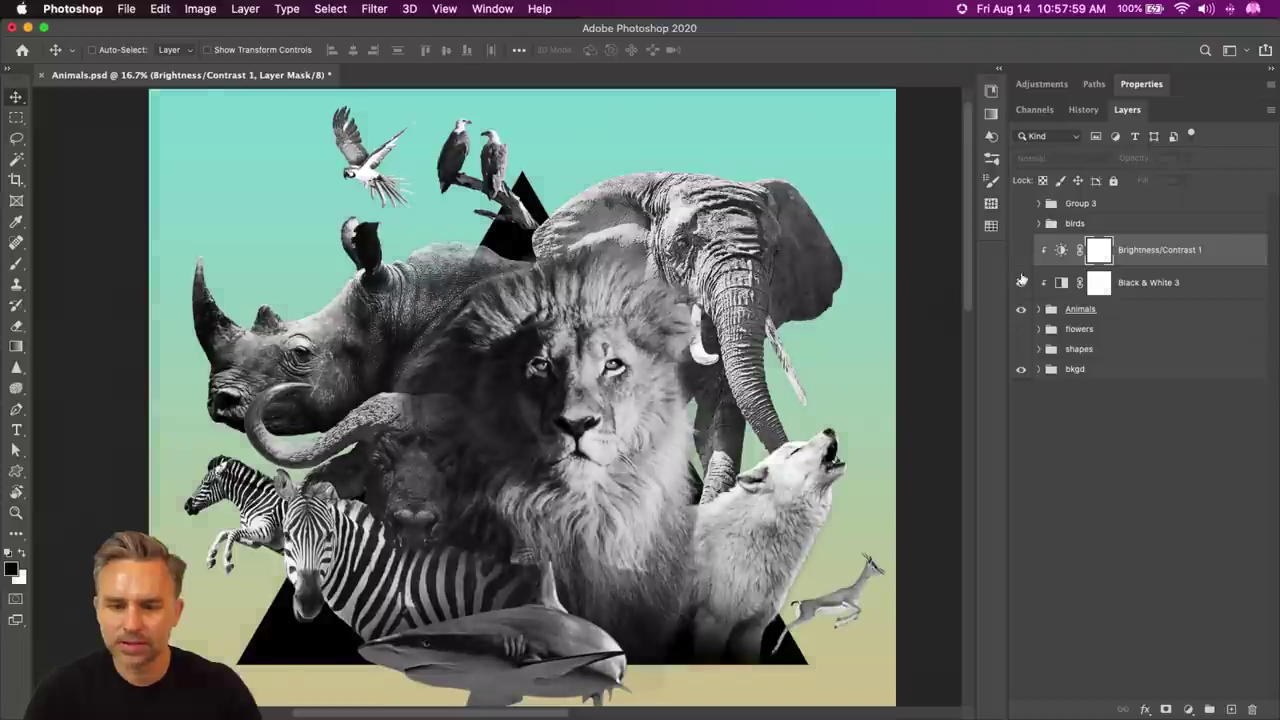
{"action": "left_click", "coordinate": [1021, 282]}
{"action": "left_click", "coordinate": [1021, 282]}
{"action": "left_click", "coordinate": [1021, 250]}
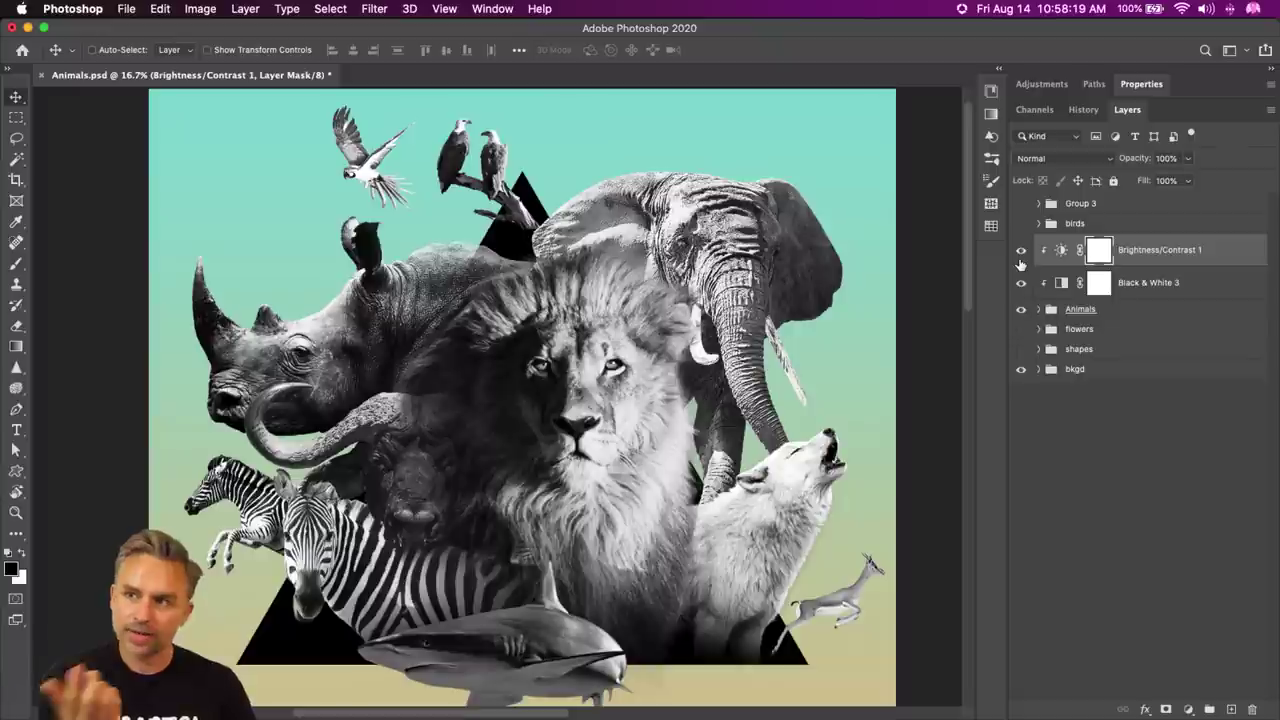
{"action": "left_click", "coordinate": [1021, 284]}
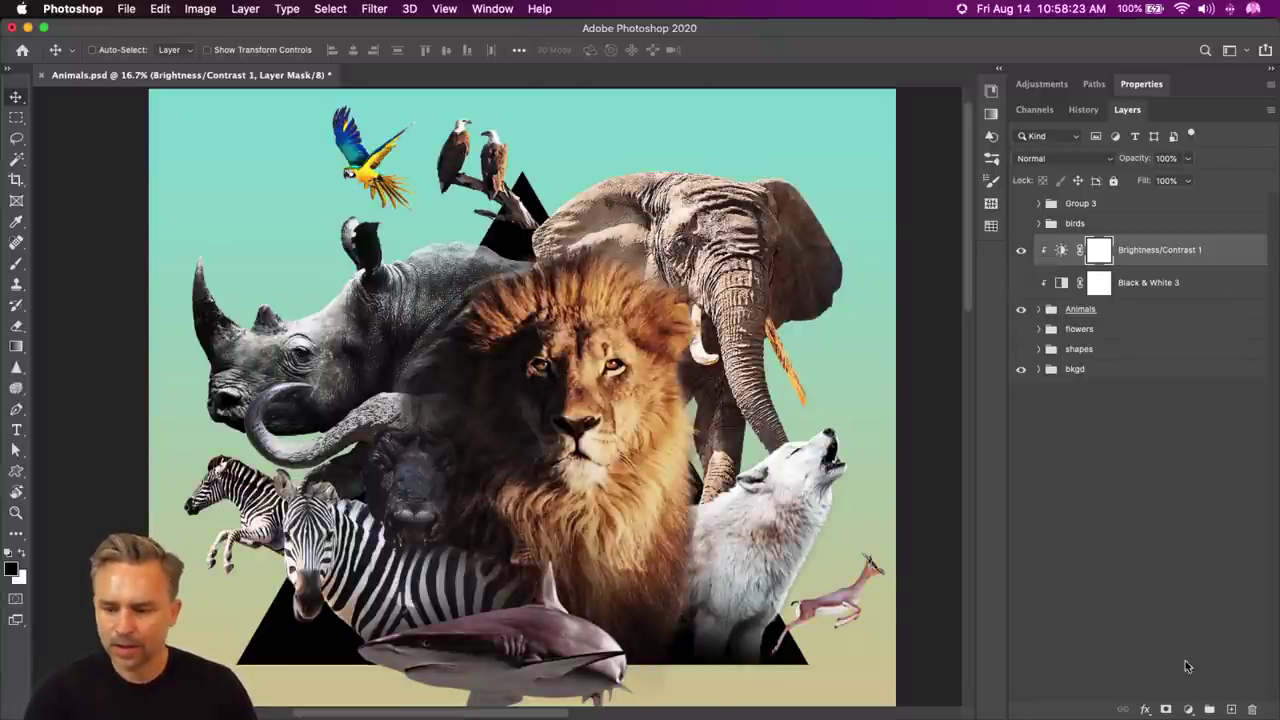
- Try a clipped Curves adjustment on the Animals group, bending its RGB curve at several points, and delete it
{"action": "left_click", "coordinate": [1188, 709]}
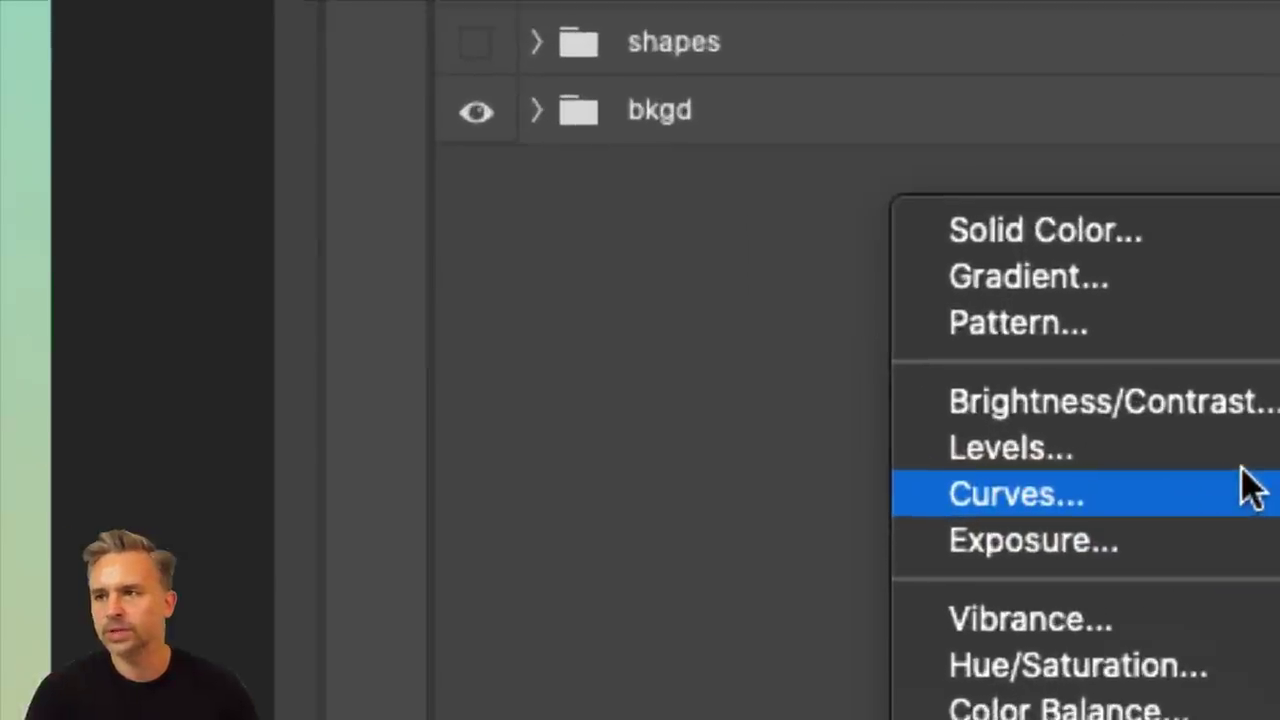
{"action": "left_click", "coordinate": [1250, 490]}
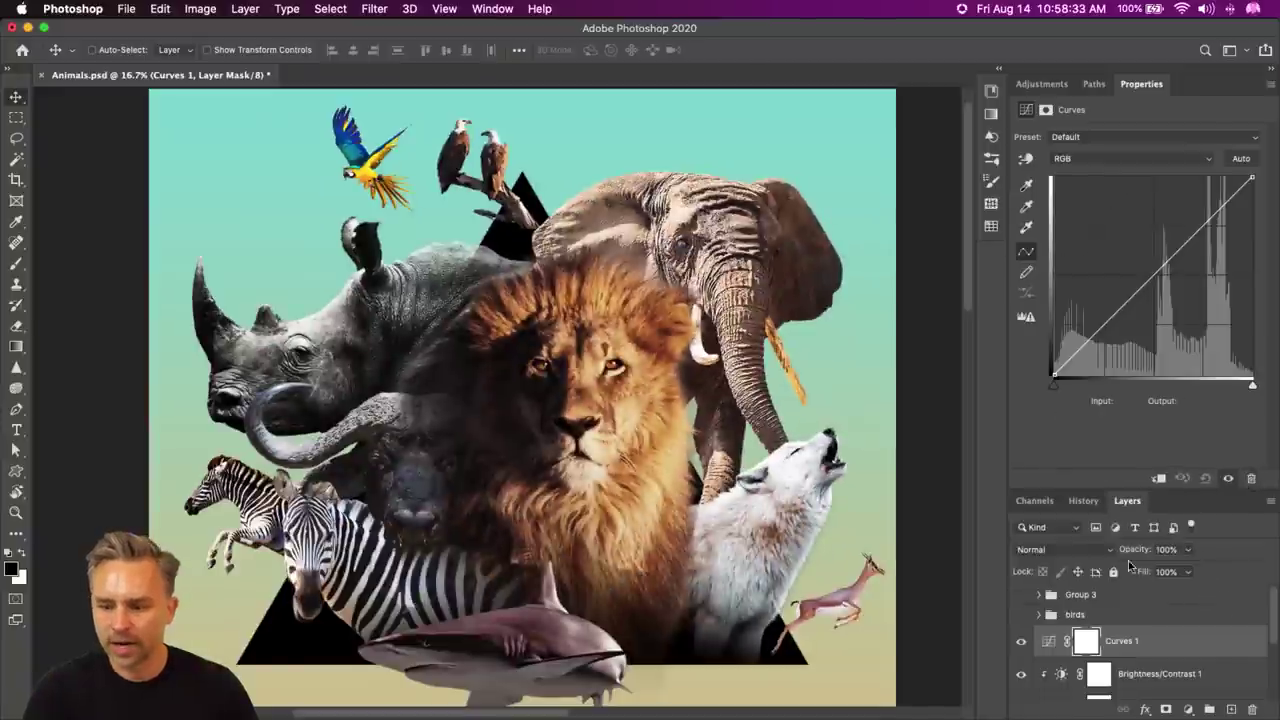
{"action": "left_click", "coordinate": [1135, 656], "text": "alt"}
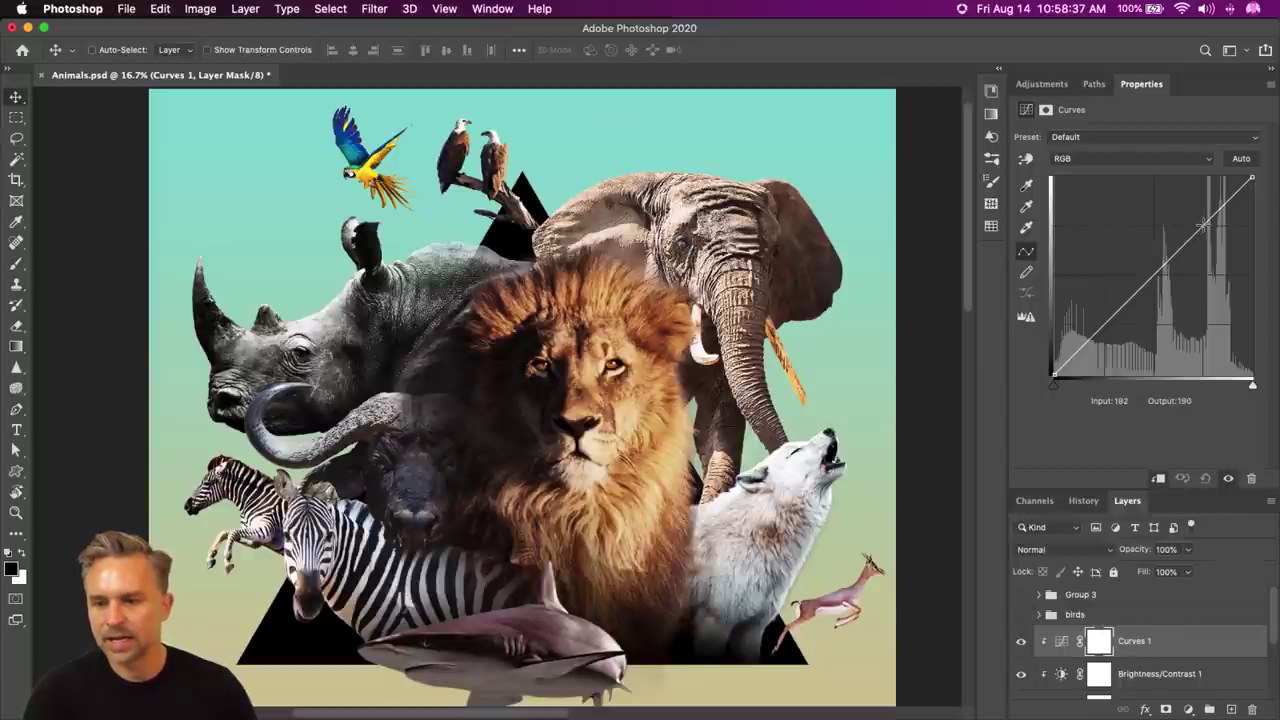
{"action": "left_click_drag", "start_coordinate": [1204, 225], "coordinate": [1176, 236]}
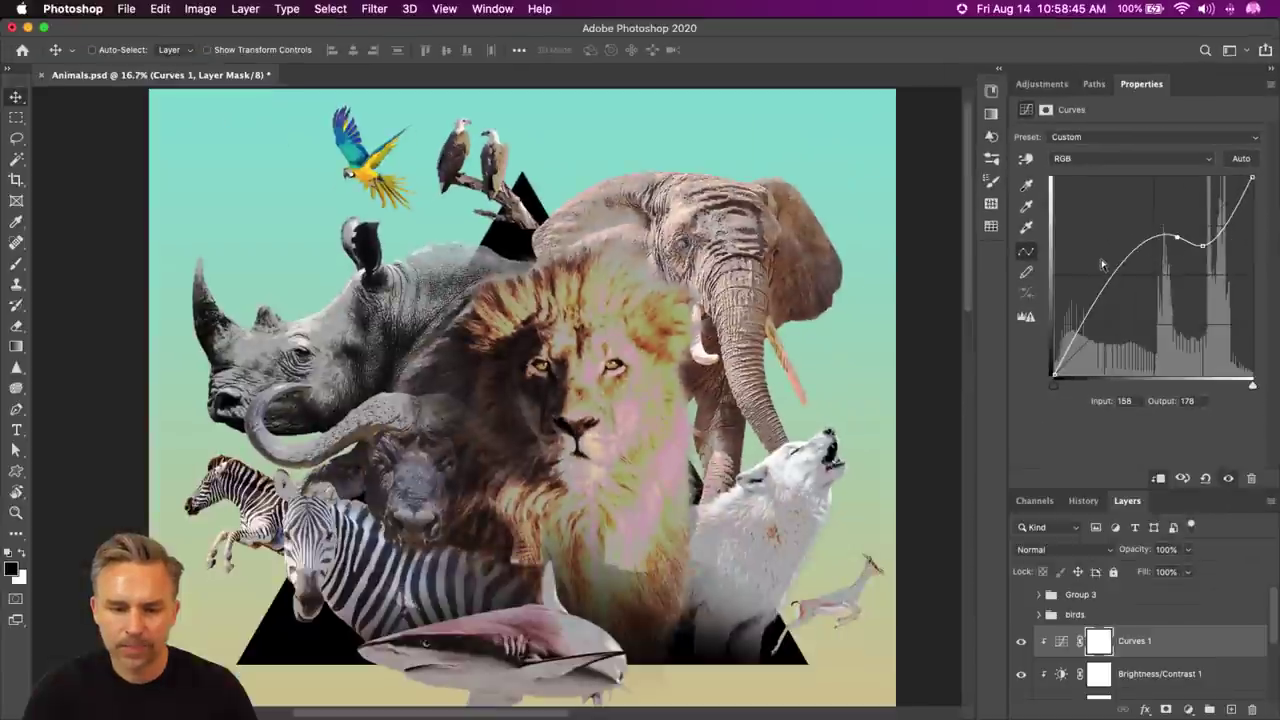
{"action": "left_click_drag", "start_coordinate": [1124, 258], "coordinate": [1160, 271]}
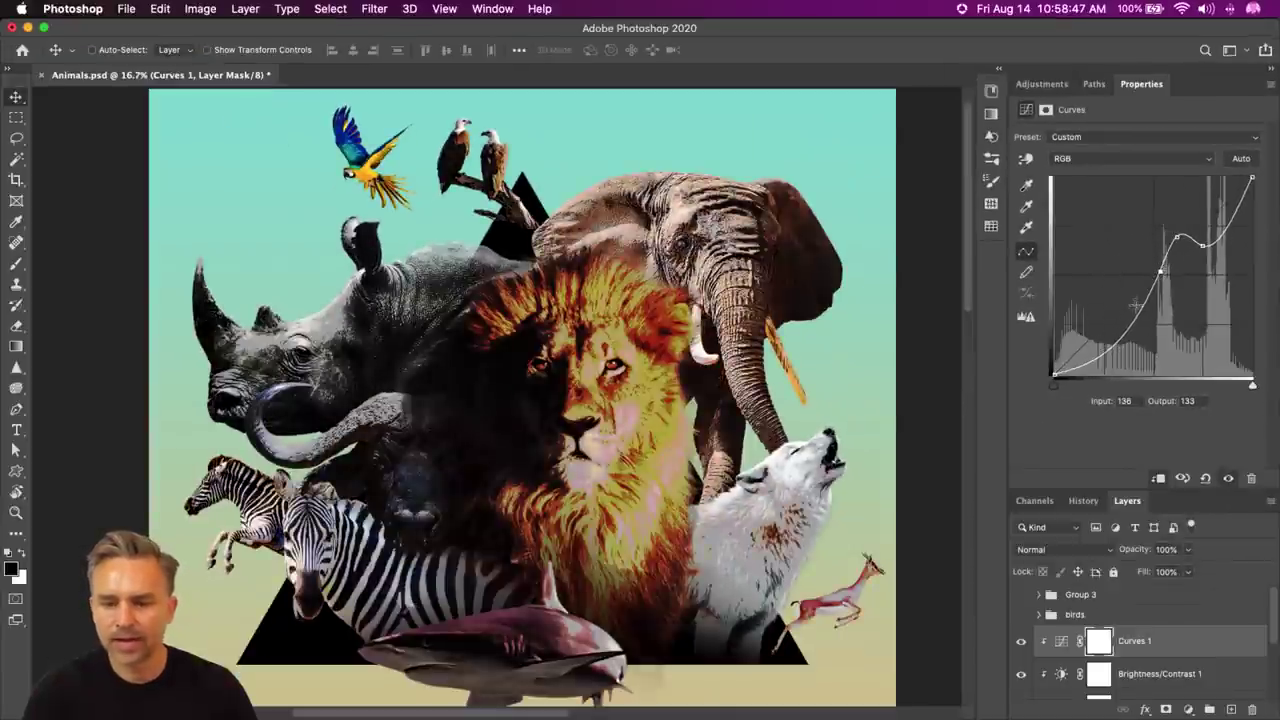
{"action": "left_click_drag", "start_coordinate": [1137, 320], "coordinate": [1107, 308]}
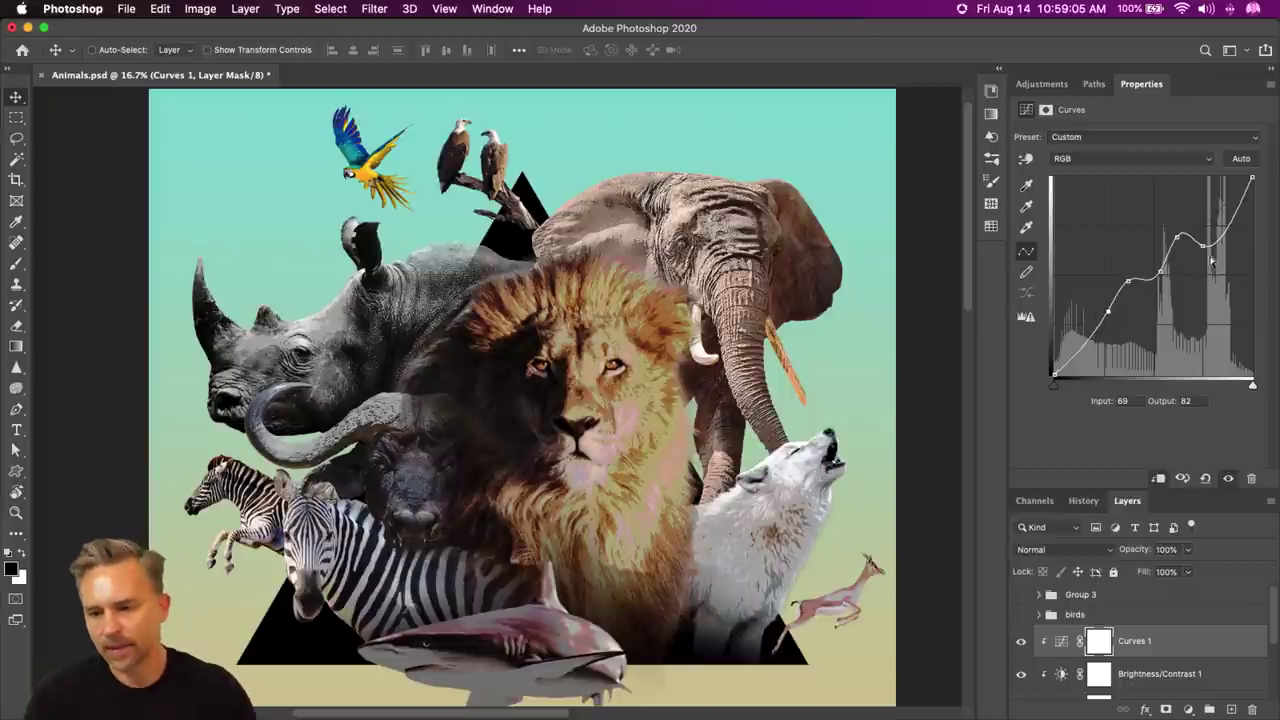
{"action": "left_click_drag", "start_coordinate": [1108, 312], "coordinate": [1115, 319]}
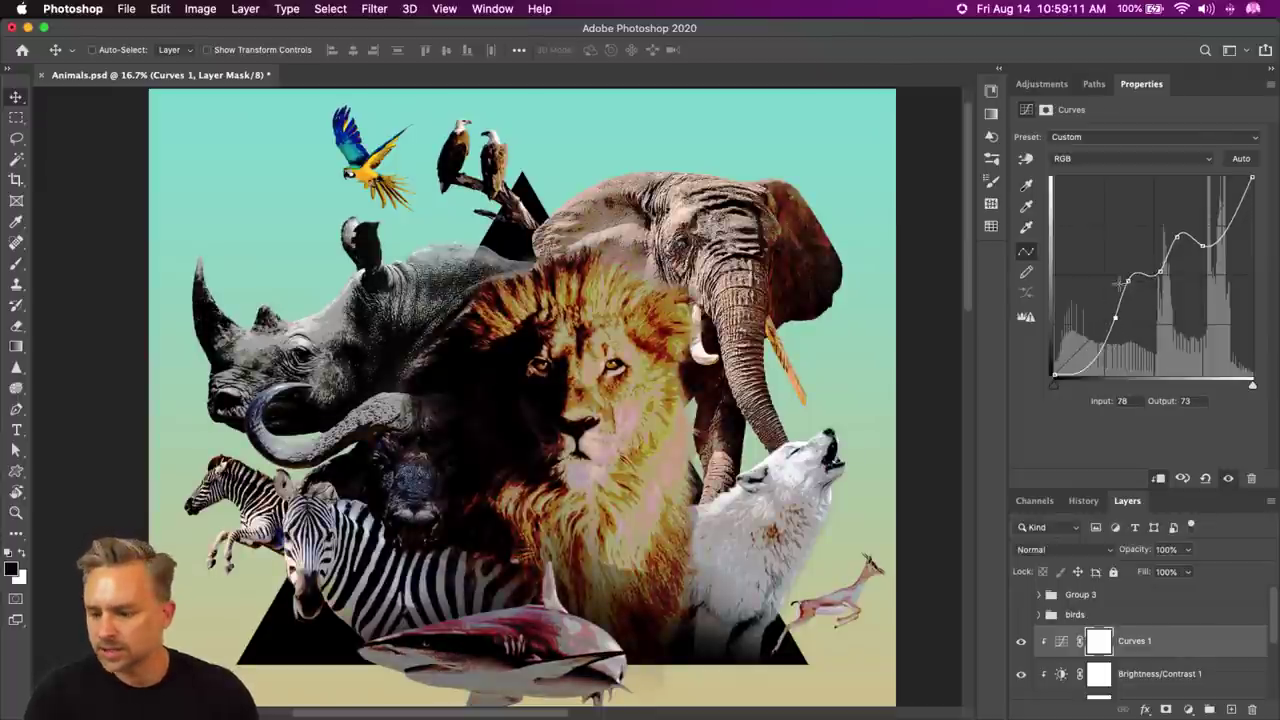
{"action": "left_click_drag", "start_coordinate": [1170, 648], "coordinate": [1251, 709]}
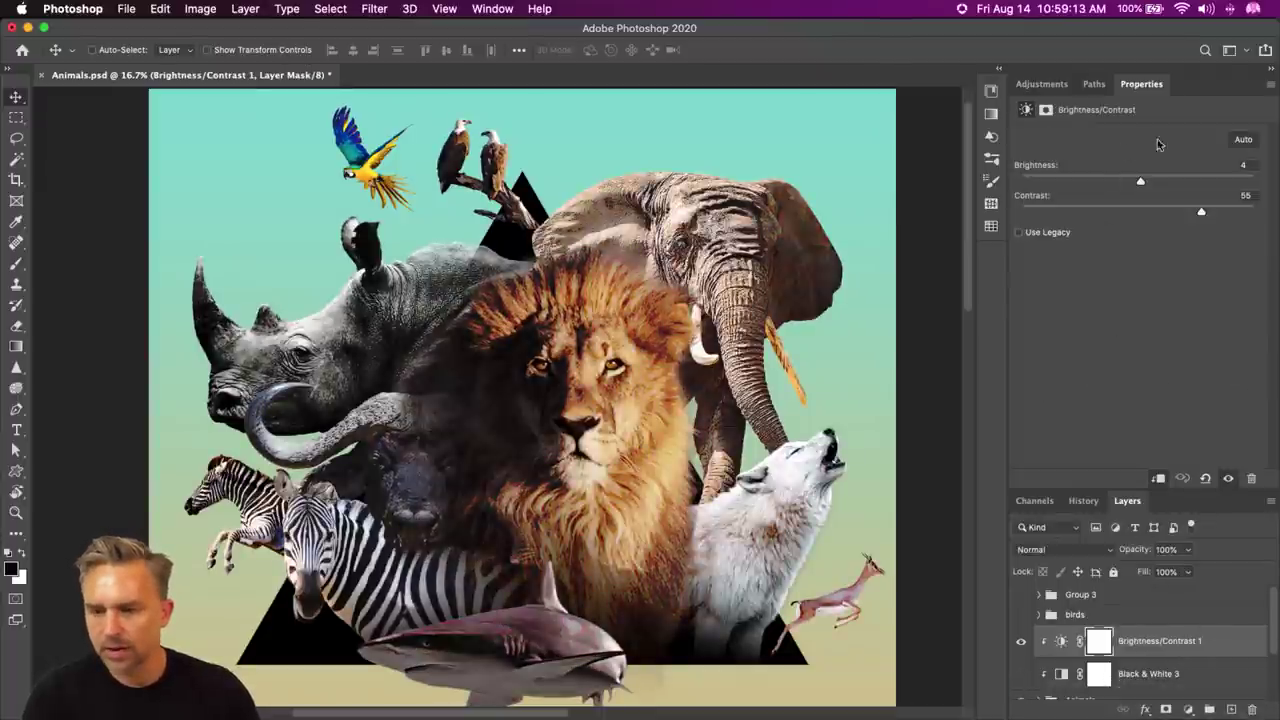
- Add a Color Lookup adjustment clipped to the Animals group above Brightness/Contrast 1, using the 2Strip.look 3D LUT
{"action": "left_click", "coordinate": [1188, 709]}
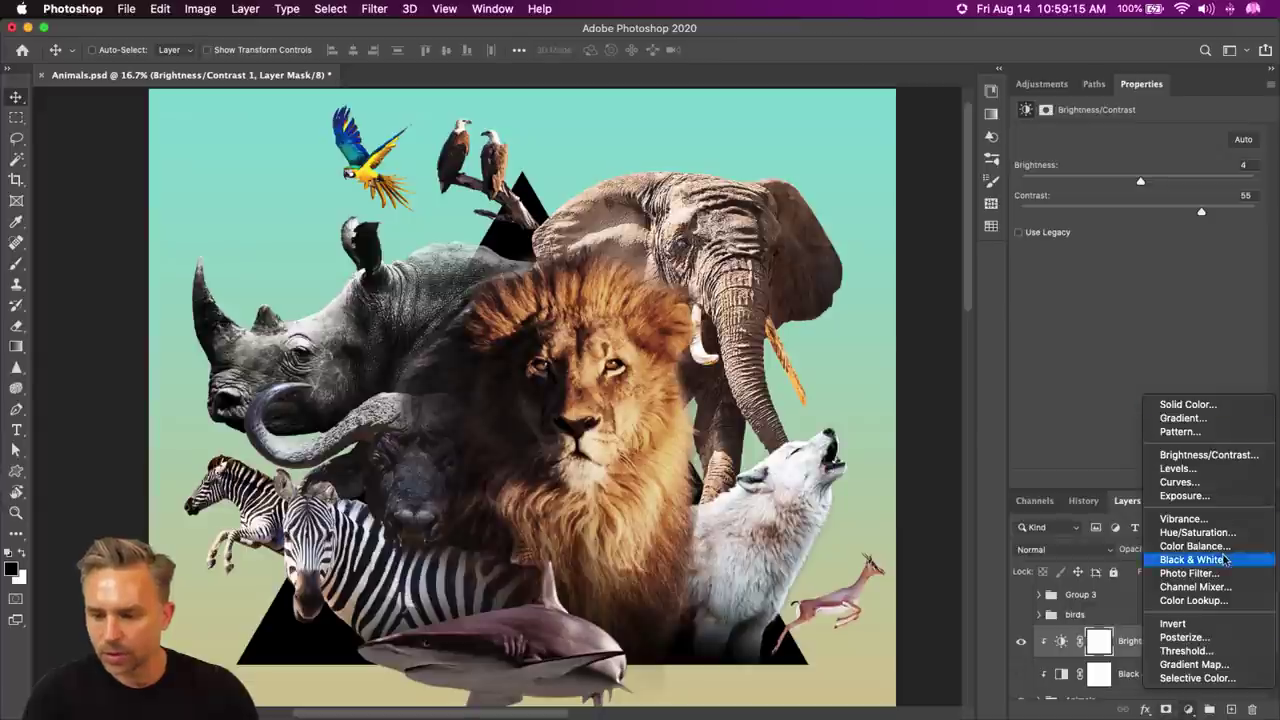
{"action": "left_click", "coordinate": [1195, 601]}
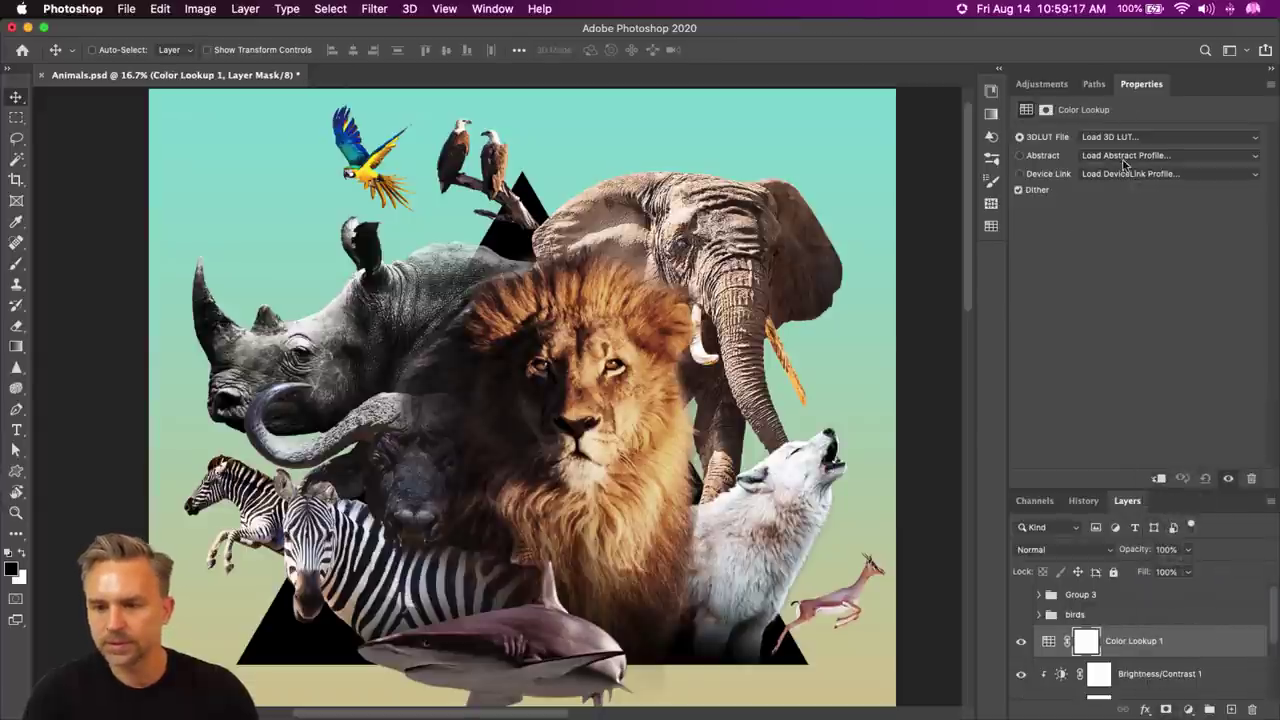
{"action": "left_click", "coordinate": [1158, 656], "text": "alt"}
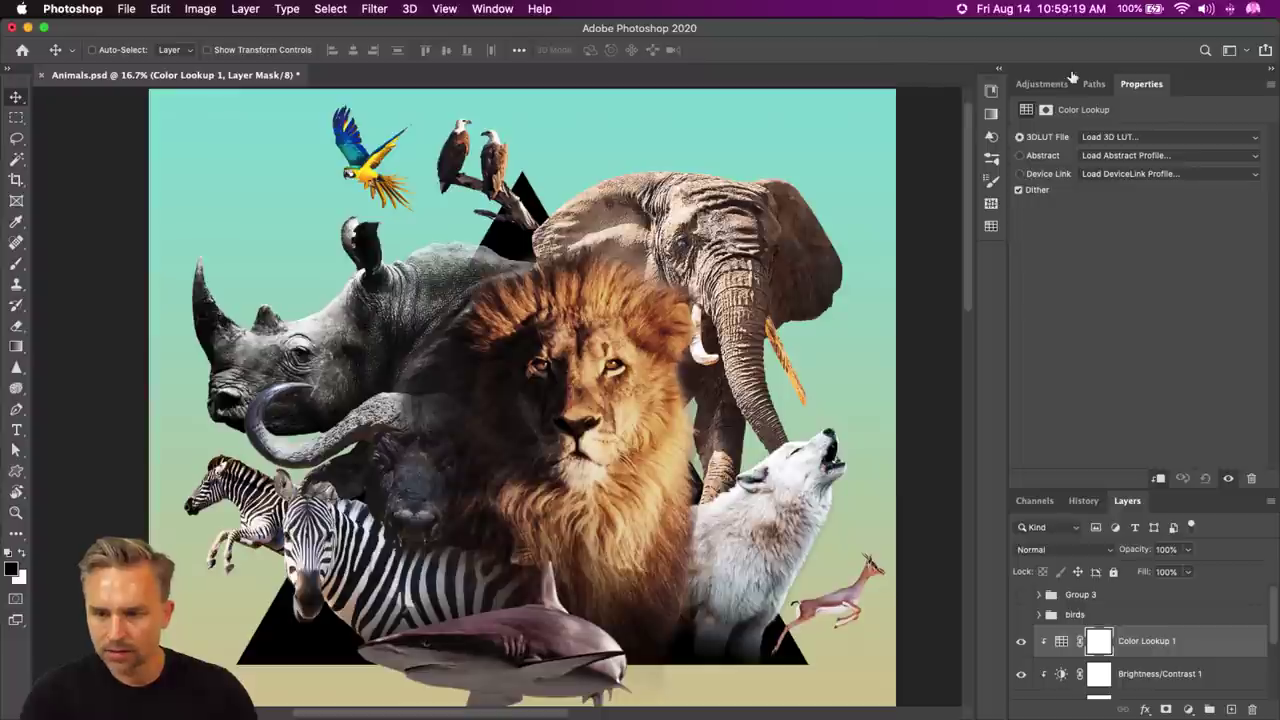
{"action": "left_click", "coordinate": [1172, 140]}
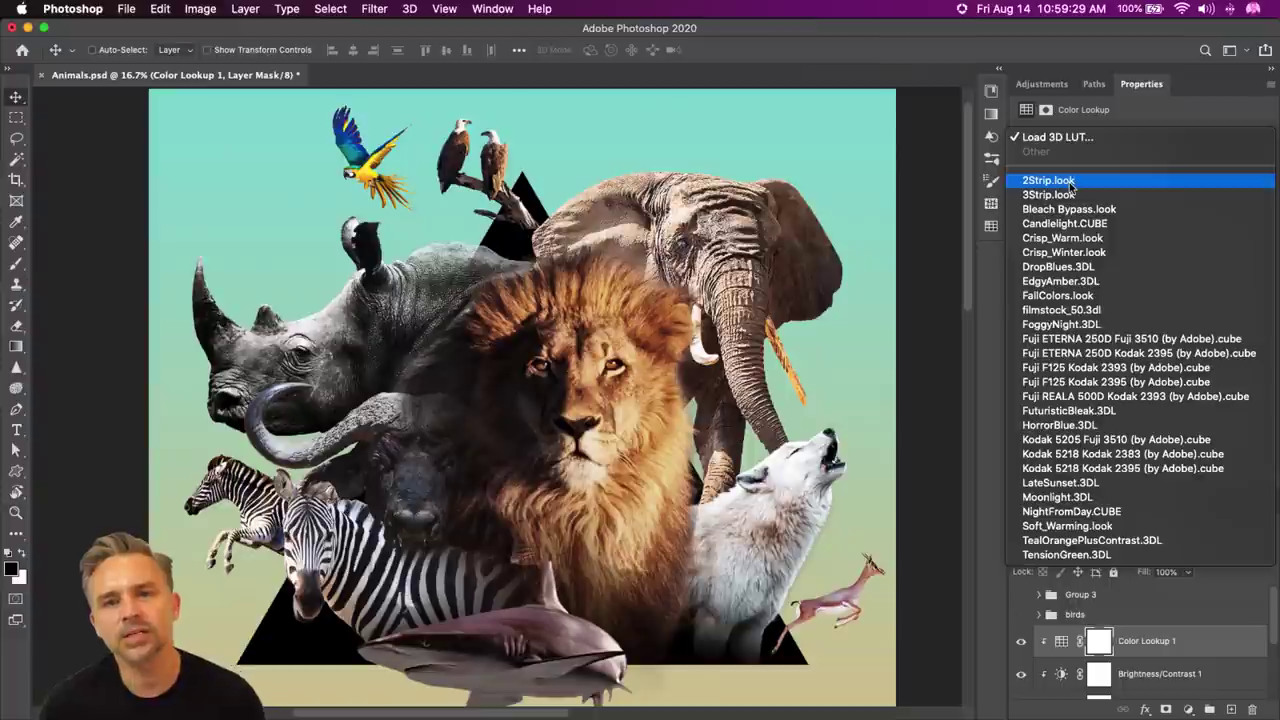
{"action": "left_click", "coordinate": [1070, 182]}
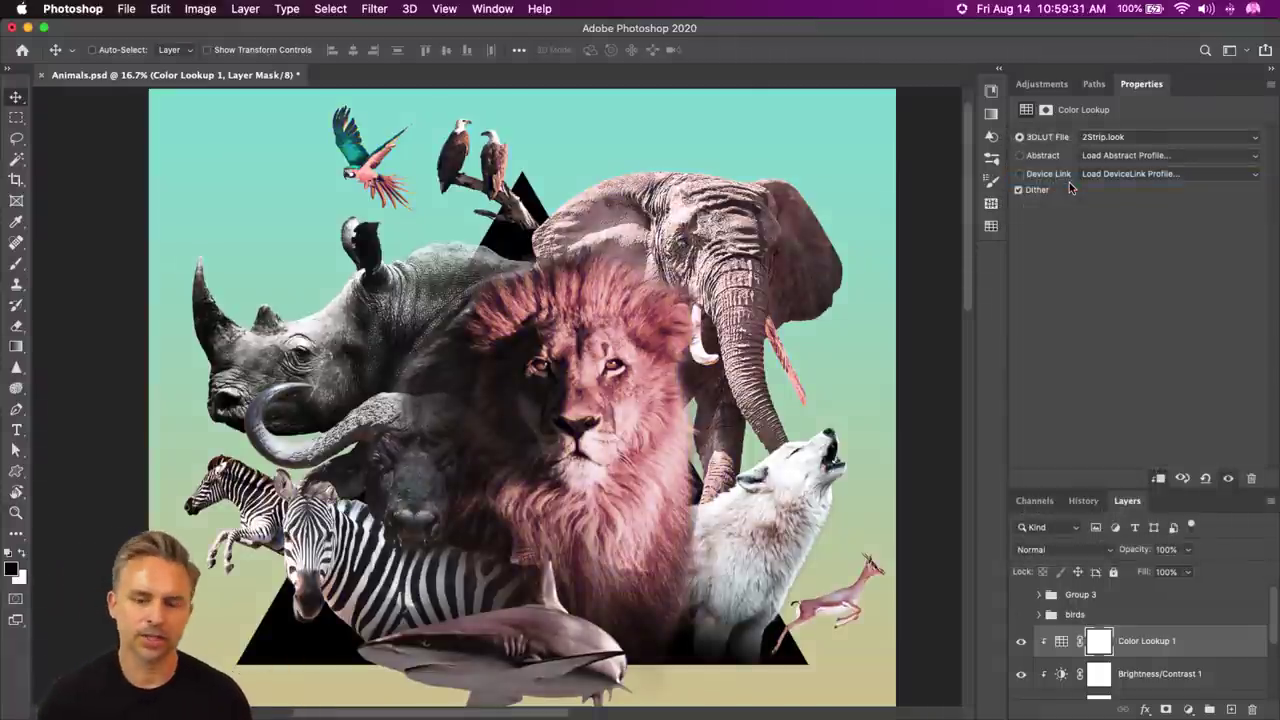
{"action": "double_click", "coordinate": [1202, 84]}
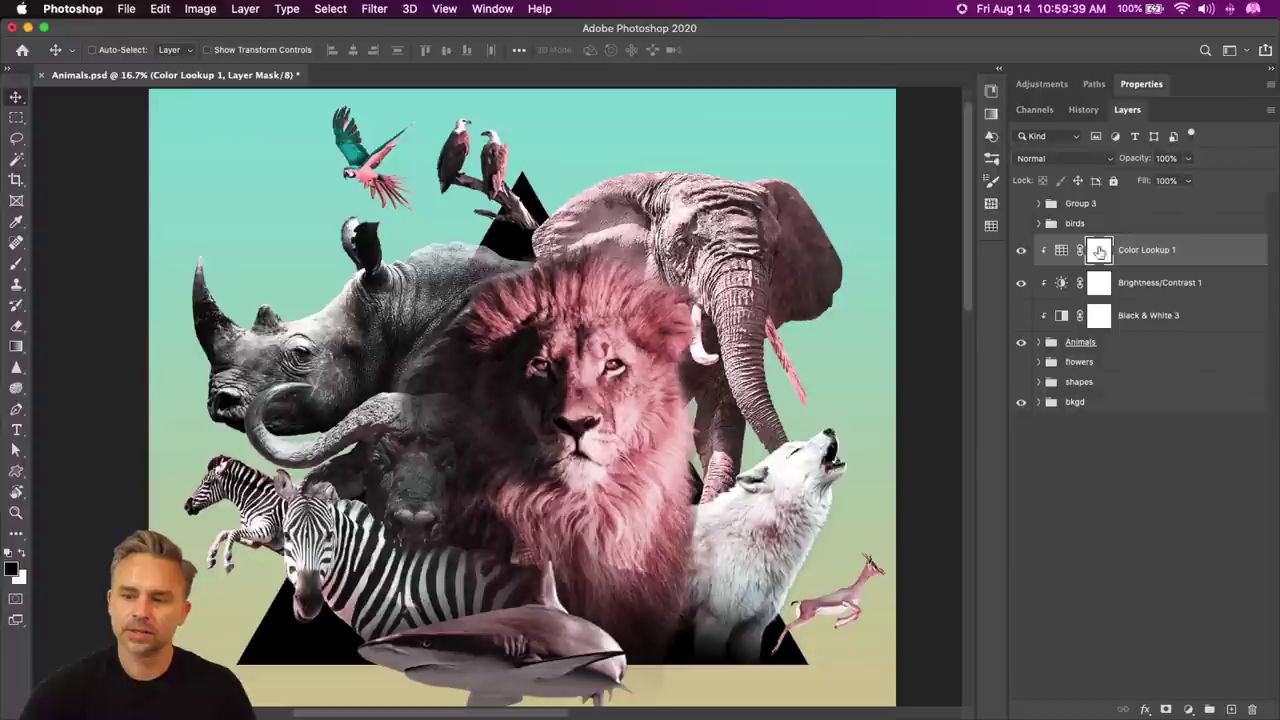
- Show the pink-to-green Gradient Fill 2 layer in the bkgd group
{"action": "left_click", "coordinate": [1038, 402]}
{"action": "scroll", "coordinate": [1076, 512], "scroll_direction": "down", "scroll_amount": 3}
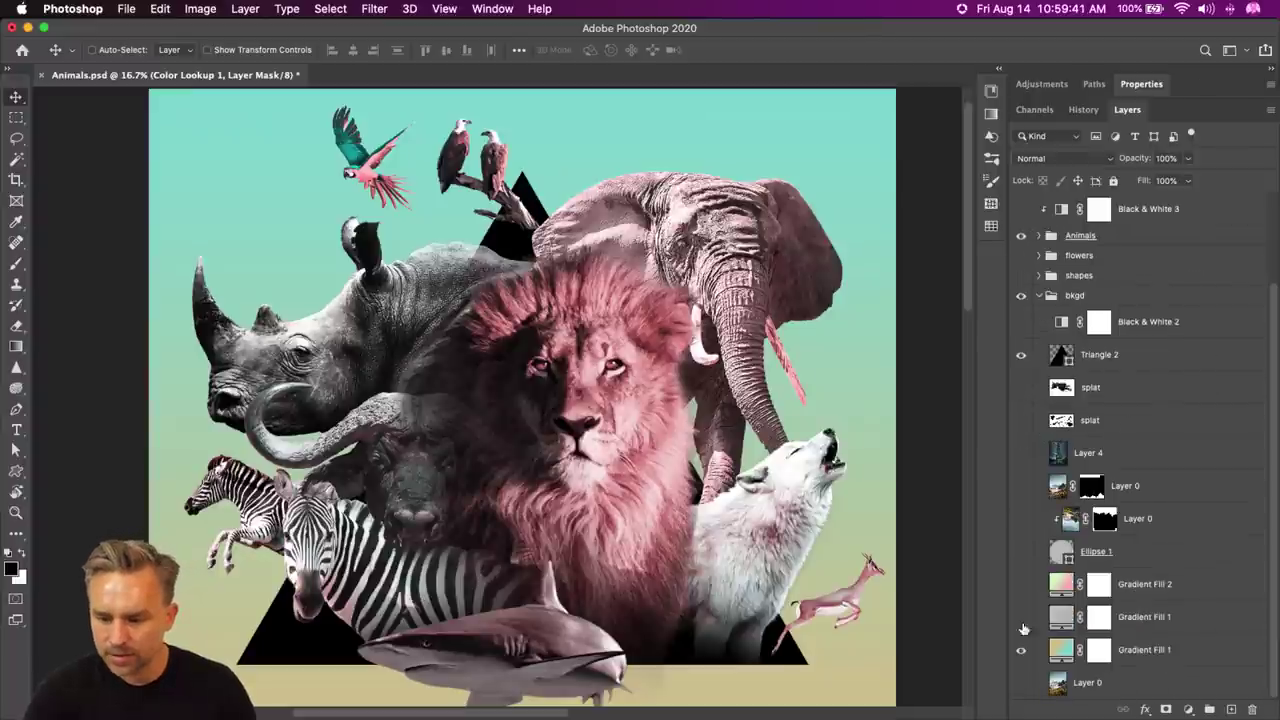
{"action": "left_click", "coordinate": [1021, 586]}
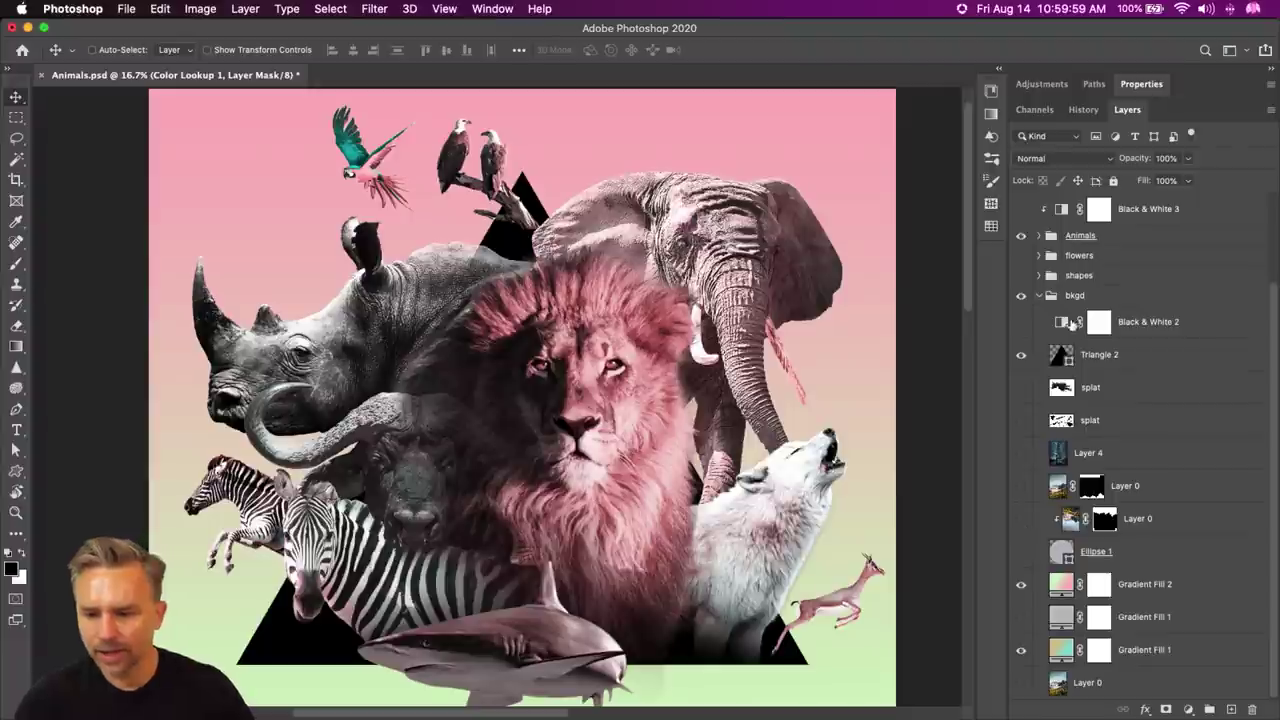
- Lower the saturation in the lion layer's Hue/Saturation smart filter inside the Animals group and save the document
{"action": "left_click", "coordinate": [1037, 236]}
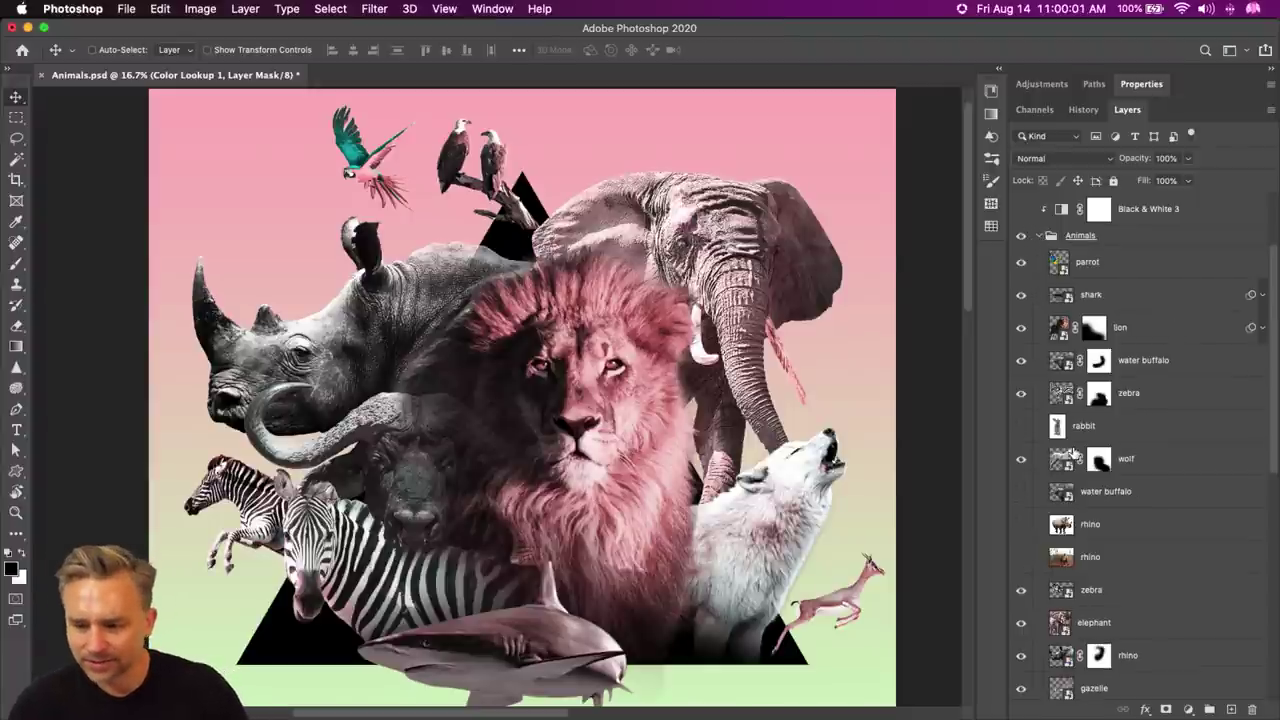
{"action": "scroll", "coordinate": [1110, 598], "scroll_direction": "down", "scroll_amount": 4}
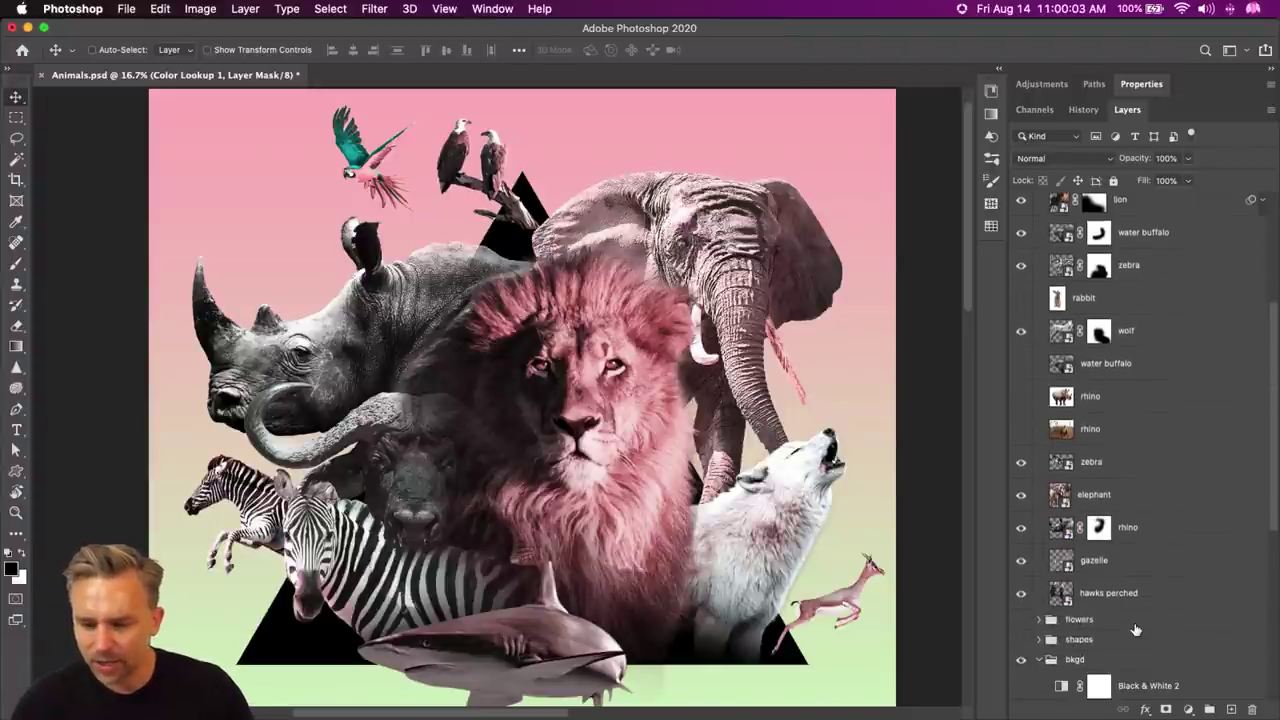
{"action": "scroll", "coordinate": [1115, 597], "scroll_direction": "up", "scroll_amount": 4}
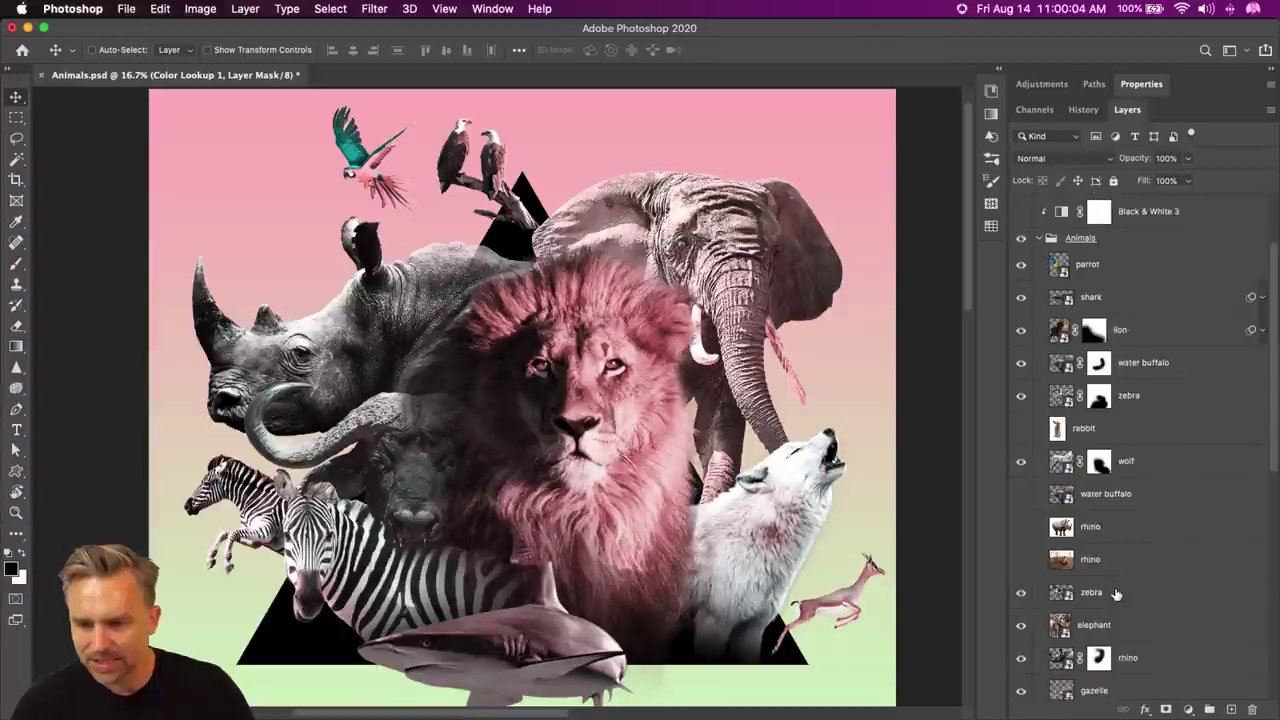
{"action": "left_click", "coordinate": [1157, 330]}
{"action": "left_click", "coordinate": [1262, 330]}
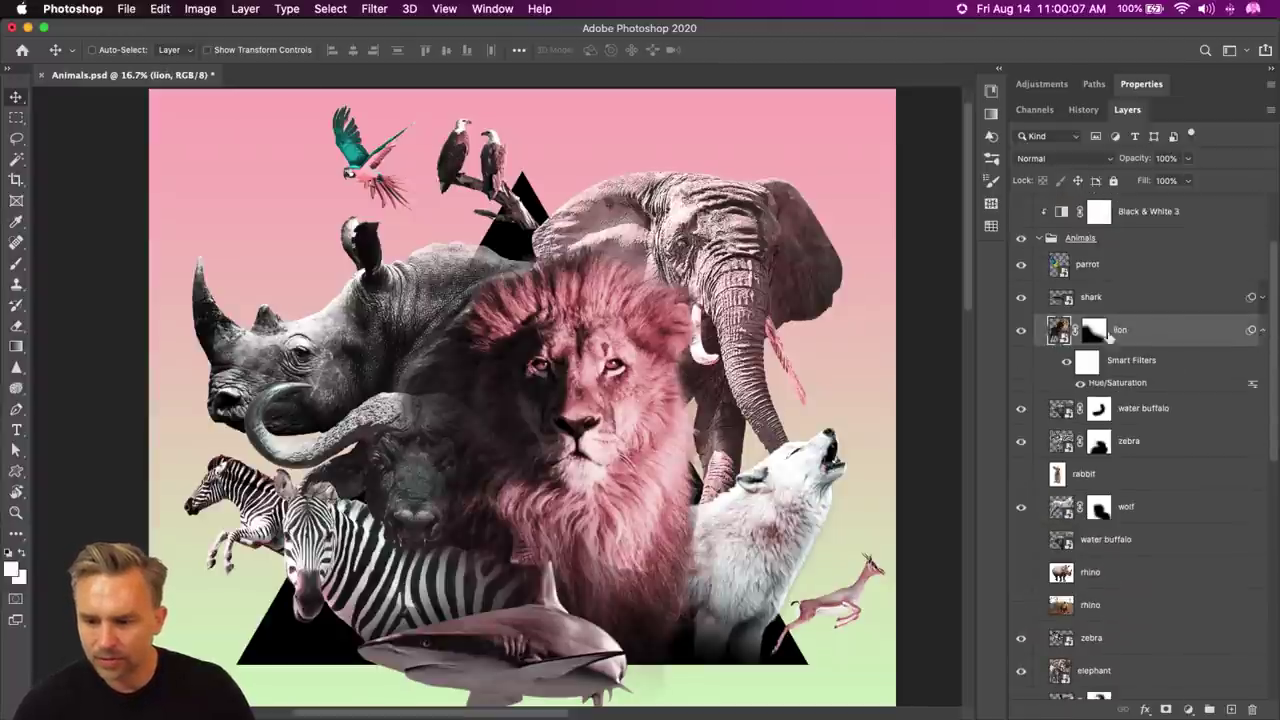
{"action": "double_click", "coordinate": [1112, 383]}
{"action": "left_click_drag", "start_coordinate": [803, 377], "coordinate": [778, 376]}
{"action": "left_click", "coordinate": [1016, 257]}
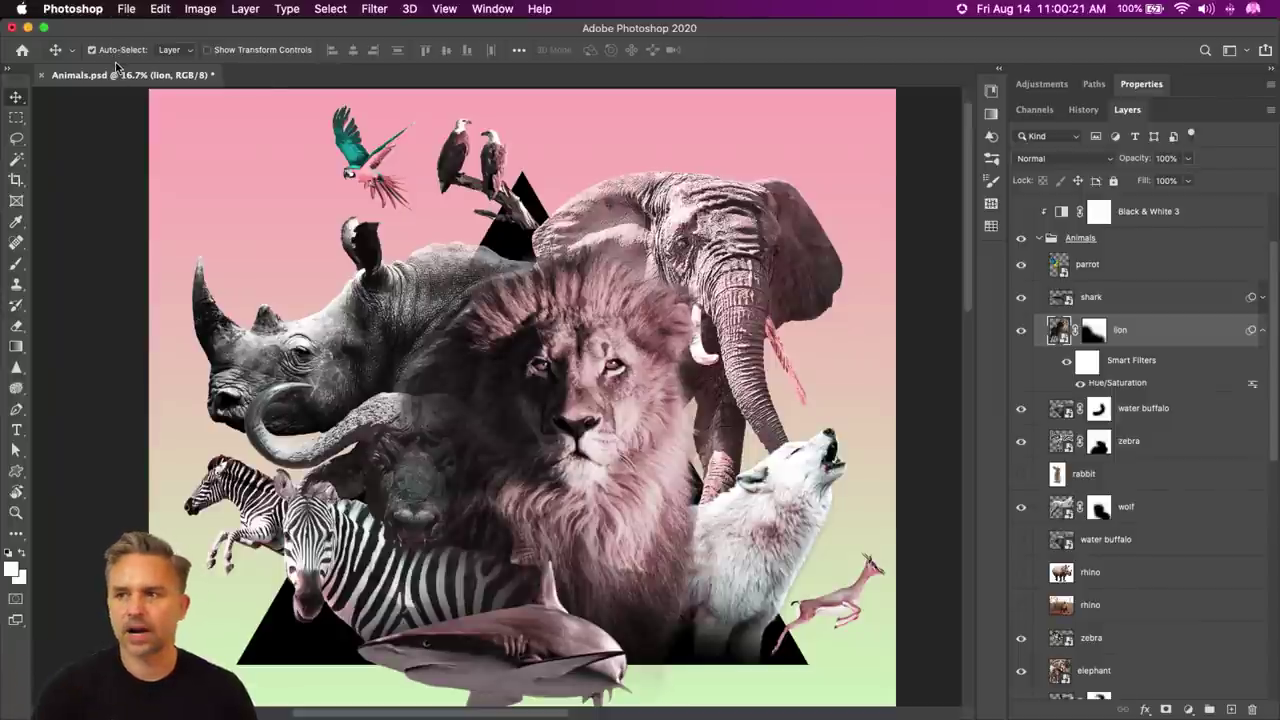
{"action": "key", "text": "super+s"}
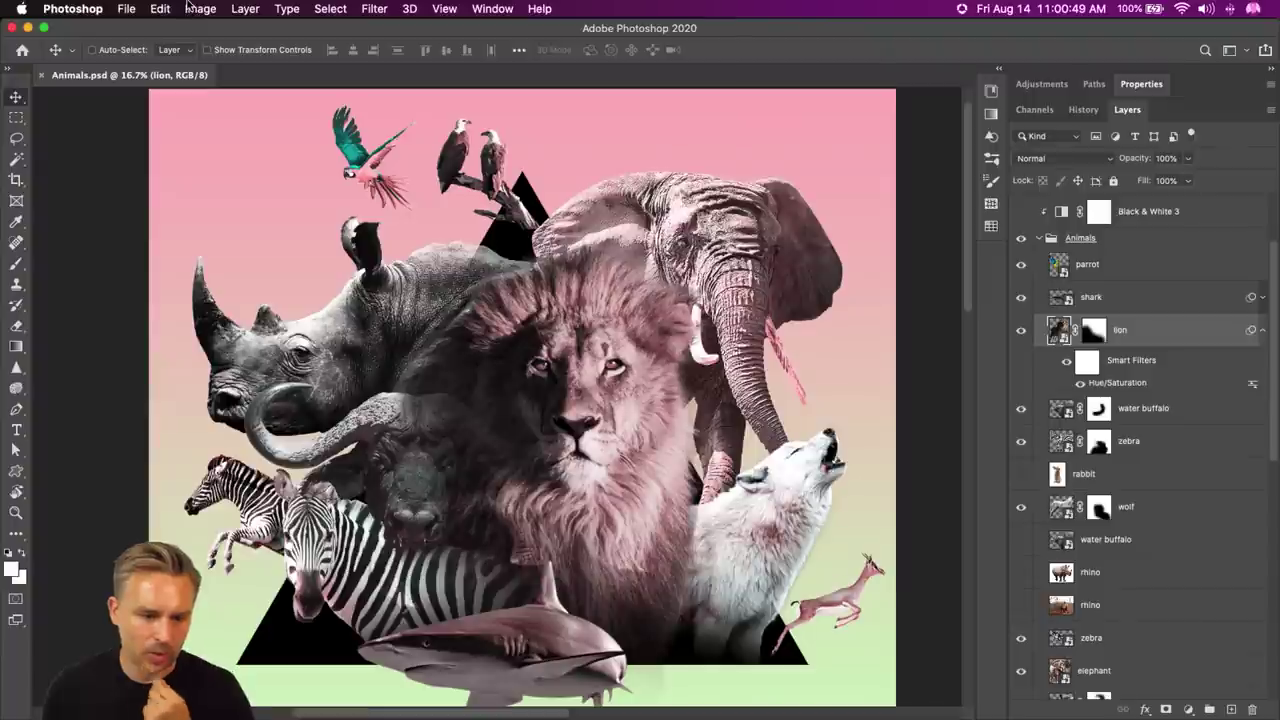
- Activate the Type tool and add a new empty layer above the parrot layer in the Animals group
{"action": "scroll", "coordinate": [330, 448], "scroll_direction": "up", "scroll_amount": 2}
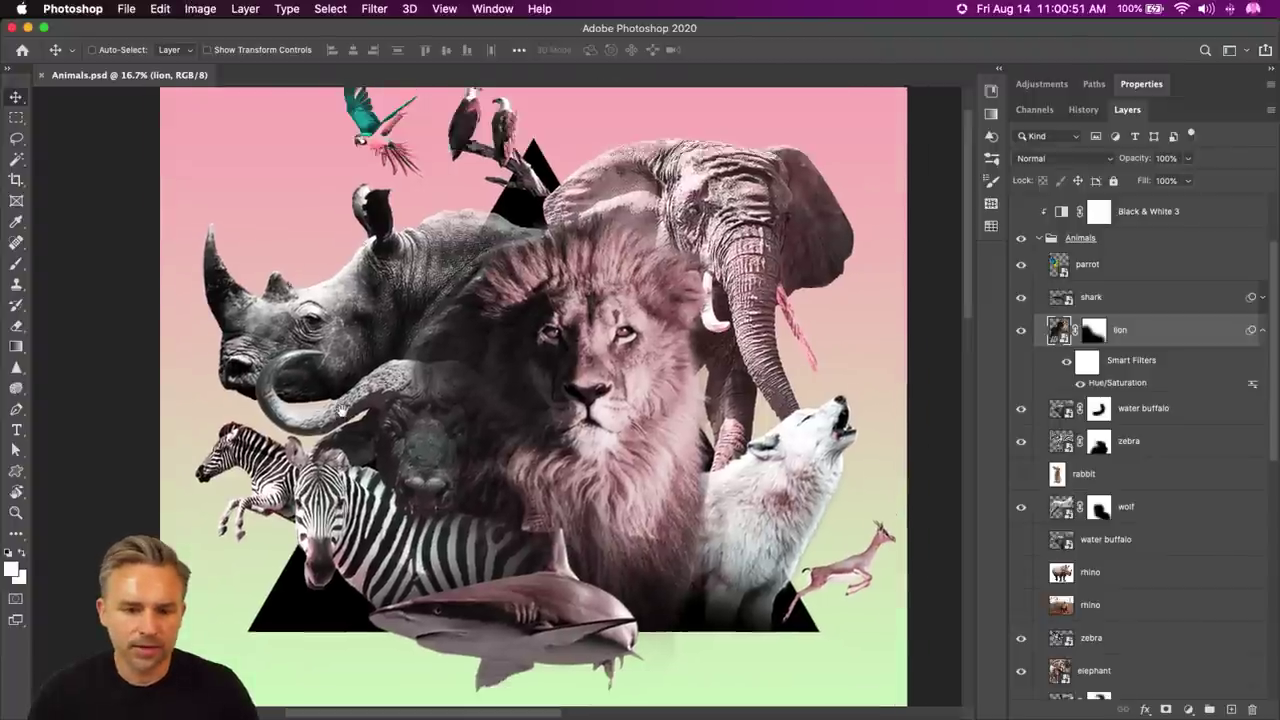
{"action": "scroll", "coordinate": [340, 446], "scroll_direction": "down", "scroll_amount": 1}
{"action": "key", "text": "super+minus"}
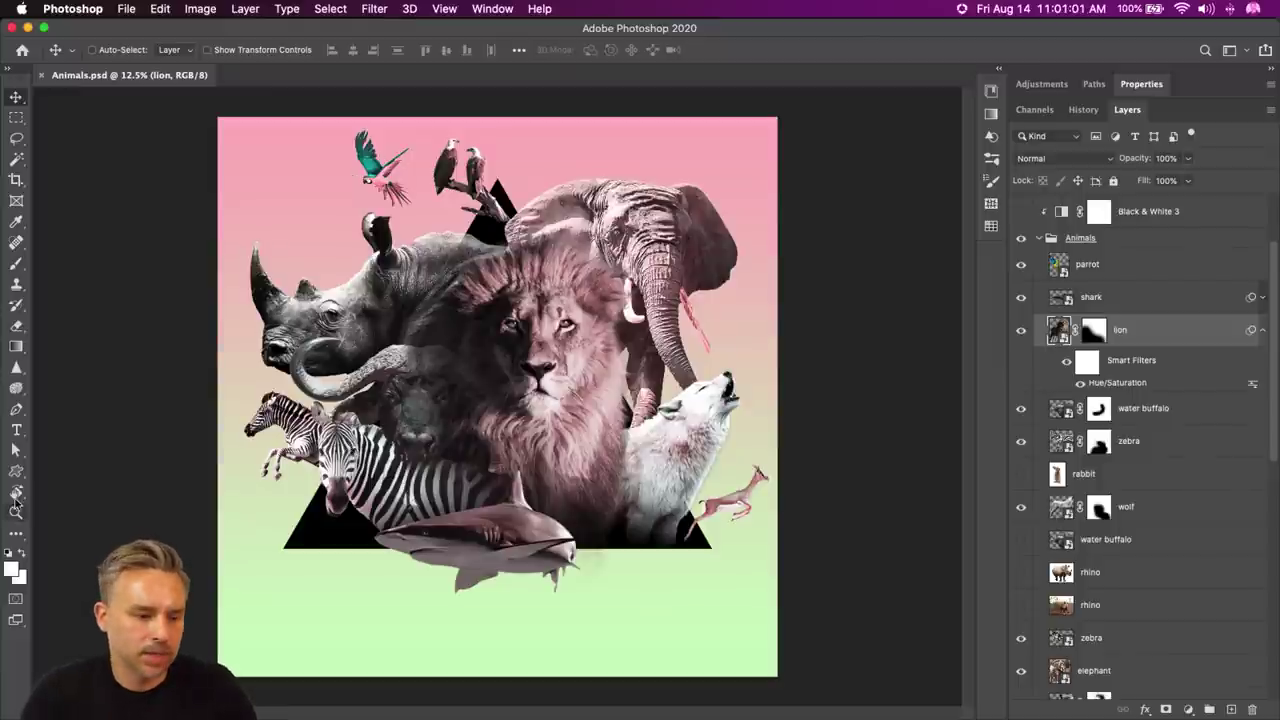
{"action": "left_click", "coordinate": [20, 433]}
{"action": "left_click", "coordinate": [1134, 266]}
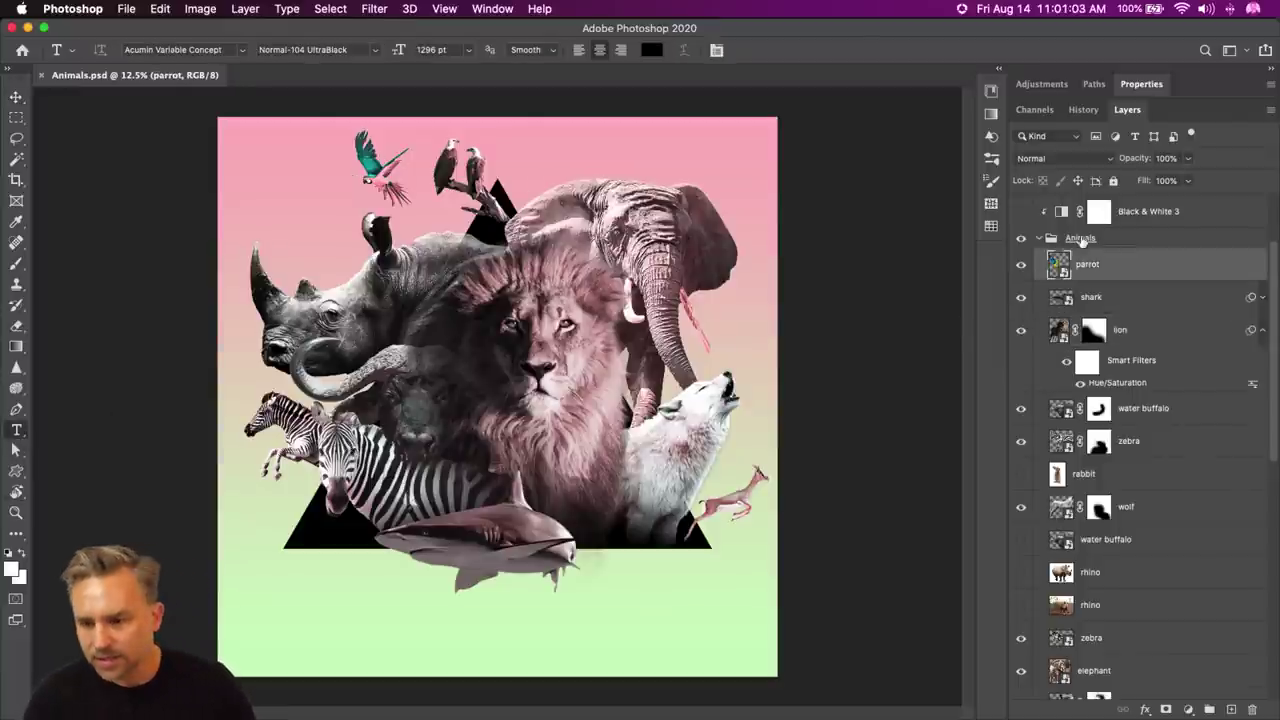
{"action": "left_click", "coordinate": [1231, 709]}
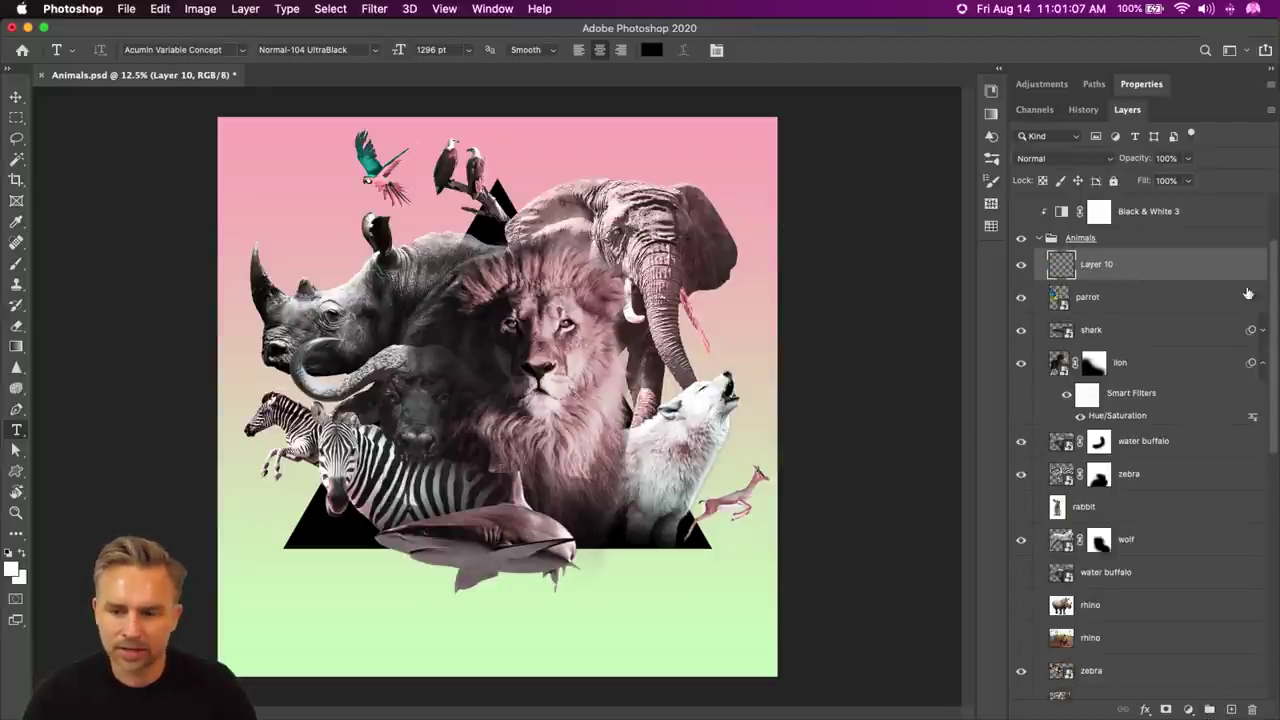
- Add the text KING in Acumin Variable Concept at 1296 pt and centre it across the upper part of the canvas
{"action": "left_click", "coordinate": [351, 369]}
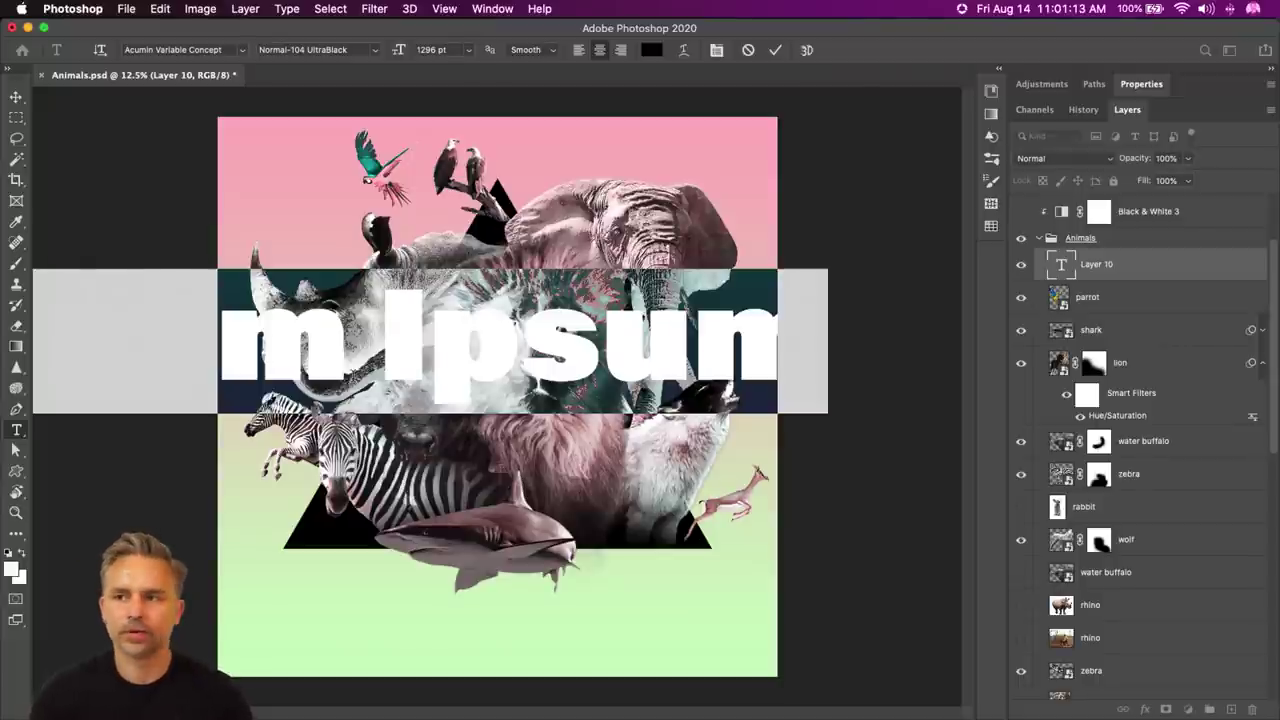
{"action": "type", "text": "KING"}
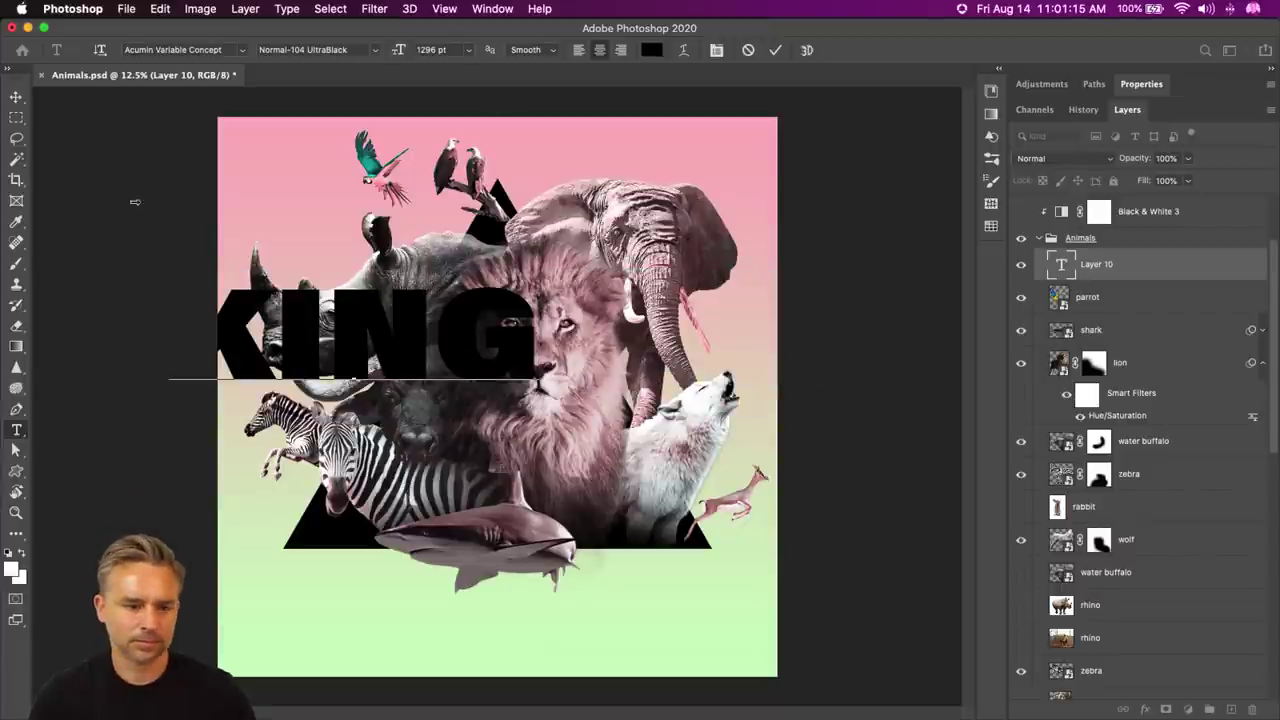
{"action": "left_click", "coordinate": [14, 97]}
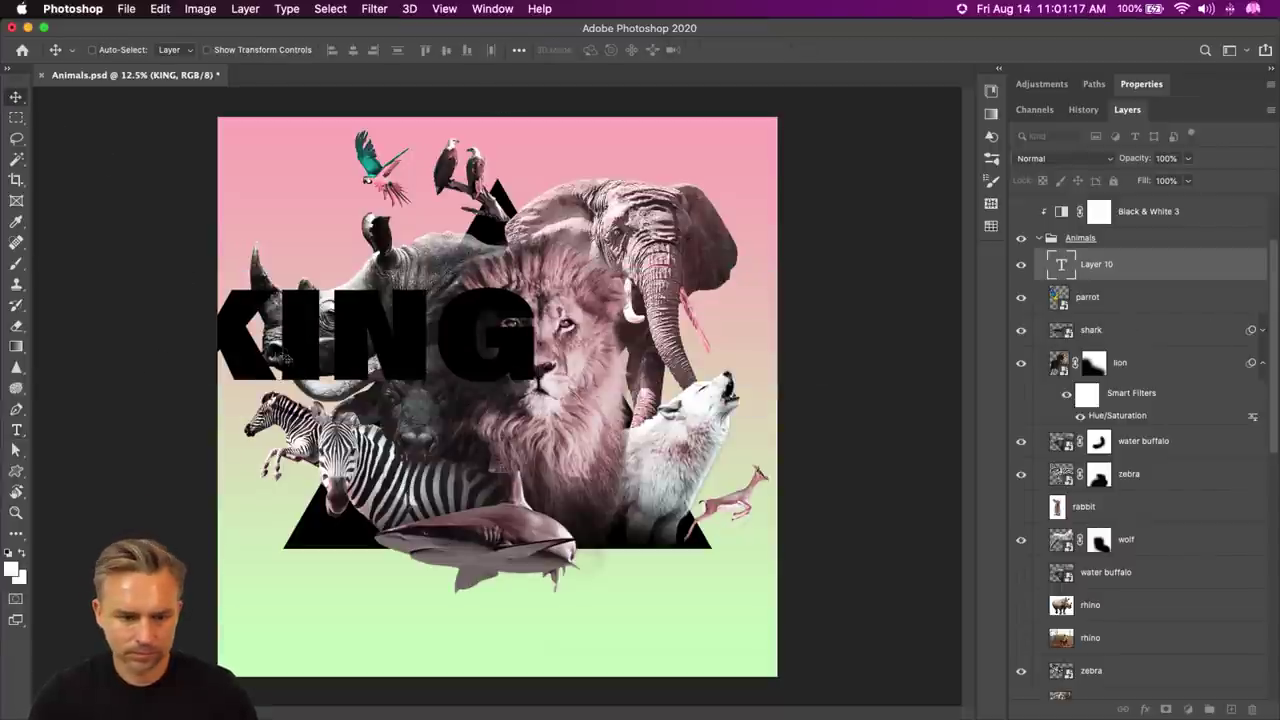
{"action": "left_click_drag", "start_coordinate": [295, 350], "coordinate": [430, 228]}
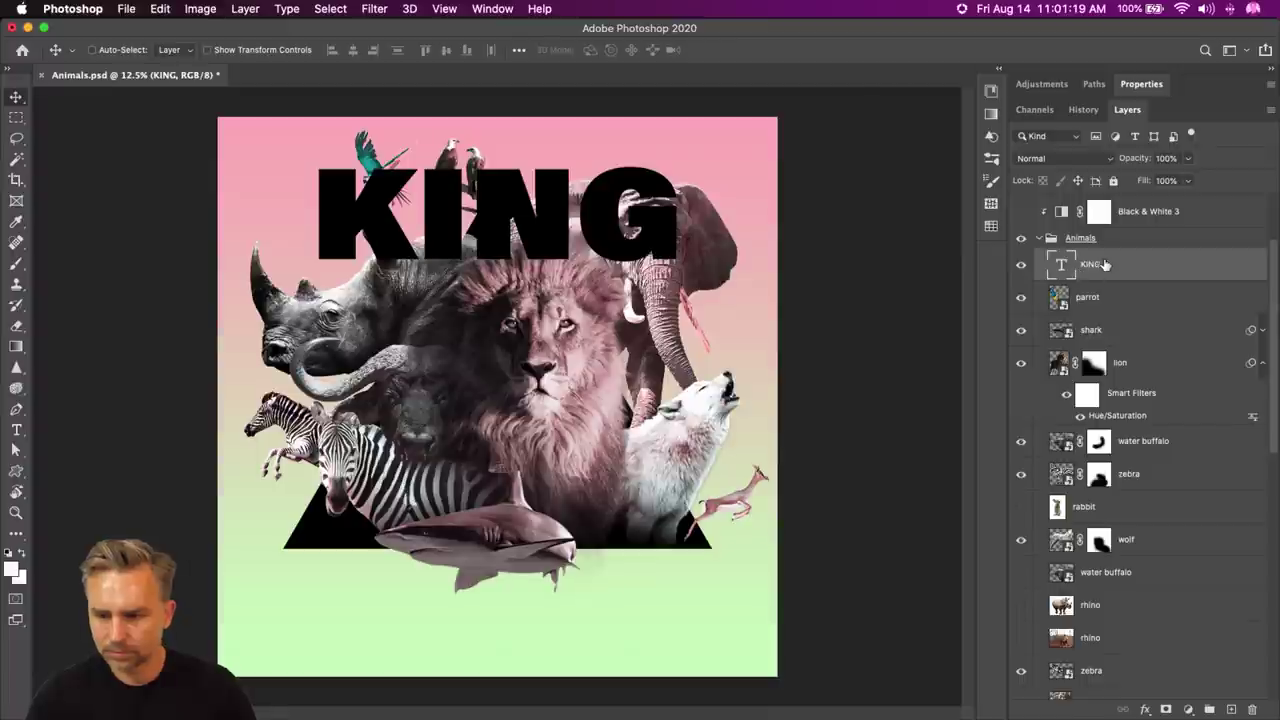
- Move the KING layer out of the Animals group to above Color Lookup 1 and set its text color to white, ffffff
{"action": "scroll", "coordinate": [1107, 262], "scroll_direction": "up", "scroll_amount": 3}
{"action": "left_click_drag", "start_coordinate": [1110, 370], "coordinate": [1050, 243]}
{"action": "left_click", "coordinate": [1145, 86]}
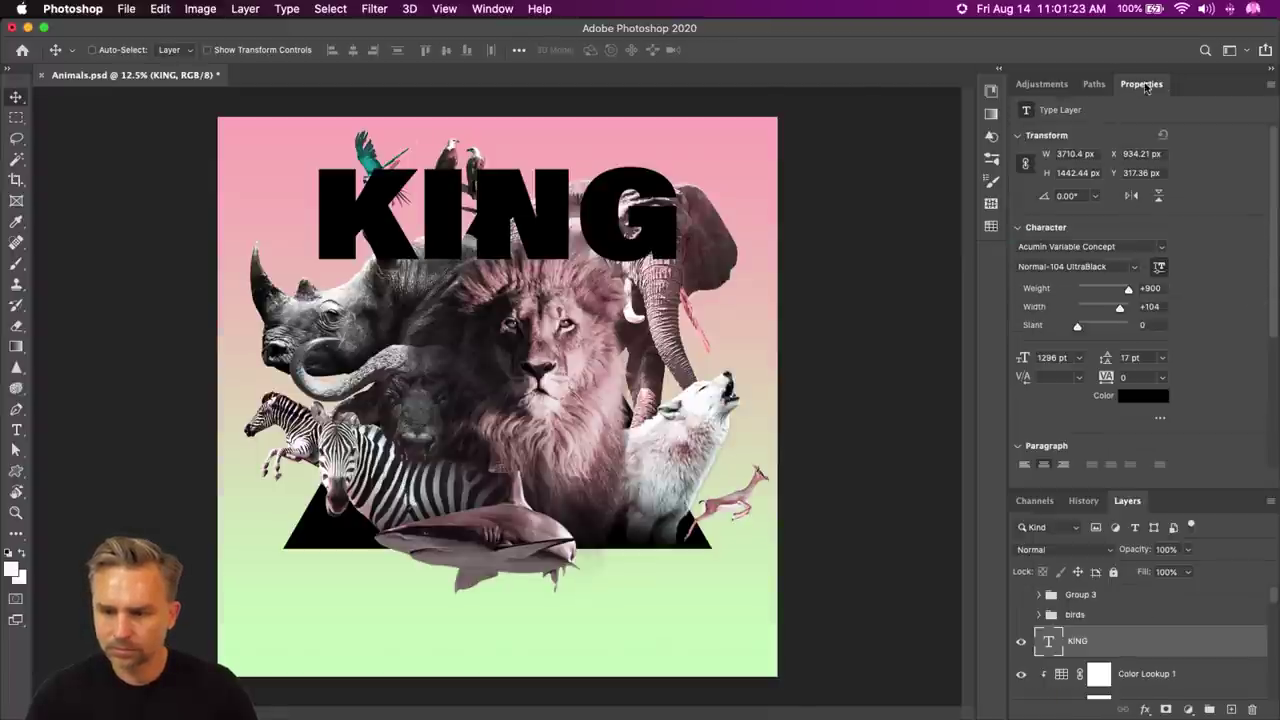
{"action": "left_click", "coordinate": [1143, 395]}
{"action": "type", "text": "ffffff"}
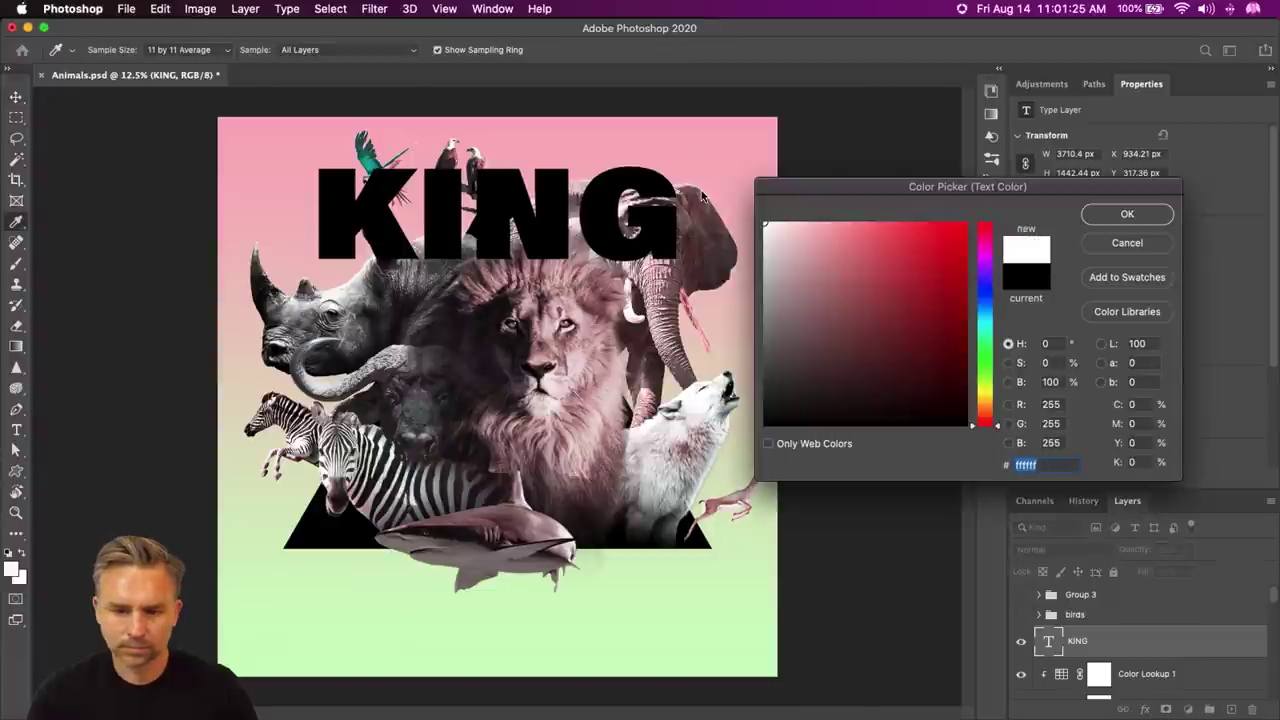
{"action": "key", "text": "Return"}
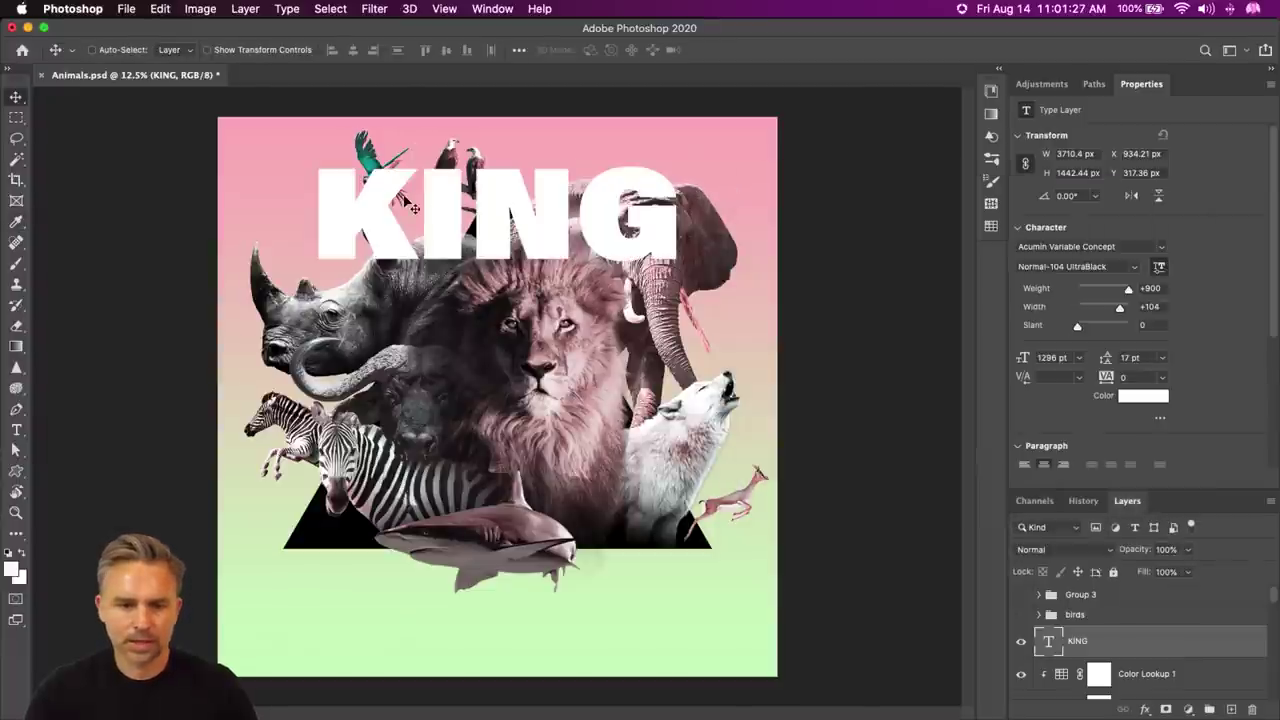
- Scale the KING text proportionally about its centre to 141.29% so it spans nearly the full canvas width
{"action": "key", "text": "super+t"}
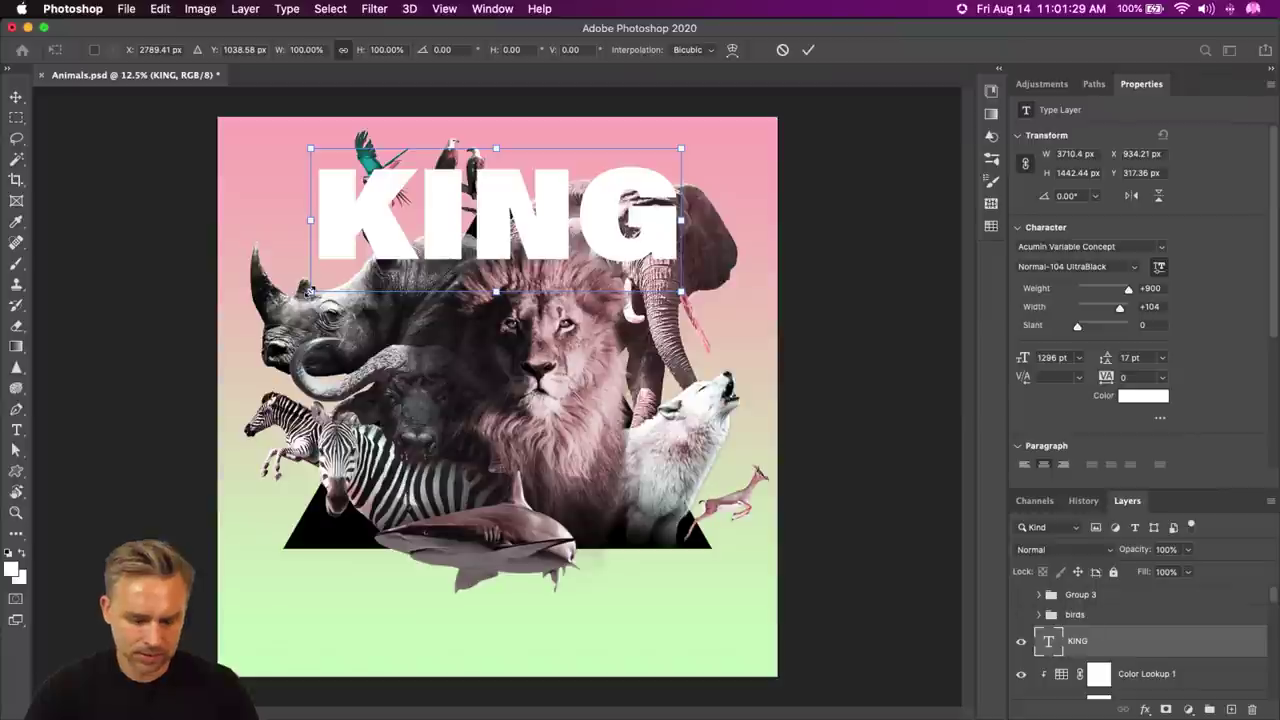
{"action": "left_click_drag", "start_coordinate": [310, 290], "coordinate": [241, 344]}
{"action": "key", "text": "Return"}
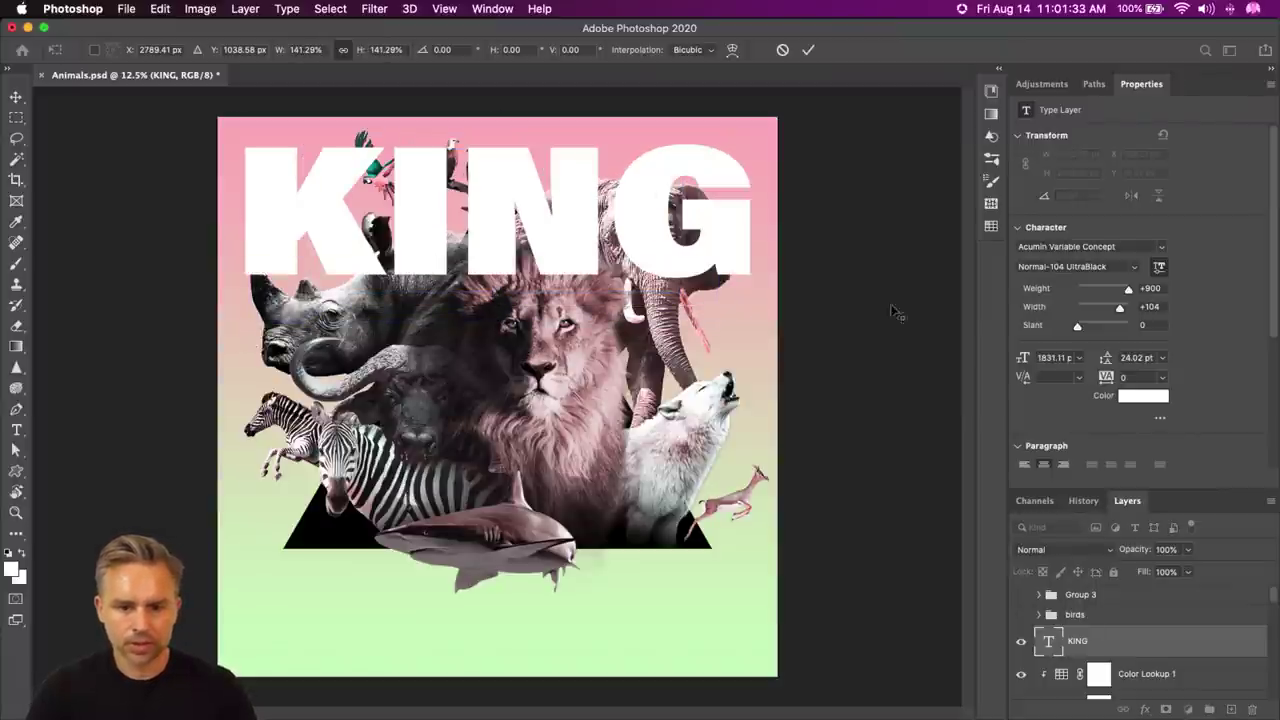
- Duplicate the KING text straight down beneath the original and change the copy's wording to DOM
{"action": "double_click", "coordinate": [1213, 84]}
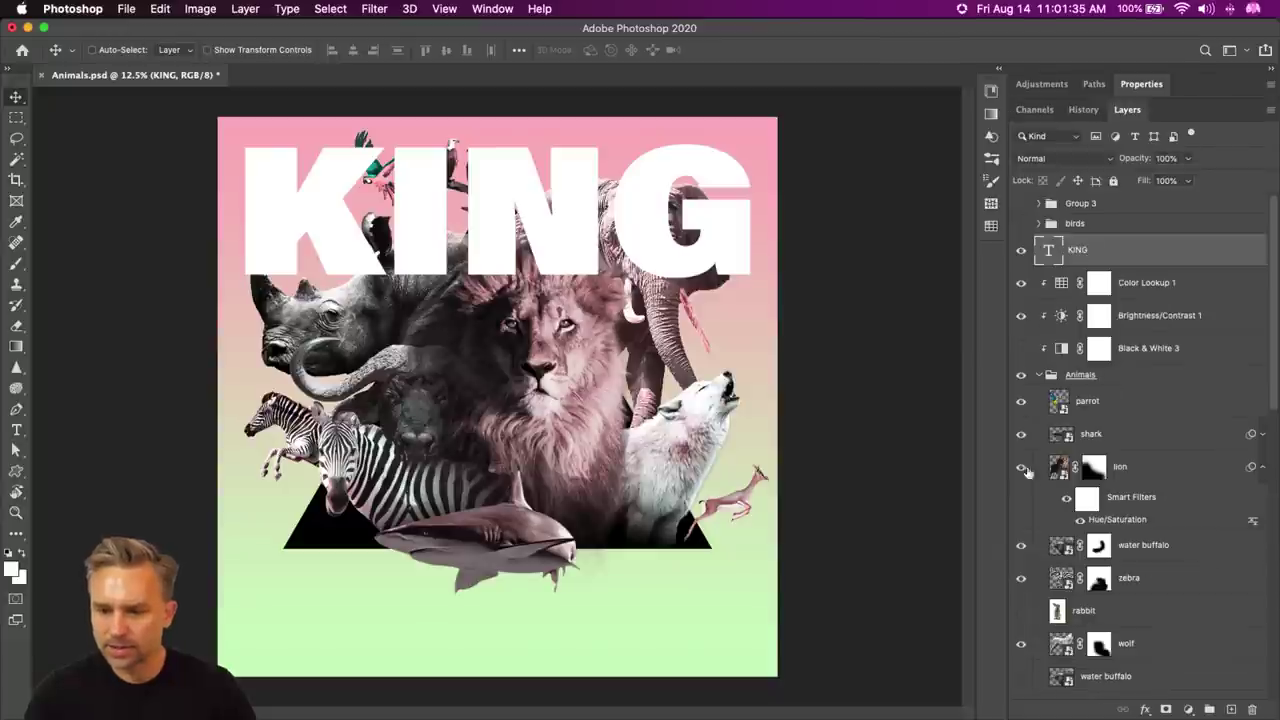
{"action": "left_click", "coordinate": [1262, 468]}
{"action": "key", "text": "super+j"}
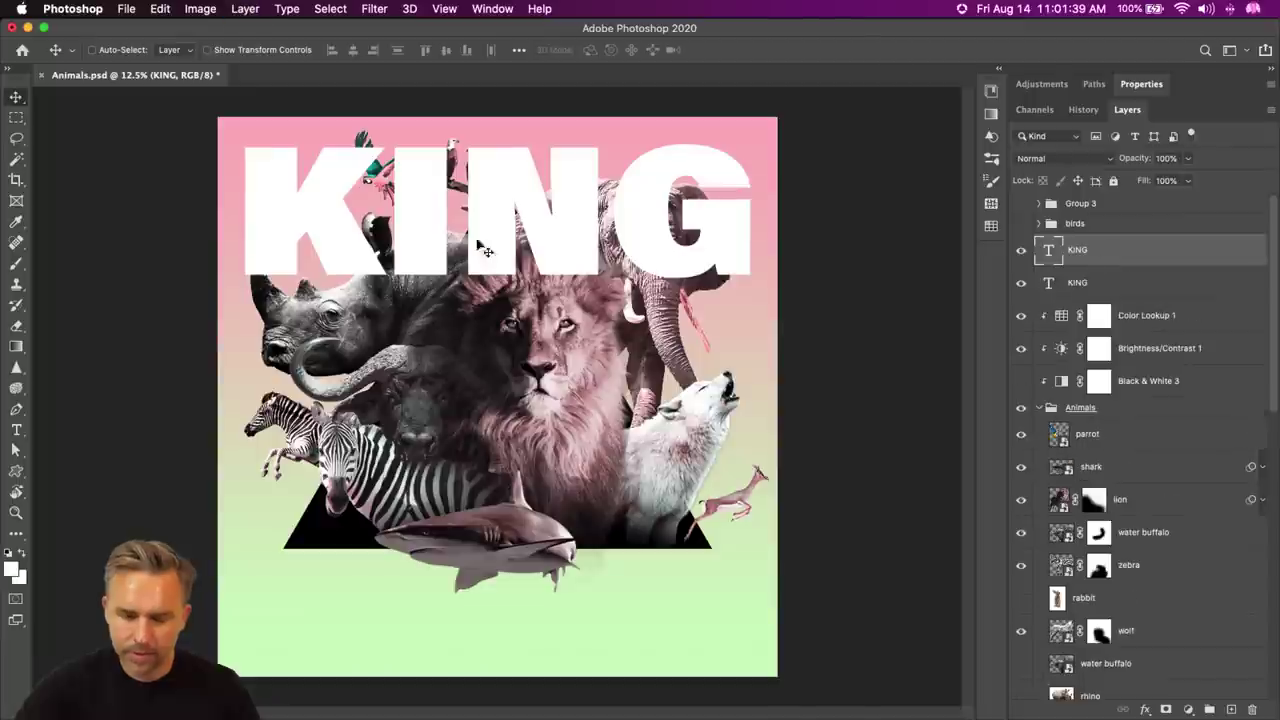
{"action": "left_click_drag", "start_coordinate": [187, 308], "coordinate": [187, 441]}
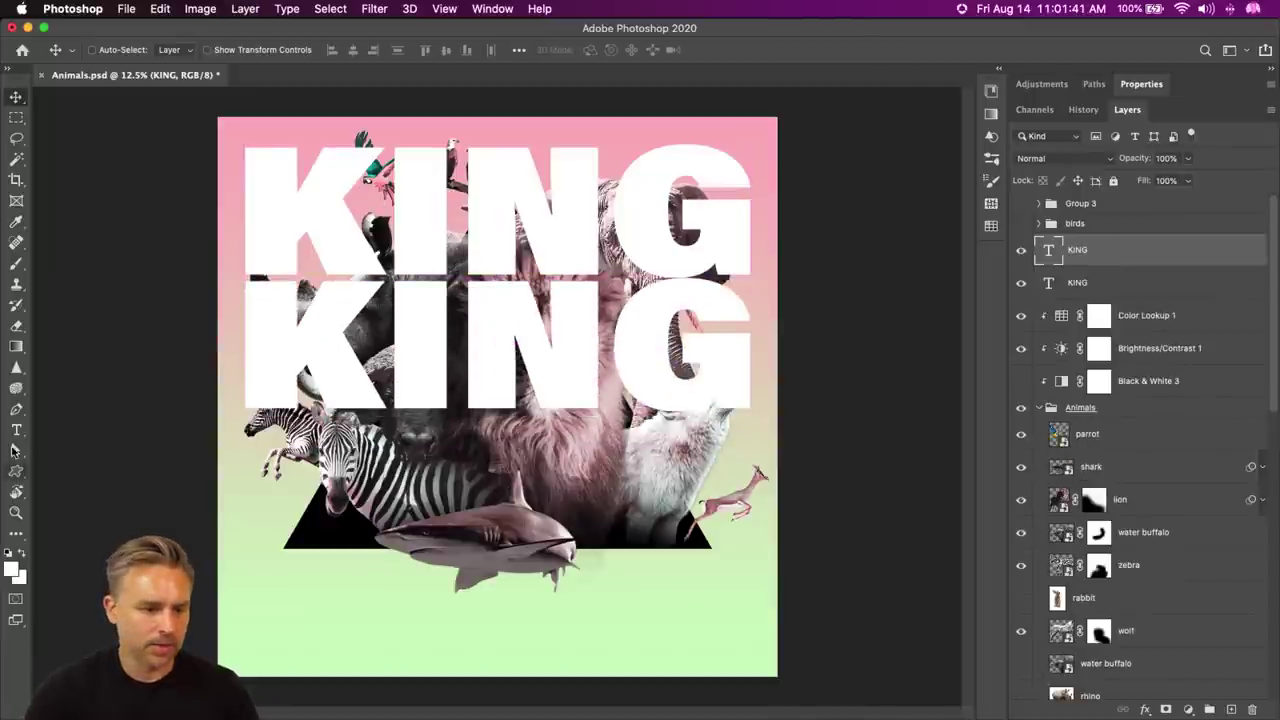
{"action": "left_click", "coordinate": [16, 430]}
{"action": "double_click", "coordinate": [421, 351]}
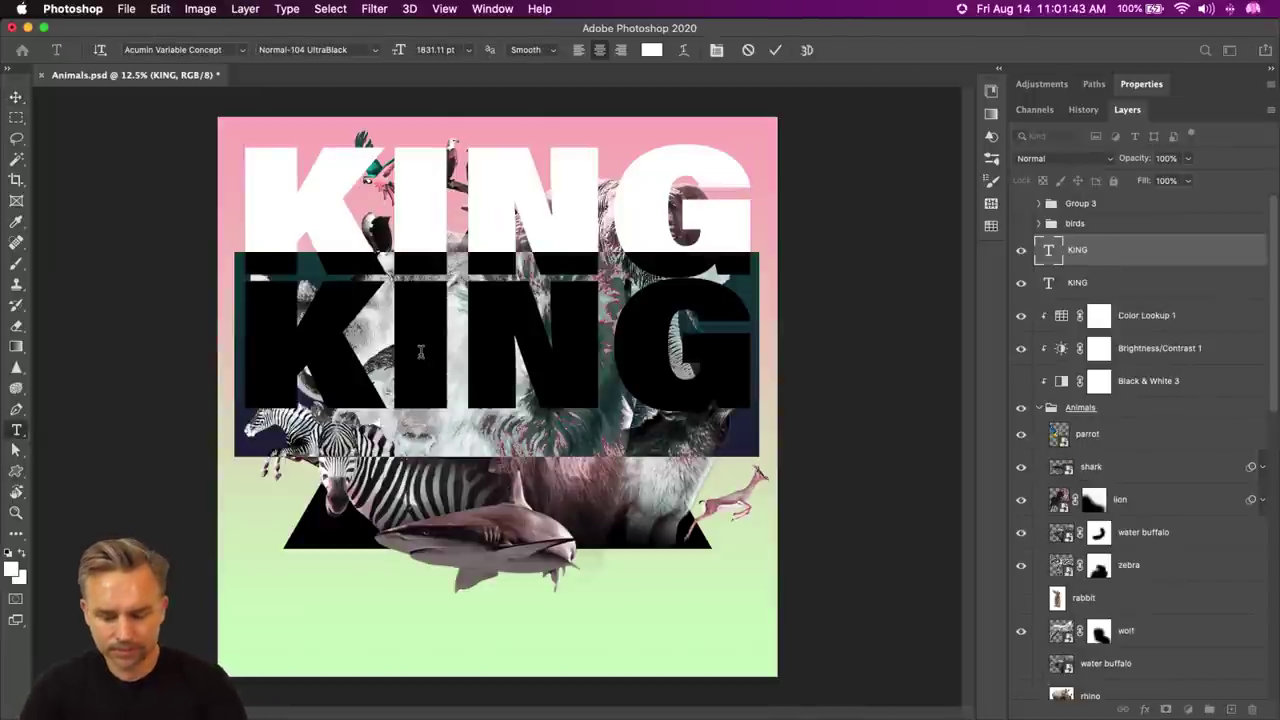
{"action": "type", "text": "DOM"}
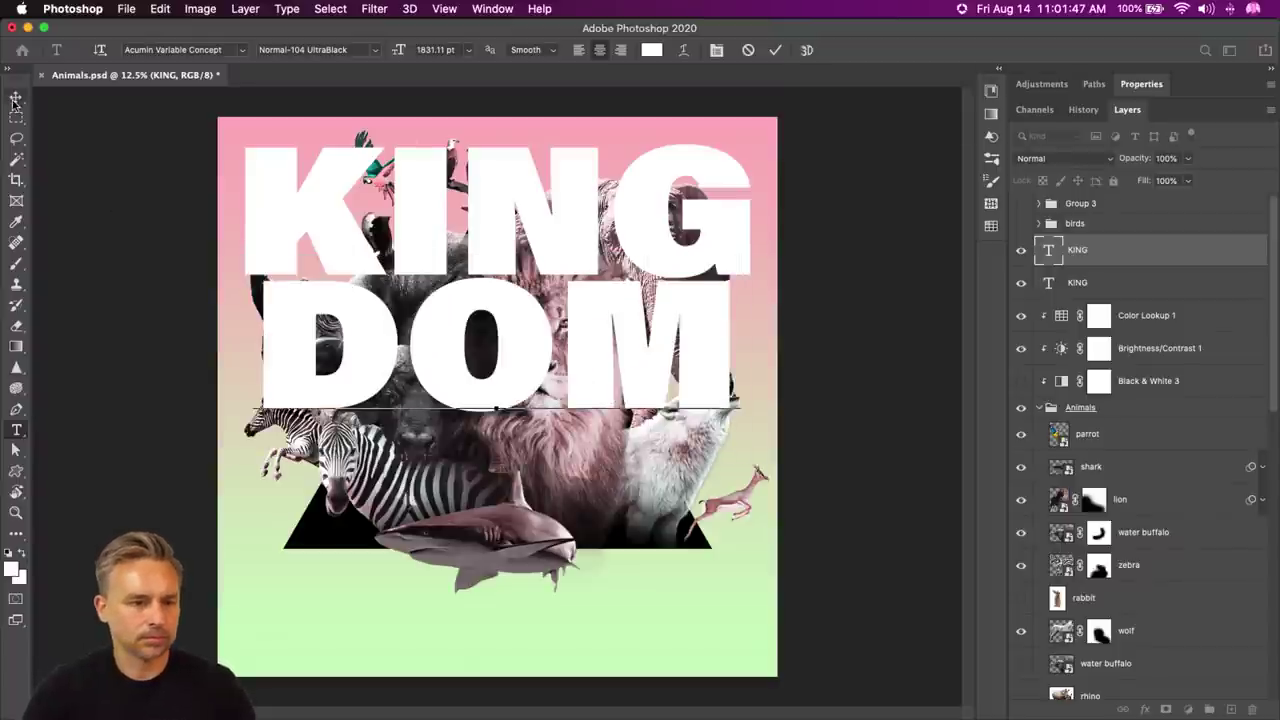
{"action": "key", "text": "ctrl+Return"}
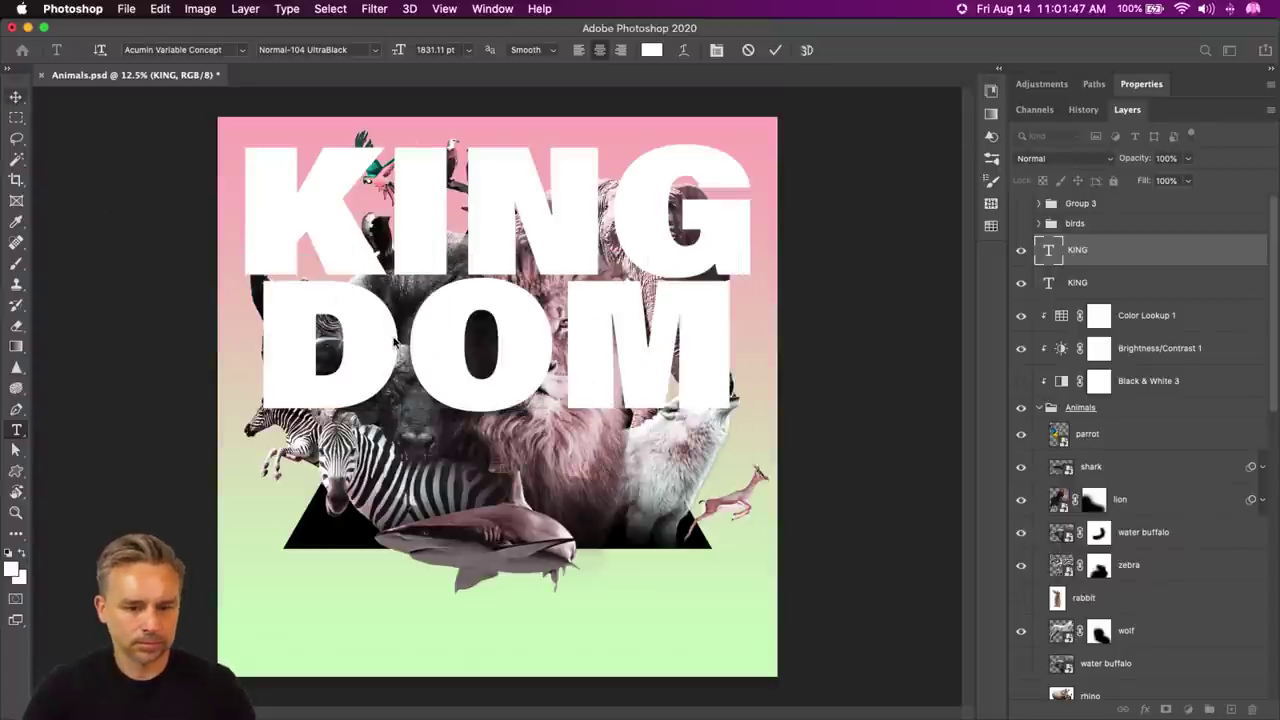
- Scale the DOM text to 110.04% to match KING's width and move it straight down to the lower part of the canvas
{"action": "key", "text": "ctrl+t"}
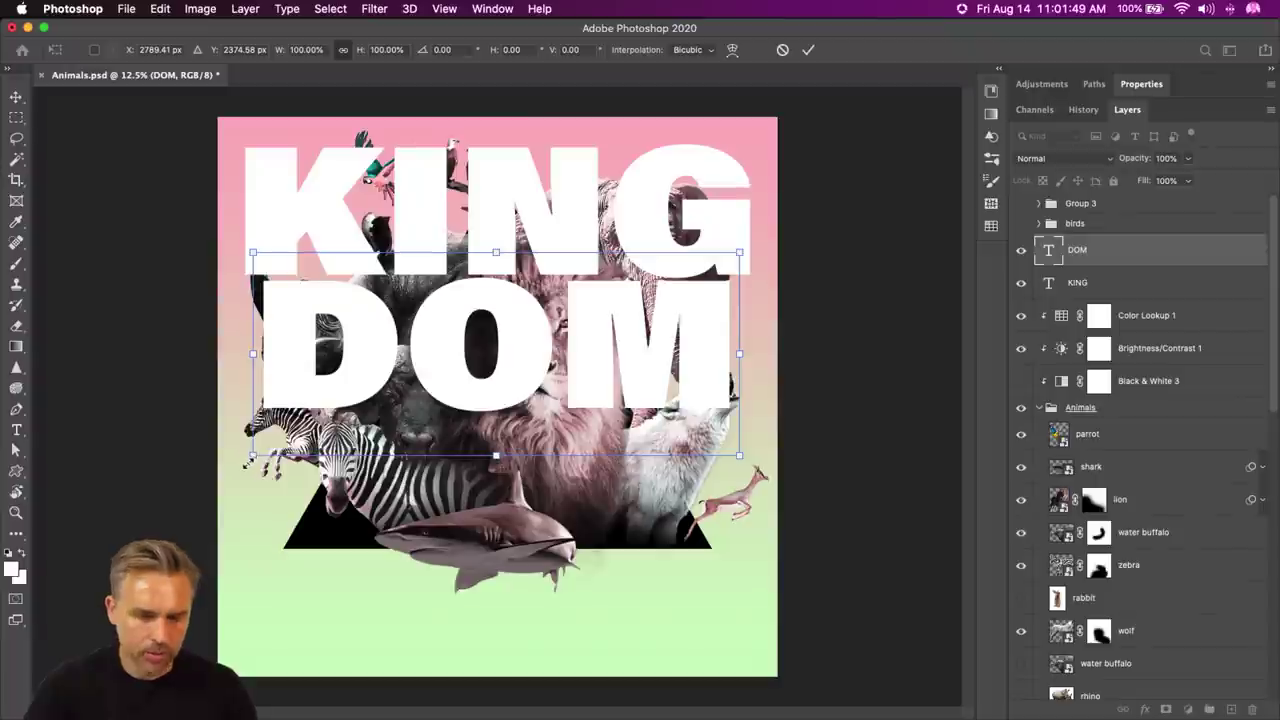
{"action": "left_click_drag", "start_coordinate": [253, 455], "coordinate": [230, 483]}
{"action": "left_click_drag", "start_coordinate": [295, 389], "coordinate": [345, 372]}
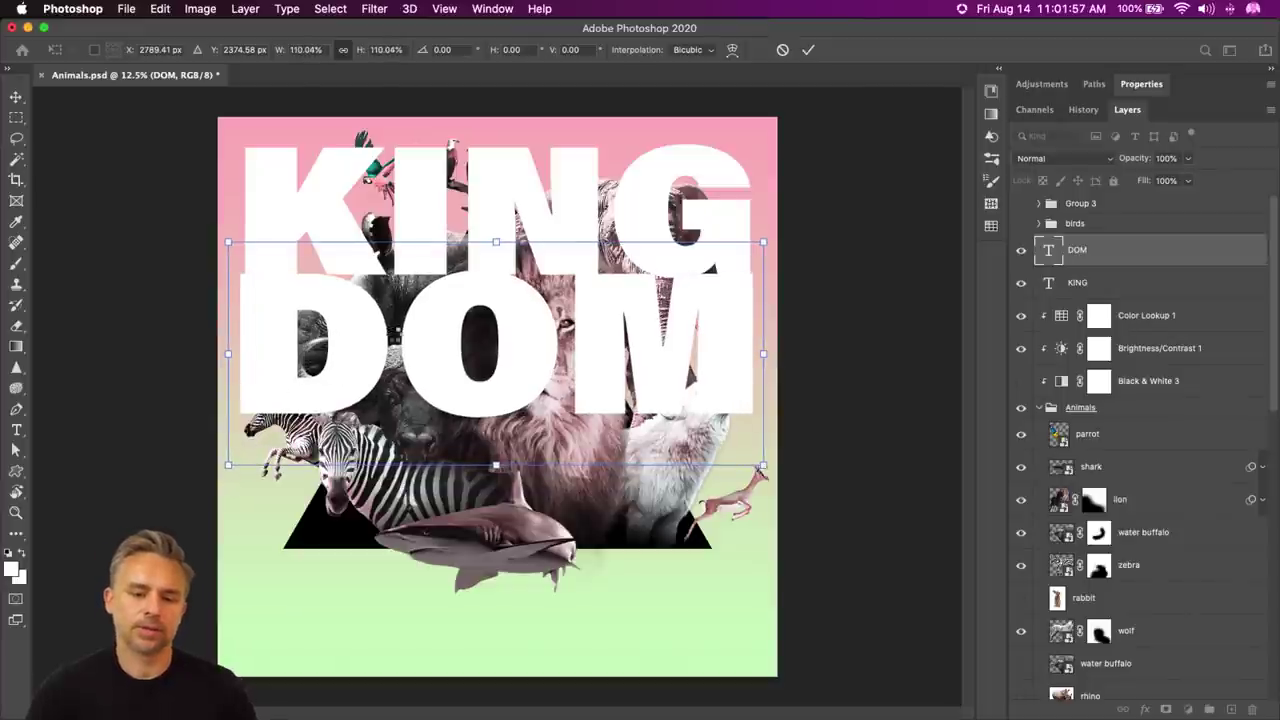
{"action": "key", "text": "Return"}
{"action": "left_click_drag", "start_coordinate": [398, 332], "coordinate": [433, 545]}
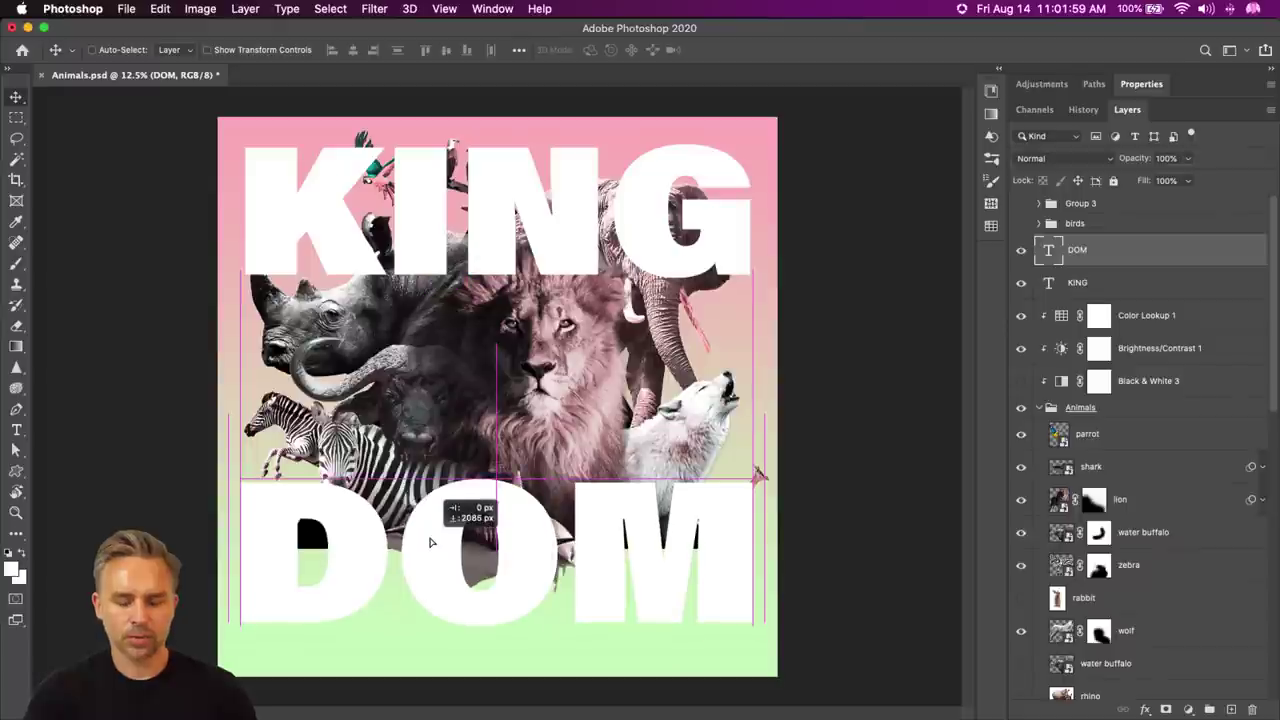
- Move the DOM and KING layers into the bkgd group below Triangle 2, and compare the composition with the triangle hidden and shown
{"action": "left_click", "coordinate": [1120, 285], "text": "shift"}
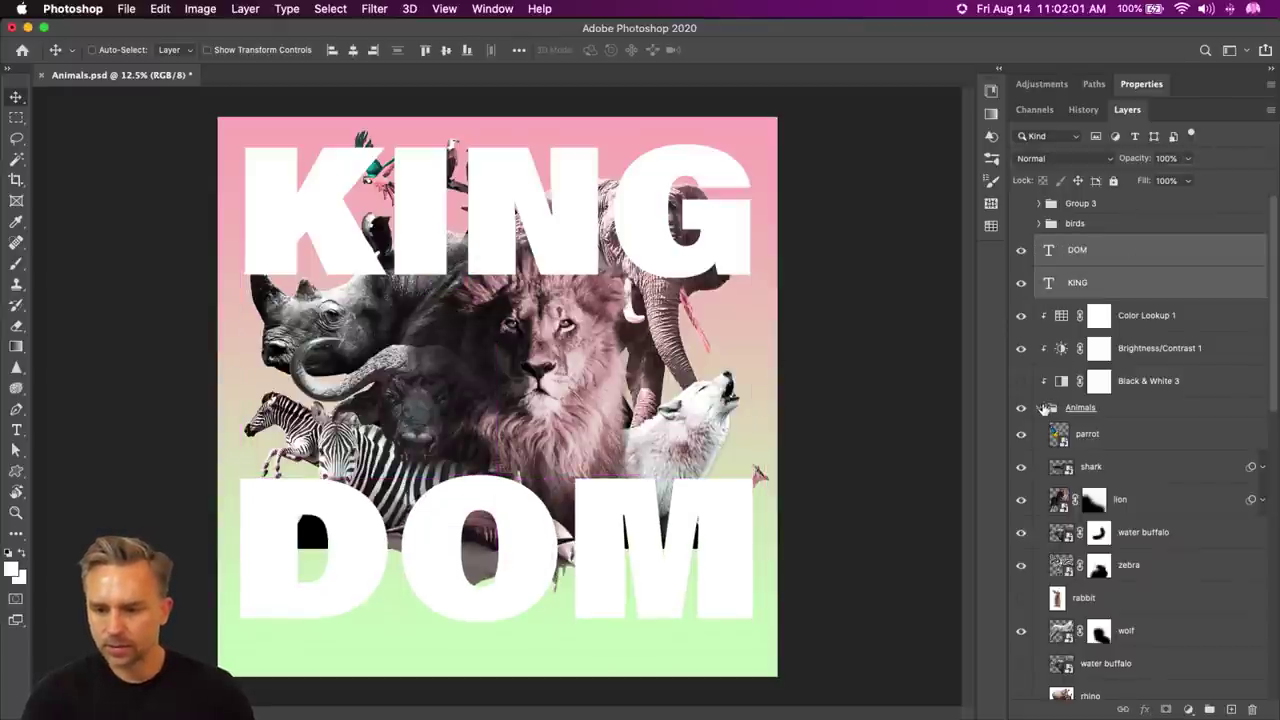
{"action": "left_click", "coordinate": [1038, 407]}
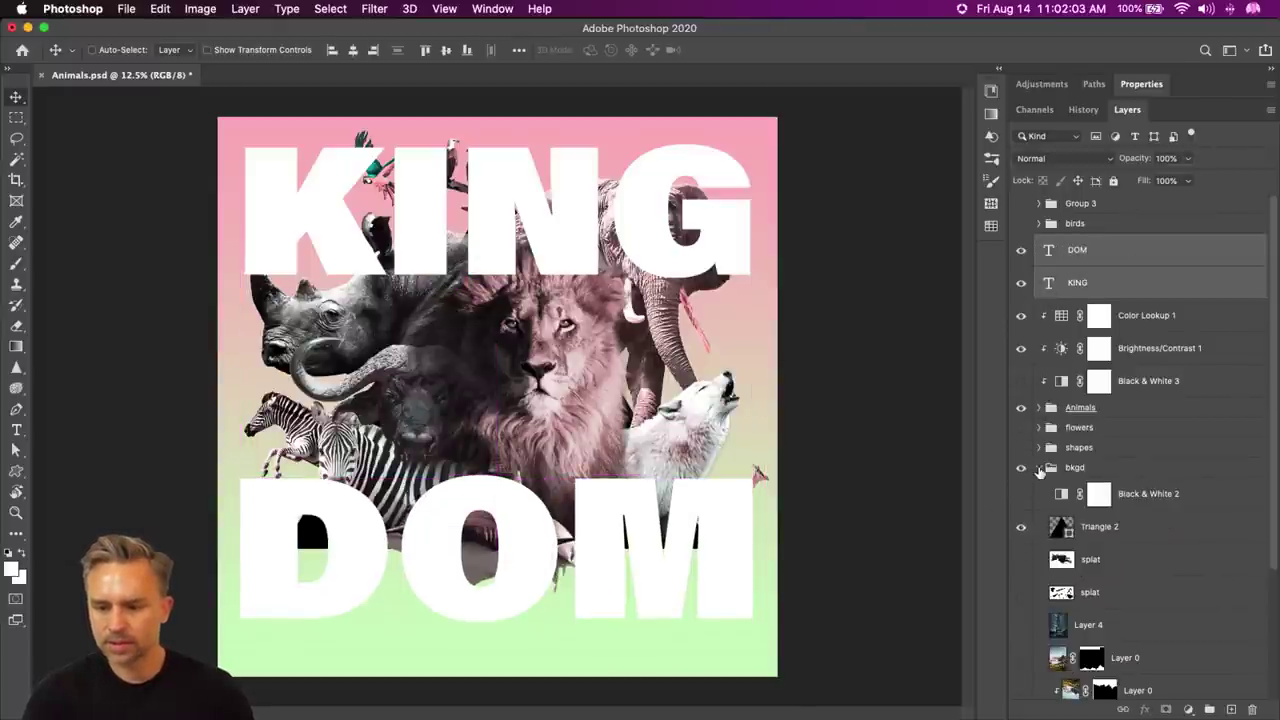
{"action": "left_click_drag", "start_coordinate": [1070, 289], "coordinate": [1104, 543]}
{"action": "left_click", "coordinate": [1020, 461]}
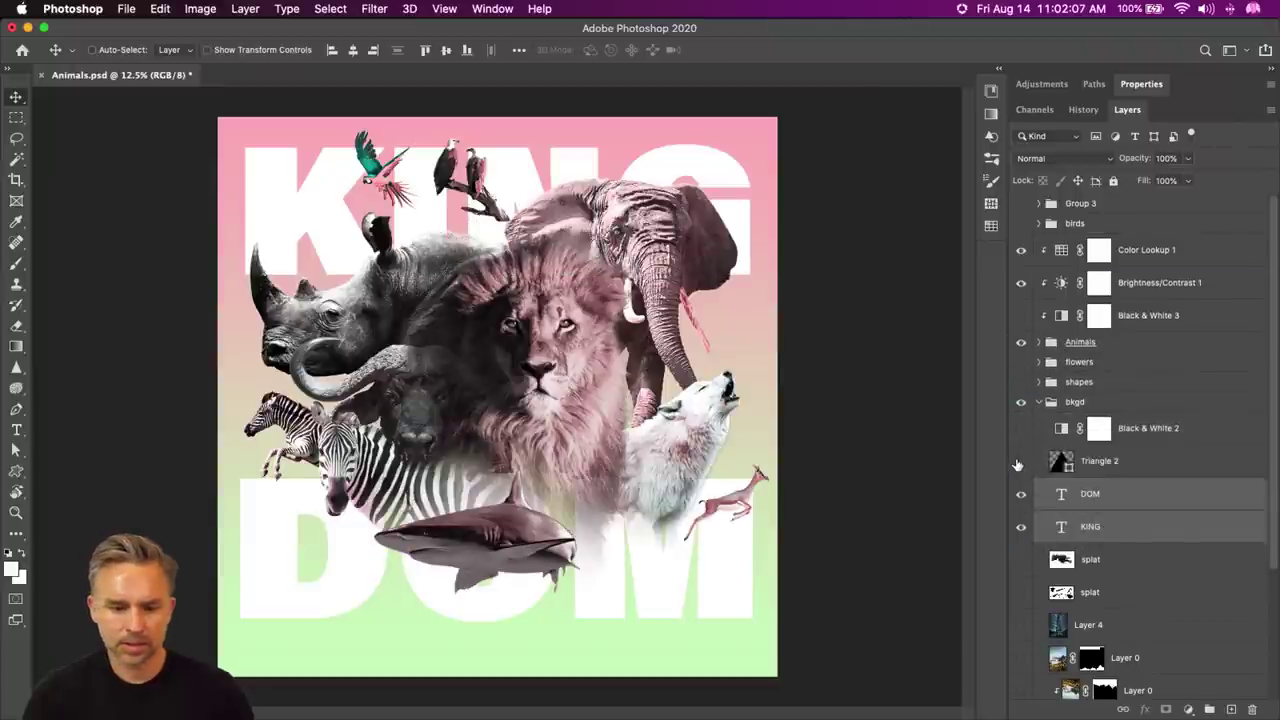
{"action": "left_click", "coordinate": [1020, 463]}
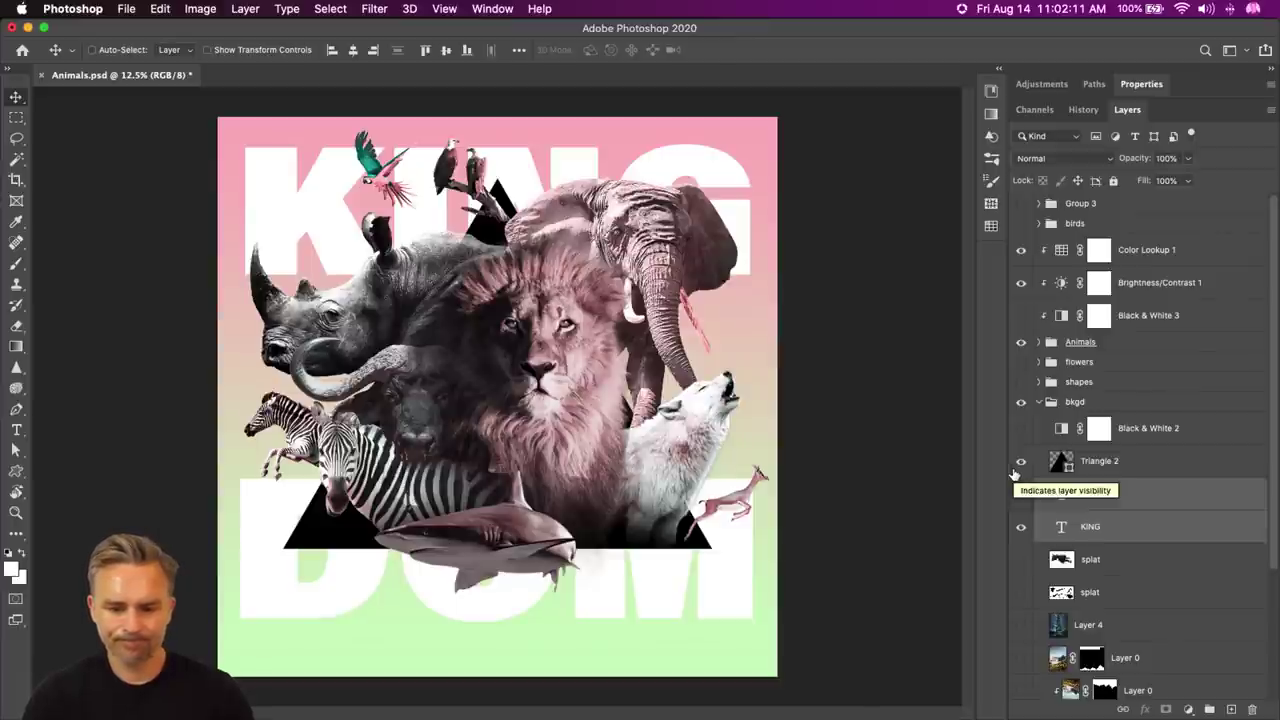
- Reorder the DOM layer below the KING layer in the bkgd group and select both text layers
{"action": "left_click", "coordinate": [1095, 538]}
{"action": "left_click_drag", "start_coordinate": [1108, 496], "coordinate": [1087, 538]}
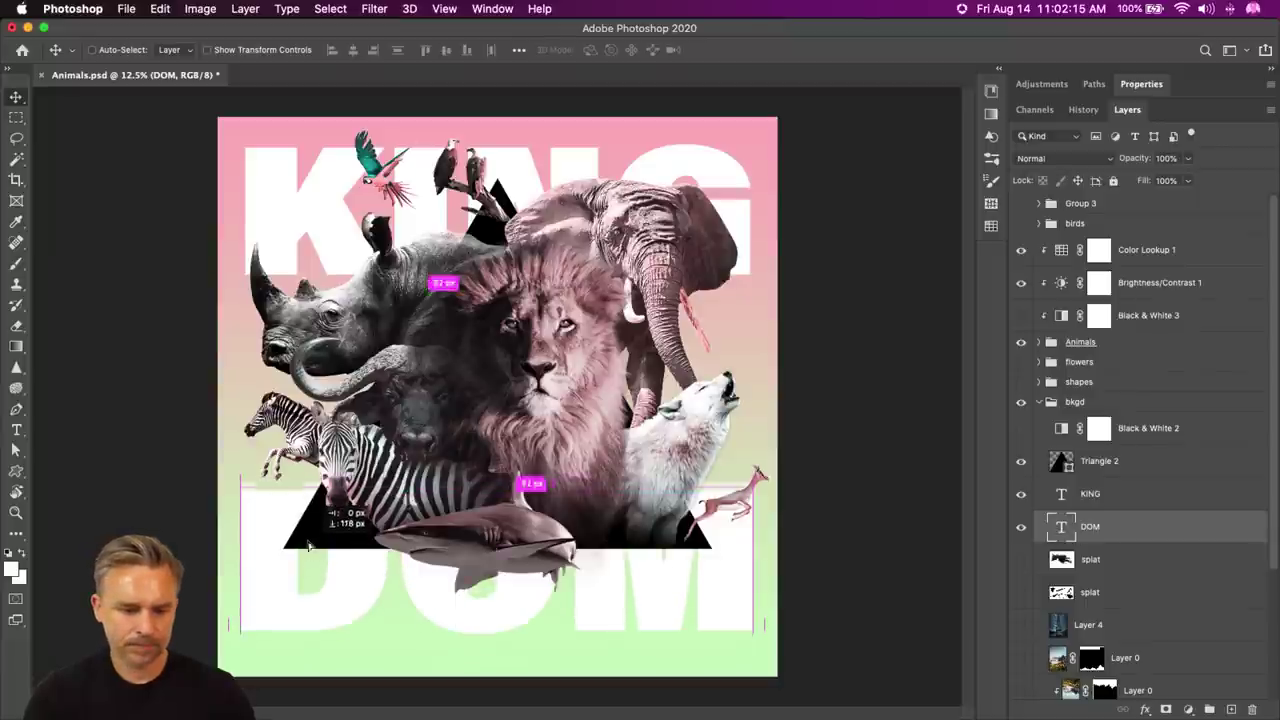
{"action": "left_click", "coordinate": [1113, 500], "text": "shift"}
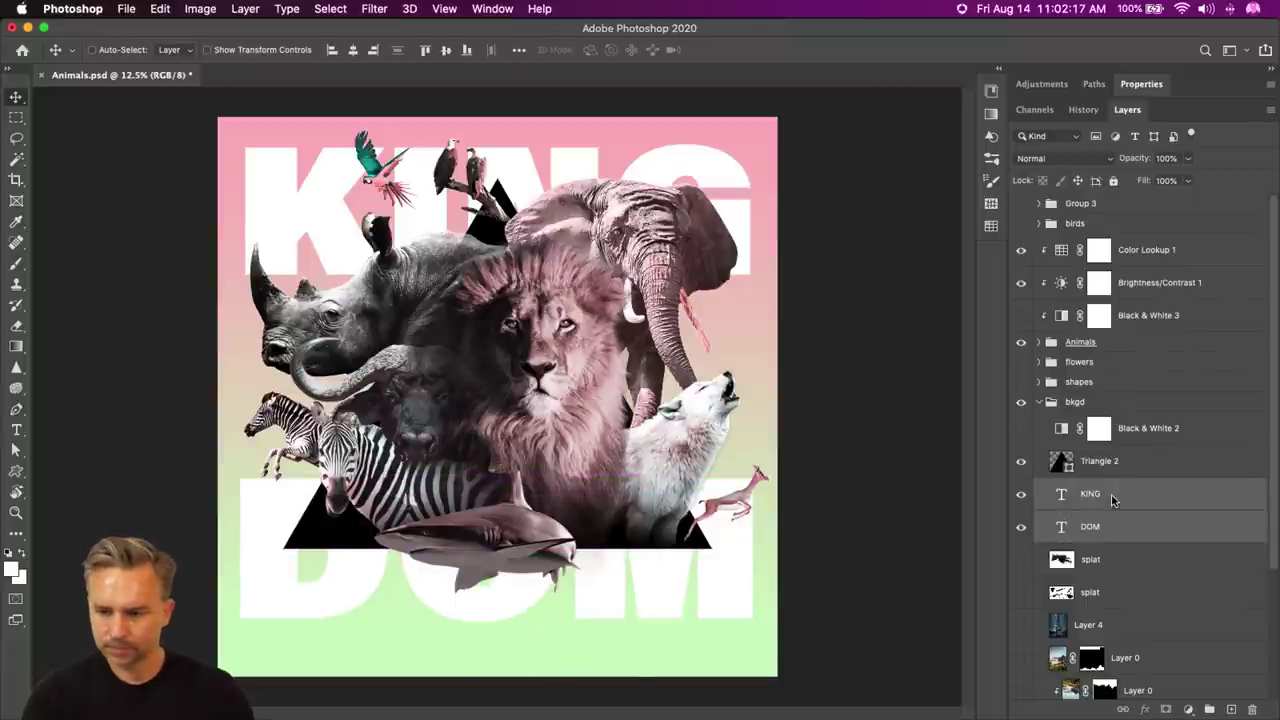
- Set the colour of the KING and DOM text layers to black (000000)
{"action": "left_click", "coordinate": [1140, 86]}
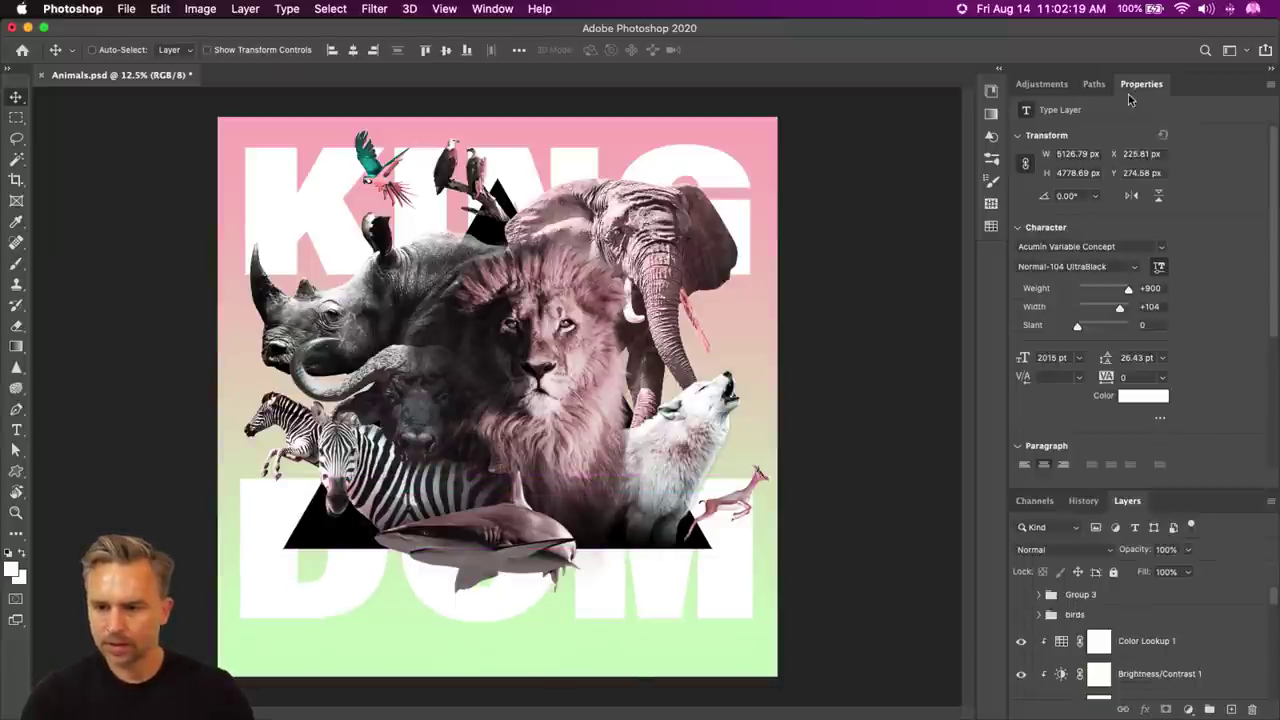
{"action": "left_click", "coordinate": [1141, 400]}
{"action": "left_click", "coordinate": [748, 424]}
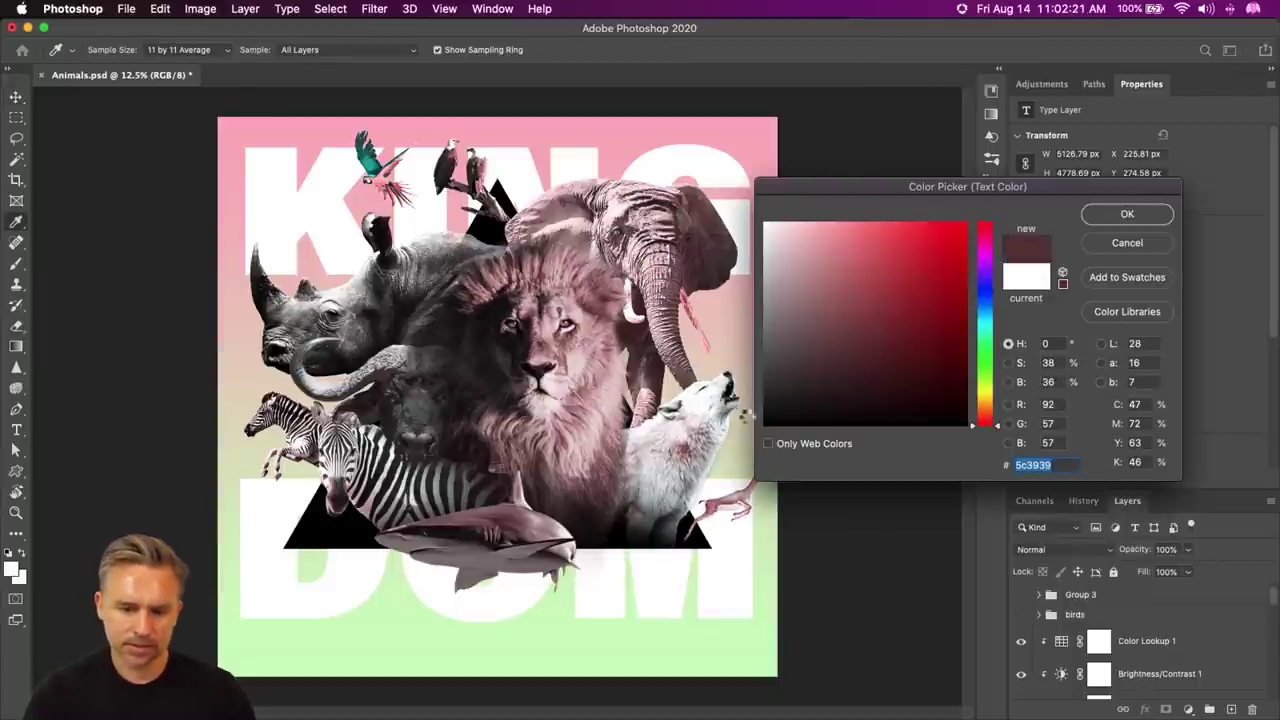
{"action": "left_click", "coordinate": [762, 427]}
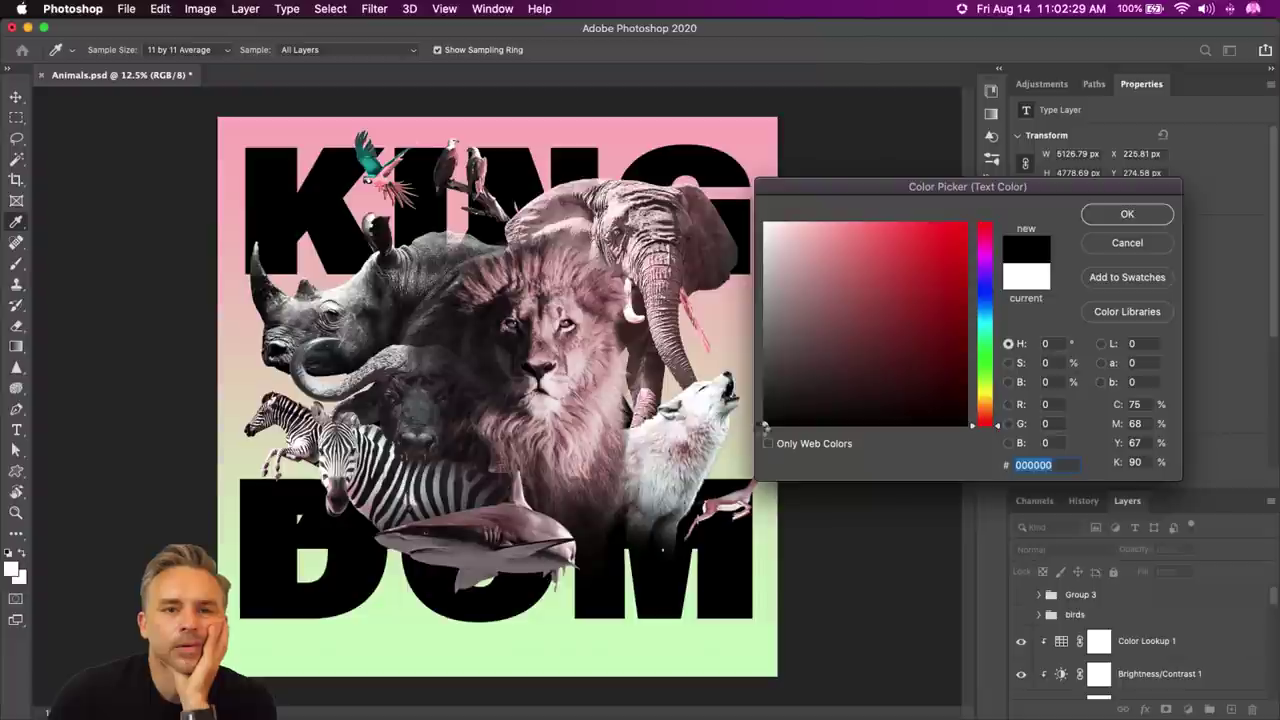
{"action": "key", "text": "Return"}
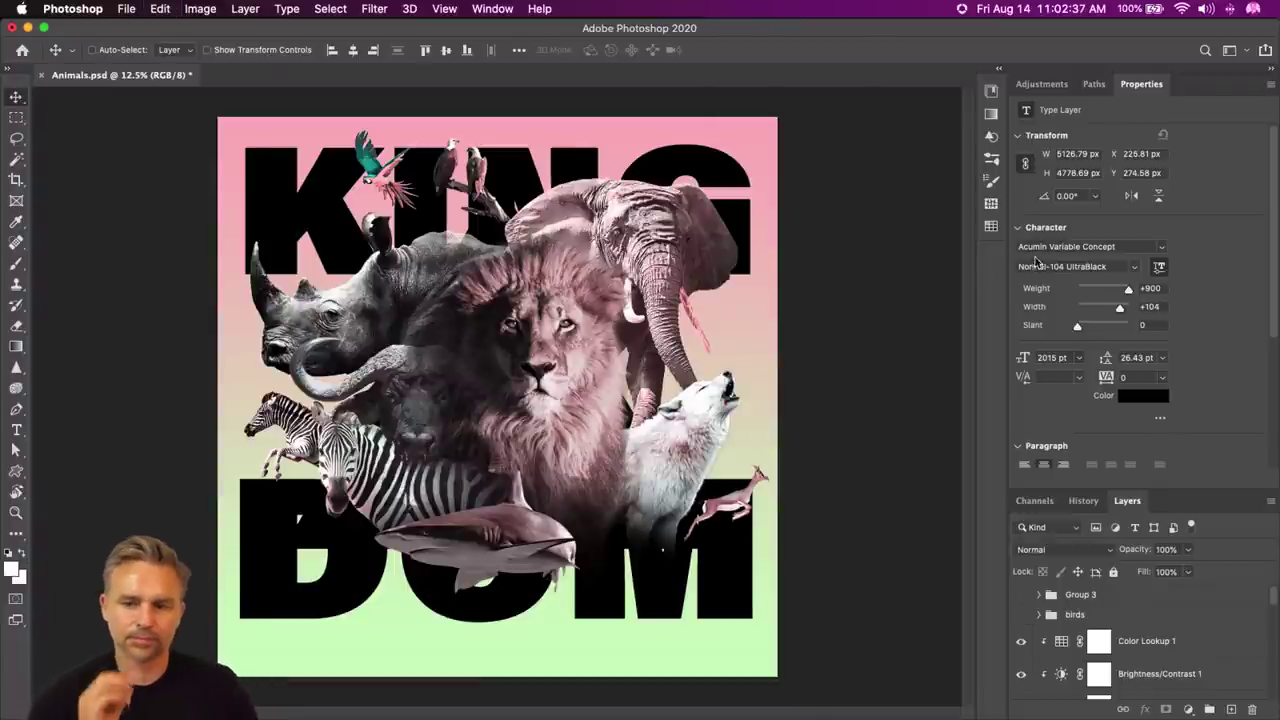
{"action": "double_click", "coordinate": [1150, 85]}
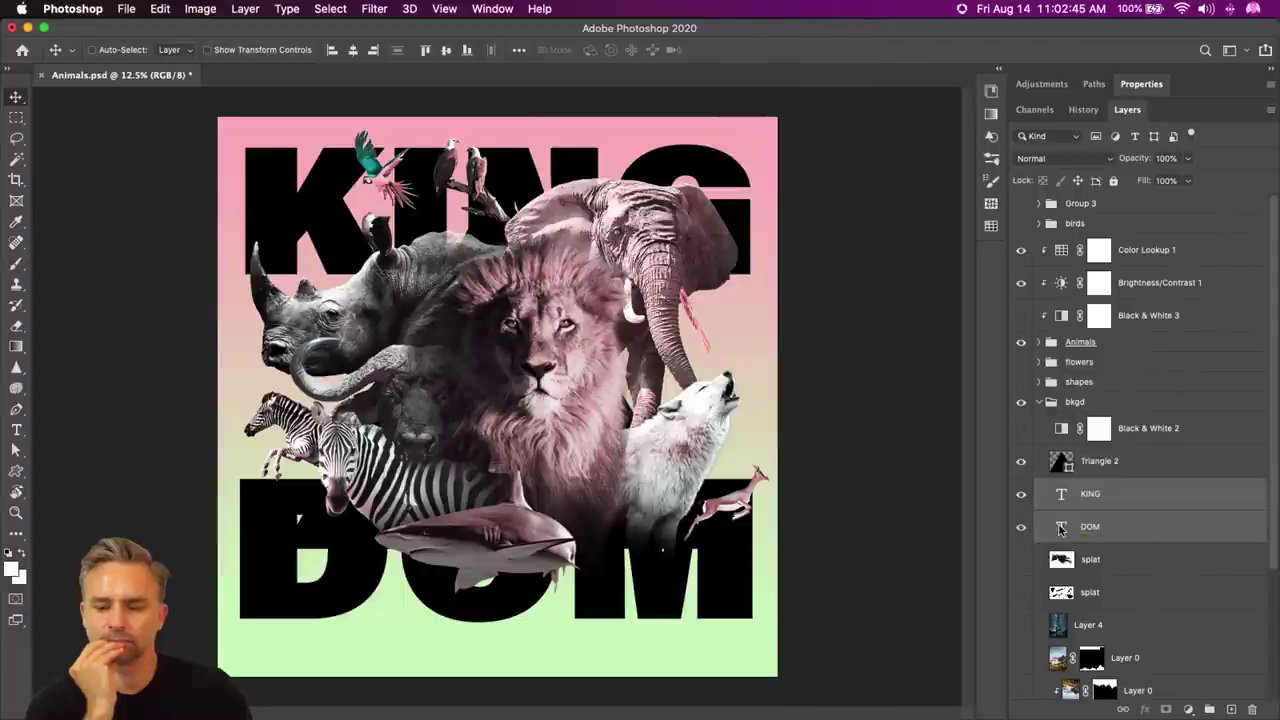
- Set the text colour of the DOM layer to white (ffffff)
{"action": "double_click", "coordinate": [1061, 527]}
{"action": "left_click", "coordinate": [1120, 527]}
{"action": "key", "text": "v"}
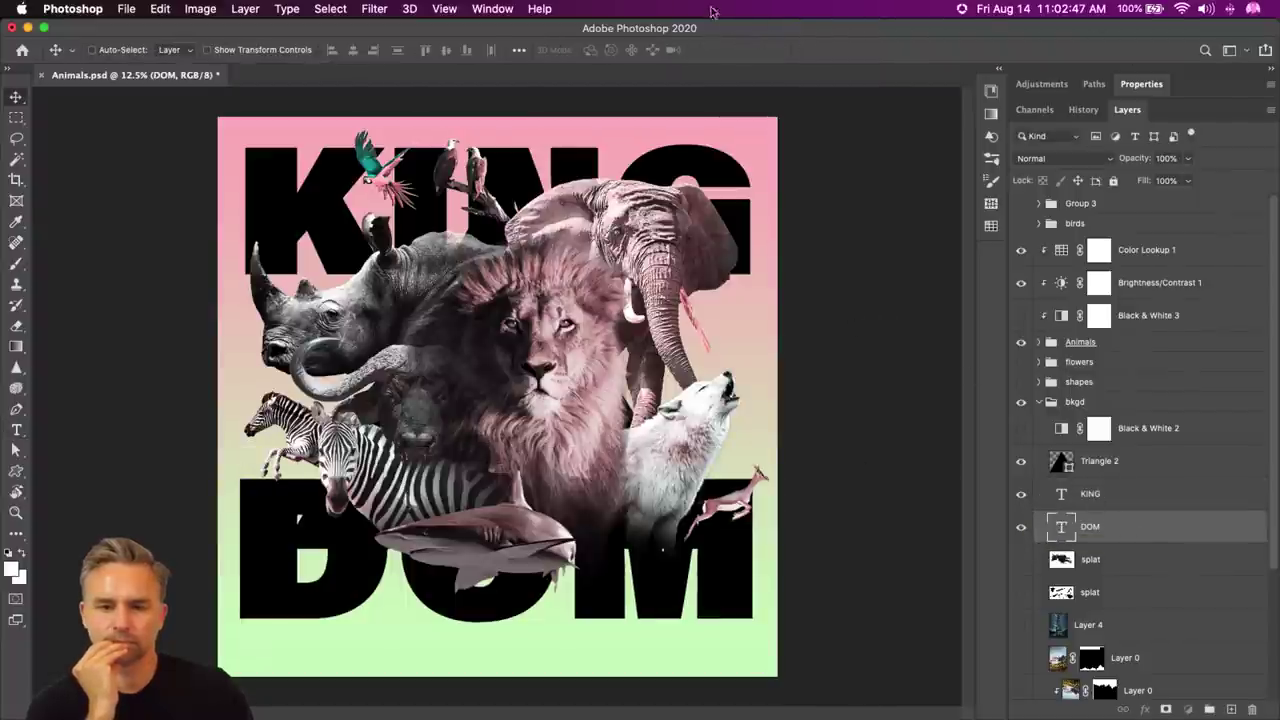
{"action": "left_click", "coordinate": [16, 430]}
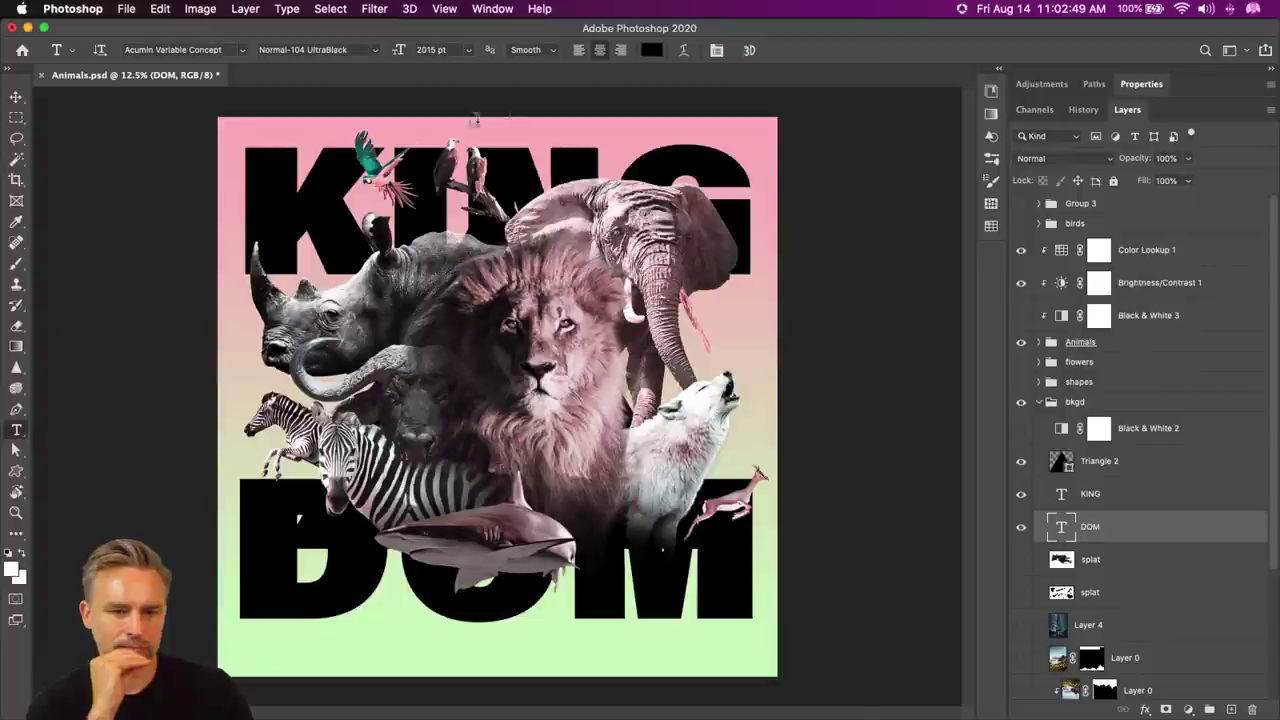
{"action": "left_click", "coordinate": [640, 51]}
{"action": "left_click", "coordinate": [765, 222]}
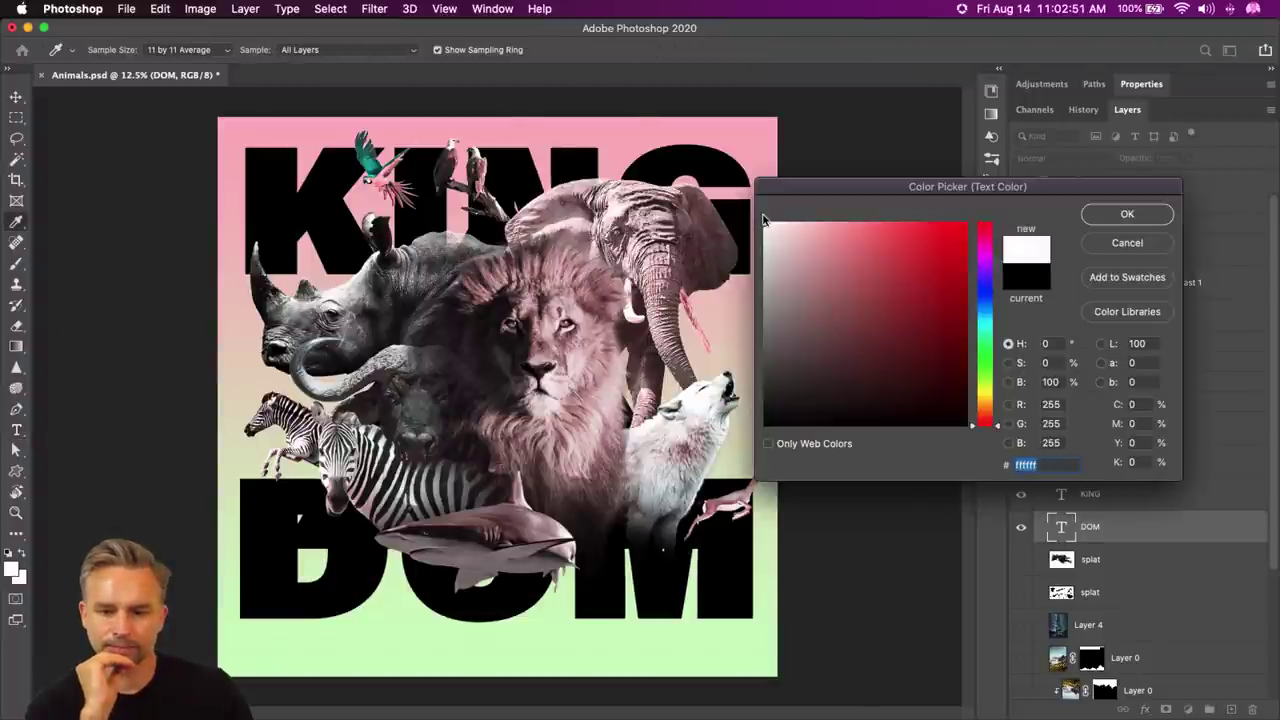
{"action": "left_click", "coordinate": [1117, 215]}
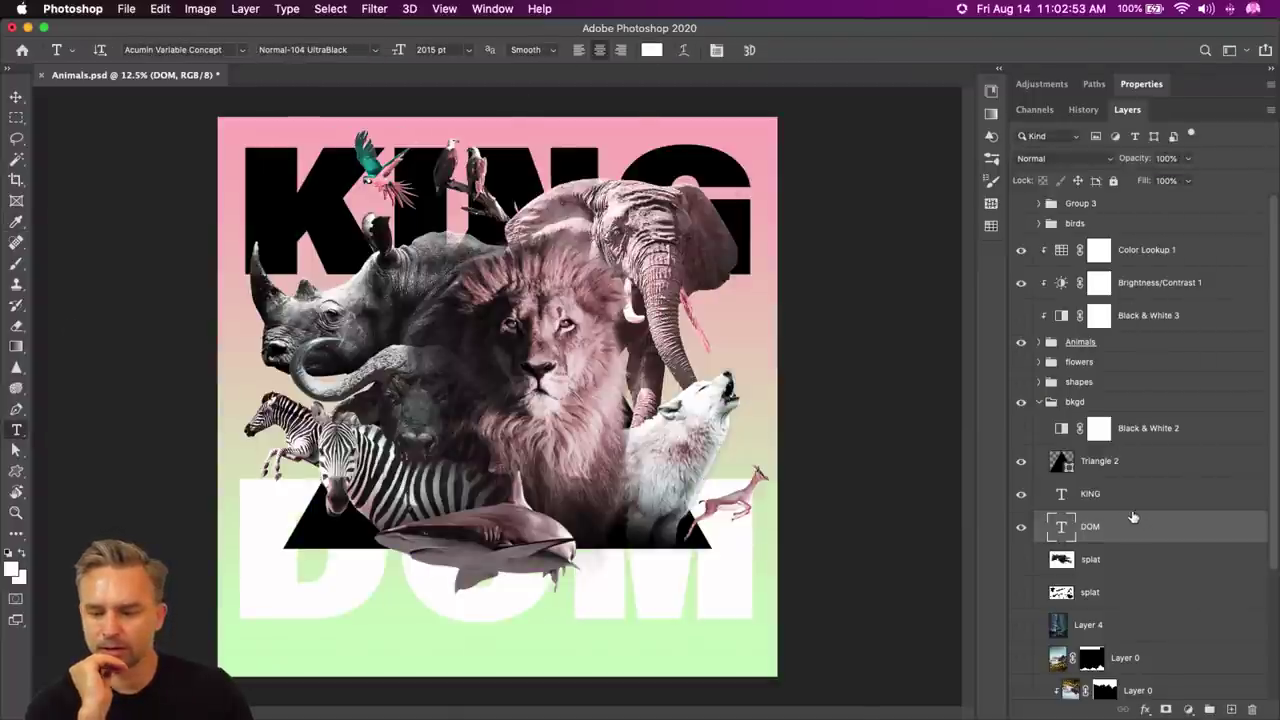
- Set the text colour of the KING layer to white
{"action": "left_click", "coordinate": [1090, 494]}
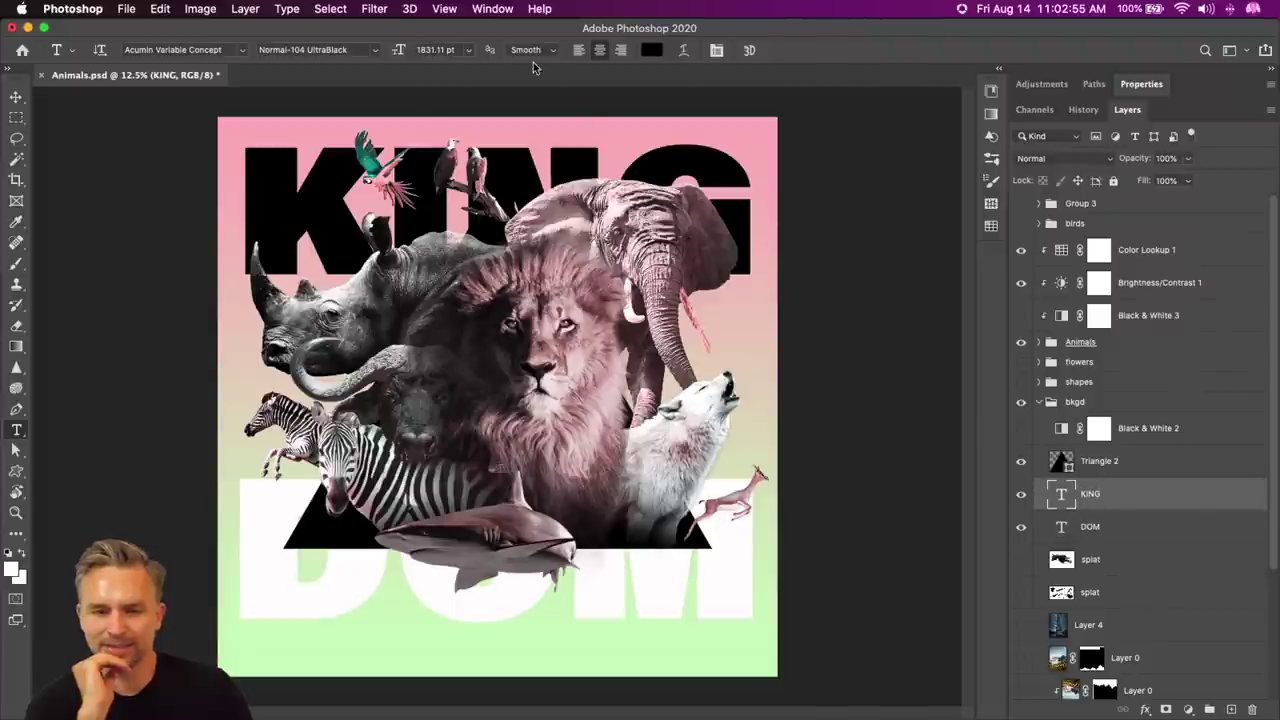
{"action": "left_click", "coordinate": [649, 51]}
{"action": "left_click", "coordinate": [765, 220]}
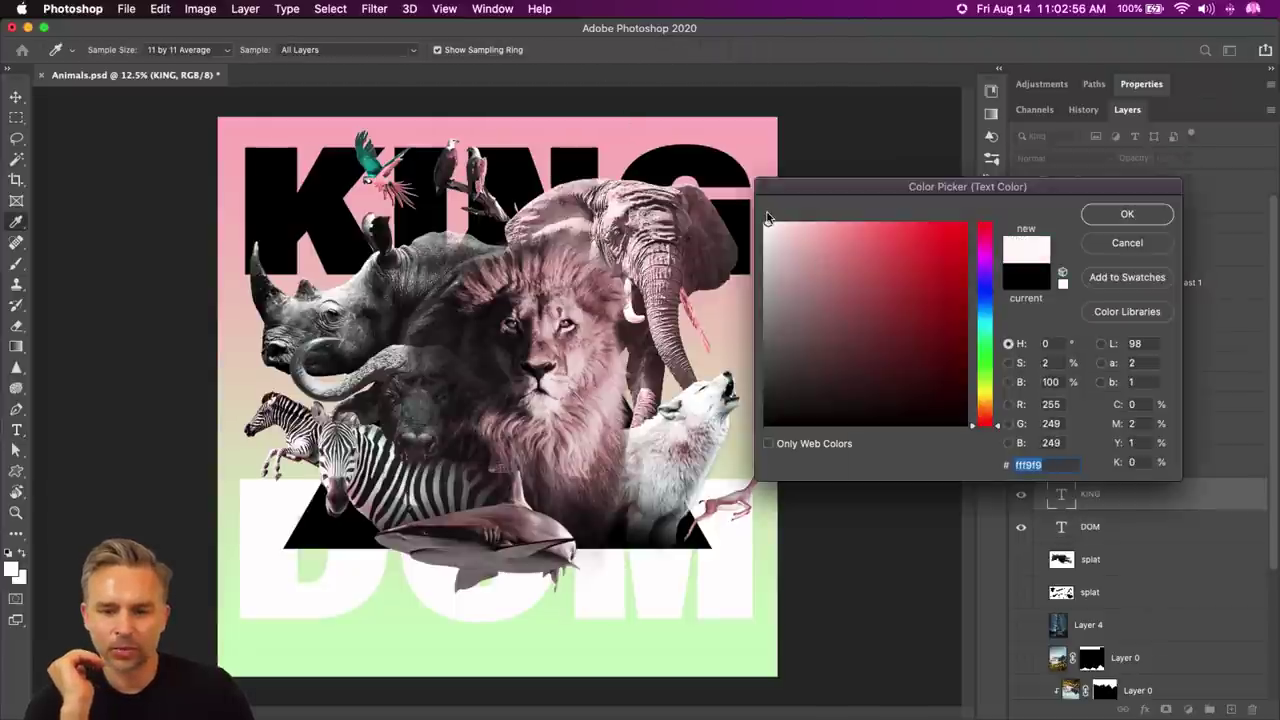
{"action": "left_click", "coordinate": [1108, 216]}
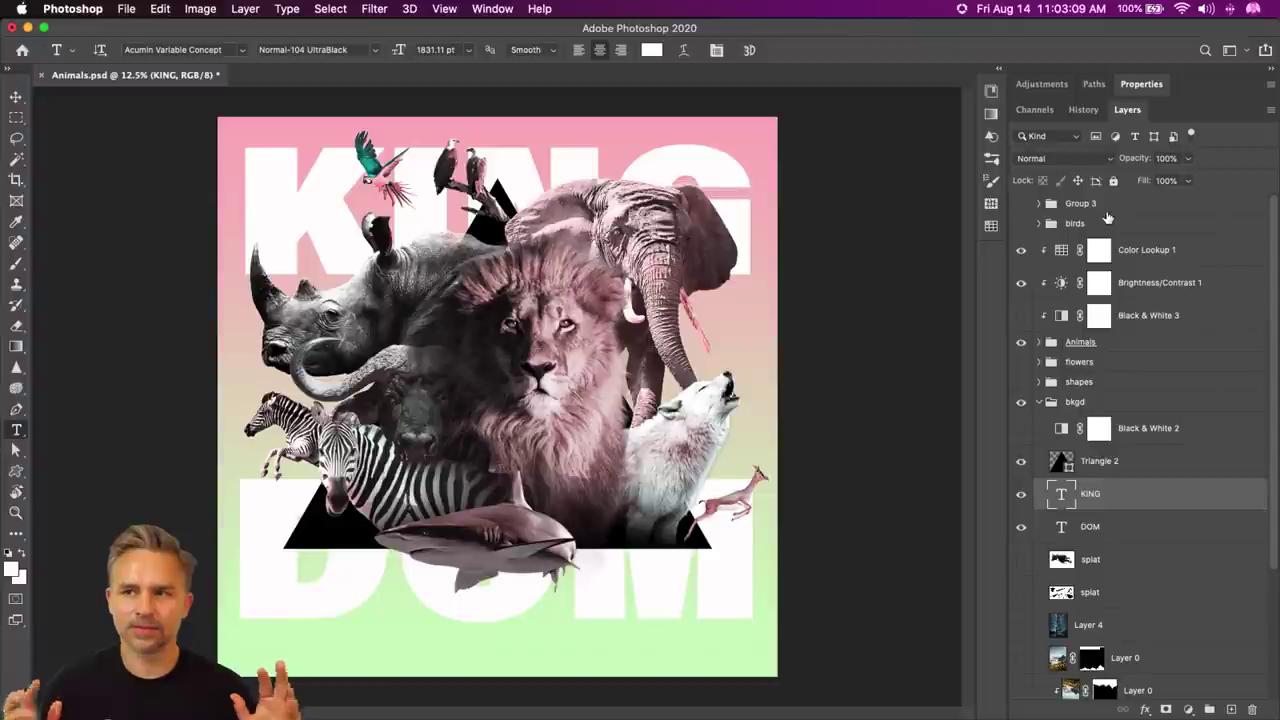
- Hide the Color Lookup 1 adjustment and show the Black & White 3 adjustment over the animals
{"action": "left_click", "coordinate": [1021, 250]}
{"action": "left_click", "coordinate": [1021, 315]}
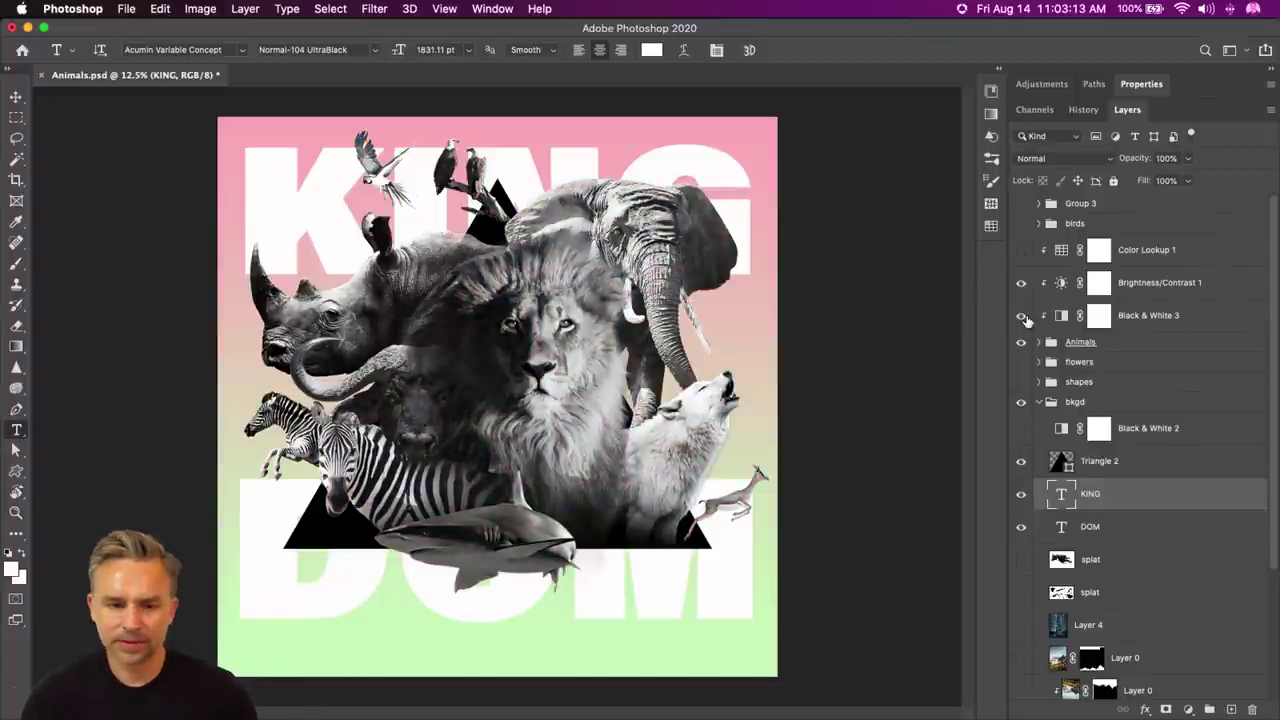
{"action": "left_click", "coordinate": [1145, 320]}
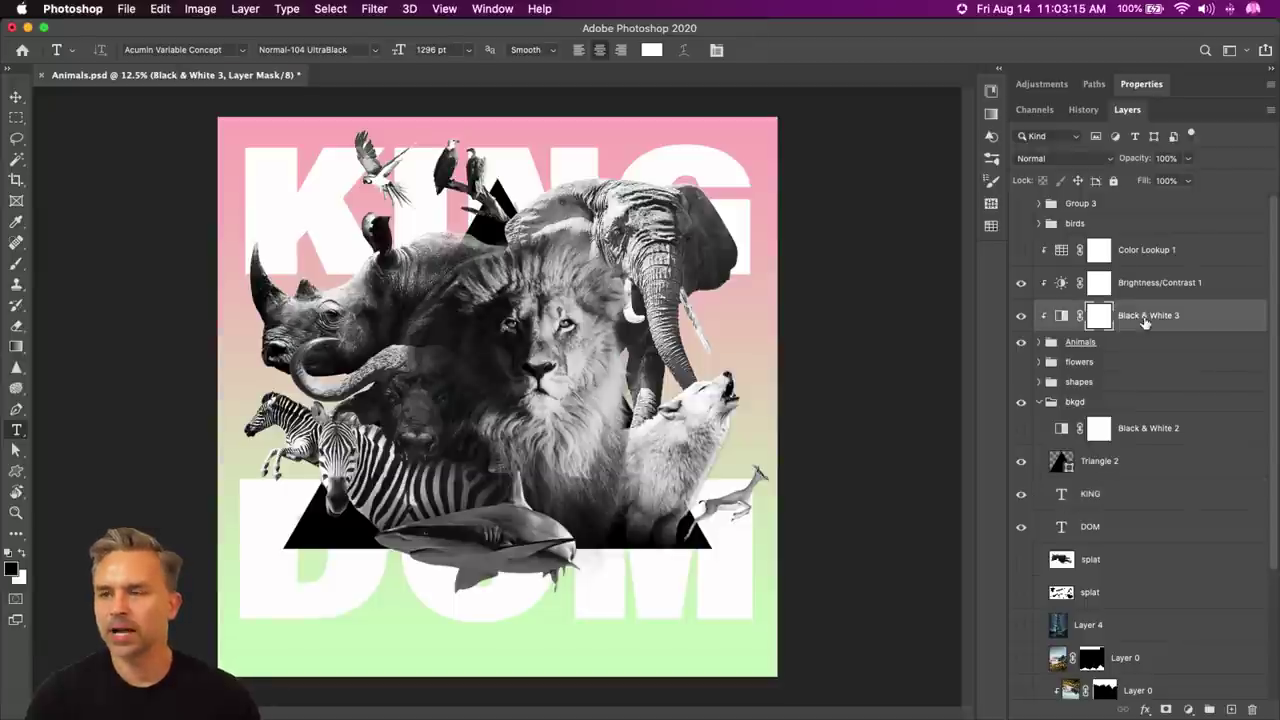
- Hide the Gradient Fill 2 background and the Triangle 2 shape layer
{"action": "scroll", "coordinate": [1062, 635], "scroll_direction": "down", "scroll_amount": 5}
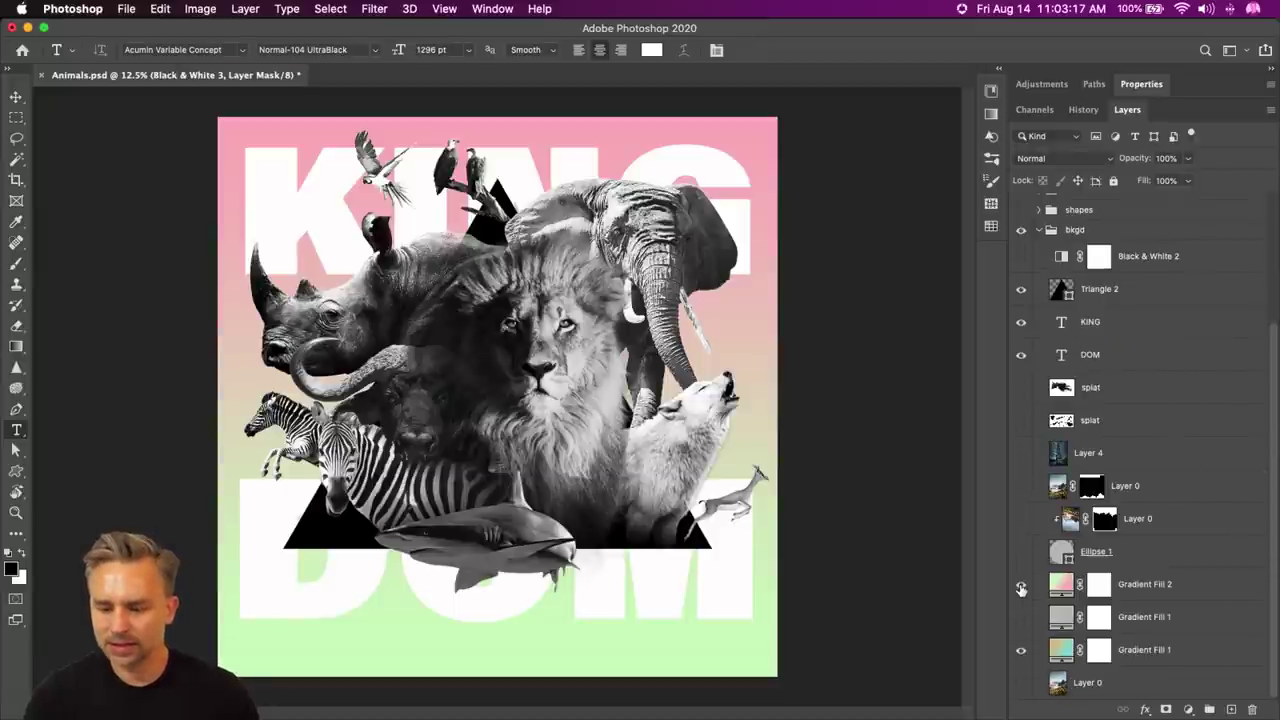
{"action": "left_click", "coordinate": [1021, 587]}
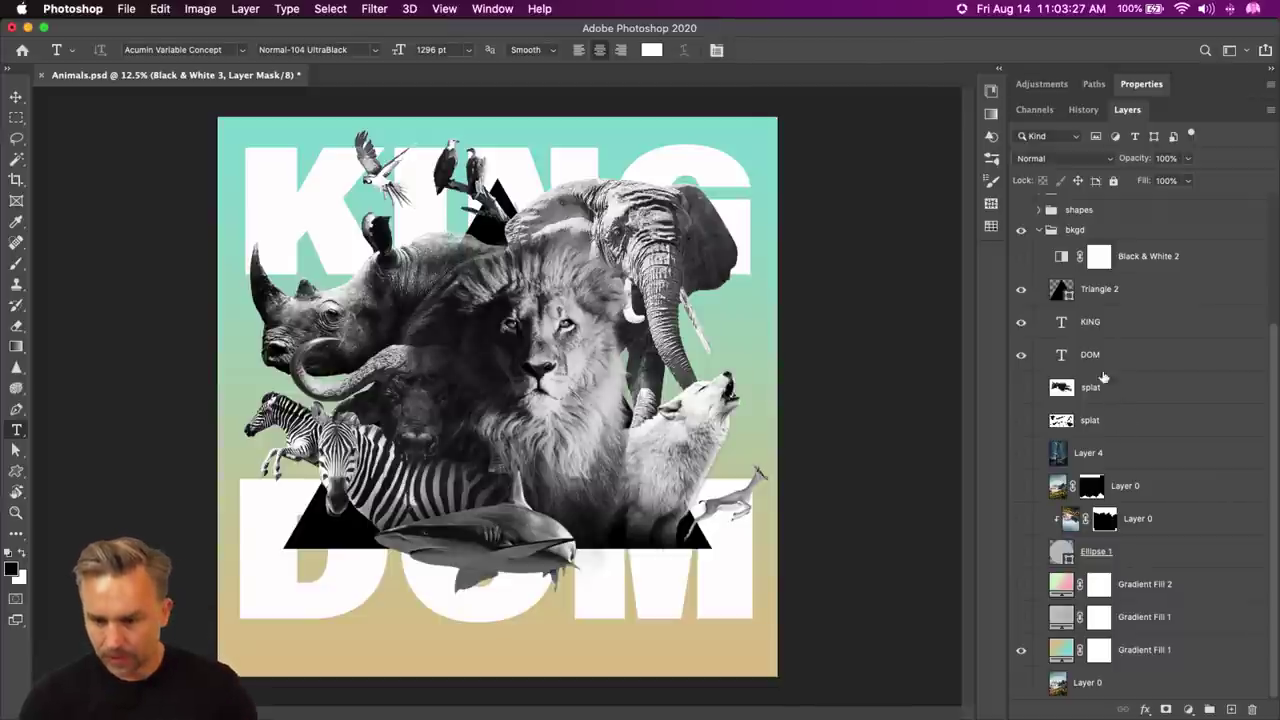
{"action": "left_click", "coordinate": [1021, 292]}
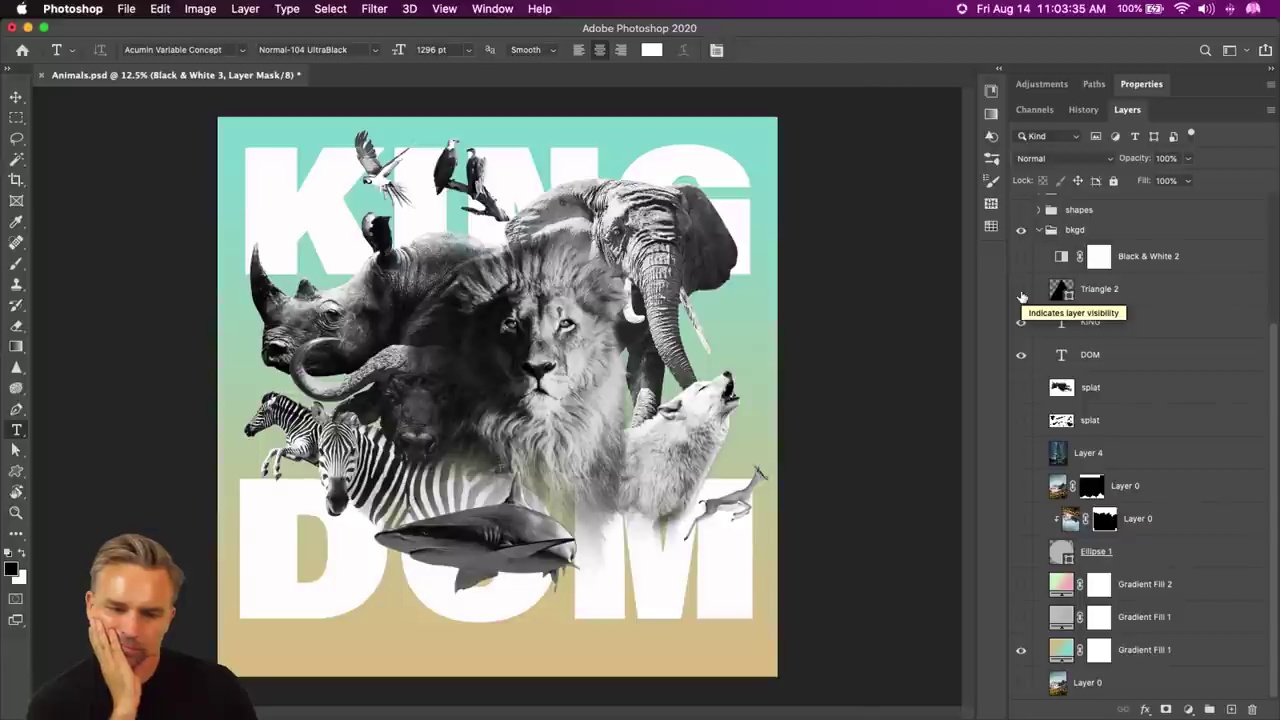
- Add a new text layer reading "ANIMAL" directly above the Color Lookup 1 layer
{"action": "scroll", "coordinate": [1142, 266], "scroll_direction": "up", "scroll_amount": 5}
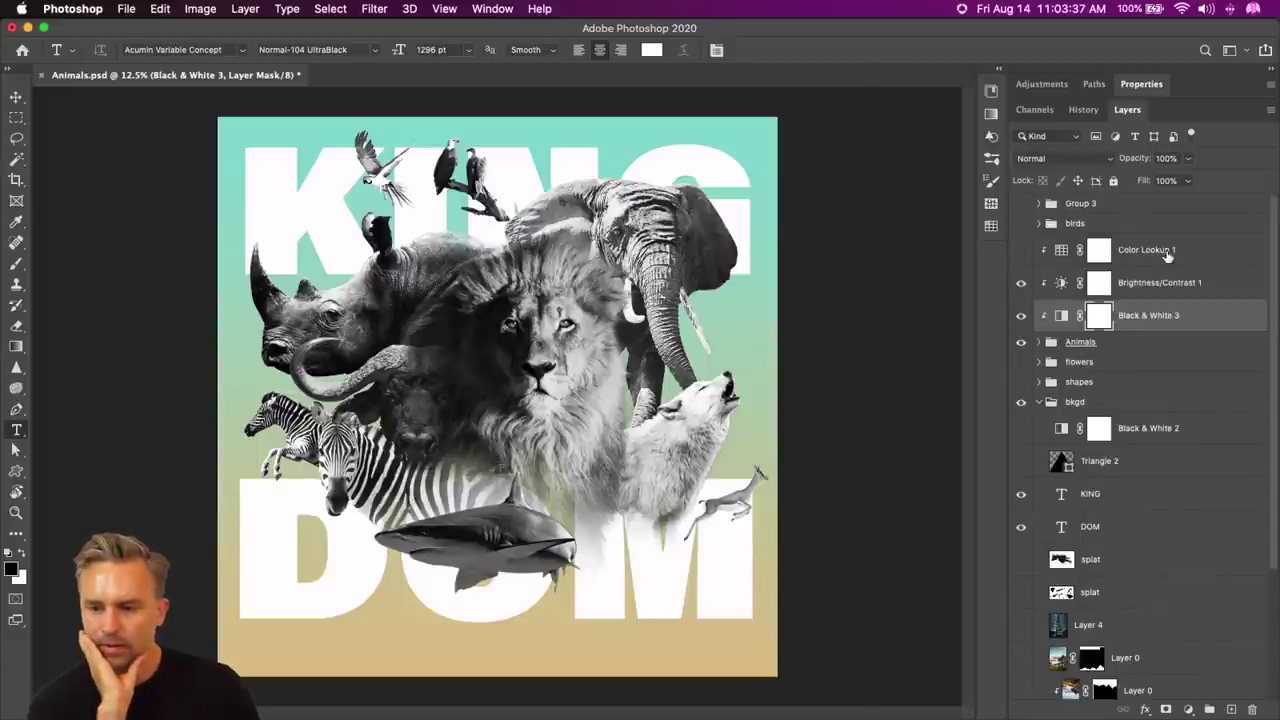
{"action": "left_click", "coordinate": [1167, 257]}
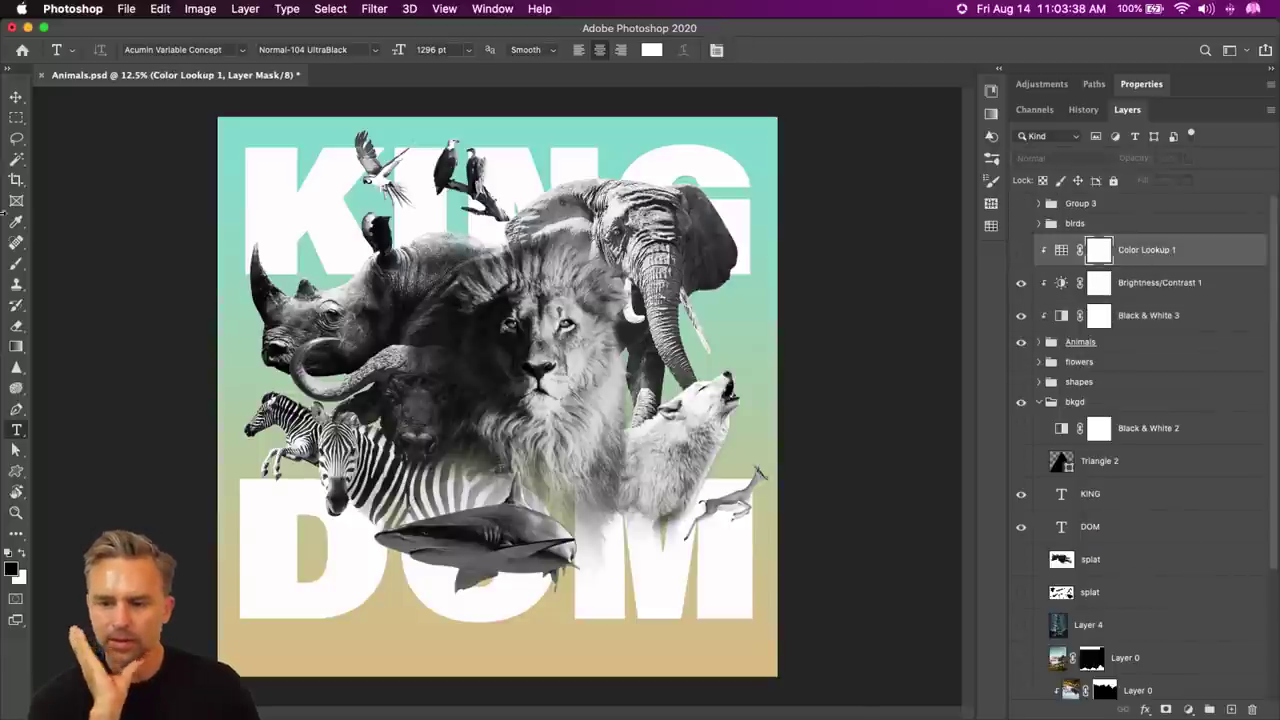
{"action": "left_click", "coordinate": [245, 378]}
{"action": "key", "text": "BackSpace"}
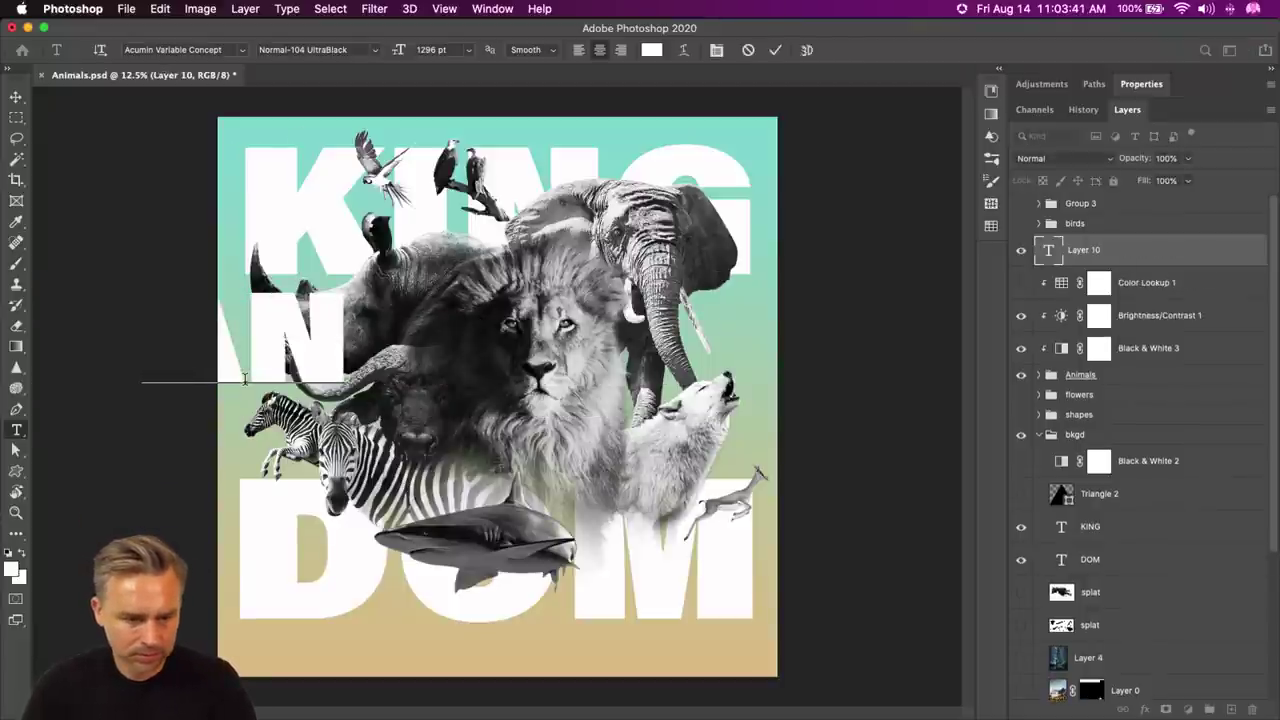
{"action": "type", "text": "MAL"}
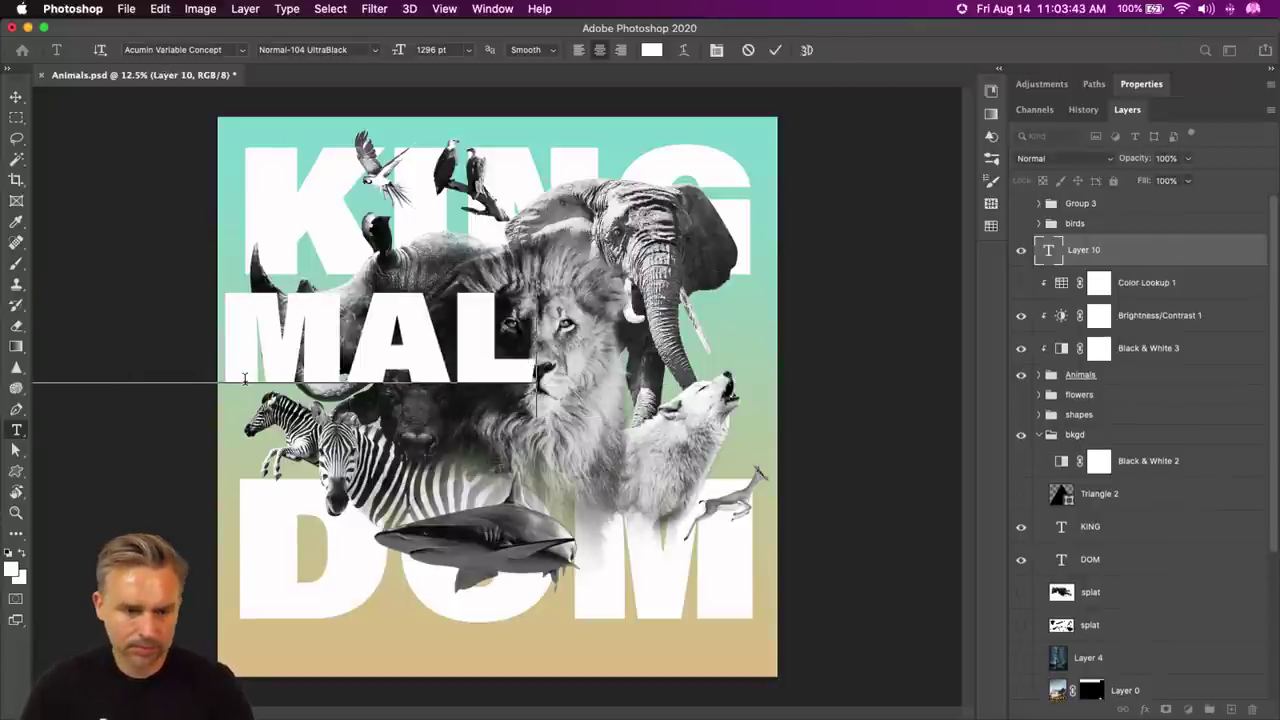
- Replace the new layer's text with "Animal" and move it across the lion between KING and DOM
{"action": "key", "text": "super+a"}
{"action": "left_click", "coordinate": [1141, 84]}
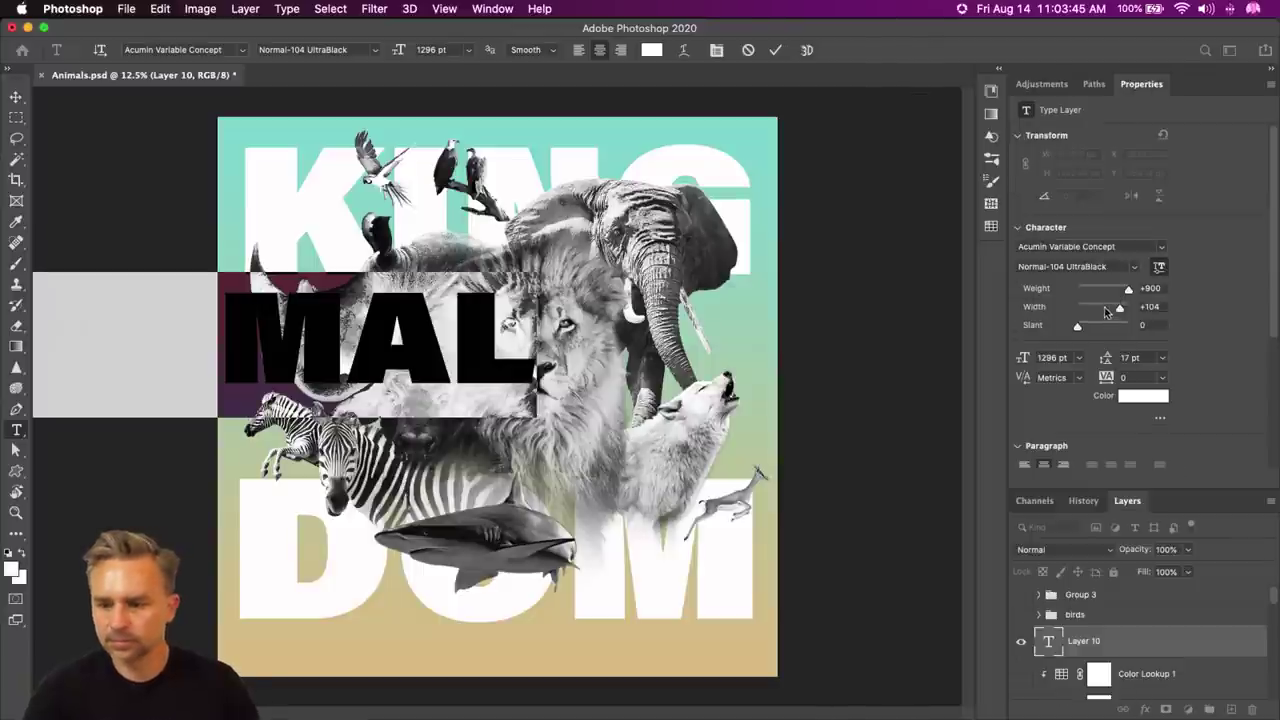
{"action": "scroll", "coordinate": [1057, 354], "scroll_direction": "down", "scroll_amount": 3}
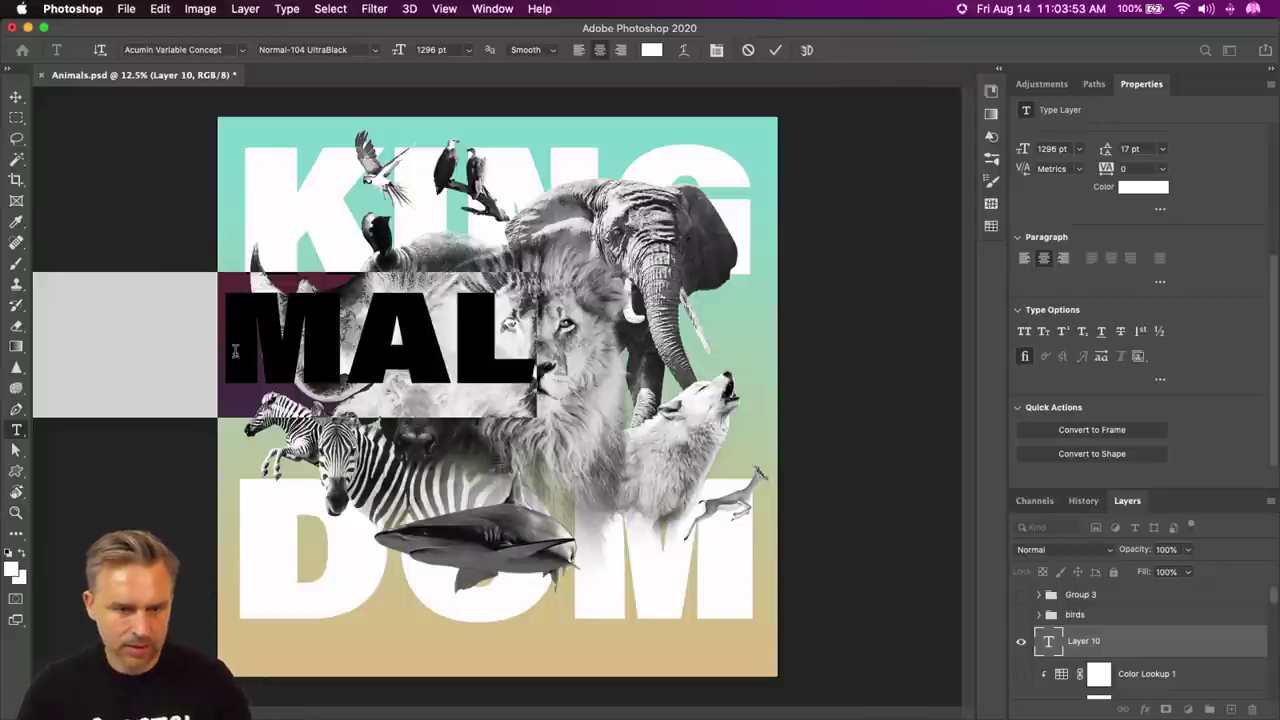
{"action": "type", "text": "A"}
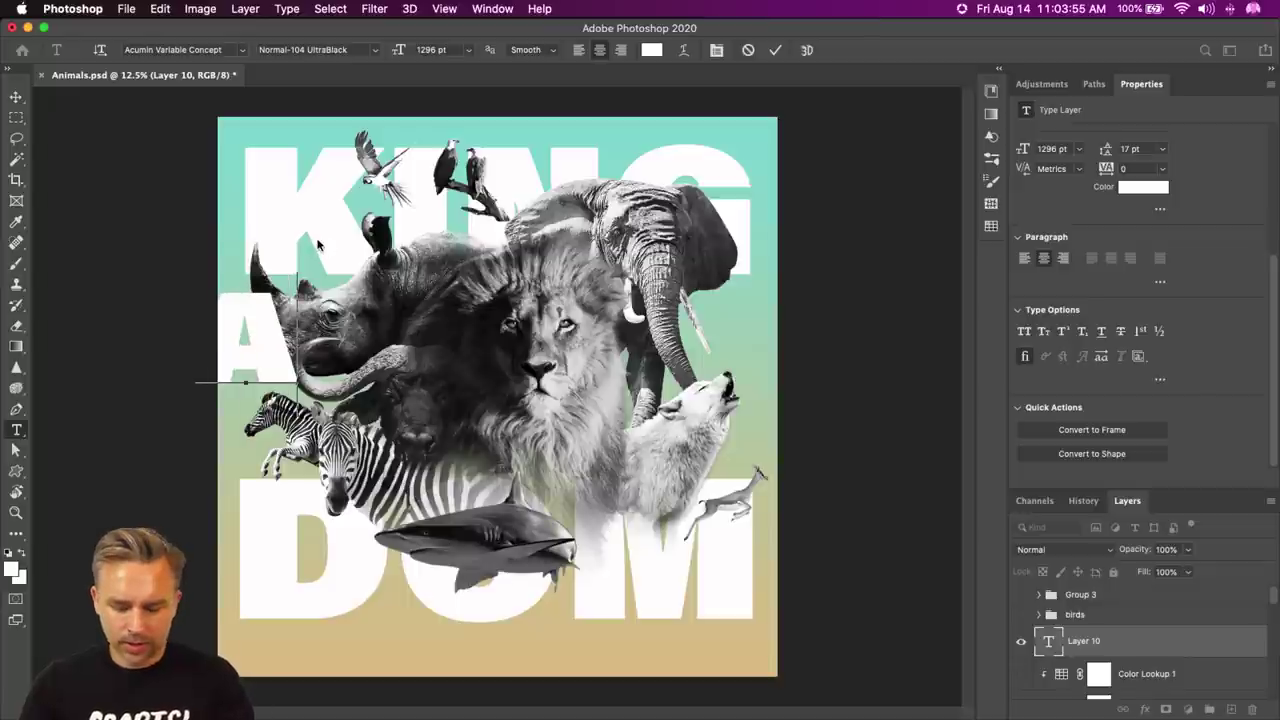
{"action": "type", "text": "nimal"}
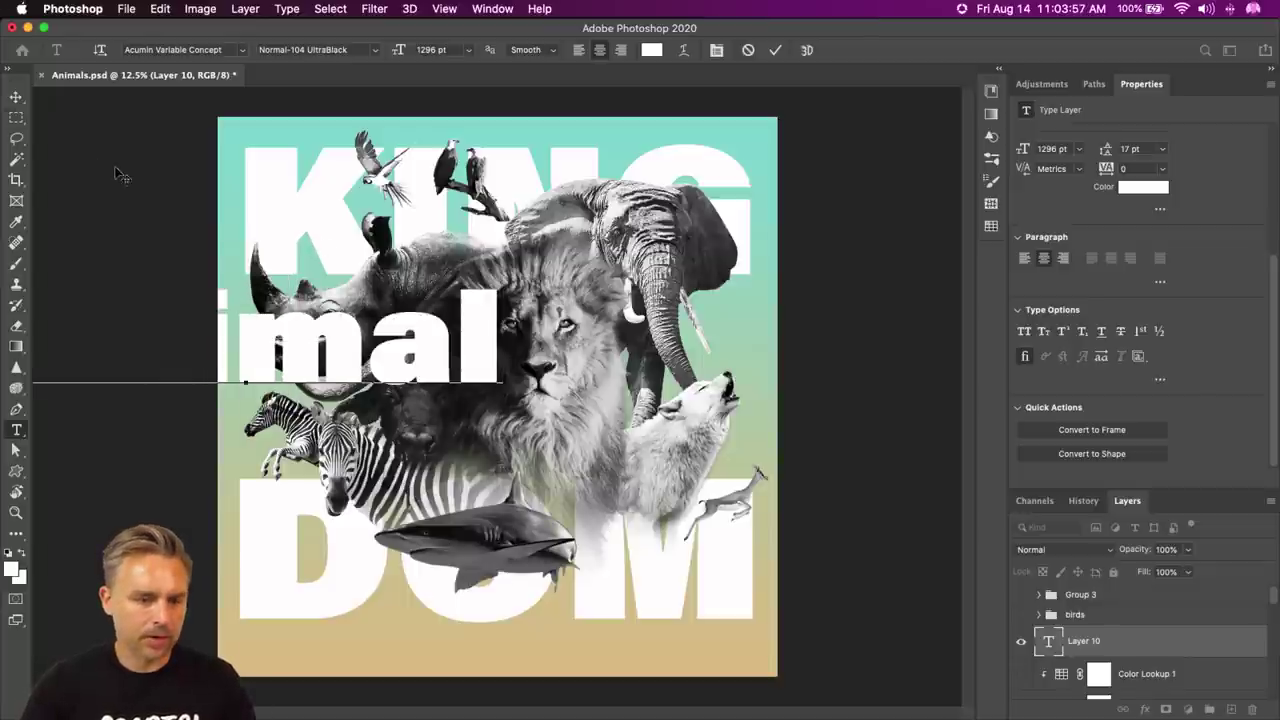
{"action": "left_click", "coordinate": [15, 98]}
{"action": "left_click_drag", "start_coordinate": [370, 345], "coordinate": [610, 357]}
- Filter the fonts to the Script class and set the Animal text to Zapfino
{"action": "left_click", "coordinate": [12, 429]}
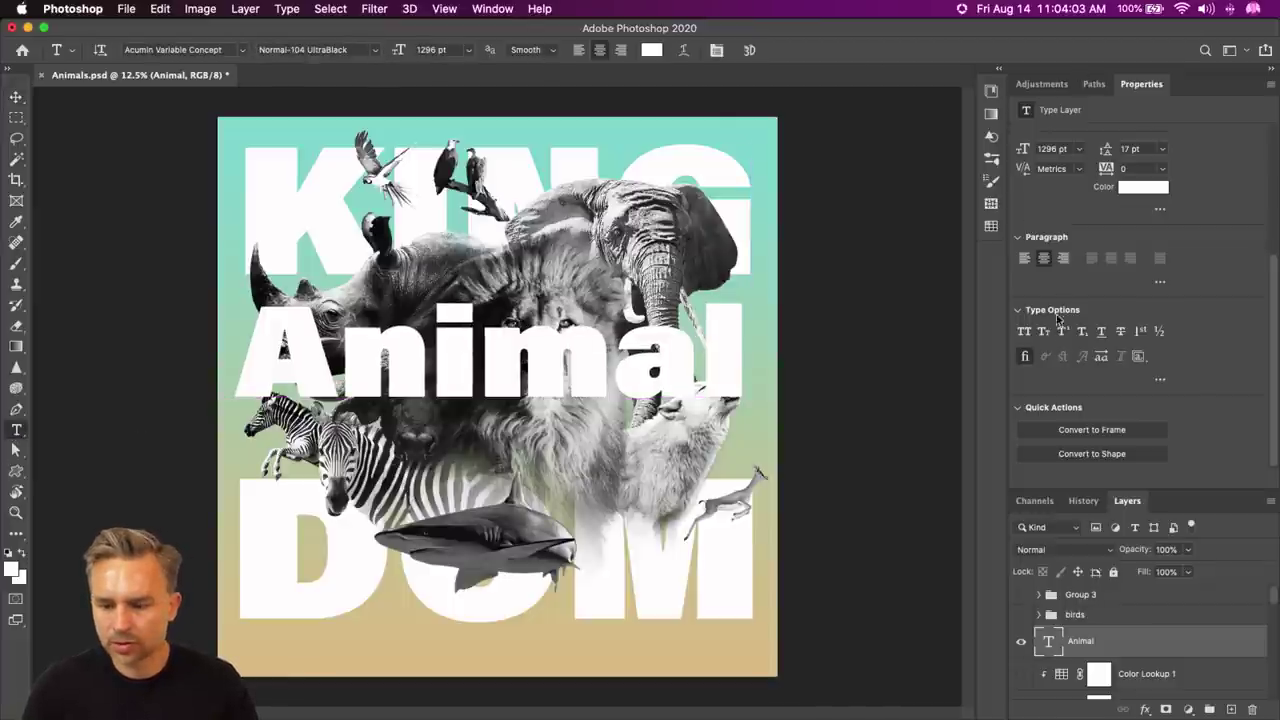
{"action": "scroll", "coordinate": [1026, 255], "scroll_direction": "up", "scroll_amount": 5}
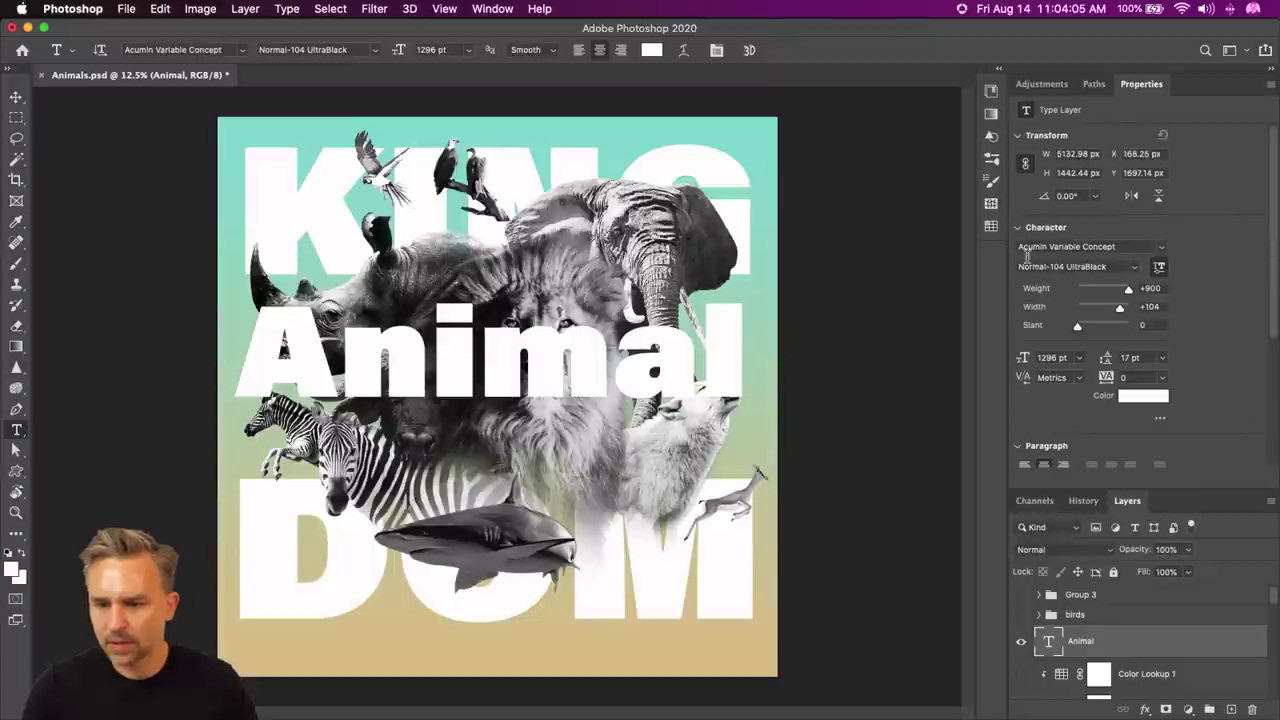
{"action": "left_click", "coordinate": [1163, 248]}
{"action": "left_click", "coordinate": [1025, 270]}
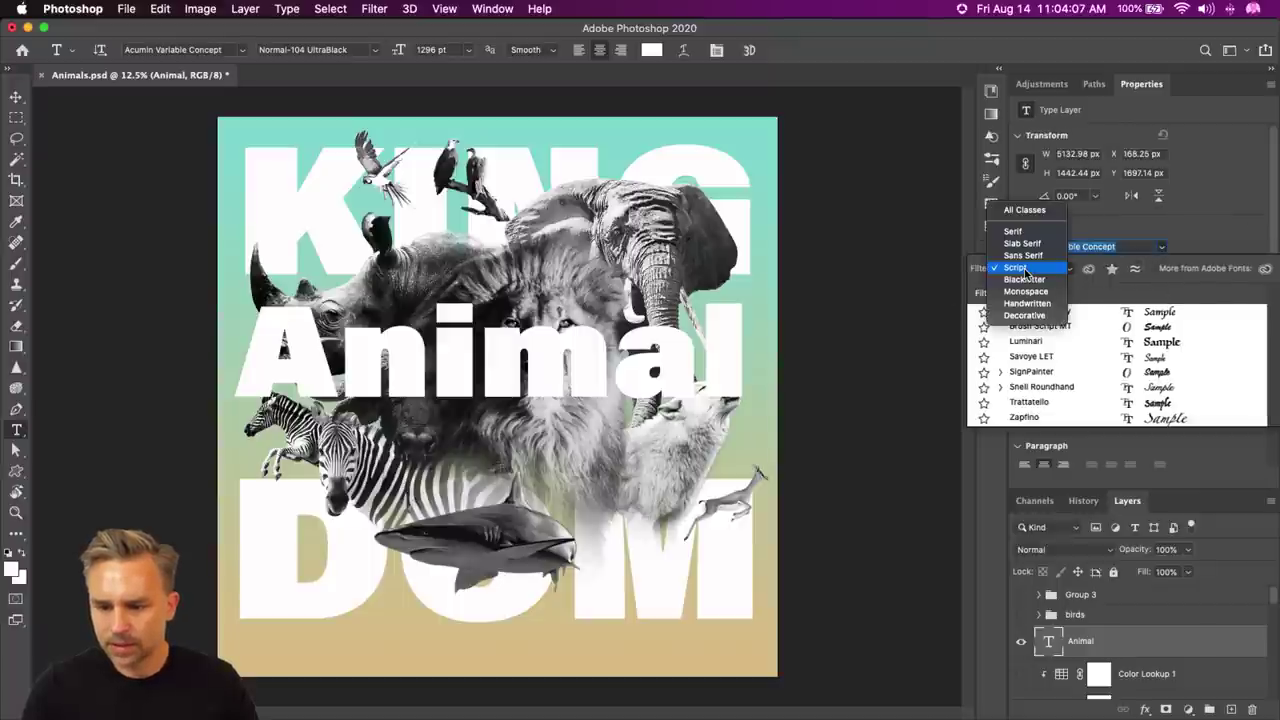
{"action": "left_click", "coordinate": [1025, 270]}
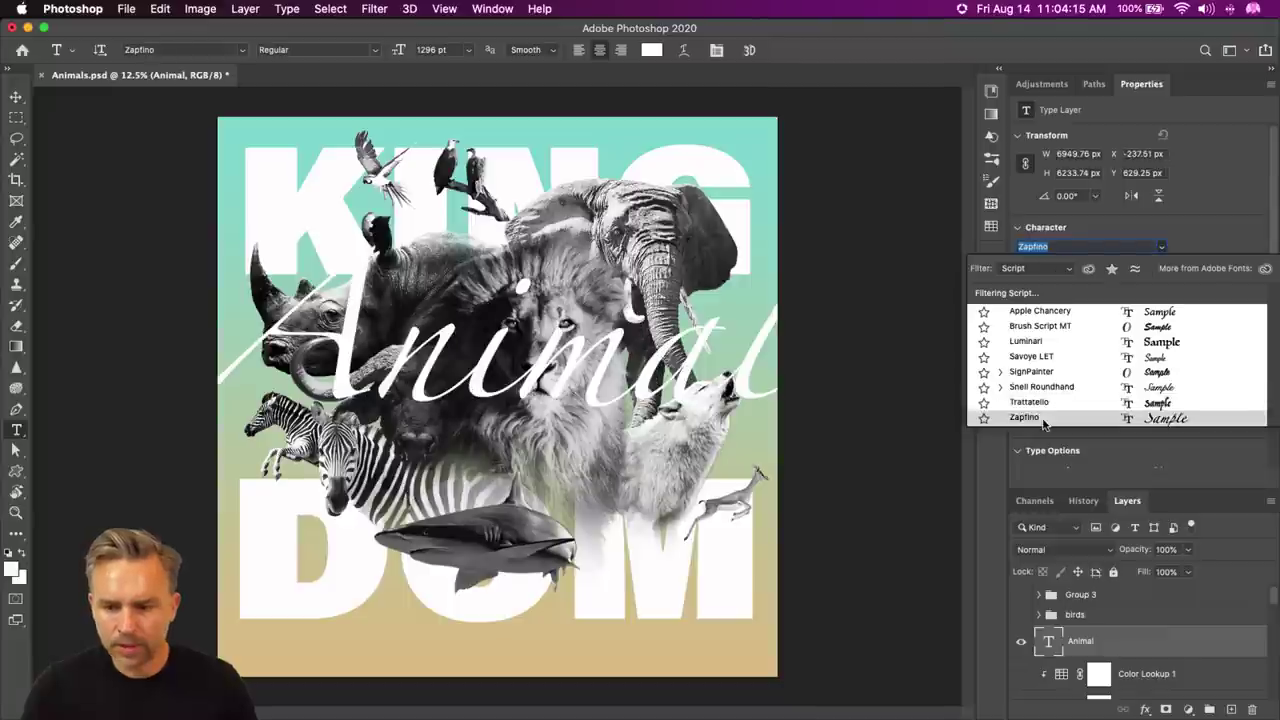
{"action": "left_click", "coordinate": [1040, 418]}
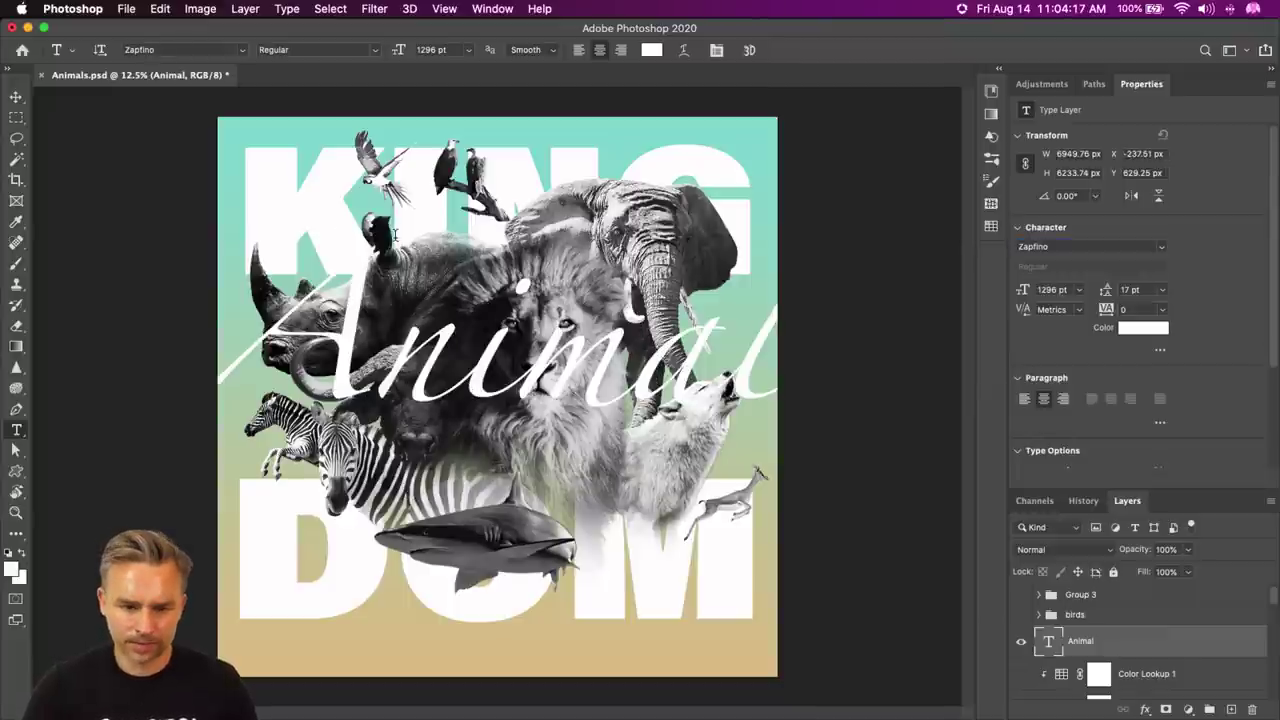
- Scale the Animal text down to about 70.68% and move it over the lion's face in the middle of the poster
{"action": "key", "text": "super+t"}
{"action": "left_click_drag", "start_coordinate": [872, 180], "coordinate": [700, 365]}
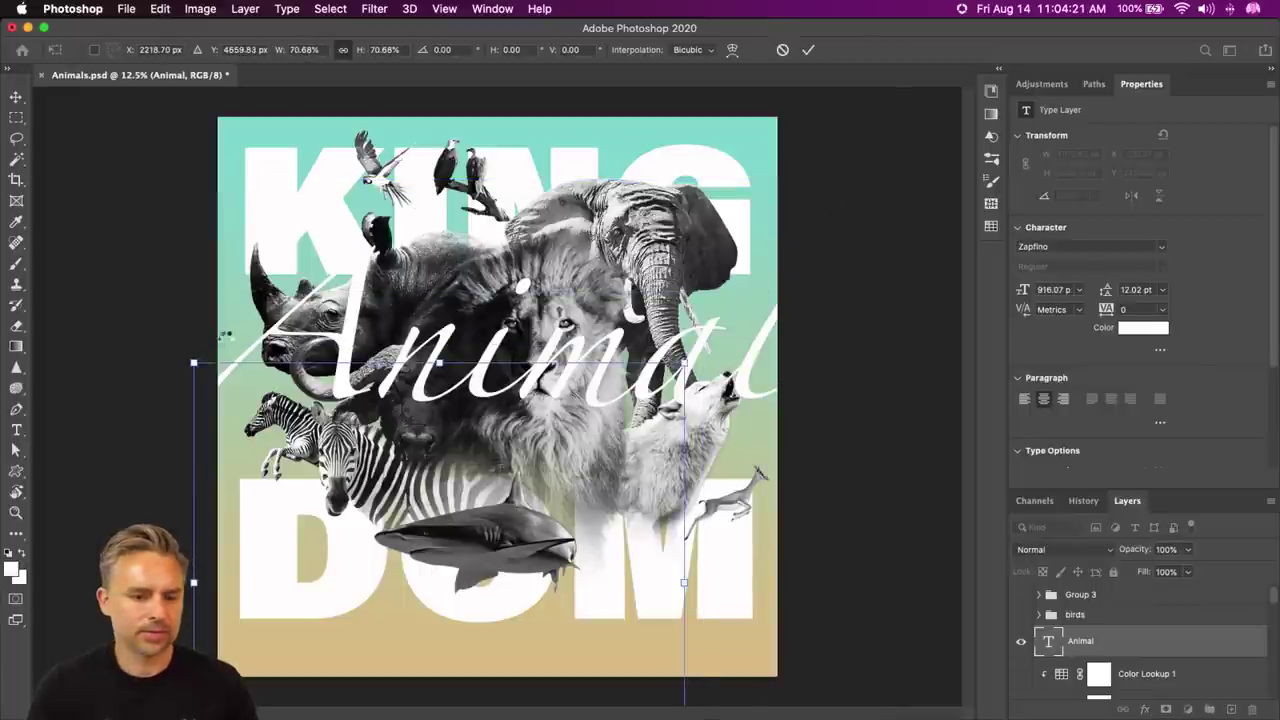
{"action": "key", "text": "Return"}
{"action": "left_click", "coordinate": [10, 100]}
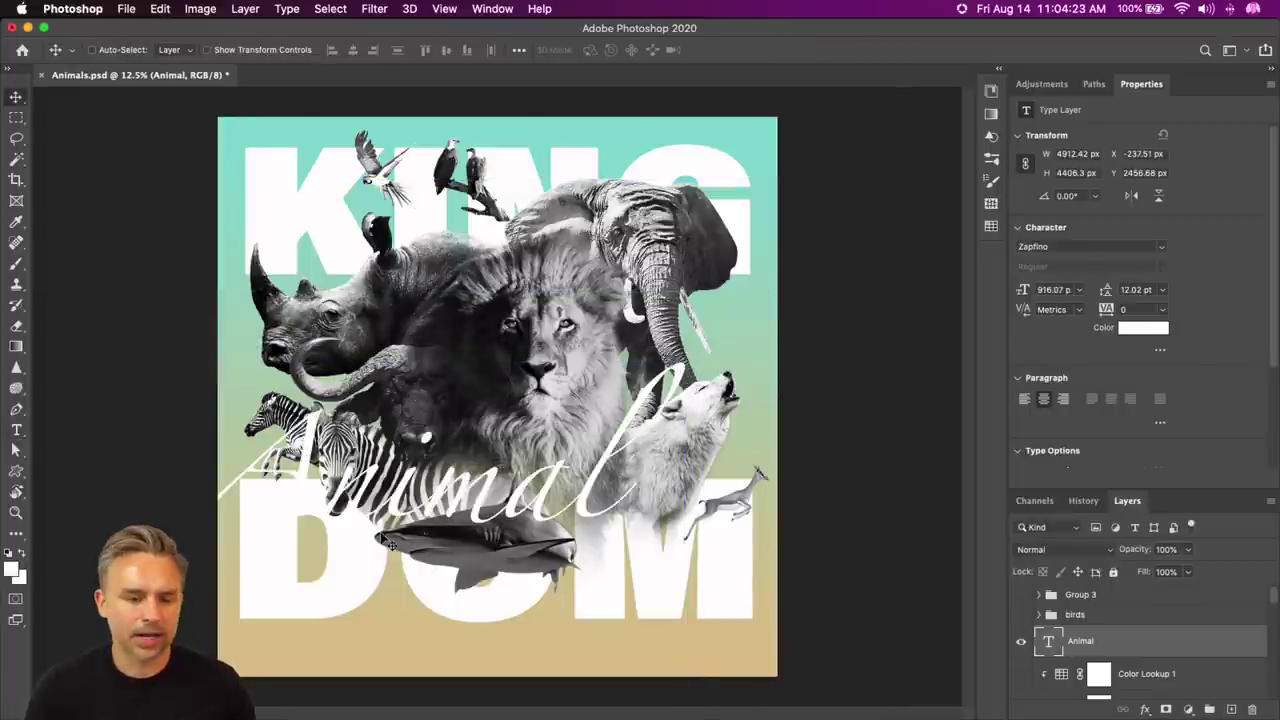
{"action": "left_click_drag", "start_coordinate": [386, 542], "coordinate": [449, 424]}
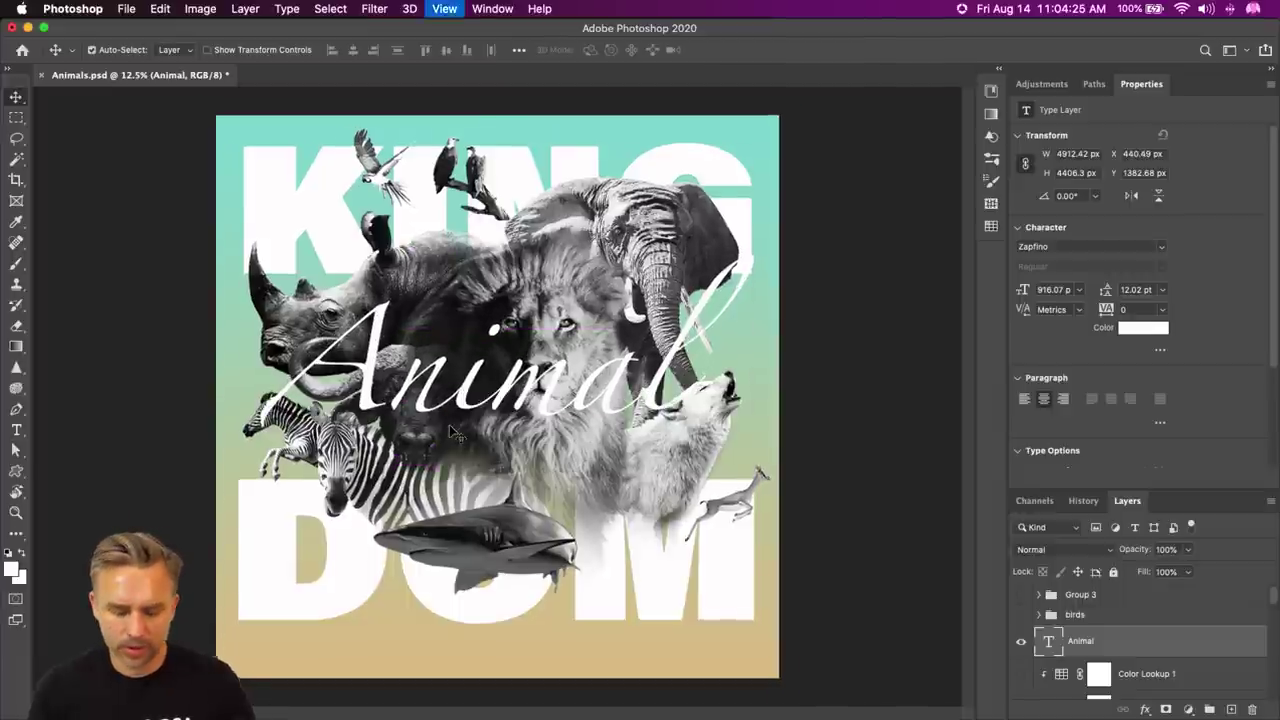
{"action": "key", "text": "super+equal"}
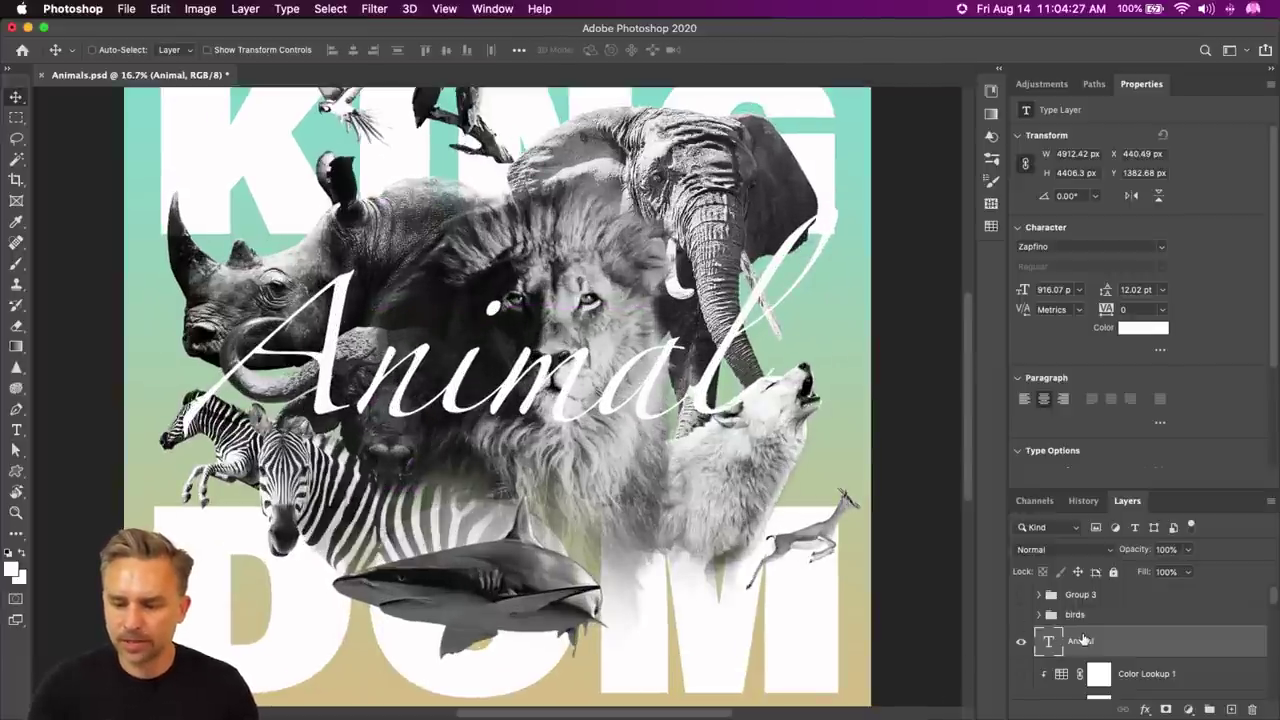
{"action": "left_click", "coordinate": [700, 695]}
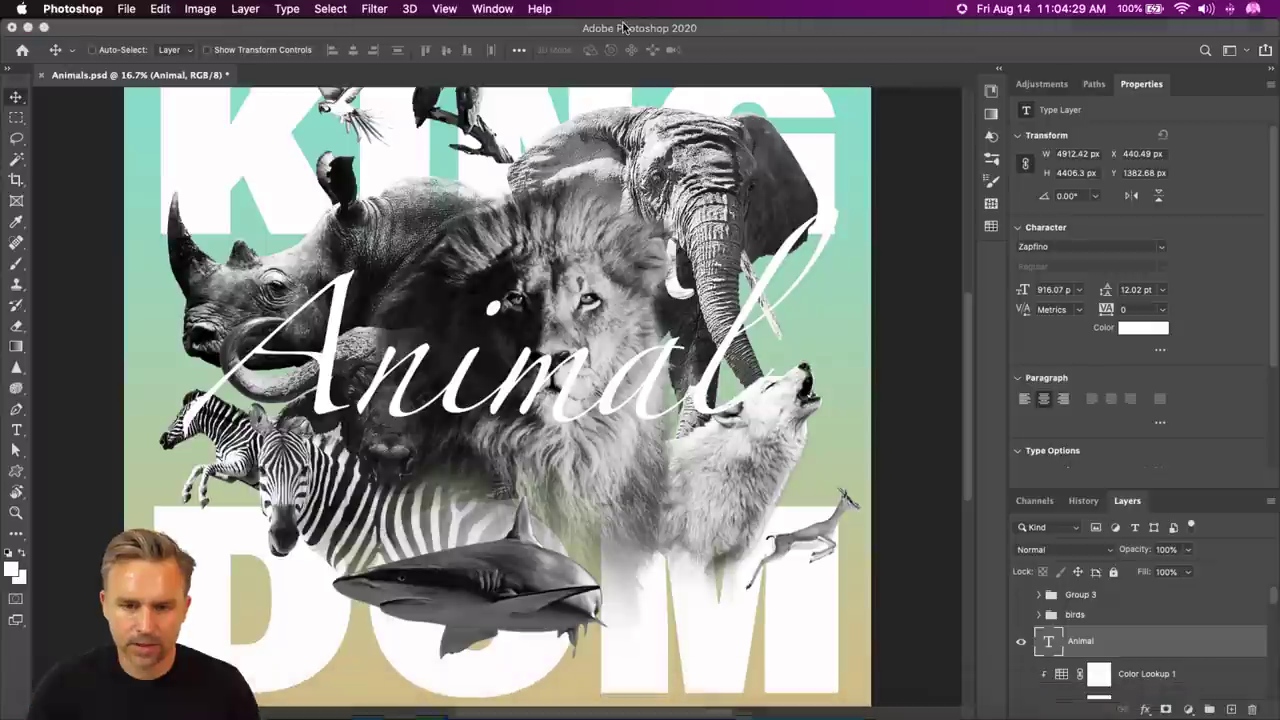
- Switch to Chrome, load fontsinuse.com in the Pinterest collage search tab and close the two Max Keynote 2020 document tabs
{"action": "left_click", "coordinate": [770, 38]}
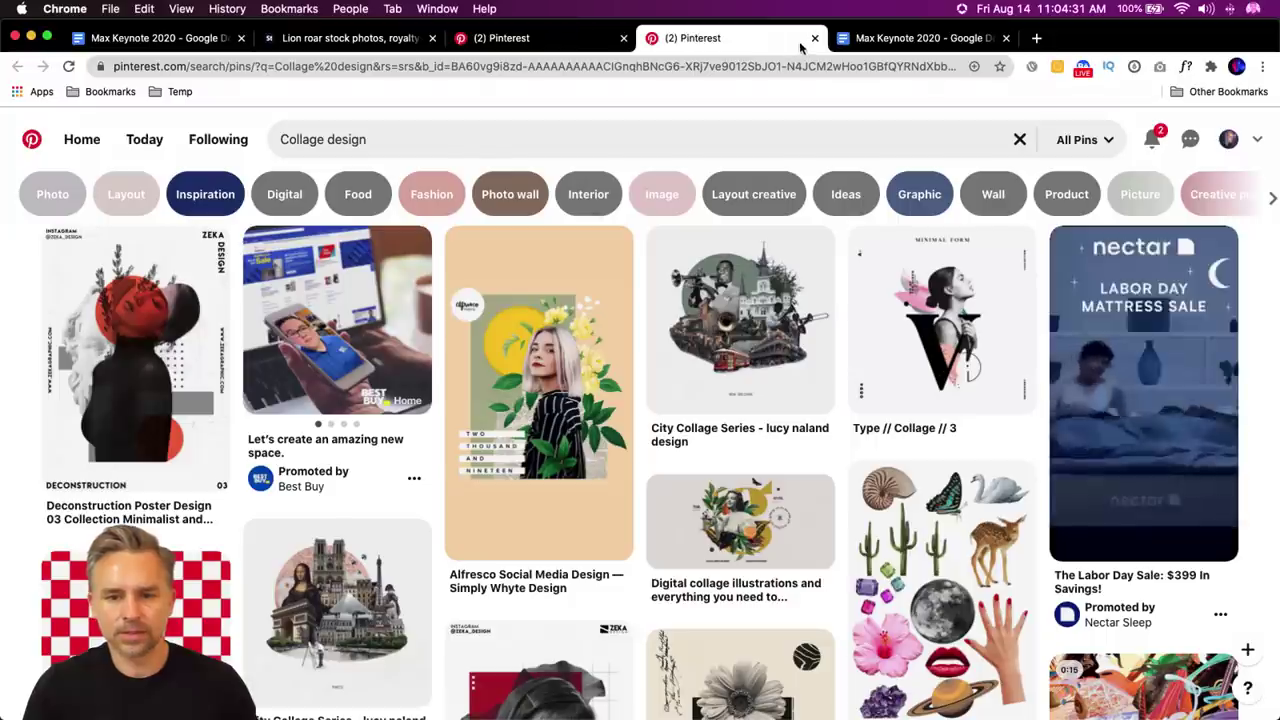
{"action": "left_click", "coordinate": [765, 65]}
{"action": "type", "text": "fonts"}
{"action": "key", "text": "Return"}
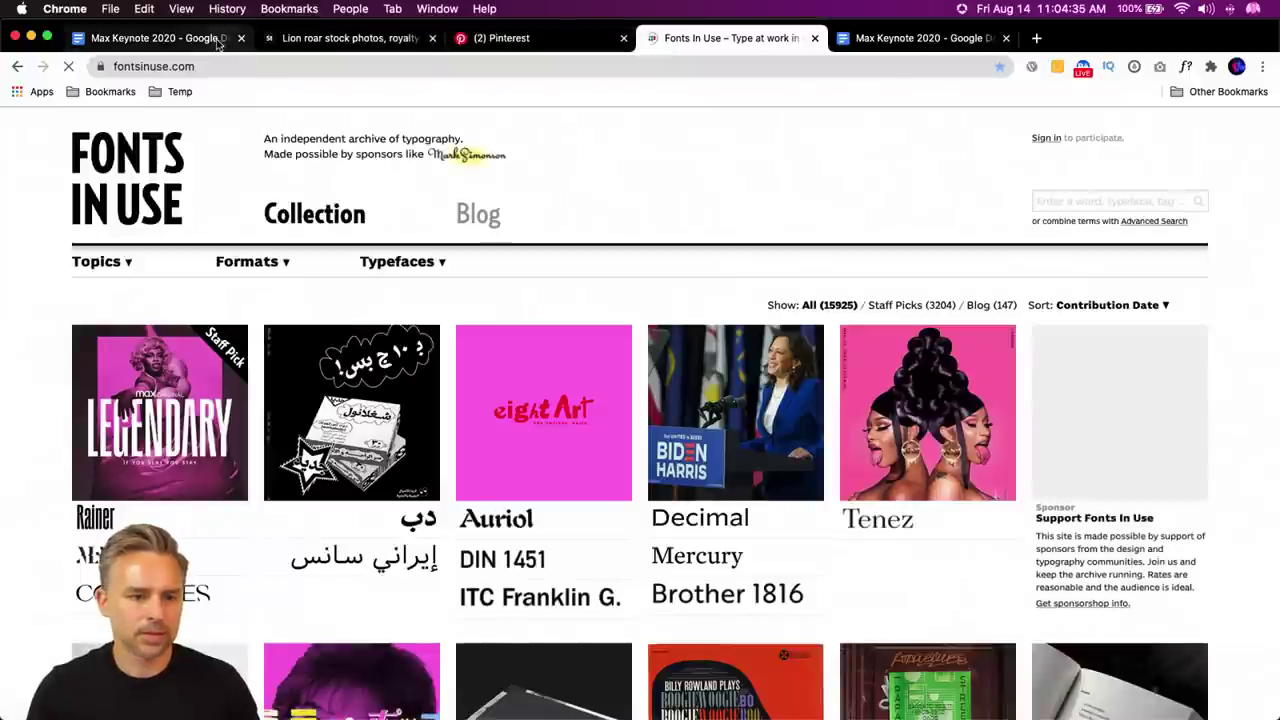
{"action": "left_click", "coordinate": [241, 38]}
{"action": "left_click", "coordinate": [814, 38]}
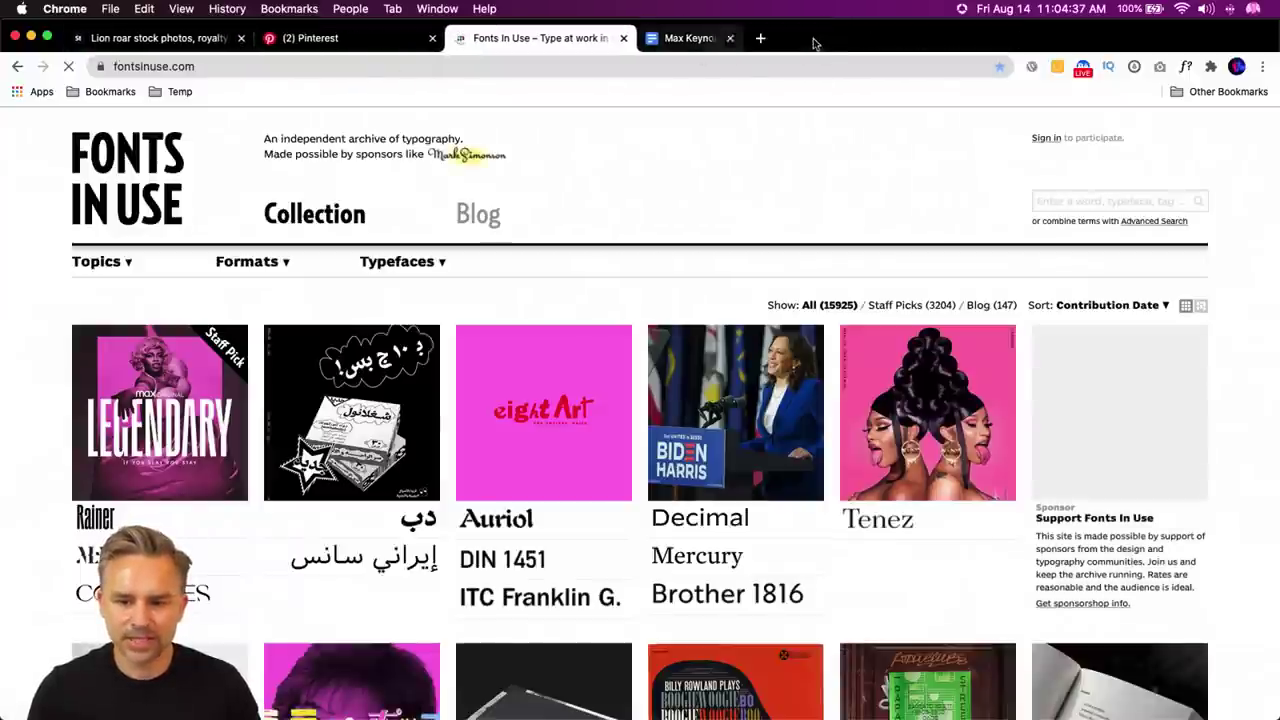
- Open the Adobe Fonts desktop font search page in the Fonts In Use tab
{"action": "left_click", "coordinate": [290, 67]}
{"action": "type", "text": "font"}
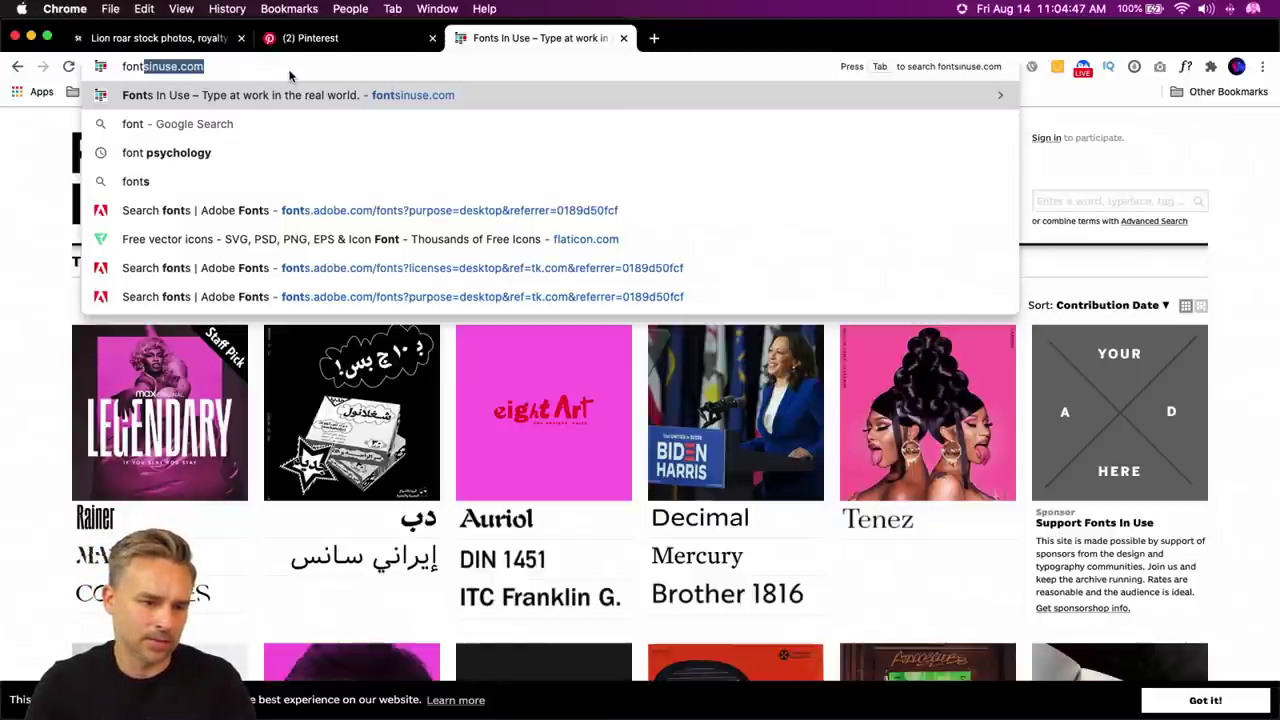
{"action": "type", "text": "s"}
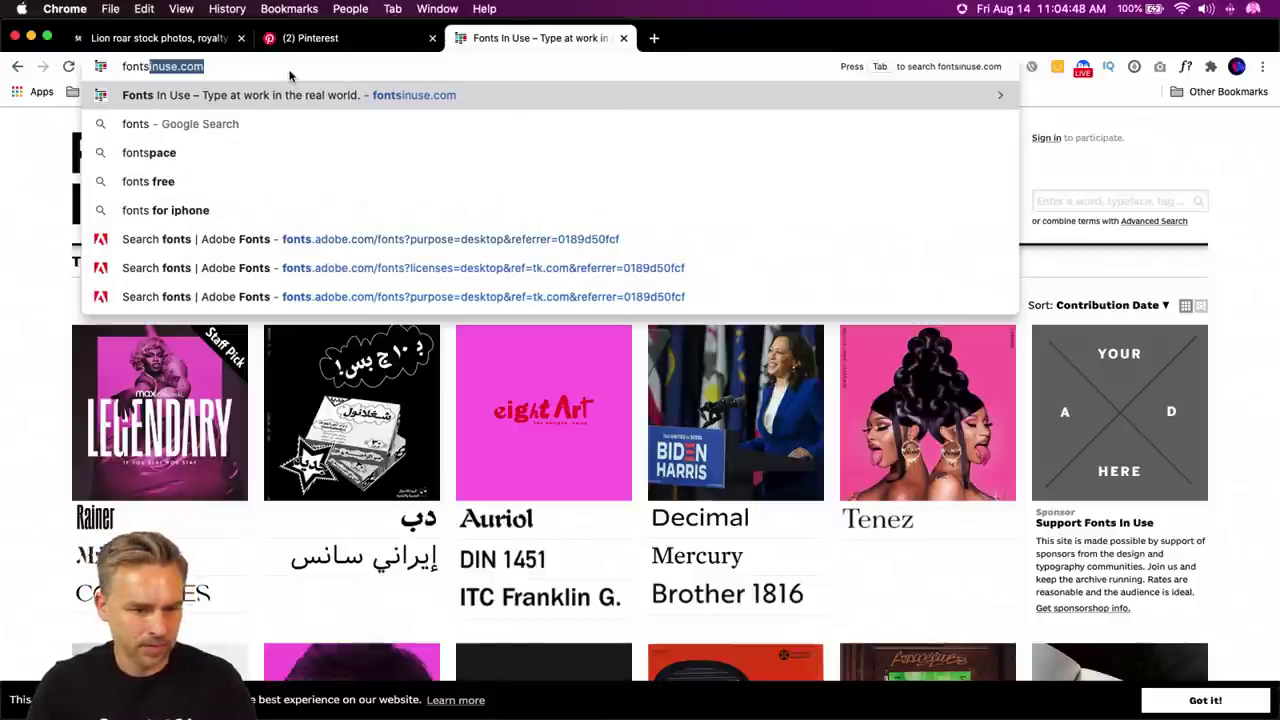
{"action": "left_click", "coordinate": [327, 242]}
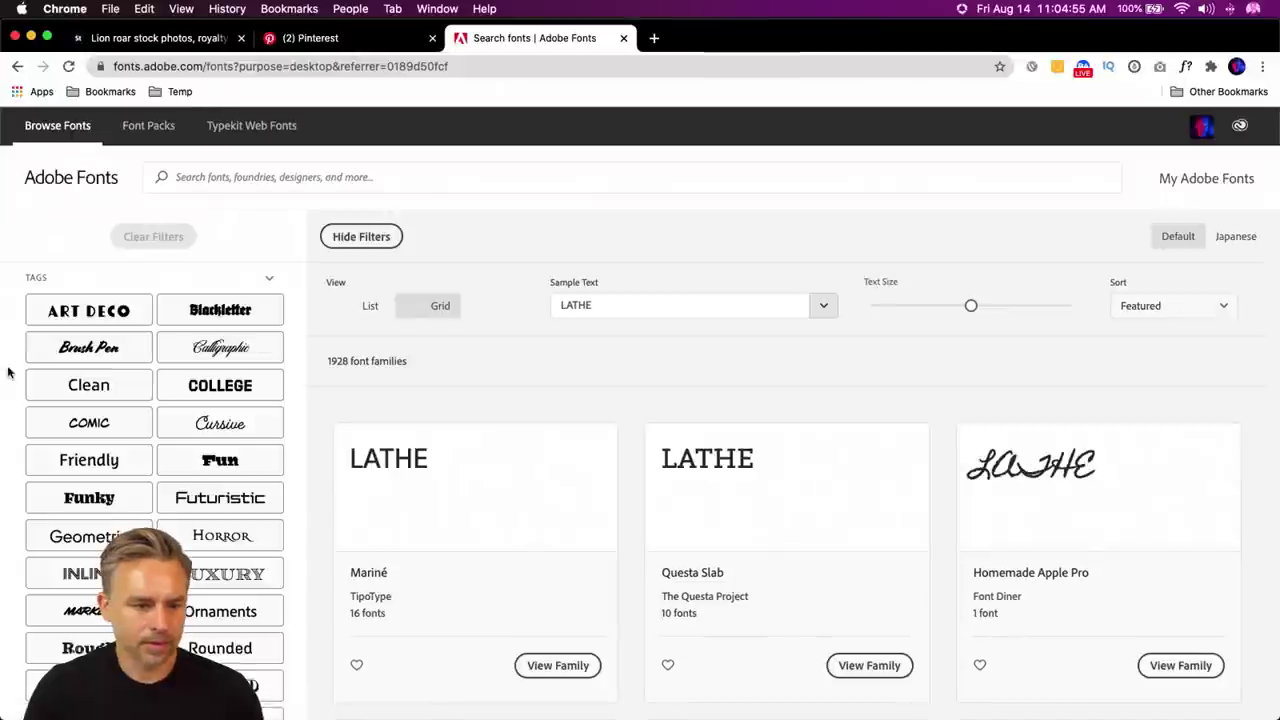
- Filter the font families by the Calligraphic tag and set the sample text to "Animal"
{"action": "scroll", "coordinate": [22, 252], "scroll_direction": "down", "scroll_amount": 1}
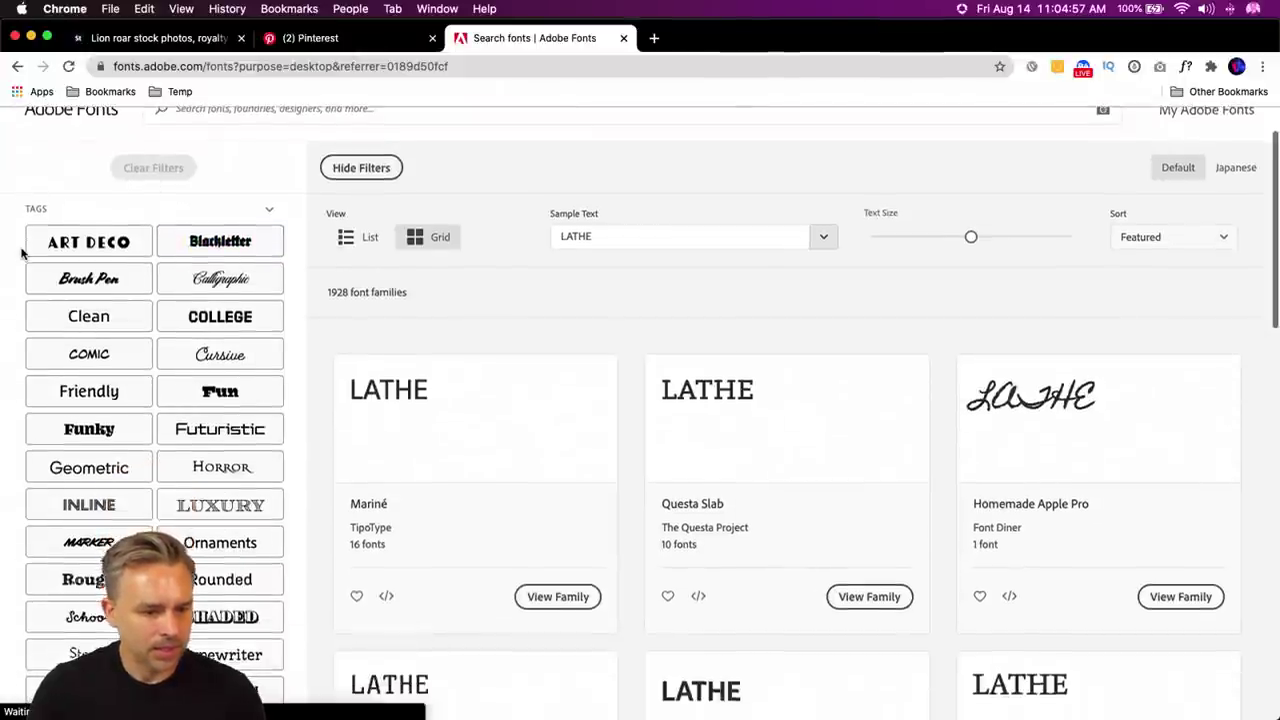
{"action": "scroll", "coordinate": [22, 252], "scroll_direction": "up", "scroll_amount": 1}
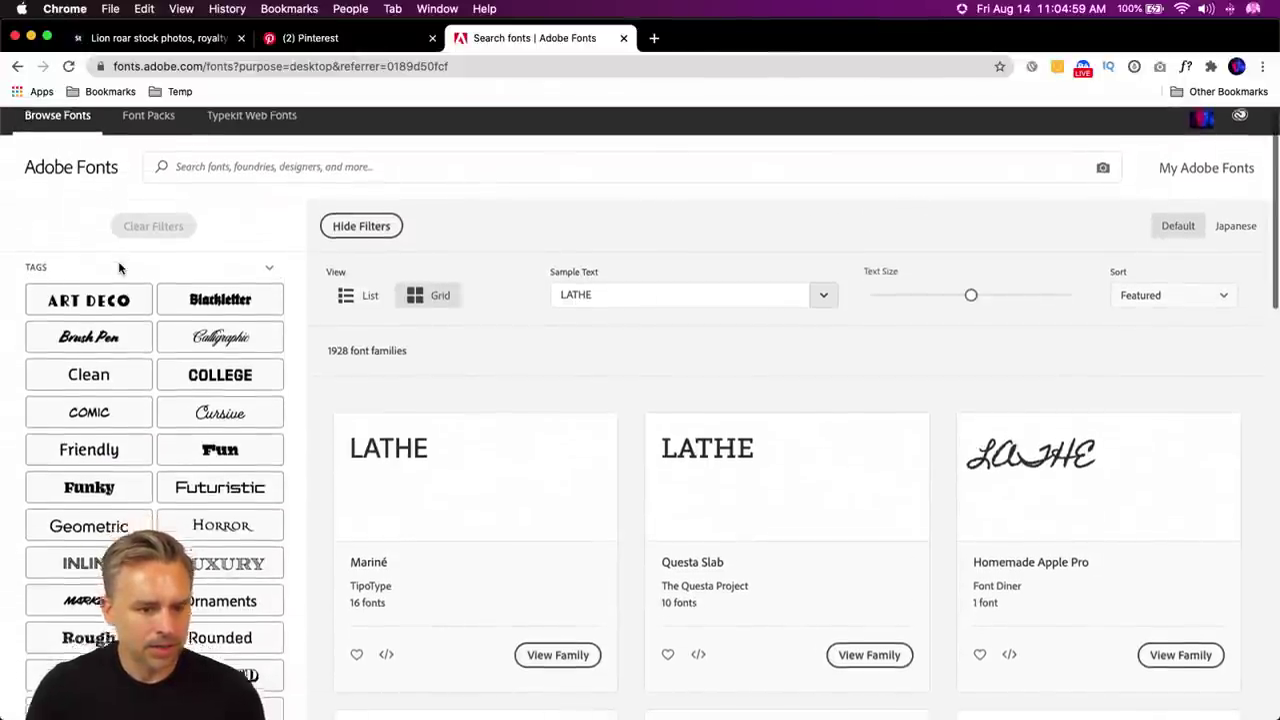
{"action": "scroll", "coordinate": [119, 268], "scroll_direction": "down", "scroll_amount": 1}
{"action": "left_click", "coordinate": [204, 303]}
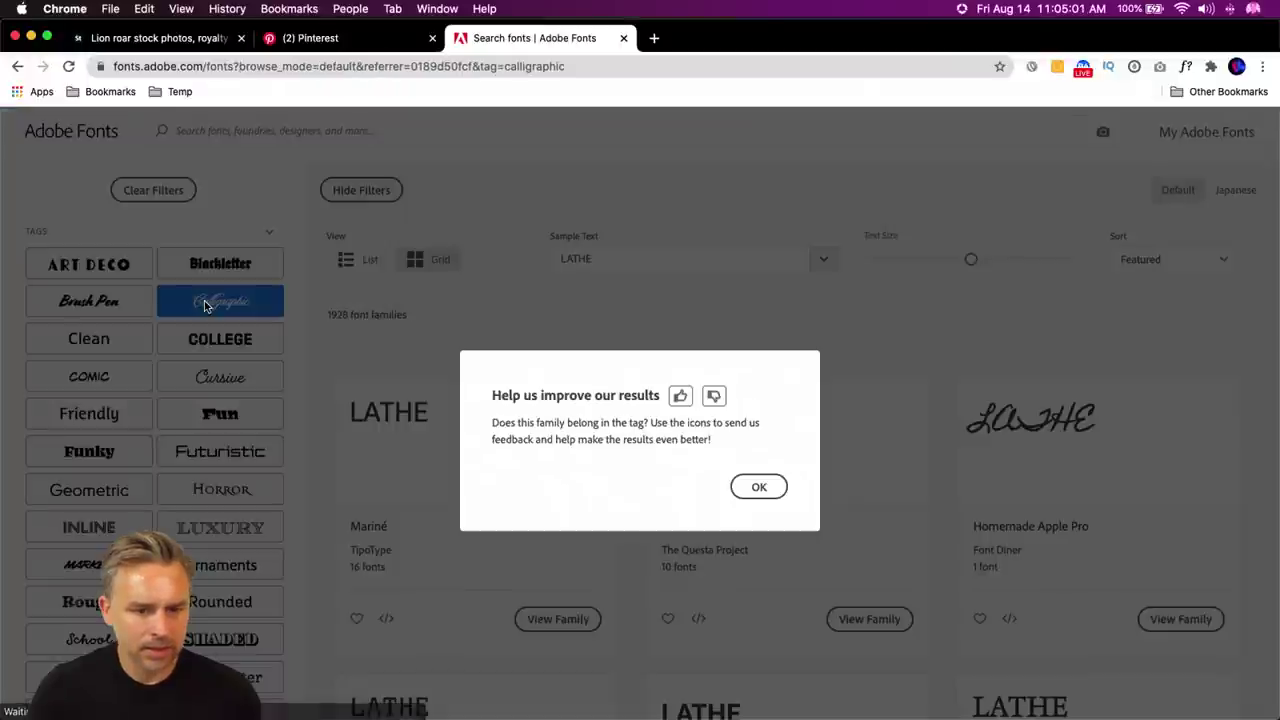
{"action": "left_click", "coordinate": [759, 487]}
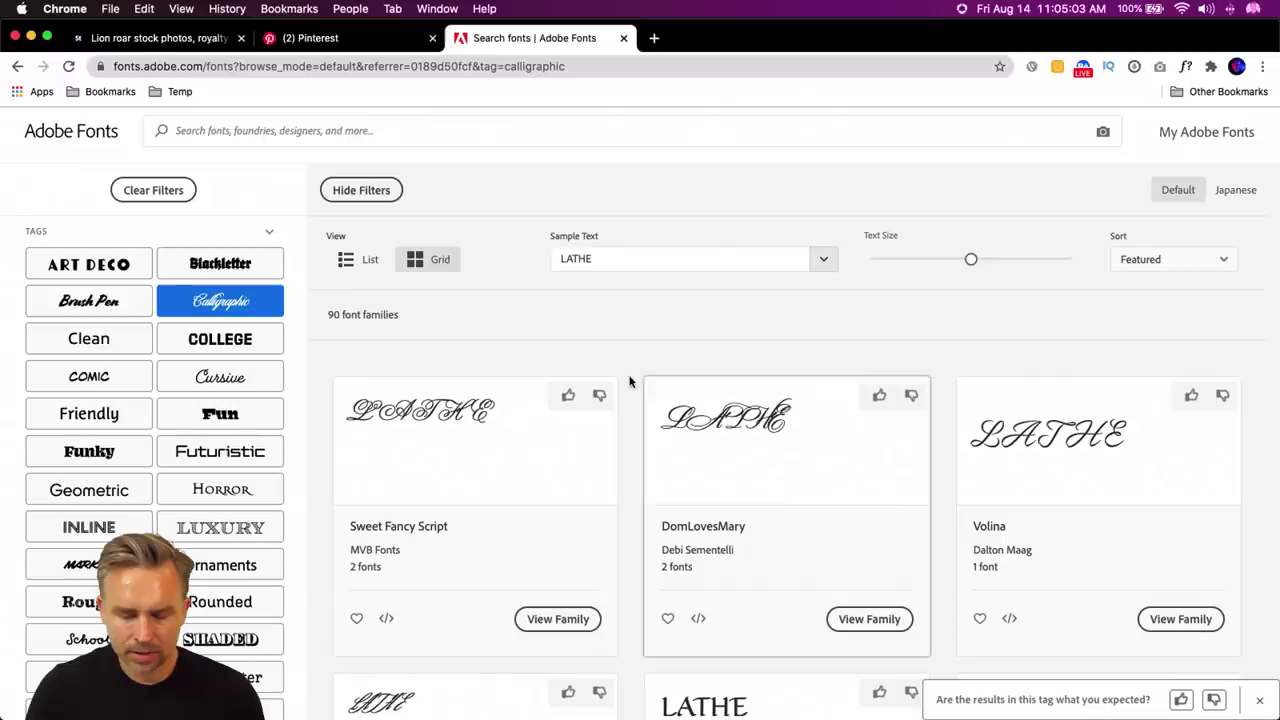
{"action": "left_click", "coordinate": [598, 266]}
{"action": "type", "text": "Animal"}
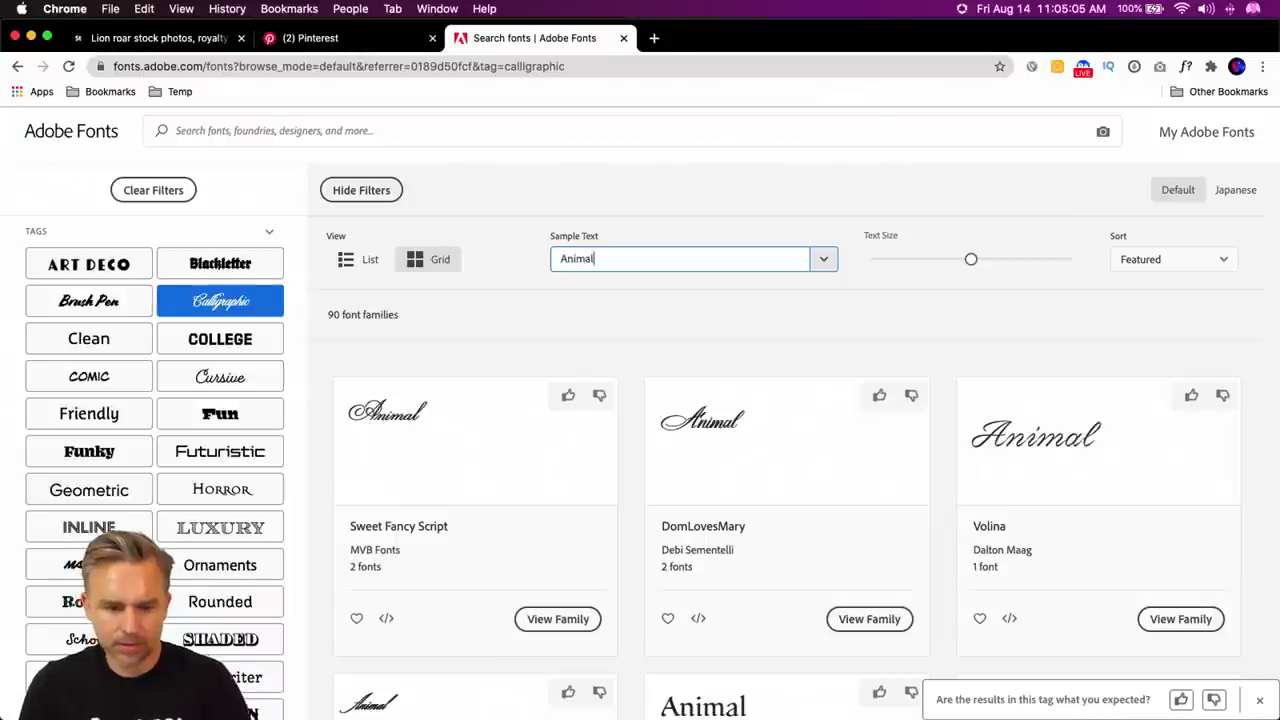
- Activate the Sweet Fancy Script family and dismiss the activation notice so it is not shown again
{"action": "scroll", "coordinate": [520, 334], "scroll_direction": "down", "scroll_amount": 1}
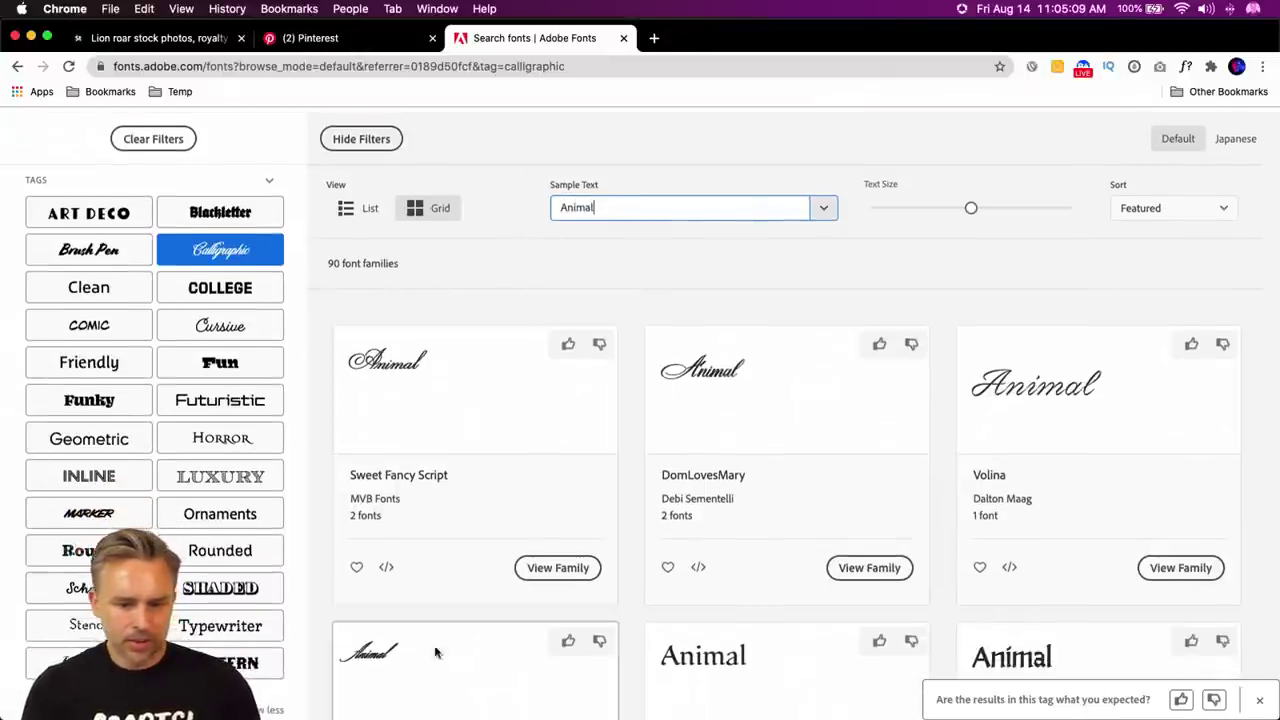
{"action": "left_click", "coordinate": [527, 570]}
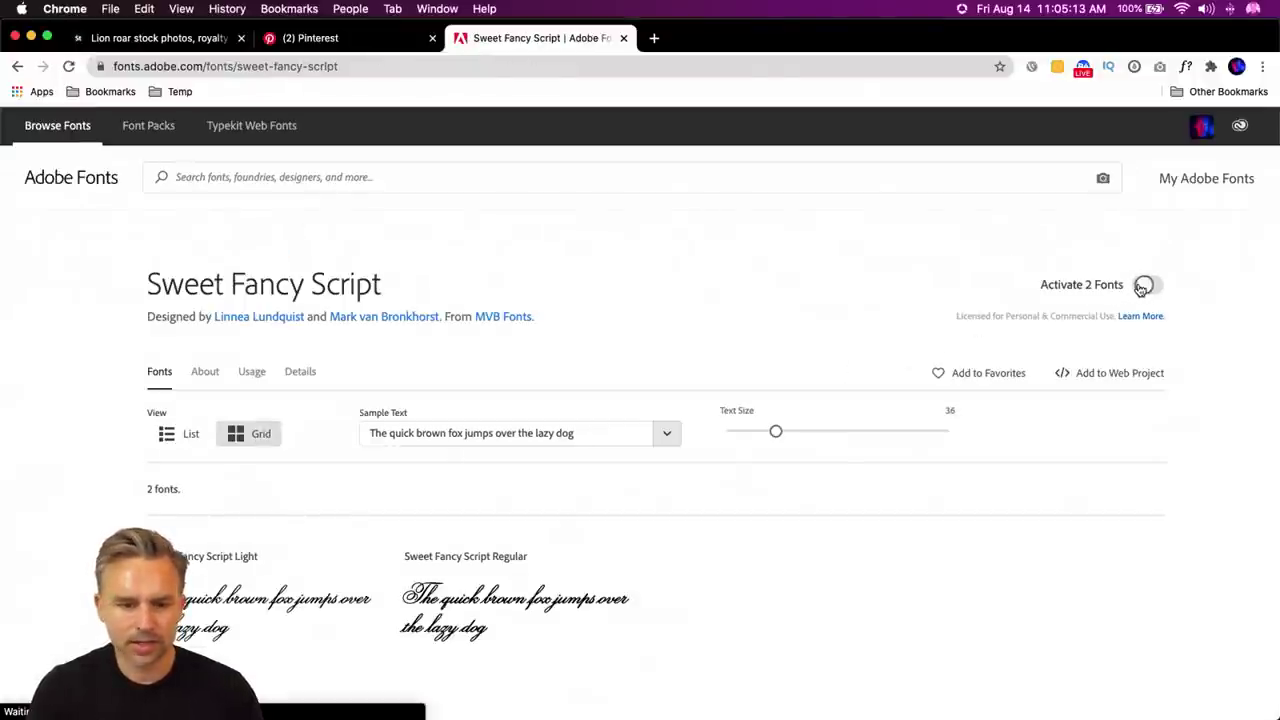
{"action": "left_click", "coordinate": [1143, 285]}
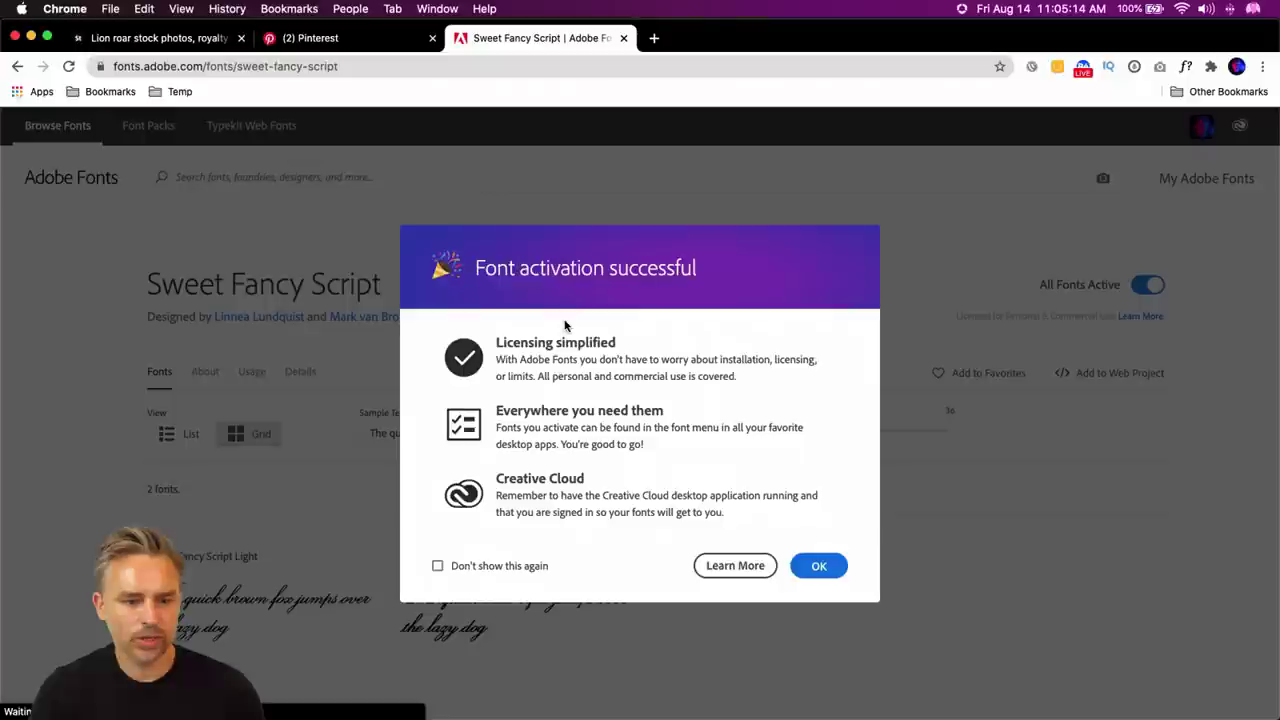
{"action": "left_click", "coordinate": [437, 566]}
{"action": "left_click", "coordinate": [816, 566]}
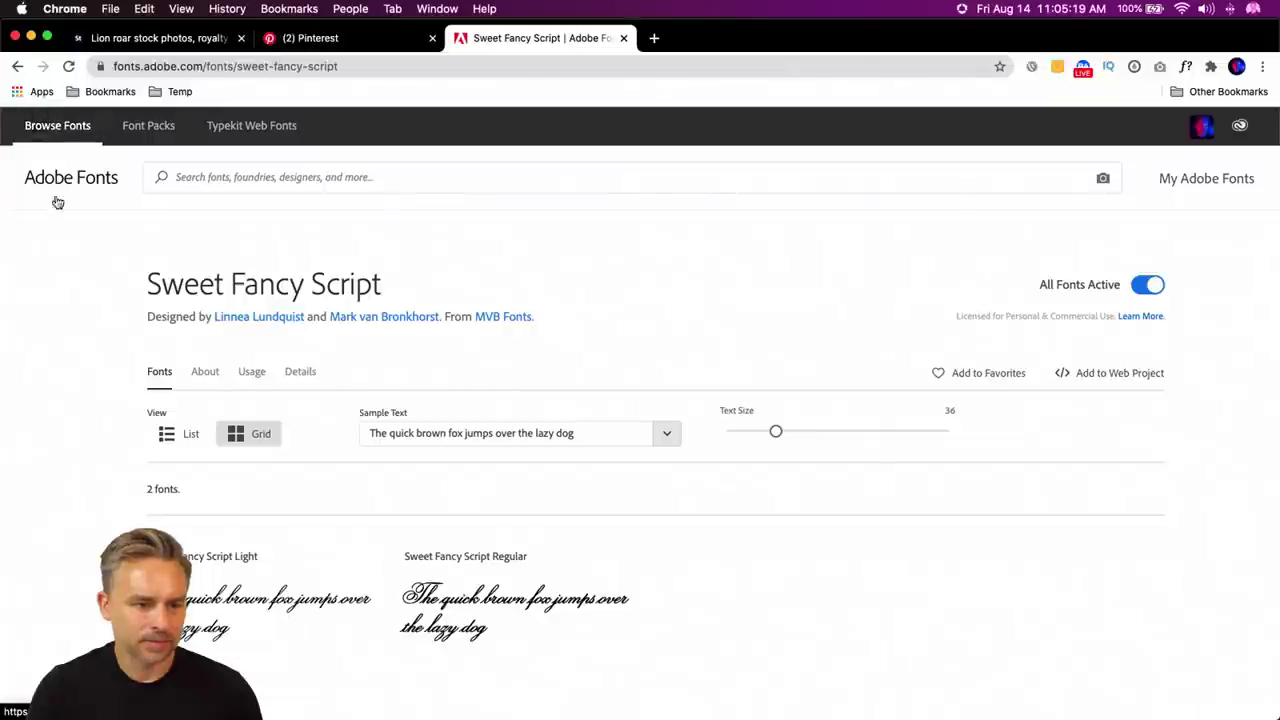
- Return to the Calligraphic font results and limit them to the Script classification
{"action": "left_click", "coordinate": [16, 68]}
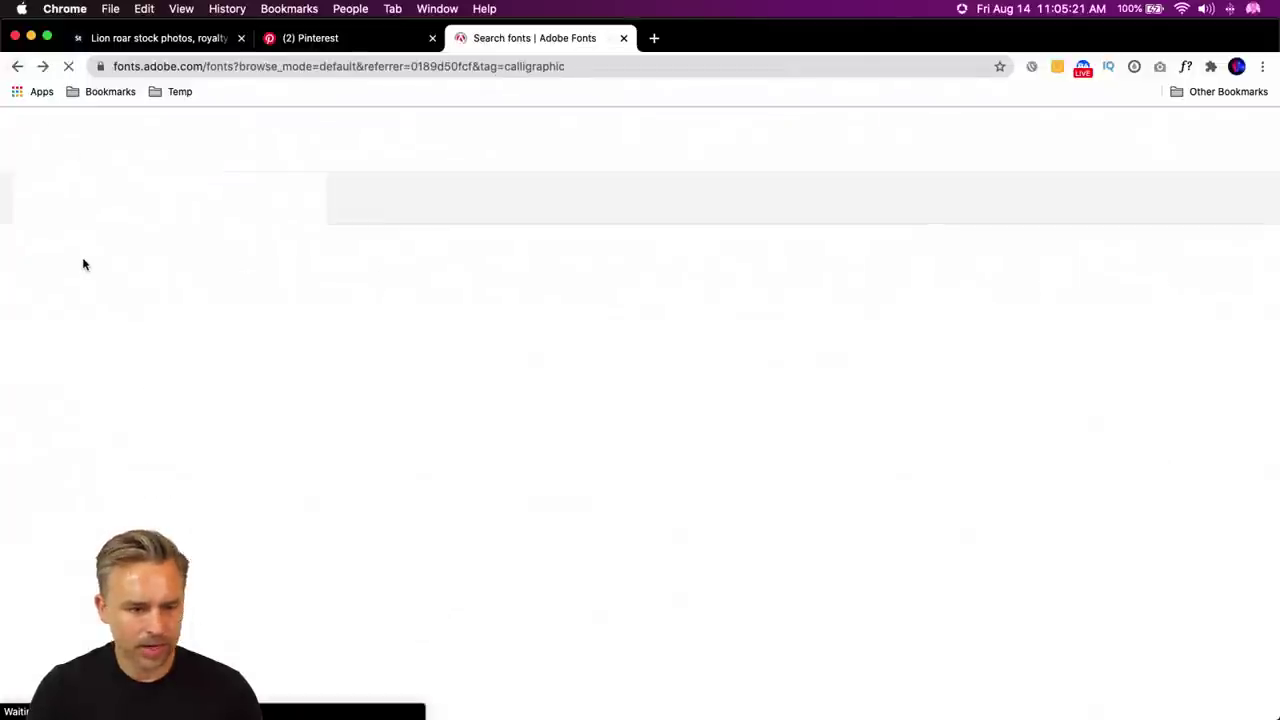
{"action": "scroll", "coordinate": [315, 349], "scroll_direction": "down", "scroll_amount": 6}
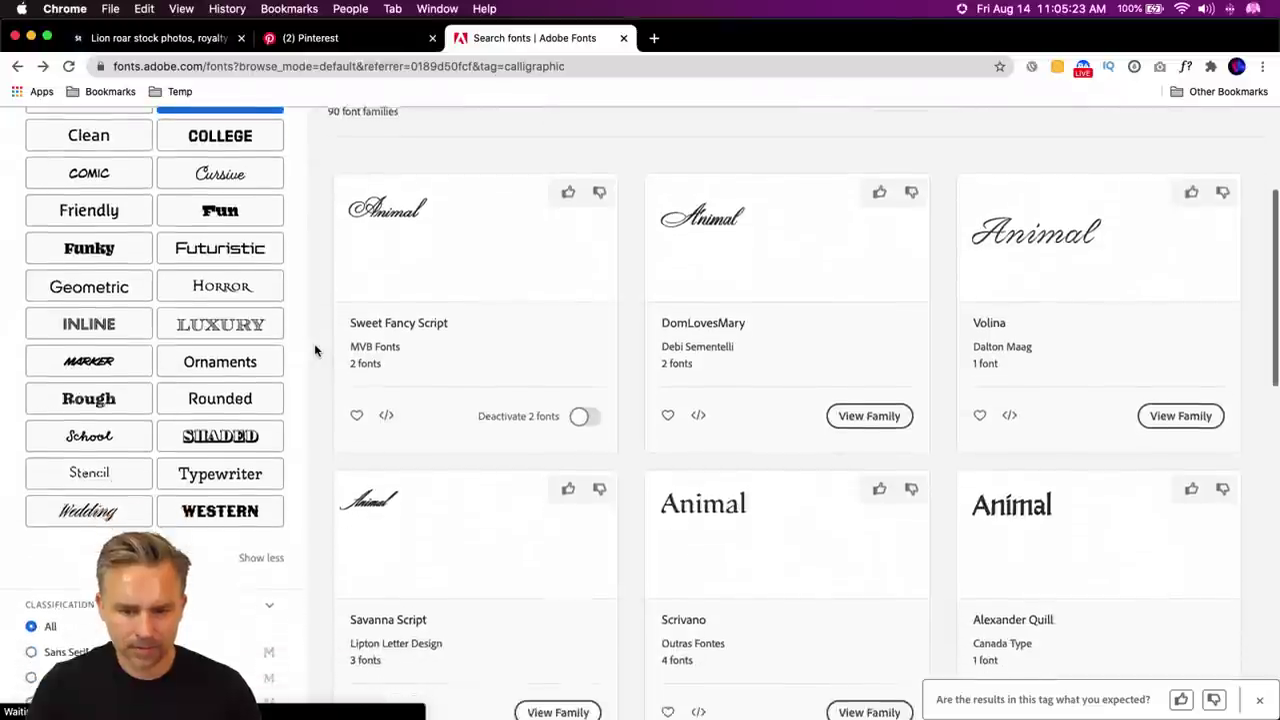
{"action": "scroll", "coordinate": [314, 349], "scroll_direction": "down", "scroll_amount": 5}
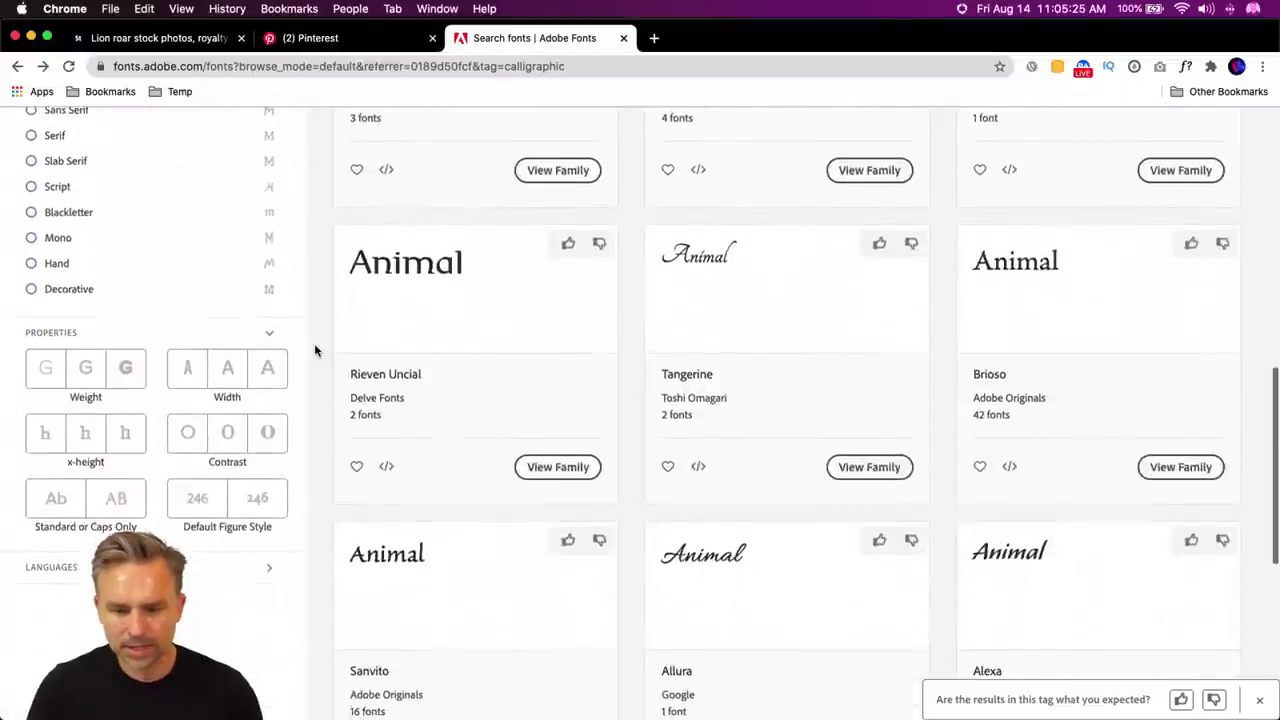
{"action": "scroll", "coordinate": [314, 349], "scroll_direction": "up", "scroll_amount": 5}
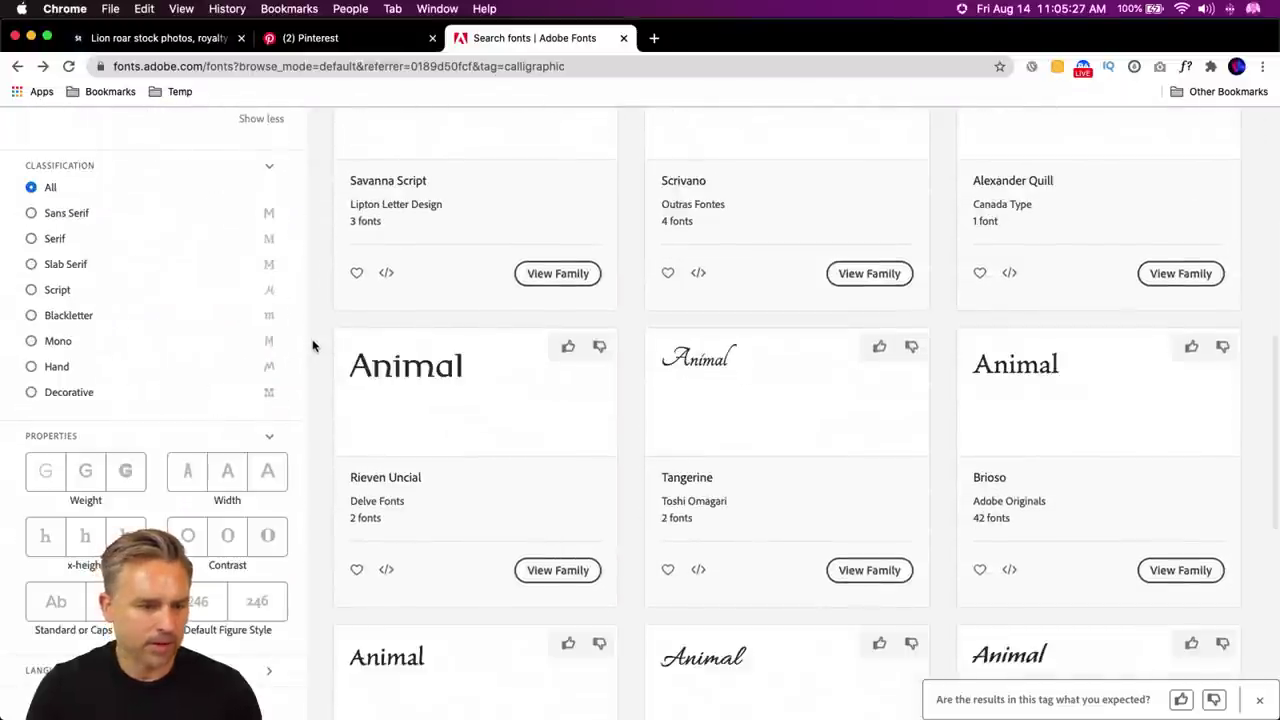
{"action": "scroll", "coordinate": [314, 343], "scroll_direction": "up", "scroll_amount": 8}
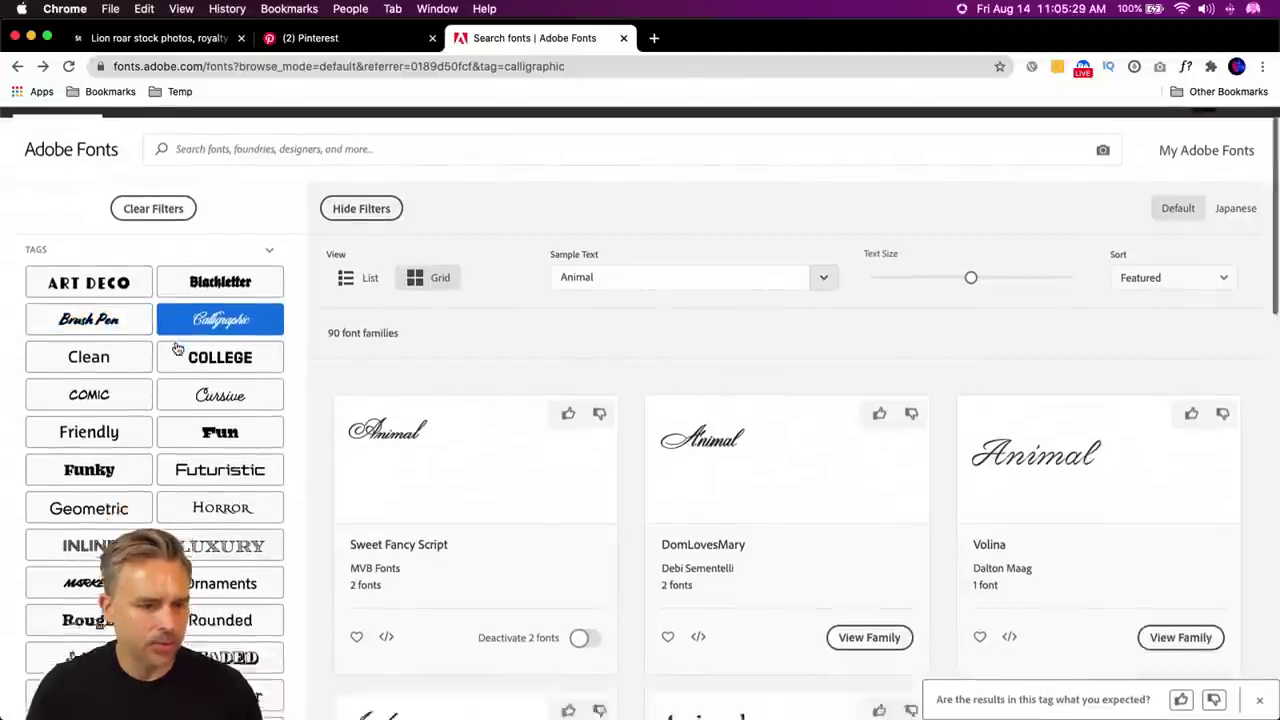
{"action": "scroll", "coordinate": [171, 349], "scroll_direction": "down", "scroll_amount": 5}
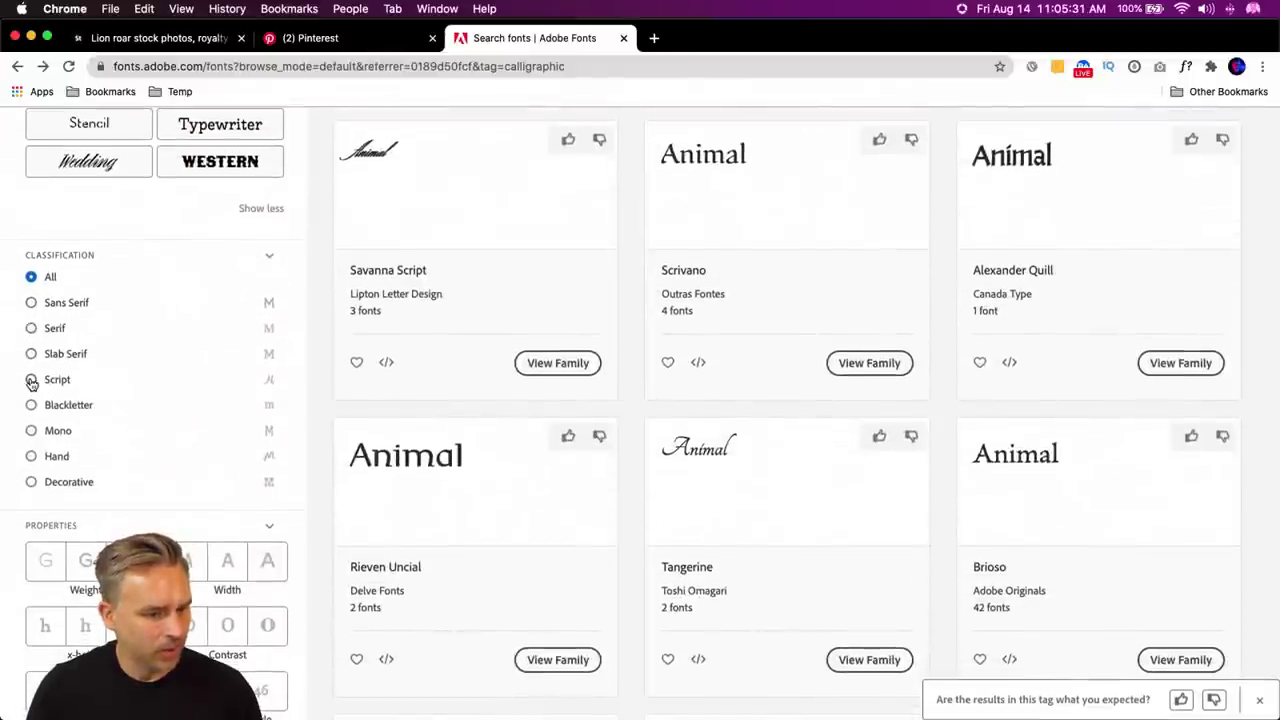
{"action": "left_click", "coordinate": [31, 379]}
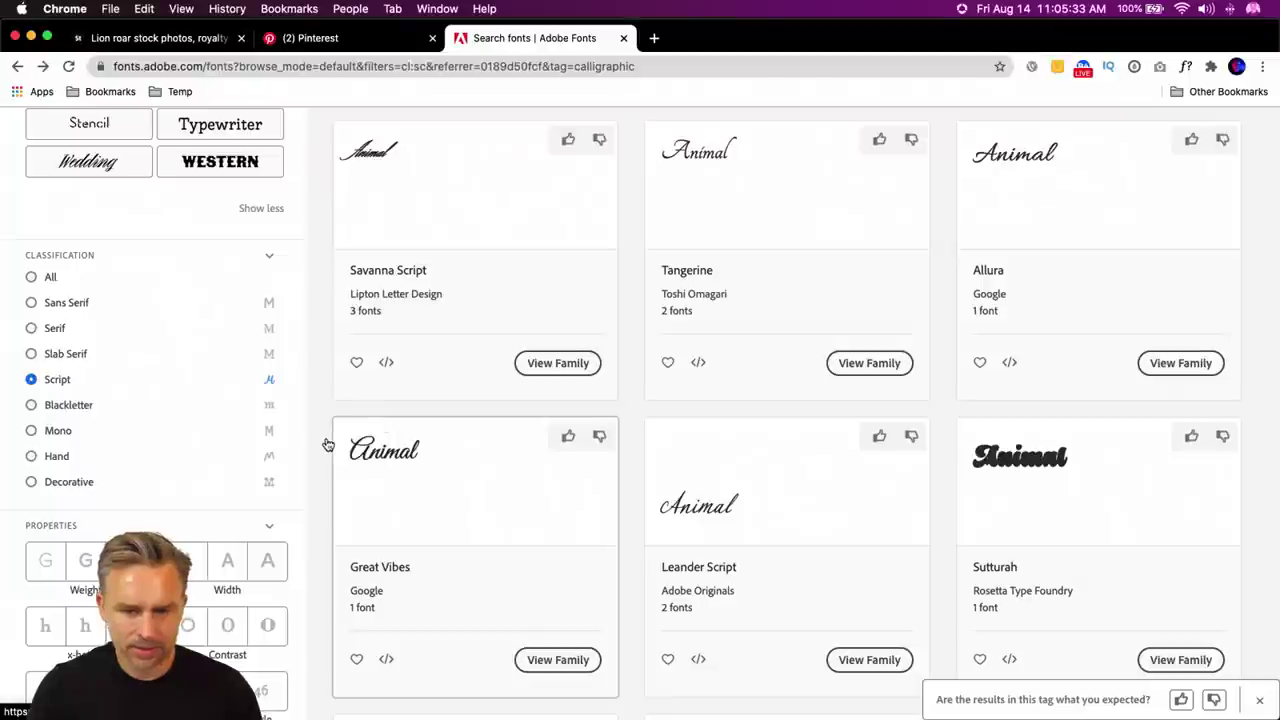
- Open the Mayence family from the Script results and activate its font
{"action": "scroll", "coordinate": [311, 437], "scroll_direction": "down", "scroll_amount": 5}
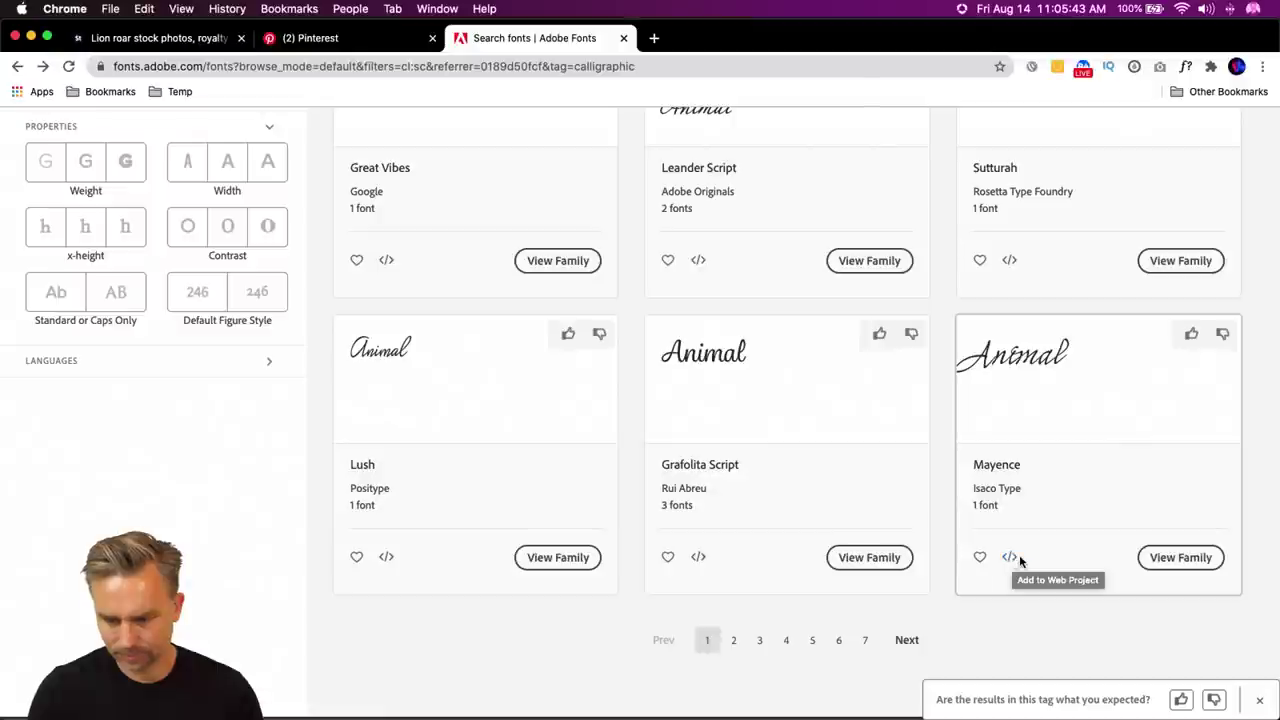
{"action": "left_click", "coordinate": [1180, 558]}
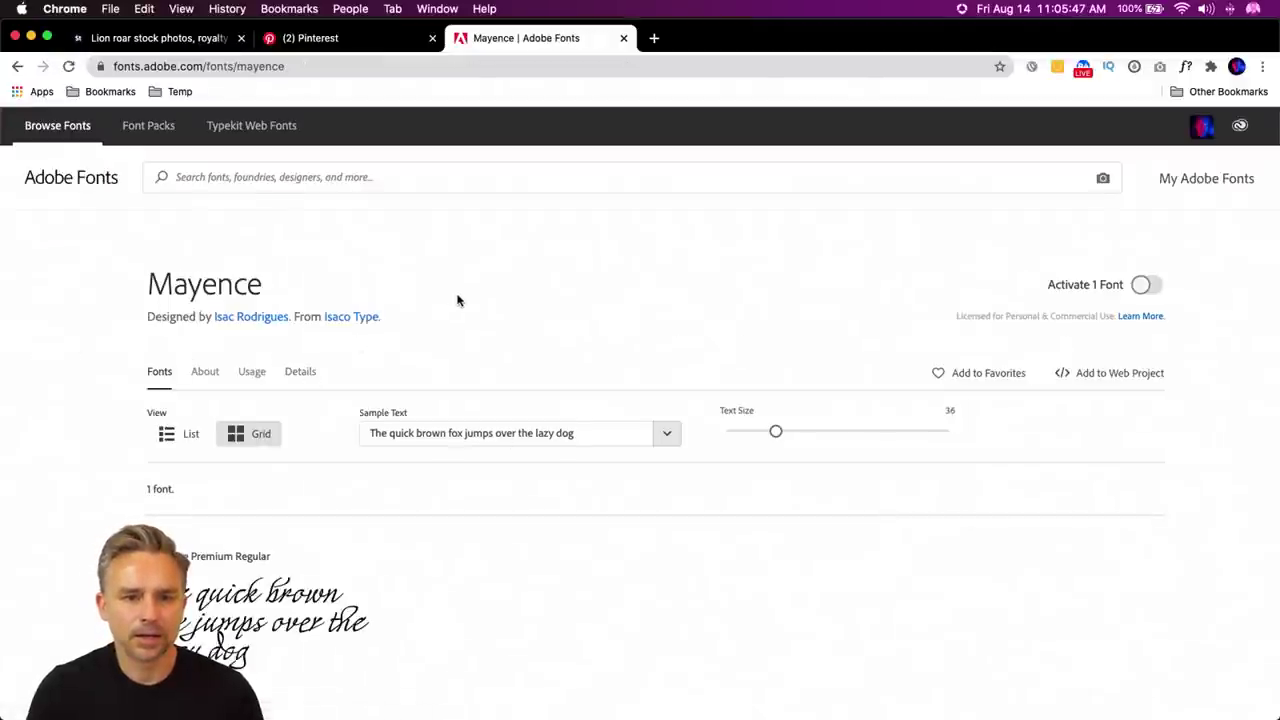
{"action": "left_click", "coordinate": [1140, 285]}
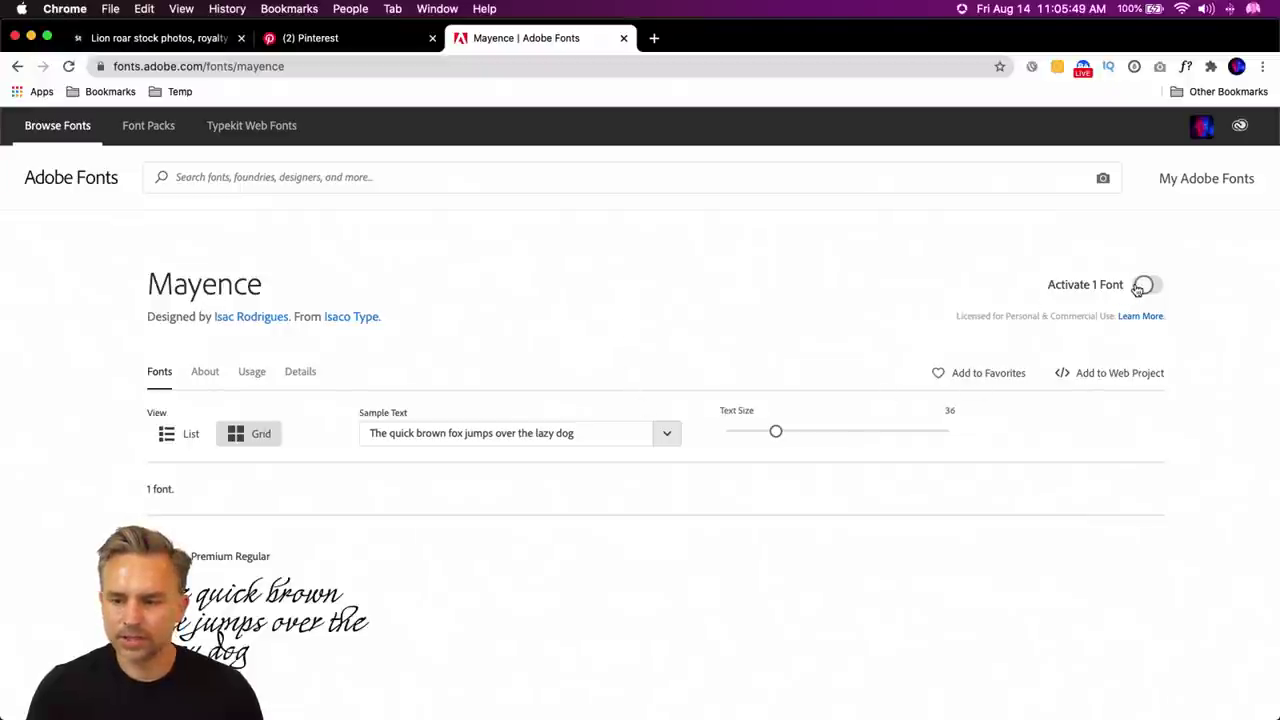
- Switch to Photoshop to view the whole poster and return to the Adobe Fonts page in Chrome
{"action": "mouse_move", "coordinate": [450, 706]}
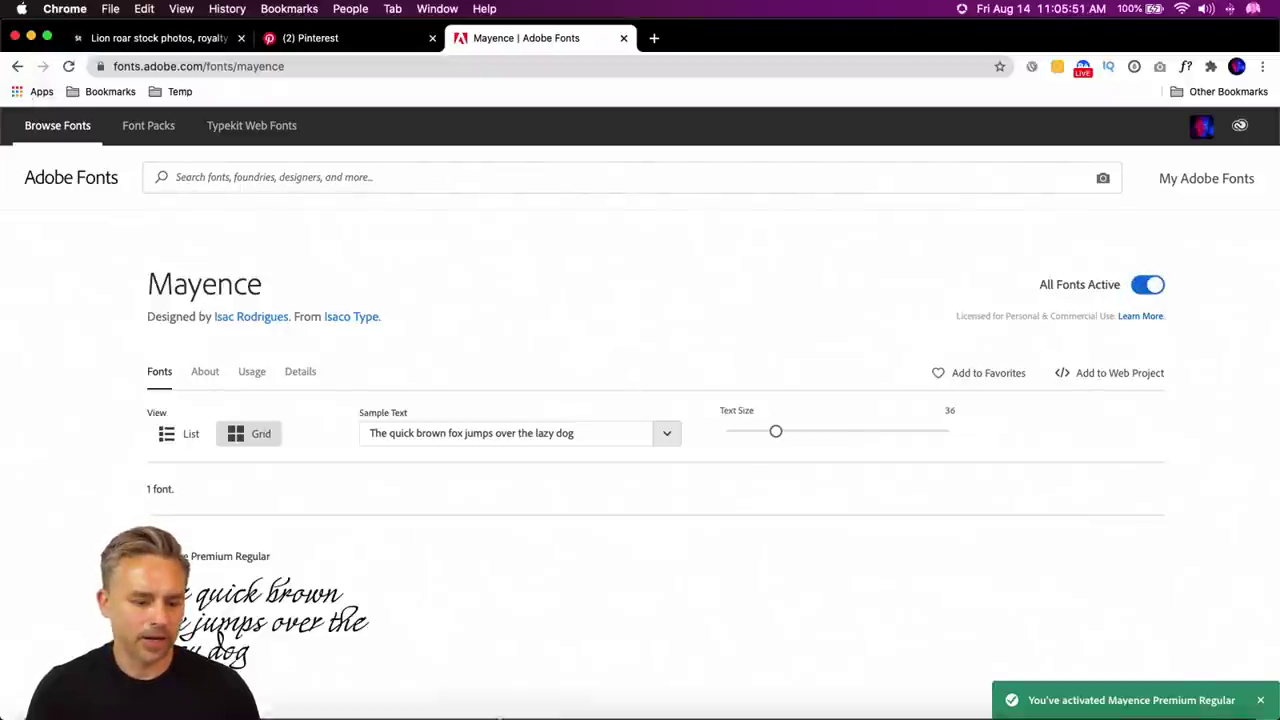
{"action": "left_click", "coordinate": [277, 699]}
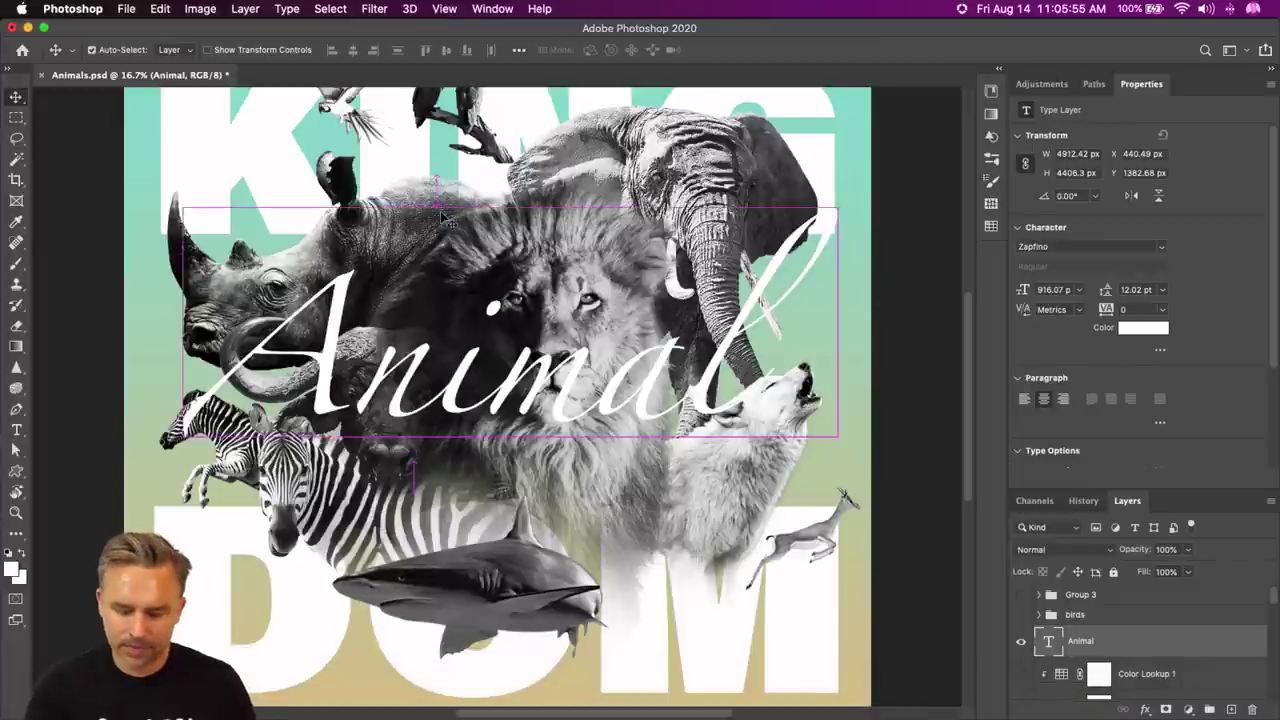
{"action": "key", "text": "super+minus"}
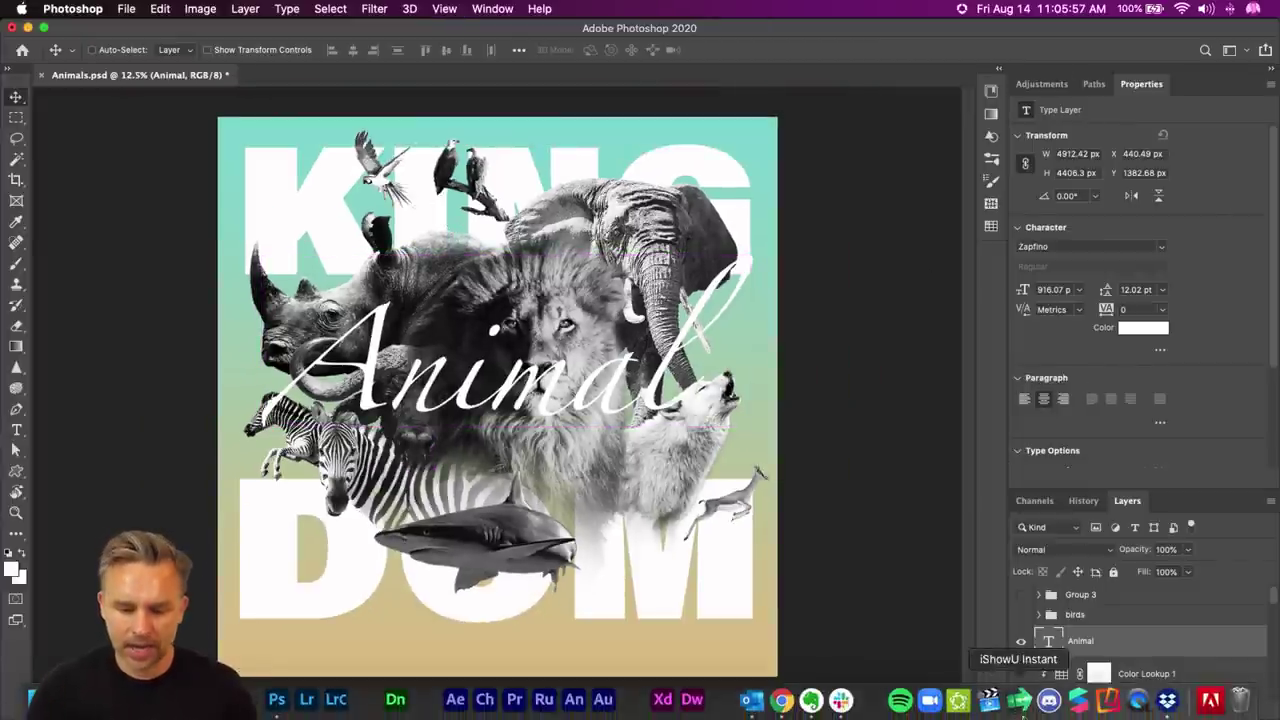
{"action": "left_click", "coordinate": [785, 700]}
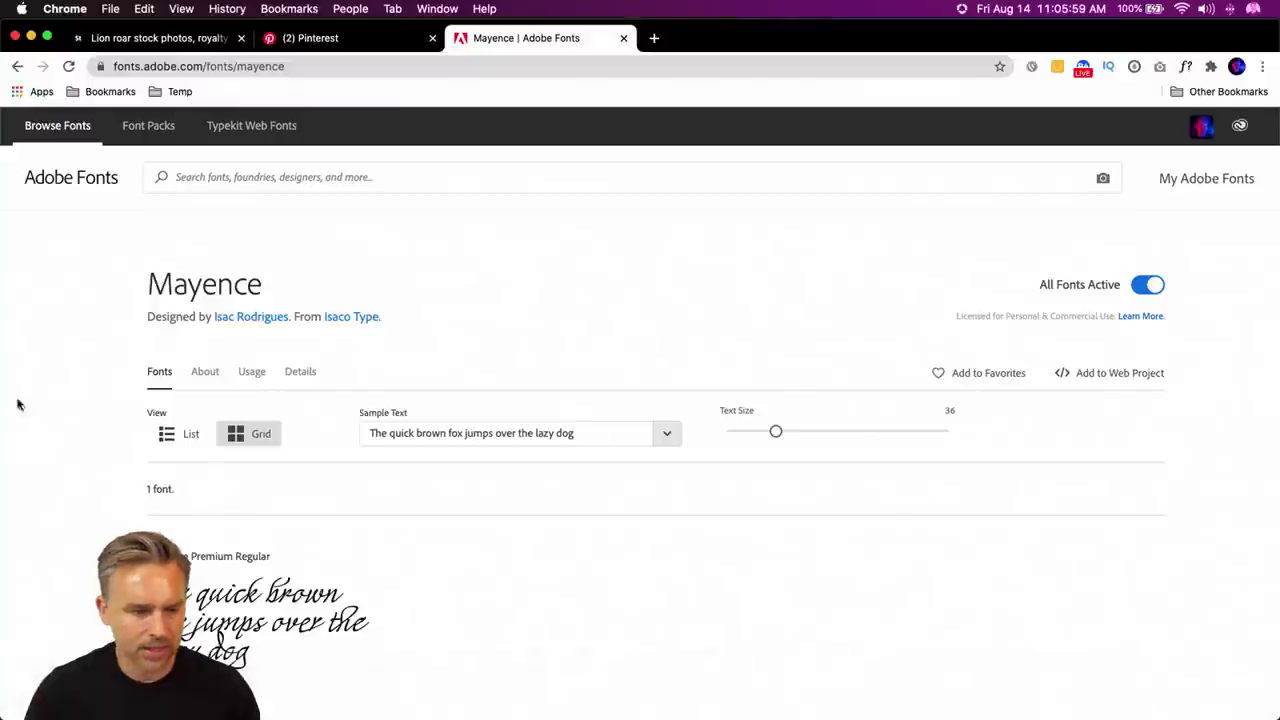
- Go to page 2 of the Calligraphic Script results and activate all fonts of the Adorn Smooth family
{"action": "left_click", "coordinate": [16, 66]}
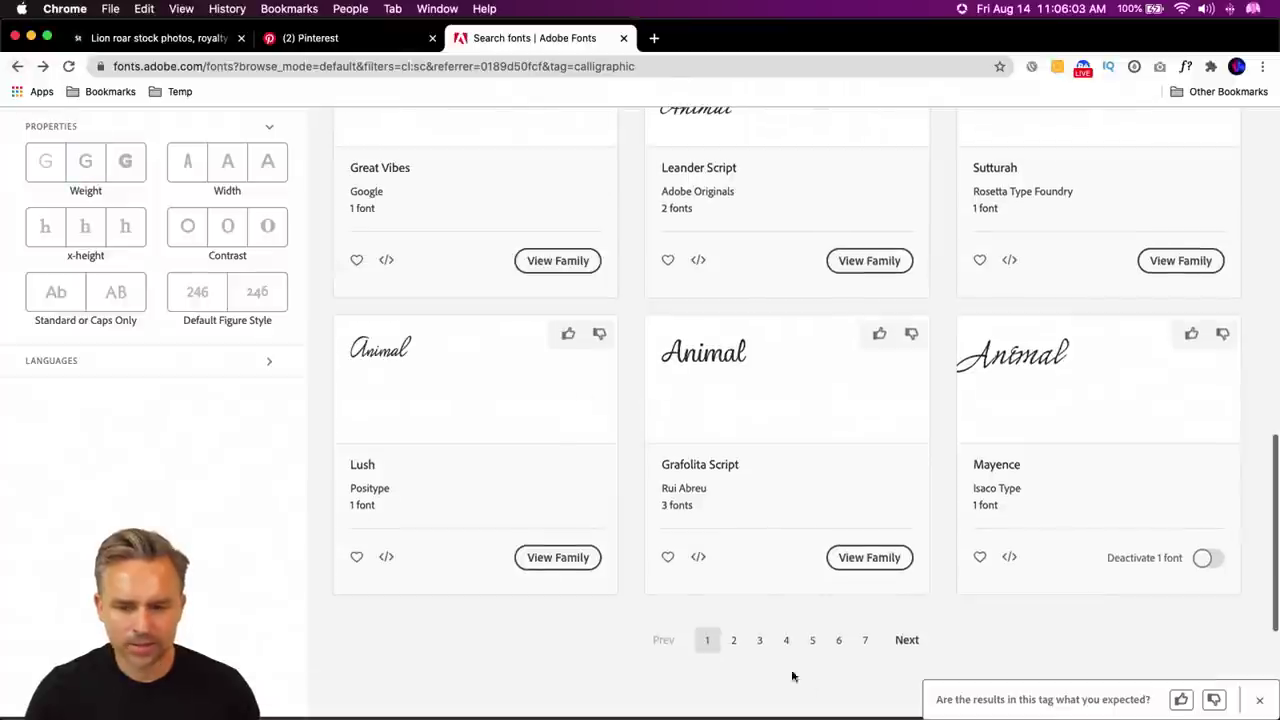
{"action": "left_click", "coordinate": [902, 640]}
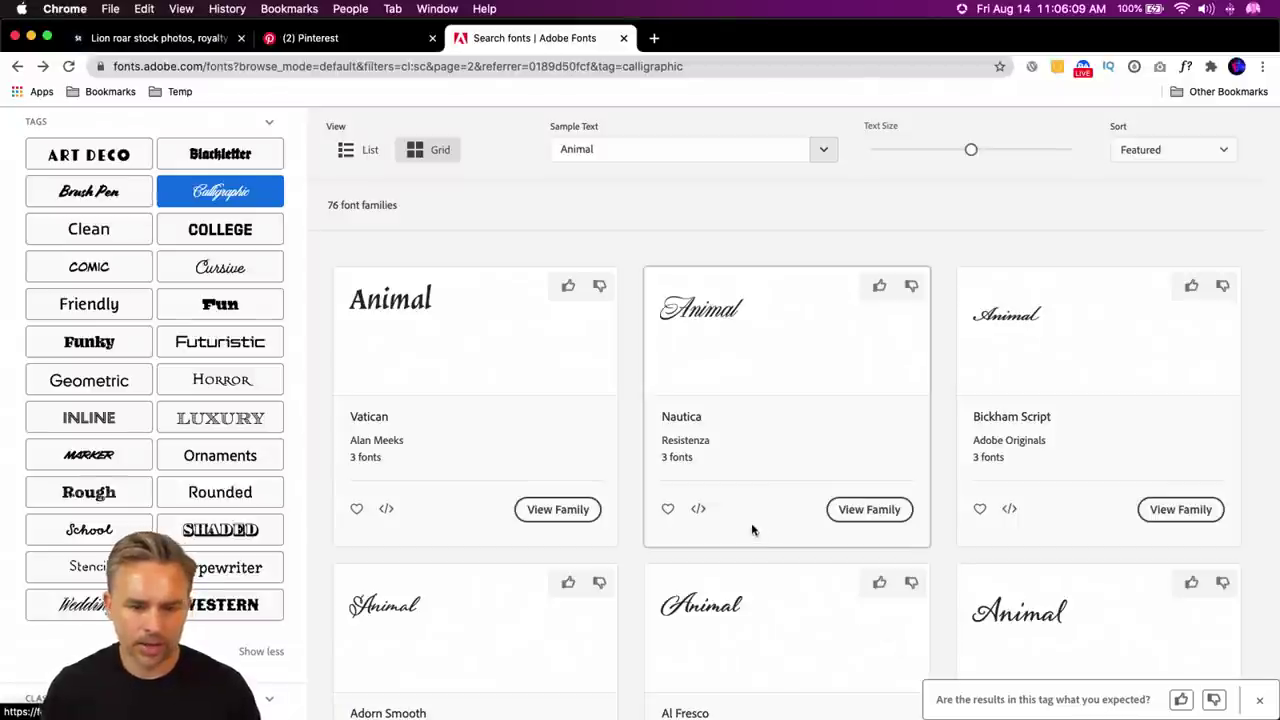
{"action": "scroll", "coordinate": [315, 610], "scroll_direction": "down", "scroll_amount": 3}
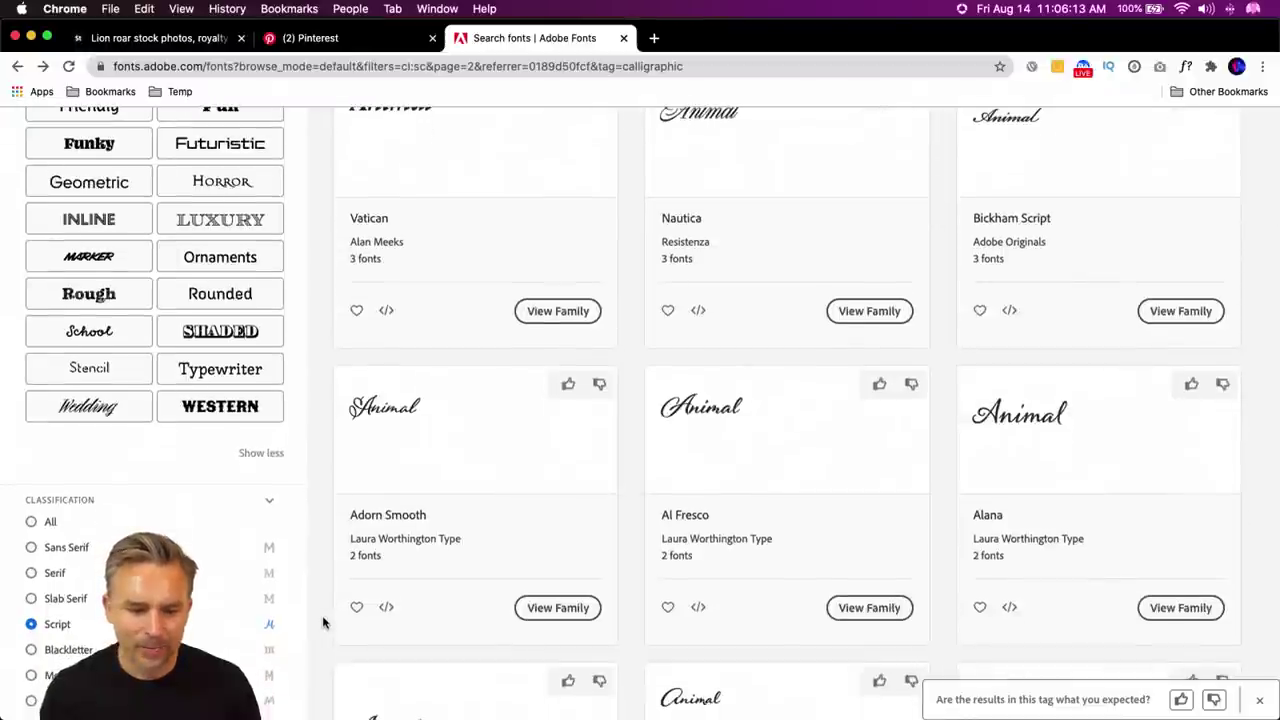
{"action": "scroll", "coordinate": [322, 615], "scroll_direction": "down", "scroll_amount": 2}
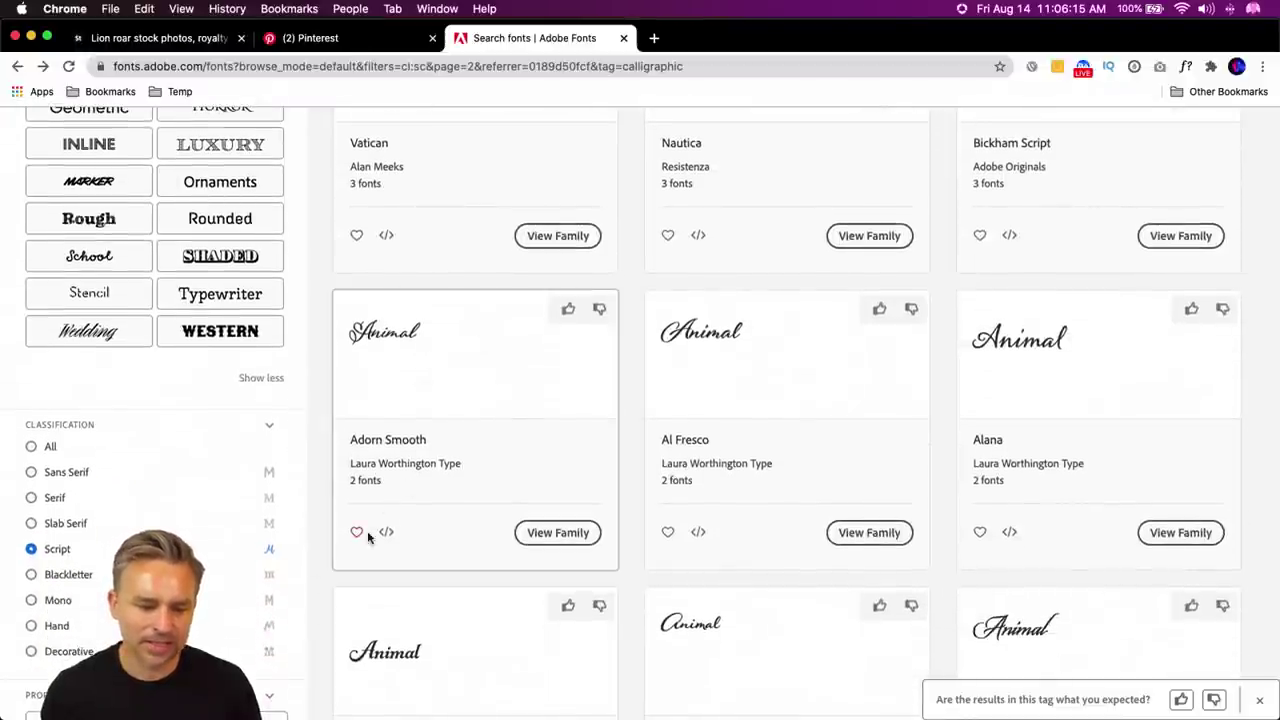
{"action": "left_click", "coordinate": [556, 532]}
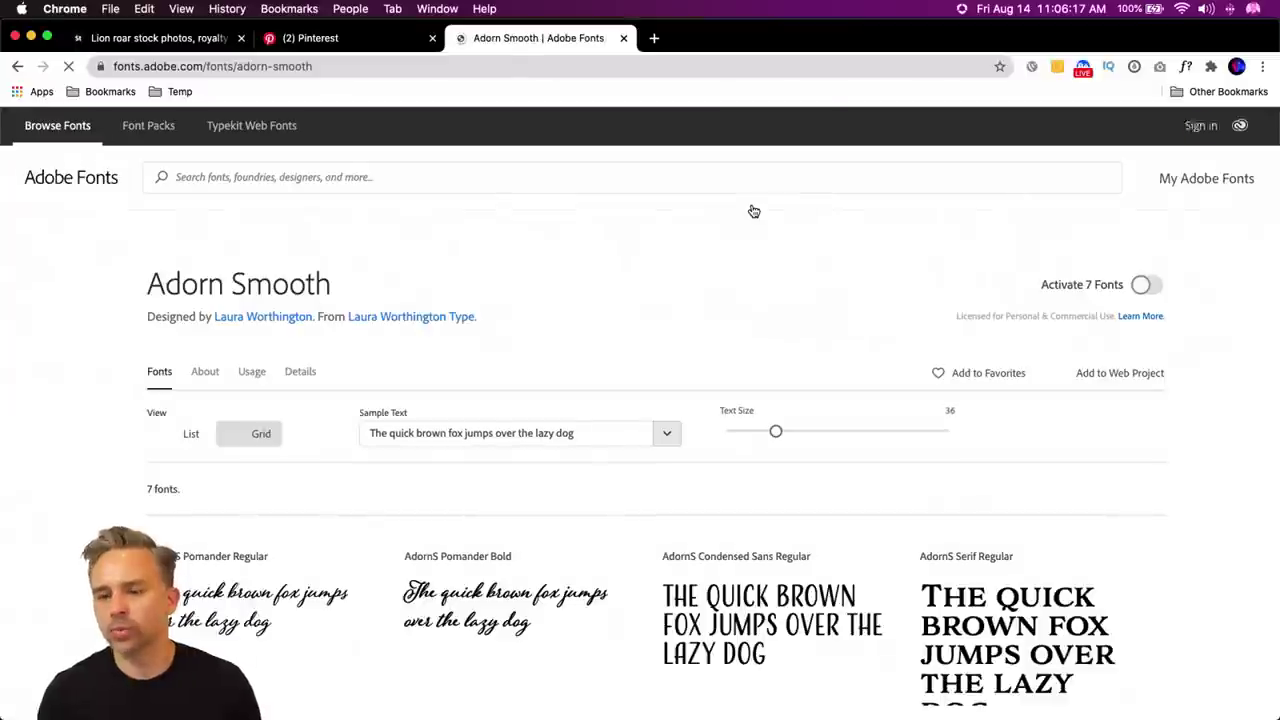
{"action": "left_click", "coordinate": [1141, 284]}
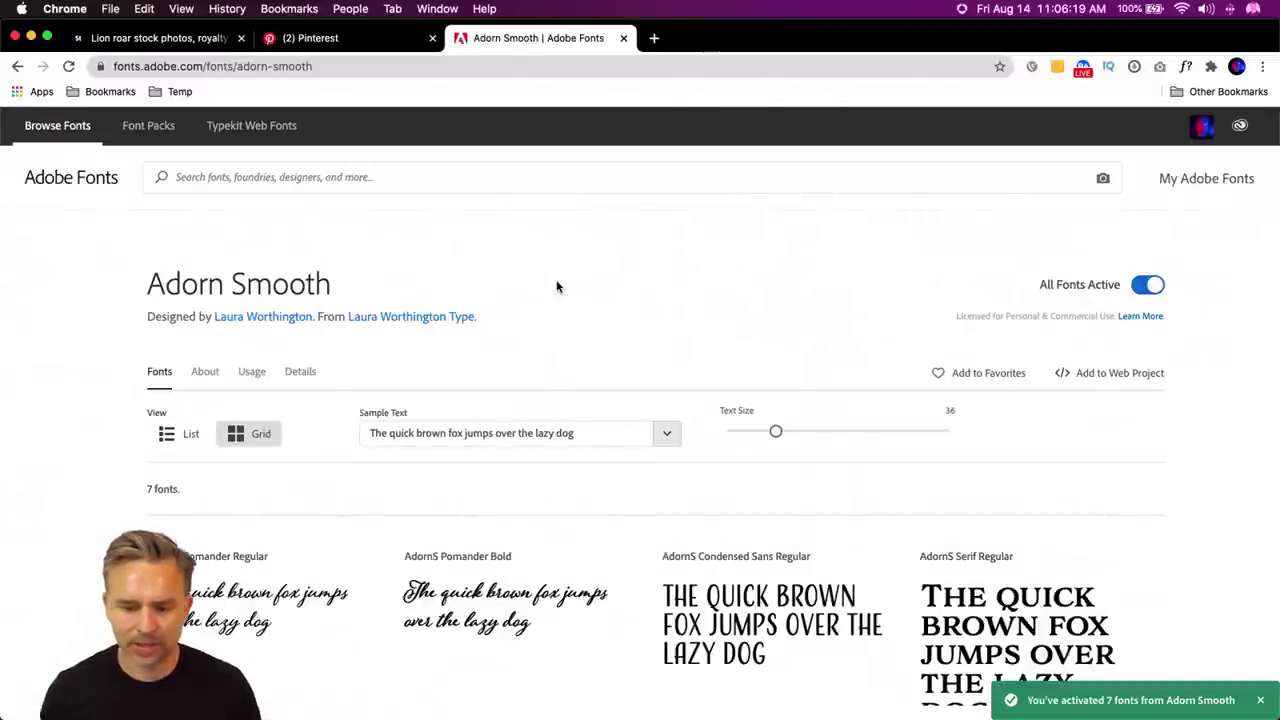
- Return to page 2 of the Calligraphic Script results and look through the previews of the other font families
{"action": "left_click", "coordinate": [18, 68]}
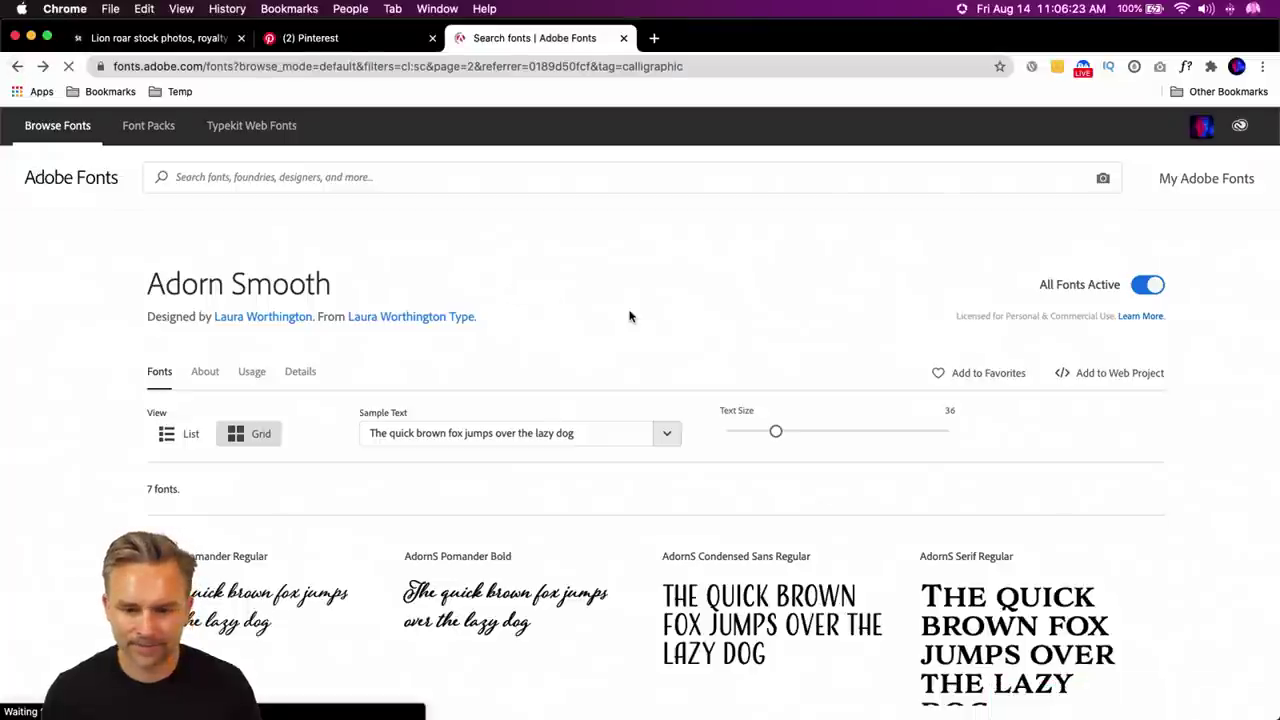
{"action": "scroll", "coordinate": [706, 480], "scroll_direction": "down", "scroll_amount": 4}
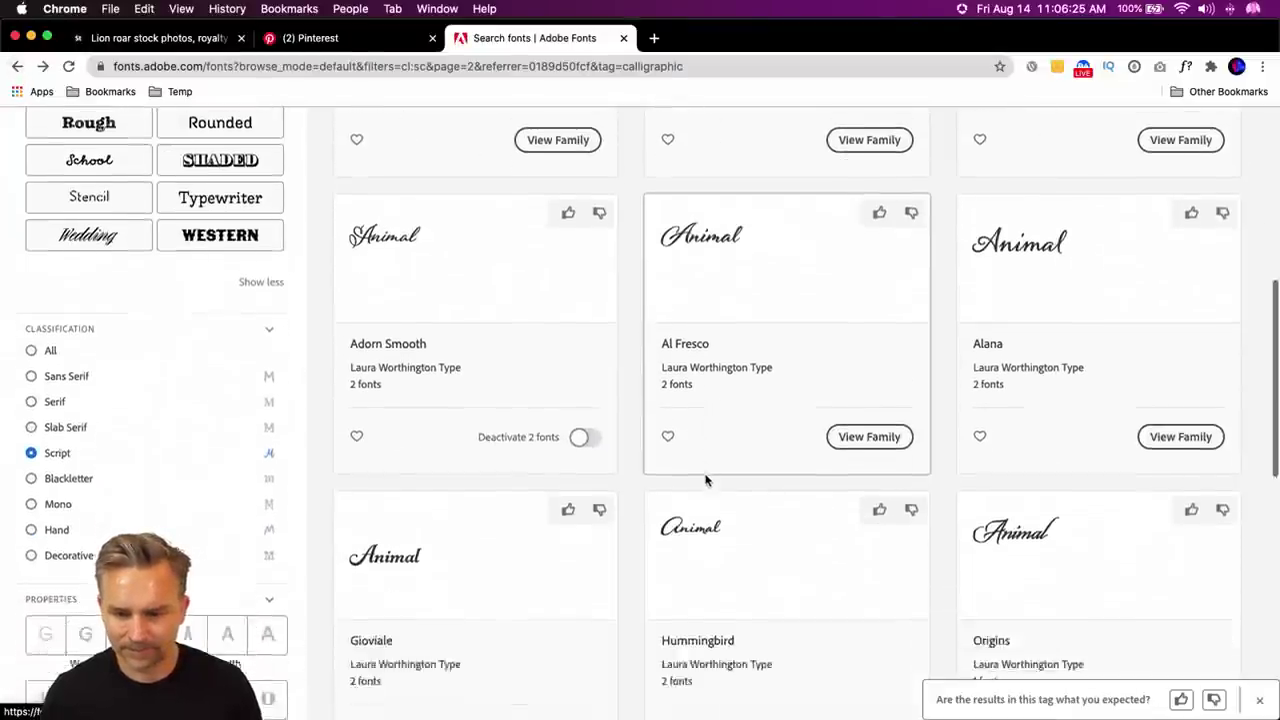
{"action": "scroll", "coordinate": [706, 480], "scroll_direction": "down", "scroll_amount": 3}
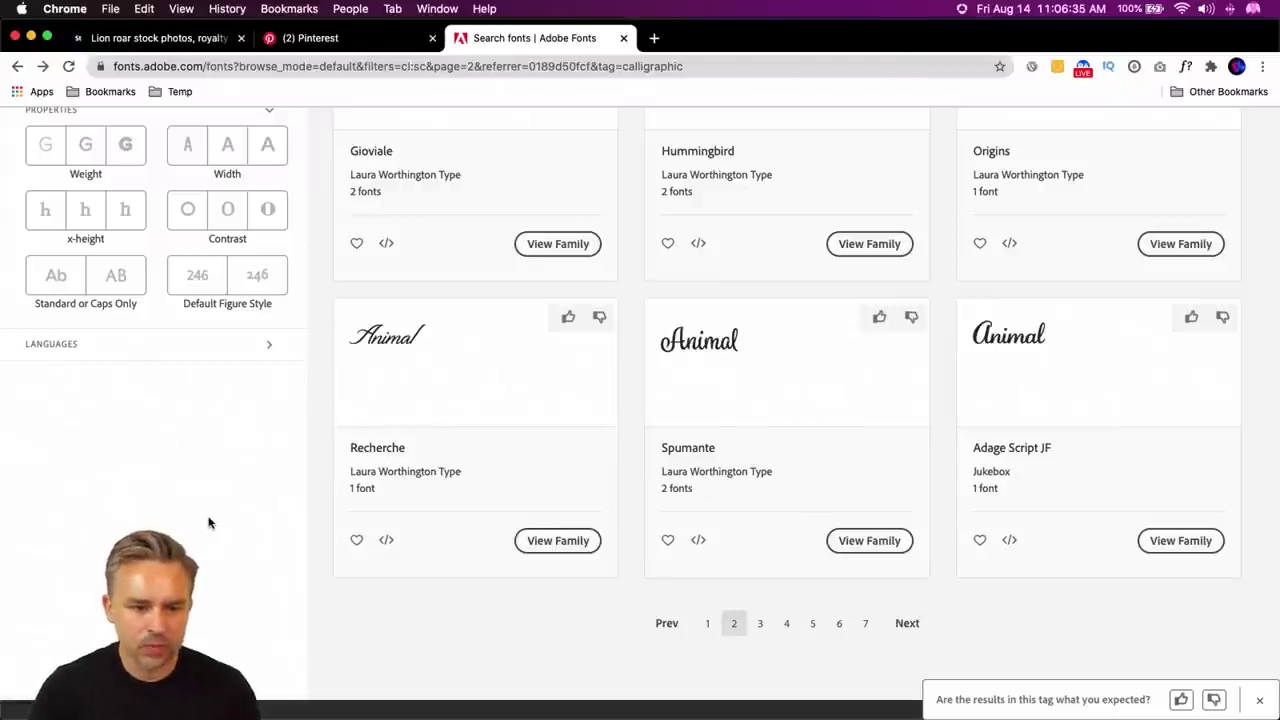
{"action": "scroll", "coordinate": [209, 522], "scroll_direction": "down", "scroll_amount": 2}
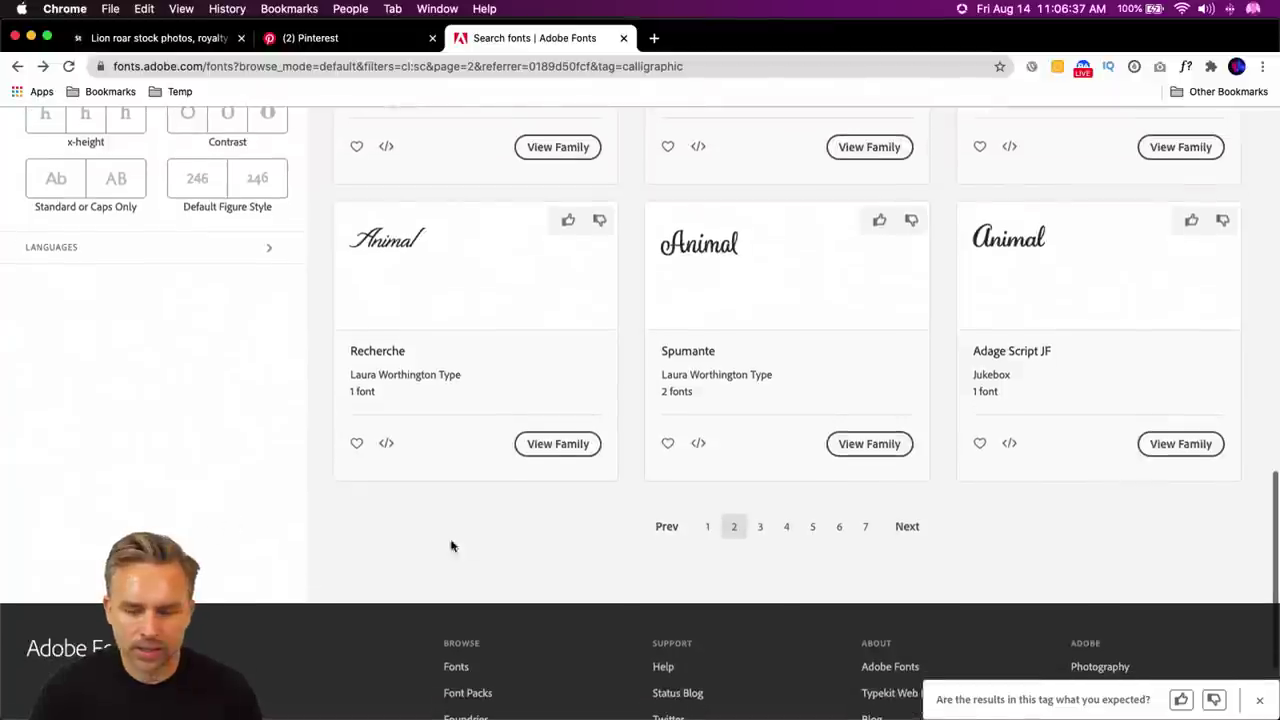
{"action": "scroll", "coordinate": [502, 541], "scroll_direction": "up", "scroll_amount": 5}
{"action": "scroll", "coordinate": [502, 548], "scroll_direction": "up", "scroll_amount": 4}
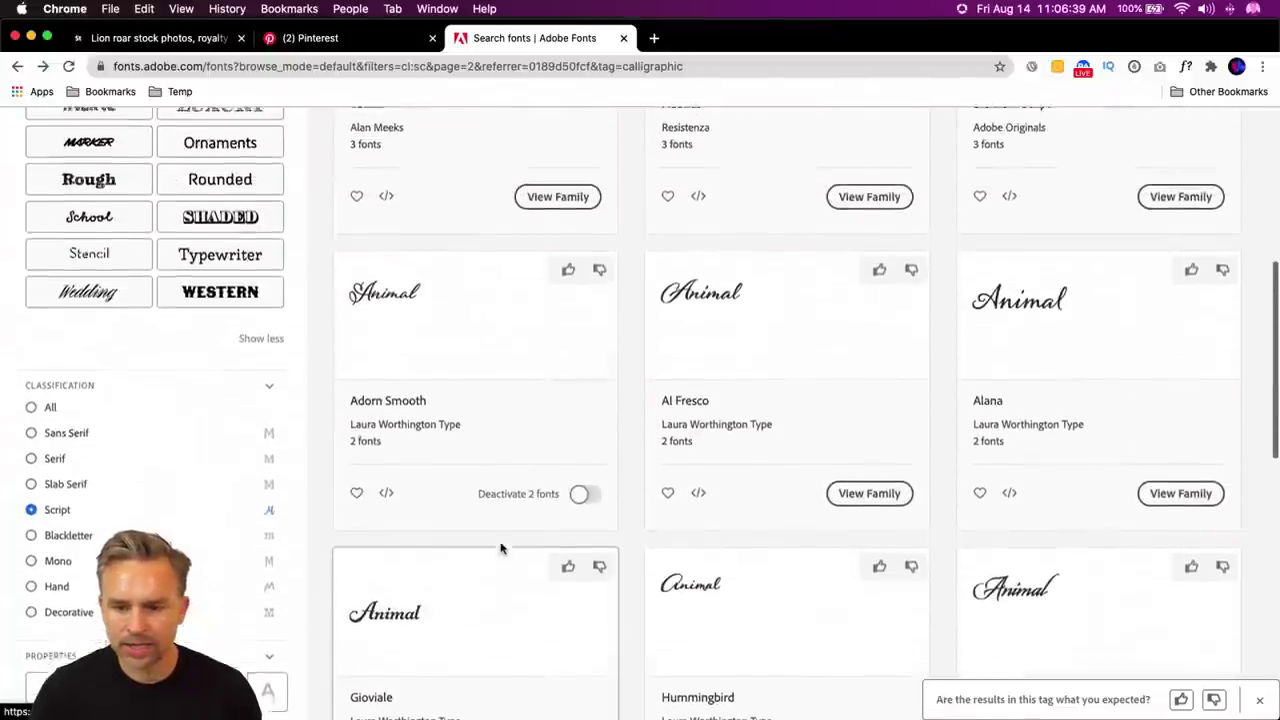
- Go to page 3 of the Calligraphic Script results, open the Olidia family and activate its font
{"action": "scroll", "coordinate": [502, 548], "scroll_direction": "down", "scroll_amount": 4}
{"action": "scroll", "coordinate": [502, 548], "scroll_direction": "down", "scroll_amount": 2}
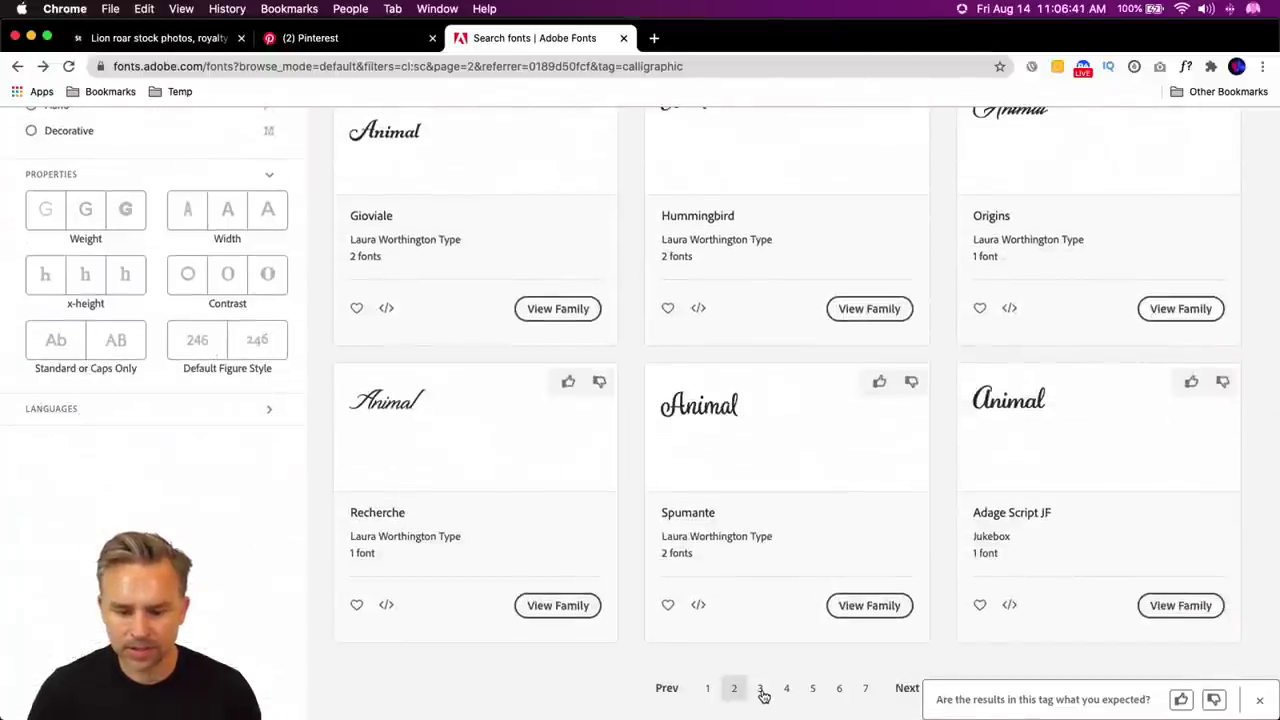
{"action": "left_click", "coordinate": [760, 691]}
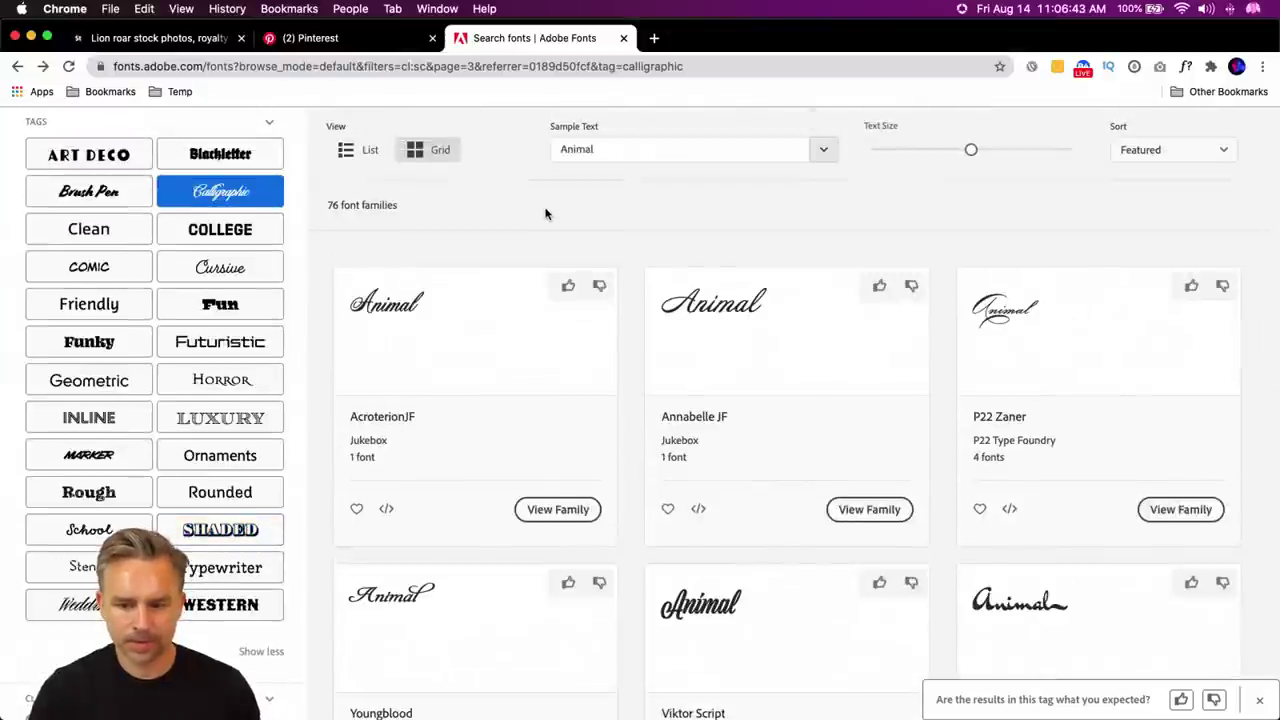
{"action": "scroll", "coordinate": [557, 208], "scroll_direction": "down", "scroll_amount": 5}
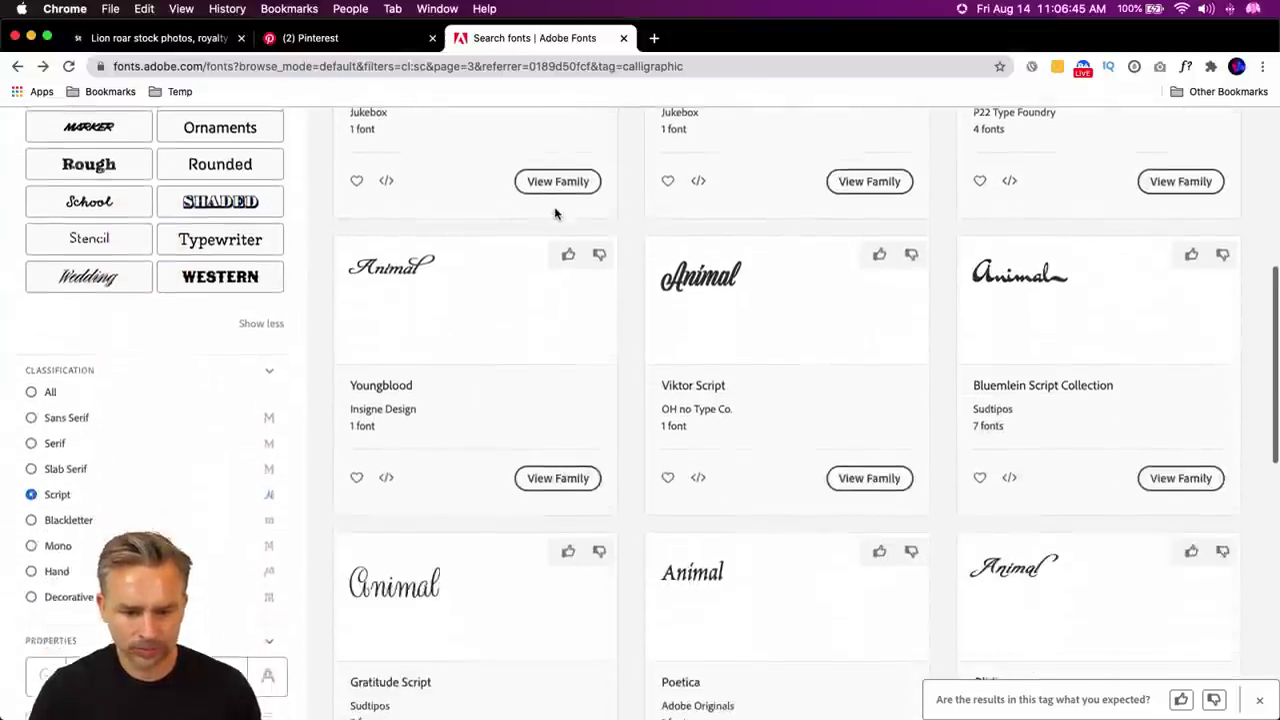
{"action": "scroll", "coordinate": [556, 215], "scroll_direction": "down", "scroll_amount": 1}
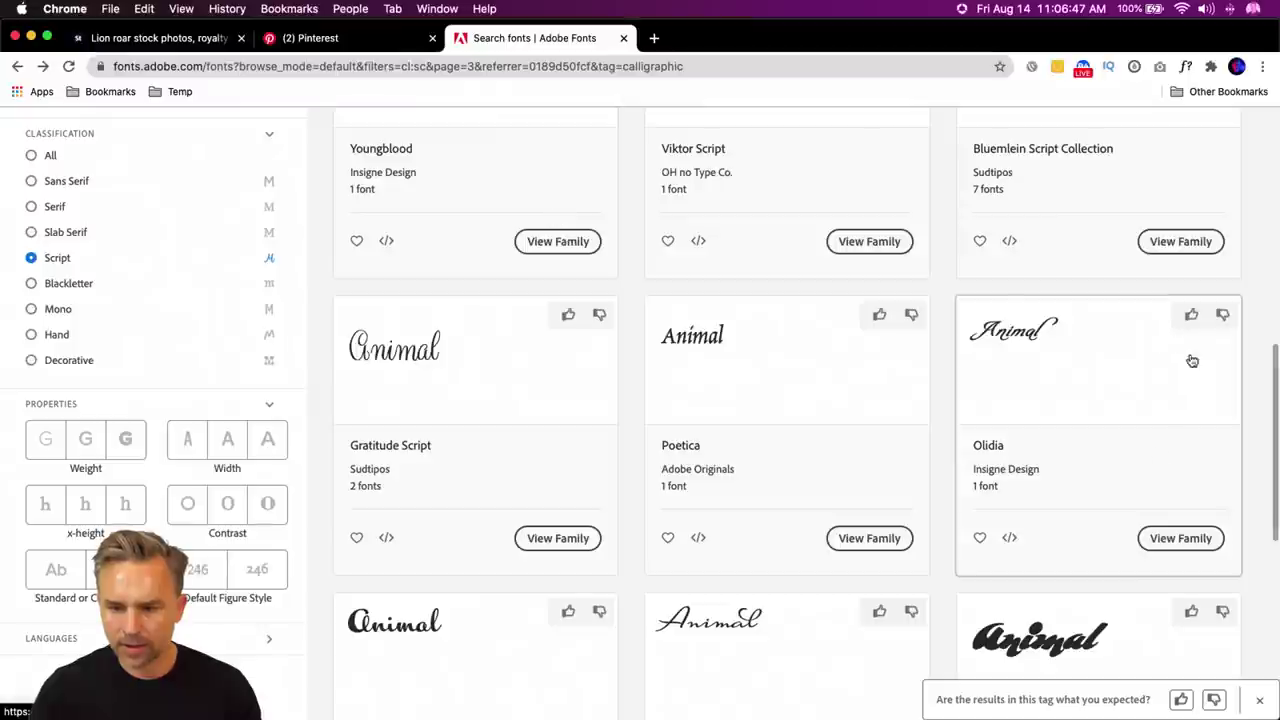
{"action": "left_click", "coordinate": [1003, 338]}
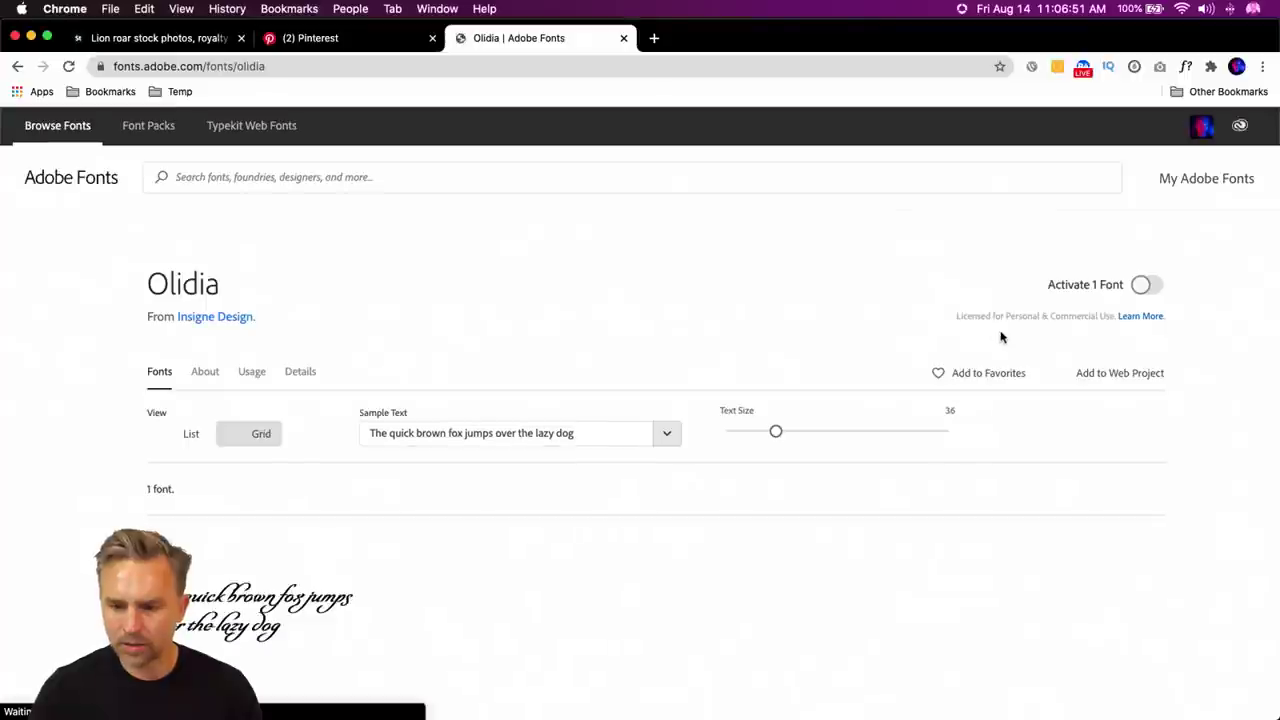
{"action": "left_click", "coordinate": [1145, 284]}
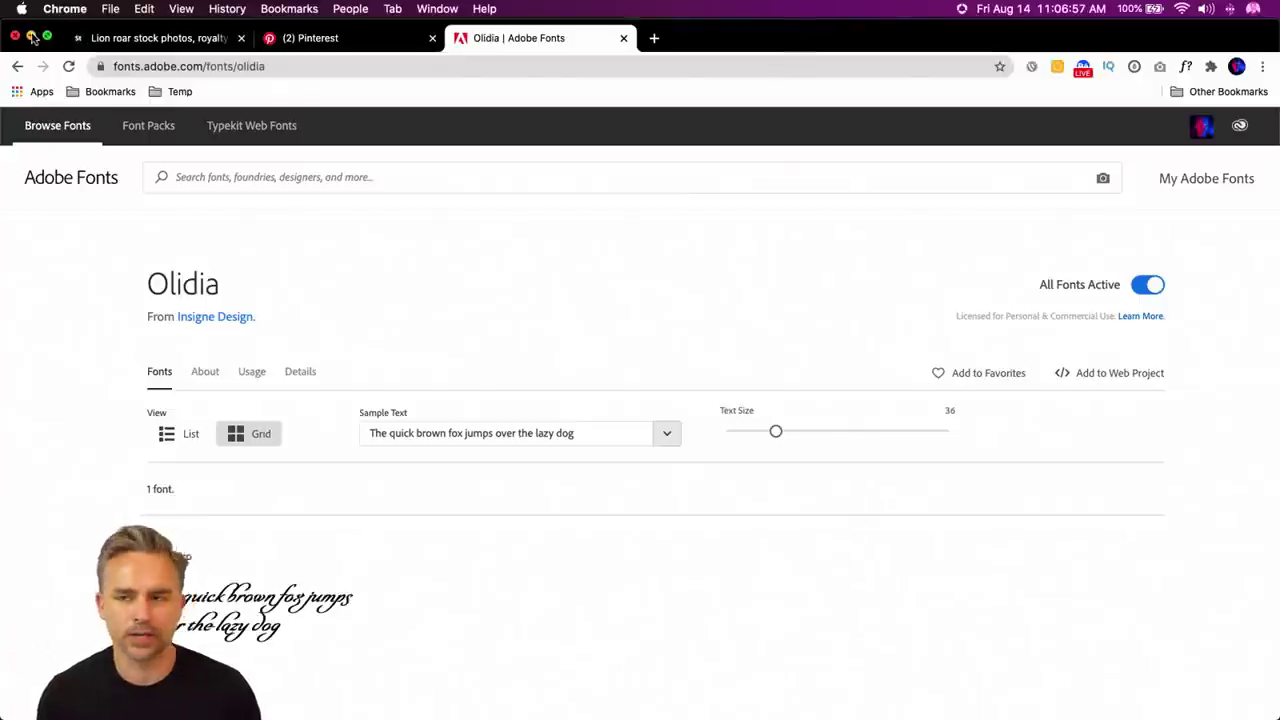
- Switch to Photoshop with the Animals.psd poster, checking the Olidia page in Chrome once more in between
{"action": "left_click", "coordinate": [31, 37]}
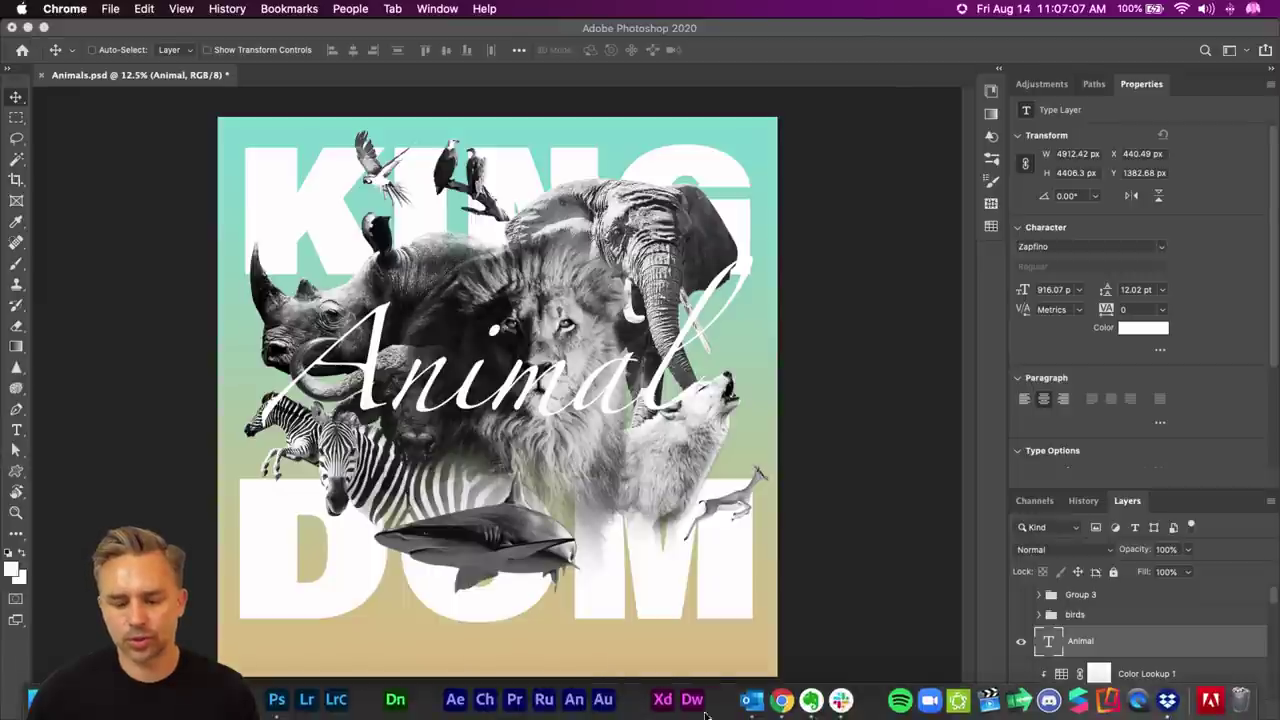
{"action": "left_click", "coordinate": [787, 714]}
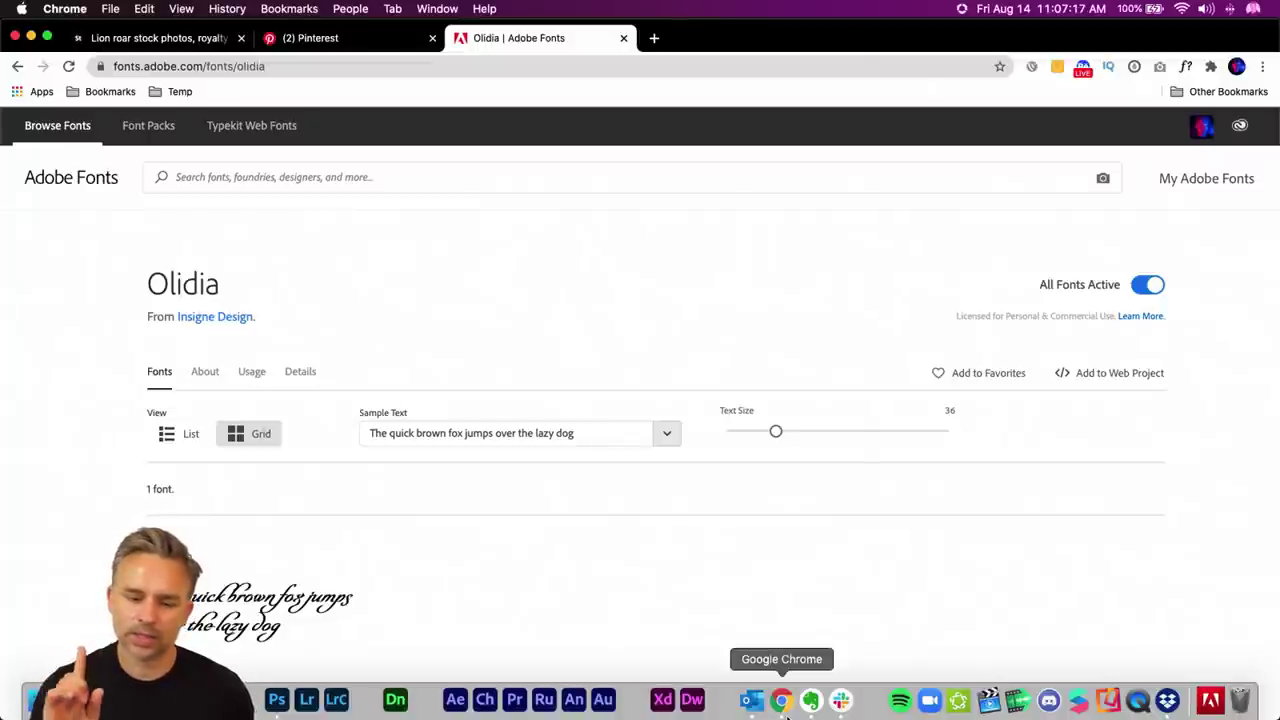
{"action": "left_click", "coordinate": [31, 37]}
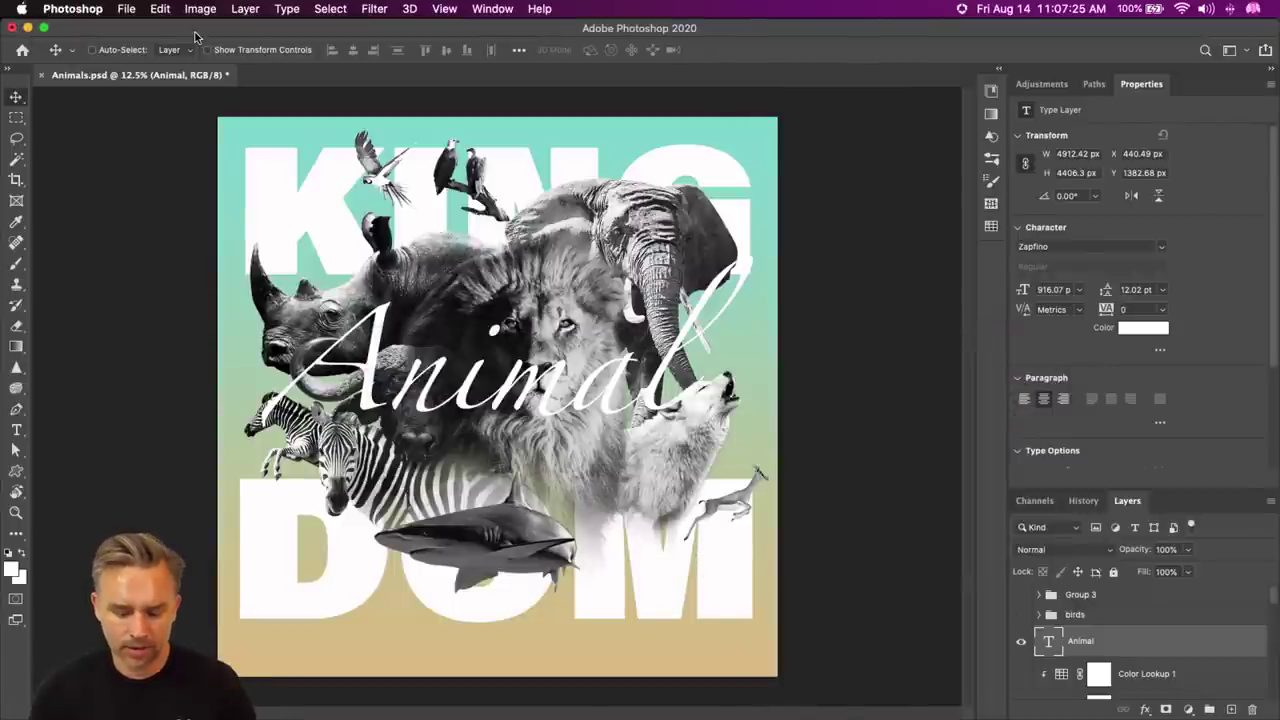
- Select the whole "Animal" title text for editing with the Type tool
{"action": "key", "text": "super+equal"}
{"action": "key", "text": "super+equal"}
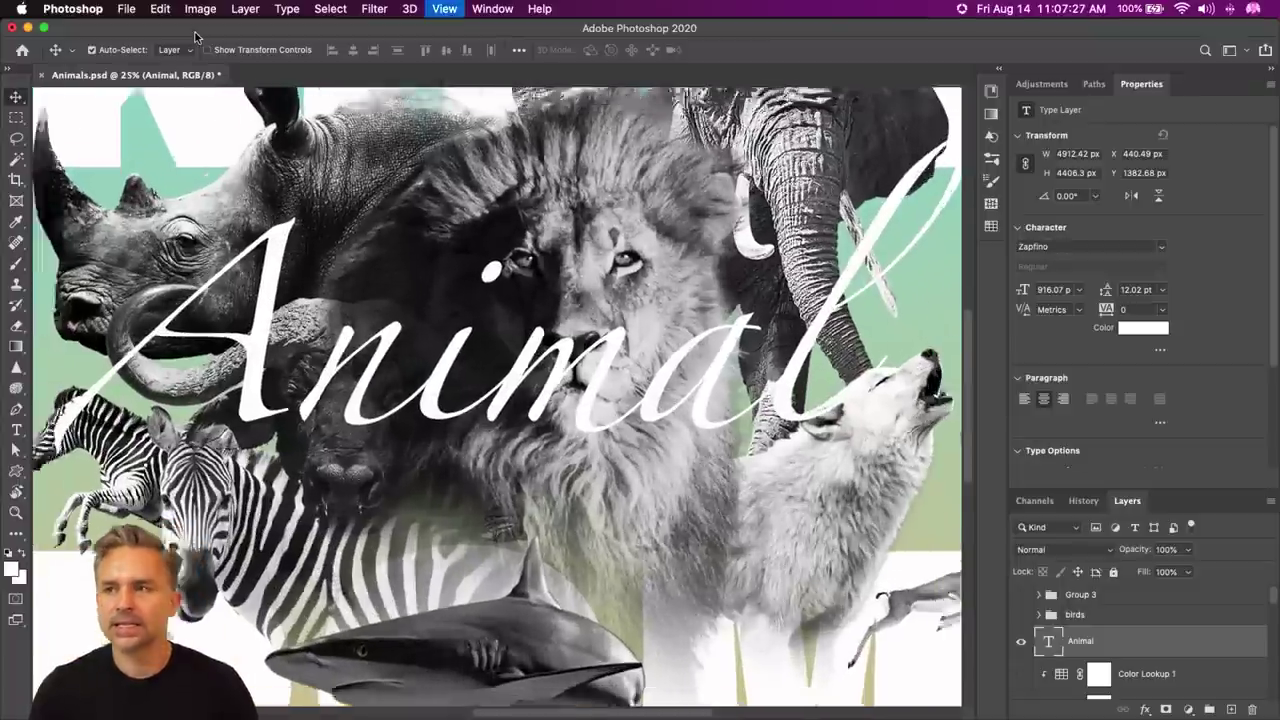
{"action": "key", "text": "super+minus"}
{"action": "left_click", "coordinate": [16, 430]}
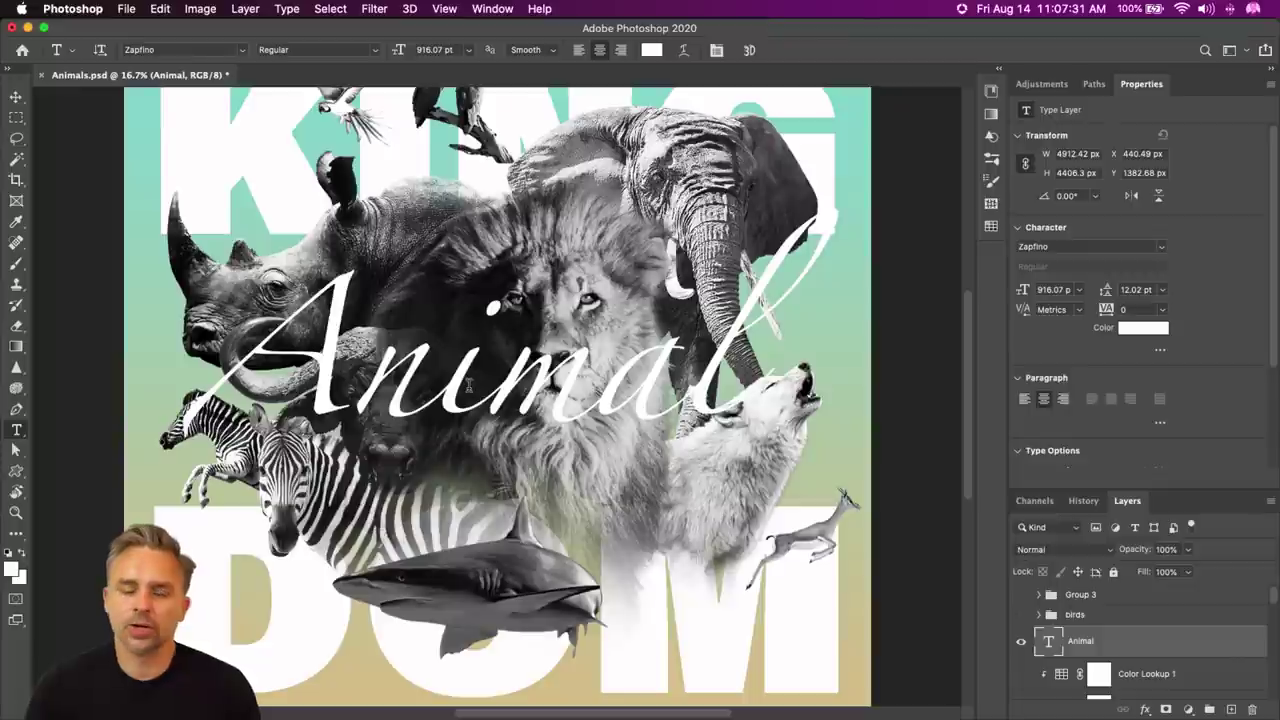
{"action": "double_click", "coordinate": [211, 376]}
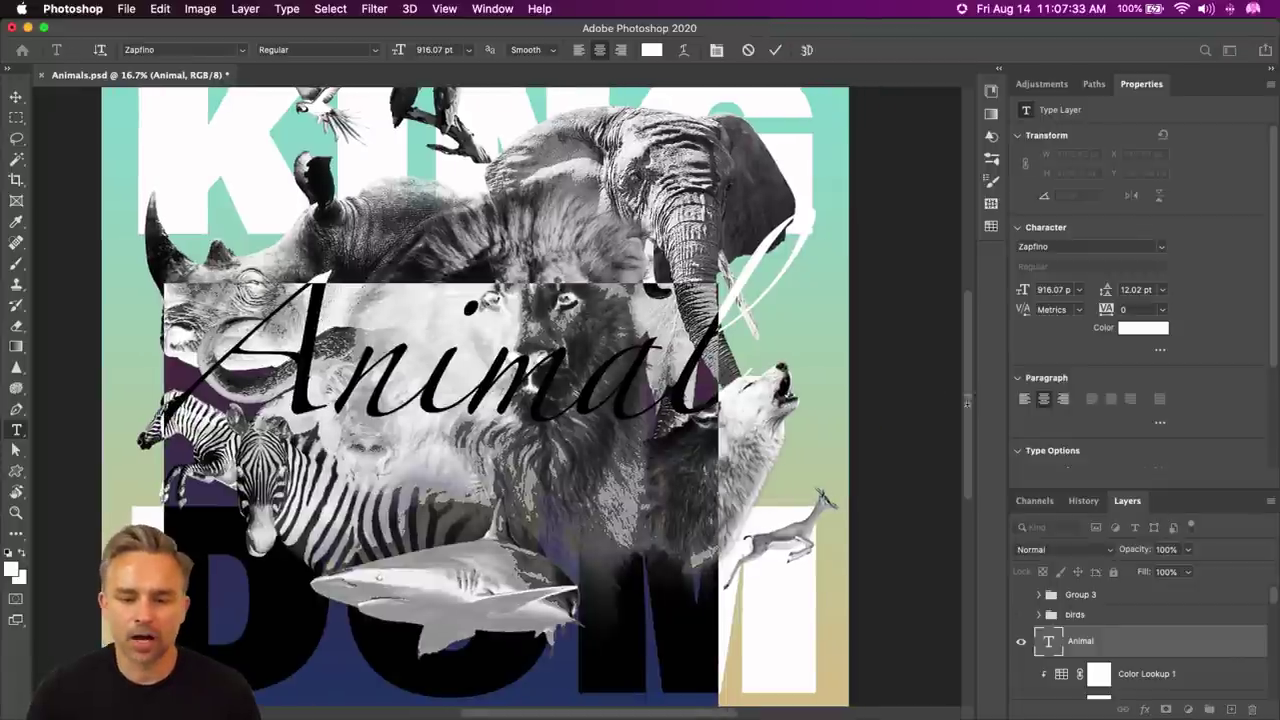
{"action": "double_click", "coordinate": [1190, 87]}
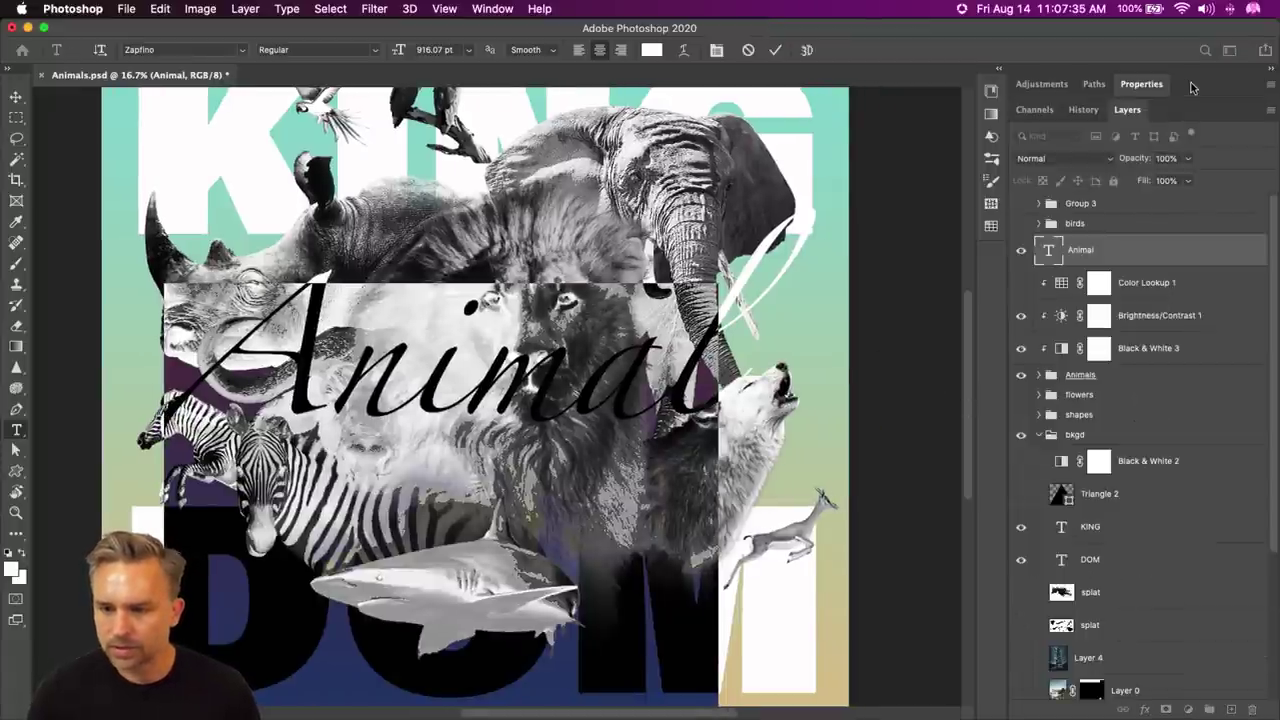
{"action": "double_click", "coordinate": [1190, 87]}
- Open the font list for the "Animal" title and switch its filter from Script to All Classes
{"action": "left_click", "coordinate": [1161, 251]}
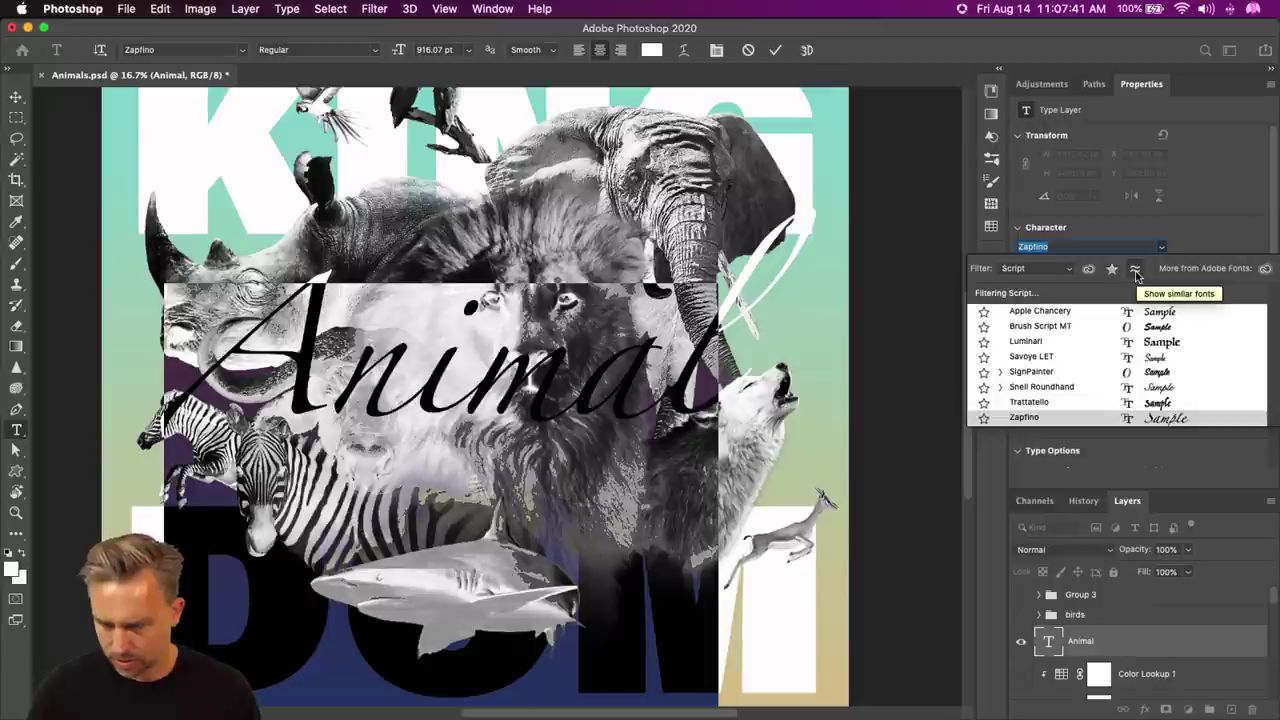
{"action": "left_click", "coordinate": [1035, 268]}
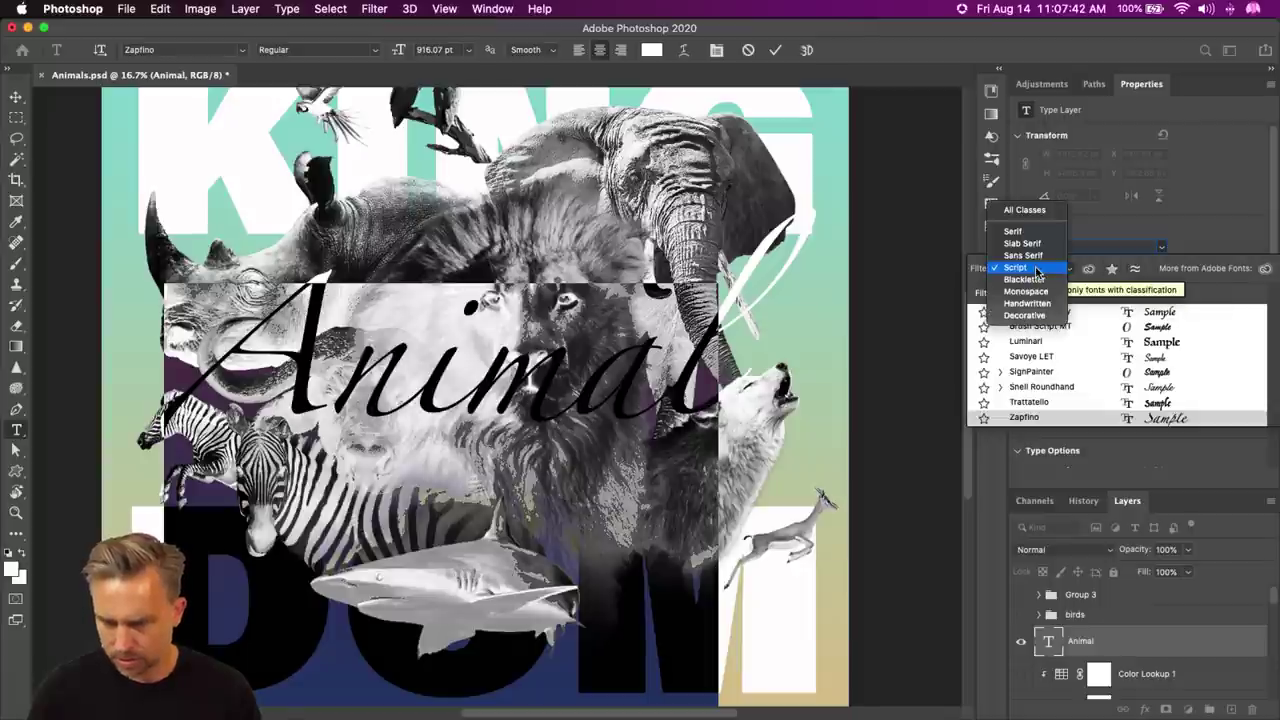
{"action": "left_click", "coordinate": [1030, 210]}
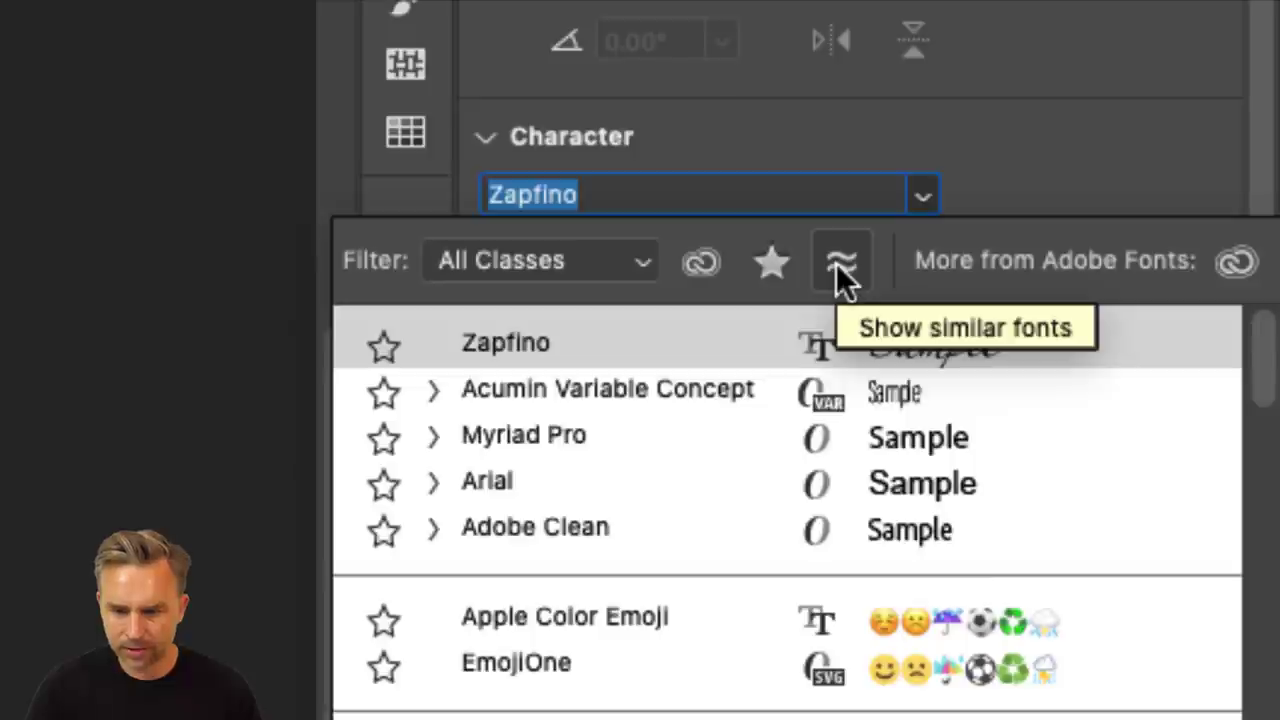
{"action": "left_click", "coordinate": [521, 262]}
{"action": "left_click", "coordinate": [521, 258]}
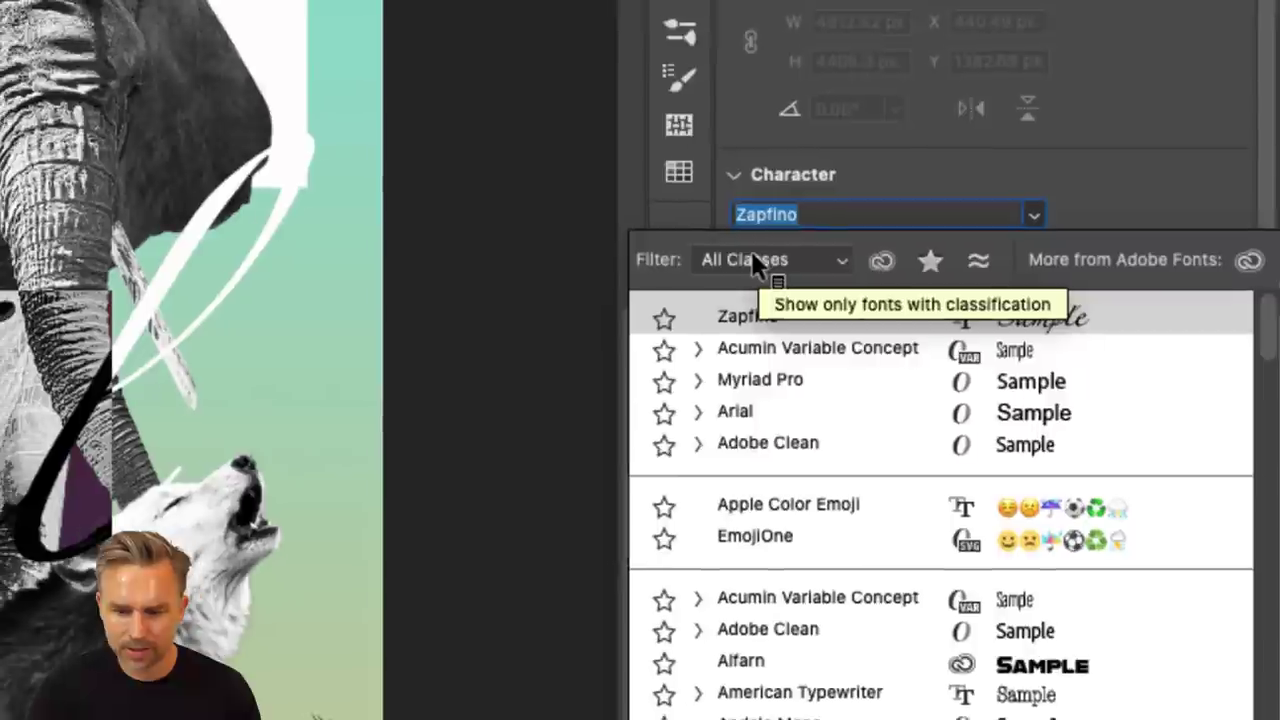
- Filter the title's font list by Handwritten and by Script to look for the activated Adobe fonts
{"action": "left_click", "coordinate": [521, 260]}
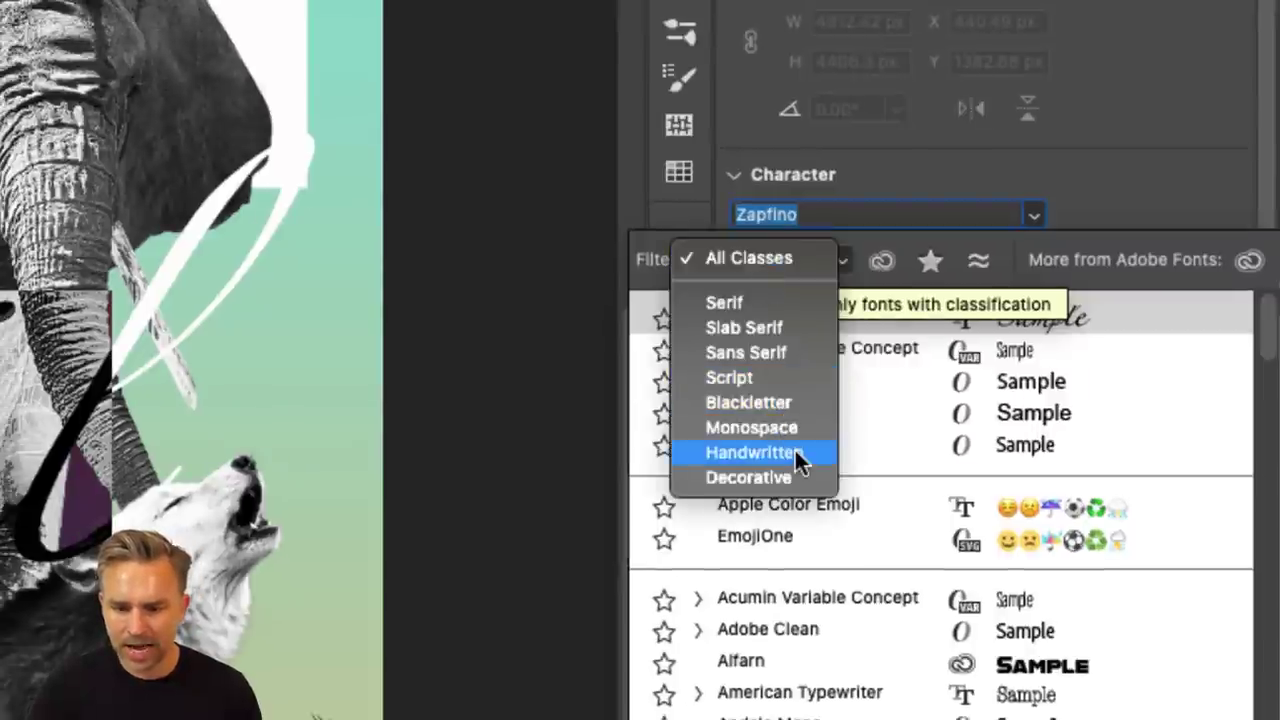
{"action": "left_click", "coordinate": [794, 450]}
{"action": "left_click", "coordinate": [772, 262]}
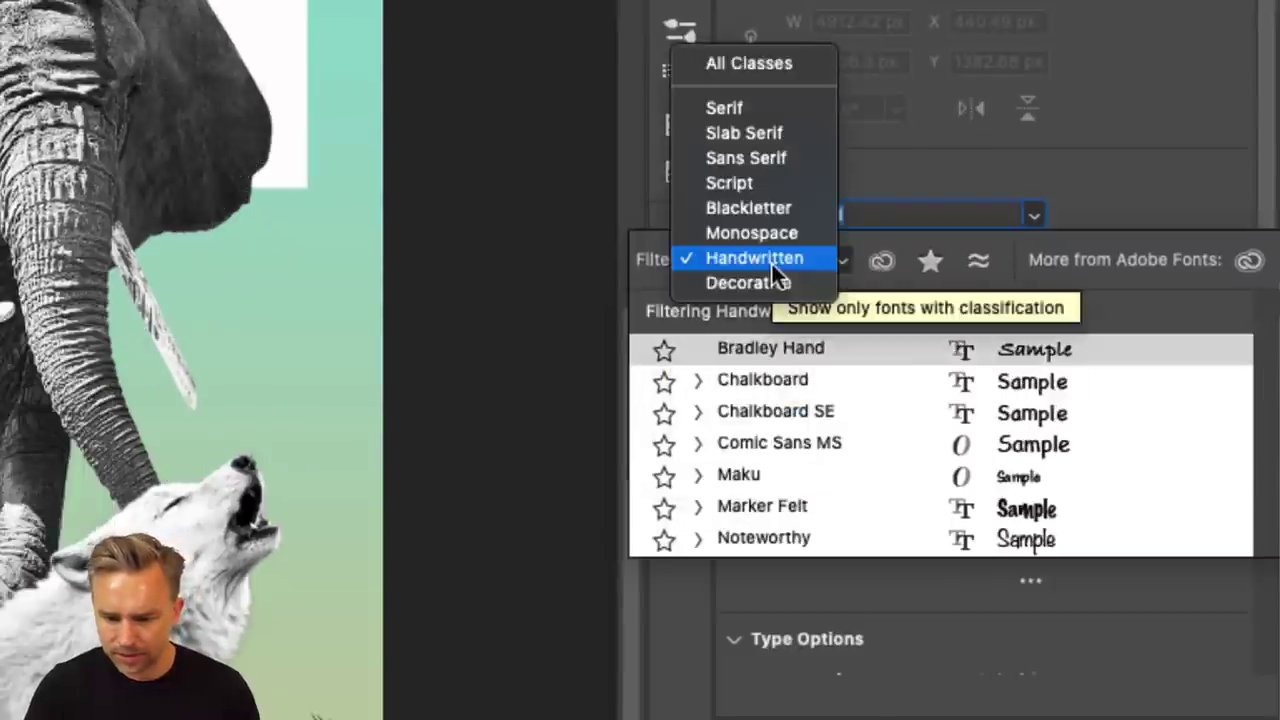
{"action": "left_click", "coordinate": [771, 182]}
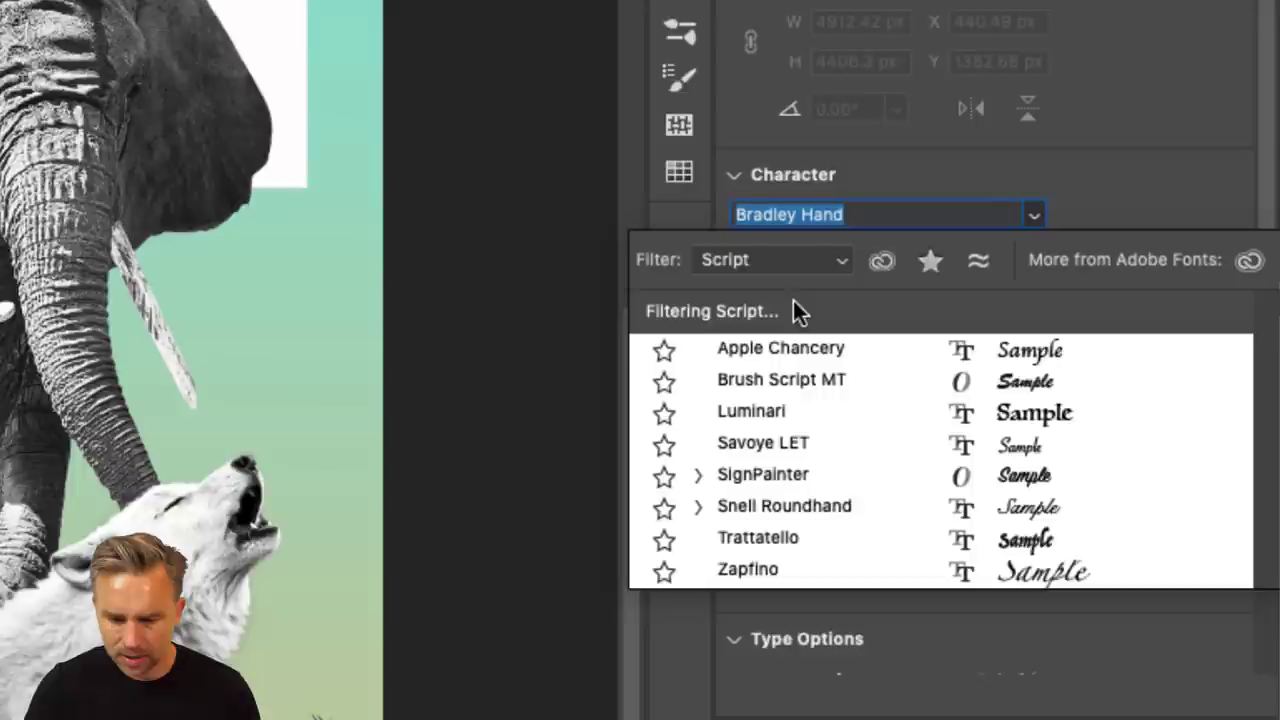
- Preview Decorative fonts such as Papyrus and Alfarn on the "Animal" title, and check the Handwritten class again
{"action": "left_click", "coordinate": [751, 270]}
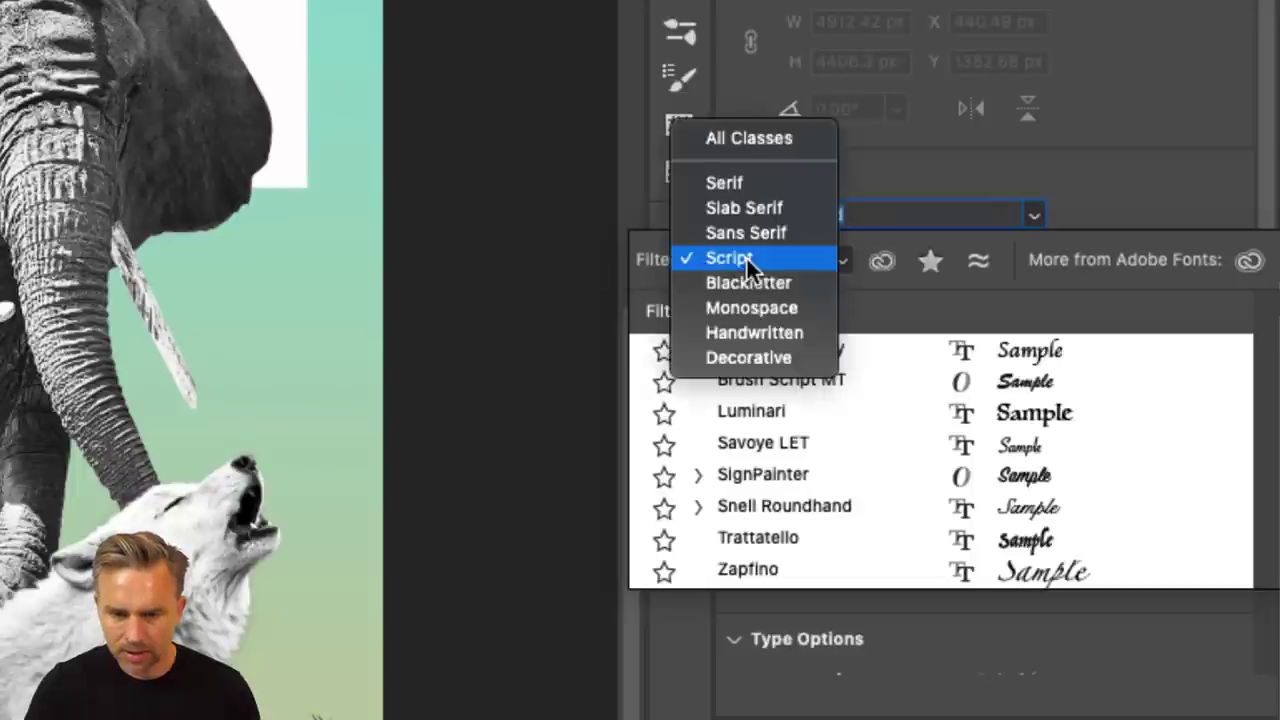
{"action": "left_click", "coordinate": [761, 356]}
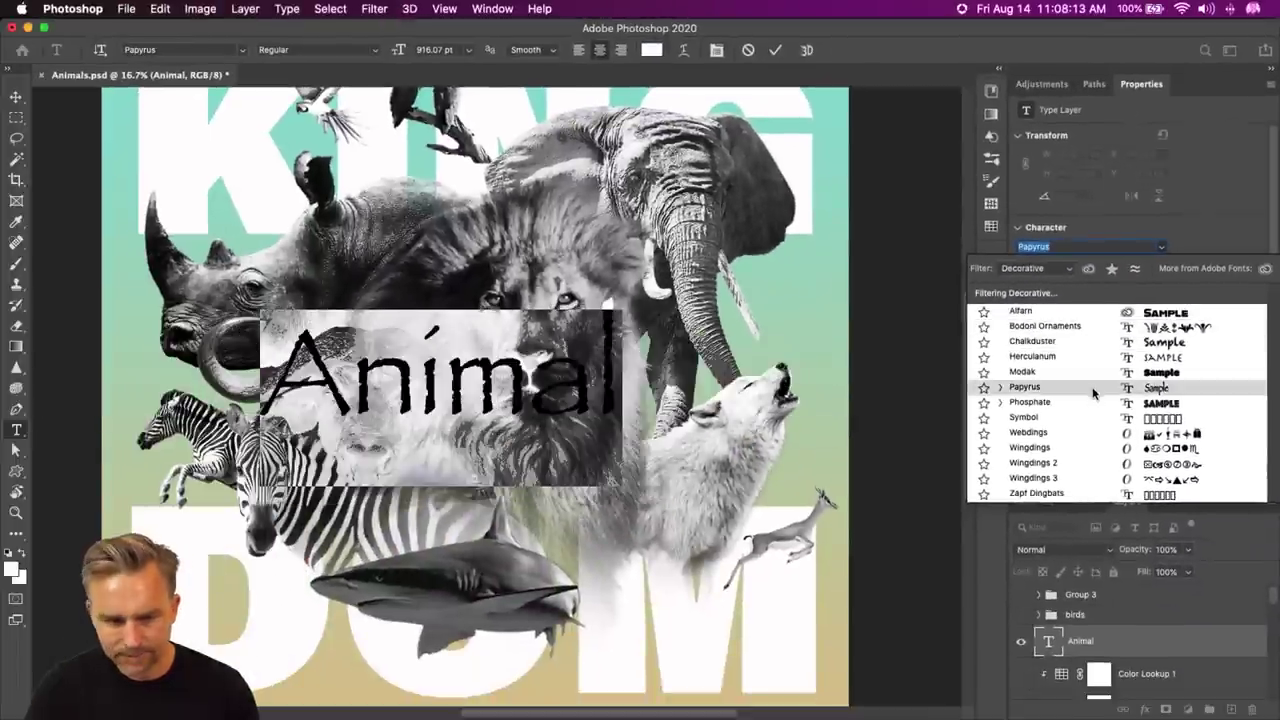
{"action": "left_click", "coordinate": [1024, 270]}
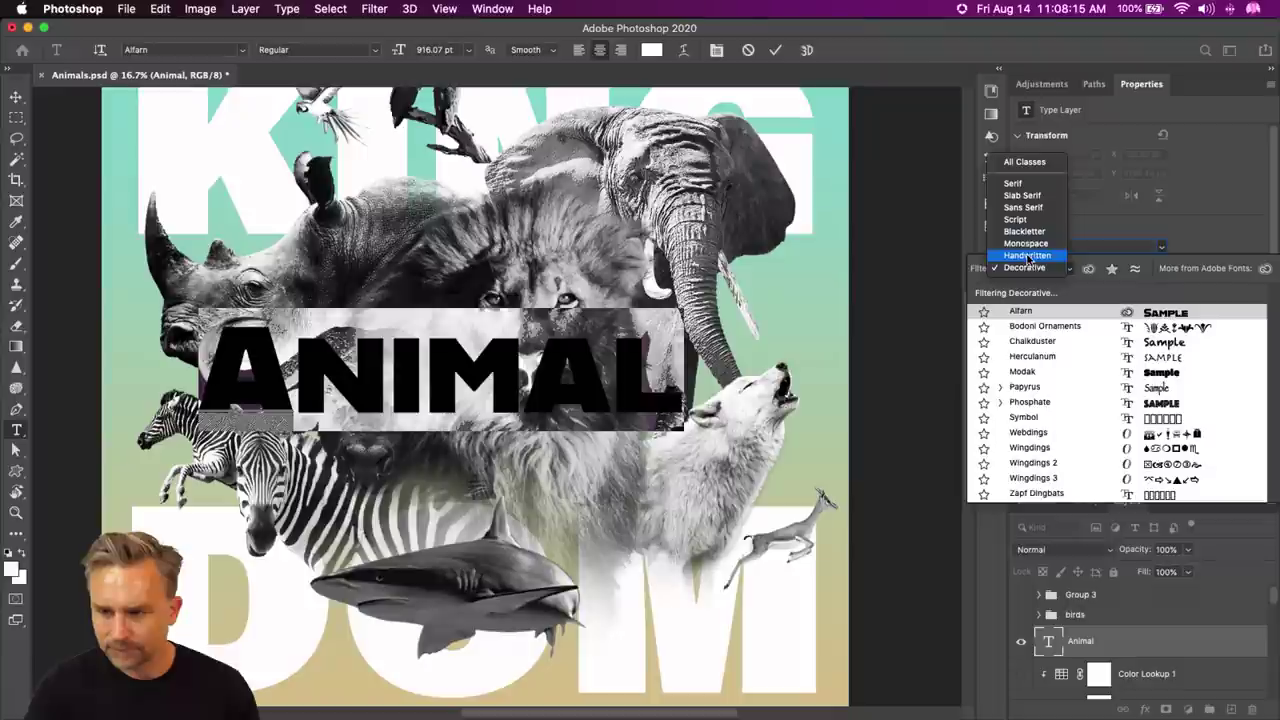
{"action": "left_click", "coordinate": [1030, 256]}
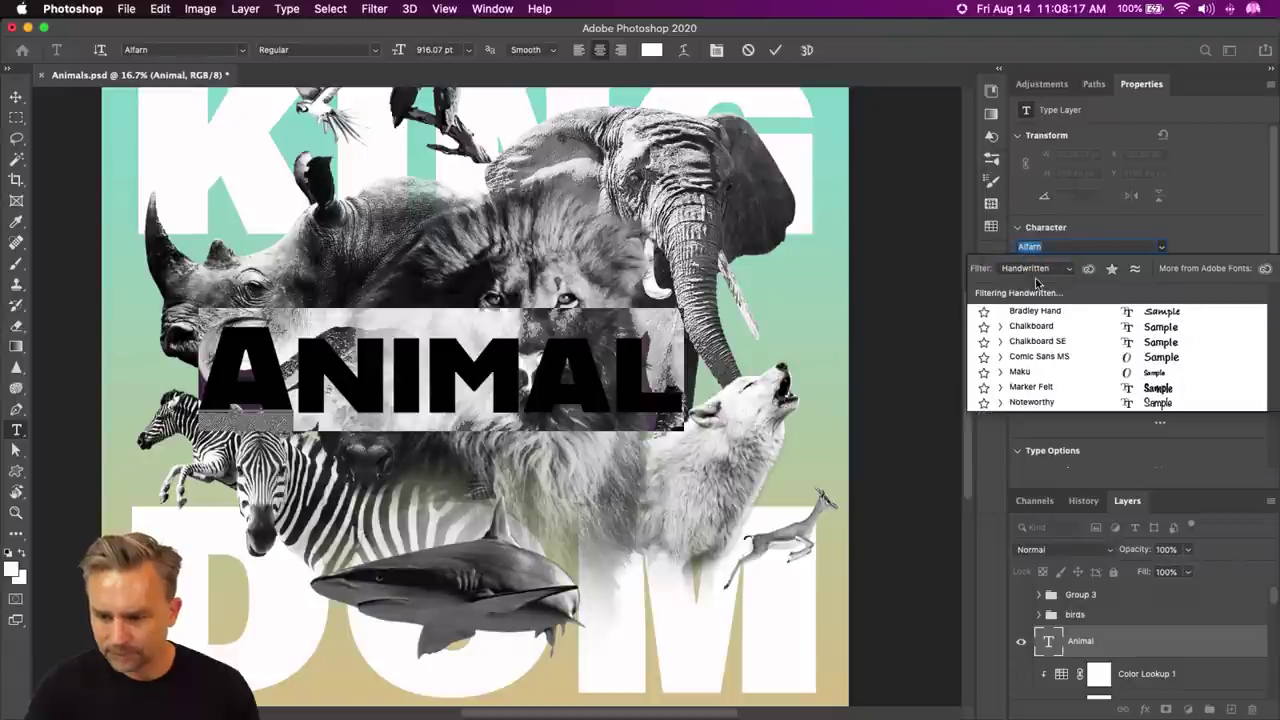
- Filter the font list by Script and set the "Animal" title in Zapfino
{"action": "left_click", "coordinate": [1037, 272]}
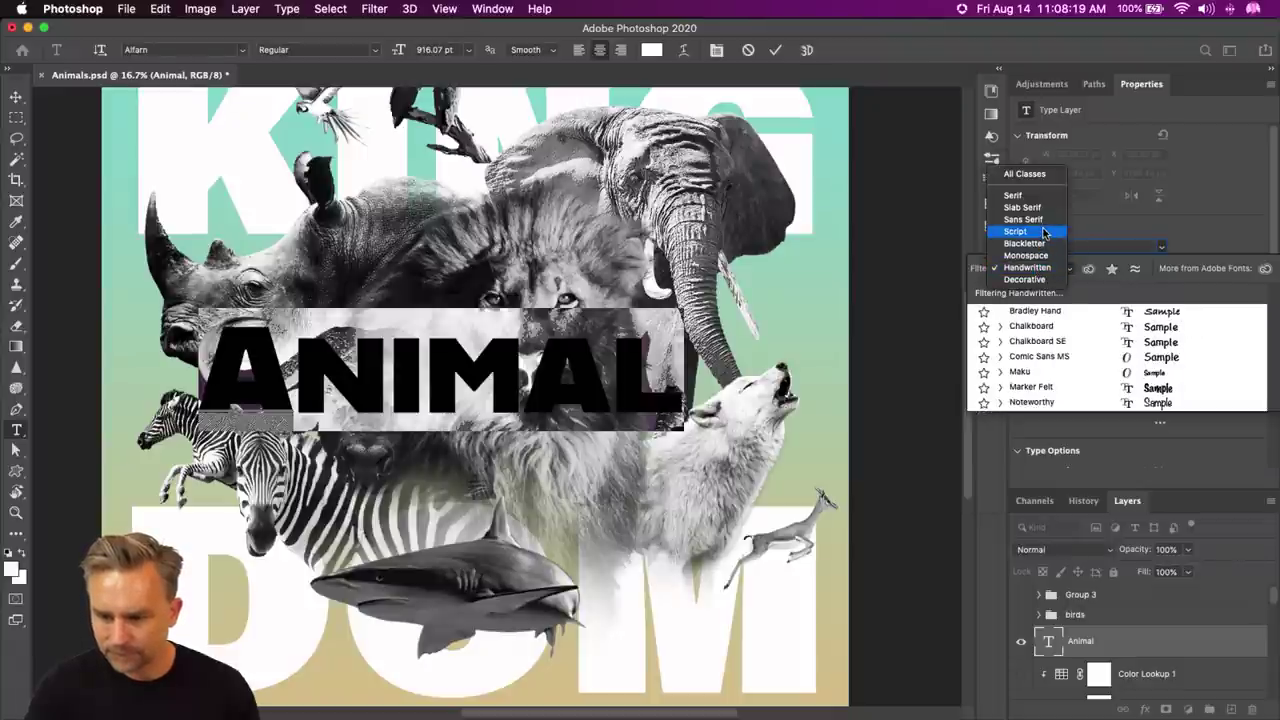
{"action": "left_click", "coordinate": [1040, 231]}
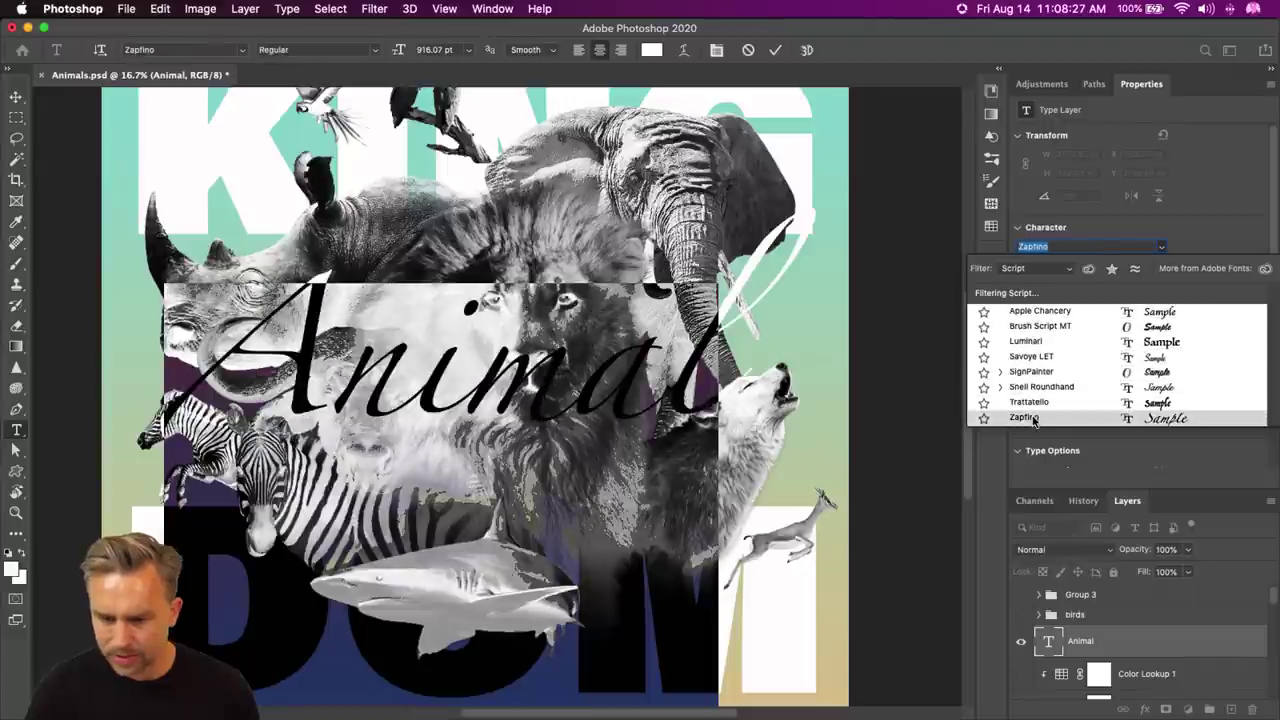
{"action": "left_click", "coordinate": [1024, 417]}
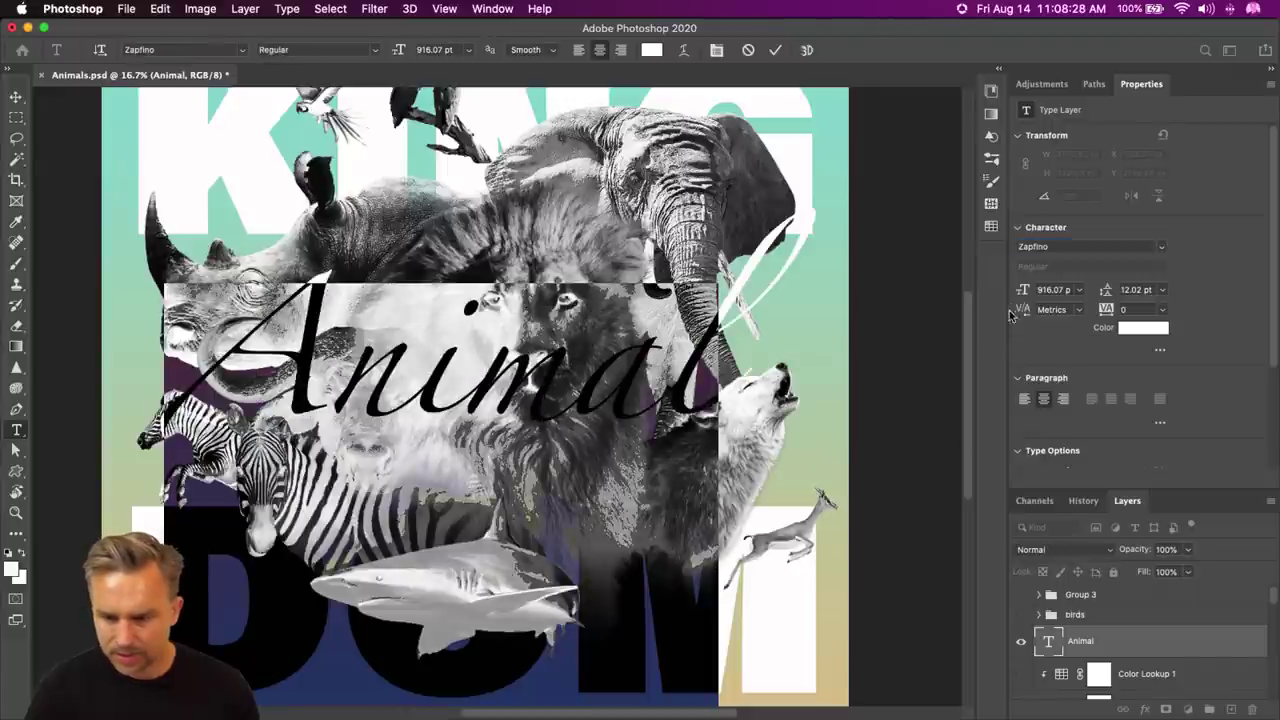
- Set the title's font list filter to All Classes and switch to the Olidia page in Chrome
{"action": "left_click", "coordinate": [1147, 247]}
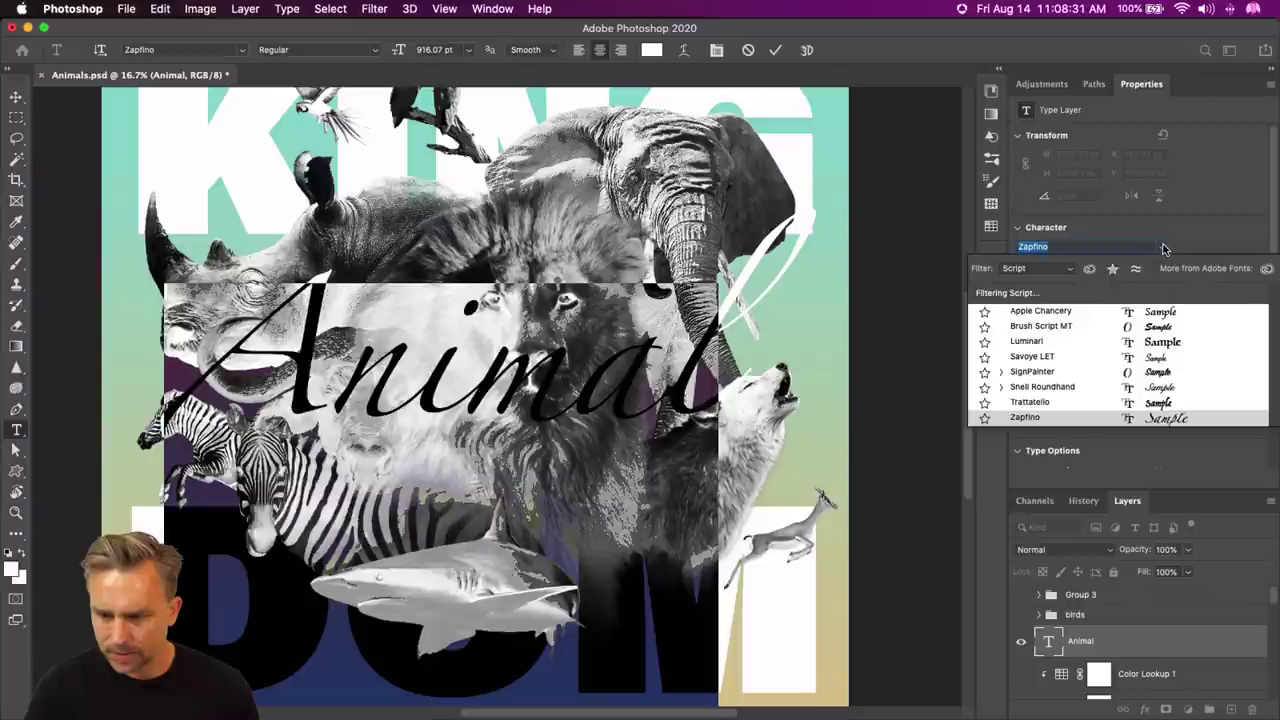
{"action": "left_click", "coordinate": [1030, 268]}
{"action": "left_click", "coordinate": [1022, 210]}
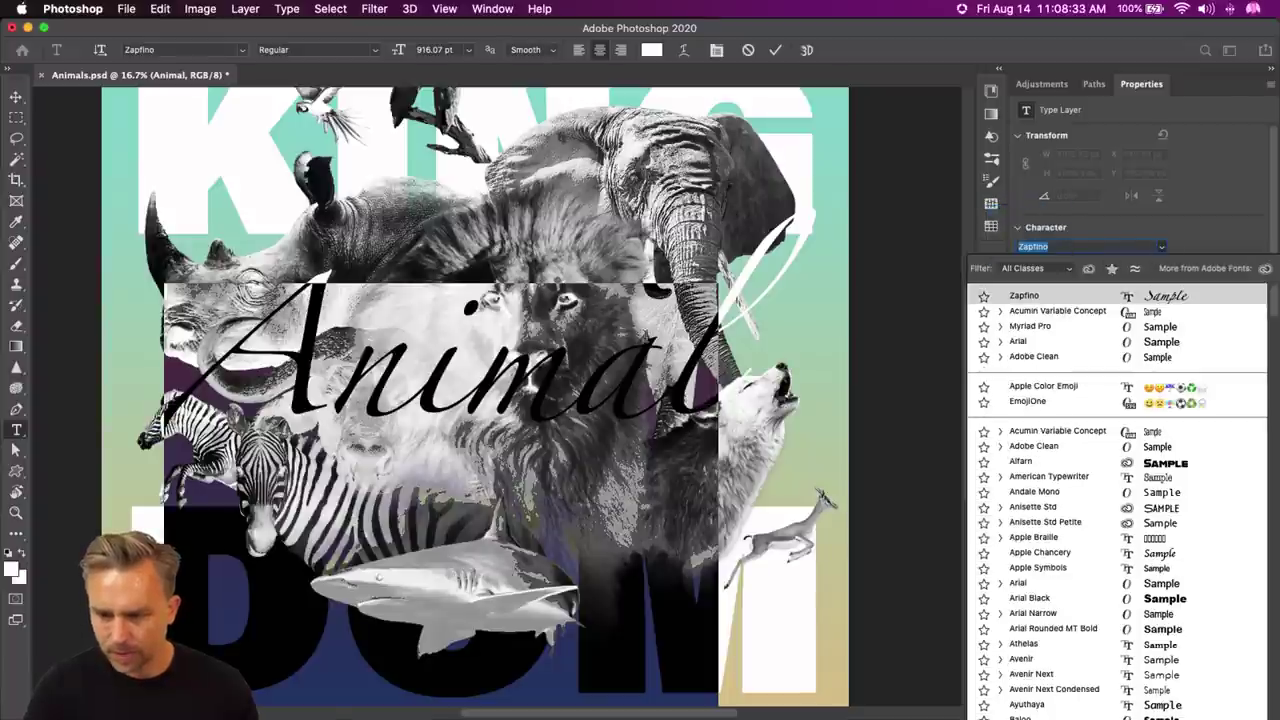
{"action": "left_click", "coordinate": [780, 703]}
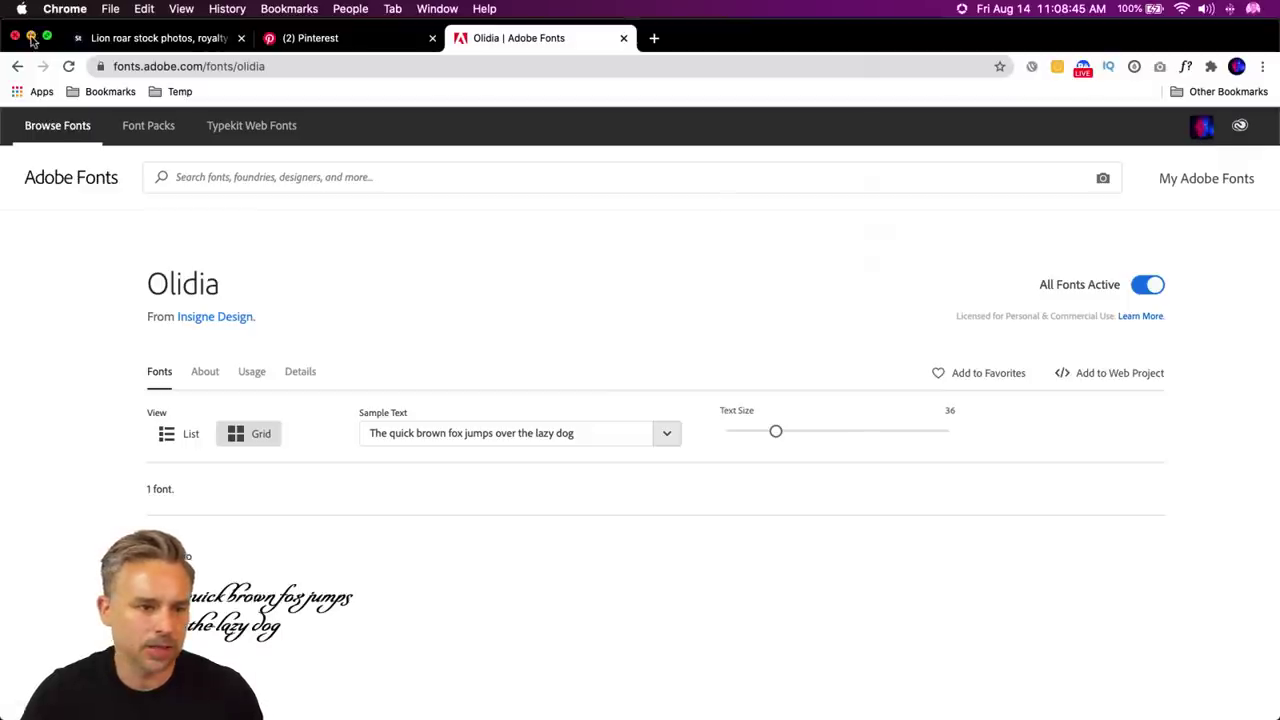
- Leave the Olidia page, check the Creative Cloud desktop app and return to Photoshop
{"action": "left_click", "coordinate": [31, 37]}
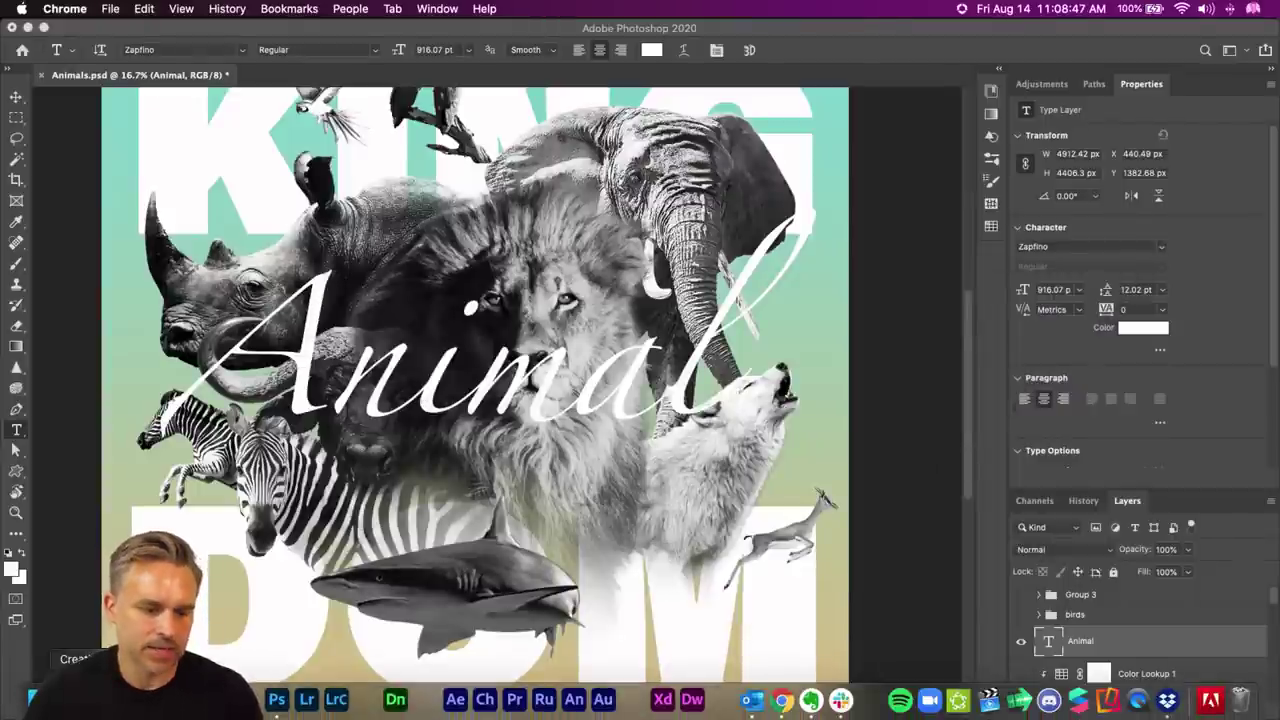
{"action": "left_click", "coordinate": [31, 699]}
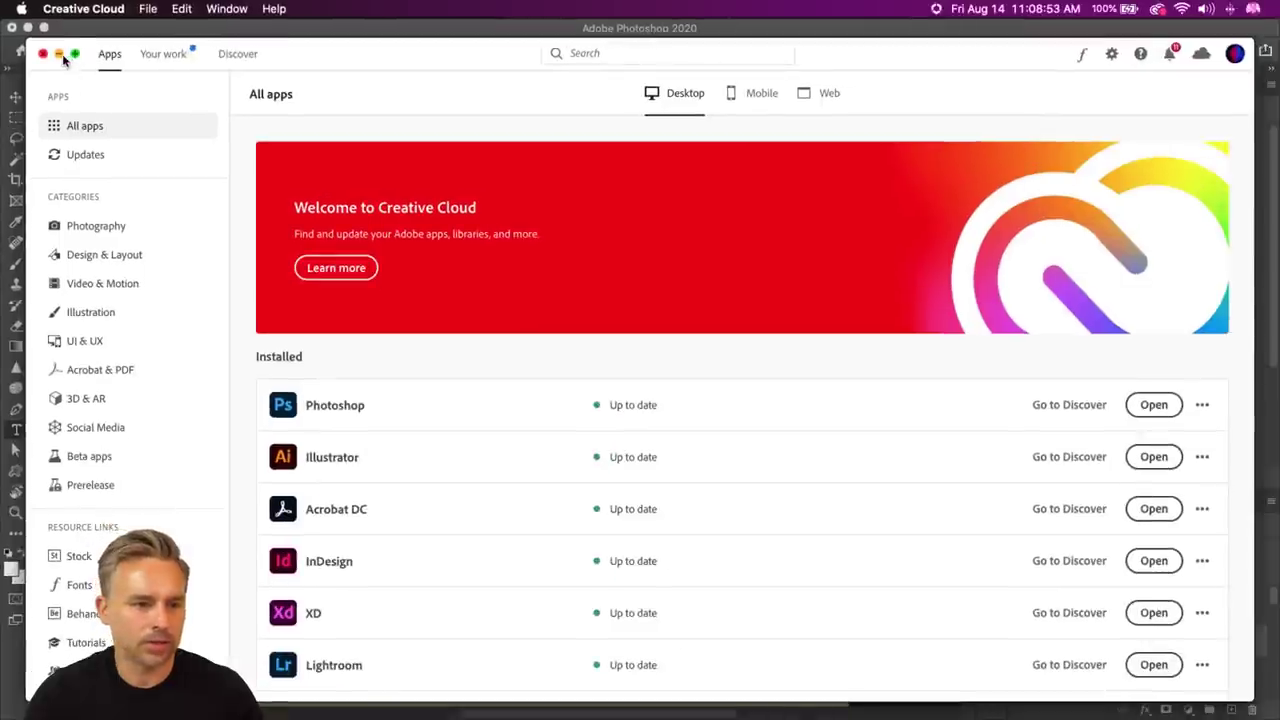
{"action": "left_click", "coordinate": [60, 55]}
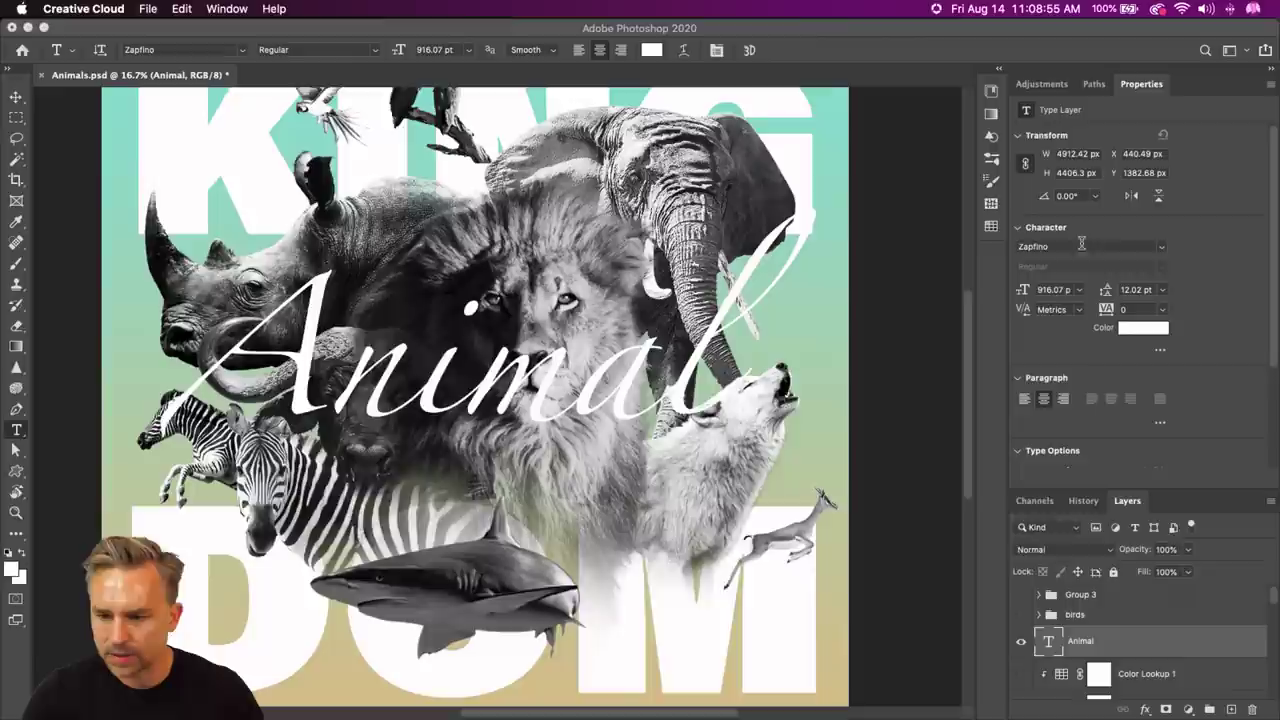
- Search the title's fonts for "oli", preview the matches on "Animal" and set it in Phosphate Solid
{"action": "left_click", "coordinate": [1068, 246]}
{"action": "type", "text": "oli"}
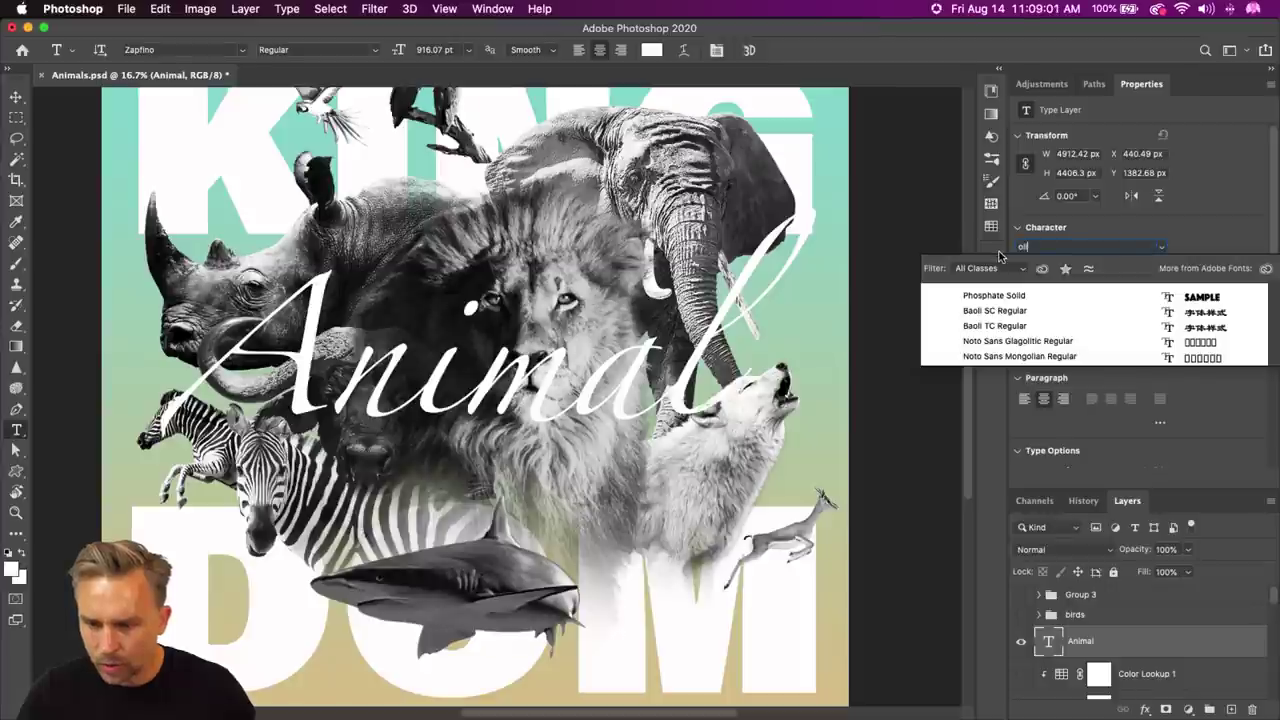
{"action": "key", "text": "Down"}
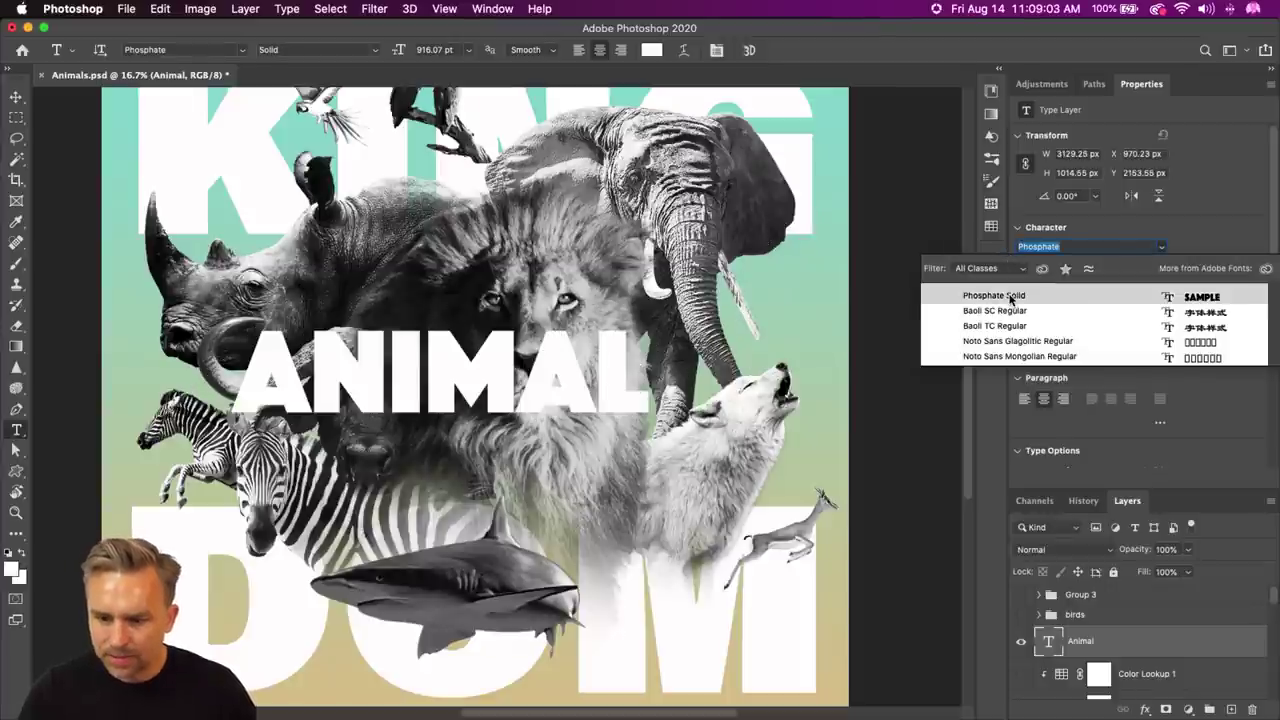
{"action": "key", "text": "Down"}
{"action": "key", "text": "Down"}
{"action": "key", "text": "Down"}
{"action": "key", "text": "Down"}
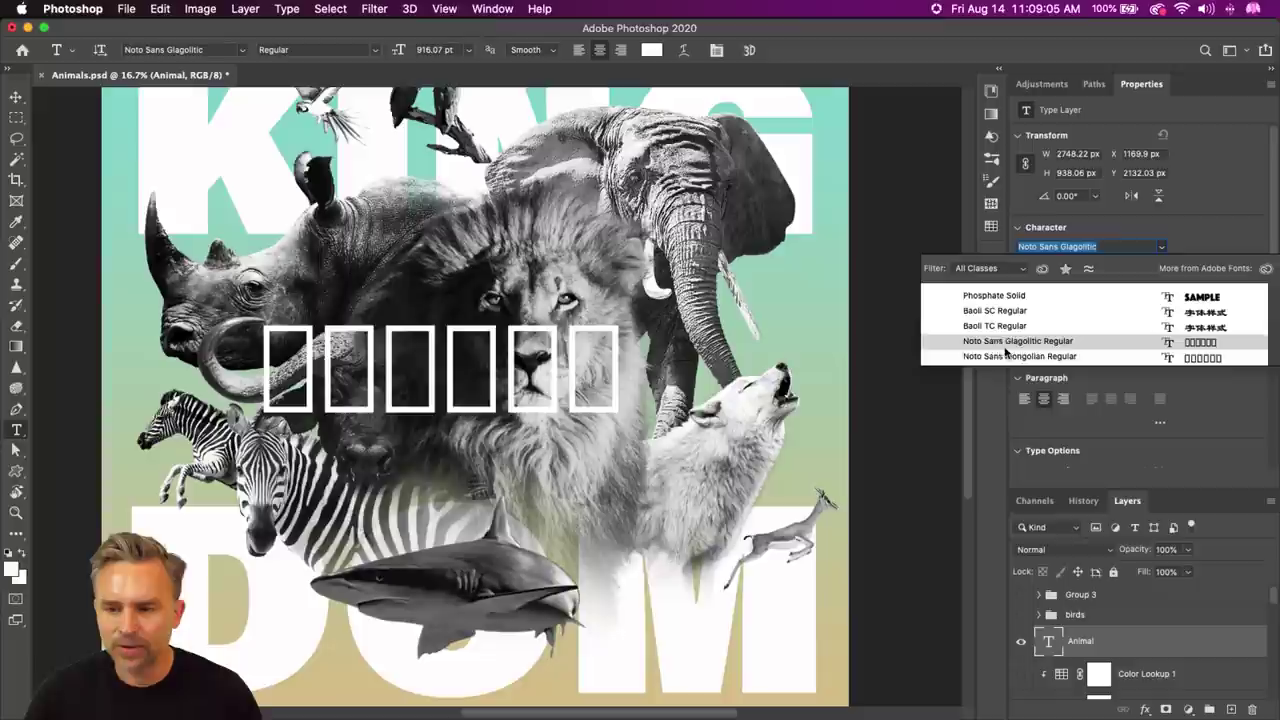
{"action": "left_click", "coordinate": [990, 296]}
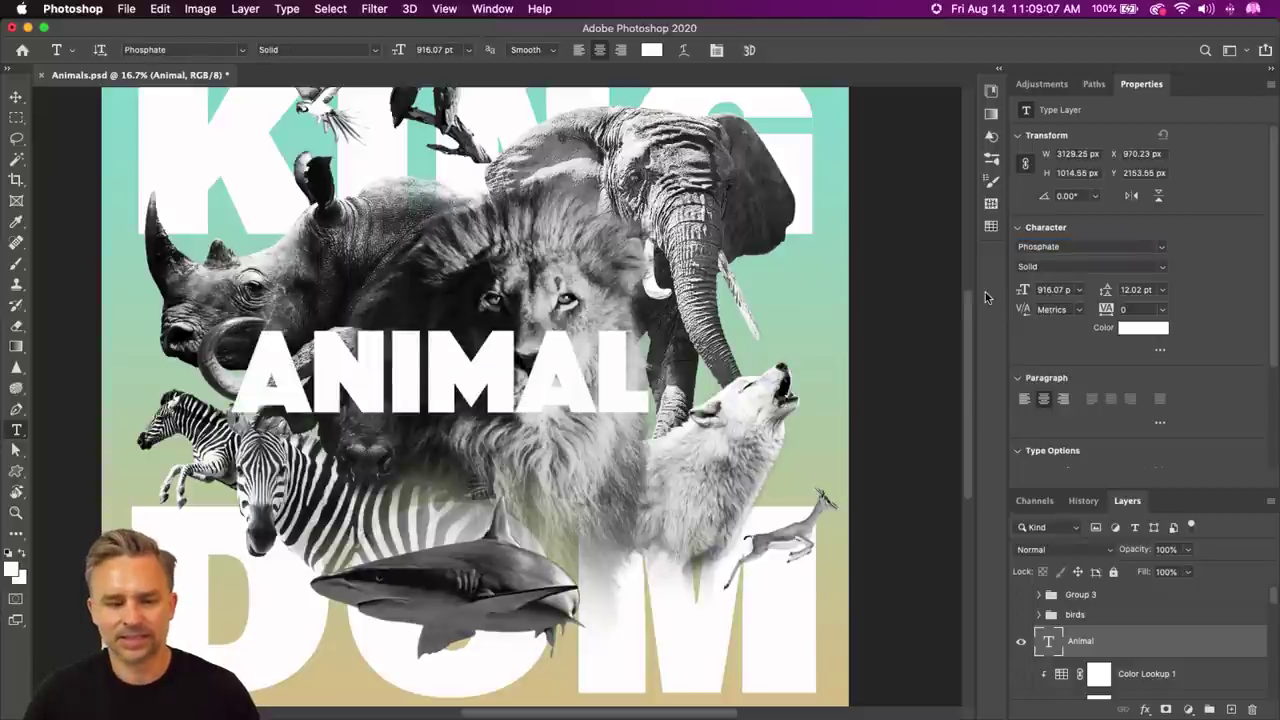
- Switch to the Olidia page in Chrome and copy the font's full name, "Olidia Pro"
{"action": "left_click", "coordinate": [781, 703]}
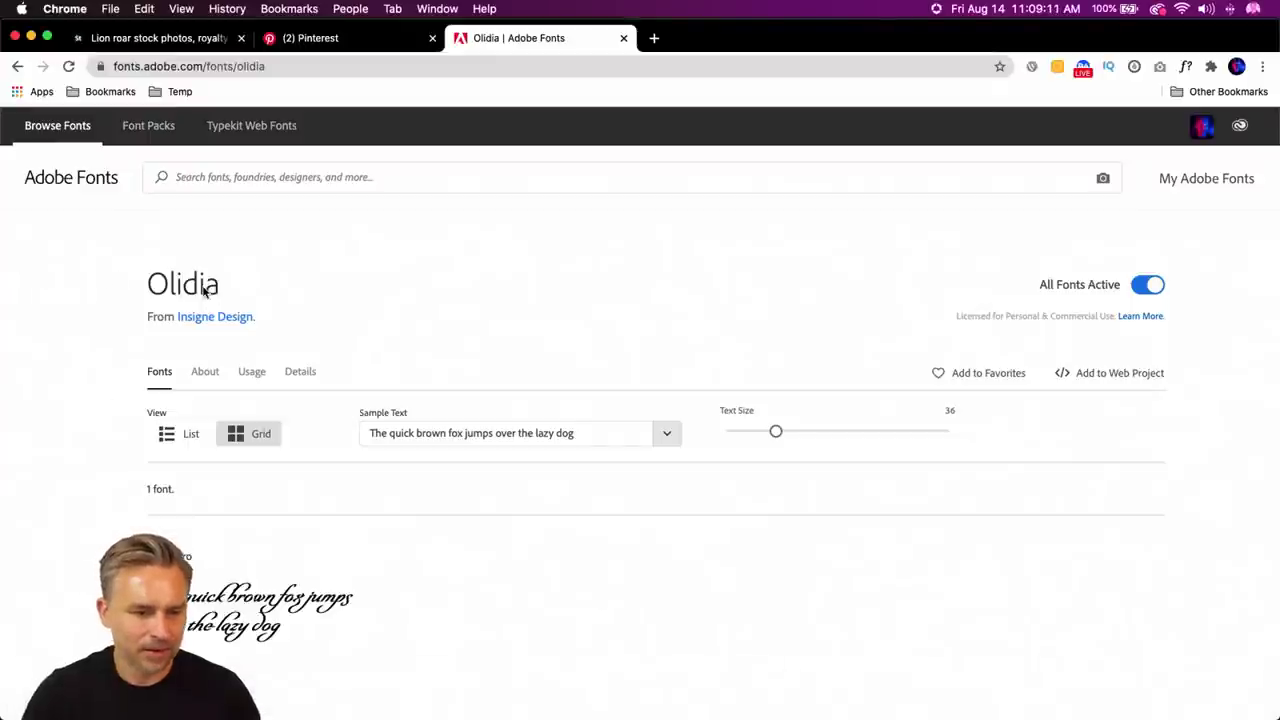
{"action": "double_click", "coordinate": [204, 289]}
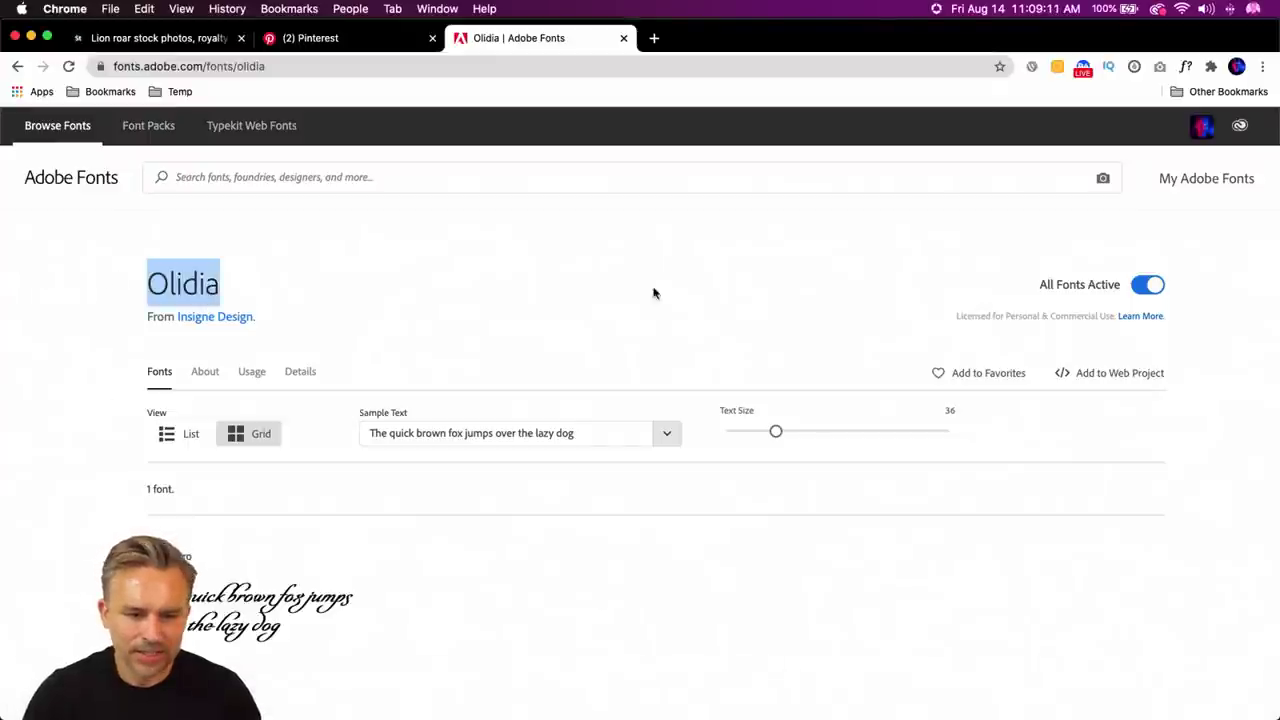
{"action": "scroll", "coordinate": [317, 363], "scroll_direction": "down", "scroll_amount": 10}
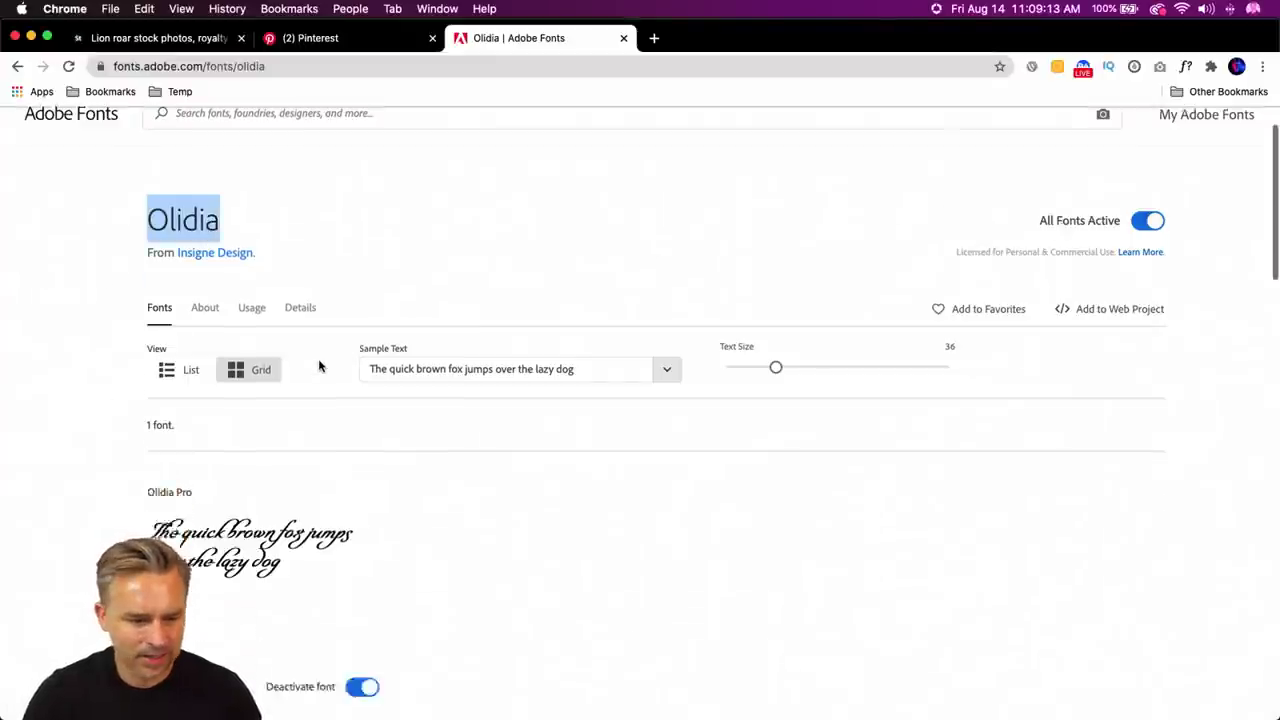
{"action": "scroll", "coordinate": [318, 366], "scroll_direction": "up", "scroll_amount": 3}
{"action": "scroll", "coordinate": [318, 366], "scroll_direction": "up", "scroll_amount": 3}
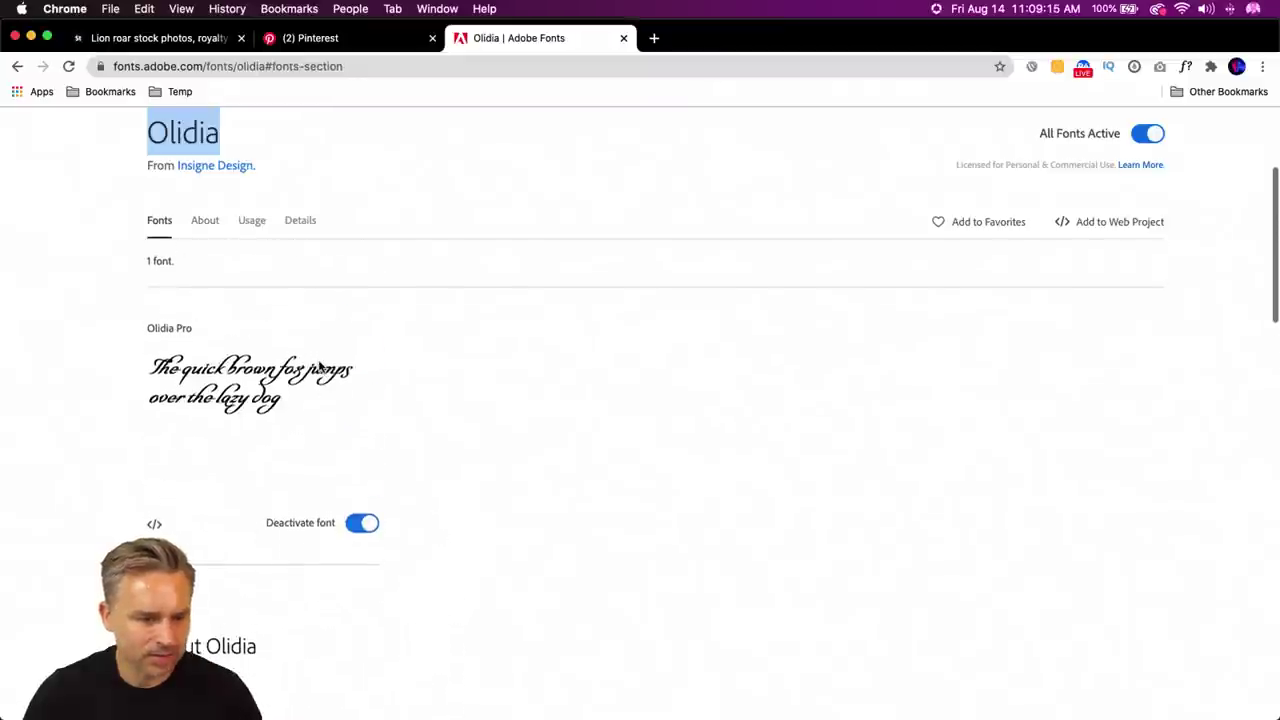
{"action": "left_click_drag", "start_coordinate": [193, 329], "coordinate": [81, 324]}
{"action": "key", "text": "super+c"}
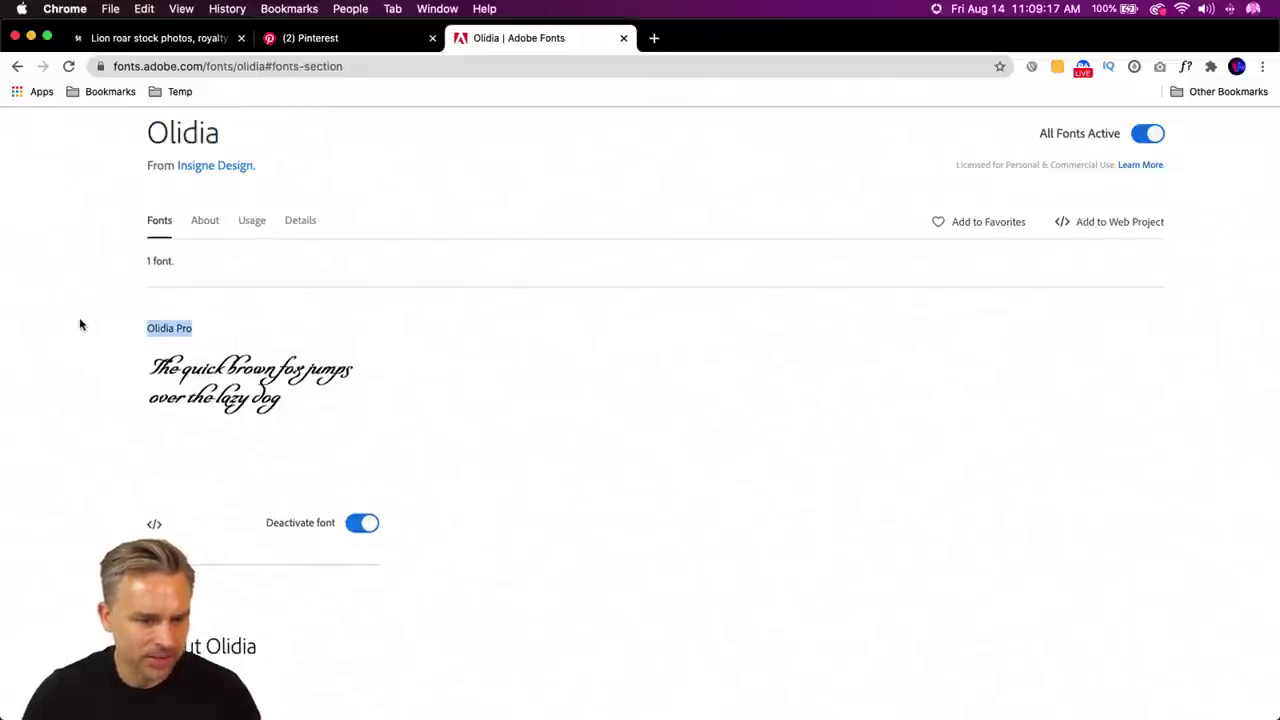
- Return to Photoshop, search the title's font list for "Olidia Pro" across all classes and try More from Adobe Fonts
{"action": "left_click", "coordinate": [31, 36]}
{"action": "left_click", "coordinate": [1080, 246]}
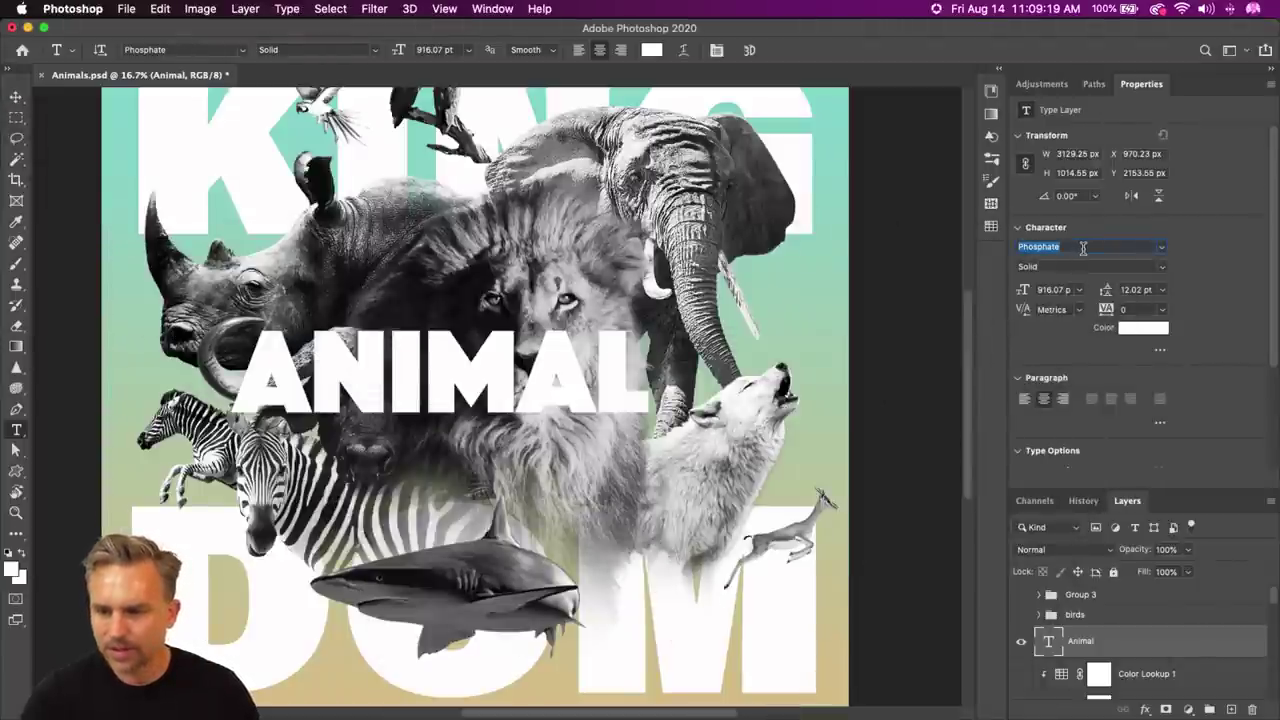
{"action": "key", "text": "super+v"}
{"action": "left_click", "coordinate": [1009, 268]}
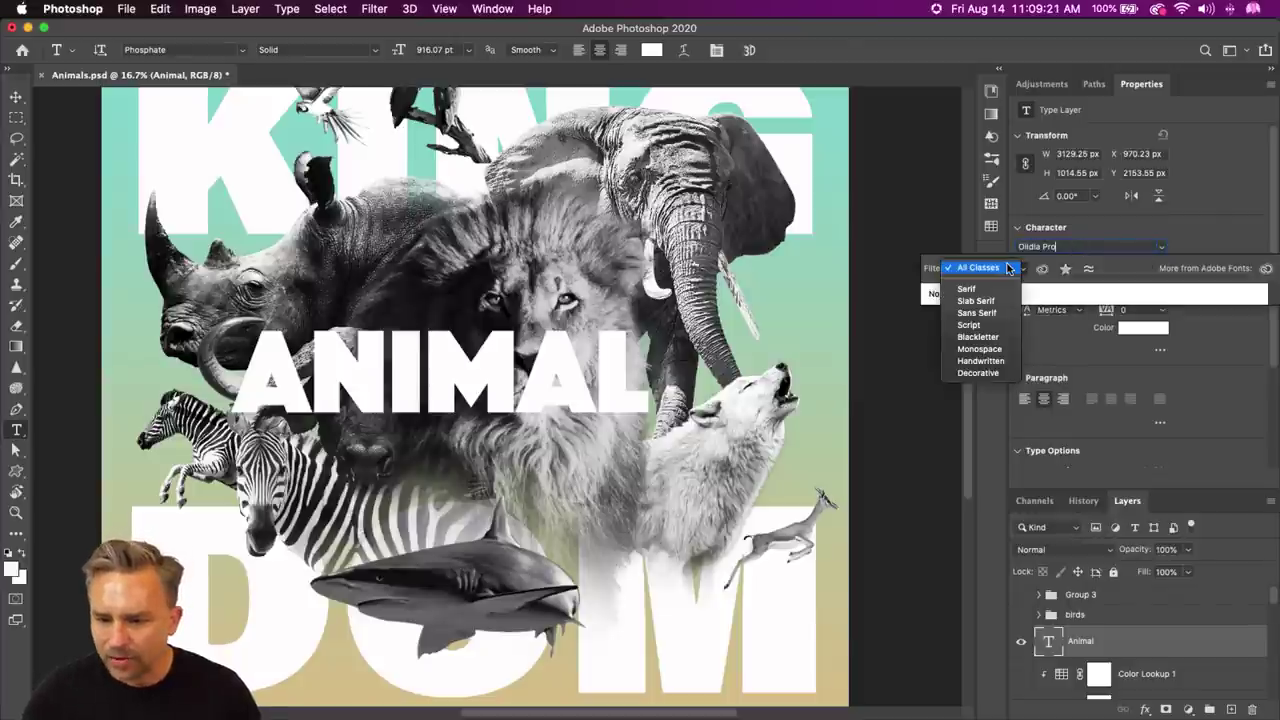
{"action": "left_click", "coordinate": [1009, 268]}
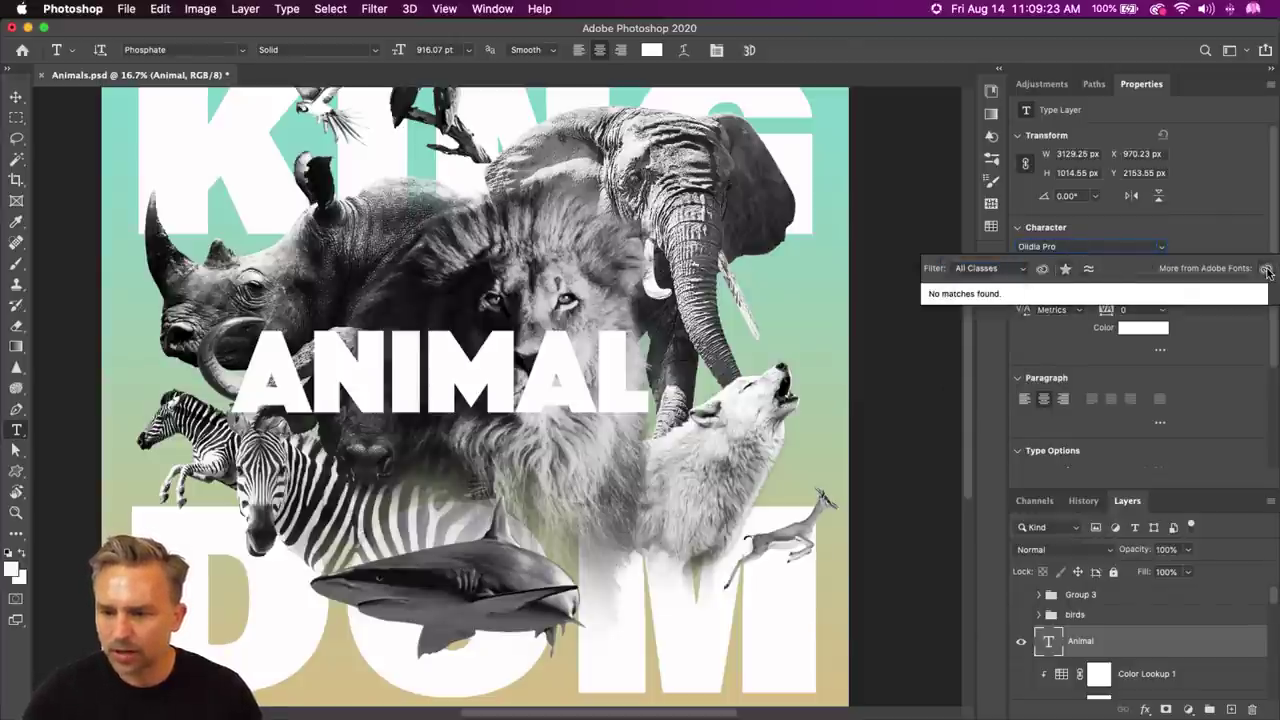
{"action": "left_click", "coordinate": [1266, 271]}
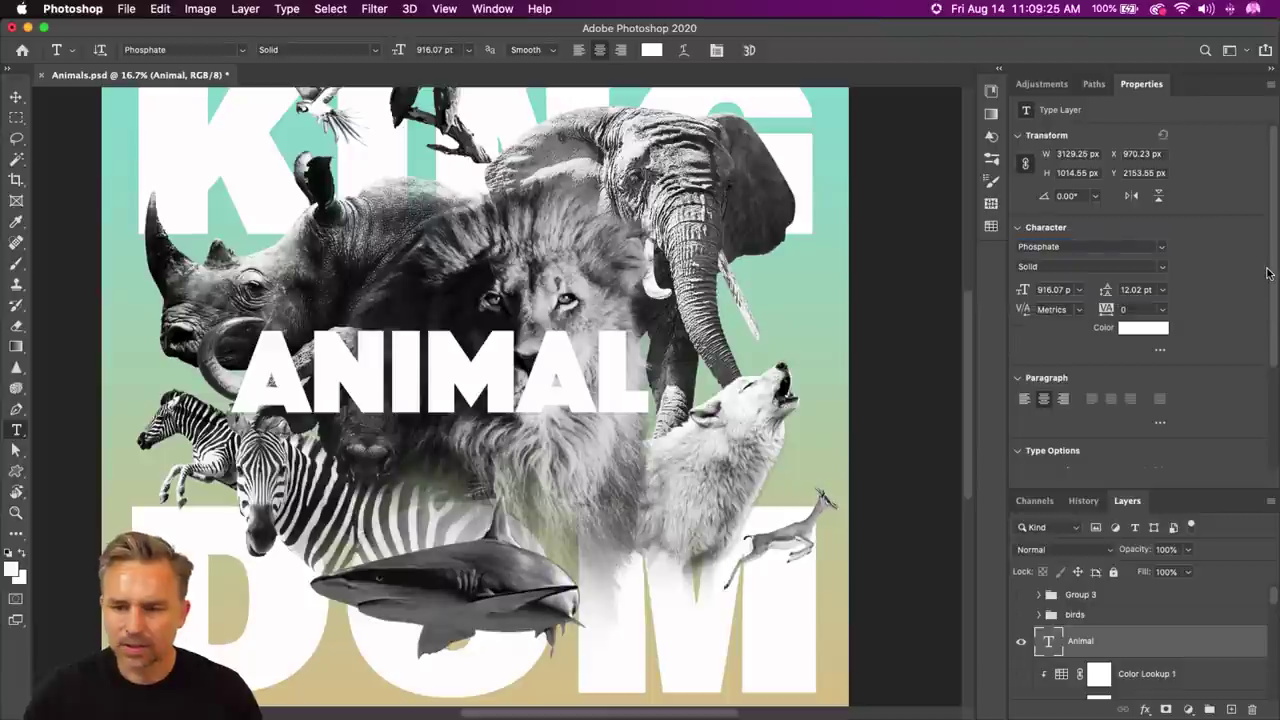
- Browse the full font list for script faces and set the "Animal" title in Snell Roundhand
{"action": "left_click", "coordinate": [1163, 247]}
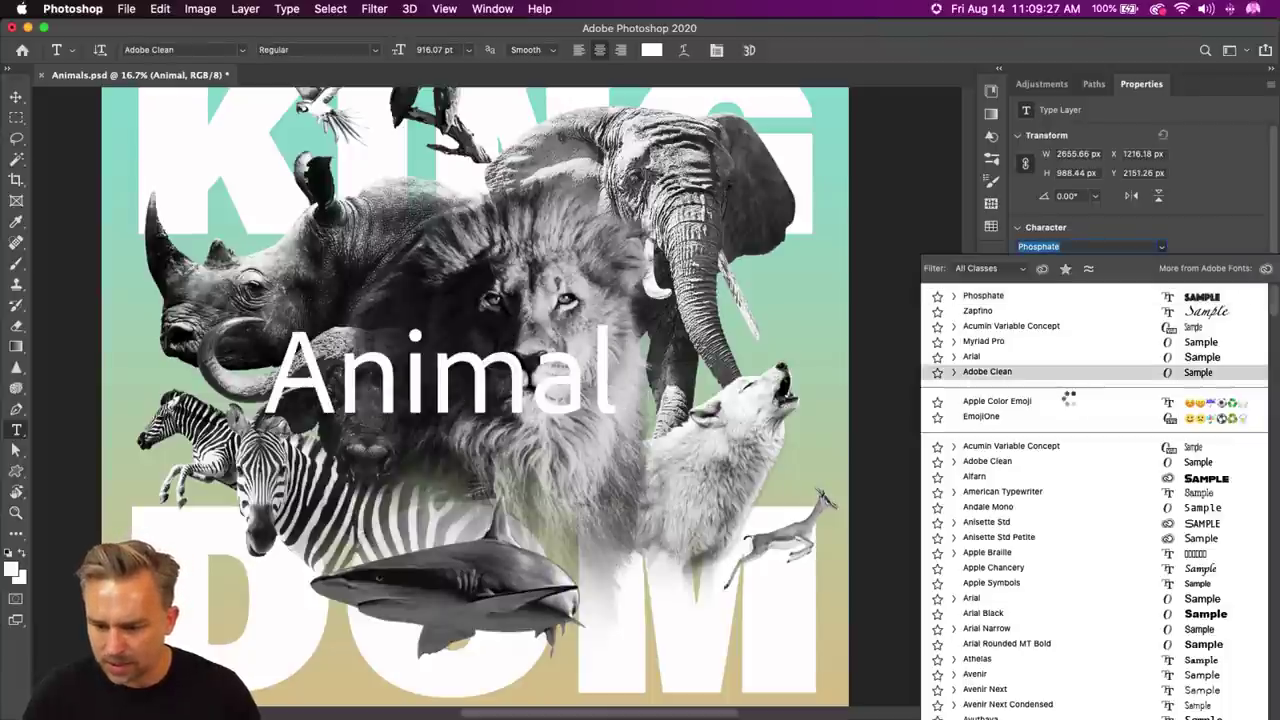
{"action": "scroll", "coordinate": [1094, 485], "scroll_direction": "down", "scroll_amount": 15}
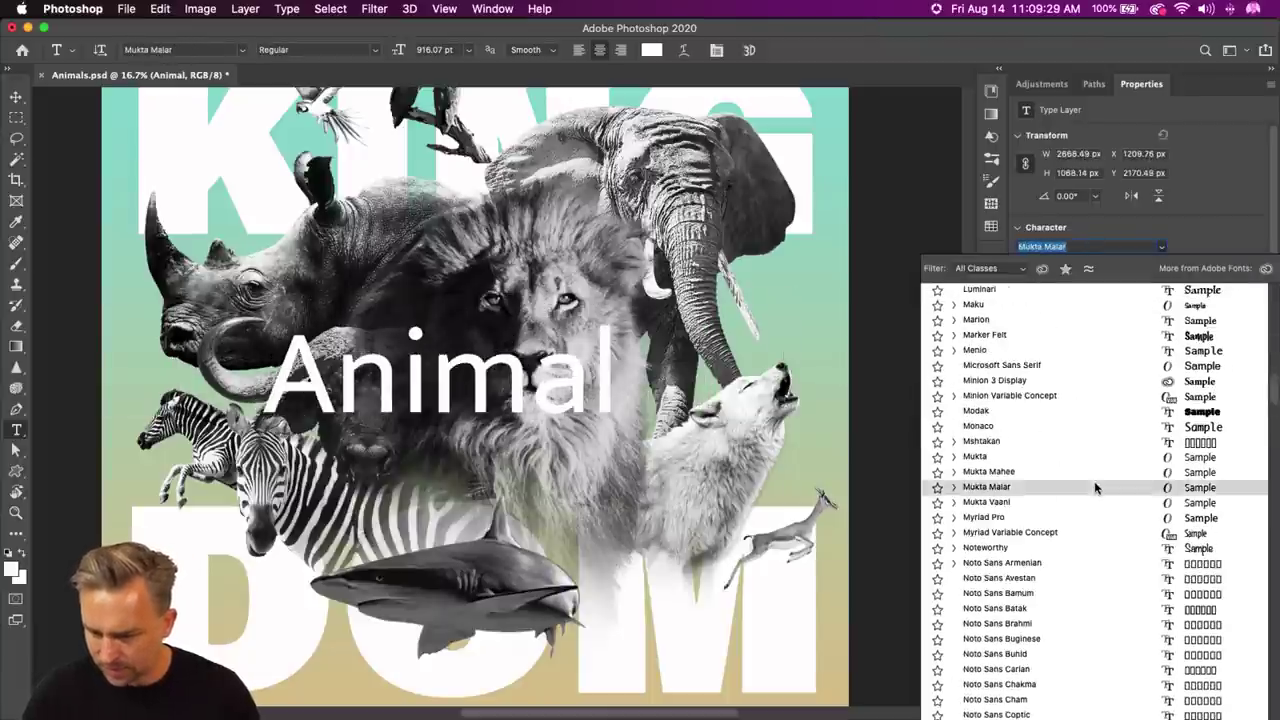
{"action": "scroll", "coordinate": [1095, 488], "scroll_direction": "down", "scroll_amount": 15}
{"action": "scroll", "coordinate": [1095, 488], "scroll_direction": "down", "scroll_amount": 15}
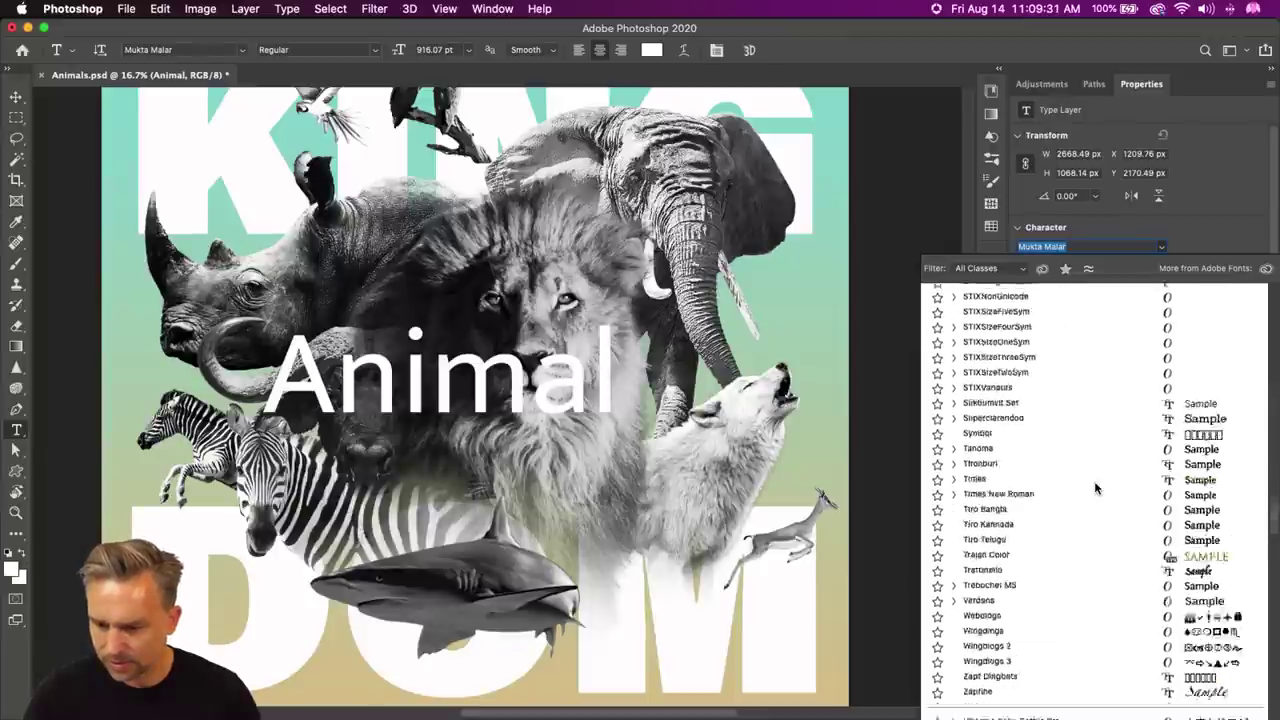
{"action": "scroll", "coordinate": [1095, 488], "scroll_direction": "down", "scroll_amount": 5}
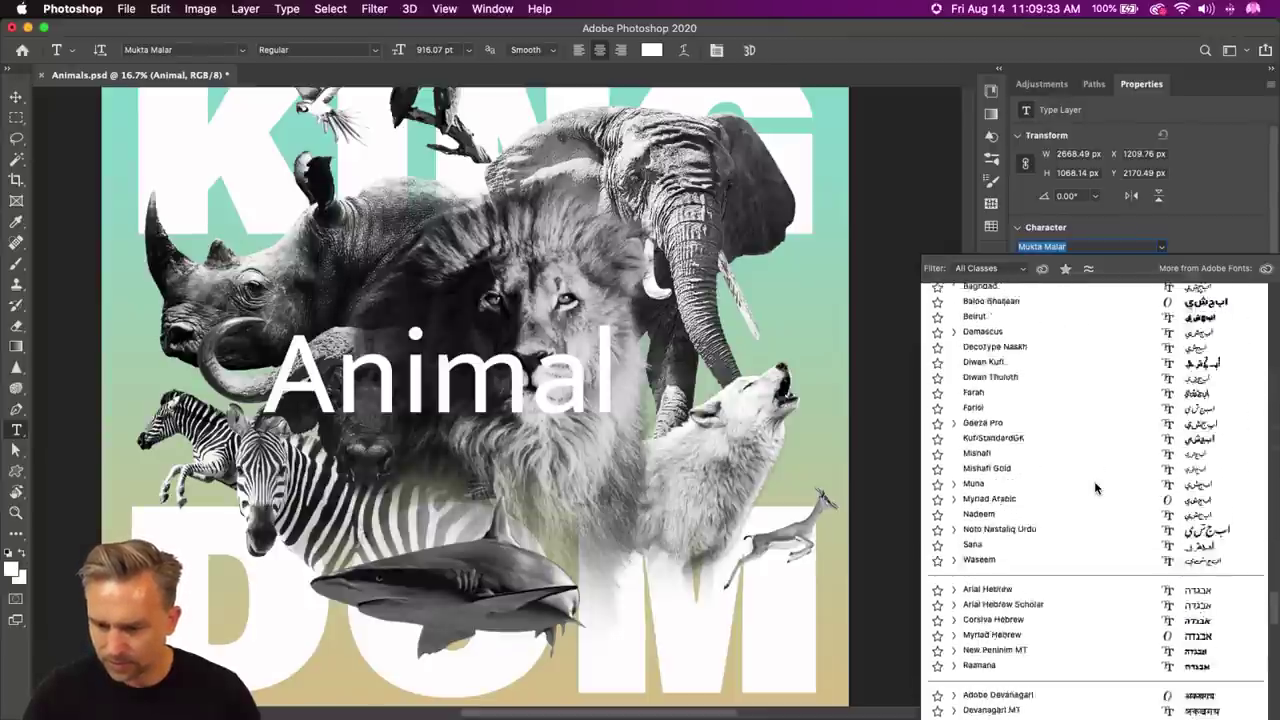
{"action": "scroll", "coordinate": [1095, 488], "scroll_direction": "up", "scroll_amount": 15}
{"action": "scroll", "coordinate": [1095, 488], "scroll_direction": "up", "scroll_amount": 10}
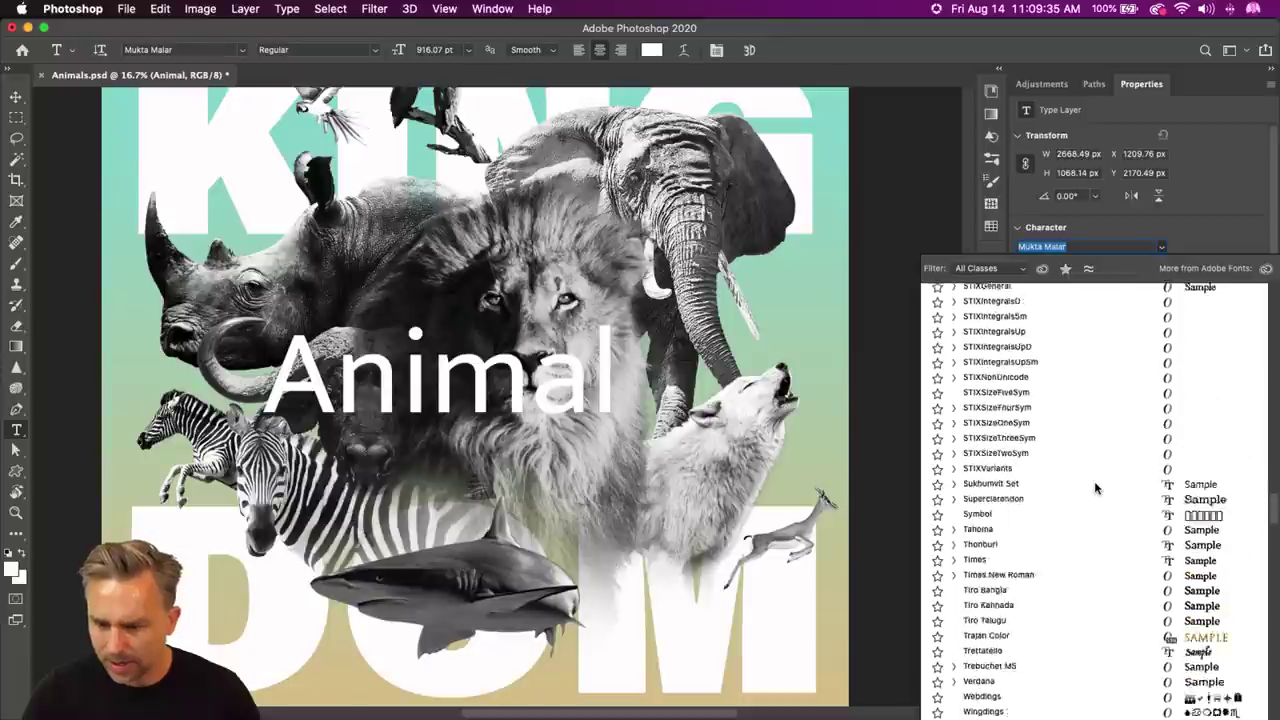
{"action": "scroll", "coordinate": [1095, 488], "scroll_direction": "down", "scroll_amount": 2}
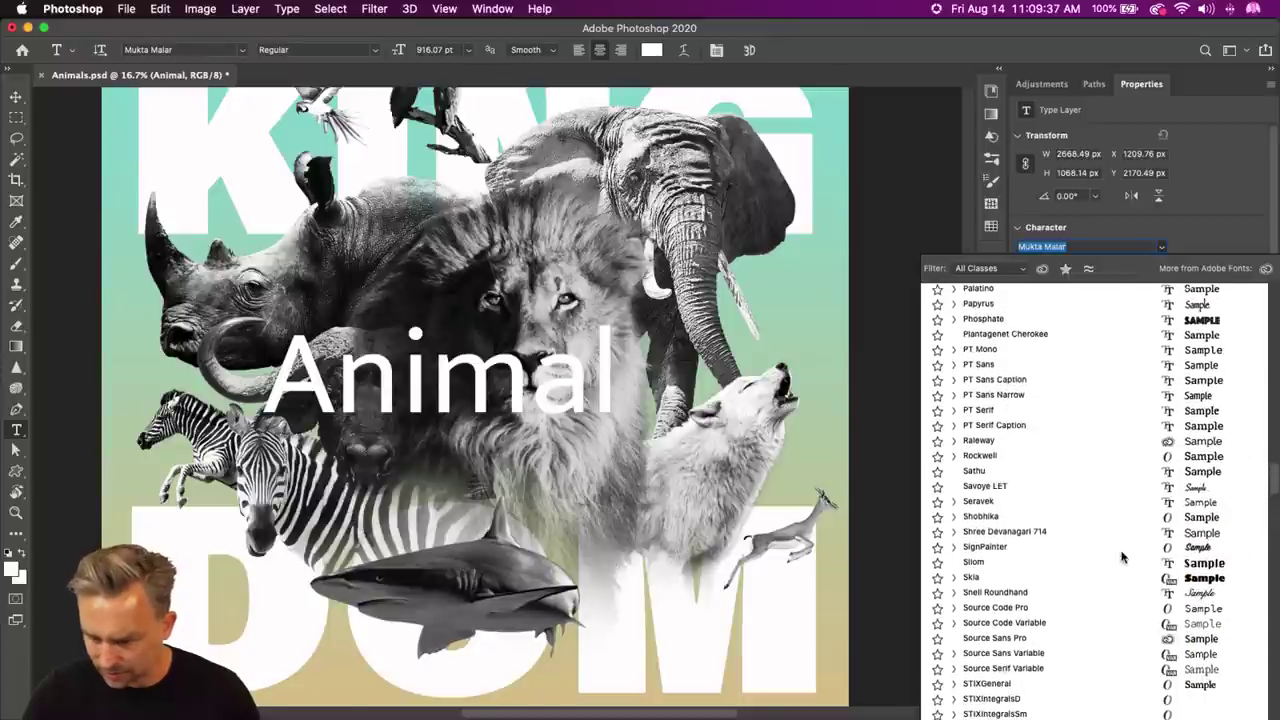
{"action": "scroll", "coordinate": [1105, 628], "scroll_direction": "up", "scroll_amount": 3}
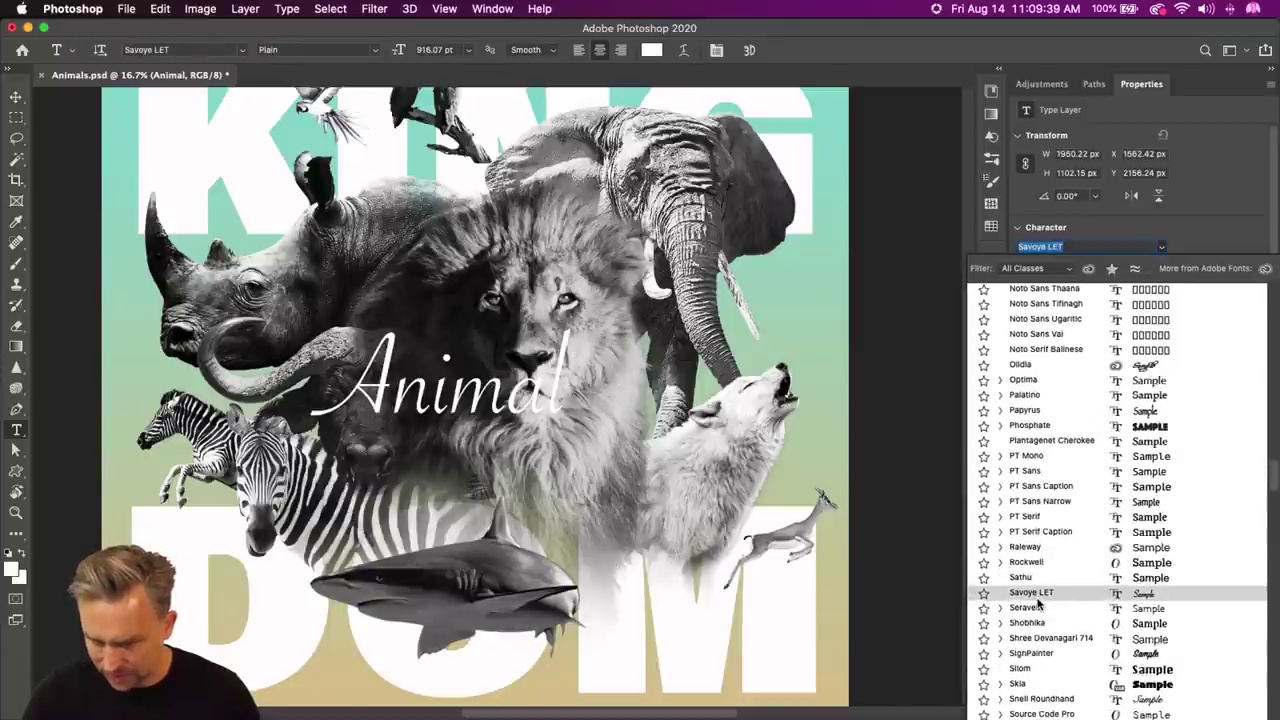
{"action": "scroll", "coordinate": [1038, 603], "scroll_direction": "down", "scroll_amount": 1}
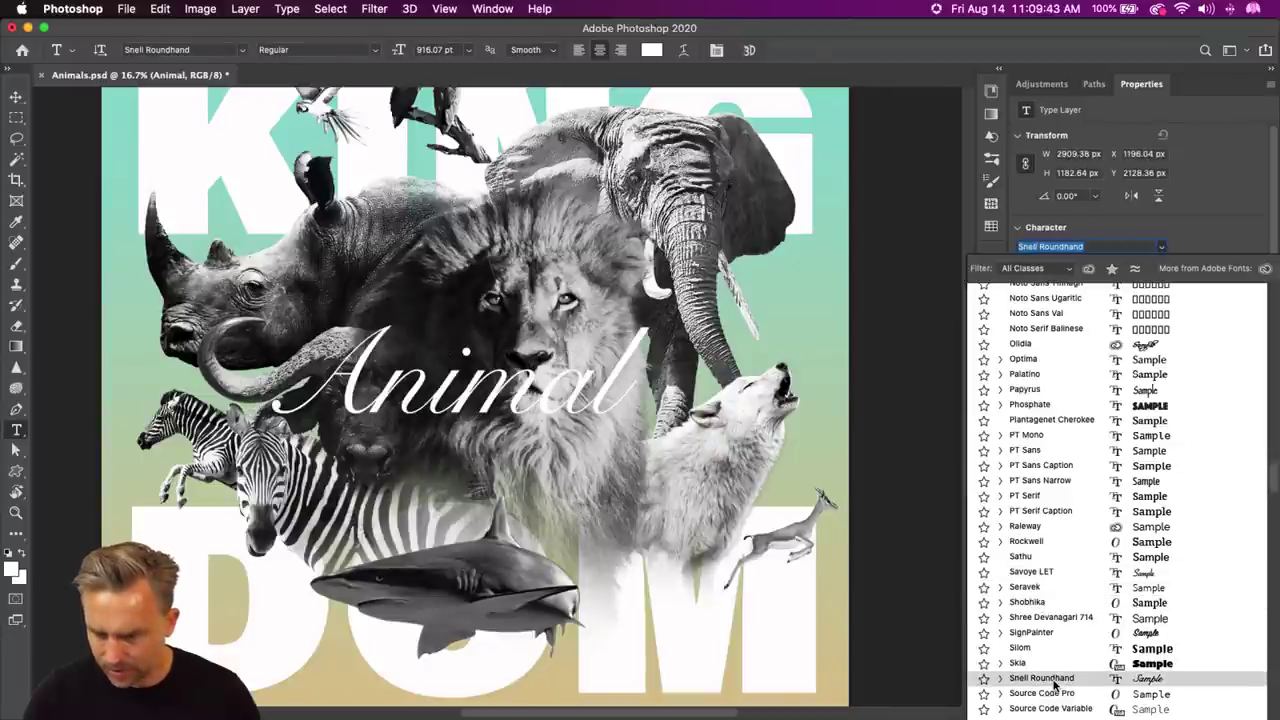
{"action": "left_click", "coordinate": [1054, 684]}
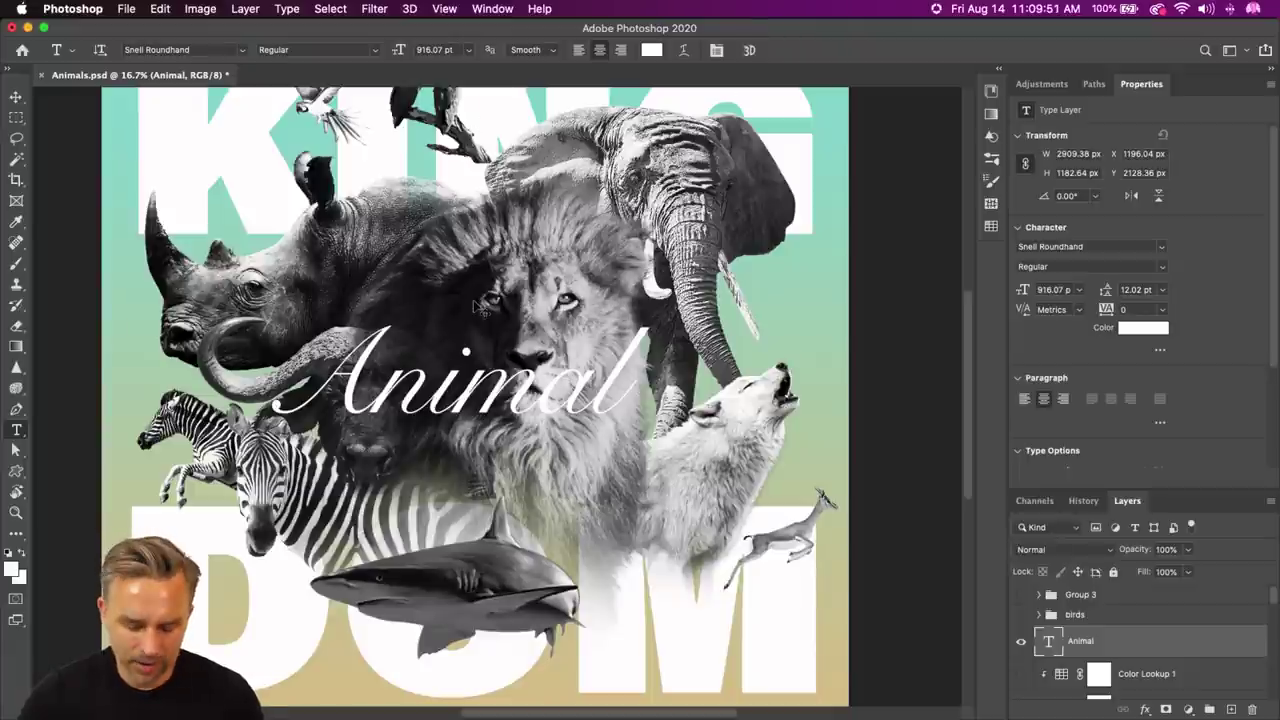
- Scale the "Animal" title down to about 81% and set it in AdornS Pomander
{"action": "key", "text": "super+t"}
{"action": "left_click_drag", "start_coordinate": [648, 467], "coordinate": [577, 435]}
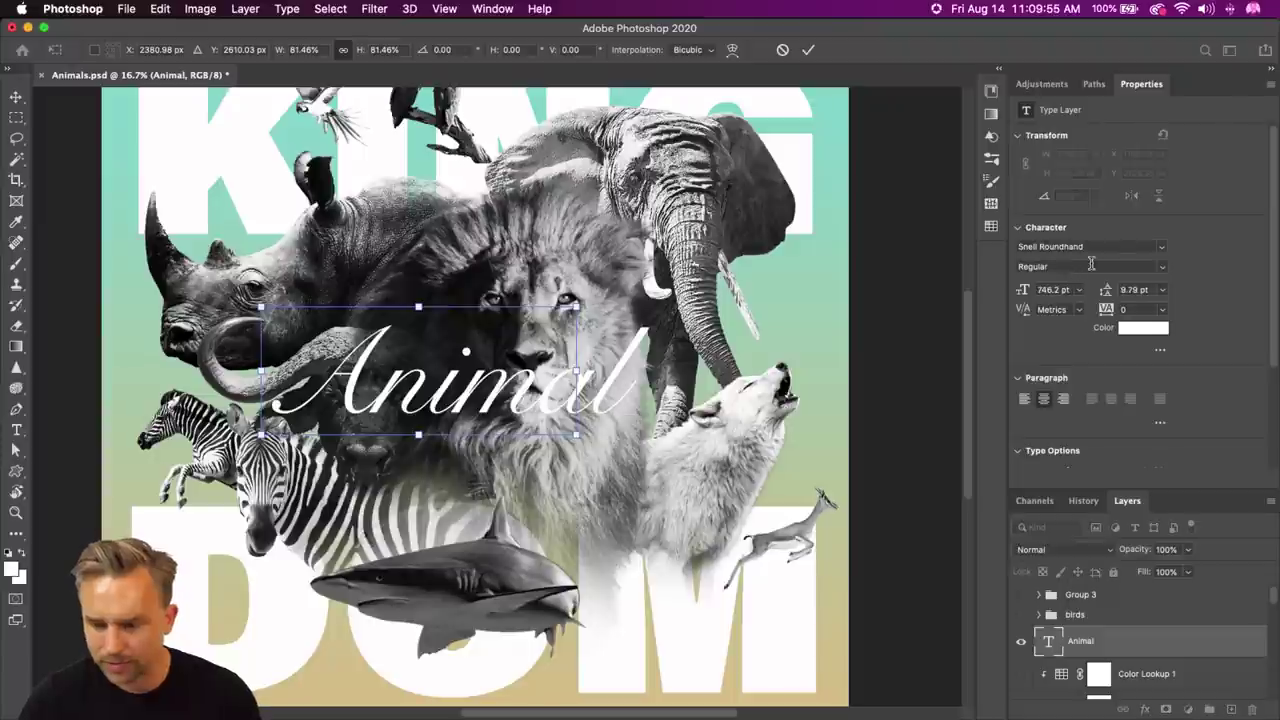
{"action": "key", "text": "Return"}
{"action": "left_click", "coordinate": [1161, 246]}
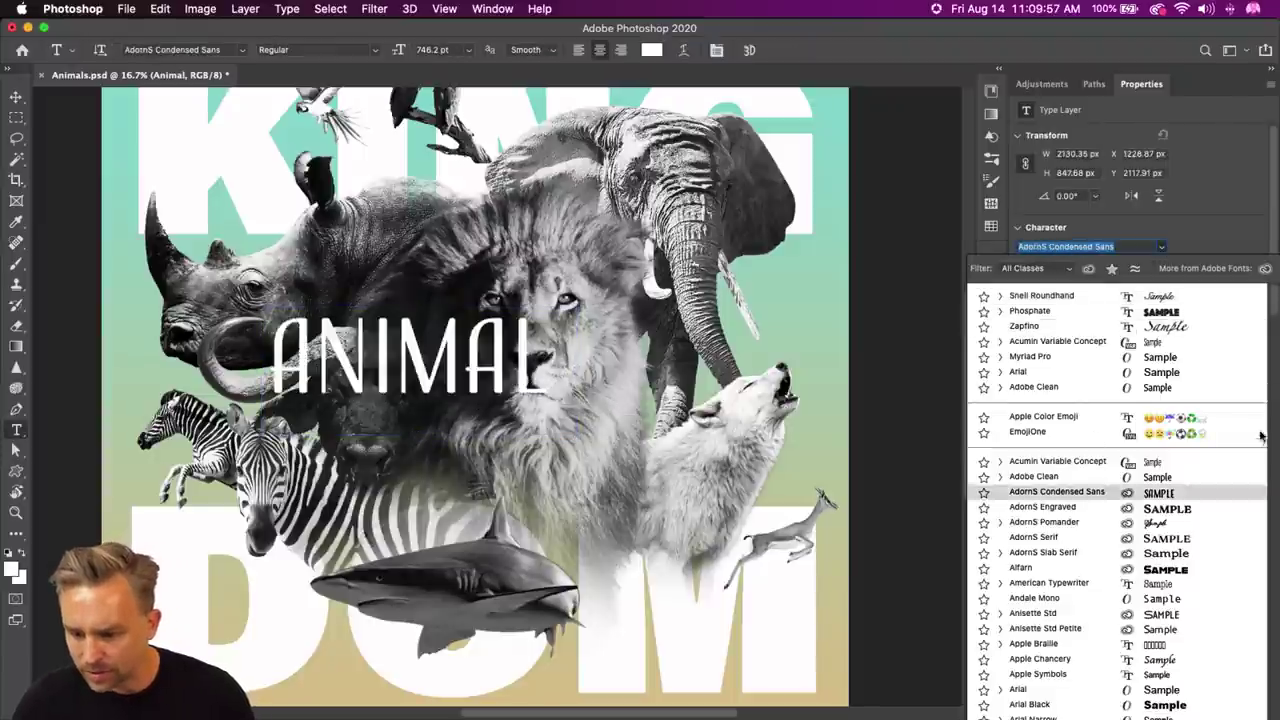
{"action": "left_click", "coordinate": [1044, 523]}
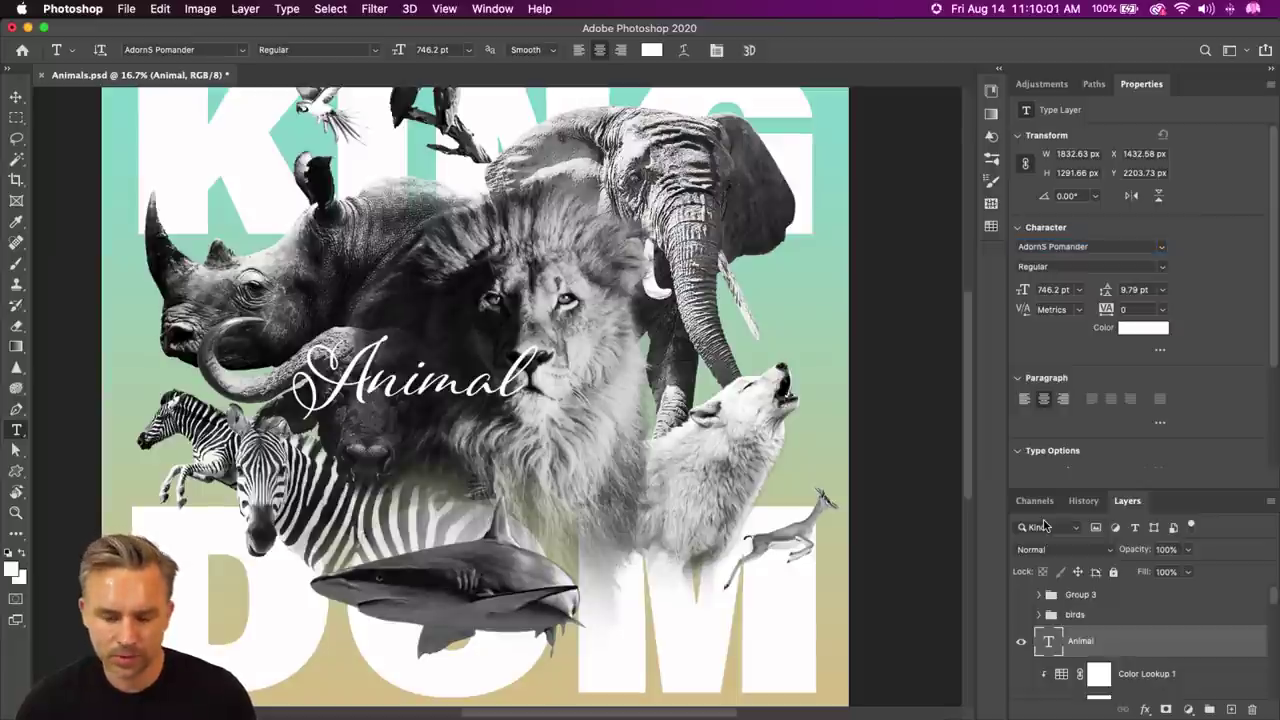
- Move the "Animal" title left with the Move tool, placing it over the buffalo beside the lion's face
{"action": "key", "text": "super+shift+period"}
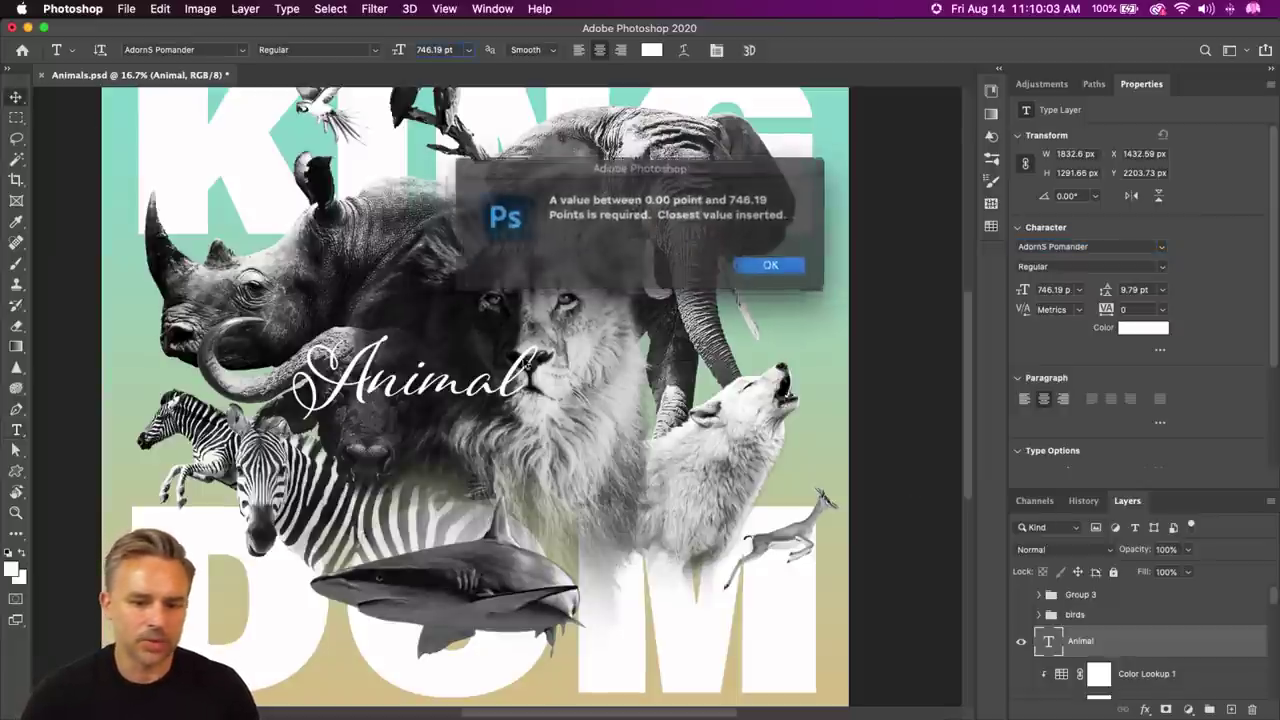
{"action": "left_click", "coordinate": [760, 262]}
{"action": "key", "text": "v"}
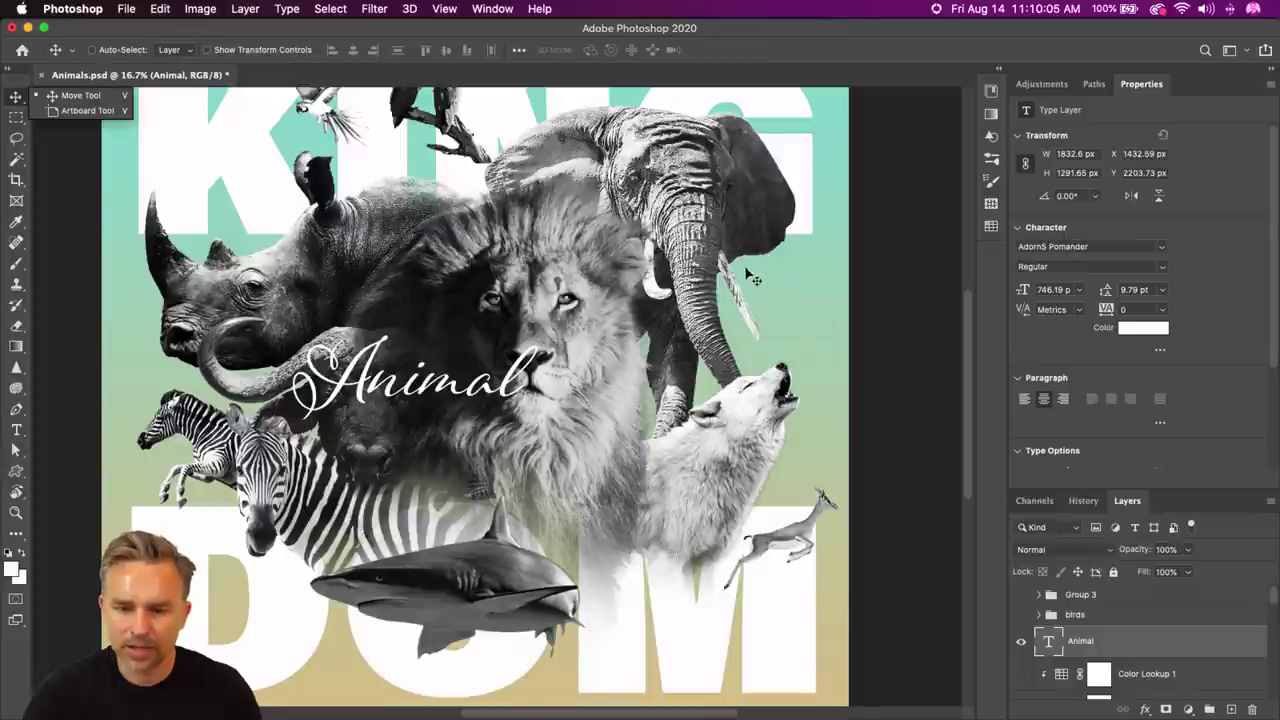
{"action": "left_click", "coordinate": [14, 100]}
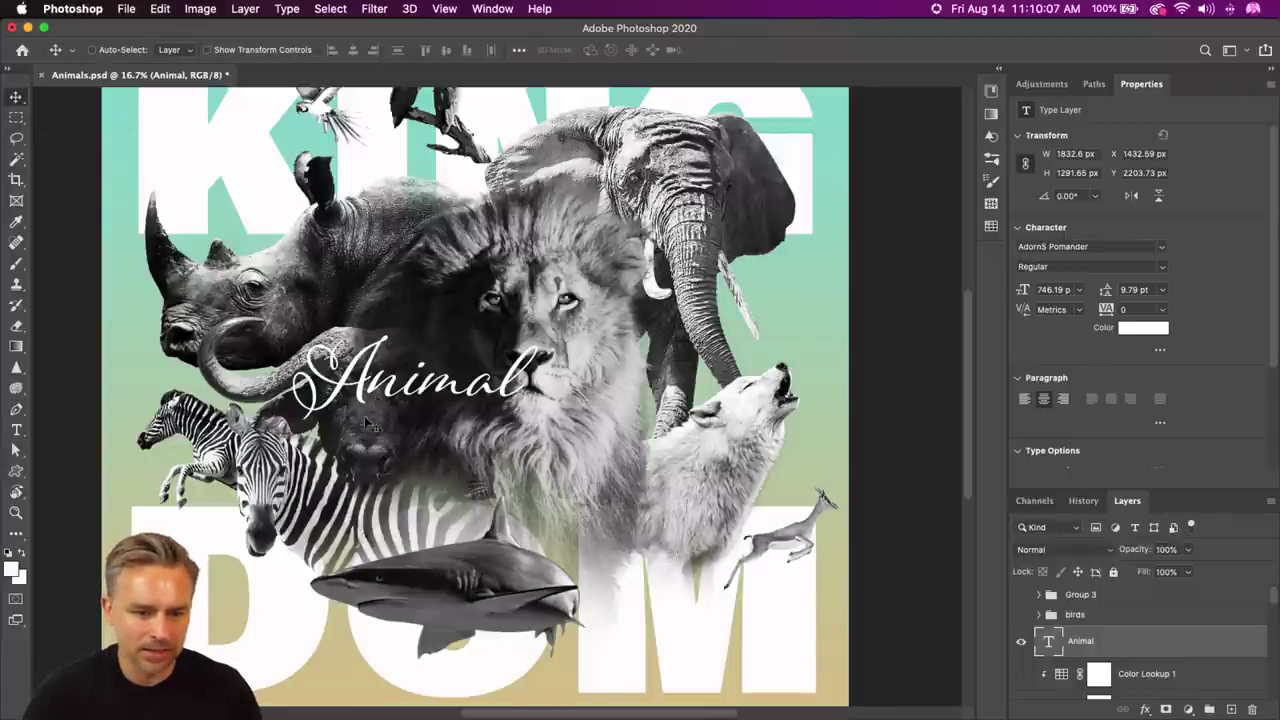
{"action": "left_click_drag", "start_coordinate": [366, 422], "coordinate": [286, 421]}
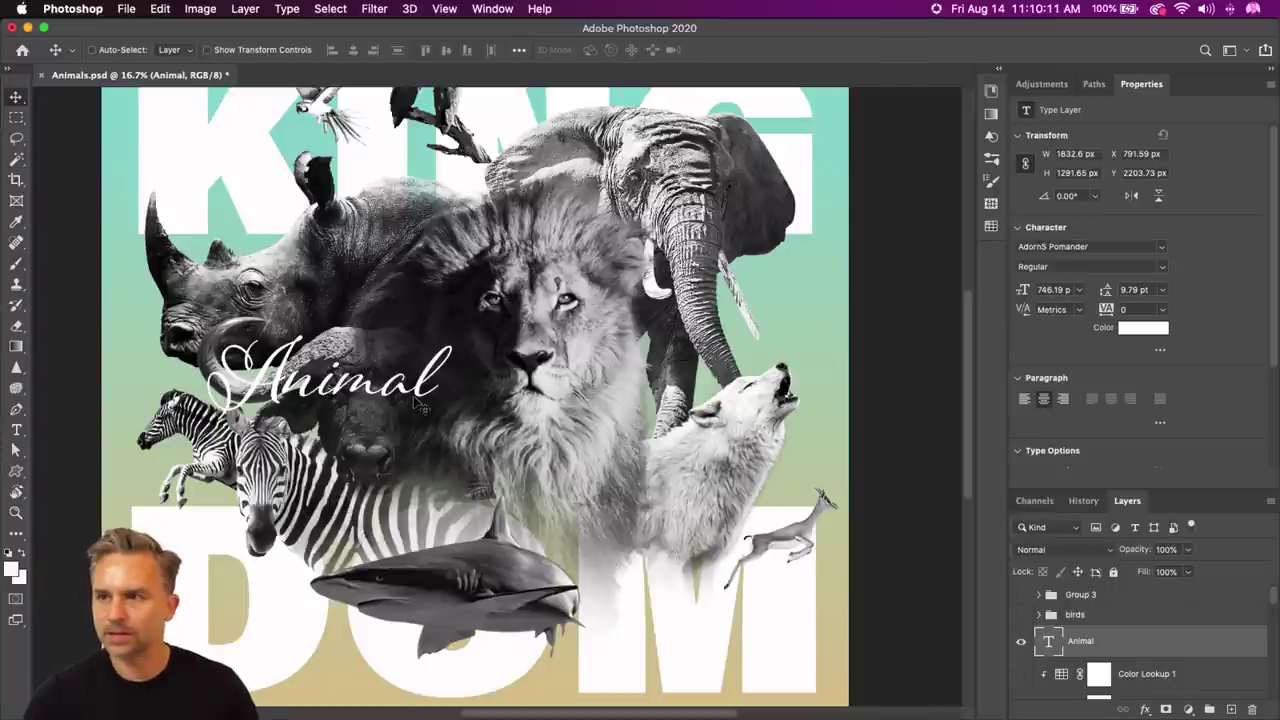
{"action": "mouse_move", "coordinate": [314, 392]}
{"action": "left_mouse_down"}
{"action": "mouse_move", "coordinate": [326, 336]}
{"action": "mouse_move", "coordinate": [326, 398]}
{"action": "left_mouse_up"}
- Shift the lion slightly right and down, and move the "Animal" title about 138 px right and 62 px up
{"action": "left_click_drag", "start_coordinate": [360, 448], "coordinate": [398, 468]}
{"action": "scroll", "coordinate": [412, 442], "scroll_direction": "down", "scroll_amount": 1}
{"action": "scroll", "coordinate": [412, 442], "scroll_direction": "left", "scroll_amount": 1}
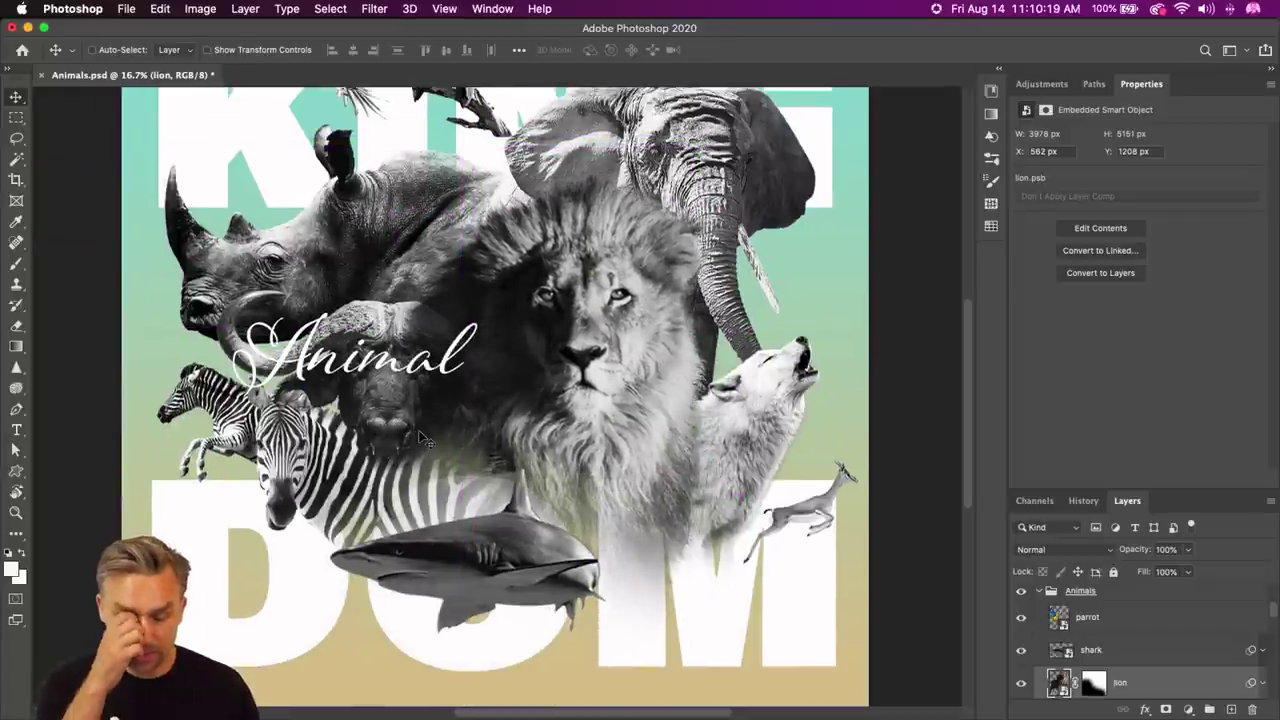
{"action": "key", "text": "super+minus"}
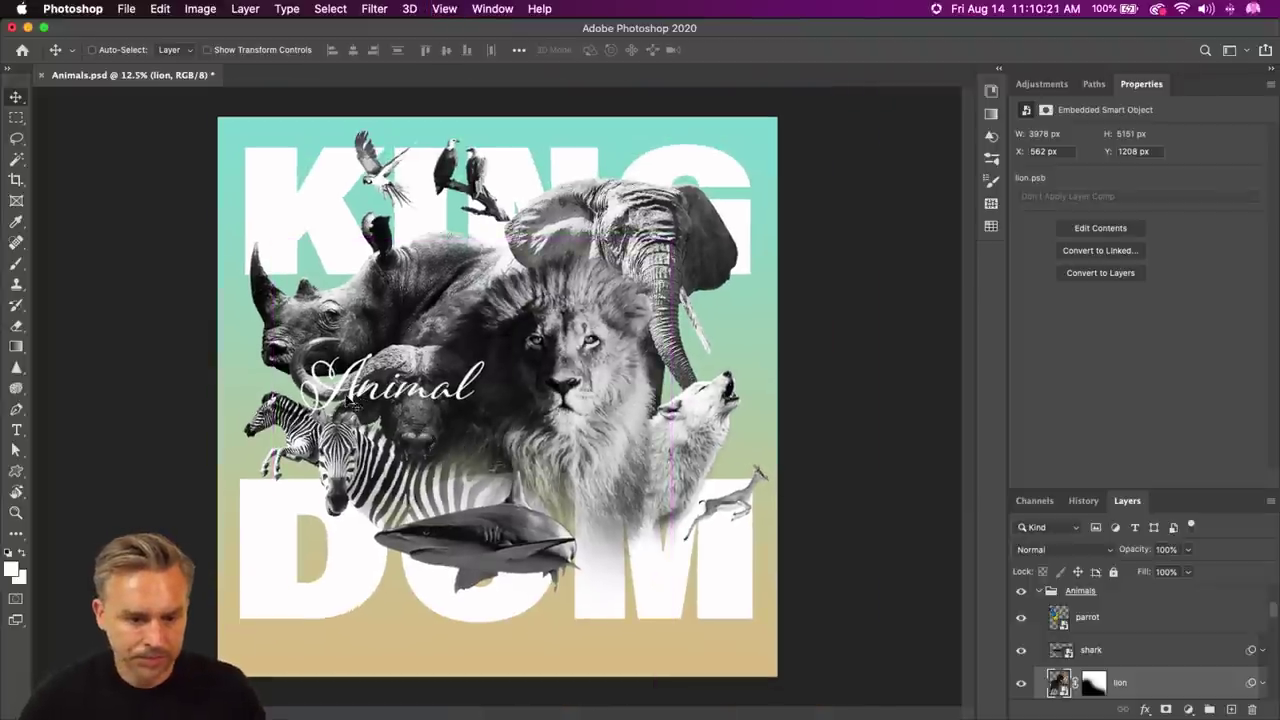
{"action": "left_click_drag", "start_coordinate": [354, 402], "coordinate": [366, 395]}
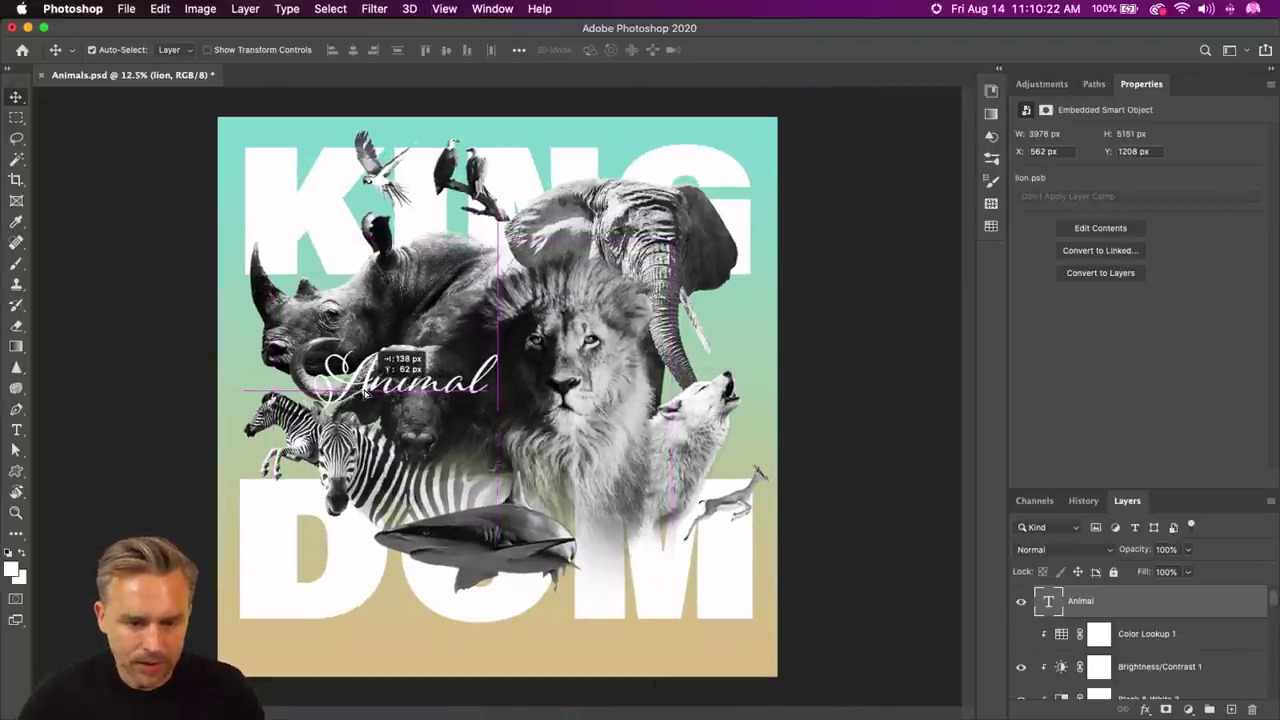
- Enlarge the layer list and look through the animal and background layers, toggling the water buffalo's visibility to identify it
{"action": "double_click", "coordinate": [1196, 82]}
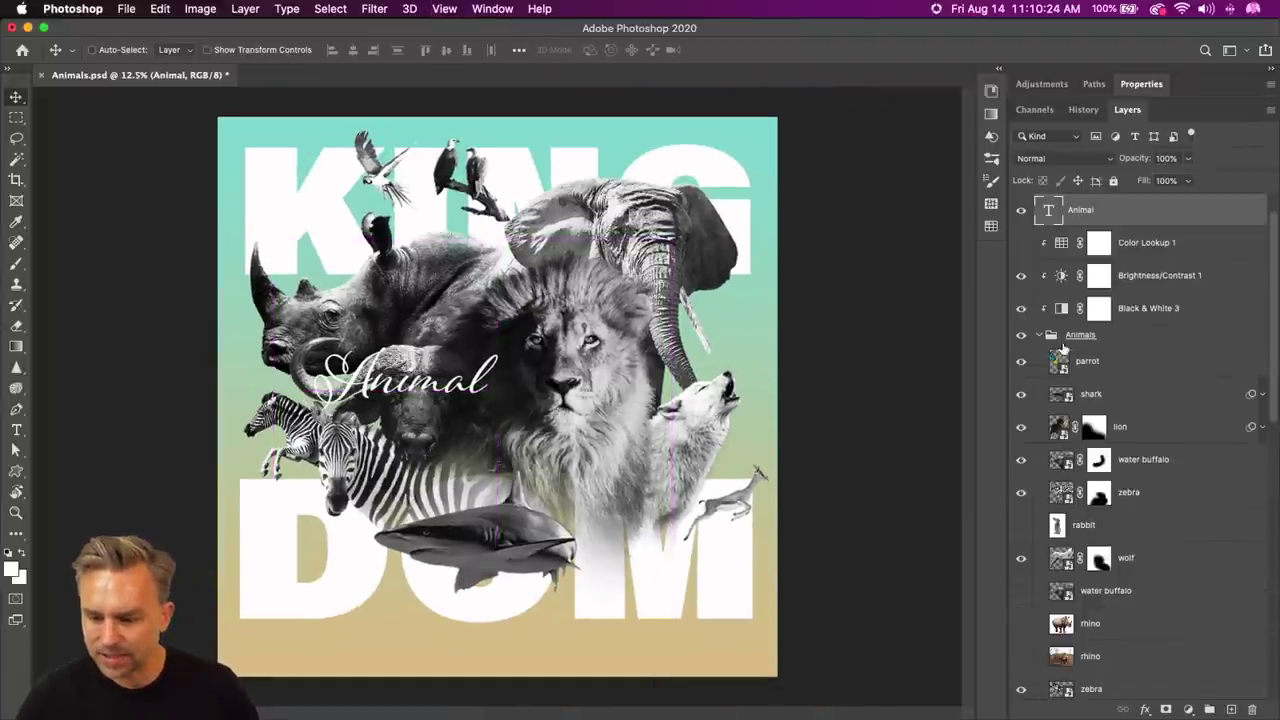
{"action": "left_click", "coordinate": [1022, 460]}
{"action": "left_click", "coordinate": [1022, 460]}
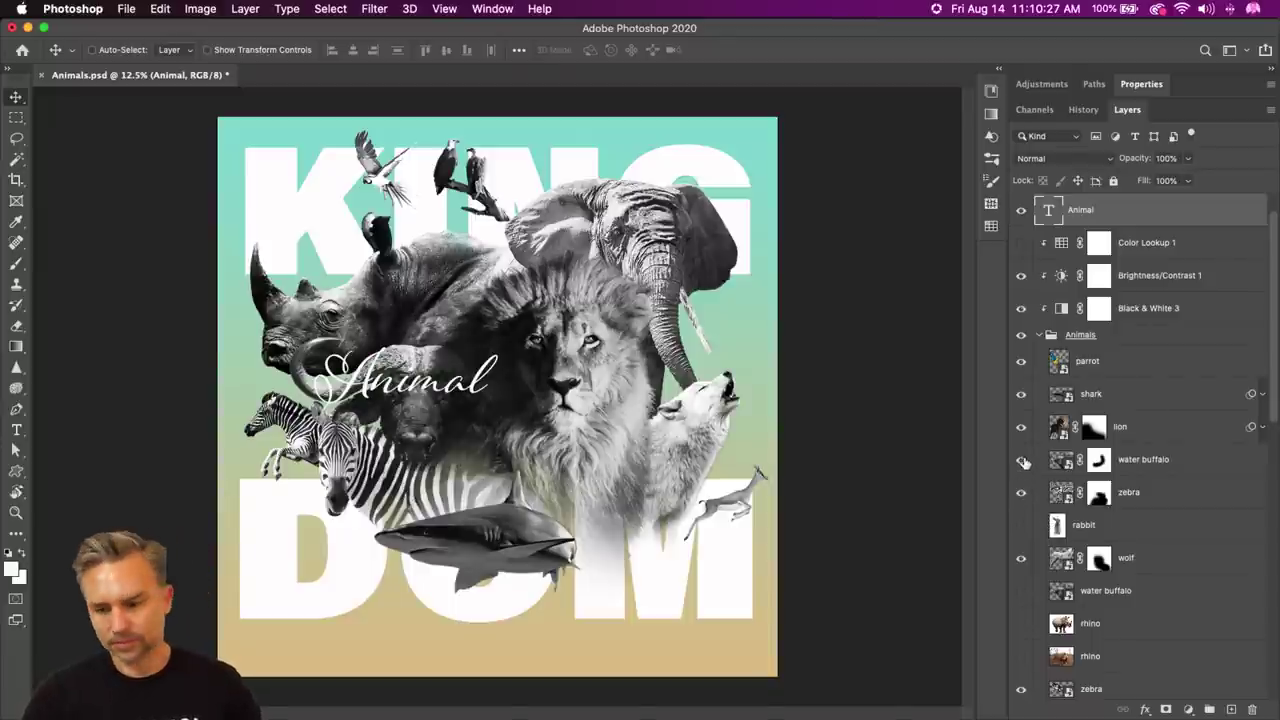
{"action": "scroll", "coordinate": [1120, 531], "scroll_direction": "down", "scroll_amount": 2}
{"action": "scroll", "coordinate": [1132, 550], "scroll_direction": "down", "scroll_amount": 2}
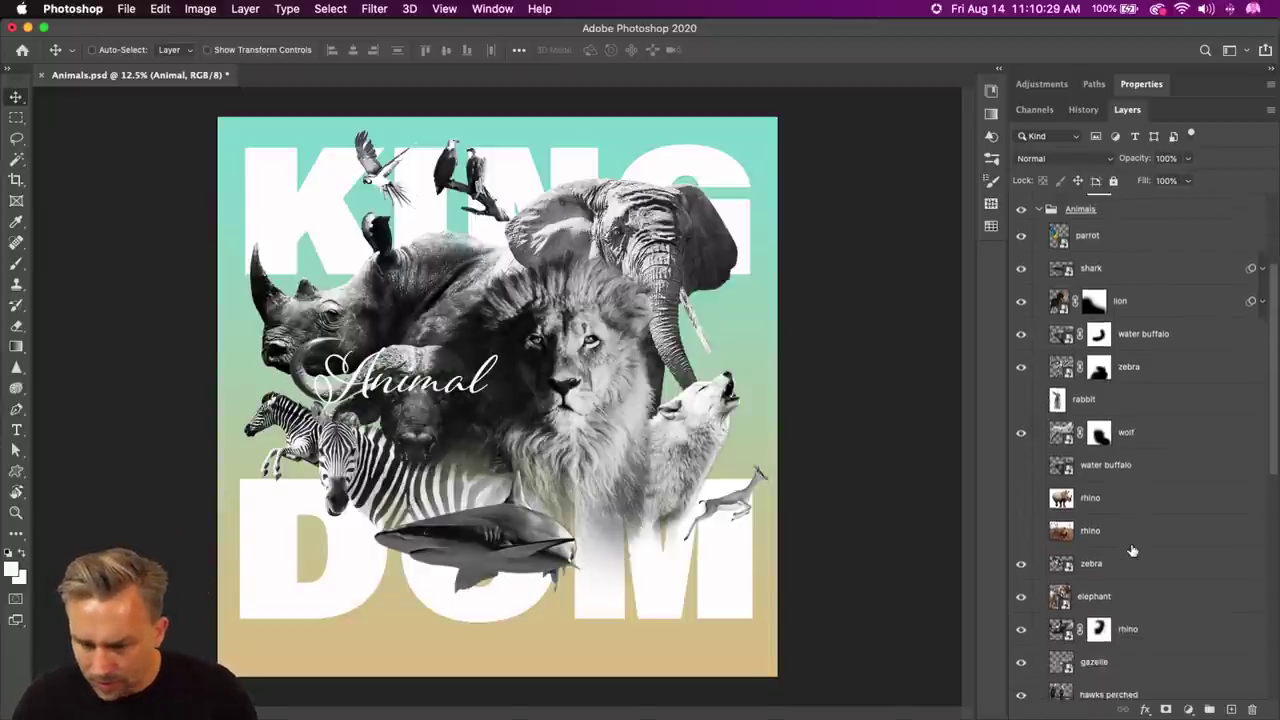
{"action": "scroll", "coordinate": [1132, 550], "scroll_direction": "down", "scroll_amount": 4}
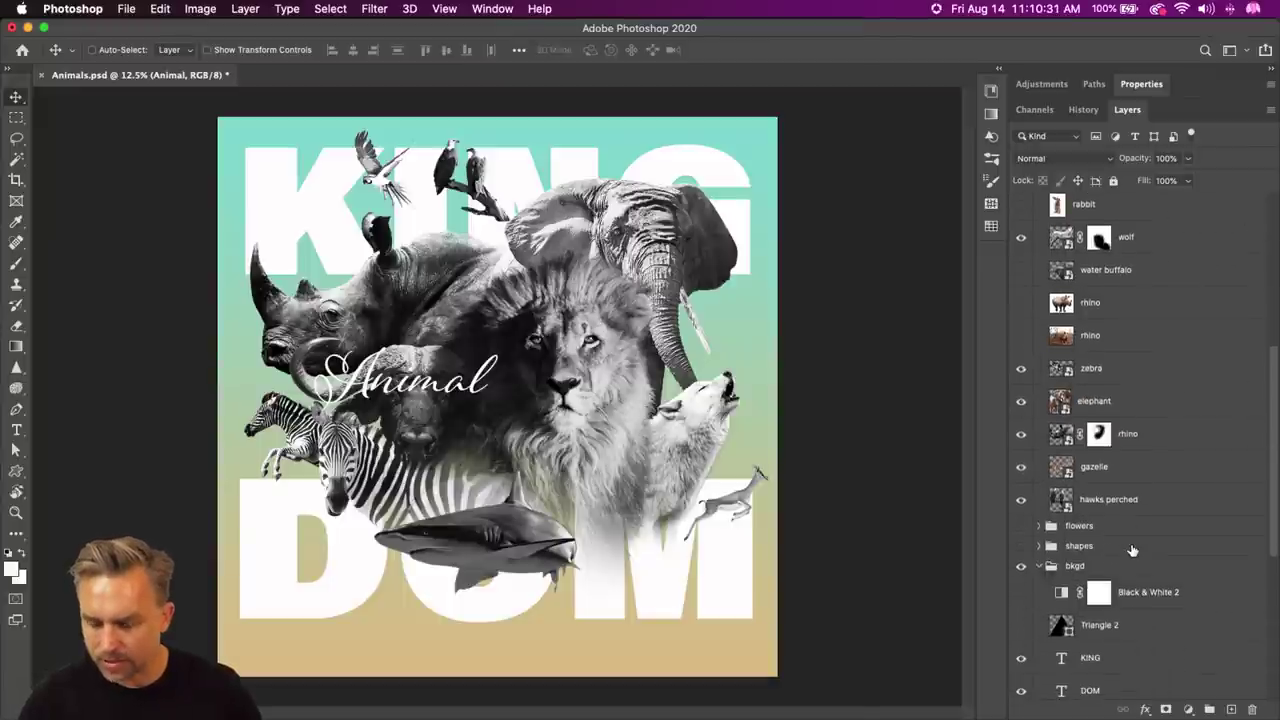
{"action": "scroll", "coordinate": [1135, 551], "scroll_direction": "up", "scroll_amount": 8}
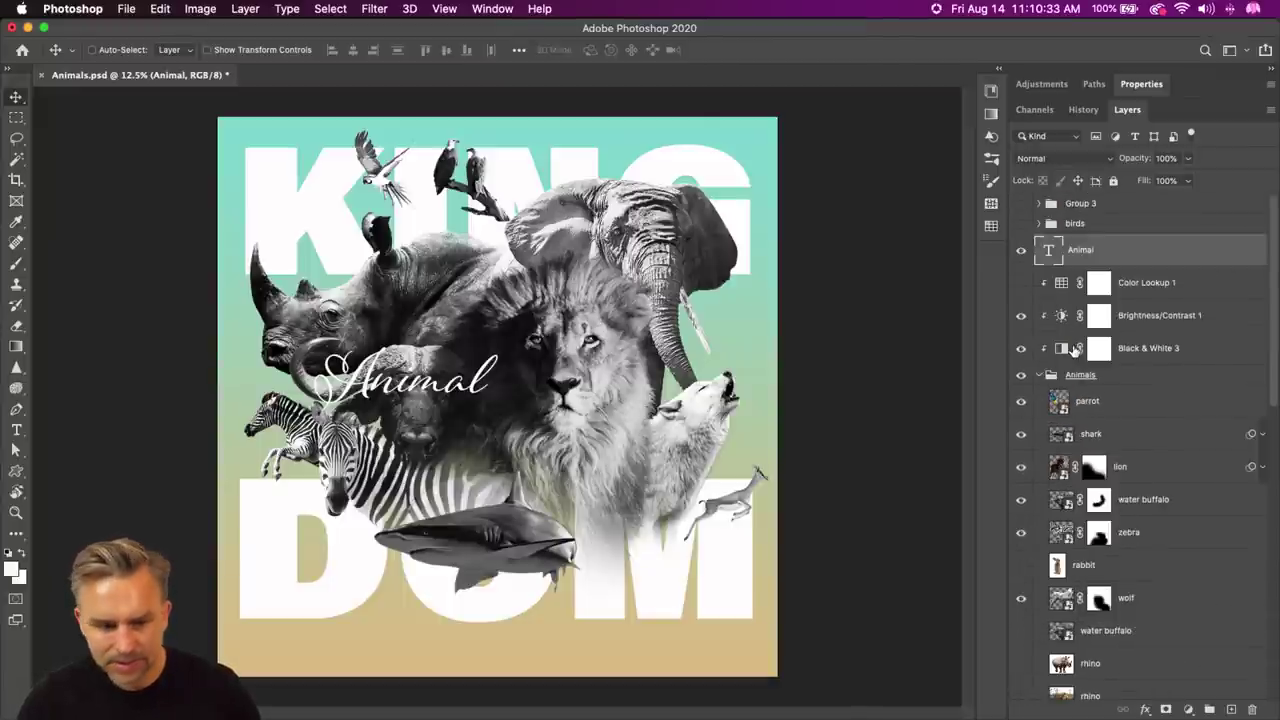
{"action": "scroll", "coordinate": [1075, 349], "scroll_direction": "down", "scroll_amount": 8}
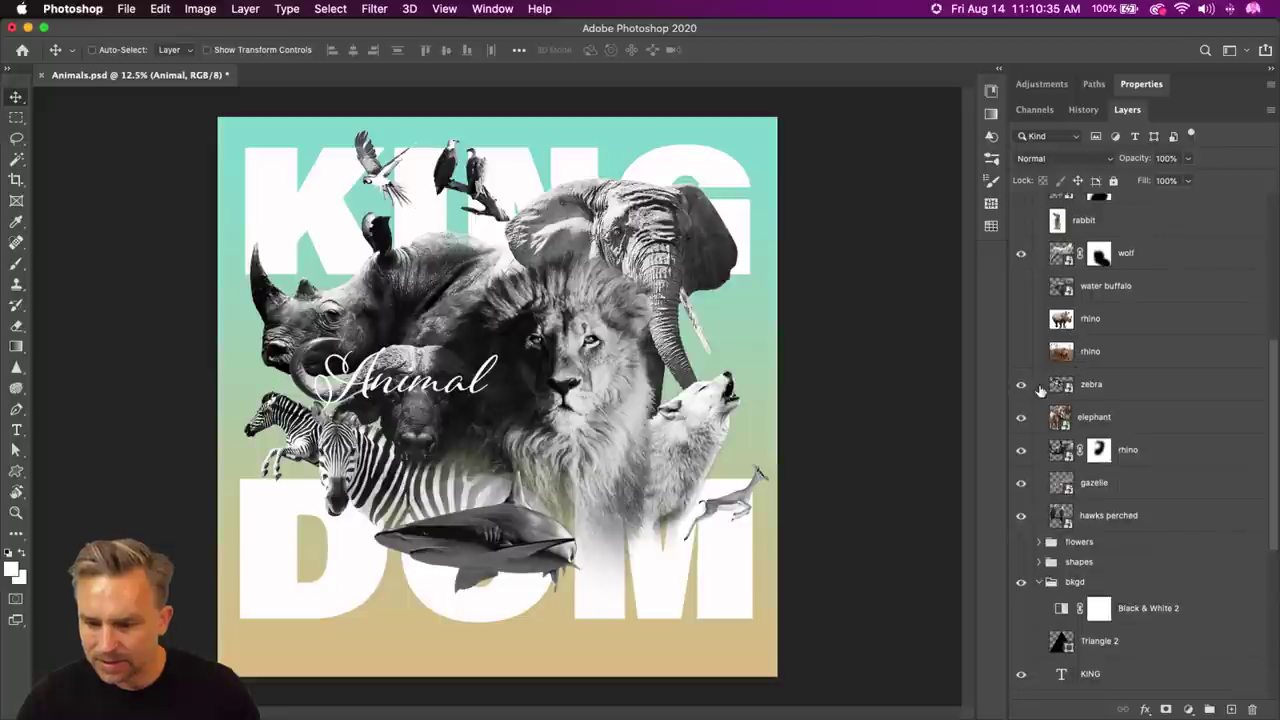
{"action": "left_click", "coordinate": [1123, 389]}
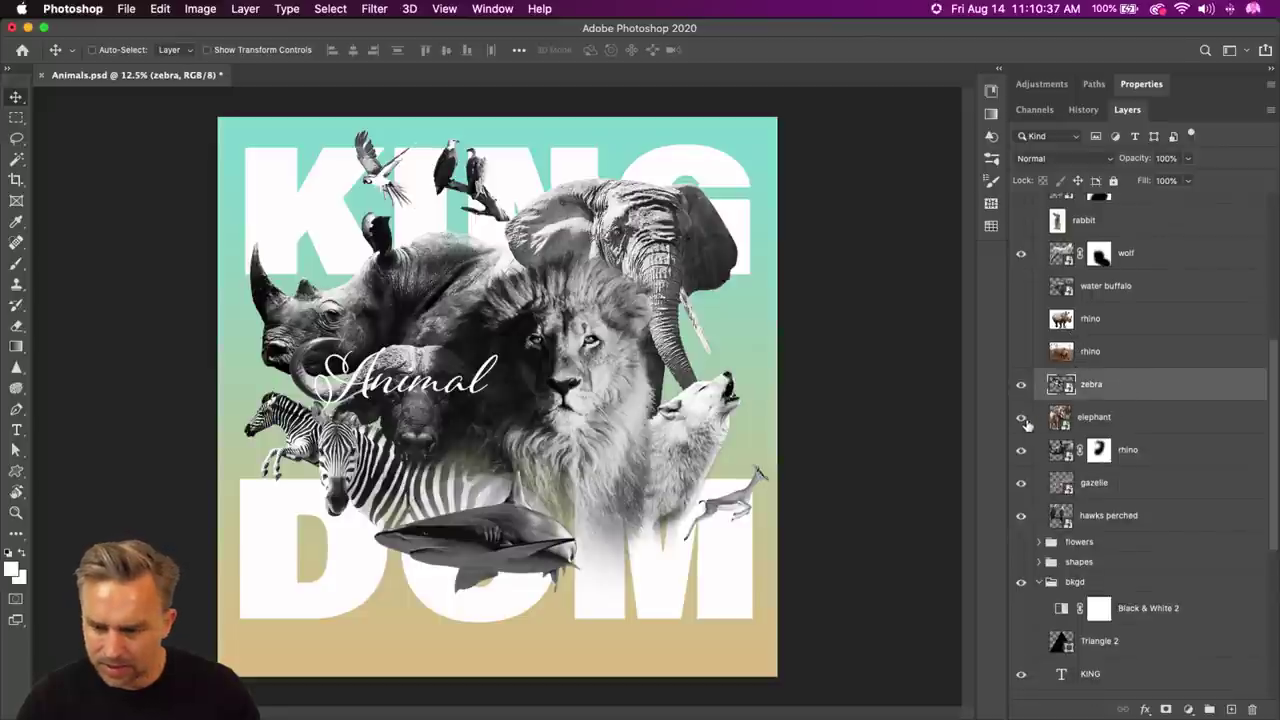
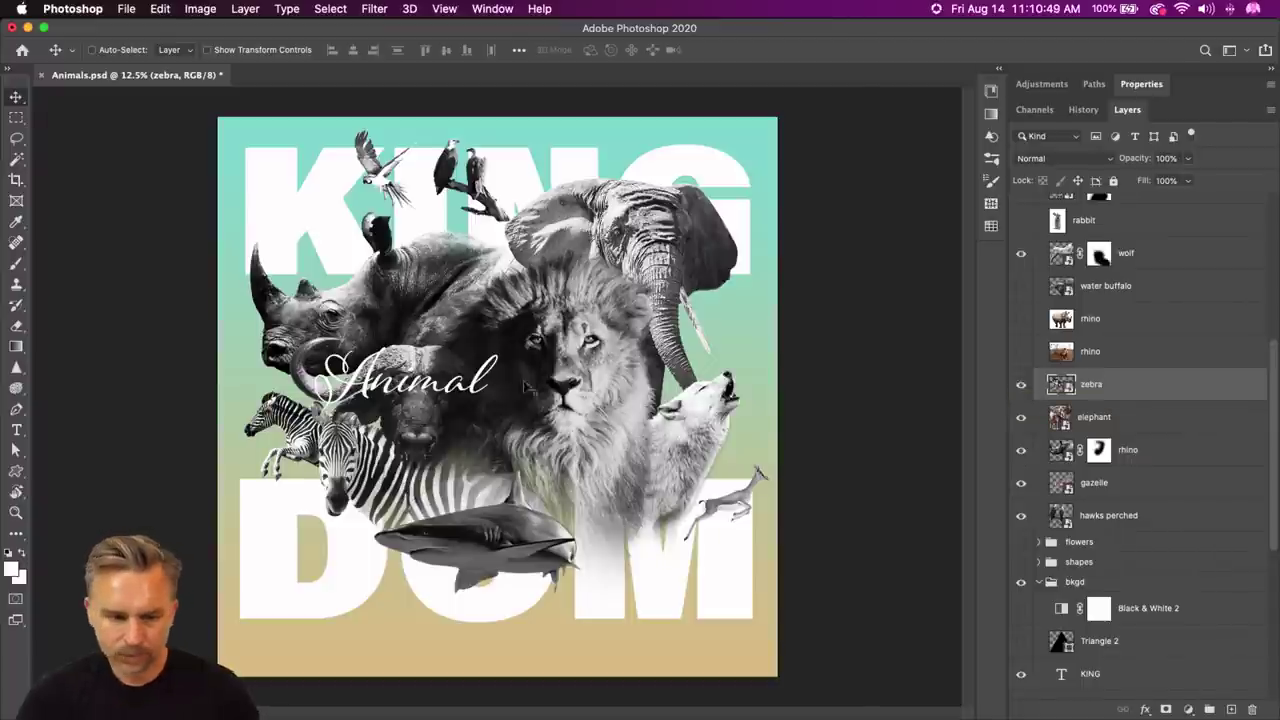
- Shift the "Animal" title right toward the lion's face and slightly reposition the rhino and the perched hawks
{"action": "key", "text": "super"}
{"action": "left_click_drag", "start_coordinate": [385, 392], "coordinate": [413, 394]}
{"action": "left_click_drag", "start_coordinate": [301, 340], "coordinate": [323, 312]}
{"action": "left_click_drag", "start_coordinate": [453, 203], "coordinate": [462, 201]}
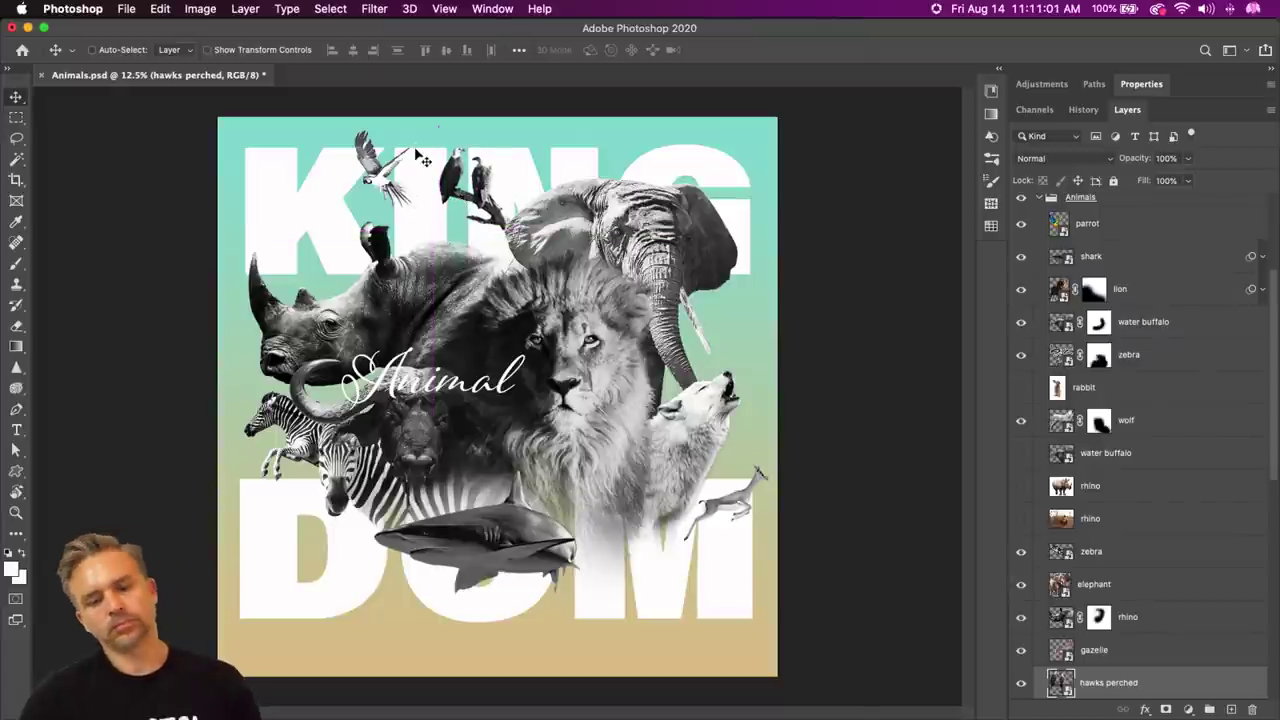
{"action": "key", "text": "super"}
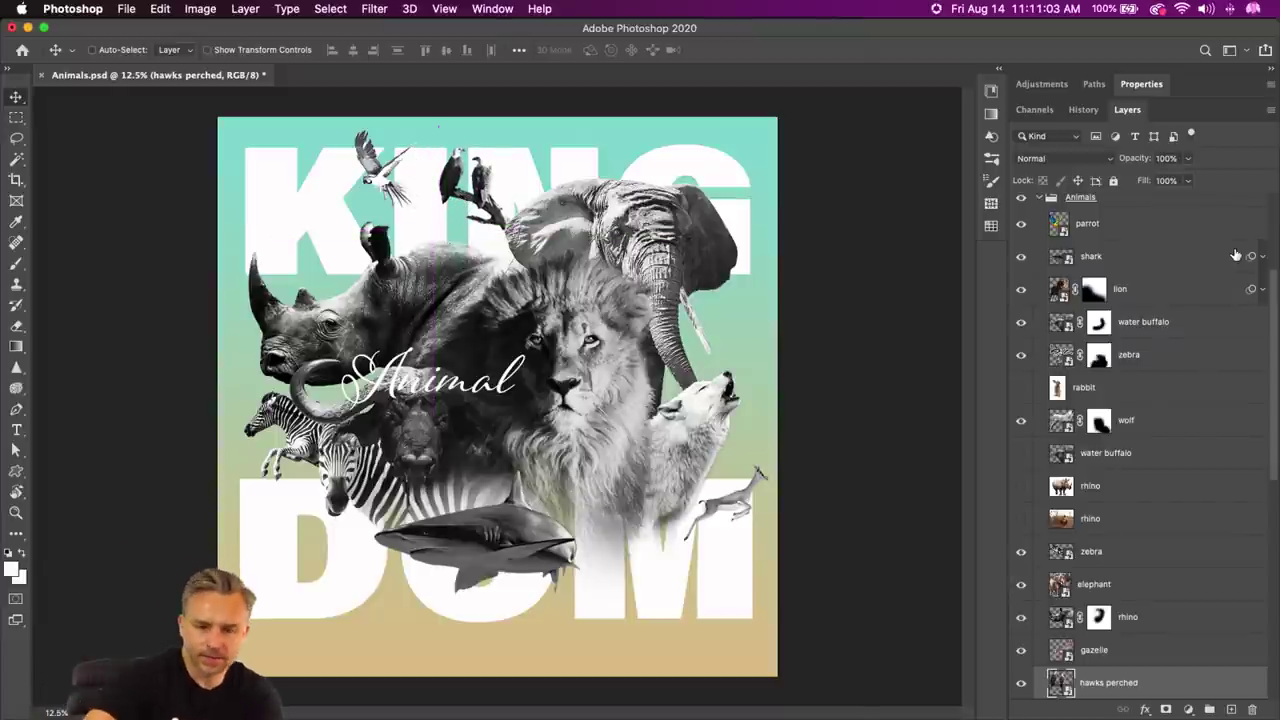
- Move the "Animal" title up so it sits just above the water buffalo's horns
{"action": "key", "text": "super+equal"}
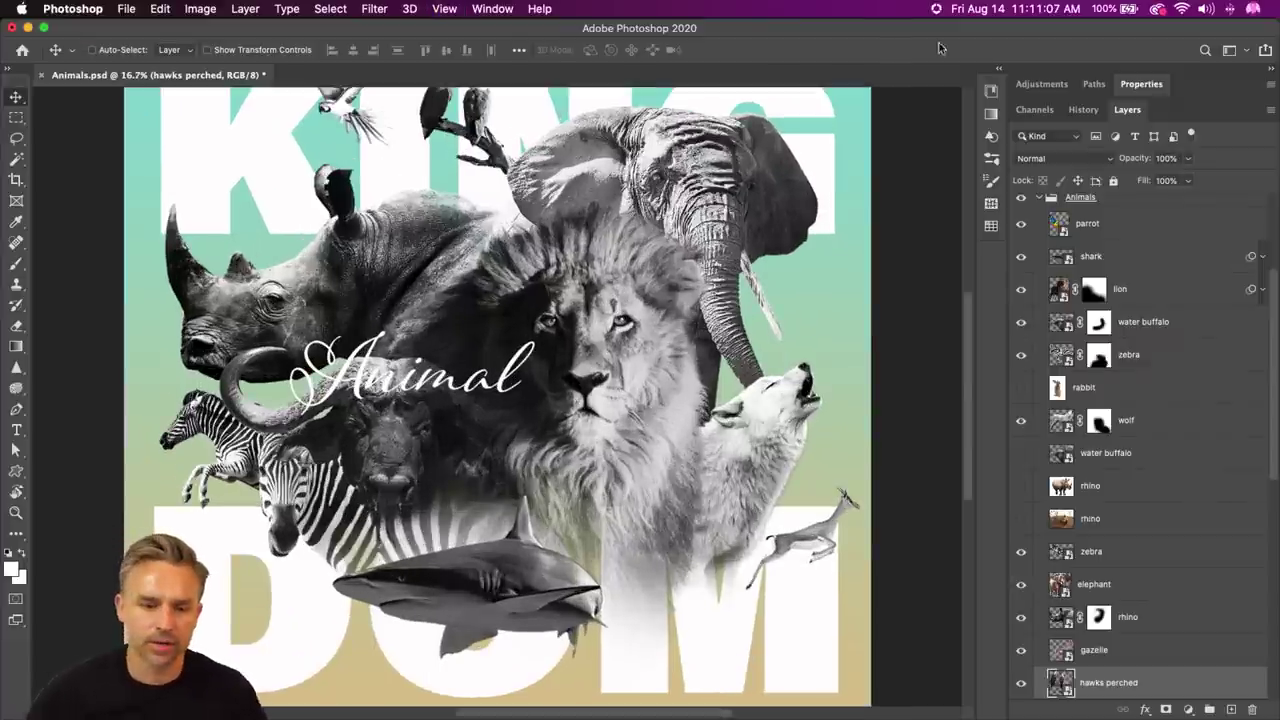
{"action": "key", "text": "super"}
{"action": "double_click", "coordinate": [360, 372]}
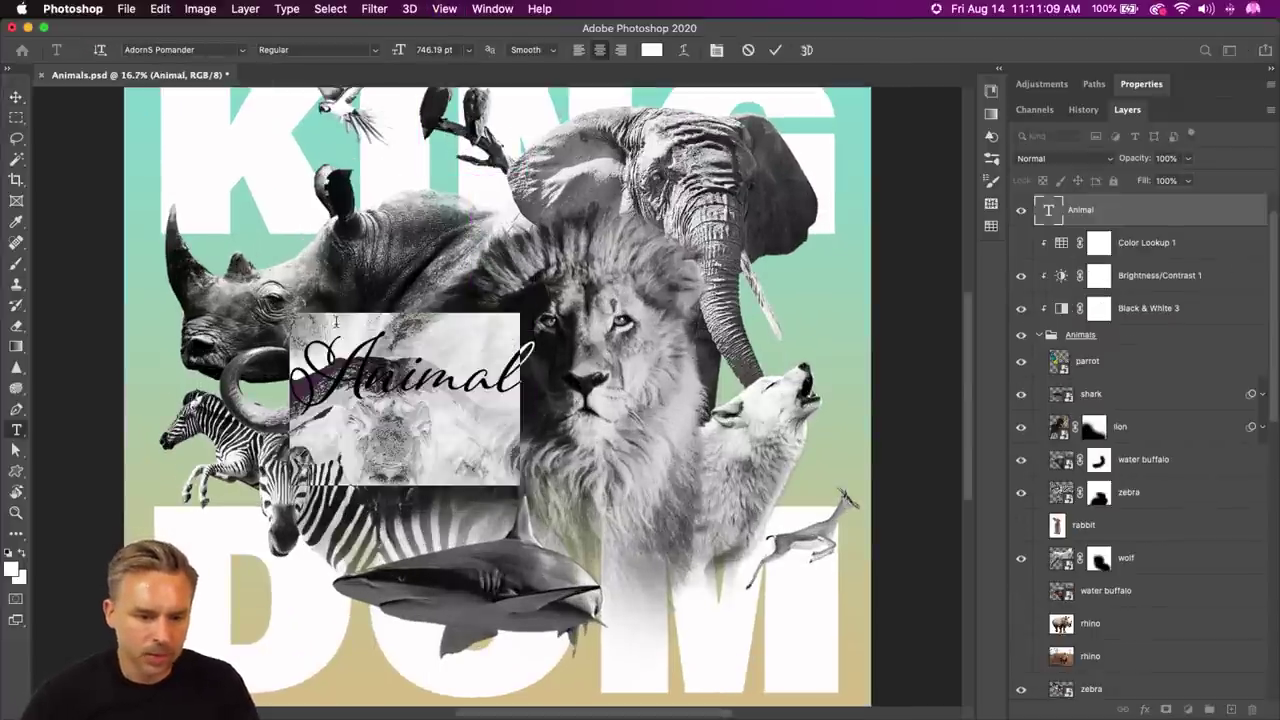
{"action": "left_click", "coordinate": [17, 97]}
{"action": "left_click_drag", "start_coordinate": [368, 373], "coordinate": [358, 338]}
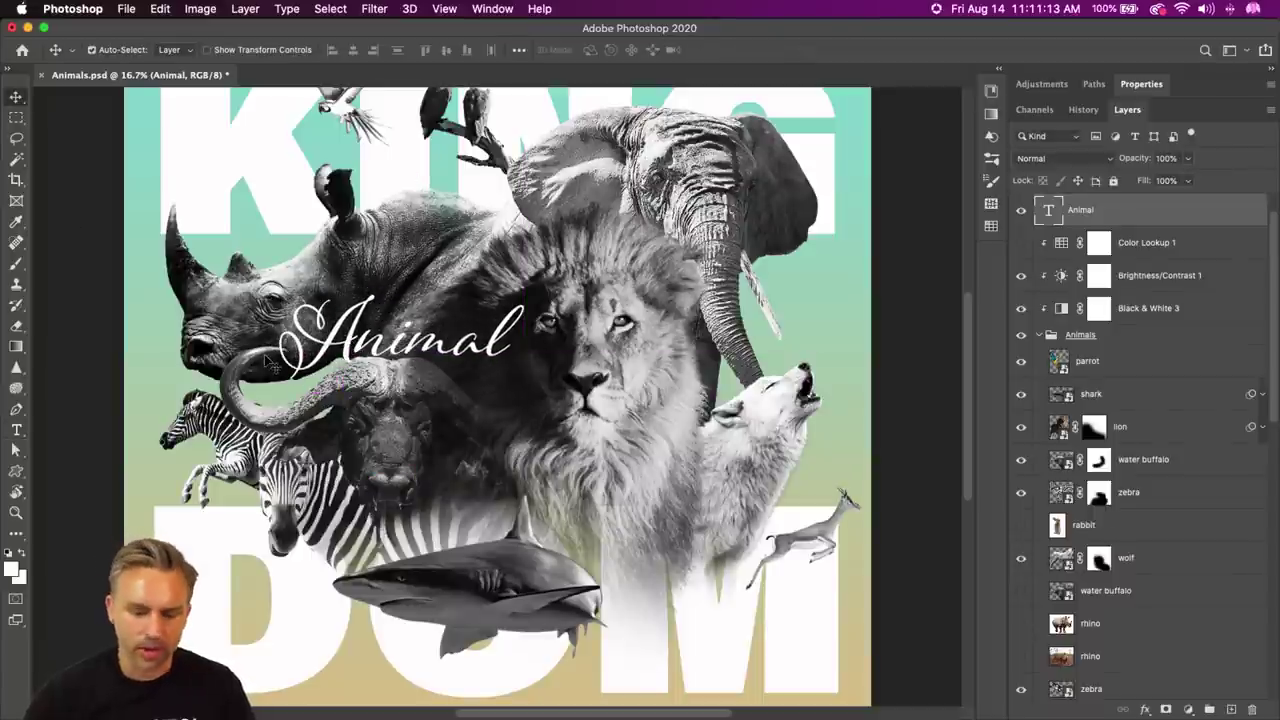
- Scale the "Animal" title up to about 118% and reposition it between the rhino's face and the lion's eye
{"action": "key", "text": "super+t"}
{"action": "left_click_drag", "start_coordinate": [280, 275], "coordinate": [205, 222]}
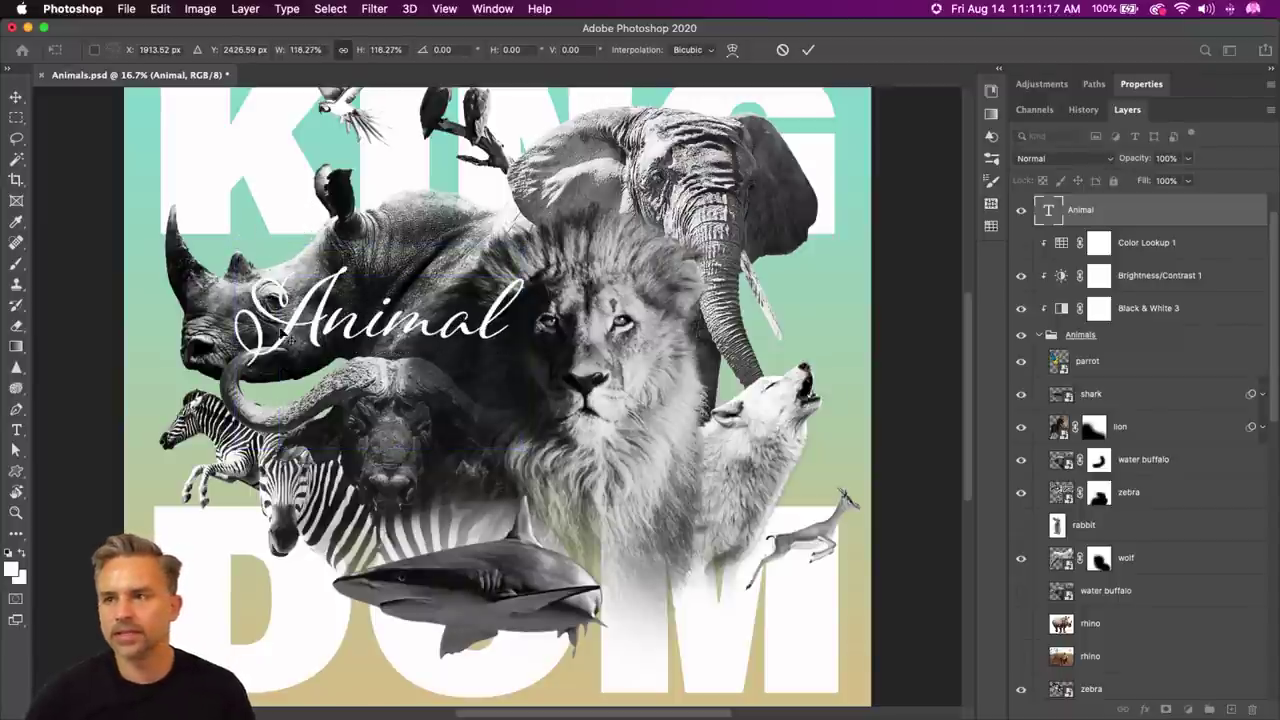
{"action": "key", "text": "Return"}
{"action": "left_click_drag", "start_coordinate": [343, 293], "coordinate": [336, 305]}
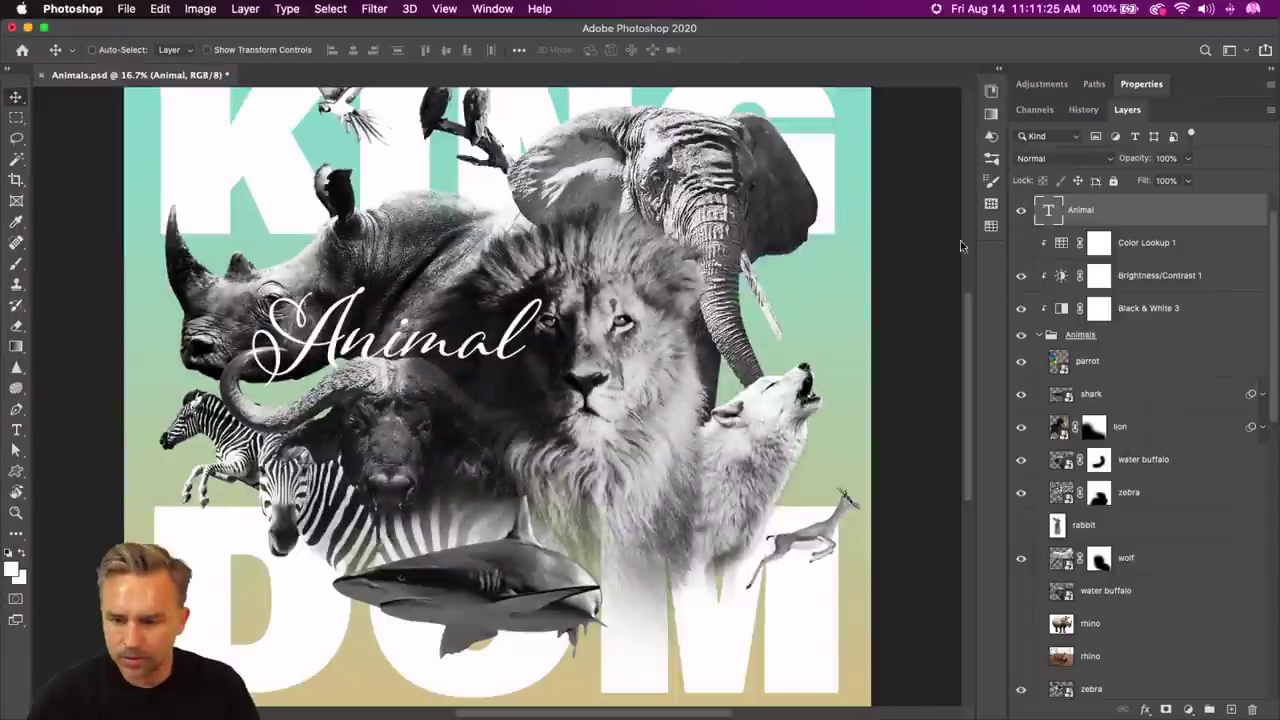
- Restack the "Animal" title directly beneath the water buffalo layer and place the lion layer below the title
{"action": "left_click_drag", "start_coordinate": [1131, 207], "coordinate": [1160, 472]}
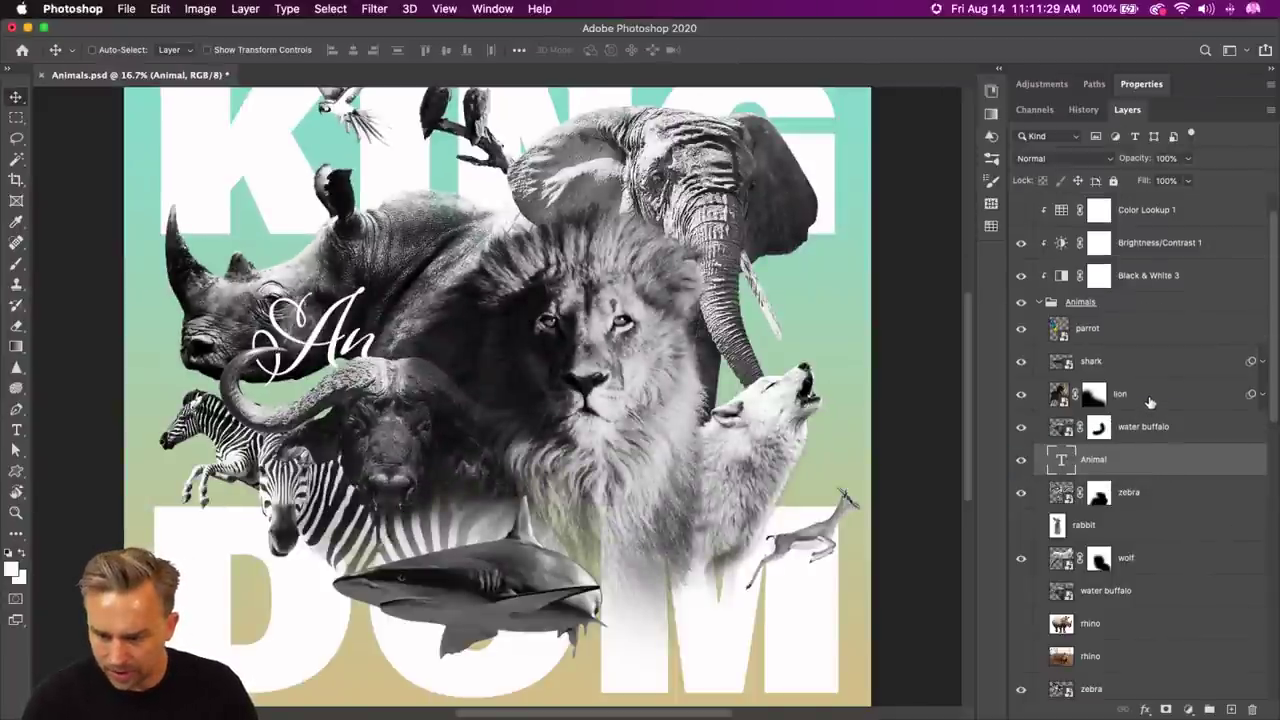
{"action": "left_click_drag", "start_coordinate": [1150, 402], "coordinate": [1159, 482]}
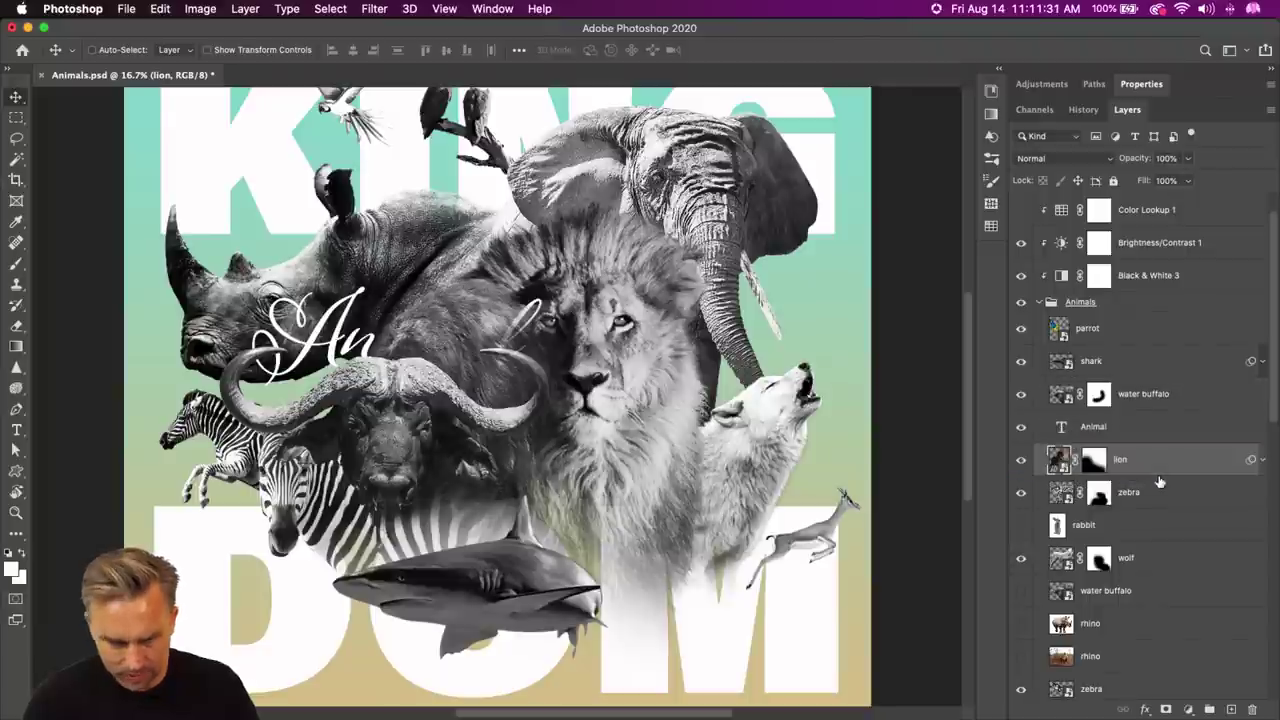
- Paint black on the water buffalo's layer mask to hide its back and far horn, uncovering the "Animal" title
{"action": "left_click", "coordinate": [1097, 395]}
{"action": "key", "text": "b"}
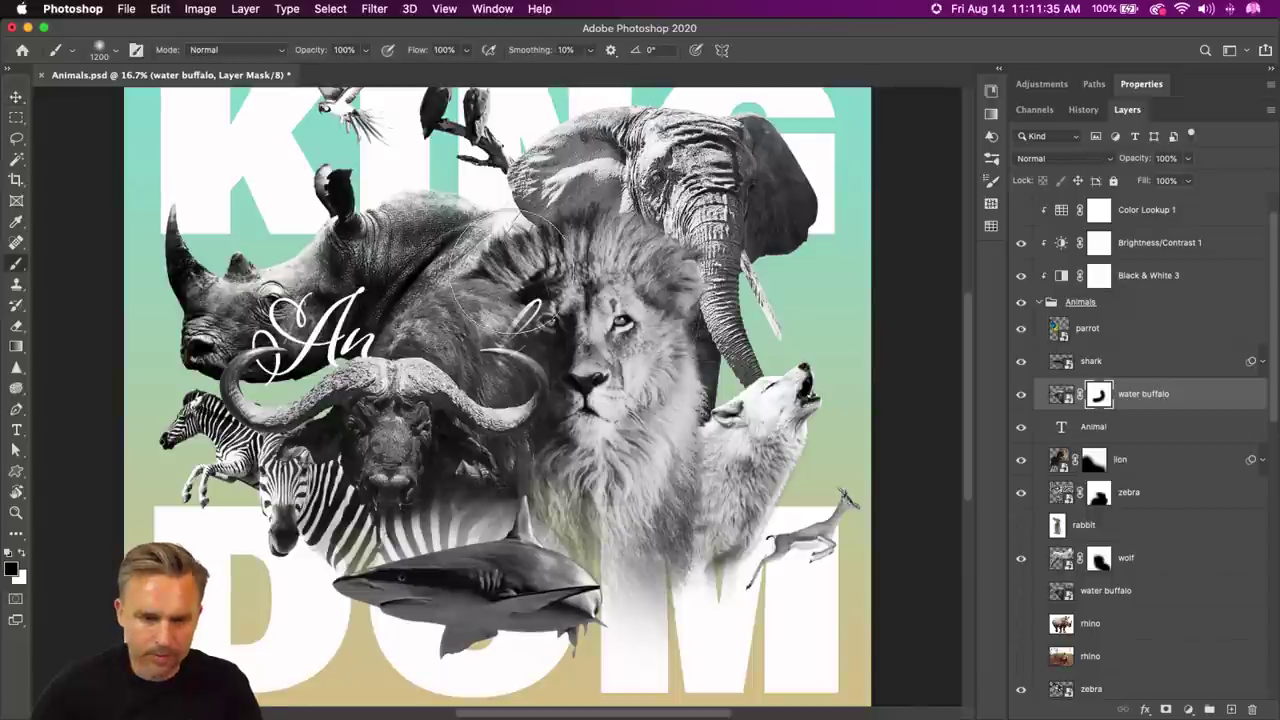
{"action": "mouse_move", "coordinate": [500, 272]}
{"action": "left_mouse_down"}
{"action": "mouse_move", "coordinate": [564, 428]}
{"action": "mouse_move", "coordinate": [499, 327]}
{"action": "mouse_move", "coordinate": [425, 290]}
{"action": "mouse_move", "coordinate": [437, 278]}
{"action": "mouse_move", "coordinate": [460, 286]}
{"action": "mouse_move", "coordinate": [415, 276]}
{"action": "mouse_move", "coordinate": [385, 305]}
{"action": "left_mouse_up"}
{"action": "key", "text": "bracketleft"}
{"action": "key", "text": "bracketleft"}
{"action": "key", "text": "bracketleft"}
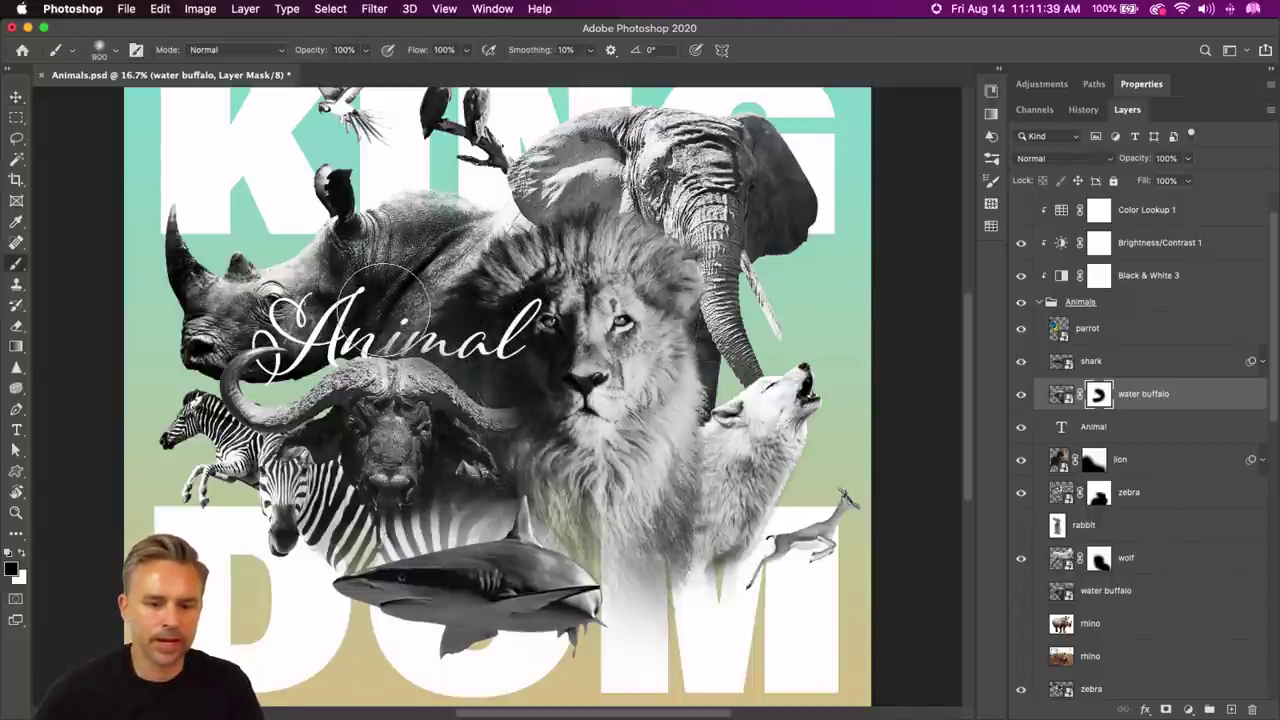
{"action": "key", "text": "bracketleft"}
{"action": "key", "text": "bracketleft"}
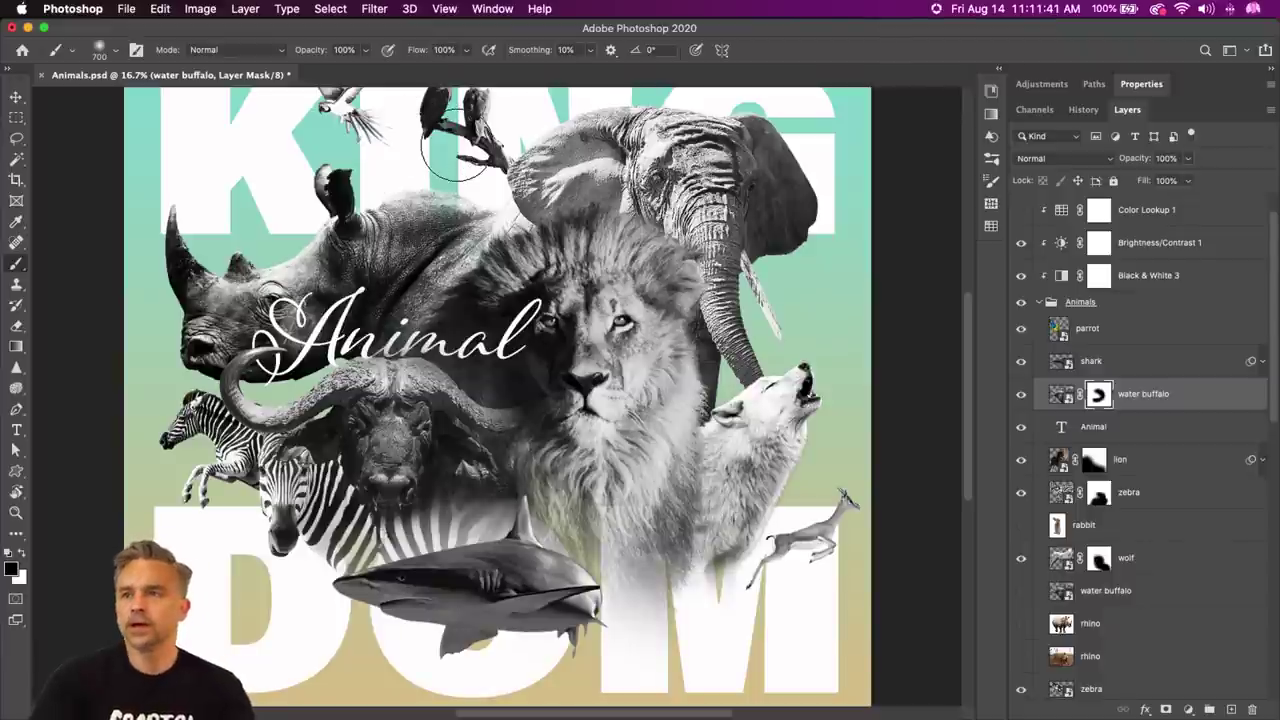
{"action": "key", "text": "super+minus"}
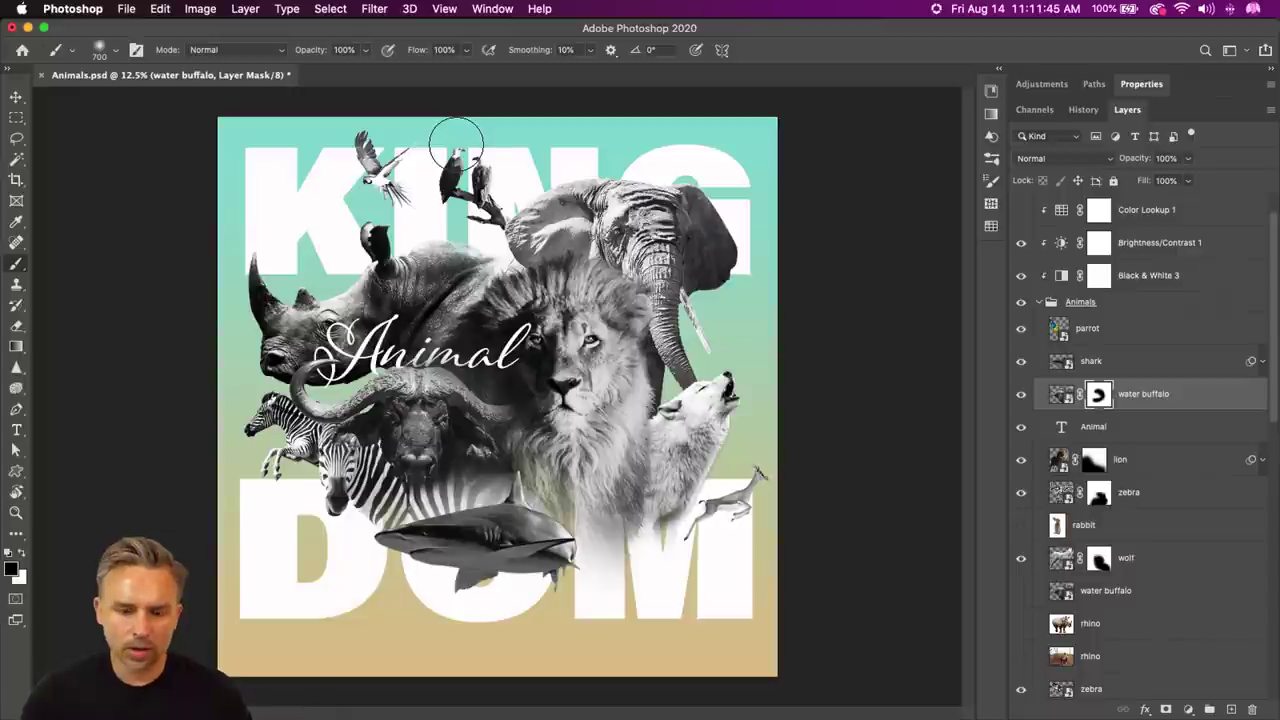
- Show the masked mountain Layer 0, raise the mountains over the lower lettering, and stack the layer directly above DOM
{"action": "left_click", "coordinate": [16, 97]}
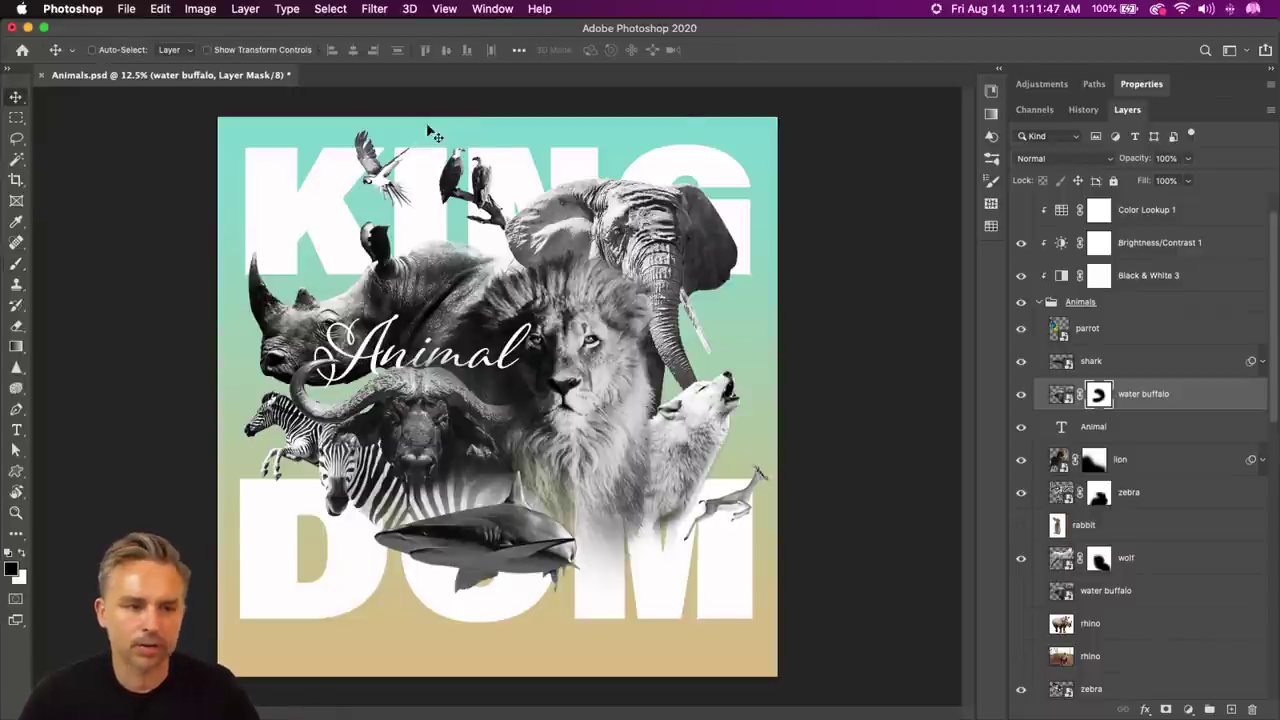
{"action": "scroll", "coordinate": [1099, 309], "scroll_direction": "down", "scroll_amount": 10}
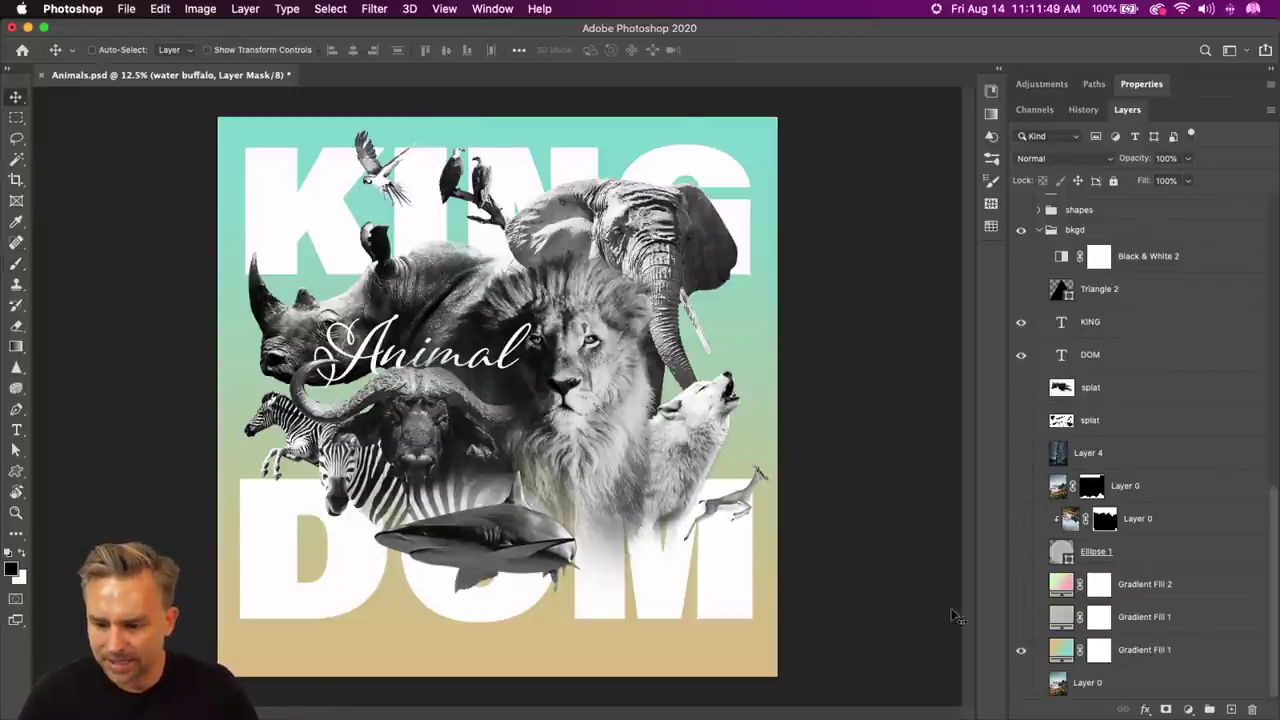
{"action": "left_click", "coordinate": [1040, 485]}
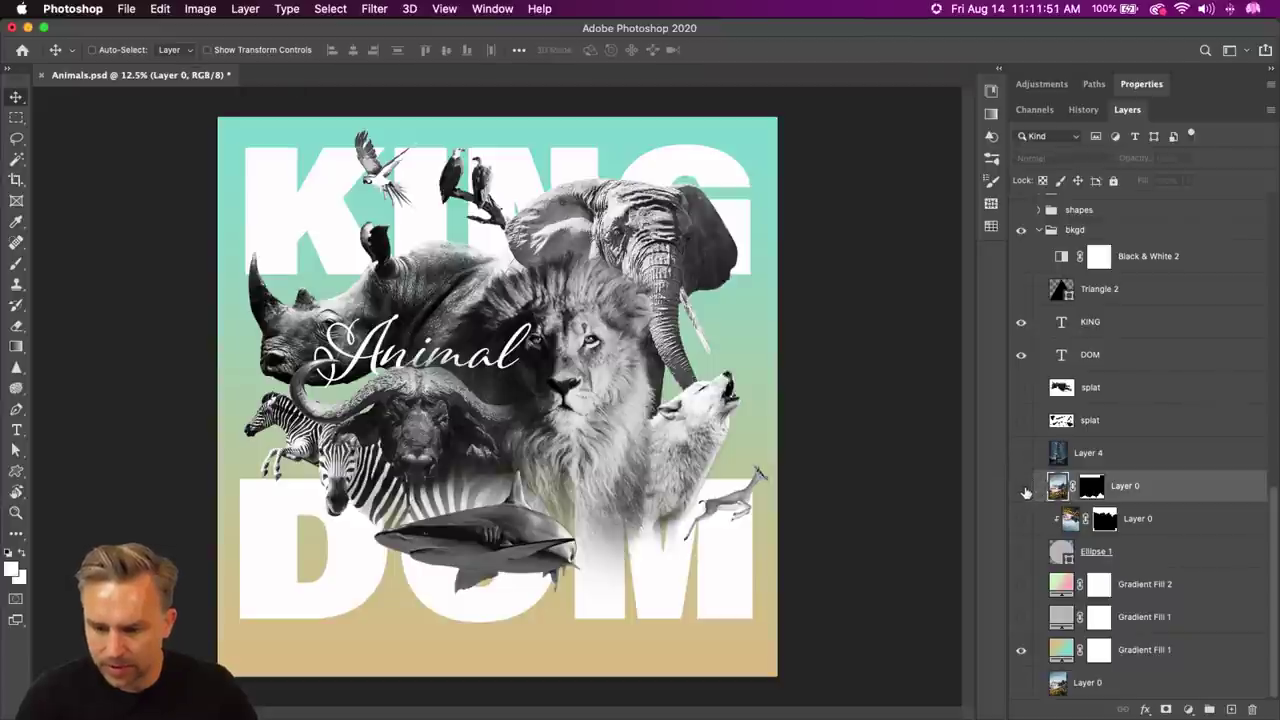
{"action": "left_click", "coordinate": [1020, 488]}
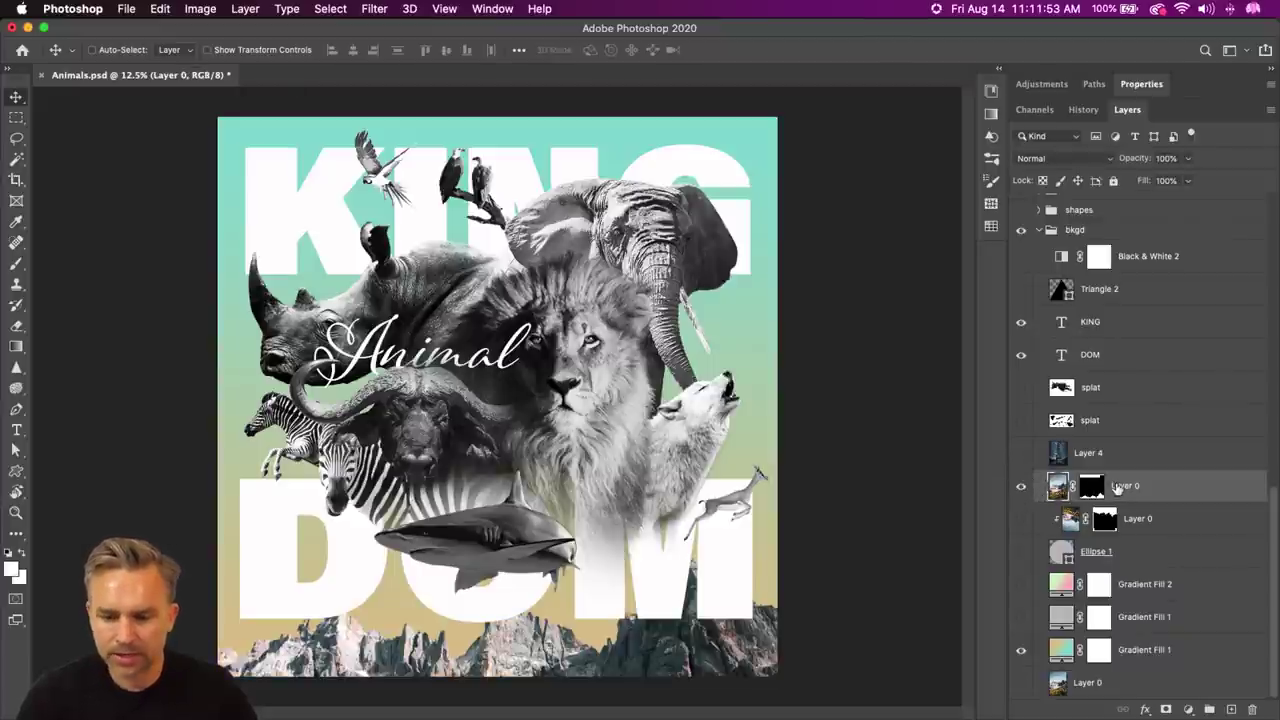
{"action": "left_click_drag", "start_coordinate": [534, 482], "coordinate": [520, 525]}
{"action": "left_click_drag", "start_coordinate": [1183, 483], "coordinate": [1122, 358]}
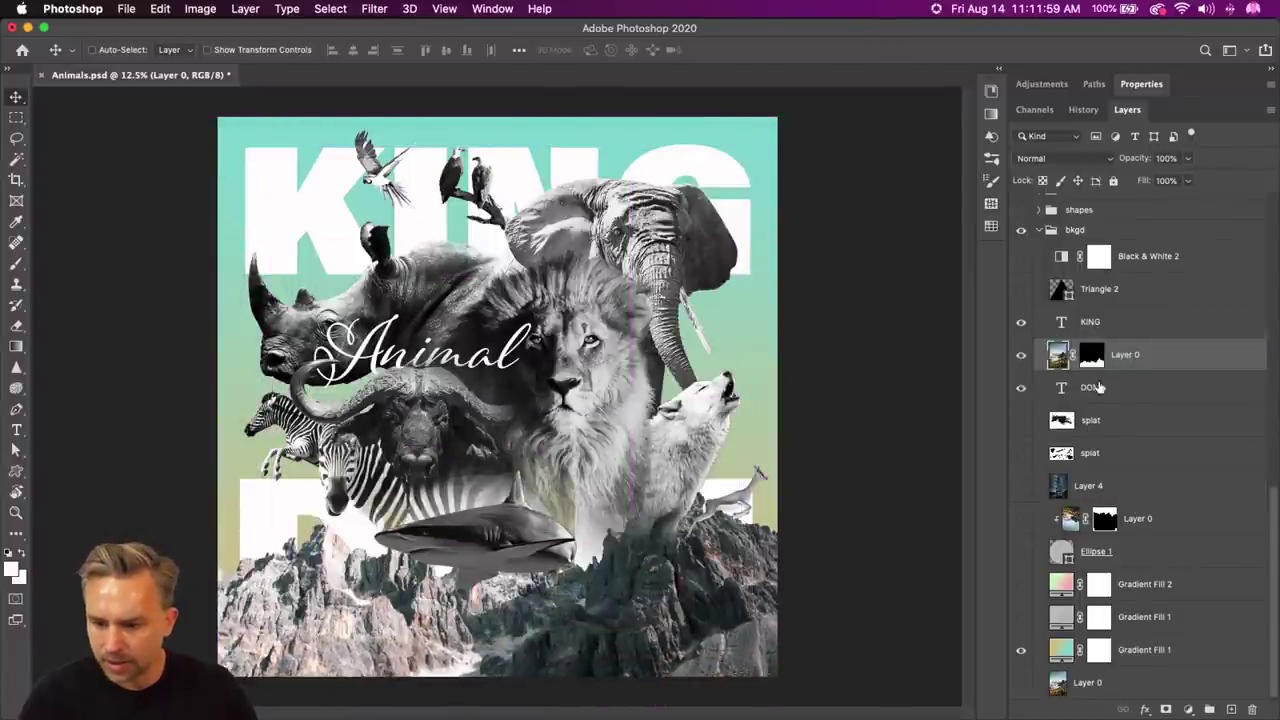
- Clip the mountain layer to the DOM lettering and lower the mountains inside the letters
{"action": "left_click", "coordinate": [1110, 371], "text": "alt"}
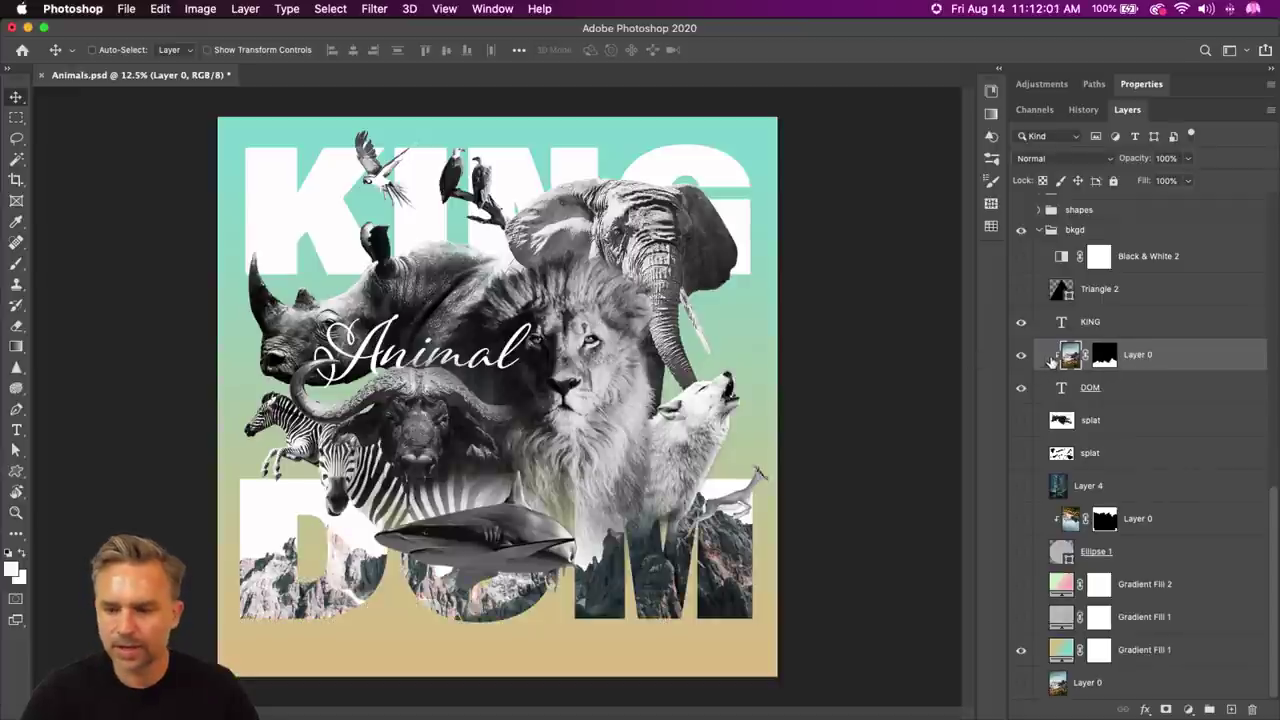
{"action": "left_click_drag", "start_coordinate": [400, 566], "coordinate": [400, 618]}
{"action": "left_click_drag", "start_coordinate": [406, 596], "coordinate": [406, 596]}
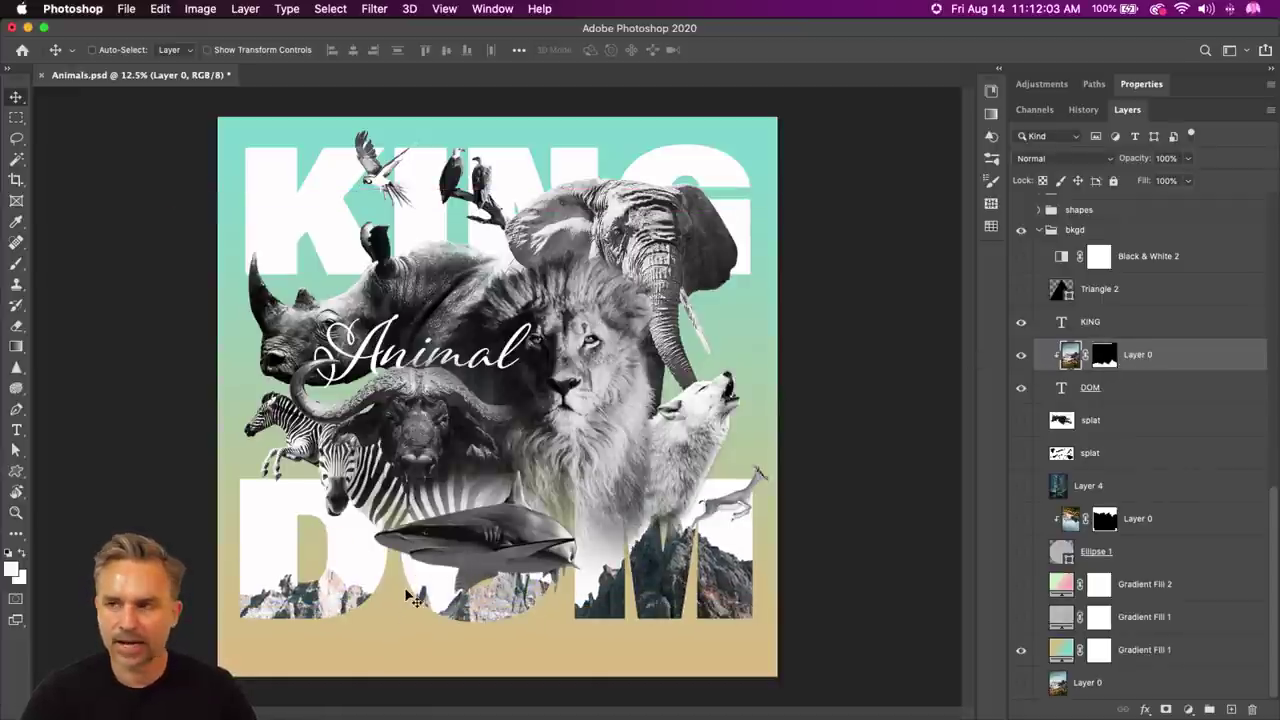
- Try flipping the clipped mountain layer vertically and moving it to the upper part of the DOM letters
{"action": "key", "text": "super+t"}
{"action": "right_click", "coordinate": [250, 406]}
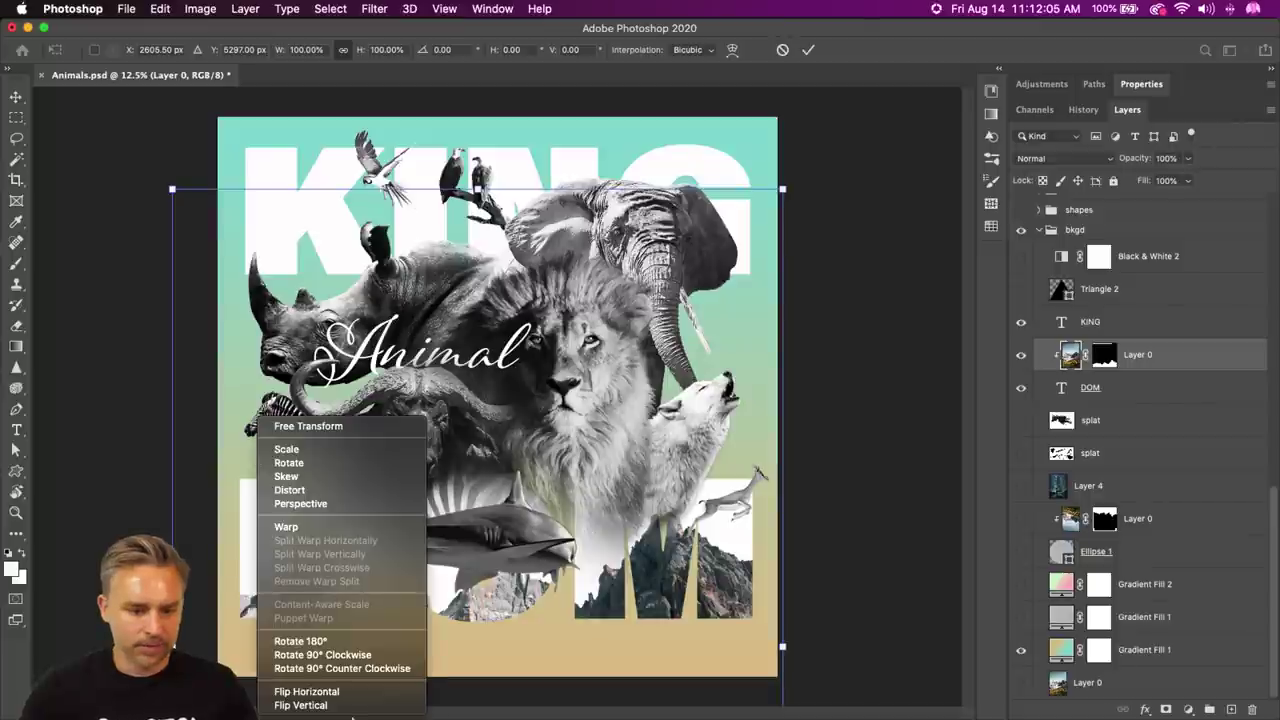
{"action": "left_click", "coordinate": [300, 706]}
{"action": "left_click_drag", "start_coordinate": [432, 585], "coordinate": [423, 395]}
{"action": "left_click_drag", "start_coordinate": [430, 345], "coordinate": [430, 345]}
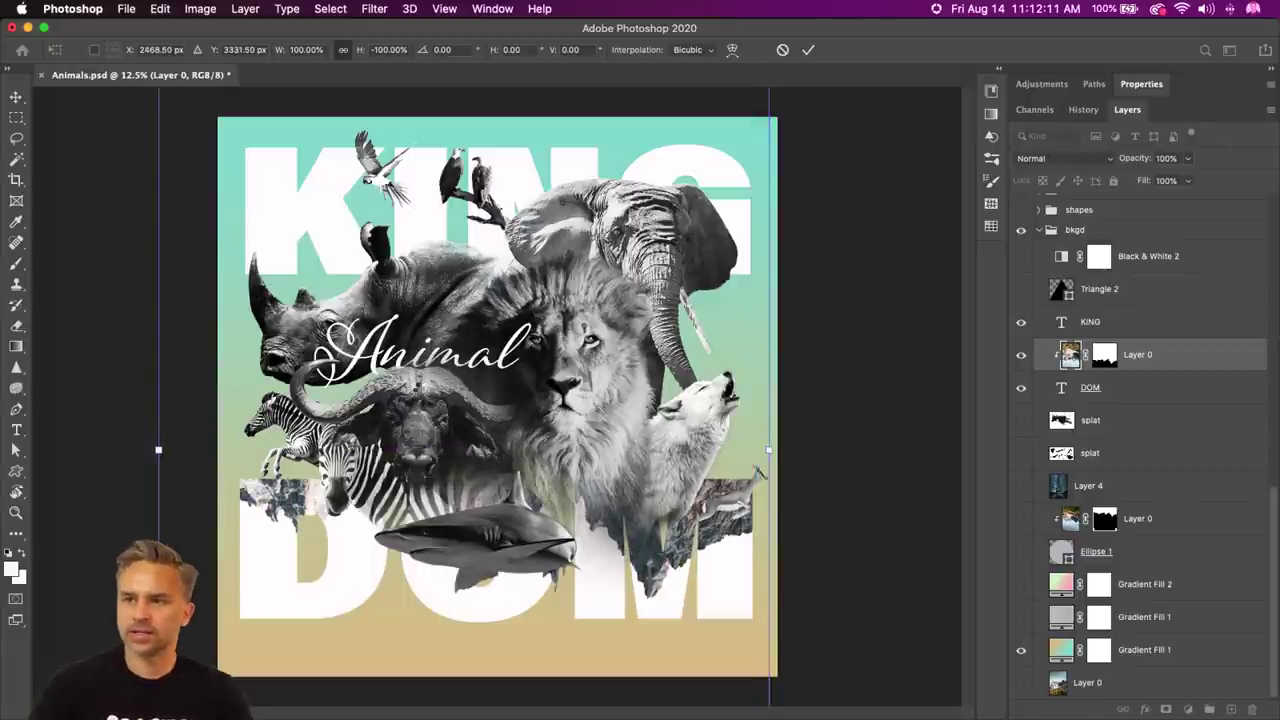
{"action": "key", "text": "Return"}
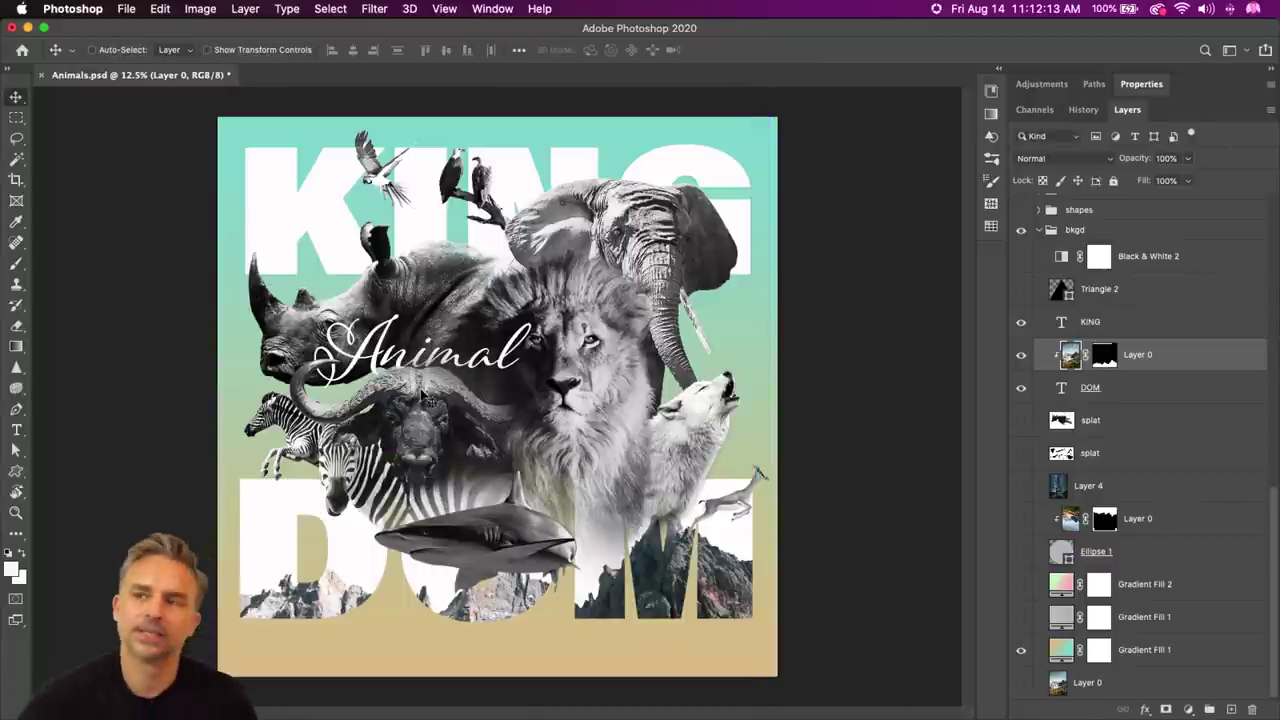
- Release the mountain layer's clipping mask and lower the mountains slightly
{"action": "key", "text": "super+alt+g"}
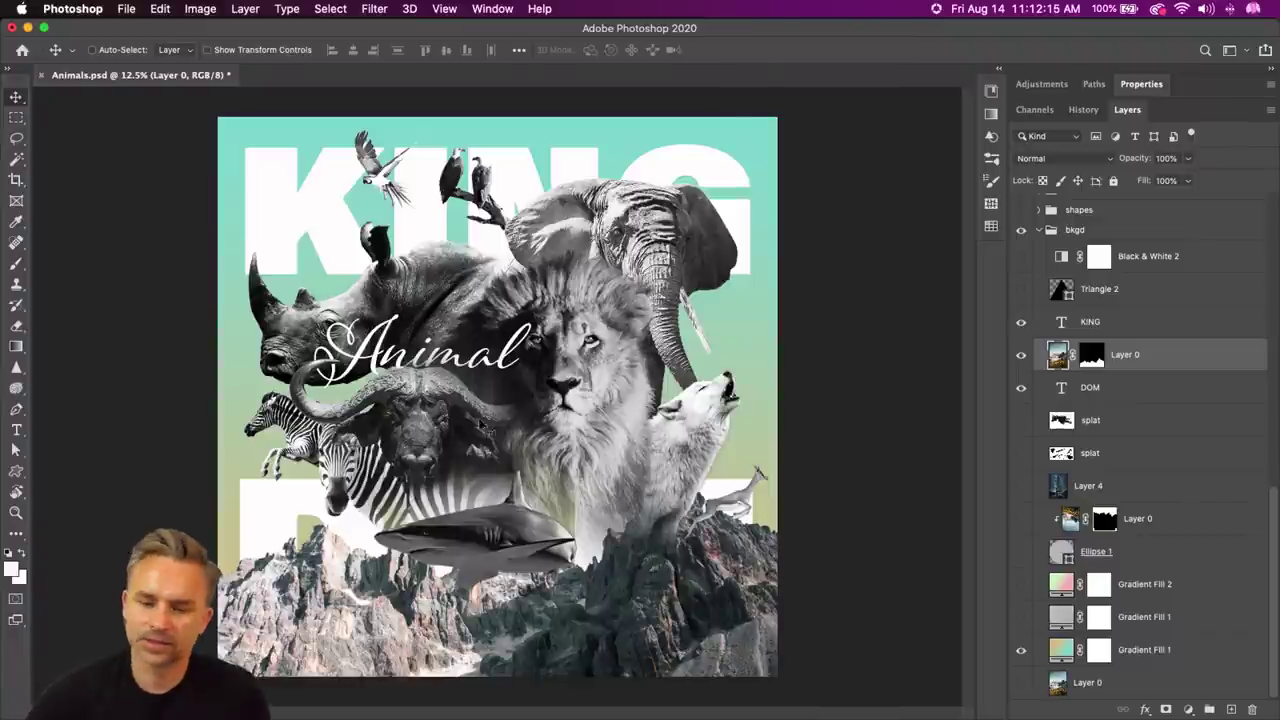
{"action": "left_click_drag", "start_coordinate": [483, 434], "coordinate": [483, 450]}
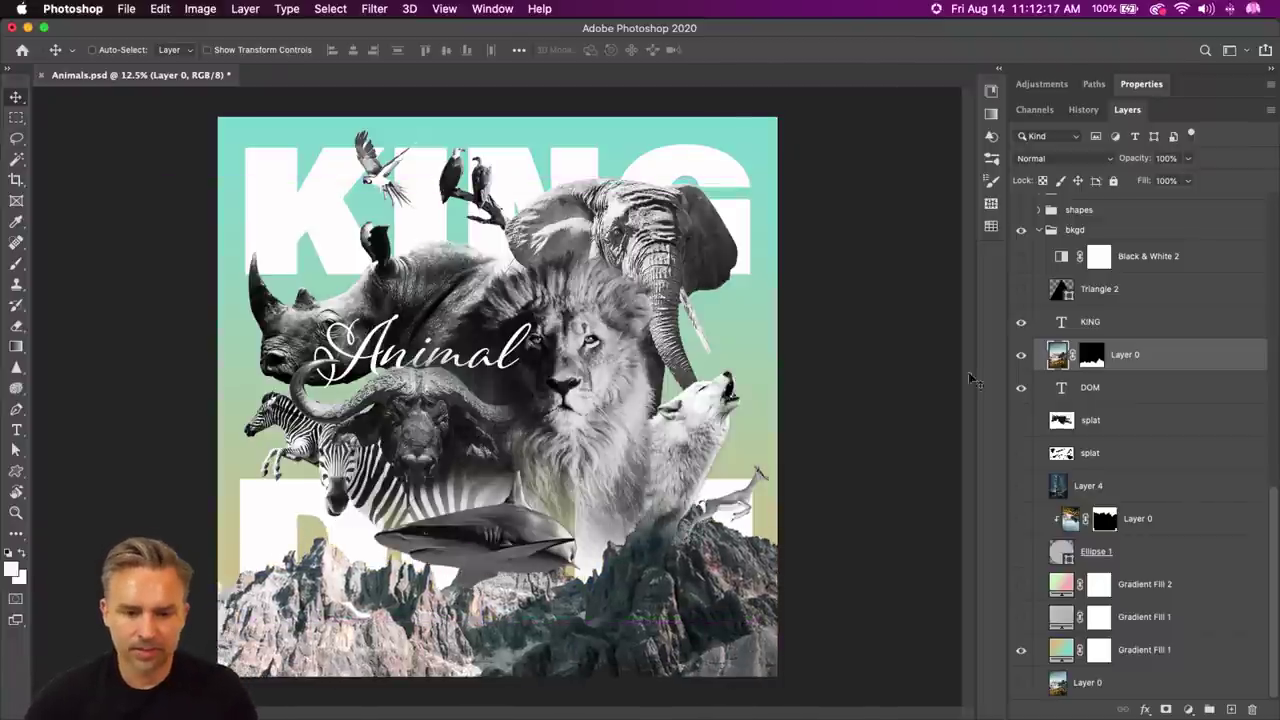
- Stack the mountain layer beneath the DOM lettering and set its blend mode to Overlay
{"action": "left_click_drag", "start_coordinate": [1140, 367], "coordinate": [1140, 404]}
{"action": "left_click", "coordinate": [1063, 158]}
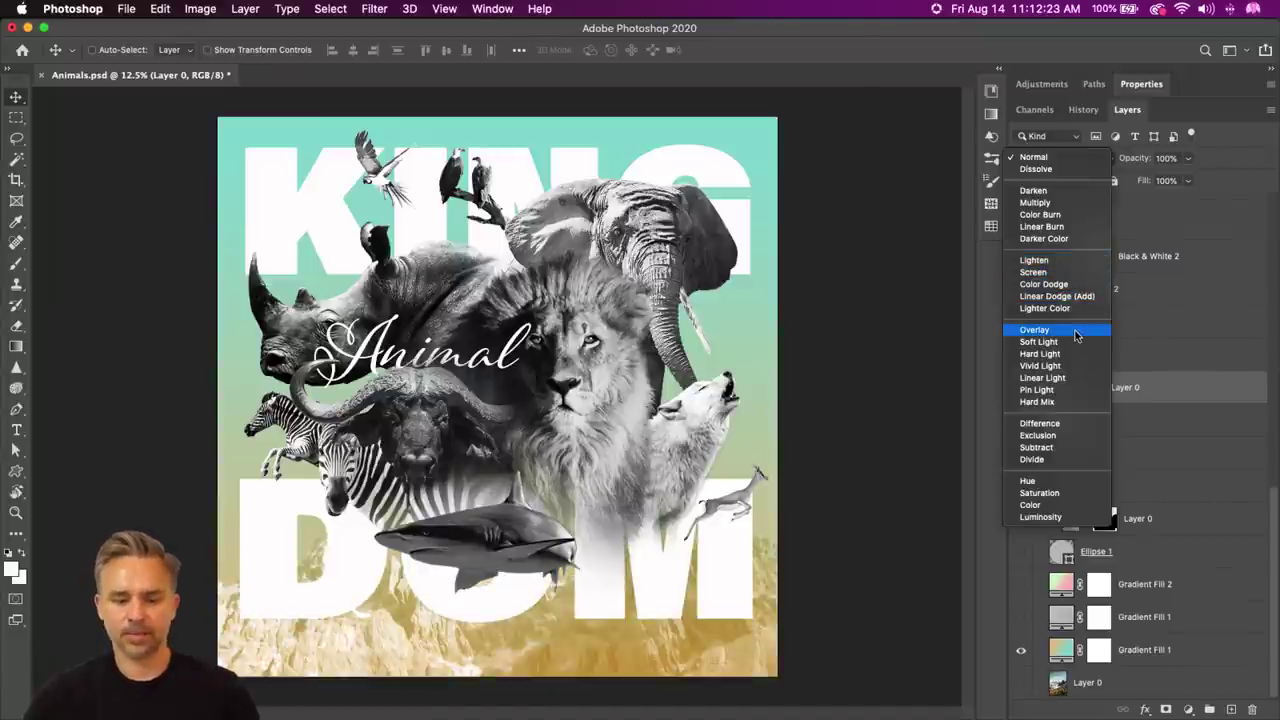
{"action": "left_click", "coordinate": [1034, 330]}
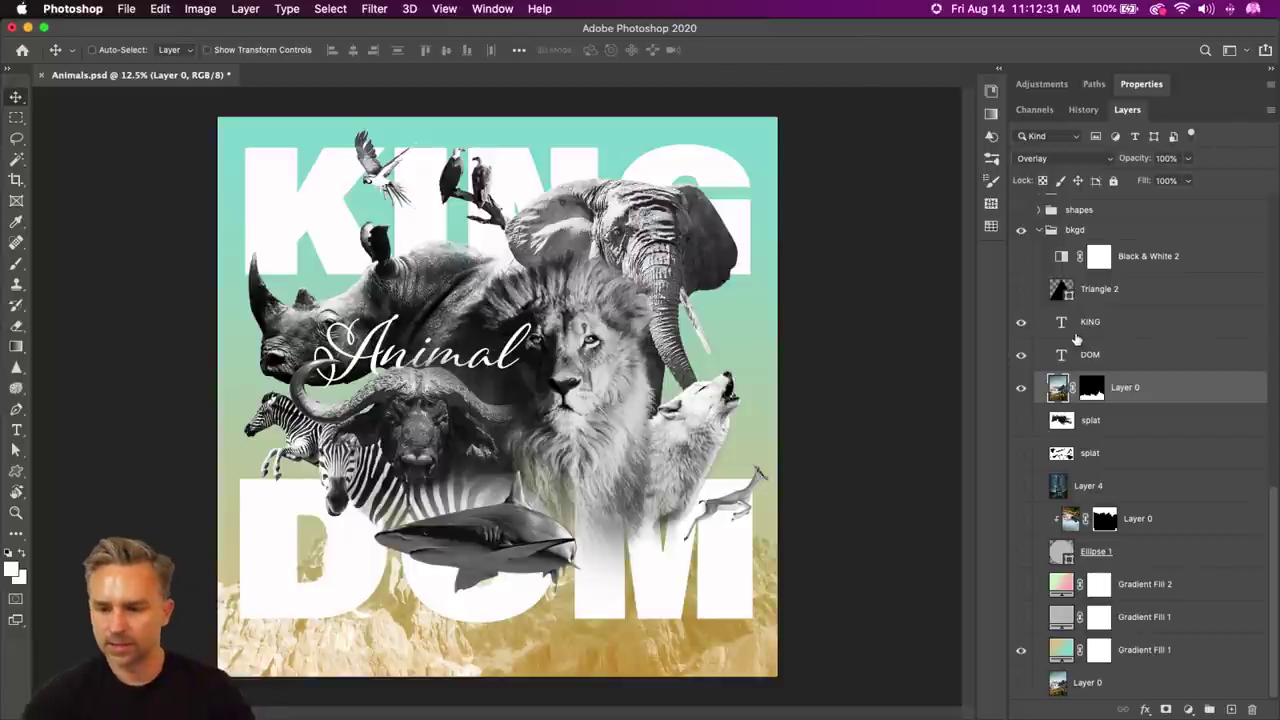
- Stack the masked zebra layer above the water buffalo layer and move the zebra slightly lower on the poster
{"action": "scroll", "coordinate": [1077, 340], "scroll_direction": "up", "scroll_amount": 10}
{"action": "left_click", "coordinate": [1141, 343]}
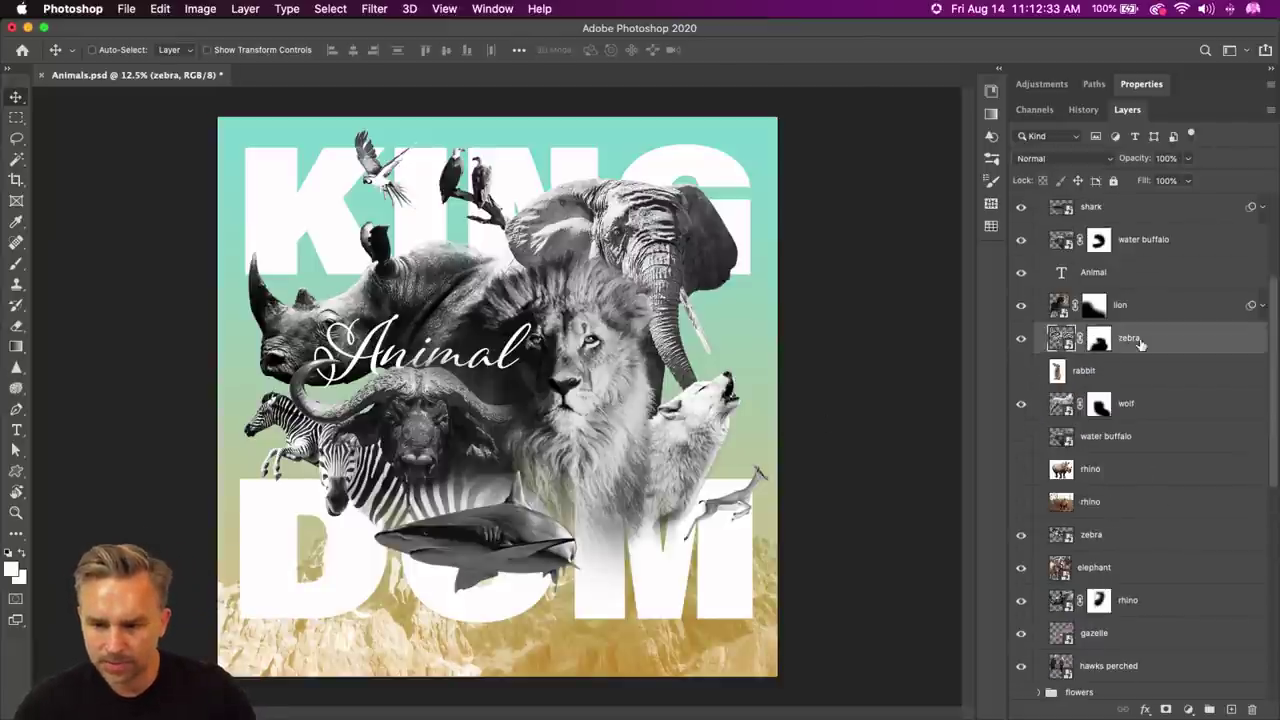
{"action": "left_click_drag", "start_coordinate": [1141, 343], "coordinate": [1132, 244]}
{"action": "mouse_move", "coordinate": [375, 478]}
{"action": "left_mouse_down"}
{"action": "mouse_move", "coordinate": [379, 506]}
{"action": "mouse_move", "coordinate": [383, 496]}
{"action": "left_mouse_up"}
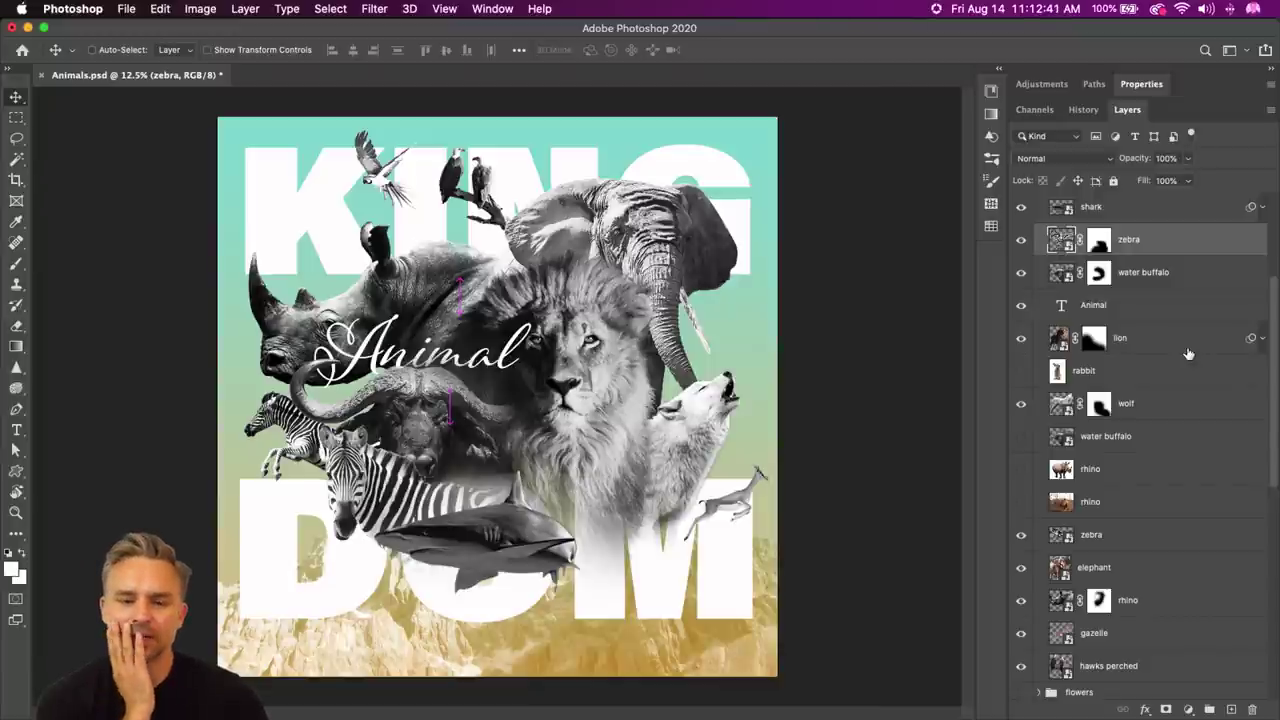
- Collapse the Animals group and hide the masked mountain layer beneath the DOM lettering
{"action": "scroll", "coordinate": [1070, 262], "scroll_direction": "up", "scroll_amount": 5}
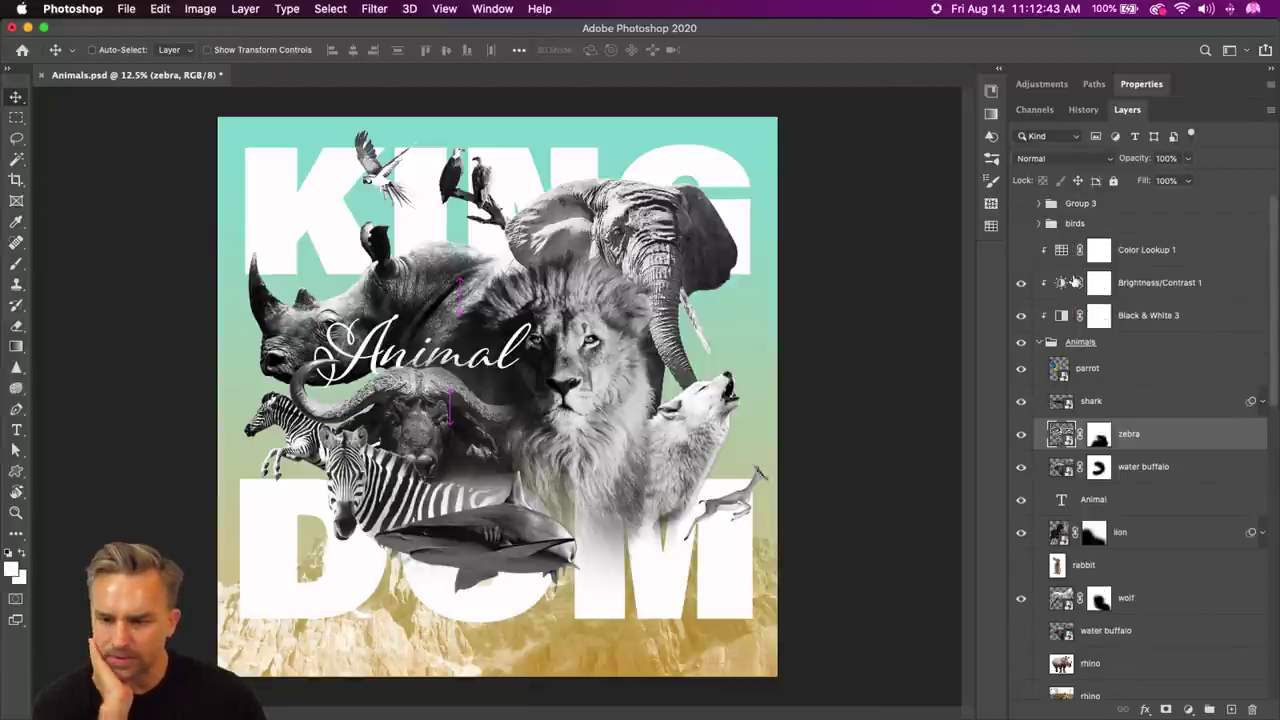
{"action": "left_click", "coordinate": [1039, 342]}
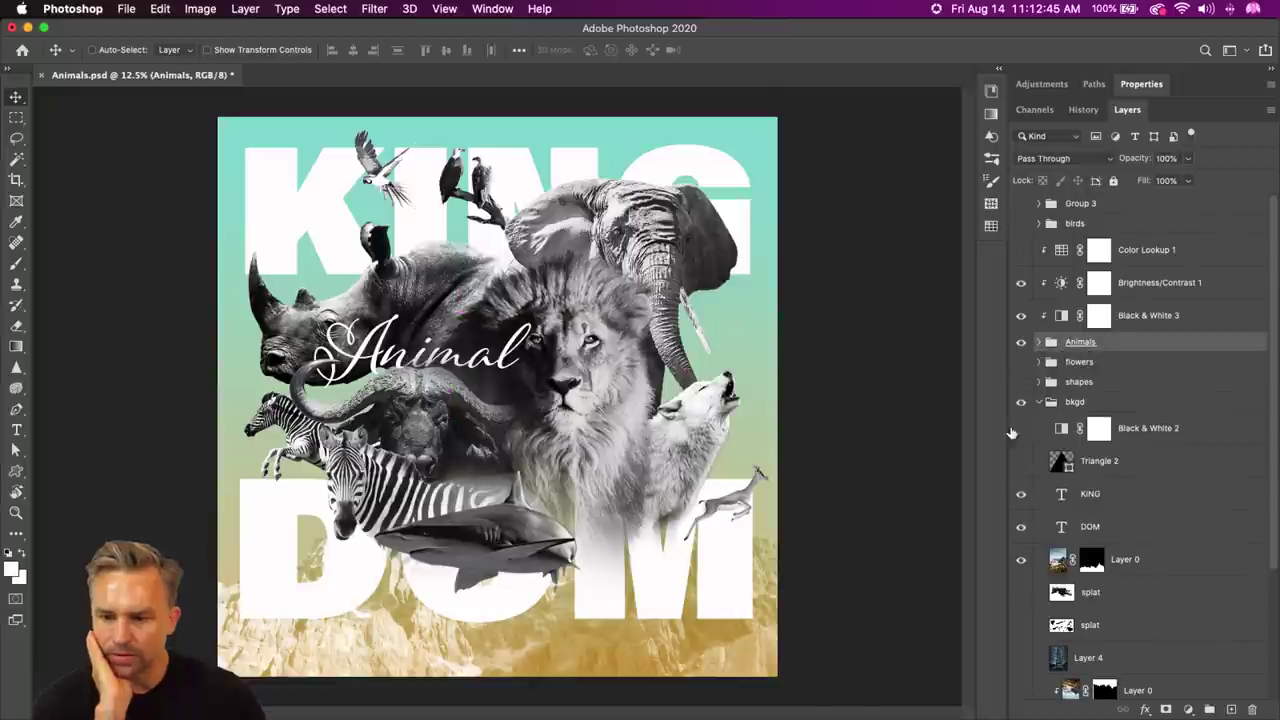
{"action": "scroll", "coordinate": [1040, 520], "scroll_direction": "down", "scroll_amount": 4}
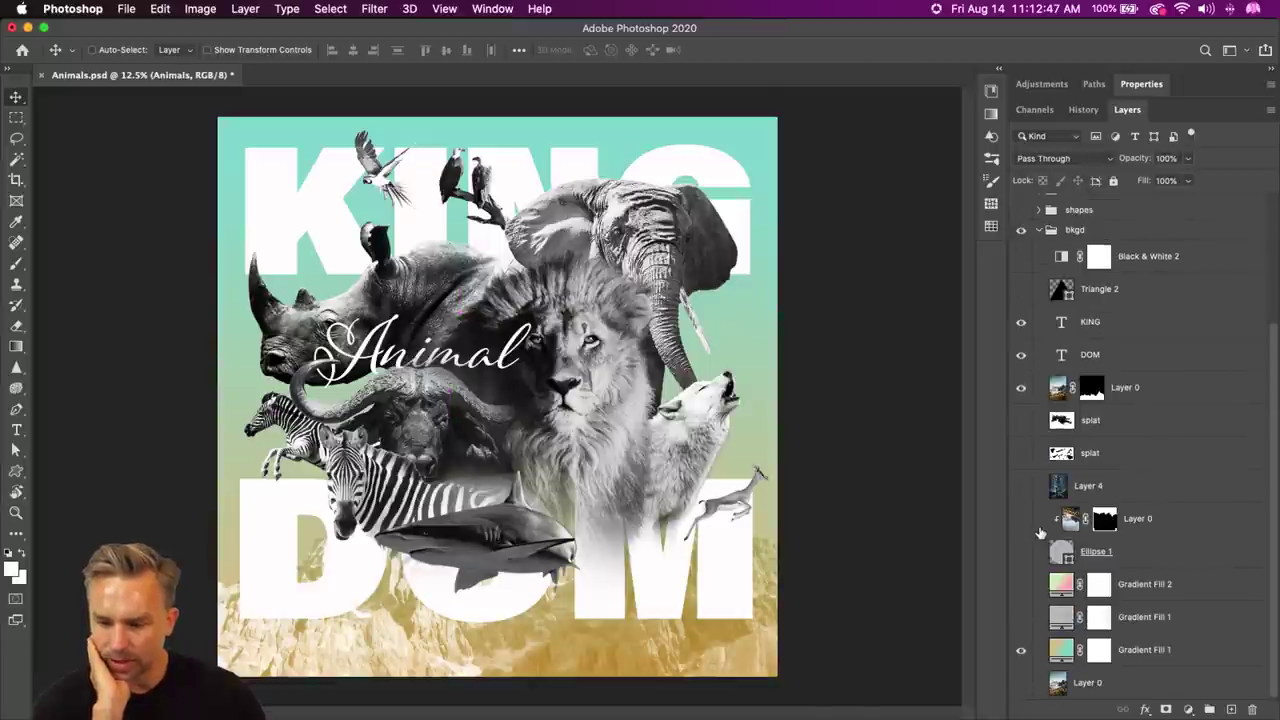
{"action": "left_click", "coordinate": [1021, 388]}
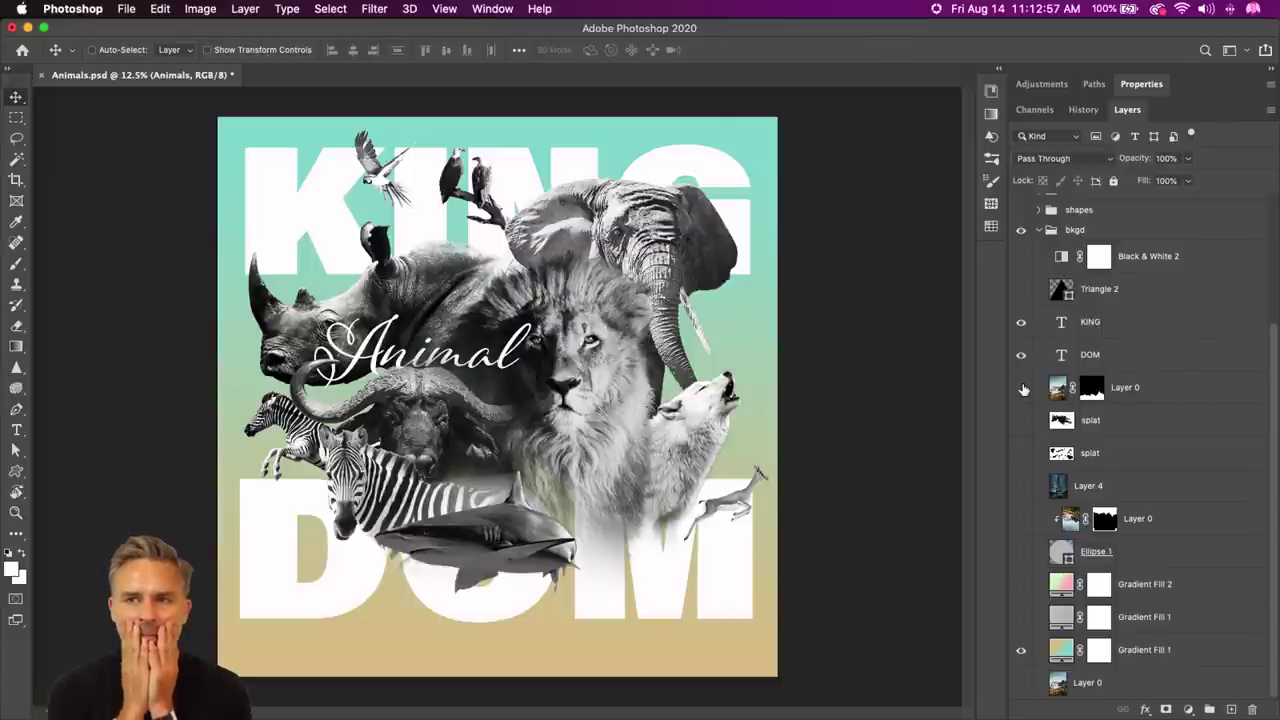
- Launch Illustrator and copy all of the KING text from the Photoshop poster
{"action": "mouse_move", "coordinate": [360, 717]}
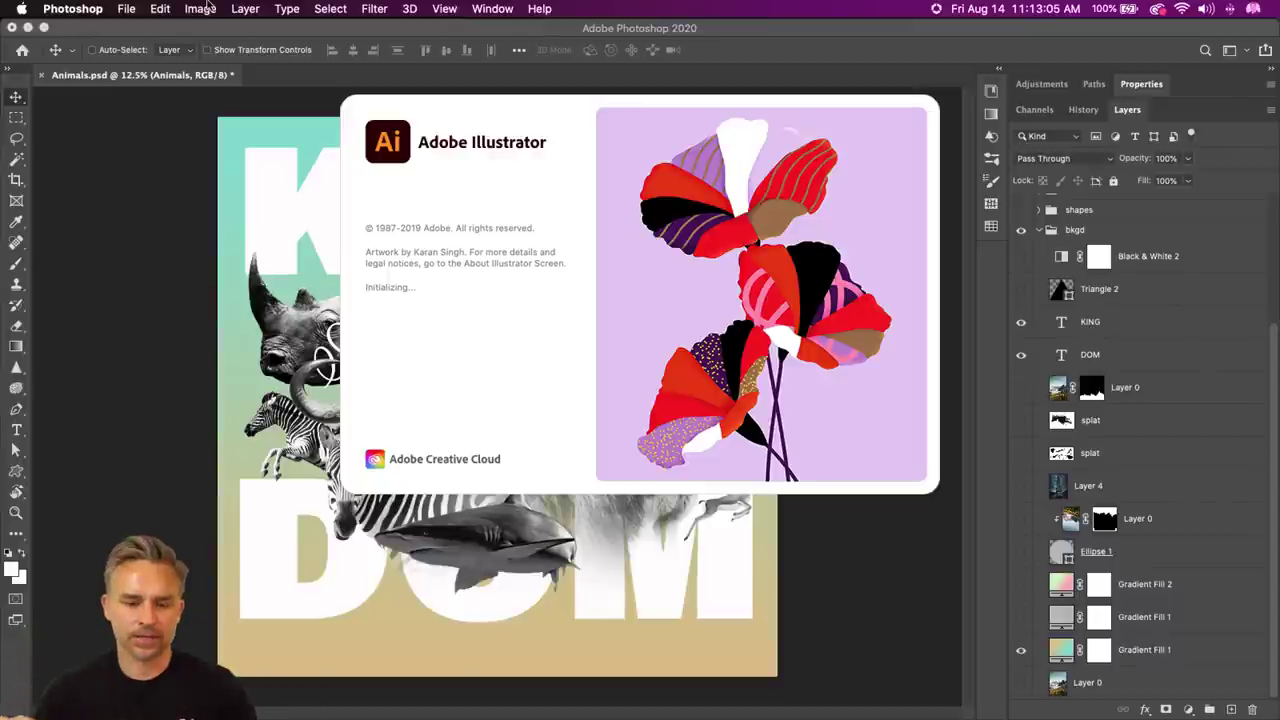
{"action": "left_click", "coordinate": [110, 212]}
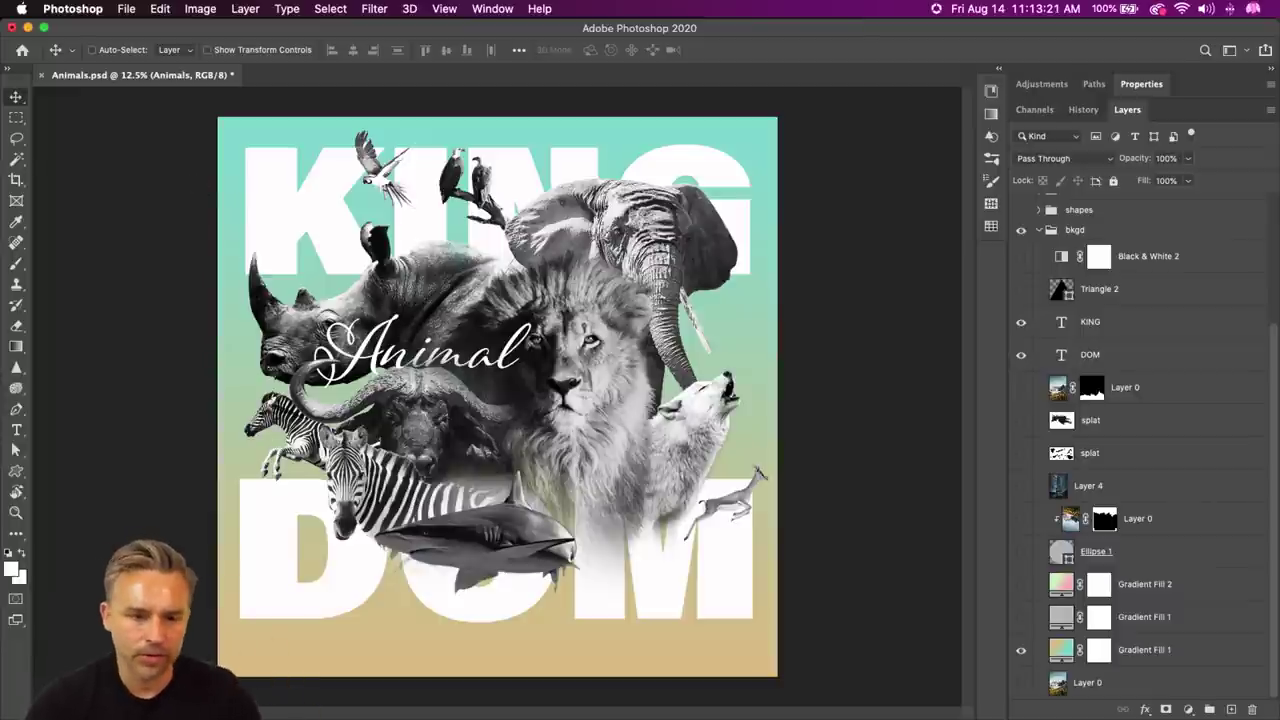
{"action": "left_click", "coordinate": [16, 430]}
{"action": "left_click", "coordinate": [306, 225]}
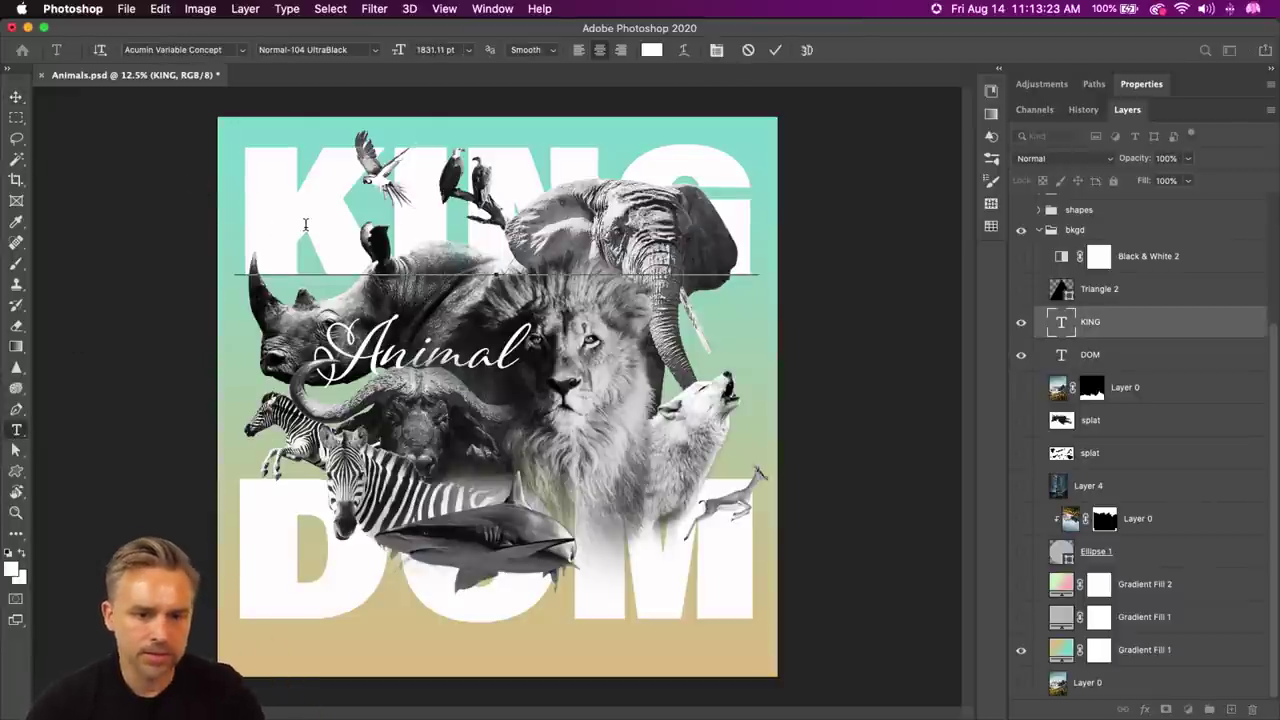
{"action": "key", "text": "super+a"}
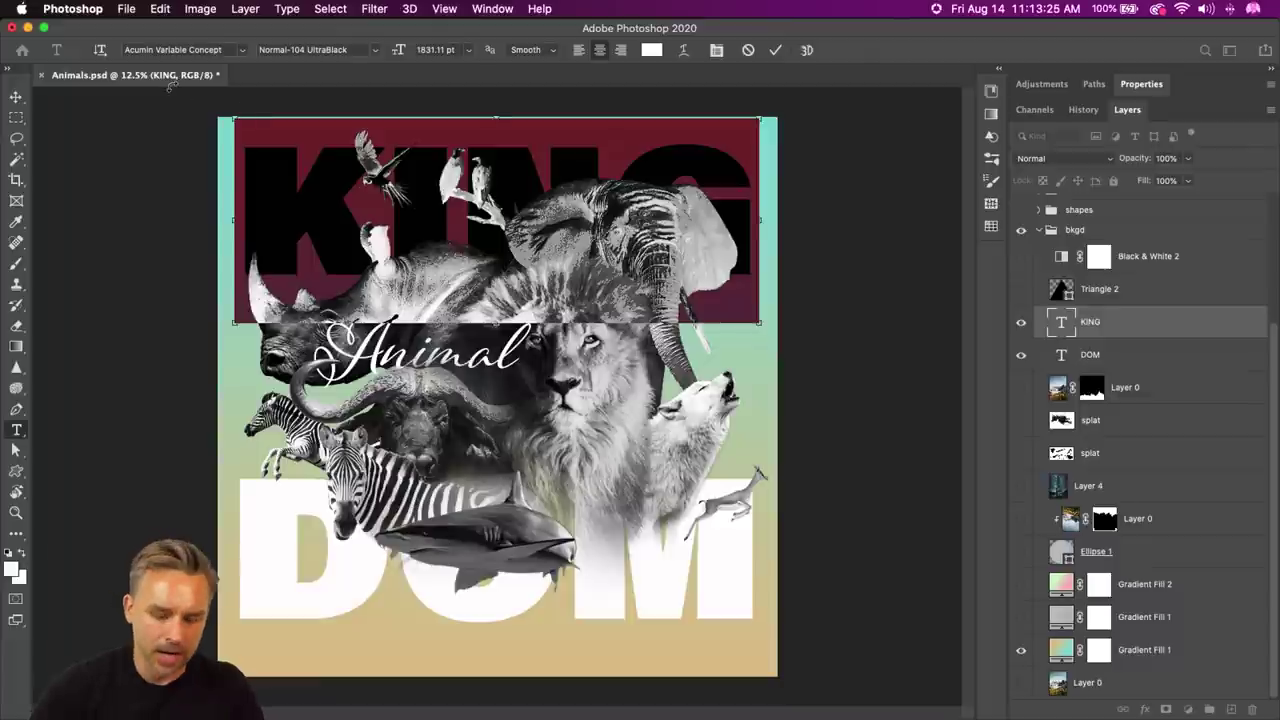
{"action": "left_click", "coordinate": [16, 118]}
- Switch to Illustrator and create a new 460.8 x 259.2 px RGB document
{"action": "mouse_move", "coordinate": [307, 705]}
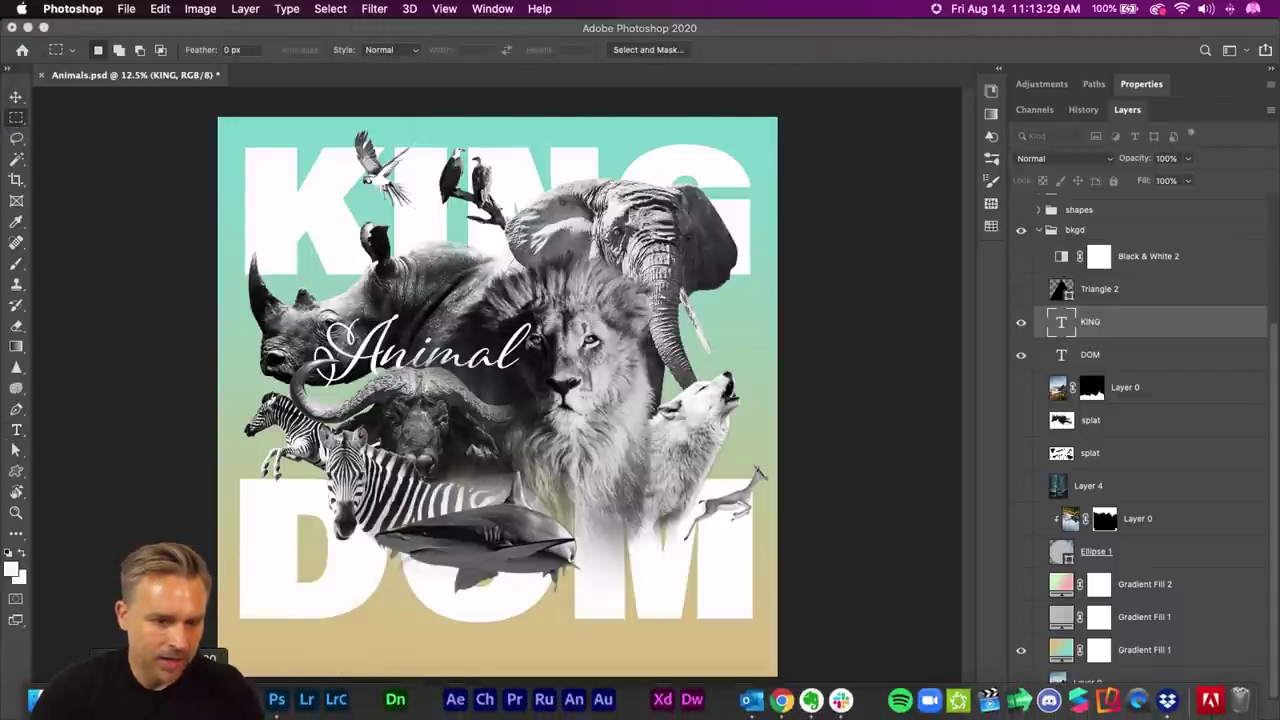
{"action": "left_click", "coordinate": [247, 699]}
{"action": "left_click", "coordinate": [112, 10]}
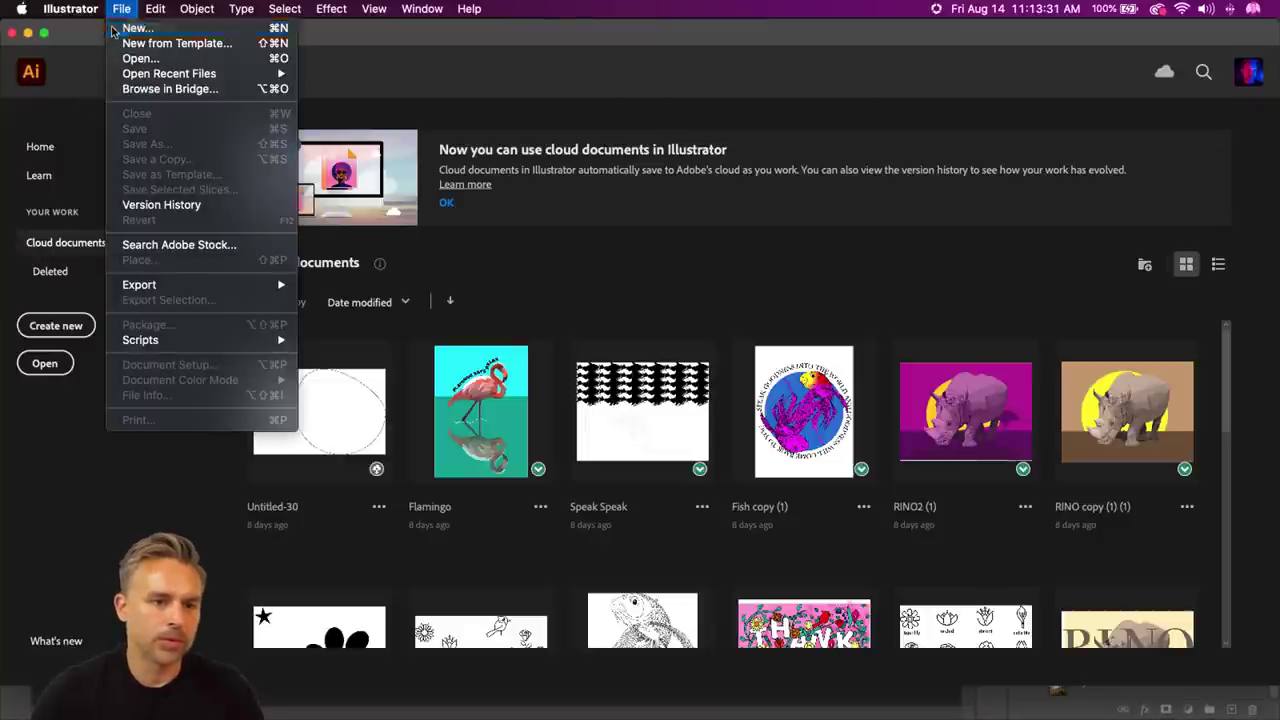
{"action": "left_click", "coordinate": [112, 30]}
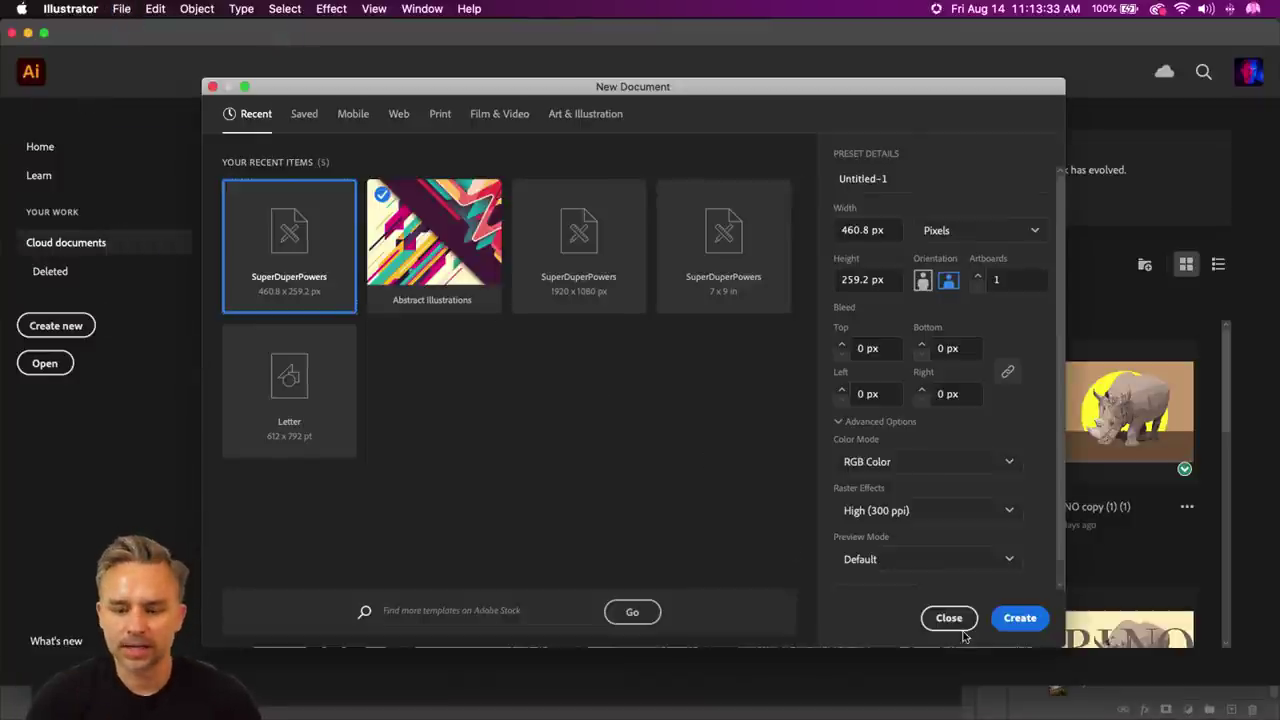
{"action": "left_click", "coordinate": [1010, 620]}
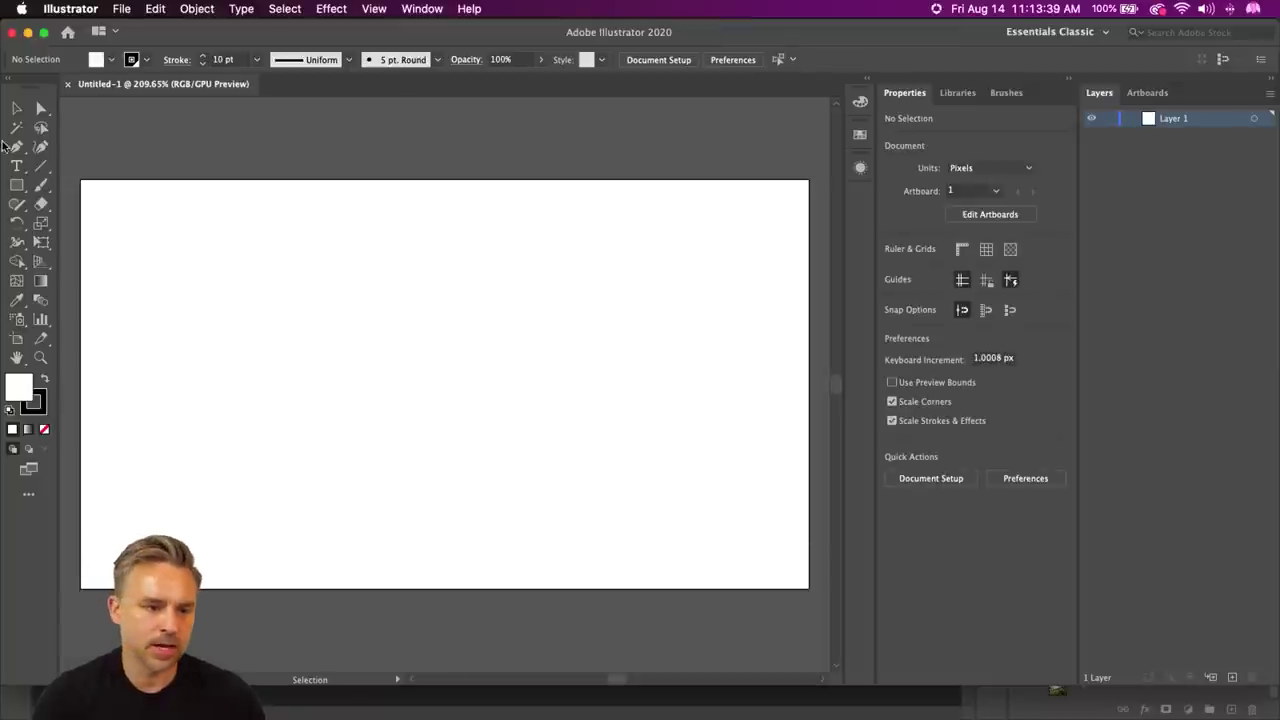
- Paste the copied KING text into the new document as live type
{"action": "left_click", "coordinate": [14, 166]}
{"action": "left_click", "coordinate": [44, 379]}
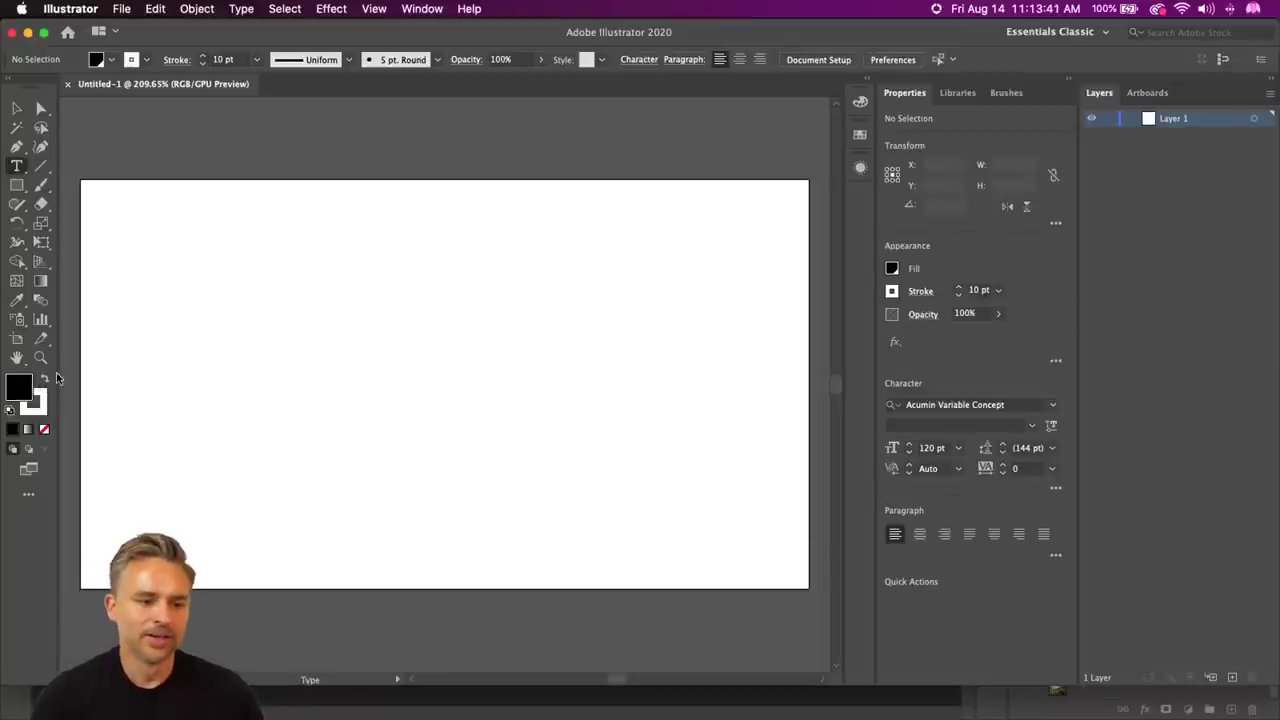
{"action": "left_click", "coordinate": [358, 303]}
{"action": "key", "text": "super+v"}
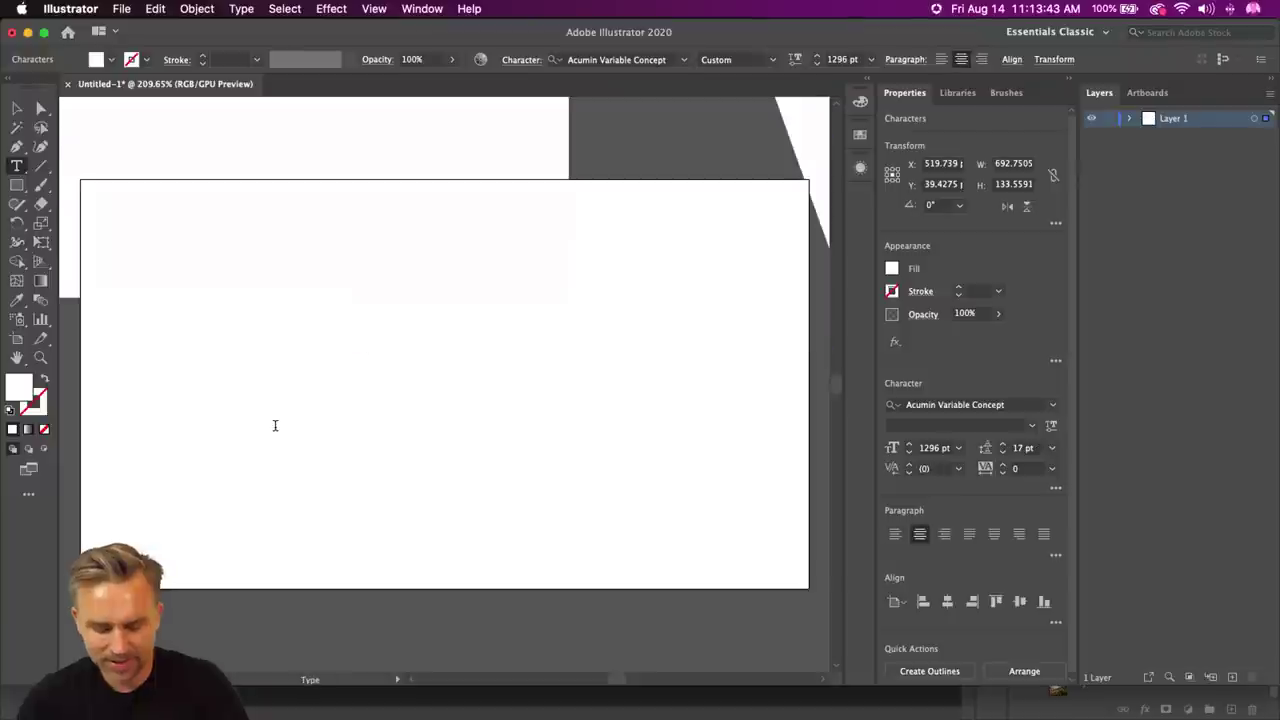
{"action": "left_click", "coordinate": [14, 107]}
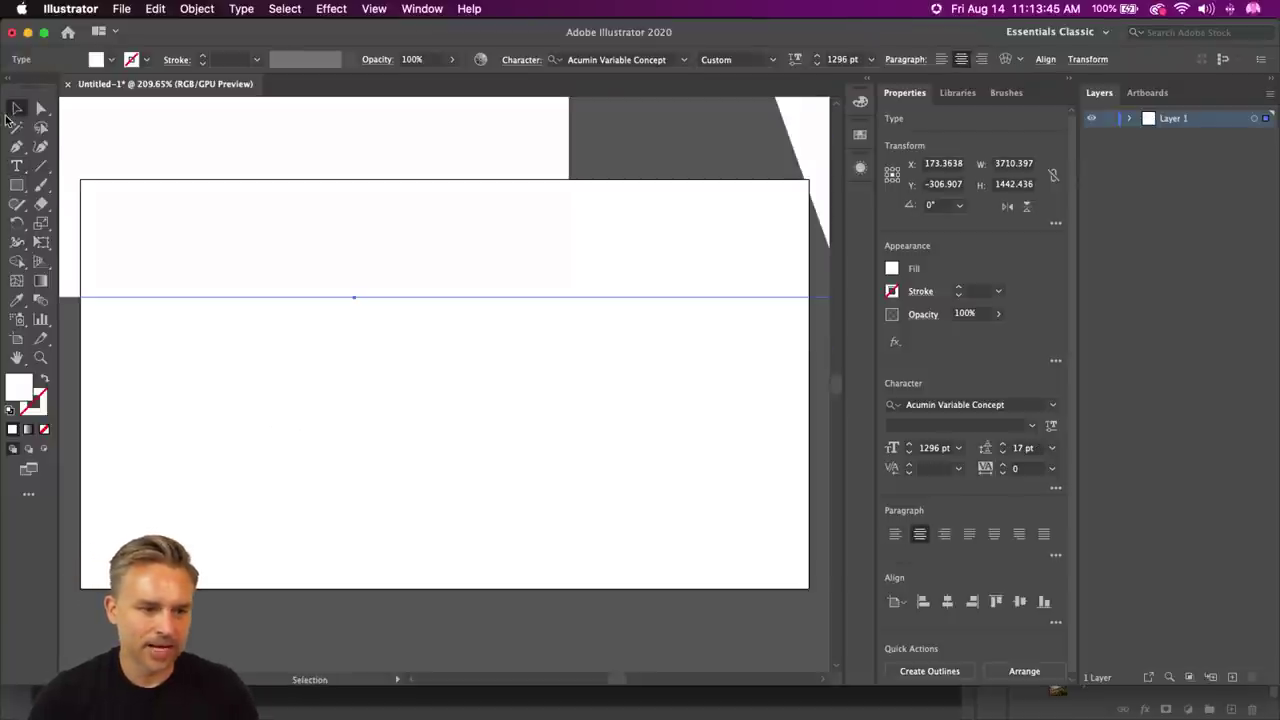
- Resize the artboard to fit the pasted KING lettering
{"action": "left_click", "coordinate": [16, 338]}
{"action": "left_click", "coordinate": [137, 64]}
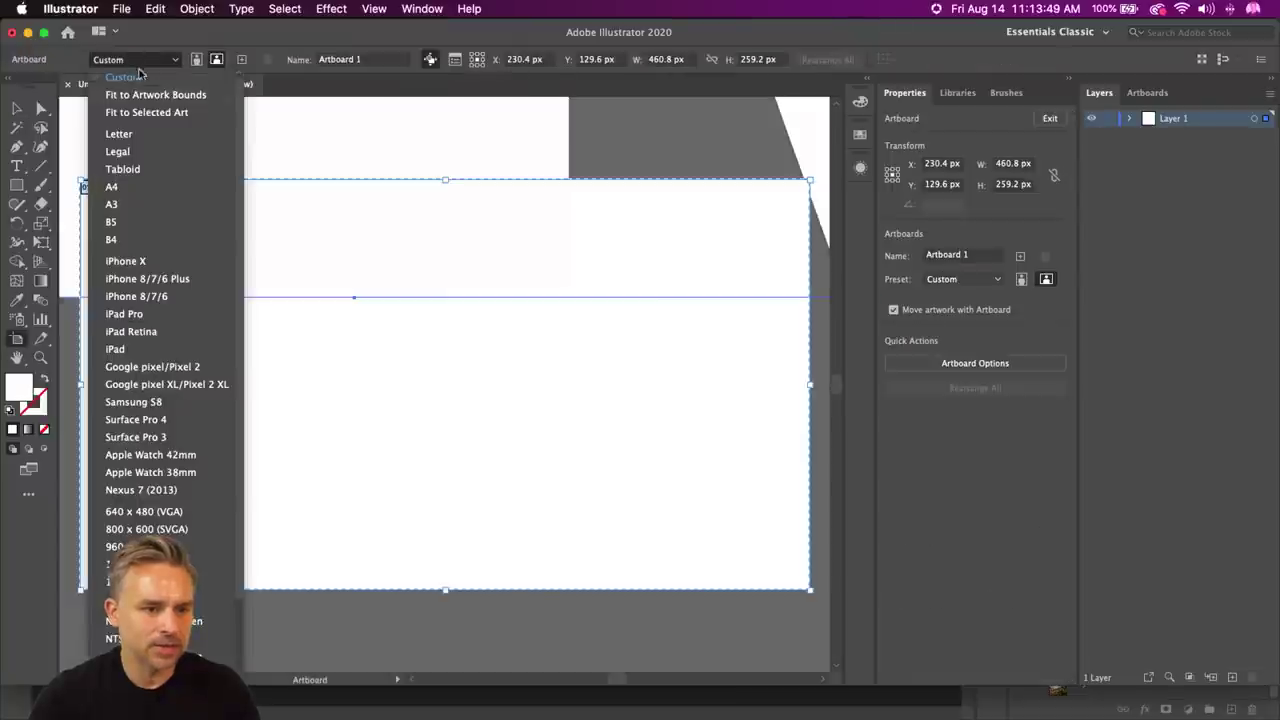
{"action": "key", "text": "Escape"}
{"action": "key", "text": "Escape"}
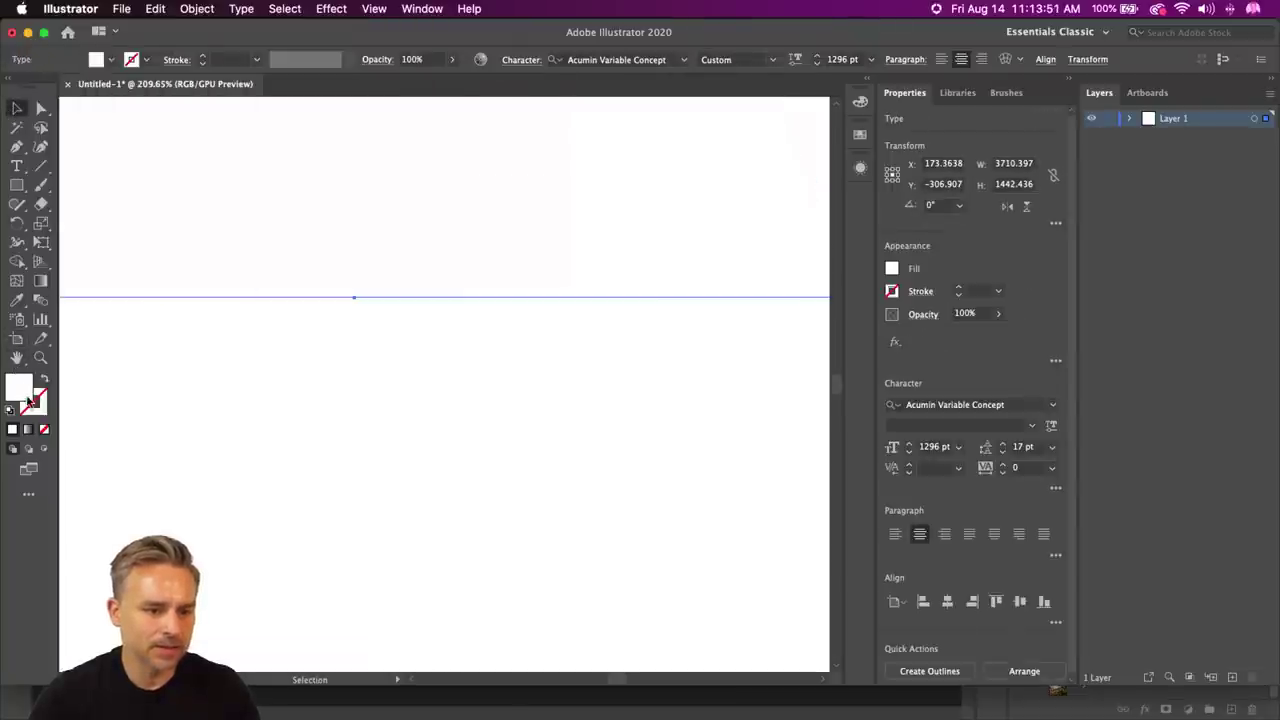
- Set the KING lettering's fill color to black, 000000
{"action": "double_click", "coordinate": [20, 390]}
{"action": "type", "text": "000000"}
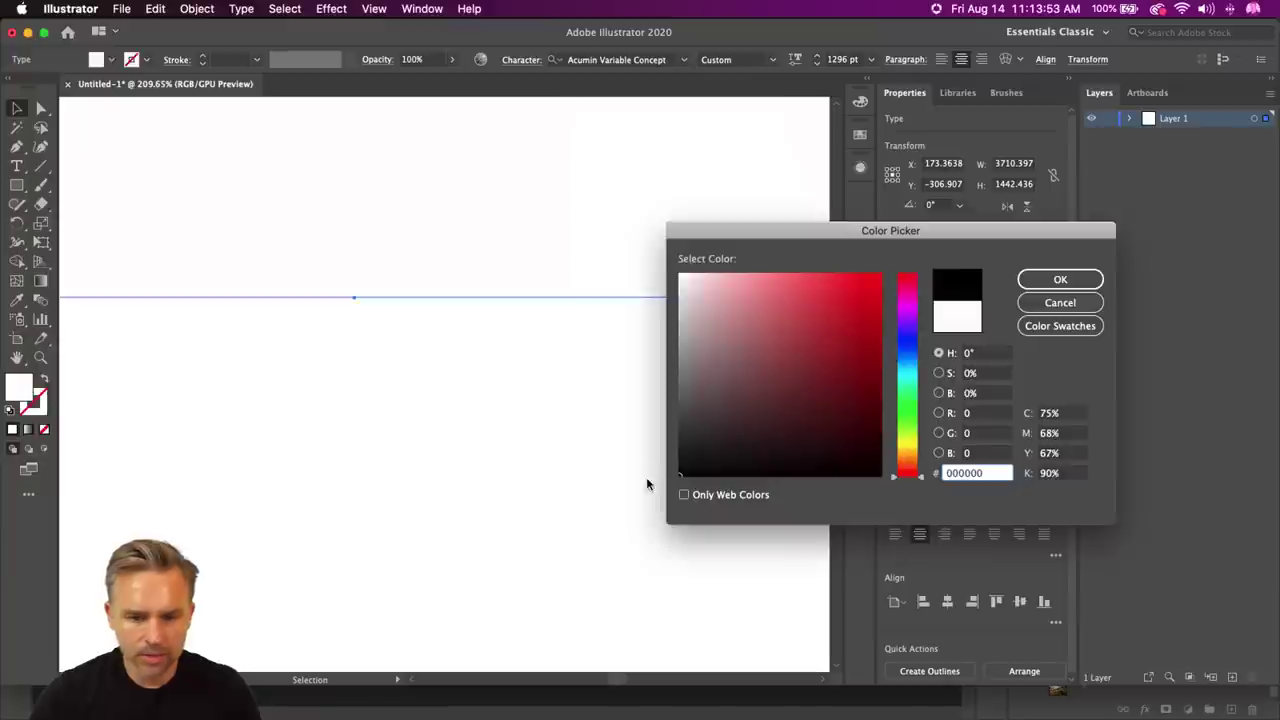
{"action": "key", "text": "Return"}
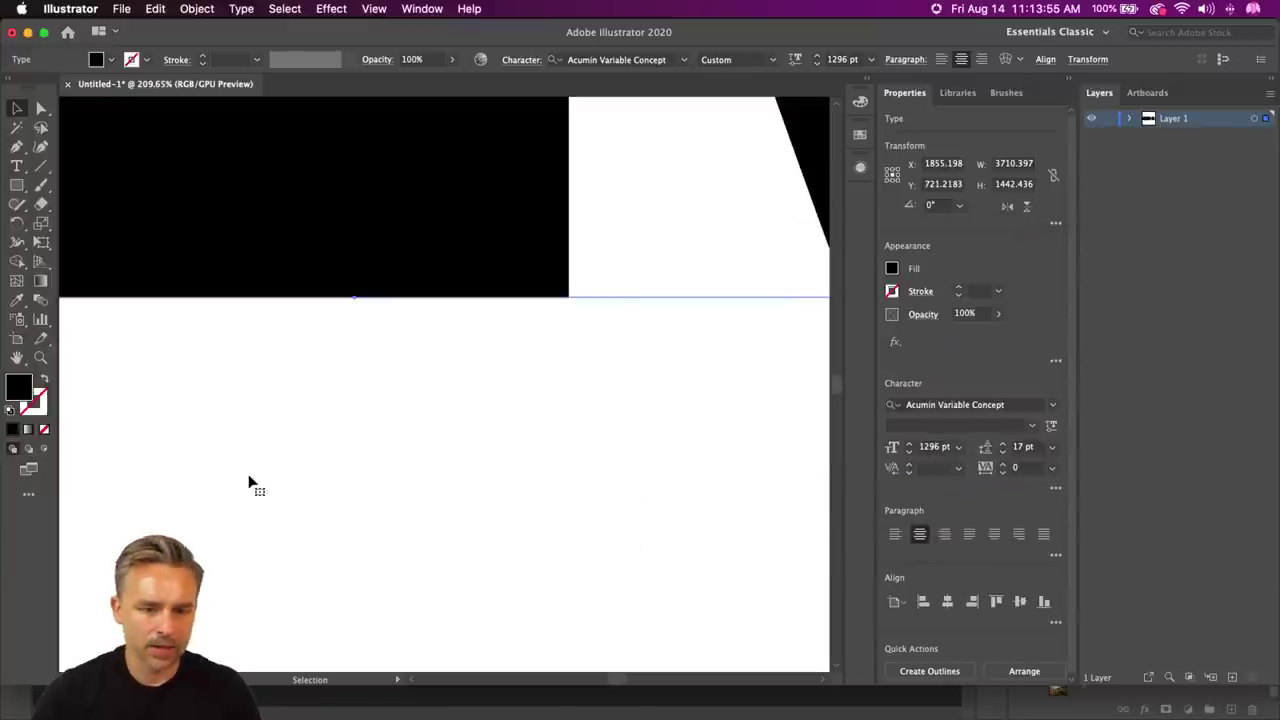
{"action": "key", "text": "super+0"}
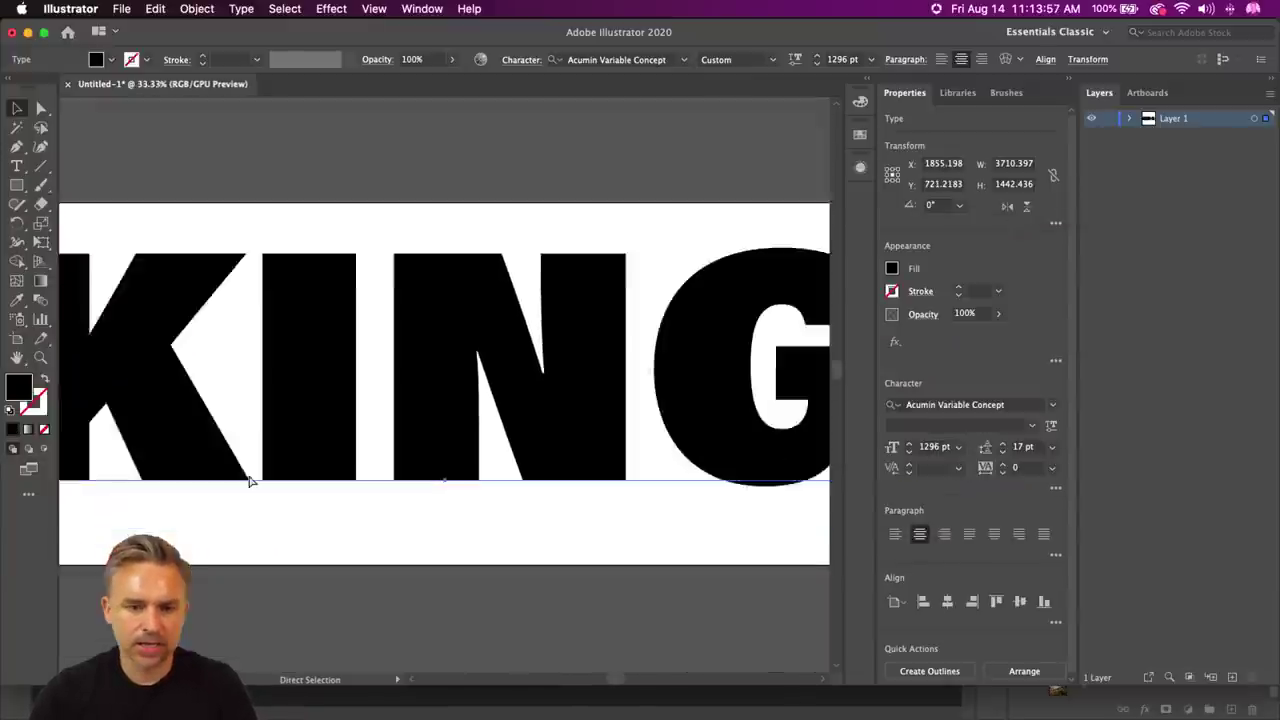
- Duplicate the KING text directly above the original and change the lower copy's wording to DOM
{"action": "left_click", "coordinate": [297, 212]}
{"action": "left_click", "coordinate": [256, 345]}
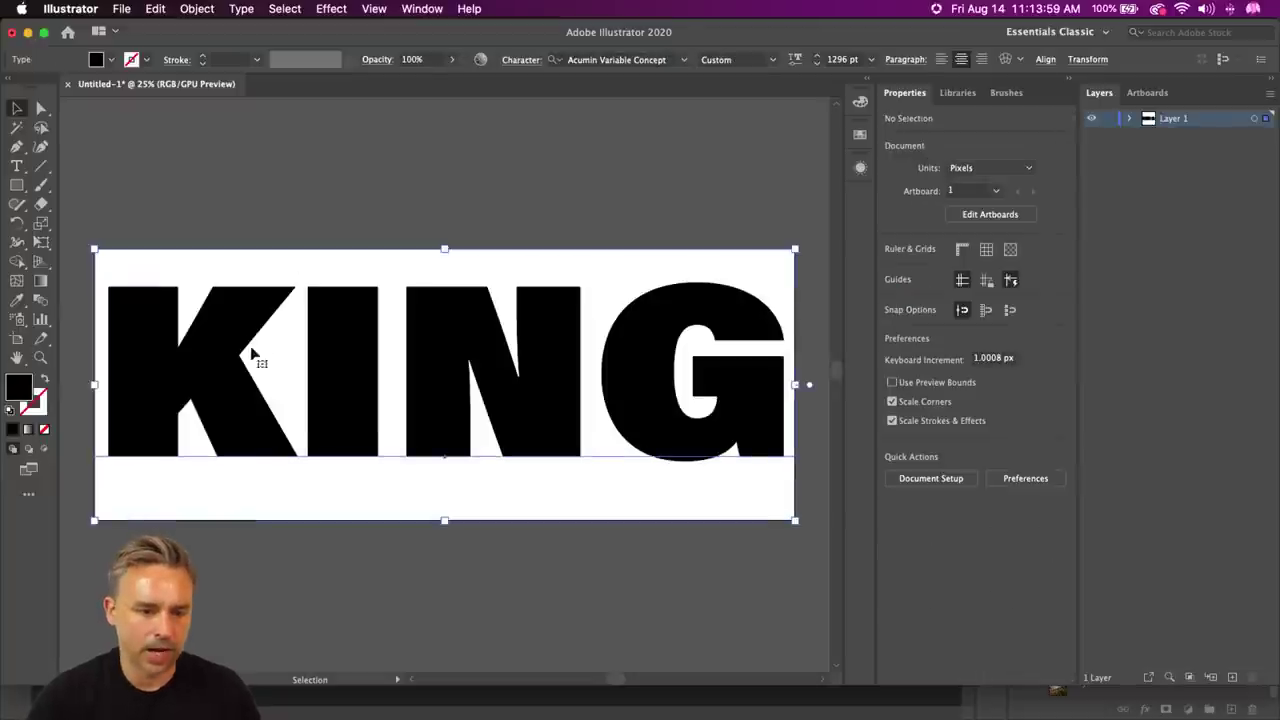
{"action": "left_click_drag", "start_coordinate": [231, 382], "coordinate": [262, 171]}
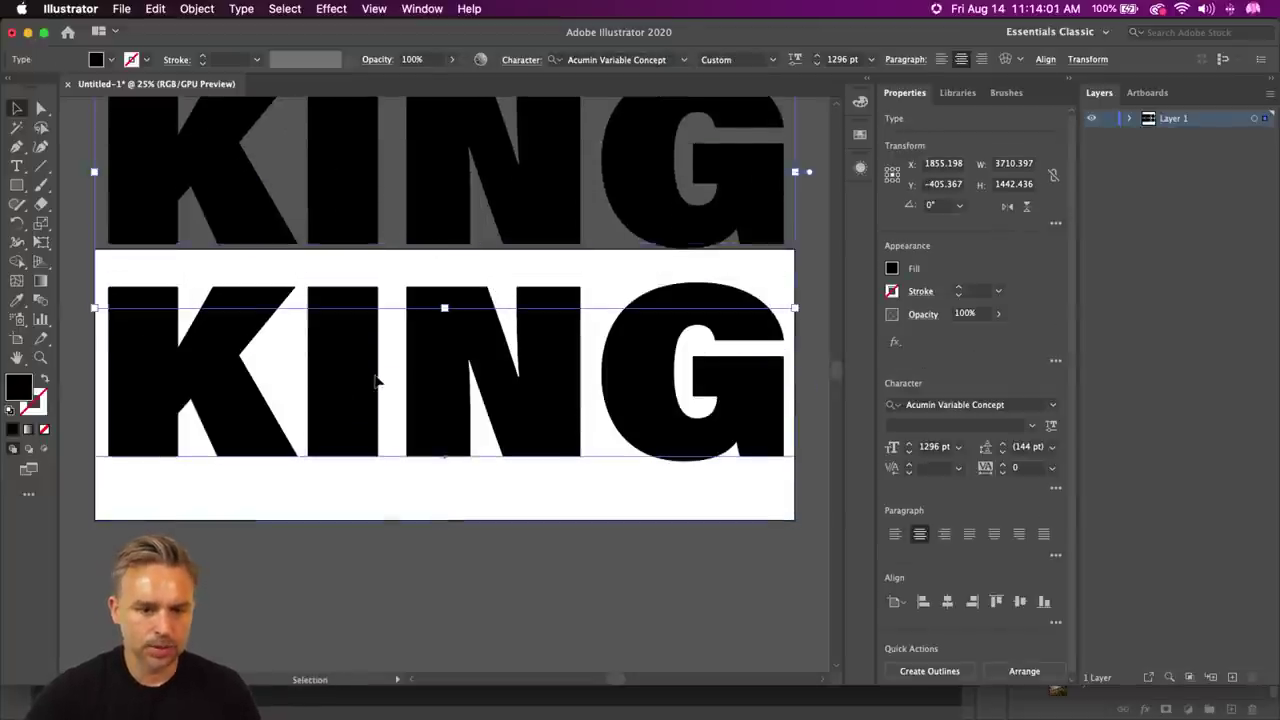
{"action": "type", "text": "t"}
{"action": "type", "text": "DOM"}
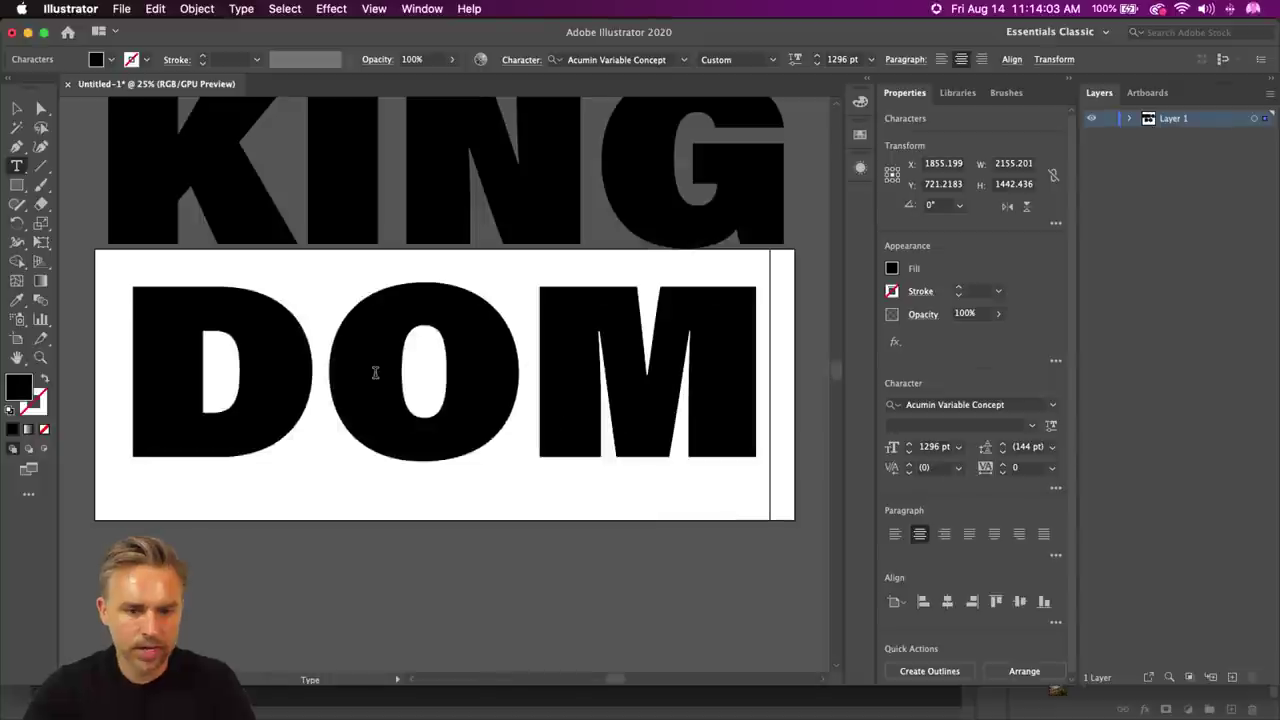
{"action": "left_click", "coordinate": [17, 108]}
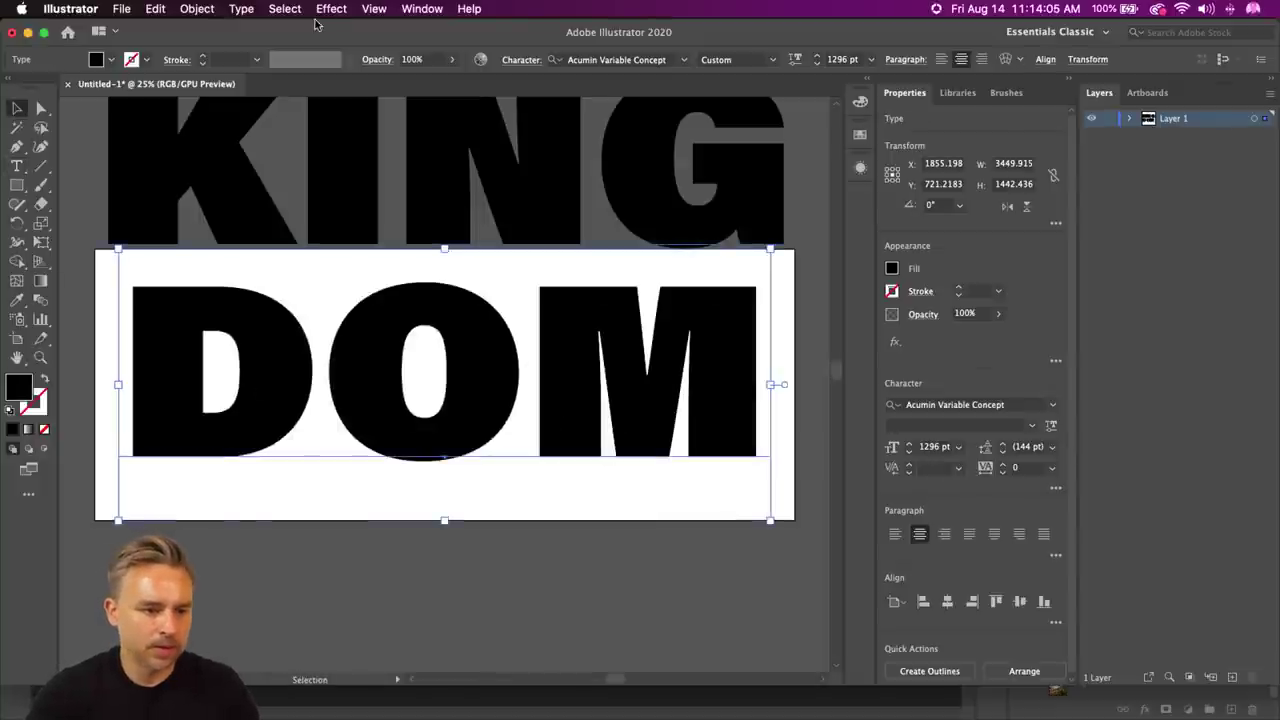
- Hide the artboards and move the KING text farther up to widen the gap above DOM
{"action": "left_click", "coordinate": [374, 9]}
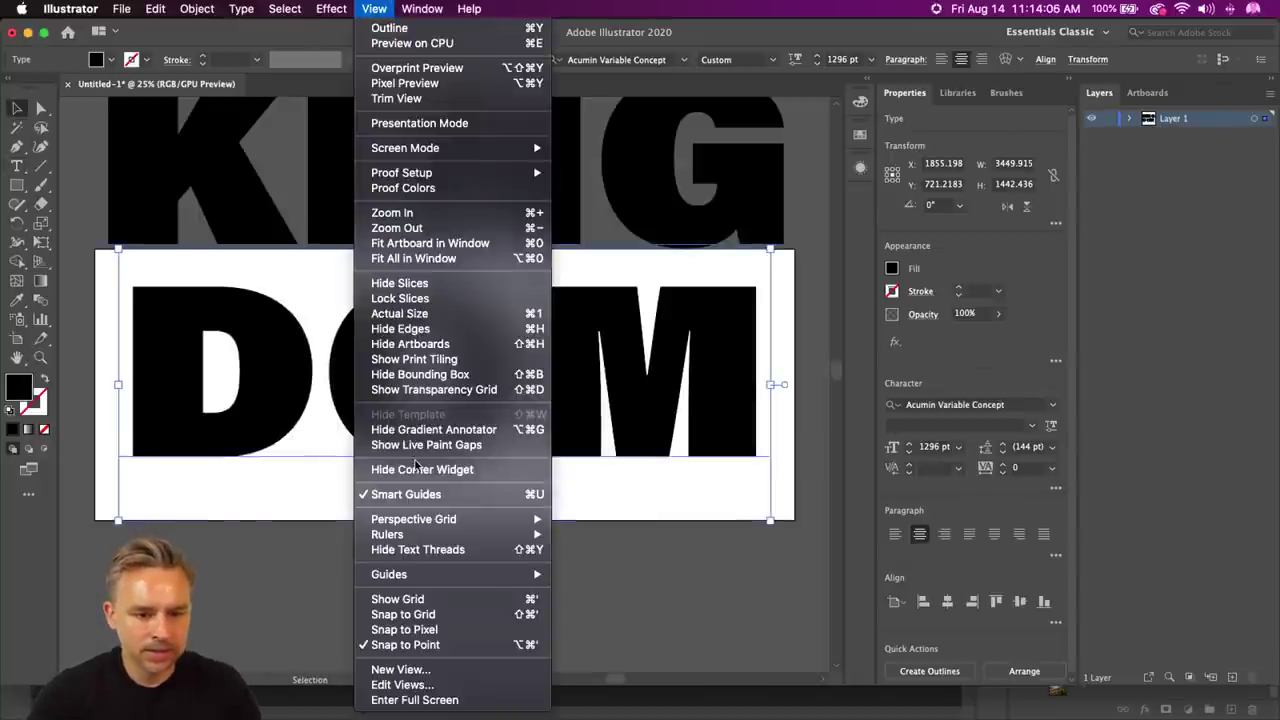
{"action": "left_click", "coordinate": [410, 343]}
{"action": "left_click_drag", "start_coordinate": [366, 272], "coordinate": [371, 340]}
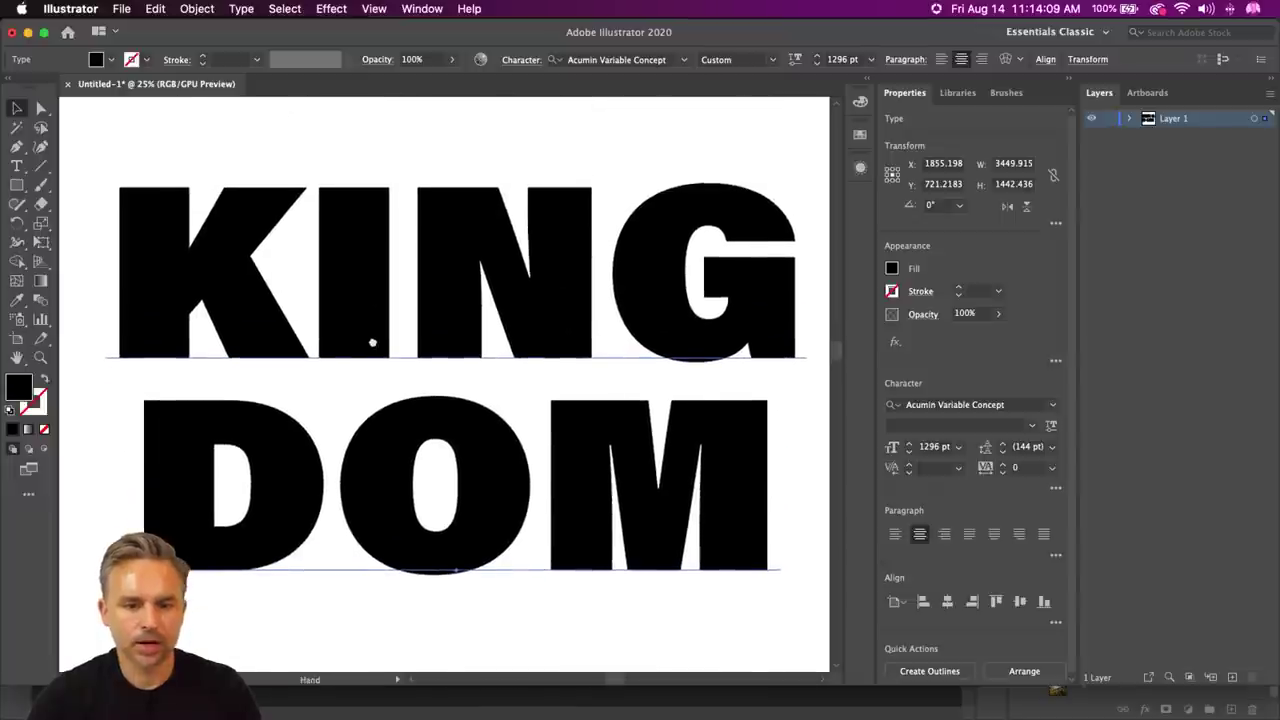
{"action": "left_click", "coordinate": [510, 235]}
{"action": "left_click", "coordinate": [1070, 80]}
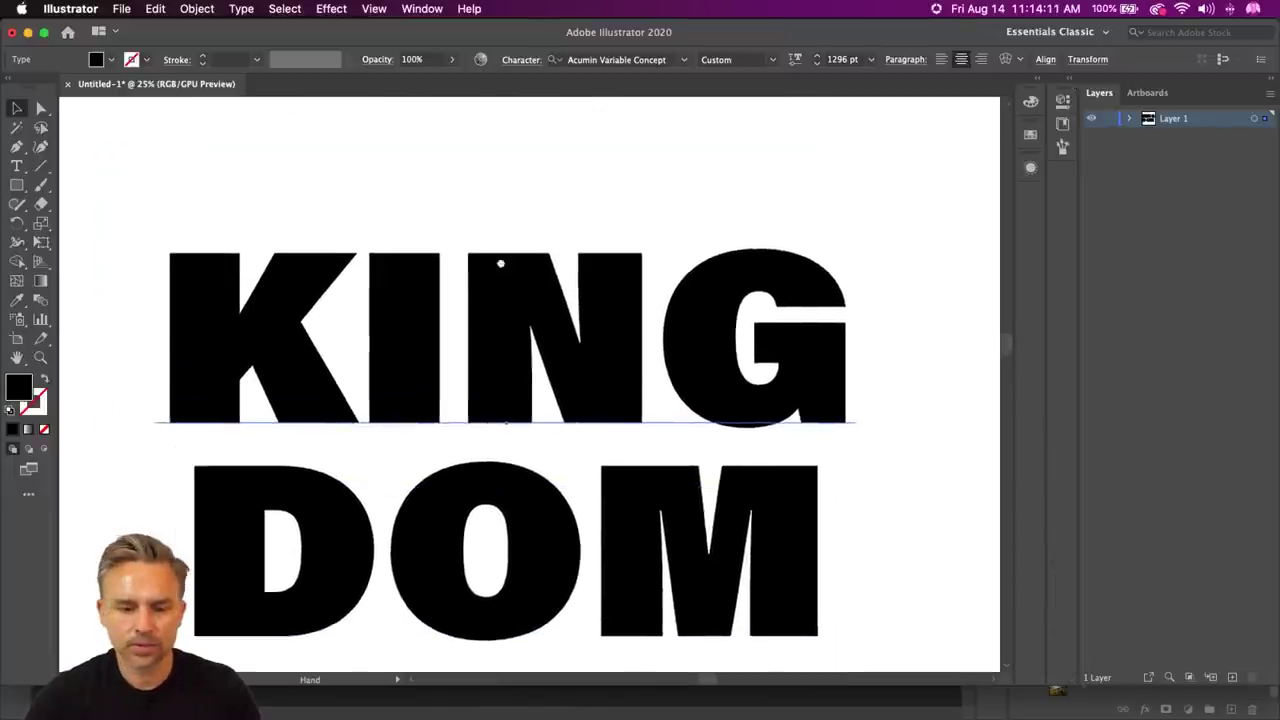
{"action": "left_click_drag", "start_coordinate": [529, 357], "coordinate": [520, 140]}
{"action": "scroll", "coordinate": [208, 172], "scroll_direction": "up", "scroll_amount": 2}
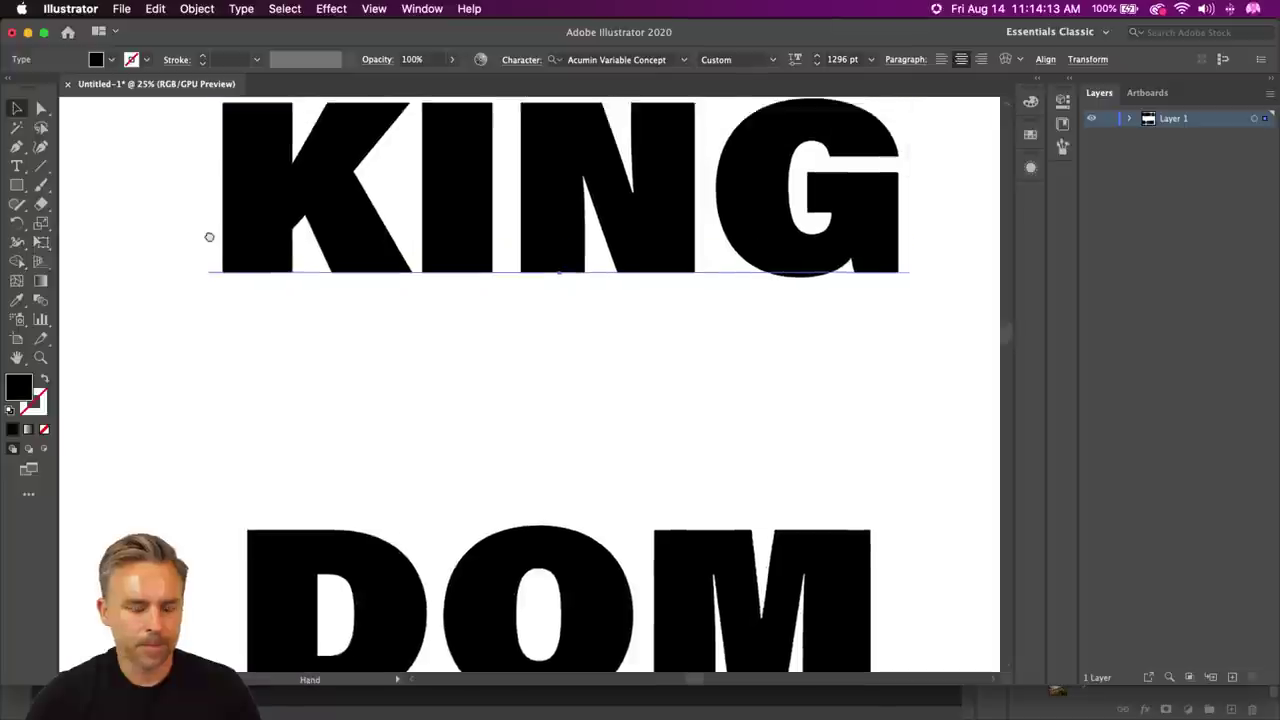
- Convert the KING text to outlines and ungroup its letters
{"action": "left_click", "coordinate": [240, 8]}
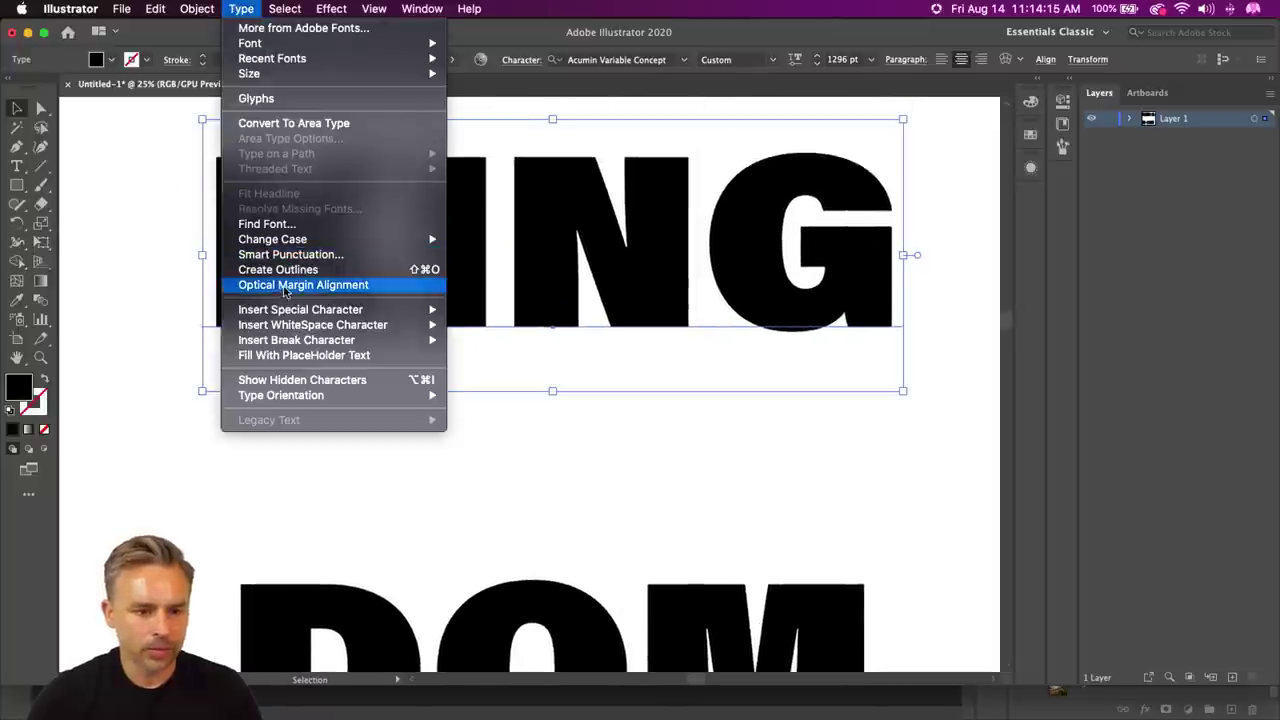
{"action": "left_click", "coordinate": [282, 270]}
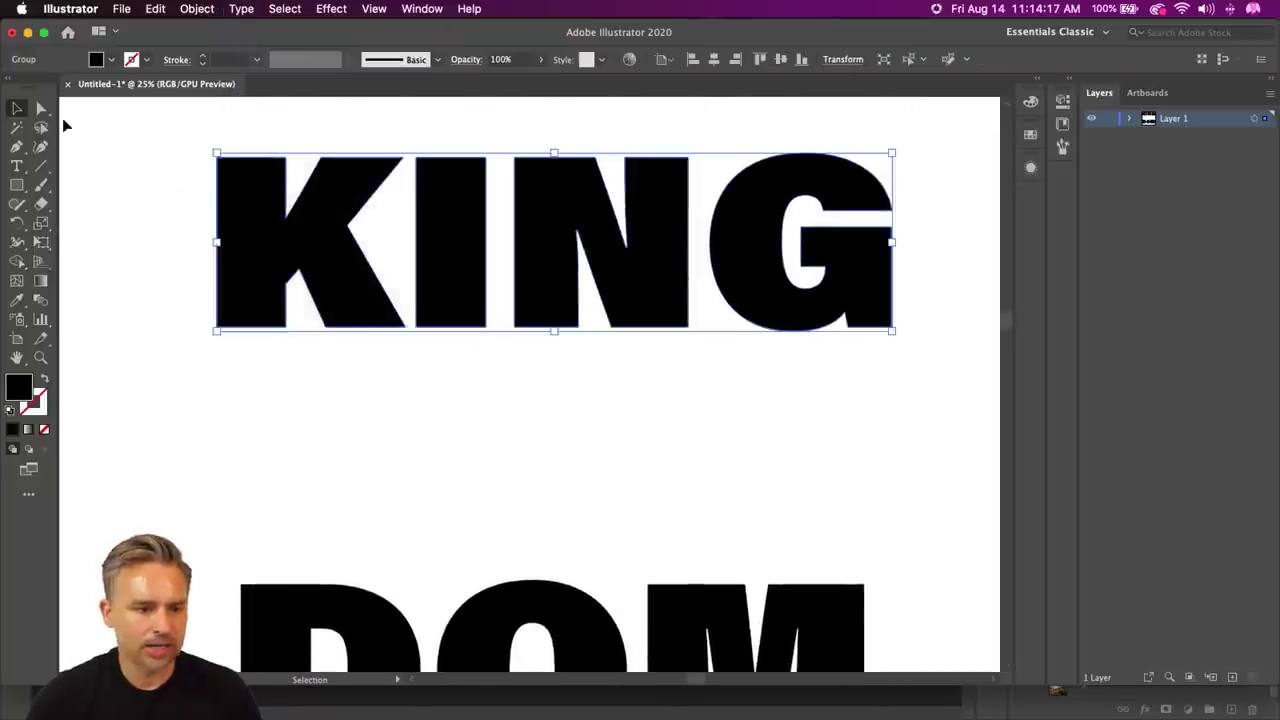
{"action": "right_click", "coordinate": [286, 243]}
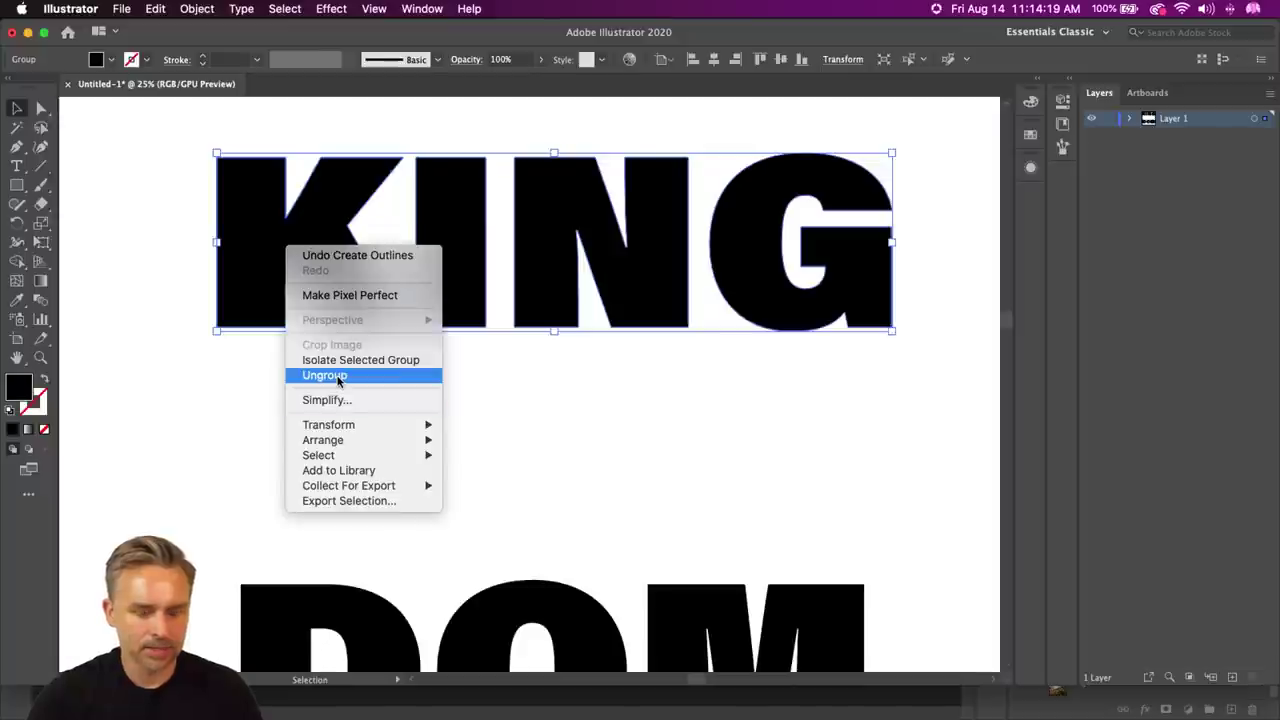
{"action": "left_click", "coordinate": [336, 376]}
{"action": "key", "text": "a"}
{"action": "left_click", "coordinate": [222, 402]}
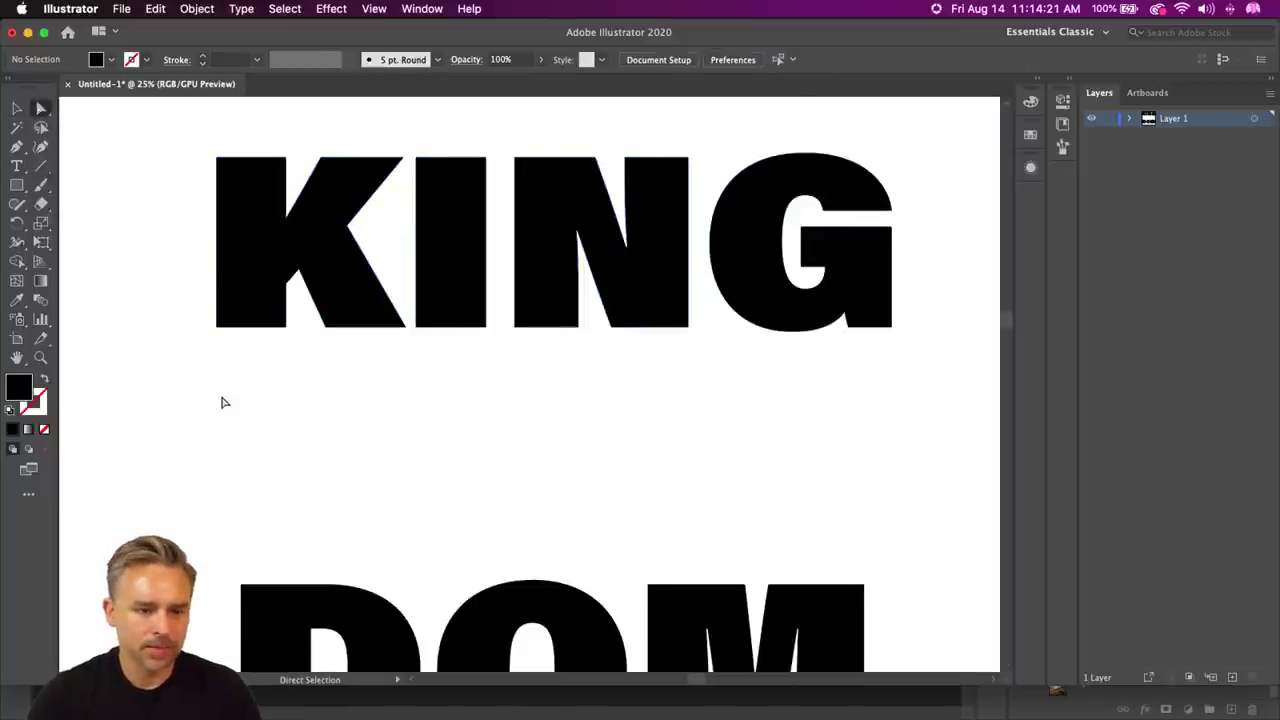
- Convert the DOM text to outlines and ungroup its letters
{"action": "left_click_drag", "start_coordinate": [887, 402], "coordinate": [894, 347]}
{"action": "left_click", "coordinate": [373, 557]}
{"action": "key", "text": "v"}
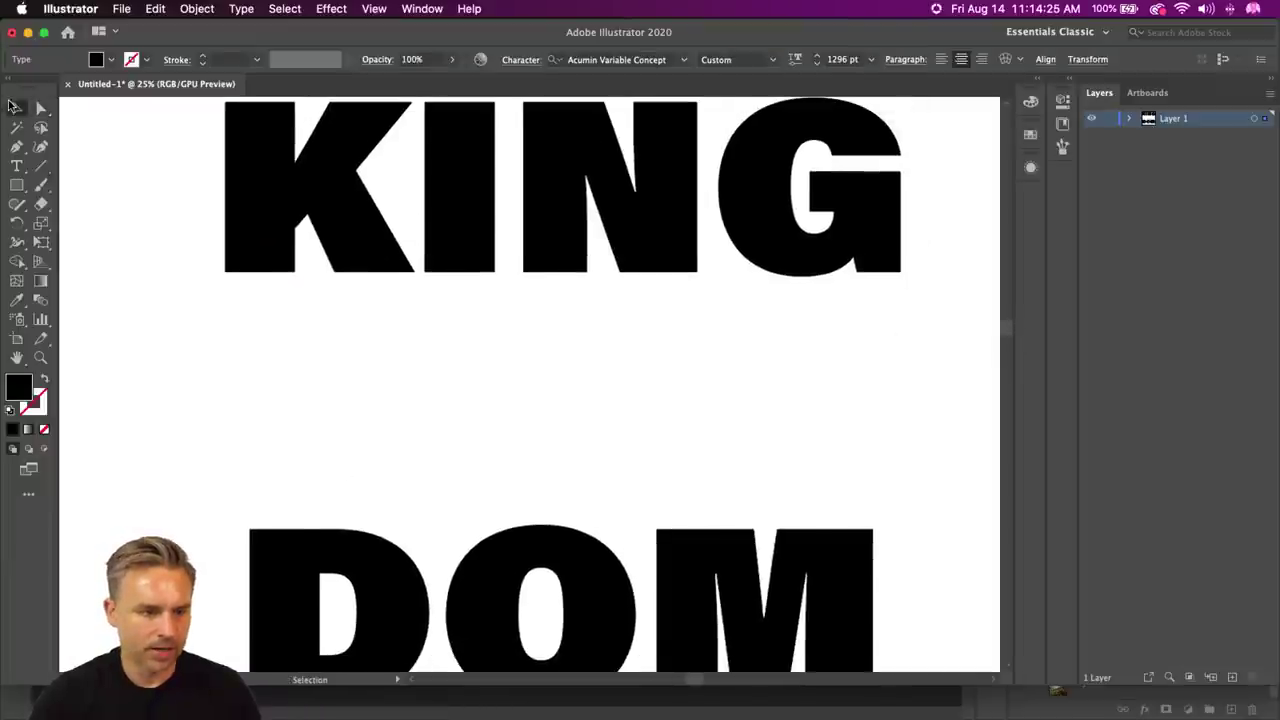
{"action": "scroll", "coordinate": [340, 414], "scroll_direction": "down", "scroll_amount": 5}
{"action": "left_click", "coordinate": [243, 8]}
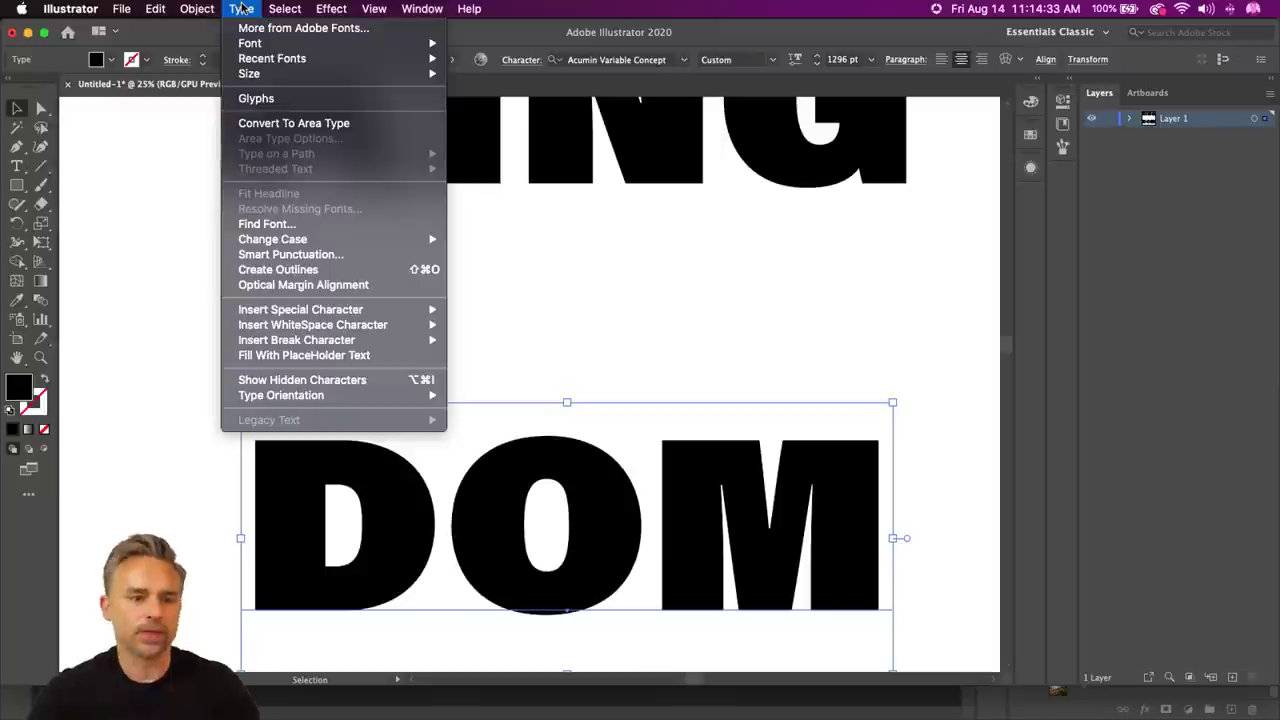
{"action": "left_click", "coordinate": [296, 270]}
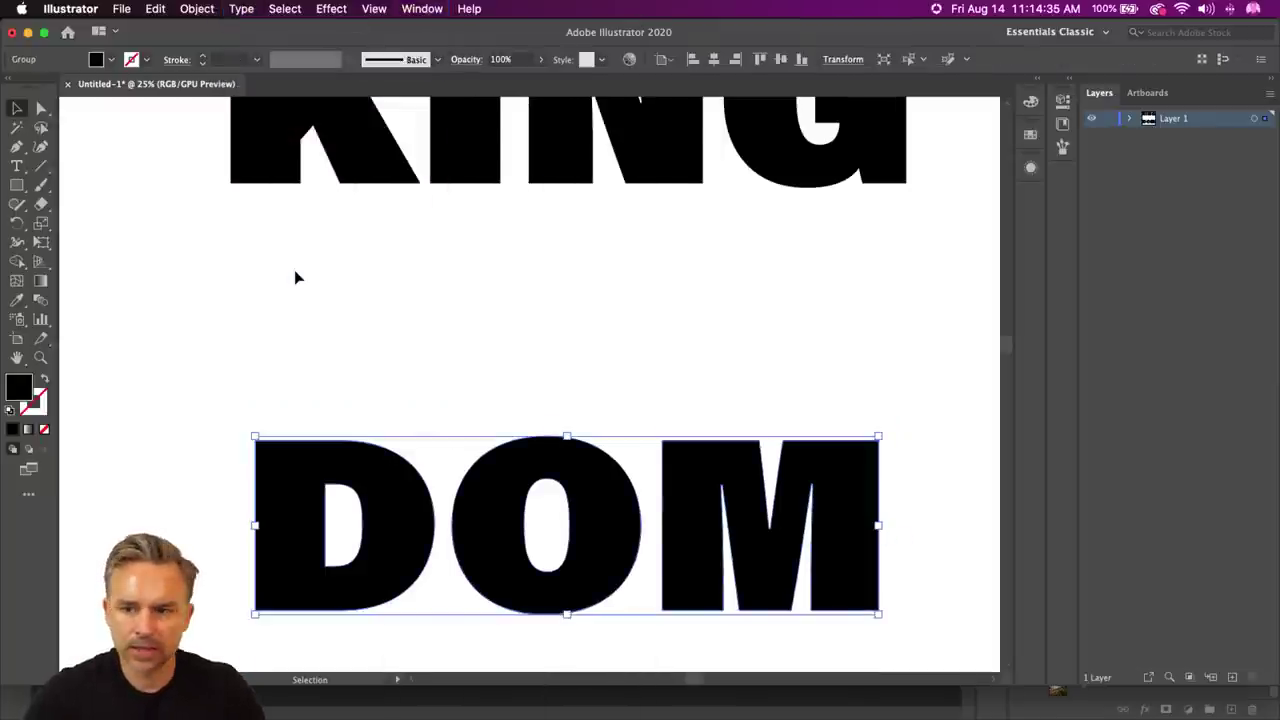
{"action": "right_click", "coordinate": [338, 450]}
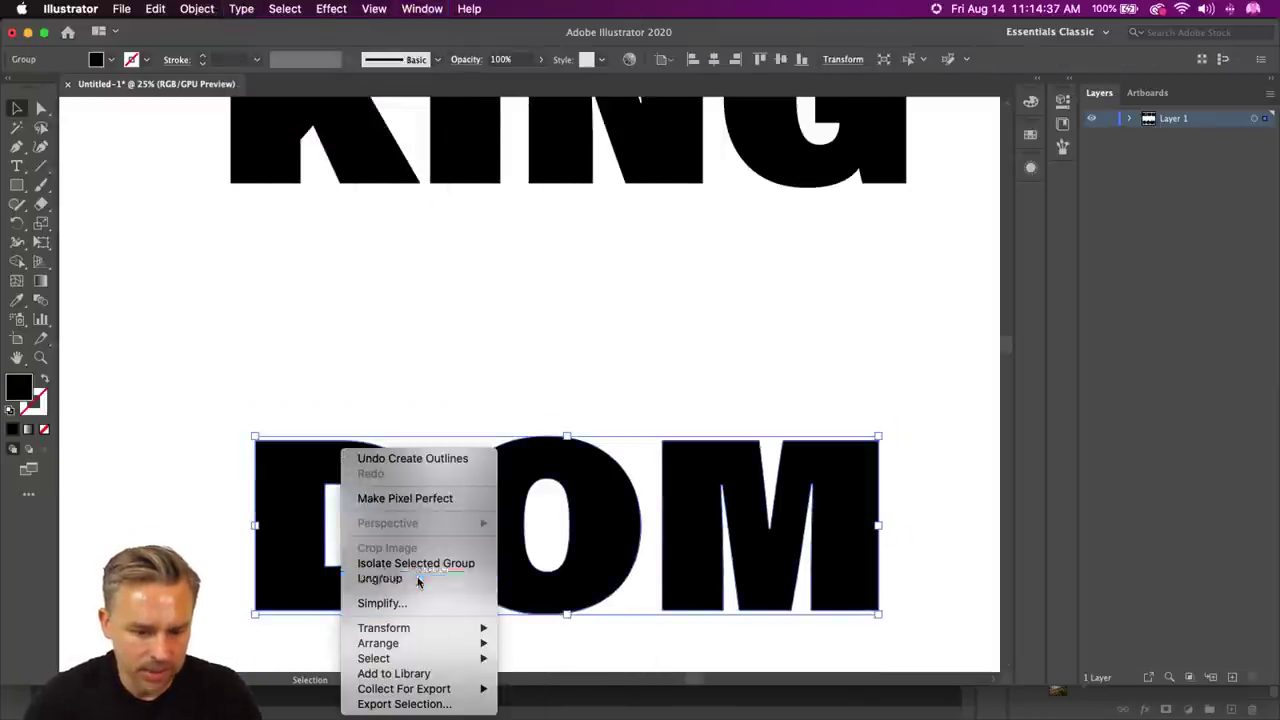
{"action": "left_click", "coordinate": [410, 581]}
{"action": "left_click", "coordinate": [356, 339]}
- Extend the base of the K's vertical stem downward to roughly twice the letter's height, stopping above DOM
{"action": "scroll", "coordinate": [260, 410], "scroll_direction": "up", "scroll_amount": 3}
{"action": "left_click", "coordinate": [40, 108]}
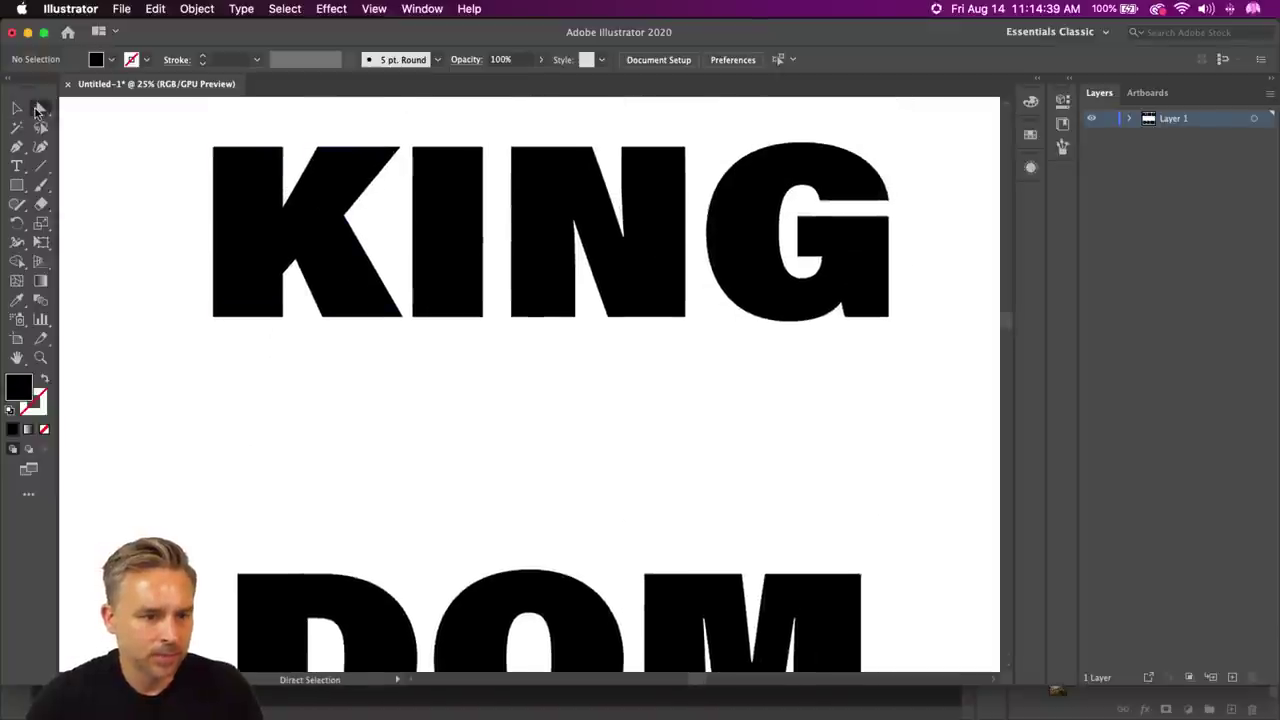
{"action": "left_click_drag", "start_coordinate": [199, 340], "coordinate": [309, 386]}
{"action": "left_click", "coordinate": [195, 245]}
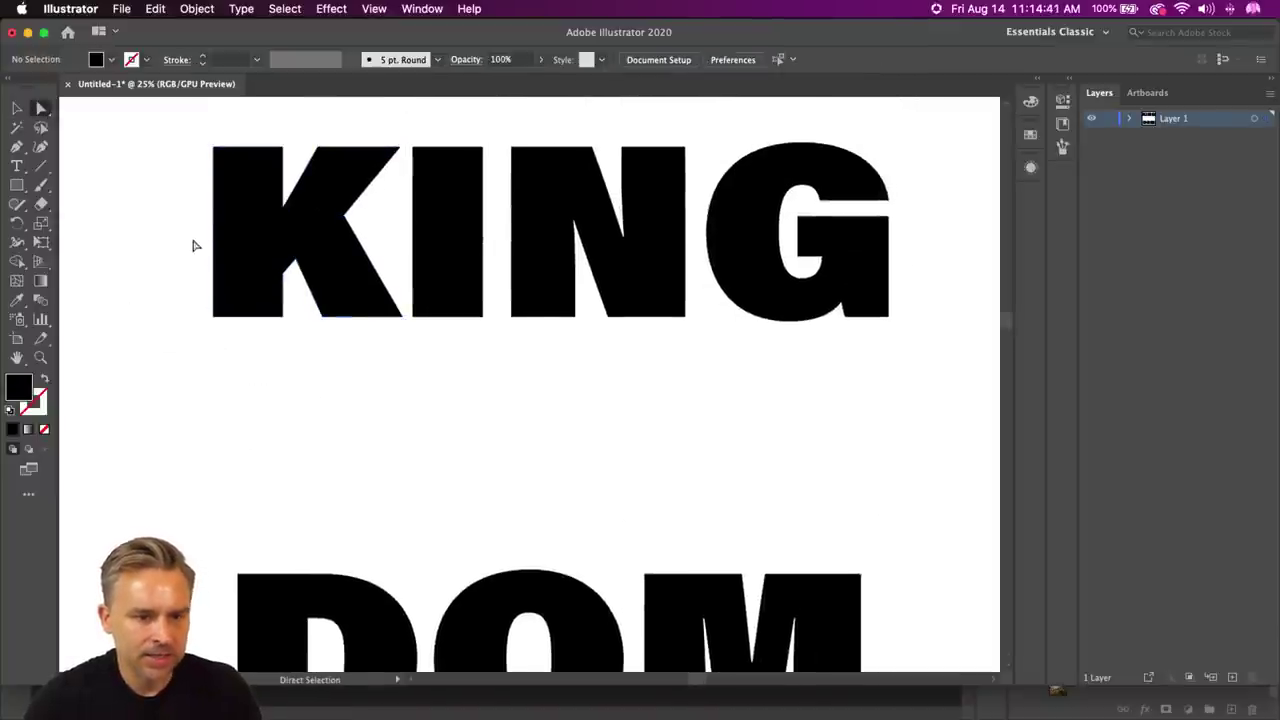
{"action": "left_click_drag", "start_coordinate": [222, 353], "coordinate": [222, 353]}
{"action": "left_click_drag", "start_coordinate": [180, 288], "coordinate": [285, 492]}
{"action": "left_click", "coordinate": [284, 317], "text": "shift"}
{"action": "left_click", "coordinate": [168, 132]}
{"action": "left_click_drag", "start_coordinate": [178, 177], "coordinate": [408, 357]}
{"action": "left_click_drag", "start_coordinate": [322, 320], "coordinate": [322, 345]}
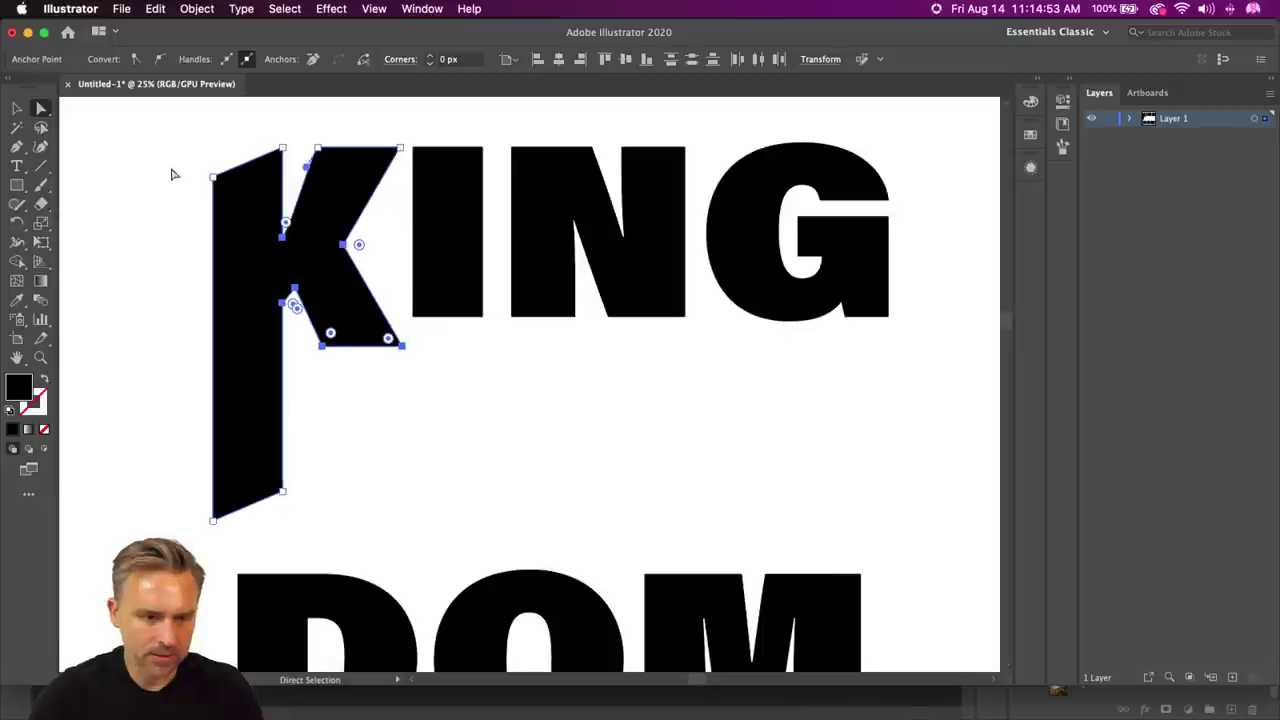
{"action": "key", "text": "super+z"}
{"action": "key", "text": "super+z"}
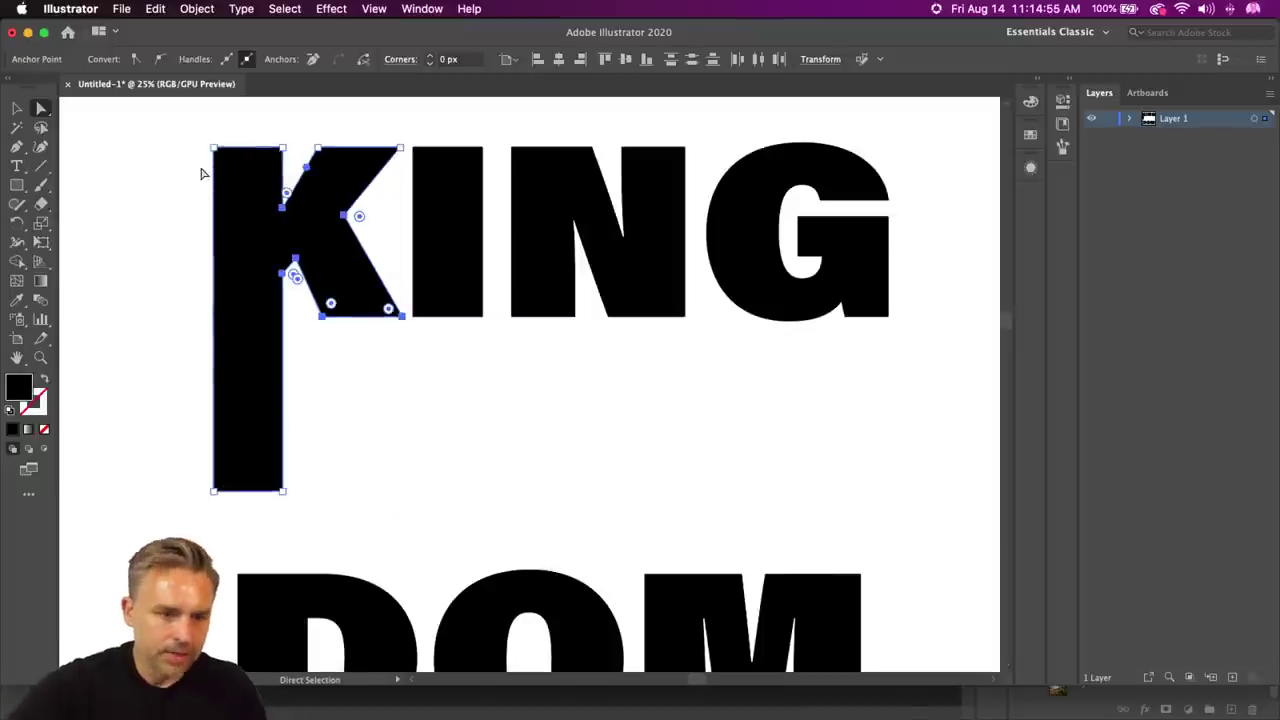
{"action": "left_click", "coordinate": [190, 217]}
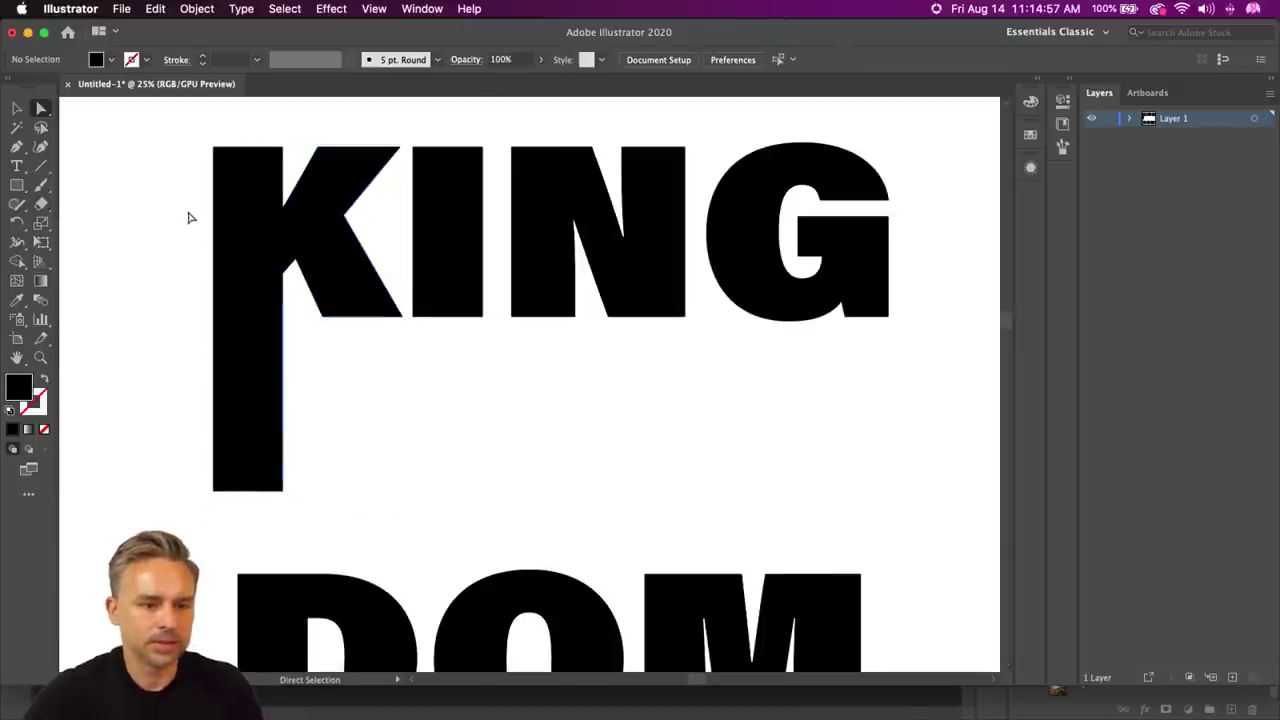
{"action": "left_click_drag", "start_coordinate": [191, 195], "coordinate": [403, 349]}
{"action": "key", "text": "super+z"}
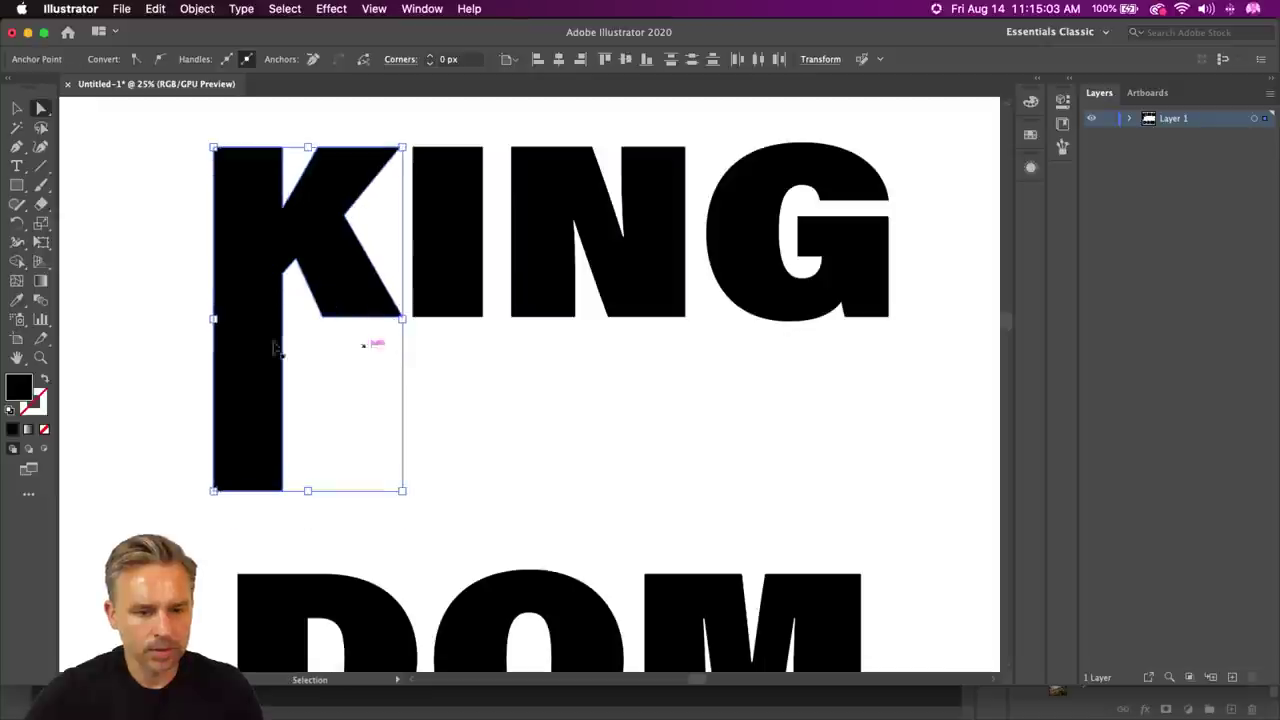
- Lower the K's middle junction and leg anchors, keeping the stem's outer edge level with its inner edge
{"action": "left_click", "coordinate": [173, 288]}
{"action": "left_click_drag", "start_coordinate": [180, 195], "coordinate": [287, 298]}
{"action": "left_click_drag", "start_coordinate": [173, 195], "coordinate": [403, 358]}
{"action": "left_click", "coordinate": [151, 237]}
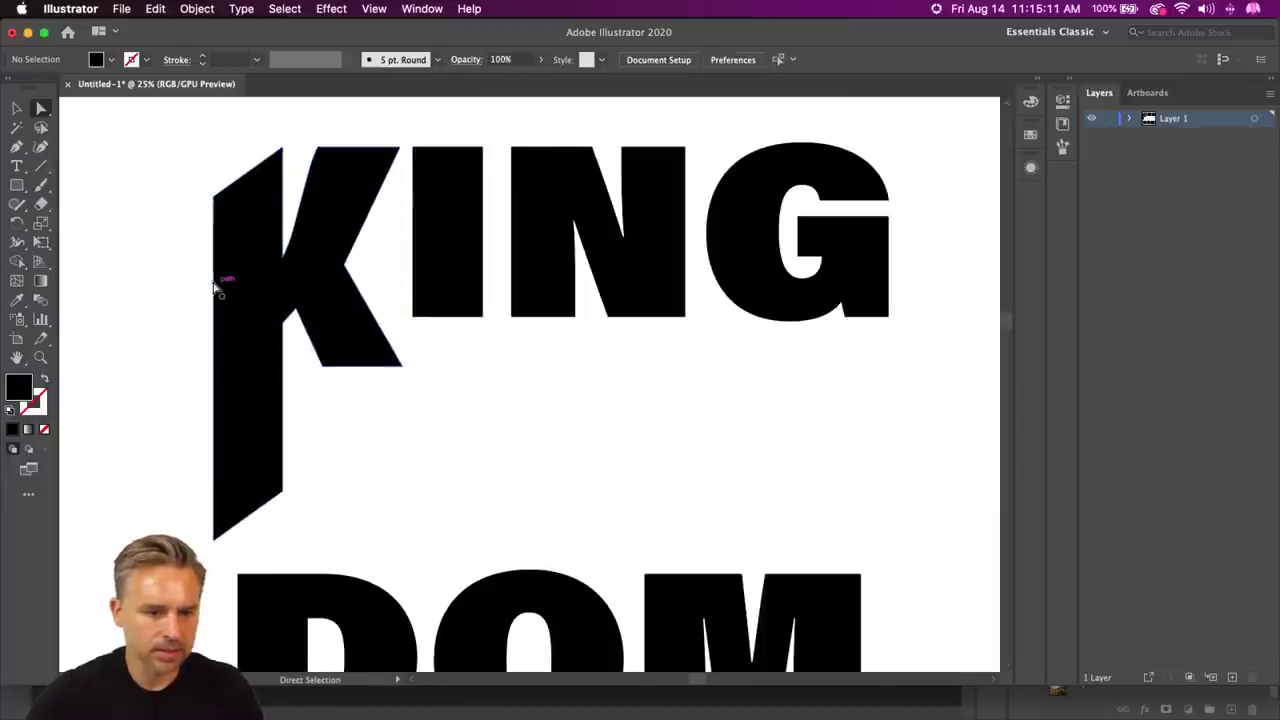
{"action": "left_click_drag", "start_coordinate": [214, 278], "coordinate": [213, 236]}
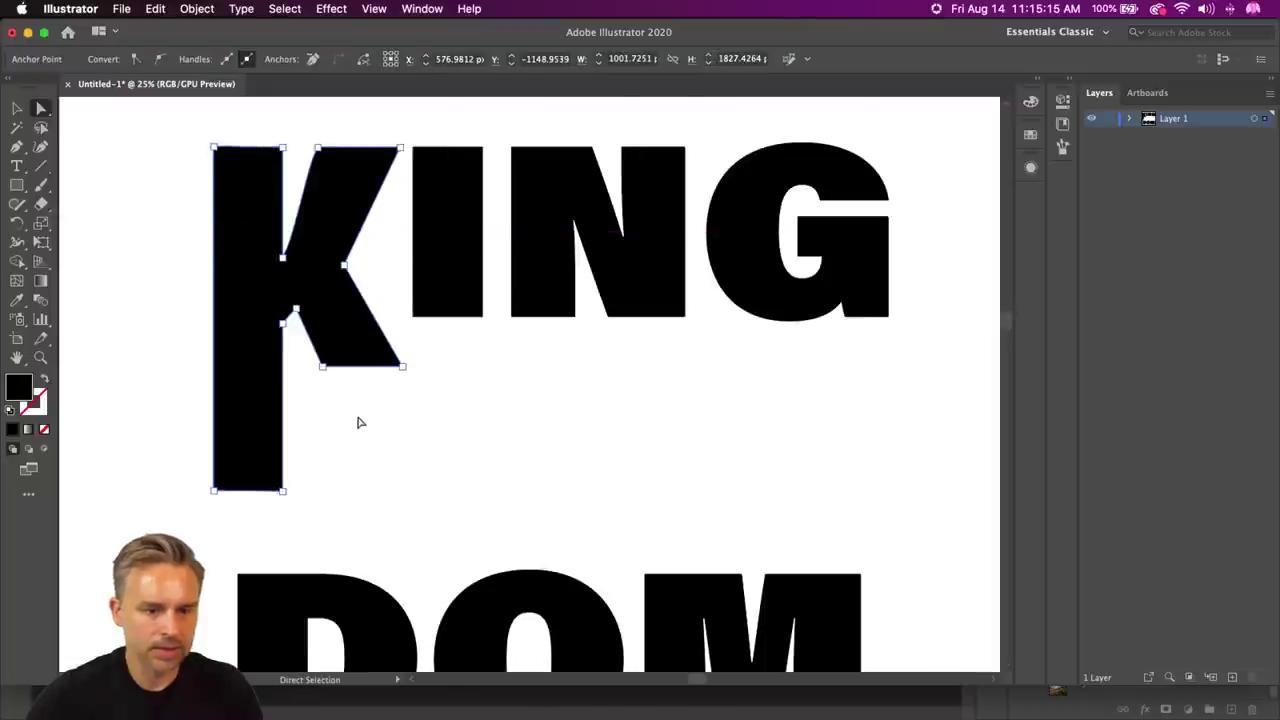
- Raise the K's upper notch anchor and stretch its diagonal leg down to the base of the stem
{"action": "left_click", "coordinate": [360, 423]}
{"action": "left_click_drag", "start_coordinate": [281, 262], "coordinate": [284, 230]}
{"action": "left_click", "coordinate": [295, 415]}
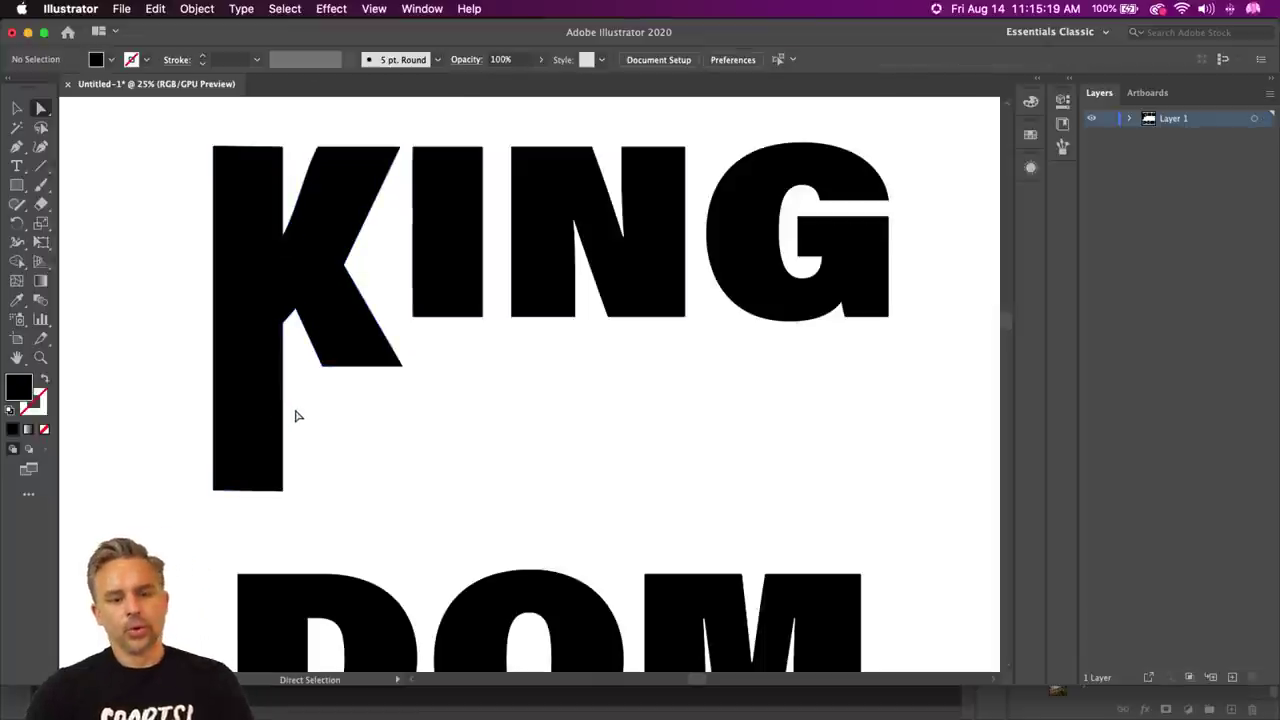
{"action": "left_click_drag", "start_coordinate": [415, 402], "coordinate": [368, 486]}
{"action": "left_click_drag", "start_coordinate": [367, 497], "coordinate": [371, 487]}
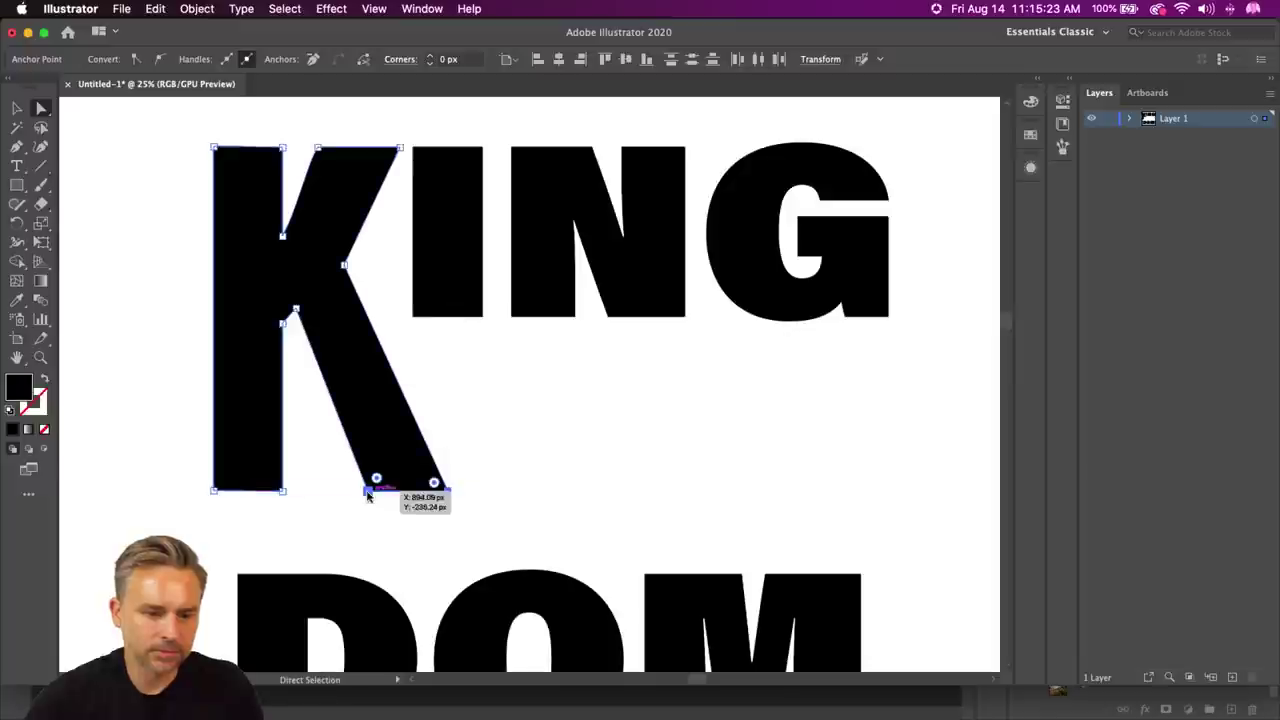
- Pull the I's lower-right corner down to the K's baseline, leaving its lower-left corner in place for a slanted edge
{"action": "left_click", "coordinate": [449, 369]}
{"action": "left_click_drag", "start_coordinate": [481, 318], "coordinate": [481, 492]}
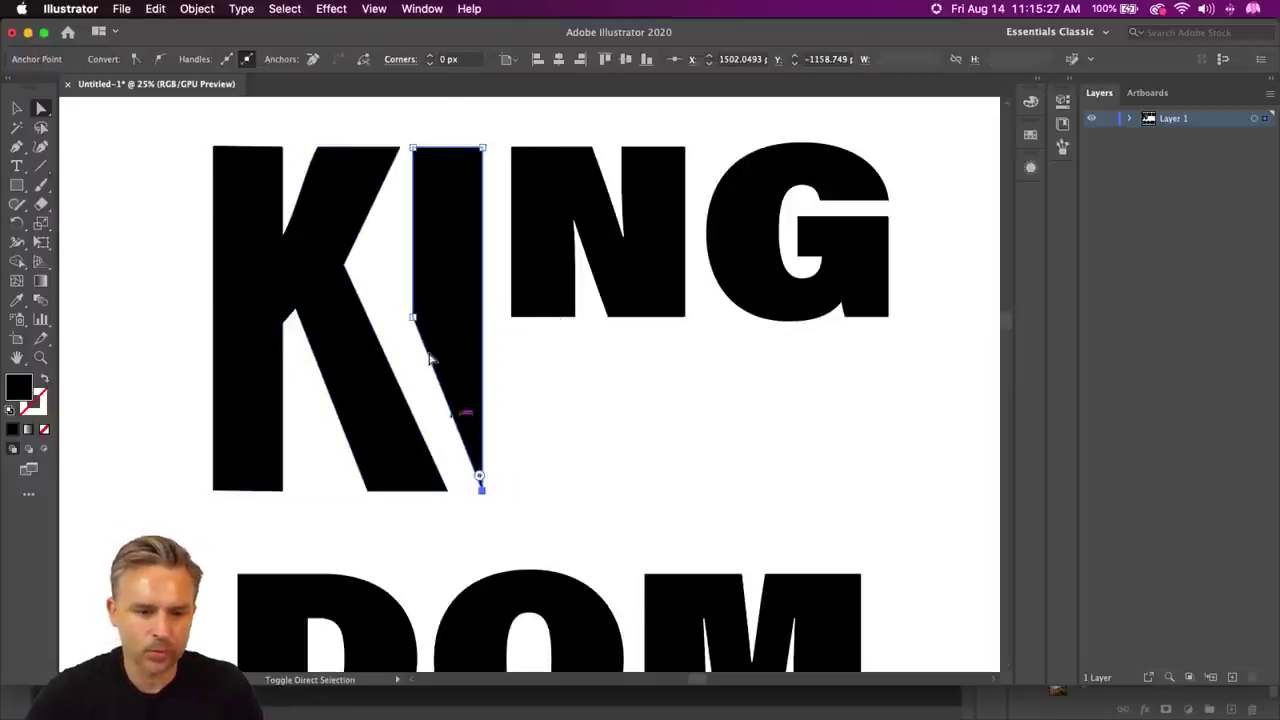
{"action": "left_click", "coordinate": [510, 124]}
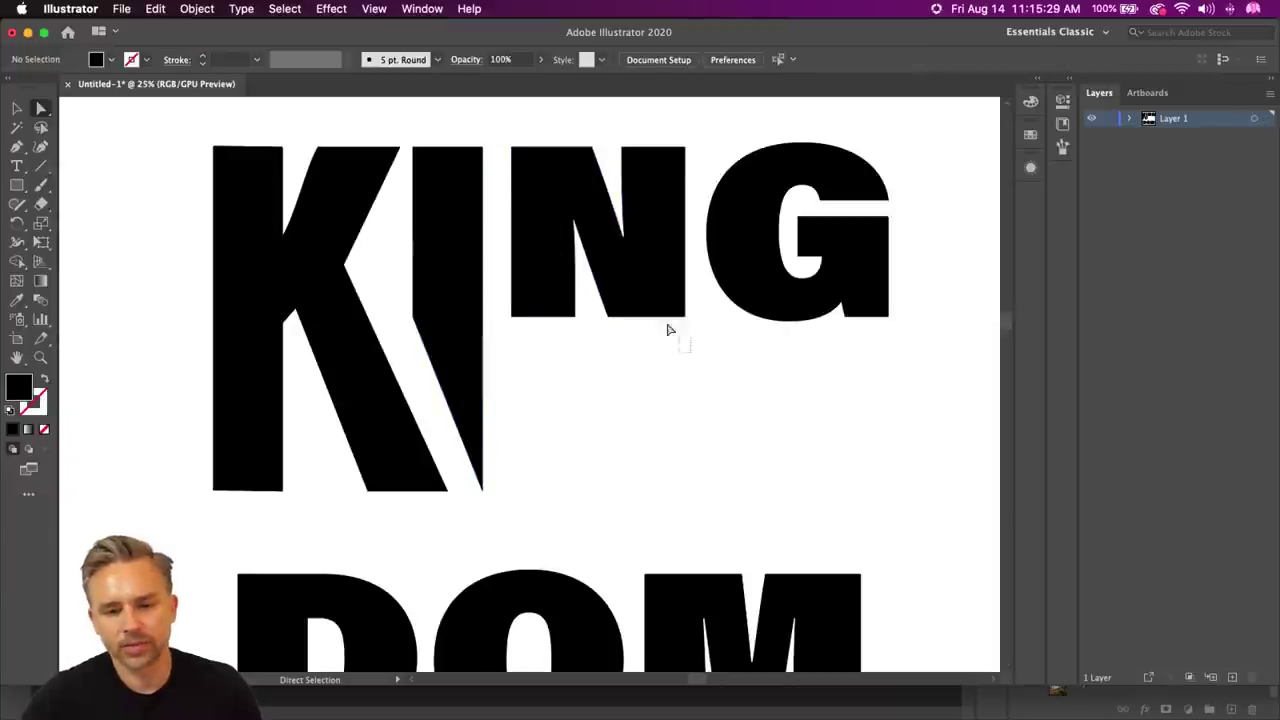
- Stretch the base of the N down to the K's baseline
{"action": "left_click_drag", "start_coordinate": [605, 308], "coordinate": [606, 310]}
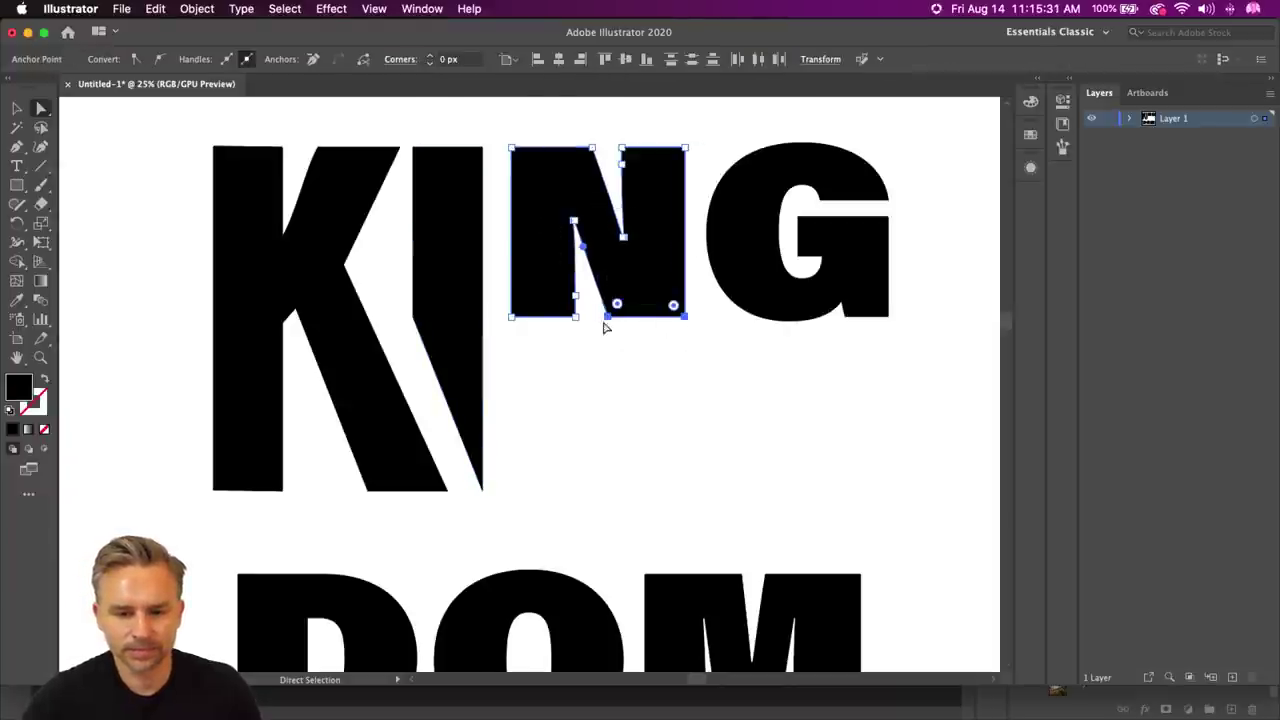
{"action": "left_click_drag", "start_coordinate": [718, 362], "coordinate": [519, 492]}
{"action": "left_click", "coordinate": [571, 124]}
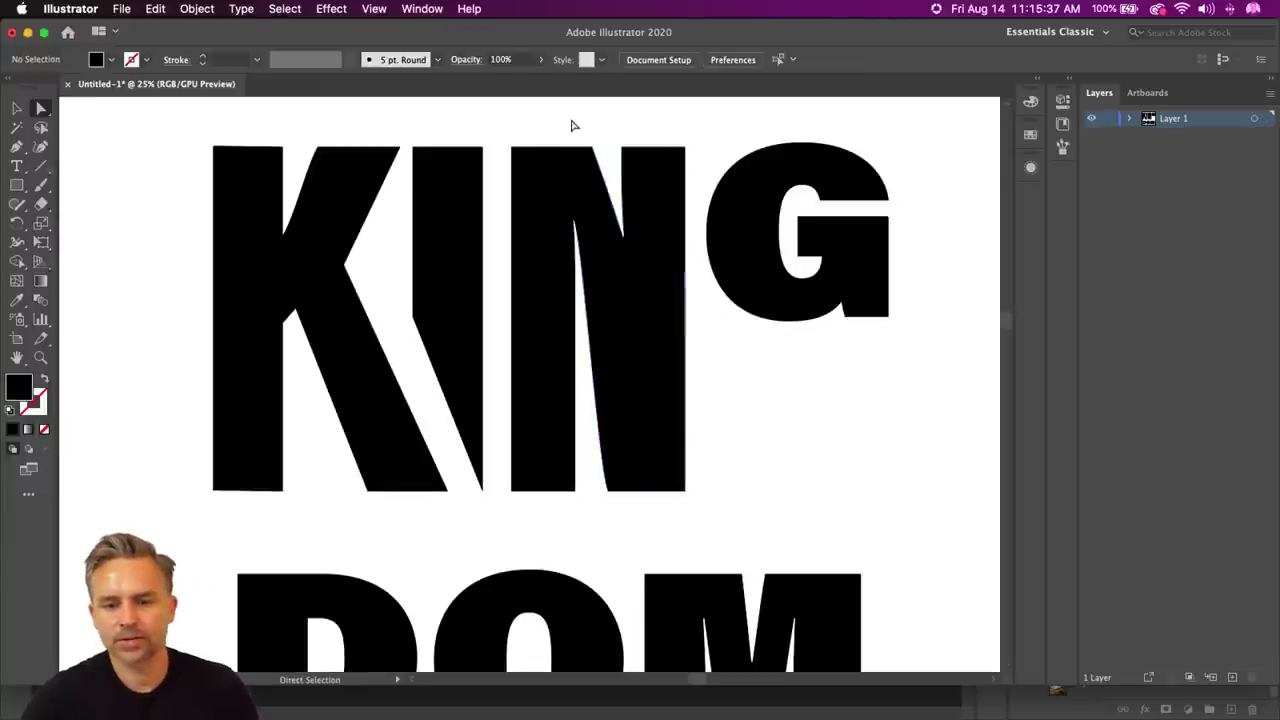
- Add anchor points just above the existing side anchors on the G's inner and outer left curves
{"action": "left_click_drag", "start_coordinate": [926, 382], "coordinate": [704, 216]}
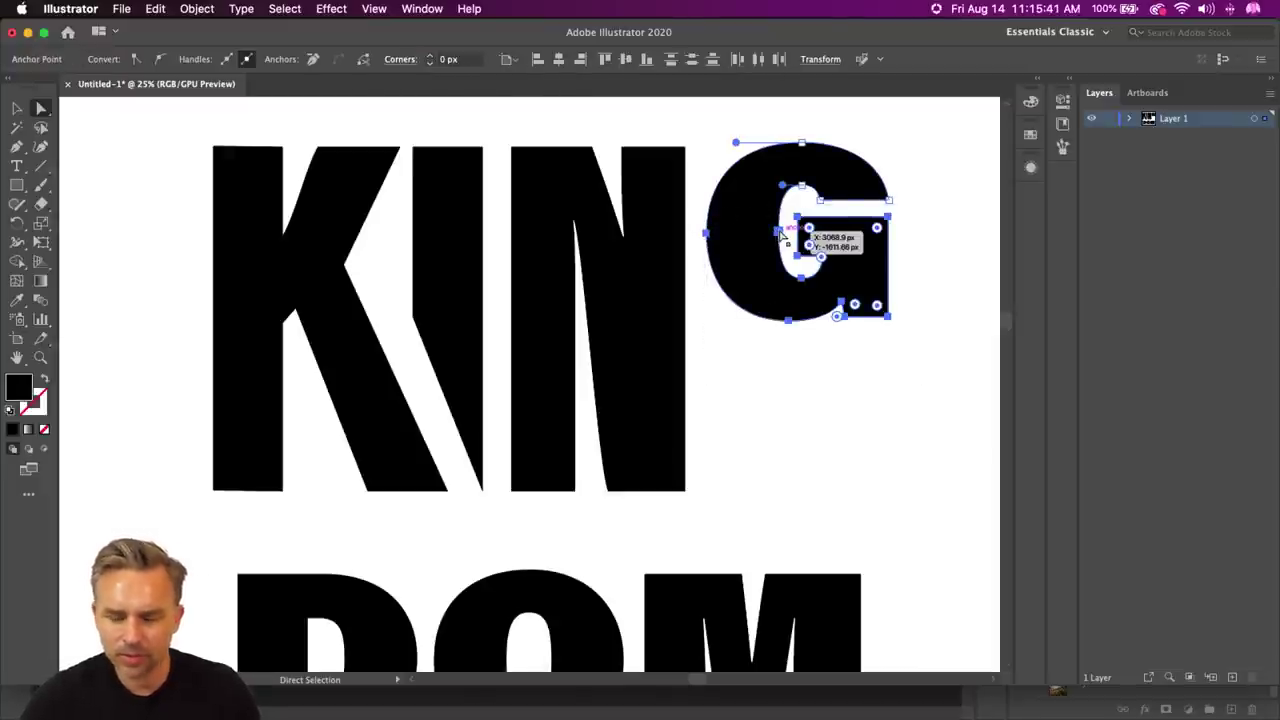
{"action": "left_click", "coordinate": [744, 288]}
{"action": "key", "text": "p"}
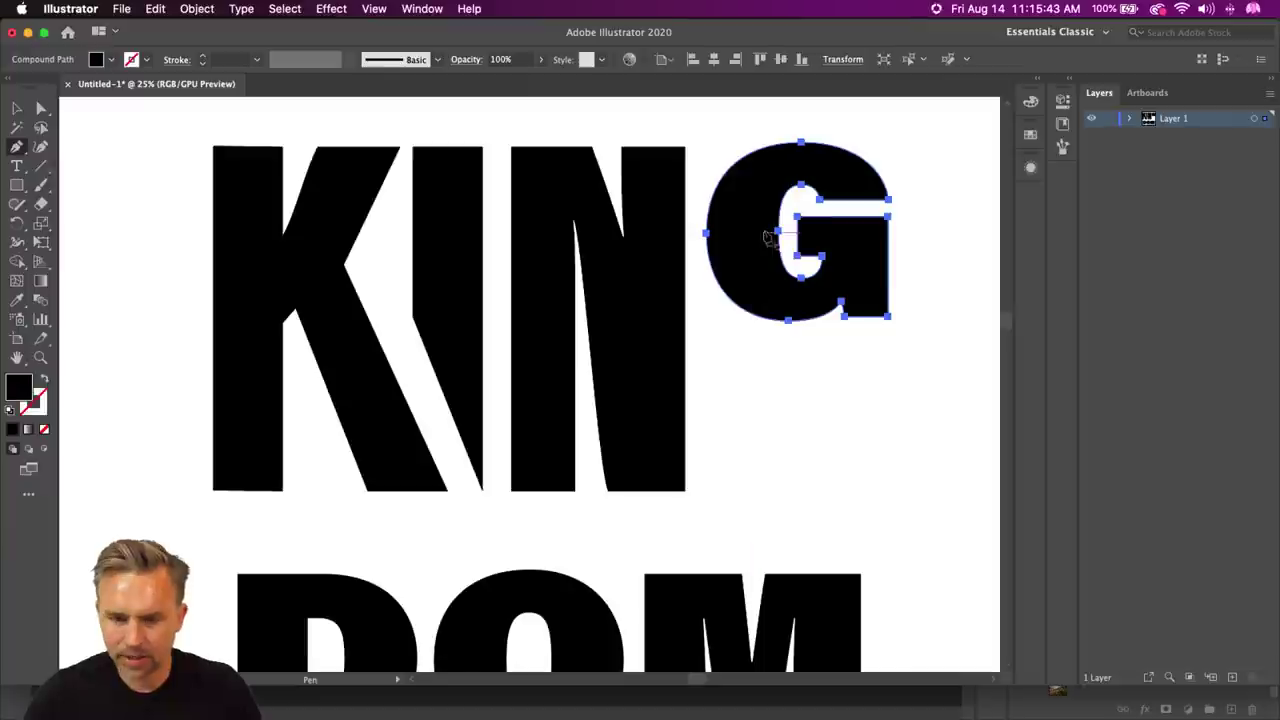
{"action": "left_click", "coordinate": [781, 219]}
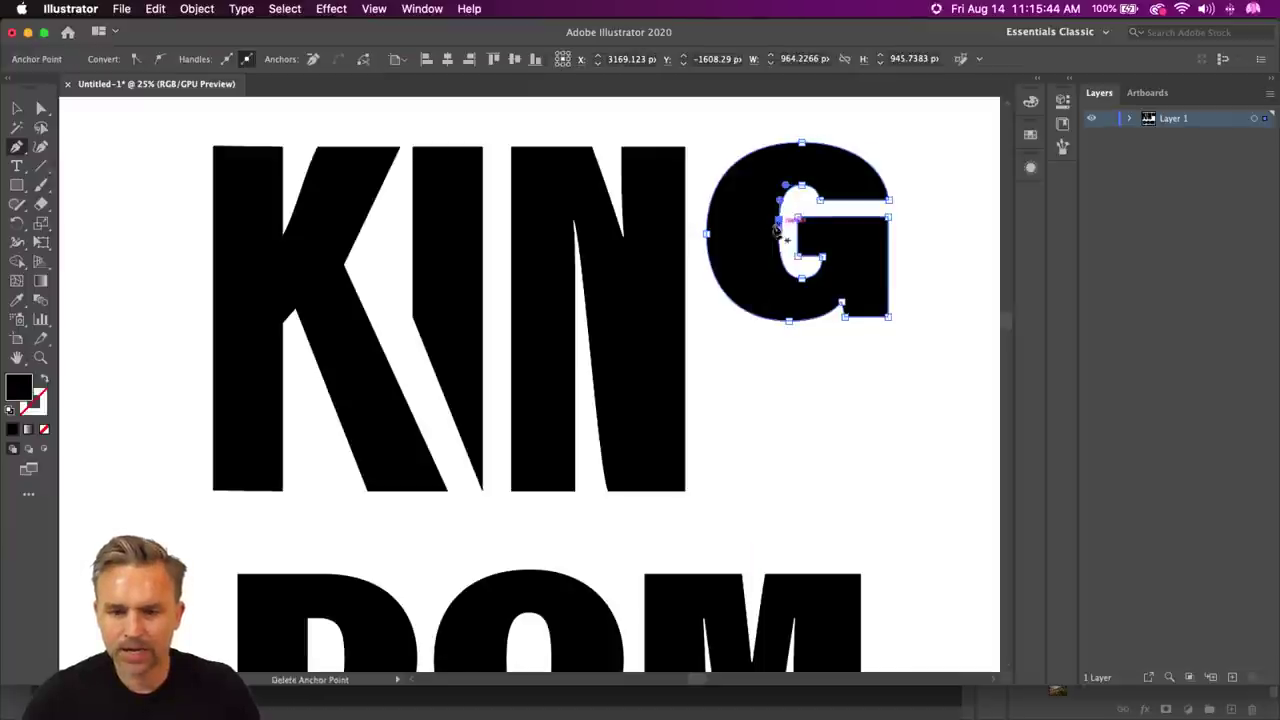
{"action": "left_click", "coordinate": [706, 224]}
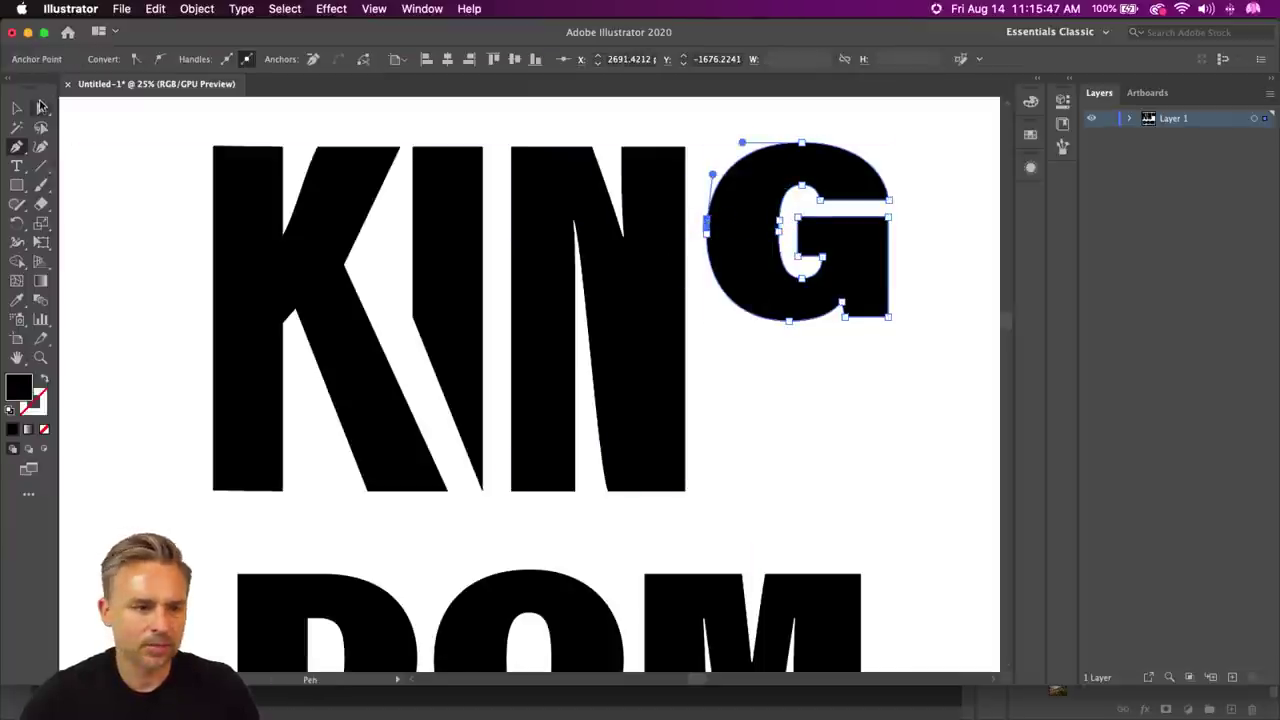
- Stretch the lower half of the G straight down to the baseline of the other KING letters
{"action": "left_click", "coordinate": [40, 106]}
{"action": "left_click_drag", "start_coordinate": [934, 381], "coordinate": [700, 231]}
{"action": "left_click_drag", "start_coordinate": [706, 224], "coordinate": [894, 400]}
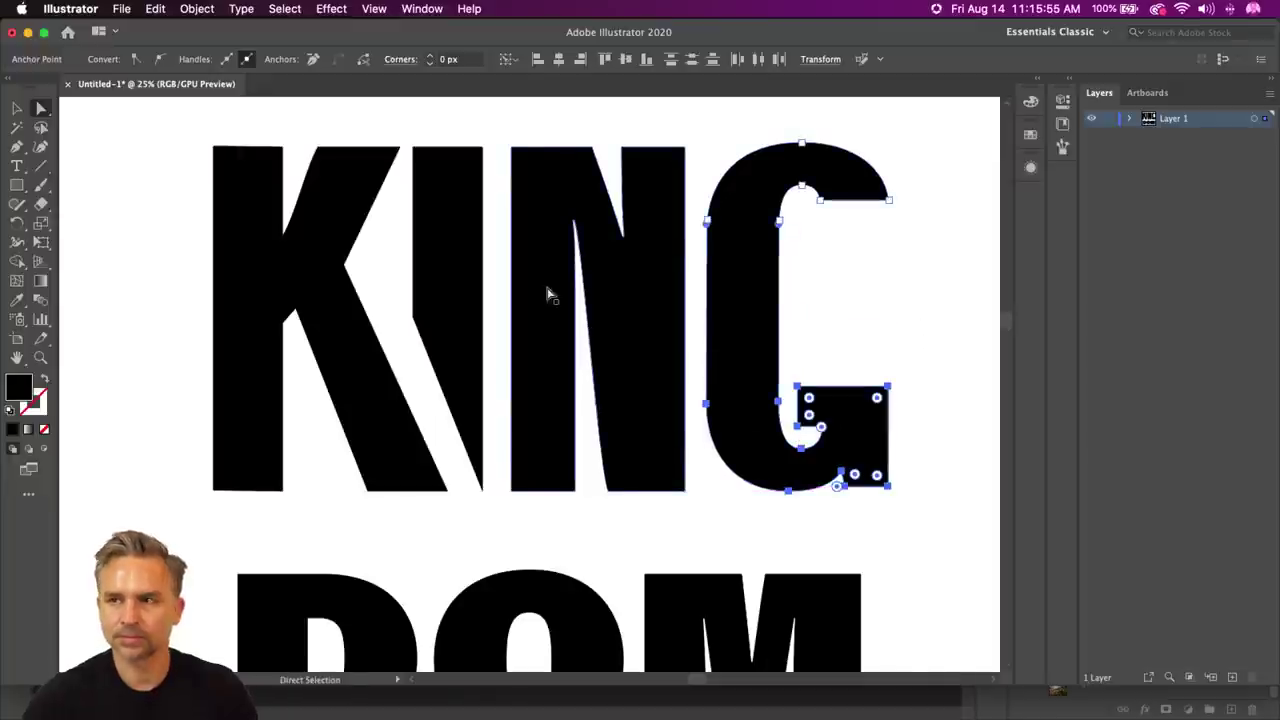
- Add anchor points just above the side anchors on the inner and outer right curves of the D in DOM
{"action": "scroll", "coordinate": [546, 295], "scroll_direction": "down", "scroll_amount": 2}
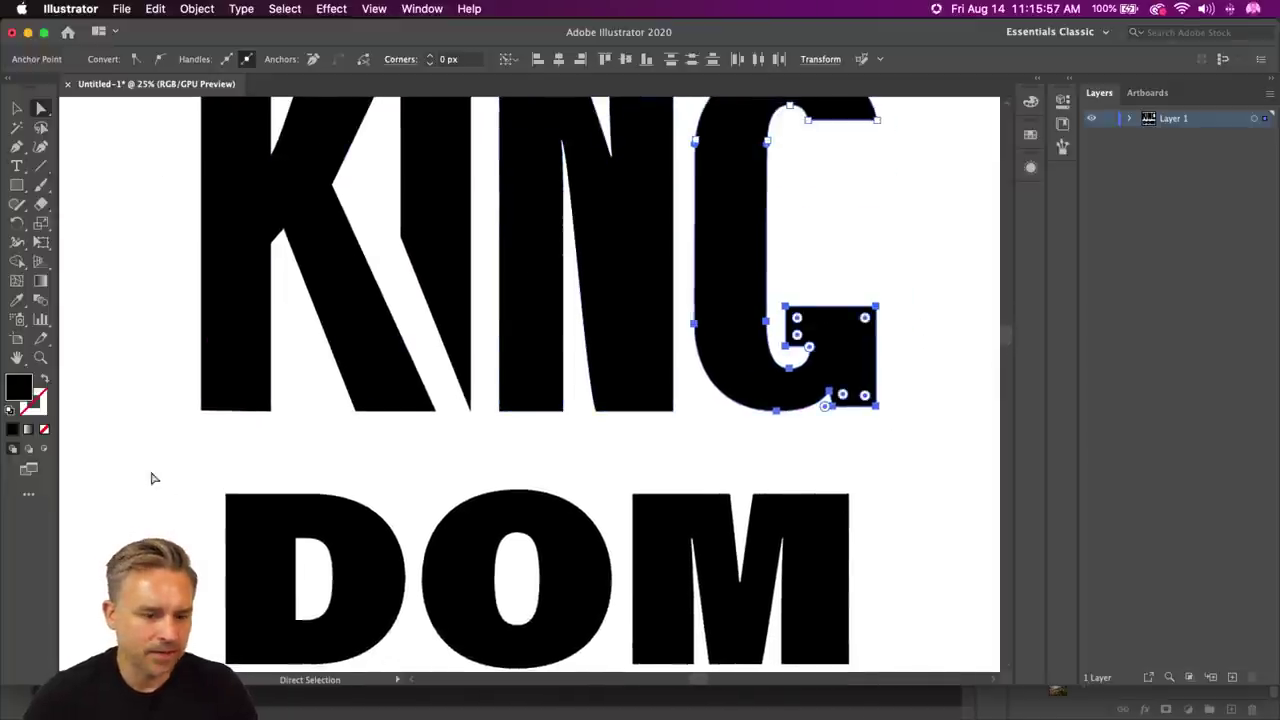
{"action": "left_click_drag", "start_coordinate": [205, 475], "coordinate": [362, 602]}
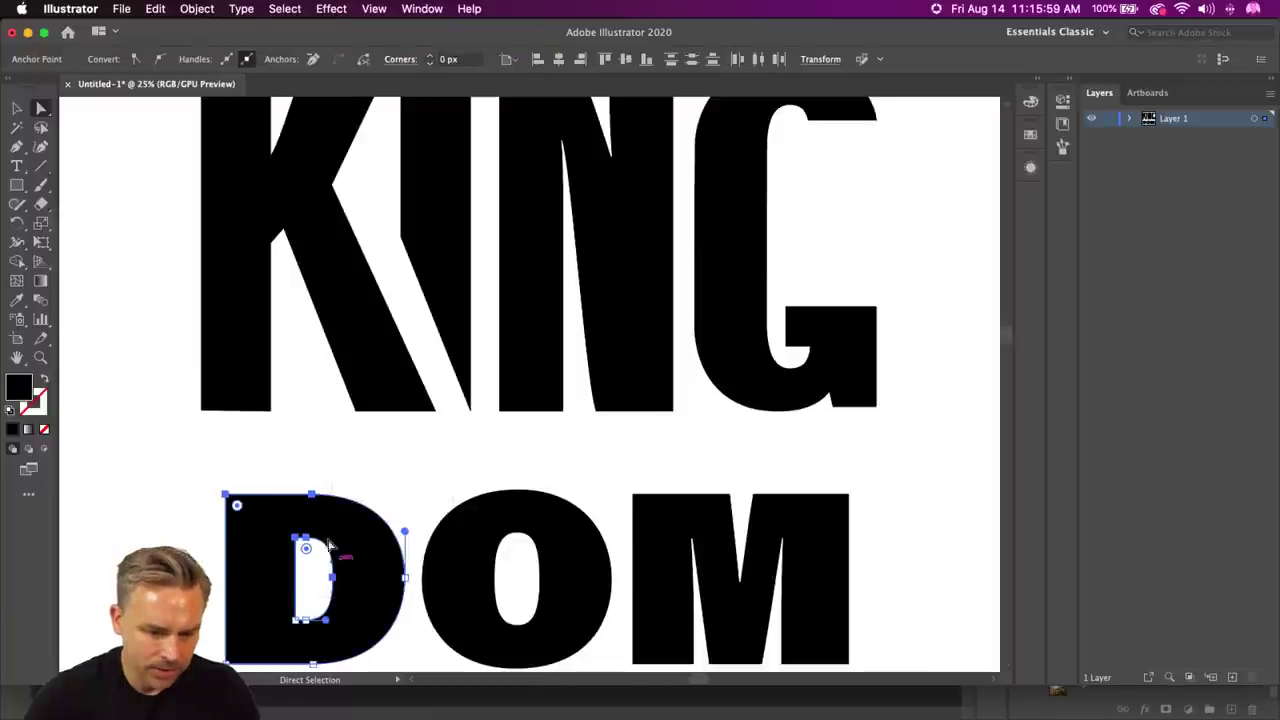
{"action": "left_click", "coordinate": [330, 542]}
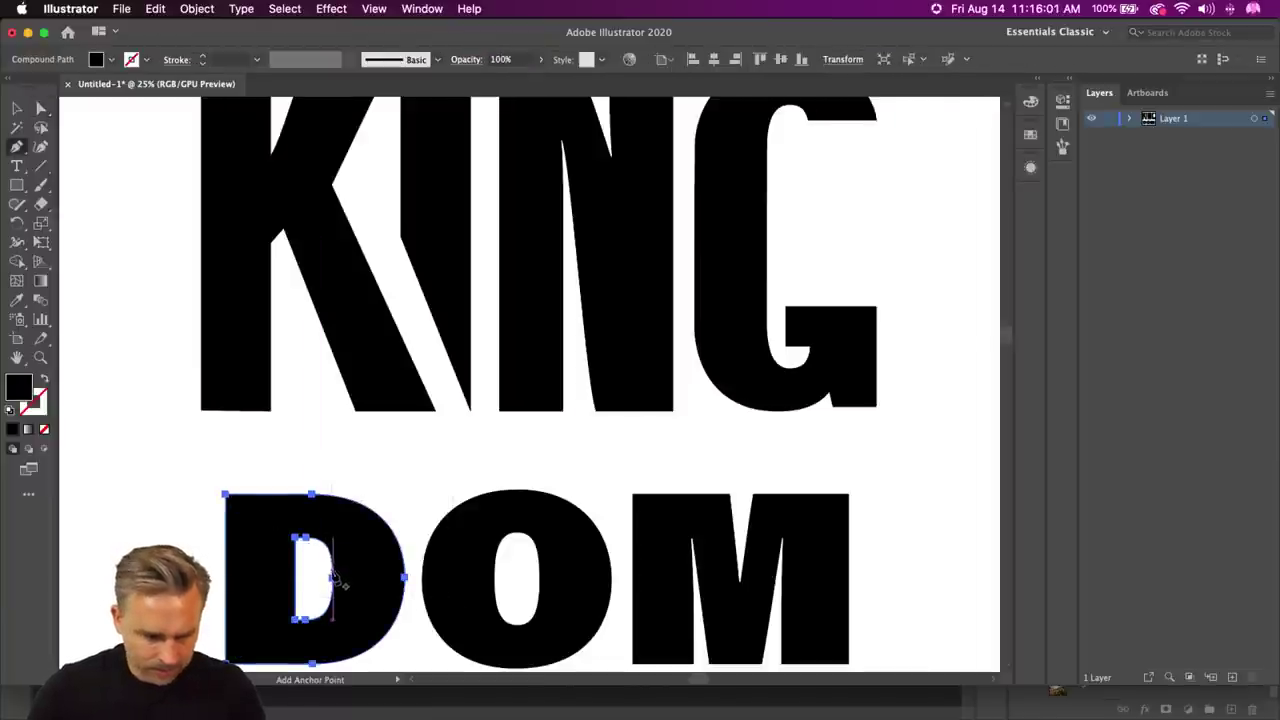
{"action": "left_click", "coordinate": [333, 574]}
{"action": "key", "text": "p"}
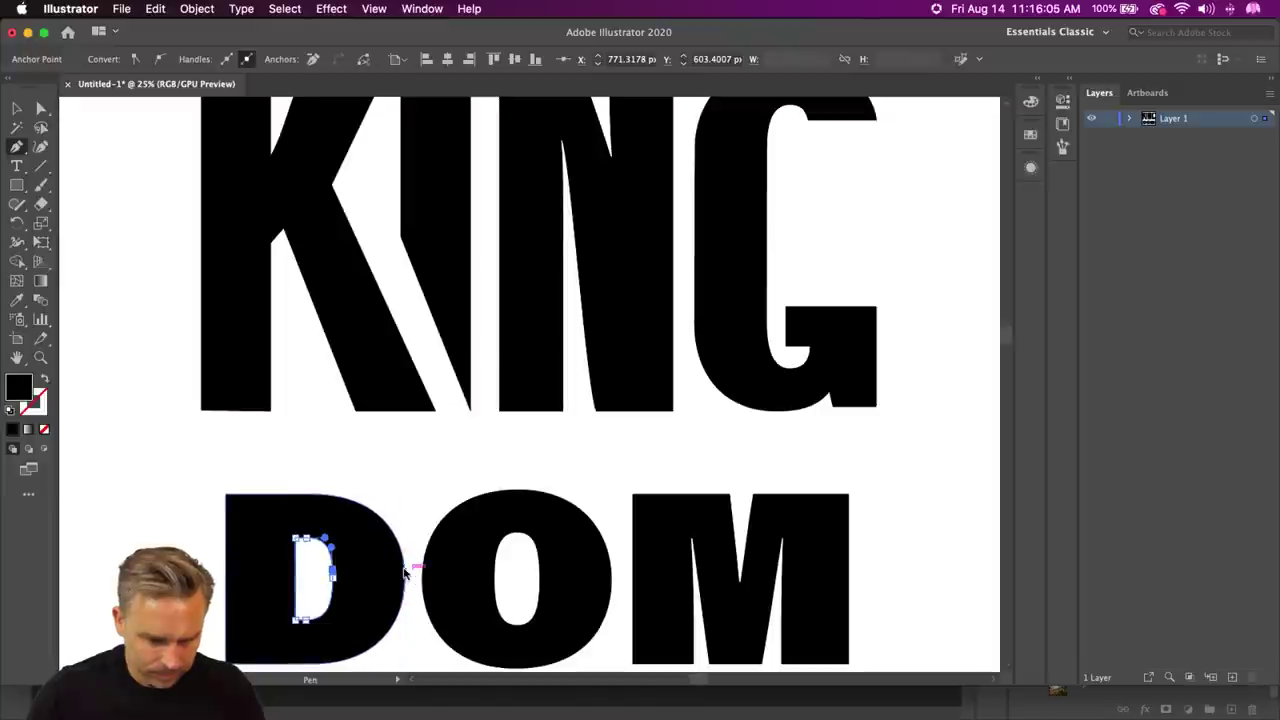
{"action": "left_click", "coordinate": [405, 569]}
{"action": "key", "text": "super+z"}
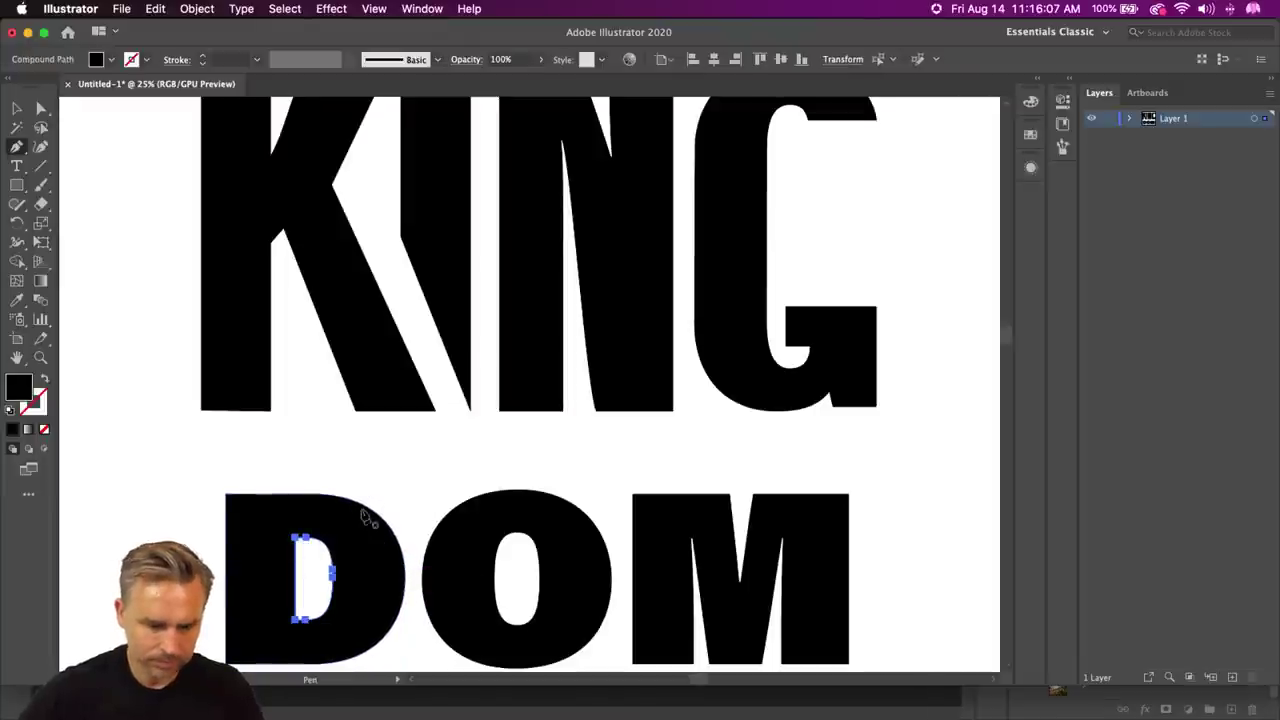
{"action": "left_click", "coordinate": [42, 110]}
{"action": "left_click", "coordinate": [229, 491]}
{"action": "left_click", "coordinate": [259, 520]}
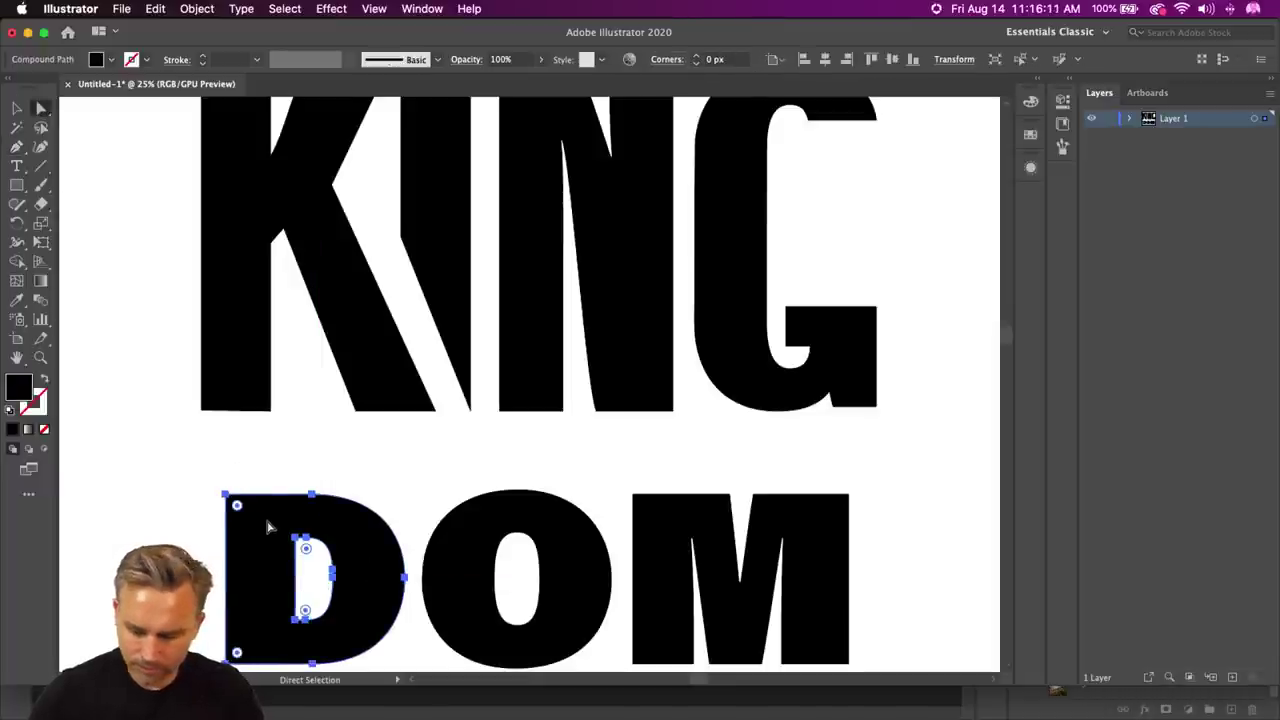
{"action": "key", "text": "p"}
{"action": "left_click", "coordinate": [406, 575]}
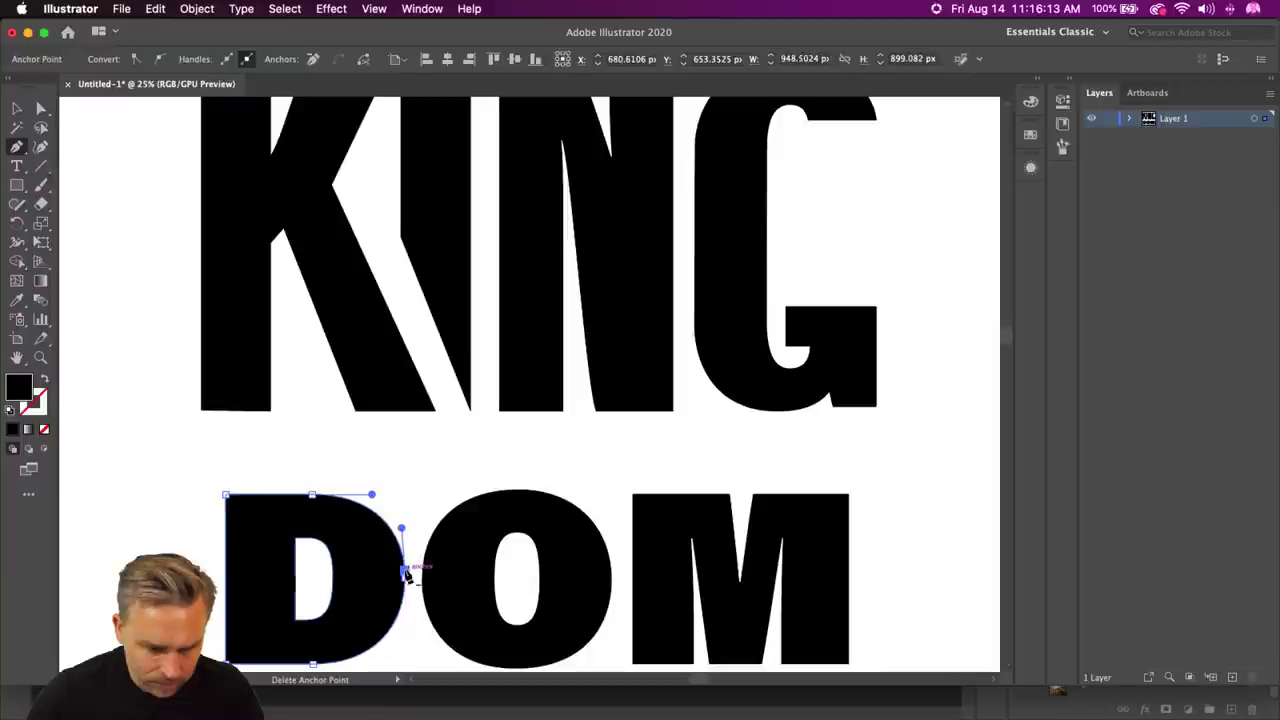
- Stretch the upper half of the D straight up to just below KING
{"action": "left_click", "coordinate": [42, 114]}
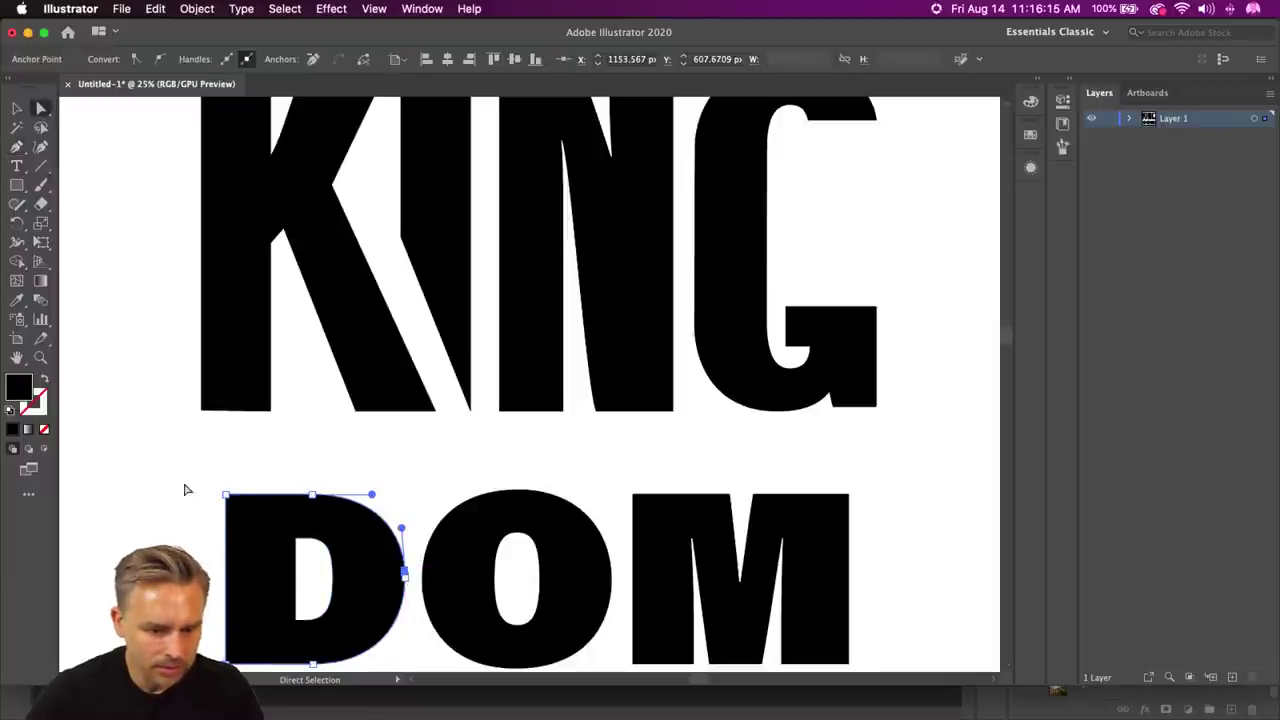
{"action": "left_click_drag", "start_coordinate": [369, 549], "coordinate": [413, 577]}
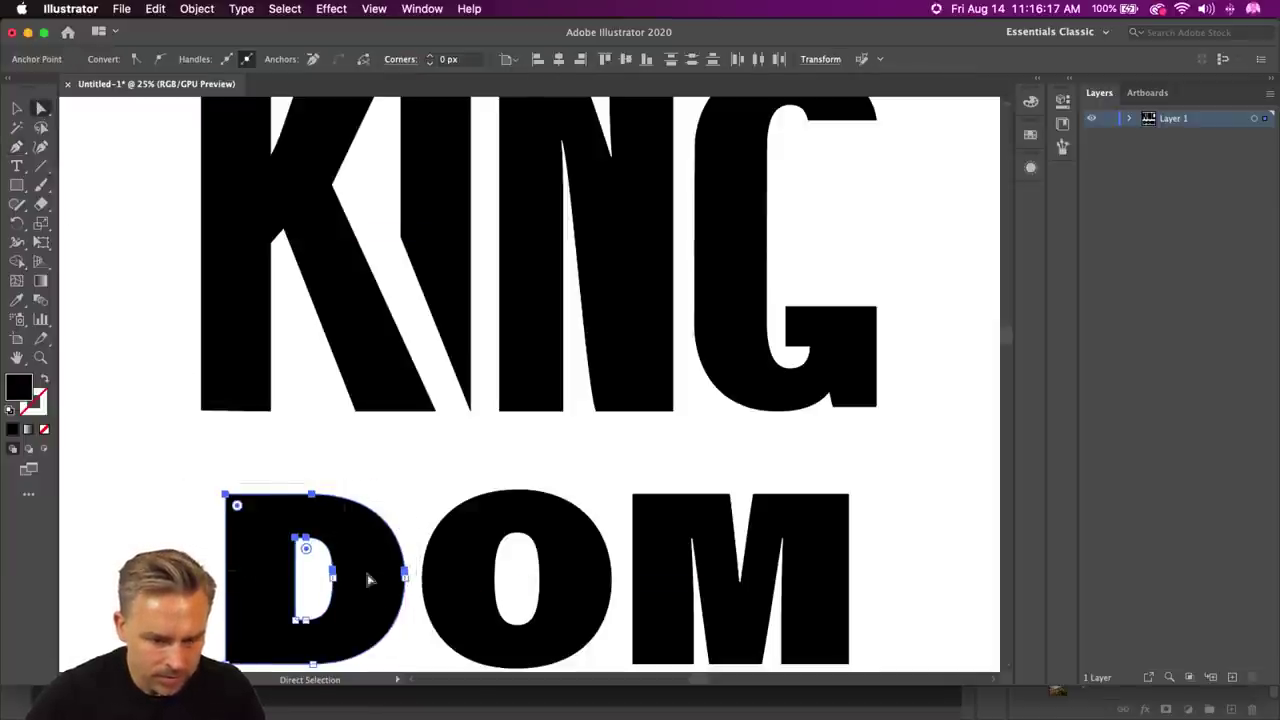
{"action": "left_click_drag", "start_coordinate": [236, 505], "coordinate": [228, 424]}
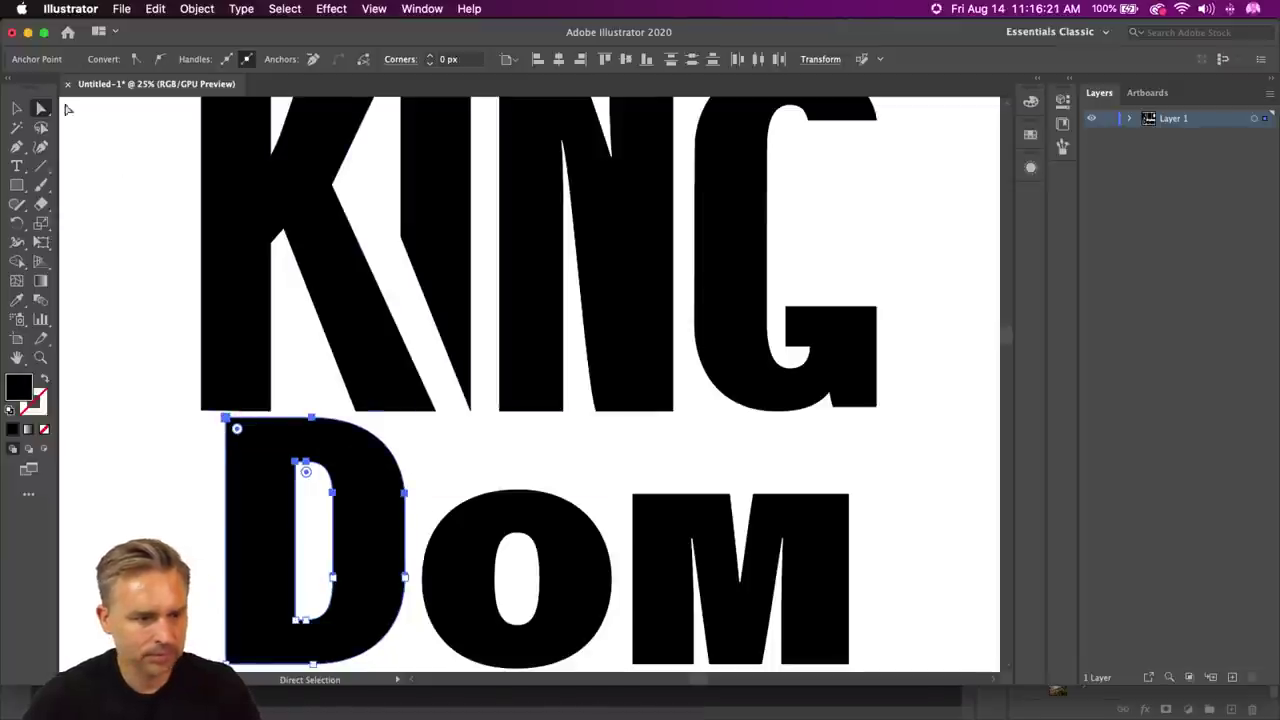
- Scale the O in DOM upward to match the D's top edge, and select the M
{"action": "left_click", "coordinate": [16, 107]}
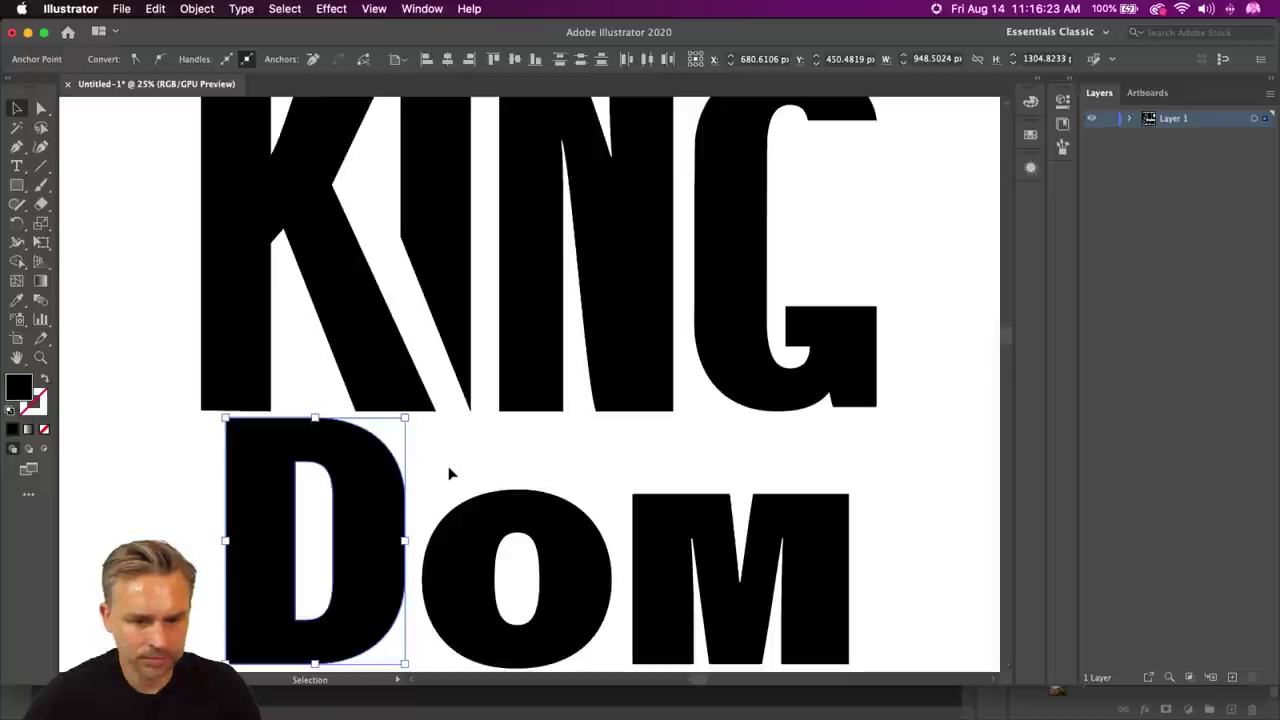
{"action": "left_click", "coordinate": [463, 518]}
{"action": "left_click_drag", "start_coordinate": [505, 491], "coordinate": [516, 418]}
{"action": "left_click", "coordinate": [662, 535]}
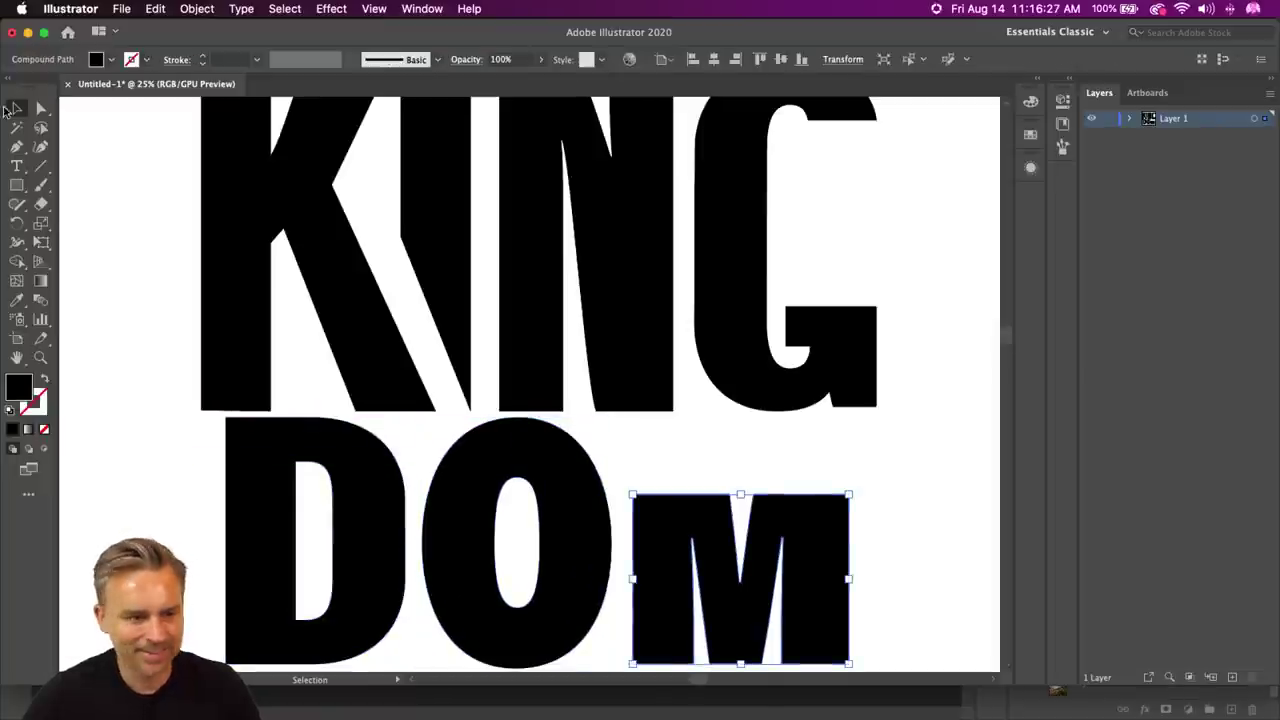
- Stretch the upper anchors of the M in DOM straight up to align its top edge with the D and O
{"action": "left_click", "coordinate": [41, 107]}
{"action": "left_click_drag", "start_coordinate": [618, 456], "coordinate": [884, 610]}
{"action": "left_click_drag", "start_coordinate": [752, 495], "coordinate": [752, 494]}
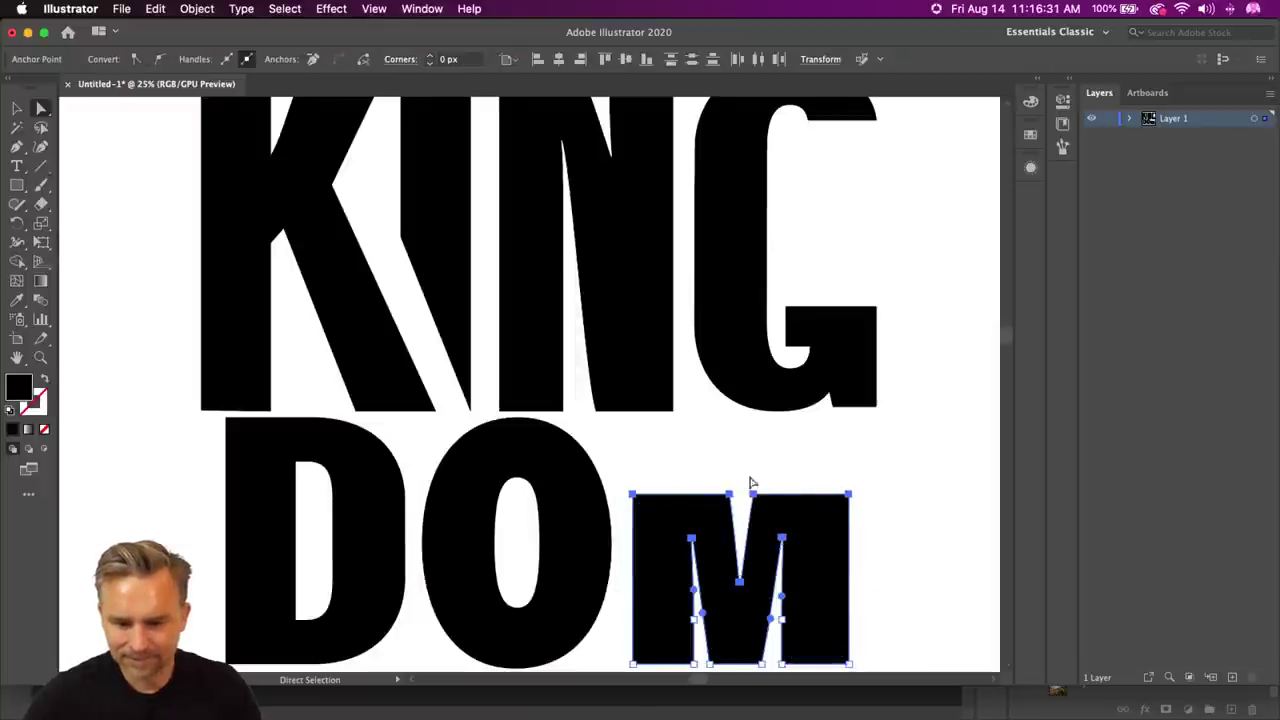
{"action": "left_click_drag", "start_coordinate": [624, 470], "coordinate": [880, 605]}
{"action": "left_click_drag", "start_coordinate": [847, 502], "coordinate": [853, 421]}
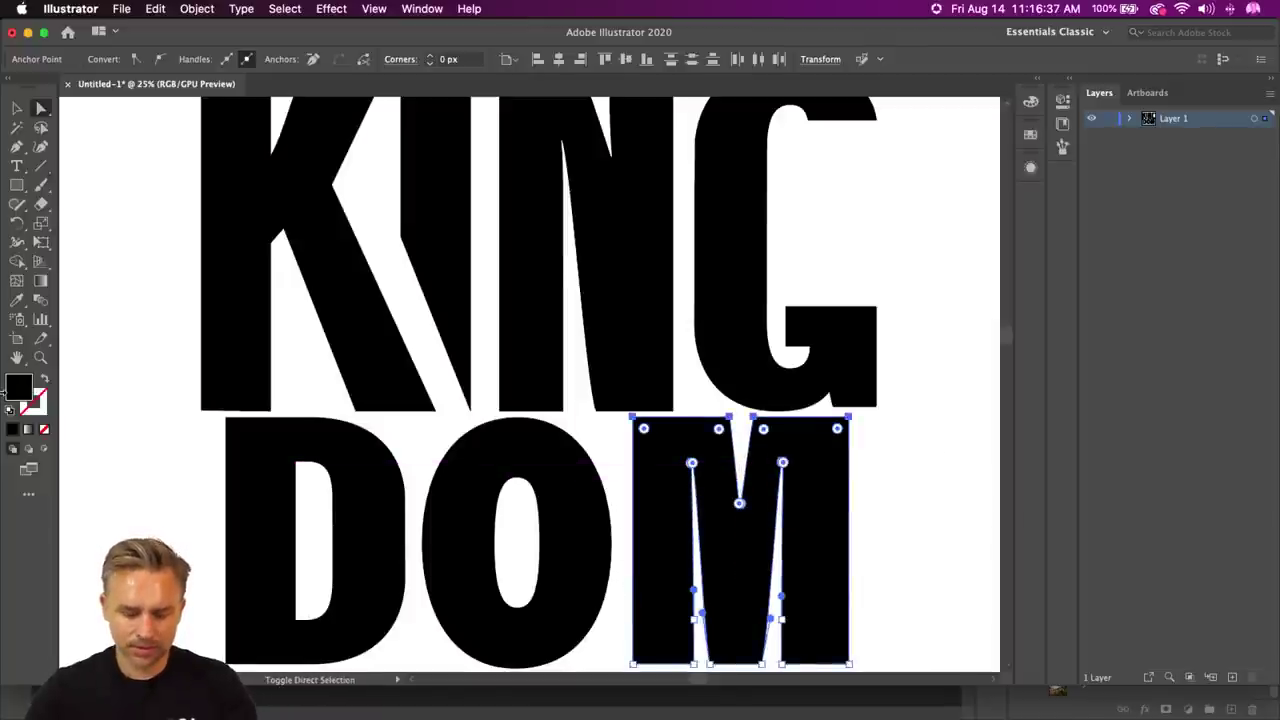
- Scale the three DOM letters up together until their combined width matches KING
{"action": "key", "text": "super+minus"}
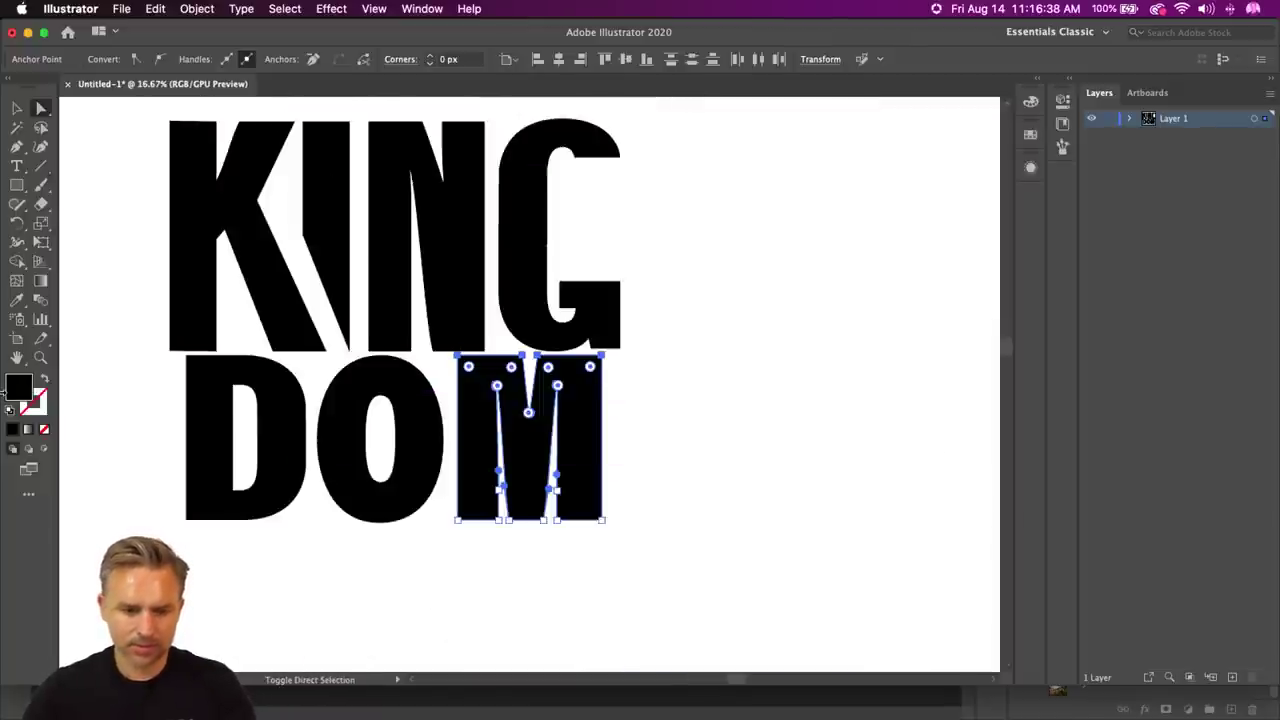
{"action": "left_click", "coordinate": [18, 107]}
{"action": "left_click_drag", "start_coordinate": [143, 386], "coordinate": [660, 612]}
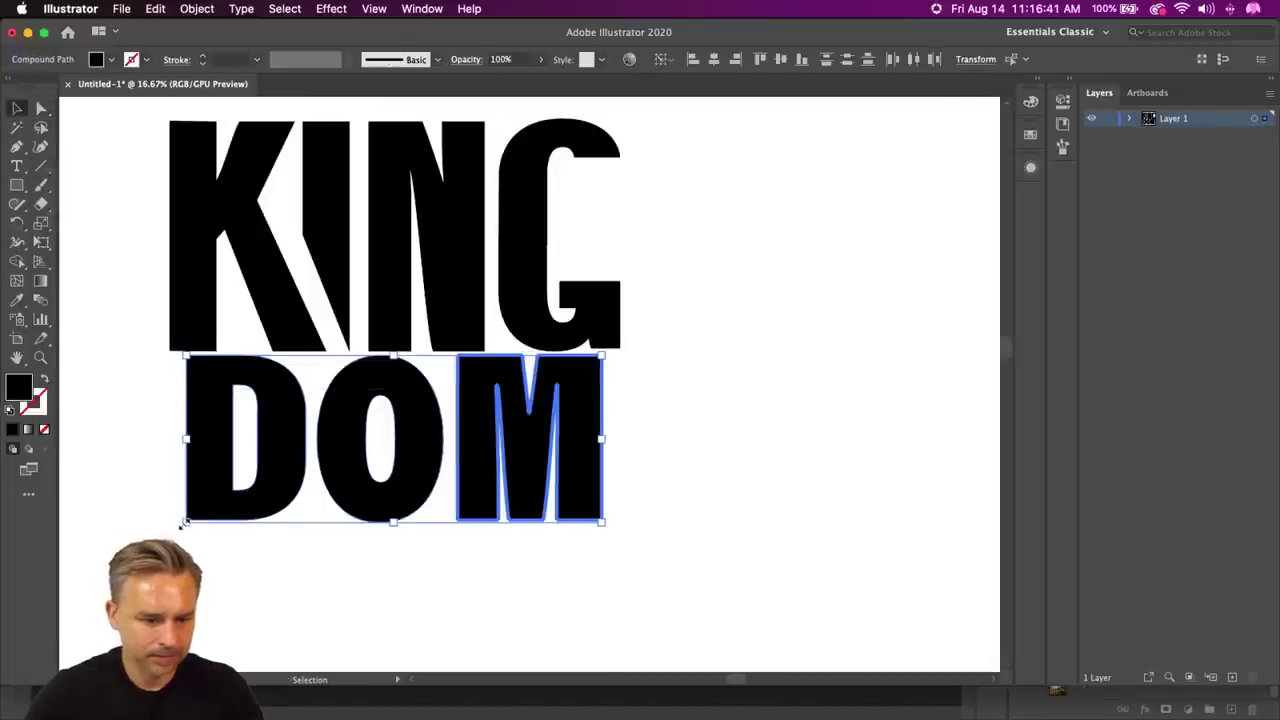
{"action": "mouse_move", "coordinate": [185, 522]}
{"action": "left_mouse_down"}
{"action": "mouse_move", "coordinate": [141, 540]}
{"action": "mouse_move", "coordinate": [170, 535]}
{"action": "left_mouse_up"}
{"action": "left_click", "coordinate": [180, 460], "text": "shift"}
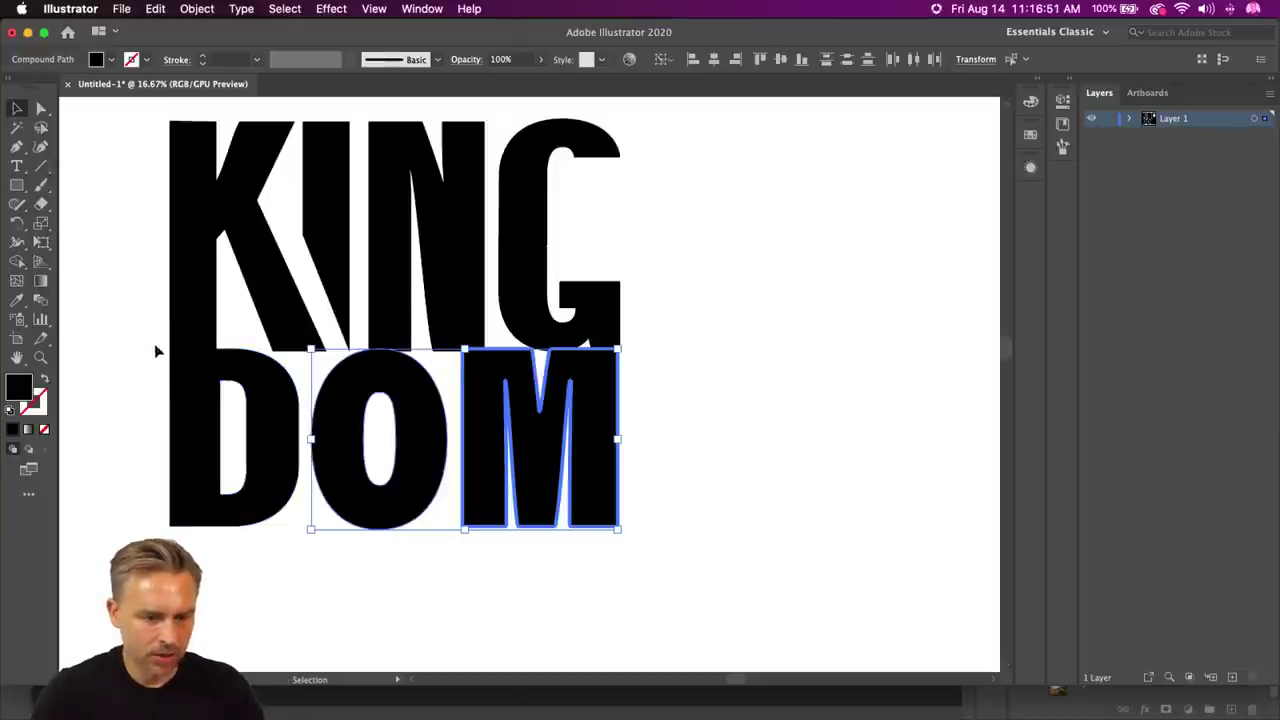
- Move the DOM letters down to leave a thin gap below KING, and stretch them downward to about KING's height
{"action": "left_click", "coordinate": [229, 500]}
{"action": "left_click", "coordinate": [349, 466], "text": "shift"}
{"action": "left_click", "coordinate": [486, 466], "text": "shift"}
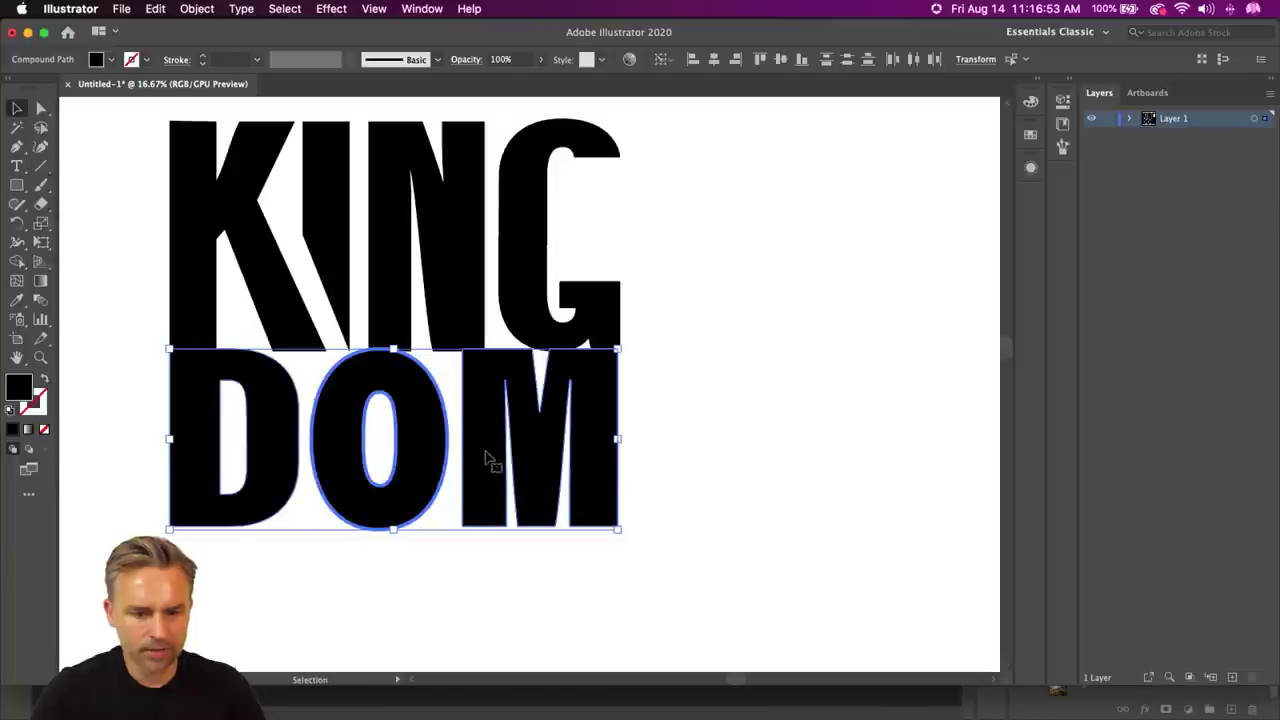
{"action": "left_click_drag", "start_coordinate": [486, 462], "coordinate": [486, 473]}
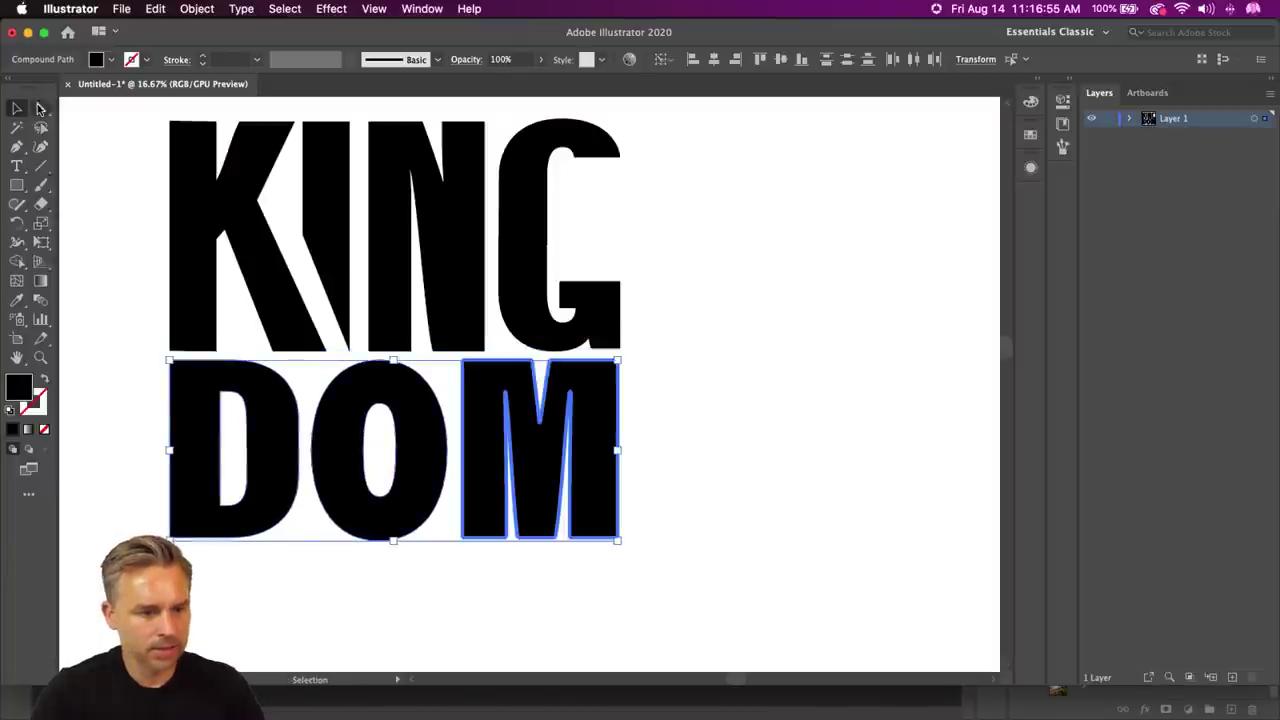
{"action": "left_click", "coordinate": [40, 108]}
{"action": "left_click", "coordinate": [15, 106]}
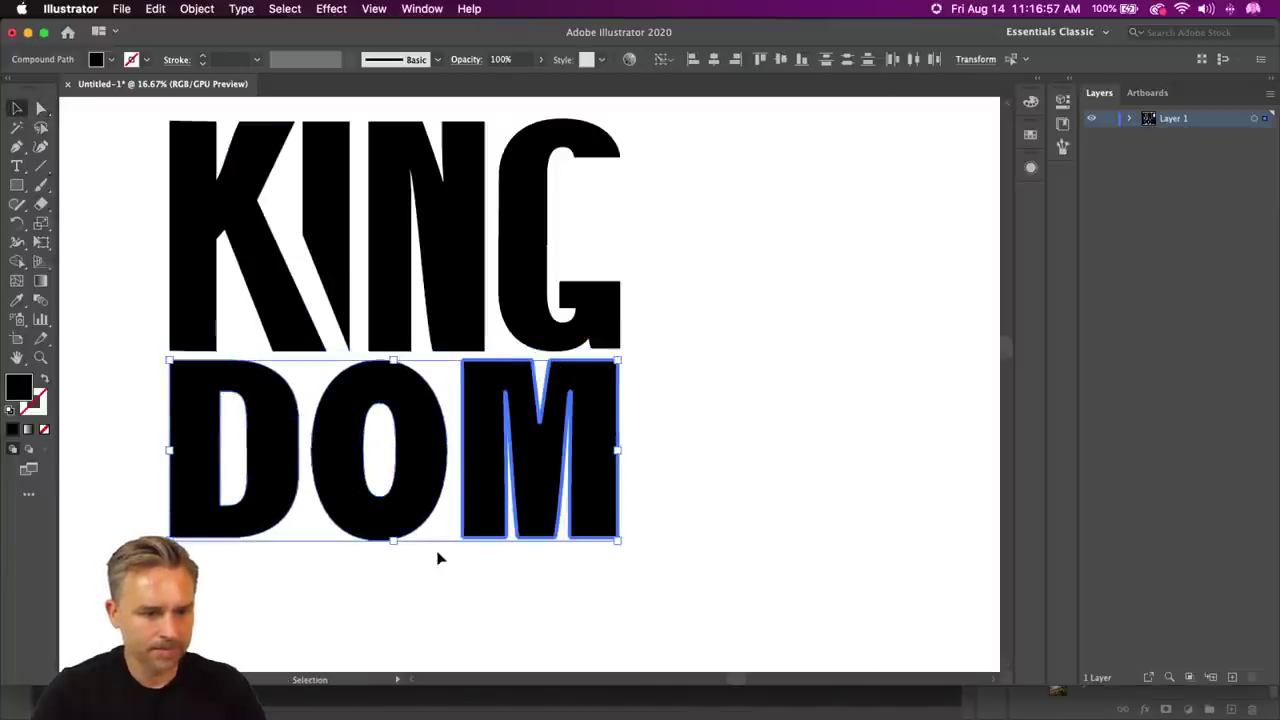
{"action": "left_click_drag", "start_coordinate": [392, 540], "coordinate": [392, 593]}
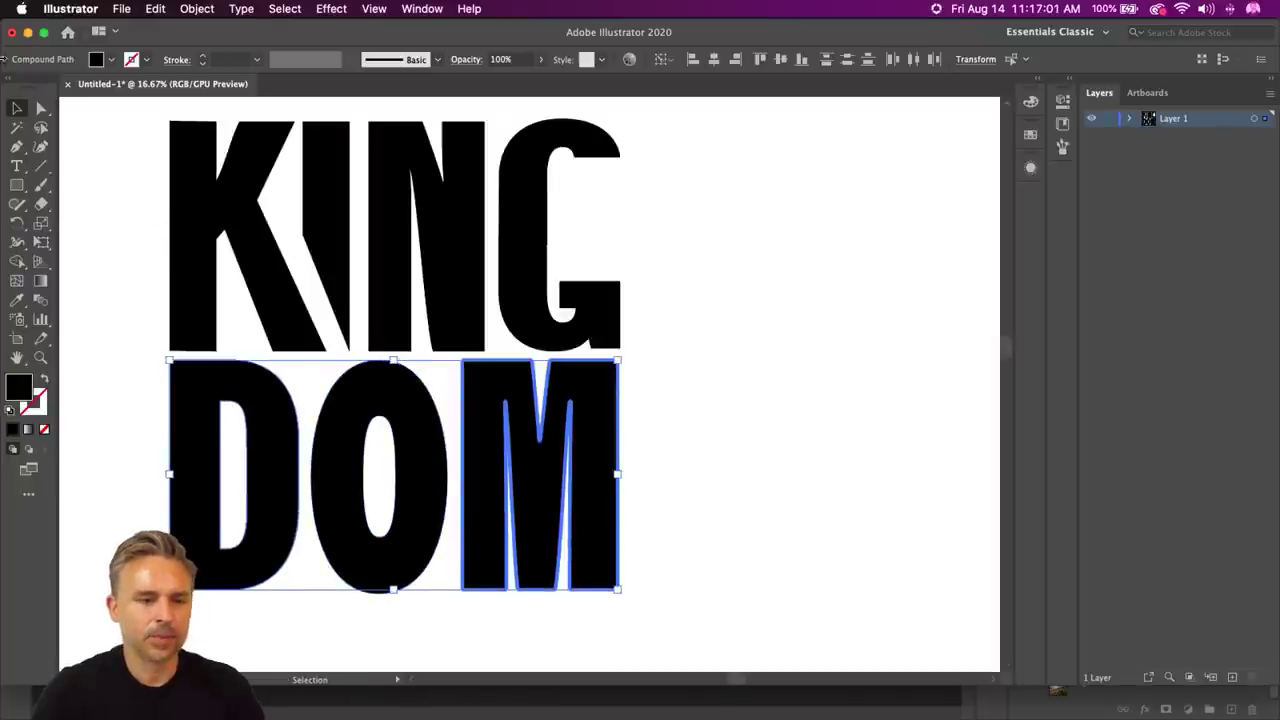
- Extend the upper terminal of the G in KING by moving the two anchor points on its flat edge straight down
{"action": "left_click", "coordinate": [145, 240]}
{"action": "left_click_drag", "start_coordinate": [149, 246], "coordinate": [327, 266]}
{"action": "left_click_drag", "start_coordinate": [277, 107], "coordinate": [874, 663]}
{"action": "left_click_drag", "start_coordinate": [735, 212], "coordinate": [622, 422]}
{"action": "left_click", "coordinate": [789, 274]}
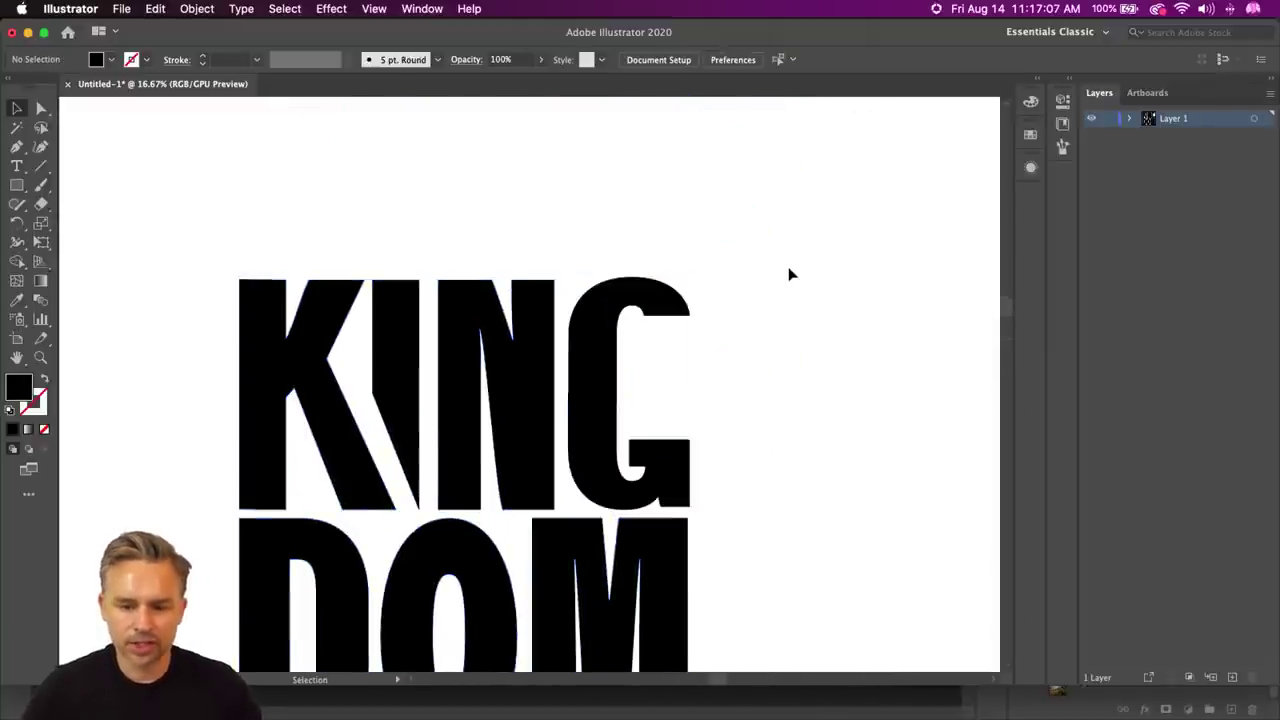
{"action": "key", "text": "super+equal"}
{"action": "key", "text": "super+equal"}
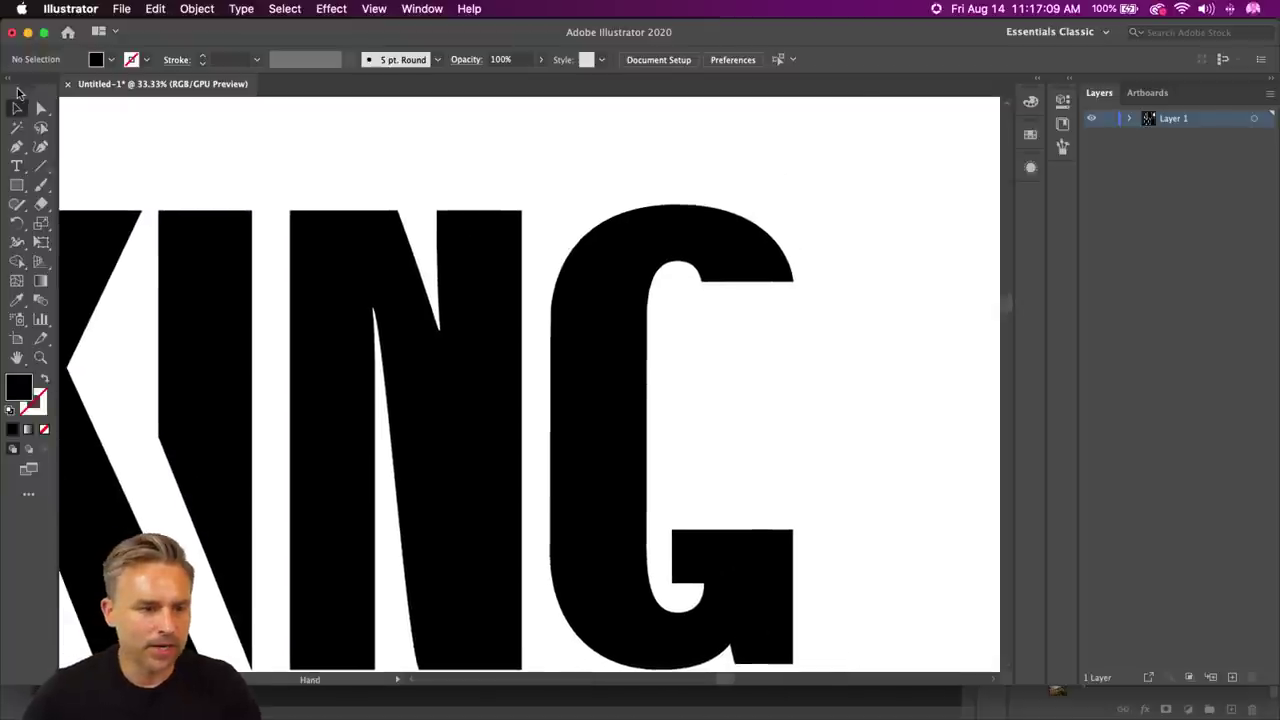
{"action": "left_click", "coordinate": [41, 108]}
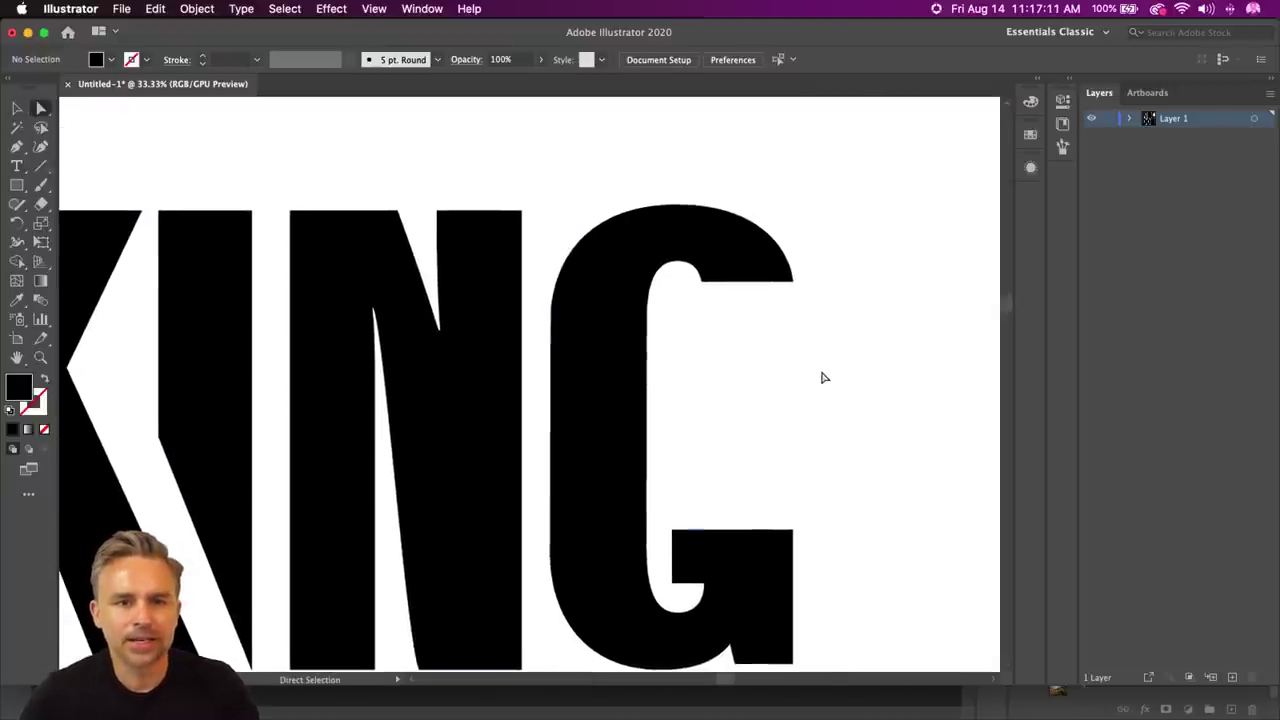
{"action": "left_click_drag", "start_coordinate": [742, 344], "coordinate": [698, 278]}
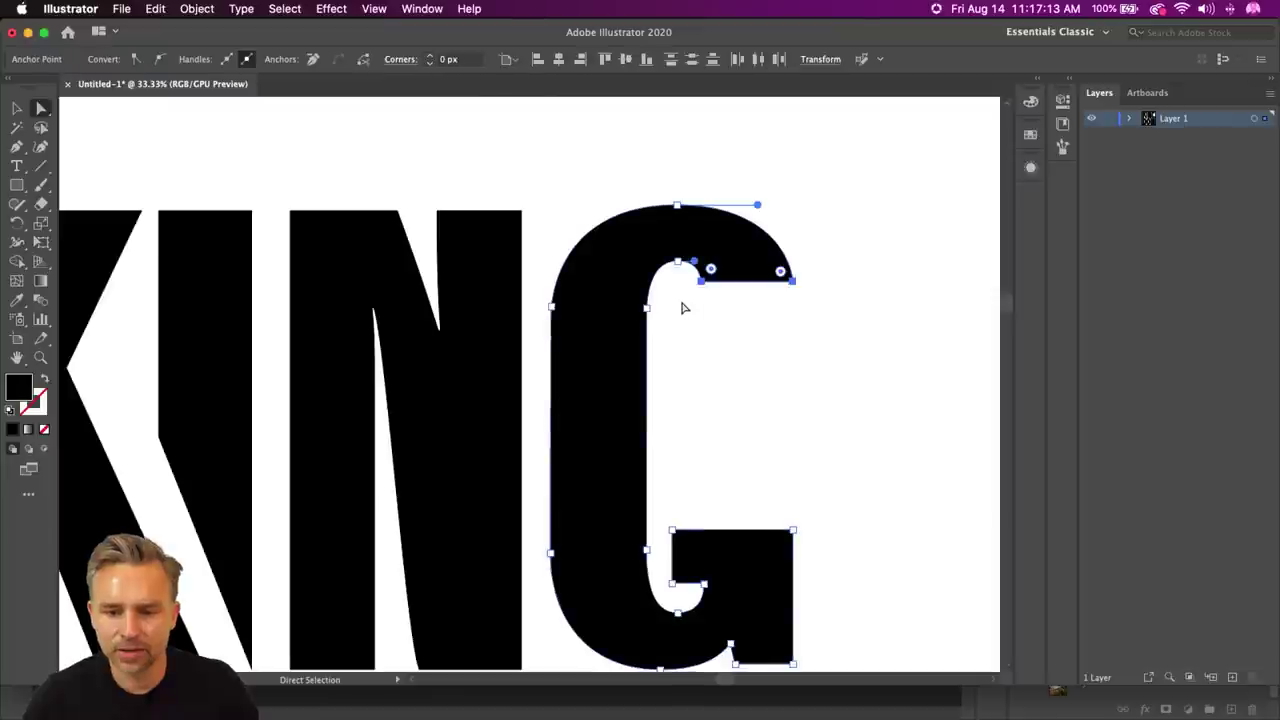
{"action": "key", "text": "shift+Down"}
{"action": "key", "text": "shift+Down"}
{"action": "key", "text": "shift+Down"}
{"action": "key", "text": "shift+Down"}
{"action": "key", "text": "shift+Down"}
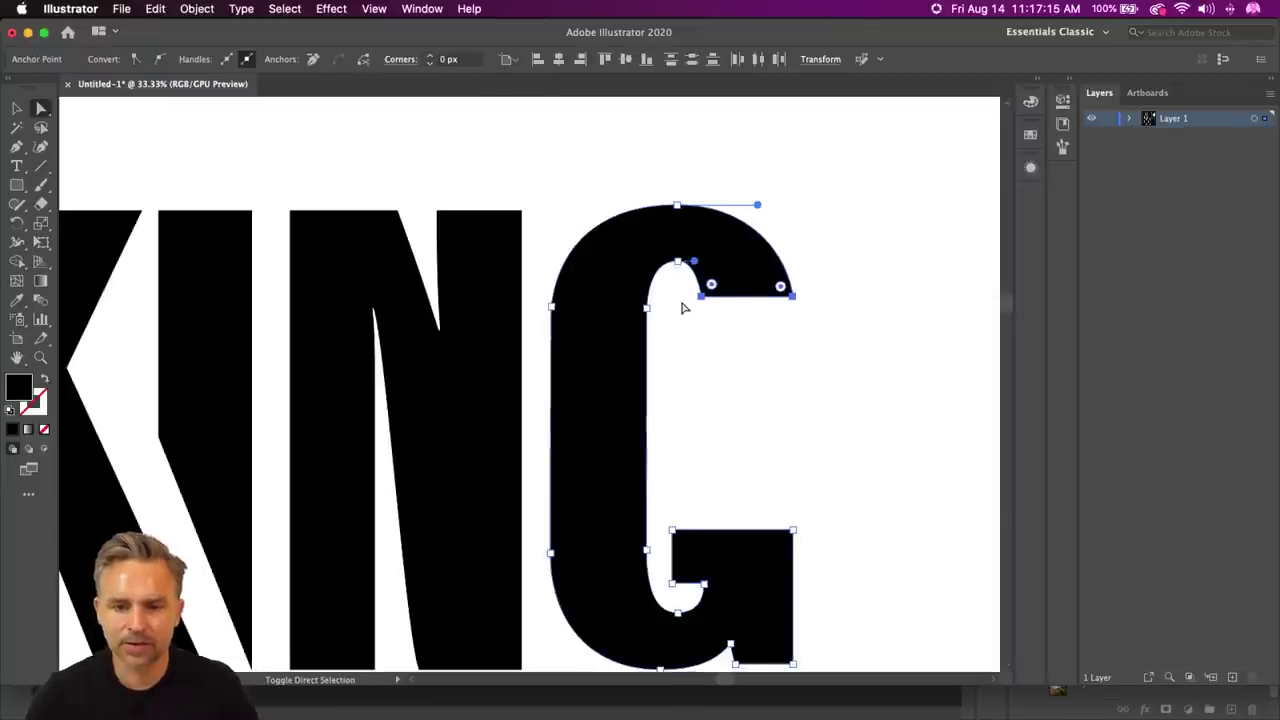
{"action": "left_click", "coordinate": [674, 411]}
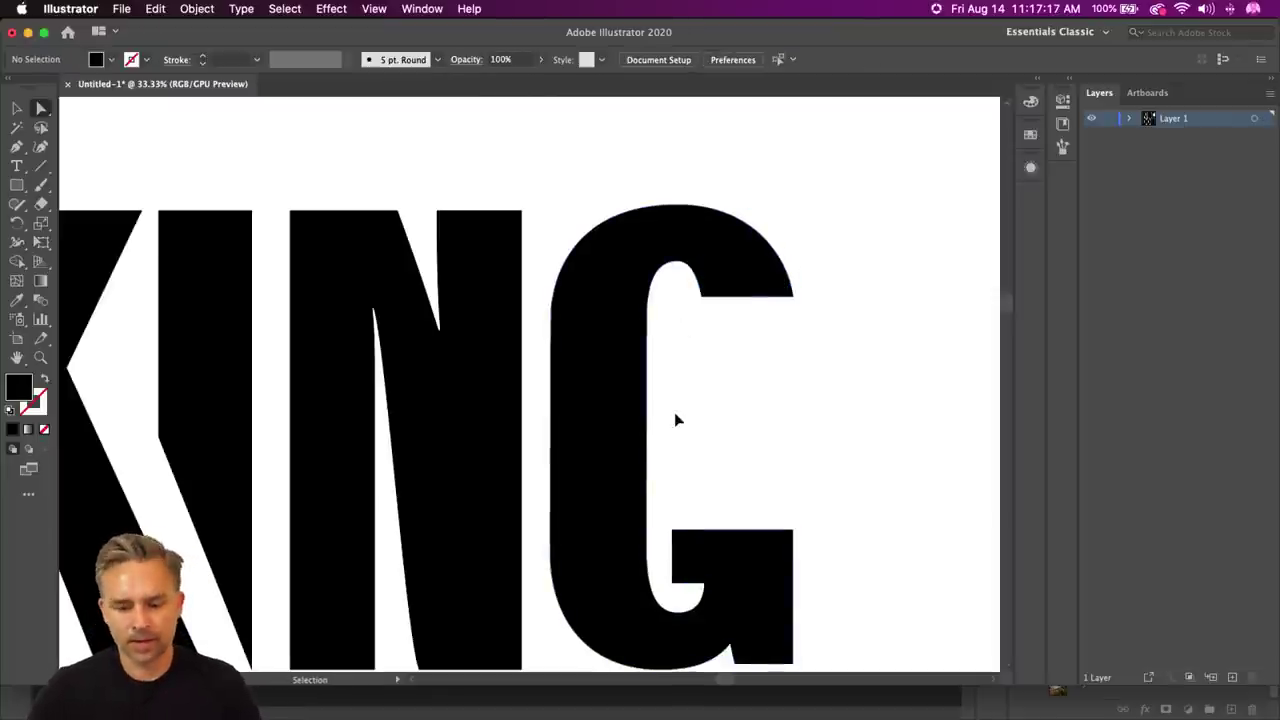
- Copy all the KING and DOM letters and switch to the Animals.psd poster in Photoshop
{"action": "key", "text": "super+minus"}
{"action": "key", "text": "super+minus"}
{"action": "key", "text": "super+minus"}
{"action": "key", "text": "space"}
{"action": "scroll", "coordinate": [682, 395], "scroll_direction": "down", "scroll_amount": 3}
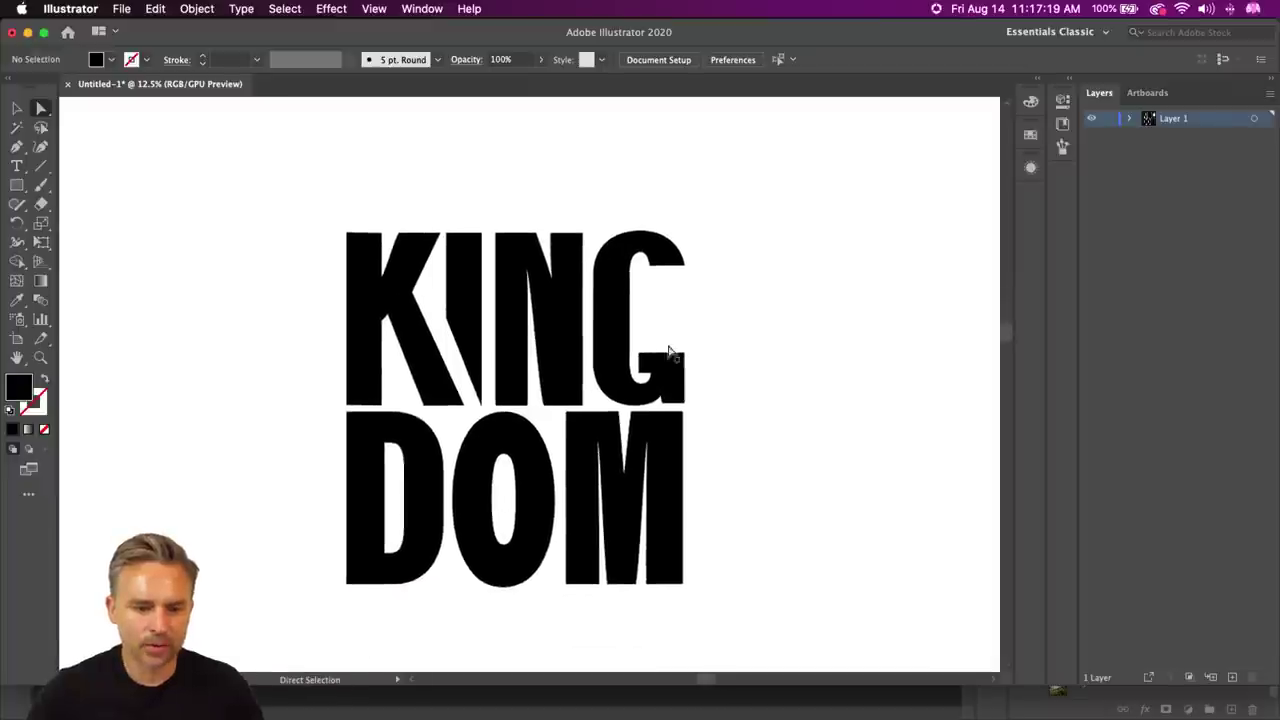
{"action": "left_click", "coordinate": [17, 108]}
{"action": "left_click_drag", "start_coordinate": [209, 163], "coordinate": [783, 650]}
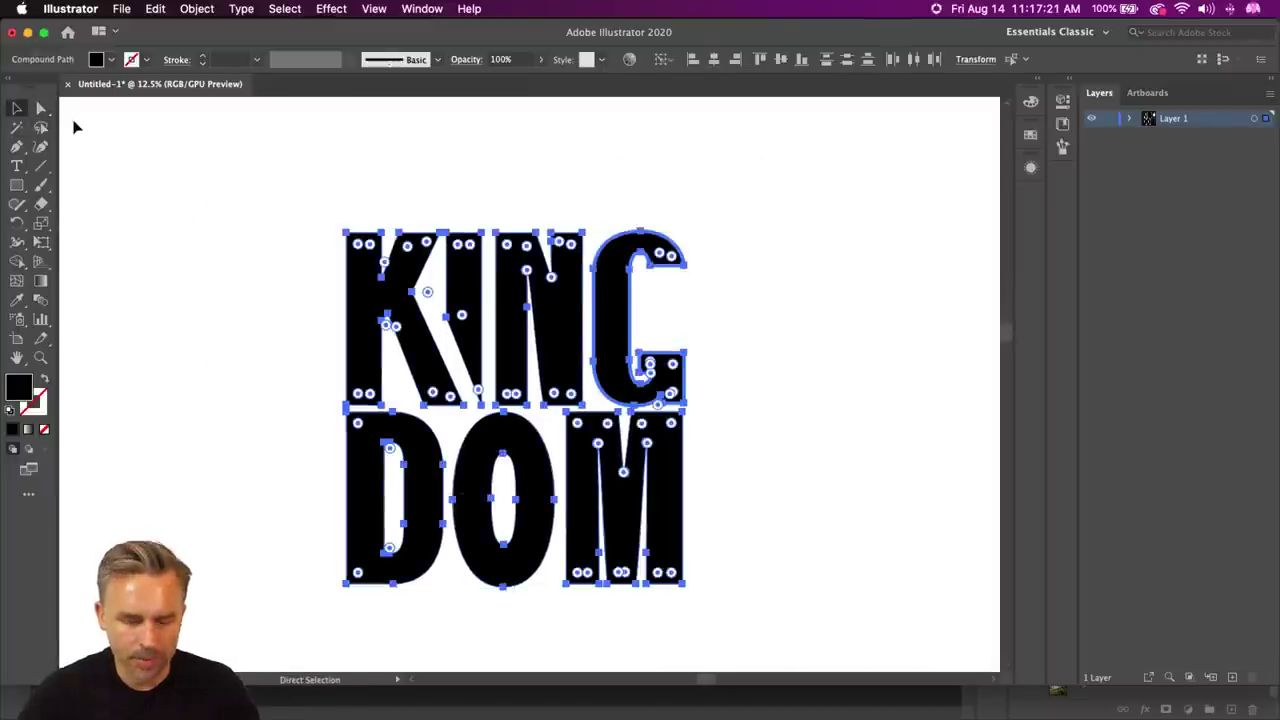
{"action": "key", "text": "v"}
{"action": "left_click", "coordinate": [28, 33]}
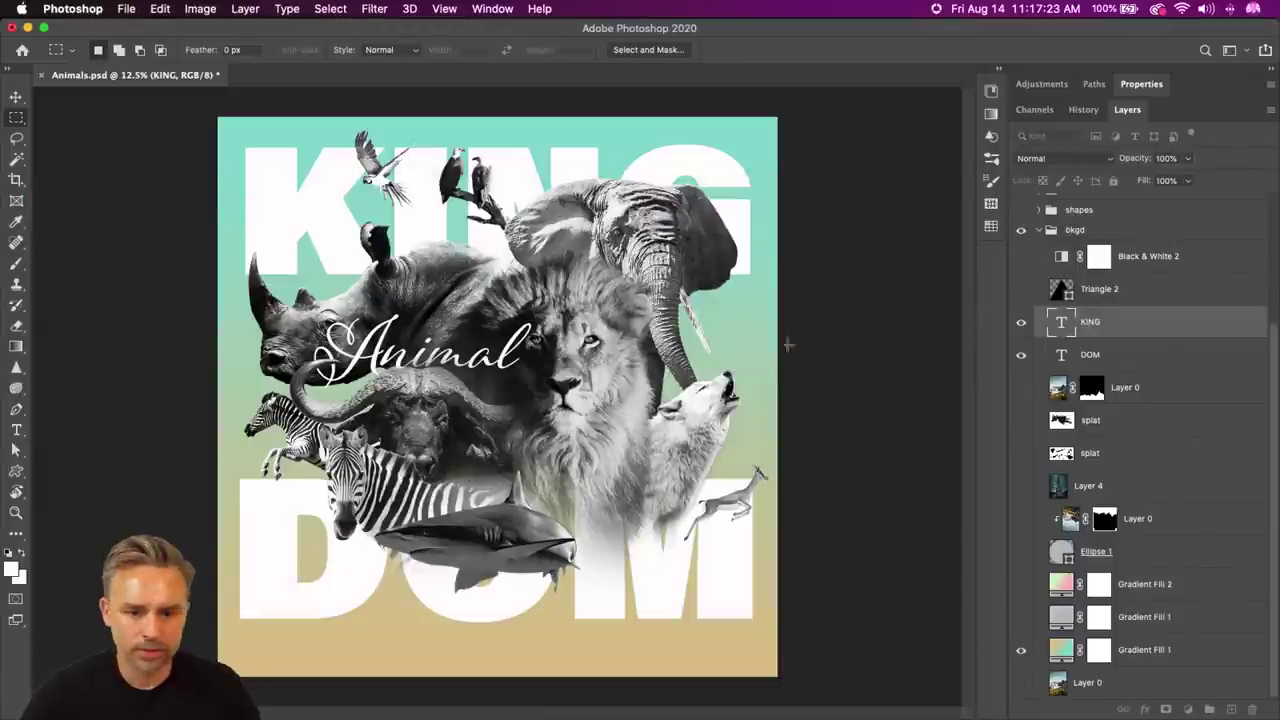
- Hide the KING and DOM text layers and paste the copied lettering as a Smart Object
{"action": "left_click_drag", "start_coordinate": [1020, 326], "coordinate": [1021, 356]}
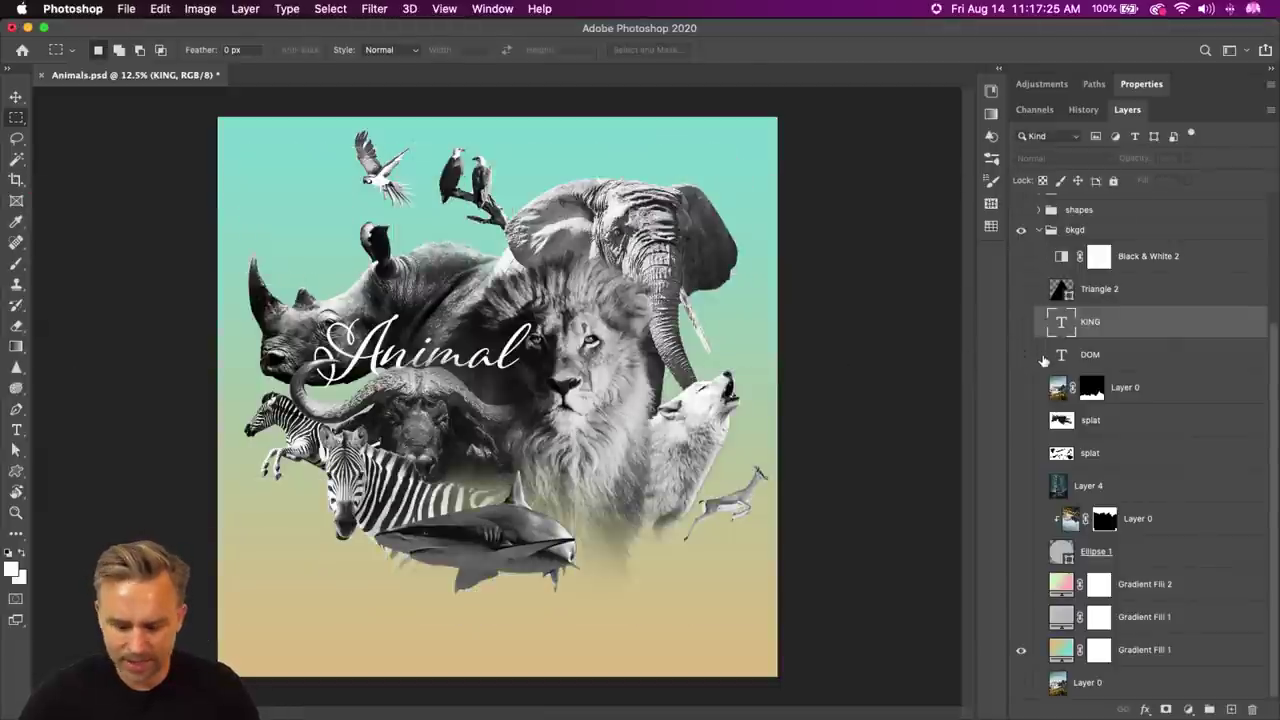
{"action": "key", "text": "super+v"}
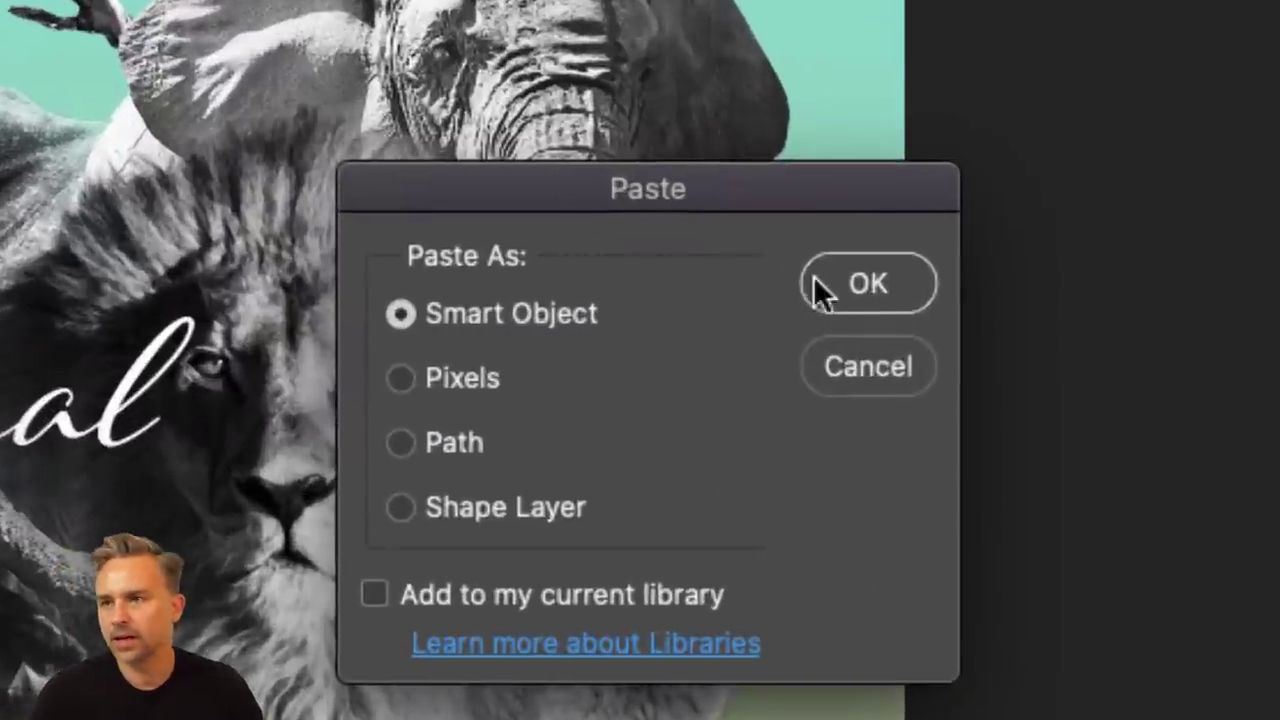
{"action": "left_click", "coordinate": [858, 288]}
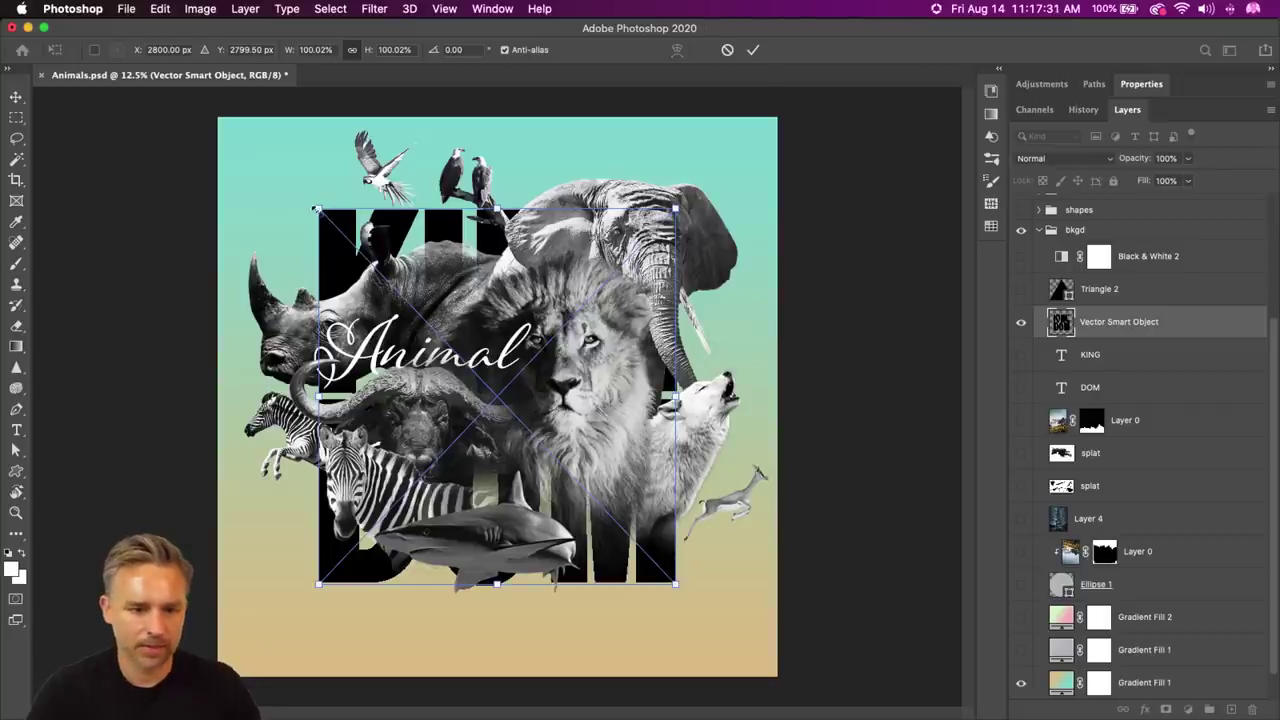
- Scale the pasted lettering proportionally from its centre to about 138.68% to nearly fill the poster
{"action": "left_click_drag", "start_coordinate": [313, 205], "coordinate": [229, 149]}
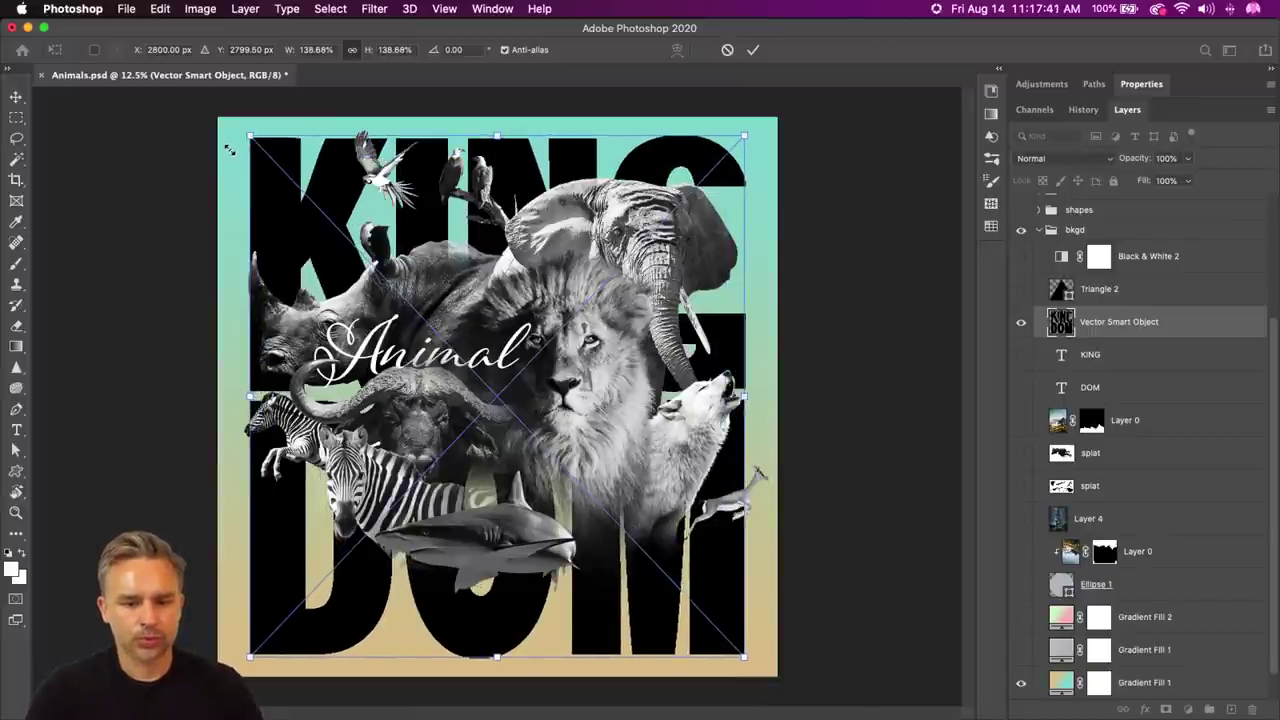
{"action": "key", "text": "Return"}
{"action": "key", "text": "m"}
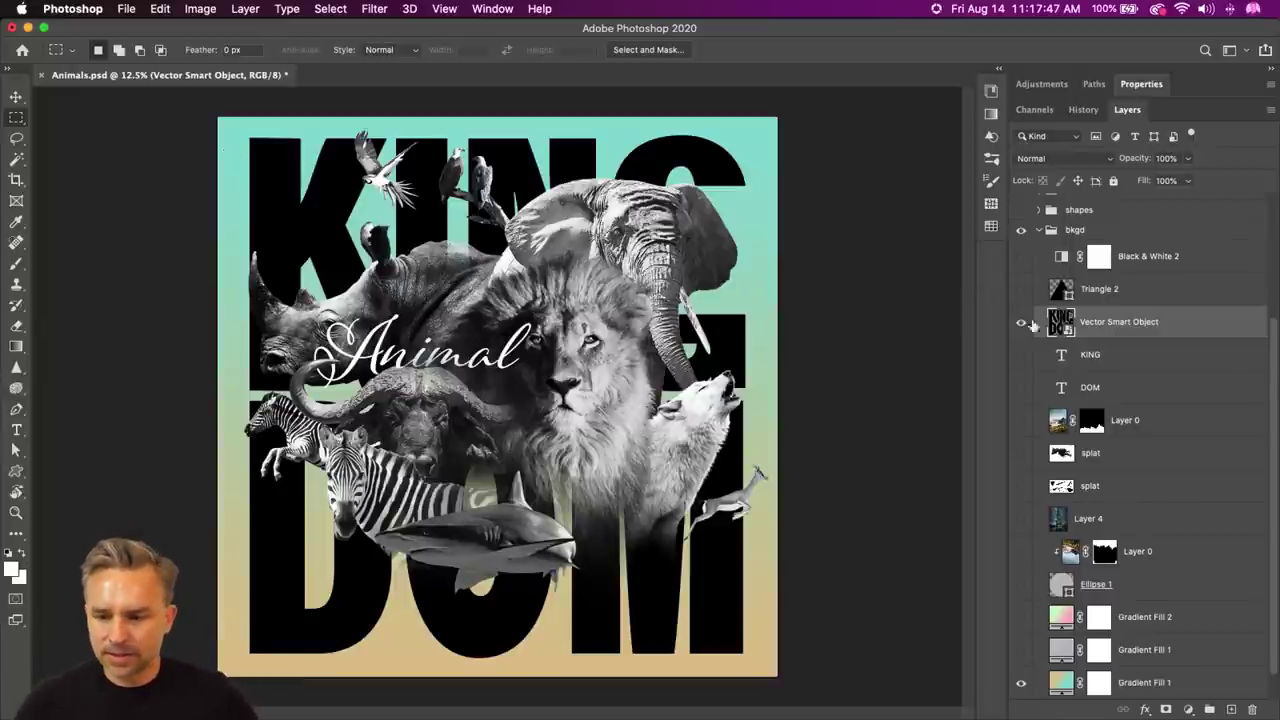
- Open the lettering's Vector Smart Object in Illustrator and fit its artboard to the artwork bounds
{"action": "double_click", "coordinate": [1061, 319]}
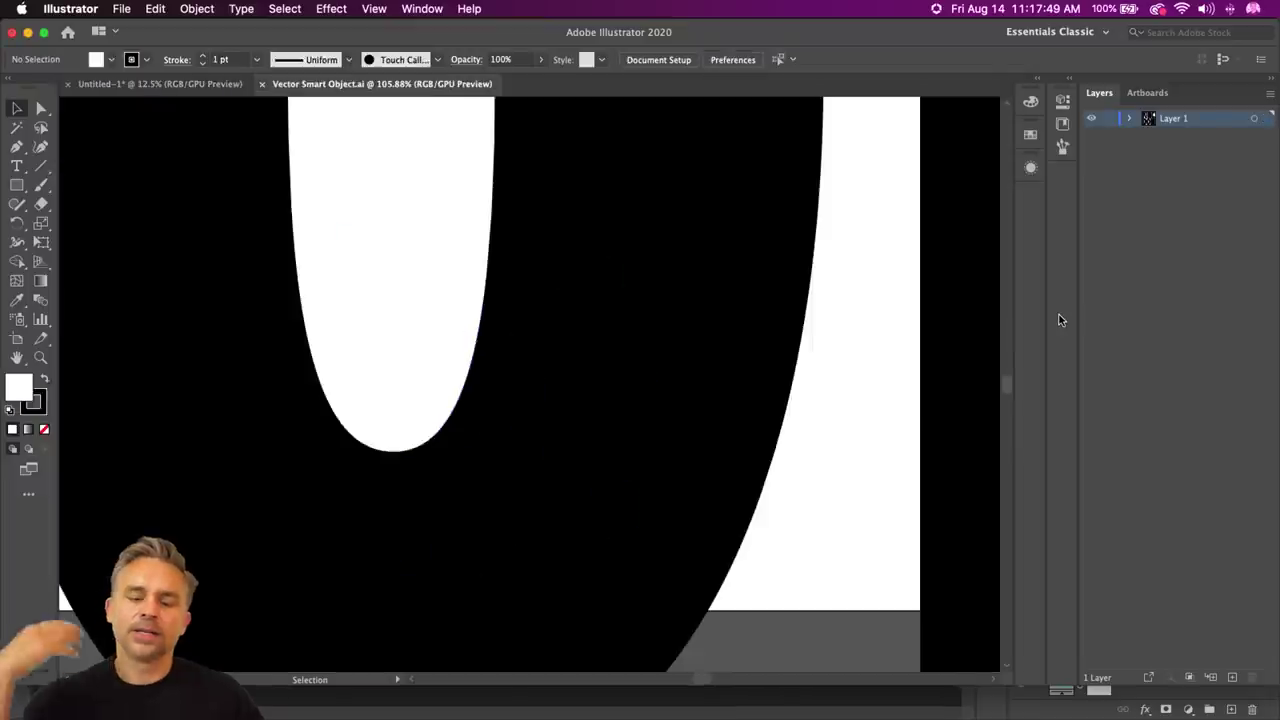
{"action": "key", "text": "super+minus"}
{"action": "key", "text": "super+minus"}
{"action": "key", "text": "super+minus"}
{"action": "key", "text": "super+minus"}
{"action": "key", "text": "super+minus"}
{"action": "key", "text": "super+minus"}
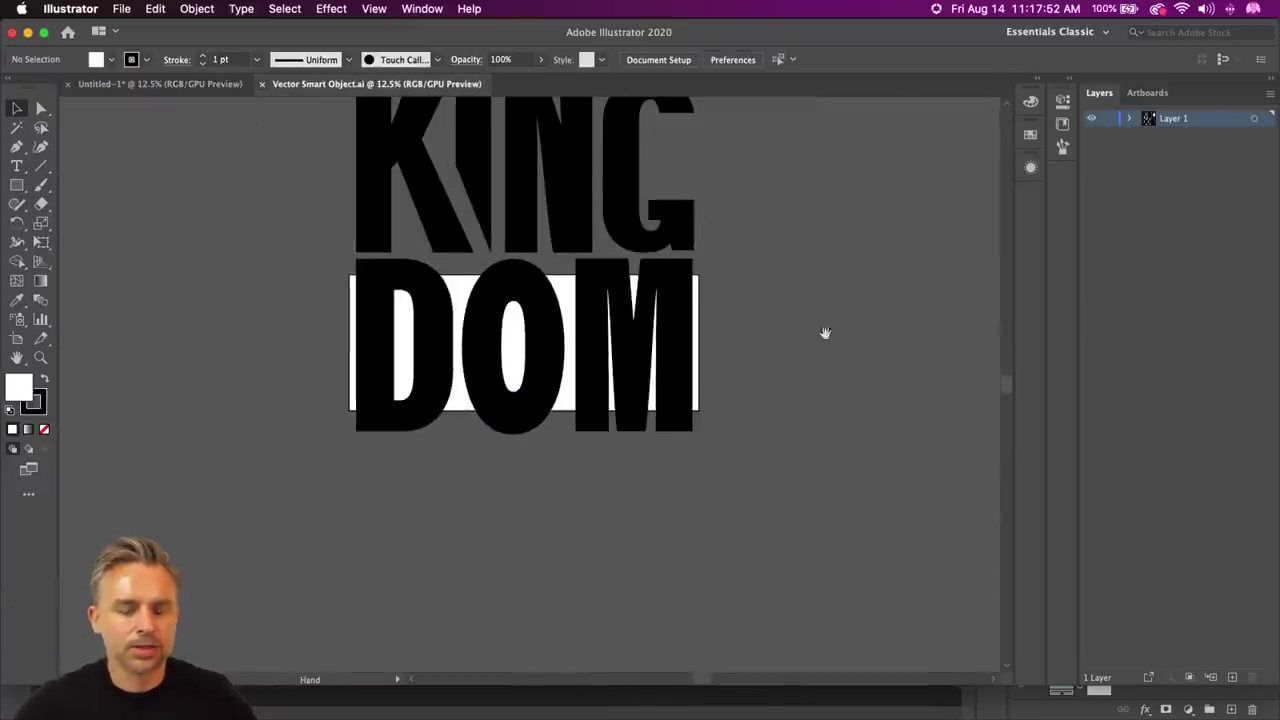
{"action": "left_click_drag", "start_coordinate": [526, 450], "coordinate": [545, 590]}
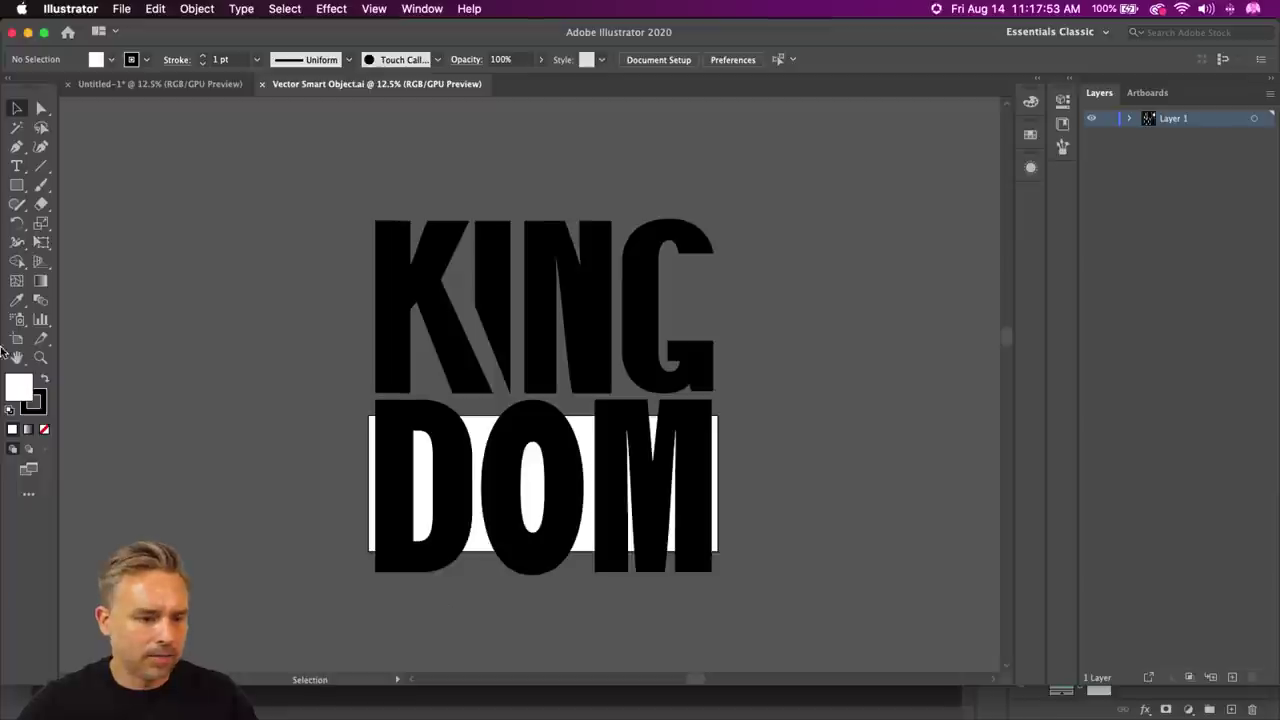
{"action": "left_click", "coordinate": [17, 338]}
{"action": "left_click", "coordinate": [118, 58]}
{"action": "left_click", "coordinate": [125, 100]}
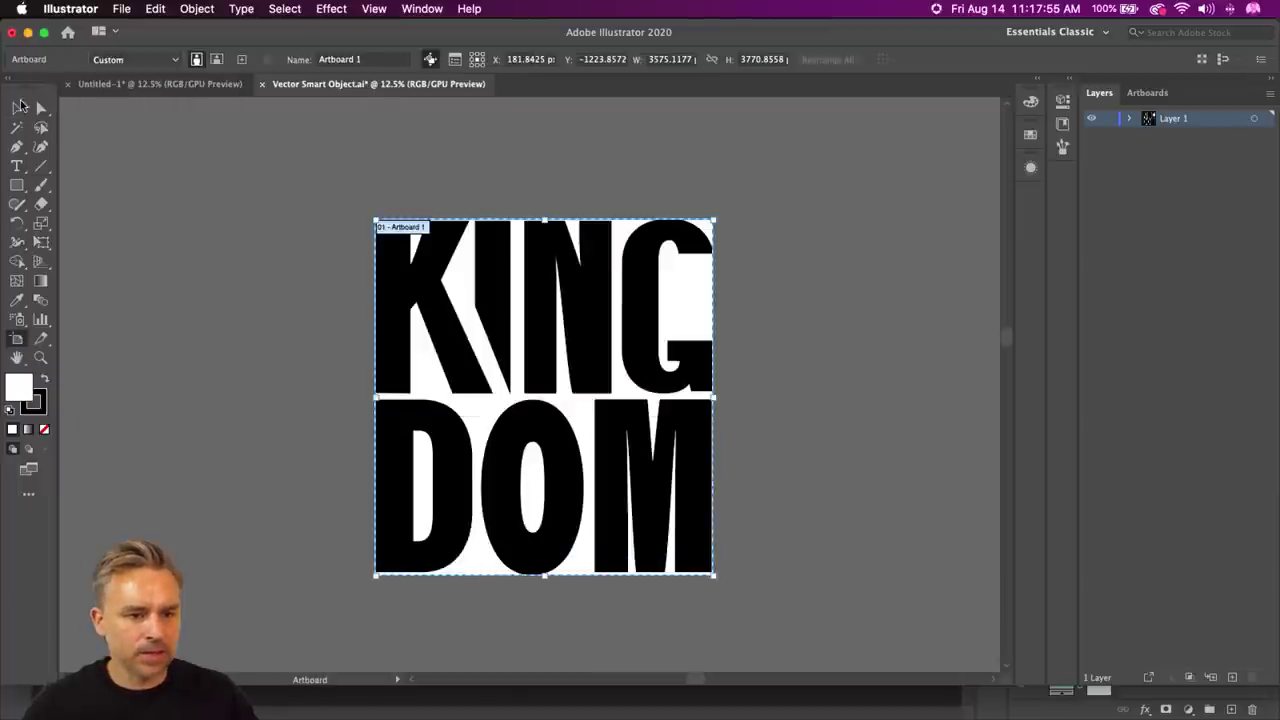
{"action": "key", "text": "v"}
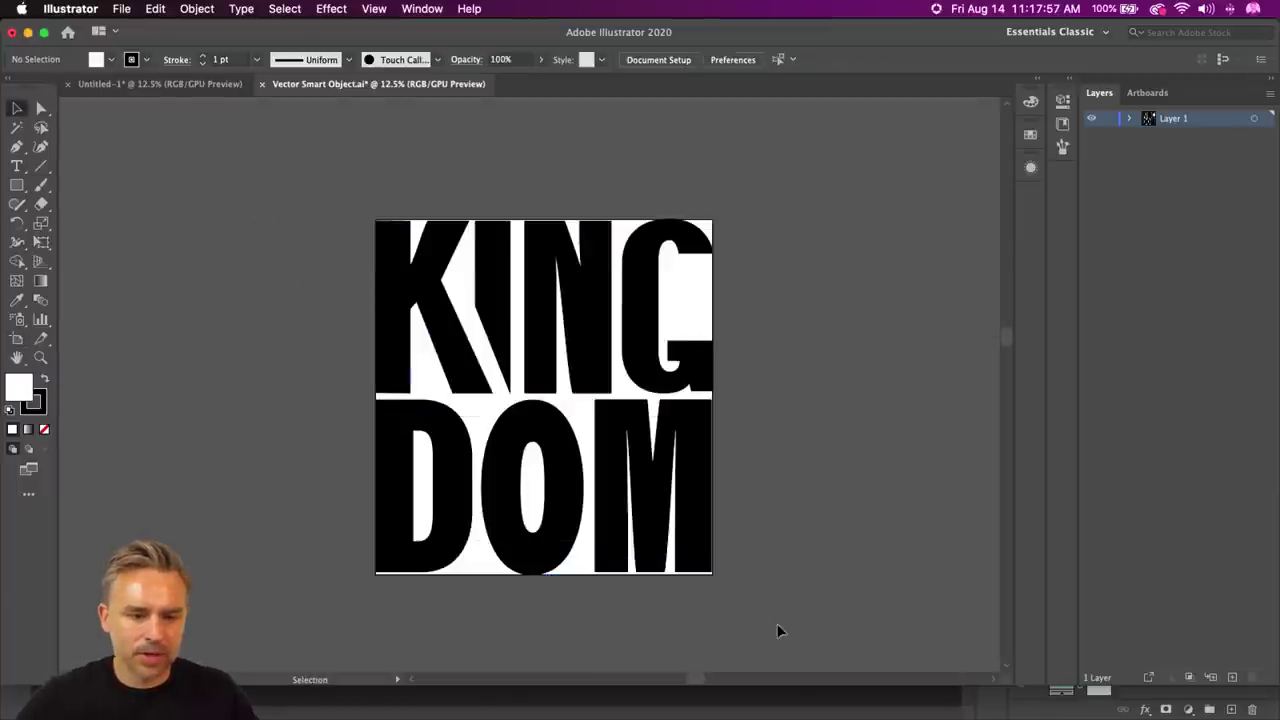
- Select all the letters and set their fill color to white, ffffff
{"action": "key", "text": "super+a"}
{"action": "double_click", "coordinate": [18, 386]}
{"action": "left_click", "coordinate": [751, 334]}
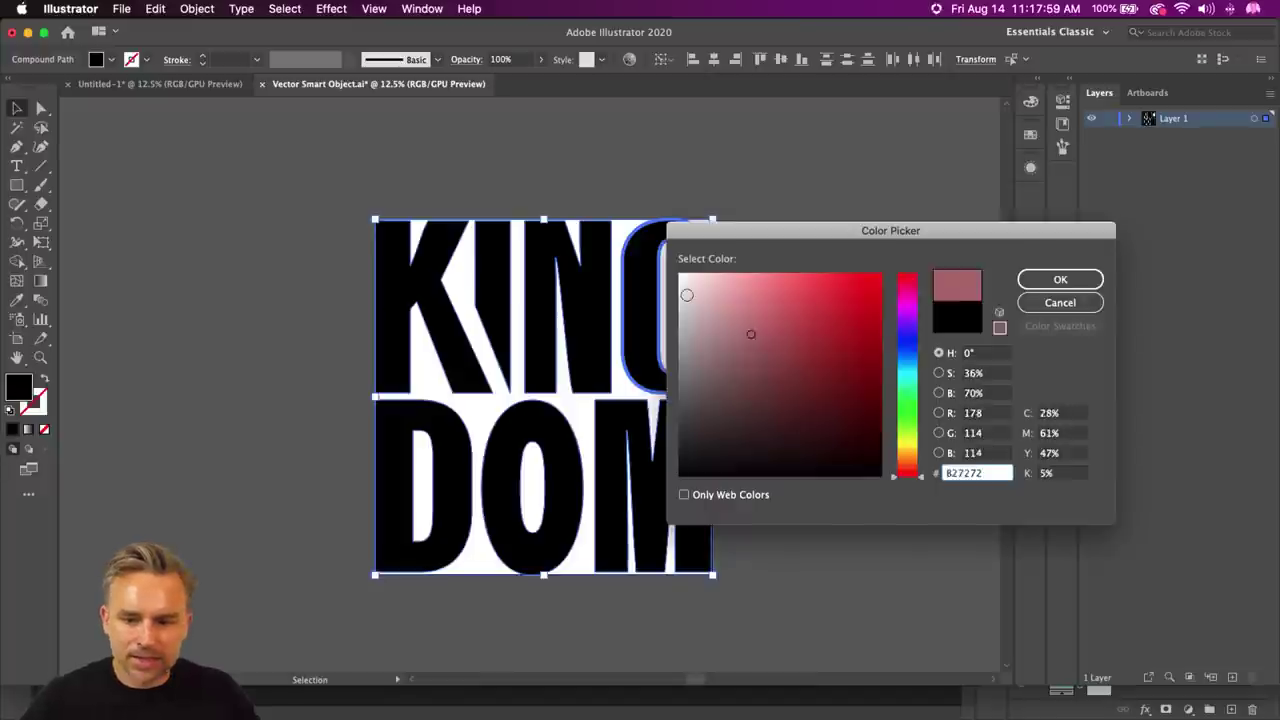
{"action": "type", "text": "ffffff"}
{"action": "key", "text": "Return"}
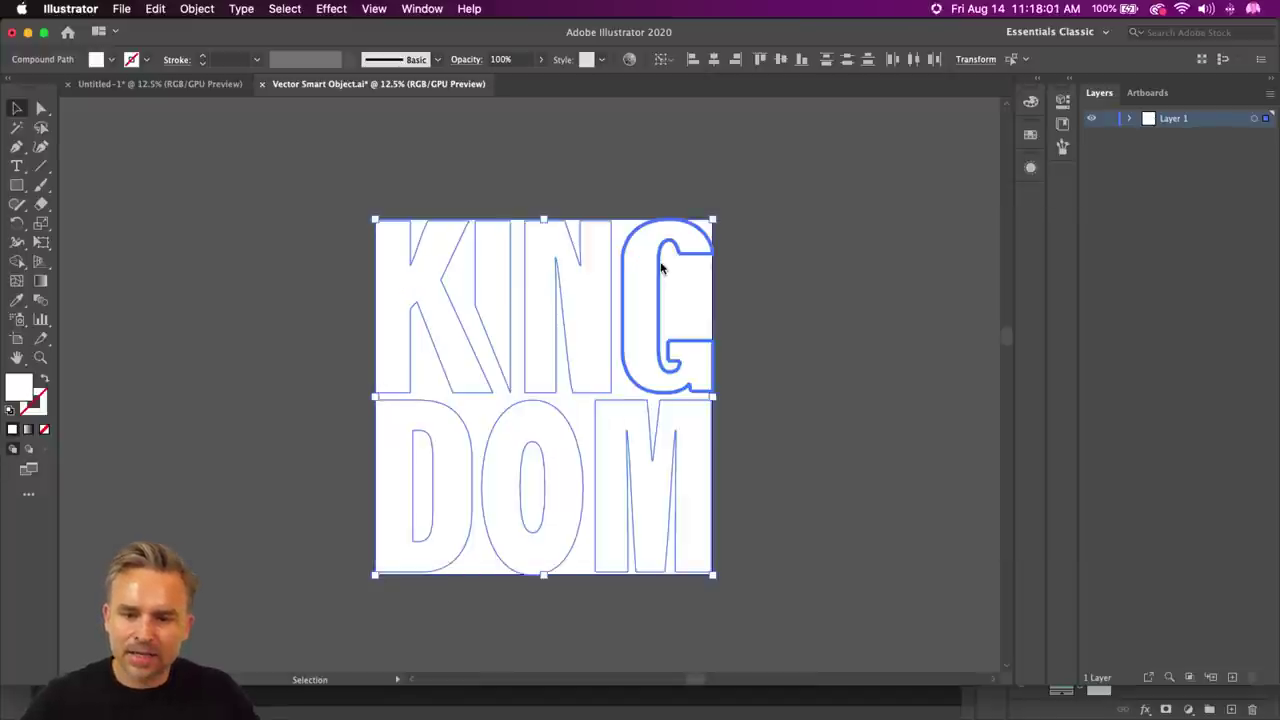
- Save and close the Vector Smart Object file and return to the poster in Photoshop
{"action": "left_click", "coordinate": [587, 155]}
{"action": "key", "text": "super+s"}
{"action": "key", "text": "super+w"}
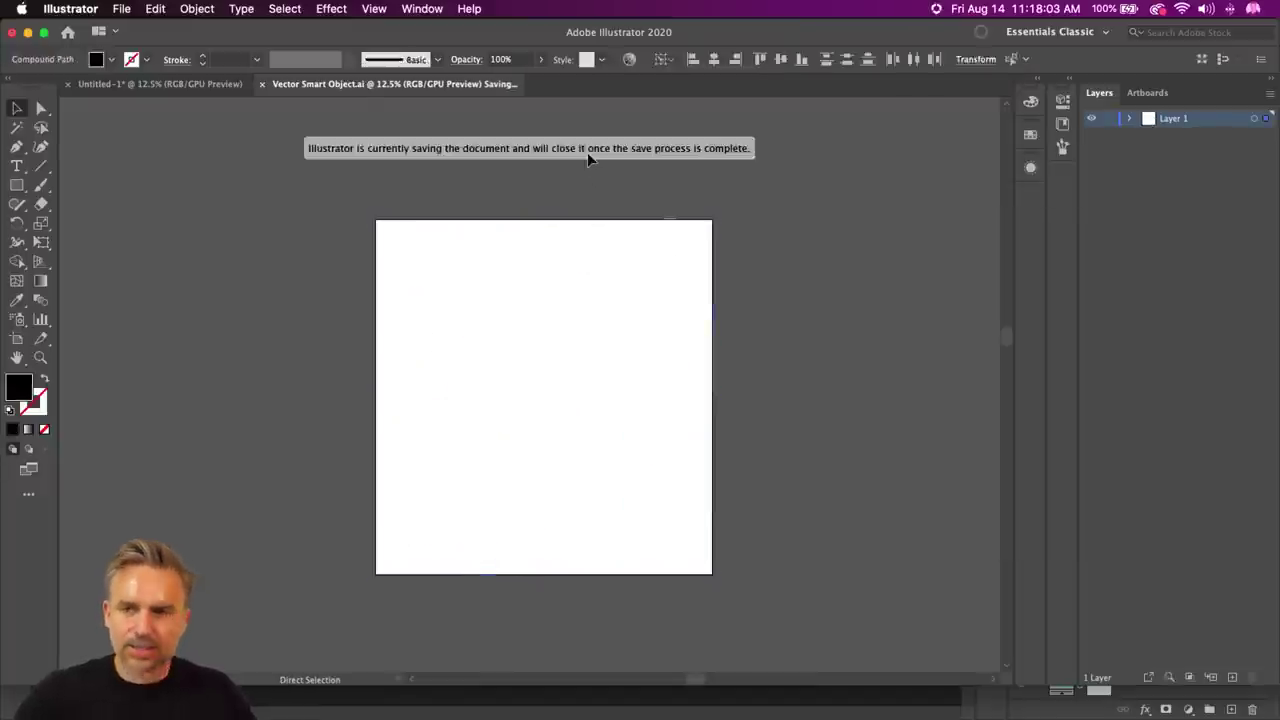
{"action": "left_click", "coordinate": [26, 34]}
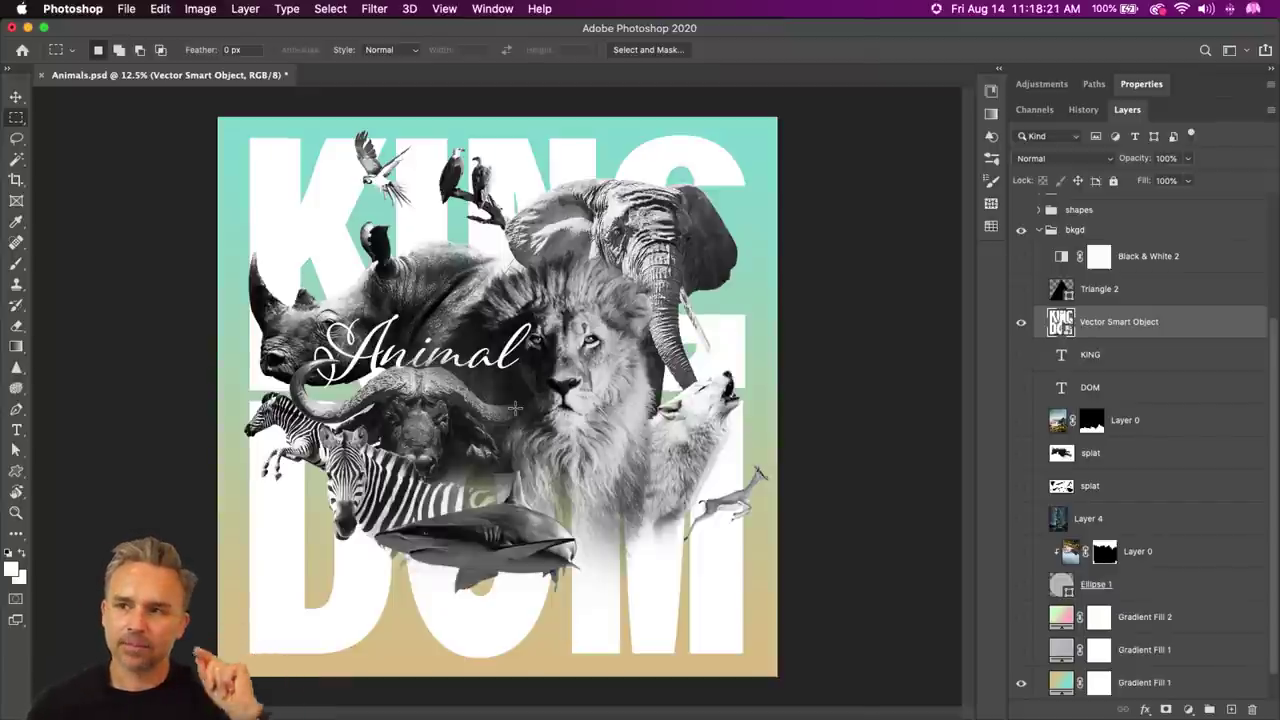
- Move the rhino upward and slightly left over the lettering
{"action": "left_click", "coordinate": [16, 97]}
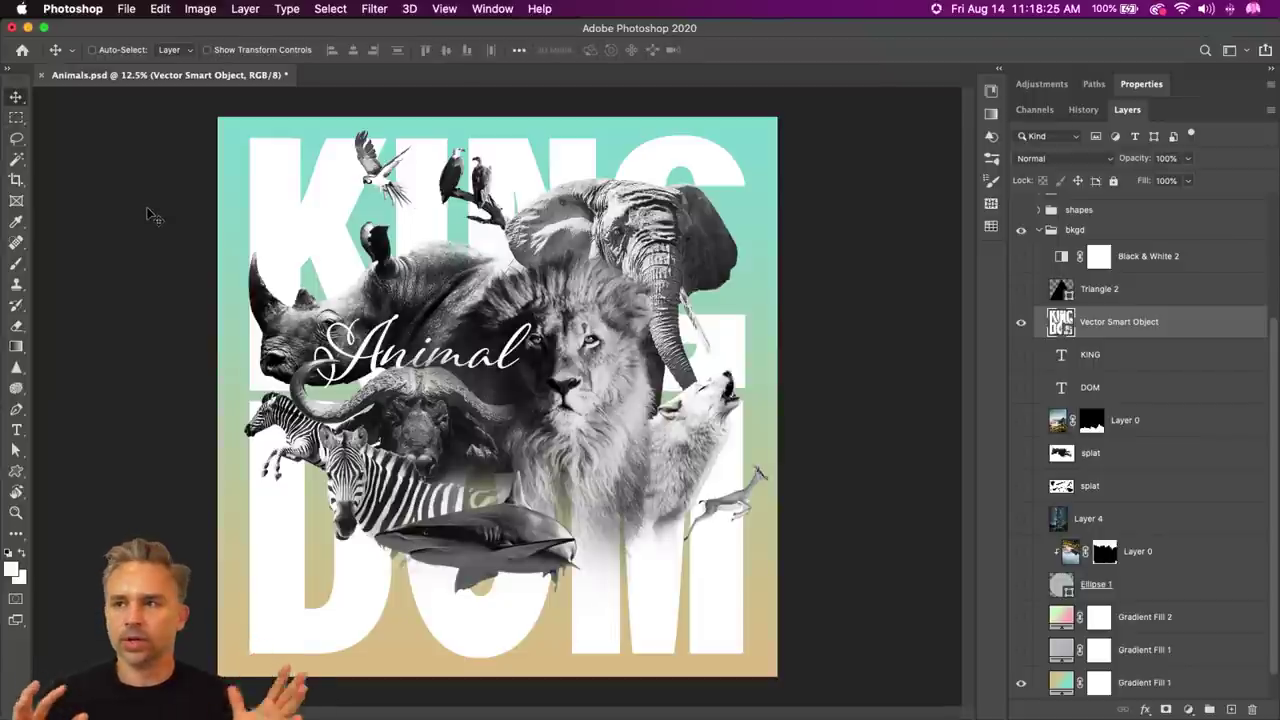
{"action": "left_click_drag", "start_coordinate": [264, 317], "coordinate": [249, 274]}
{"action": "key", "text": "super+plus"}
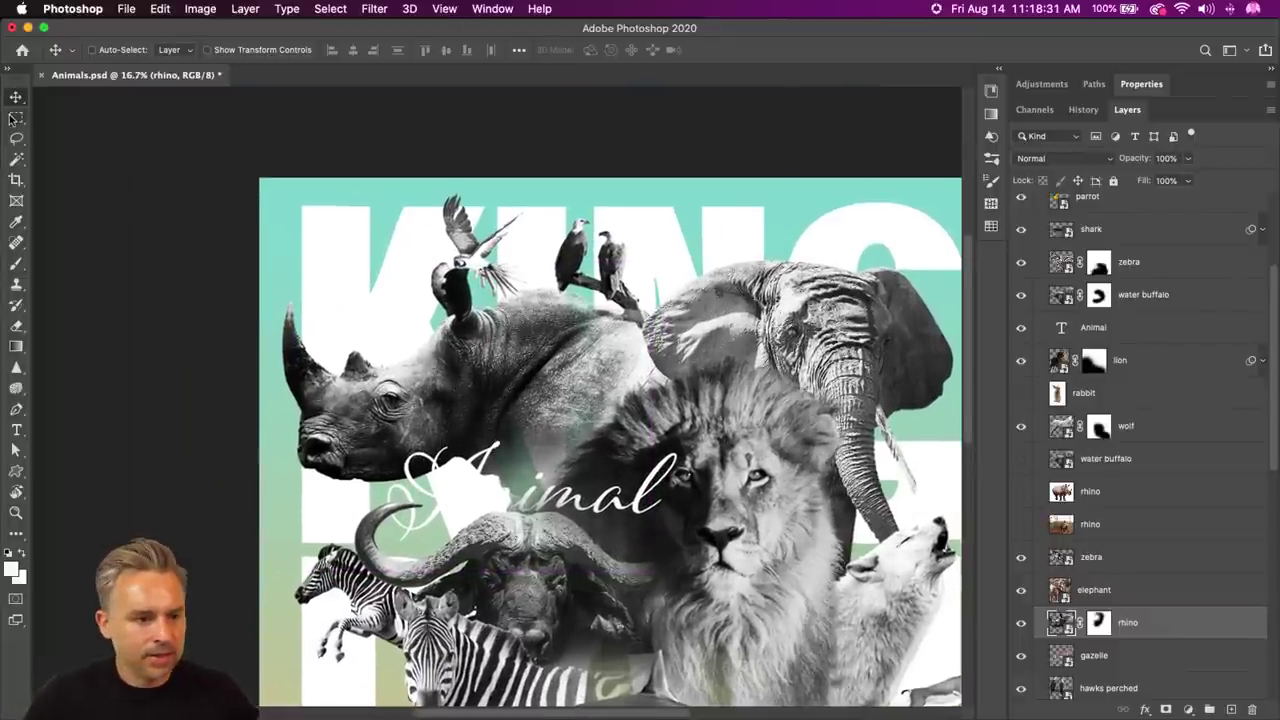
- Replace the rhino's soft layer mask with a rectangular mask that hides its hindquarters behind the lion
{"action": "left_click", "coordinate": [14, 118]}
{"action": "right_click", "coordinate": [1102, 628]}
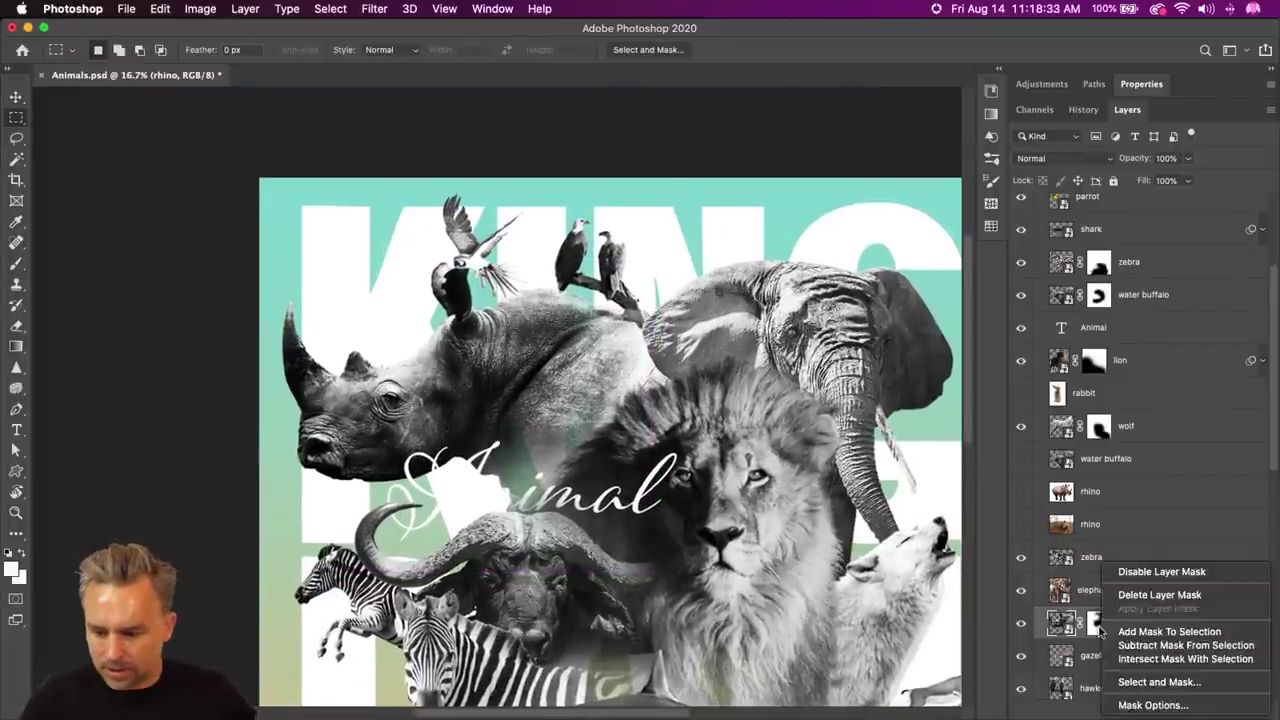
{"action": "left_click", "coordinate": [1118, 600]}
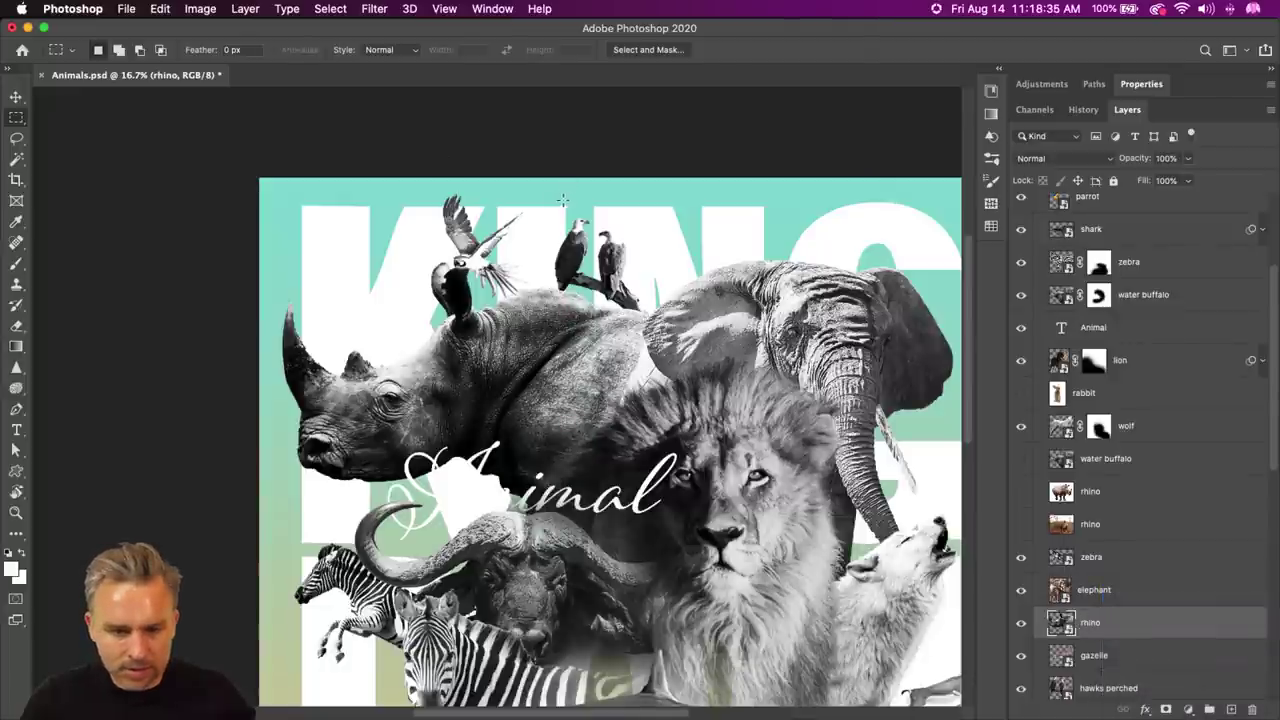
{"action": "left_click_drag", "start_coordinate": [565, 201], "coordinate": [781, 697]}
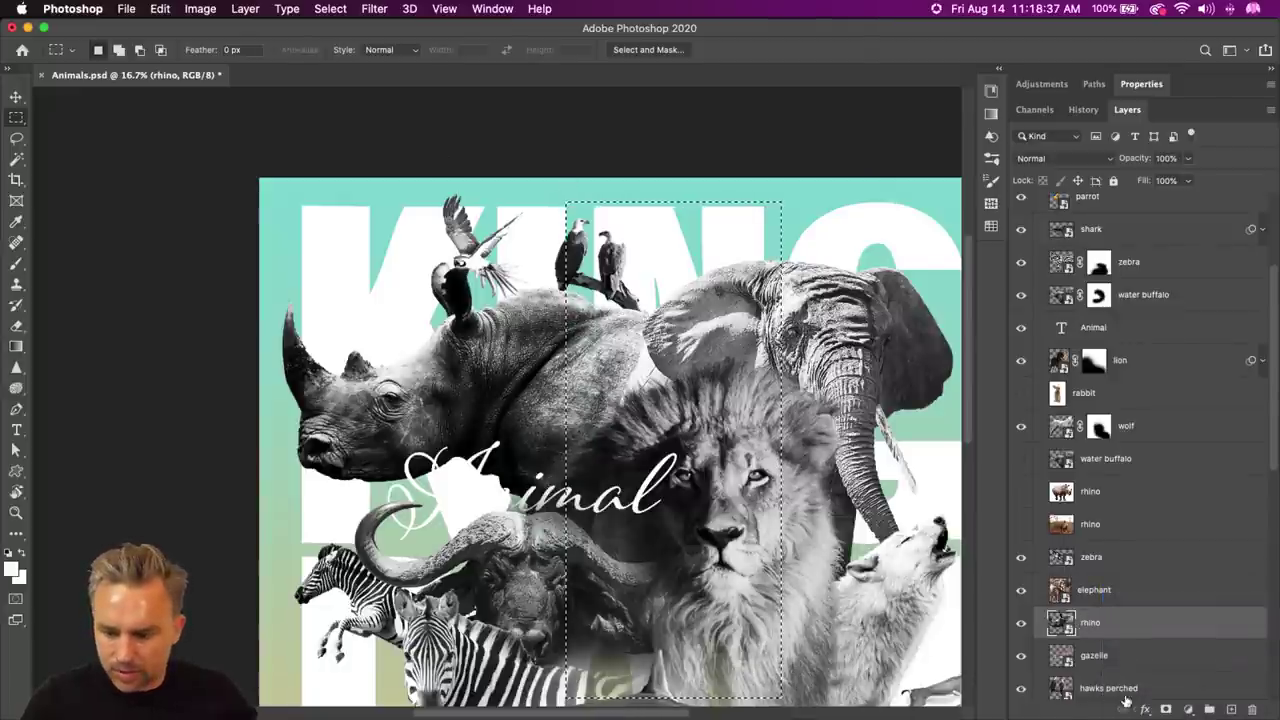
{"action": "left_click", "coordinate": [1165, 709]}
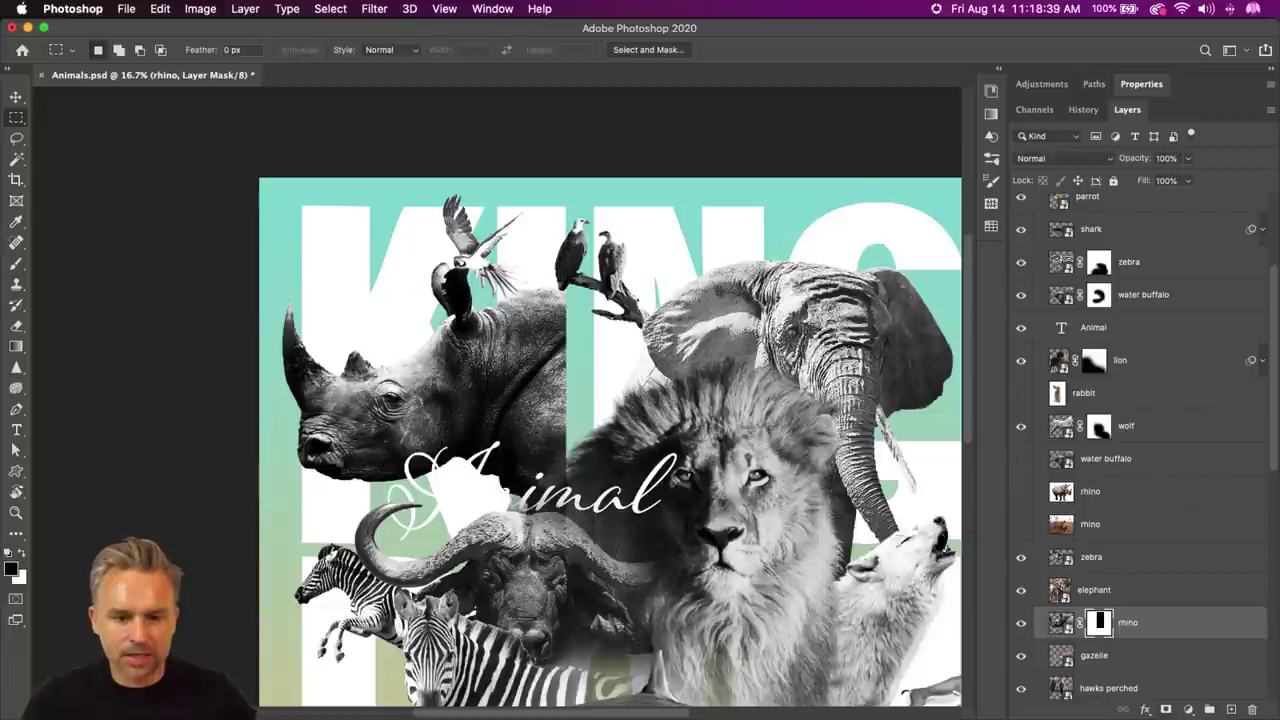
{"action": "scroll", "coordinate": [497, 397], "scroll_direction": "down", "scroll_amount": 3}
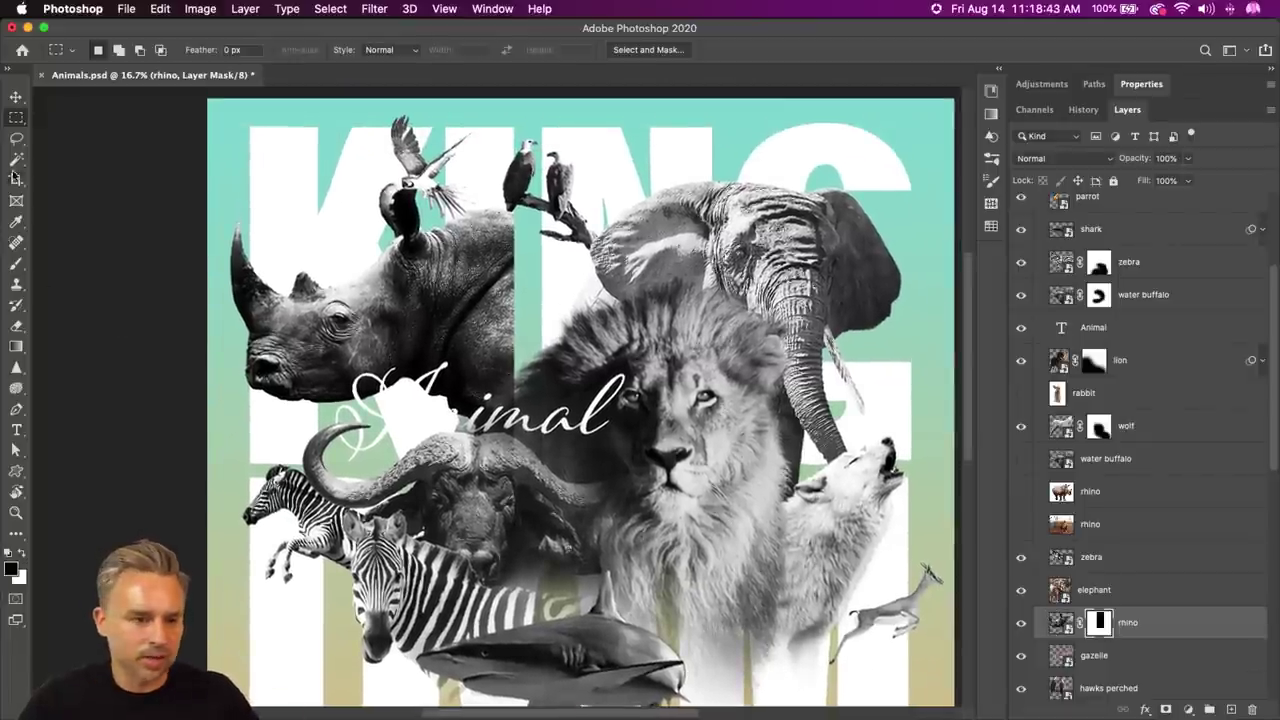
{"action": "left_click", "coordinate": [16, 97]}
{"action": "left_click_drag", "start_coordinate": [527, 488], "coordinate": [580, 440]}
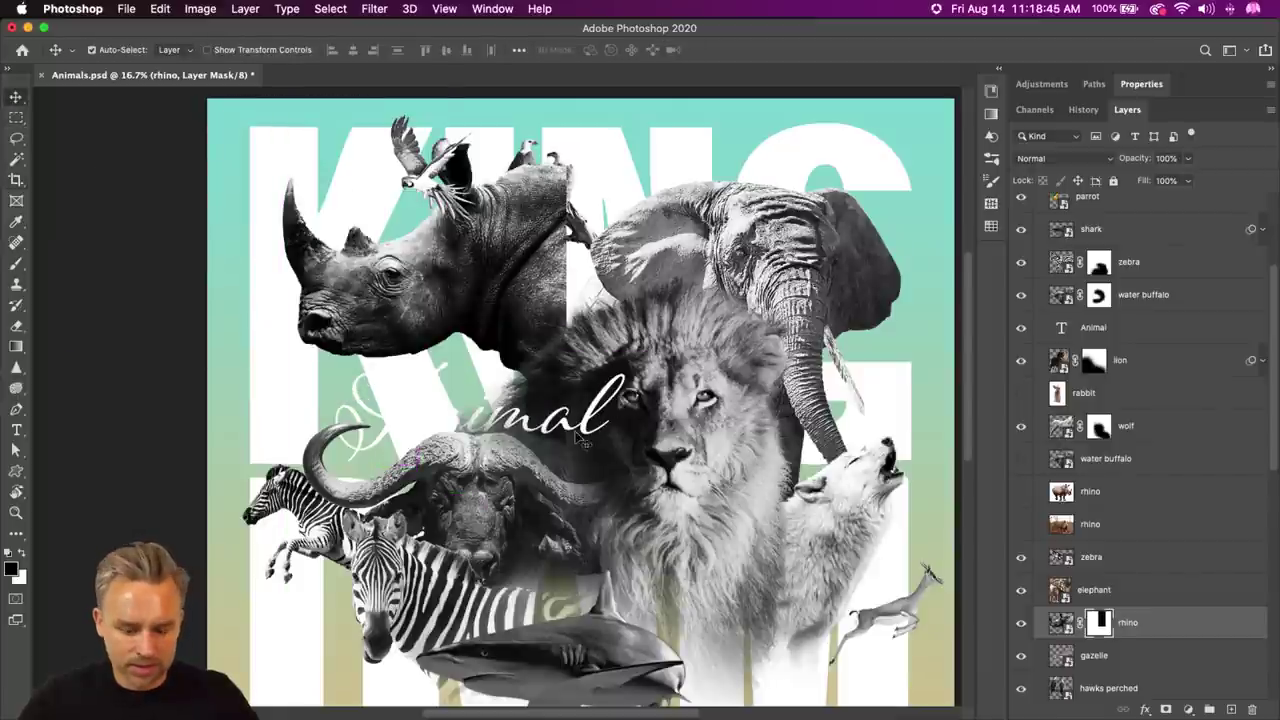
{"action": "key", "text": "super+z"}
- Enlarge the lion and reposition it between the rhino and the elephant
{"action": "left_click_drag", "start_coordinate": [660, 370], "coordinate": [630, 418]}
{"action": "scroll", "coordinate": [575, 495], "scroll_direction": "down", "scroll_amount": 5}
{"action": "scroll", "coordinate": [572, 442], "scroll_direction": "up", "scroll_amount": 2}
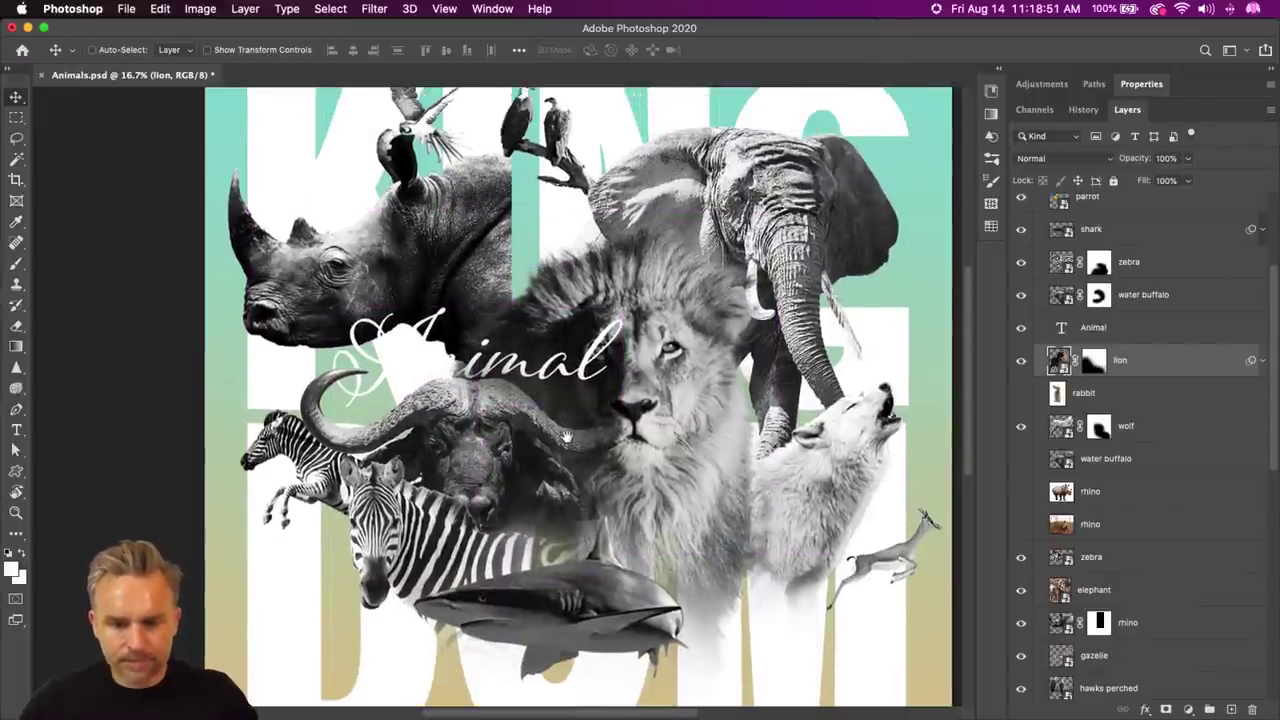
{"action": "key", "text": "super+t"}
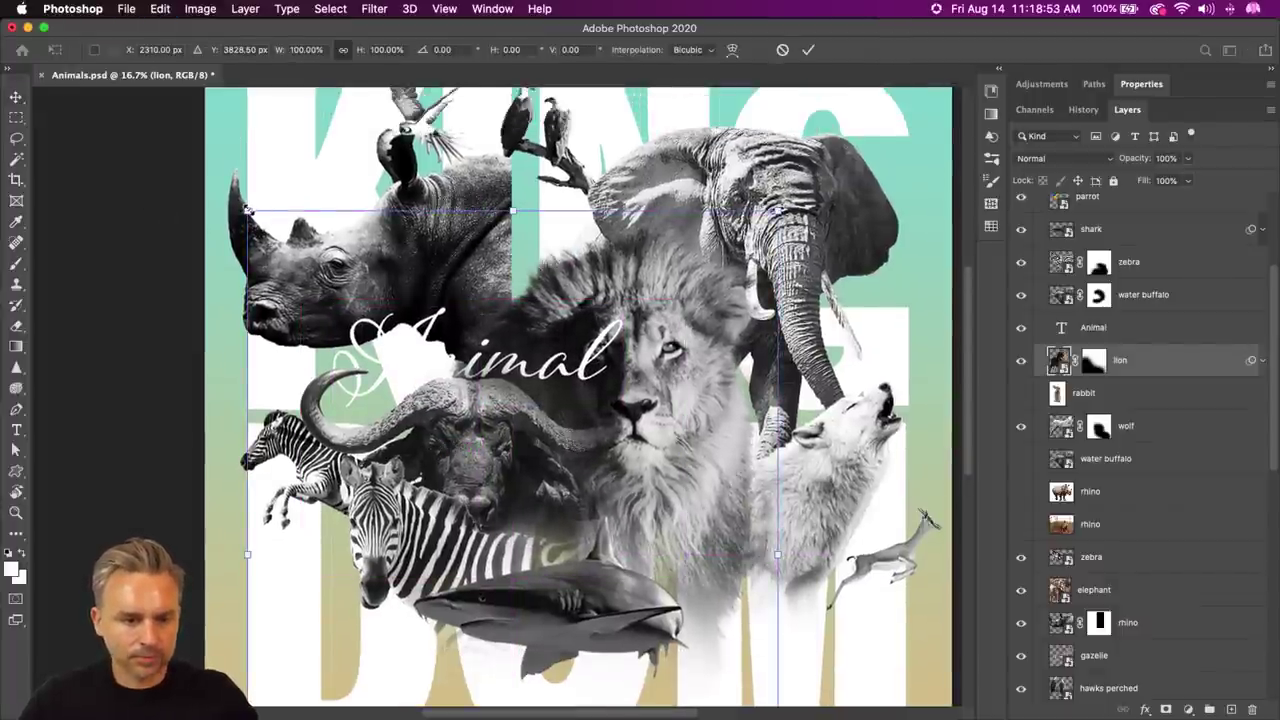
{"action": "left_click_drag", "start_coordinate": [248, 210], "coordinate": [286, 227]}
{"action": "key", "text": "Return"}
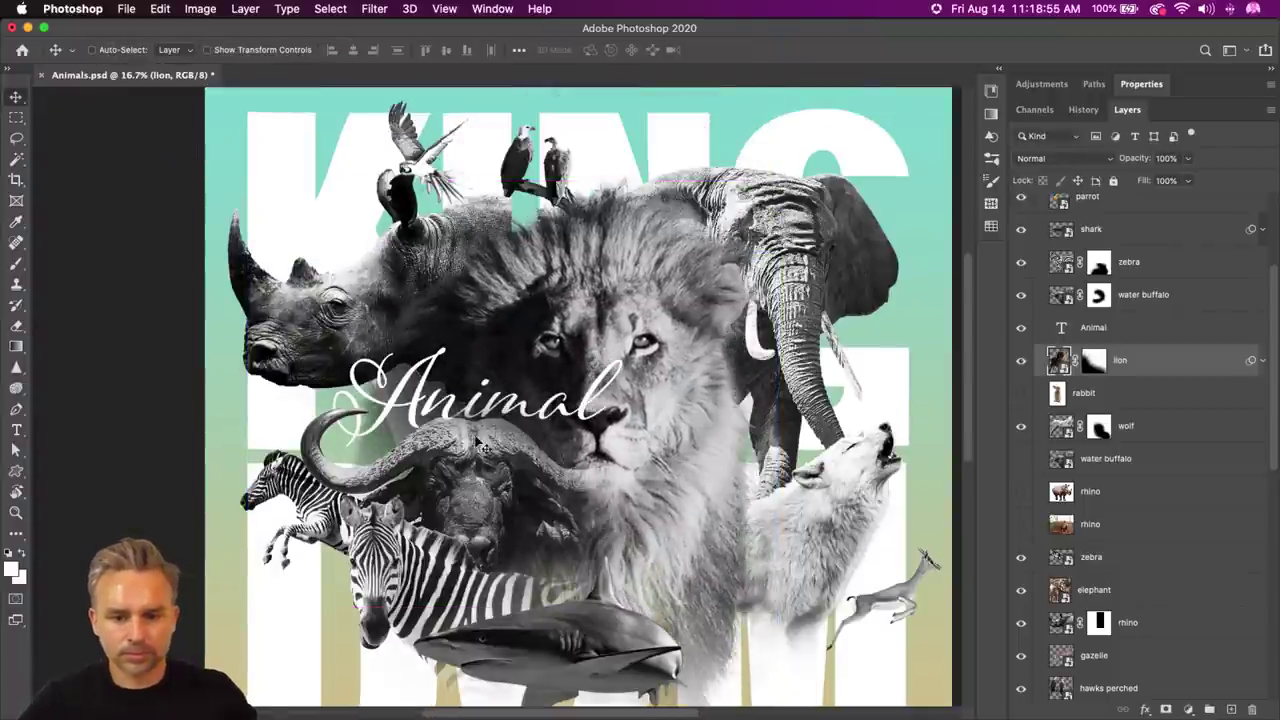
{"action": "left_click_drag", "start_coordinate": [482, 447], "coordinate": [508, 410]}
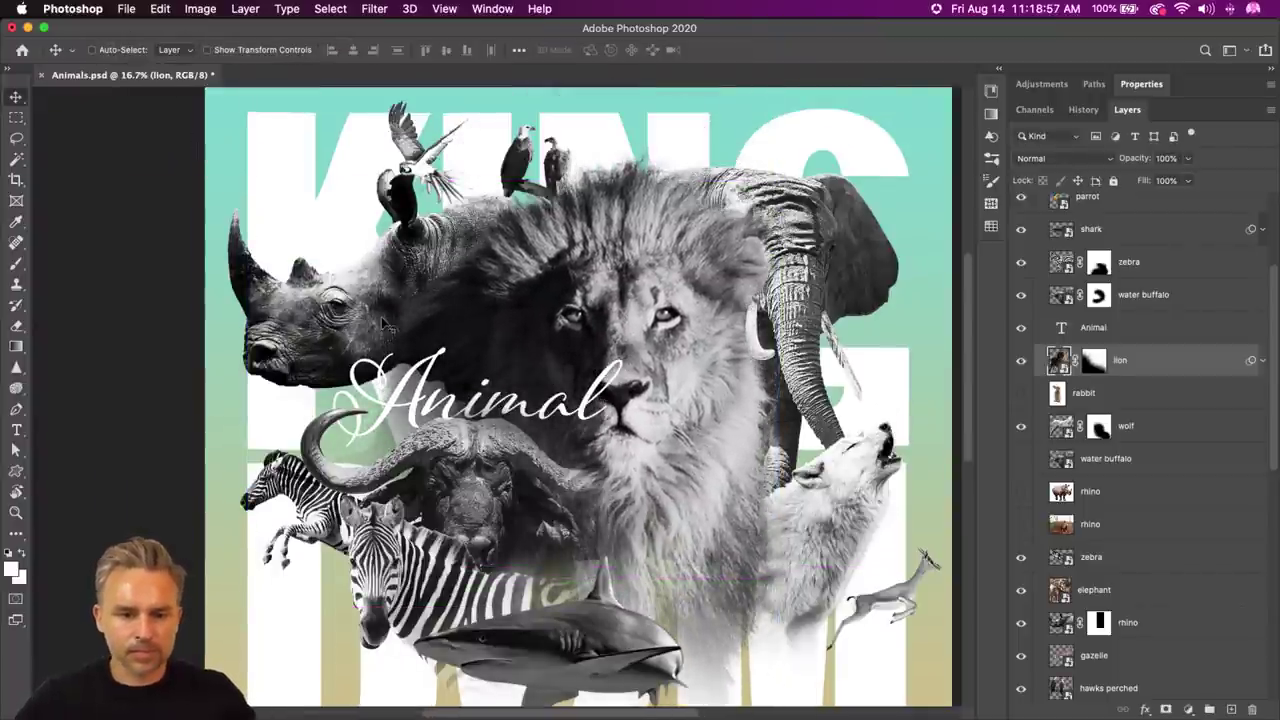
- Fill a tall rectangular area of the lion's layer mask with black to cut off its shadowed side over the rhino
{"action": "left_click", "coordinate": [15, 117]}
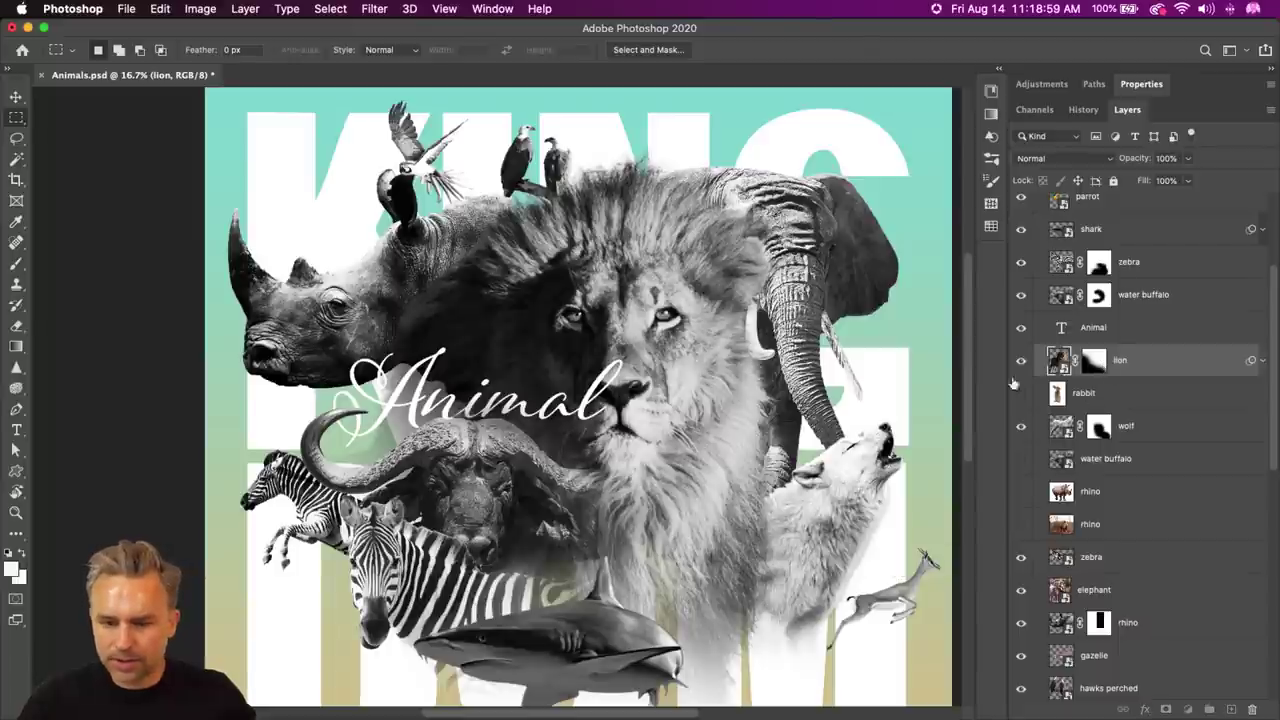
{"action": "left_click", "coordinate": [1093, 360]}
{"action": "left_click_drag", "start_coordinate": [300, 100], "coordinate": [538, 505]}
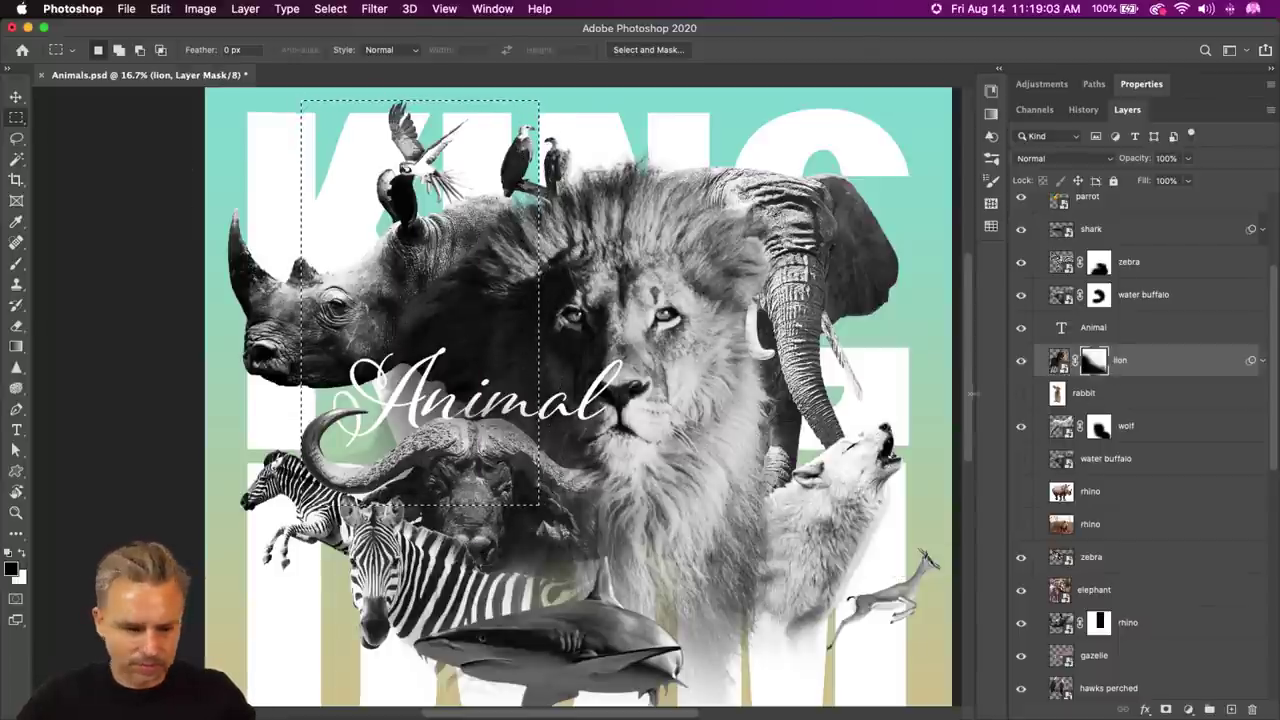
{"action": "key", "text": "shift+BackSpace"}
{"action": "key", "text": "Return"}
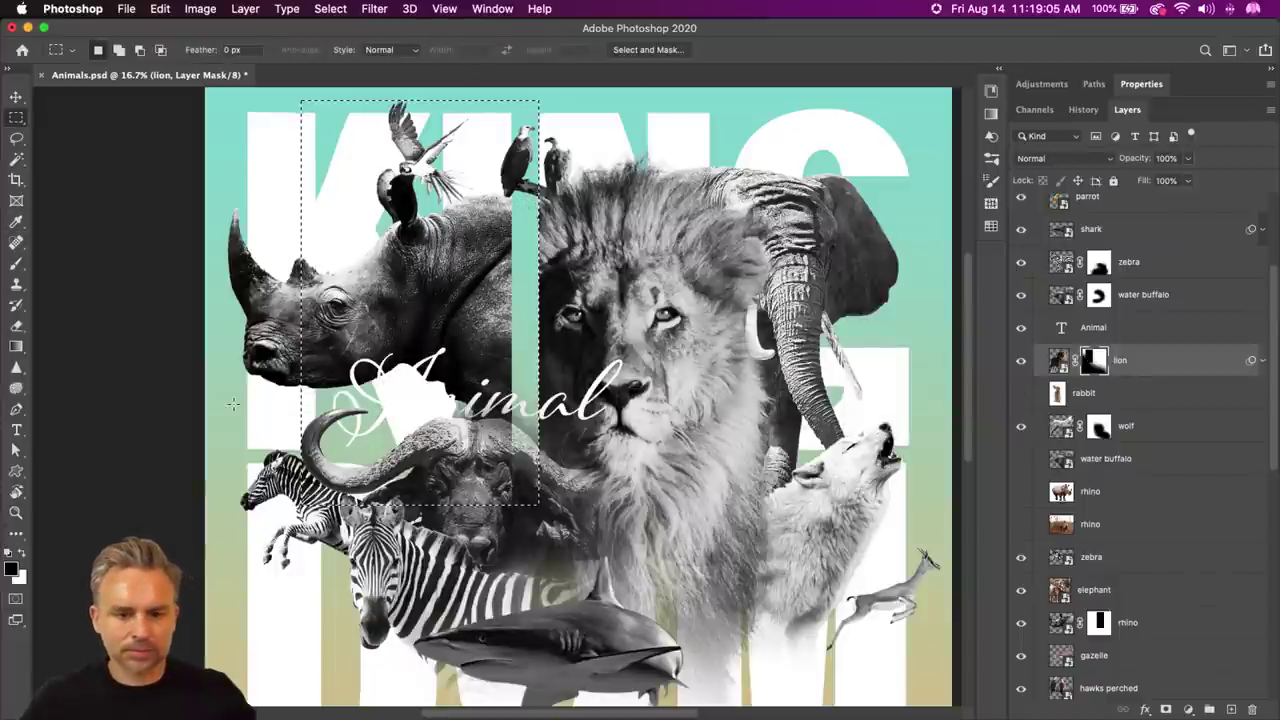
{"action": "key", "text": "super+d"}
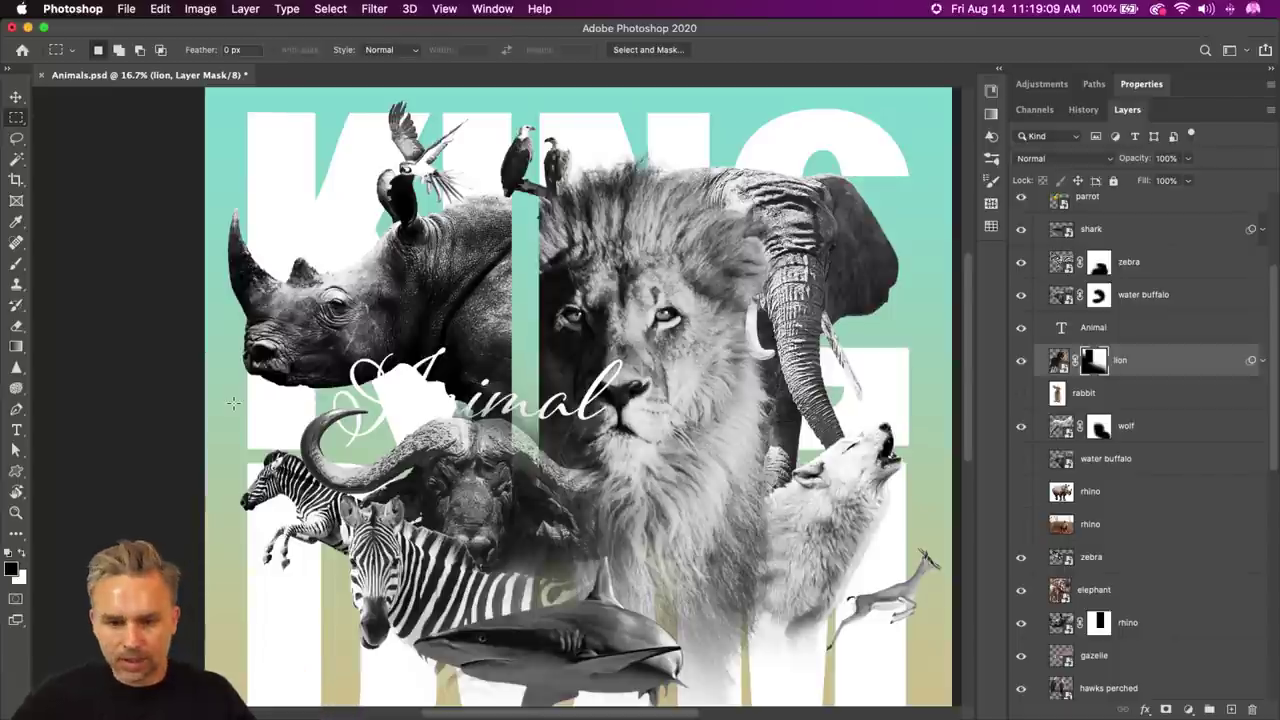
- Move the elephant up and to the right, and scale the lion down against the rhino's cut edge
{"action": "left_click", "coordinate": [20, 100]}
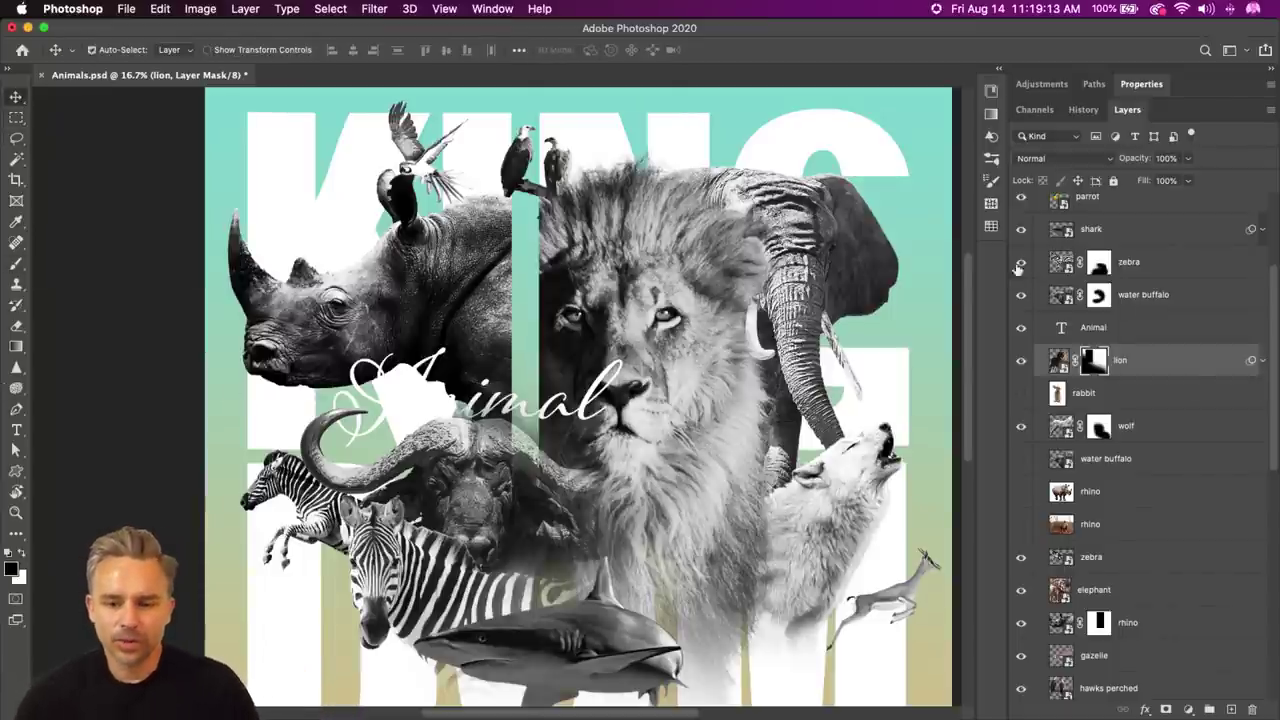
{"action": "left_click_drag", "start_coordinate": [808, 295], "coordinate": [880, 215]}
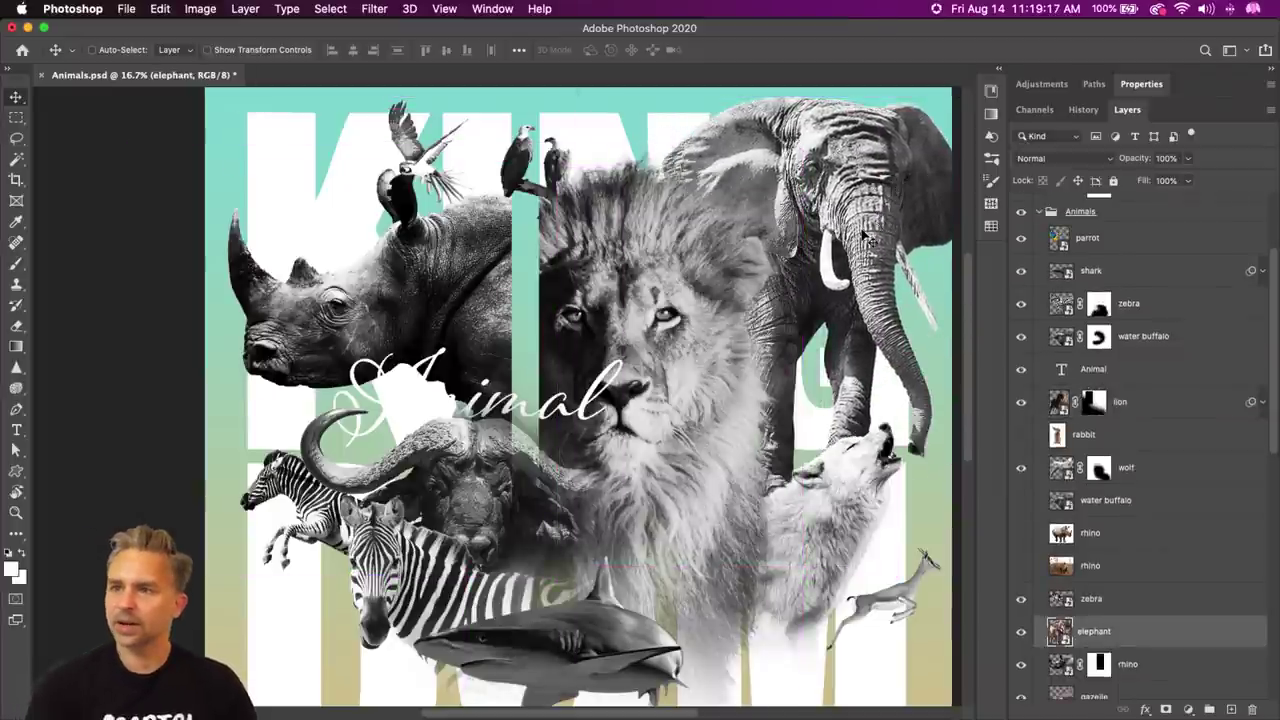
{"action": "left_click", "coordinate": [620, 393]}
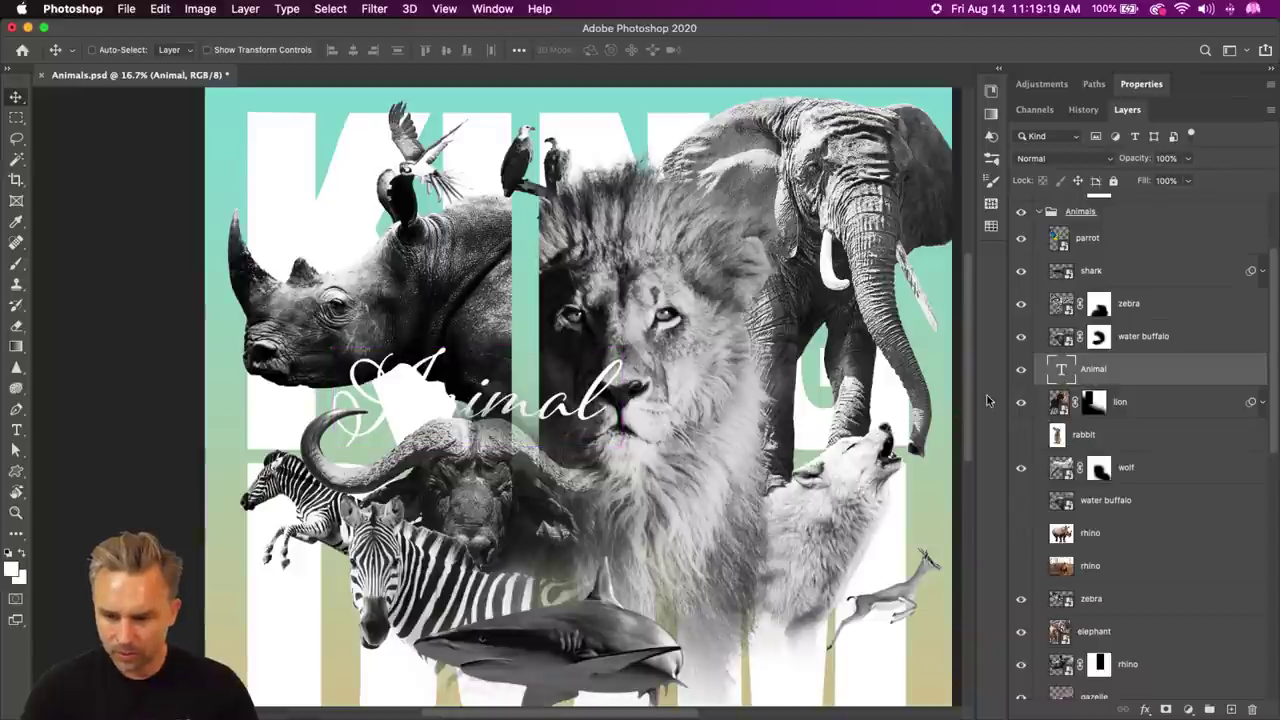
{"action": "left_click", "coordinate": [1056, 410]}
{"action": "key", "text": "super+t"}
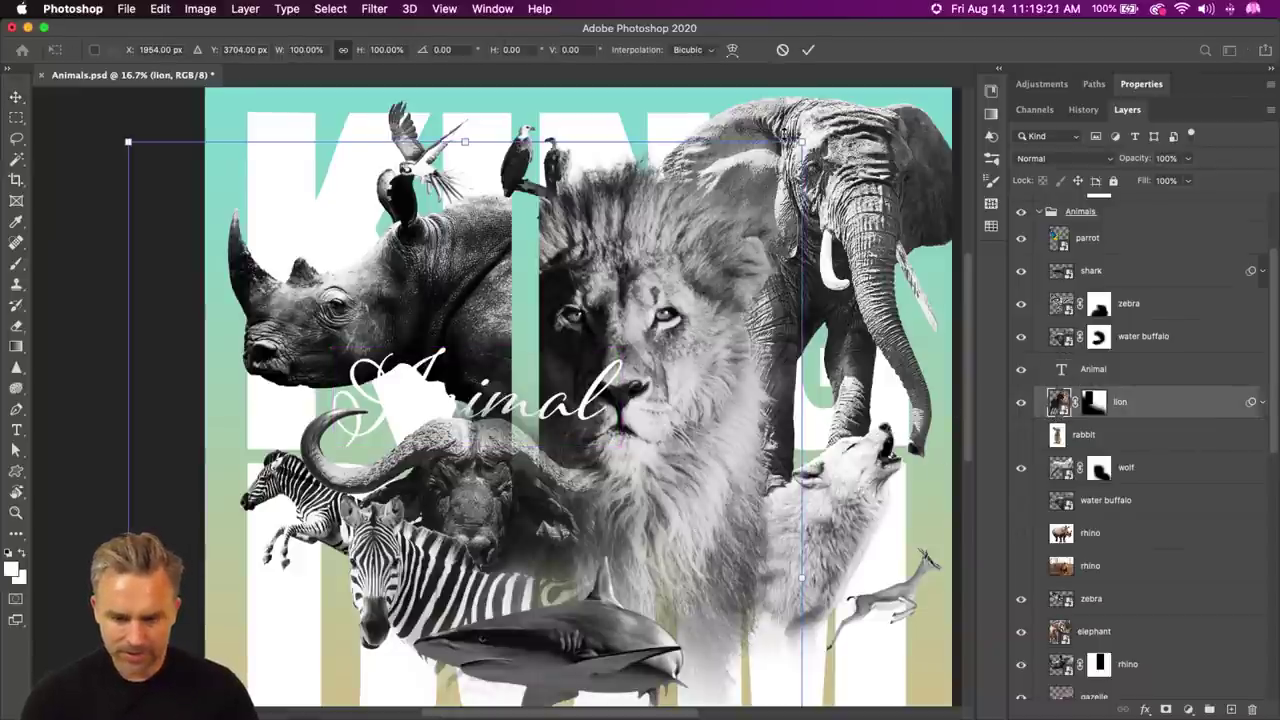
{"action": "left_click_drag", "start_coordinate": [802, 142], "coordinate": [622, 290]}
{"action": "key", "text": "Return"}
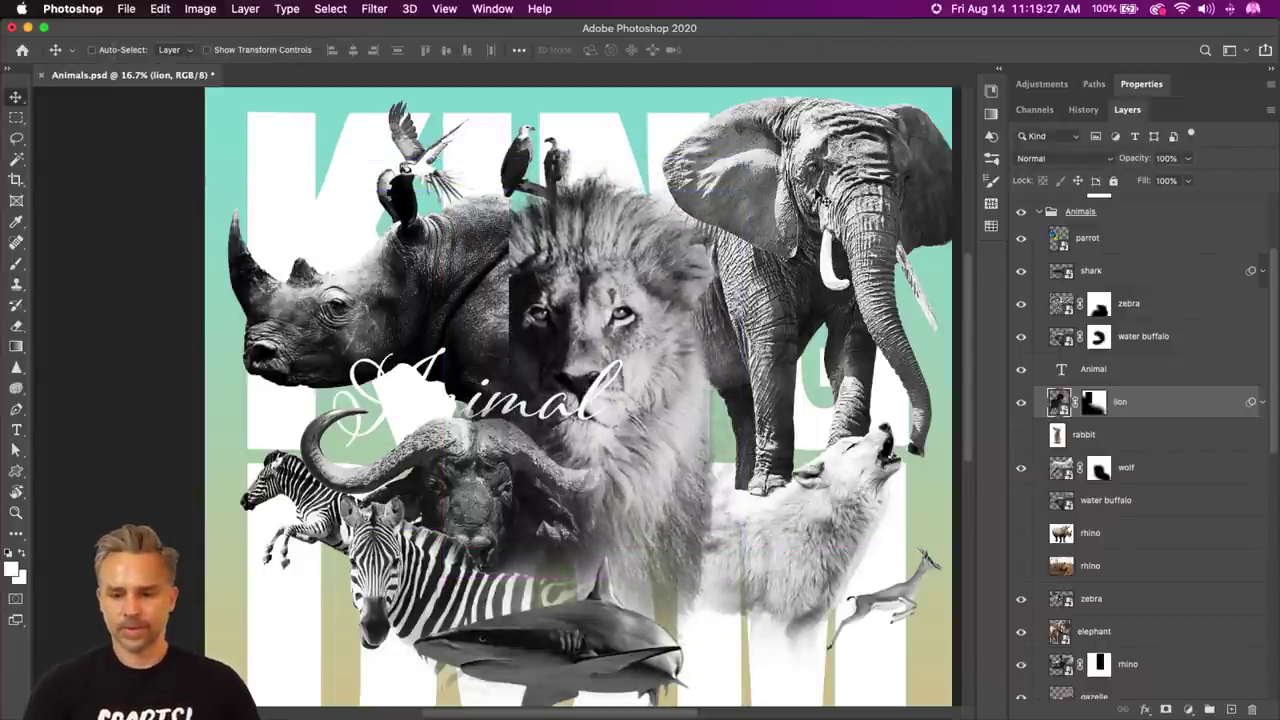
- Move the elephant down and to the left, behind the lion
{"action": "left_click", "coordinate": [1094, 631]}
{"action": "left_click_drag", "start_coordinate": [842, 156], "coordinate": [782, 252]}
- Move the wolf down and enlarge it below the elephant's trunk
{"action": "scroll", "coordinate": [770, 320], "scroll_direction": "down", "scroll_amount": 5}
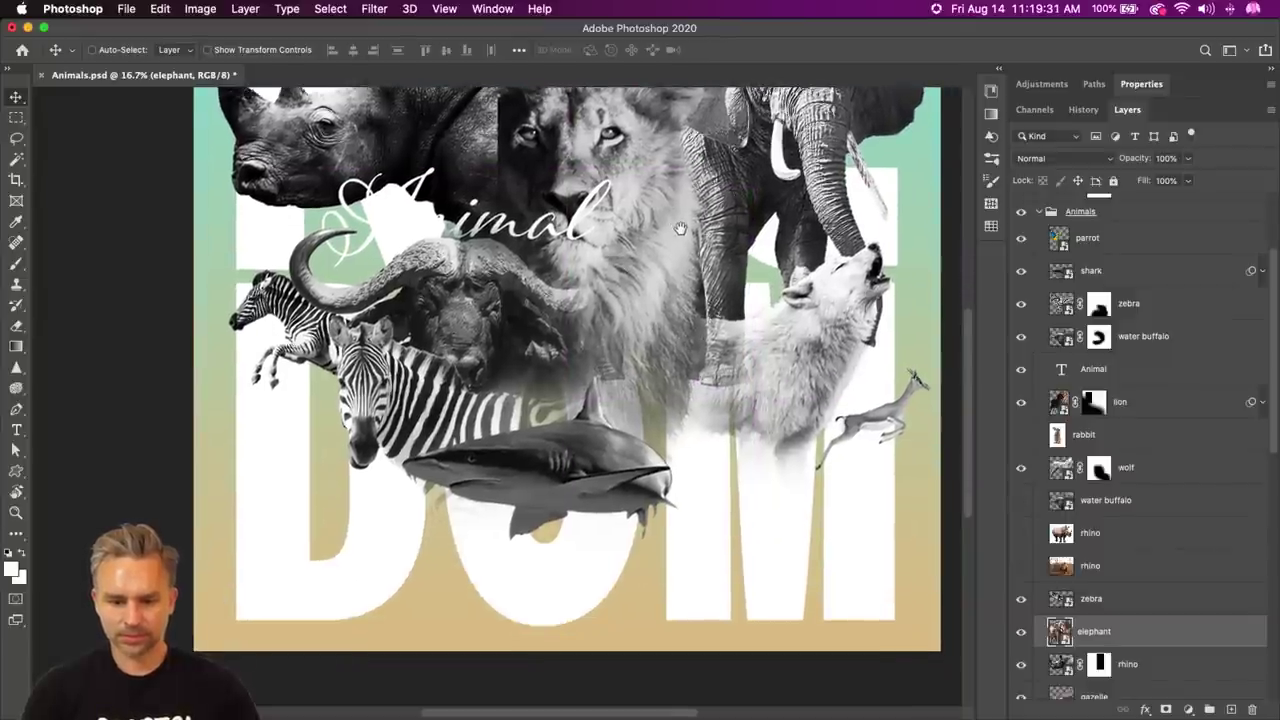
{"action": "key", "text": "super"}
{"action": "left_click_drag", "start_coordinate": [752, 390], "coordinate": [752, 475]}
{"action": "key", "text": "super+t"}
{"action": "left_click_drag", "start_coordinate": [519, 326], "coordinate": [464, 276]}
{"action": "key", "text": "Return"}
- Delete the wolf's layer mask and move the wolf slightly upward
{"action": "right_click", "coordinate": [1080, 468]}
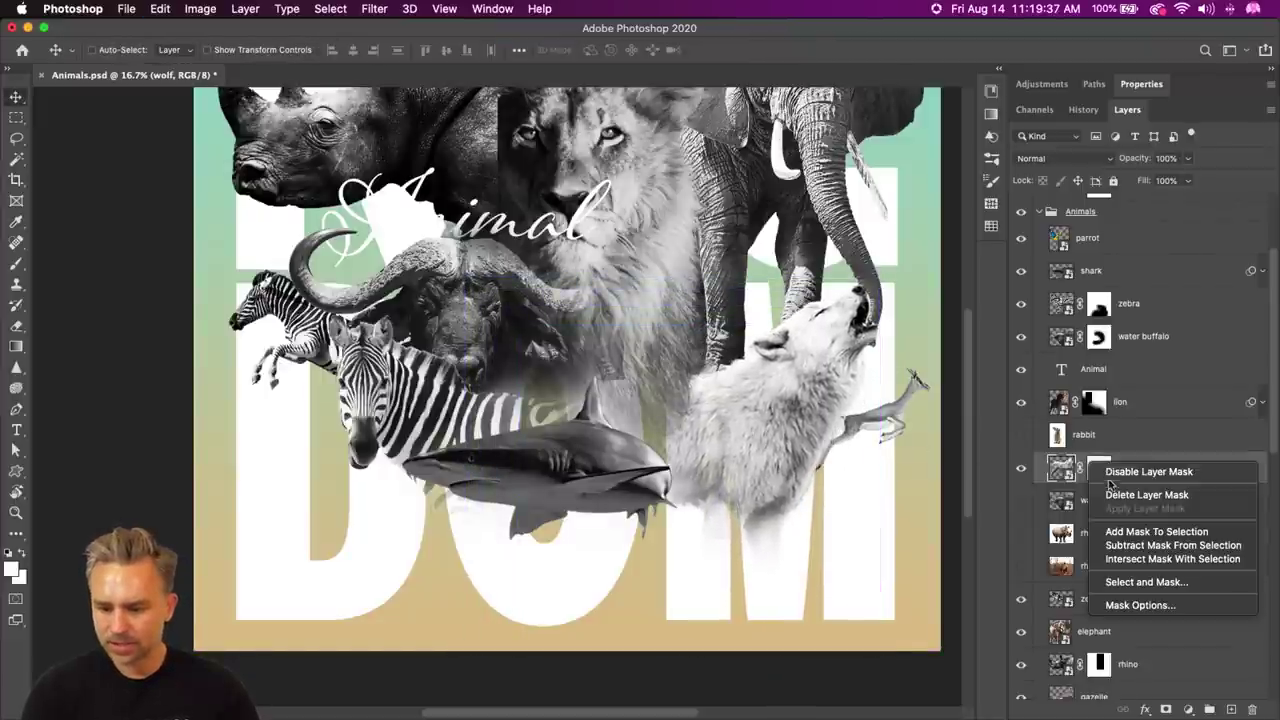
{"action": "left_click", "coordinate": [1110, 493]}
{"action": "left_click_drag", "start_coordinate": [601, 485], "coordinate": [614, 462]}
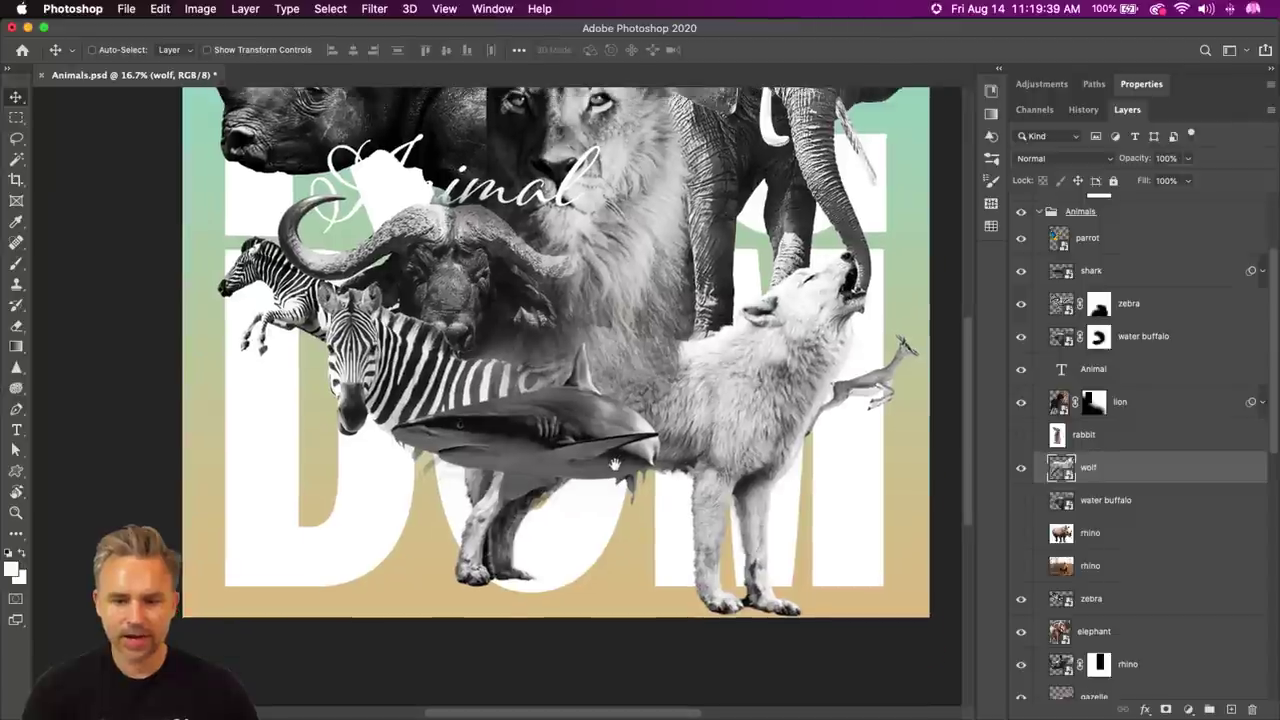
{"action": "left_click_drag", "start_coordinate": [689, 516], "coordinate": [693, 490]}
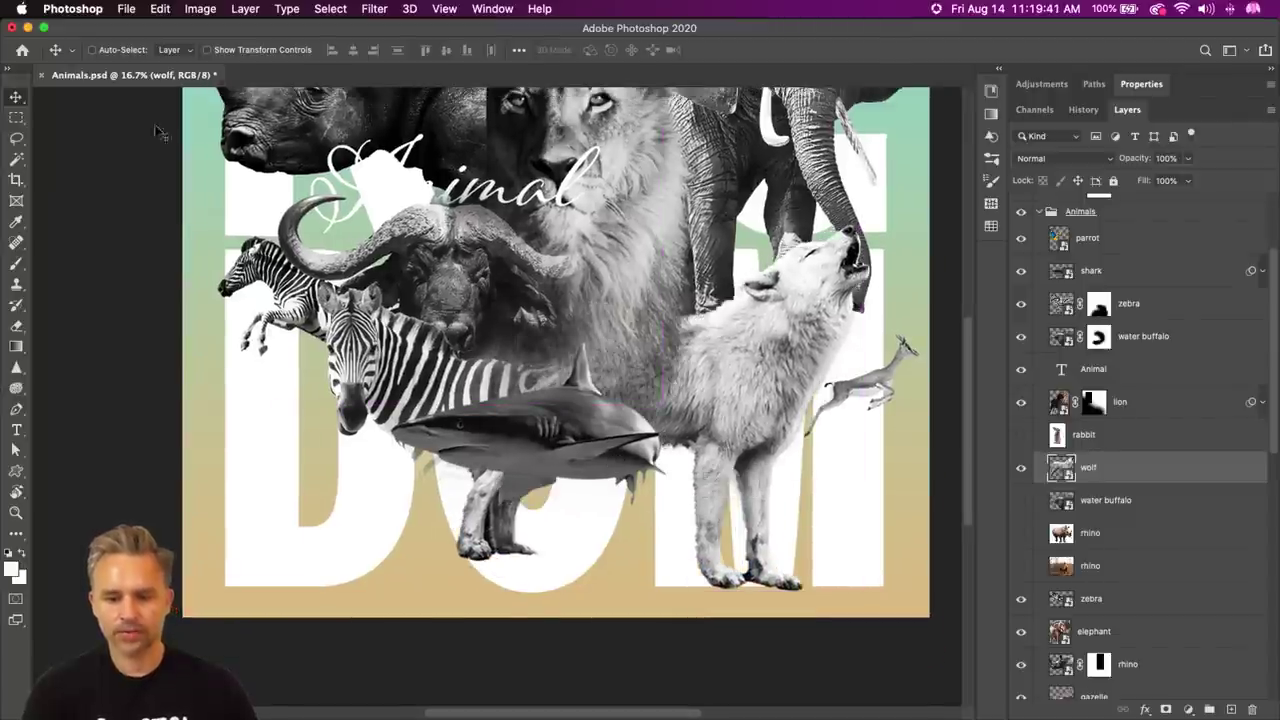
- Mask out the wolf's hindquarters with a straight-edged rectangular selection
{"action": "left_click", "coordinate": [16, 117]}
{"action": "left_click_drag", "start_coordinate": [264, 224], "coordinate": [651, 651]}
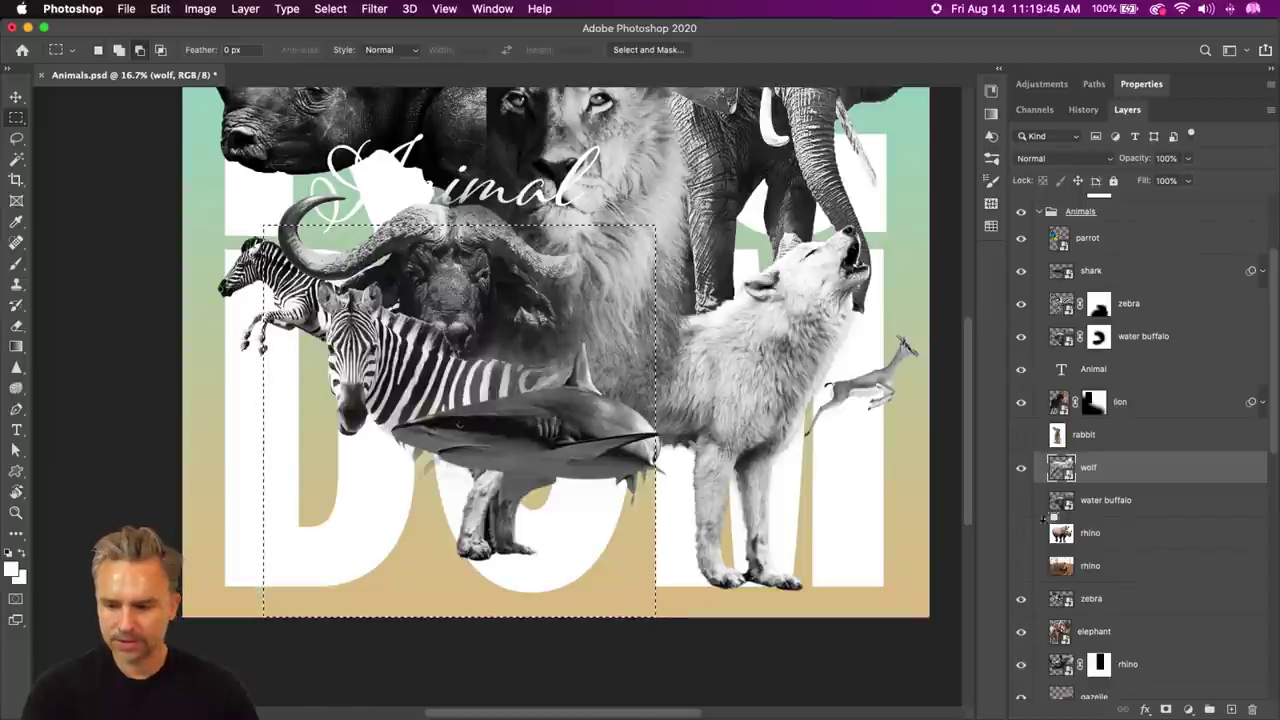
{"action": "left_click", "coordinate": [1165, 709]}
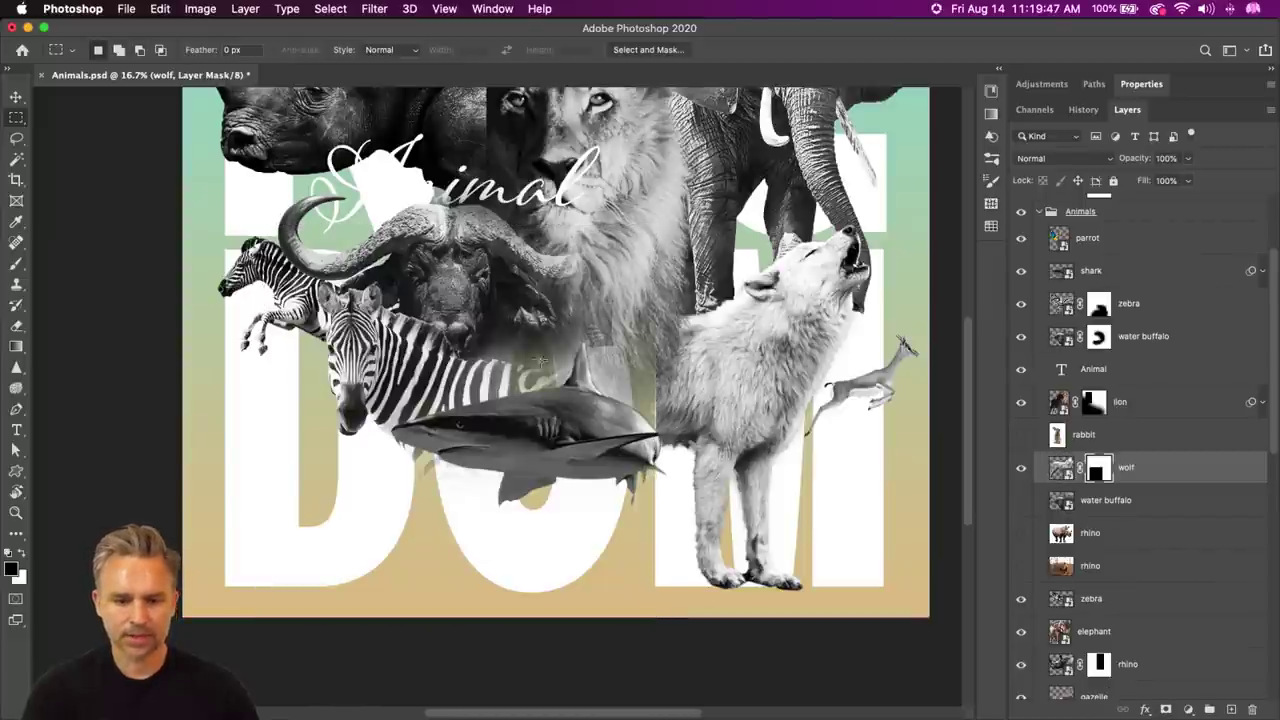
- Move the shark to the left and slightly down, below the large zebra
{"action": "left_click", "coordinate": [16, 96]}
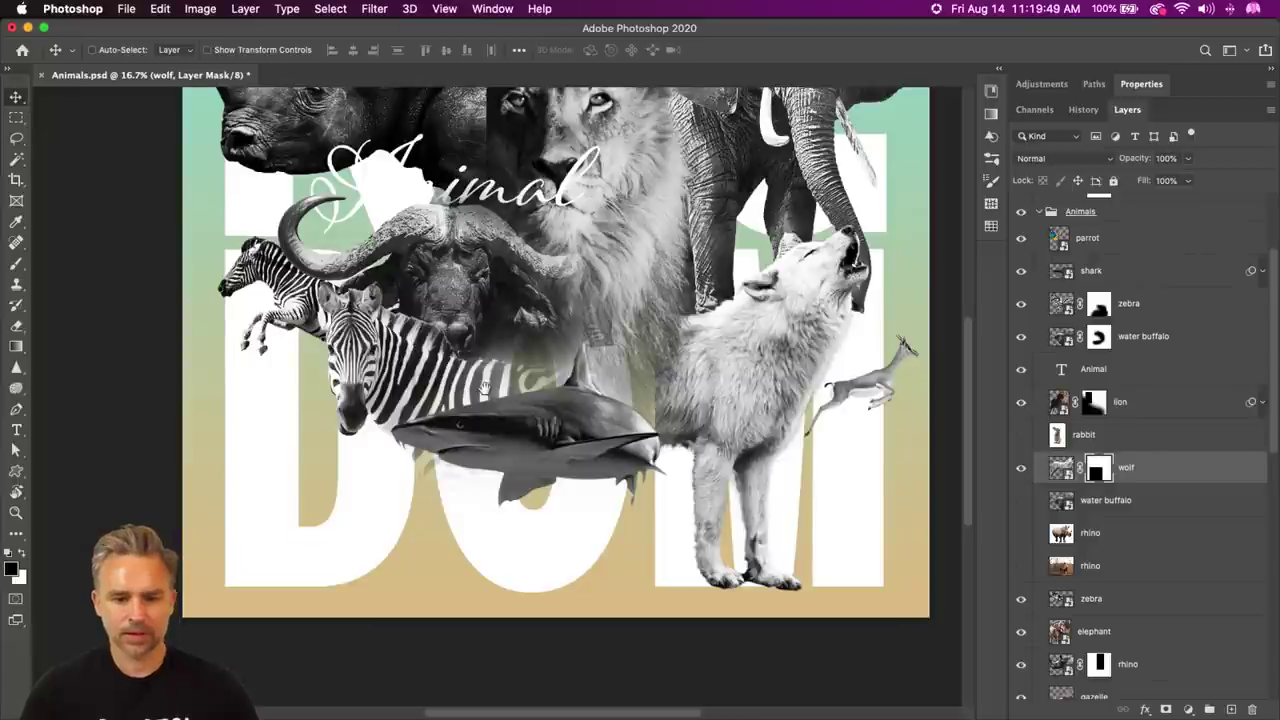
{"action": "scroll", "coordinate": [500, 468], "scroll_direction": "up", "scroll_amount": 2}
{"action": "left_click_drag", "start_coordinate": [508, 476], "coordinate": [399, 490]}
{"action": "scroll", "coordinate": [396, 425], "scroll_direction": "up", "scroll_amount": 1}
- Scale the foreground zebra to 130.50% and move it to the poster's lower-left area
{"action": "left_click", "coordinate": [348, 392]}
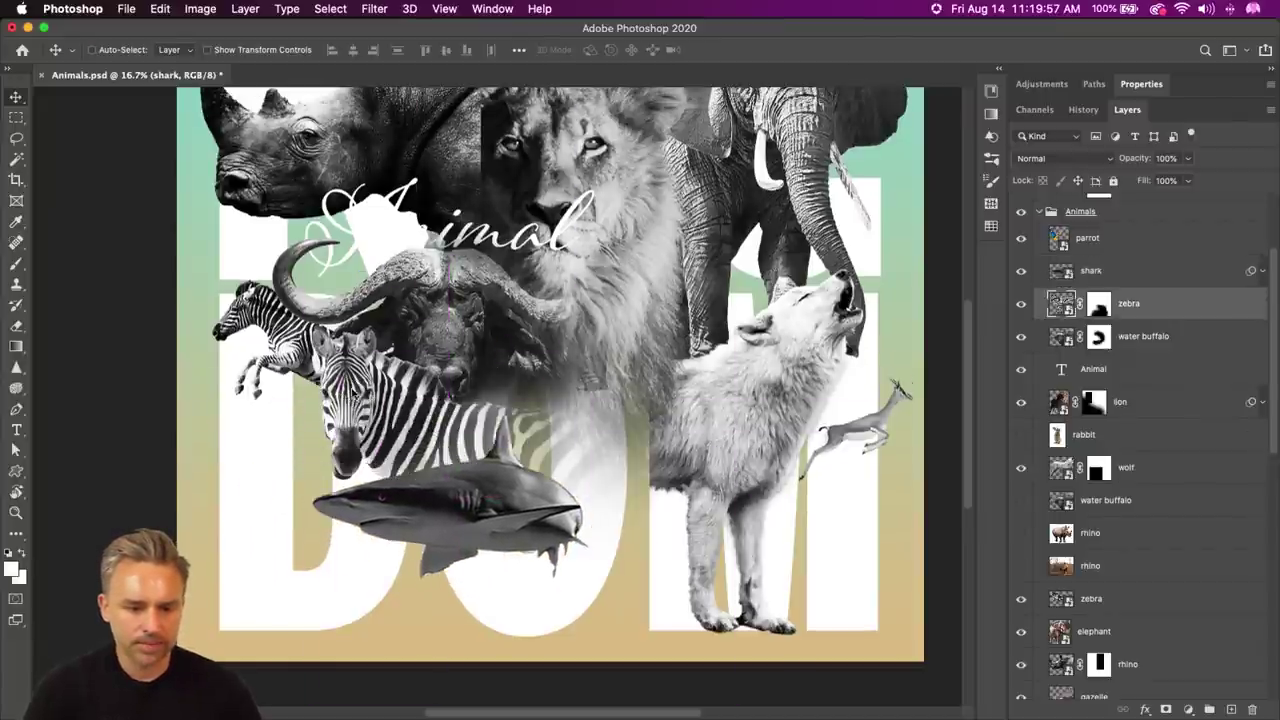
{"action": "left_click_drag", "start_coordinate": [306, 347], "coordinate": [114, 240]}
{"action": "key", "text": "super+t"}
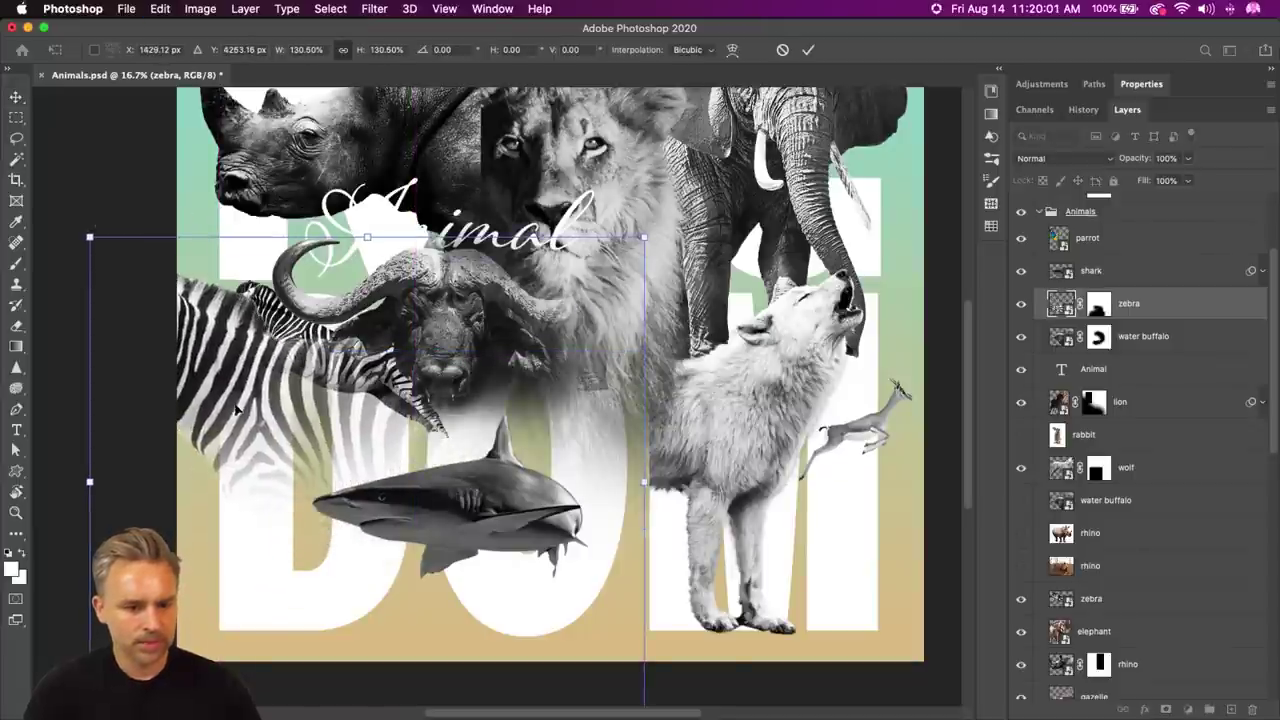
{"action": "left_click_drag", "start_coordinate": [243, 409], "coordinate": [331, 512]}
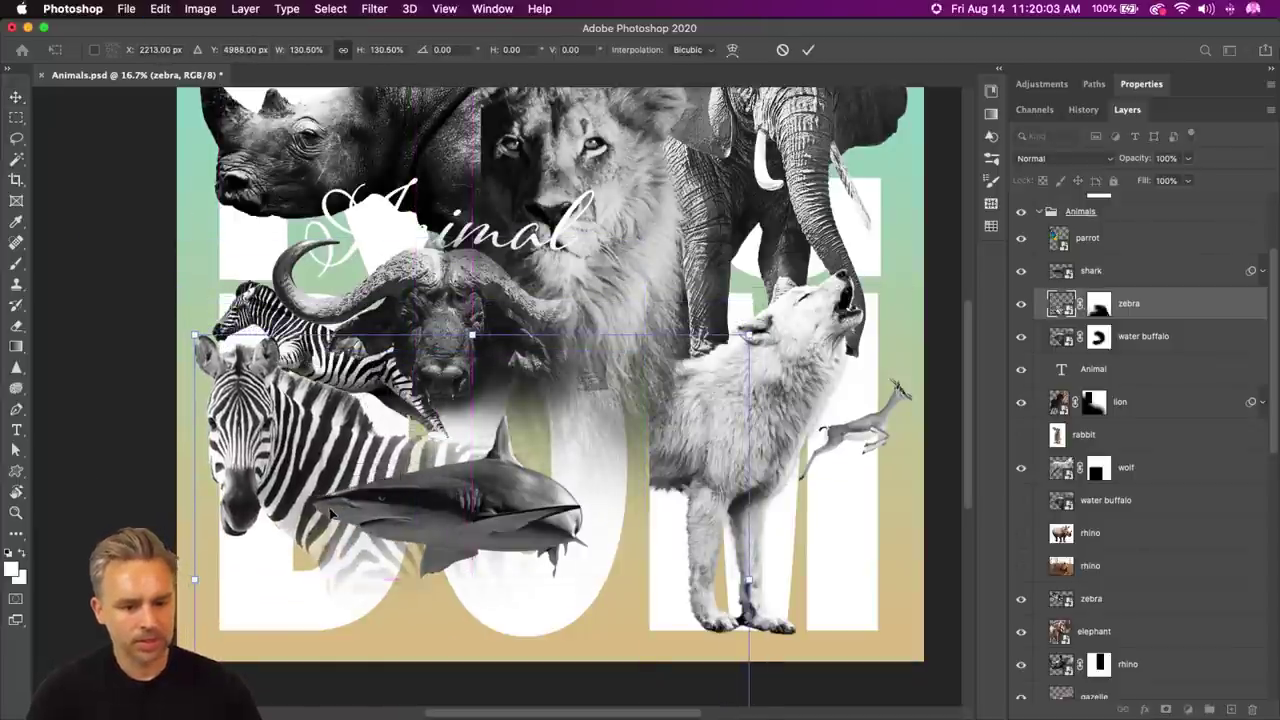
{"action": "scroll", "coordinate": [316, 470], "scroll_direction": "left", "scroll_amount": 5}
{"action": "key", "text": "Return"}
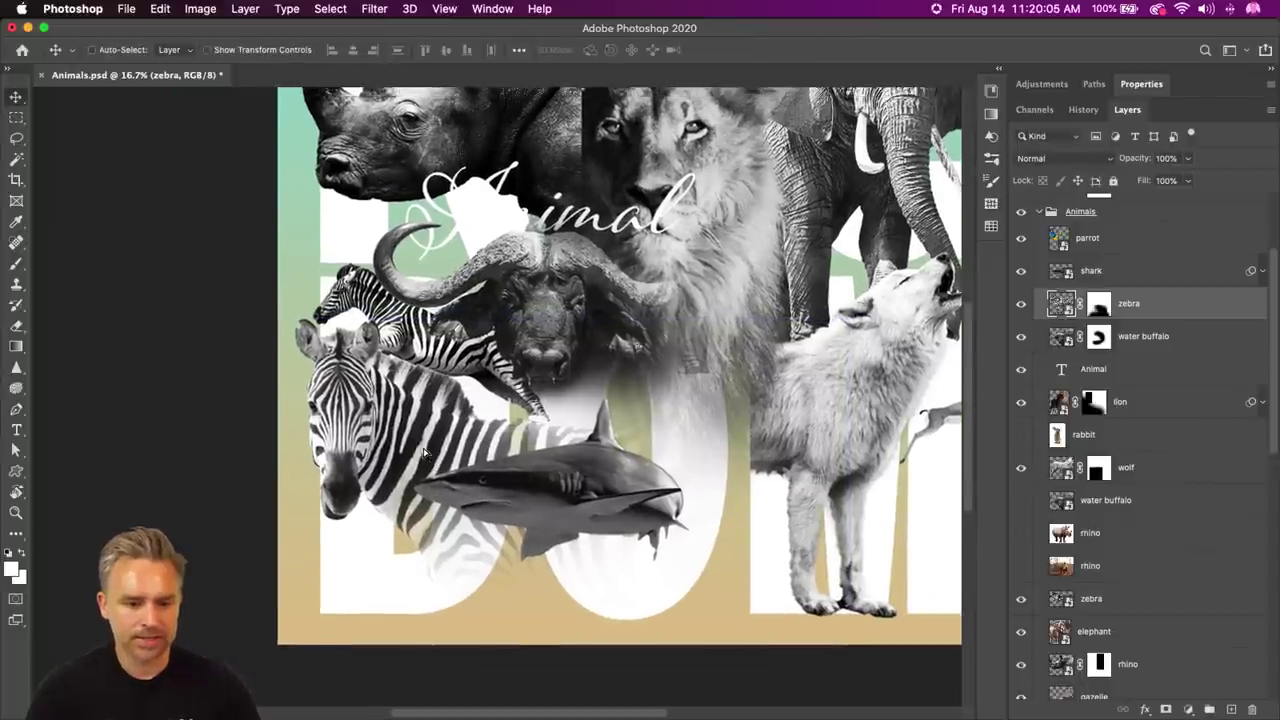
- Nudge the foreground zebra slightly upward and delete its layer mask
{"action": "left_click_drag", "start_coordinate": [424, 452], "coordinate": [429, 437]}
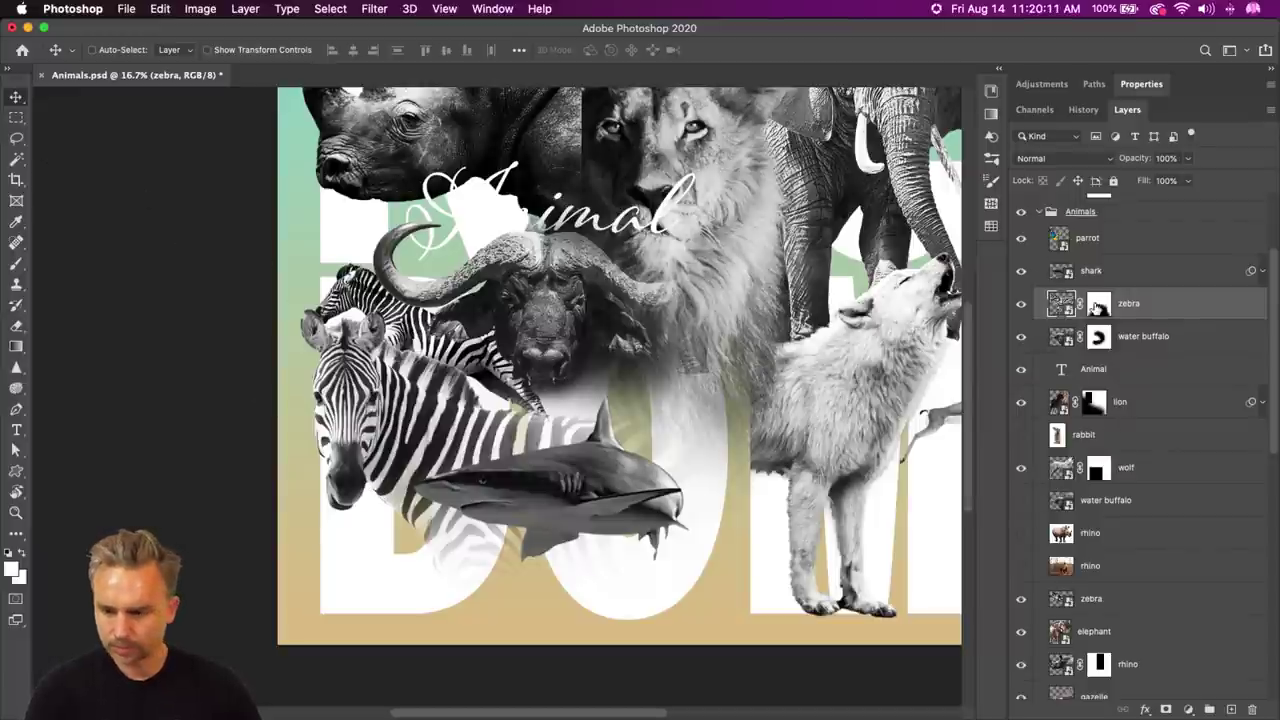
{"action": "right_click", "coordinate": [1098, 307]}
{"action": "left_click", "coordinate": [1122, 330]}
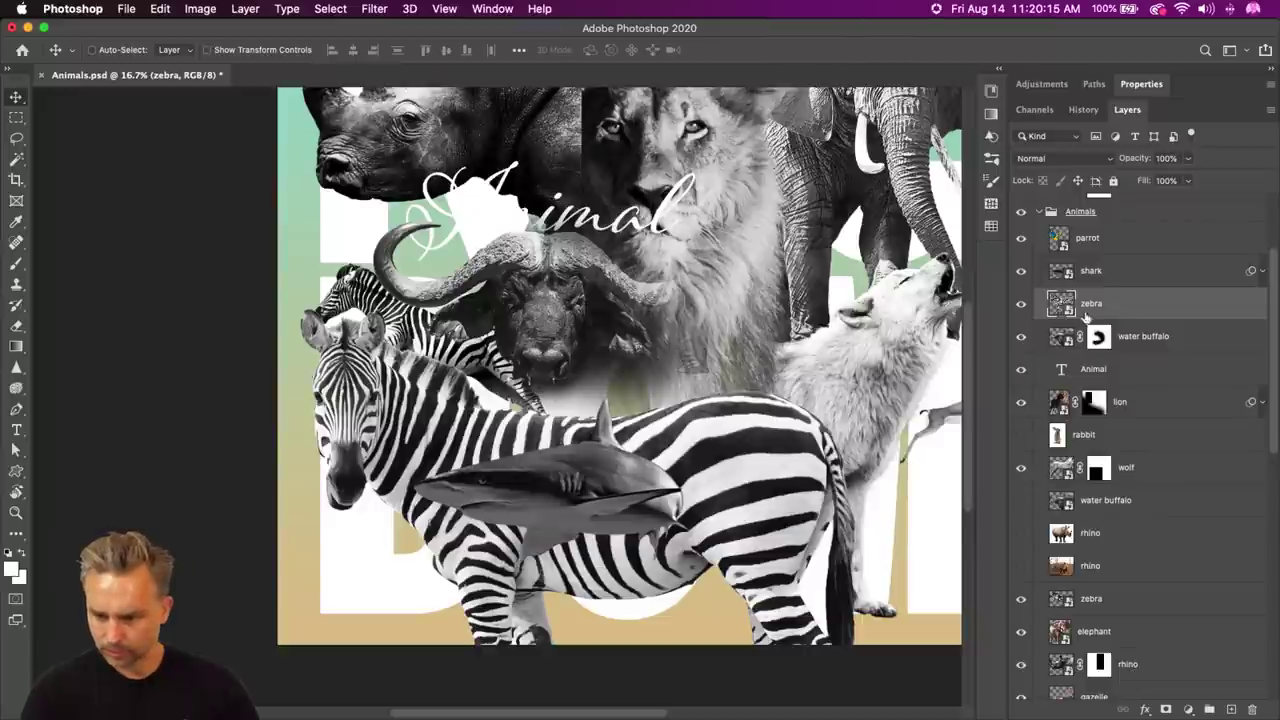
- Load the outline of the KINGDOM lettering's Vector Smart Object as a selection over the whole poster
{"action": "scroll", "coordinate": [1072, 345], "scroll_direction": "down", "scroll_amount": 10}
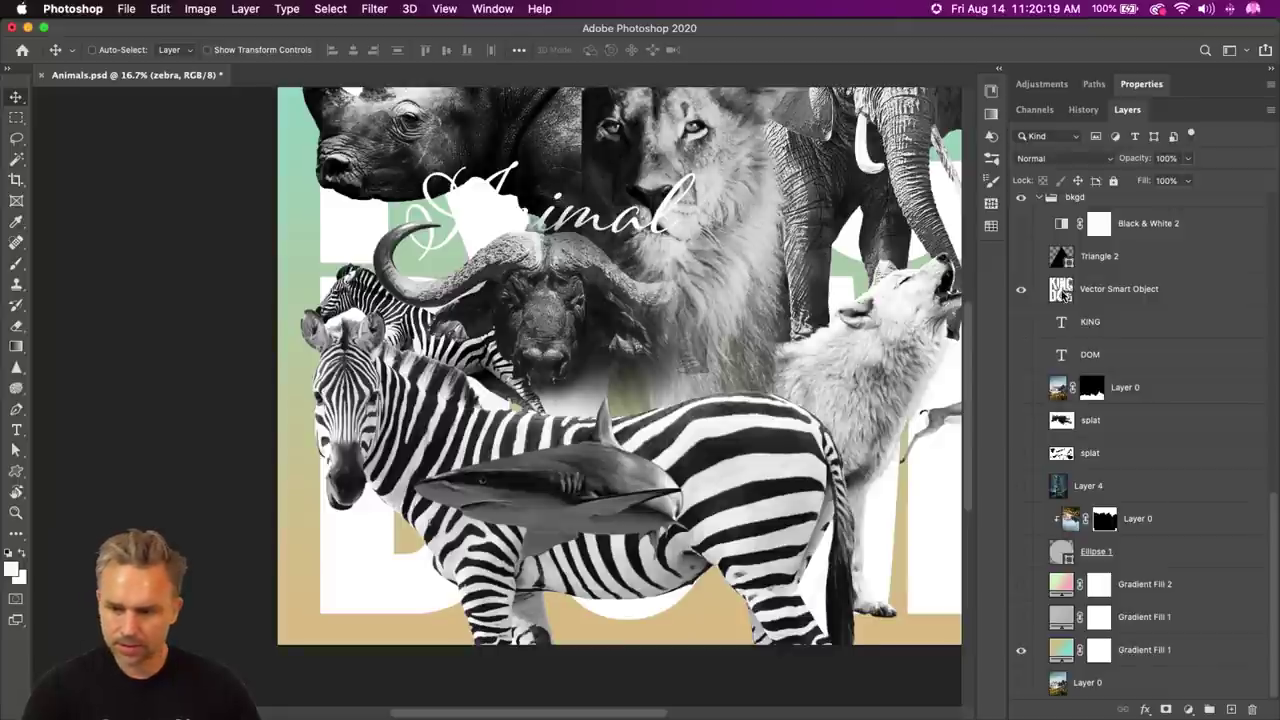
{"action": "key", "text": "super+0"}
{"action": "left_click", "coordinate": [1065, 295]}
{"action": "left_click", "coordinate": [1062, 290], "text": "super"}
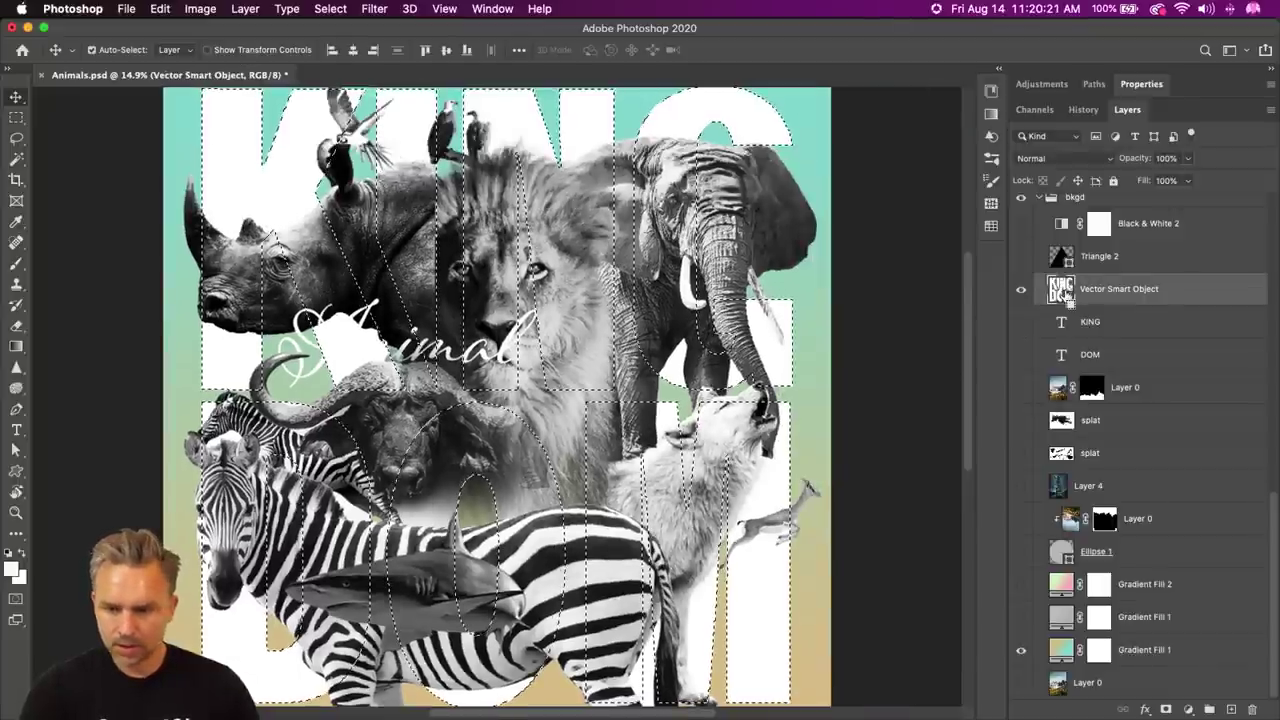
{"action": "scroll", "coordinate": [1062, 430], "scroll_direction": "up", "scroll_amount": 15}
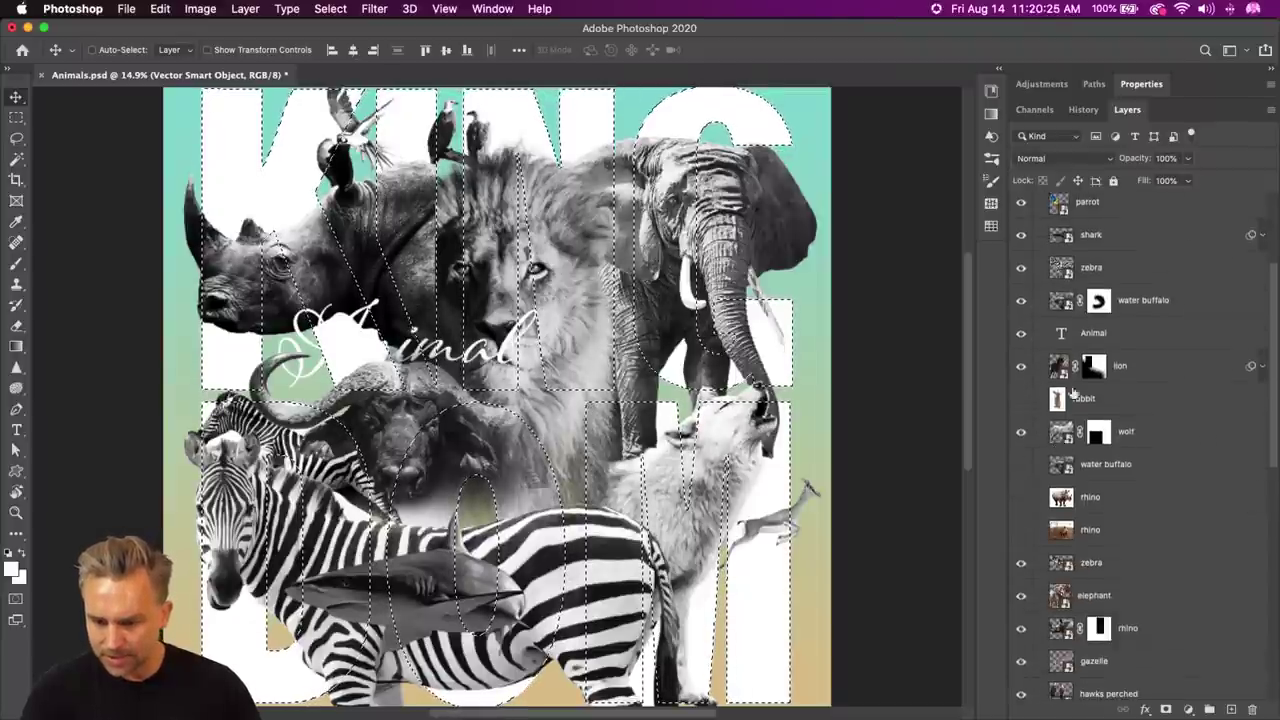
- Add a layer mask to the foreground zebra from the loaded KINGDOM lettering selection
{"action": "left_click", "coordinate": [1070, 268]}
{"action": "scroll", "coordinate": [950, 325], "scroll_direction": "down", "scroll_amount": 5}
{"action": "scroll", "coordinate": [950, 325], "scroll_direction": "left", "scroll_amount": 3}
{"action": "scroll", "coordinate": [950, 300], "scroll_direction": "up", "scroll_amount": 3}
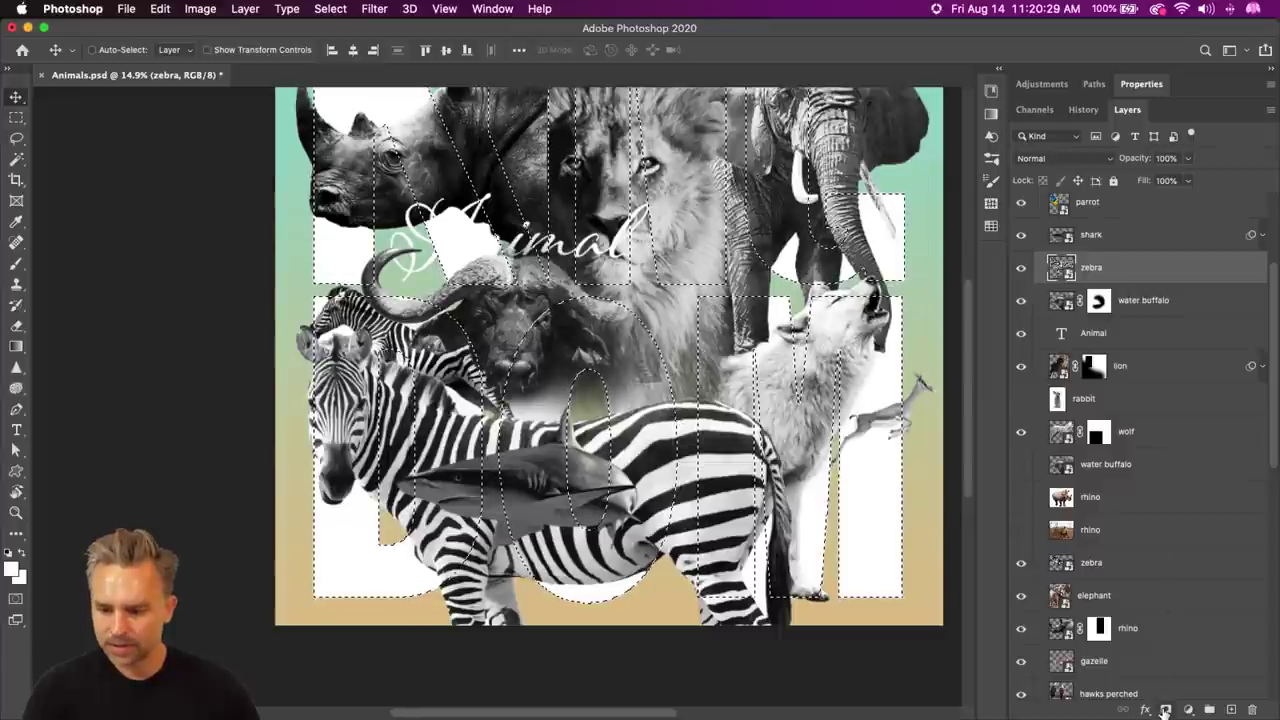
{"action": "left_click", "coordinate": [1165, 709]}
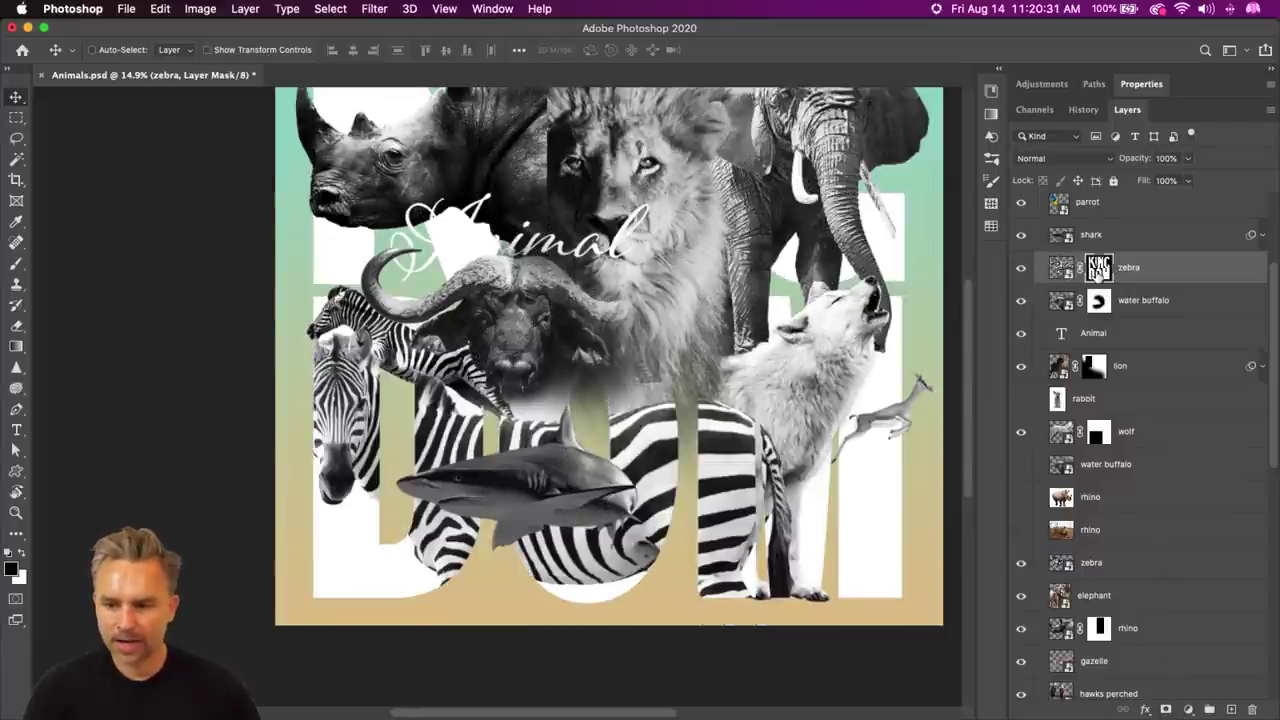
- Fill a rectangular area of the zebra's mask with black to hide its hindquarters over the O and M, and deselect
{"action": "key", "text": "b"}
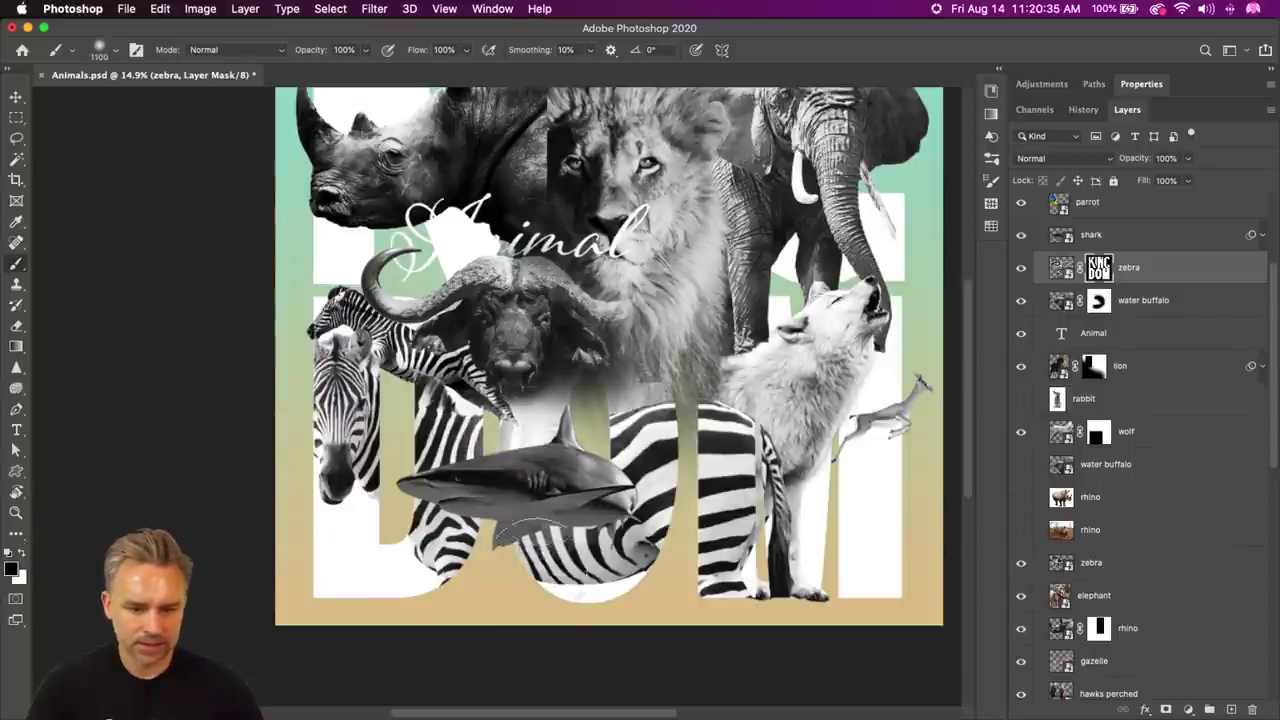
{"action": "key", "text": "bracketright"}
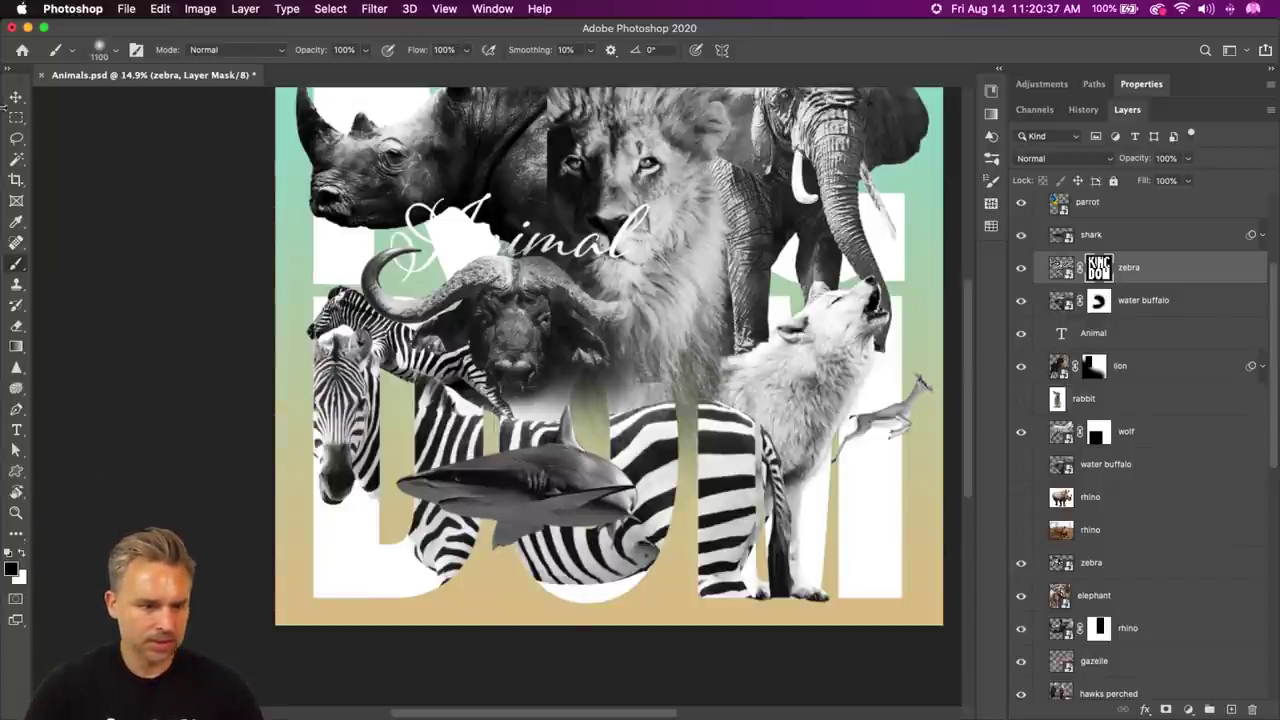
{"action": "left_click", "coordinate": [16, 117]}
{"action": "left_click_drag", "start_coordinate": [497, 381], "coordinate": [773, 615]}
{"action": "key", "text": "shift+BackSpace"}
{"action": "key", "text": "Return"}
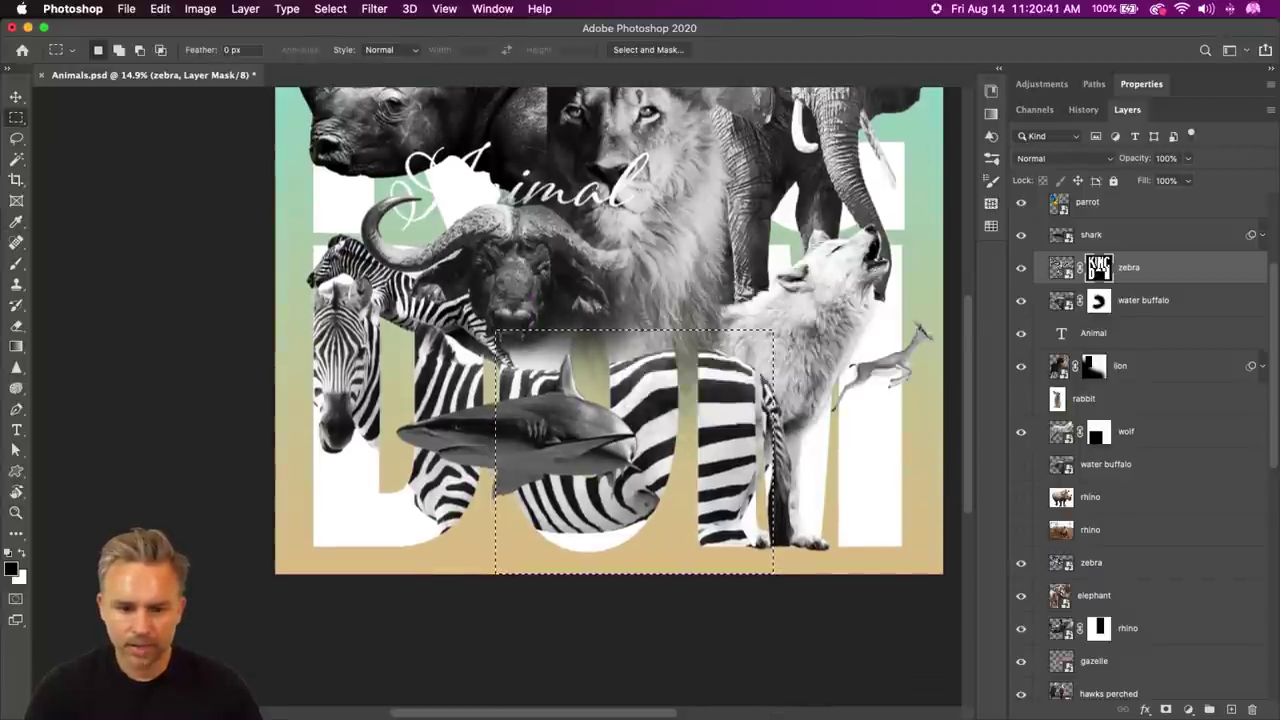
{"action": "key", "text": "super+d"}
- Select the area around the zebra's head and neck and fill it with white on the mask to reveal them outside the D
{"action": "scroll", "coordinate": [545, 335], "scroll_direction": "up", "scroll_amount": 2}
{"action": "left_click_drag", "start_coordinate": [211, 287], "coordinate": [427, 662]}
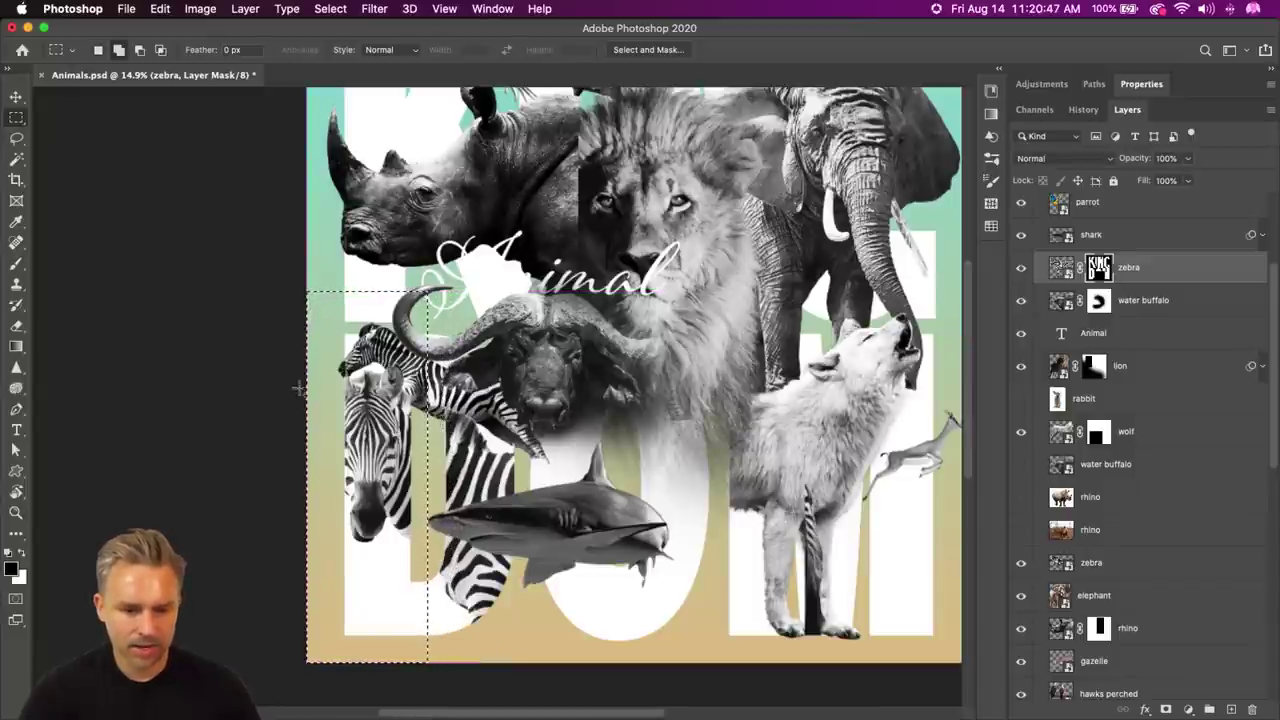
{"action": "left_click_drag", "start_coordinate": [430, 372], "coordinate": [463, 602]}
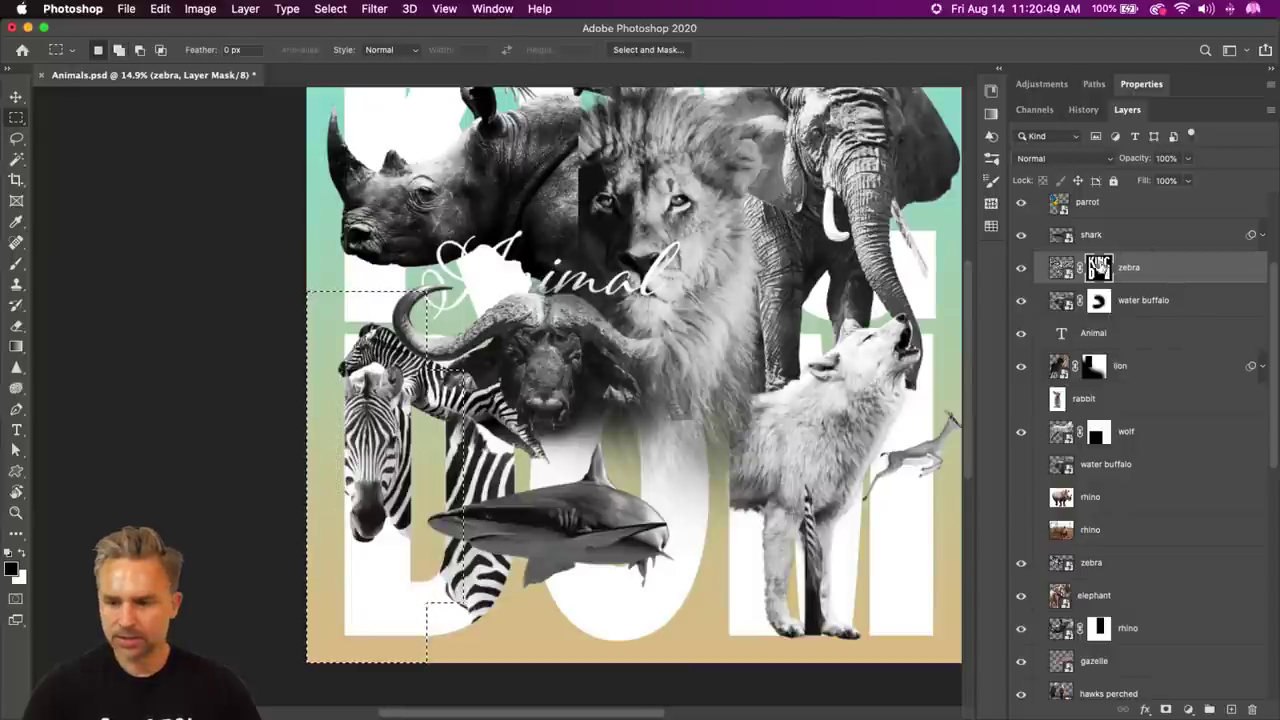
{"action": "key", "text": "shift+BackSpace"}
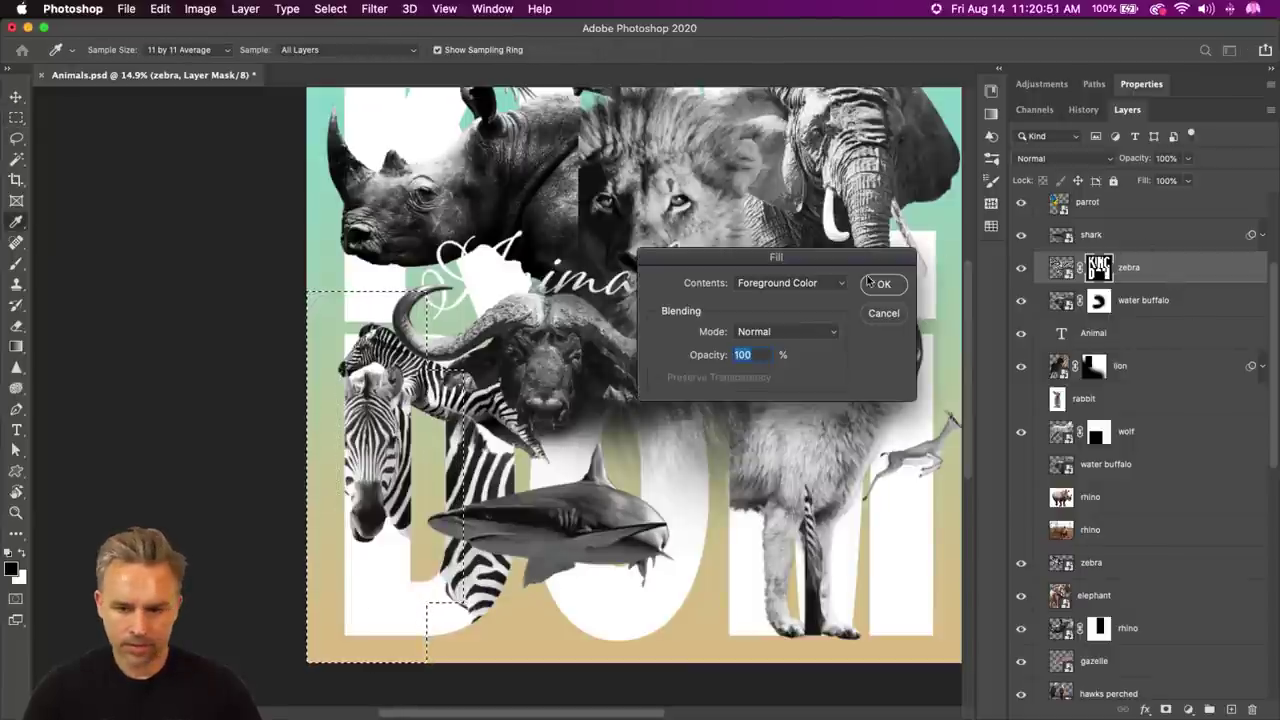
{"action": "left_click", "coordinate": [790, 283]}
{"action": "left_click", "coordinate": [778, 292]}
{"action": "left_click", "coordinate": [882, 284]}
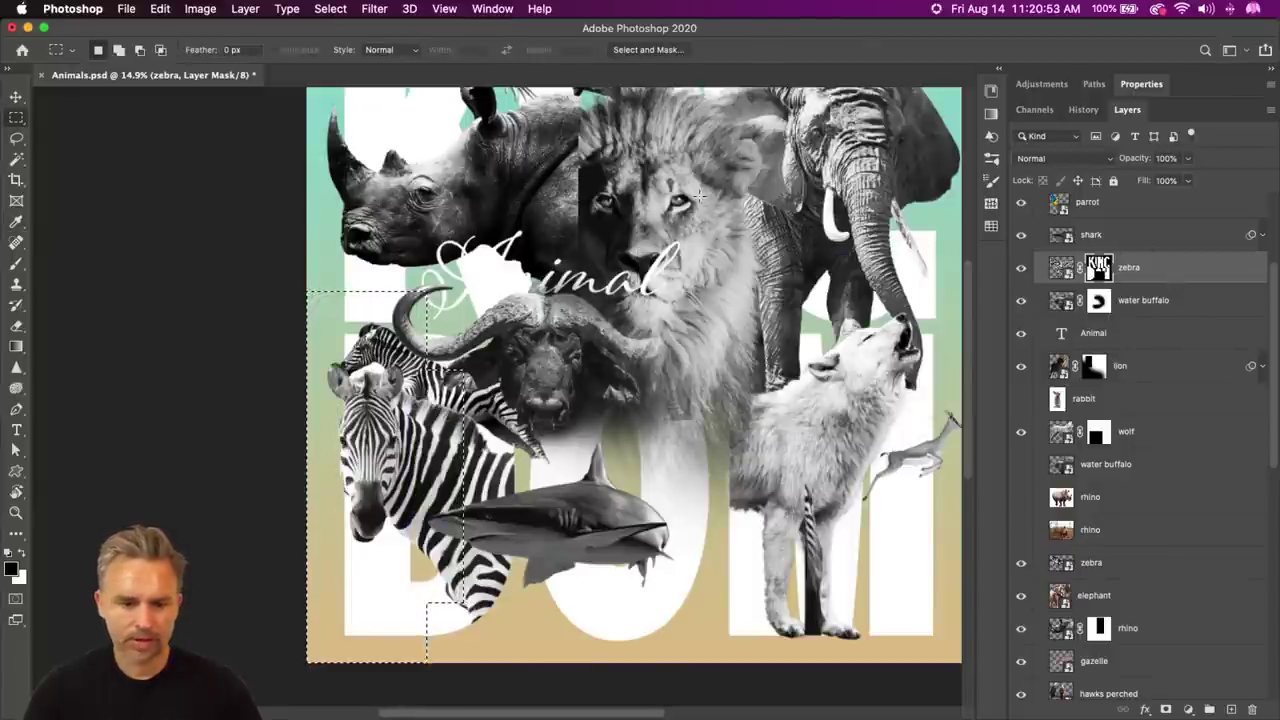
{"action": "key", "text": "ctrl+d"}
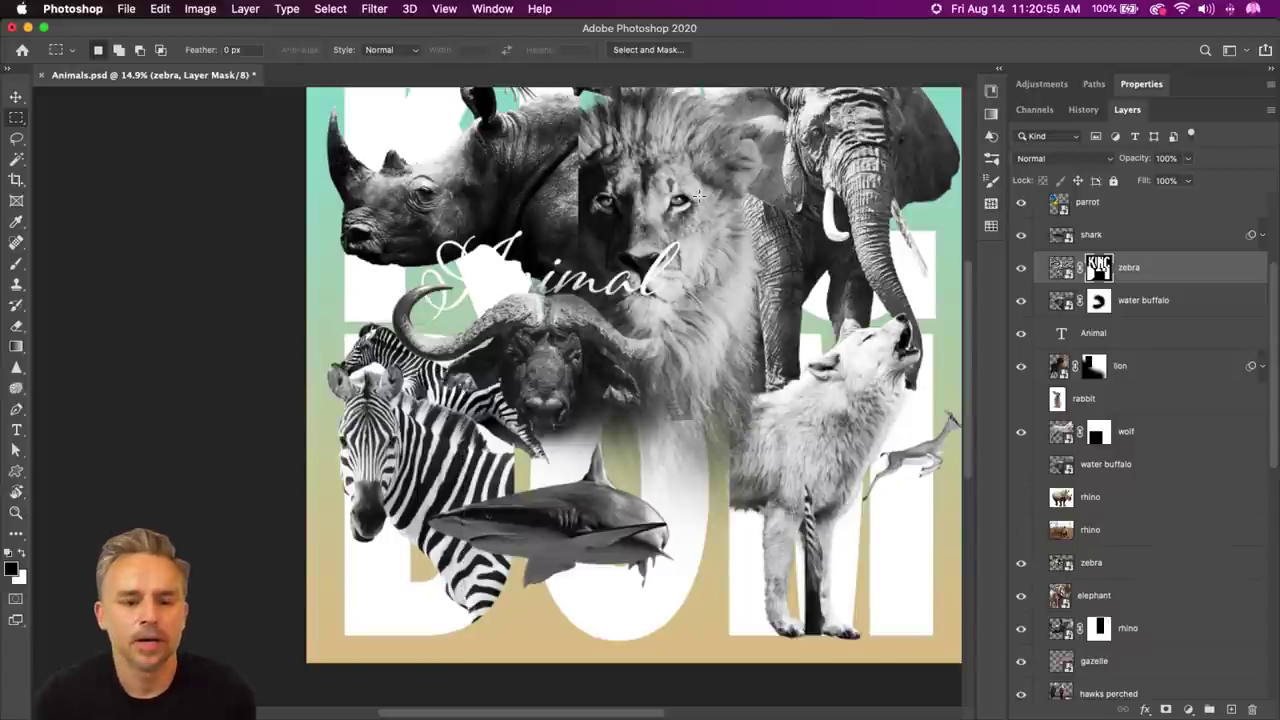
- Move the shark slightly upward and flip it horizontally
{"action": "left_click", "coordinate": [16, 98]}
{"action": "key", "text": "ctrl"}
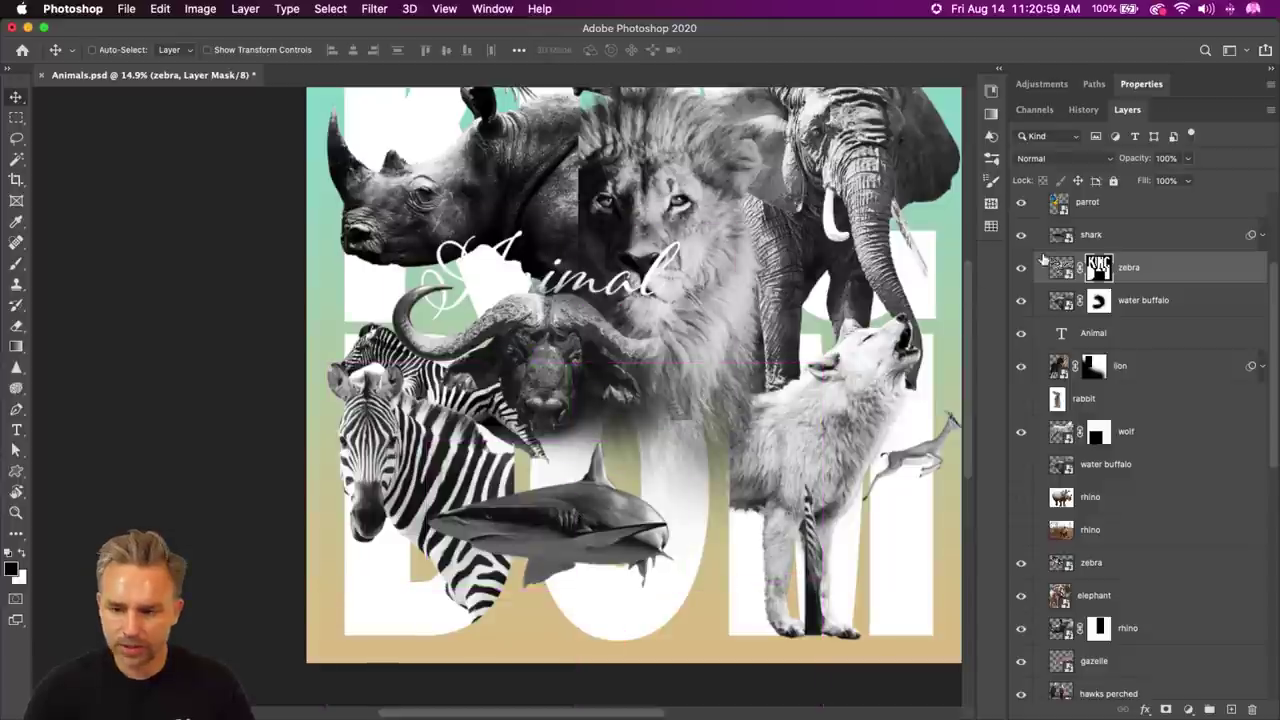
{"action": "left_click", "coordinate": [1094, 237]}
{"action": "left_click_drag", "start_coordinate": [548, 526], "coordinate": [540, 484]}
{"action": "key", "text": "ctrl+t"}
{"action": "right_click", "coordinate": [545, 470]}
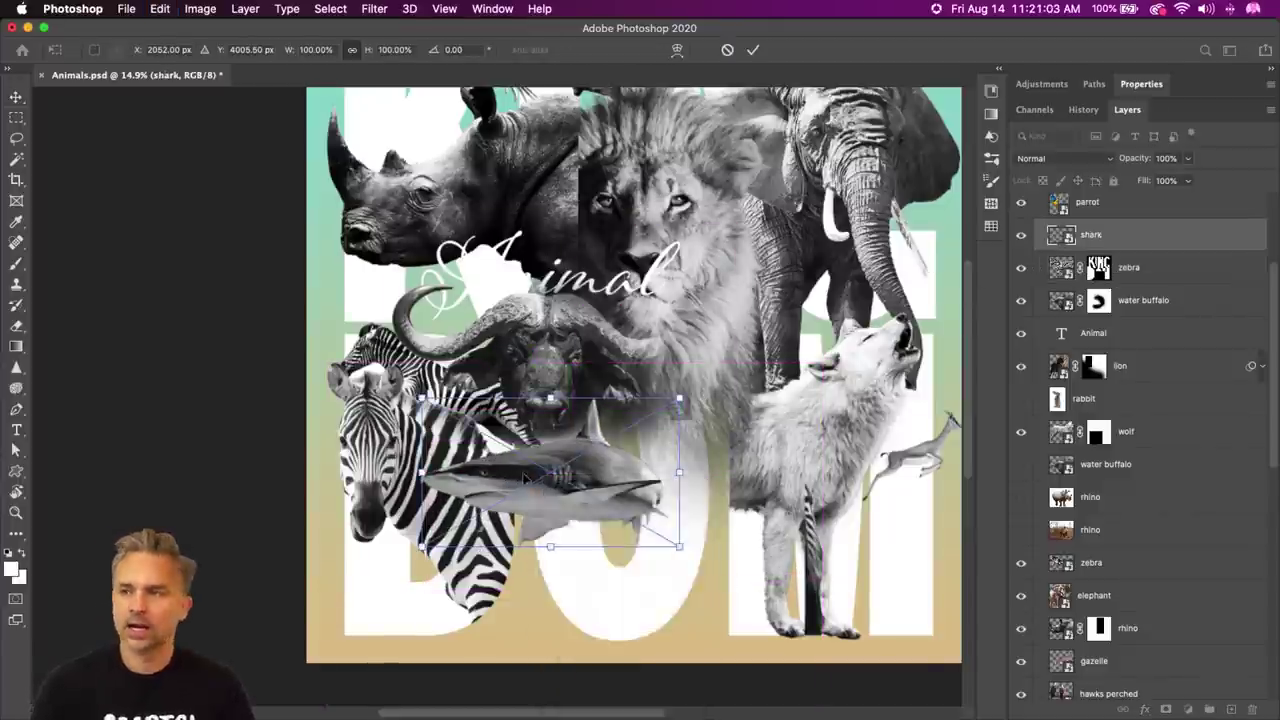
{"action": "right_click", "coordinate": [556, 472]}
{"action": "mouse_move", "coordinate": [603, 712]}
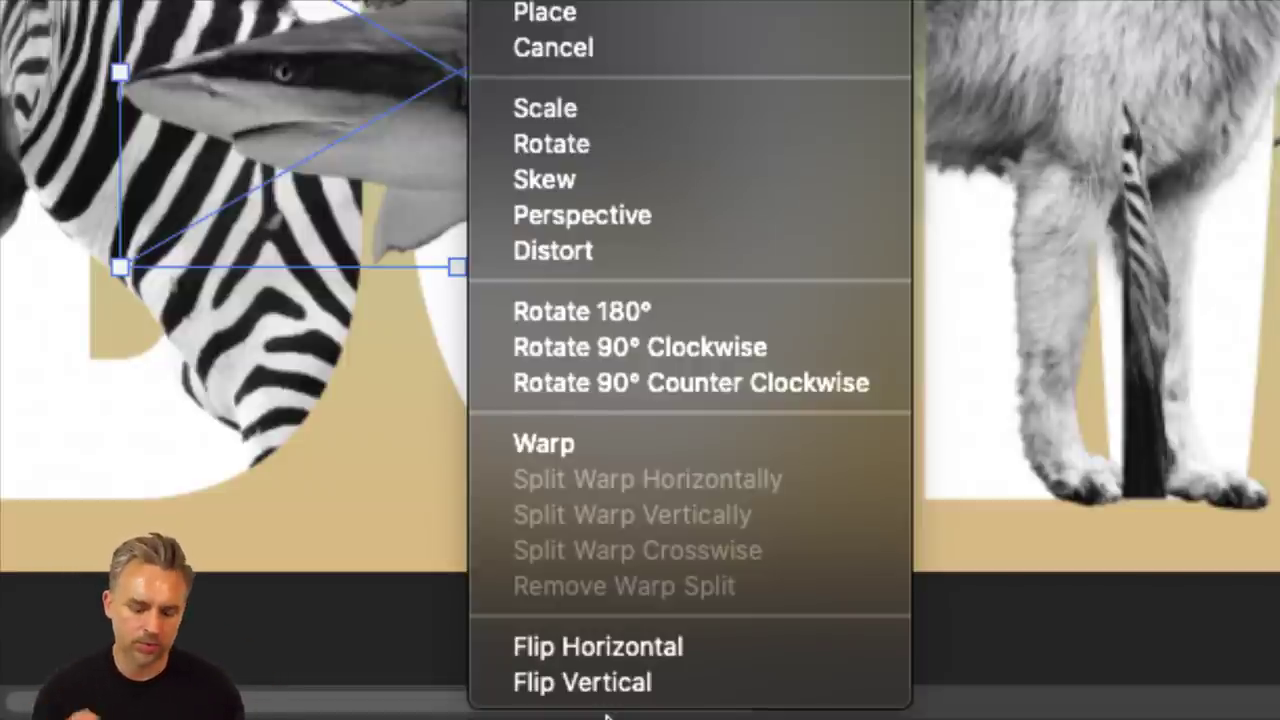
{"action": "left_click", "coordinate": [612, 688]}
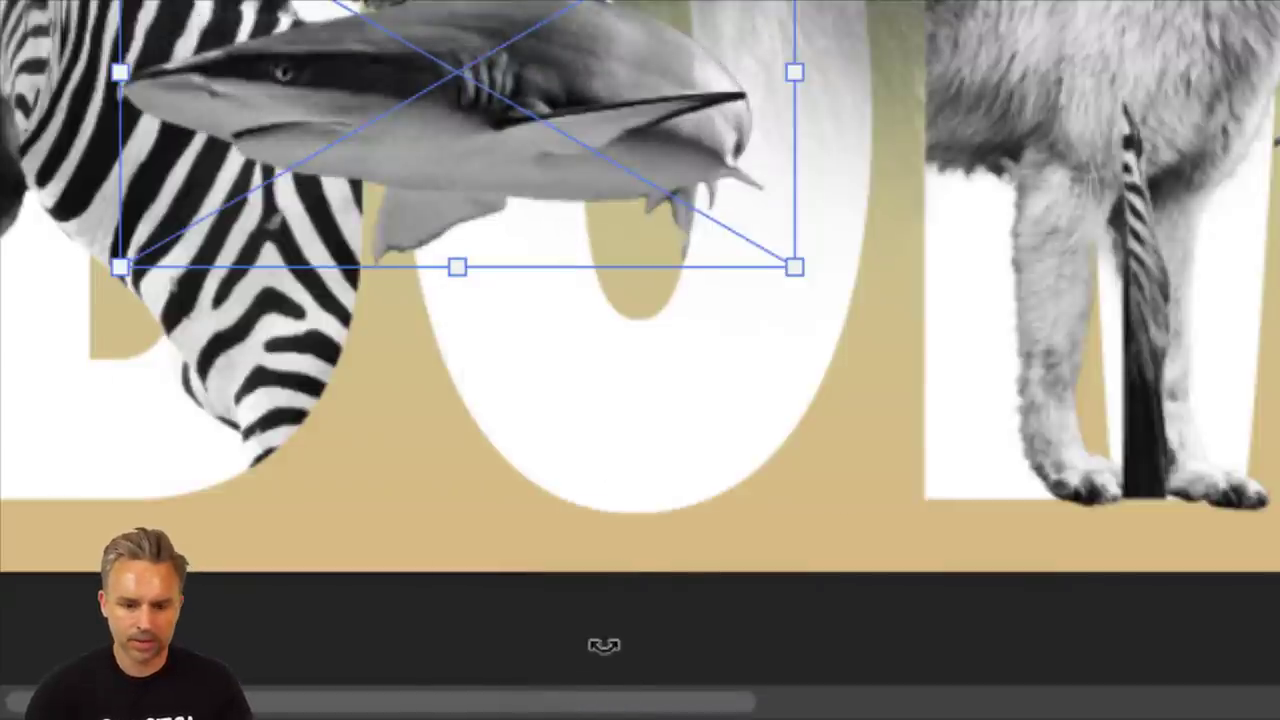
{"action": "right_click", "coordinate": [590, 118]}
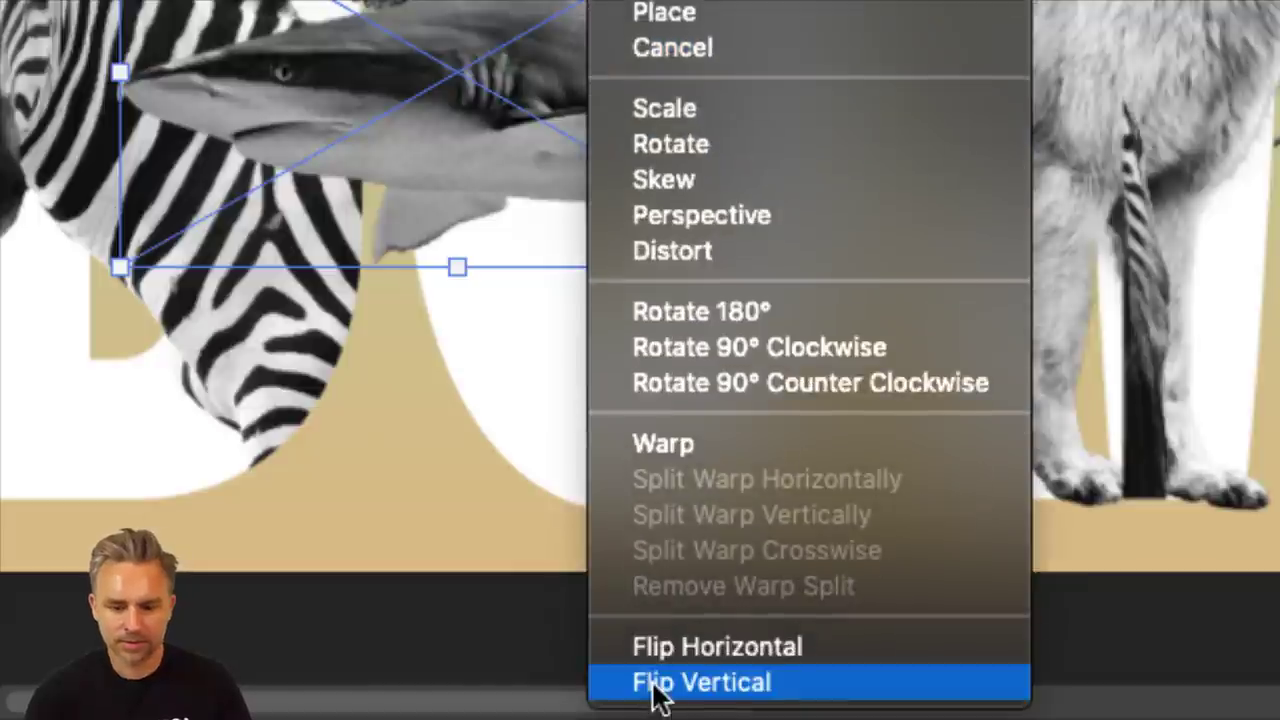
{"action": "left_click", "coordinate": [660, 668]}
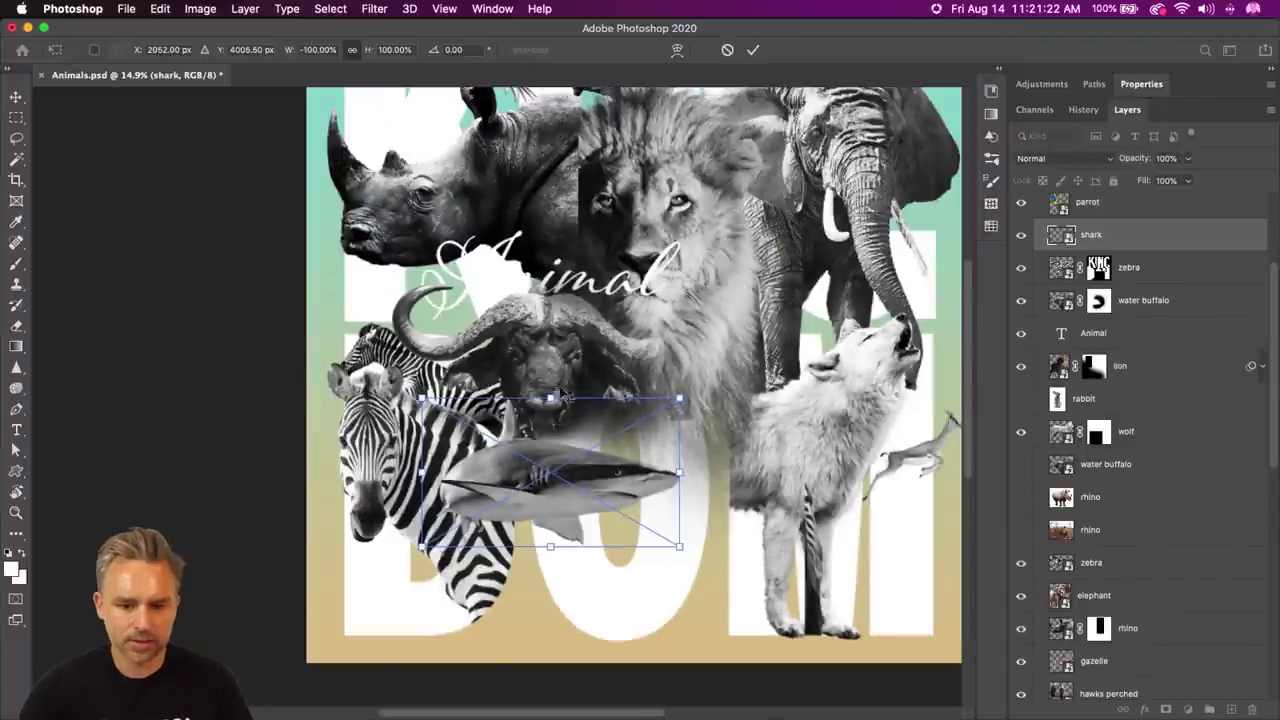
{"action": "key", "text": "Return"}
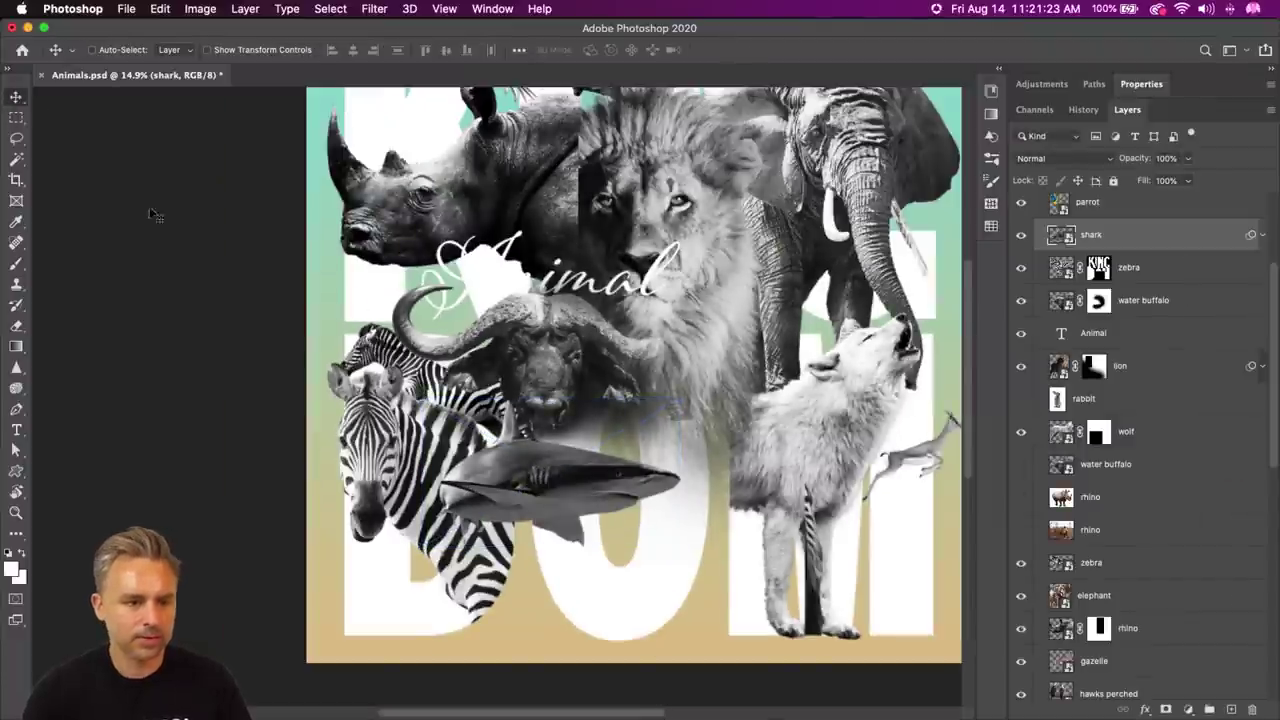
- Brighten the shark with Levels using a white input level of 169 and move it right over the O
{"action": "key", "text": "super"}
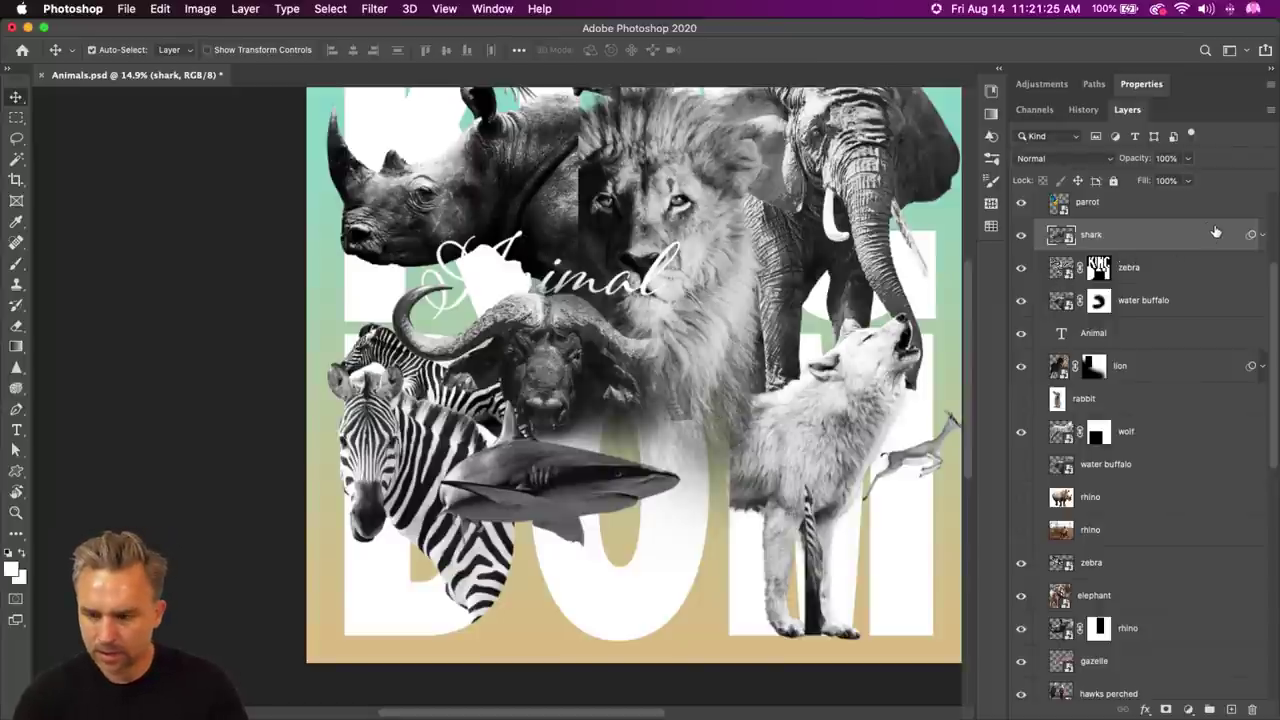
{"action": "key", "text": "super+l"}
{"action": "left_click_drag", "start_coordinate": [695, 331], "coordinate": [630, 334]}
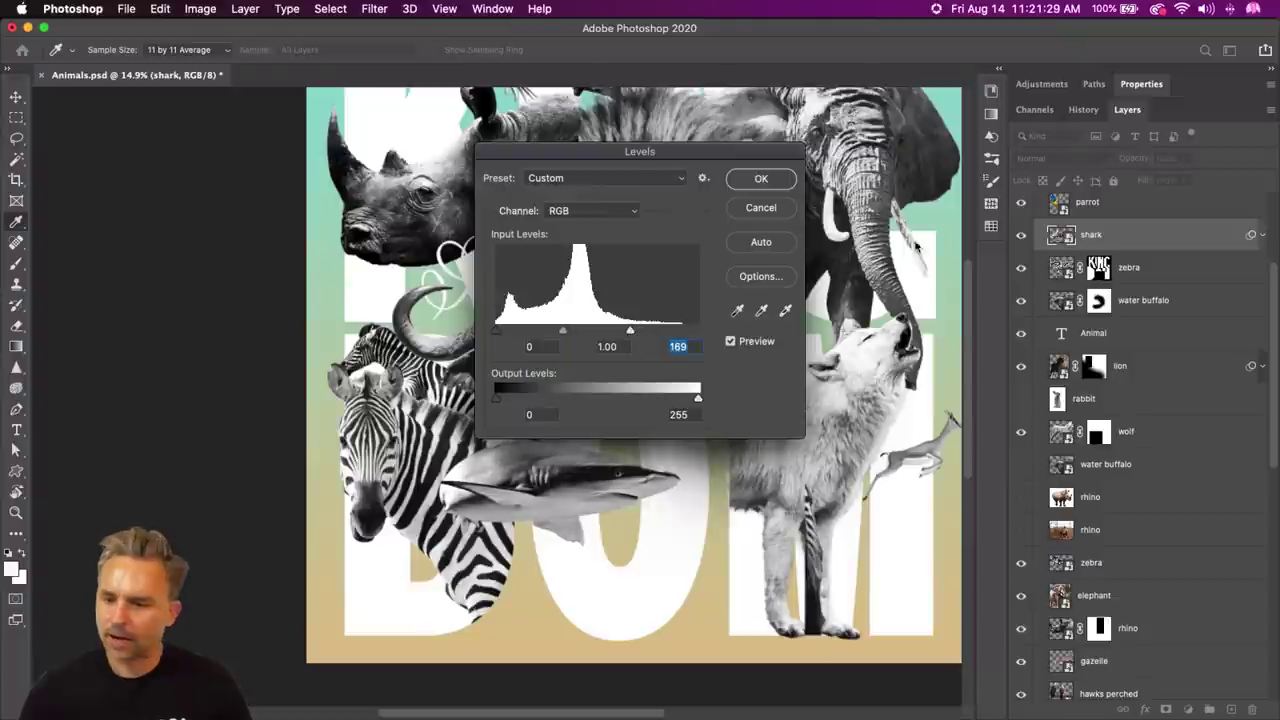
{"action": "key", "text": "Return"}
{"action": "left_click_drag", "start_coordinate": [530, 470], "coordinate": [595, 460]}
- Enlarge the water buffalo and shift it slightly up and to the left between the zebra and the lion
{"action": "left_click", "coordinate": [538, 360], "text": "super"}
{"action": "key", "text": "super+t"}
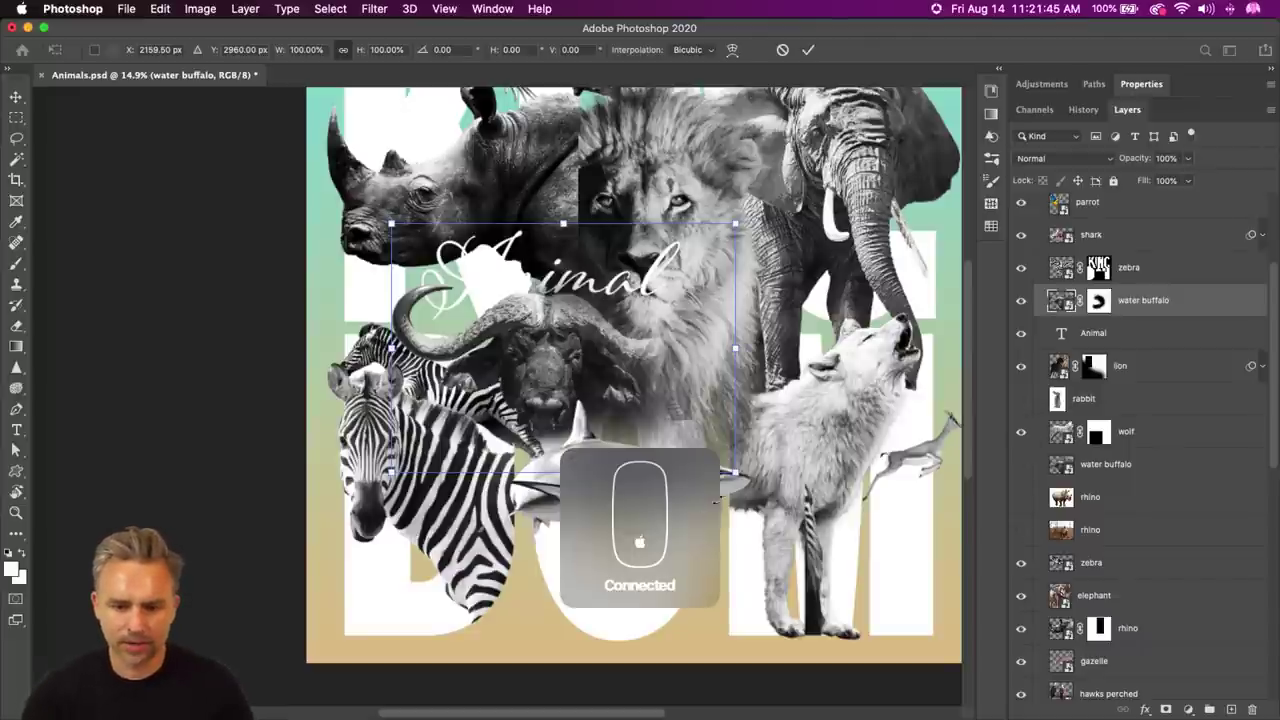
{"action": "left_click_drag", "start_coordinate": [736, 472], "coordinate": [814, 528]}
{"action": "left_click_drag", "start_coordinate": [430, 360], "coordinate": [410, 330]}
{"action": "key", "text": "Return"}
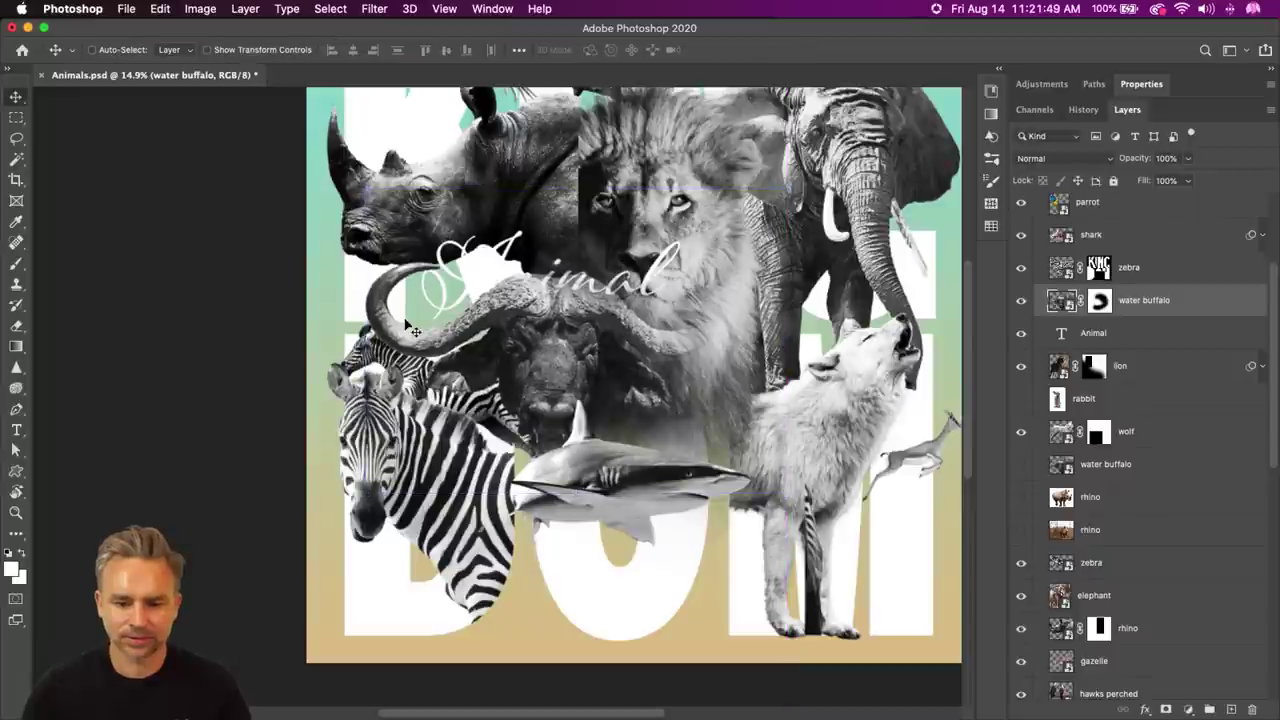
- Move the shark slightly farther right so its snout overlaps the wolf
{"action": "left_click", "coordinate": [611, 507], "text": "super"}
{"action": "left_click_drag", "start_coordinate": [611, 507], "coordinate": [641, 504]}
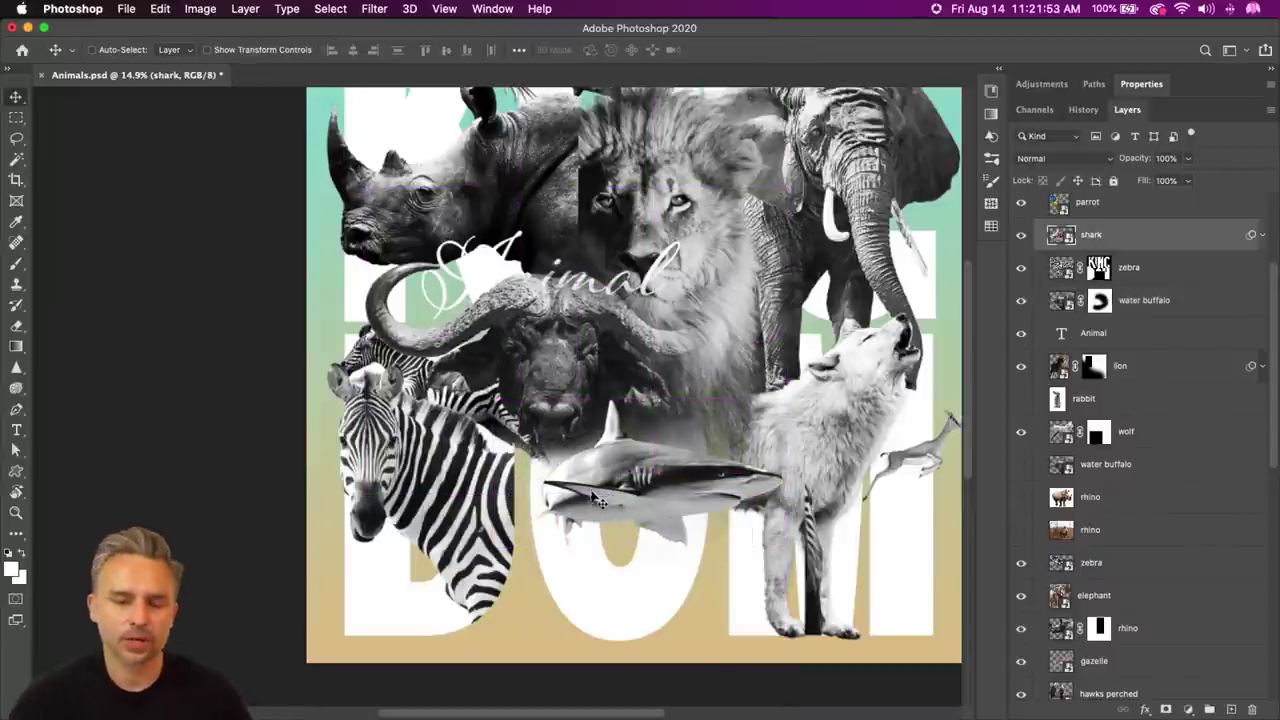
{"action": "scroll", "coordinate": [597, 497], "scroll_direction": "up", "scroll_amount": 3}
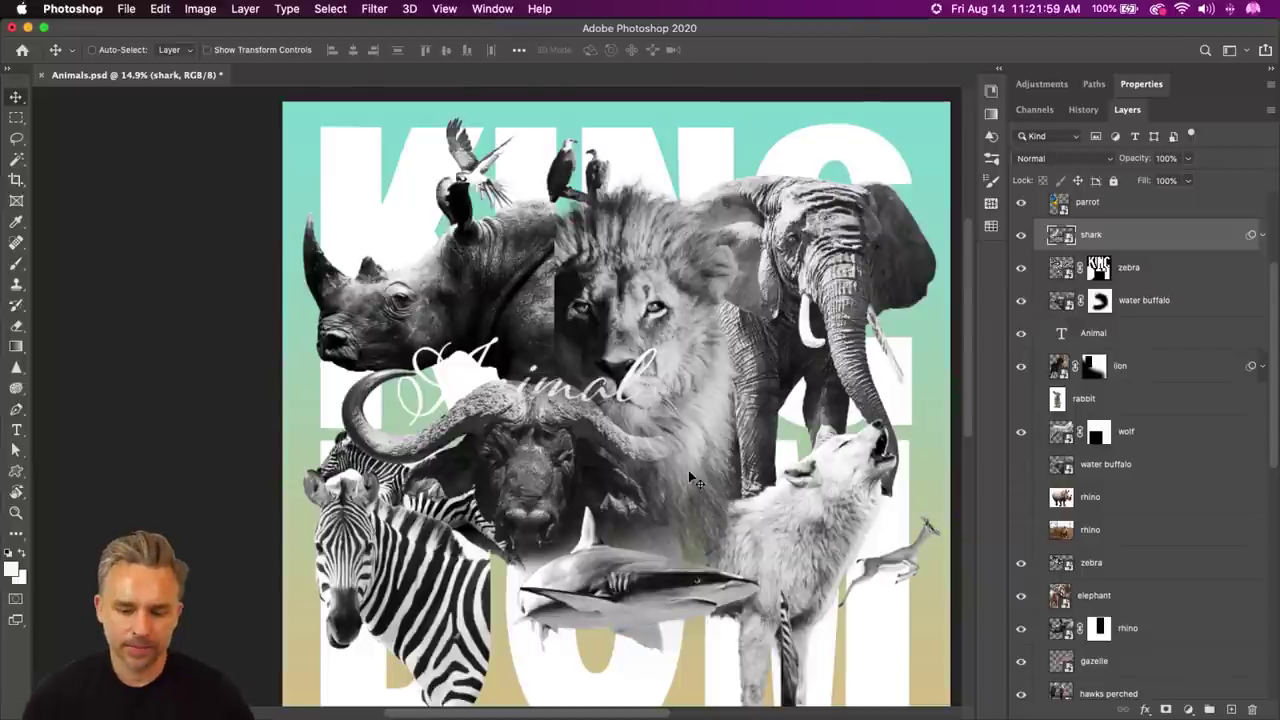
{"action": "scroll", "coordinate": [740, 479], "scroll_direction": "down", "scroll_amount": 3}
{"action": "left_click_drag", "start_coordinate": [742, 480], "coordinate": [742, 465]}
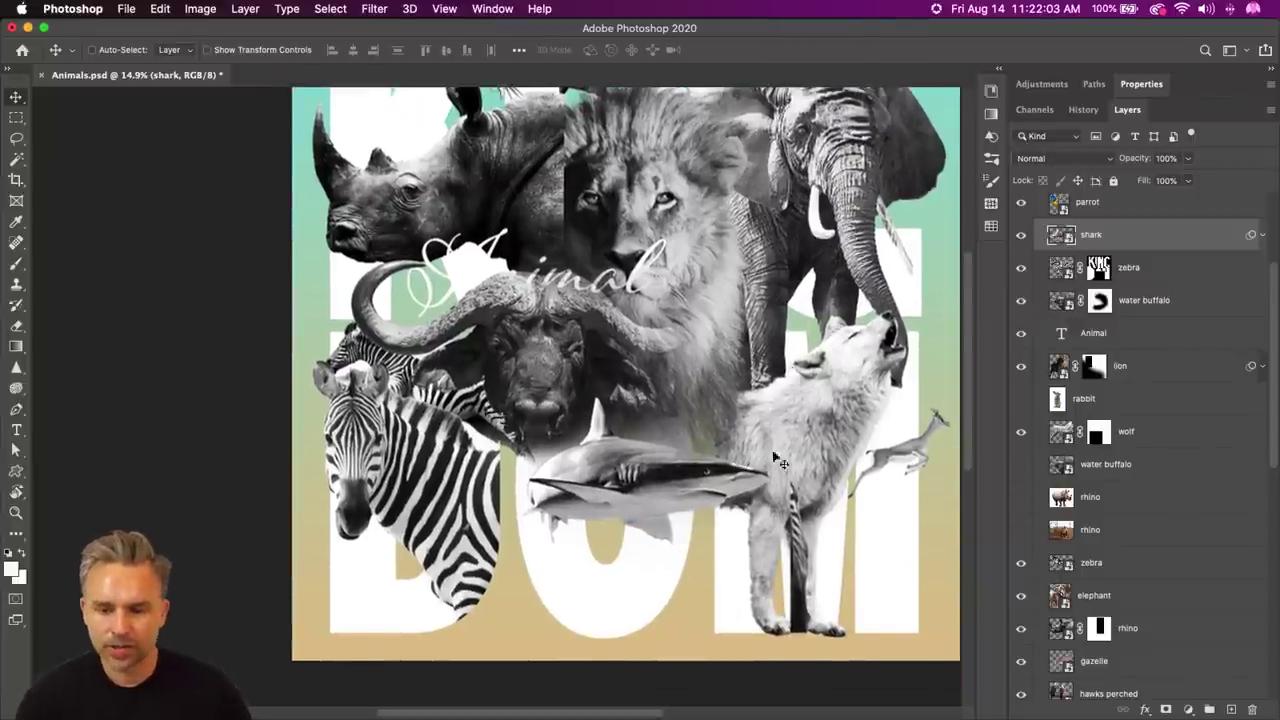
- Shift the Animal text toward the wolf's head and hide its layer after moving it out of the Animals group to just above the birds group
{"action": "scroll", "coordinate": [425, 238], "scroll_direction": "up", "scroll_amount": 3}
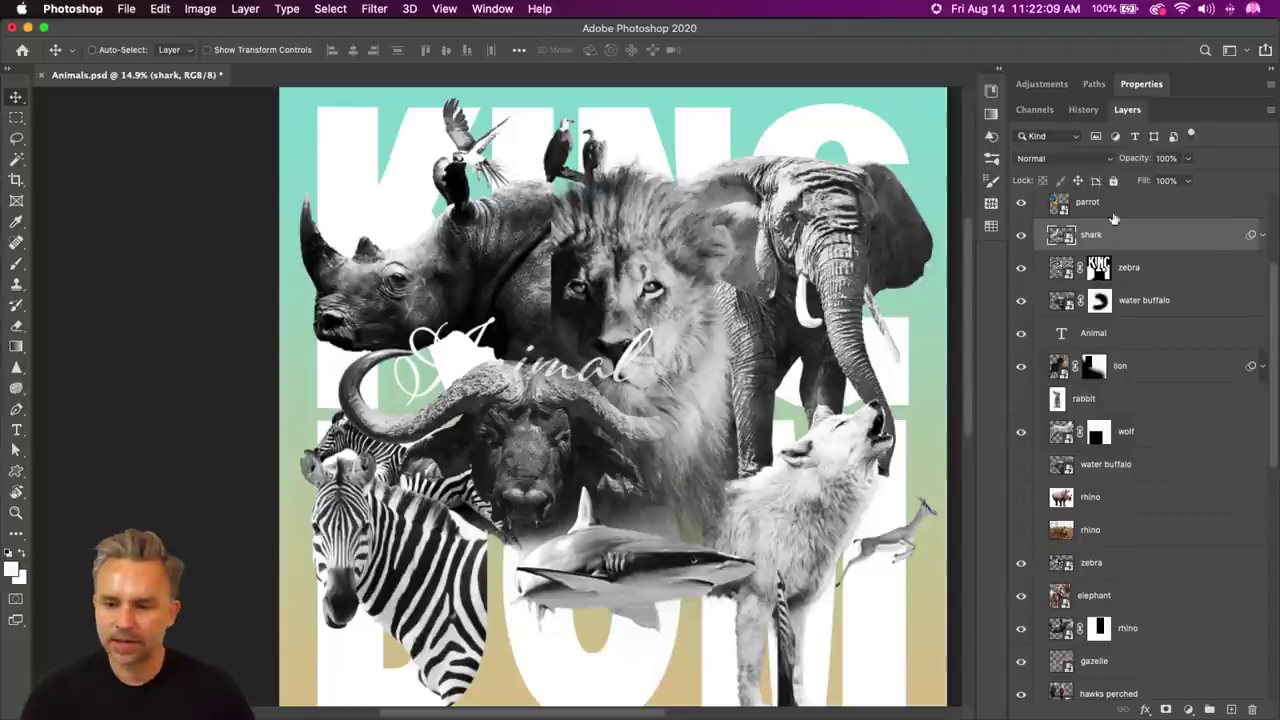
{"action": "scroll", "coordinate": [1150, 232], "scroll_direction": "up", "scroll_amount": 3}
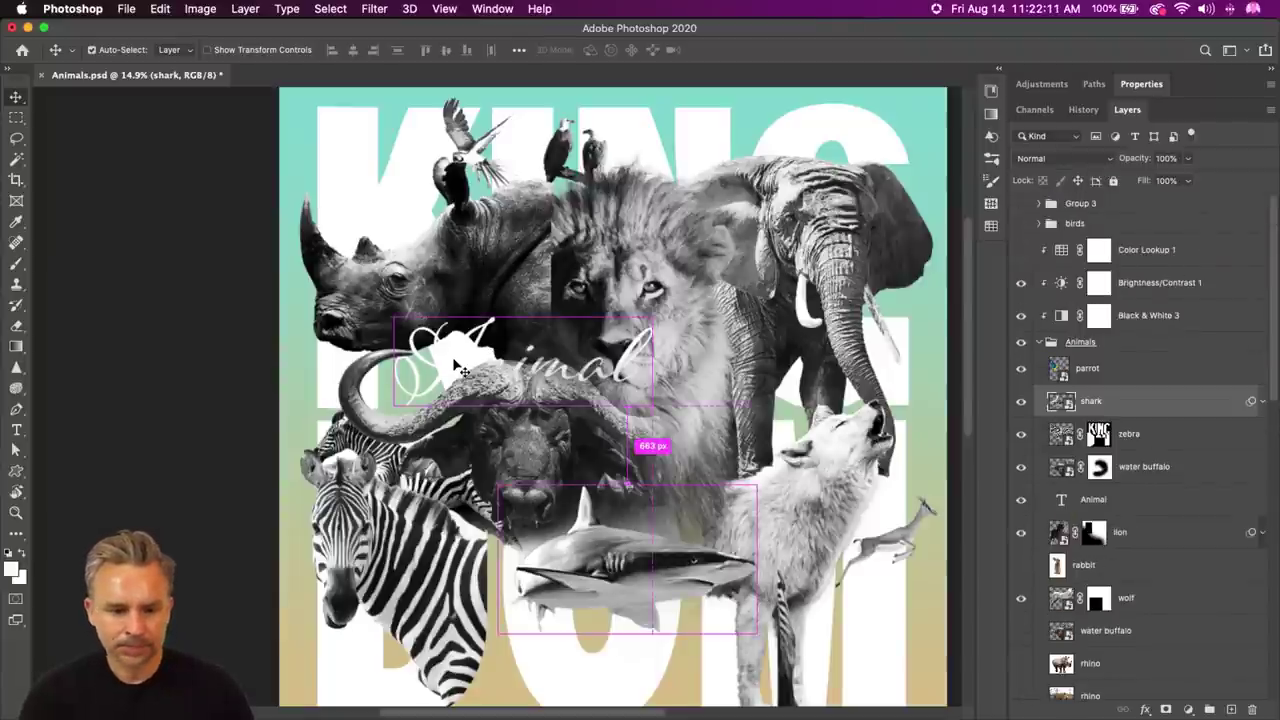
{"action": "left_click_drag", "start_coordinate": [460, 318], "coordinate": [643, 420]}
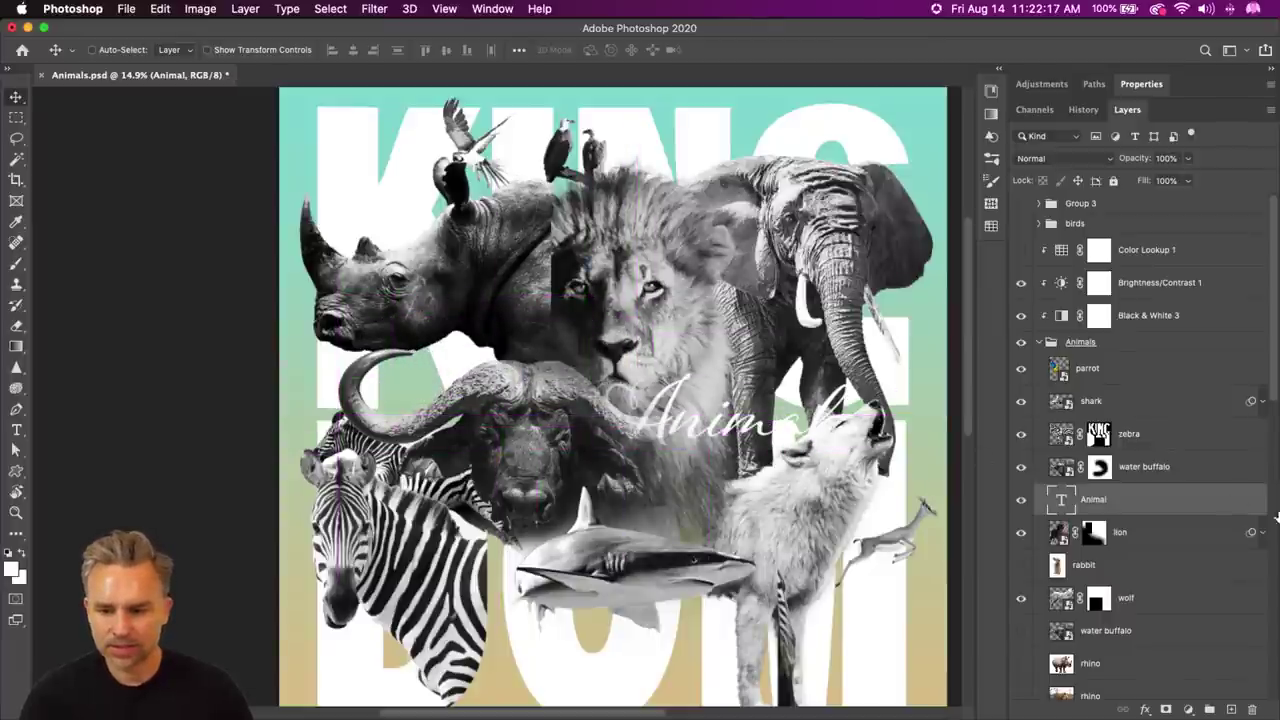
{"action": "left_click_drag", "start_coordinate": [1110, 500], "coordinate": [1007, 236]}
{"action": "left_click", "coordinate": [1019, 232]}
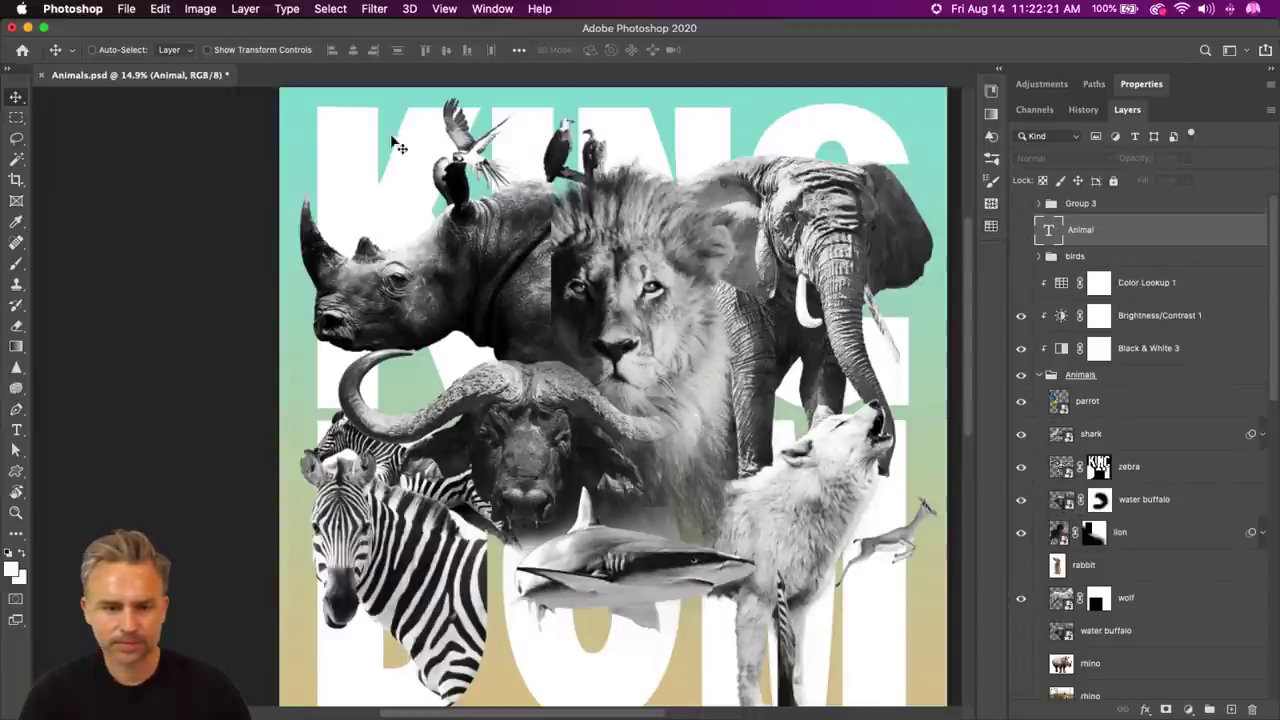
- Move the parrot left over the letter K, and reposition and enlarge the perched hawks above the lion's head
{"action": "left_click_drag", "start_coordinate": [455, 150], "coordinate": [366, 158]}
{"action": "left_click", "coordinate": [565, 155], "text": "super"}
{"action": "left_click_drag", "start_coordinate": [565, 155], "coordinate": [598, 160]}
{"action": "key", "text": "super+t"}
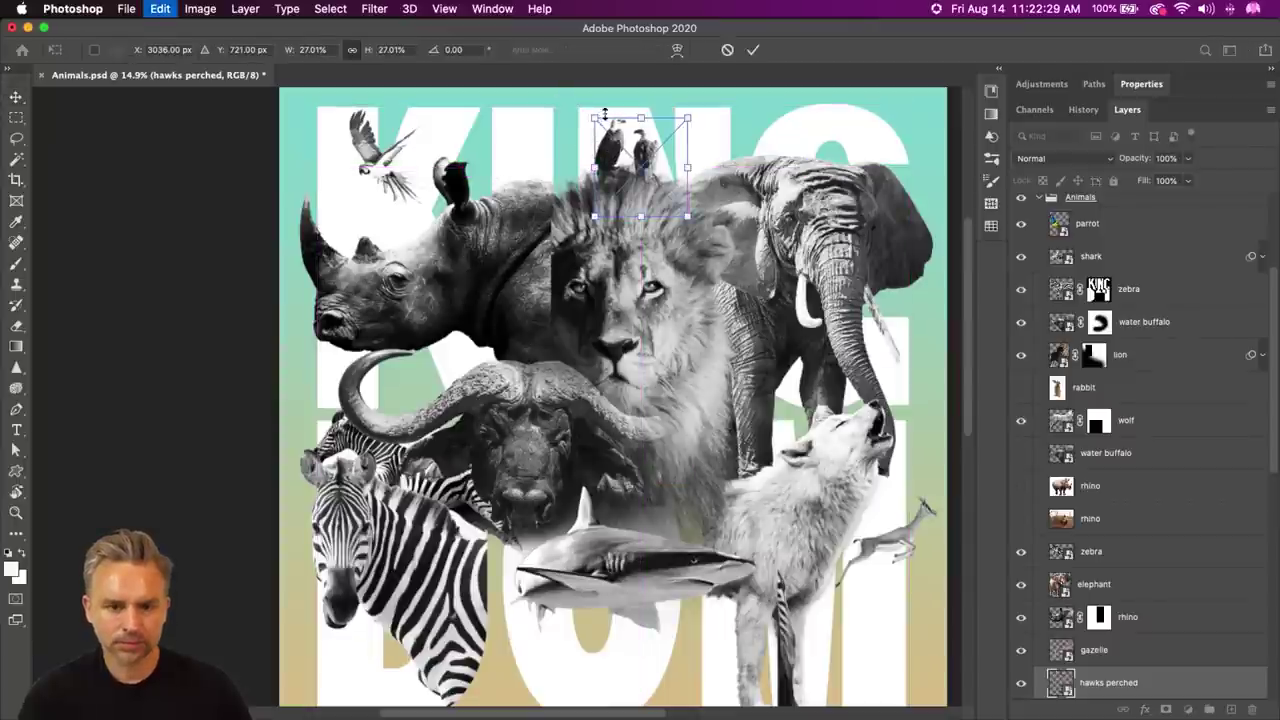
{"action": "left_click_drag", "start_coordinate": [604, 115], "coordinate": [562, 164]}
{"action": "key", "text": "Return"}
- Add a blank layer mask to the elephant and raise its layer above the small background zebra's
{"action": "scroll", "coordinate": [690, 325], "scroll_direction": "down", "scroll_amount": 5}
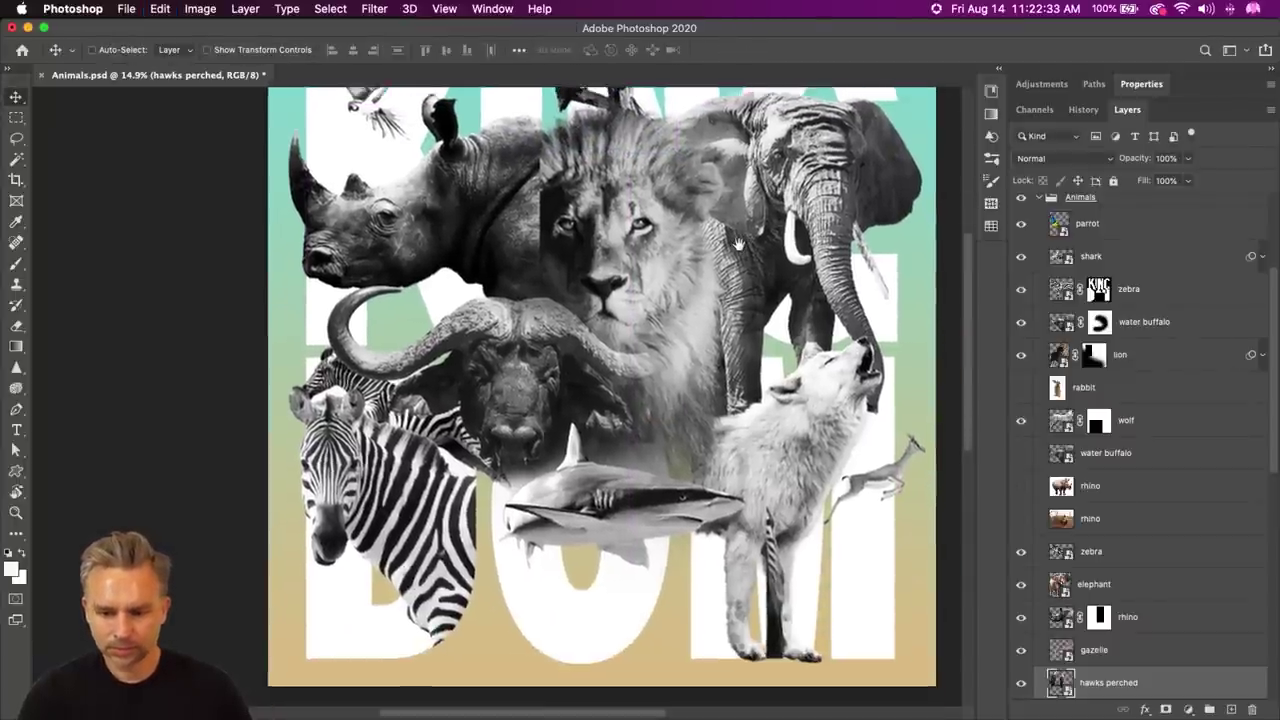
{"action": "left_click", "coordinate": [1113, 588]}
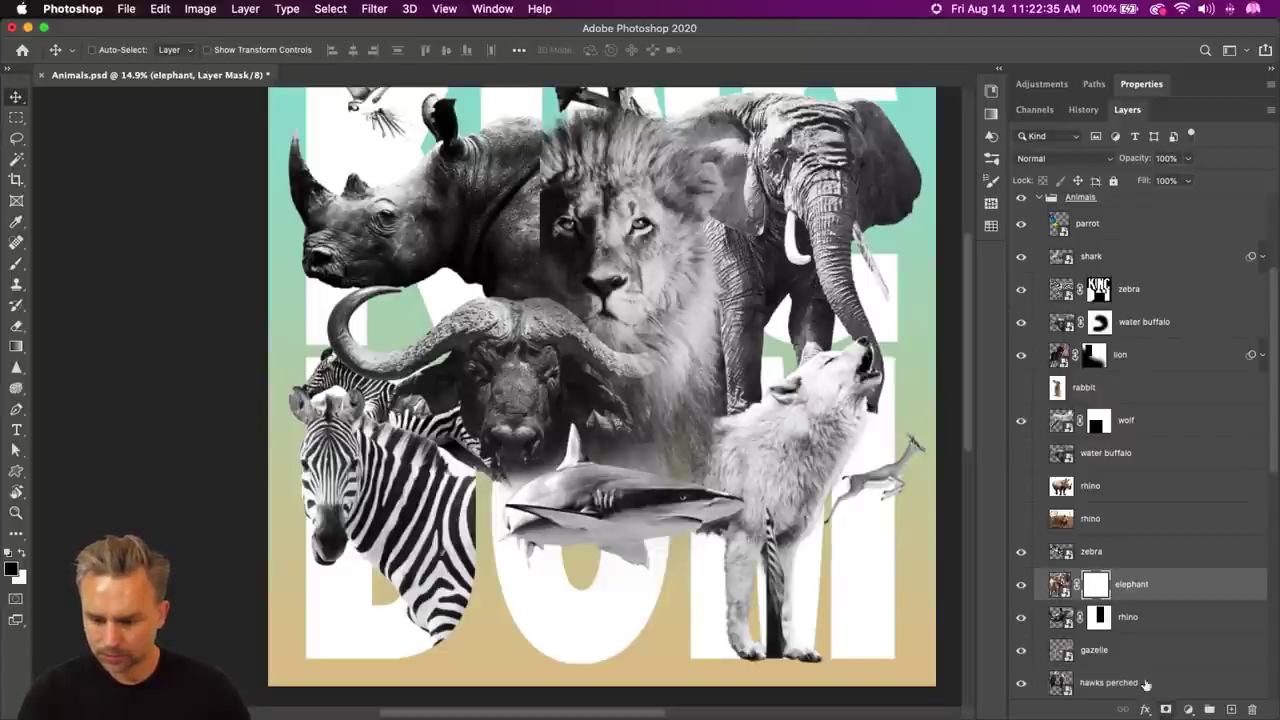
{"action": "left_click", "coordinate": [1165, 709]}
{"action": "key", "text": "b"}
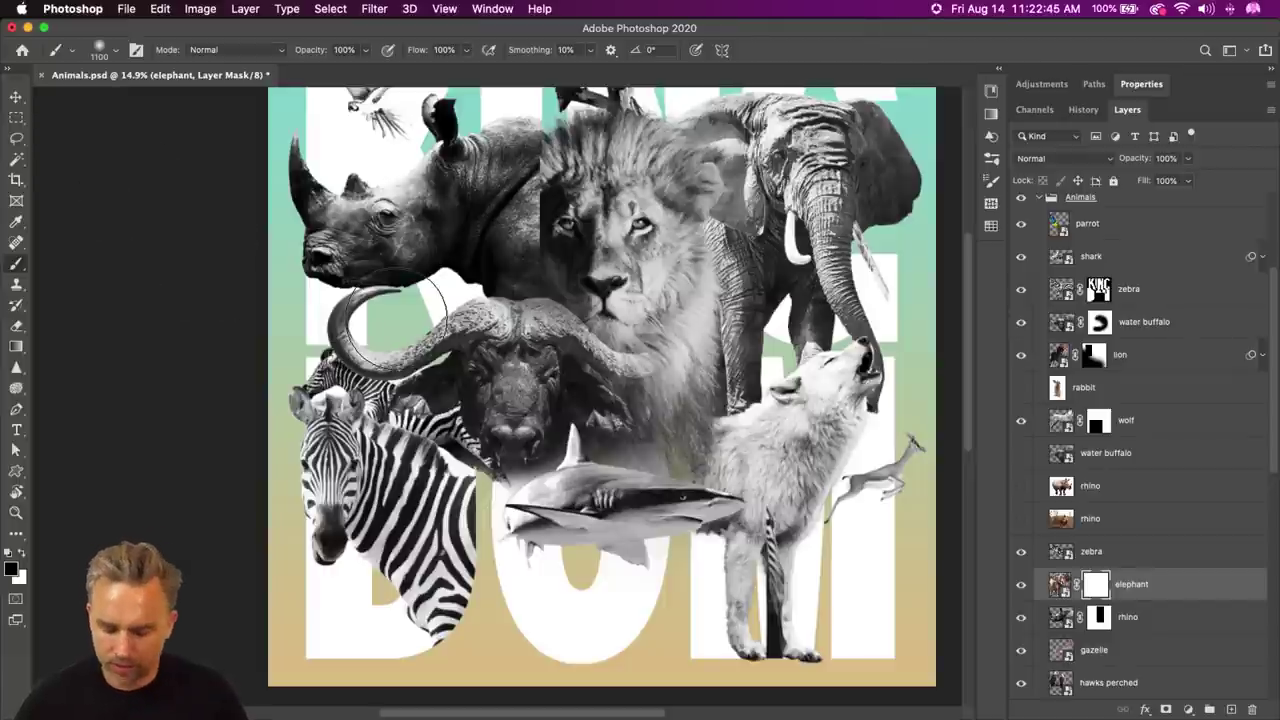
{"action": "key", "text": "super+bracketright"}
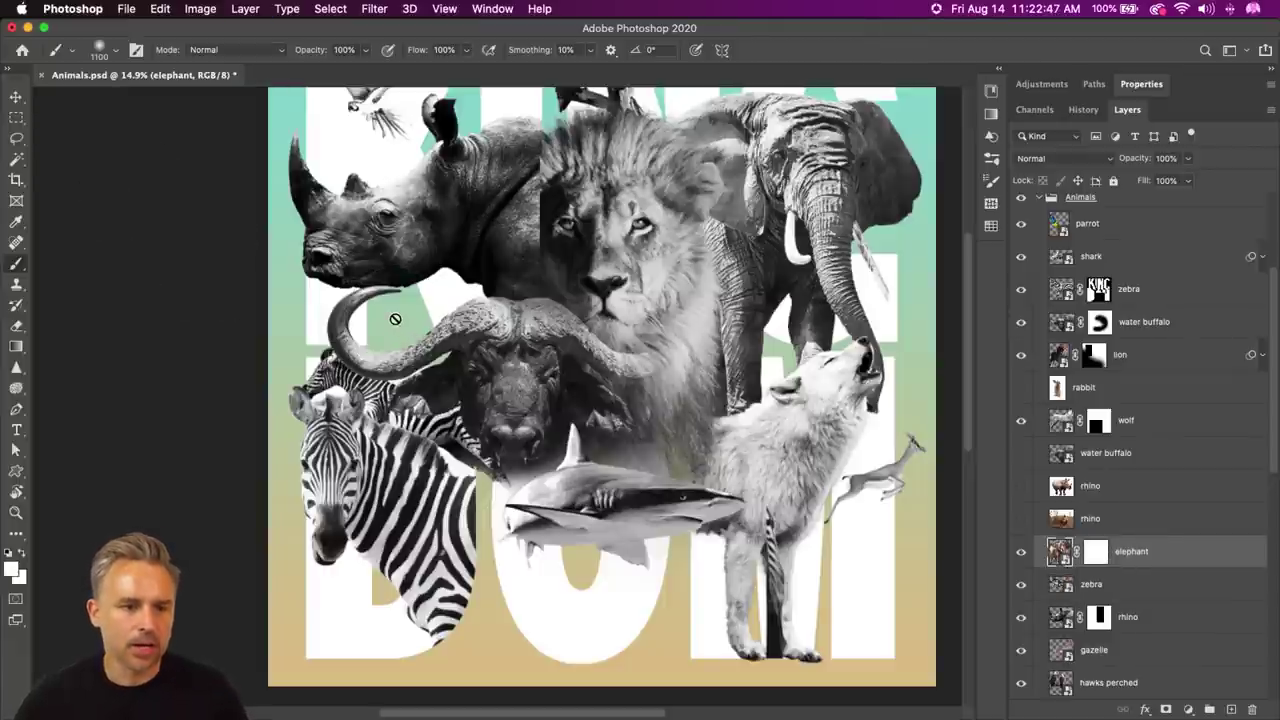
- Select the elephant's layer mask and try out larger and smaller brush sizes over the buffalo and lion
{"action": "left_click", "coordinate": [1096, 552]}
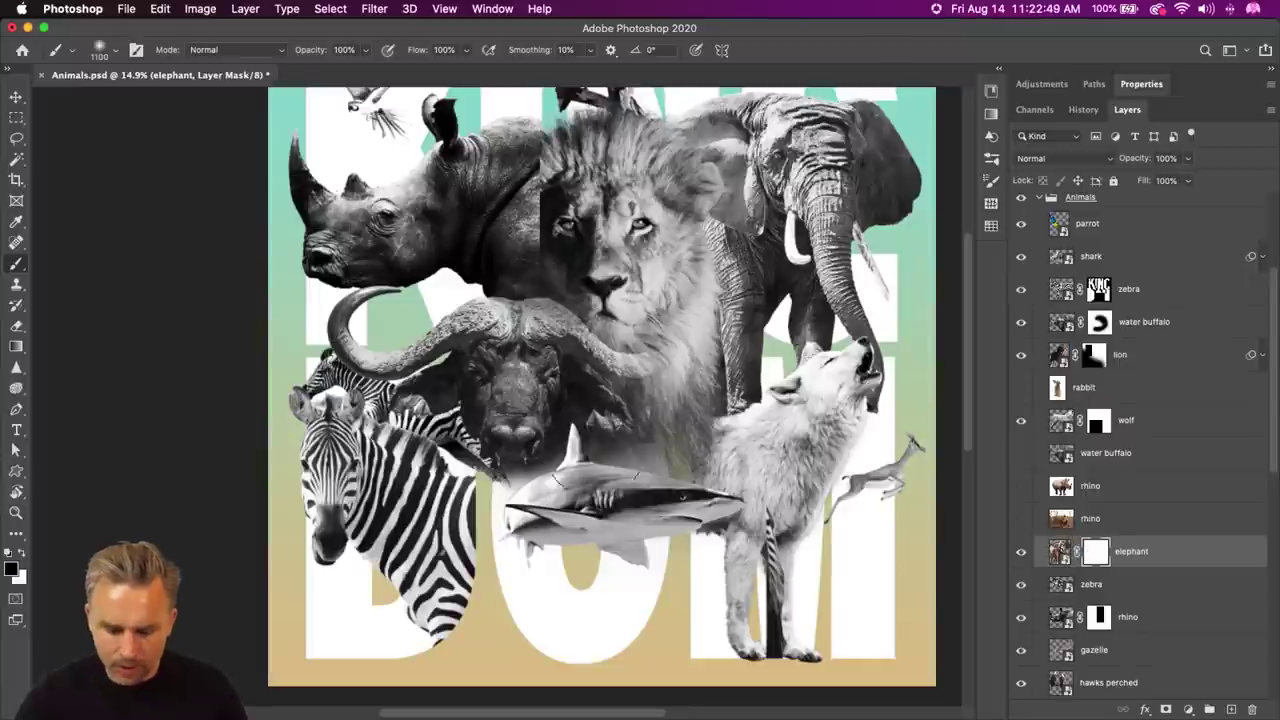
{"action": "key", "text": "bracketright"}
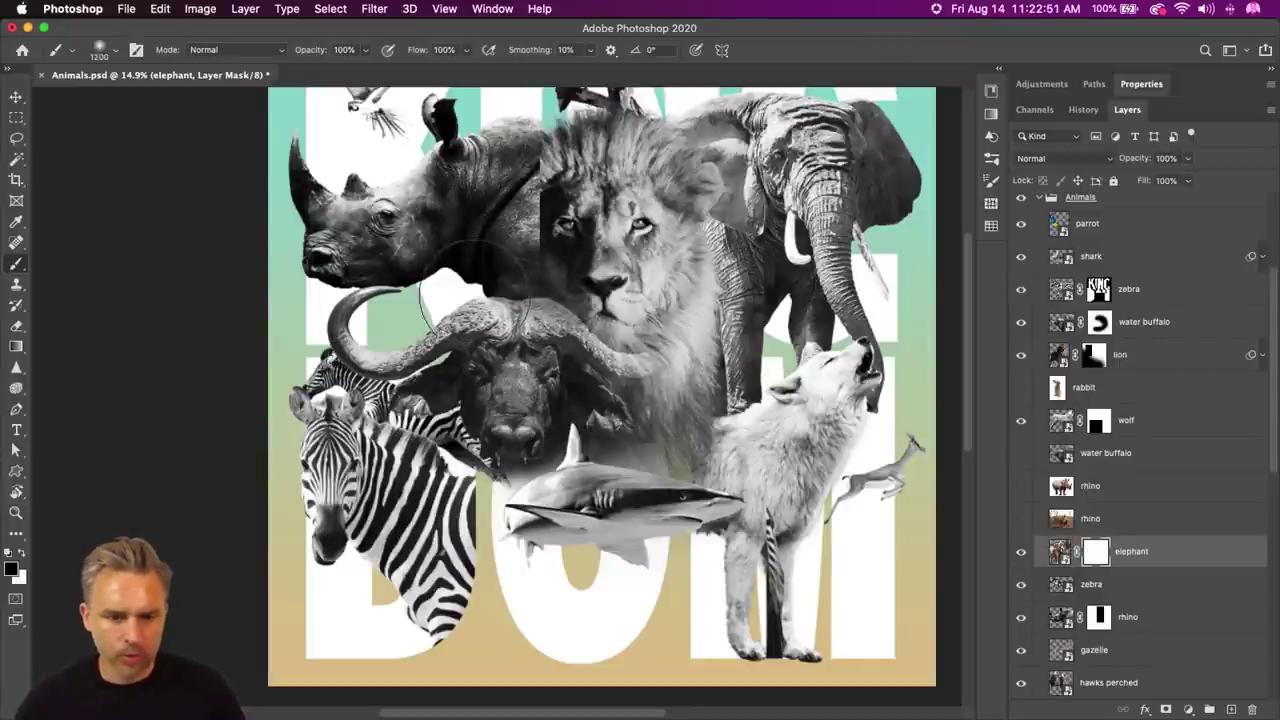
{"action": "key", "text": "bracketright"}
{"action": "key", "text": "bracketright"}
{"action": "key", "text": "bracketright"}
{"action": "key", "text": "bracketright"}
{"action": "key", "text": "bracketright"}
{"action": "key", "text": "bracketright"}
{"action": "key", "text": "bracketright"}
{"action": "key", "text": "bracketright"}
{"action": "key", "text": "bracketright"}
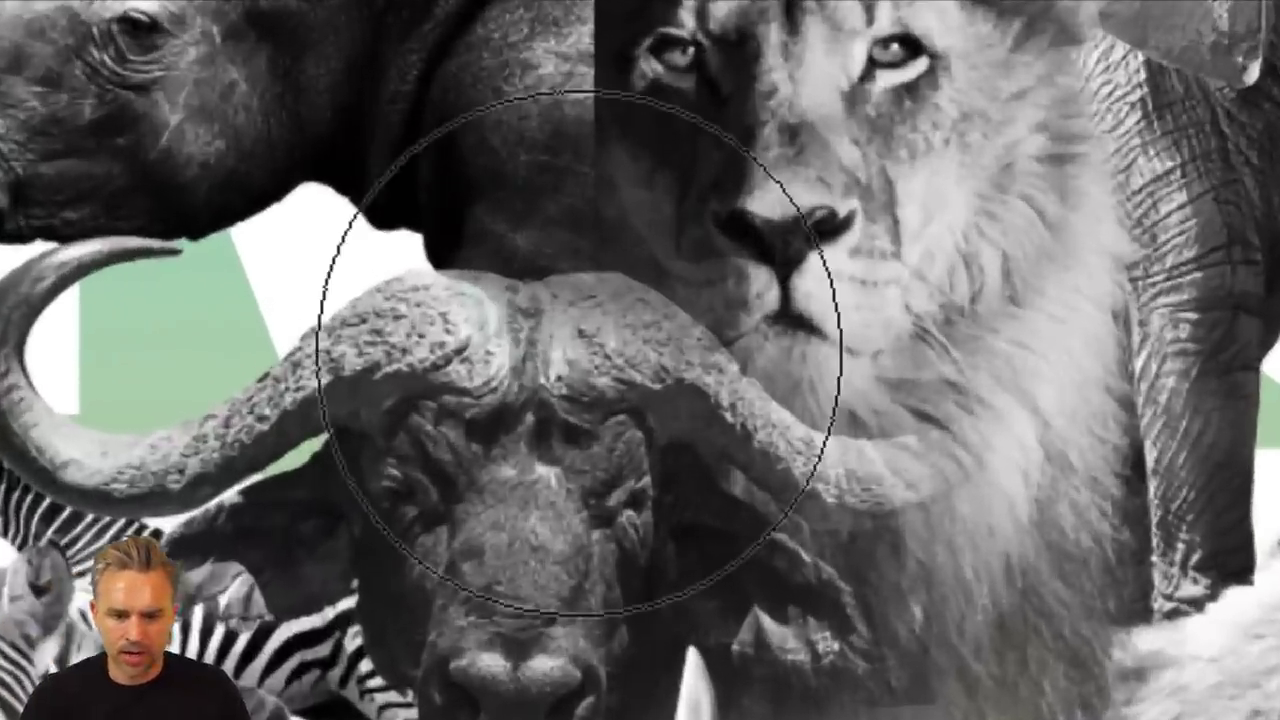
{"action": "key", "text": "bracketleft"}
{"action": "key", "text": "bracketleft"}
{"action": "key", "text": "bracketleft"}
{"action": "key", "text": "bracketleft"}
{"action": "key", "text": "bracketleft"}
{"action": "key", "text": "bracketleft"}
{"action": "key", "text": "bracketleft"}
{"action": "key", "text": "bracketleft"}
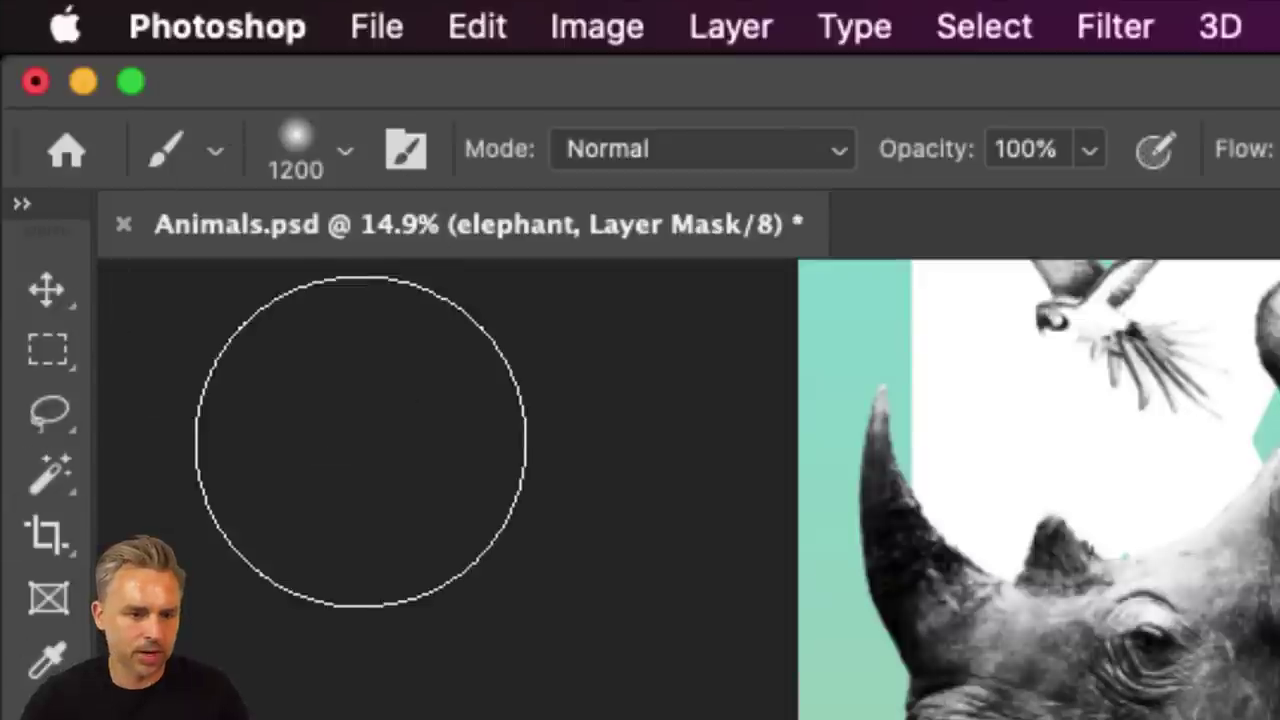
- Reduce the brush size to 700 and move the elephant's layer below the rhino's
{"action": "key", "text": "super+j"}
{"action": "key", "text": "super+comma"}
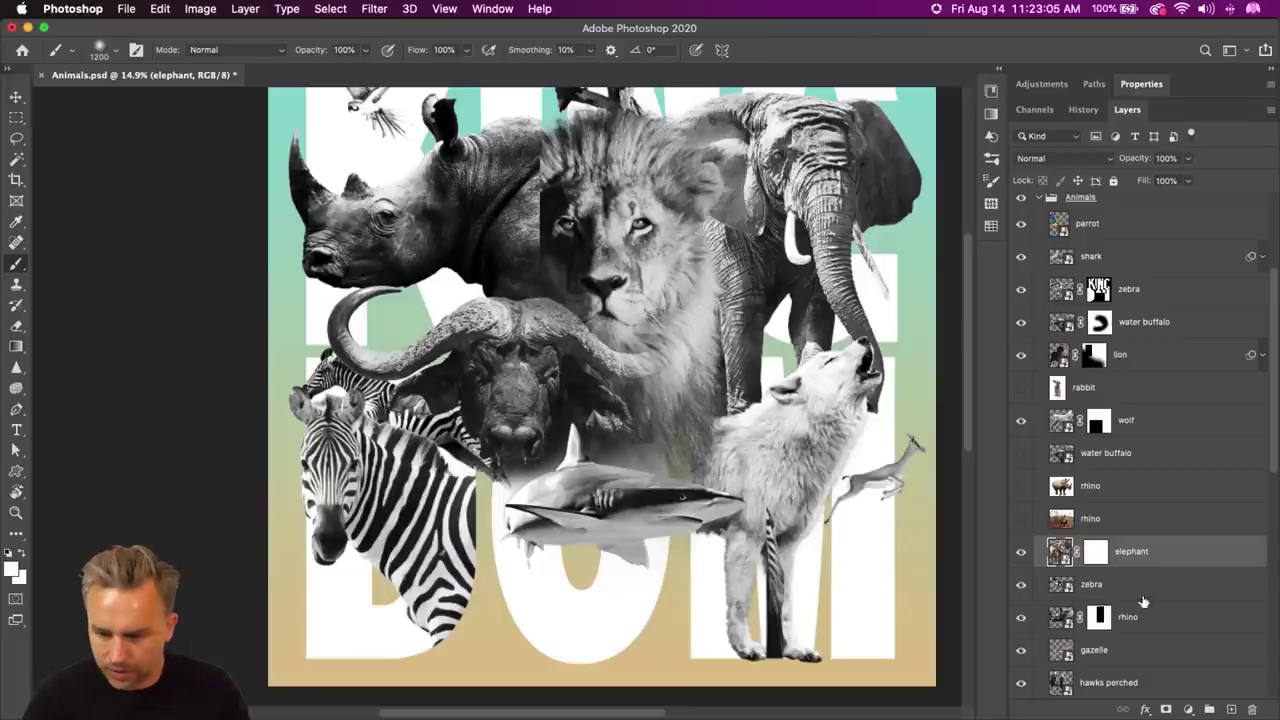
{"action": "left_click", "coordinate": [1093, 553]}
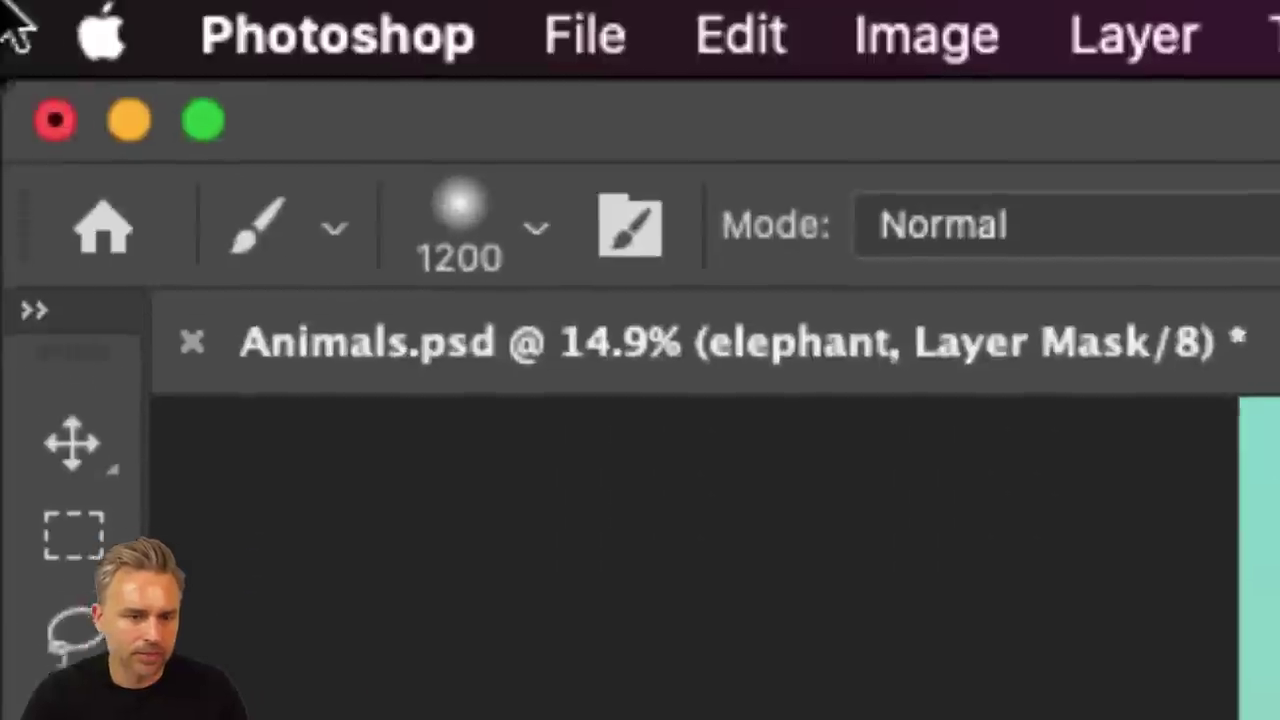
{"action": "key", "text": "bracketleft"}
{"action": "key", "text": "bracketleft"}
{"action": "key", "text": "bracketleft"}
{"action": "key", "text": "bracketleft"}
{"action": "key", "text": "bracketleft"}
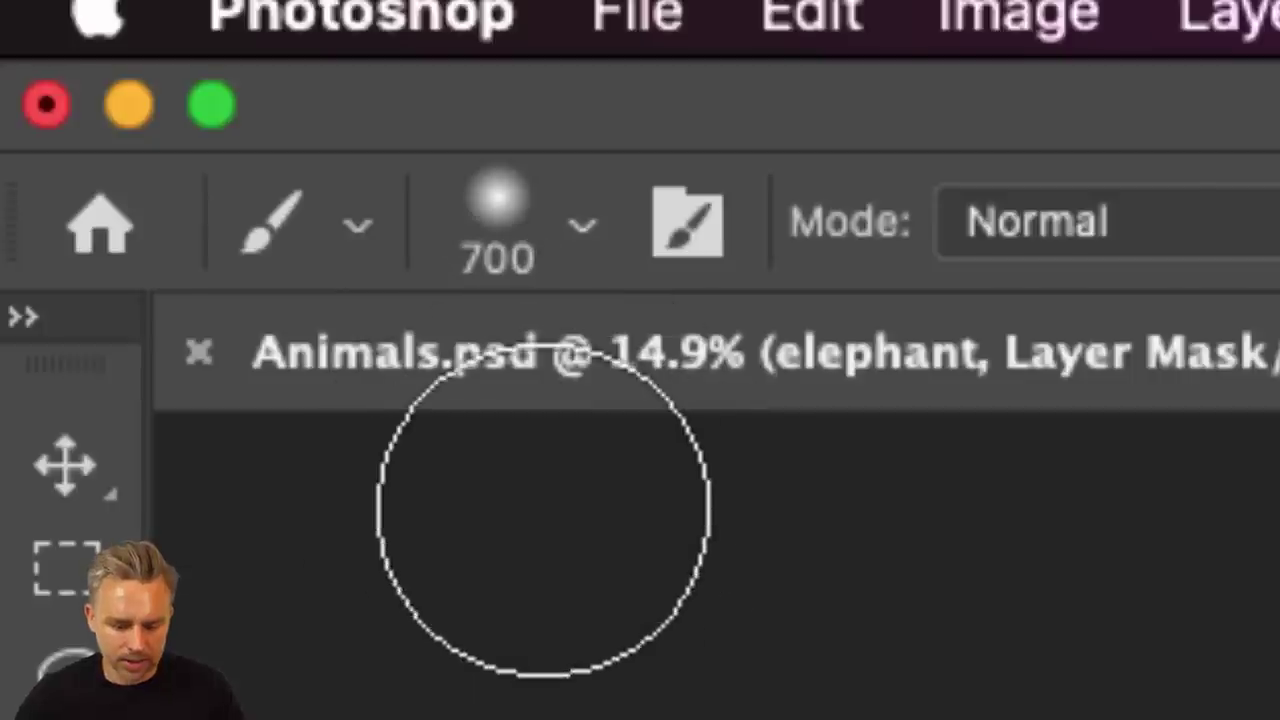
{"action": "key", "text": "super+2"}
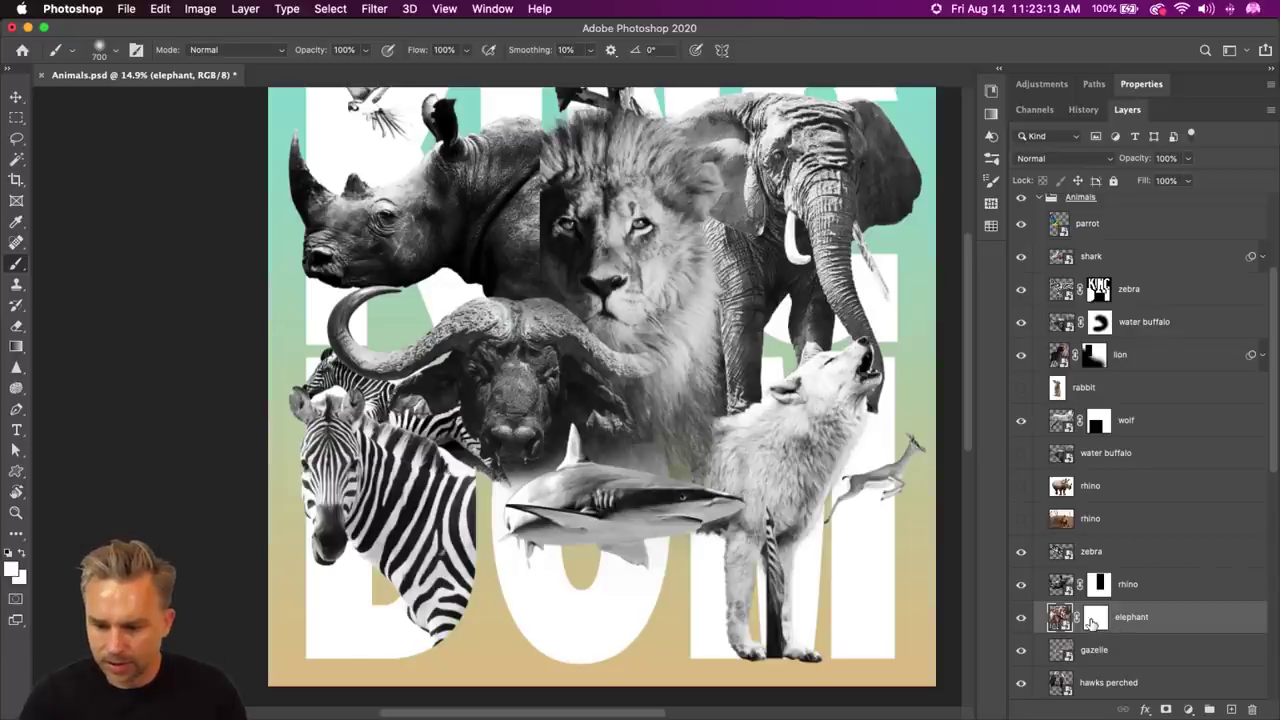
- Target the elephant's layer mask and reduce the brush size to 300, trying harder and softer edges
{"action": "left_click", "coordinate": [1094, 618]}
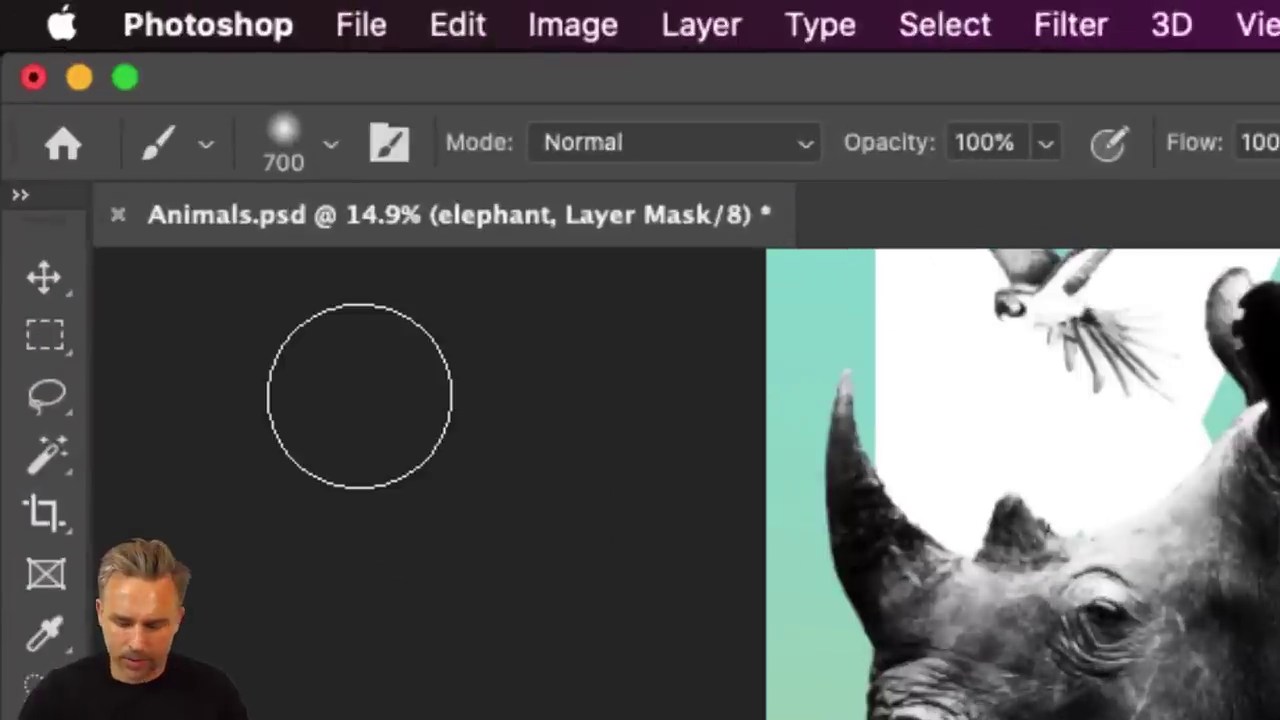
{"action": "key", "text": "bracketleft"}
{"action": "key", "text": "bracketleft"}
{"action": "key", "text": "bracketleft"}
{"action": "key", "text": "shift+bracketright"}
{"action": "key", "text": "shift+bracketright"}
{"action": "key", "text": "shift+bracketright"}
{"action": "key", "text": "shift+bracketright"}
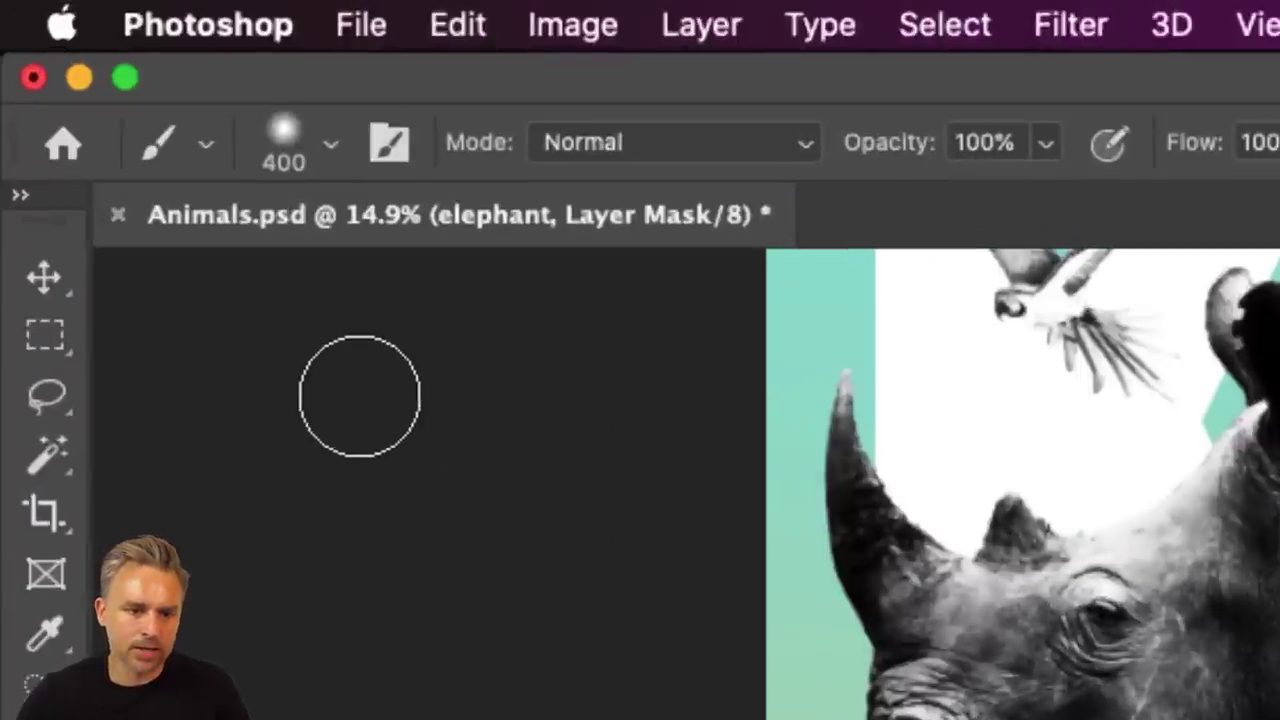
{"action": "key", "text": "shift+bracketleft"}
{"action": "key", "text": "shift+bracketleft"}
{"action": "key", "text": "shift+bracketleft"}
{"action": "key", "text": "shift+bracketleft"}
{"action": "key", "text": "bracketleft"}
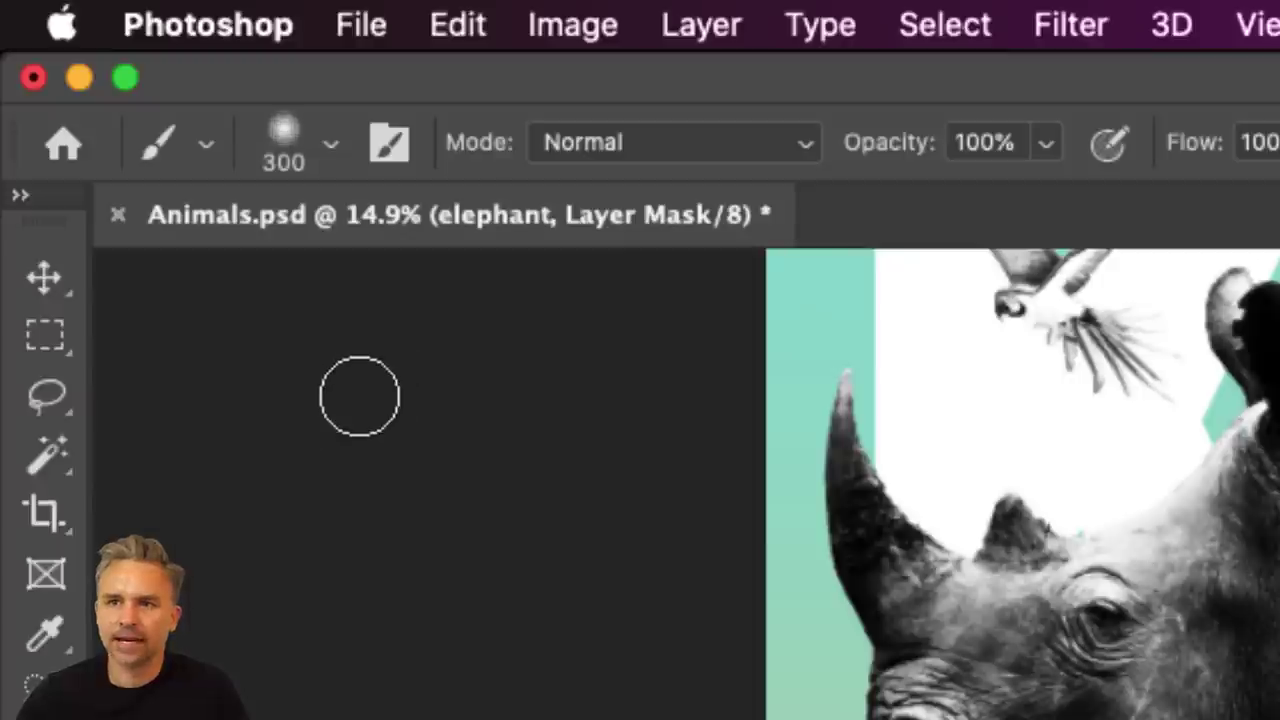
{"action": "left_click", "coordinate": [333, 152]}
{"action": "left_click", "coordinate": [331, 155]}
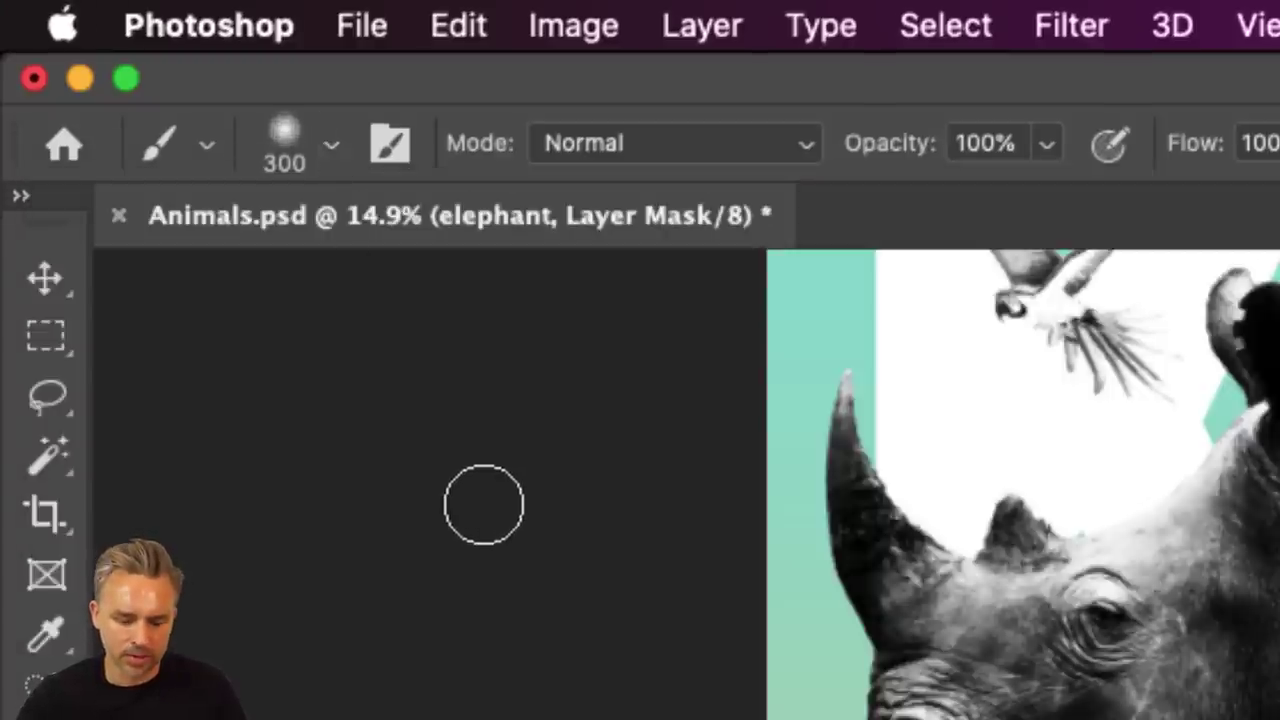
- Give the mask brush a hard edge and shrink its size to 125
{"action": "key", "text": "bracketleft"}
{"action": "key", "text": "bracketleft"}
{"action": "key", "text": "bracketleft"}
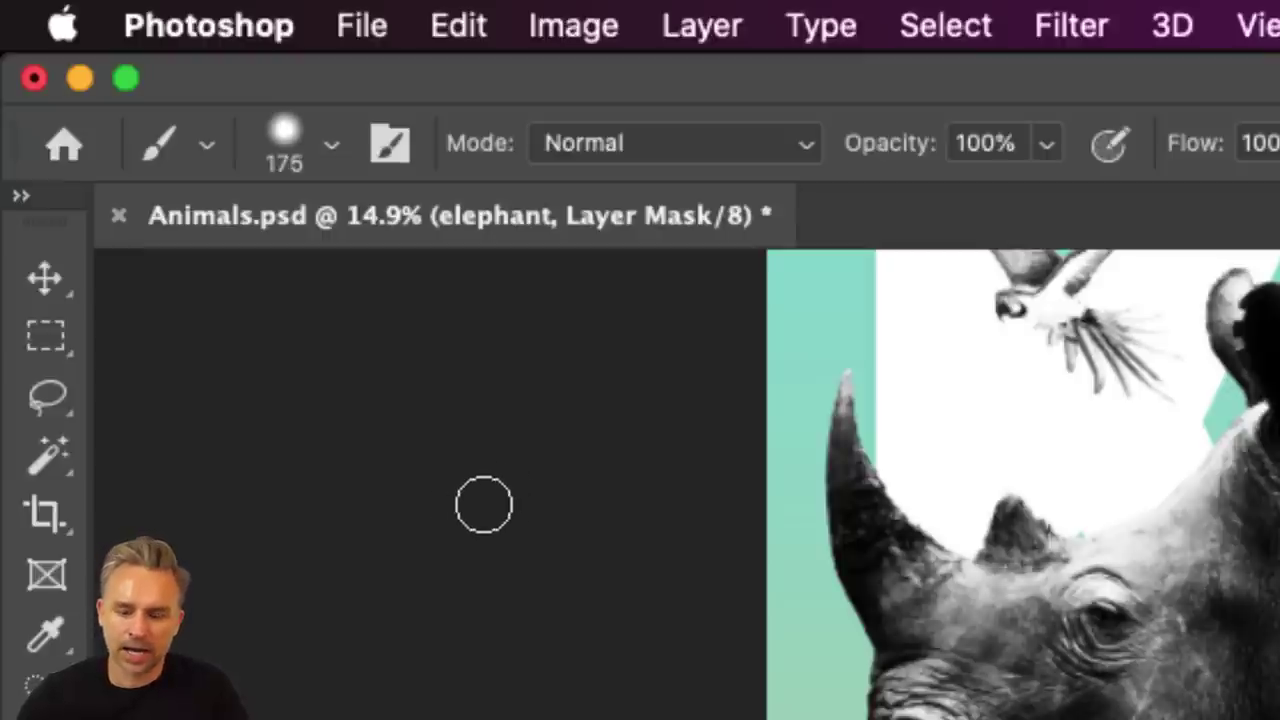
{"action": "key", "text": "shift+bracketright"}
{"action": "key", "text": "shift+bracketright"}
{"action": "key", "text": "shift+bracketright"}
{"action": "key", "text": "shift+bracketright"}
{"action": "key", "text": "bracketleft"}
{"action": "key", "text": "bracketleft"}
{"action": "key", "text": "bracketleft"}
{"action": "key", "text": "bracketleft"}
{"action": "key", "text": "bracketleft"}
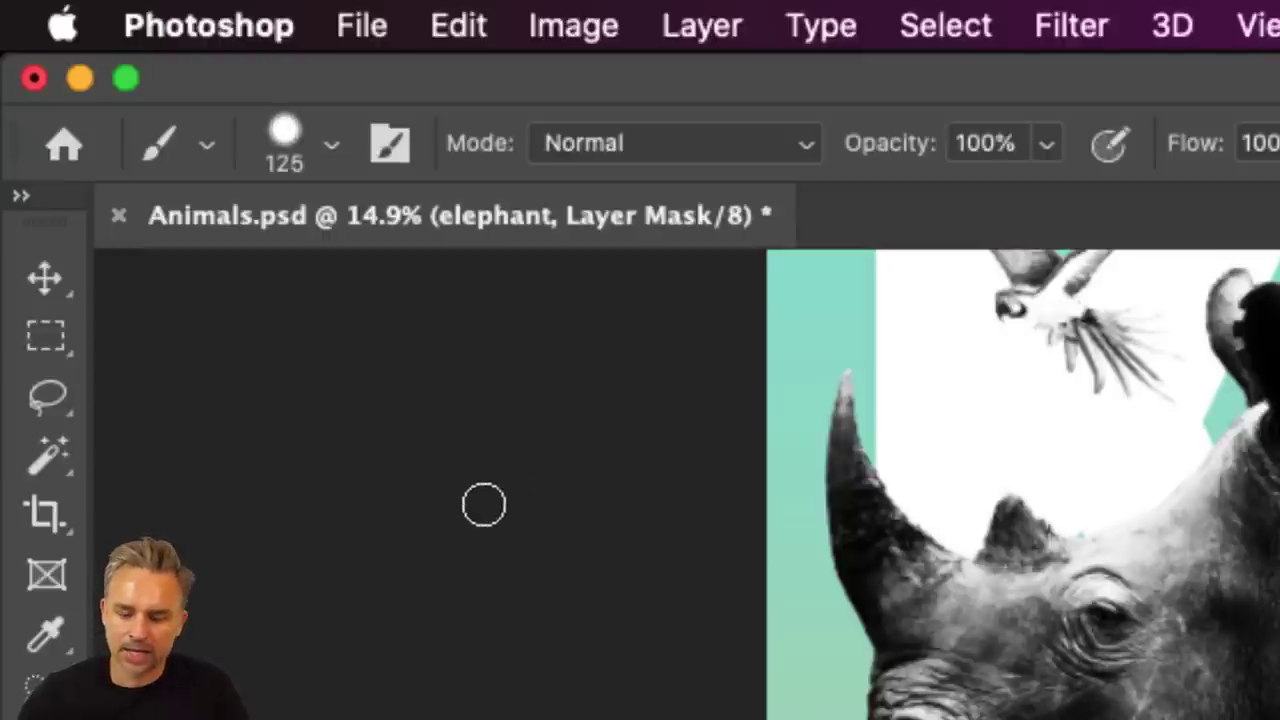
- Enlarge the hard brush to 175 and mask out the elephant's lower leg just above the wolf's head
{"action": "key", "text": "bracketright"}
{"action": "key", "text": "bracketright"}
{"action": "key", "text": "bracketright"}
{"action": "key", "text": "bracketright"}
{"action": "key", "text": "bracketright"}
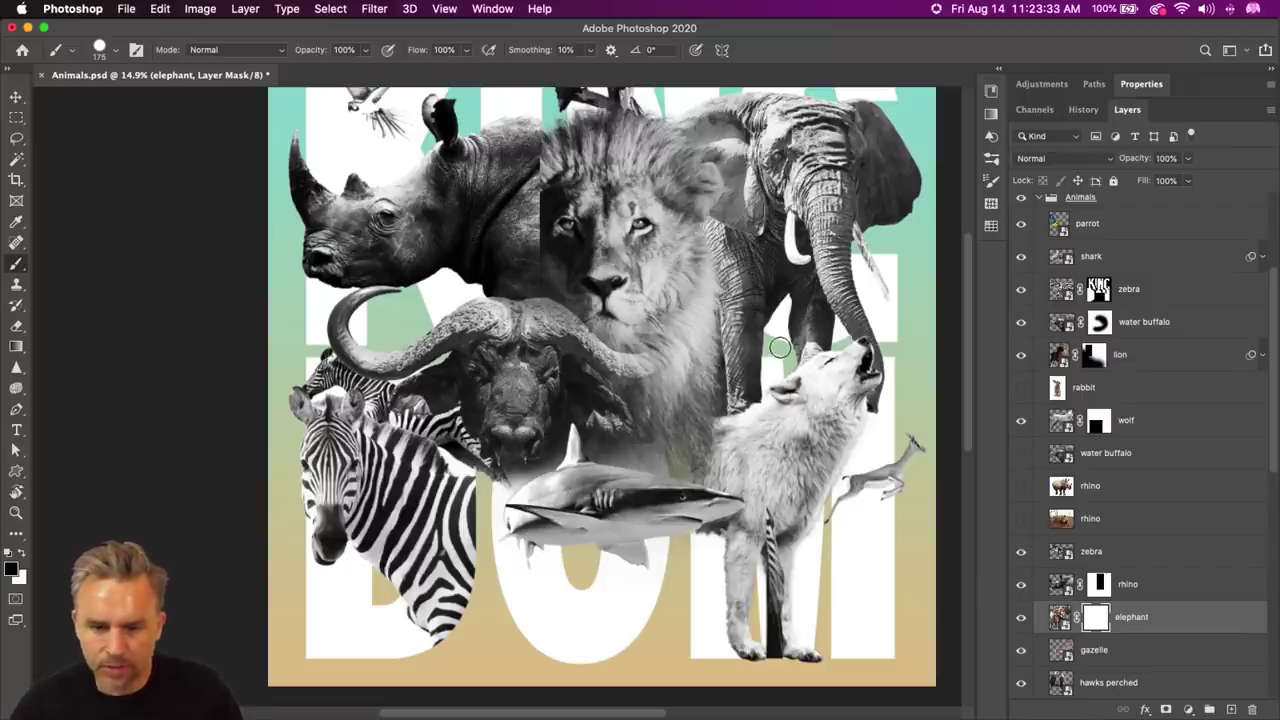
{"action": "mouse_move", "coordinate": [779, 347]}
{"action": "left_mouse_down"}
{"action": "mouse_move", "coordinate": [838, 351]}
{"action": "mouse_move", "coordinate": [815, 399]}
{"action": "left_mouse_up"}
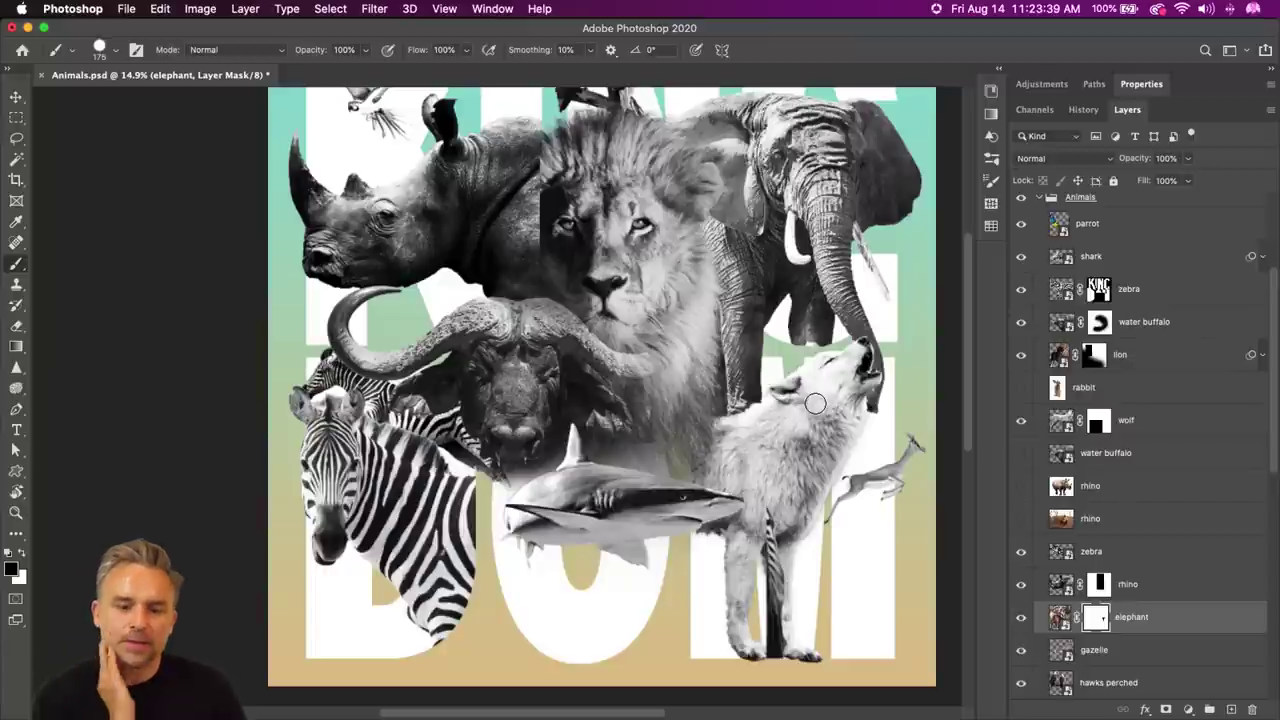
- Show the masked mountain photo Layer 0 in the bkgd group and set its blend mode to Normal
{"action": "scroll", "coordinate": [825, 430], "scroll_direction": "up", "scroll_amount": 3}
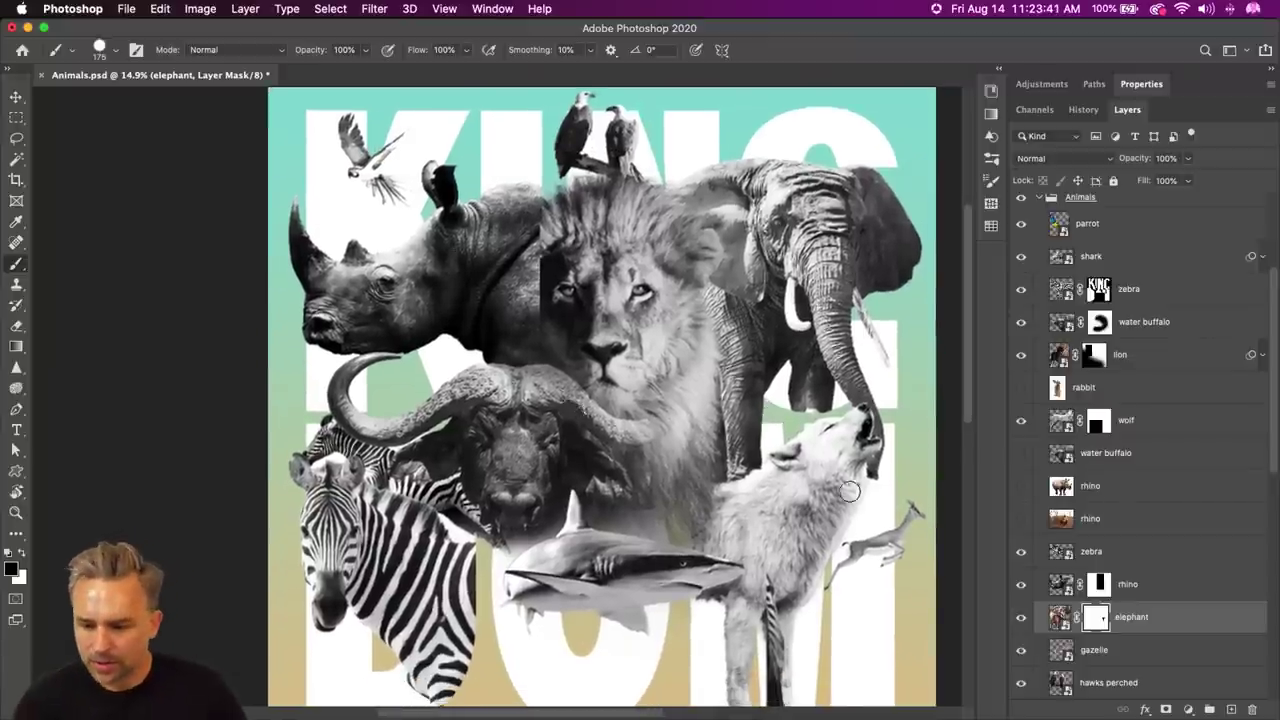
{"action": "scroll", "coordinate": [849, 491], "scroll_direction": "down", "scroll_amount": 10}
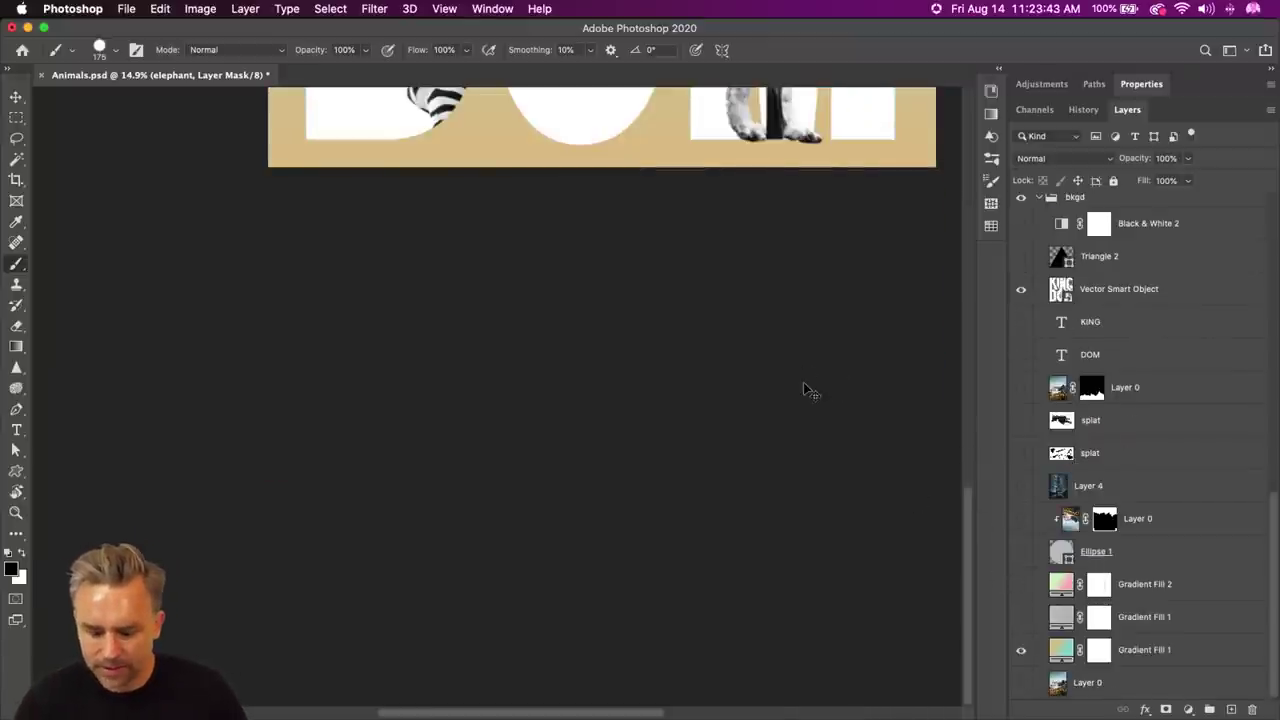
{"action": "key", "text": "super+0"}
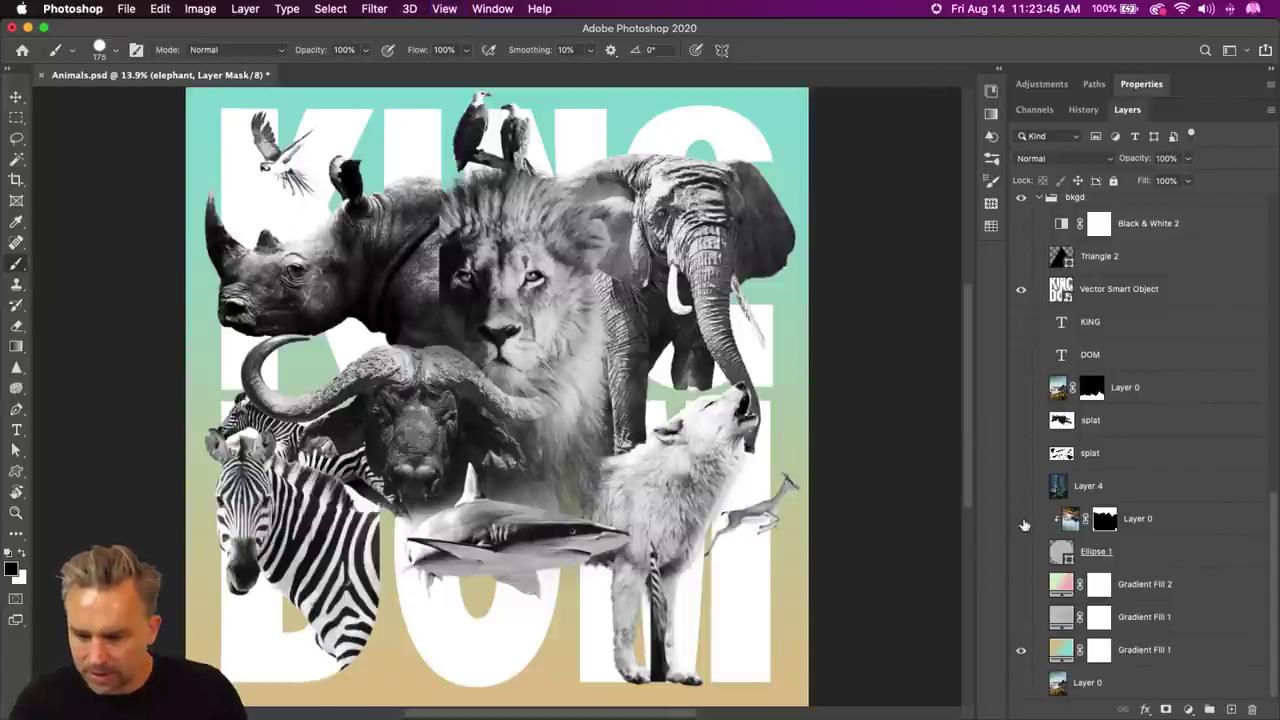
{"action": "left_click", "coordinate": [1021, 389]}
{"action": "left_click", "coordinate": [1141, 391]}
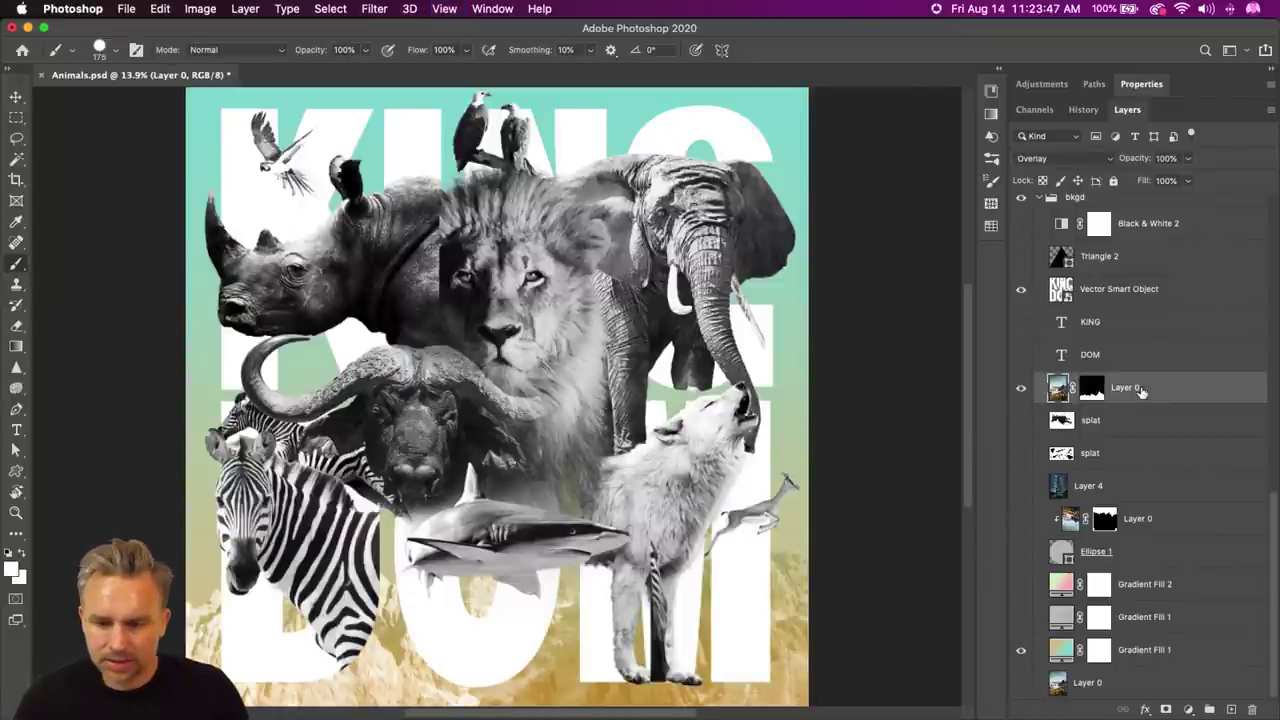
{"action": "left_click", "coordinate": [1085, 159]}
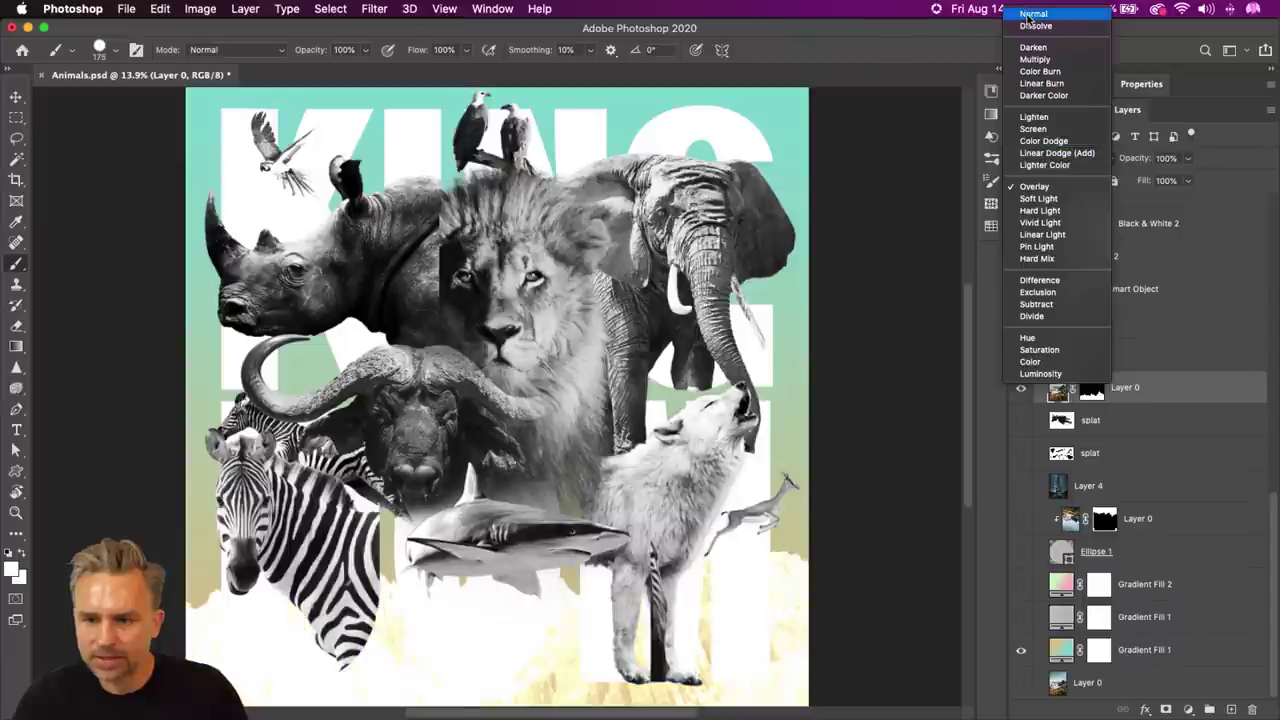
{"action": "left_click", "coordinate": [1028, 14]}
- Place the mountain photo layer directly above the KINGDOM lettering and clip it to the lettering
{"action": "scroll", "coordinate": [1140, 420], "scroll_direction": "up", "scroll_amount": 5}
{"action": "left_click_drag", "start_coordinate": [1130, 452], "coordinate": [1117, 494]}
{"action": "left_click", "coordinate": [1127, 499], "text": "alt"}
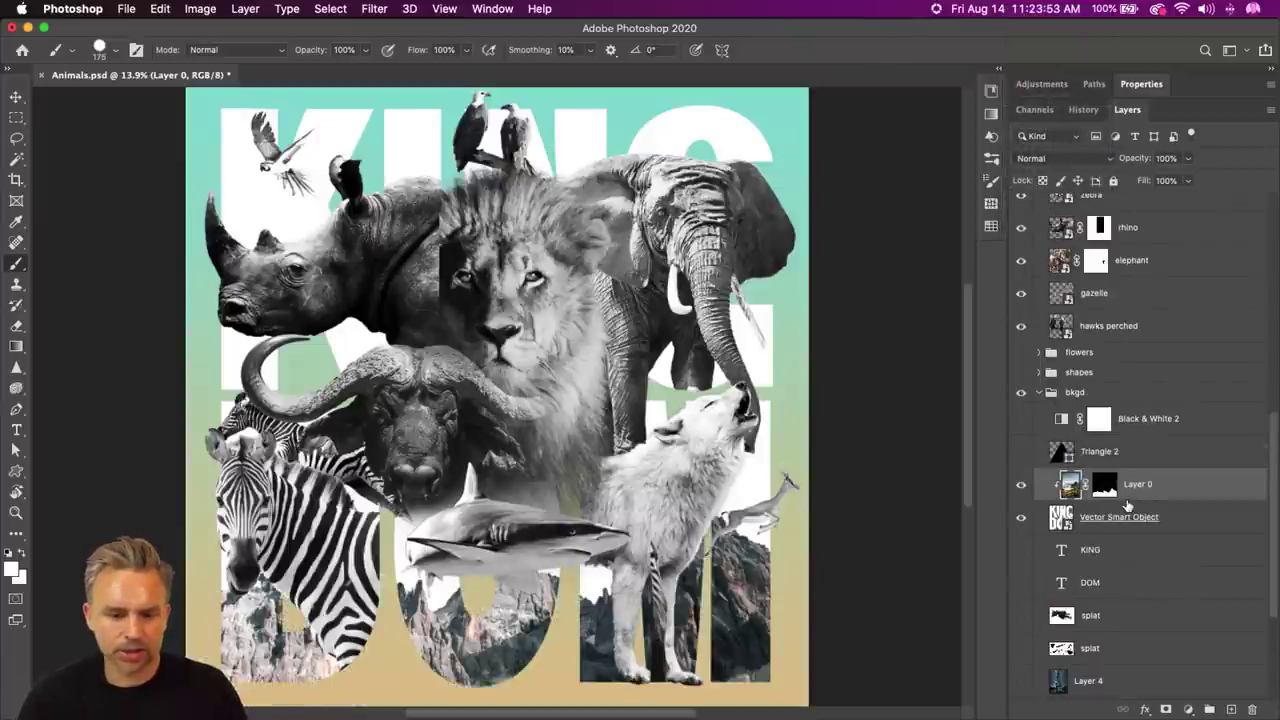
{"action": "left_click", "coordinate": [16, 97]}
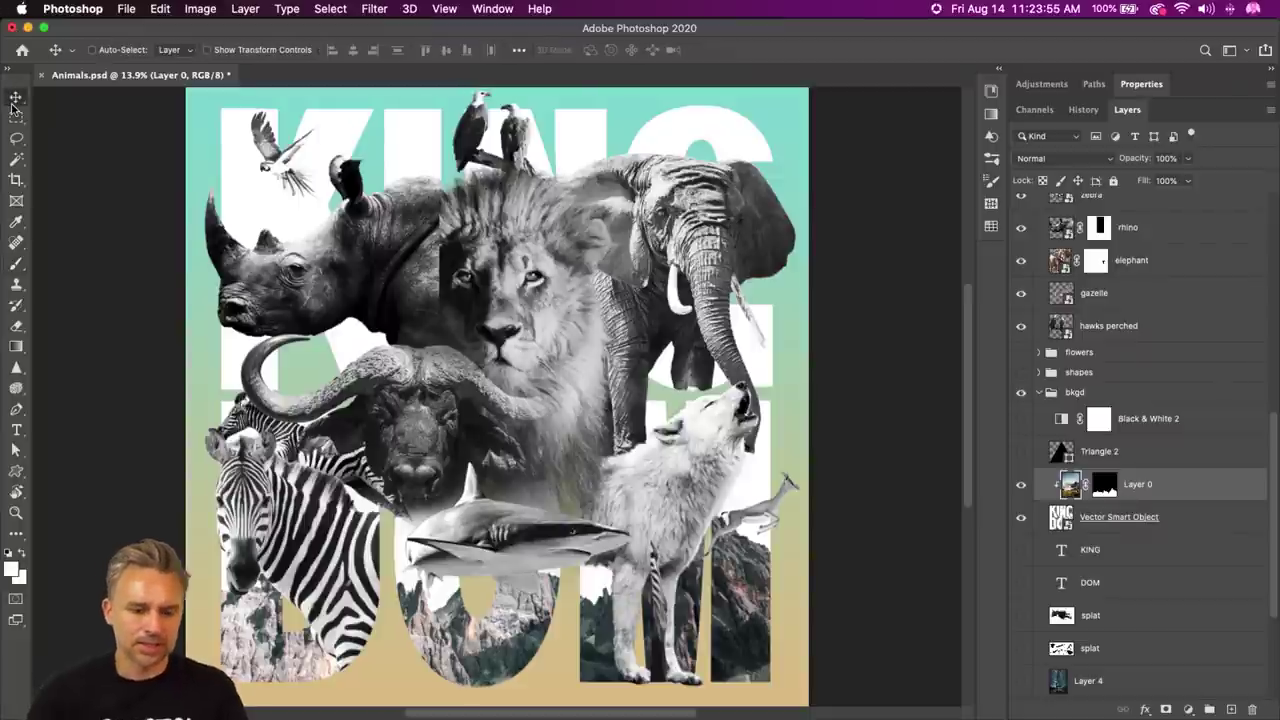
- Compare the lettering with and without the clipped mountain photo, and leave that layer hidden
{"action": "left_click", "coordinate": [1021, 485]}
{"action": "left_click", "coordinate": [1021, 485]}
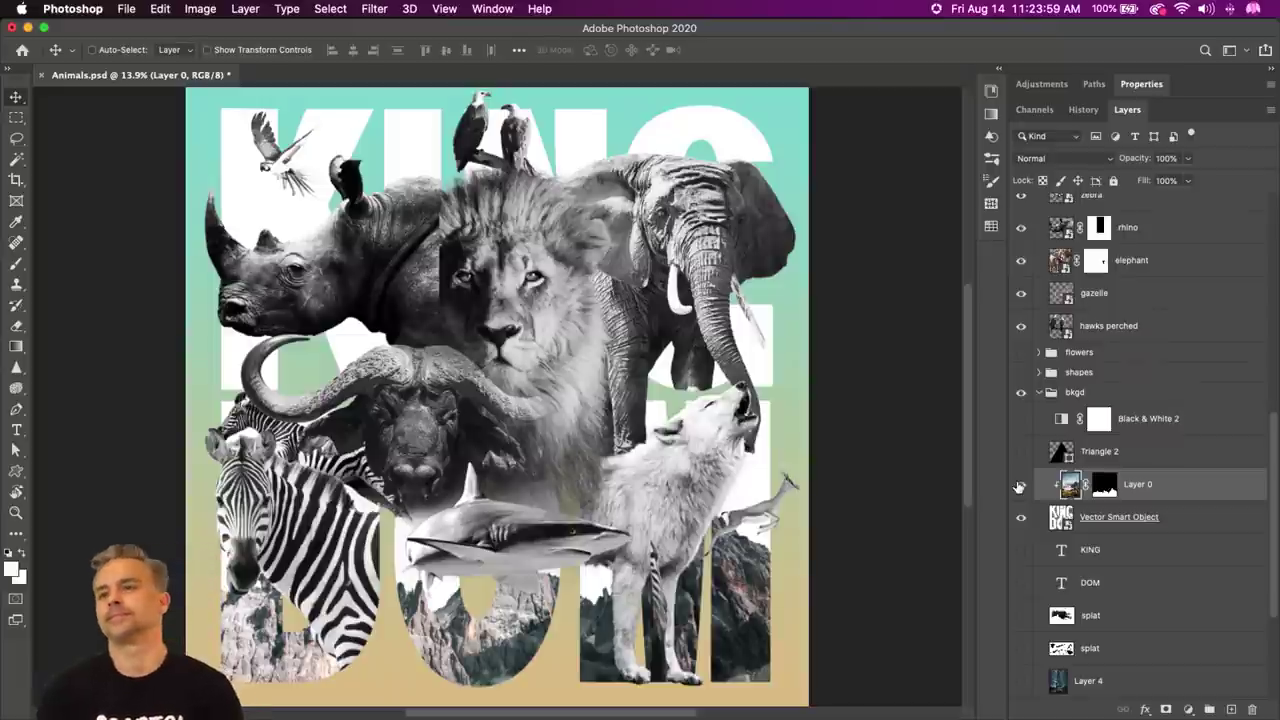
{"action": "left_click", "coordinate": [1021, 485]}
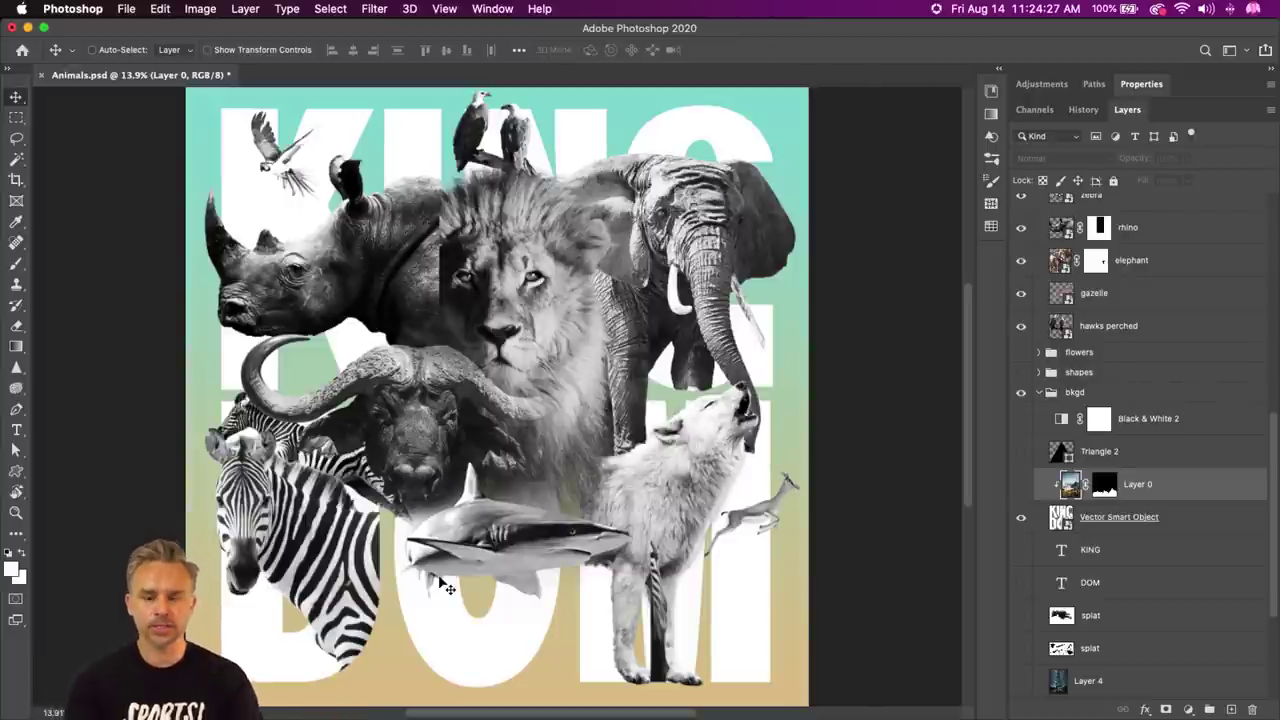
- Examine the overall poster composition at reduced and enlarged view sizes
{"action": "key", "text": "super+minus"}
{"action": "key", "text": "super+minus"}
{"action": "key", "text": "super+minus"}
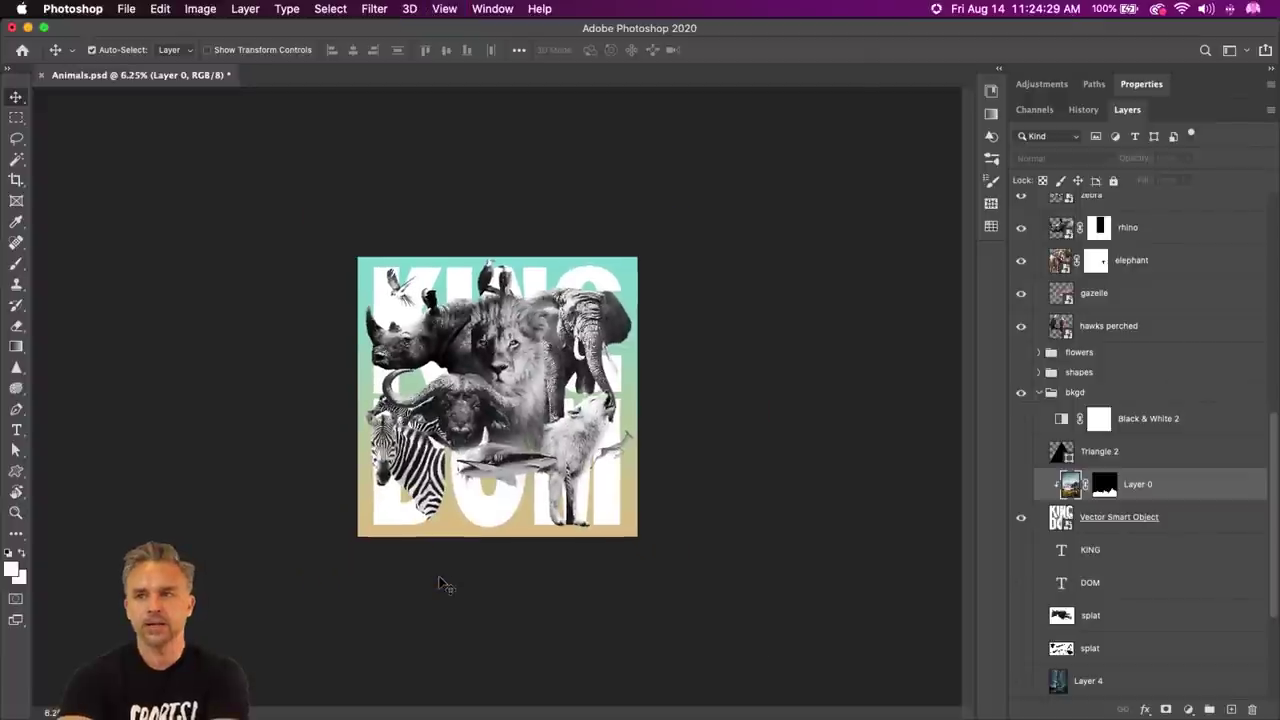
{"action": "key", "text": "super+plus"}
{"action": "key", "text": "super+plus"}
{"action": "key", "text": "super+minus"}
{"action": "key", "text": "super+minus"}
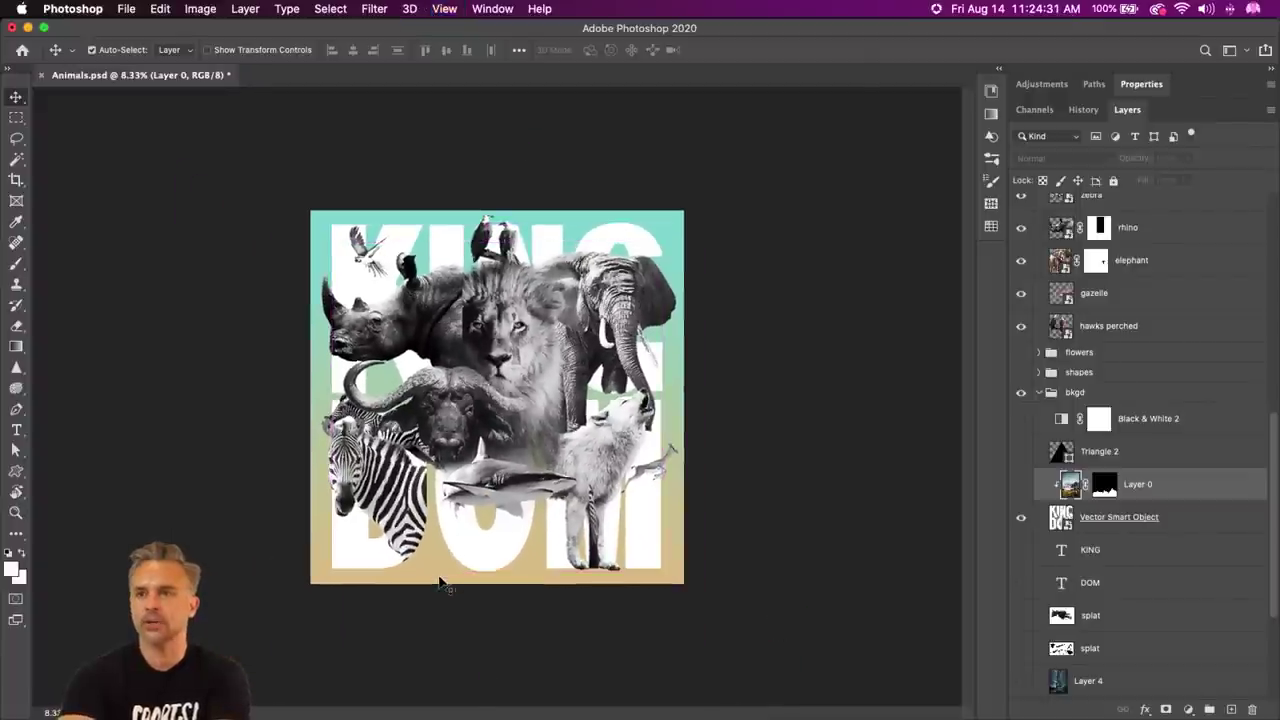
{"action": "key", "text": "super+plus"}
{"action": "key", "text": "super+plus"}
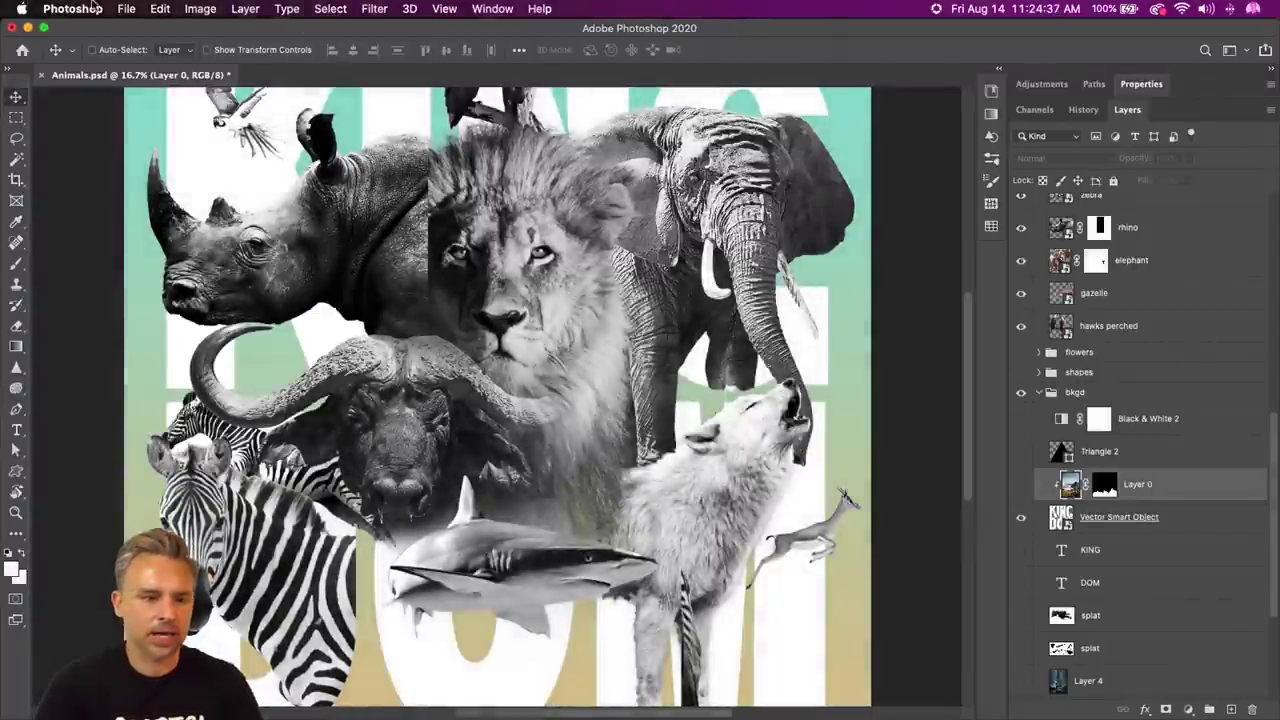
- Save the layered document to the Desktop as a new Photoshop file named Animals2.psd
{"action": "left_click", "coordinate": [126, 9]}
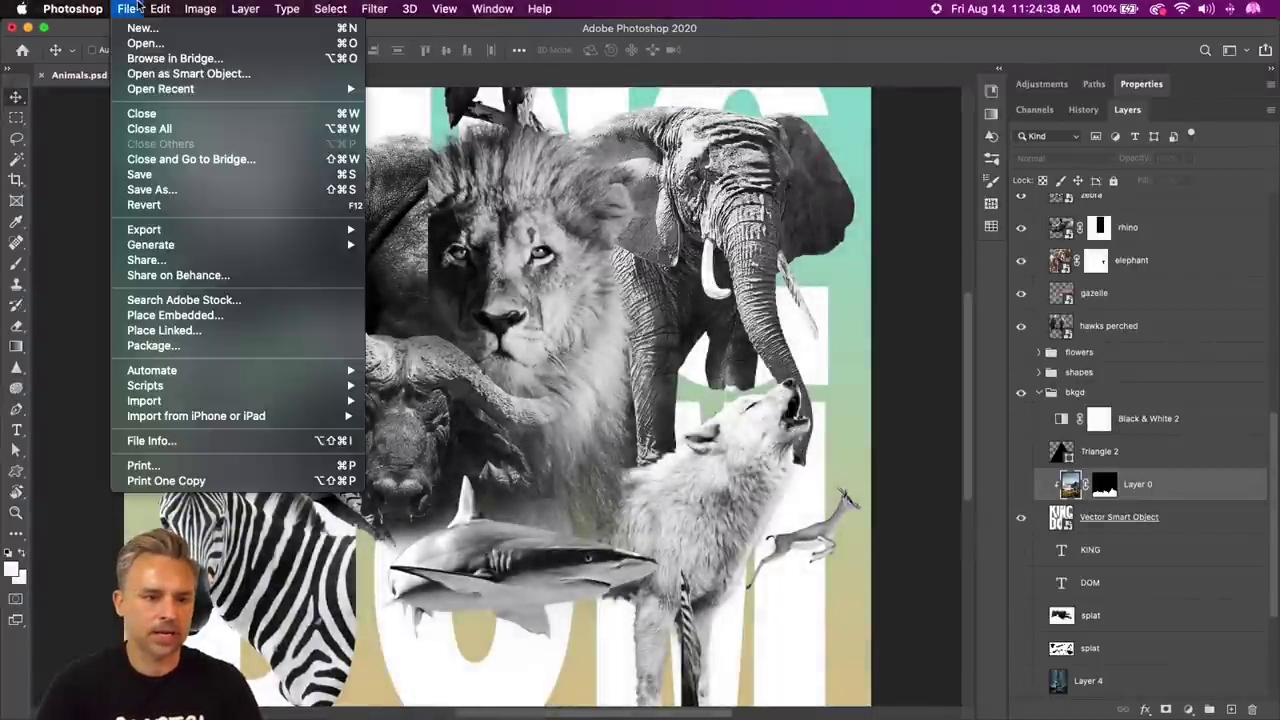
{"action": "left_click", "coordinate": [160, 190]}
{"action": "left_click", "coordinate": [717, 512]}
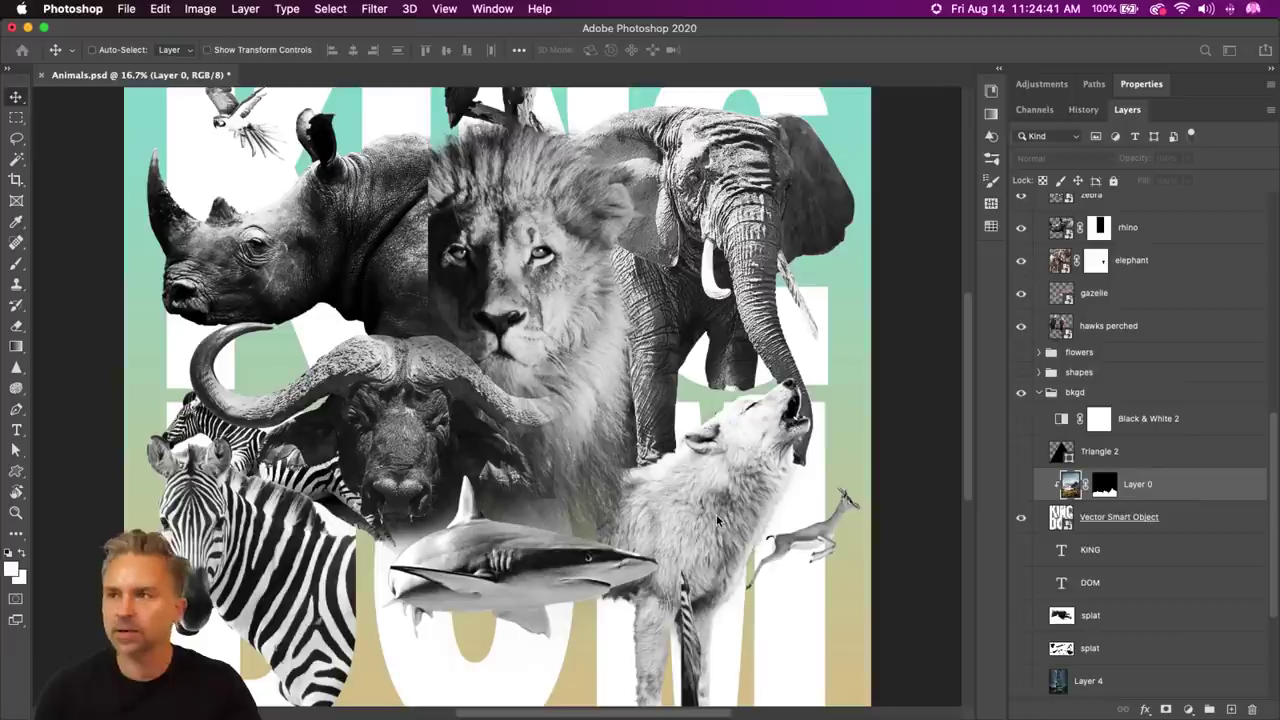
{"action": "left_click", "coordinate": [604, 88]}
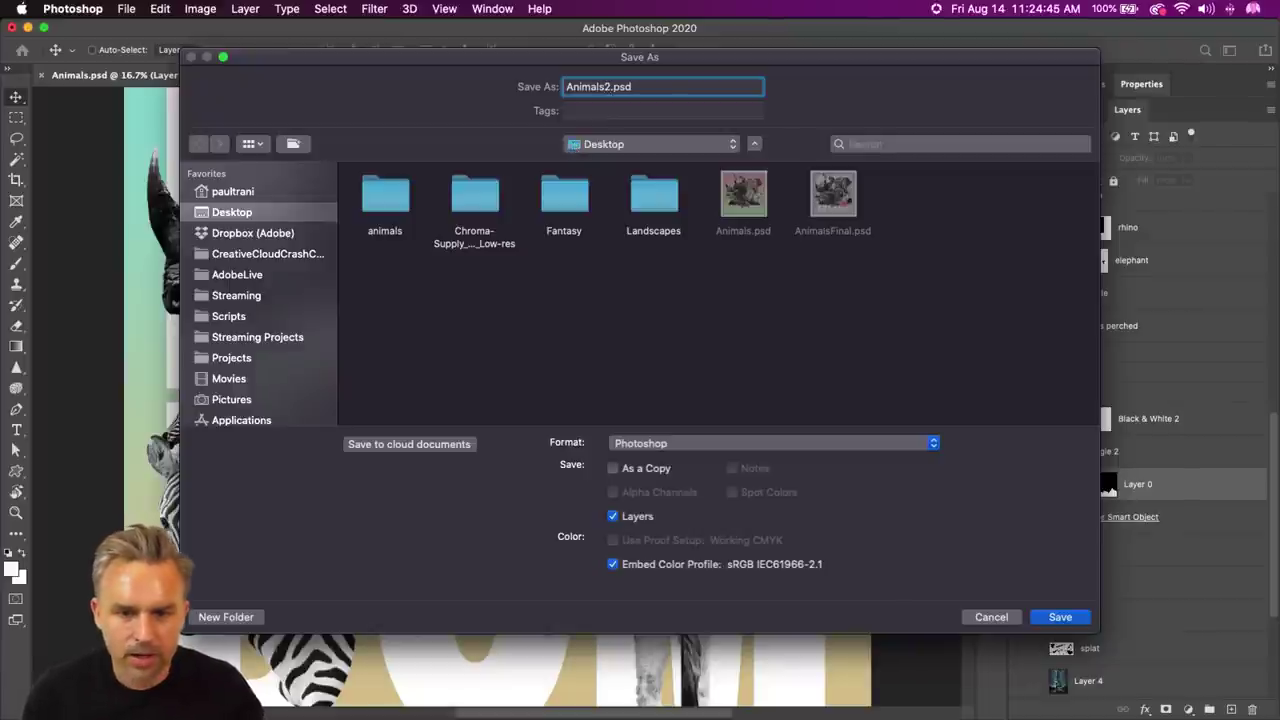
{"action": "key", "text": "Return"}
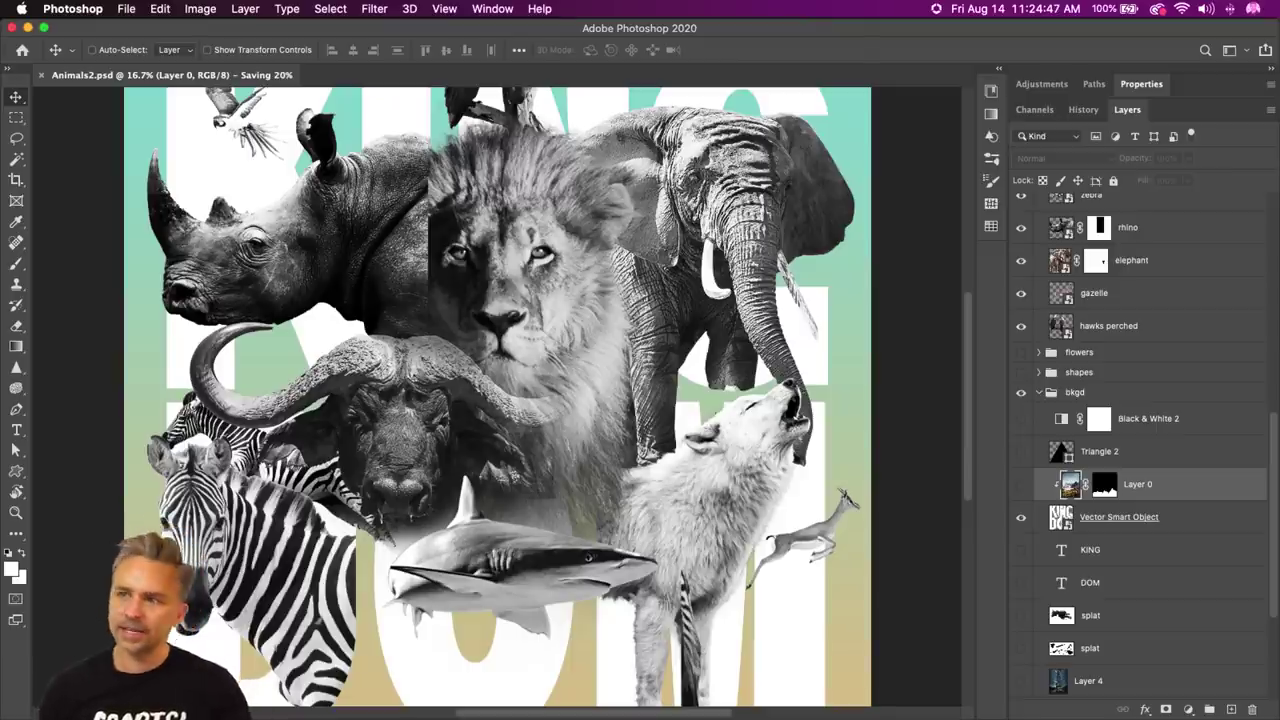
- Hide the Color Lookup 1 adjustment above the Animals group and select the Brightness/Contrast 1 adjustment
{"action": "scroll", "coordinate": [1060, 362], "scroll_direction": "up", "scroll_amount": 5}
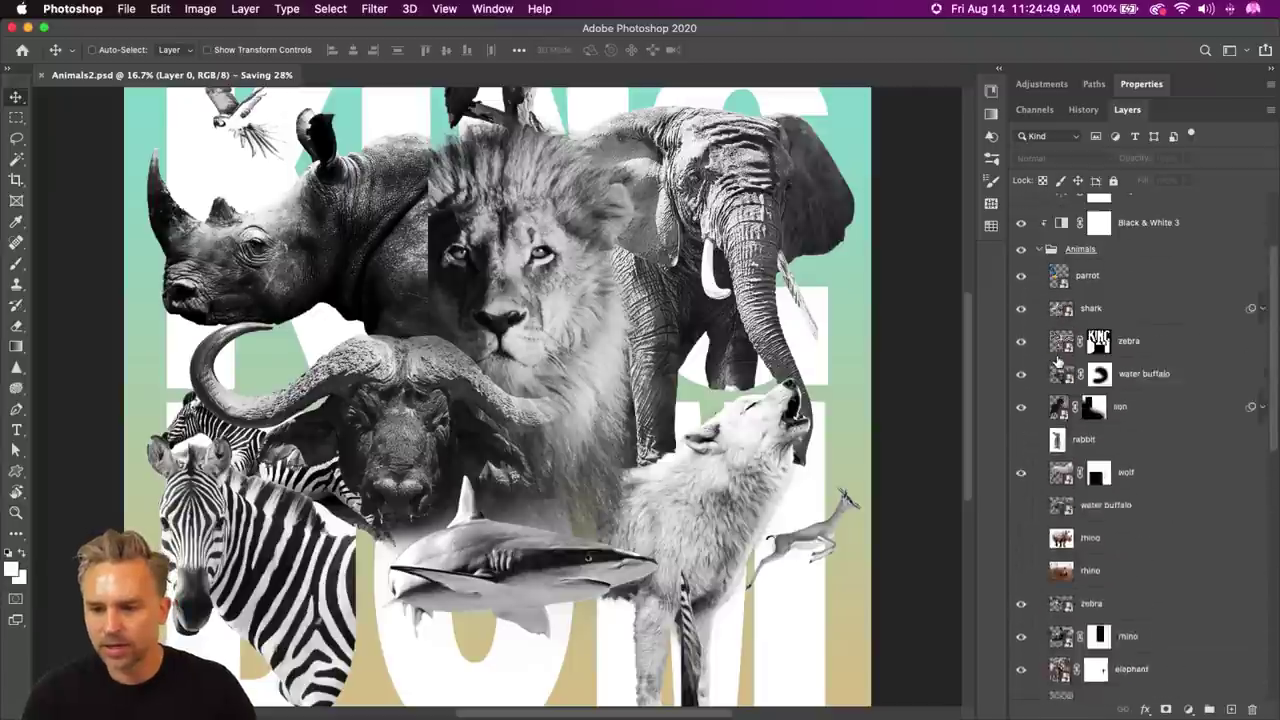
{"action": "scroll", "coordinate": [1060, 362], "scroll_direction": "up", "scroll_amount": 3}
{"action": "left_click", "coordinate": [1020, 284]}
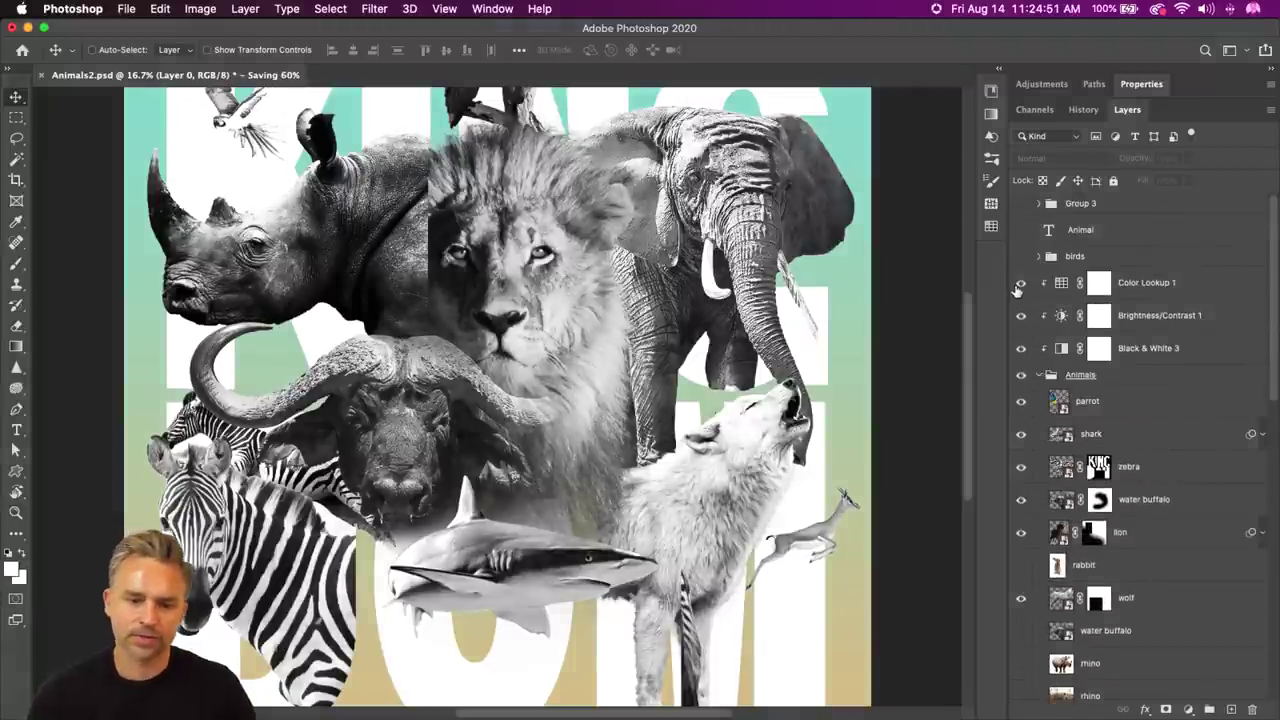
{"action": "left_click", "coordinate": [1148, 316]}
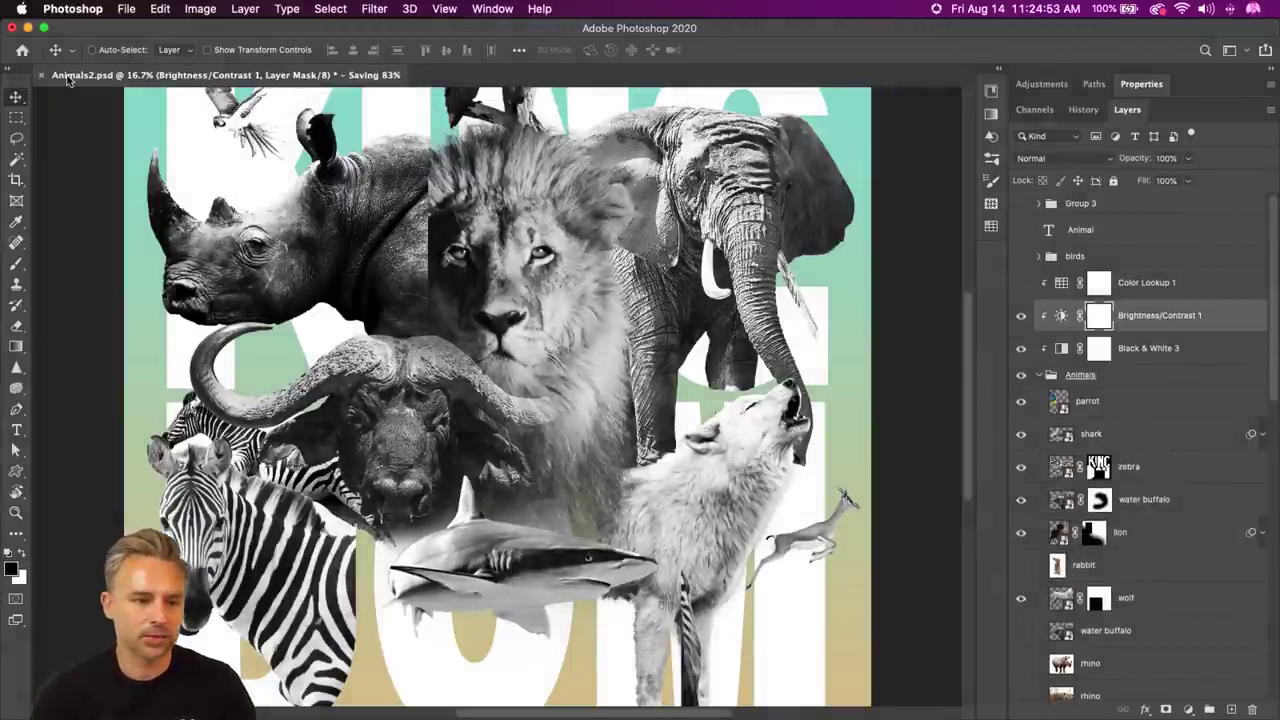
- Open the recent document Animals.psd alongside Animals2.psd
{"action": "left_click", "coordinate": [126, 8]}
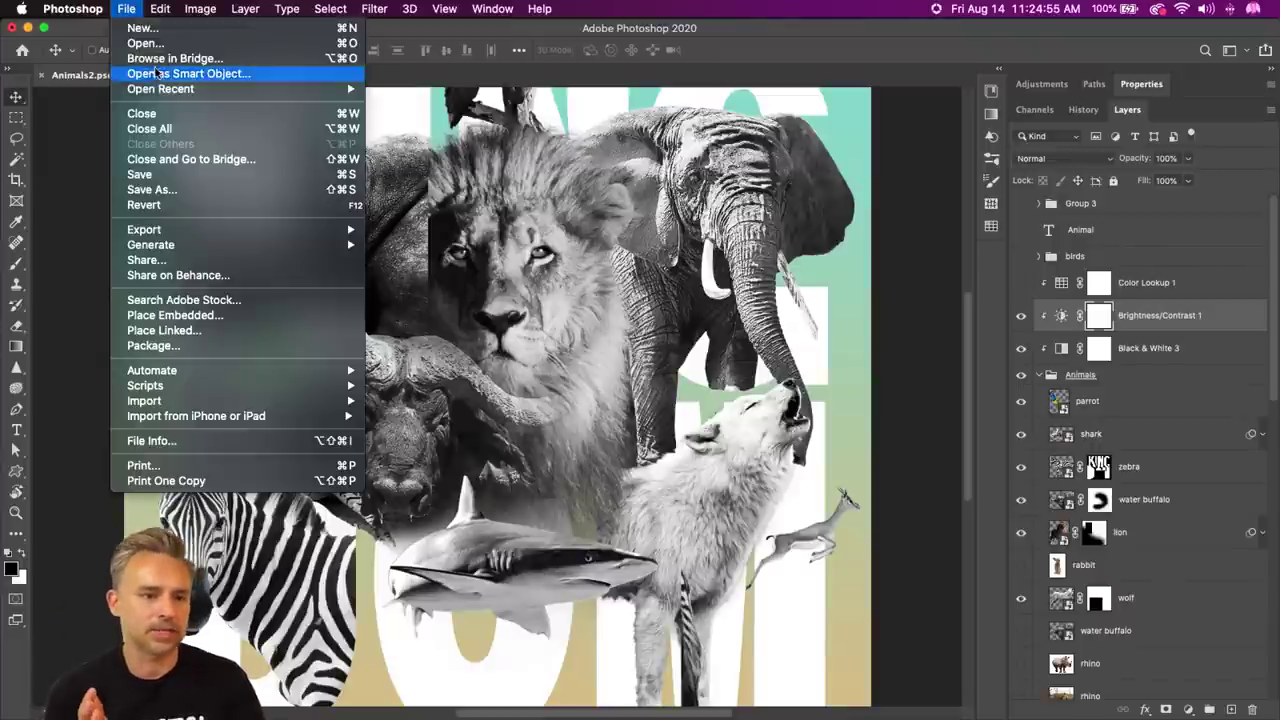
{"action": "mouse_move", "coordinate": [156, 90]}
{"action": "left_click", "coordinate": [475, 104]}
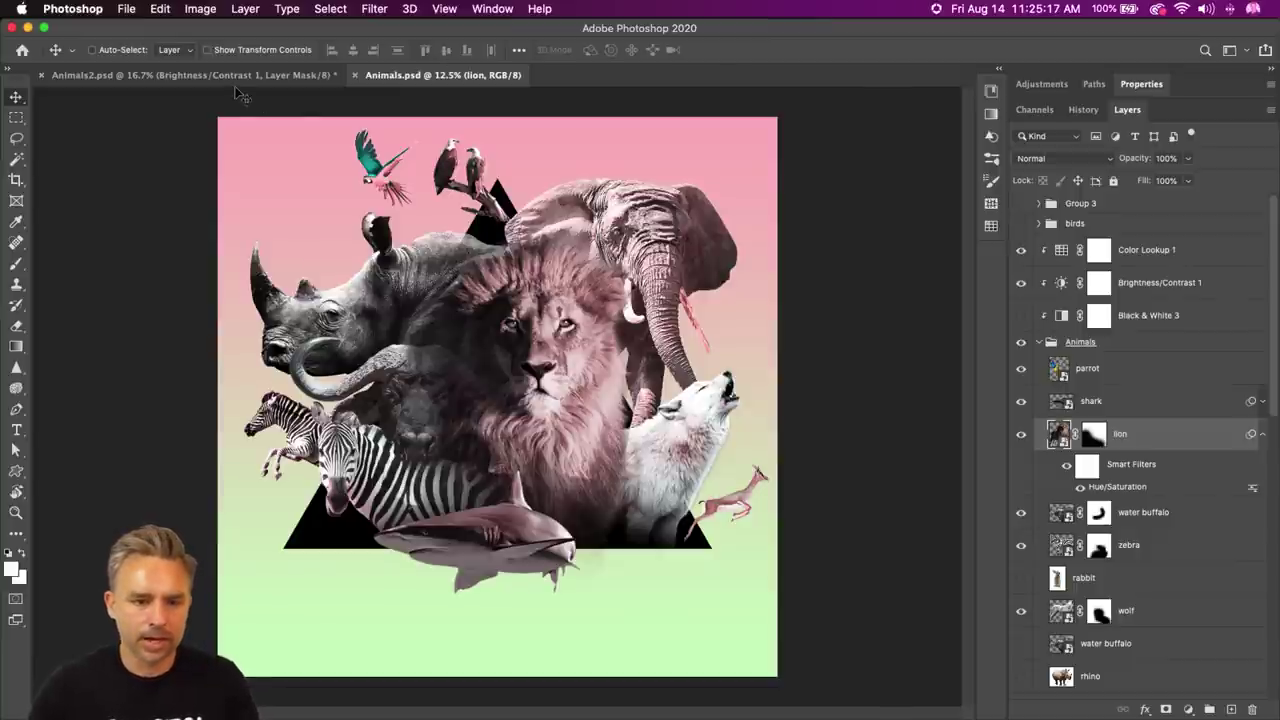
- Switch to Finder, locate AnimalsFinal.psd in the Desktop folder and open it in Photoshop
{"action": "mouse_move", "coordinate": [190, 700]}
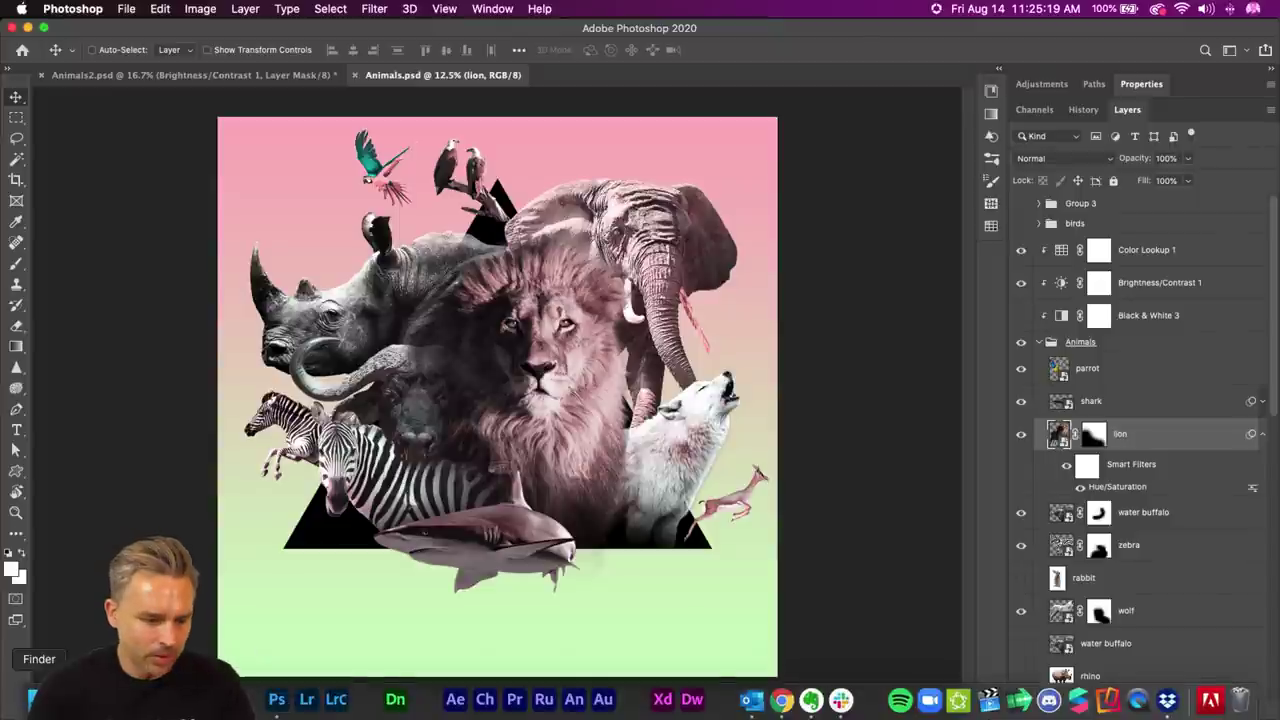
{"action": "left_click", "coordinate": [33, 700]}
{"action": "left_click", "coordinate": [157, 136]}
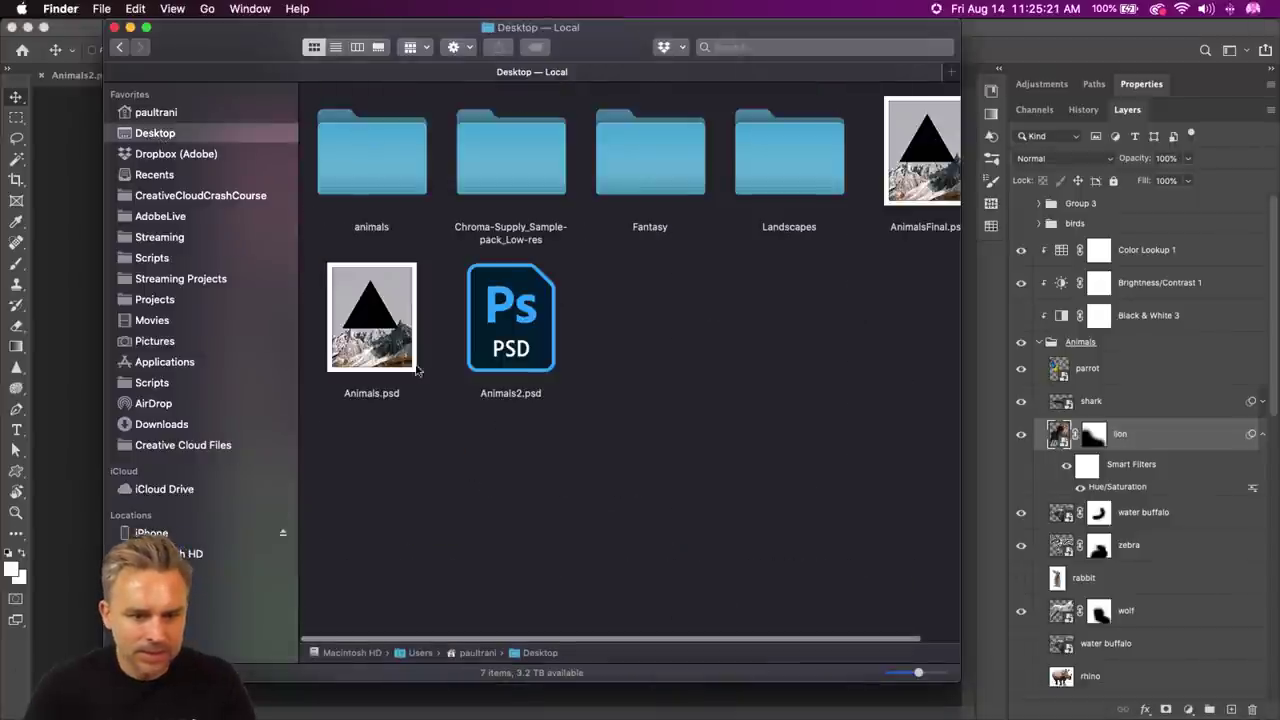
{"action": "key", "text": "super+Tab"}
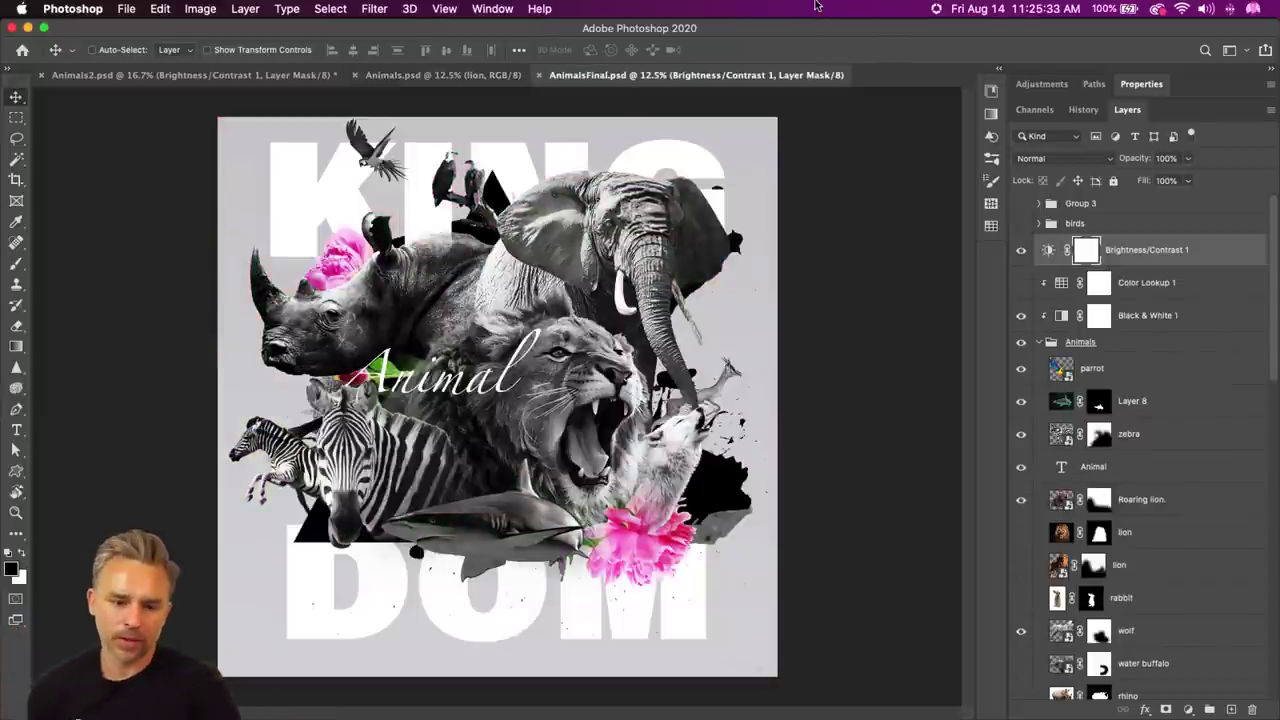
- Examine the AnimalsFinal.psd poster in full-screen view at an enlarged size, and return to the standard screen mode
{"action": "key", "text": "f"}
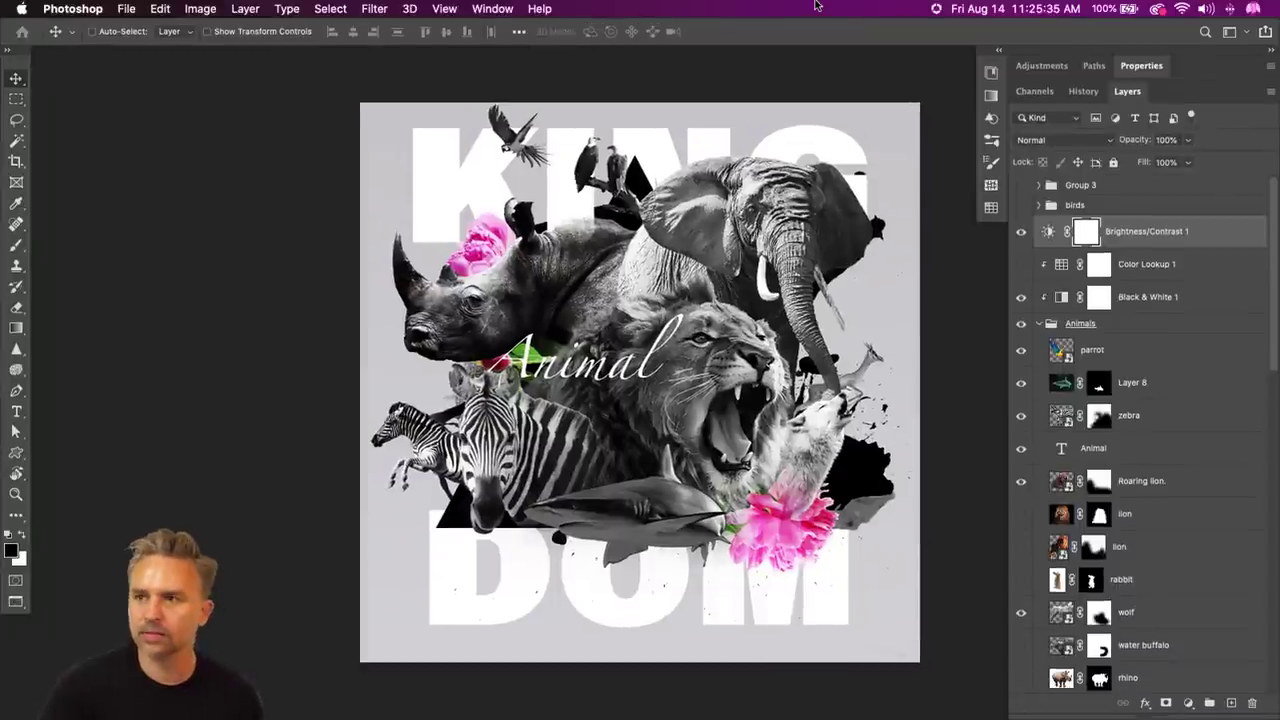
{"action": "key", "text": "f"}
{"action": "key", "text": "ctrl+plus"}
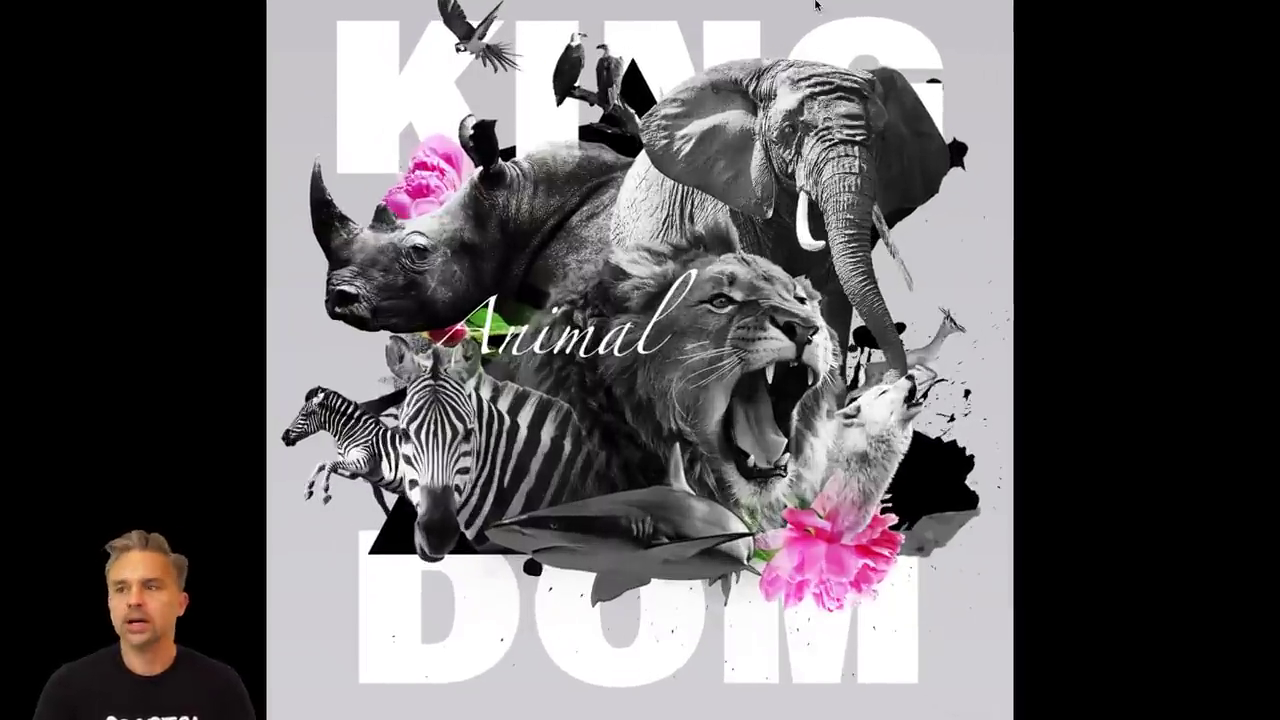
{"action": "key", "text": "f"}
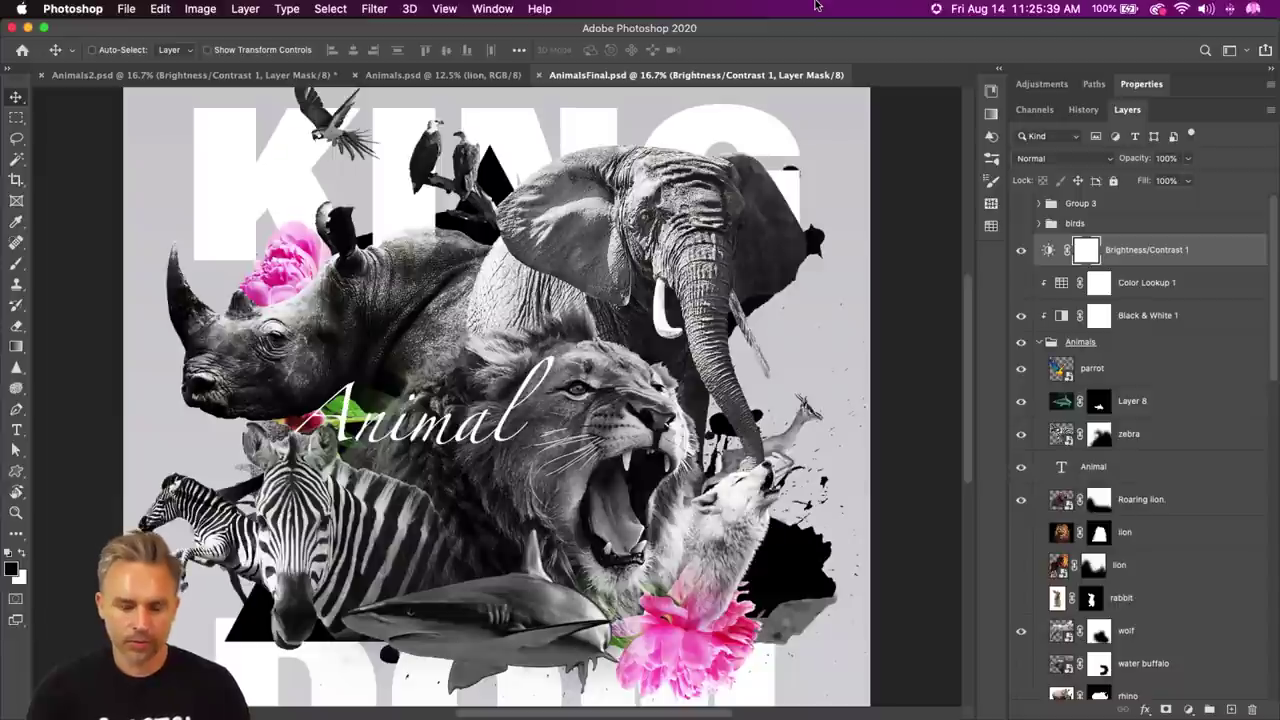
- Tile the three open documents with the panels collapsed, and fit AnimalsFinal.psd and Animals2.psd to their windows
{"action": "key", "text": "super+alt+t"}
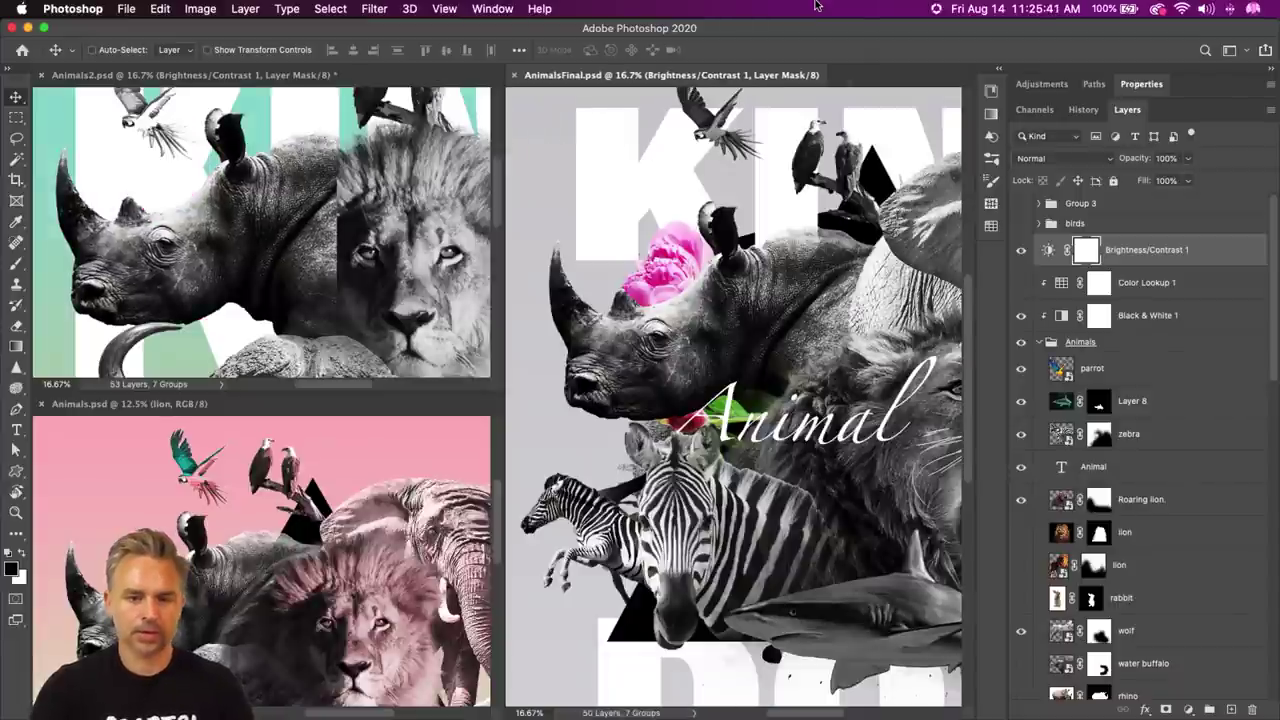
{"action": "left_click", "coordinate": [1268, 70]}
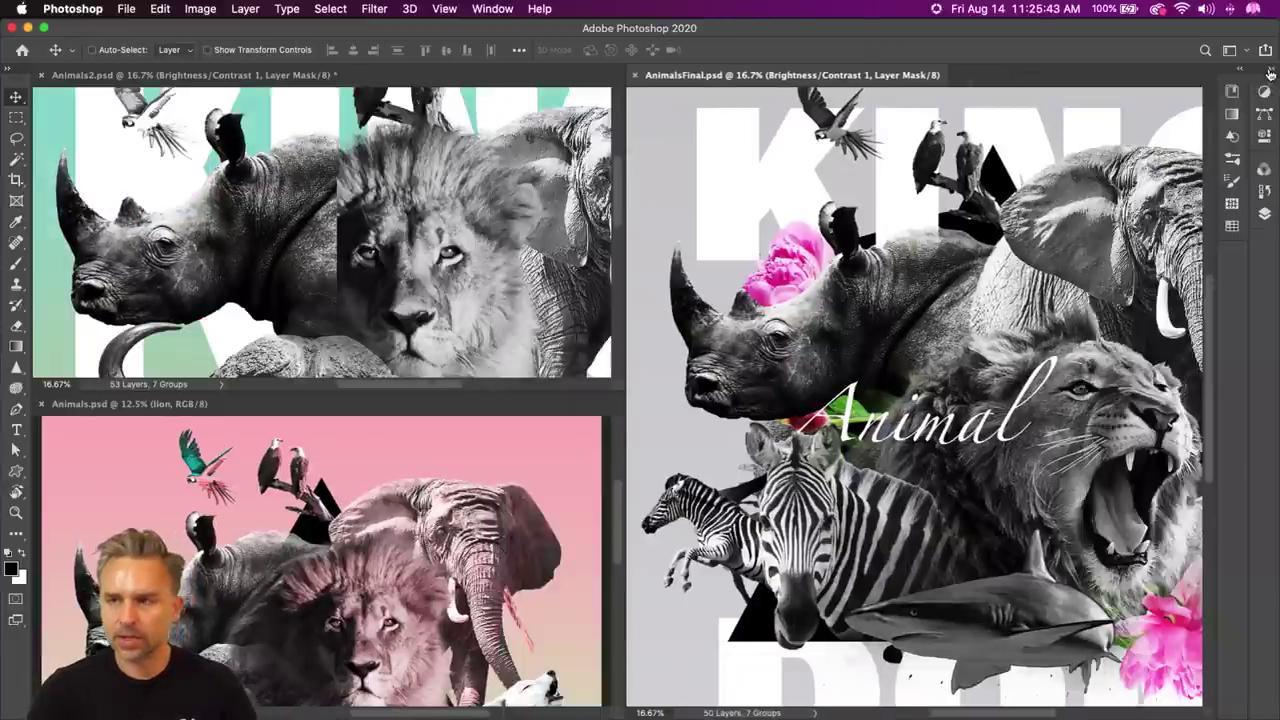
{"action": "scroll", "coordinate": [1040, 175], "scroll_direction": "right", "scroll_amount": 5}
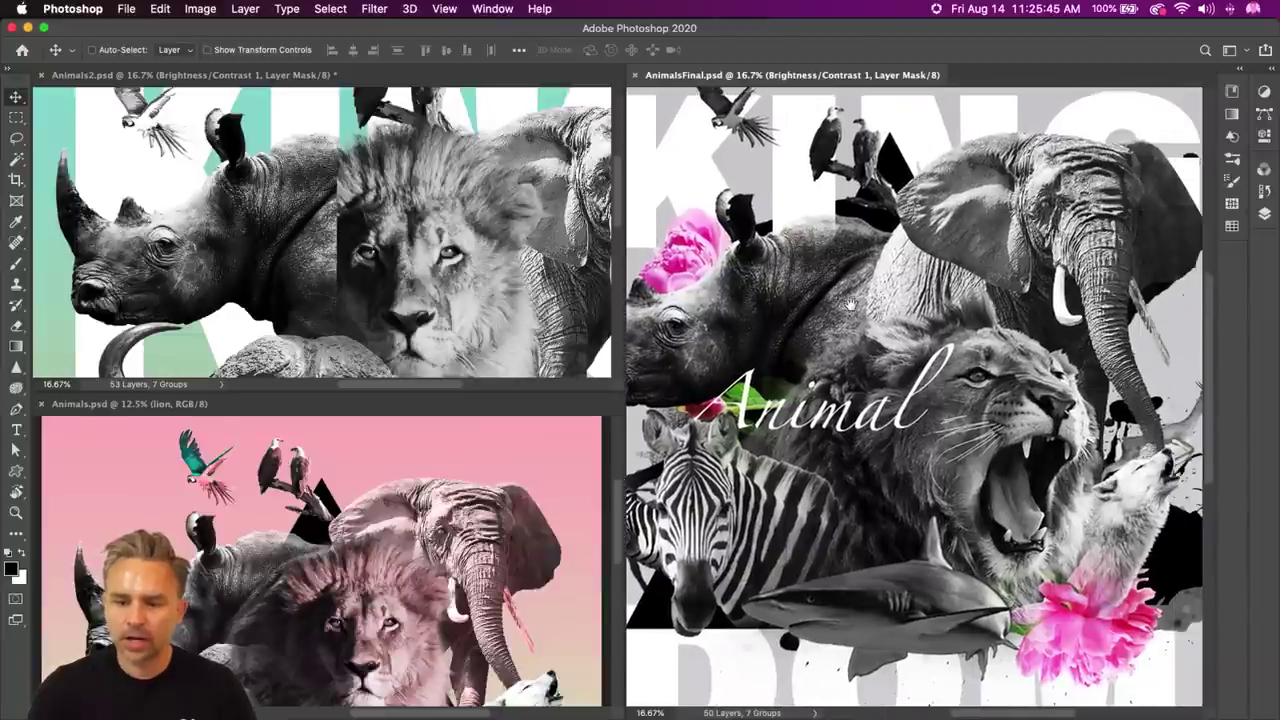
{"action": "key", "text": "super+0"}
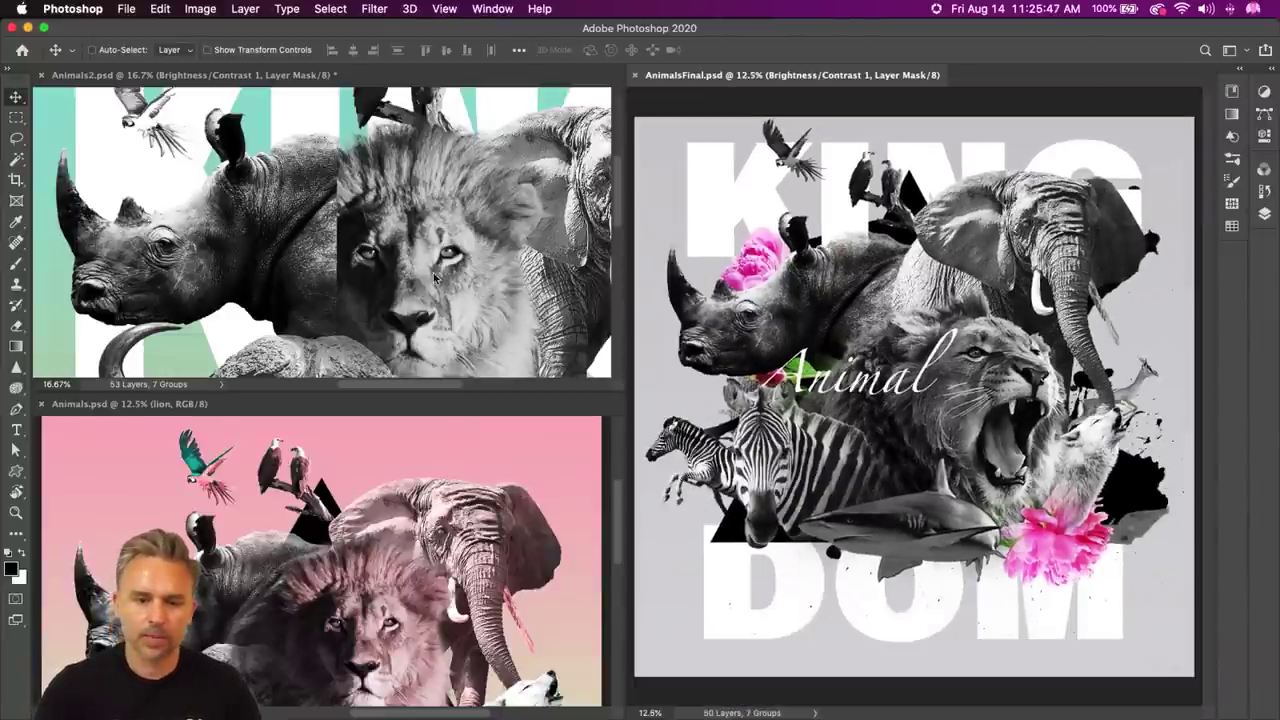
{"action": "left_click", "coordinate": [390, 265]}
{"action": "key", "text": "super+0"}
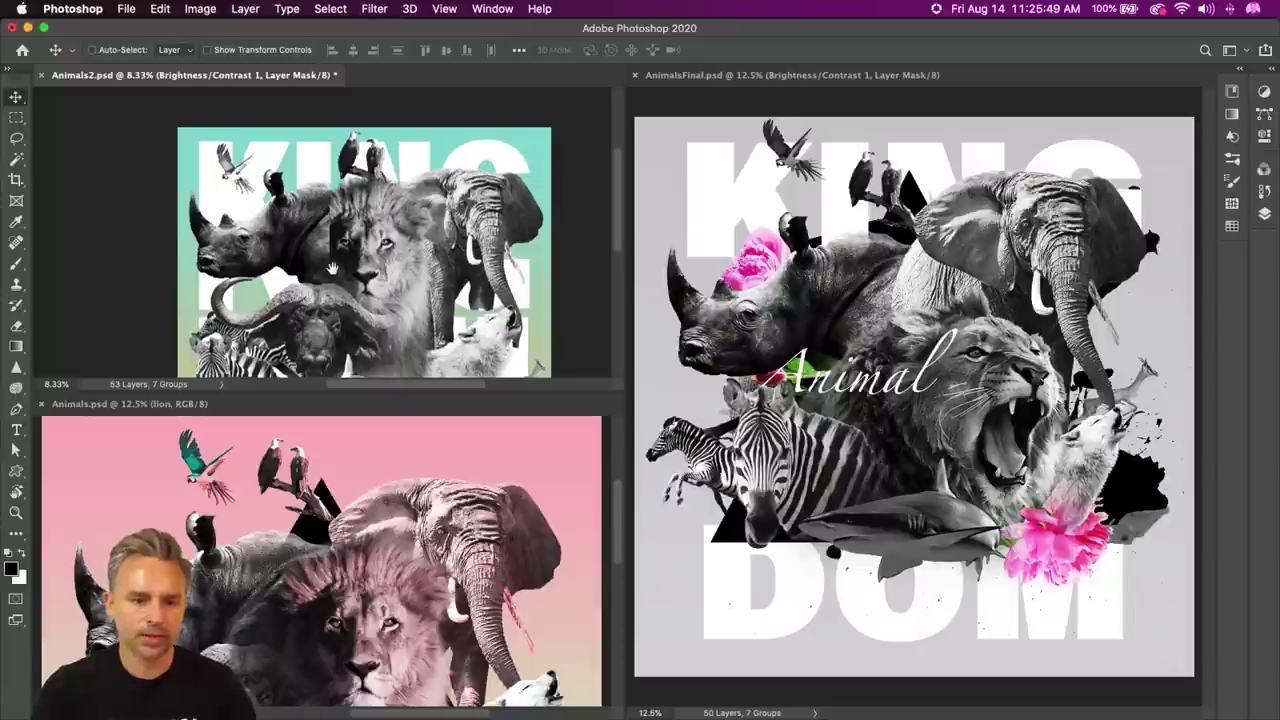
- Group Animals.psd with Animals2.psd in one tabbed window so Animals.psd sits side by side with AnimalsFinal.psd
{"action": "left_click", "coordinate": [259, 634]}
{"action": "left_click_drag", "start_coordinate": [259, 634], "coordinate": [249, 532]}
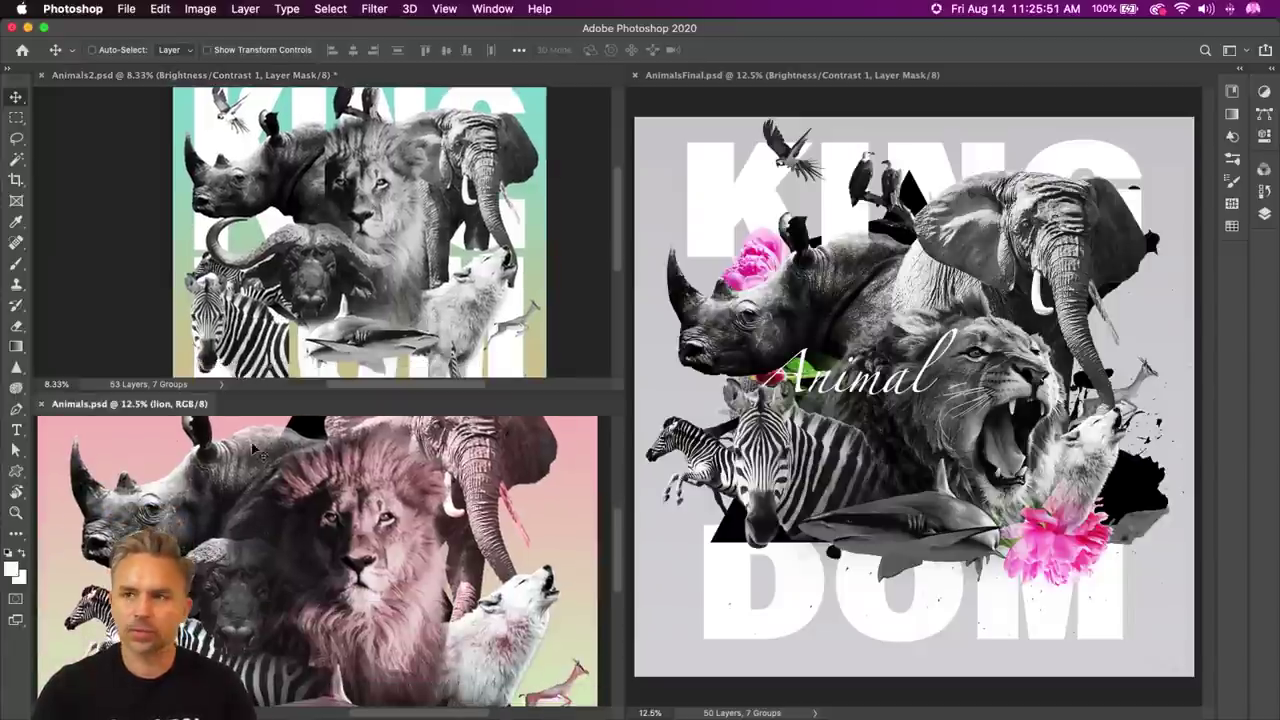
{"action": "left_click_drag", "start_coordinate": [111, 405], "coordinate": [148, 80]}
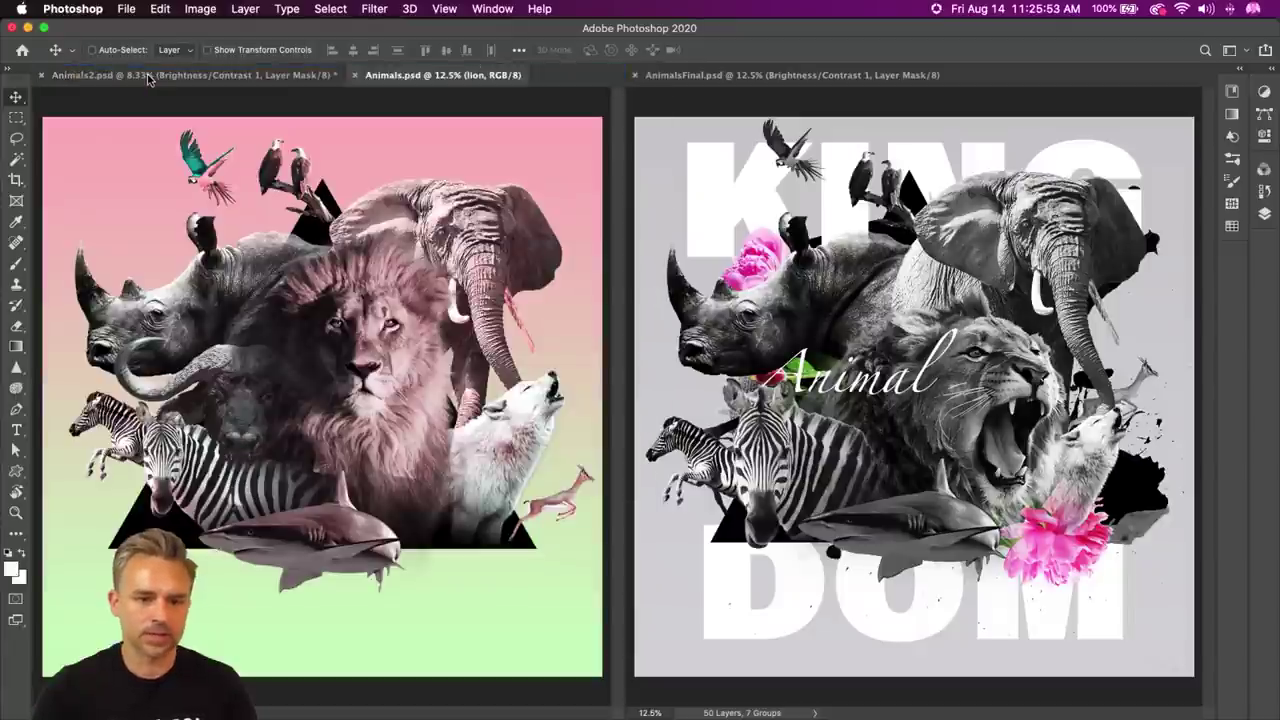
- Inspect the roaring lion, elephant and rhino details of AnimalsFinal.psd up close in full-screen view
{"action": "left_click", "coordinate": [993, 355]}
{"action": "key", "text": "f"}
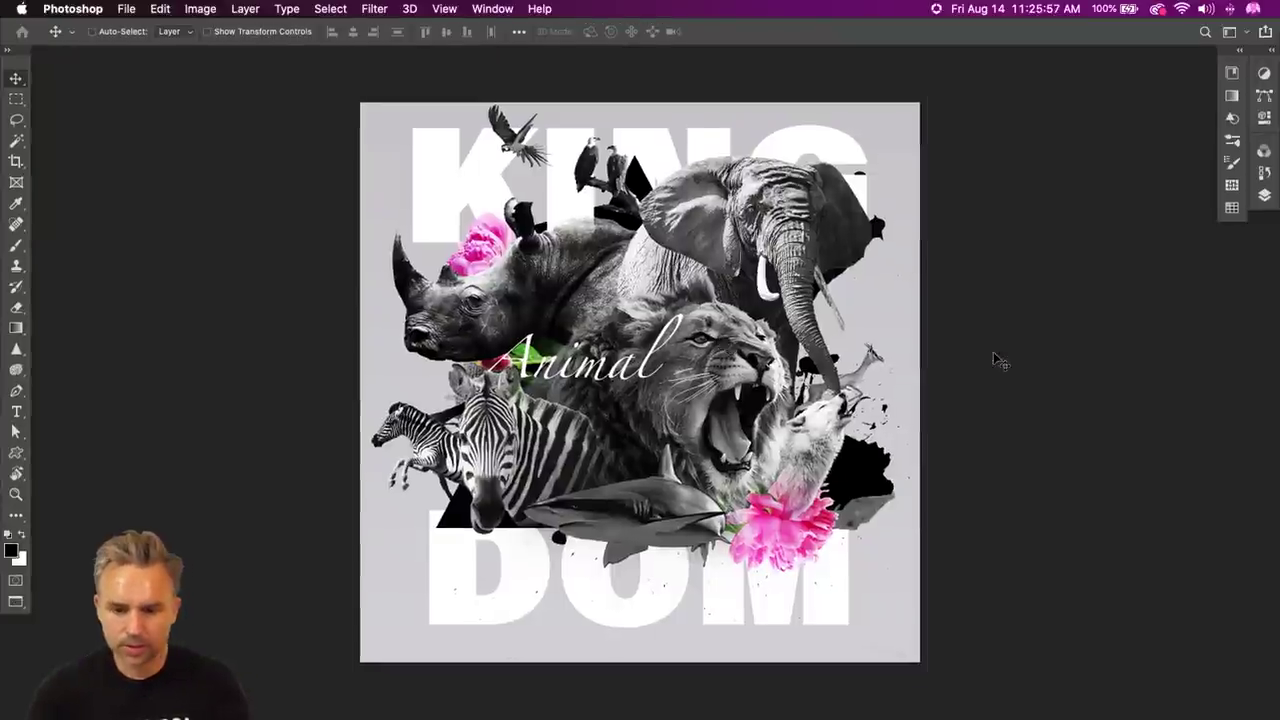
{"action": "key", "text": "f"}
{"action": "key", "text": "ctrl+plus"}
{"action": "key", "text": "ctrl+plus"}
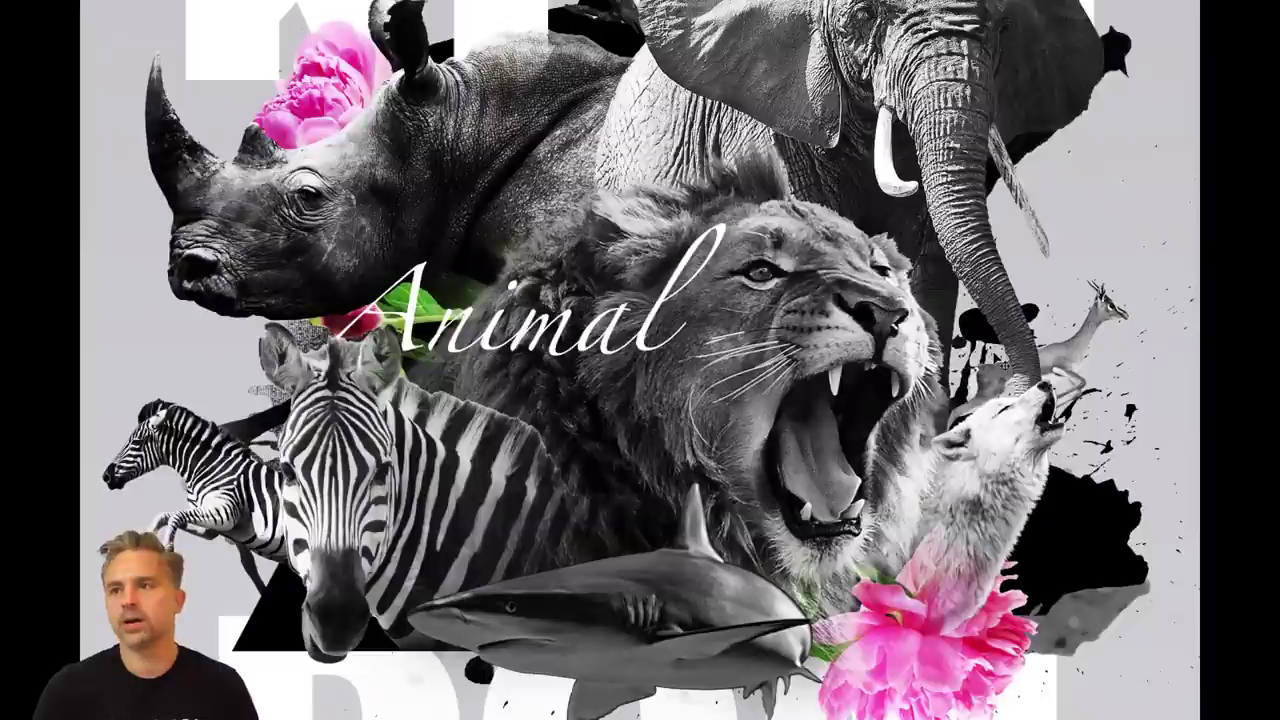
{"action": "scroll", "coordinate": [935, 540], "scroll_direction": "up", "scroll_amount": 3}
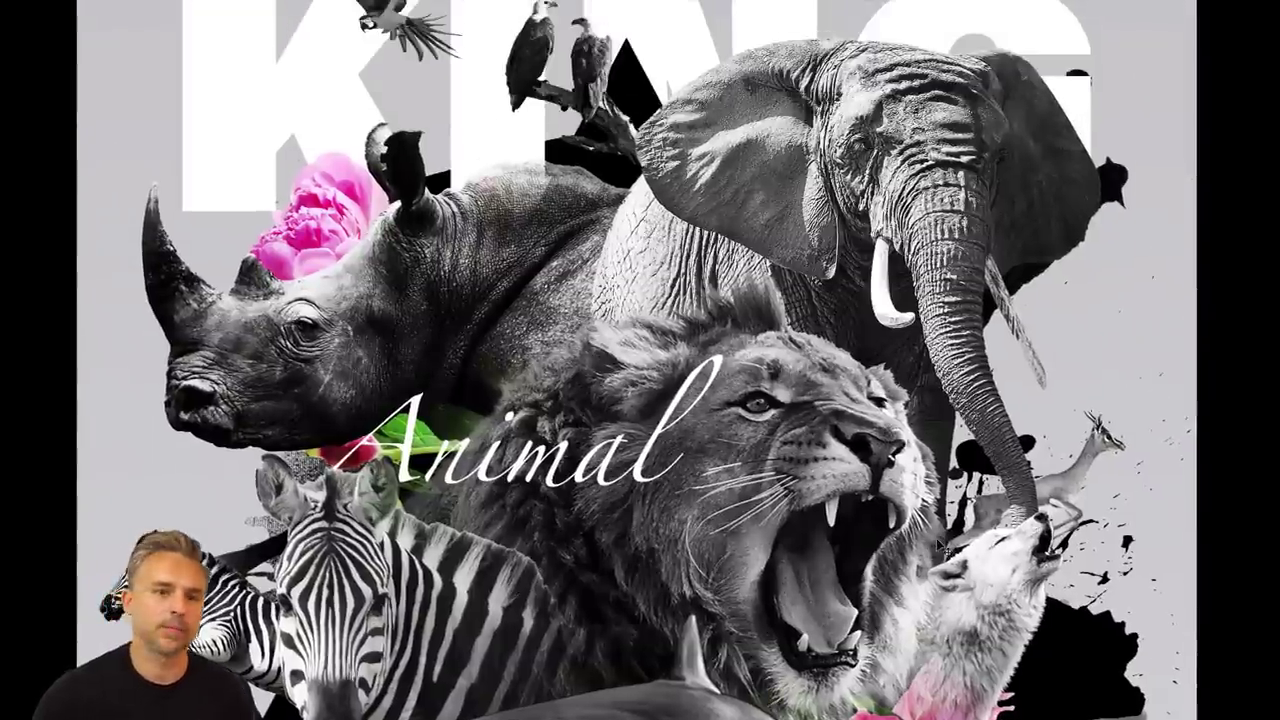